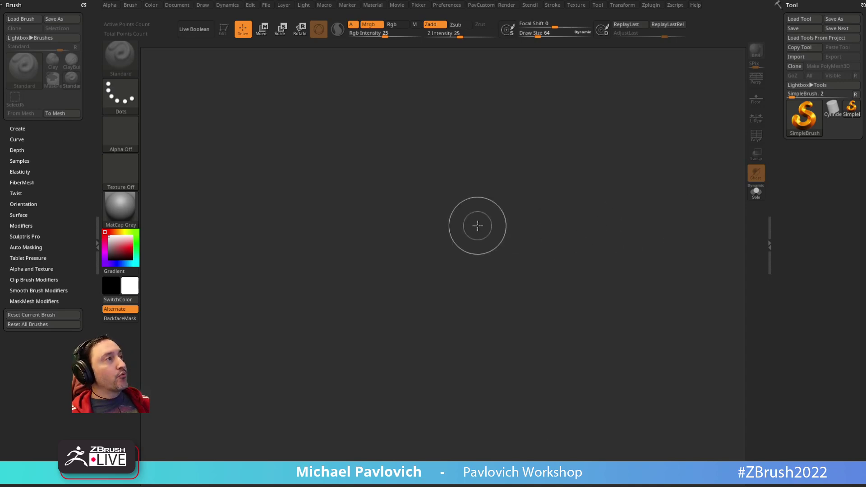
Reduce the draw size to about 22 and add the smario_f-s front-and-side texture to Spotlight
{"action": "key", "text": "s"}
{"action": "left_click_drag", "start_coordinate": [498, 228], "coordinate": [489, 229]}
{"action": "left_click", "coordinate": [577, 5]}
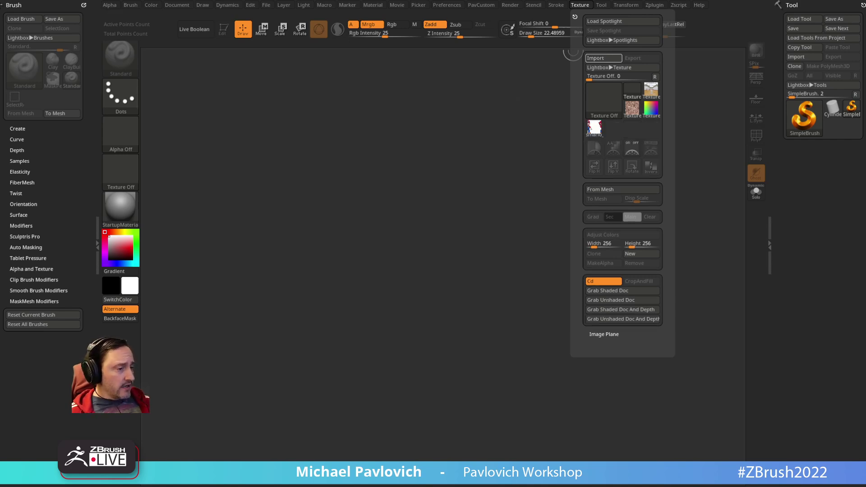
{"action": "left_click", "coordinate": [579, 5]}
{"action": "left_click", "coordinate": [594, 128]}
{"action": "left_click", "coordinate": [655, 153]}
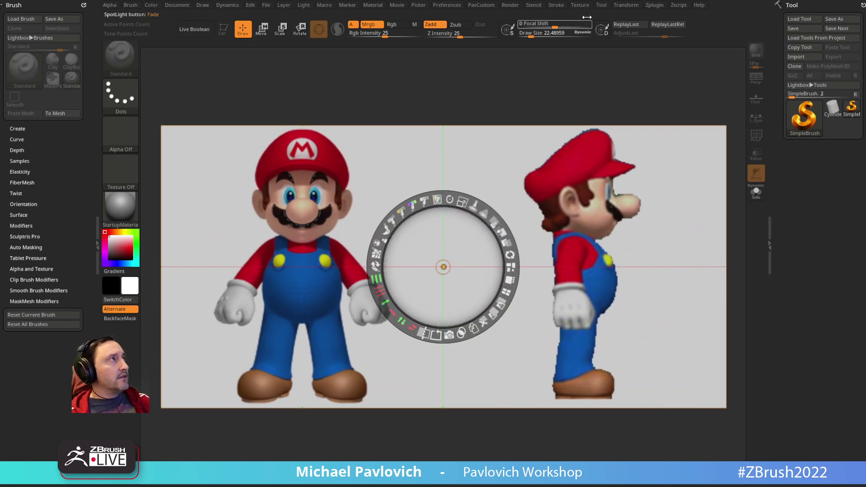
{"action": "left_click", "coordinate": [579, 5]}
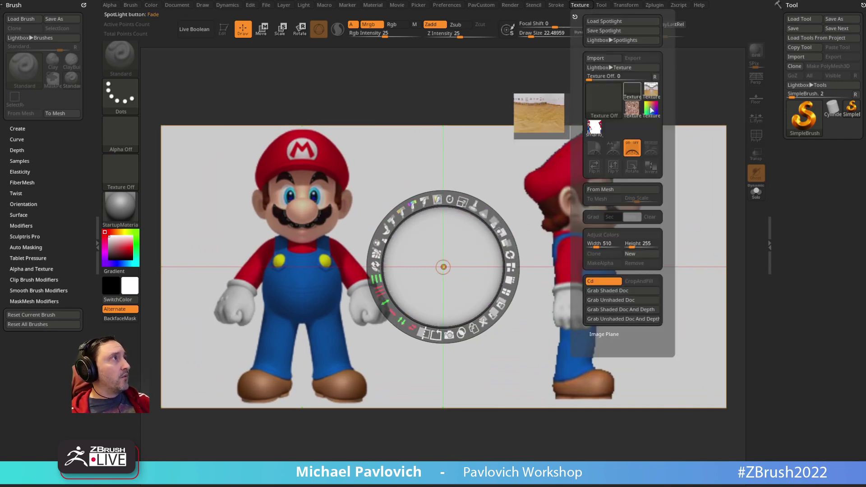
{"action": "left_click", "coordinate": [595, 128]}
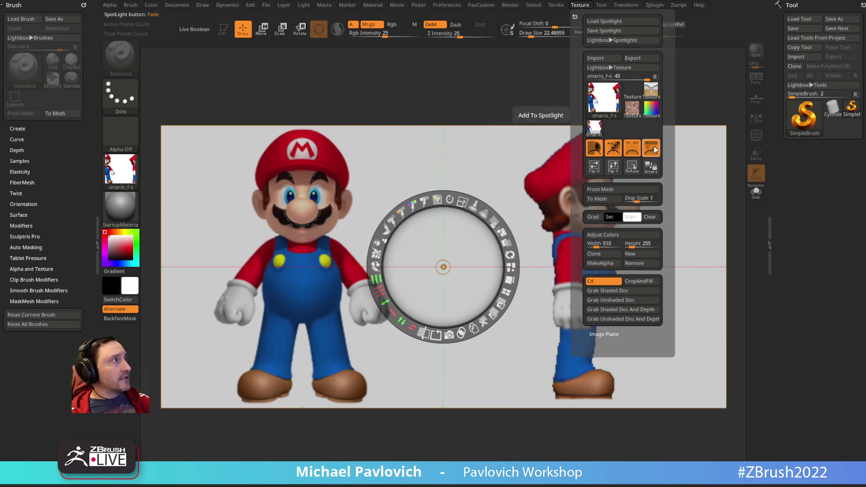
{"action": "left_click", "coordinate": [650, 149]}
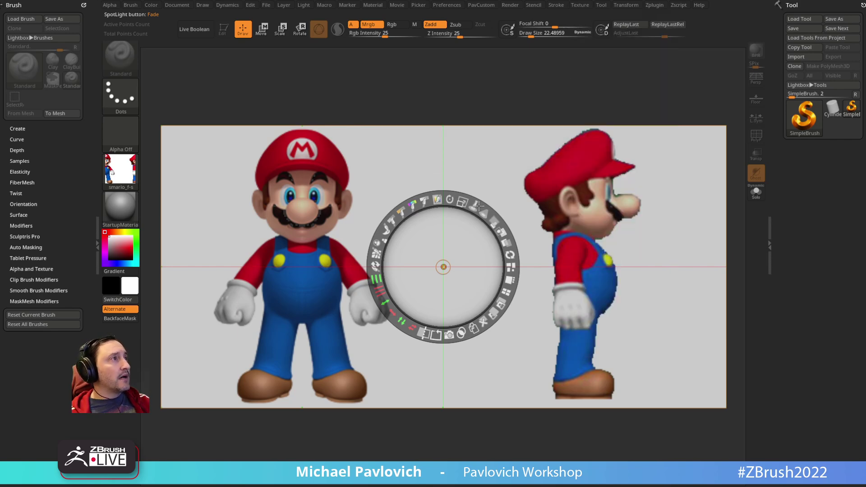
Fade the Mario reference image in Spotlight until it is semi-transparent
{"action": "left_click_drag", "start_coordinate": [494, 221], "coordinate": [461, 192]}
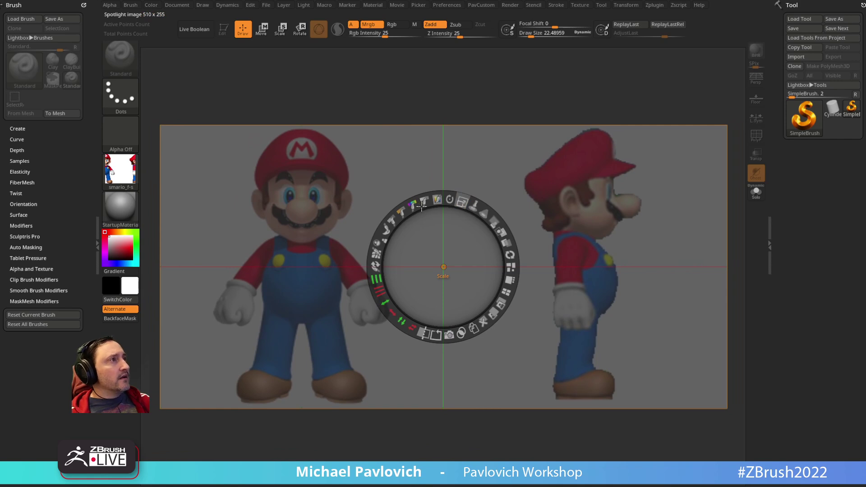
{"action": "mouse_move", "coordinate": [421, 205]}
{"action": "left_mouse_down"}
{"action": "mouse_move", "coordinate": [436, 199]}
{"action": "mouse_move", "coordinate": [423, 199]}
{"action": "left_mouse_up"}
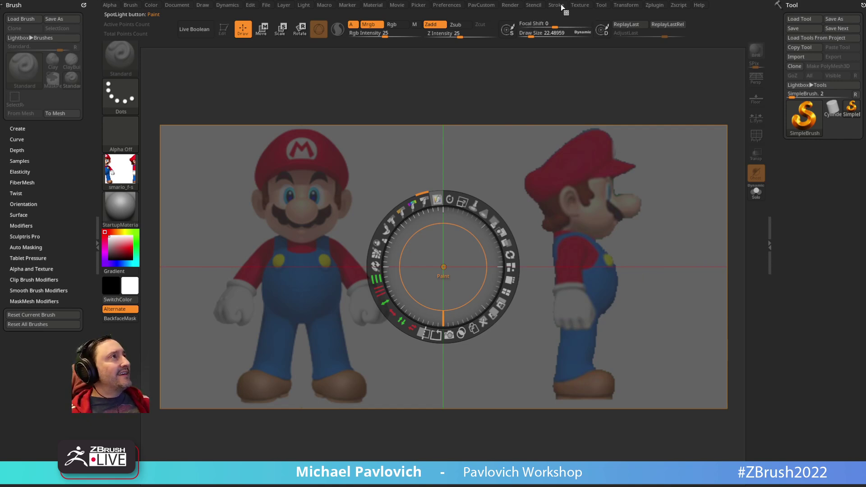
Set the active texture to Texture Off and save the Spotlight setup to disk
{"action": "left_click", "coordinate": [120, 170]}
{"action": "left_click", "coordinate": [167, 184]}
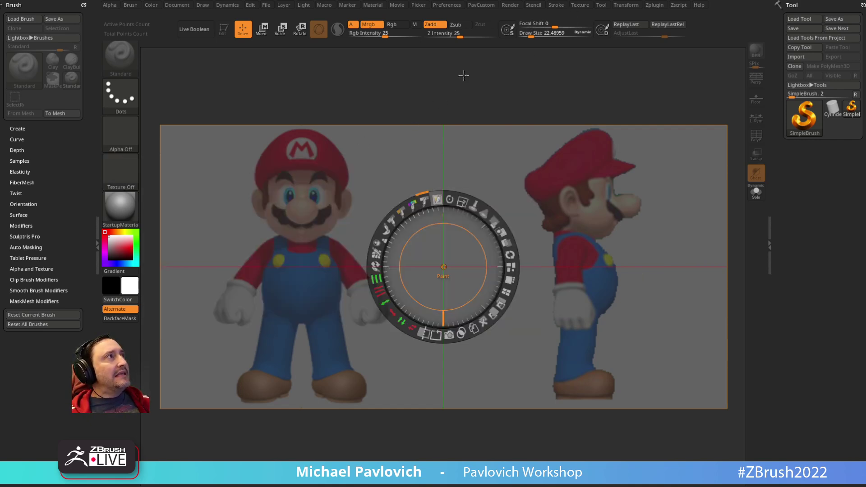
{"action": "left_click", "coordinate": [577, 6]}
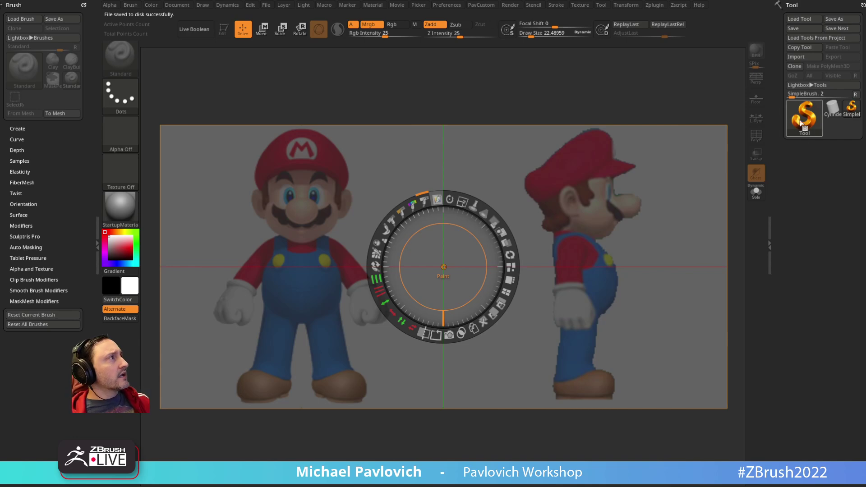
Select the Sphere3D primitive and exit Spotlight editing, keeping the Mario reference displayed on the canvas
{"action": "left_click", "coordinate": [804, 116]}
{"action": "left_click", "coordinate": [454, 183]}
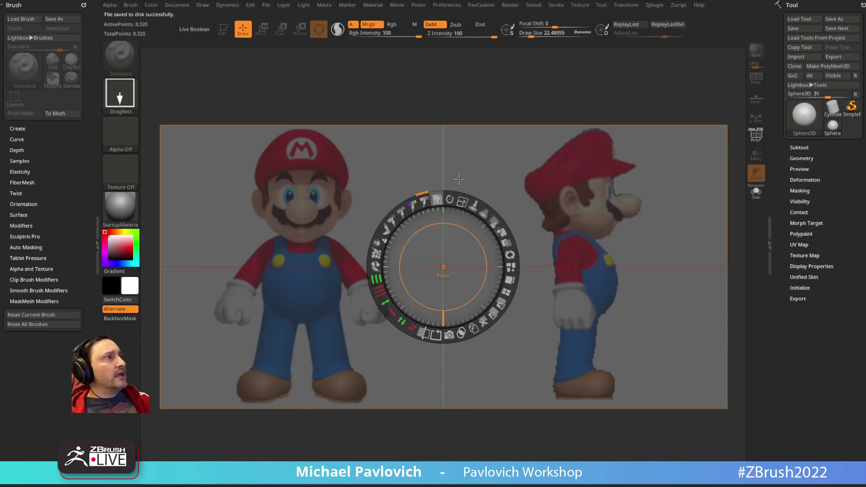
{"action": "key", "text": "z"}
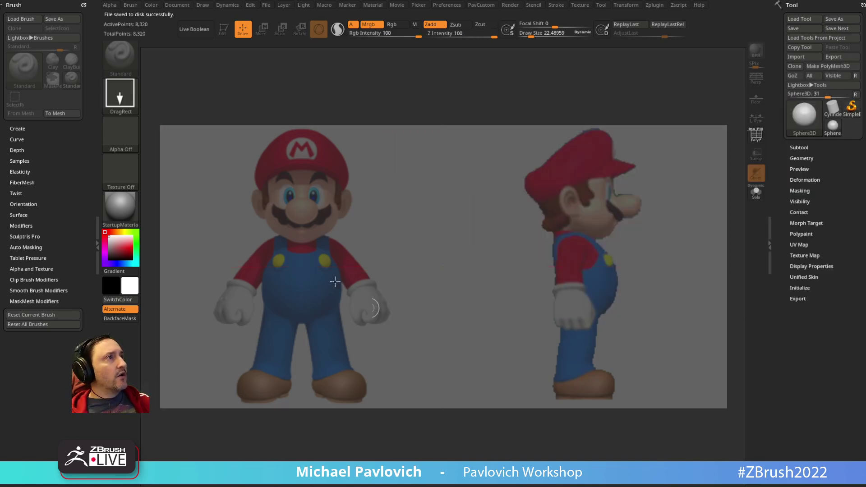
{"action": "key", "text": "shift+z"}
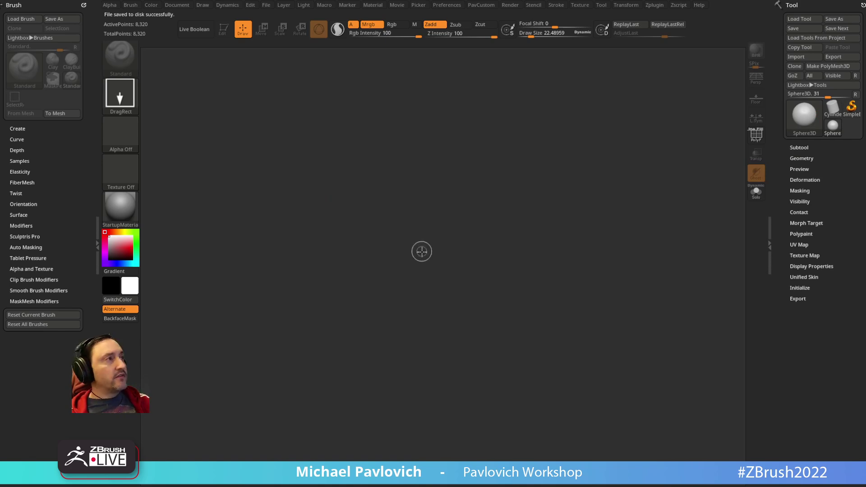
{"action": "key", "text": "shift+z"}
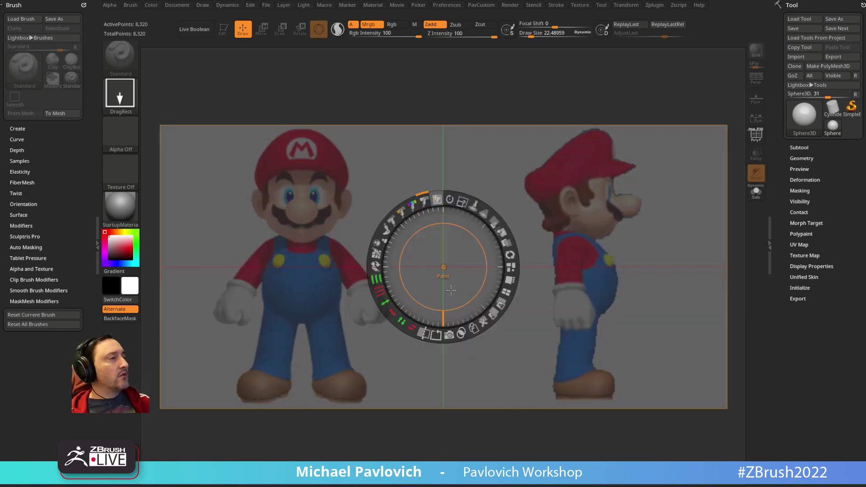
{"action": "key", "text": "z"}
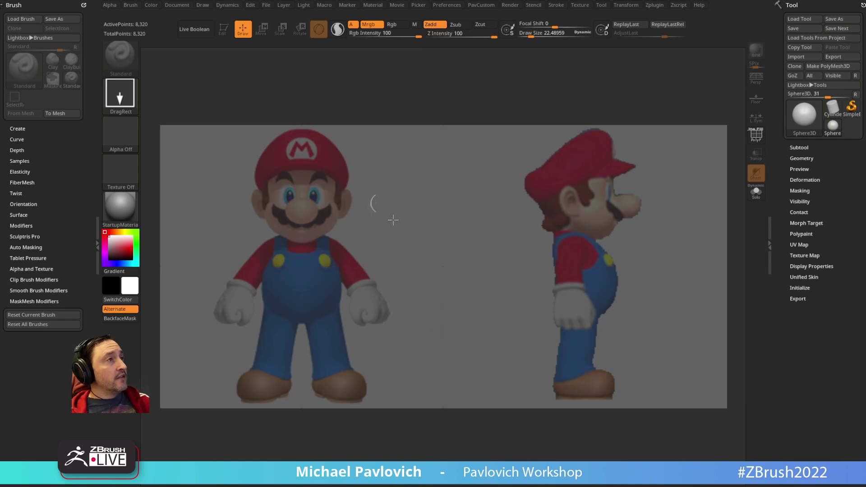
Draw an editable sphere fitted over Mario's front-view belly and convert it to a PolyMesh3D
{"action": "left_click_drag", "start_coordinate": [390, 235], "coordinate": [429, 296]}
{"action": "key", "text": "t"}
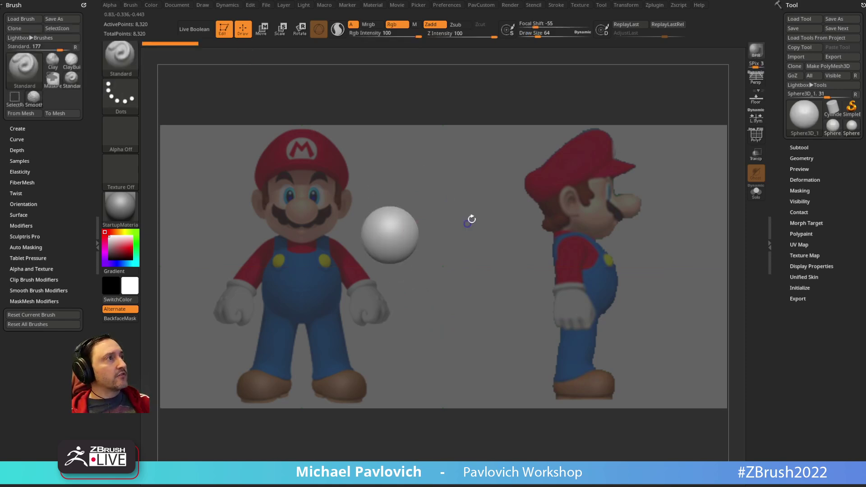
{"action": "mouse_move", "coordinate": [470, 220]}
{"action": "left_mouse_down", "text": "alt"}
{"action": "mouse_move", "coordinate": [508, 219]}
{"action": "mouse_move", "coordinate": [416, 274]}
{"action": "left_mouse_up", "text": "alt"}
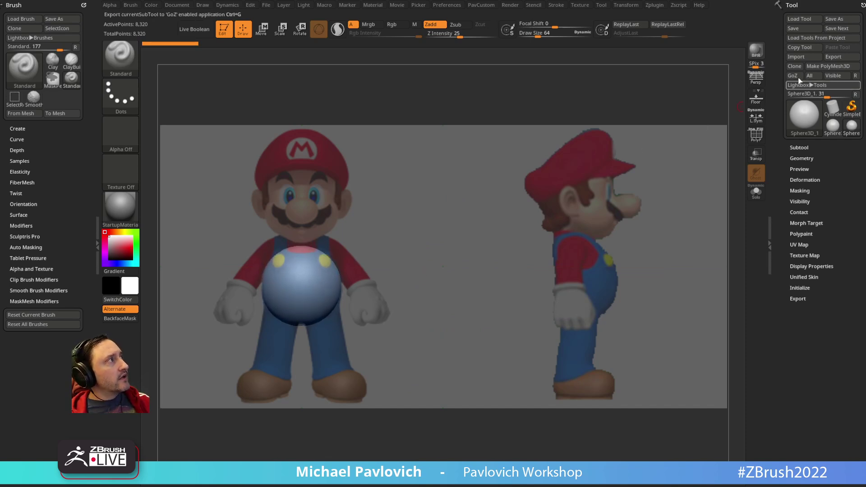
{"action": "left_click", "coordinate": [818, 66]}
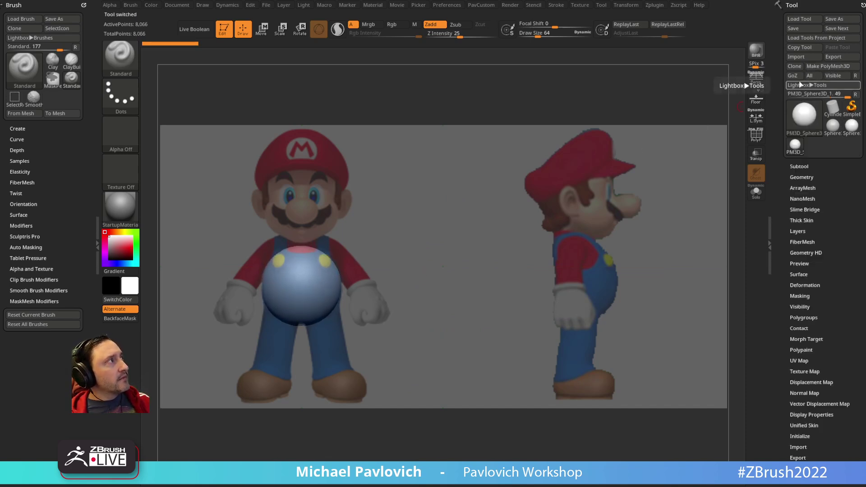
{"action": "left_click", "coordinate": [802, 166], "text": "shift"}
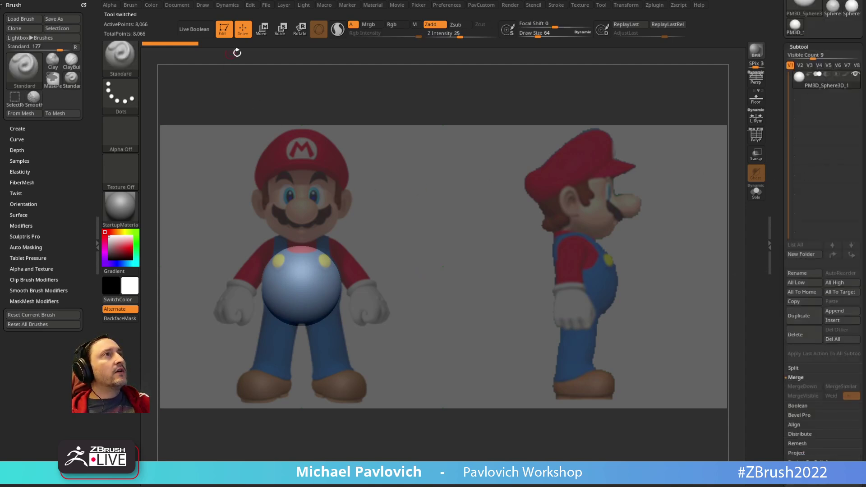
Show the movie timeline and store a front-view camera keyframe at about 1.8 seconds
{"action": "left_click", "coordinate": [397, 5]}
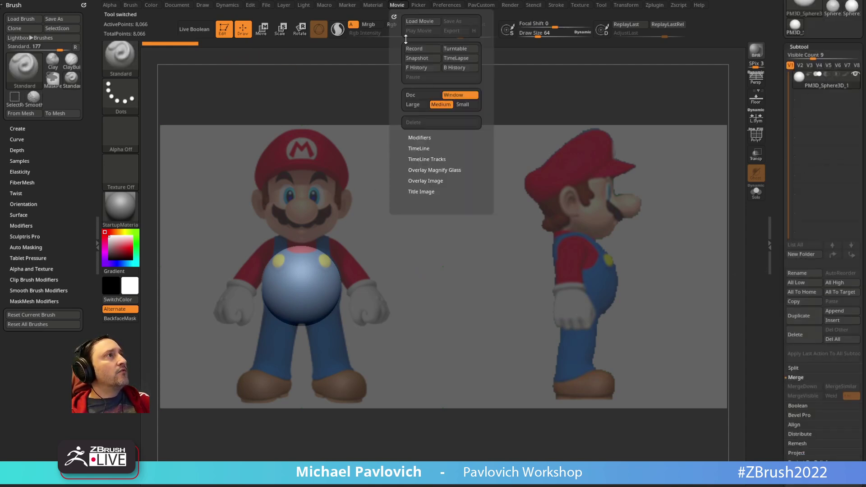
{"action": "left_click", "coordinate": [419, 149]}
{"action": "left_click", "coordinate": [420, 167]}
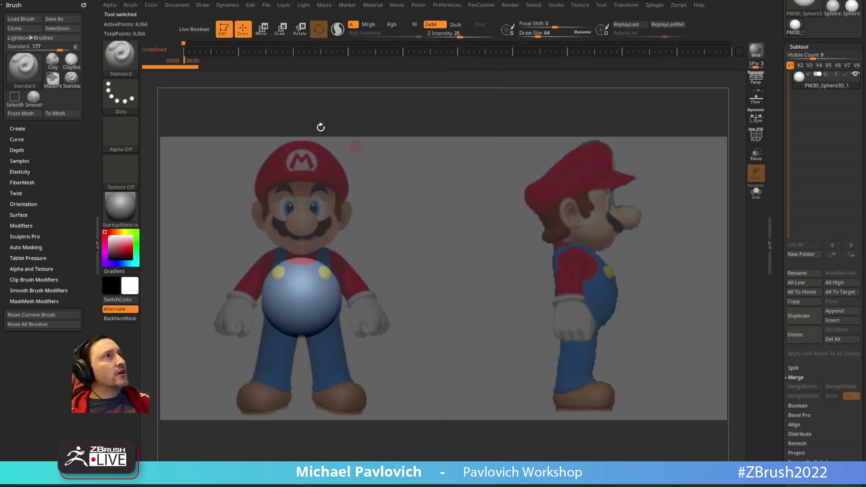
{"action": "left_click", "coordinate": [212, 52]}
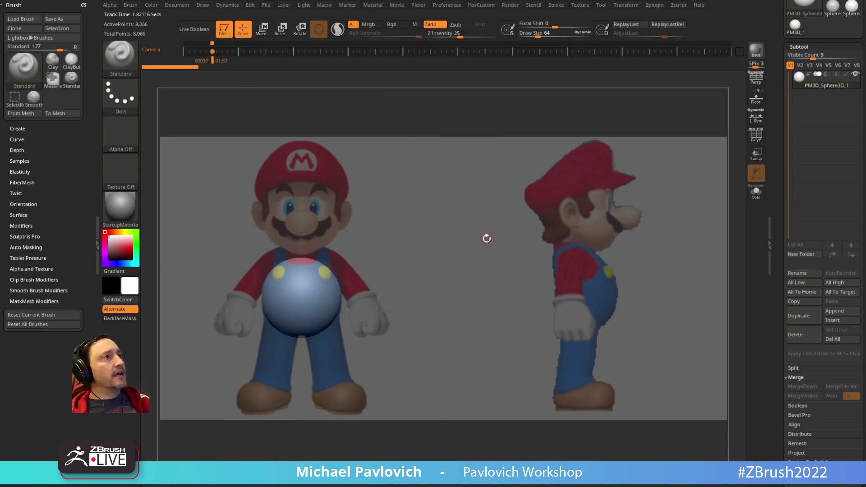
Shift the sphere away from the reference's belly and recall the stored front-view camera keyframe
{"action": "left_click_drag", "start_coordinate": [431, 198], "coordinate": [515, 155], "text": "alt"}
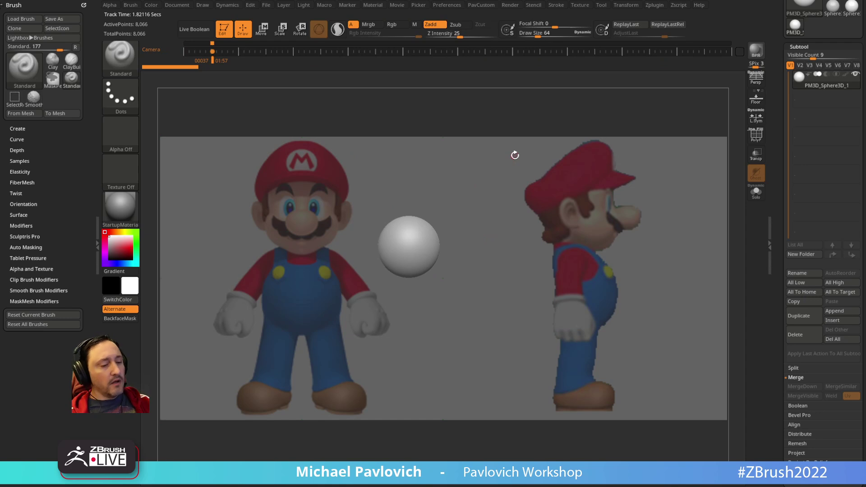
{"action": "key", "text": "Right"}
{"action": "key", "text": "Left"}
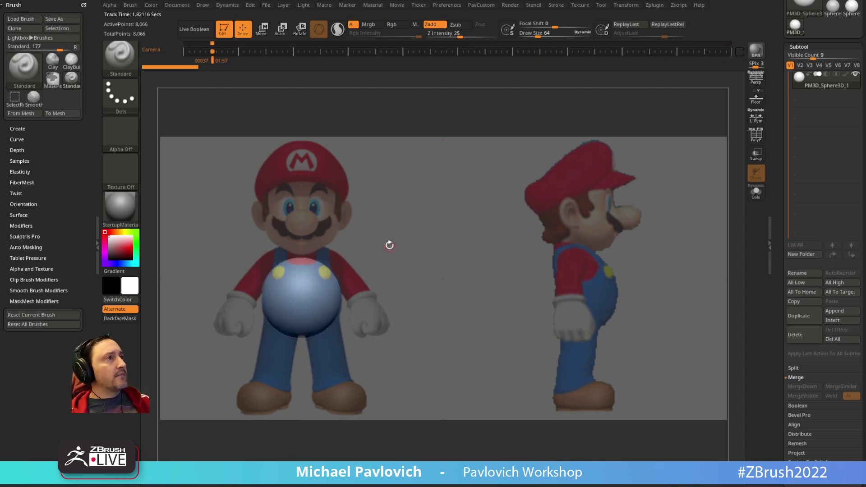
Match the sphere's depth to Mario's side-view torso and store a side-view camera keyframe at about 3.5 seconds
{"action": "left_click_drag", "start_coordinate": [423, 237], "coordinate": [688, 231]}
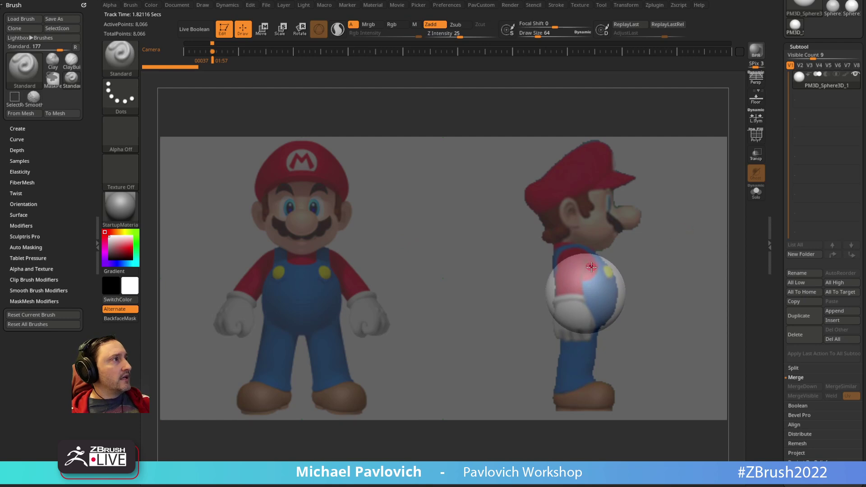
{"action": "key", "text": "w"}
{"action": "left_click_drag", "start_coordinate": [616, 292], "coordinate": [609, 293]}
{"action": "left_click", "coordinate": [238, 50]}
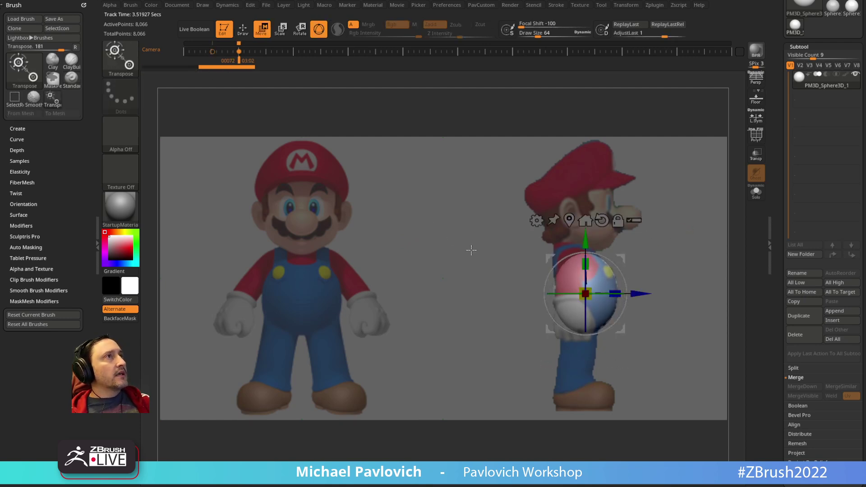
Hide the timeline and turn on the floor grid
{"action": "key", "text": "2"}
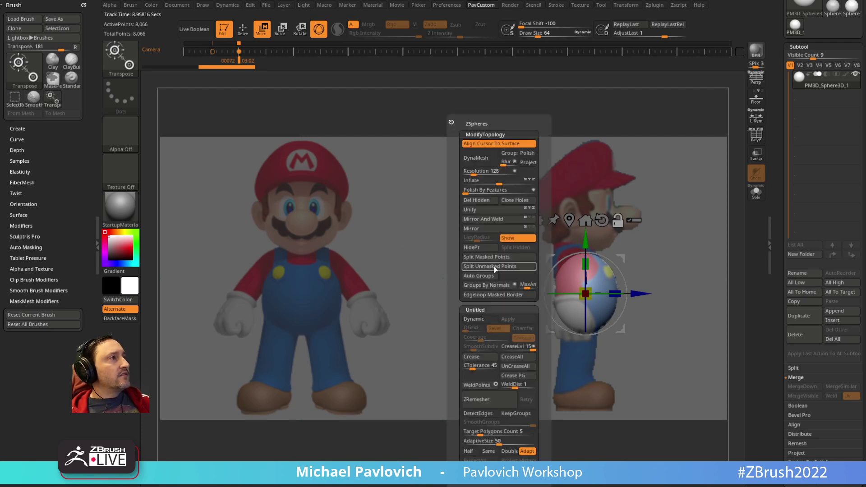
{"action": "left_click", "coordinate": [511, 240]}
{"action": "left_click_drag", "start_coordinate": [680, 193], "coordinate": [536, 254], "text": "shift"}
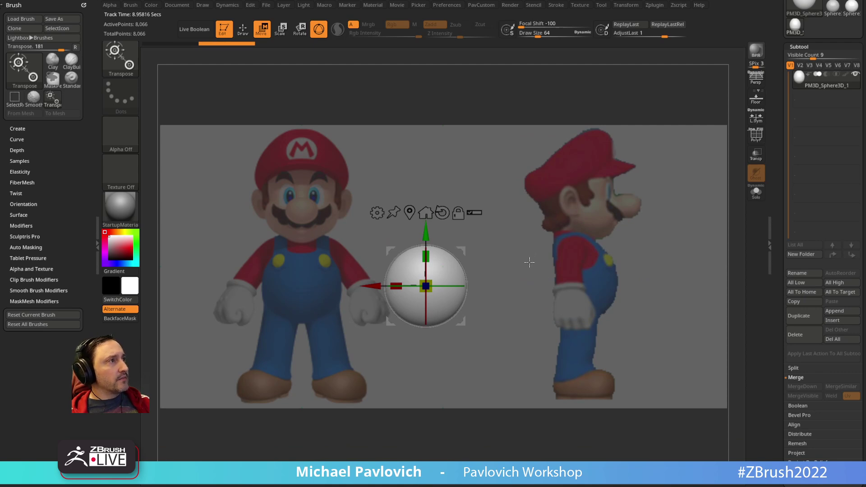
{"action": "left_click", "coordinate": [755, 97]}
Recall the stored side and front camera views to check the sphere against both Mario references
{"action": "left_click_drag", "start_coordinate": [640, 181], "coordinate": [653, 206]}
{"action": "key", "text": "2"}
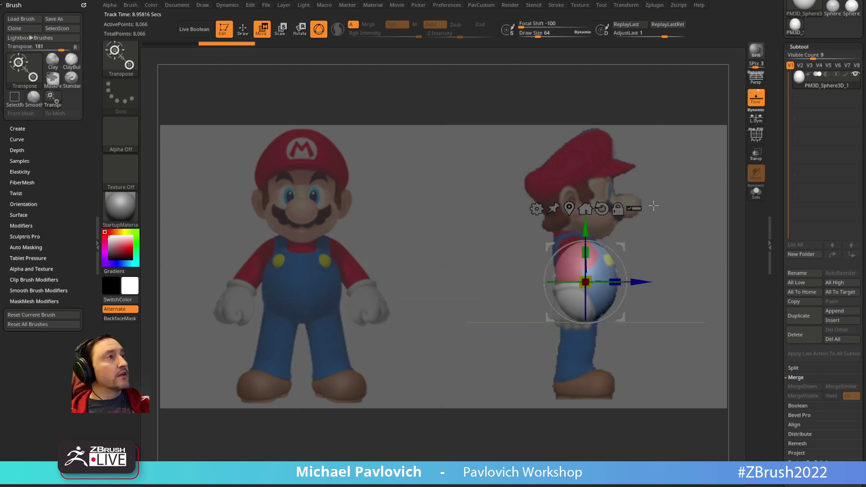
{"action": "key", "text": "1"}
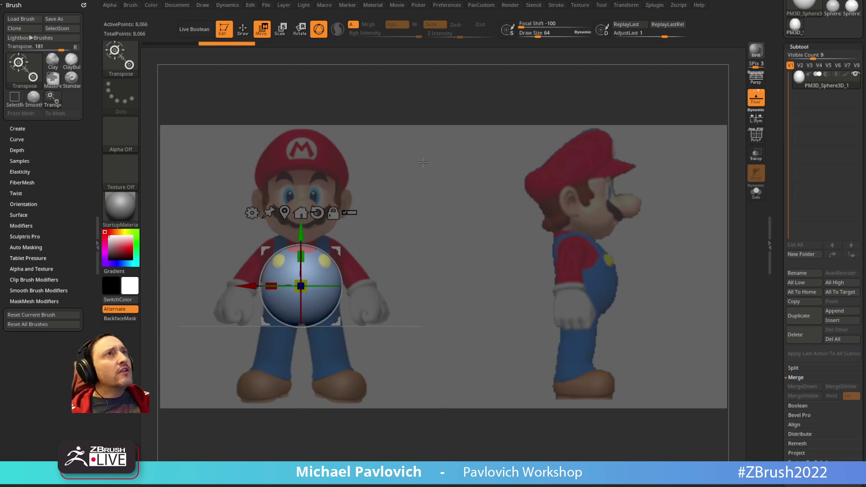
Leave Edit mode for 2.5D with the Always Switch option and hide the Spotlight reference
{"action": "left_click", "coordinate": [223, 29]}
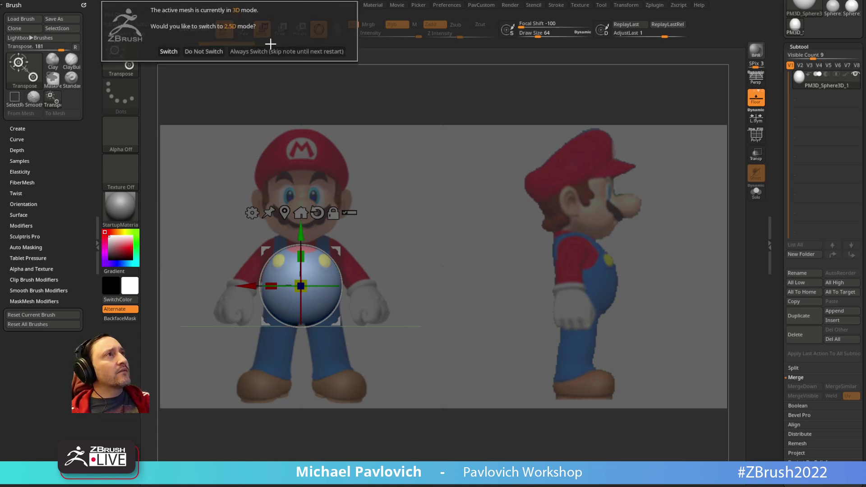
{"action": "left_click", "coordinate": [258, 51]}
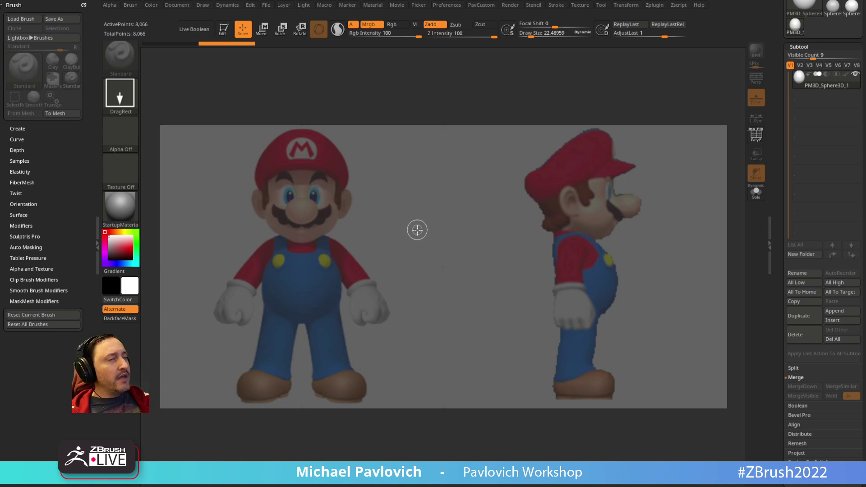
{"action": "key", "text": "z"}
{"action": "key", "text": "shift+z"}
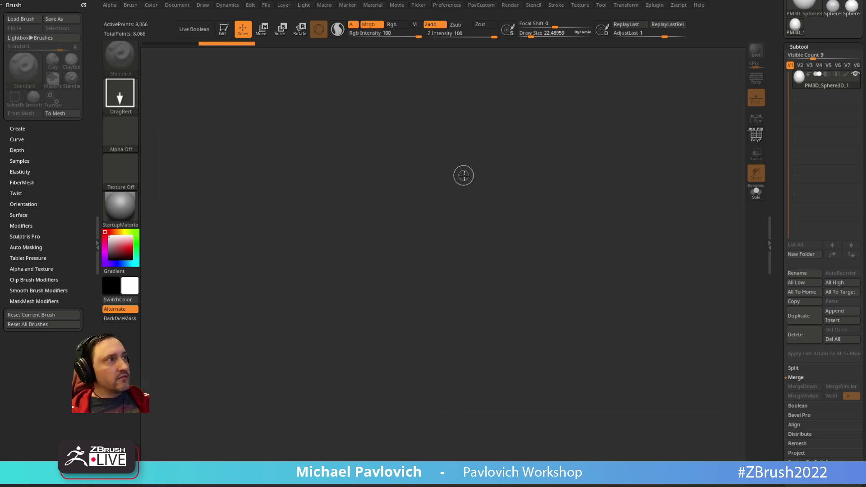
Load the DemoSoldier.ZTL model from the LightBox tools onto the canvas
{"action": "key", "text": "comma"}
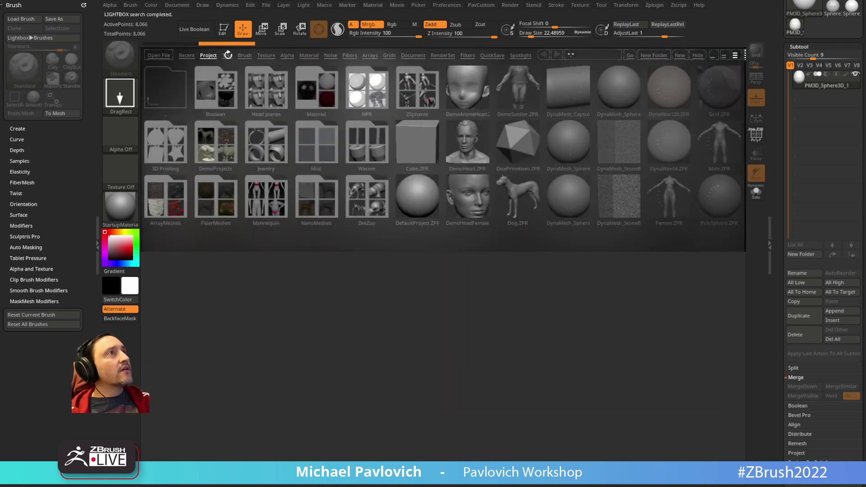
{"action": "left_click", "coordinate": [227, 55]}
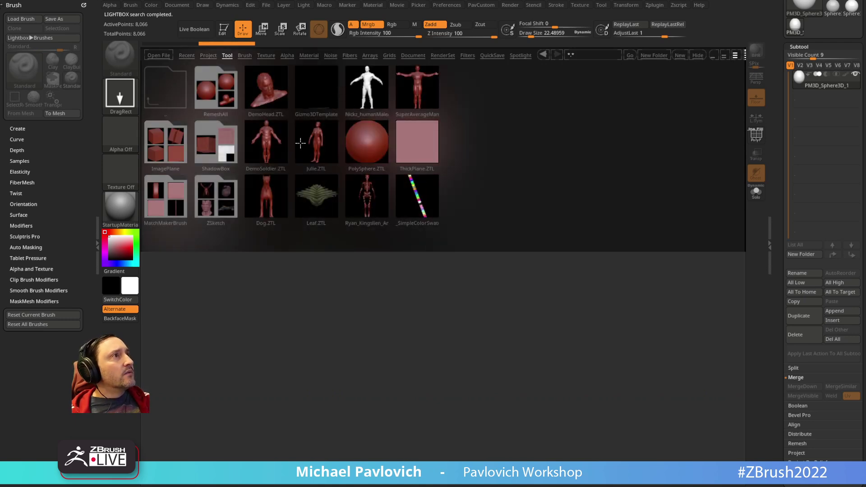
{"action": "double_click", "coordinate": [267, 145]}
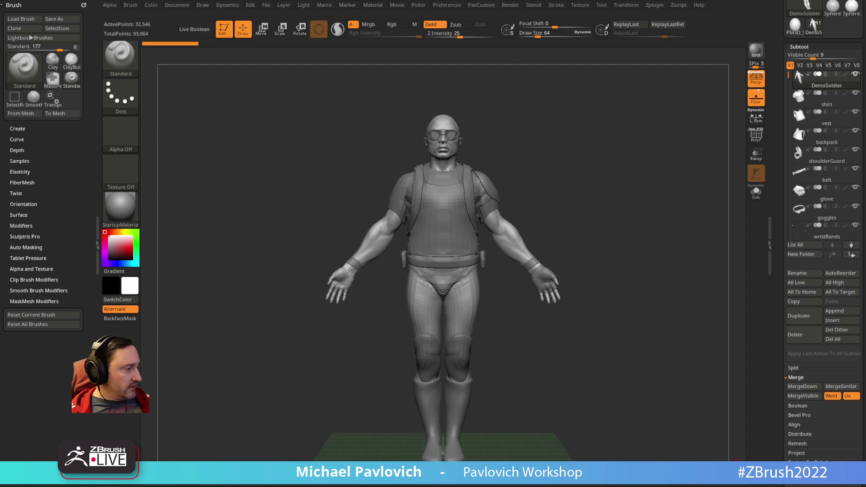
Switch to the web browser, open the "ZBrush 2023 - What's New?" YouTube playlist and copy its address
{"action": "left_click_drag", "start_coordinate": [865, 74], "coordinate": [411, 69]}
{"action": "scroll", "coordinate": [367, 226], "scroll_direction": "down", "scroll_amount": 2}
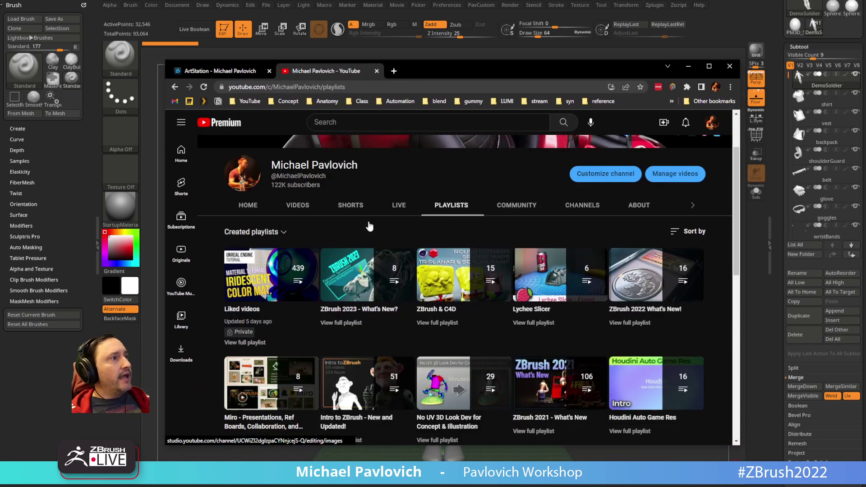
{"action": "left_click", "coordinate": [352, 312]}
{"action": "left_click", "coordinate": [380, 317]}
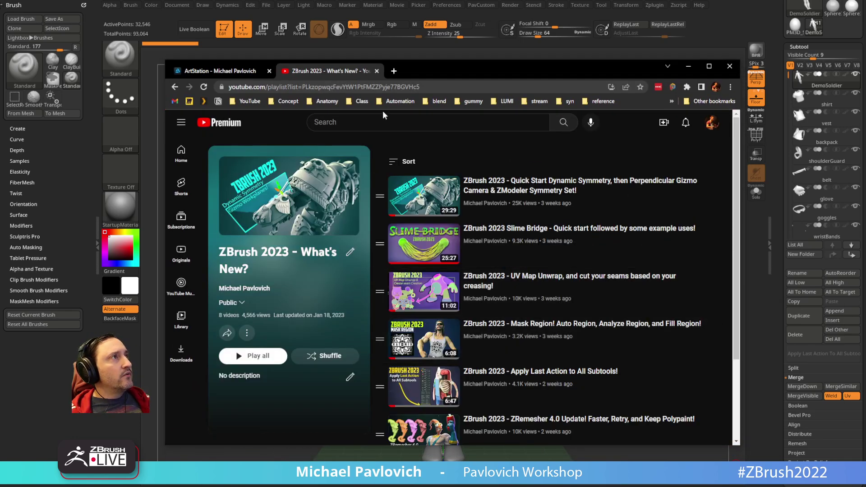
{"action": "left_click", "coordinate": [432, 88]}
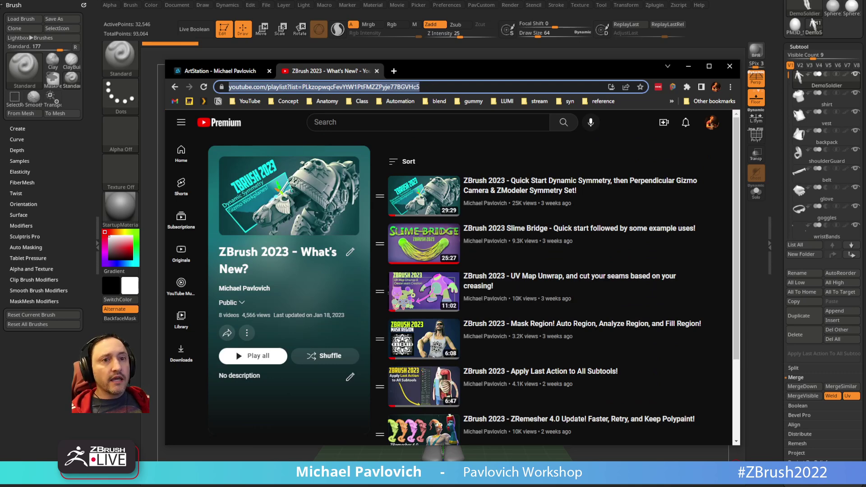
{"action": "key", "text": "alt+Tab"}
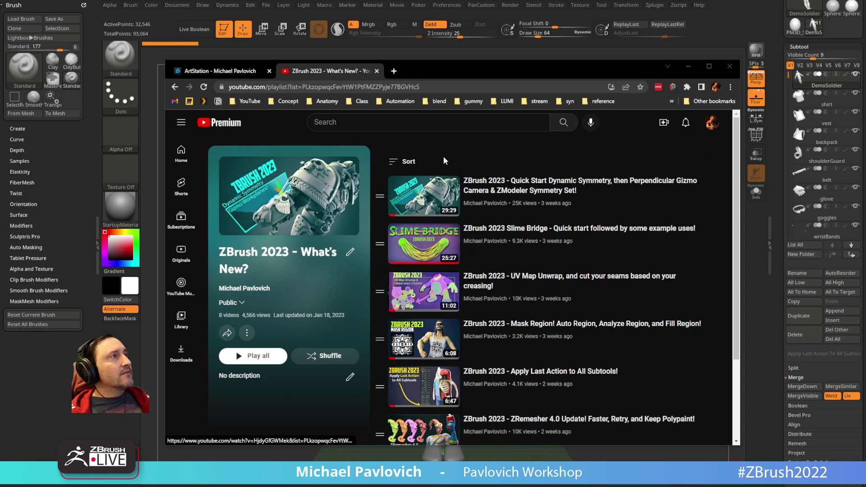
Look over the videos in the What's New playlist and the ArtStation portfolio, and return to ZBrush
{"action": "scroll", "coordinate": [444, 161], "scroll_direction": "down", "scroll_amount": 3}
{"action": "left_click", "coordinate": [234, 72]}
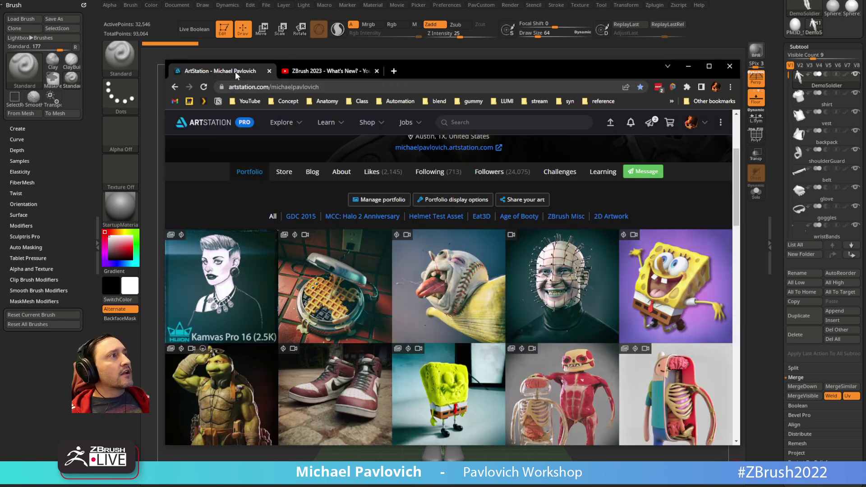
{"action": "left_click", "coordinate": [328, 71]}
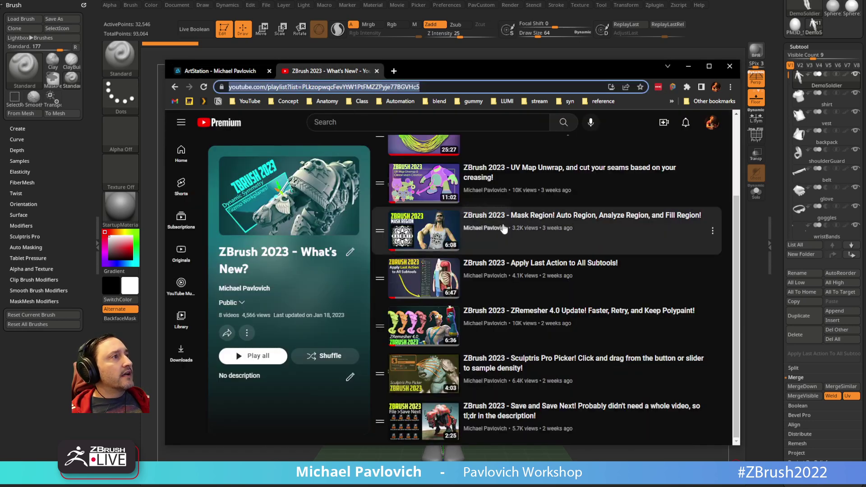
{"action": "scroll", "coordinate": [503, 225], "scroll_direction": "up", "scroll_amount": 3}
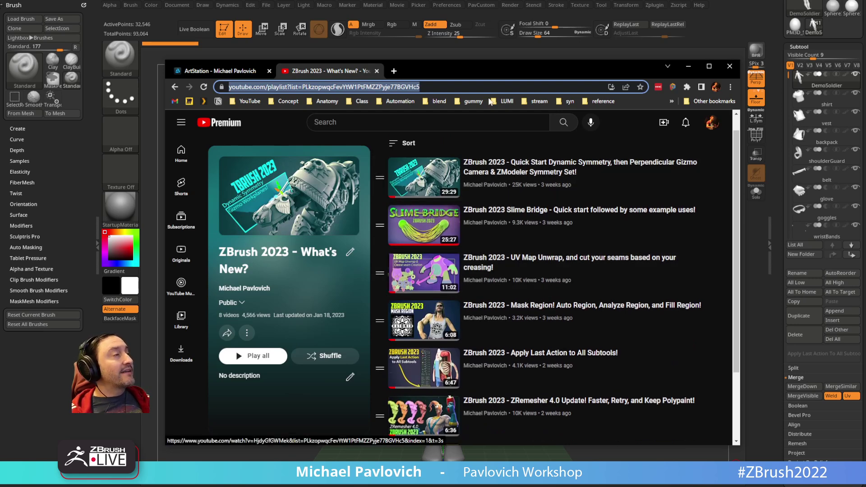
{"action": "key", "text": "alt+Tab"}
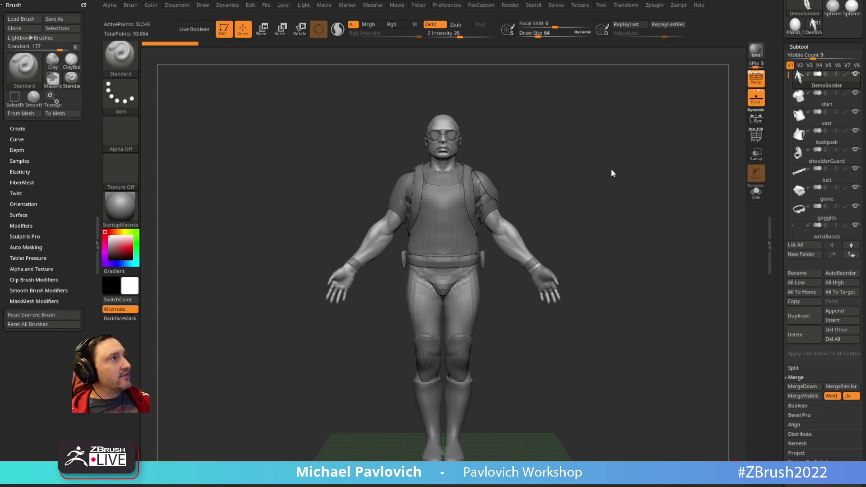
Make the soldier's knee guards the active subtool and show the Move gizmo
{"action": "left_click", "coordinate": [449, 173], "text": "alt"}
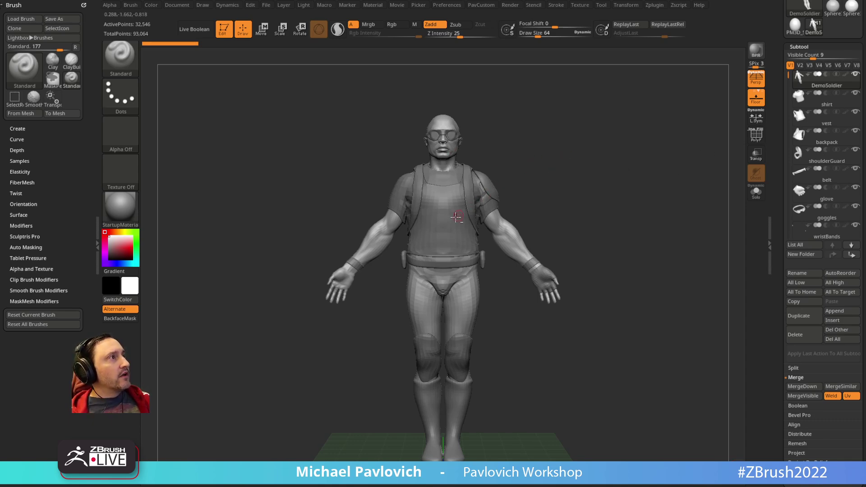
{"action": "left_click", "coordinate": [463, 343], "text": "alt"}
{"action": "right_click_drag", "start_coordinate": [560, 338], "coordinate": [568, 311], "text": "ctrl"}
{"action": "key", "text": "w"}
{"action": "right_click_drag", "start_coordinate": [542, 271], "coordinate": [539, 279], "text": "ctrl"}
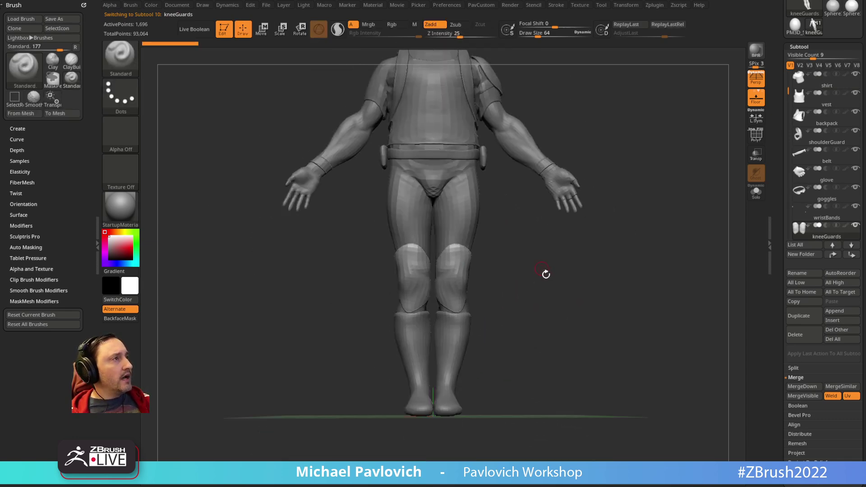
{"action": "key", "text": "w"}
{"action": "left_click_drag", "start_coordinate": [535, 257], "coordinate": [529, 303]}
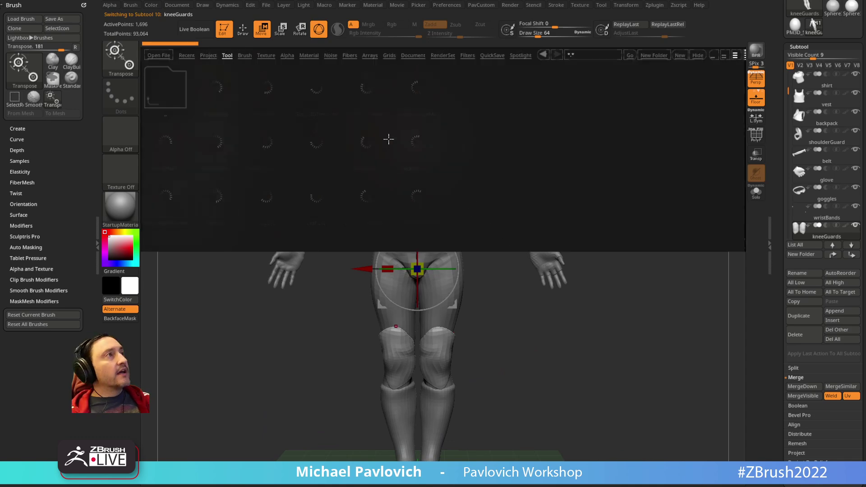
Load the Dog model from LightBox and frame it from the front with the floor grid and perspective off
{"action": "double_click", "coordinate": [268, 195]}
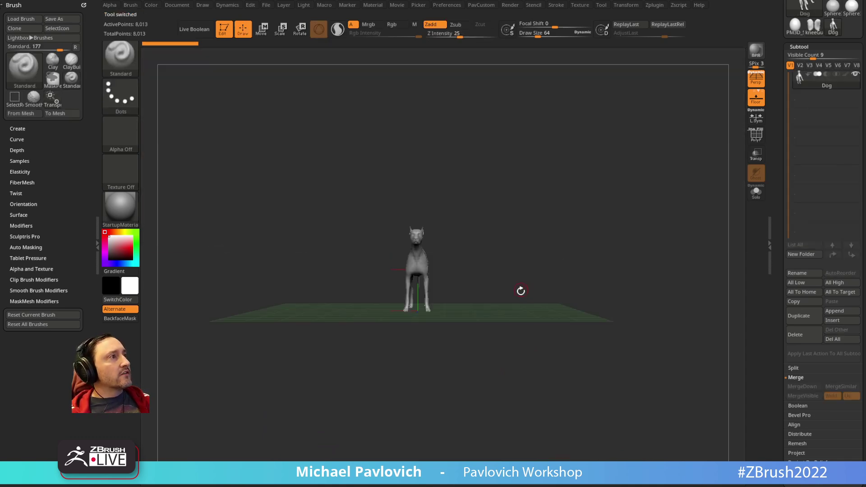
{"action": "key", "text": "f"}
{"action": "left_click", "coordinate": [755, 99]}
{"action": "left_click", "coordinate": [757, 83]}
{"action": "left_click_drag", "start_coordinate": [627, 198], "coordinate": [603, 205], "text": "shift"}
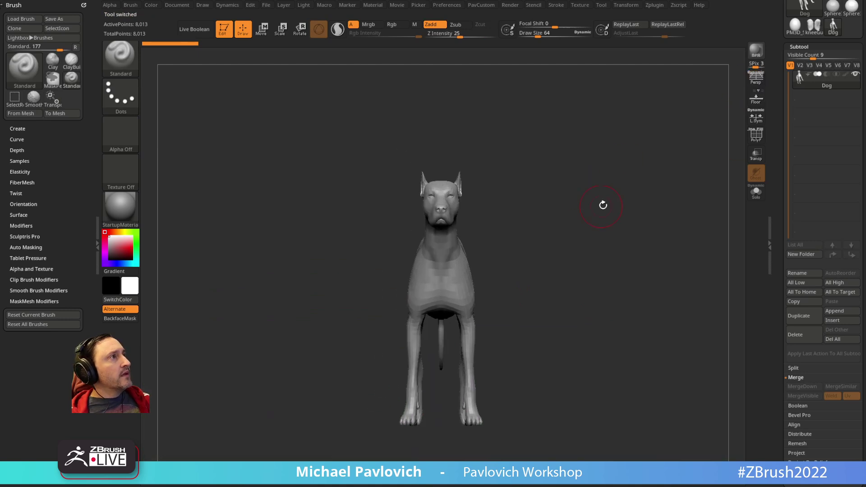
{"action": "key", "text": "f"}
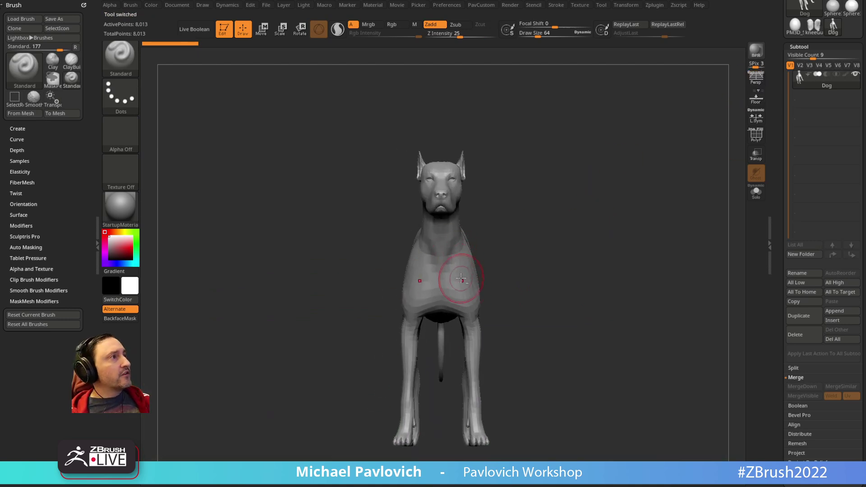
Set the draw size to about 33, try a symmetrical stroke on the dog's chest and undo it
{"action": "key", "text": "s"}
{"action": "left_click_drag", "start_coordinate": [464, 280], "coordinate": [469, 295]}
{"action": "key", "text": "ctrl+z"}
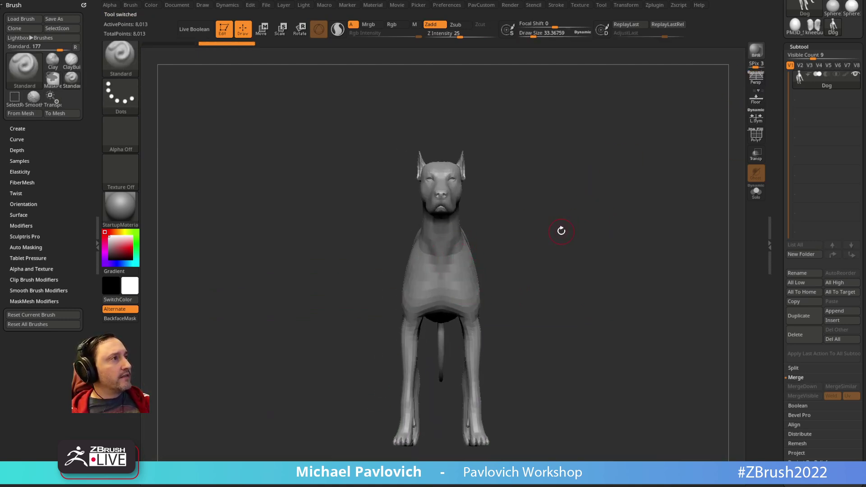
Rotate the dog about its vertical axis with the gizmo and try a mirrored brush stroke on its chest
{"action": "key", "text": "w"}
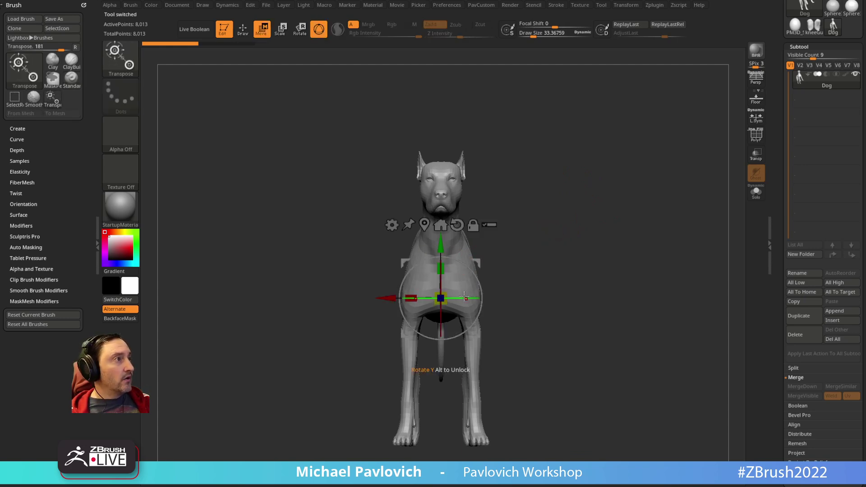
{"action": "mouse_move", "coordinate": [464, 297]}
{"action": "left_mouse_down"}
{"action": "mouse_move", "coordinate": [476, 298]}
{"action": "mouse_move", "coordinate": [453, 303]}
{"action": "mouse_move", "coordinate": [499, 283]}
{"action": "mouse_move", "coordinate": [492, 316]}
{"action": "left_mouse_up"}
{"action": "key", "text": "q"}
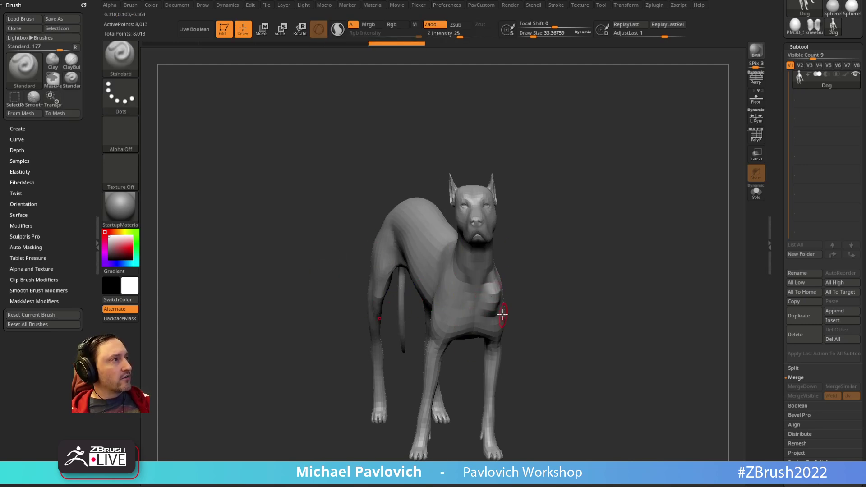
Turn on the floor grid and undo the stroke on the rotated dog
{"action": "left_click", "coordinate": [756, 97]}
{"action": "mouse_move", "coordinate": [628, 230]}
{"action": "left_mouse_down", "text": "alt"}
{"action": "mouse_move", "coordinate": [572, 244]}
{"action": "mouse_move", "coordinate": [535, 268]}
{"action": "mouse_move", "coordinate": [563, 302]}
{"action": "left_mouse_up", "text": "alt"}
{"action": "key", "text": "ctrl+z"}
Dock the Transform palette in the tray above the Brush palette and frame the dog
{"action": "left_click", "coordinate": [628, 6]}
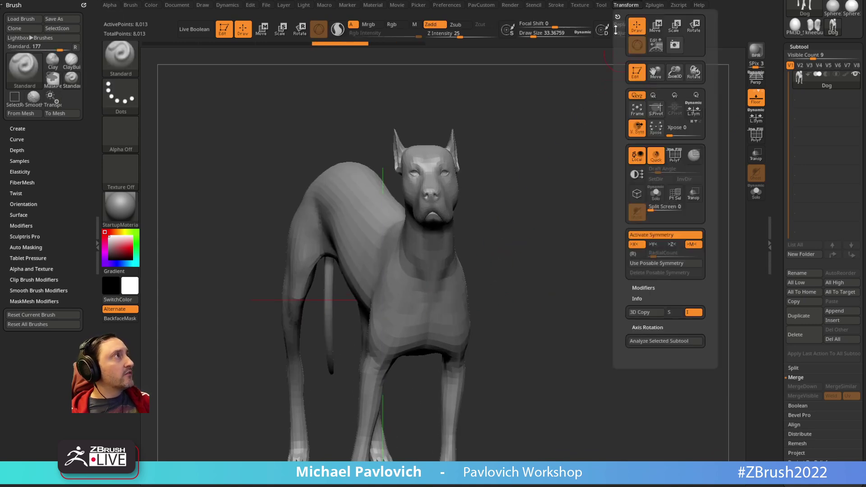
{"action": "left_click", "coordinate": [616, 16]}
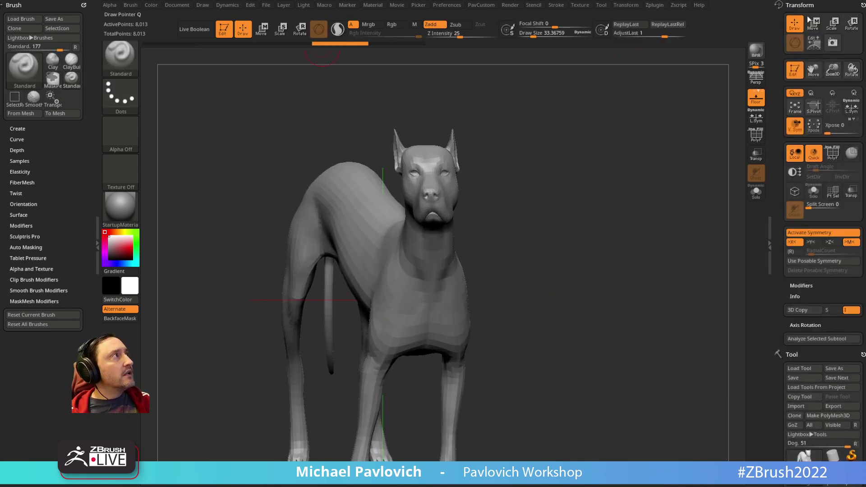
{"action": "left_click_drag", "start_coordinate": [862, 5], "coordinate": [70, 58]}
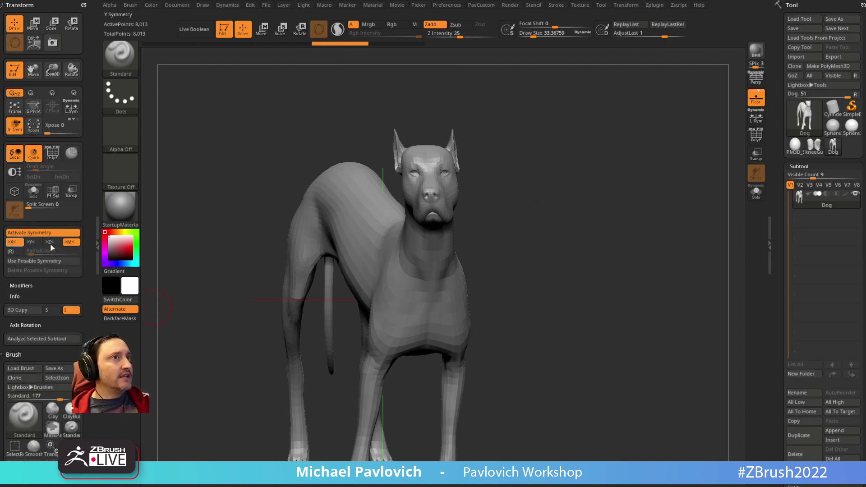
{"action": "key", "text": "f"}
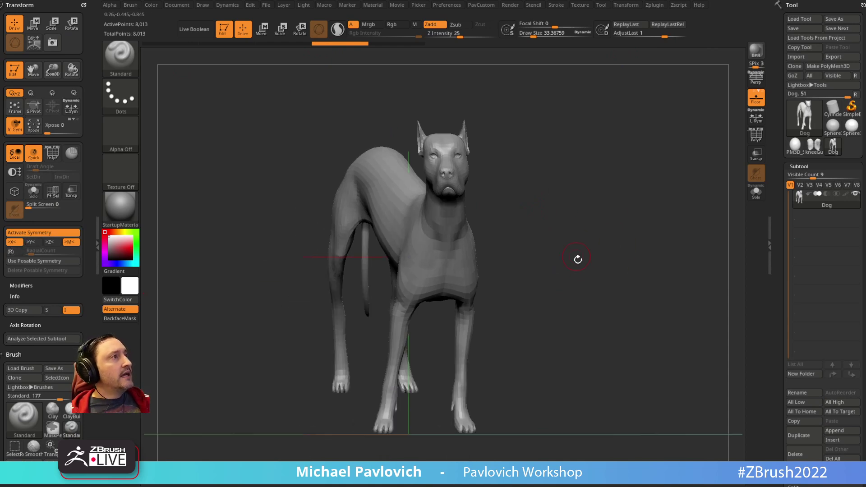
Undo the dog's rotation with the Move gizmo active
{"action": "key", "text": "w"}
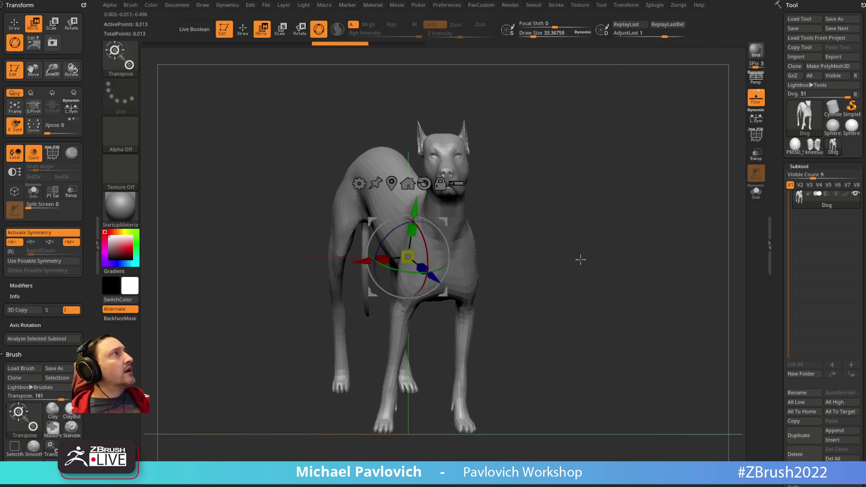
{"action": "key", "text": "ctrl+z"}
{"action": "key", "text": "ctrl+z"}
{"action": "key", "text": "ctrl+z"}
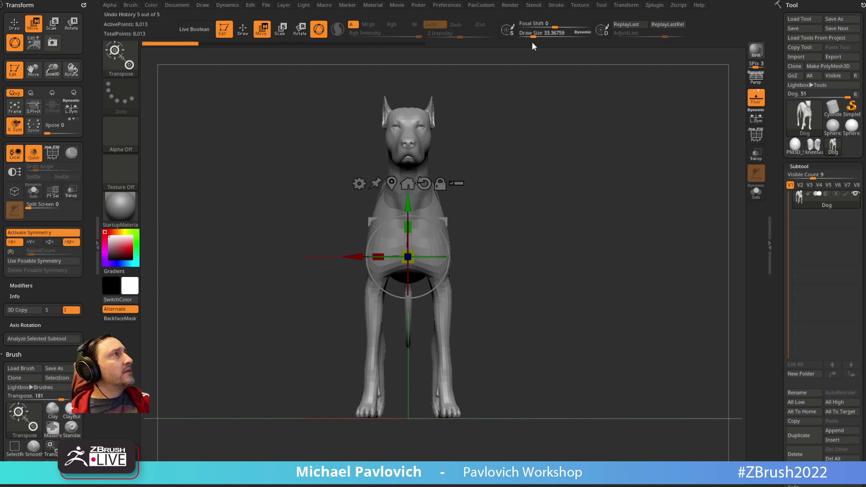
Set Focal Shift to -100 and rotate the dog away from its world symmetry axis with the gizmo
{"action": "left_click_drag", "start_coordinate": [554, 27], "coordinate": [519, 27]}
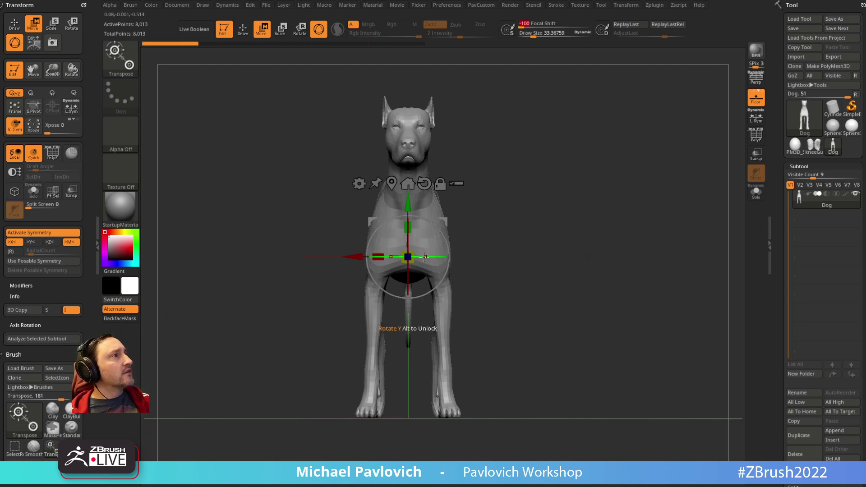
{"action": "mouse_move", "coordinate": [424, 256]}
{"action": "left_mouse_down"}
{"action": "mouse_move", "coordinate": [433, 245]}
{"action": "mouse_move", "coordinate": [423, 248]}
{"action": "left_mouse_up"}
{"action": "left_click_drag", "start_coordinate": [552, 245], "coordinate": [541, 252]}
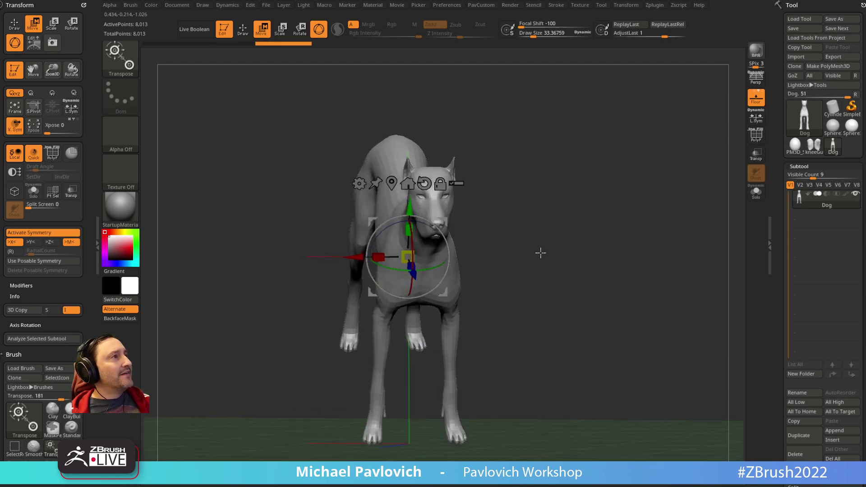
Turn on Local Symmetry and rotate the dog further with the gizmo
{"action": "key", "text": "q"}
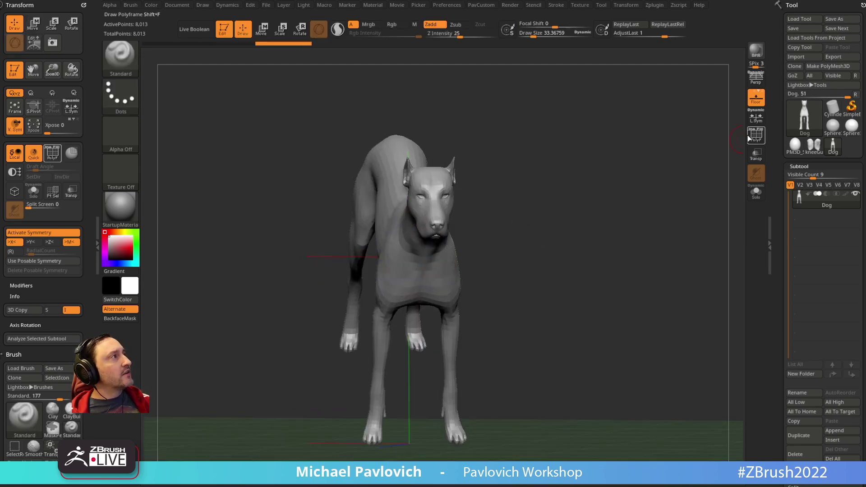
{"action": "left_click", "coordinate": [756, 116]}
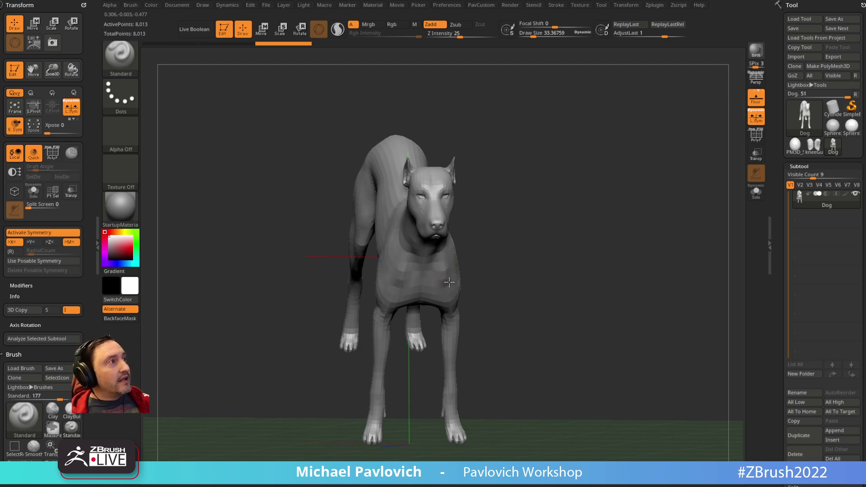
{"action": "key", "text": "w"}
{"action": "left_click_drag", "start_coordinate": [483, 238], "coordinate": [520, 233]}
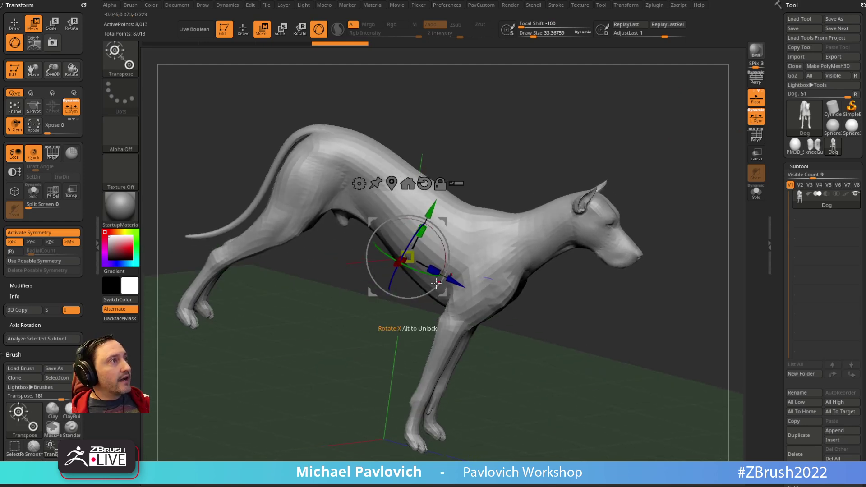
{"action": "left_click_drag", "start_coordinate": [601, 278], "coordinate": [534, 243]}
{"action": "mouse_move", "coordinate": [556, 216]}
{"action": "left_mouse_down"}
{"action": "mouse_move", "coordinate": [528, 213]}
{"action": "mouse_move", "coordinate": [551, 191]}
{"action": "mouse_move", "coordinate": [553, 224]}
{"action": "mouse_move", "coordinate": [526, 221]}
{"action": "mouse_move", "coordinate": [522, 198]}
{"action": "left_mouse_up"}
Set the draw size to about 17 and try a locally mirrored stroke on the rotated dog's head
{"action": "key", "text": "q"}
{"action": "key", "text": "s"}
{"action": "left_click_drag", "start_coordinate": [589, 82], "coordinate": [583, 192], "text": "alt"}
{"action": "left_click_drag", "start_coordinate": [515, 209], "coordinate": [491, 206]}
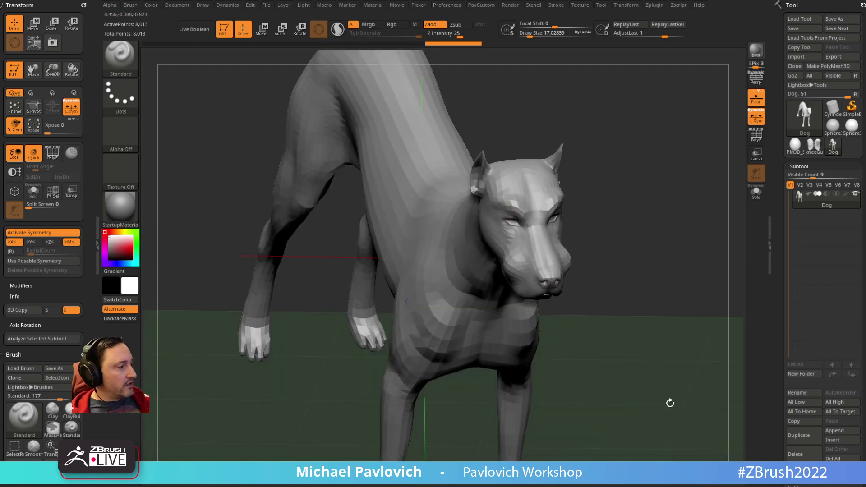
Switch to the browser, copy the link of the Quick Start Dynamic Symmetry video and return to ZBrush
{"action": "left_click_drag", "start_coordinate": [865, 121], "coordinate": [404, 98]}
{"action": "right_click", "coordinate": [490, 190]}
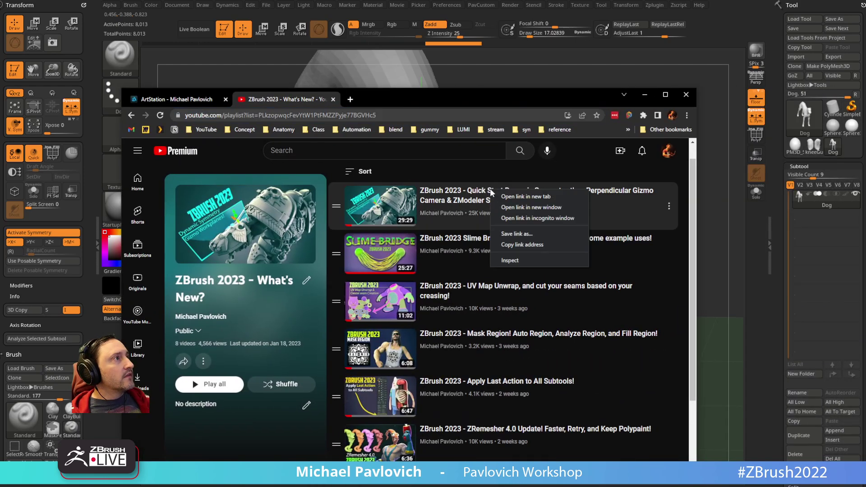
{"action": "left_click", "coordinate": [514, 244]}
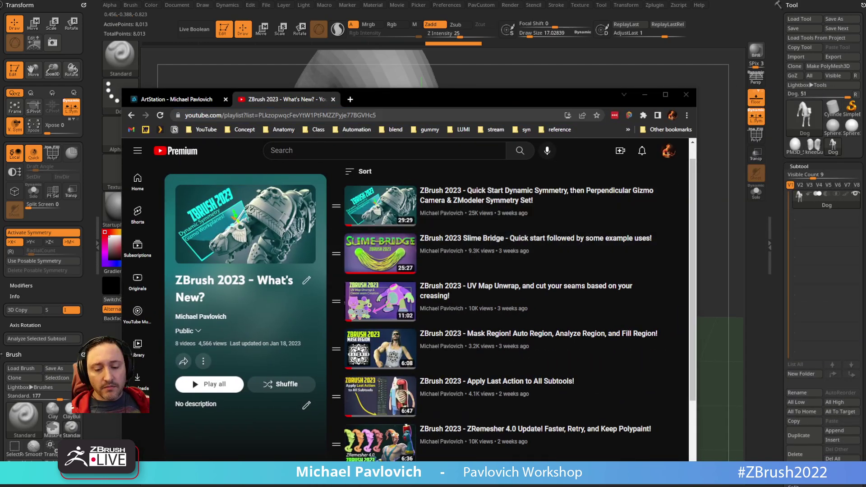
{"action": "key", "text": "alt+Tab"}
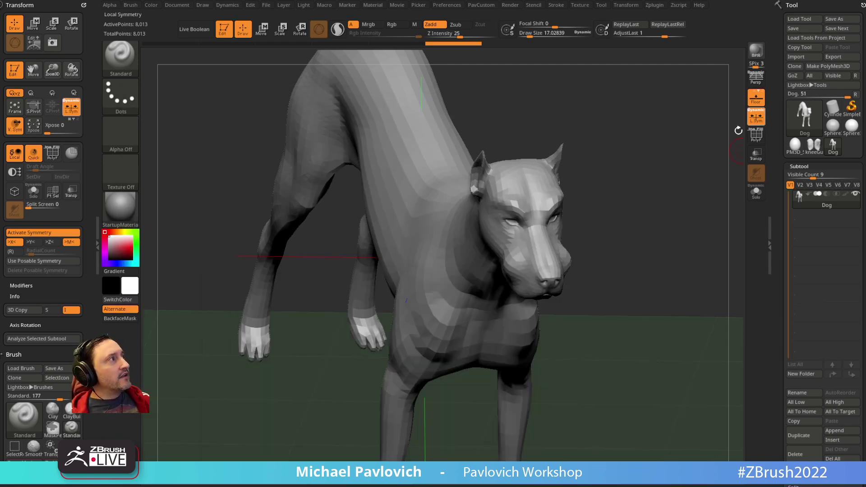
Undo all rotations and strokes on the dog back to its original upright pose
{"action": "left_click_drag", "start_coordinate": [659, 258], "coordinate": [665, 230], "text": "alt"}
{"action": "key", "text": "ctrl+z"}
{"action": "key", "text": "ctrl+z"}
{"action": "key", "text": "ctrl+z"}
{"action": "key", "text": "ctrl+z"}
{"action": "key", "text": "ctrl+z"}
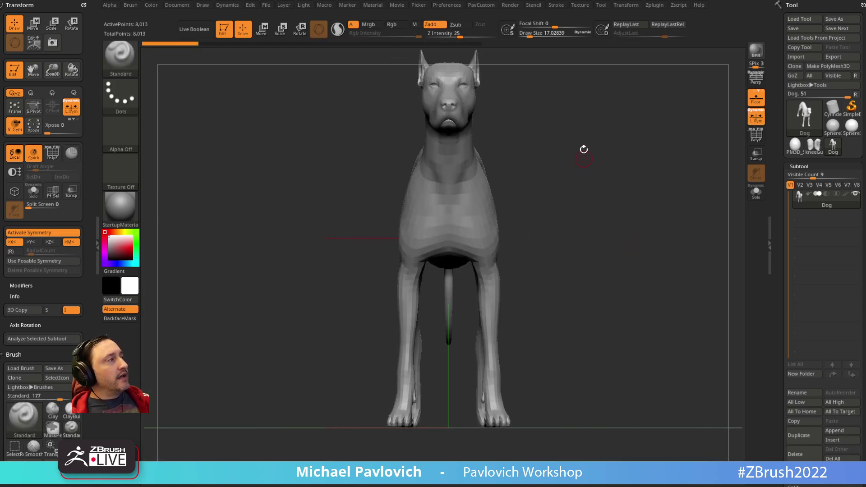
Choose the Sphere16 insert primitive and draw a mirrored pair of spheres over the dog's eyes
{"action": "left_click_drag", "start_coordinate": [584, 149], "coordinate": [691, 161], "text": "alt"}
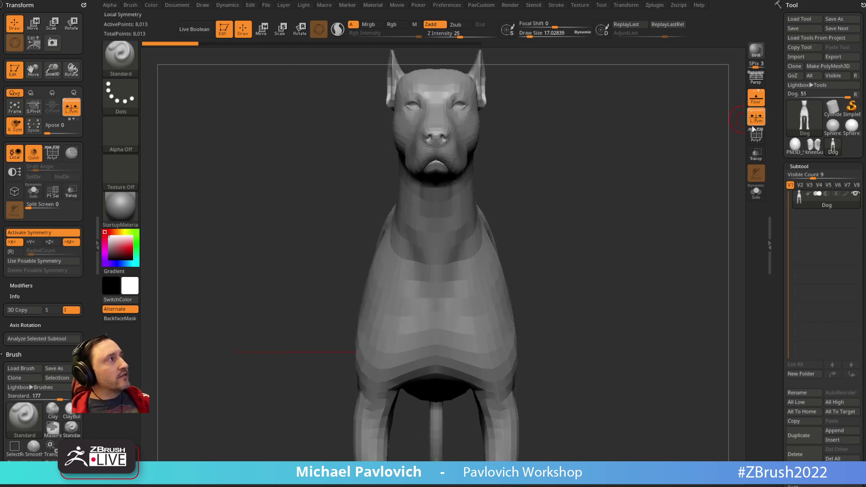
{"action": "left_click_drag", "start_coordinate": [582, 188], "coordinate": [586, 305], "text": "alt"}
{"action": "key", "text": "m"}
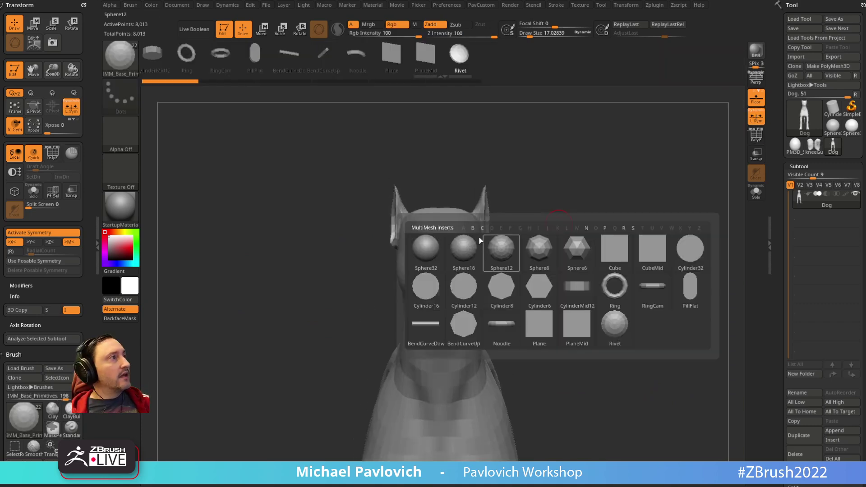
{"action": "left_click", "coordinate": [467, 251]}
{"action": "left_click_drag", "start_coordinate": [466, 242], "coordinate": [475, 247]}
Split the unmasked eye spheres off the dog into their own subtool
{"action": "key", "text": "2"}
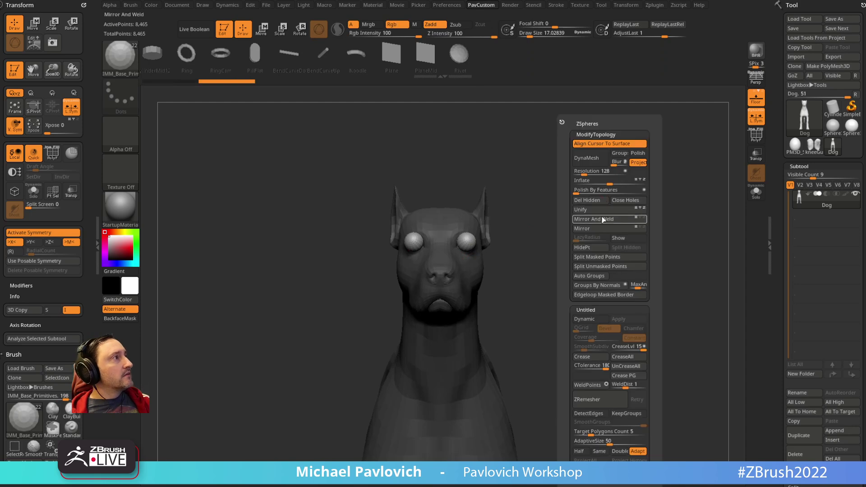
{"action": "left_click", "coordinate": [595, 258]}
{"action": "left_click_drag", "start_coordinate": [596, 253], "coordinate": [523, 231]}
Move and rotate the mirrored eye spheres with the gizmo so they sit inside the dog's eye sockets
{"action": "key", "text": "w"}
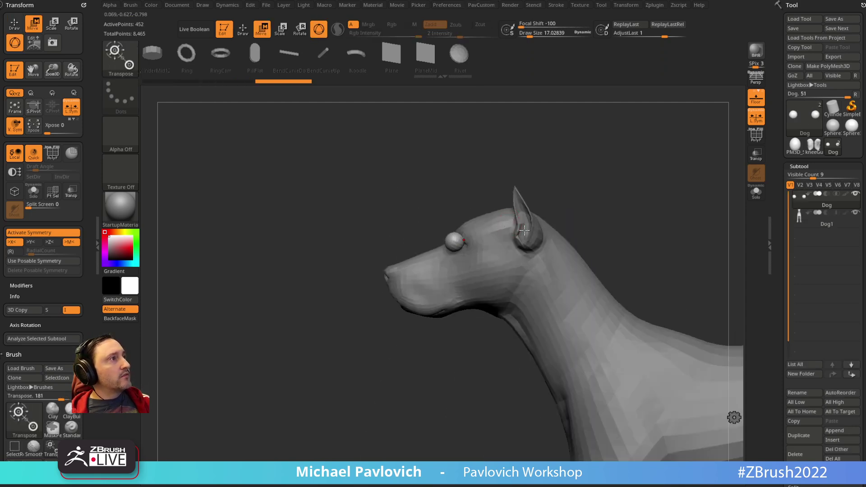
{"action": "left_click_drag", "start_coordinate": [485, 278], "coordinate": [494, 280]}
{"action": "left_click_drag", "start_coordinate": [536, 181], "coordinate": [594, 224], "text": "shift"}
{"action": "left_click_drag", "start_coordinate": [523, 256], "coordinate": [509, 259]}
{"action": "left_click_drag", "start_coordinate": [534, 223], "coordinate": [525, 221]}
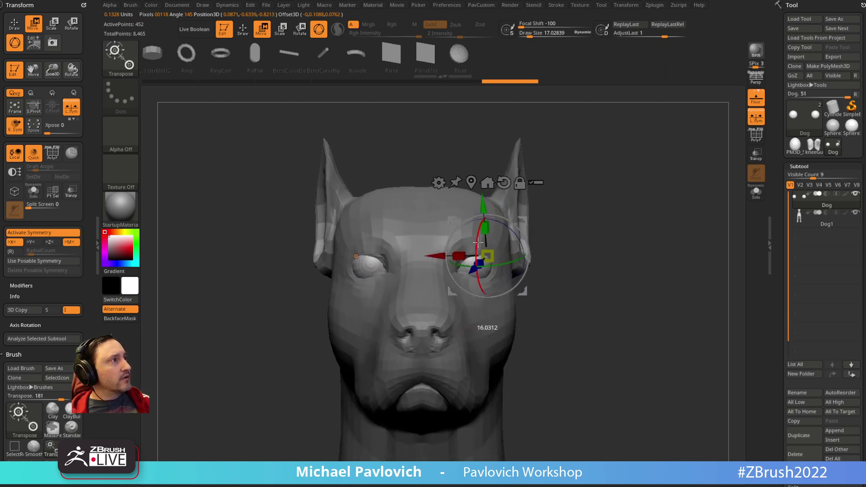
{"action": "left_click_drag", "start_coordinate": [502, 261], "coordinate": [512, 259]}
{"action": "left_click_drag", "start_coordinate": [523, 223], "coordinate": [518, 219]}
Reset the gizmo's orientation and centre it on the eye sphere
{"action": "mouse_move", "coordinate": [614, 182]}
{"action": "left_mouse_down", "text": "alt"}
{"action": "mouse_move", "coordinate": [626, 203]}
{"action": "mouse_move", "coordinate": [548, 210]}
{"action": "mouse_move", "coordinate": [632, 185]}
{"action": "left_mouse_up", "text": "alt"}
{"action": "key", "text": "q"}
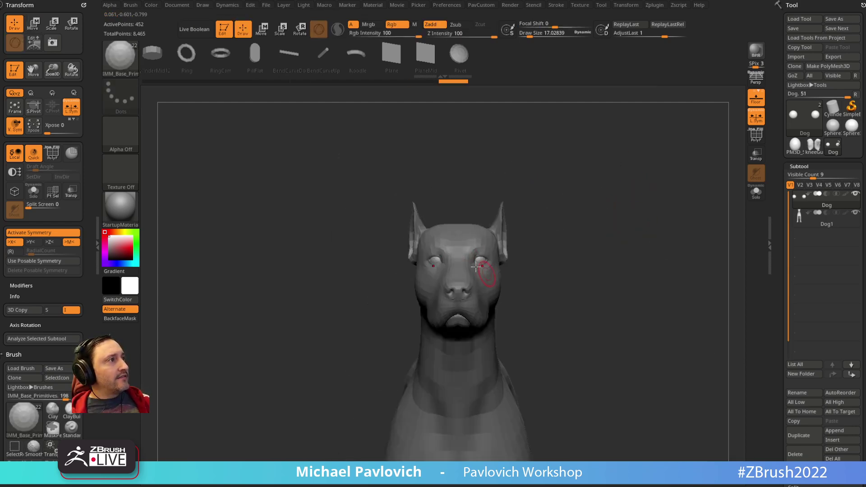
{"action": "left_click_drag", "start_coordinate": [557, 223], "coordinate": [560, 228], "text": "alt"}
{"action": "key", "text": "w"}
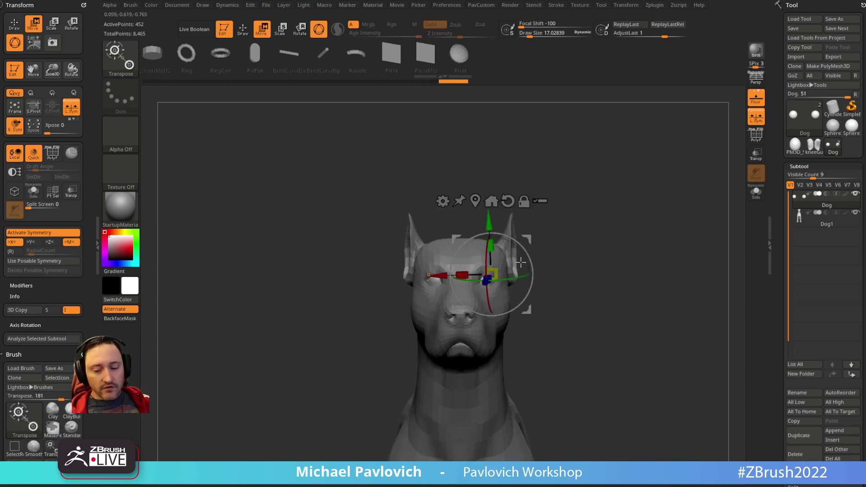
{"action": "left_click", "coordinate": [507, 201], "text": "alt"}
{"action": "left_click", "coordinate": [474, 201], "text": "alt"}
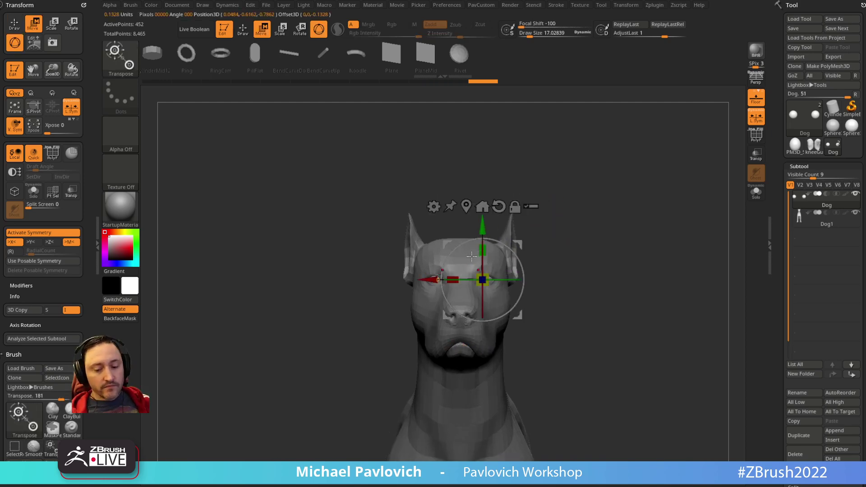
Turn off symmetry and move both eye spheres sideways off the dog's head
{"action": "key", "text": "x"}
{"action": "left_click_drag", "start_coordinate": [428, 279], "coordinate": [502, 279]}
{"action": "key", "text": "q"}
{"action": "left_click_drag", "start_coordinate": [660, 252], "coordinate": [631, 295], "text": "alt"}
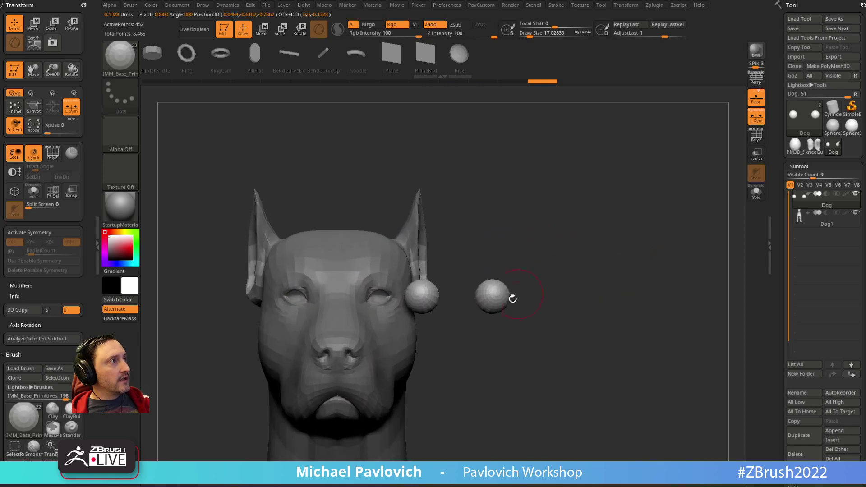
Turn symmetry back on, then switch Local Symmetry off and on to compare mirroring across the offset spheres
{"action": "key", "text": "x"}
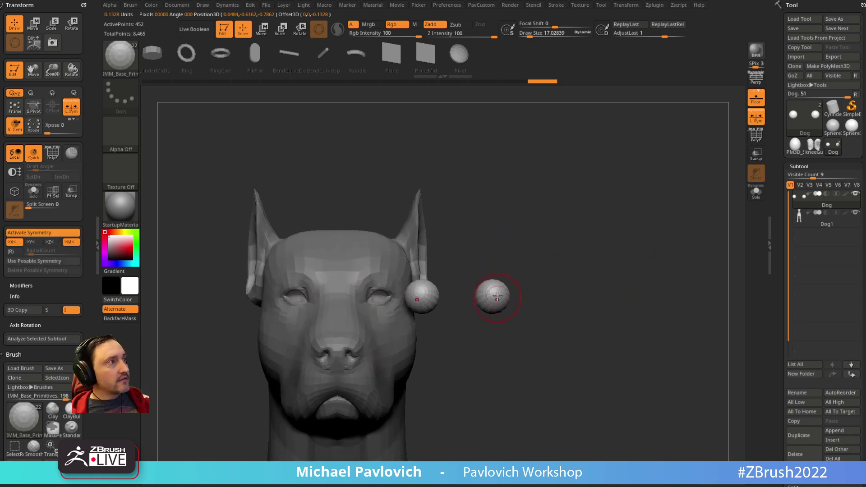
{"action": "left_click", "coordinate": [756, 118]}
{"action": "right_click_drag", "start_coordinate": [529, 250], "coordinate": [582, 230], "text": "alt"}
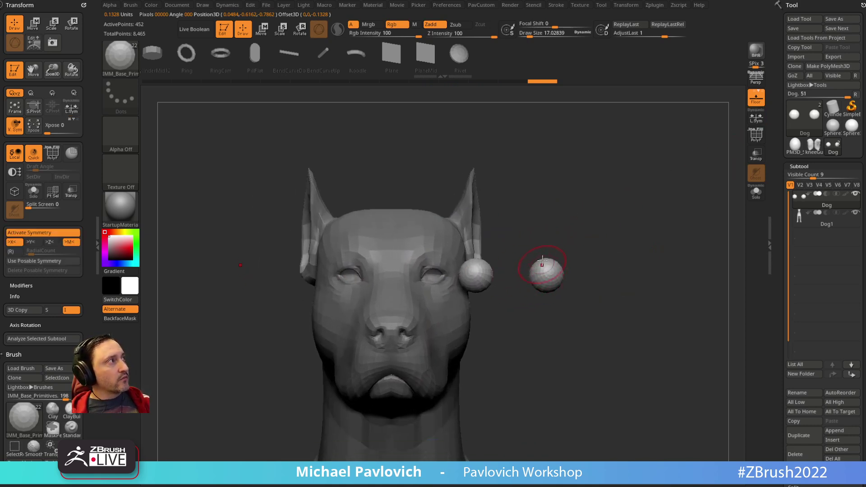
{"action": "left_click", "coordinate": [756, 118]}
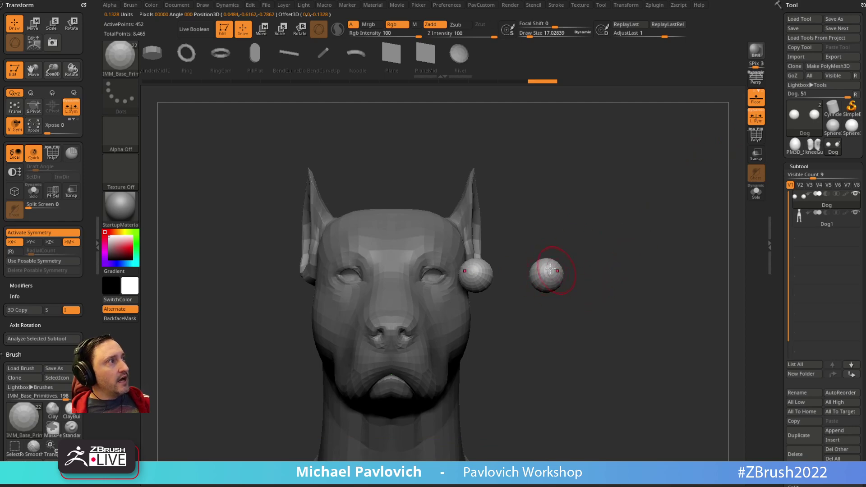
Pick the Move brush, try a locally mirrored pull on the outer sphere and undo the stroke
{"action": "key", "text": "b"}
{"action": "key", "text": "m"}
{"action": "key", "text": "v"}
{"action": "left_click_drag", "start_coordinate": [548, 272], "coordinate": [549, 282]}
{"action": "key", "text": "ctrl+z"}
Examine the offset spheres and the gizmo's placement from several angles with Local Symmetry on
{"action": "mouse_move", "coordinate": [553, 270]}
{"action": "right_mouse_down", "text": "ctrl"}
{"action": "mouse_move", "coordinate": [603, 242]}
{"action": "mouse_move", "coordinate": [585, 254]}
{"action": "right_mouse_up", "text": "ctrl"}
{"action": "right_click_drag", "start_coordinate": [622, 194], "coordinate": [649, 180]}
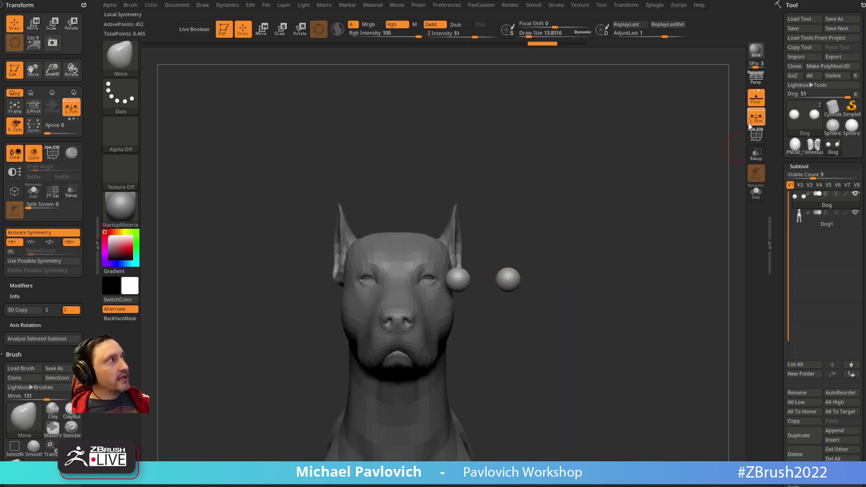
{"action": "key", "text": "w"}
{"action": "right_click_drag", "start_coordinate": [577, 211], "coordinate": [526, 285]}
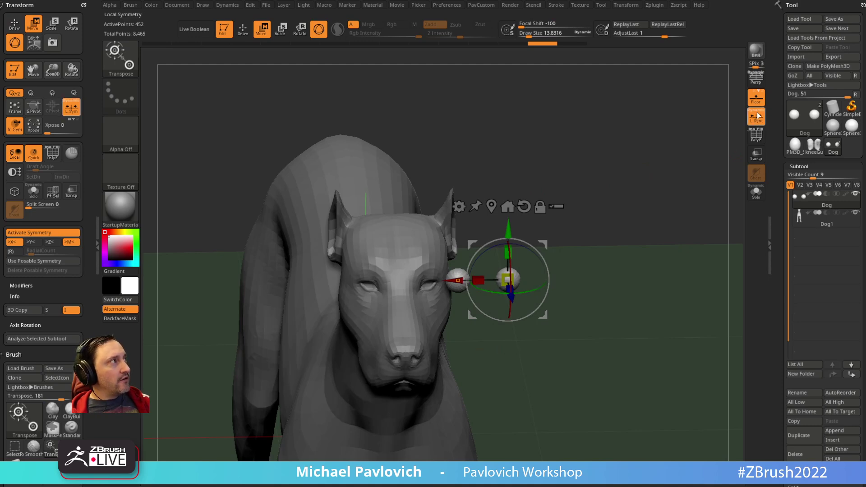
{"action": "right_click_drag", "start_coordinate": [605, 197], "coordinate": [499, 290], "text": "shift"}
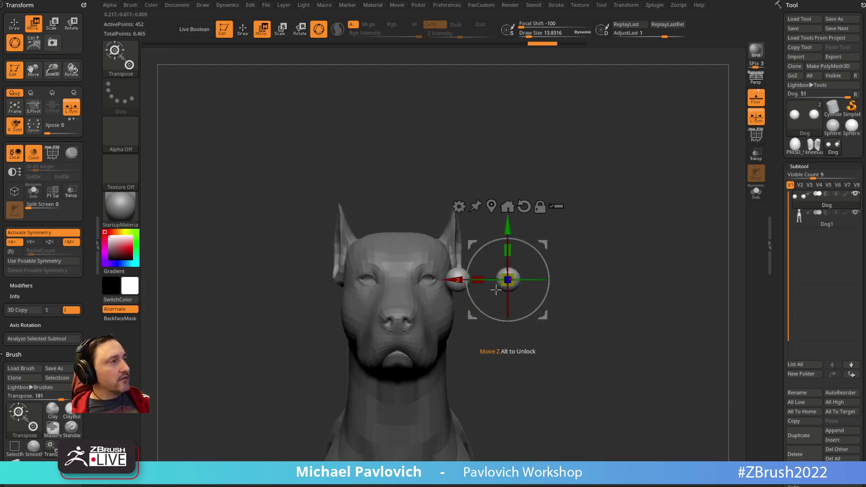
{"action": "right_click_drag", "start_coordinate": [549, 241], "coordinate": [587, 188], "text": "alt"}
{"action": "key", "text": "q"}
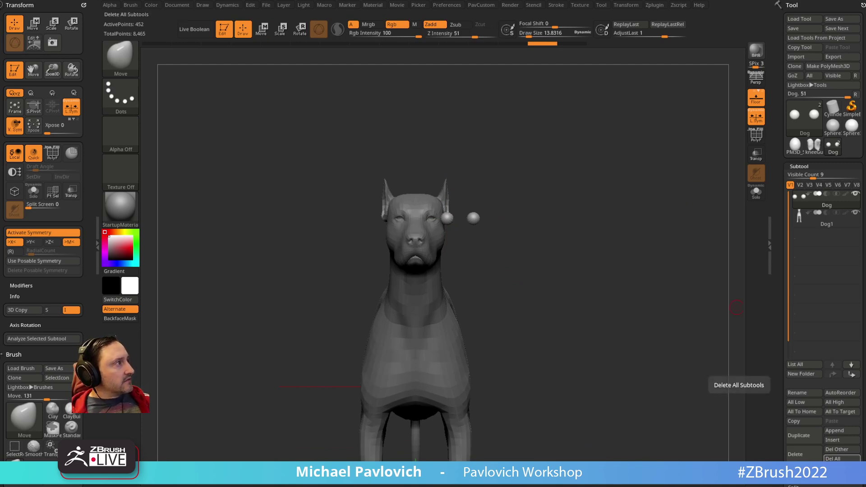
Delete all subtools of the dog tool and of the kneeGuards tool
{"action": "left_click", "coordinate": [840, 458]}
{"action": "key", "text": "Return"}
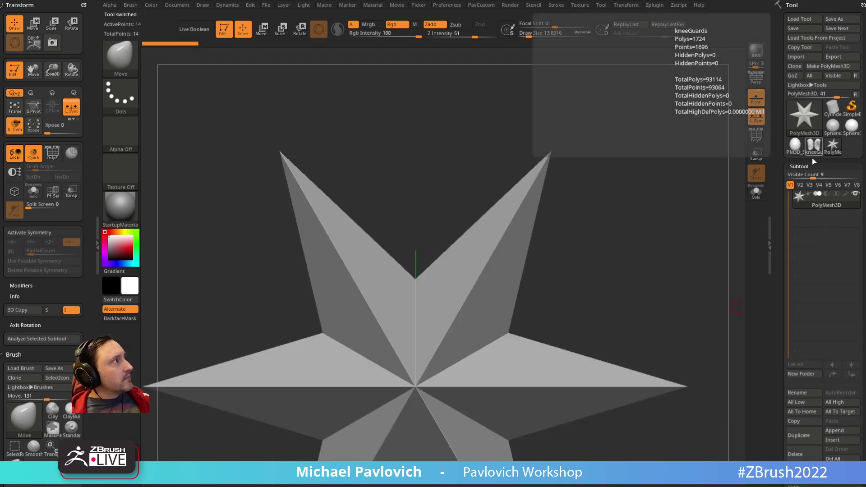
{"action": "left_click", "coordinate": [813, 147]}
{"action": "left_click", "coordinate": [840, 458]}
{"action": "left_click", "coordinate": [836, 423]}
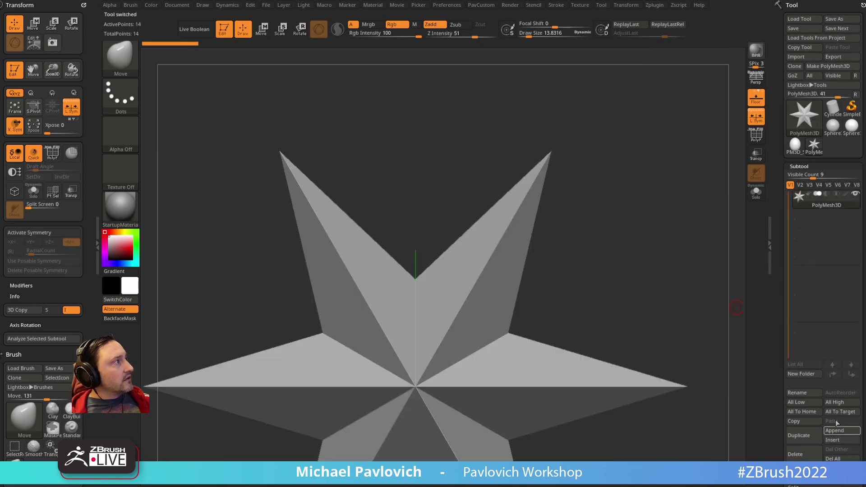
Make the PM3D_Sphere3D_1 tool active and rename its subtool Body
{"action": "left_click", "coordinate": [797, 149]}
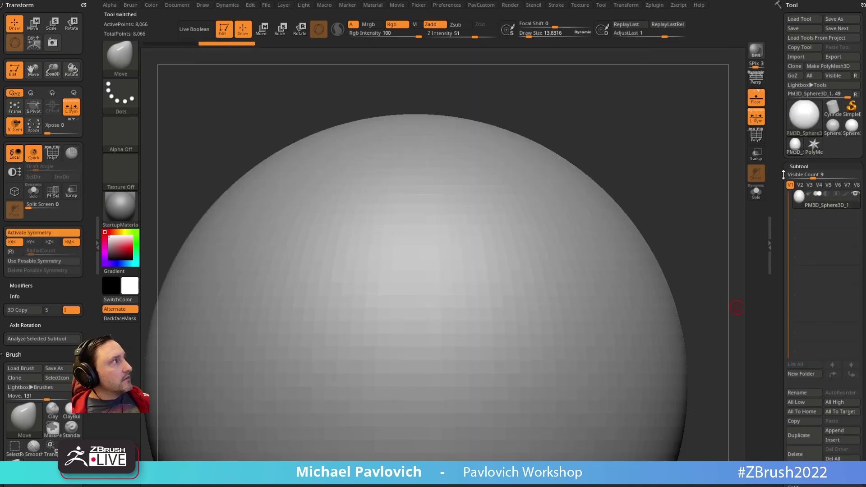
{"action": "left_click", "coordinate": [795, 394]}
{"action": "type", "text": "Body"}
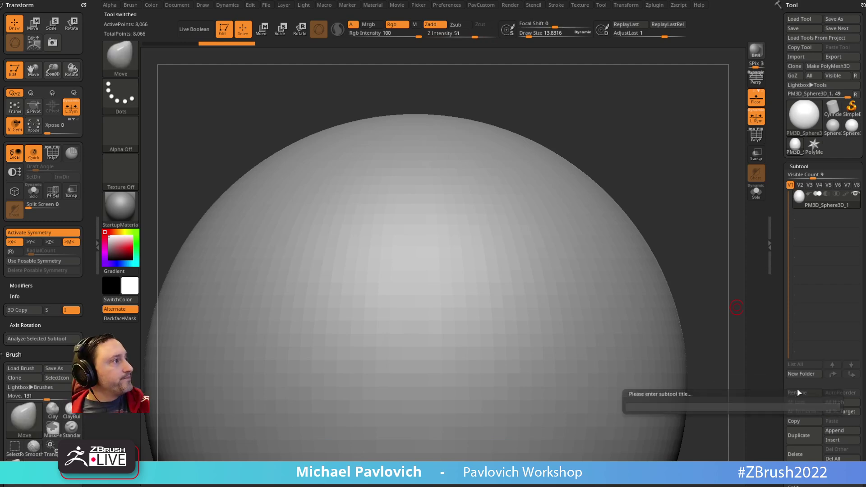
{"action": "key", "text": "Return"}
Show the Mario reference, go to the front view and pull the sphere's upper part up to the shoulders with an enlarged Move brush
{"action": "key", "text": "shift+z"}
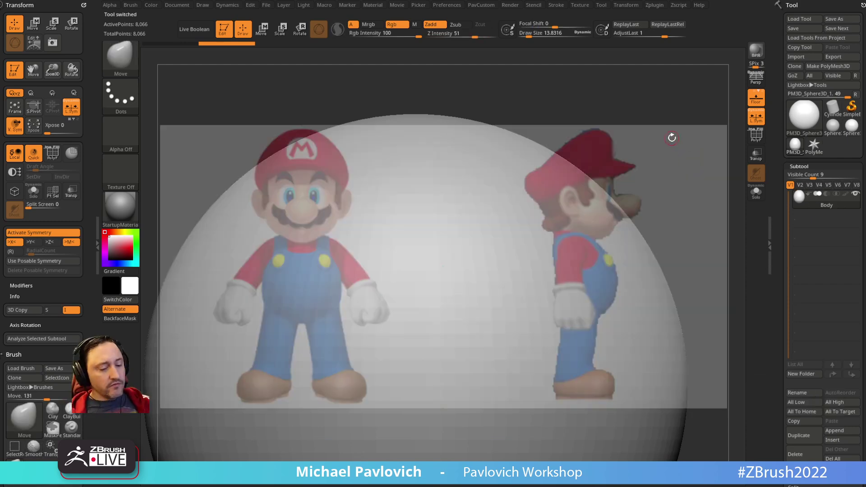
{"action": "key", "text": "Left"}
{"action": "key", "text": "s"}
{"action": "left_click_drag", "start_coordinate": [338, 262], "coordinate": [380, 252]}
{"action": "key", "text": "s"}
{"action": "left_click", "coordinate": [278, 253]}
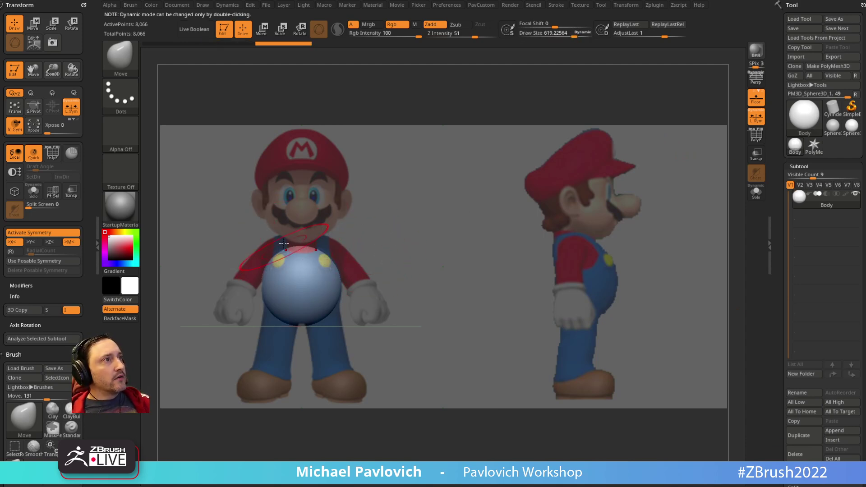
{"action": "key", "text": "2"}
{"action": "mouse_move", "coordinate": [283, 252]}
{"action": "left_mouse_down"}
{"action": "mouse_move", "coordinate": [279, 216]}
{"action": "mouse_move", "coordinate": [265, 252]}
{"action": "mouse_move", "coordinate": [270, 237]}
{"action": "mouse_move", "coordinate": [295, 235]}
{"action": "left_mouse_up"}
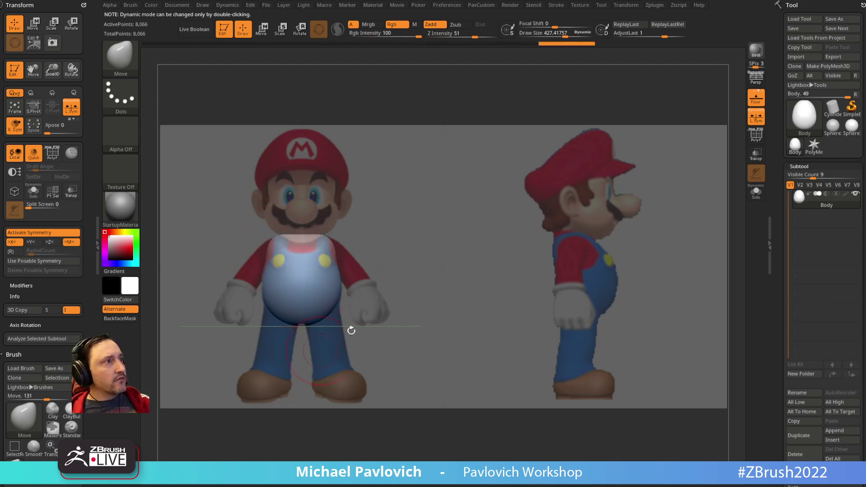
Go to the side view and reshape the body to Mario's torso profile, reducing the Move brush draw size to about 419
{"action": "key", "text": "2"}
{"action": "key", "text": "]"}
{"action": "key", "text": "]"}
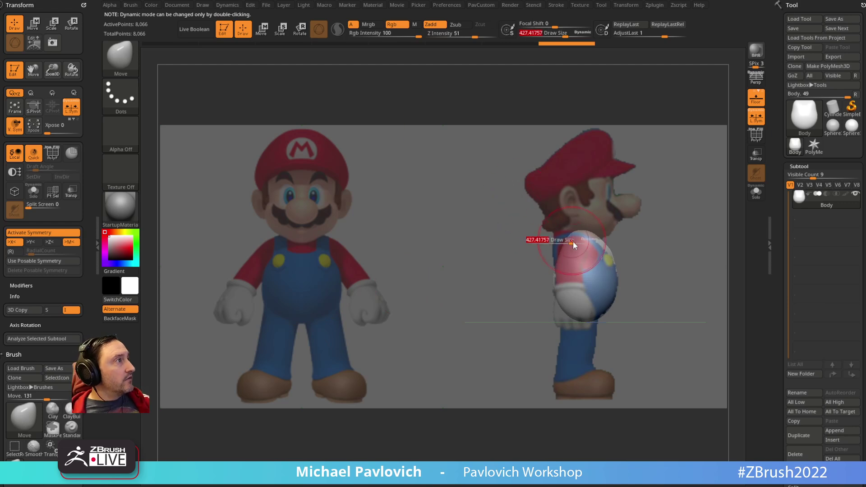
{"action": "key", "text": "bracketleft"}
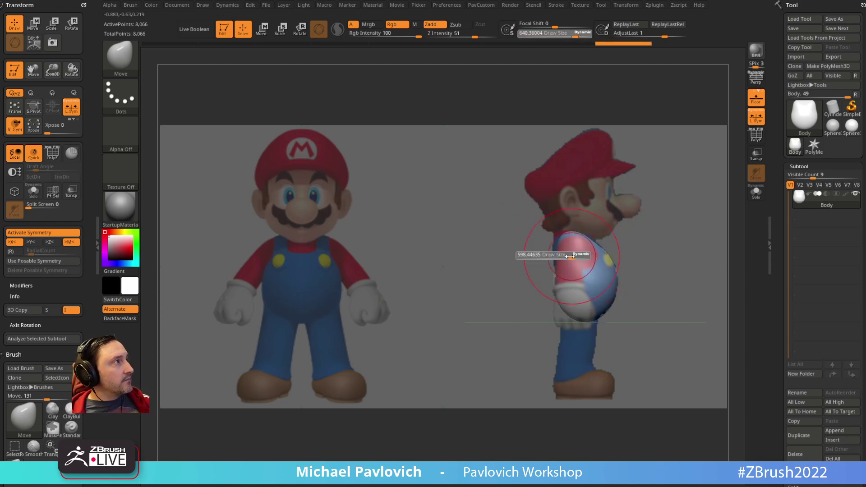
{"action": "key", "text": "bracketleft"}
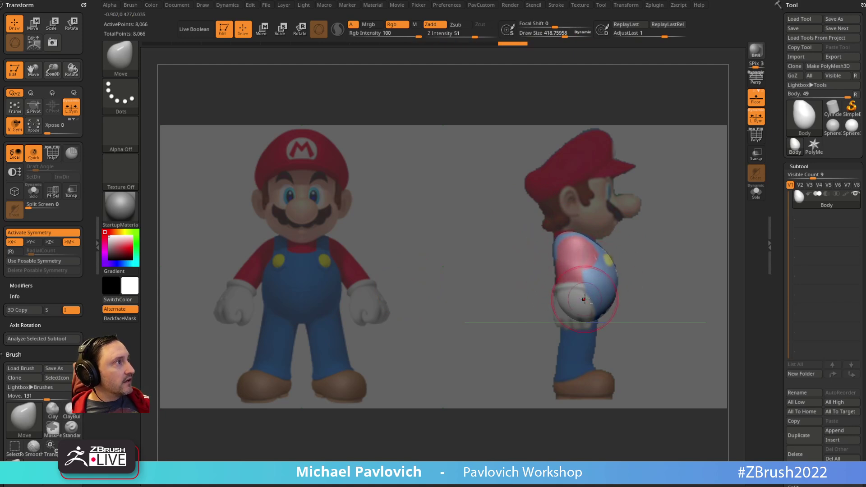
Return to the front view, set the draw size to about 206 and pick the IMM primitives brush
{"action": "key", "text": "b"}
{"action": "key", "text": "s"}
{"action": "key", "text": "t"}
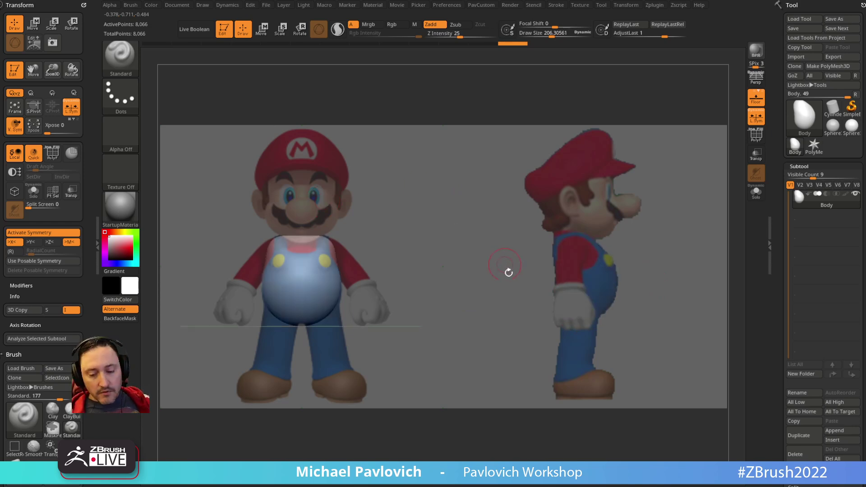
{"action": "key", "text": "b"}
{"action": "key", "text": "i"}
{"action": "key", "text": "p"}
{"action": "key", "text": "m"}
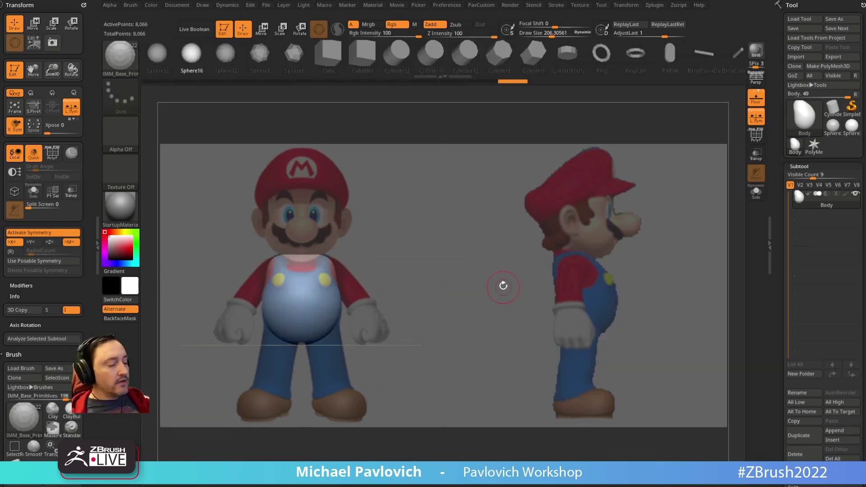
Choose the Cylinder16 primitive and insert a mirrored pair of cylinders on the body for the arms
{"action": "key", "text": "b"}
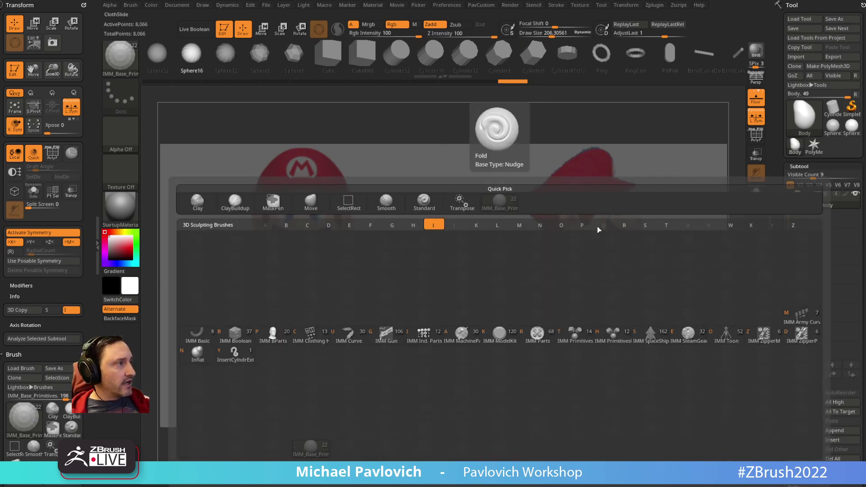
{"action": "key", "text": "m"}
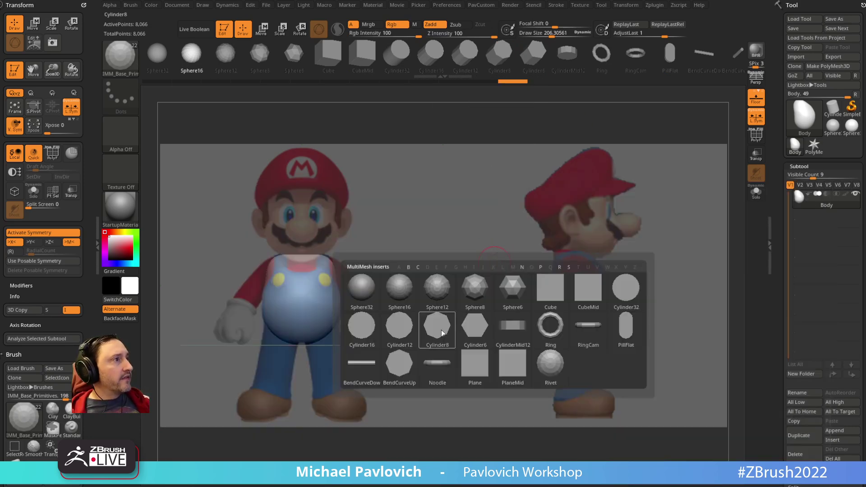
{"action": "left_click", "coordinate": [362, 329]}
{"action": "left_click_drag", "start_coordinate": [468, 244], "coordinate": [443, 250]}
{"action": "left_click_drag", "start_coordinate": [321, 266], "coordinate": [345, 282]}
{"action": "left_click_drag", "start_coordinate": [451, 223], "coordinate": [466, 216], "text": "shift"}
Split the arm cylinders into their own subtool and rotate them down along Mario's arms with the gizmo
{"action": "key", "text": "w"}
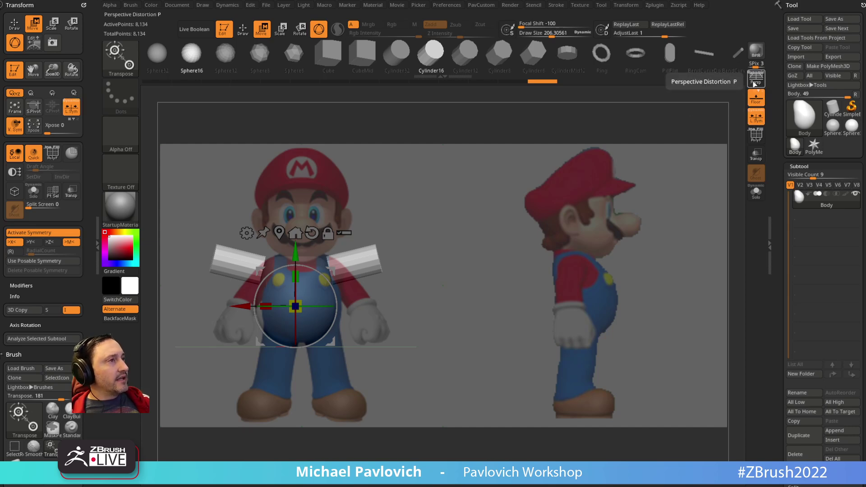
{"action": "left_click", "coordinate": [351, 264], "text": "alt"}
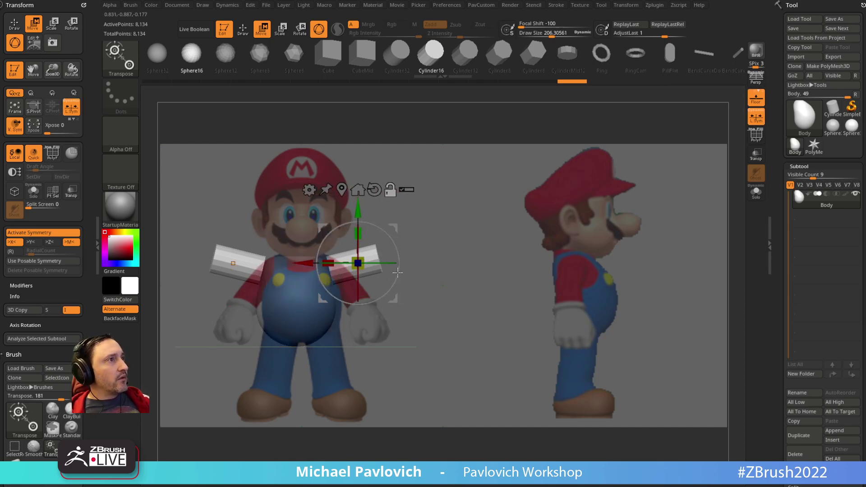
{"action": "key", "text": "2"}
{"action": "left_click", "coordinate": [518, 267]}
{"action": "left_click_drag", "start_coordinate": [383, 230], "coordinate": [382, 270]}
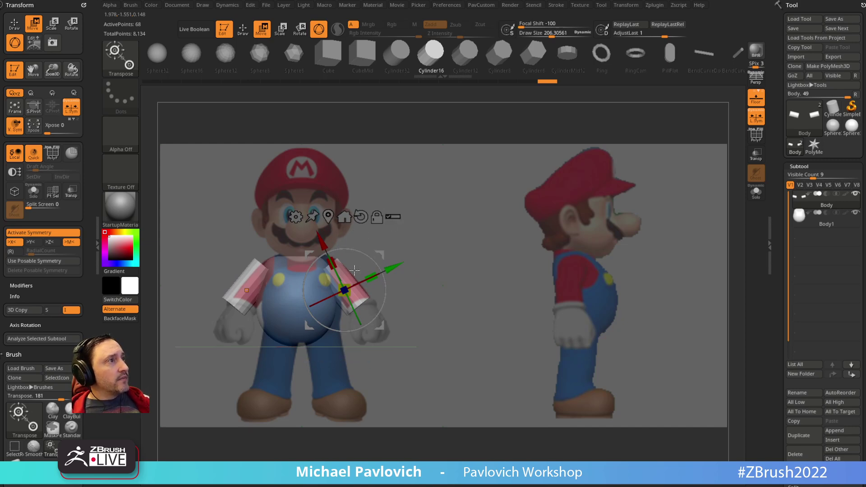
Realign the transpose gizmo with the arm cylinder's length and place it at the cylinder's lower end
{"action": "left_click_drag", "start_coordinate": [440, 268], "coordinate": [349, 241]}
{"action": "left_click", "coordinate": [370, 354], "text": "alt"}
{"action": "left_click", "coordinate": [395, 313], "text": "alt"}
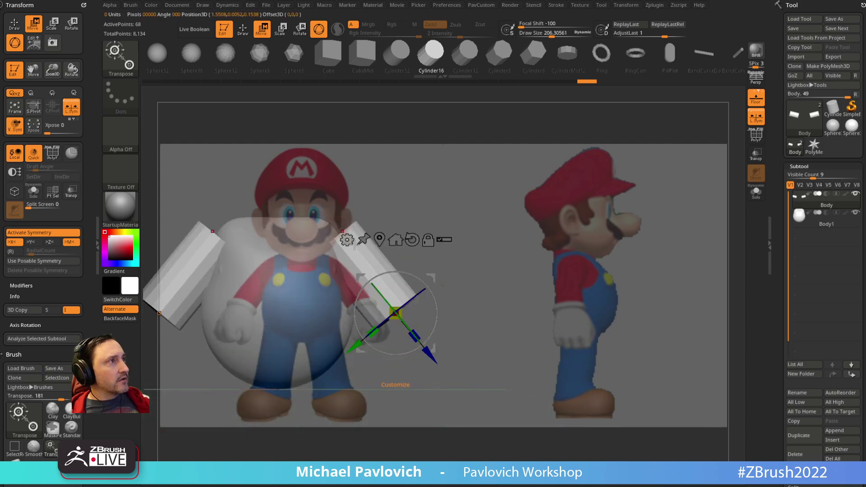
Try to bend the undivided arm cylinders with the gizmo's bend deformer in the front view
{"action": "left_click", "coordinate": [346, 240]}
{"action": "left_click", "coordinate": [431, 265]}
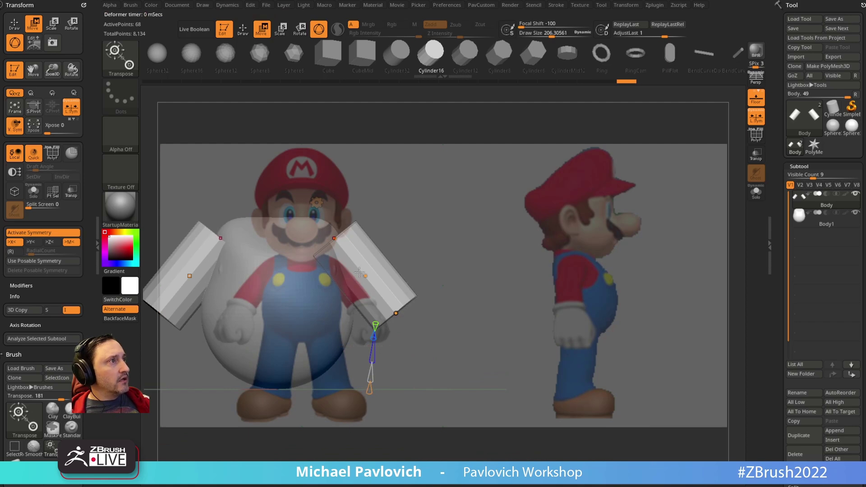
{"action": "left_click_drag", "start_coordinate": [434, 240], "coordinate": [511, 238], "text": "alt"}
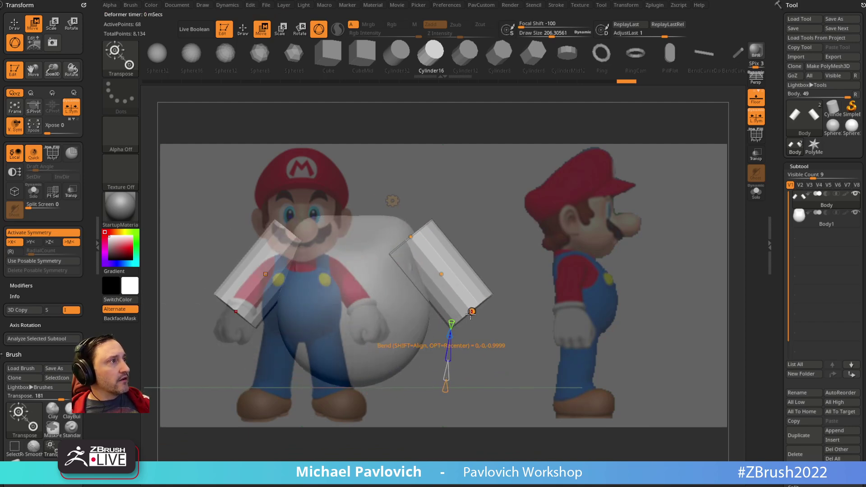
{"action": "key", "text": "Right"}
{"action": "key", "text": "Right"}
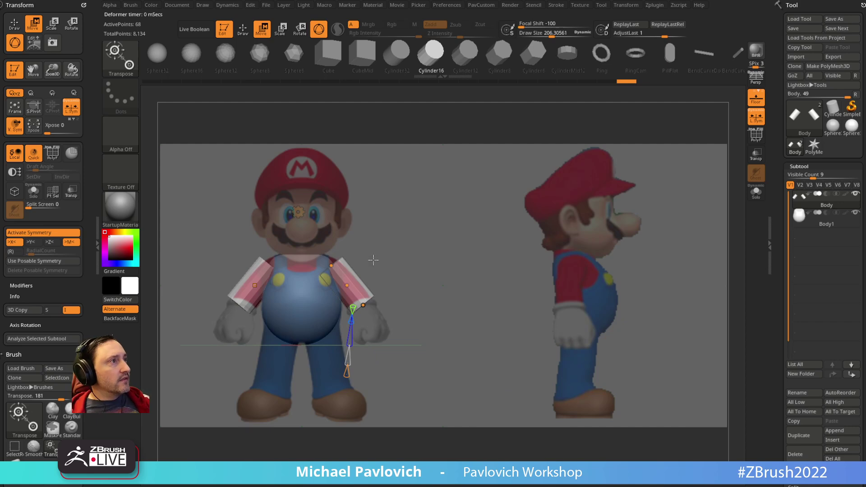
{"action": "left_click_drag", "start_coordinate": [363, 305], "coordinate": [361, 315]}
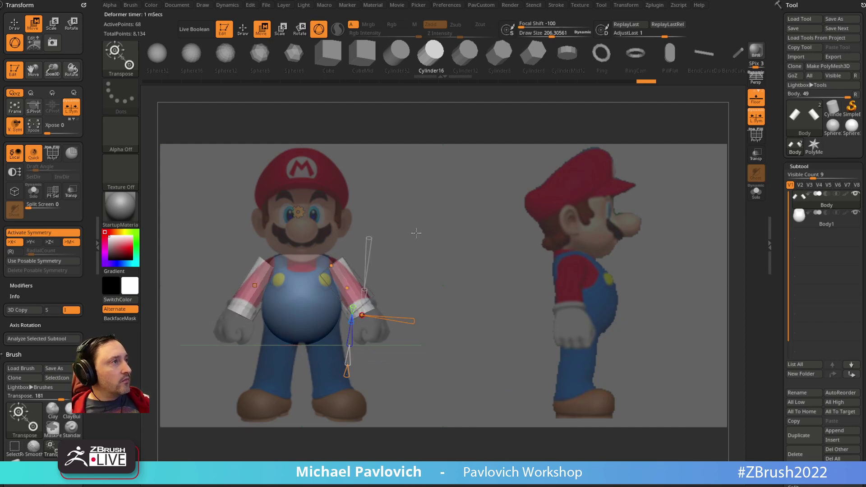
Show the polyframe and insert multiple edge loops along the arm cylinders with ZModeler's Insert edge action set to Multiple EdgeLoops
{"action": "key", "text": "shift+f"}
{"action": "key", "text": "q"}
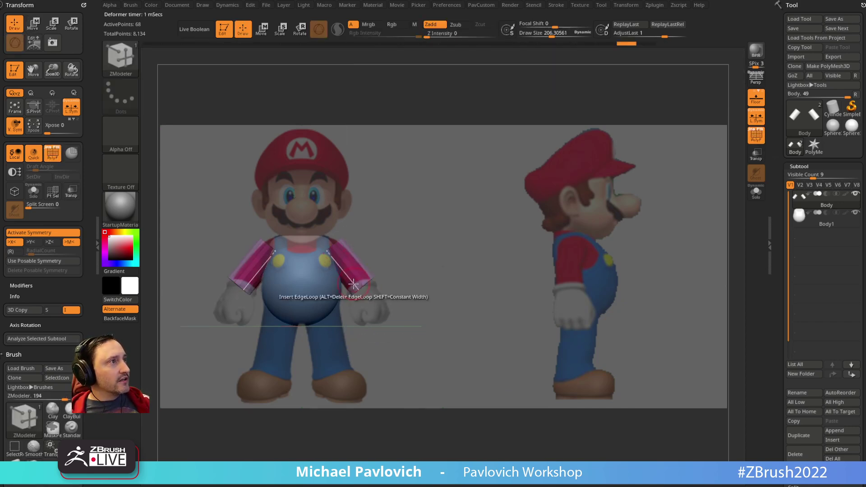
{"action": "key", "text": "space"}
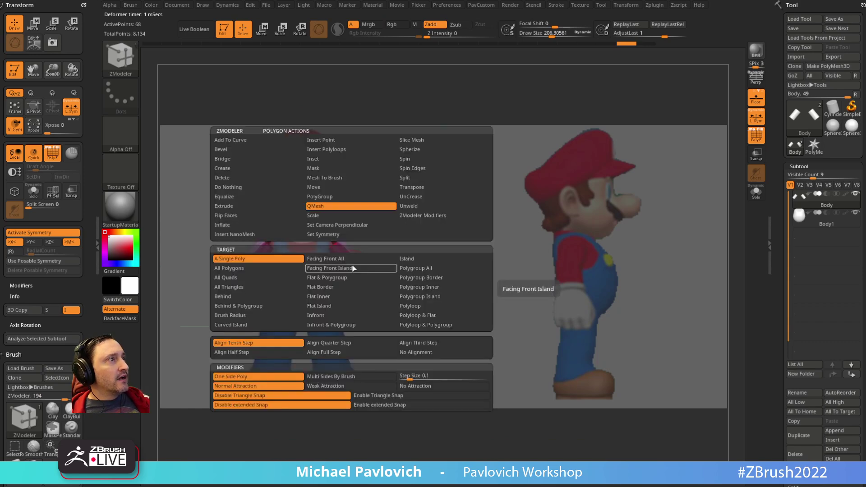
{"action": "left_click", "coordinate": [319, 159]}
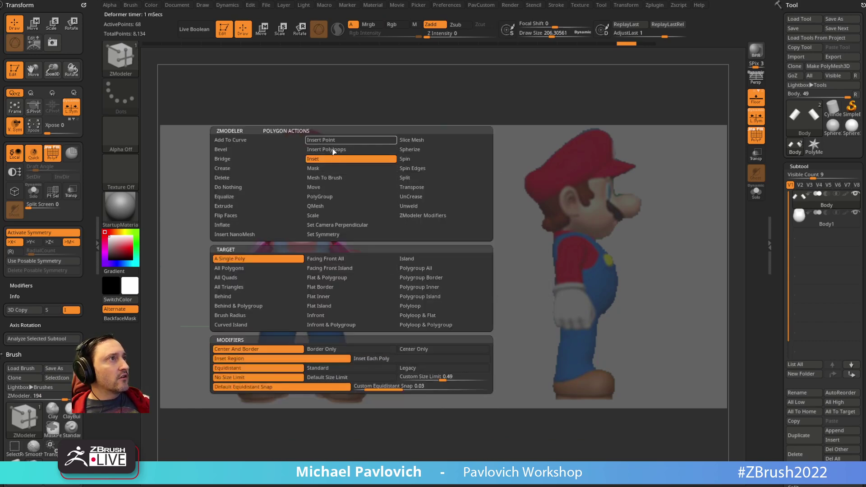
{"action": "key", "text": "space"}
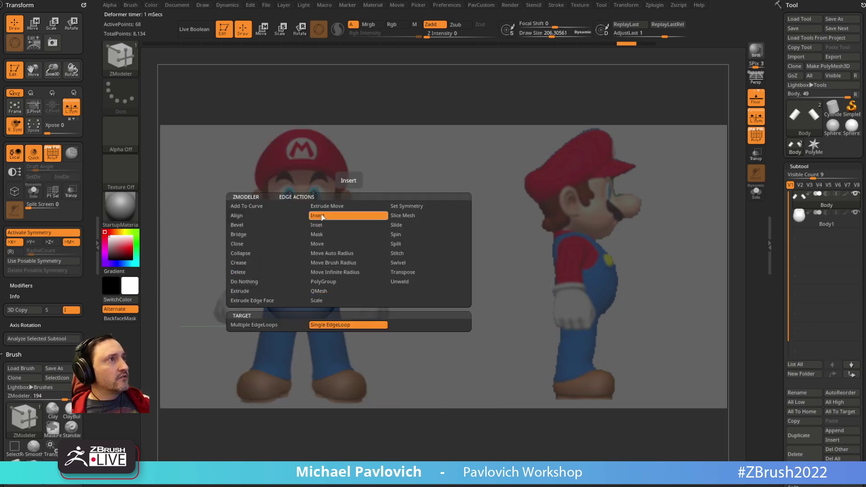
{"action": "left_click", "coordinate": [297, 324]}
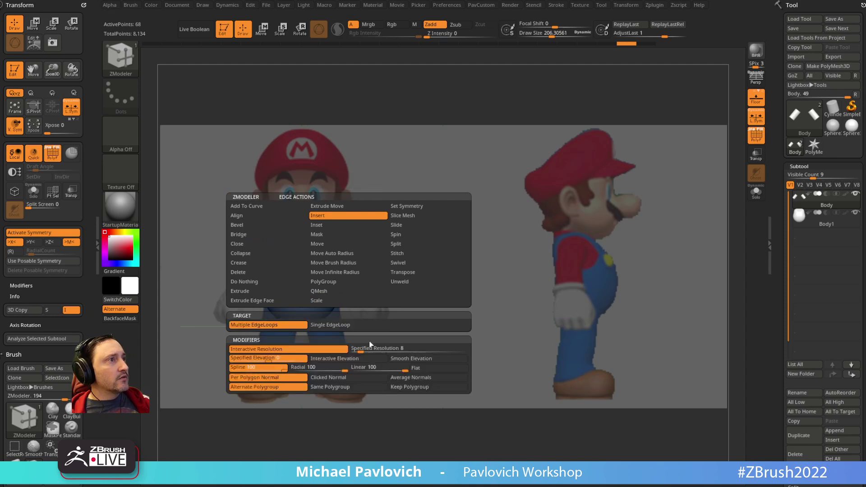
{"action": "left_click", "coordinate": [403, 380]}
{"action": "left_click", "coordinate": [405, 385]}
{"action": "left_click", "coordinate": [290, 380]}
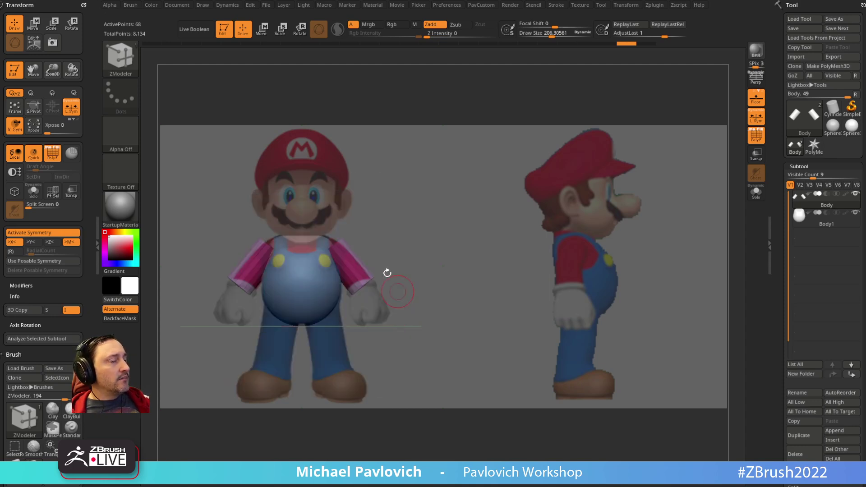
{"action": "left_click", "coordinate": [386, 272]}
Bend the subdivided arm cylinders with the gizmo's bend deformer so they follow Mario's sleeves in the front reference
{"action": "key", "text": "w"}
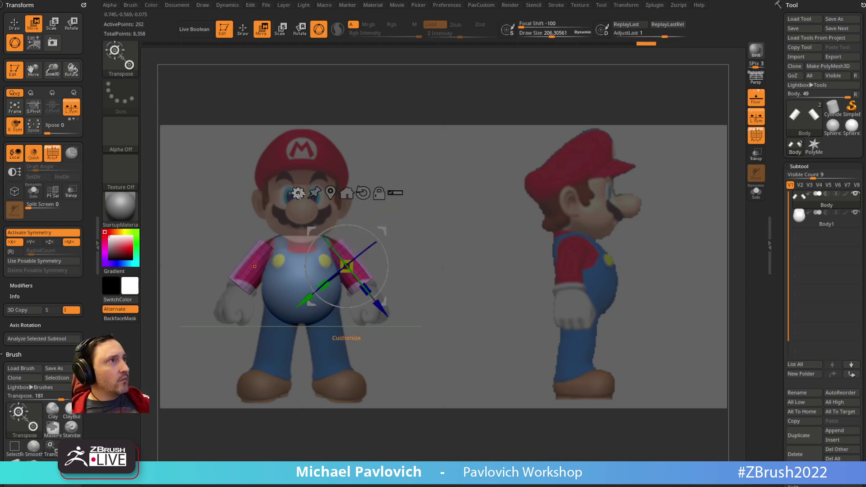
{"action": "left_click", "coordinate": [298, 193]}
{"action": "left_click", "coordinate": [371, 218]}
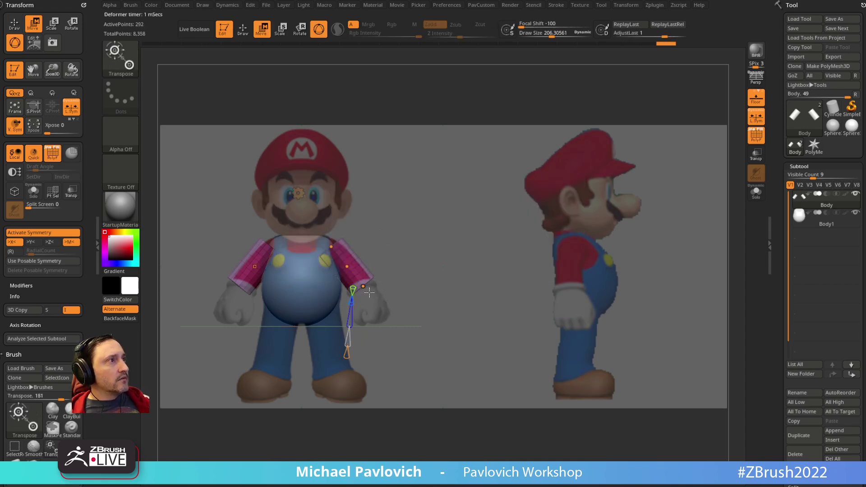
{"action": "left_click_drag", "start_coordinate": [364, 288], "coordinate": [362, 293]}
{"action": "left_click_drag", "start_coordinate": [331, 247], "coordinate": [316, 245]}
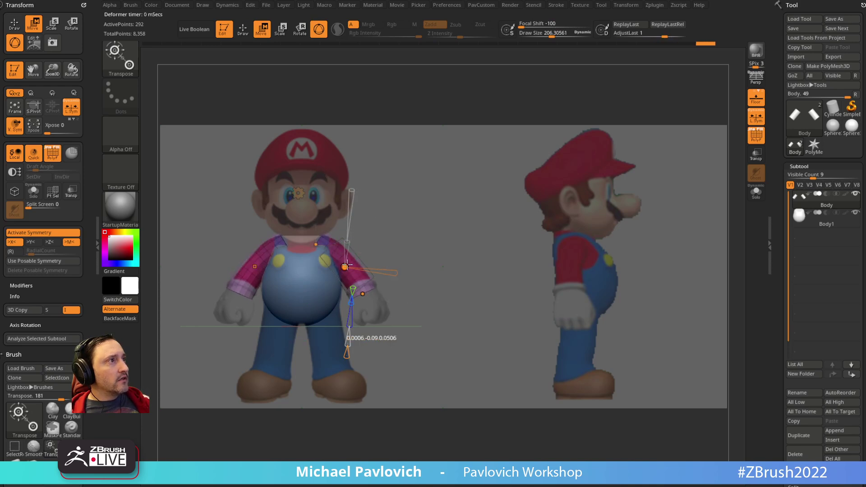
Go to the stored side view and move the arms back over Mario's sleeve in the profile reference
{"action": "left_click_drag", "start_coordinate": [469, 251], "coordinate": [438, 258], "text": "shift"}
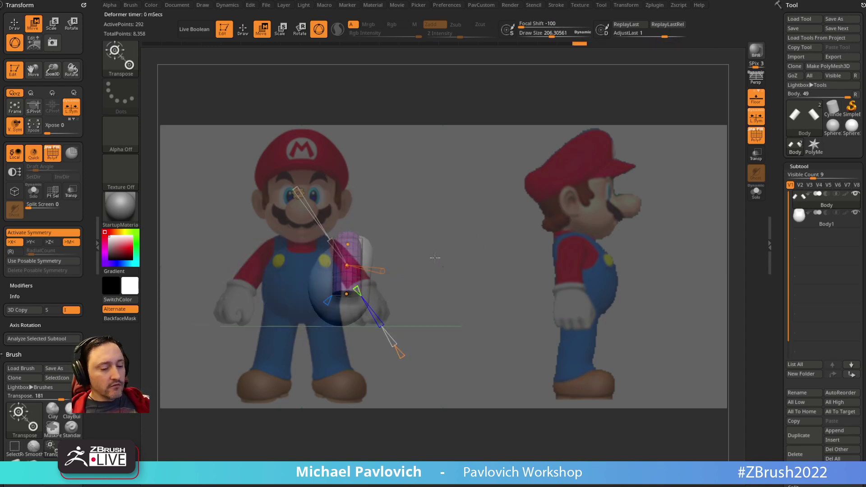
{"action": "key", "text": "ctrl+z"}
{"action": "key", "text": "2"}
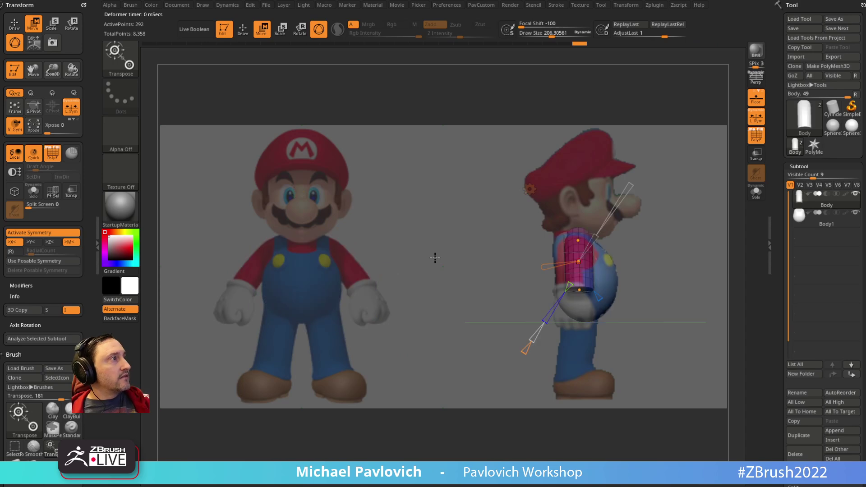
{"action": "key", "text": "w"}
{"action": "left_click_drag", "start_coordinate": [578, 260], "coordinate": [568, 260]}
Shape the arms to the sleeve's side profile using the Move brush at a draw size of about 598
{"action": "key", "text": "q"}
{"action": "key", "text": "b"}
{"action": "key", "text": "m"}
{"action": "key", "text": "v"}
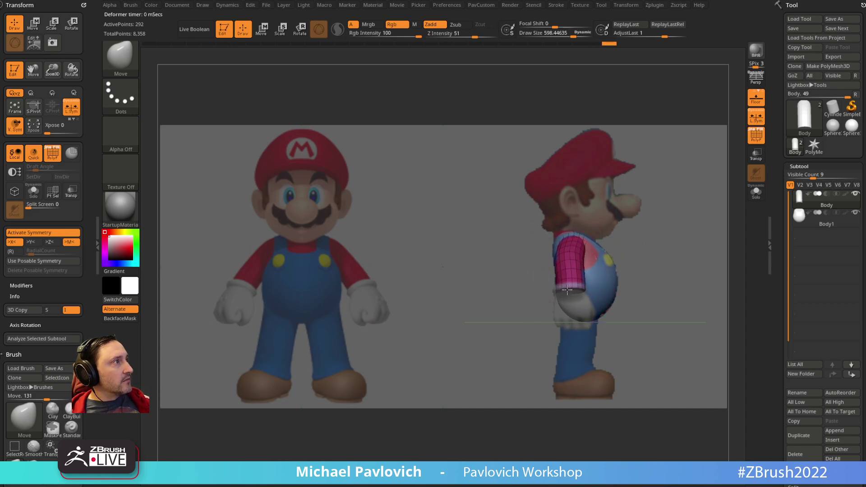
Switch to the Standard brush, smooth the upper arm with the reference hidden, and show the reference again
{"action": "key", "text": "b"}
{"action": "key", "text": "s"}
{"action": "key", "text": "t"}
{"action": "key", "text": "shift+z"}
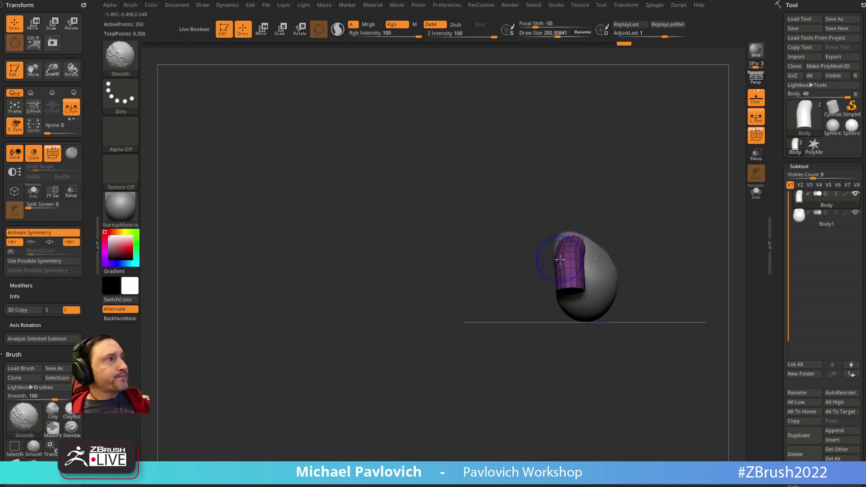
{"action": "key", "text": "shift+z"}
Turn the model away from the side view and pick the IMM primitives brush
{"action": "mouse_move", "coordinate": [632, 225]}
{"action": "left_mouse_down", "text": "shift"}
{"action": "mouse_move", "coordinate": [644, 234]}
{"action": "mouse_move", "coordinate": [517, 236]}
{"action": "left_mouse_up", "text": "shift"}
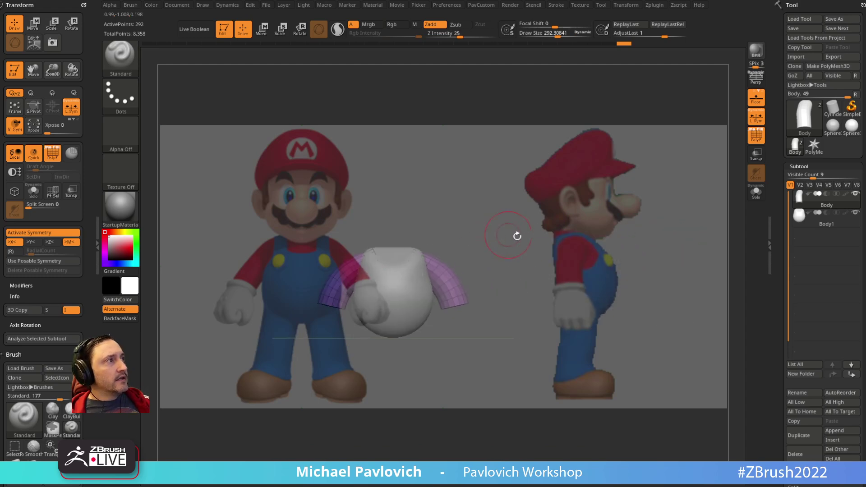
{"action": "key", "text": "b"}
{"action": "key", "text": "i"}
{"action": "key", "text": "b"}
{"action": "key", "text": "m"}
{"action": "left_click", "coordinate": [371, 329]}
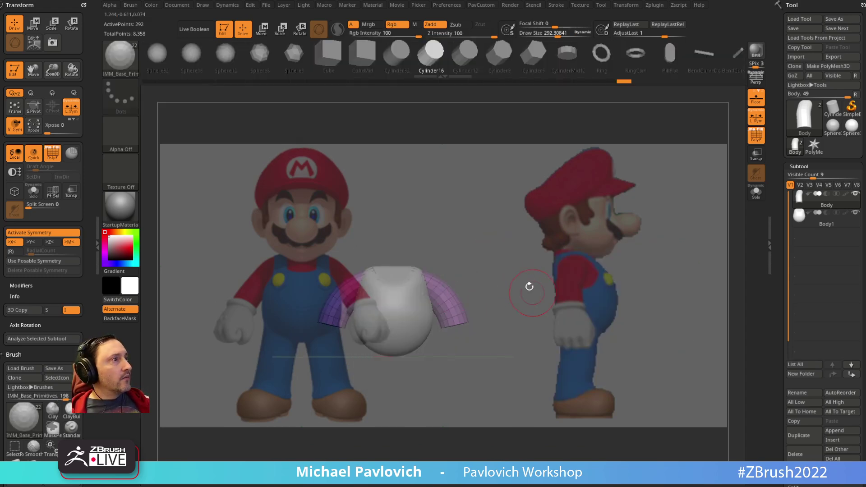
Insert a mirrored pair of Cylinder16 primitives under the body for legs, turn off local symmetry and split them into their own subtool
{"action": "mouse_move", "coordinate": [529, 286]}
{"action": "left_mouse_down"}
{"action": "mouse_move", "coordinate": [419, 310]}
{"action": "mouse_move", "coordinate": [407, 321]}
{"action": "mouse_move", "coordinate": [401, 310]}
{"action": "mouse_move", "coordinate": [406, 319]}
{"action": "mouse_move", "coordinate": [532, 278]}
{"action": "left_mouse_up"}
{"action": "key", "text": "ctrl+z"}
{"action": "left_click", "coordinate": [756, 116]}
{"action": "key", "text": "w"}
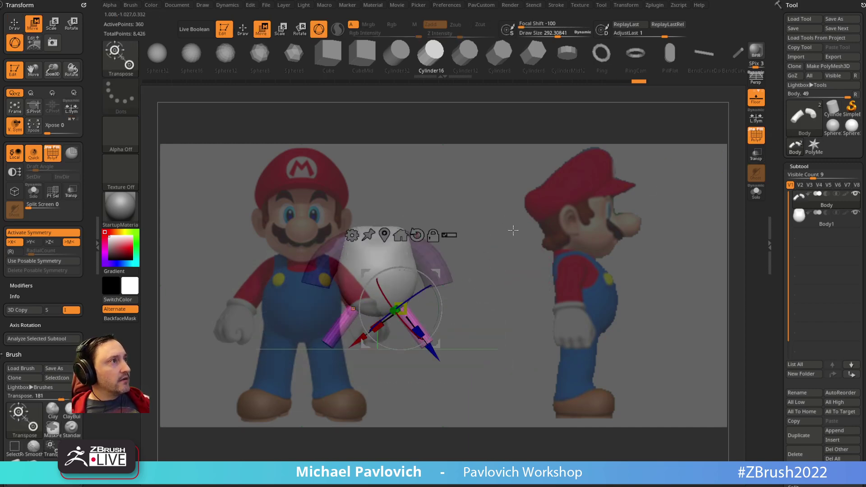
{"action": "key", "text": "2"}
{"action": "left_click", "coordinate": [517, 257]}
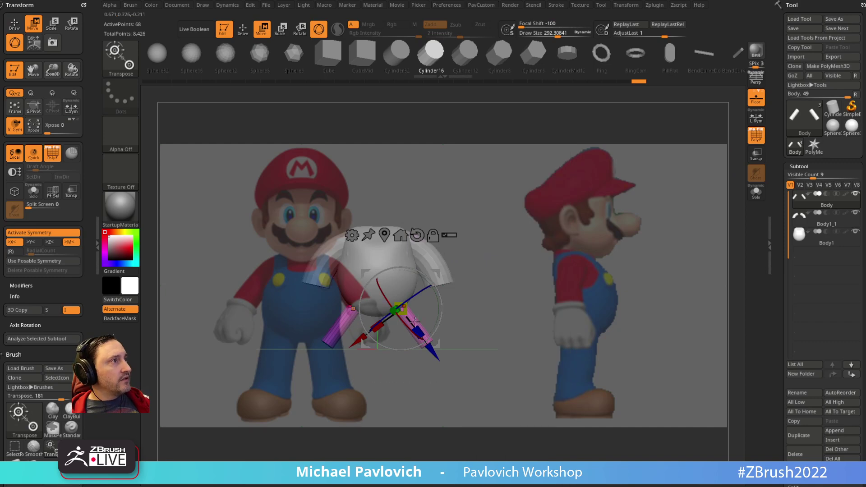
Try to adjust the leg cylinders with the gizmo while local symmetry is off
{"action": "right_click_drag", "start_coordinate": [414, 321], "coordinate": [418, 331]}
{"action": "left_click_drag", "start_coordinate": [417, 333], "coordinate": [357, 307]}
{"action": "key", "text": "ctrl+z"}
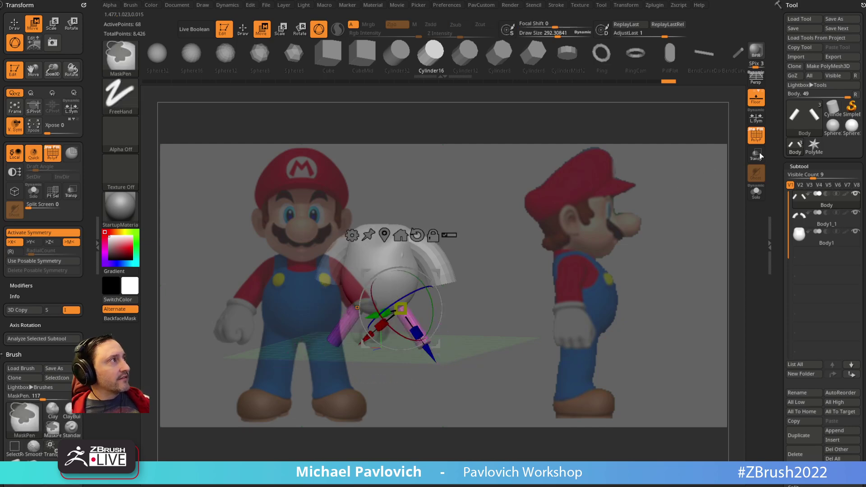
Enlarge the leg cylinders with local symmetry on, switch local symmetry off again and return to the front view
{"action": "left_click", "coordinate": [755, 117]}
{"action": "left_click_drag", "start_coordinate": [417, 333], "coordinate": [435, 366]}
{"action": "left_click", "coordinate": [755, 118]}
{"action": "left_click_drag", "start_coordinate": [604, 234], "coordinate": [509, 268], "text": "shift"}
{"action": "key", "text": "Right"}
{"action": "key", "text": "ctrl+z"}
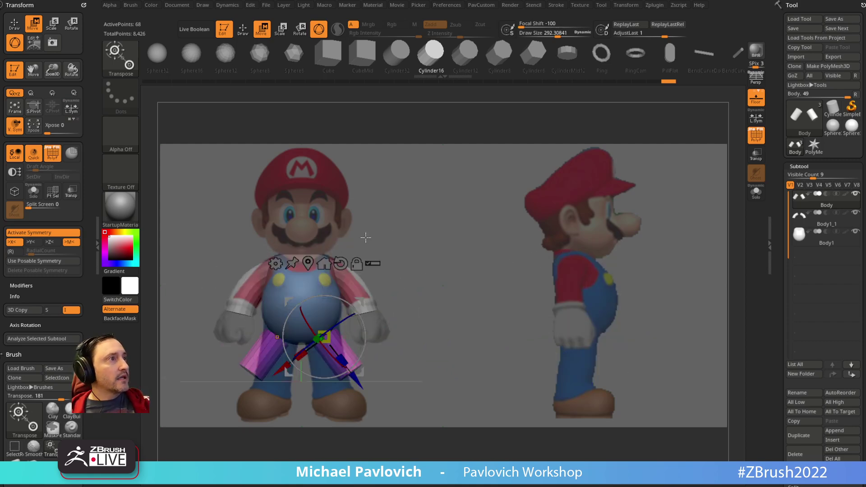
Rotate, move and scale the leg cylinders with the gizmo so they cover Mario's legs in the front reference
{"action": "left_click_drag", "start_coordinate": [352, 308], "coordinate": [336, 335]}
{"action": "key", "text": "ctrl+z"}
{"action": "key", "text": "ctrl+z"}
{"action": "key", "text": "ctrl+z"}
{"action": "key", "text": "ctrl+z"}
{"action": "key", "text": "ctrl+z"}
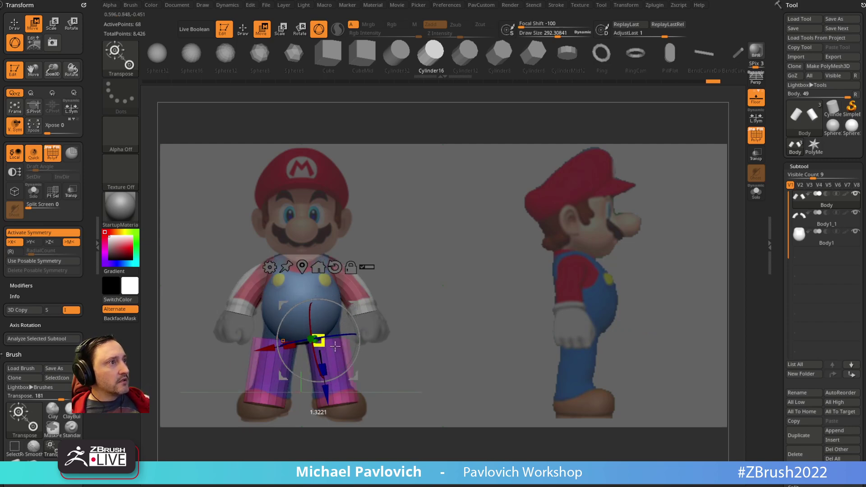
Insert multiple edge loops along the leg cylinders with ZModeler
{"action": "key", "text": "q"}
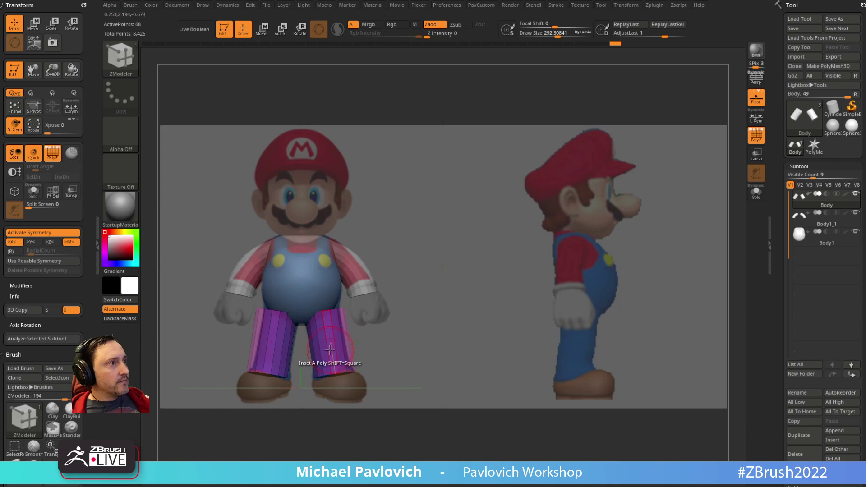
{"action": "key", "text": "space"}
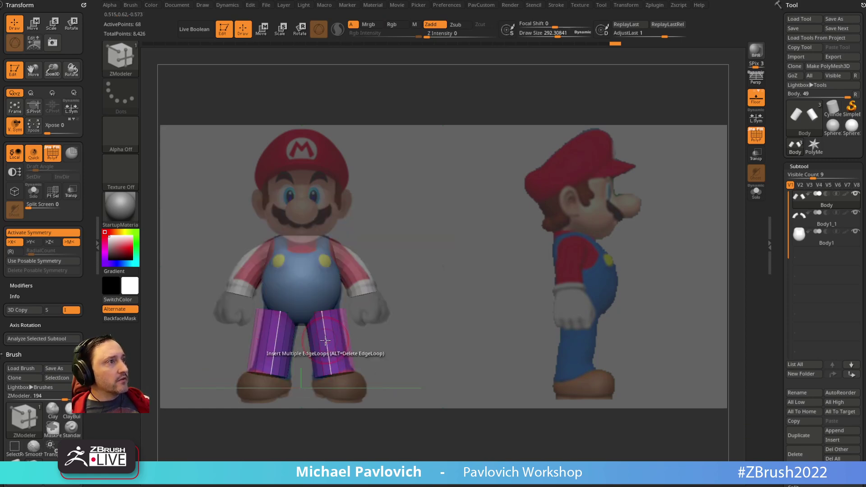
{"action": "left_click_drag", "start_coordinate": [326, 339], "coordinate": [319, 321]}
In the side view, move the legs back over Mario's and shape their lower ends with the Move brush at about 454 draw size
{"action": "left_click_drag", "start_coordinate": [471, 269], "coordinate": [421, 270], "text": "shift"}
{"action": "key", "text": "ctrl+z"}
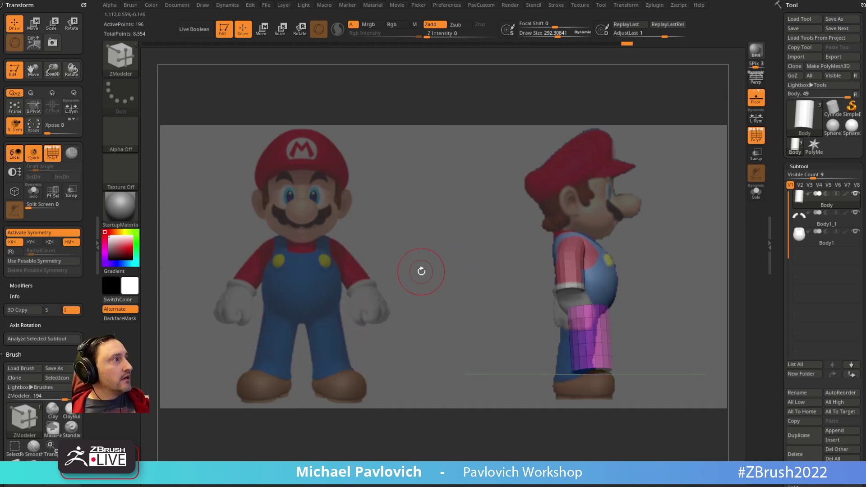
{"action": "key", "text": "w"}
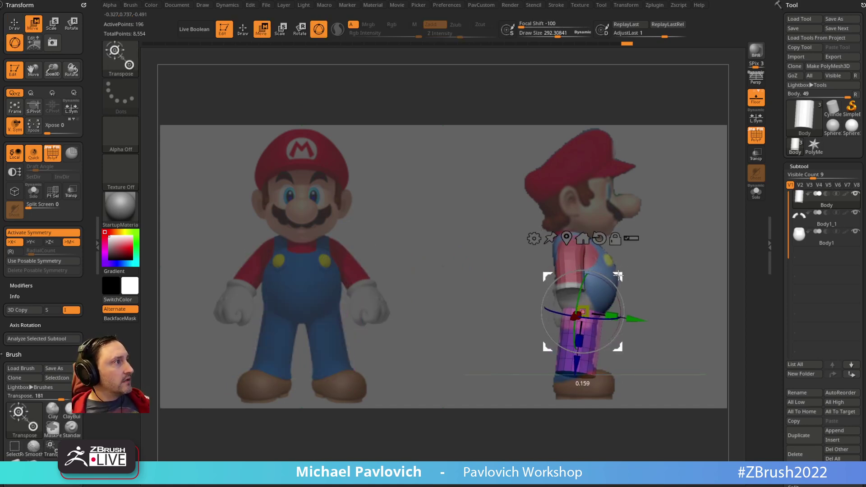
{"action": "key", "text": "q"}
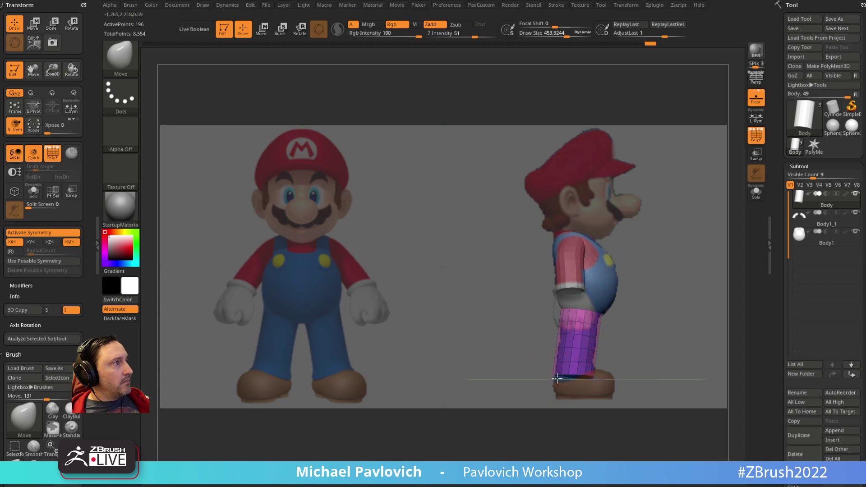
{"action": "left_click_drag", "start_coordinate": [561, 374], "coordinate": [589, 377]}
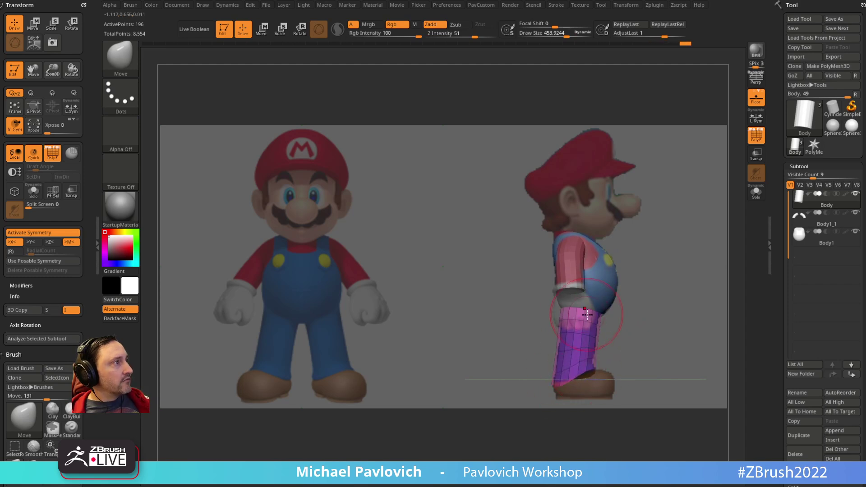
Return to the front view, shape the trouser legs to the reference with the Move brush and switch to the Standard brush
{"action": "key", "text": "1"}
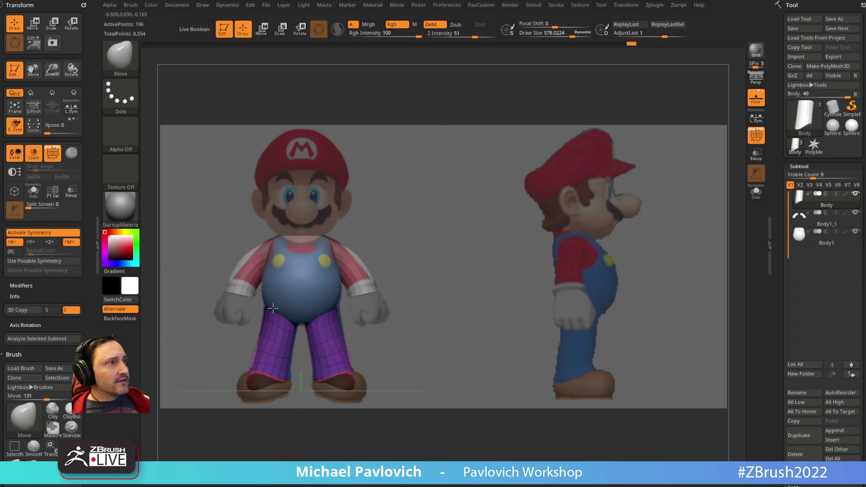
{"action": "left_click_drag", "start_coordinate": [249, 388], "coordinate": [263, 363]}
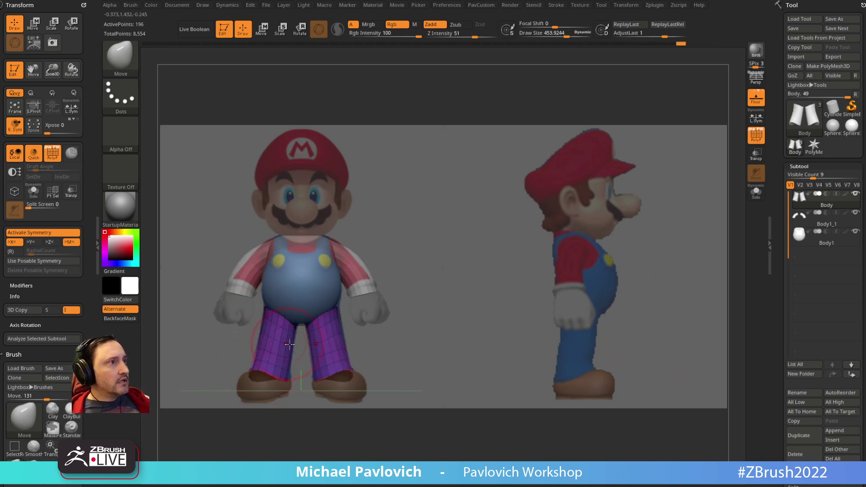
{"action": "key", "text": "b"}
{"action": "key", "text": "s"}
{"action": "key", "text": "t"}
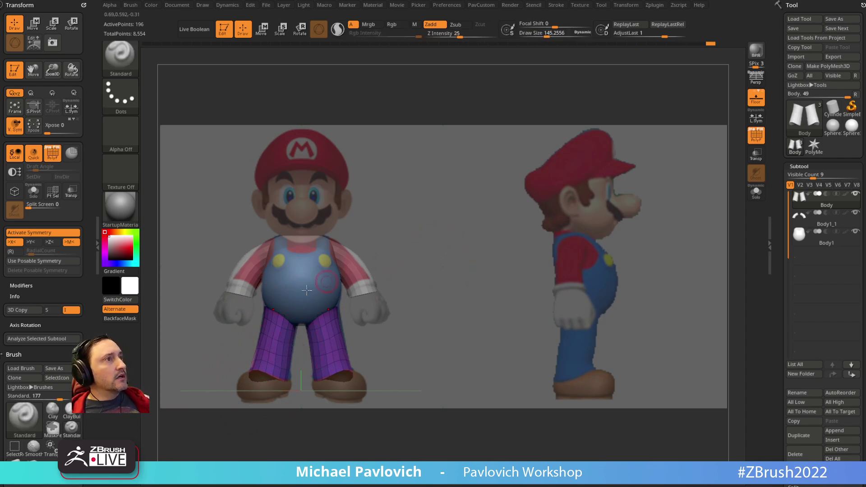
Select the arms and shape the sleeves to the front reference with the Move brush, reducing its draw size from about 369 to 225
{"action": "left_click", "coordinate": [239, 291], "text": "alt"}
{"action": "key", "text": "b"}
{"action": "key", "text": "m"}
{"action": "key", "text": "v"}
{"action": "key", "text": "s"}
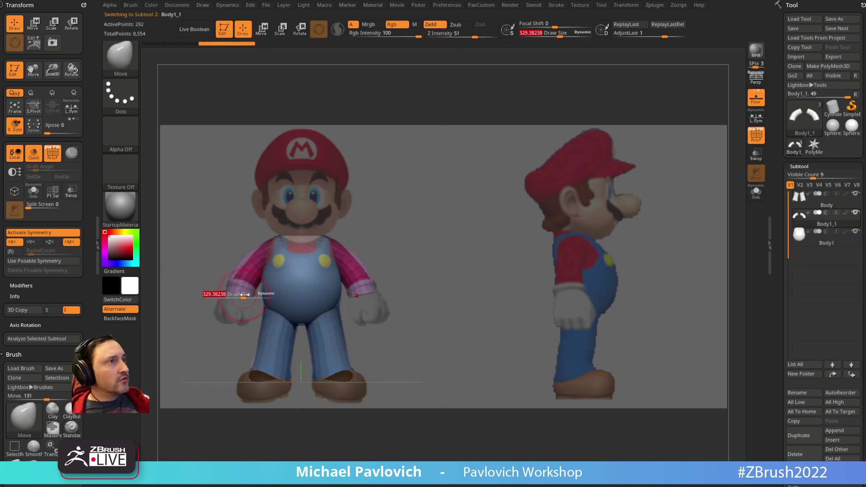
{"action": "left_click_drag", "start_coordinate": [244, 294], "coordinate": [249, 294]}
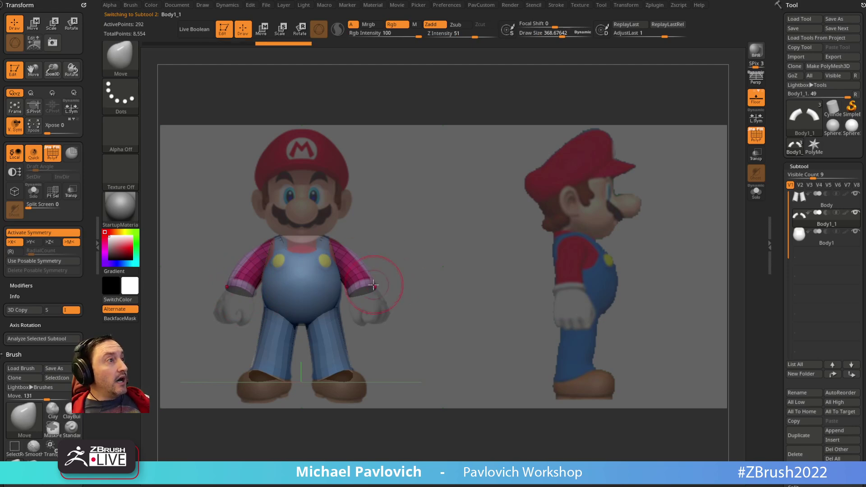
{"action": "key", "text": "s"}
{"action": "left_click_drag", "start_coordinate": [458, 265], "coordinate": [449, 266]}
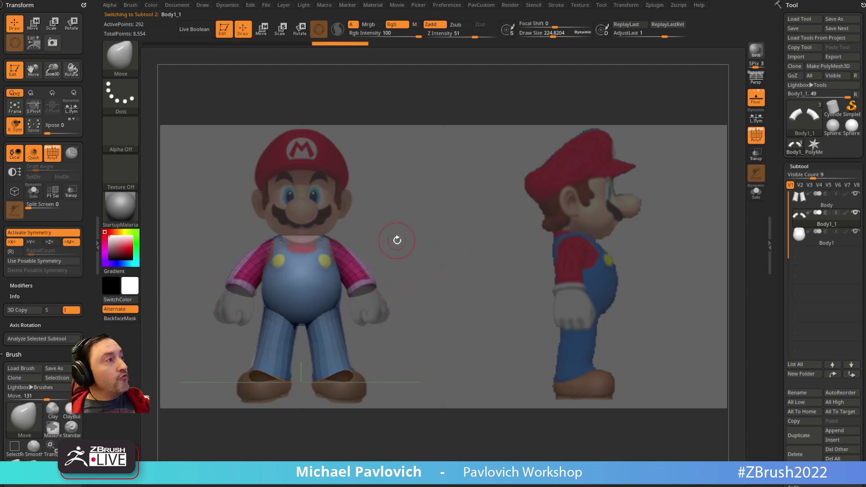
In the side view, shape the arms to Mario's sleeve with the Move brush at about 292 draw size, finishing in the front view
{"action": "key", "text": "Right"}
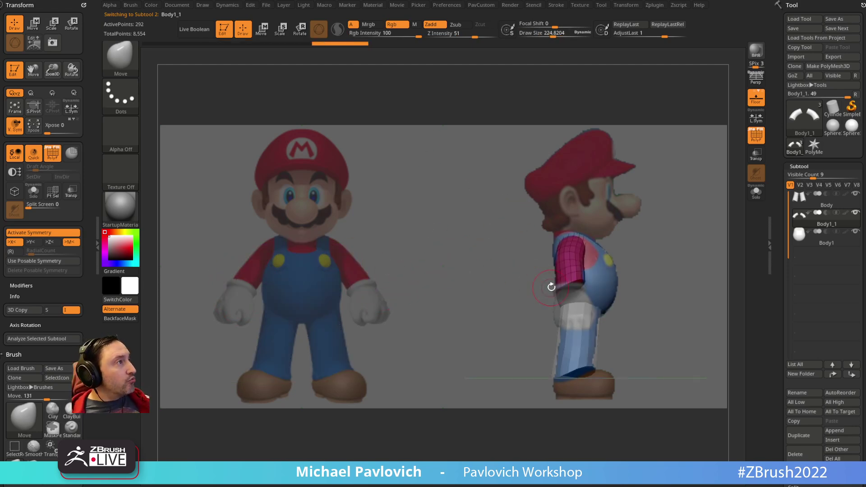
{"action": "key", "text": "s"}
{"action": "left_click_drag", "start_coordinate": [551, 287], "coordinate": [559, 287]}
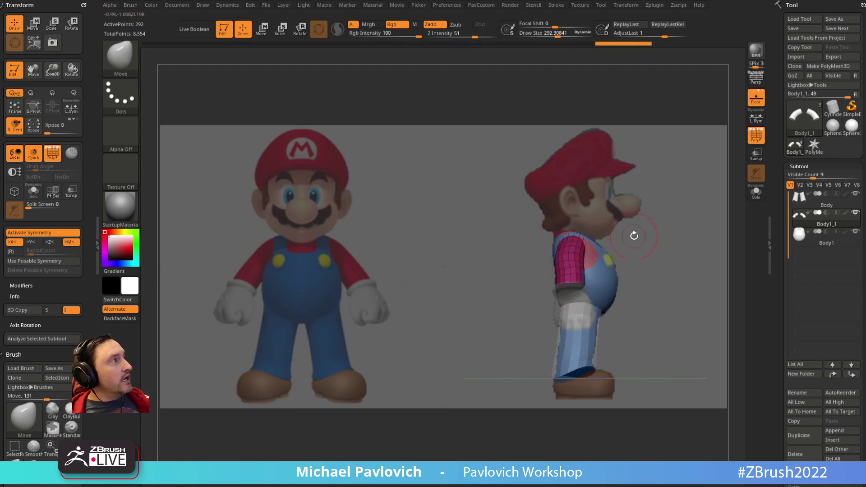
{"action": "key", "text": "1"}
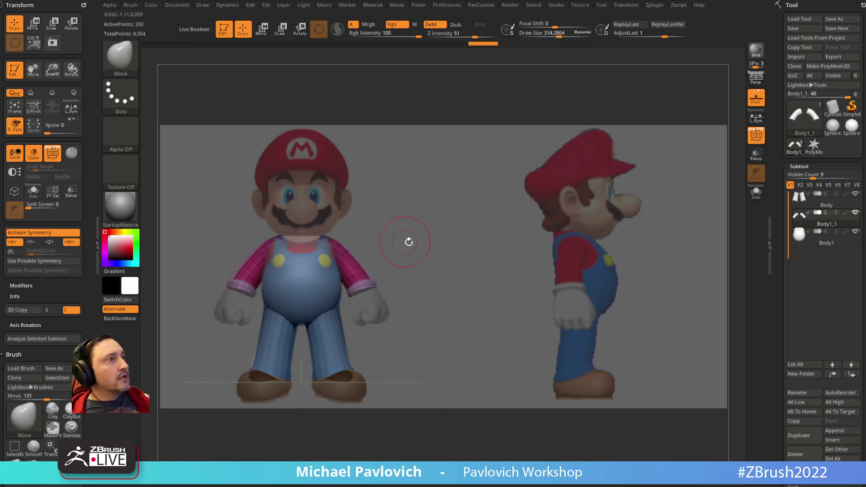
Switch to the Standard brush and select the torso, the legs and the torso again as the active subtool
{"action": "key", "text": "b"}
{"action": "key", "text": "s"}
{"action": "key", "text": "t"}
{"action": "left_click", "coordinate": [318, 286], "text": "alt"}
{"action": "left_click", "coordinate": [326, 333], "text": "alt"}
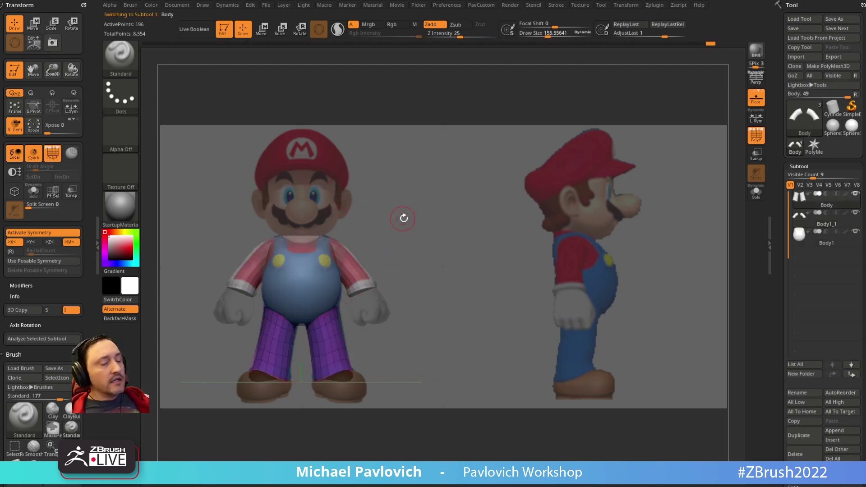
{"action": "left_click", "coordinate": [319, 273], "text": "alt"}
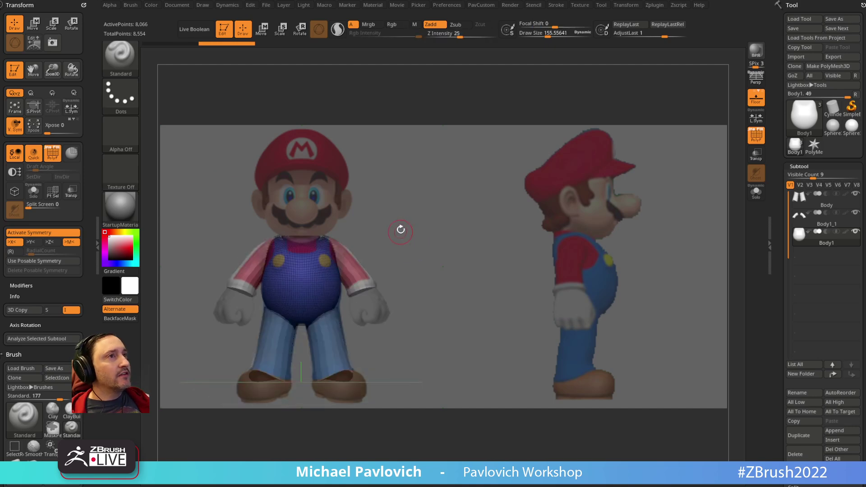
Reselect the arms and refine the sleeves in the front view with the Move brush at about 307 draw size
{"action": "key", "text": "b"}
{"action": "key", "text": "m"}
{"action": "key", "text": "v"}
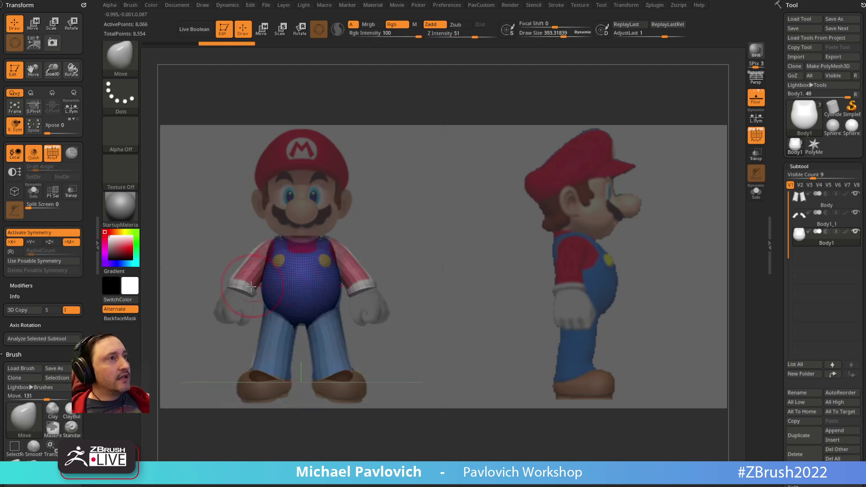
{"action": "left_click", "coordinate": [246, 282], "text": "alt"}
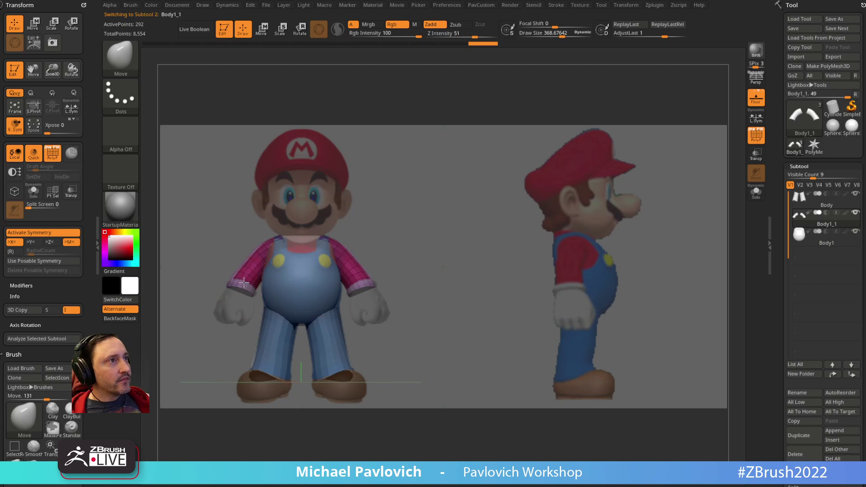
{"action": "key", "text": "bracketleft"}
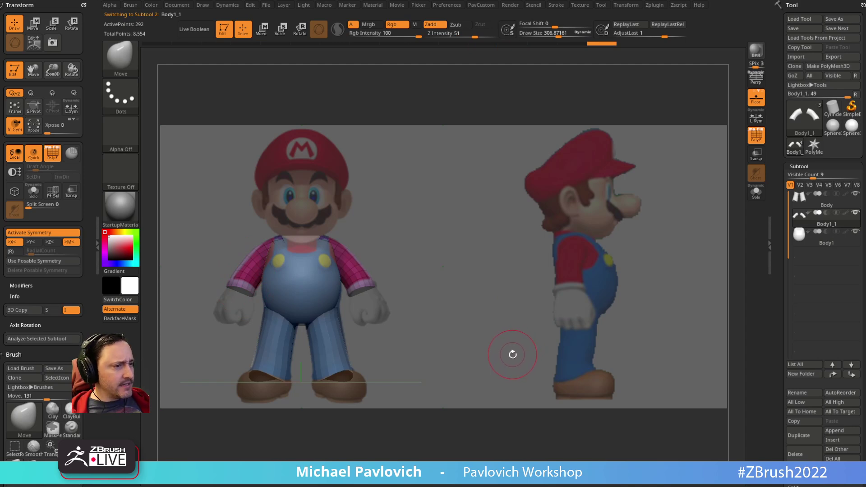
Insert a Cylinder16 primitive as the neck at the top of the torso and split it into its own subtool
{"action": "key", "text": "1"}
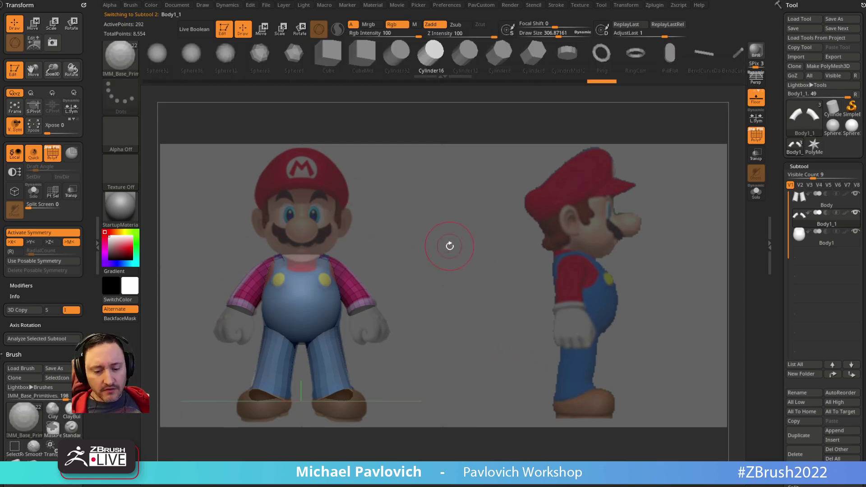
{"action": "key", "text": "m"}
{"action": "left_click", "coordinate": [321, 273]}
{"action": "key", "text": "shift+z"}
{"action": "left_click_drag", "start_coordinate": [408, 216], "coordinate": [420, 259], "text": "alt"}
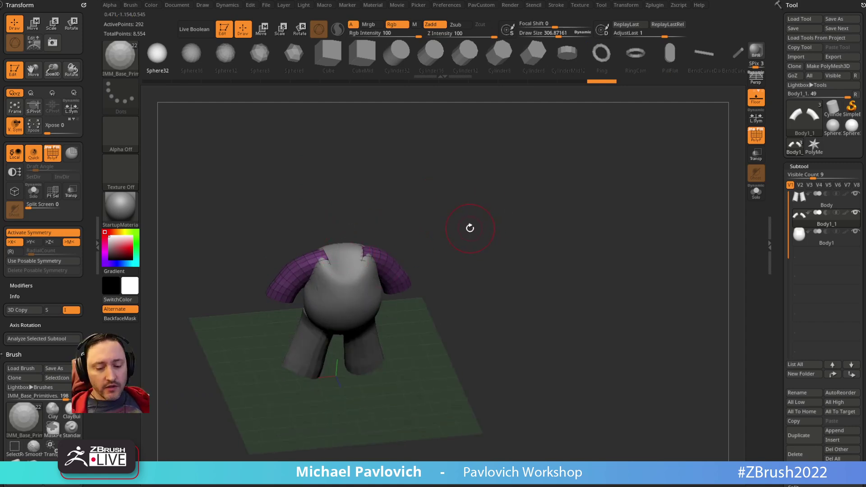
{"action": "left_click_drag", "start_coordinate": [434, 219], "coordinate": [482, 187]}
{"action": "key", "text": "m"}
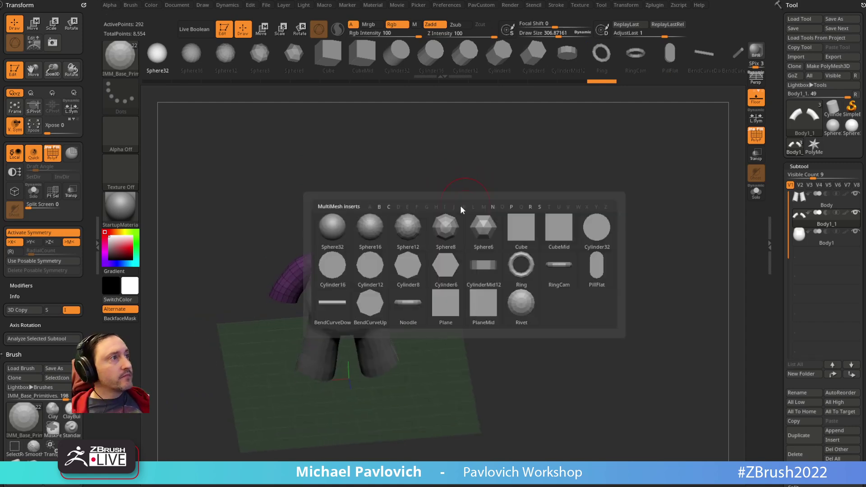
{"action": "left_click", "coordinate": [355, 256]}
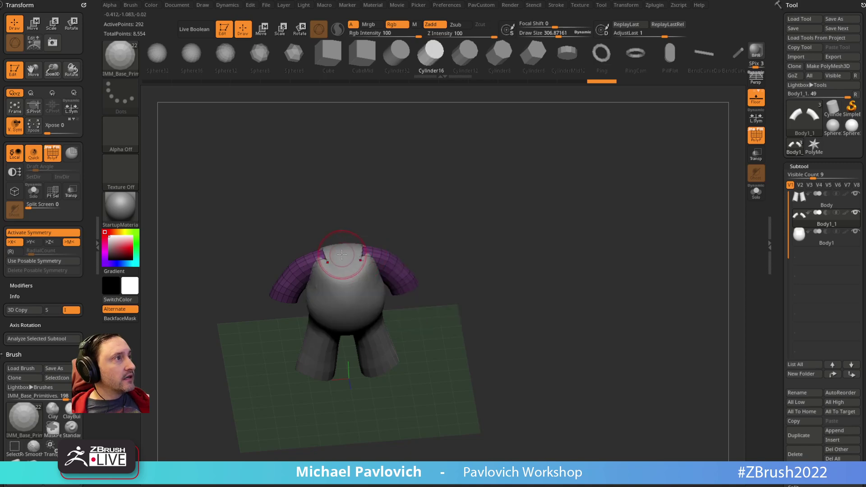
{"action": "left_click", "coordinate": [342, 255]}
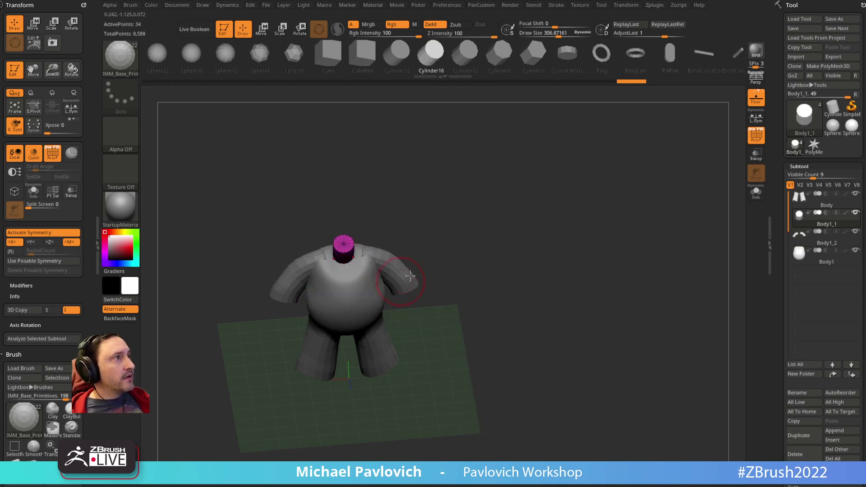
Position the neck cylinder with the gizmo so it sits centred in the top of the torso
{"action": "left_click_drag", "start_coordinate": [428, 271], "coordinate": [493, 228], "text": "shift"}
{"action": "key", "text": "w"}
{"action": "left_click_drag", "start_coordinate": [387, 270], "coordinate": [371, 257]}
{"action": "left_click_drag", "start_coordinate": [472, 245], "coordinate": [448, 255], "text": "shift"}
{"action": "left_click_drag", "start_coordinate": [332, 265], "coordinate": [333, 254], "text": "alt"}
{"action": "left_click_drag", "start_coordinate": [488, 239], "coordinate": [492, 234], "text": "shift"}
{"action": "mouse_move", "coordinate": [492, 235]}
{"action": "left_mouse_down", "text": "alt"}
{"action": "mouse_move", "coordinate": [496, 226]}
{"action": "mouse_move", "coordinate": [481, 228]}
{"action": "mouse_move", "coordinate": [483, 209]}
{"action": "left_mouse_up", "text": "alt"}
{"action": "key", "text": "q"}
Insert a Sphere32 primitive as the head on top of the neck and split it into its own subtool
{"action": "key", "text": "m"}
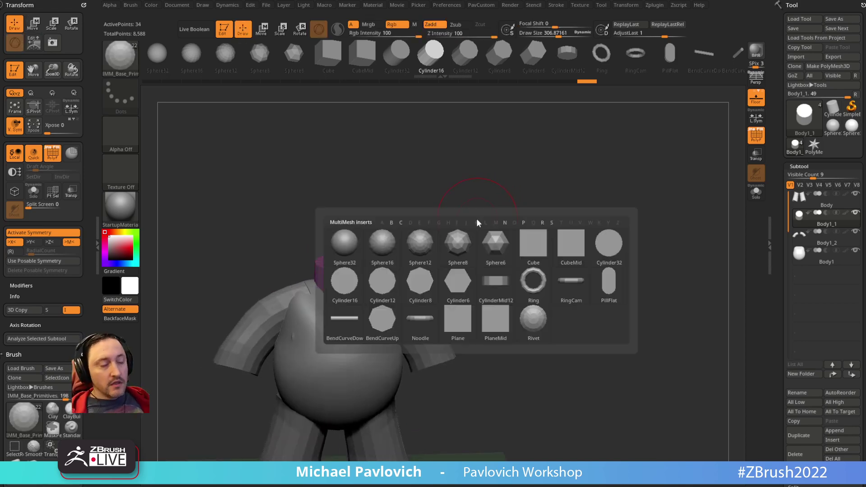
{"action": "left_click", "coordinate": [381, 243]}
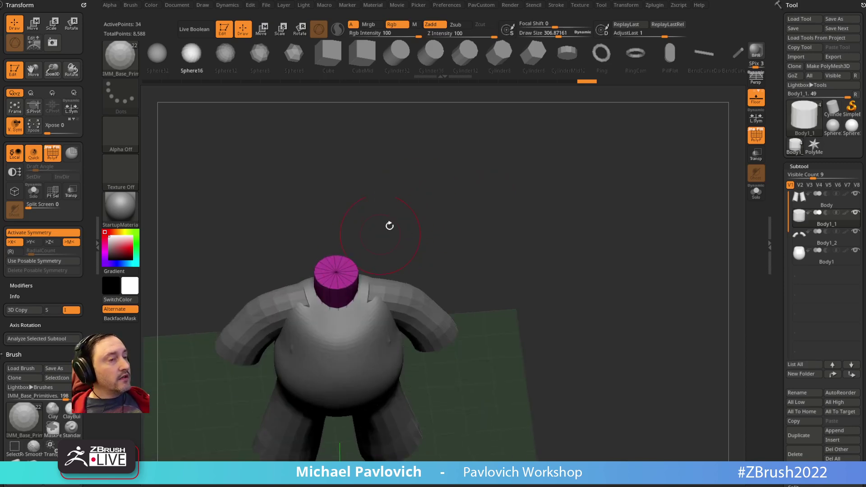
{"action": "key", "text": "m"}
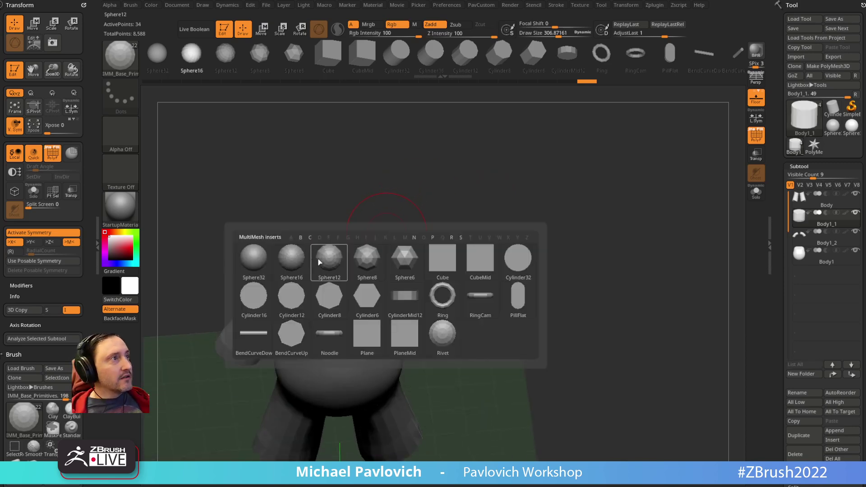
{"action": "left_click", "coordinate": [262, 263]}
{"action": "left_click_drag", "start_coordinate": [337, 275], "coordinate": [360, 319]}
{"action": "left_click_drag", "start_coordinate": [474, 246], "coordinate": [491, 199]}
{"action": "key", "text": "2"}
{"action": "left_click", "coordinate": [478, 257]}
{"action": "left_click_drag", "start_coordinate": [449, 265], "coordinate": [439, 221], "text": "alt"}
Restore the front reference view with the Standard brush, and move and scale the head sphere over Mario's upper head
{"action": "key", "text": "shift+z"}
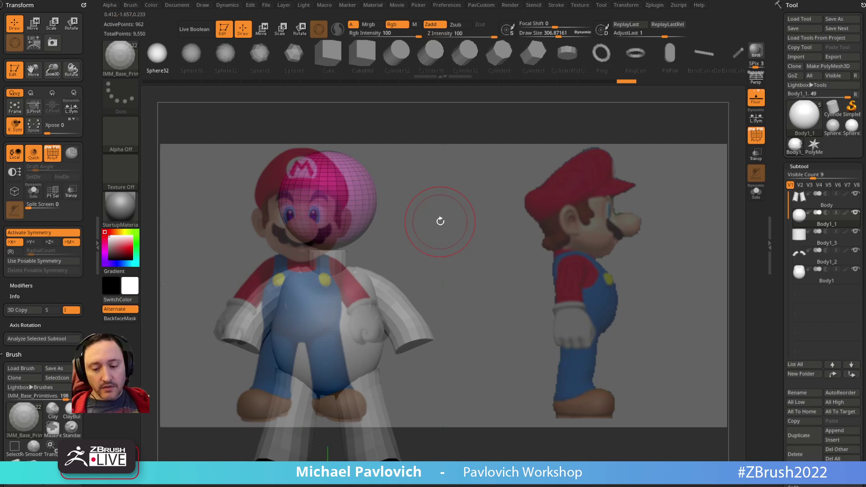
{"action": "key", "text": "b"}
{"action": "key", "text": "s"}
{"action": "key", "text": "t"}
{"action": "key", "text": "Left"}
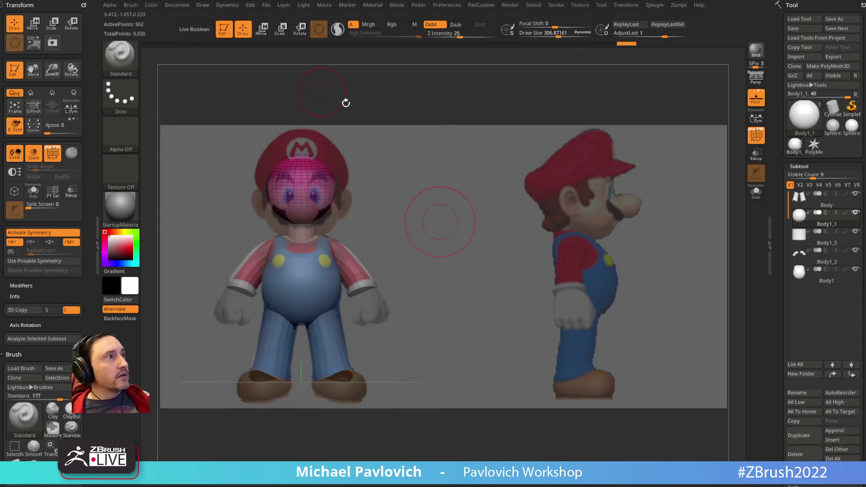
{"action": "key", "text": "w"}
{"action": "left_click_drag", "start_coordinate": [300, 223], "coordinate": [314, 217]}
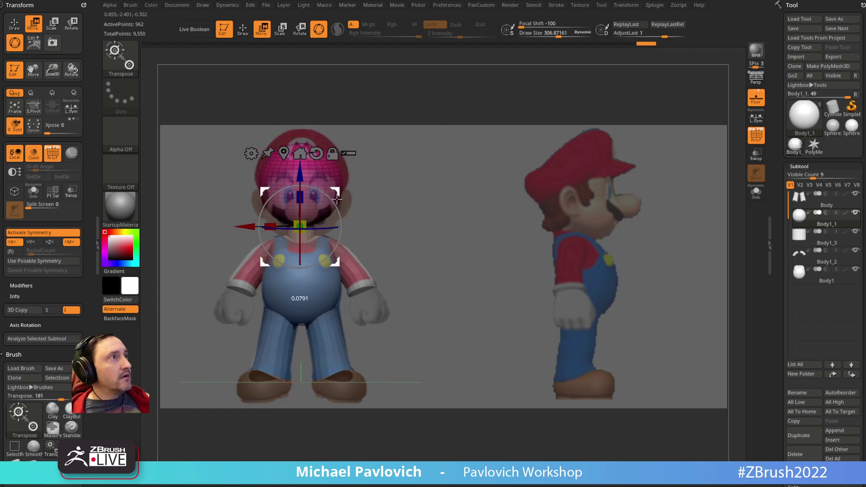
Duplicate the head sphere downward with the gizmo, and move and scale the copy to cover Mario's lower face
{"action": "left_click_drag", "start_coordinate": [301, 167], "coordinate": [301, 194]}
{"action": "left_click_drag", "start_coordinate": [301, 247], "coordinate": [296, 245]}
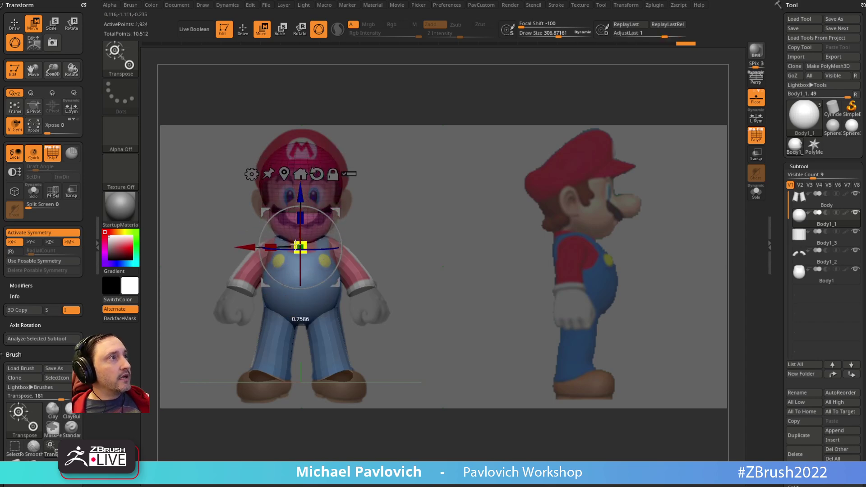
{"action": "left_click_drag", "start_coordinate": [301, 193], "coordinate": [301, 188]}
{"action": "left_click_drag", "start_coordinate": [301, 243], "coordinate": [308, 235]}
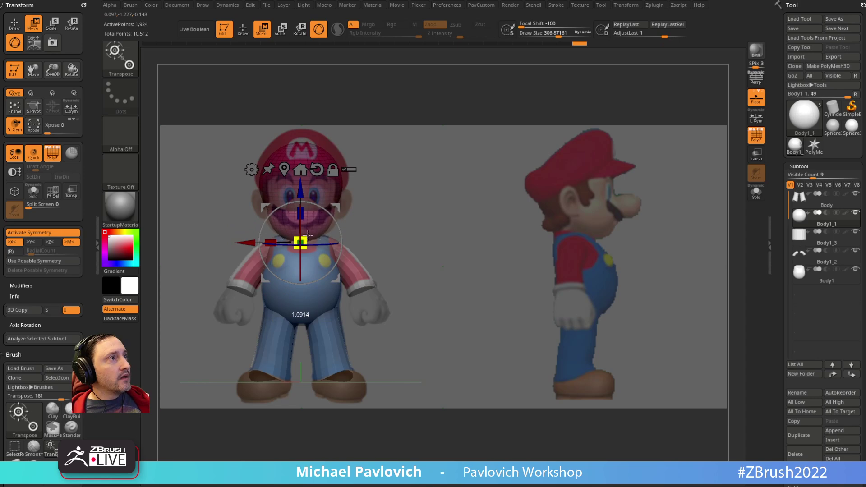
{"action": "key", "text": "q"}
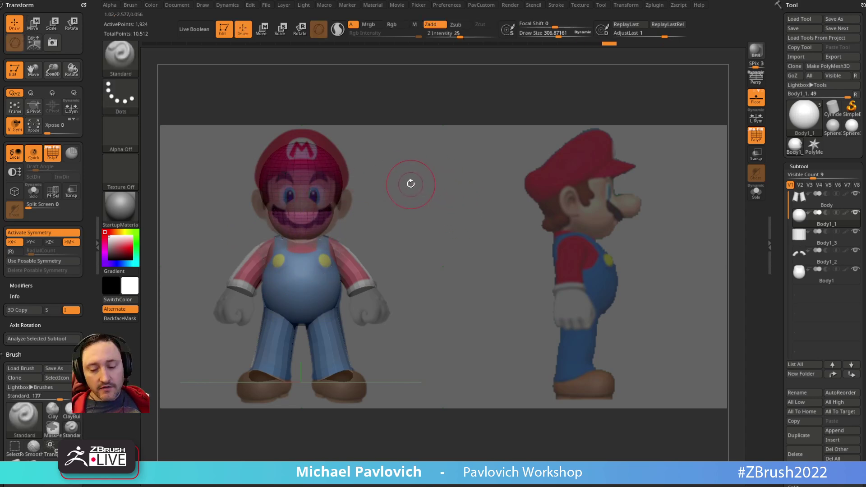
Insert a mirrored pair of Sphere16 primitives on both sides of the head and split them into their own subtool
{"action": "key", "text": "b"}
{"action": "key", "text": "i"}
{"action": "key", "text": "p"}
{"action": "key", "text": "m"}
{"action": "left_click", "coordinate": [309, 222]}
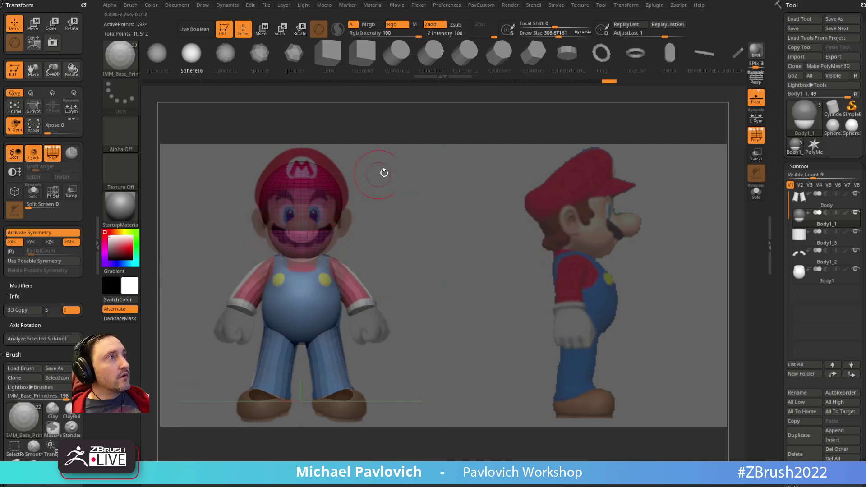
{"action": "left_click_drag", "start_coordinate": [383, 172], "coordinate": [371, 171]}
{"action": "left_click_drag", "start_coordinate": [287, 229], "coordinate": [300, 245]}
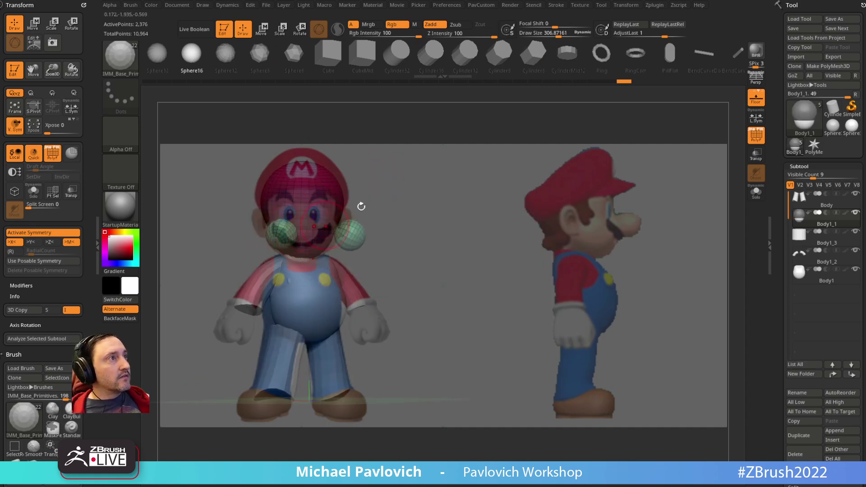
{"action": "key", "text": "2"}
{"action": "left_click", "coordinate": [430, 257]}
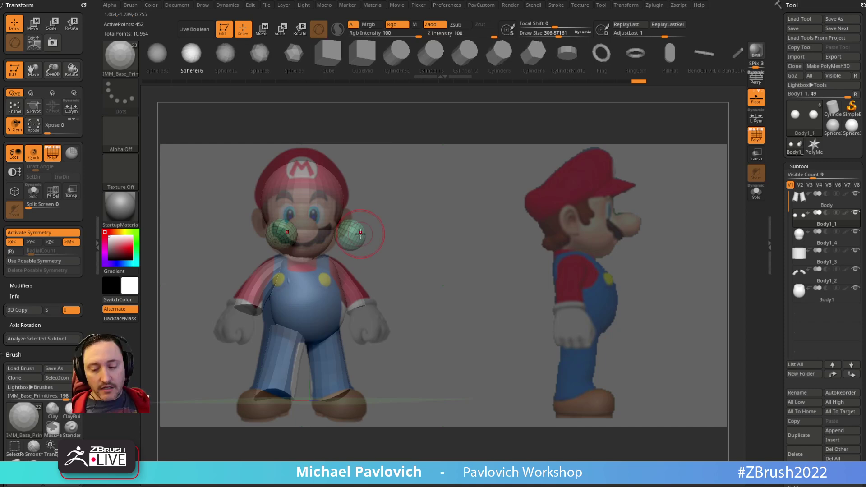
In the side view, select the head and use the gizmo to fit it over Mario's head
{"action": "key", "text": "1"}
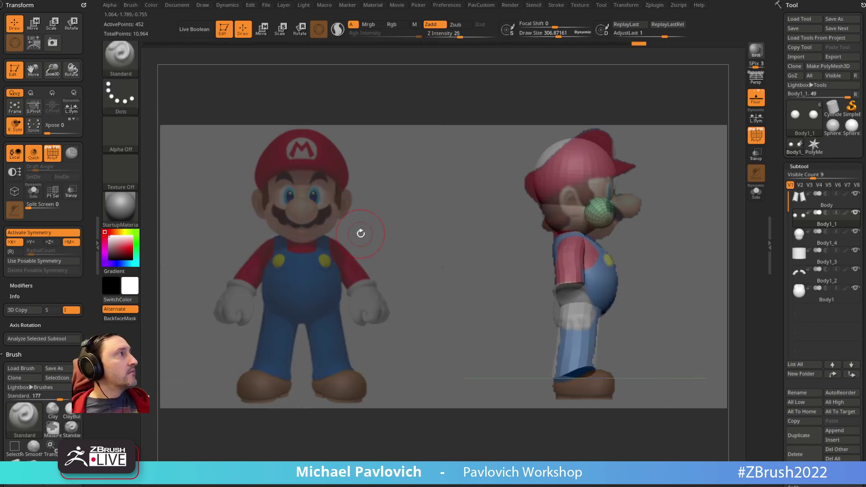
{"action": "left_click", "coordinate": [582, 172], "text": "alt"}
{"action": "key", "text": "w"}
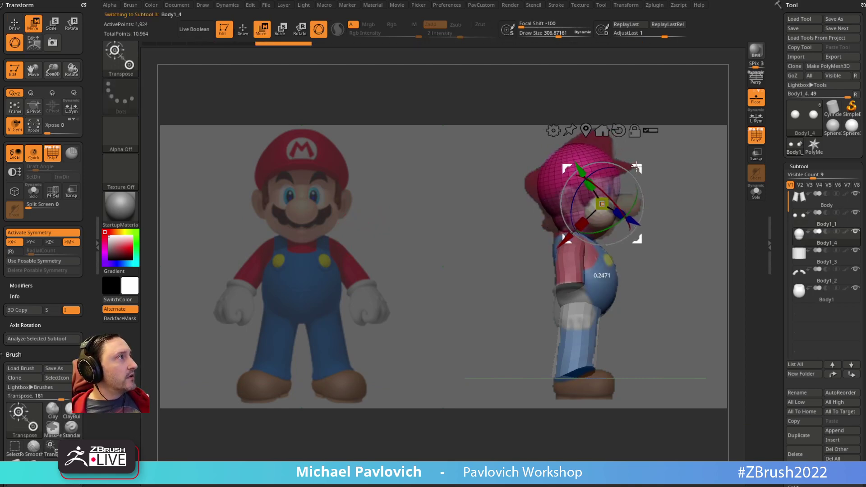
{"action": "key", "text": "q"}
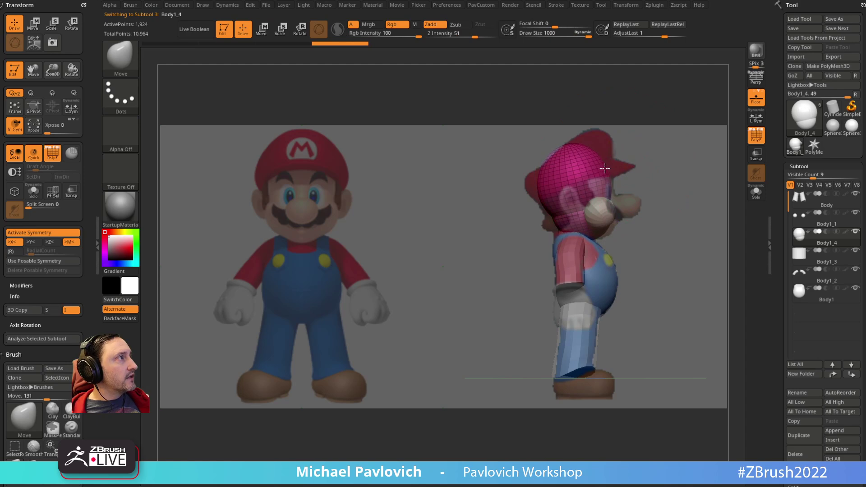
Shape the back and lower part of the head to the side reference with the Move brush at draw sizes 1000 and about 786
{"action": "key", "text": "b"}
{"action": "key", "text": "m"}
{"action": "key", "text": "v"}
{"action": "left_click_drag", "start_coordinate": [556, 166], "coordinate": [554, 172]}
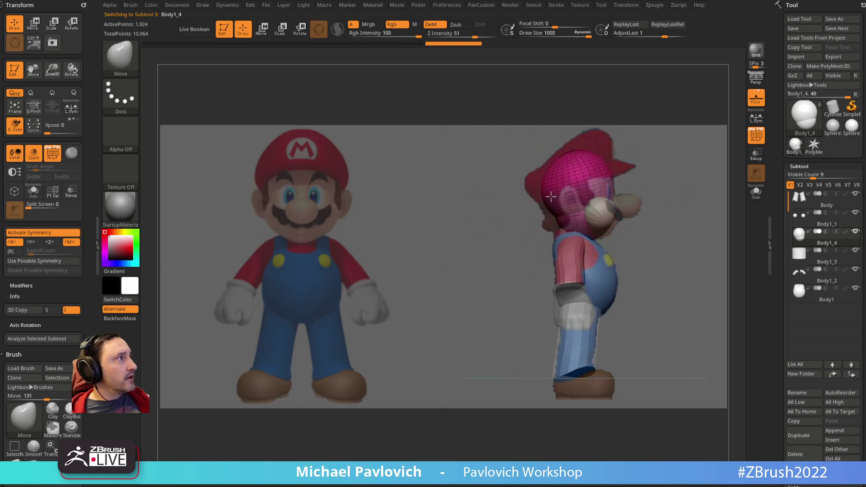
{"action": "left_click", "coordinate": [573, 220]}
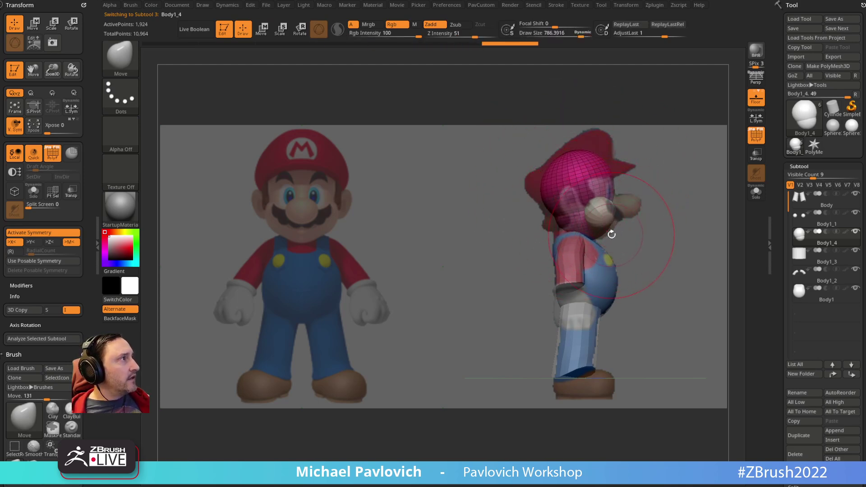
{"action": "left_click_drag", "start_coordinate": [607, 235], "coordinate": [609, 227]}
Select the paired cheek spheres and, in the front view, pull them inward over Mario's cheeks with the Move brush at draw size about 548
{"action": "key", "text": "b"}
{"action": "key", "text": "s"}
{"action": "key", "text": "t"}
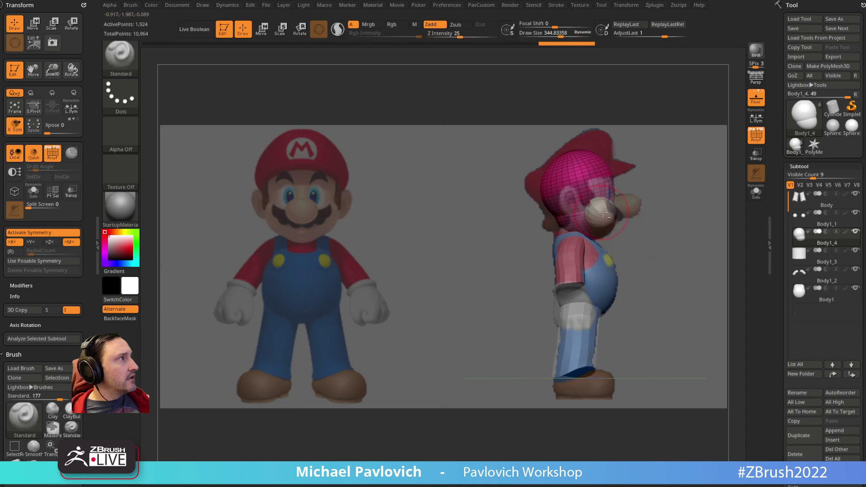
{"action": "left_click", "coordinate": [606, 216], "text": "alt"}
{"action": "key", "text": "1"}
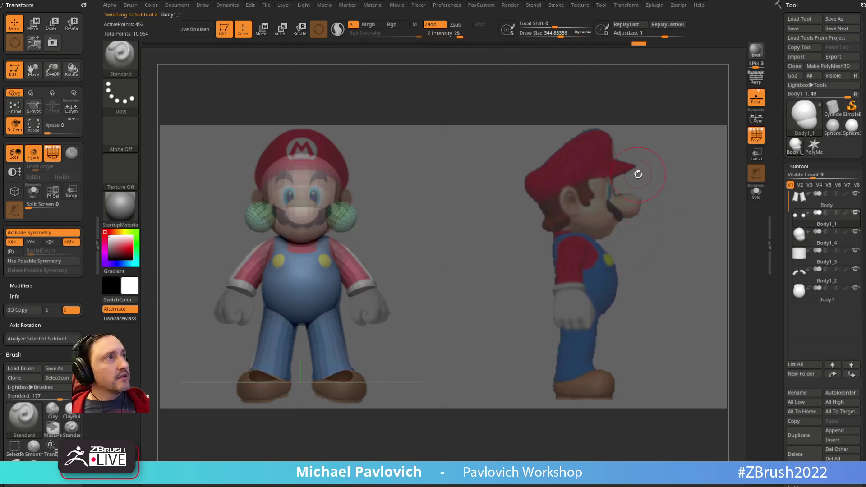
{"action": "key", "text": "s"}
{"action": "left_click_drag", "start_coordinate": [278, 211], "coordinate": [289, 214]}
{"action": "key", "text": "b"}
{"action": "key", "text": "m"}
{"action": "key", "text": "v"}
{"action": "key", "text": "s"}
{"action": "left_click_drag", "start_coordinate": [291, 214], "coordinate": [273, 205]}
{"action": "key", "text": "s"}
{"action": "left_click_drag", "start_coordinate": [273, 211], "coordinate": [275, 207]}
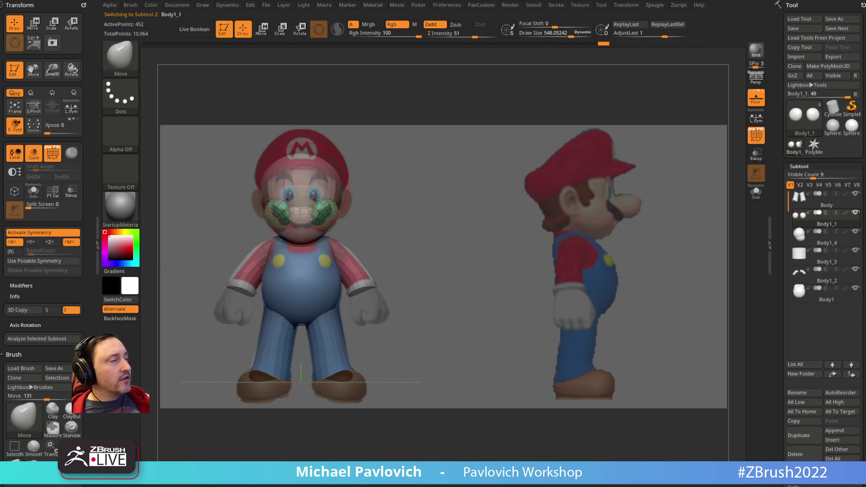
ZRemesh the cheek spheres with the Same polygon count option
{"action": "key", "text": "2"}
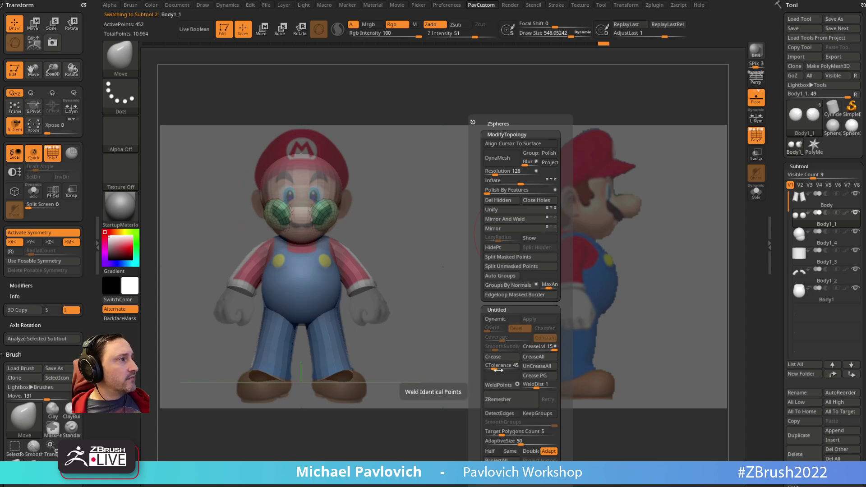
{"action": "left_click", "coordinate": [510, 451]}
{"action": "left_click", "coordinate": [514, 402]}
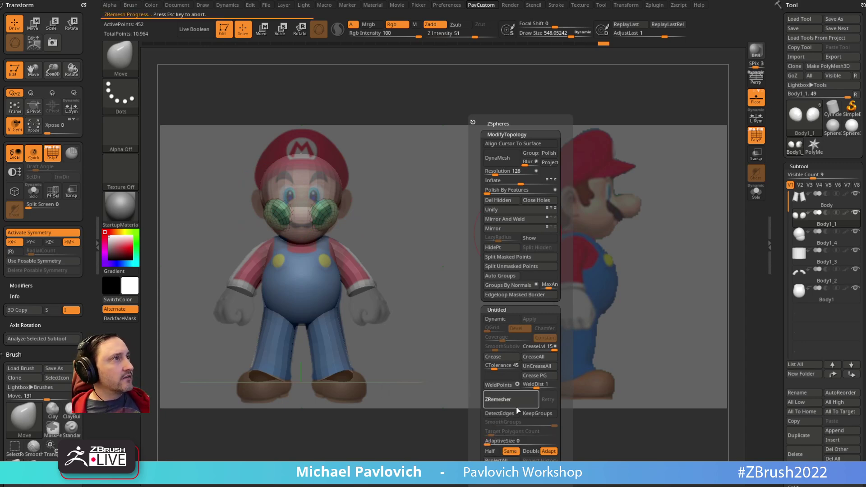
In the side view, shape the cheeks to the reference with the Move brush at draw sizes about 558 and 436
{"action": "key", "text": "b"}
{"action": "key", "text": "s"}
{"action": "key", "text": "t"}
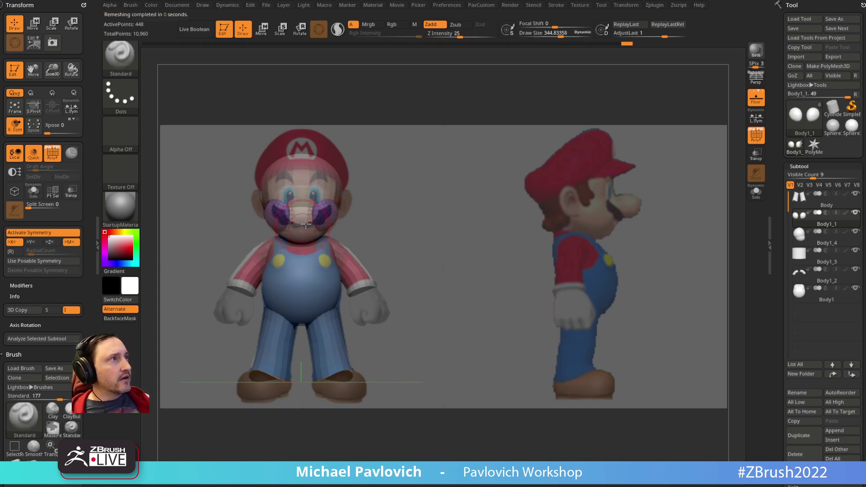
{"action": "left_click", "coordinate": [334, 196], "text": "alt"}
{"action": "left_click", "coordinate": [281, 215], "text": "alt"}
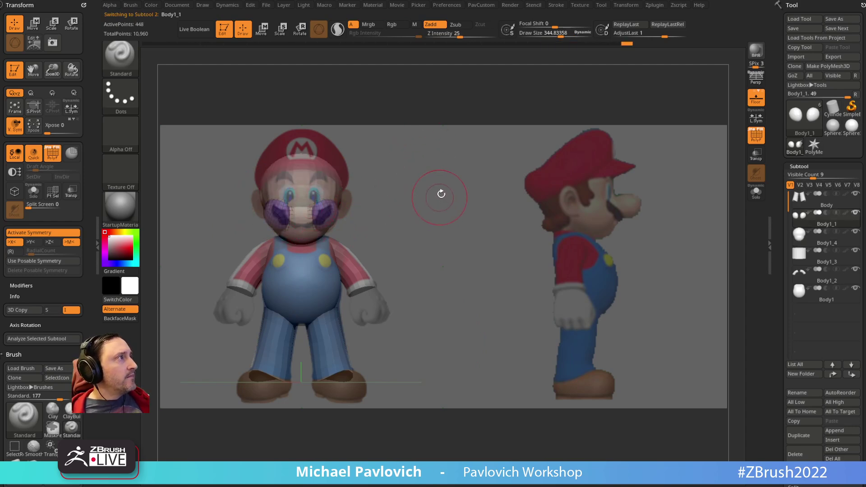
{"action": "key", "text": "2"}
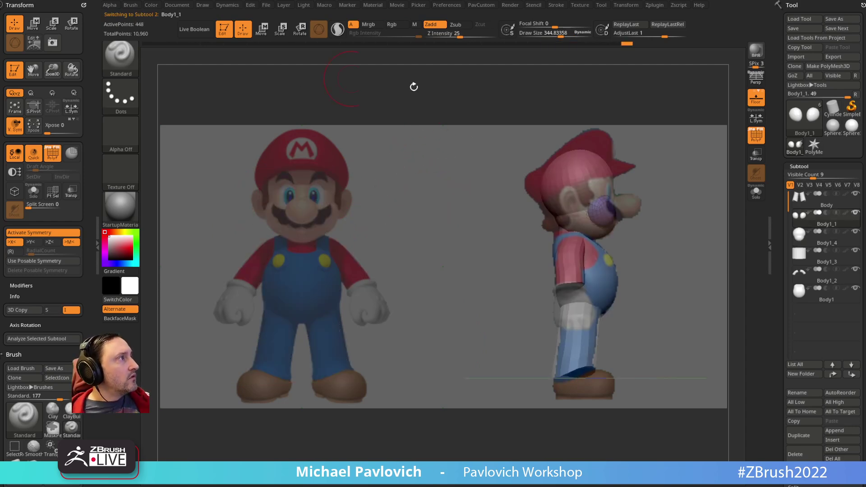
{"action": "key", "text": "b"}
{"action": "key", "text": "m"}
{"action": "key", "text": "v"}
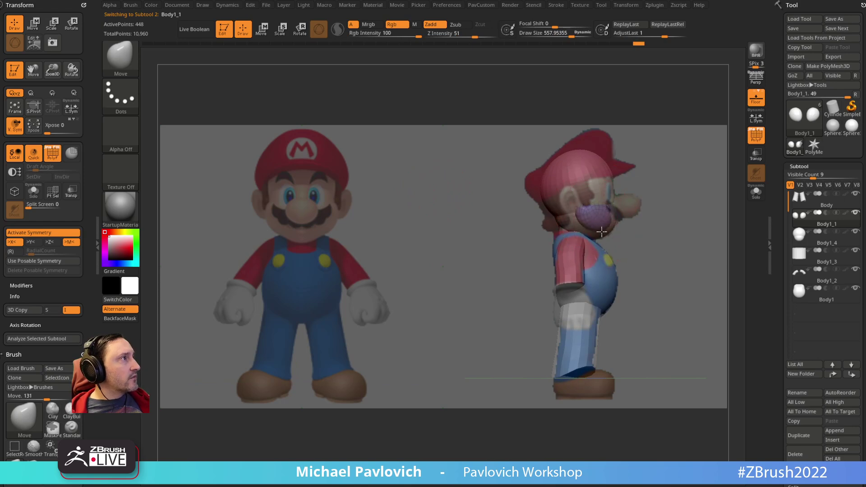
{"action": "key", "text": "bracketleft"}
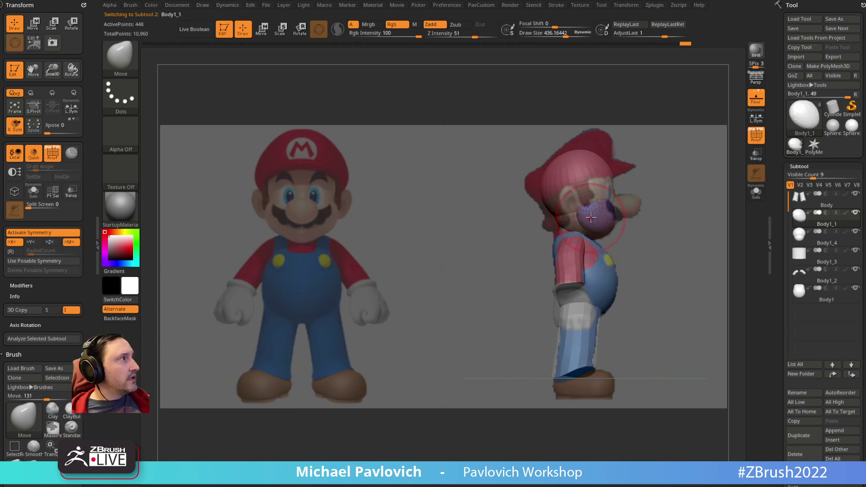
{"action": "key", "text": "b"}
{"action": "key", "text": "s"}
{"action": "key", "text": "t"}
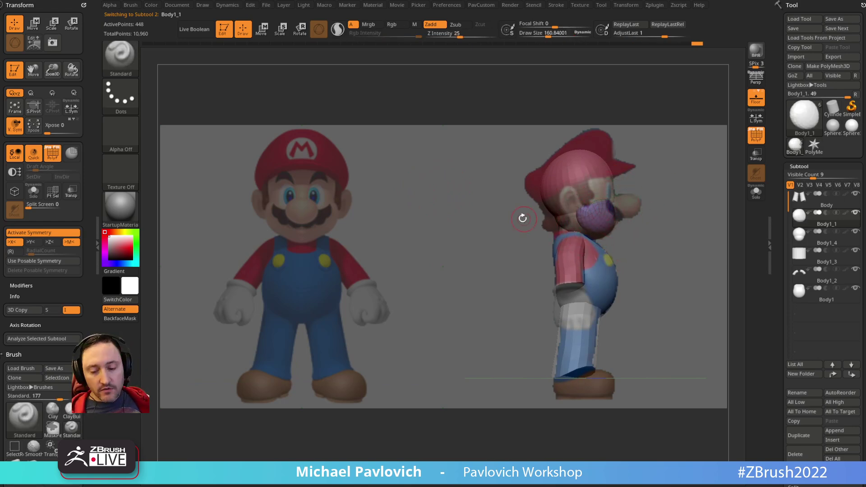
Insert a Sphere16 primitive at the centre of the face for the nose and split it into its own subtool
{"action": "key", "text": "b"}
{"action": "key", "text": "i"}
{"action": "key", "text": "p"}
{"action": "key", "text": "m"}
{"action": "left_click", "coordinate": [415, 242]}
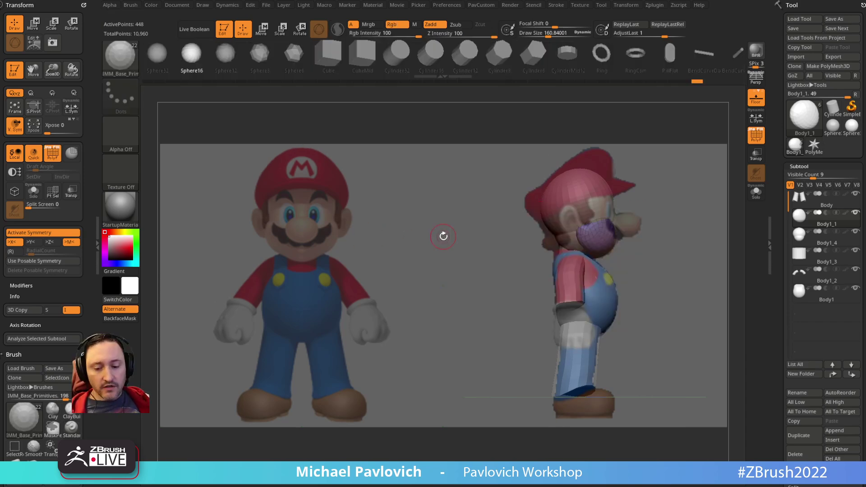
{"action": "key", "text": "m"}
{"action": "key", "text": "shift+z"}
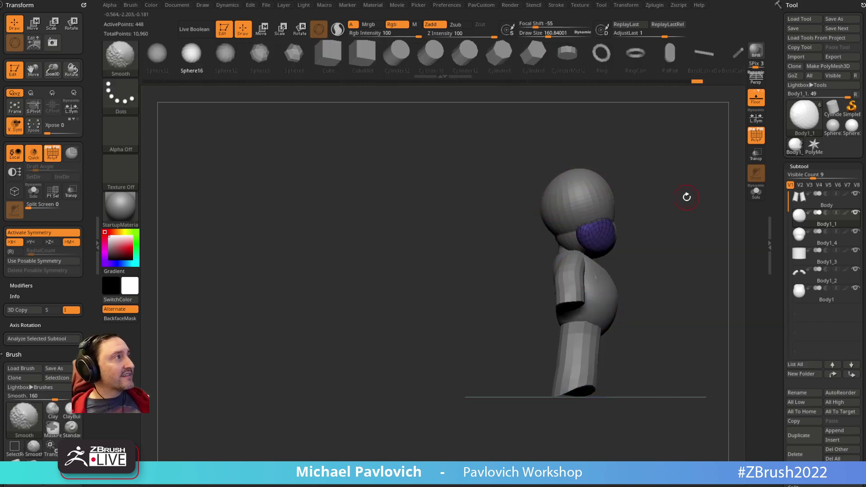
{"action": "left_click_drag", "start_coordinate": [685, 197], "coordinate": [516, 202], "text": "shift"}
{"action": "left_click_drag", "start_coordinate": [473, 233], "coordinate": [472, 241]}
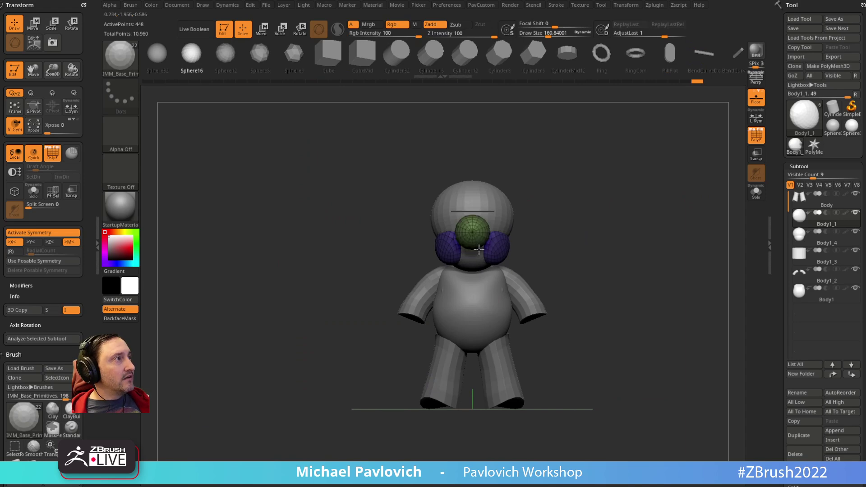
{"action": "key", "text": "space"}
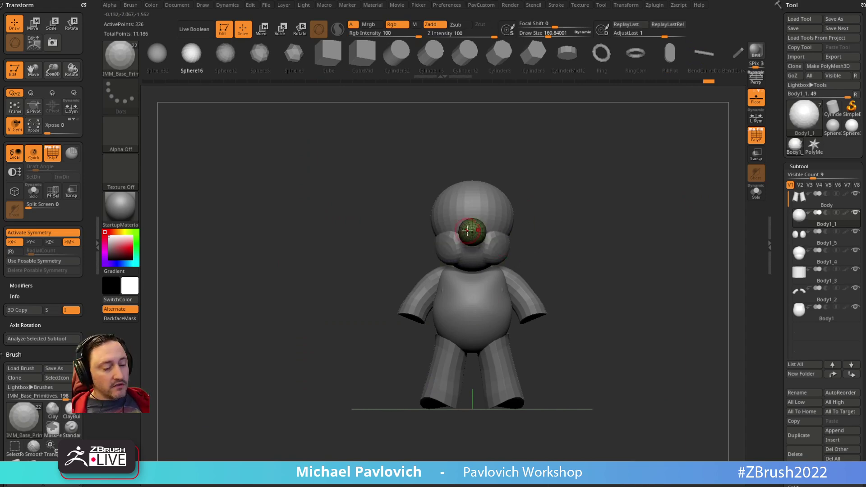
In the front reference view, lower the nose sphere with the gizmo to sit over Mario's nose
{"action": "key", "text": "shift+z"}
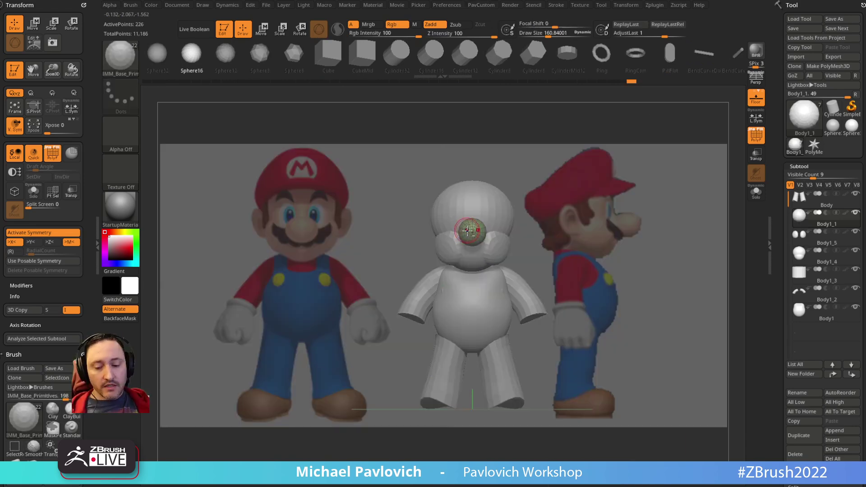
{"action": "key", "text": "b"}
{"action": "key", "text": "s"}
{"action": "key", "text": "t"}
{"action": "key", "text": "2"}
{"action": "key", "text": "1"}
{"action": "key", "text": "w"}
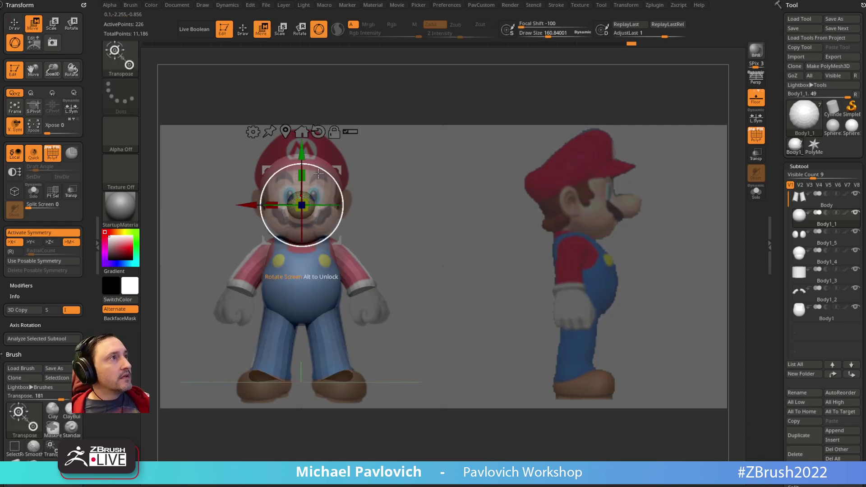
{"action": "mouse_move", "coordinate": [305, 149]}
{"action": "left_mouse_down"}
{"action": "mouse_move", "coordinate": [306, 174]}
{"action": "mouse_move", "coordinate": [306, 154]}
{"action": "left_mouse_up"}
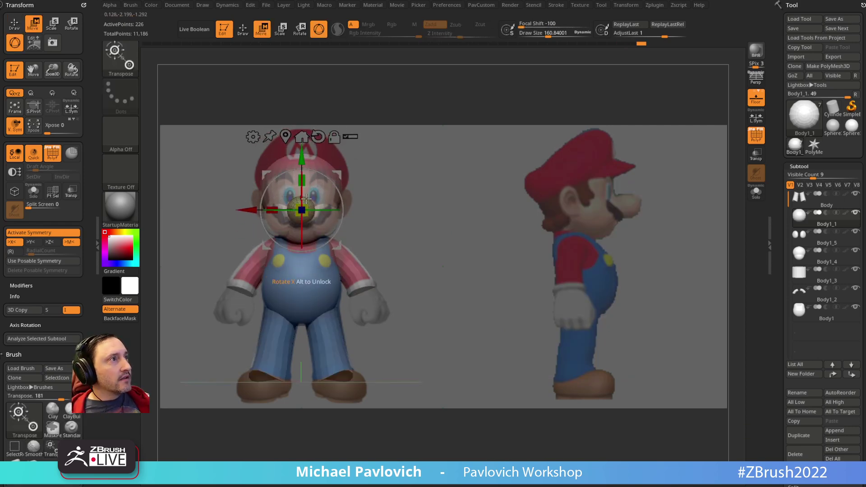
In the side view, move and scale the nose sphere into an elongated form that fits Mario's nose
{"action": "key", "text": "2"}
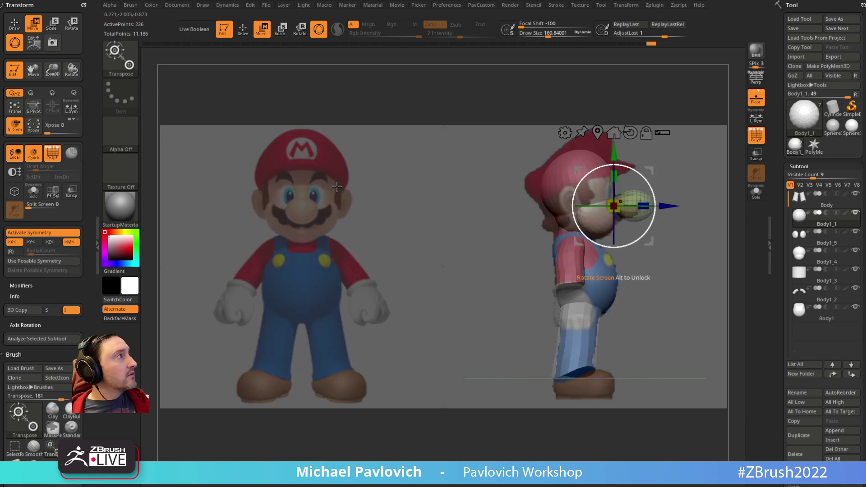
{"action": "left_click_drag", "start_coordinate": [673, 203], "coordinate": [663, 203]}
{"action": "key", "text": "q"}
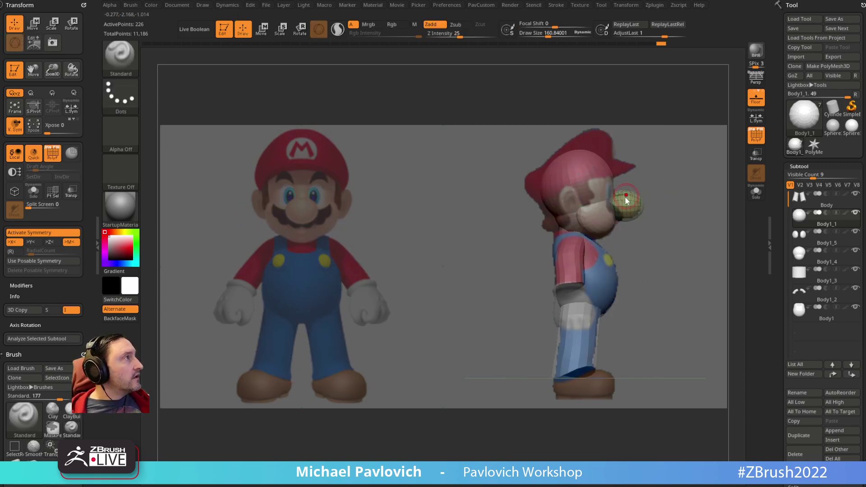
{"action": "key", "text": "e"}
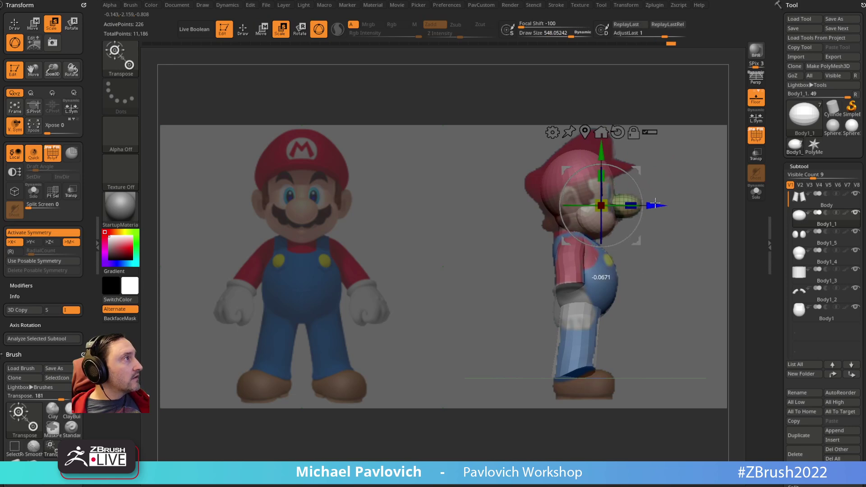
{"action": "key", "text": "q"}
{"action": "key", "text": "s"}
{"action": "left_click_drag", "start_coordinate": [657, 196], "coordinate": [639, 195]}
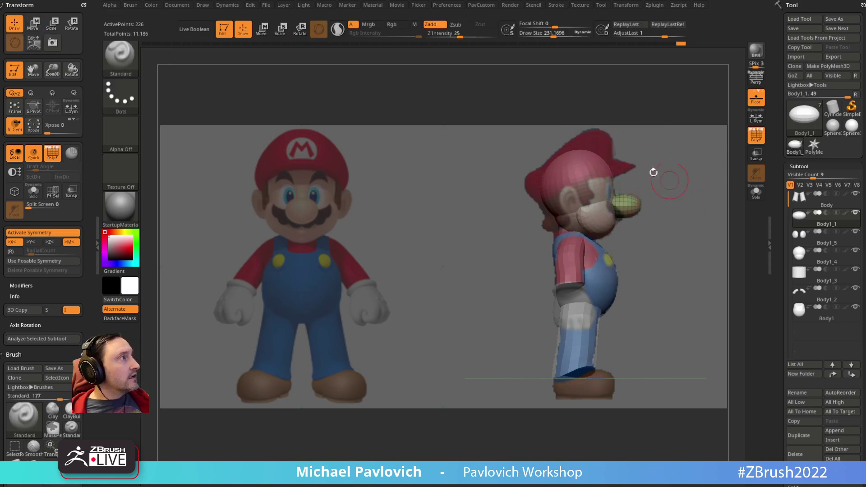
Insert a mirrored Cylinder32 primitive at the ear in the side view and split it into its own subtool
{"action": "key", "text": "1"}
{"action": "key", "text": "m"}
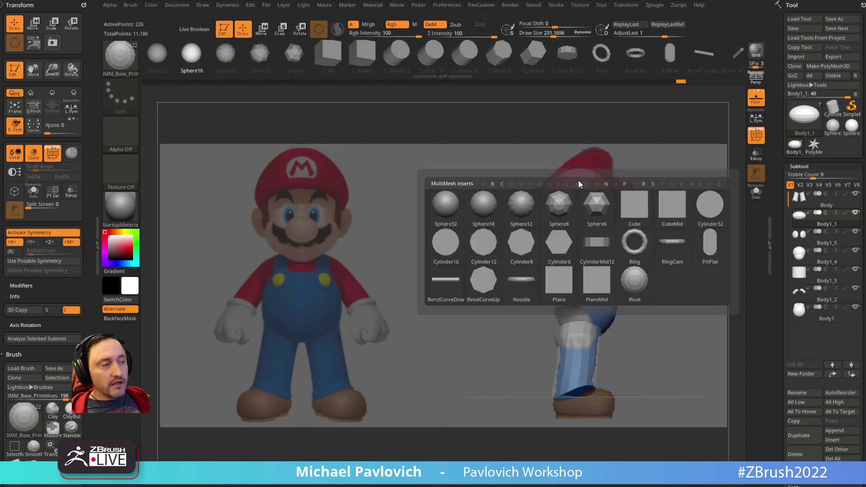
{"action": "left_click", "coordinate": [706, 203]}
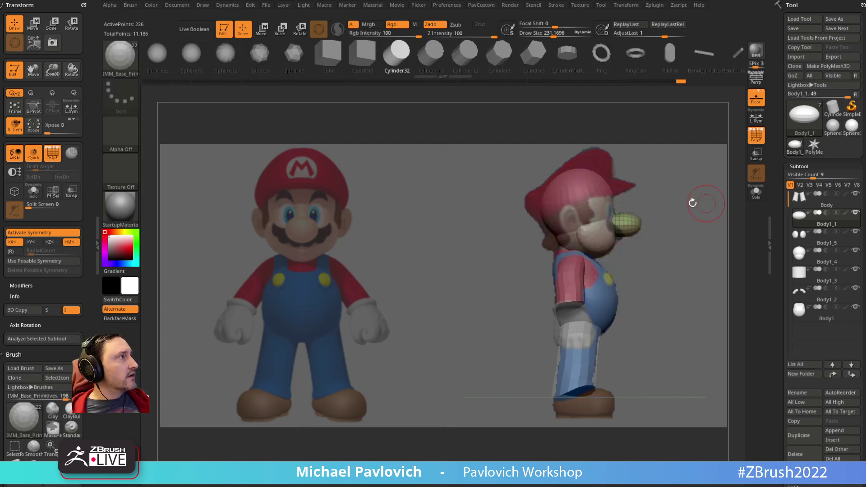
{"action": "left_click_drag", "start_coordinate": [571, 223], "coordinate": [574, 239]}
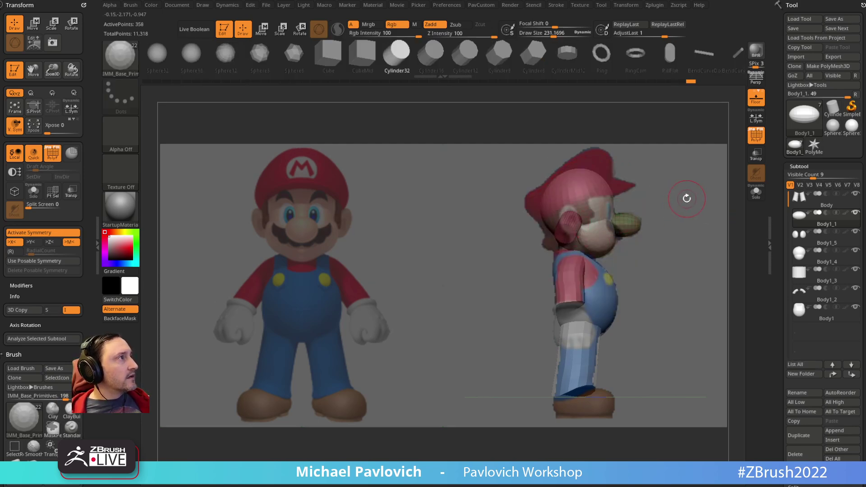
{"action": "key", "text": "2"}
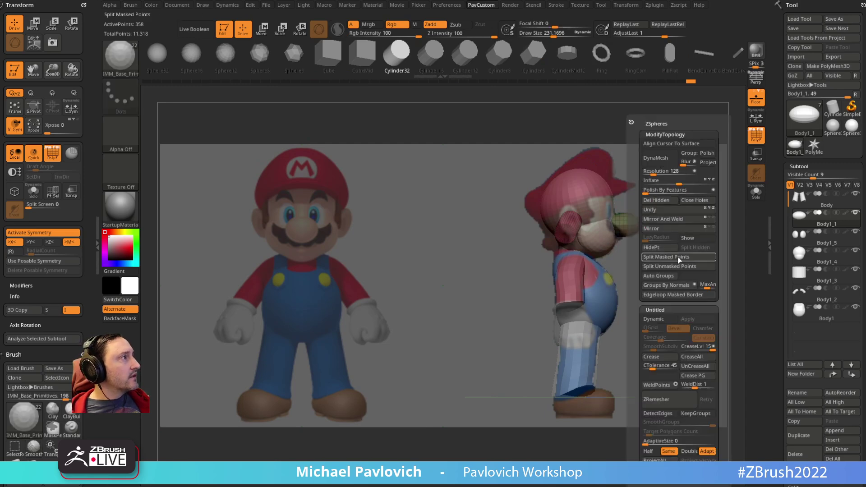
{"action": "left_click", "coordinate": [682, 257]}
Turn on local symmetry and position the ear cylinders as discs over Mario's ears using the gizmo and Move brush
{"action": "key", "text": "w"}
{"action": "left_click_drag", "start_coordinate": [570, 221], "coordinate": [584, 195]}
{"action": "left_click", "coordinate": [756, 117]}
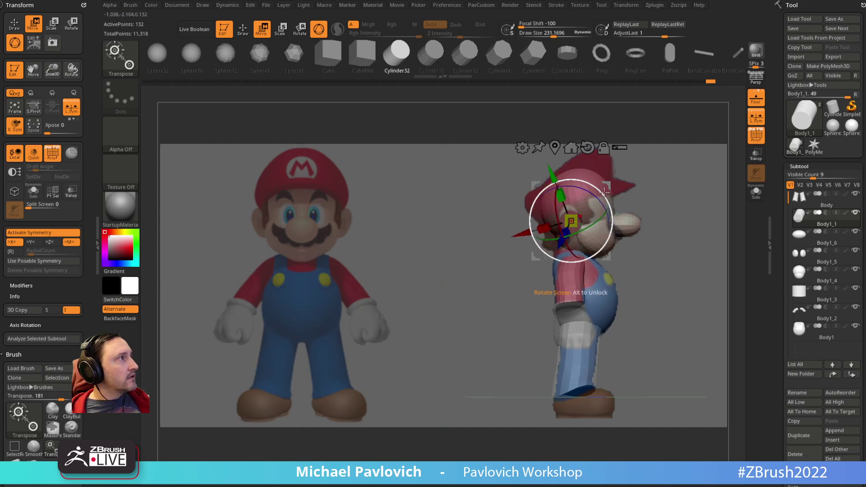
{"action": "key", "text": "q"}
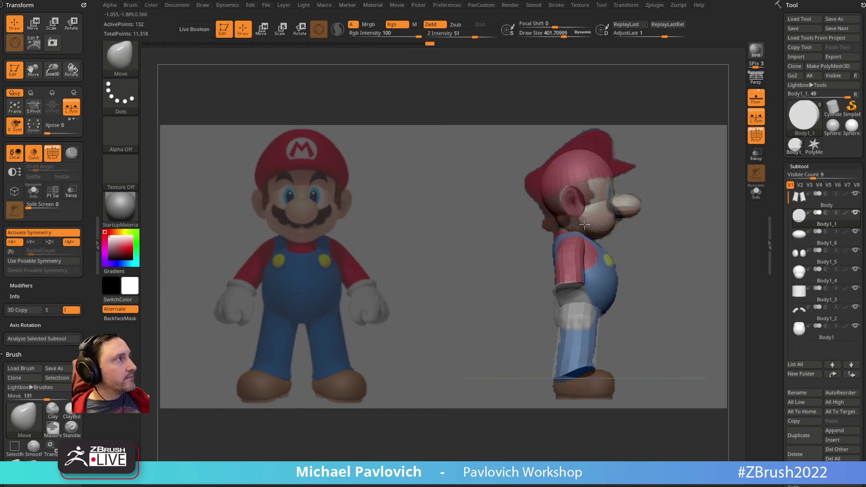
{"action": "mouse_move", "coordinate": [685, 192]}
{"action": "left_mouse_down"}
{"action": "mouse_move", "coordinate": [718, 161]}
{"action": "mouse_move", "coordinate": [634, 194]}
{"action": "mouse_move", "coordinate": [636, 212]}
{"action": "left_mouse_up"}
{"action": "key", "text": "w"}
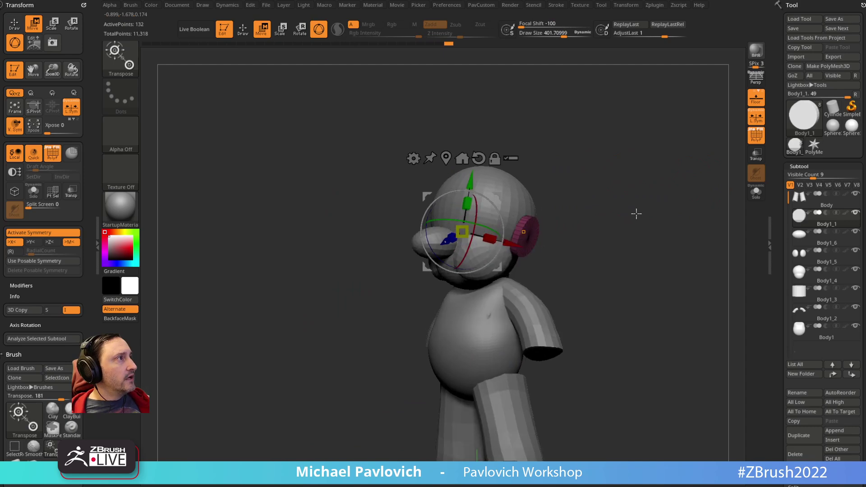
Polygroup the ear cylinders by normals, then ZRemesh them with Same and KeepGroups on and SmoothGroups at 1
{"action": "key", "text": "q"}
{"action": "key", "text": "2"}
{"action": "left_click", "coordinate": [630, 278]}
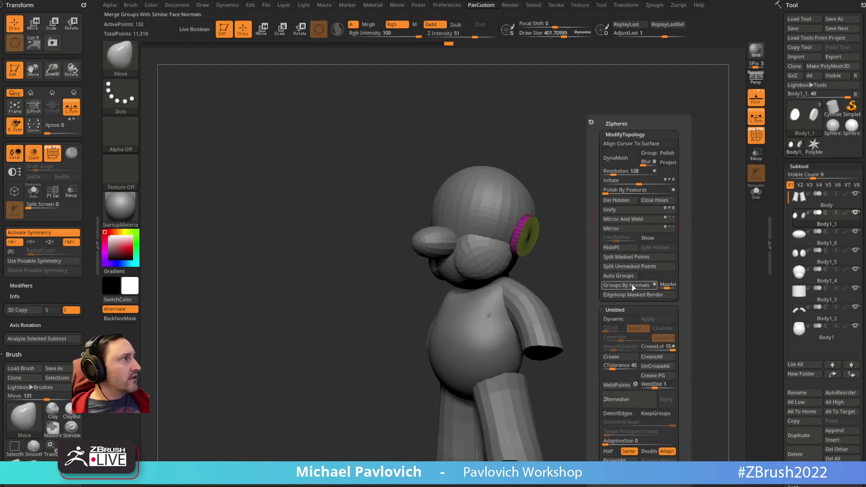
{"action": "left_click", "coordinate": [607, 451]}
{"action": "left_click", "coordinate": [628, 450]}
{"action": "left_click", "coordinate": [656, 413]}
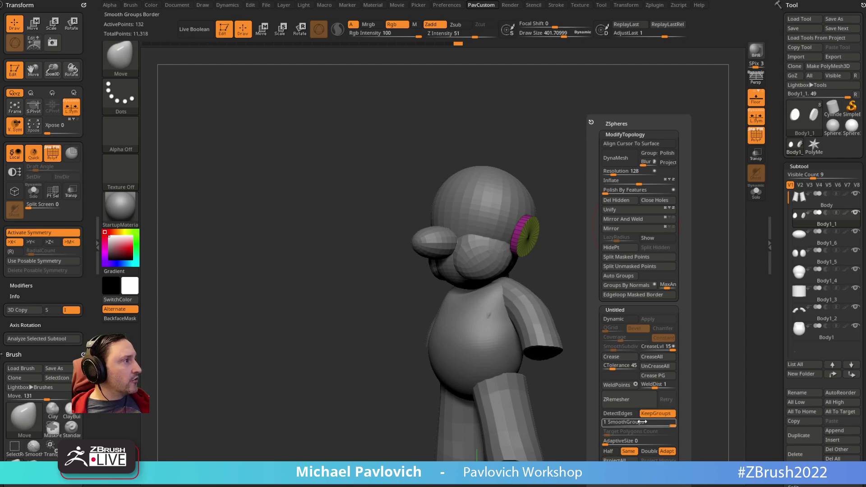
{"action": "left_click", "coordinate": [619, 403]}
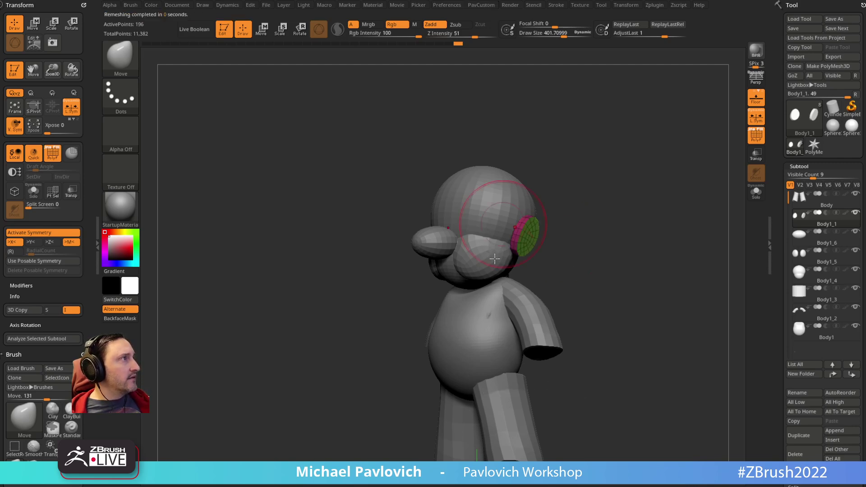
Fit the mirrored ear discs to Mario's ears in the front reference view using the Move brush
{"action": "left_click_drag", "start_coordinate": [559, 216], "coordinate": [633, 235]}
{"action": "key", "text": "w"}
{"action": "left_click_drag", "start_coordinate": [479, 219], "coordinate": [496, 193]}
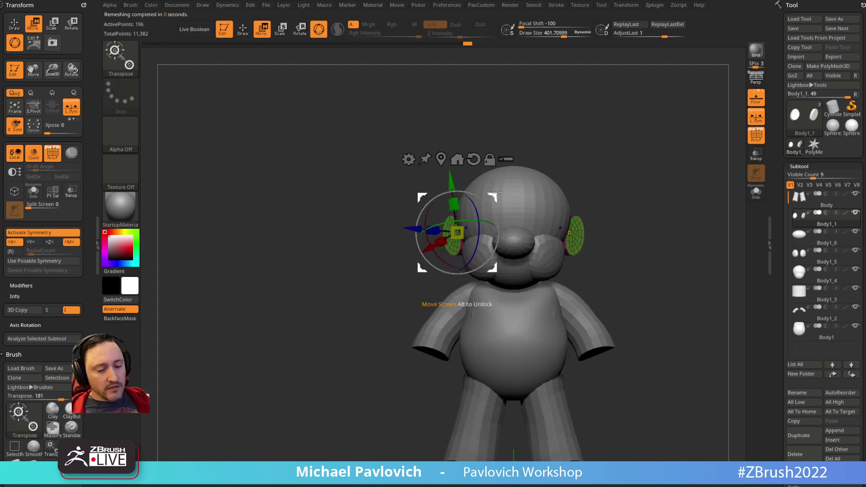
{"action": "key", "text": "shift+z"}
{"action": "key", "text": "2"}
{"action": "key", "text": "1"}
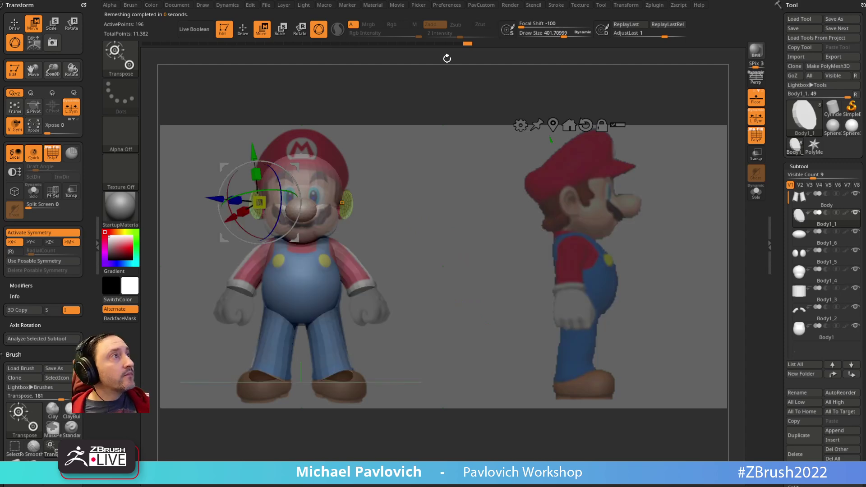
{"action": "key", "text": "q"}
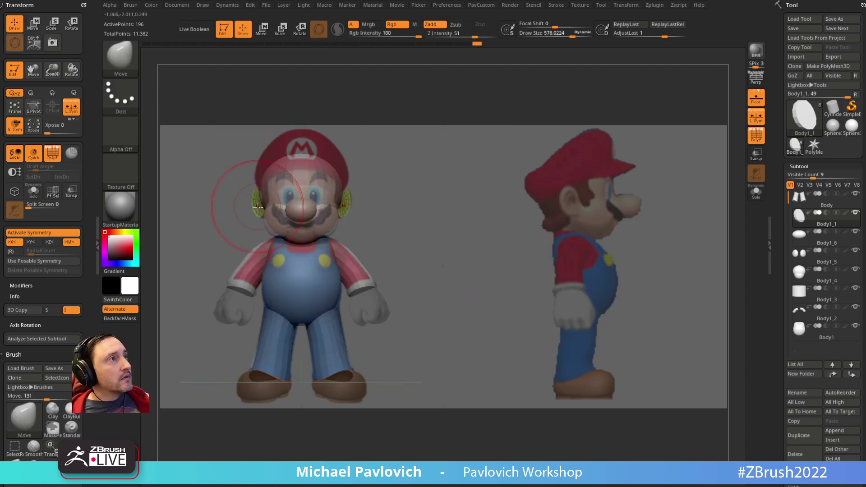
{"action": "key", "text": "bracketleft"}
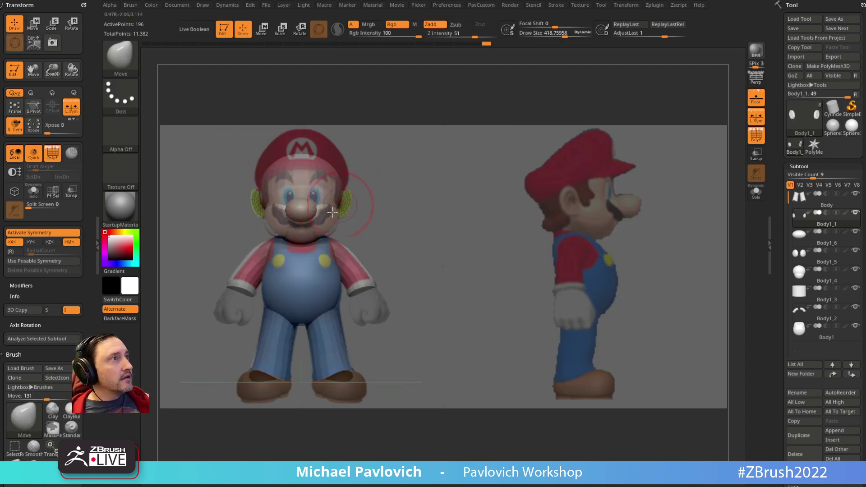
{"action": "key", "text": "bracketright"}
Duplicate the head subtool, reset the gizmo orientation and raise the copy over Mario's cap in the front reference view
{"action": "left_click", "coordinate": [277, 221], "text": "alt"}
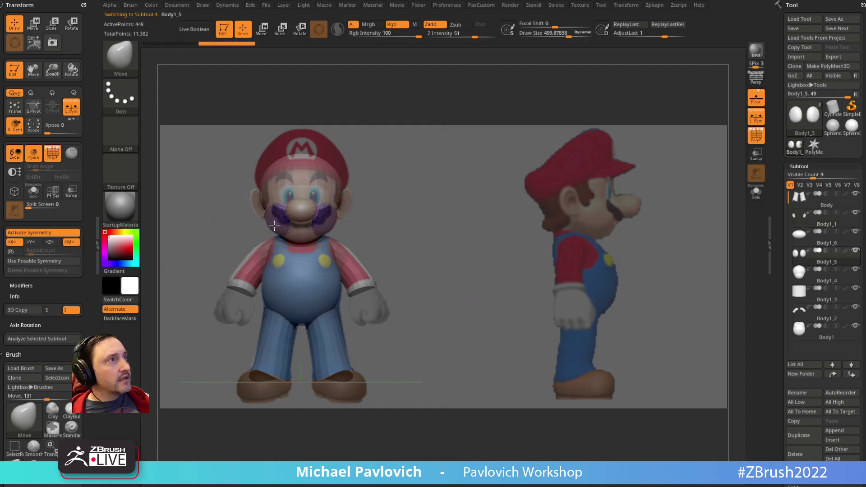
{"action": "key", "text": "bracketleft"}
{"action": "key", "text": "bracketleft"}
{"action": "key", "text": "1"}
{"action": "left_click", "coordinate": [300, 207], "text": "alt"}
{"action": "left_click", "coordinate": [315, 163], "text": "alt"}
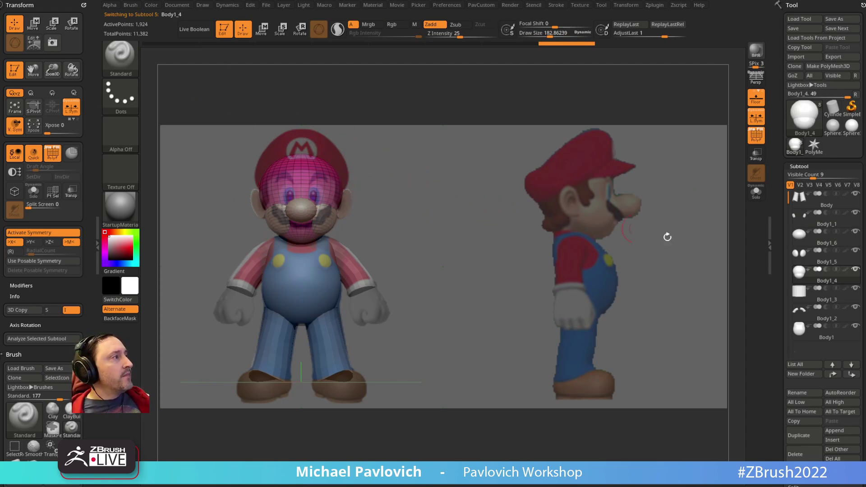
{"action": "left_click", "coordinate": [798, 435]}
{"action": "key", "text": "w"}
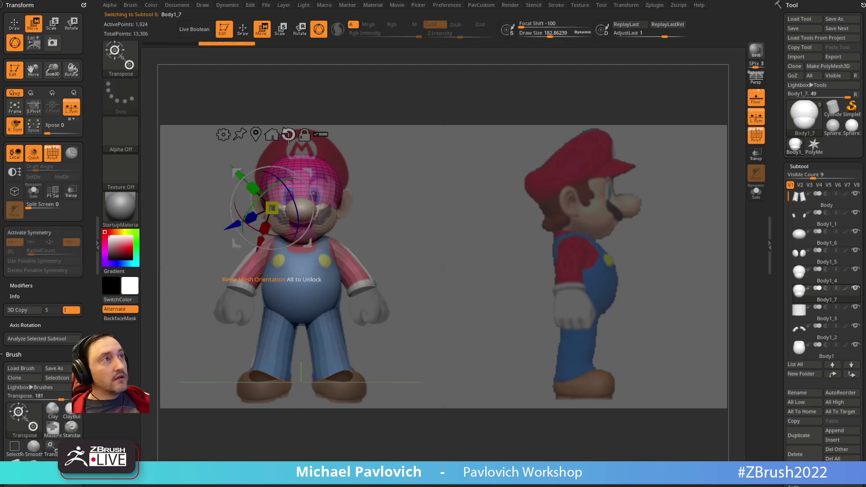
{"action": "left_click", "coordinate": [288, 134]}
{"action": "left_click_drag", "start_coordinate": [301, 137], "coordinate": [300, 118]}
{"action": "left_click", "coordinate": [649, 2]}
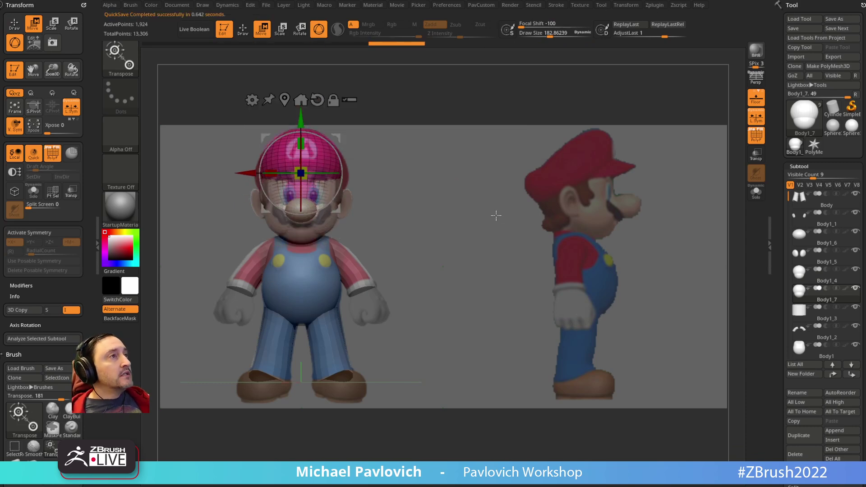
In the side view, hide the lower part of the raised head copy and delete the hidden geometry
{"action": "key", "text": "shift+z"}
{"action": "left_click_drag", "start_coordinate": [452, 211], "coordinate": [526, 201], "text": "shift"}
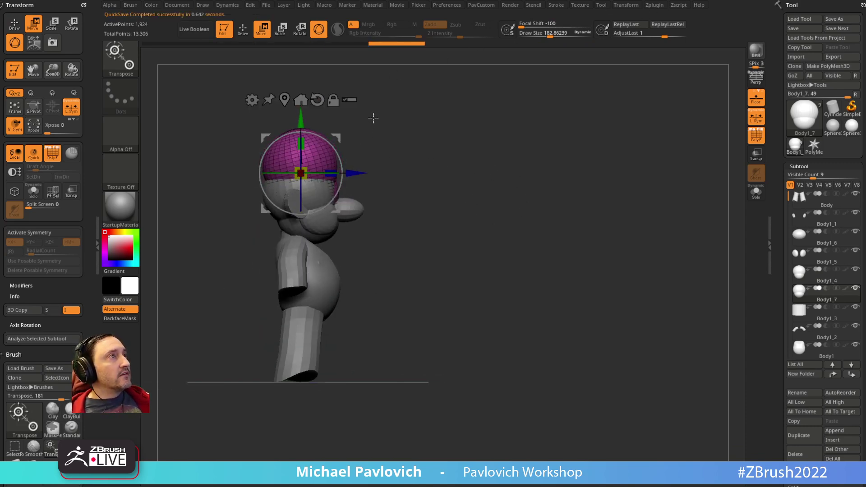
{"action": "left_click_drag", "start_coordinate": [368, 117], "coordinate": [291, 136], "text": "ctrl+shift"}
{"action": "key", "text": "ctrl+shift+a"}
{"action": "key", "text": "2"}
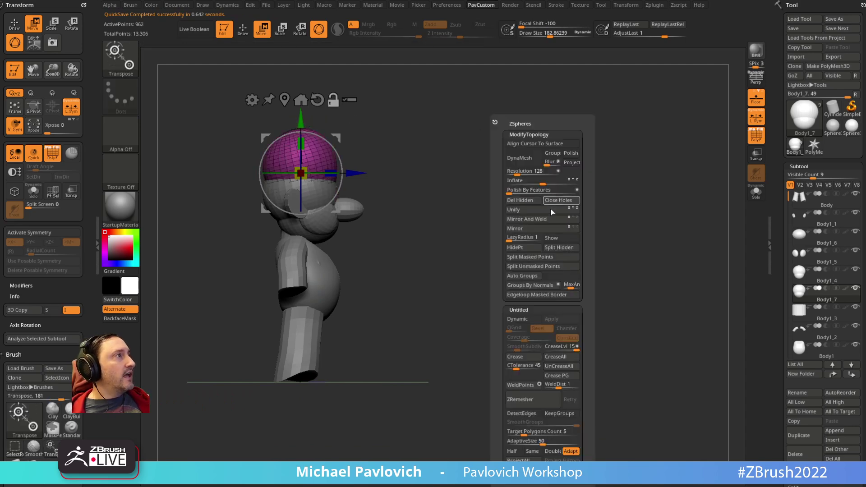
{"action": "left_click", "coordinate": [529, 201]}
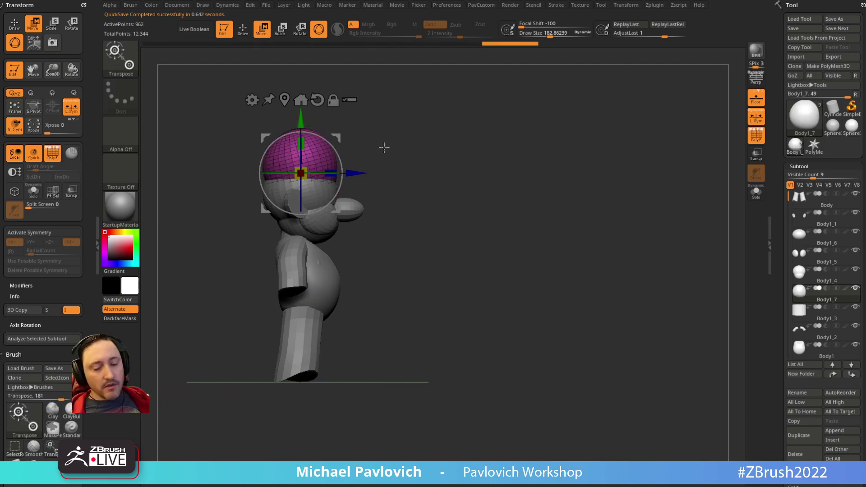
Widen the dome symmetrically with the Move brush to match the cap's outline in the front reference view
{"action": "key", "text": "1"}
{"action": "key", "text": "2"}
{"action": "key", "text": "1"}
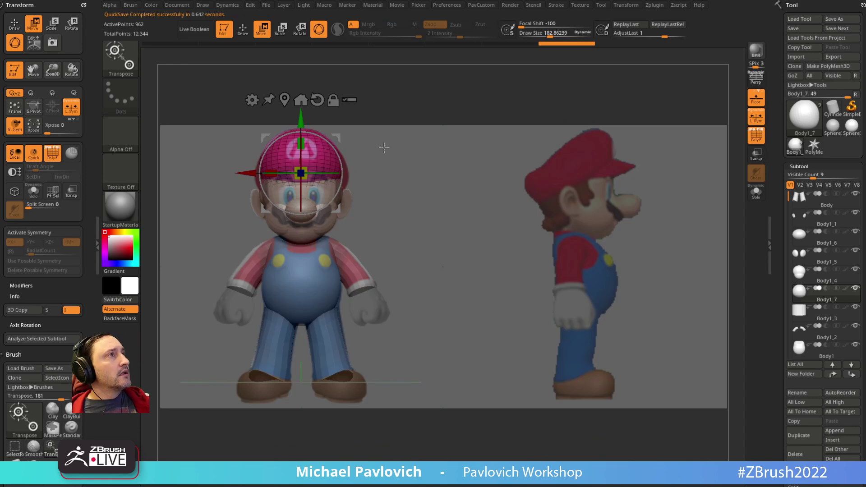
{"action": "key", "text": "q"}
{"action": "key", "text": "b"}
{"action": "key", "text": "m"}
{"action": "key", "text": "v"}
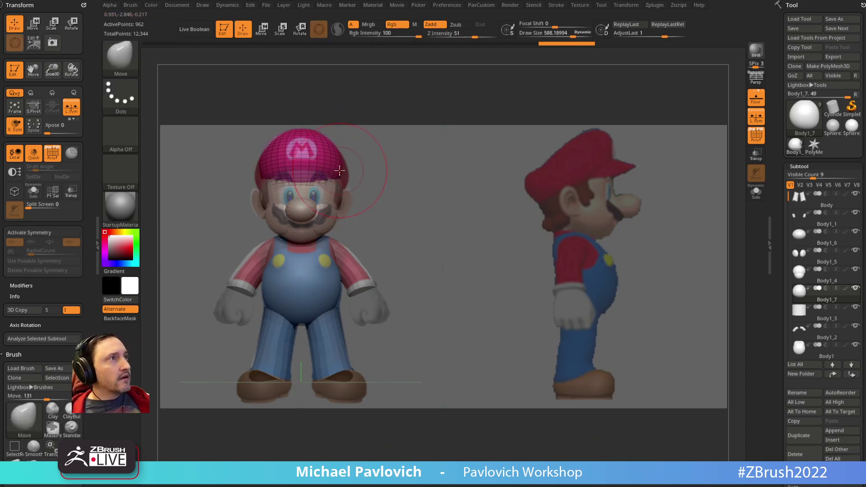
{"action": "key", "text": "x"}
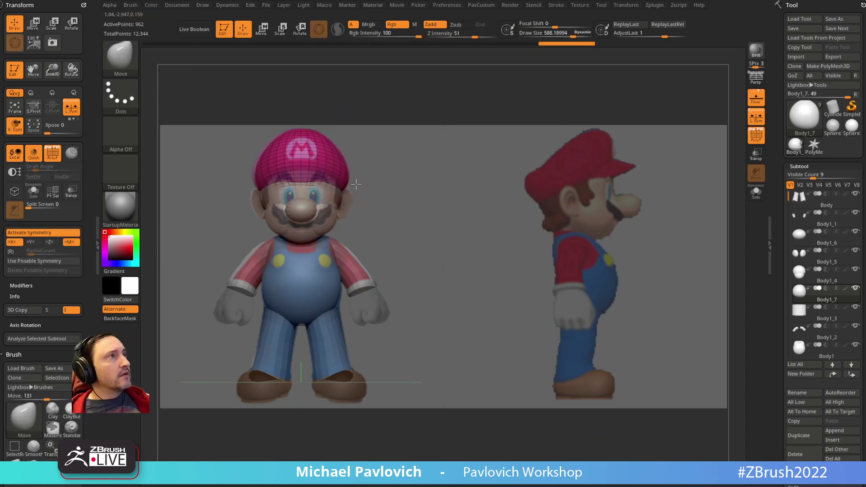
Pull the dome into the slanted cap silhouette in the side reference view with the Move brush
{"action": "key", "text": "2"}
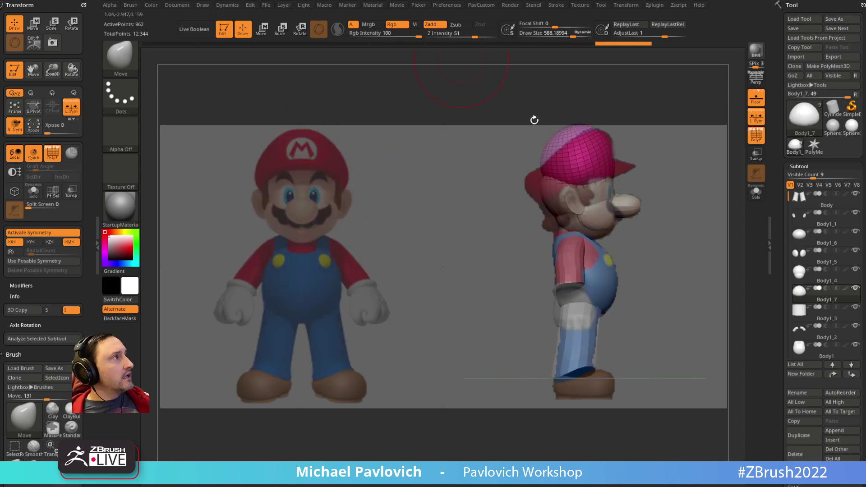
{"action": "key", "text": "s"}
{"action": "left_click", "coordinate": [552, 166]}
{"action": "left_click_drag", "start_coordinate": [552, 168], "coordinate": [528, 182]}
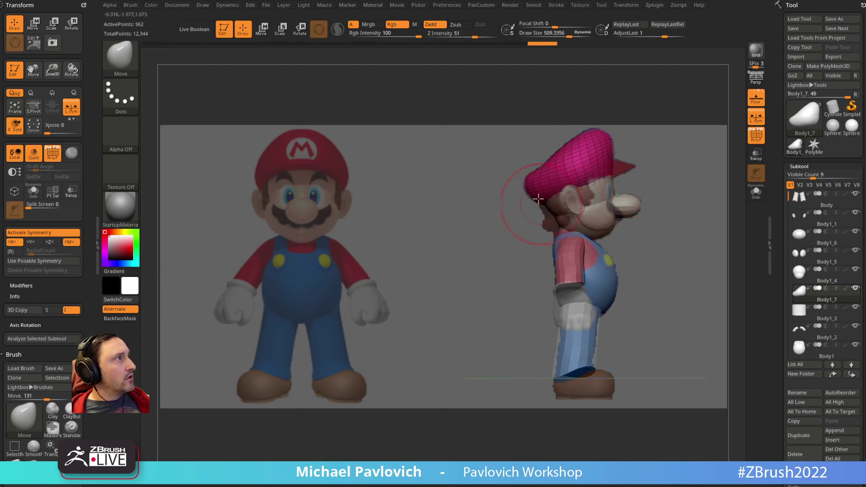
Slice off the cap's underside with a Knife cut along the hat's lower edge in the side reference view
{"action": "key", "text": "b"}
{"action": "key", "text": "s"}
{"action": "key", "text": "t"}
{"action": "key", "text": "shift+z"}
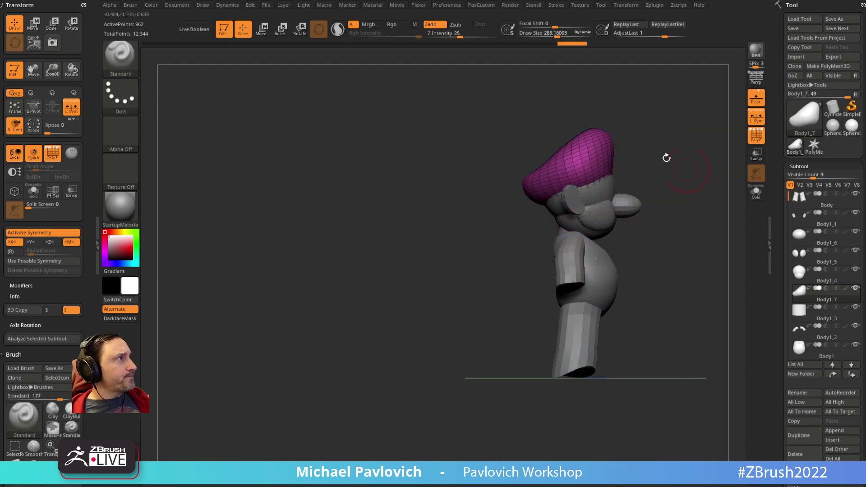
{"action": "mouse_move", "coordinate": [628, 182]}
{"action": "left_mouse_down"}
{"action": "mouse_move", "coordinate": [656, 170]}
{"action": "mouse_move", "coordinate": [630, 175]}
{"action": "mouse_move", "coordinate": [635, 156]}
{"action": "mouse_move", "coordinate": [687, 156]}
{"action": "left_mouse_up"}
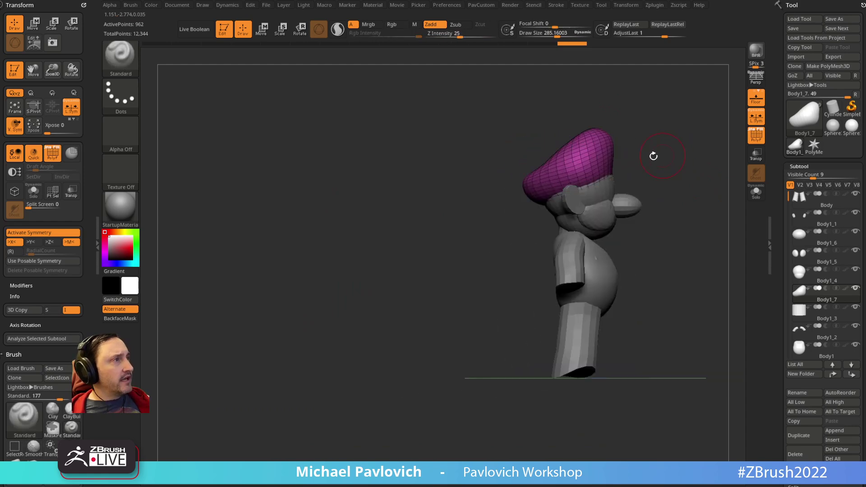
{"action": "key", "text": "ctrl+shift+b"}
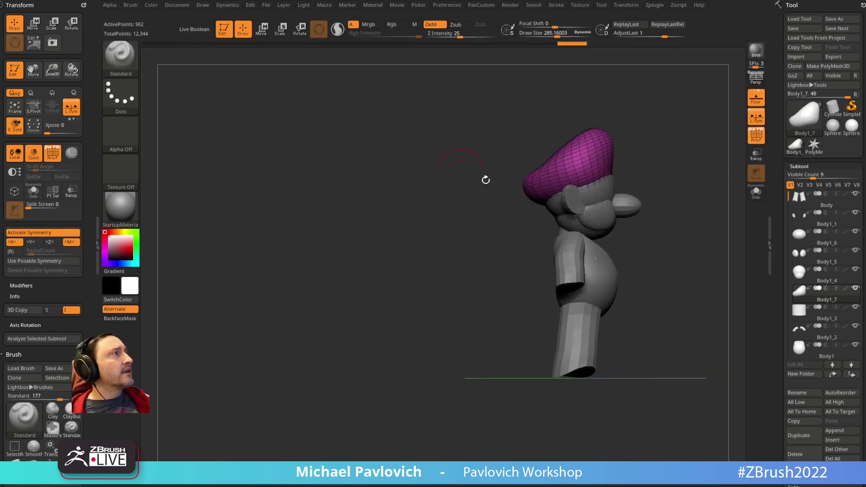
{"action": "key", "text": "shift+z"}
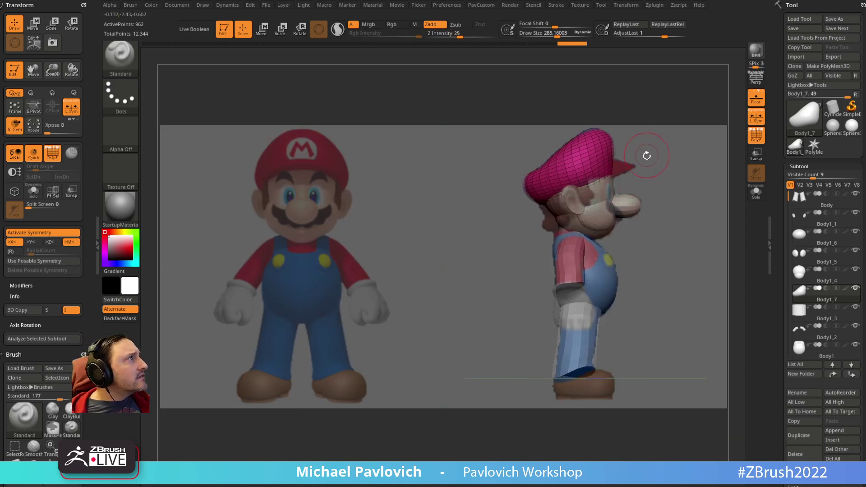
{"action": "left_click_drag", "start_coordinate": [634, 145], "coordinate": [525, 208], "text": "ctrl+shift"}
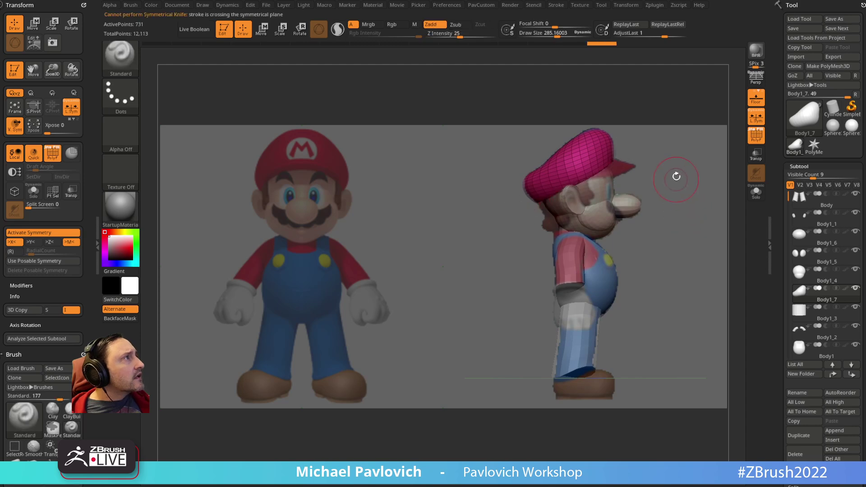
ZRemesh the isolated cap with Same and KeepGroups on, AdaptiveSize 0 and SmoothGroups 0
{"action": "left_click", "coordinate": [759, 197]}
{"action": "left_click_drag", "start_coordinate": [692, 196], "coordinate": [556, 205]}
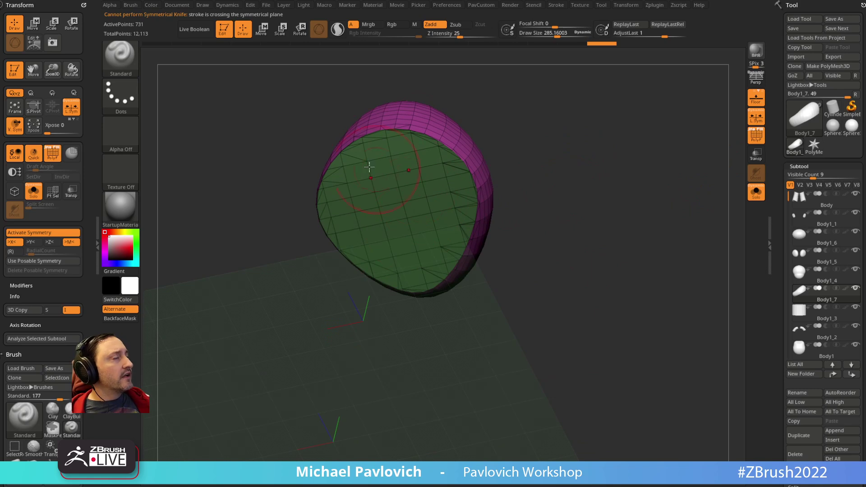
{"action": "left_click_drag", "start_coordinate": [541, 146], "coordinate": [574, 237]}
{"action": "key", "text": "2"}
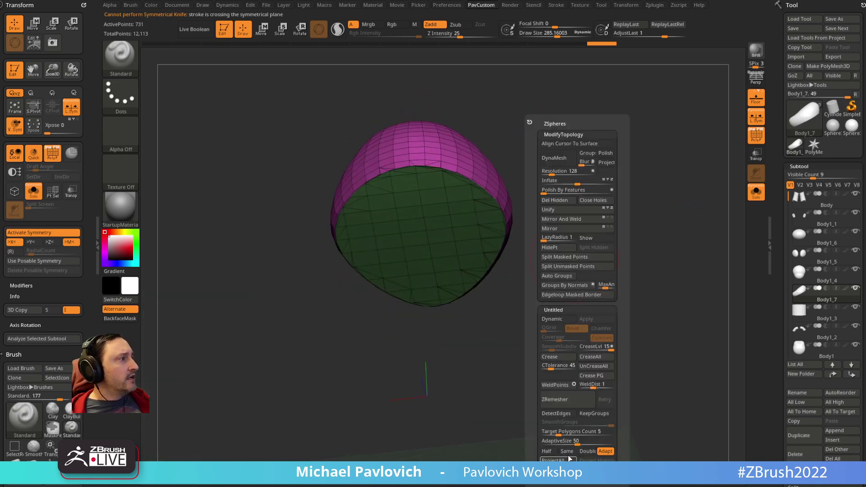
{"action": "left_click_drag", "start_coordinate": [567, 441], "coordinate": [543, 441]}
{"action": "left_click", "coordinate": [594, 412]}
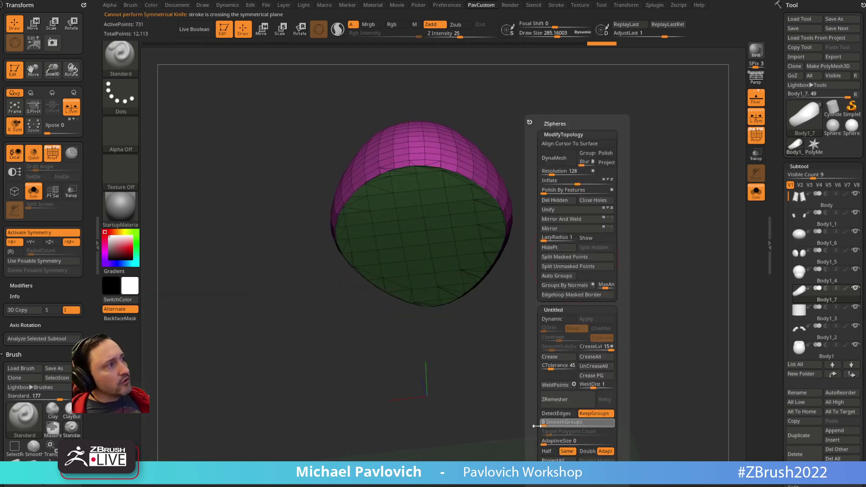
{"action": "left_click", "coordinate": [563, 400]}
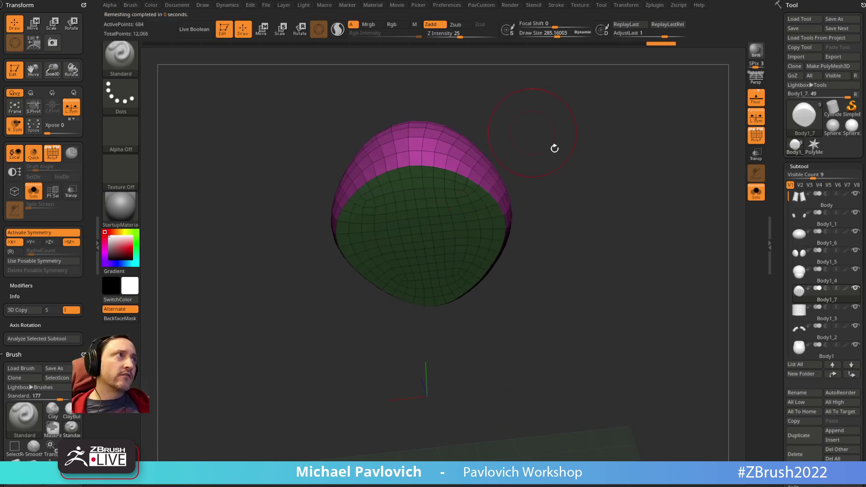
Show the full head with the remeshed cap and duplicate the cap subtool
{"action": "left_click_drag", "start_coordinate": [553, 147], "coordinate": [638, 196], "text": "shift"}
{"action": "key", "text": "shift+z"}
{"action": "key", "text": "f"}
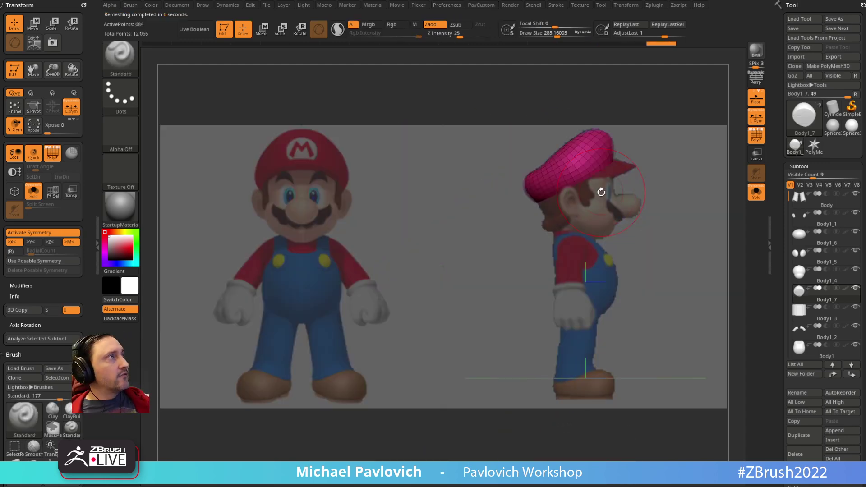
{"action": "key", "text": "shift+z"}
{"action": "left_click_drag", "start_coordinate": [695, 223], "coordinate": [721, 203], "text": "shift"}
{"action": "left_click", "coordinate": [755, 194]}
{"action": "left_click_drag", "start_coordinate": [606, 115], "coordinate": [655, 242], "text": "alt"}
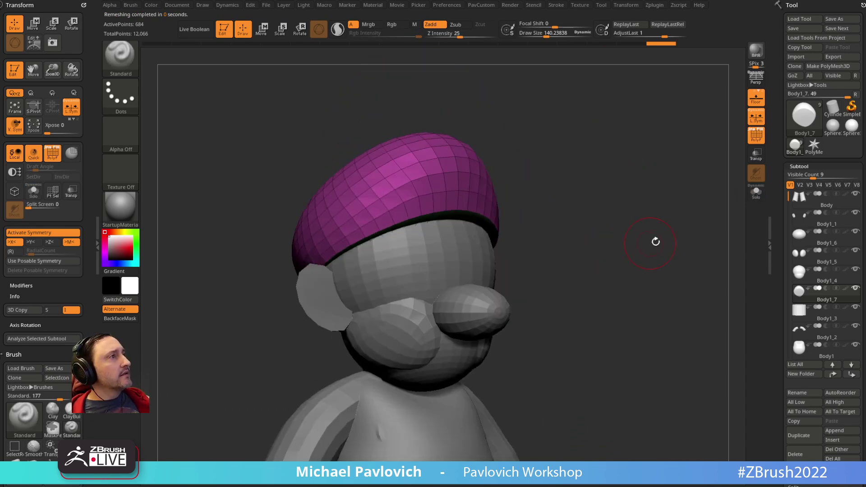
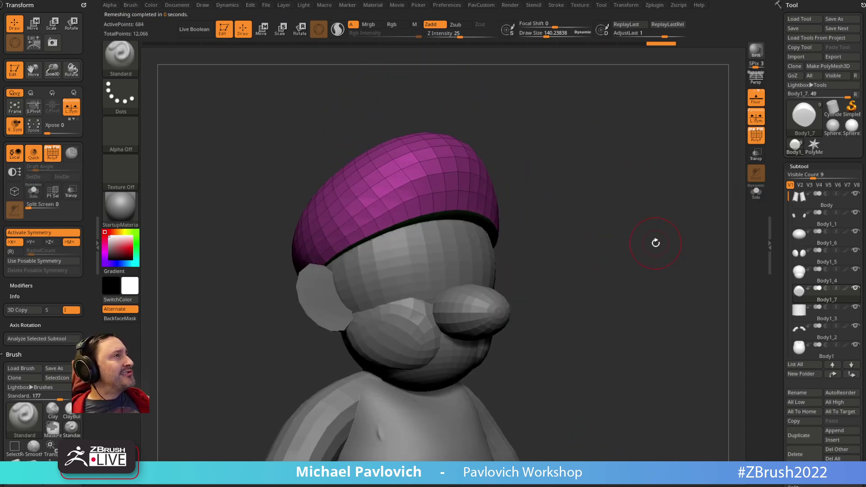
{"action": "left_click", "coordinate": [797, 440]}
{"action": "left_click_drag", "start_coordinate": [589, 149], "coordinate": [557, 238]}
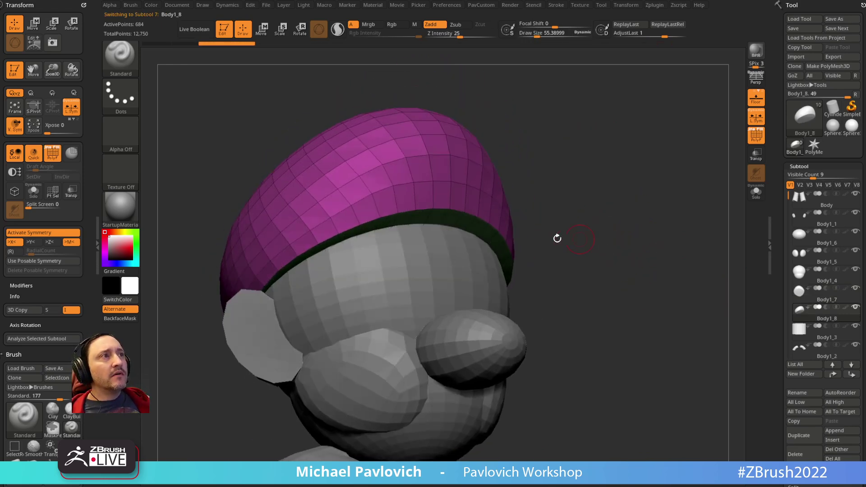
Bevel the edge loop around the duplicated cap's lower rim with the ZModeler brush, working in solo view
{"action": "key", "text": "b"}
{"action": "key", "text": "z"}
{"action": "key", "text": "m"}
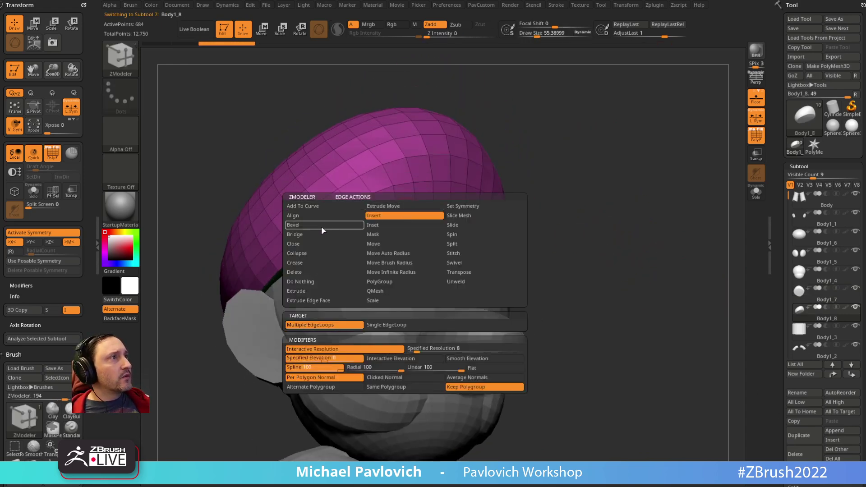
{"action": "left_click", "coordinate": [320, 225]}
{"action": "left_click_drag", "start_coordinate": [426, 210], "coordinate": [440, 210]}
{"action": "key", "text": "ctrl+z"}
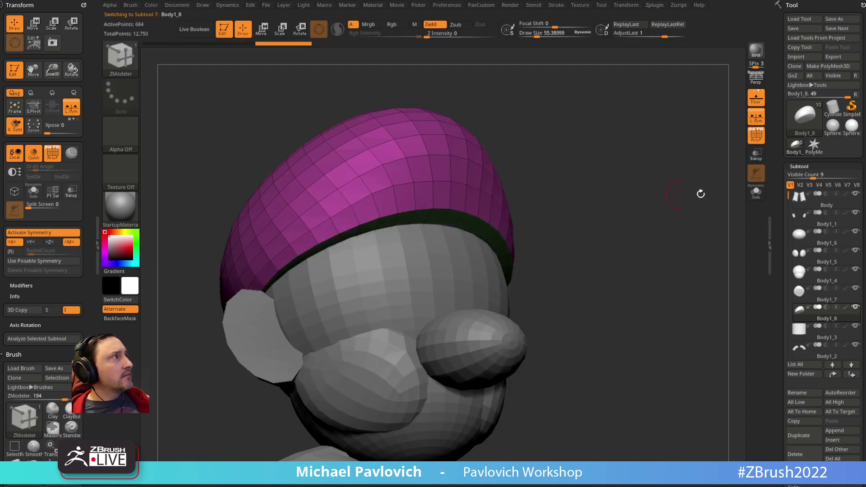
{"action": "key", "text": "ctrl+shift+s"}
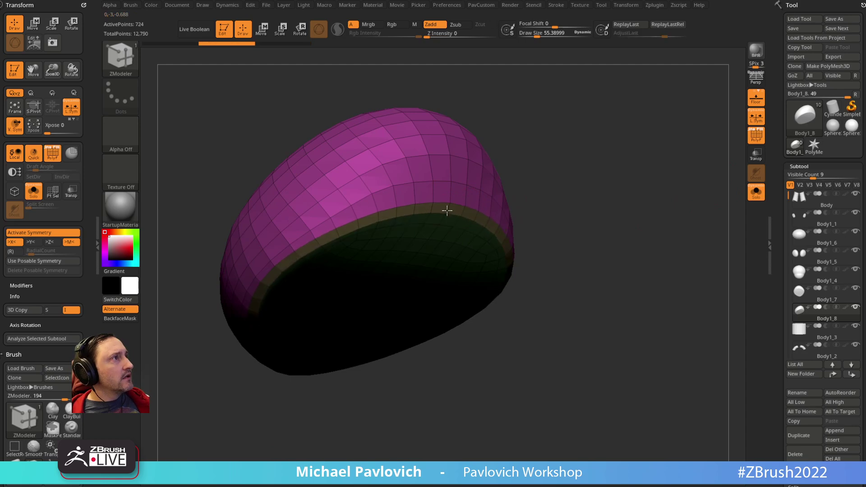
{"action": "left_click", "coordinate": [457, 208]}
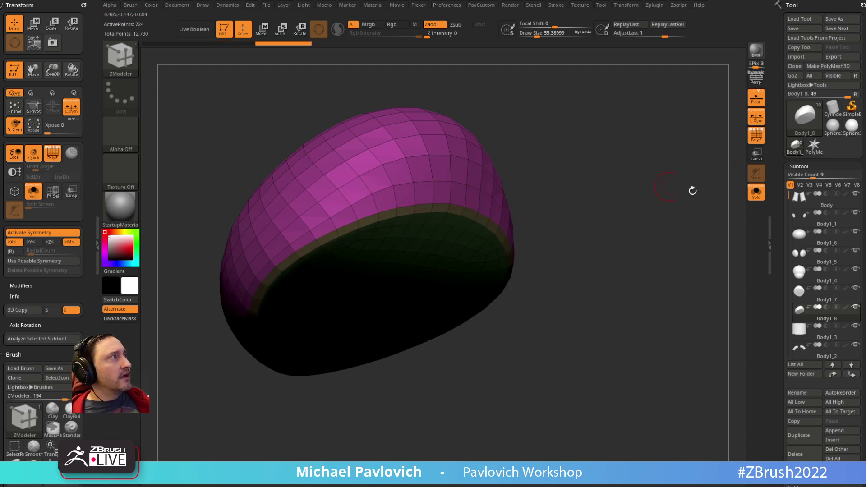
{"action": "left_click", "coordinate": [755, 196]}
Raise the opacity of the Mario reference image over the isolated cap copy, and hide the reference
{"action": "key", "text": "shift+z"}
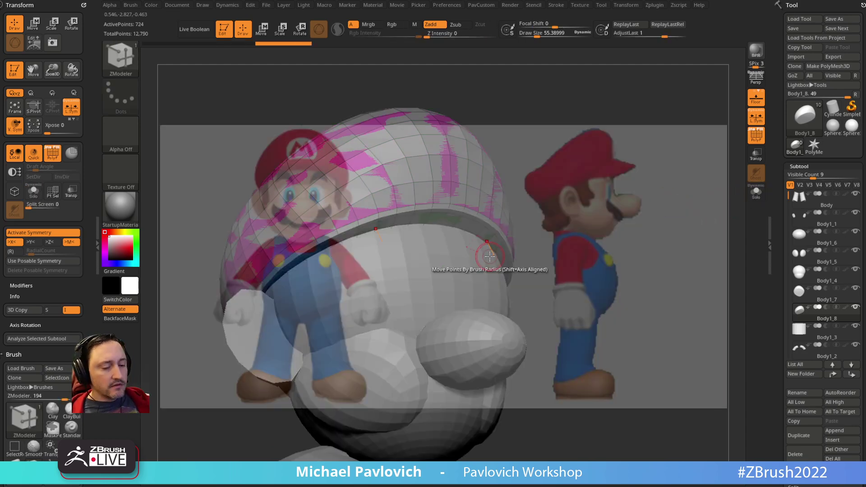
{"action": "key", "text": "f"}
{"action": "left_click", "coordinate": [753, 191]}
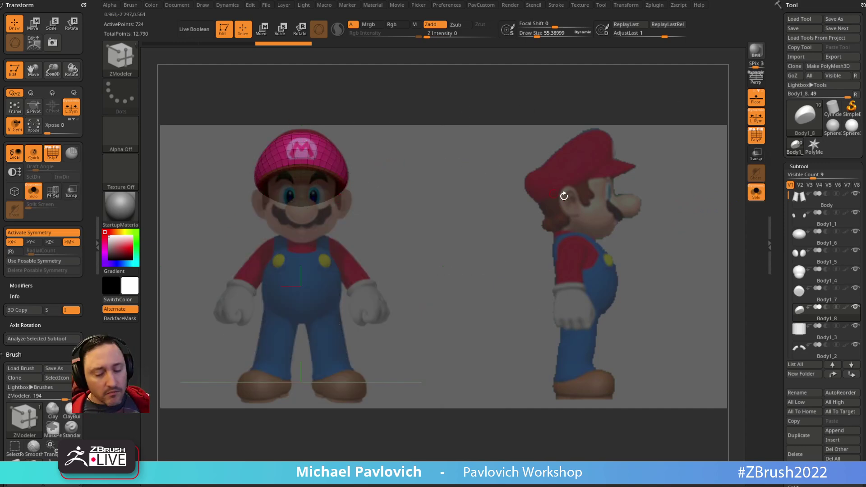
{"action": "key", "text": "z"}
{"action": "mouse_move", "coordinate": [497, 218]}
{"action": "left_mouse_down"}
{"action": "mouse_move", "coordinate": [495, 267]}
{"action": "mouse_move", "coordinate": [498, 231]}
{"action": "left_mouse_up"}
{"action": "key", "text": "z"}
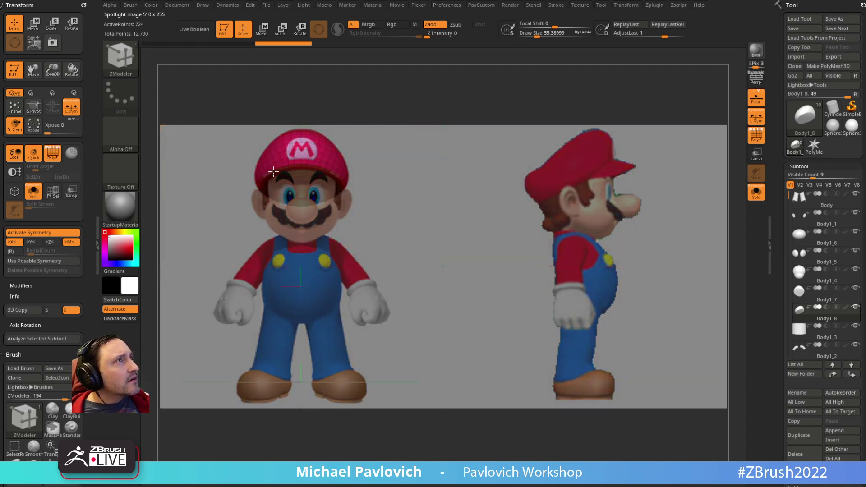
{"action": "key", "text": "shift+z"}
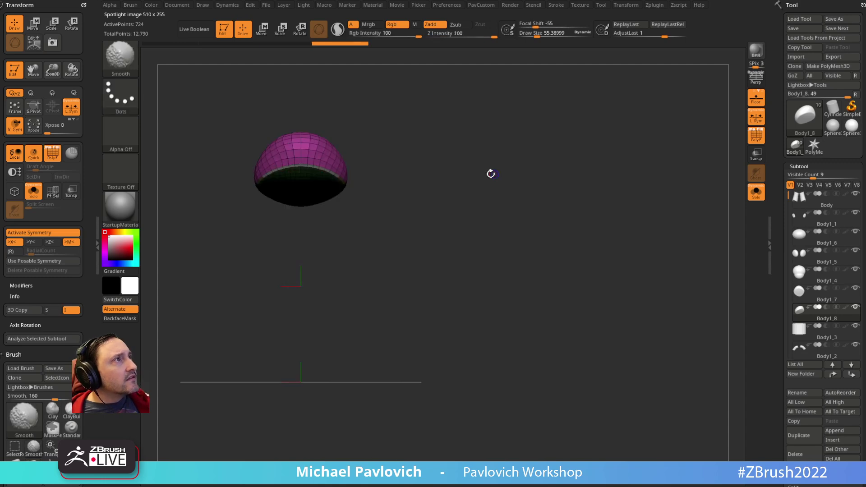
Isolate the front section of the beveled rim strip on the duplicated cap and delete all hidden geometry
{"action": "mouse_move", "coordinate": [490, 174]}
{"action": "left_mouse_down"}
{"action": "mouse_move", "coordinate": [496, 151]}
{"action": "mouse_move", "coordinate": [543, 212]}
{"action": "mouse_move", "coordinate": [380, 227]}
{"action": "left_mouse_up"}
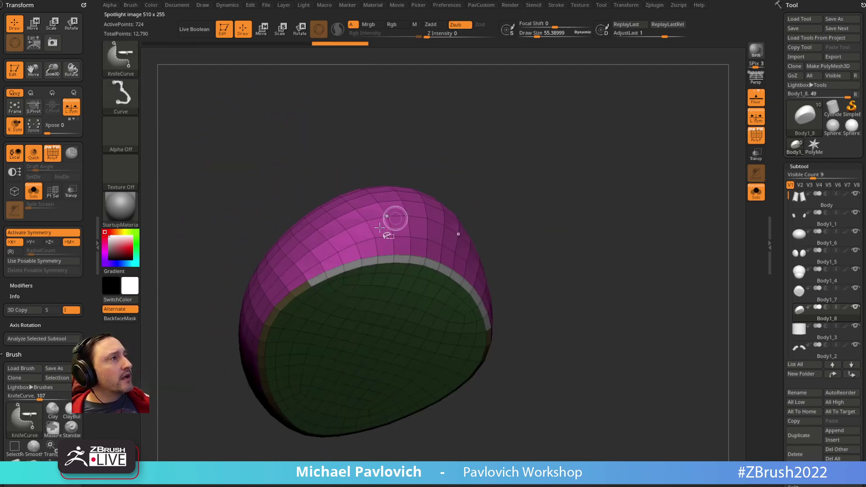
{"action": "left_click", "coordinate": [359, 258], "text": "ctrl+shift"}
{"action": "left_click", "coordinate": [327, 263], "text": "ctrl+shift"}
{"action": "key", "text": "2"}
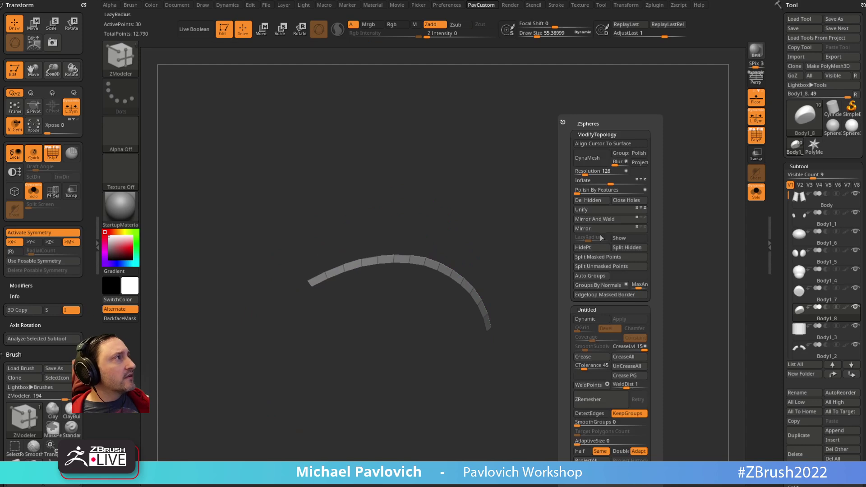
{"action": "left_click", "coordinate": [591, 201]}
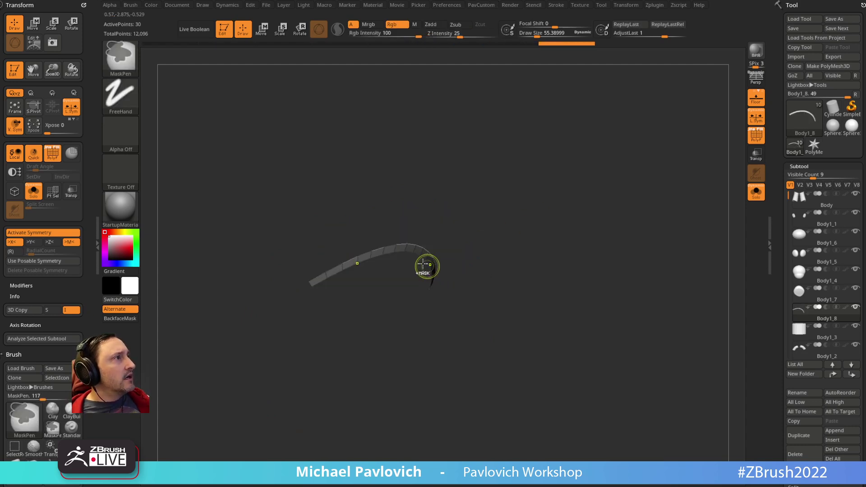
Extrude the remaining strip into a visor slab using ZModeler QMesh with the Polygroup All target
{"action": "key", "text": "space"}
{"action": "left_click", "coordinate": [366, 207]}
{"action": "left_click", "coordinate": [464, 267]}
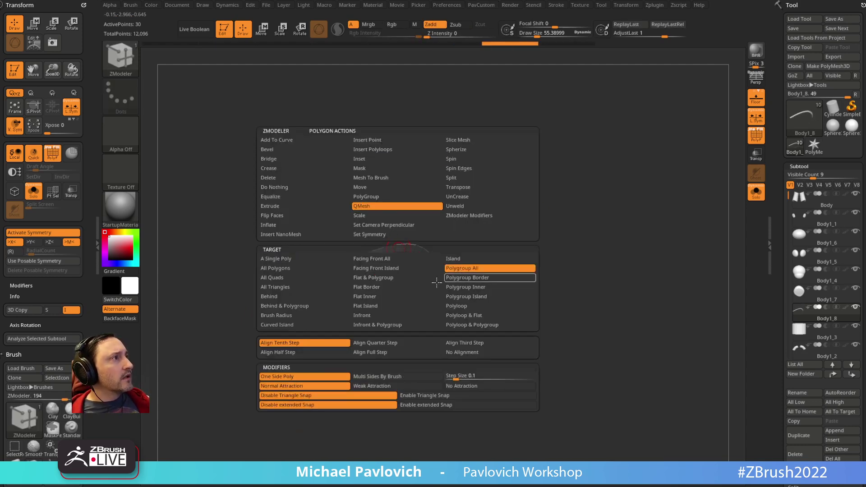
{"action": "left_click_drag", "start_coordinate": [388, 253], "coordinate": [448, 299]}
Switch the masking brush to MaskLasso and mask the extruded visor slab
{"action": "mouse_move", "coordinate": [504, 260]}
{"action": "left_mouse_down"}
{"action": "mouse_move", "coordinate": [575, 245]}
{"action": "mouse_move", "coordinate": [561, 257]}
{"action": "mouse_move", "coordinate": [603, 251]}
{"action": "mouse_move", "coordinate": [610, 244]}
{"action": "mouse_move", "coordinate": [595, 244]}
{"action": "mouse_move", "coordinate": [591, 226]}
{"action": "left_mouse_up"}
{"action": "left_click", "coordinate": [136, 60], "text": "ctrl"}
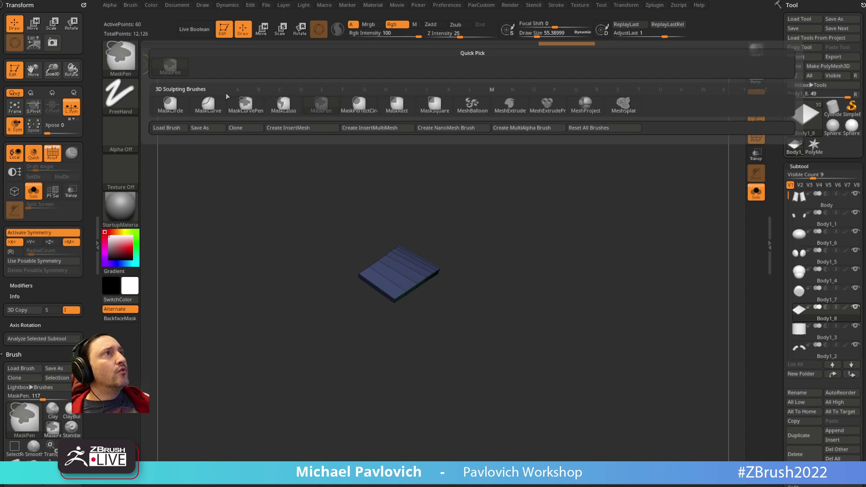
{"action": "left_click", "coordinate": [272, 107]}
{"action": "mouse_move", "coordinate": [457, 347]}
{"action": "left_mouse_down", "text": "ctrl"}
{"action": "mouse_move", "coordinate": [455, 242]}
{"action": "mouse_move", "coordinate": [453, 360]}
{"action": "left_mouse_up", "text": "ctrl"}
Show the full model over the reference and move the visor about 0.11 to match the brim in side view
{"action": "key", "text": "w"}
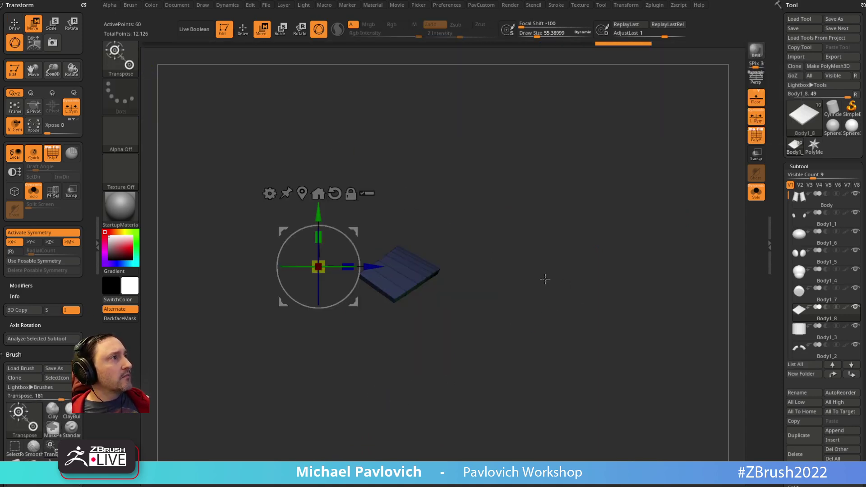
{"action": "left_click", "coordinate": [756, 190]}
{"action": "key", "text": "shift+z"}
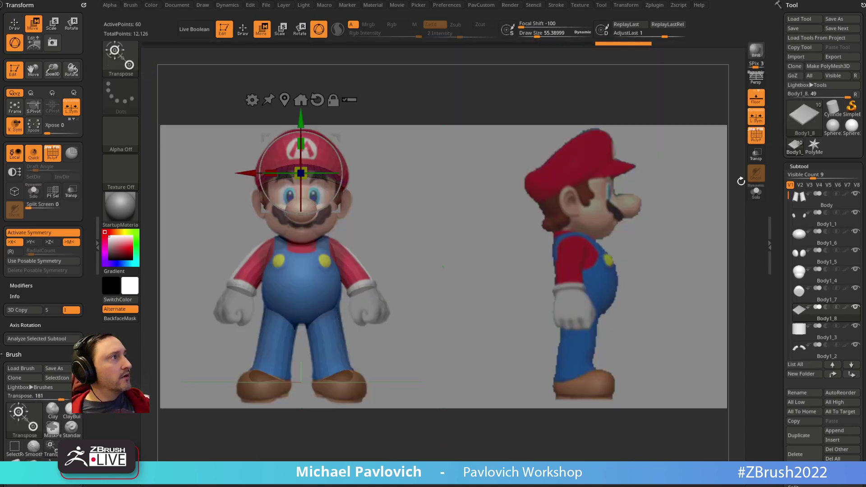
{"action": "key", "text": "Right"}
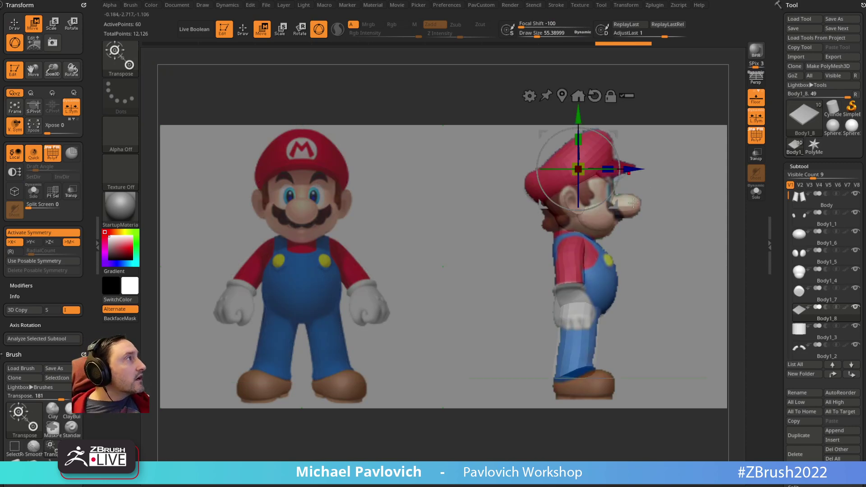
{"action": "mouse_move", "coordinate": [617, 138]}
{"action": "left_mouse_down"}
{"action": "mouse_move", "coordinate": [623, 125]}
{"action": "mouse_move", "coordinate": [618, 132]}
{"action": "left_mouse_up"}
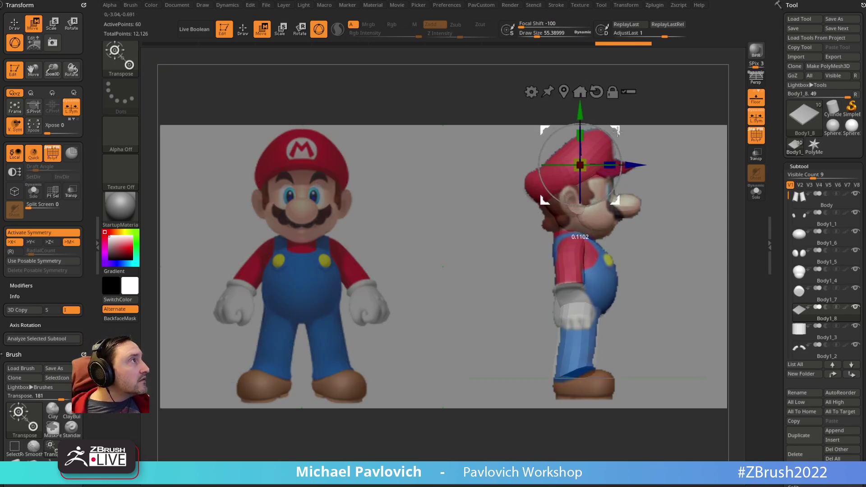
Shape the visor to the reference brim in the side view with the Move brush at a draw size of about 369
{"action": "key", "text": "q"}
{"action": "key", "text": "s"}
{"action": "key", "text": "b"}
{"action": "key", "text": "m"}
{"action": "key", "text": "v"}
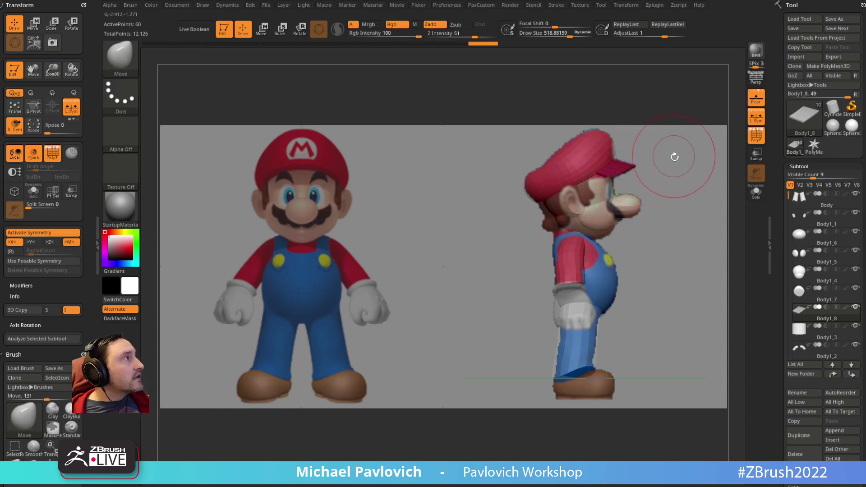
{"action": "key", "text": "s"}
{"action": "left_click_drag", "start_coordinate": [611, 168], "coordinate": [600, 169]}
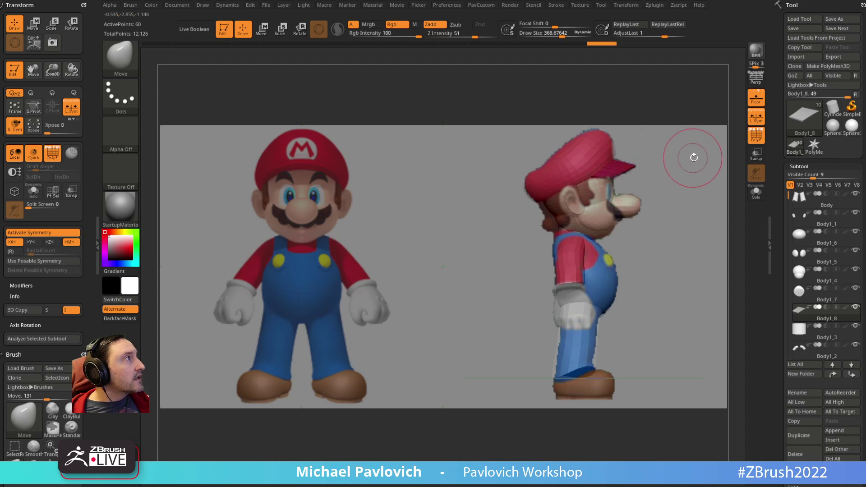
Adjust the visor's side with a larger Move brush to follow the hat brim in the front reference view
{"action": "key", "text": "1"}
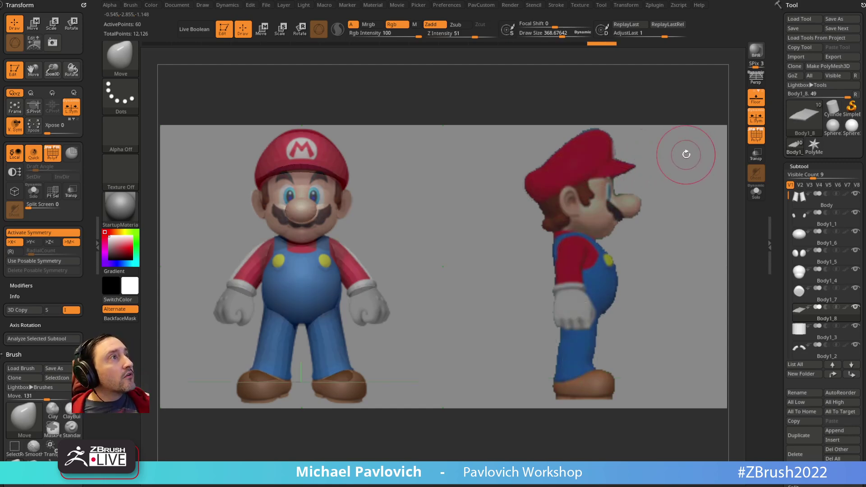
{"action": "key", "text": "s"}
{"action": "mouse_move", "coordinate": [257, 193]}
{"action": "left_mouse_down"}
{"action": "mouse_move", "coordinate": [270, 193]}
{"action": "mouse_move", "coordinate": [267, 183]}
{"action": "left_mouse_up"}
{"action": "key", "text": "bracketleft"}
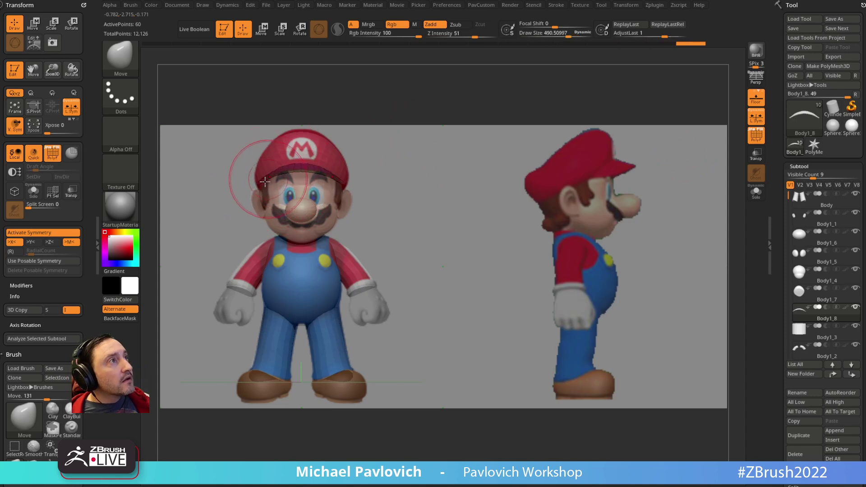
Increase the visibility of the reference image again and hide it to expose the blocked-out model
{"action": "key", "text": "z"}
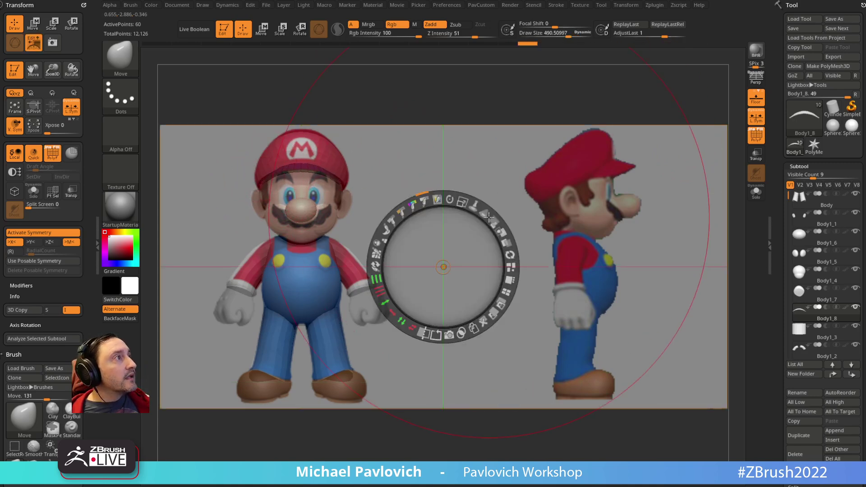
{"action": "left_click_drag", "start_coordinate": [495, 221], "coordinate": [498, 238]}
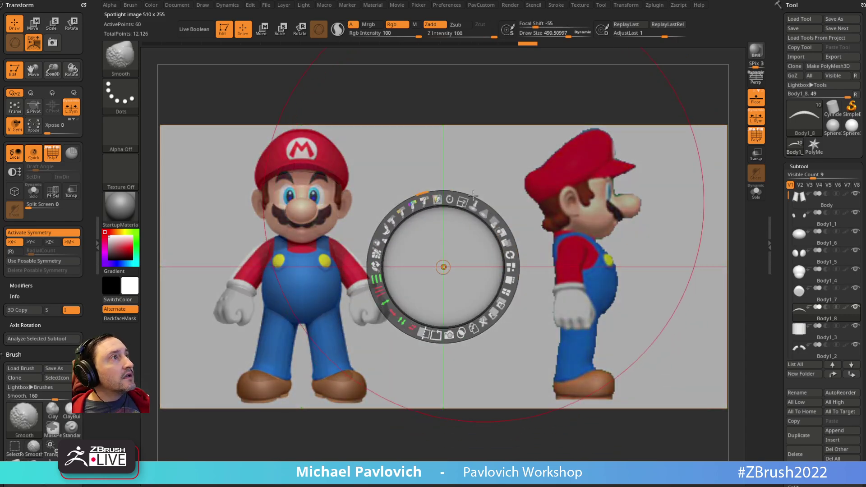
{"action": "key", "text": "shift+z"}
{"action": "left_click", "coordinate": [290, 150], "text": "alt"}
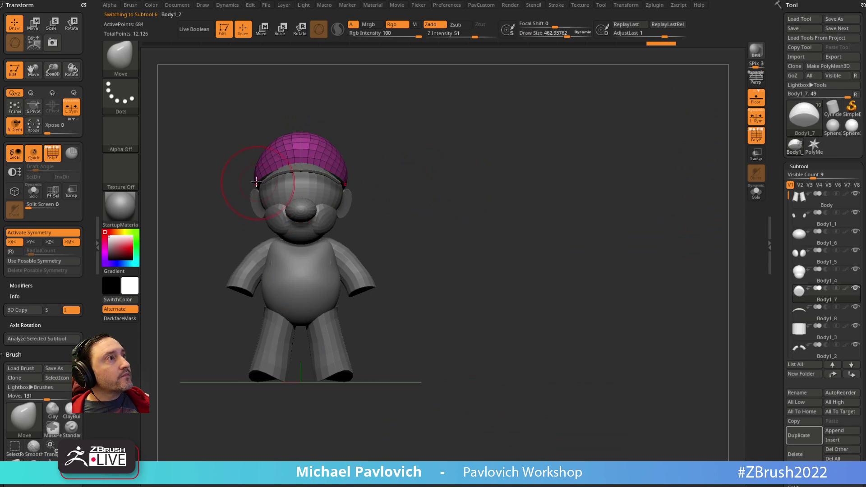
{"action": "key", "text": "b"}
{"action": "key", "text": "s"}
{"action": "key", "text": "t"}
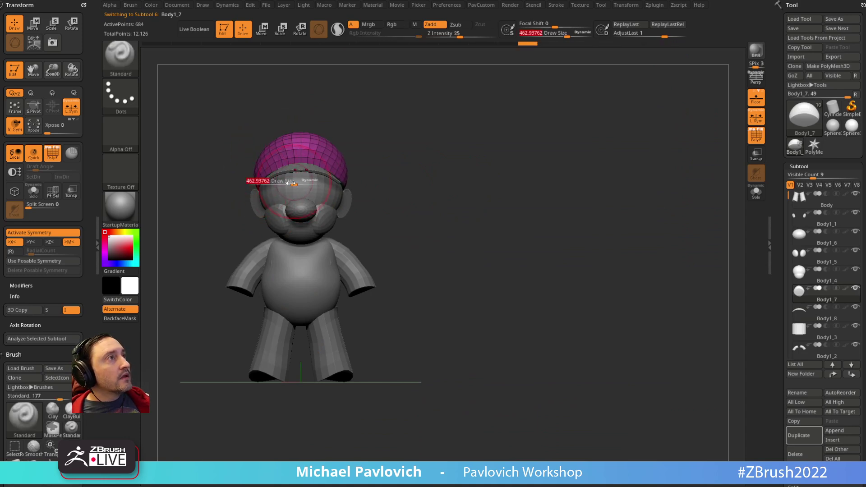
{"action": "left_click", "coordinate": [295, 180], "text": "alt"}
Activate the Move brush for the visor and isolate it in solo view to work on its curved shape
{"action": "mouse_move", "coordinate": [404, 147]}
{"action": "left_mouse_down"}
{"action": "mouse_move", "coordinate": [354, 169]}
{"action": "mouse_move", "coordinate": [334, 165]}
{"action": "mouse_move", "coordinate": [441, 160]}
{"action": "mouse_move", "coordinate": [646, 206]}
{"action": "left_mouse_up"}
{"action": "key", "text": "s"}
{"action": "key", "text": "b"}
{"action": "key", "text": "m"}
{"action": "key", "text": "v"}
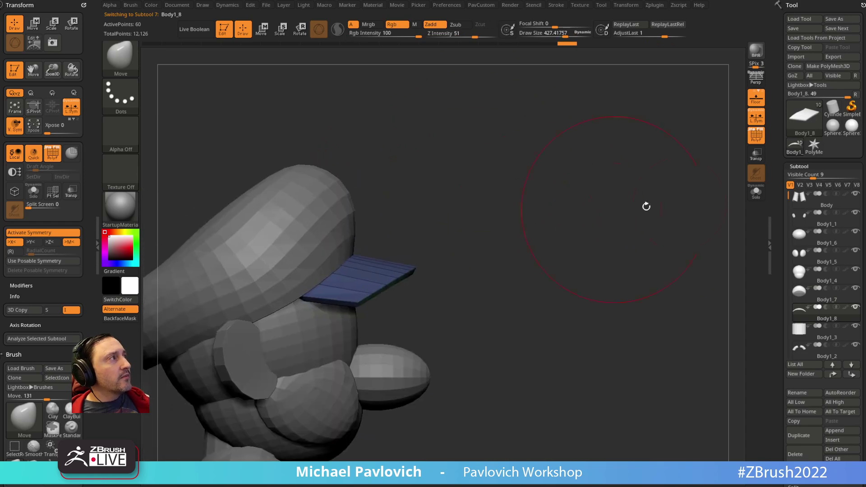
{"action": "left_click", "coordinate": [752, 199]}
{"action": "key", "text": "shift+z"}
{"action": "key", "text": "shift+z"}
{"action": "left_click_drag", "start_coordinate": [686, 164], "coordinate": [354, 270]}
{"action": "left_click", "coordinate": [754, 194]}
{"action": "left_click", "coordinate": [755, 192]}
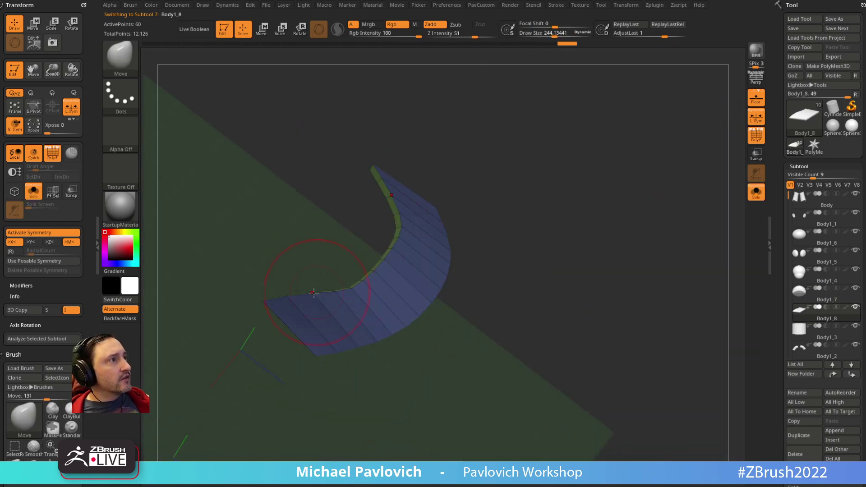
{"action": "mouse_move", "coordinate": [518, 236]}
{"action": "left_mouse_down"}
{"action": "mouse_move", "coordinate": [533, 230]}
{"action": "mouse_move", "coordinate": [547, 190]}
{"action": "mouse_move", "coordinate": [567, 219]}
{"action": "left_mouse_up"}
Apply the SkinShade4 material and switch to the ZModeler brush
{"action": "left_click", "coordinate": [120, 206]}
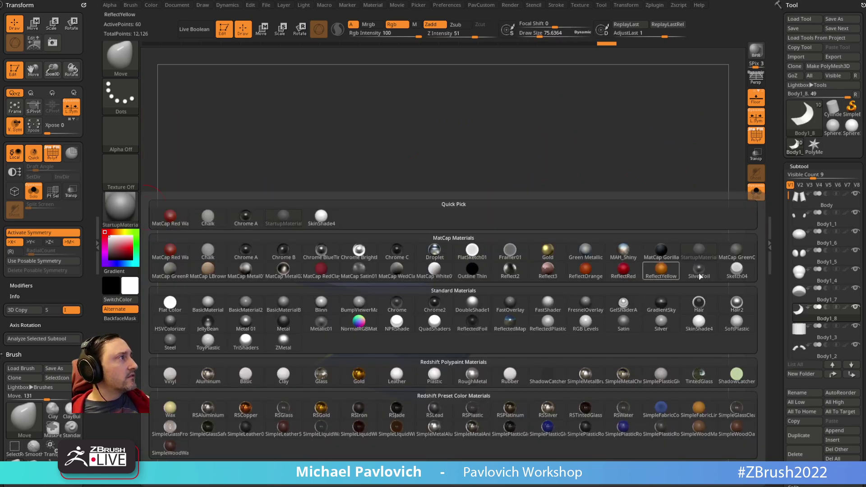
{"action": "left_click", "coordinate": [698, 322]}
{"action": "key", "text": "b"}
{"action": "key", "text": "z"}
{"action": "key", "text": "m"}
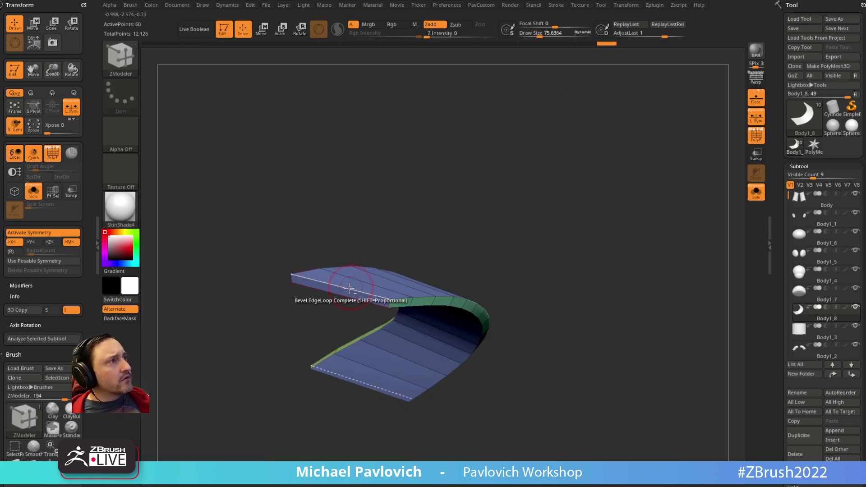
Assign the visor's two narrow end faces their own polygroup with ZModeler
{"action": "left_click", "coordinate": [346, 292]}
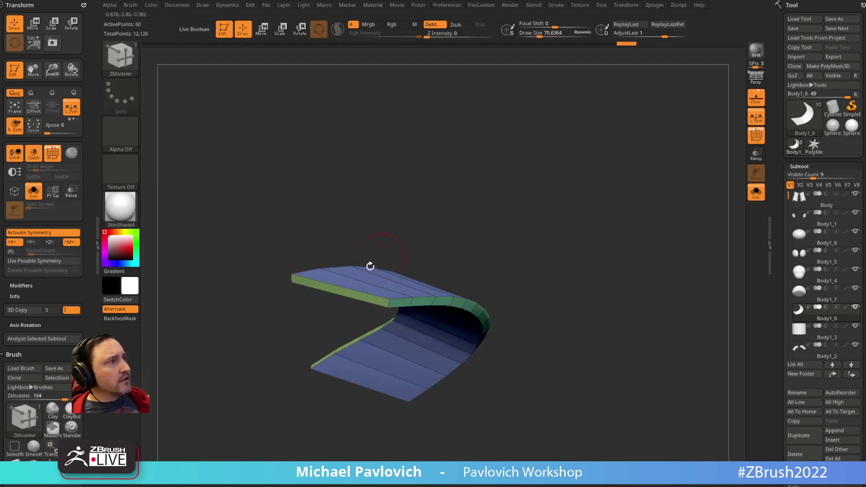
{"action": "left_click", "coordinate": [343, 291]}
{"action": "key", "text": "ctrl+z"}
{"action": "key", "text": "ctrl+z"}
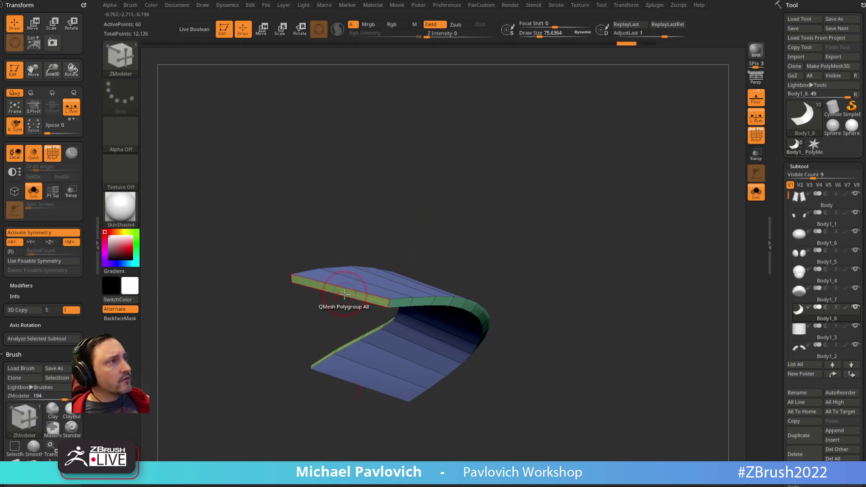
{"action": "left_click", "coordinate": [345, 292], "text": "alt"}
{"action": "left_click_drag", "start_coordinate": [470, 200], "coordinate": [420, 234]}
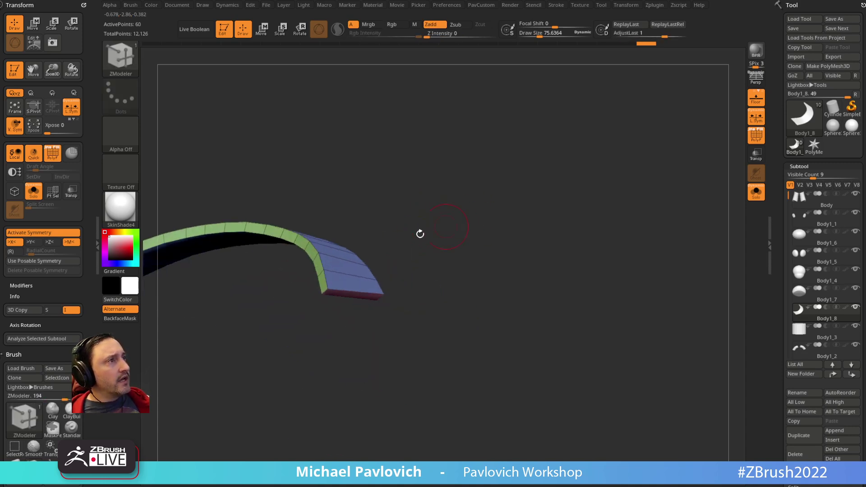
{"action": "left_click_drag", "start_coordinate": [346, 264], "coordinate": [569, 235]}
Smooth the visor's shape with Polish By Features
{"action": "key", "text": "2"}
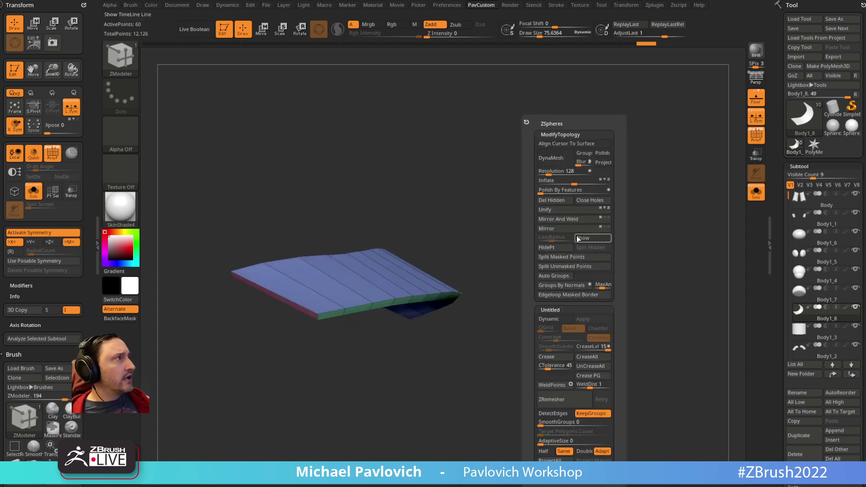
{"action": "left_click", "coordinate": [541, 190]}
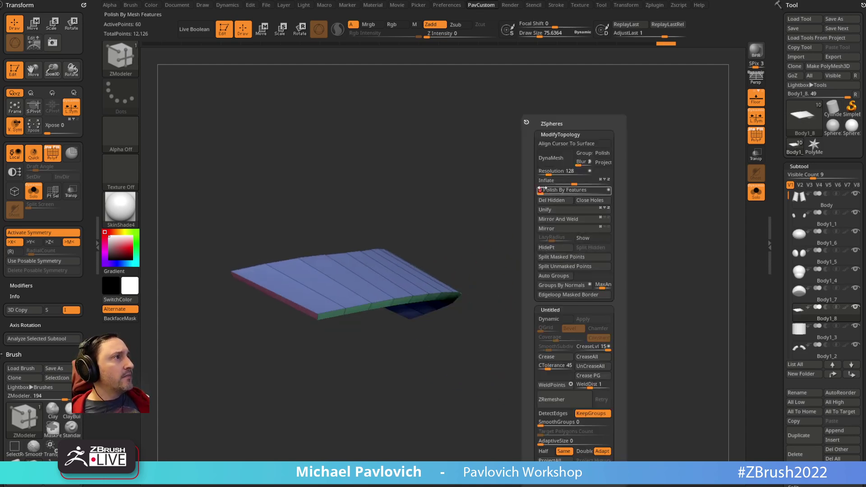
{"action": "left_click_drag", "start_coordinate": [542, 189], "coordinate": [609, 190]}
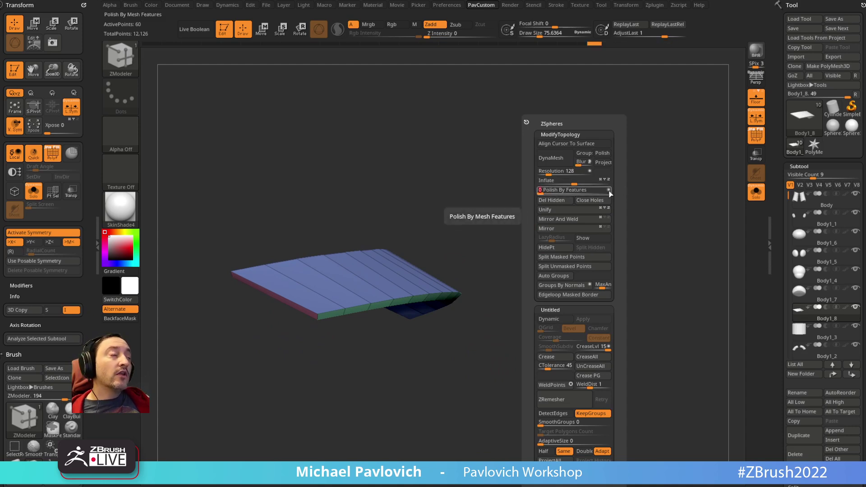
{"action": "left_click_drag", "start_coordinate": [547, 191], "coordinate": [591, 170]}
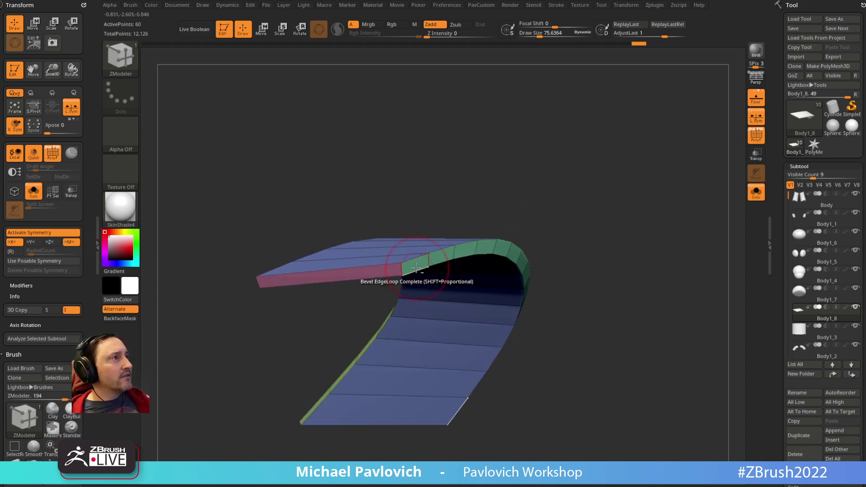
Add the visor's end faces to the outer edge's polygroup and crease the polygroup borders with Crease PG
{"action": "left_click", "coordinate": [390, 271]}
{"action": "left_click_drag", "start_coordinate": [429, 211], "coordinate": [638, 221]}
{"action": "key", "text": "1"}
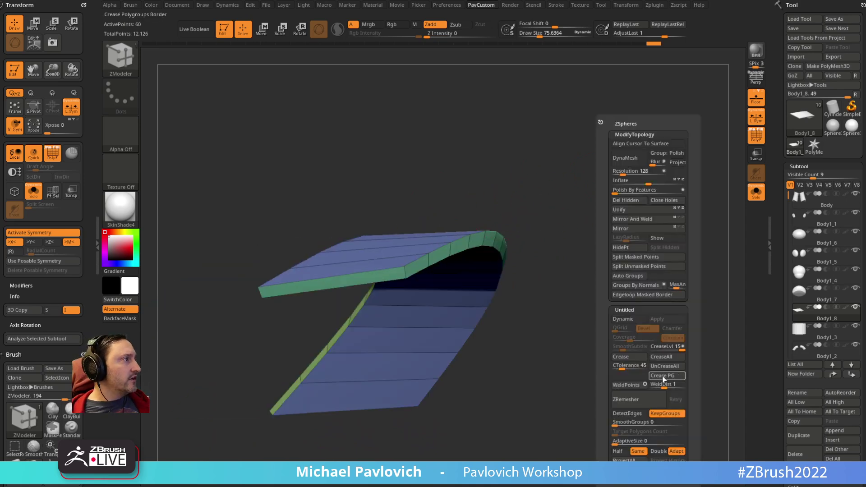
{"action": "left_click", "coordinate": [663, 379]}
{"action": "left_click", "coordinate": [505, 154]}
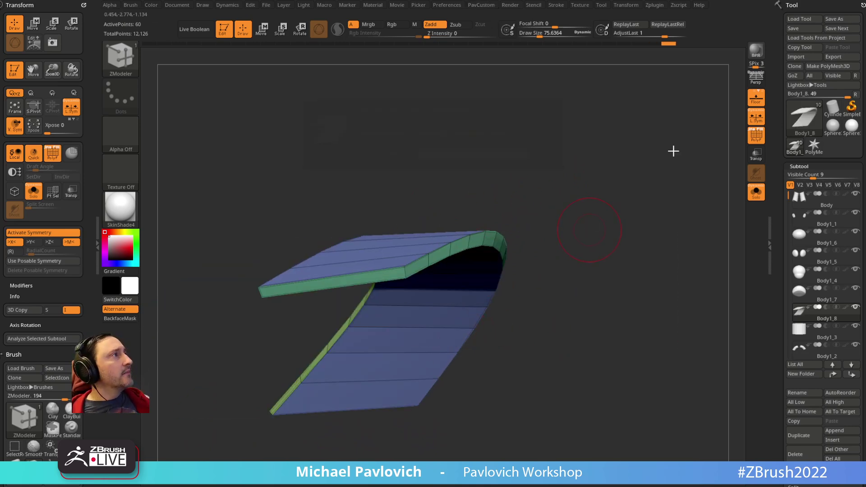
Turn on dynamic subdivision for the cap's visor and show the Dynamic Subdiv settings
{"action": "key", "text": "d"}
{"action": "left_click_drag", "start_coordinate": [775, 264], "coordinate": [772, 158]}
{"action": "left_click", "coordinate": [802, 203], "text": "shift"}
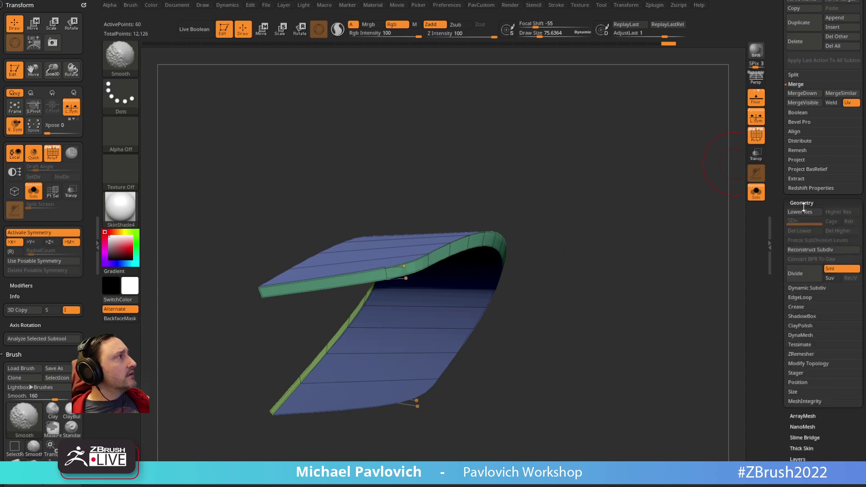
{"action": "left_click", "coordinate": [797, 287]}
{"action": "left_click", "coordinate": [797, 297]}
{"action": "mouse_move", "coordinate": [680, 275]}
{"action": "left_mouse_down"}
{"action": "mouse_move", "coordinate": [647, 237]}
{"action": "mouse_move", "coordinate": [659, 253]}
{"action": "left_mouse_up"}
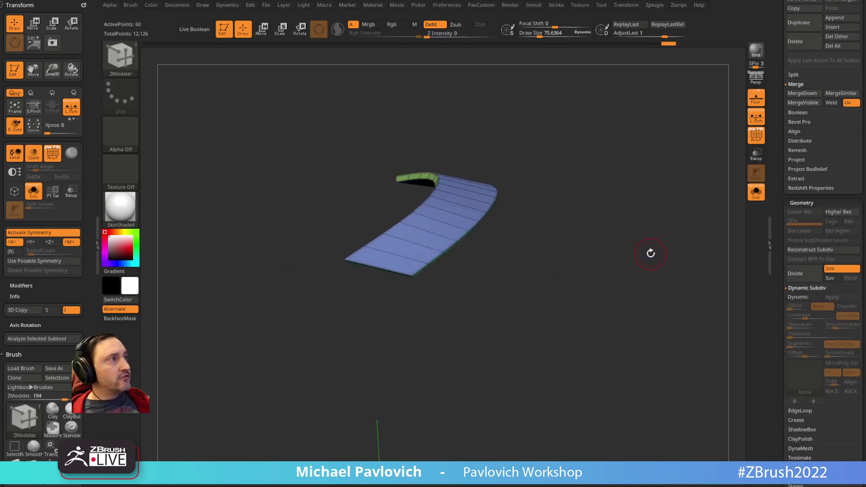
{"action": "mouse_move", "coordinate": [550, 238]}
{"action": "left_mouse_down"}
{"action": "mouse_move", "coordinate": [541, 272]}
{"action": "mouse_move", "coordinate": [438, 286]}
{"action": "mouse_move", "coordinate": [422, 262]}
{"action": "left_mouse_up"}
Switch to the Move brush with a draw size of about 150 and show the whole figure again from the front
{"action": "key", "text": "b"}
{"action": "key", "text": "m"}
{"action": "key", "text": "v"}
{"action": "key", "text": "s"}
{"action": "left_click_drag", "start_coordinate": [632, 230], "coordinate": [667, 222], "text": "alt"}
{"action": "left_click", "coordinate": [755, 192]}
{"action": "mouse_move", "coordinate": [667, 222]}
{"action": "left_mouse_down", "text": "shift"}
{"action": "mouse_move", "coordinate": [656, 221]}
{"action": "mouse_move", "coordinate": [662, 236]}
{"action": "left_mouse_up", "text": "shift"}
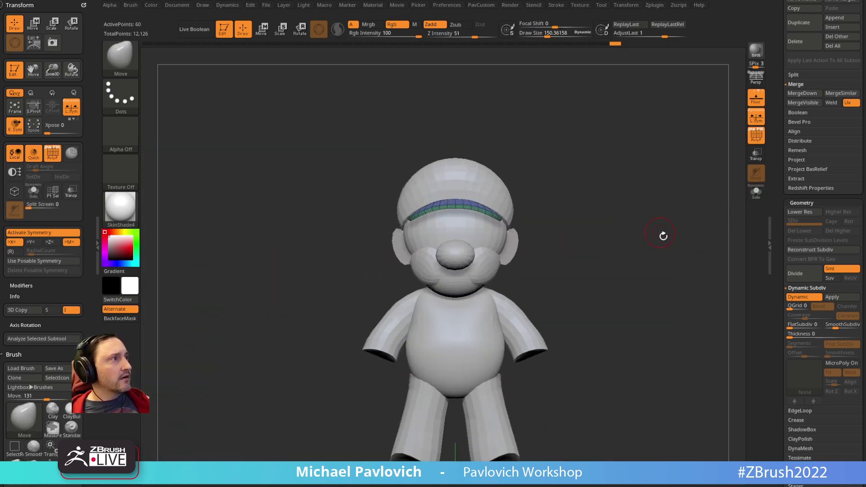
Insert the Hand mesh from the IMM BParts brush at the sleeve ends and split the hands into their own subtool
{"action": "key", "text": "b"}
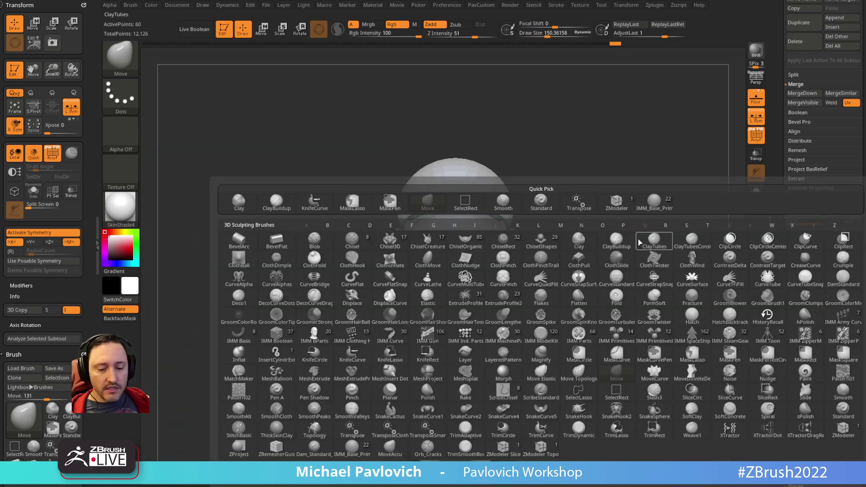
{"action": "key", "text": "i"}
{"action": "left_click", "coordinate": [324, 334]}
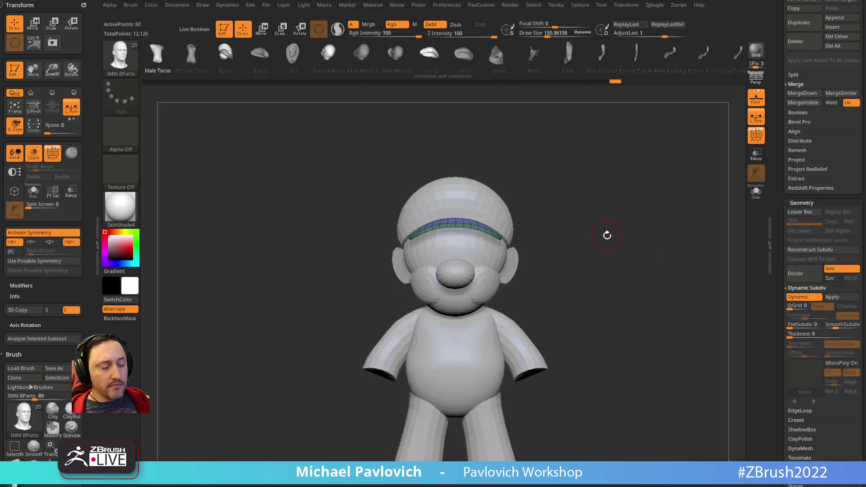
{"action": "key", "text": "m"}
{"action": "left_click", "coordinate": [587, 295]}
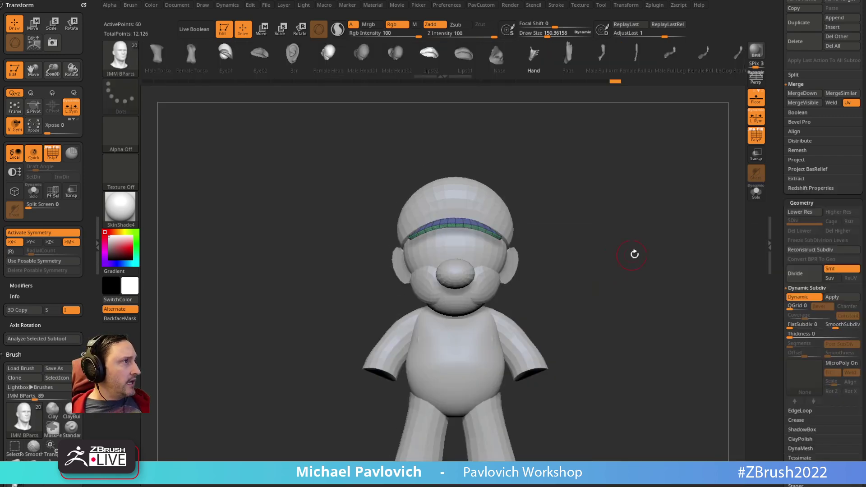
{"action": "left_click_drag", "start_coordinate": [634, 252], "coordinate": [567, 226]}
{"action": "left_click_drag", "start_coordinate": [506, 305], "coordinate": [535, 278]}
{"action": "key", "text": "2"}
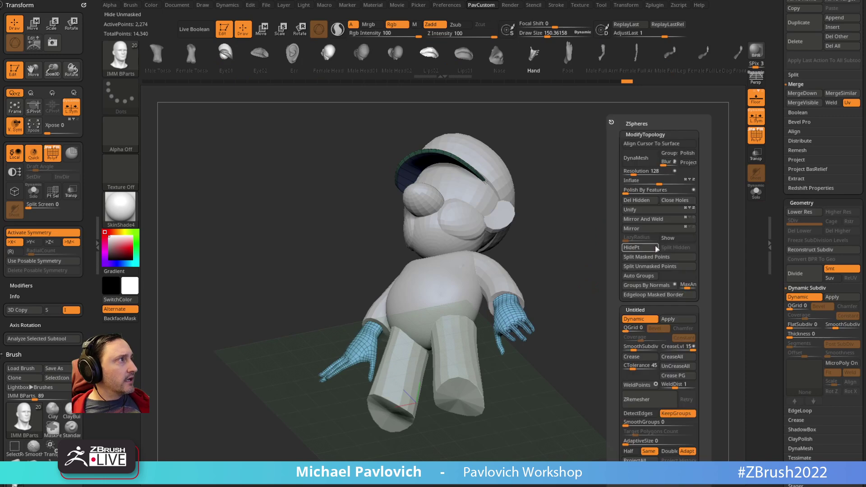
Center the gizmo on the hand and rotate the hands in line with the forearms, working from the front and back
{"action": "key", "text": "w"}
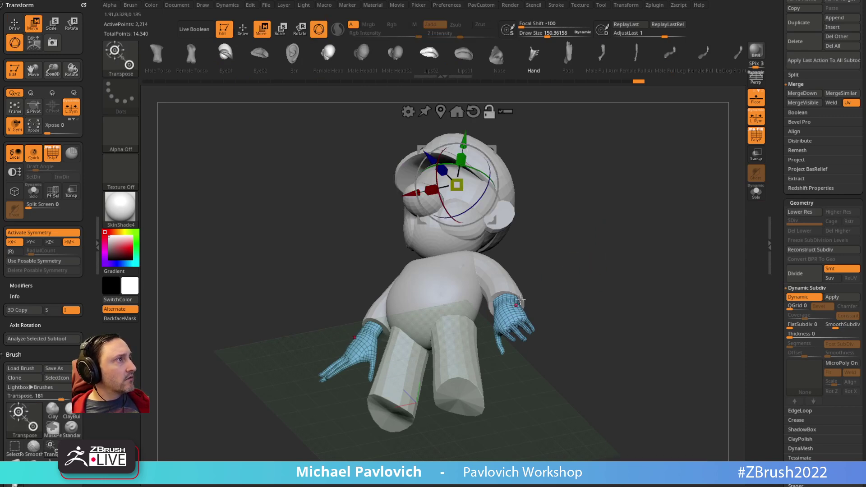
{"action": "left_click_drag", "start_coordinate": [580, 257], "coordinate": [528, 216], "text": "shift"}
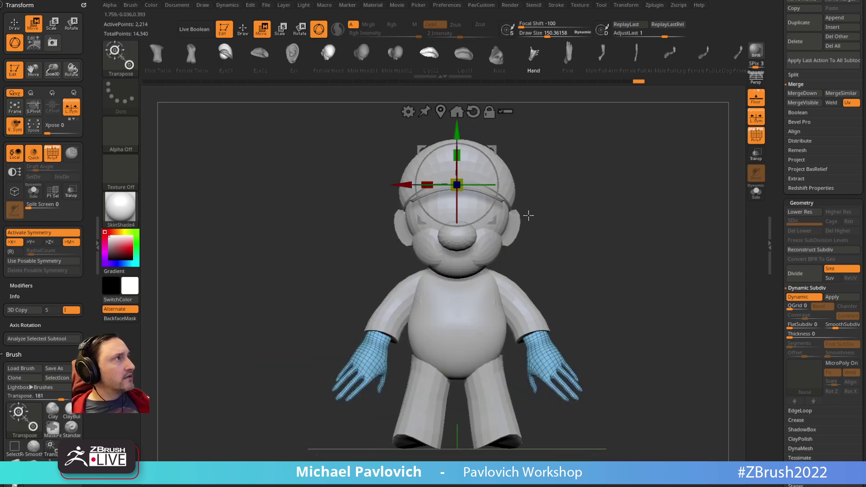
{"action": "left_click", "coordinate": [441, 111]}
{"action": "left_click_drag", "start_coordinate": [634, 298], "coordinate": [595, 271]}
{"action": "left_click_drag", "start_coordinate": [532, 318], "coordinate": [564, 299]}
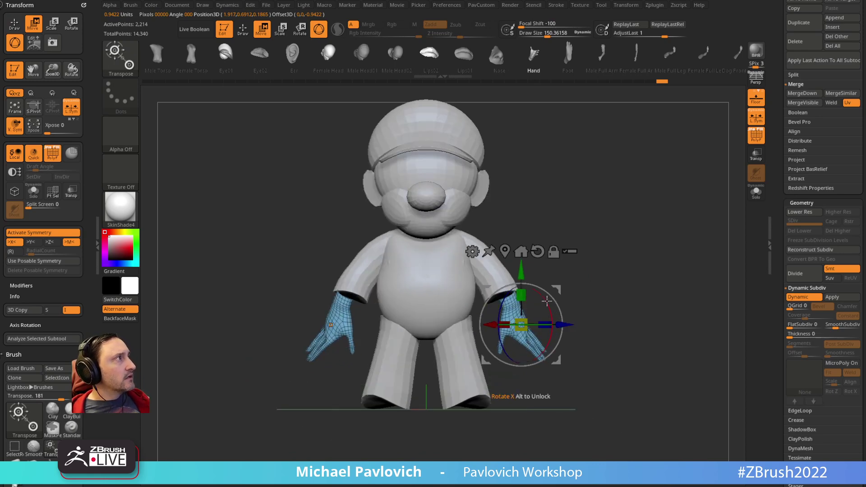
{"action": "left_click", "coordinate": [759, 120]}
{"action": "left_click_drag", "start_coordinate": [534, 311], "coordinate": [552, 288]}
{"action": "mouse_move", "coordinate": [605, 266]}
{"action": "left_mouse_down"}
{"action": "mouse_move", "coordinate": [539, 309]}
{"action": "mouse_move", "coordinate": [522, 308]}
{"action": "mouse_move", "coordinate": [562, 292]}
{"action": "left_mouse_up"}
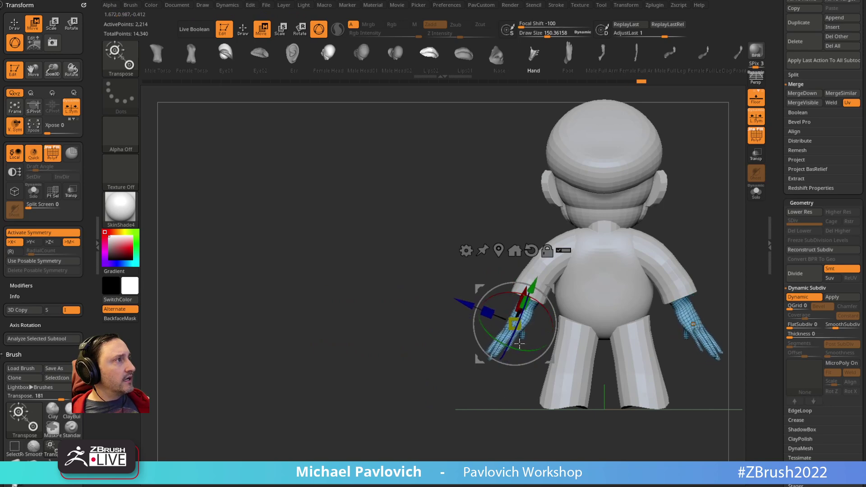
{"action": "mouse_move", "coordinate": [496, 340]}
{"action": "left_mouse_down"}
{"action": "mouse_move", "coordinate": [516, 350]}
{"action": "mouse_move", "coordinate": [508, 347]}
{"action": "left_mouse_up"}
Turn the hands around the forearm axis and adjust their tilt at the wrist in the side view
{"action": "key", "text": "q"}
{"action": "mouse_move", "coordinate": [405, 381]}
{"action": "left_mouse_down"}
{"action": "mouse_move", "coordinate": [484, 382]}
{"action": "mouse_move", "coordinate": [614, 253]}
{"action": "mouse_move", "coordinate": [593, 231]}
{"action": "left_mouse_up"}
{"action": "key", "text": "w"}
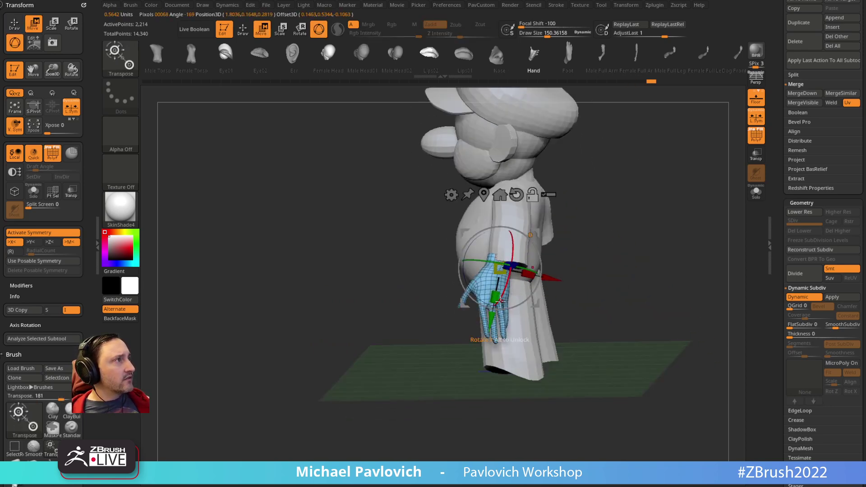
{"action": "left_click_drag", "start_coordinate": [501, 301], "coordinate": [498, 278]}
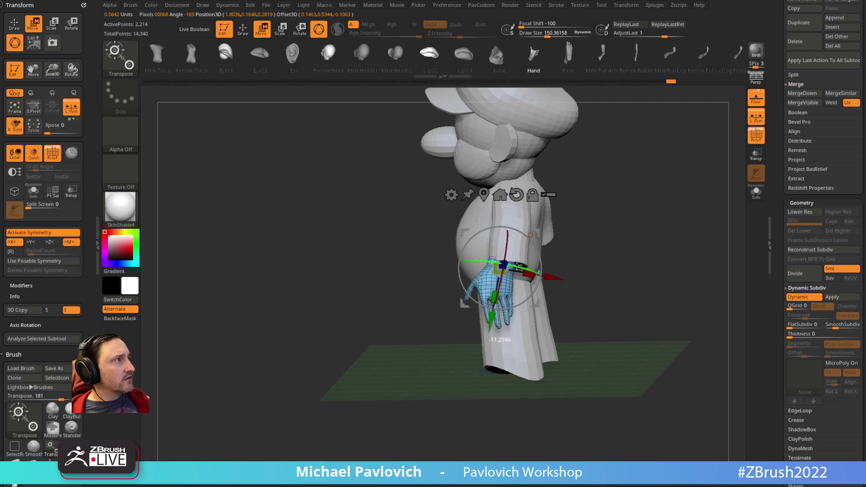
{"action": "left_click_drag", "start_coordinate": [532, 241], "coordinate": [536, 238]}
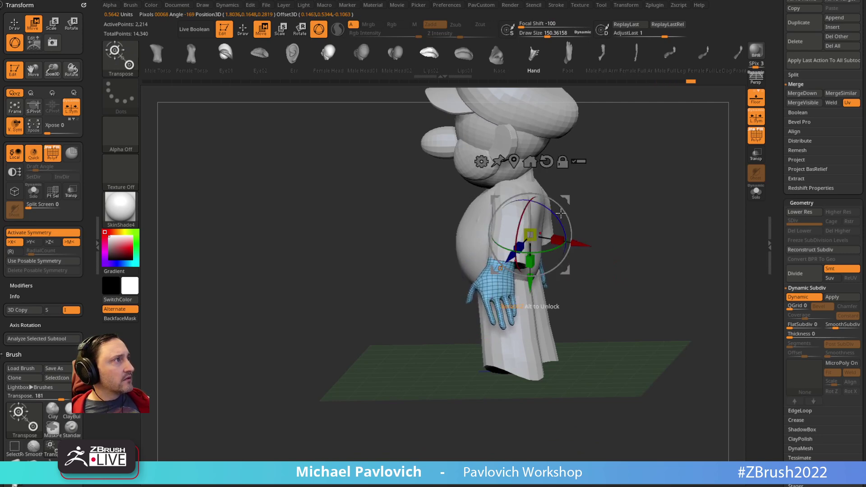
{"action": "mouse_move", "coordinate": [565, 200]}
{"action": "left_mouse_down"}
{"action": "mouse_move", "coordinate": [663, 199]}
{"action": "mouse_move", "coordinate": [728, 158]}
{"action": "mouse_move", "coordinate": [546, 200]}
{"action": "mouse_move", "coordinate": [548, 253]}
{"action": "left_mouse_up"}
Refine the hands' rotation and placement from both sides so the wrists sit inside the sleeve openings
{"action": "key", "text": "q"}
{"action": "key", "text": "w"}
{"action": "left_click_drag", "start_coordinate": [313, 289], "coordinate": [325, 295]}
{"action": "left_click_drag", "start_coordinate": [335, 254], "coordinate": [338, 250]}
{"action": "key", "text": "q"}
{"action": "left_click_drag", "start_coordinate": [505, 194], "coordinate": [621, 188], "text": "shift"}
{"action": "key", "text": "w"}
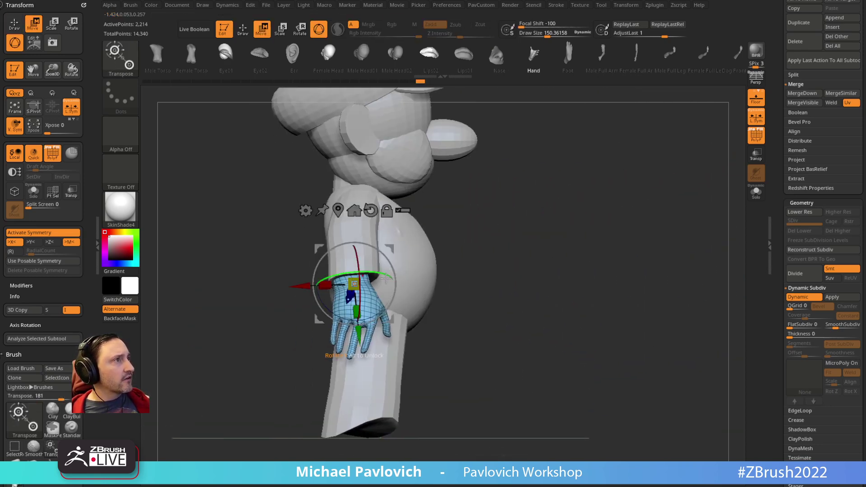
{"action": "left_click_drag", "start_coordinate": [387, 267], "coordinate": [389, 272]}
{"action": "left_click_drag", "start_coordinate": [391, 251], "coordinate": [394, 251]}
Adjust the hands' position and angle at the sleeve openings in the front view
{"action": "key", "text": "q"}
{"action": "left_click_drag", "start_coordinate": [633, 203], "coordinate": [548, 217], "text": "shift"}
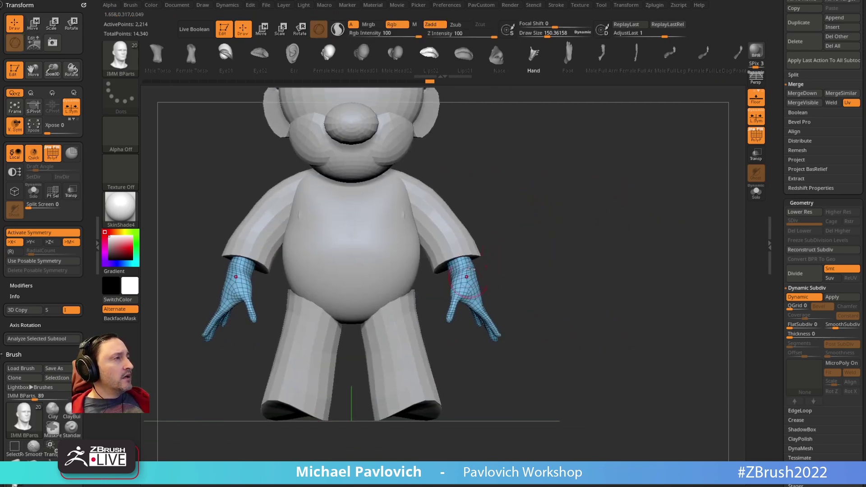
{"action": "key", "text": "w"}
{"action": "left_click", "coordinate": [471, 283]}
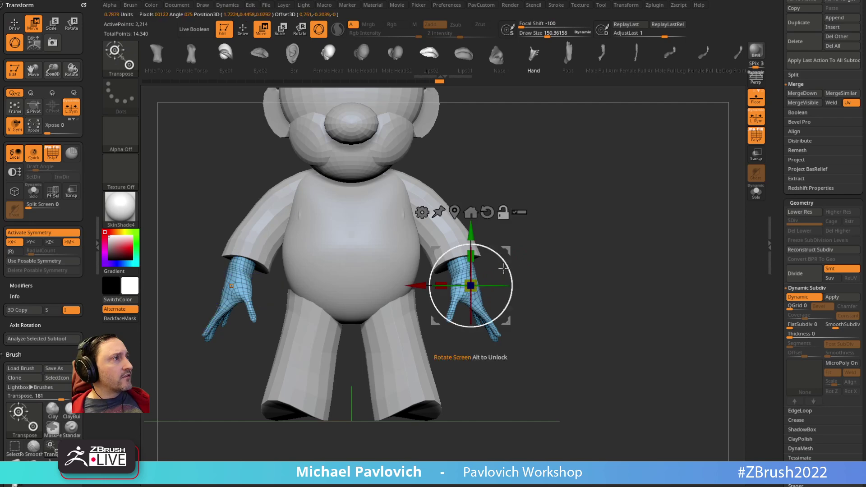
{"action": "mouse_move", "coordinate": [444, 294]}
{"action": "left_mouse_down"}
{"action": "mouse_move", "coordinate": [428, 300]}
{"action": "mouse_move", "coordinate": [436, 297]}
{"action": "left_mouse_up"}
Thicken the hands slightly with the Inflate deformation
{"action": "mouse_move", "coordinate": [627, 243]}
{"action": "left_mouse_down"}
{"action": "mouse_move", "coordinate": [531, 246]}
{"action": "mouse_move", "coordinate": [512, 267]}
{"action": "mouse_move", "coordinate": [508, 245]}
{"action": "mouse_move", "coordinate": [591, 244]}
{"action": "left_mouse_up"}
{"action": "key", "text": "q"}
{"action": "key", "text": "w"}
{"action": "key", "text": "q"}
{"action": "key", "text": "2"}
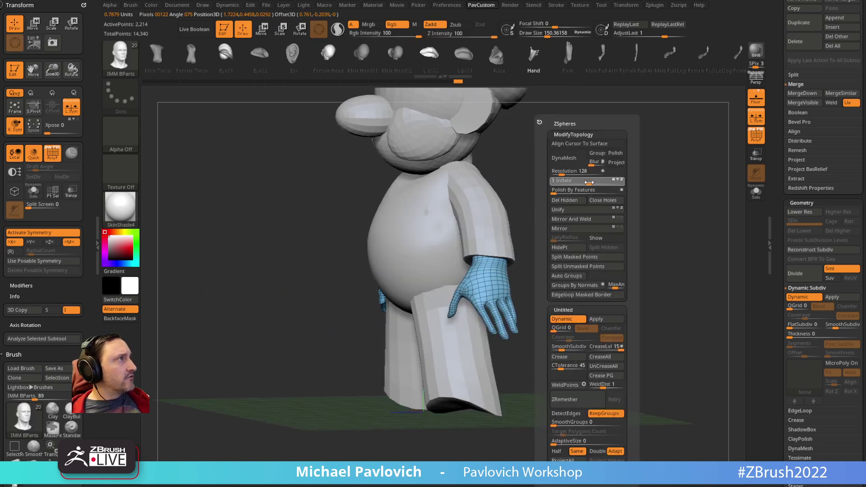
{"action": "left_click_drag", "start_coordinate": [592, 182], "coordinate": [592, 182]}
Isolate the index finger with a topological mask from its knuckle and rotate it into a straighter pose
{"action": "mouse_move", "coordinate": [588, 264]}
{"action": "left_mouse_down", "text": "alt"}
{"action": "mouse_move", "coordinate": [545, 292]}
{"action": "mouse_move", "coordinate": [514, 297]}
{"action": "left_mouse_up", "text": "alt"}
{"action": "key", "text": "s"}
{"action": "left_click_drag", "start_coordinate": [554, 260], "coordinate": [557, 280], "text": "alt"}
{"action": "key", "text": "w"}
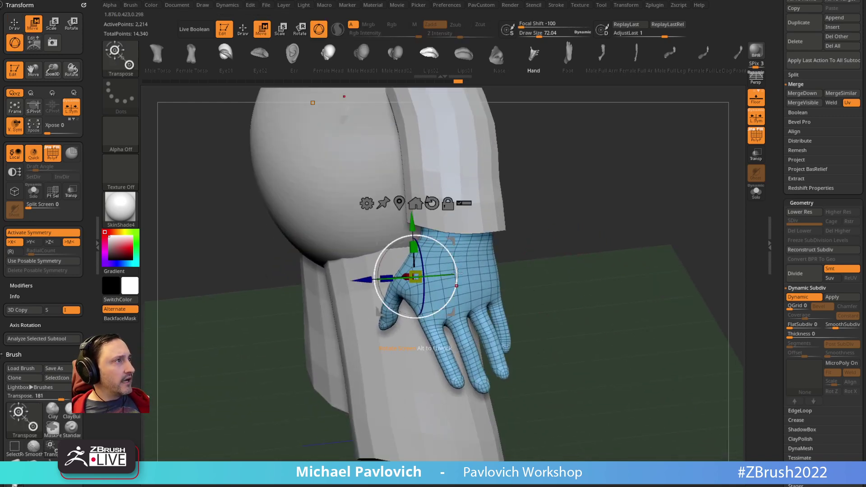
{"action": "left_click_drag", "start_coordinate": [451, 312], "coordinate": [358, 400], "text": "alt"}
{"action": "left_click_drag", "start_coordinate": [432, 310], "coordinate": [439, 332], "text": "ctrl"}
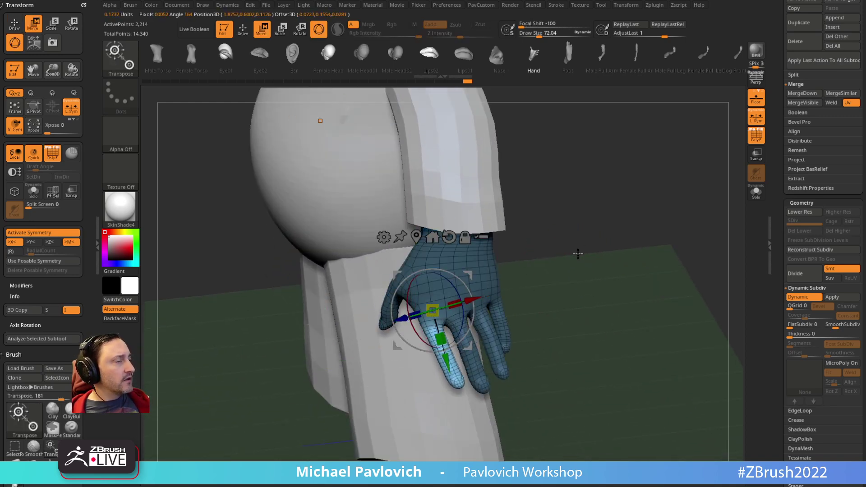
{"action": "left_click_drag", "start_coordinate": [577, 254], "coordinate": [559, 248]}
{"action": "left_click_drag", "start_coordinate": [474, 271], "coordinate": [477, 285], "text": "alt"}
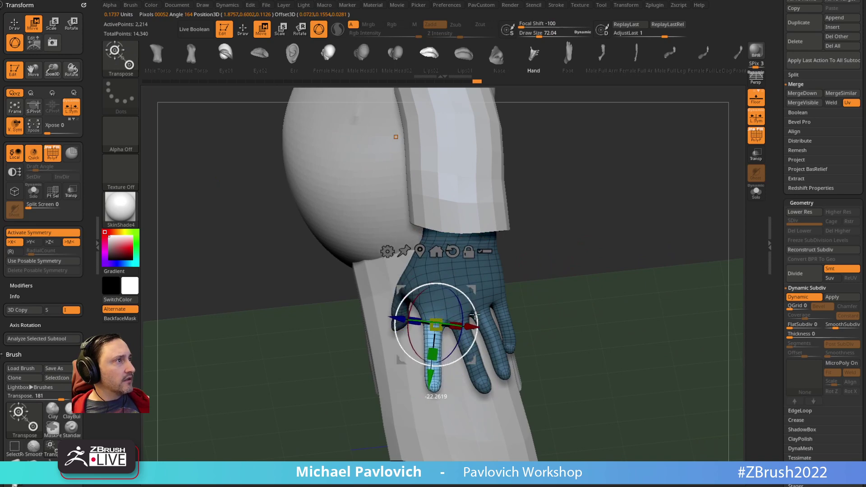
{"action": "mouse_move", "coordinate": [476, 319]}
{"action": "left_mouse_down"}
{"action": "mouse_move", "coordinate": [562, 248]}
{"action": "mouse_move", "coordinate": [475, 297]}
{"action": "mouse_move", "coordinate": [471, 312]}
{"action": "left_mouse_up"}
{"action": "left_click_drag", "start_coordinate": [506, 268], "coordinate": [489, 274]}
Mask around the middle finger and the ring finger in turn and rotate each one at its knuckle
{"action": "left_click_drag", "start_coordinate": [575, 232], "coordinate": [663, 211]}
{"action": "left_click", "coordinate": [413, 313], "text": "ctrl"}
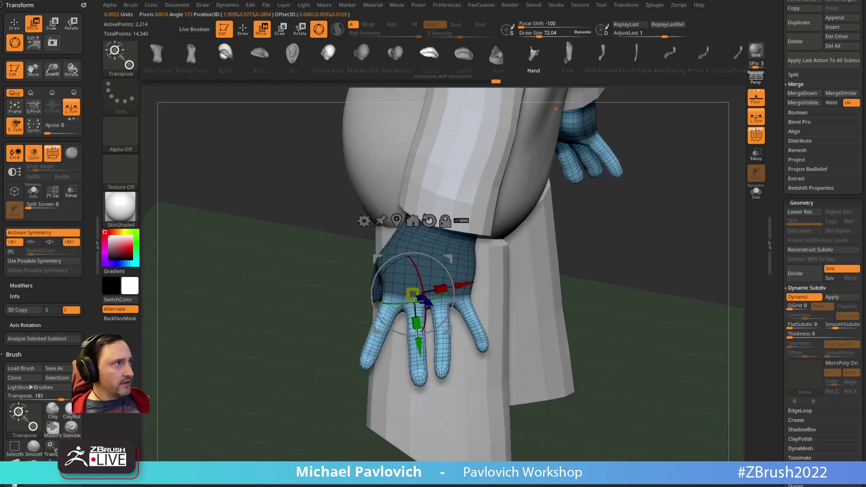
{"action": "left_click_drag", "start_coordinate": [449, 267], "coordinate": [453, 287]}
{"action": "left_click", "coordinate": [444, 309], "text": "ctrl"}
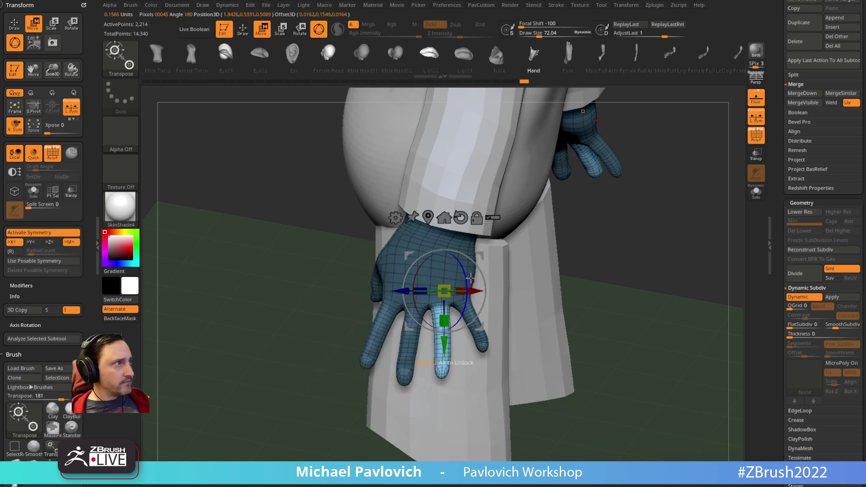
{"action": "left_click_drag", "start_coordinate": [481, 261], "coordinate": [477, 271], "text": "alt"}
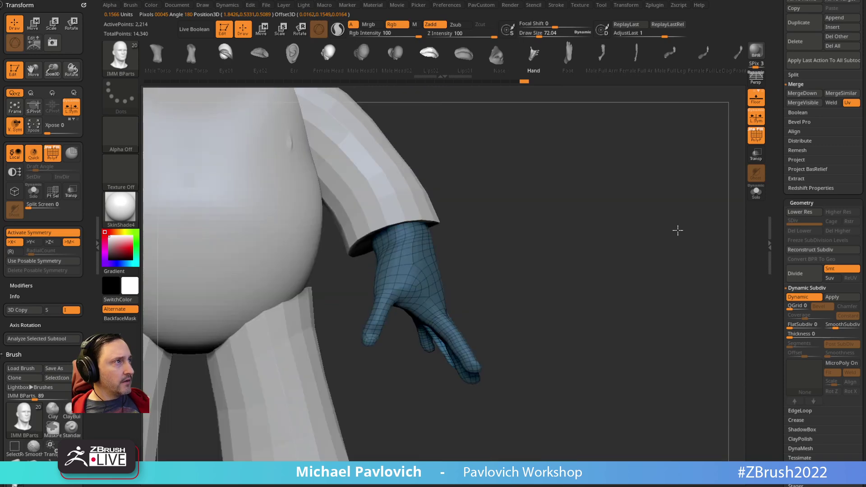
Isolate the little finger with a topological mask and rotate it at its knuckle
{"action": "left_click_drag", "start_coordinate": [529, 257], "coordinate": [566, 243], "text": "alt"}
{"action": "mouse_move", "coordinate": [556, 205]}
{"action": "left_mouse_down"}
{"action": "mouse_move", "coordinate": [579, 241]}
{"action": "mouse_move", "coordinate": [509, 255]}
{"action": "left_mouse_up"}
{"action": "right_click_drag", "start_coordinate": [509, 254], "coordinate": [468, 334]}
{"action": "key", "text": "w"}
{"action": "left_click", "coordinate": [510, 297], "text": "alt"}
{"action": "left_click_drag", "start_coordinate": [511, 298], "coordinate": [501, 308], "text": "ctrl"}
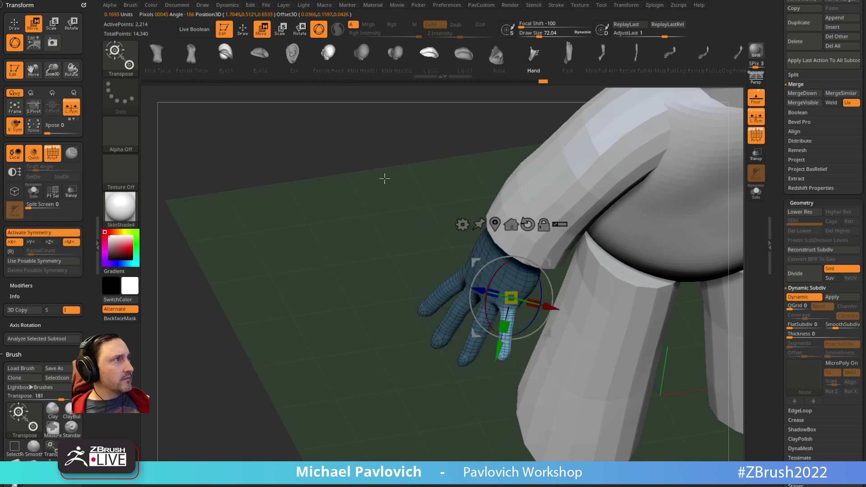
{"action": "left_click_drag", "start_coordinate": [385, 179], "coordinate": [451, 181], "text": "shift"}
{"action": "left_click_drag", "start_coordinate": [549, 284], "coordinate": [535, 265], "text": "alt"}
{"action": "mouse_move", "coordinate": [546, 262]}
{"action": "left_mouse_down", "text": "alt"}
{"action": "mouse_move", "coordinate": [550, 282]}
{"action": "mouse_move", "coordinate": [577, 289]}
{"action": "mouse_move", "coordinate": [553, 303]}
{"action": "left_mouse_up", "text": "alt"}
{"action": "right_click_drag", "start_coordinate": [383, 315], "coordinate": [499, 337]}
Clear the finger mask and fit the hands to the gloves in Mario's front reference image
{"action": "right_click_drag", "start_coordinate": [605, 261], "coordinate": [597, 243], "text": "ctrl"}
{"action": "key", "text": "q"}
{"action": "left_click_drag", "start_coordinate": [604, 226], "coordinate": [623, 238], "text": "ctrl"}
{"action": "right_click_drag", "start_coordinate": [623, 238], "coordinate": [608, 232], "text": "ctrl"}
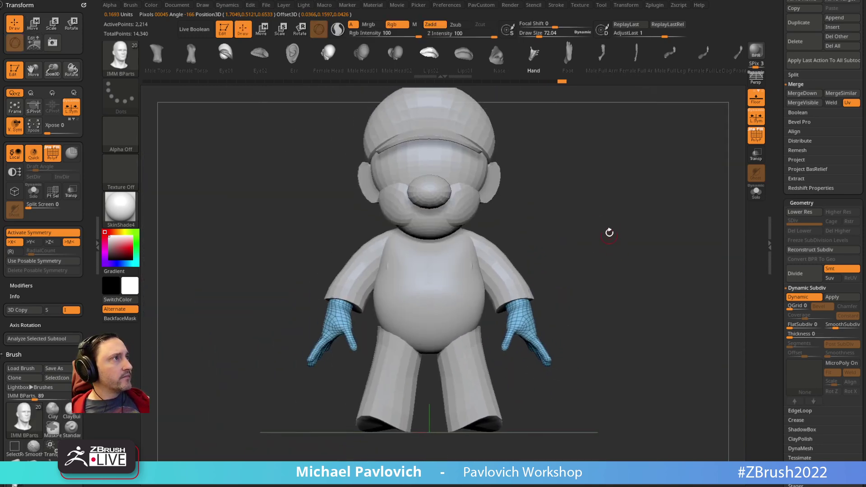
{"action": "key", "text": "w"}
{"action": "key", "text": "shift+z"}
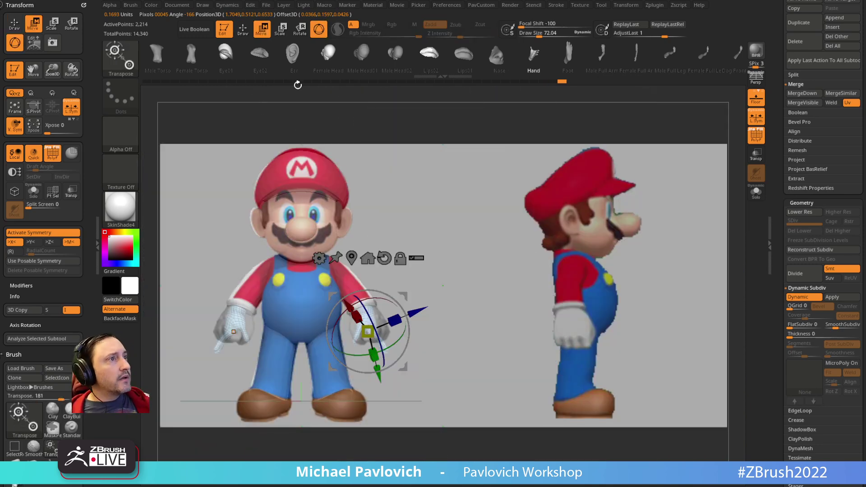
{"action": "left_click_drag", "start_coordinate": [413, 310], "coordinate": [436, 291]}
Try to inflate the hands by 96 to fill out the reference gloves
{"action": "key", "text": "q"}
{"action": "key", "text": "2"}
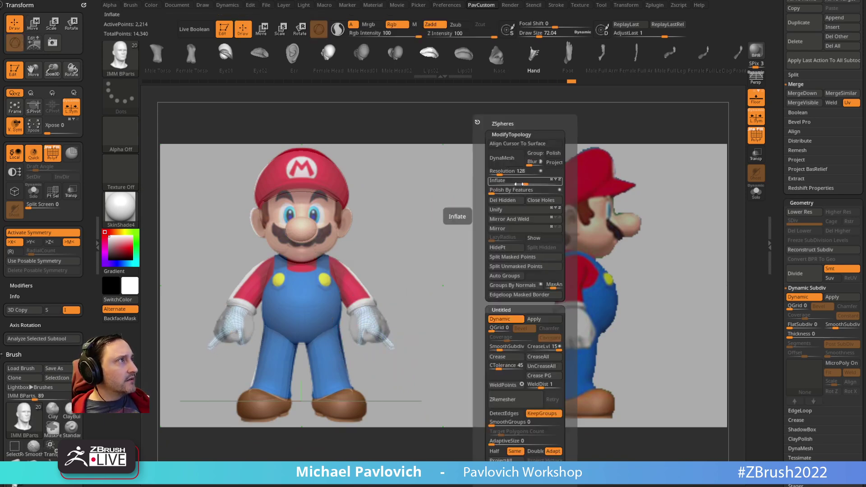
{"action": "left_click_drag", "start_coordinate": [528, 184], "coordinate": [536, 184]}
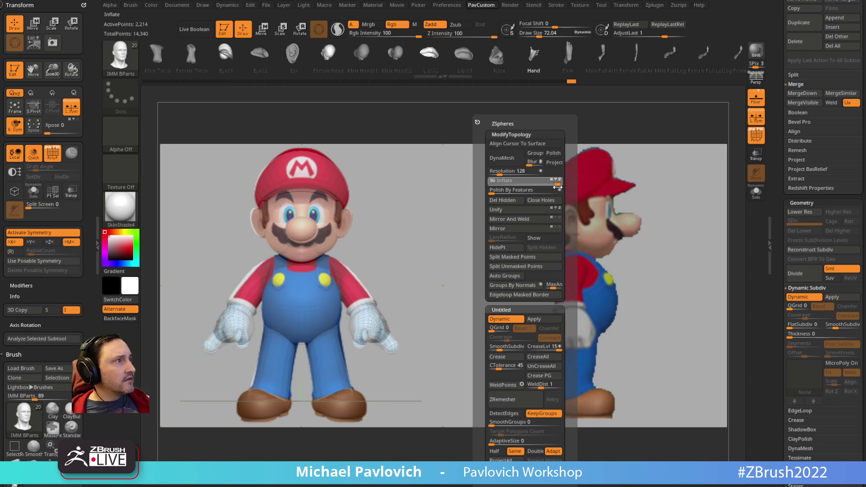
{"action": "key", "text": "shift+z"}
{"action": "left_click_drag", "start_coordinate": [474, 259], "coordinate": [491, 299]}
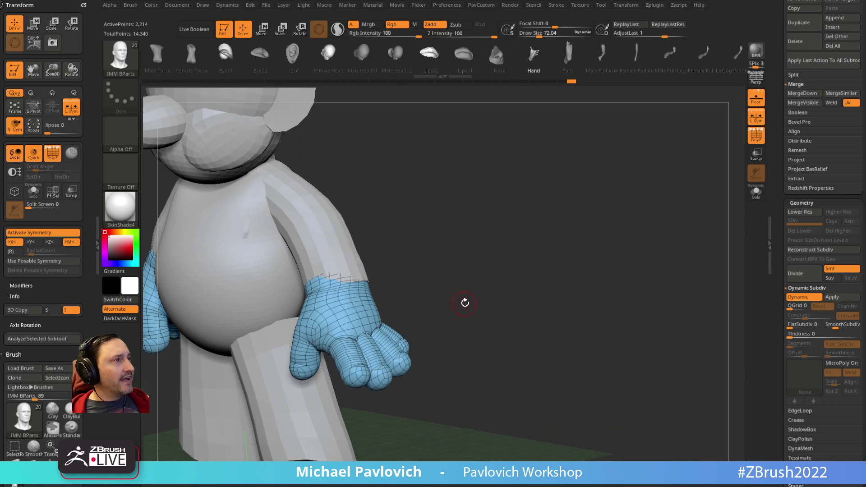
Try Polish By Features on the inflated hands, and undo both the polish and the inflation
{"action": "key", "text": "2"}
{"action": "left_click", "coordinate": [501, 190]}
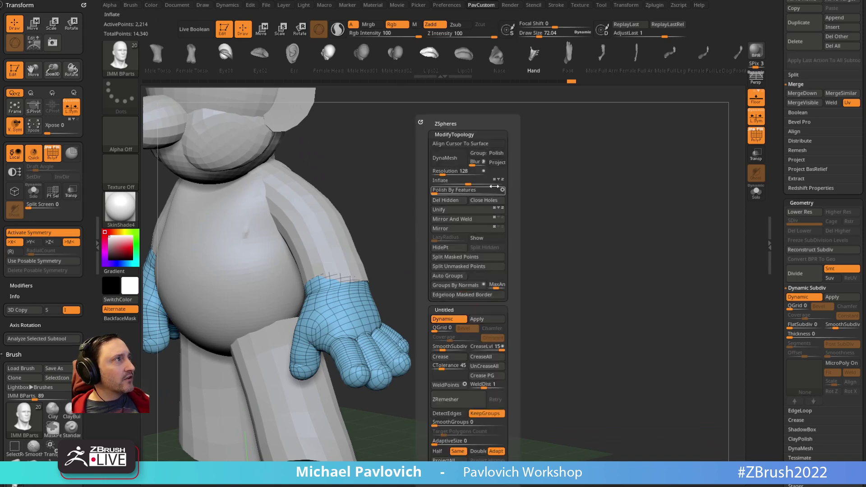
{"action": "left_click", "coordinate": [436, 191]}
{"action": "key", "text": "ctrl+z"}
{"action": "left_click_drag", "start_coordinate": [434, 243], "coordinate": [496, 214], "text": "alt"}
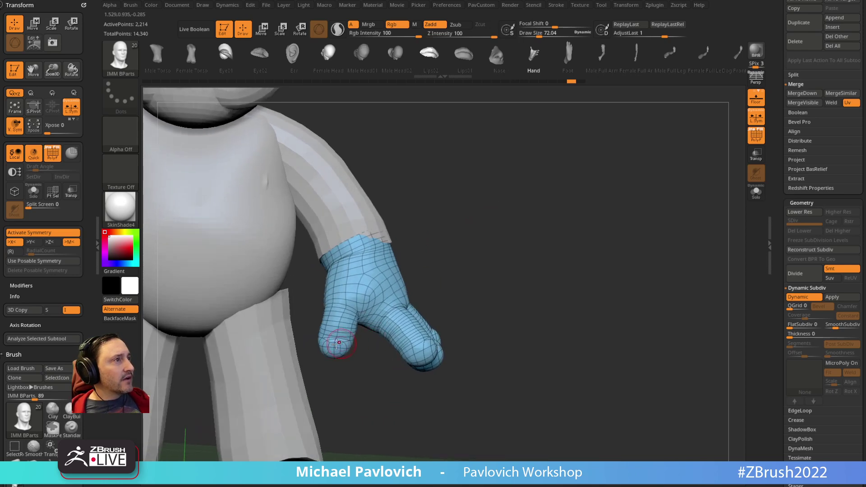
{"action": "key", "text": "ctrl+z"}
Rebuild the hands' topology with ZRemesher at the Same polygon count, with KeepGroups off
{"action": "left_click_drag", "start_coordinate": [525, 265], "coordinate": [385, 362], "text": "alt"}
{"action": "left_click_drag", "start_coordinate": [433, 288], "coordinate": [521, 253]}
{"action": "key", "text": "2"}
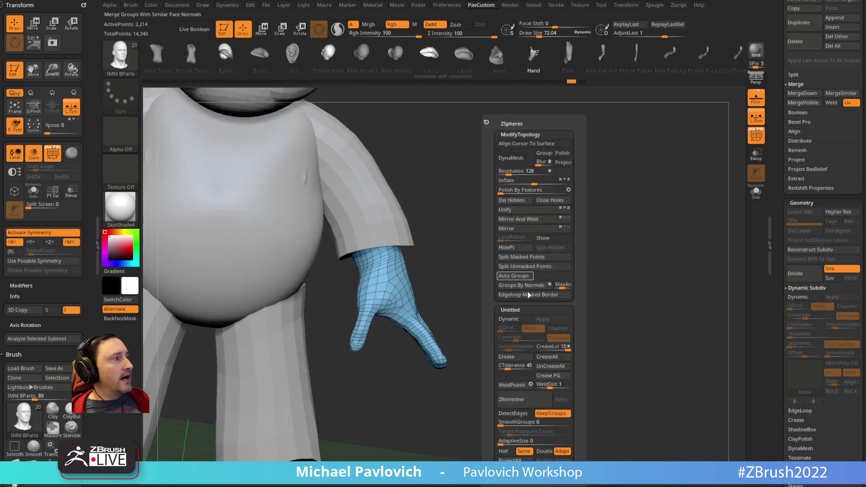
{"action": "left_click", "coordinate": [536, 405]}
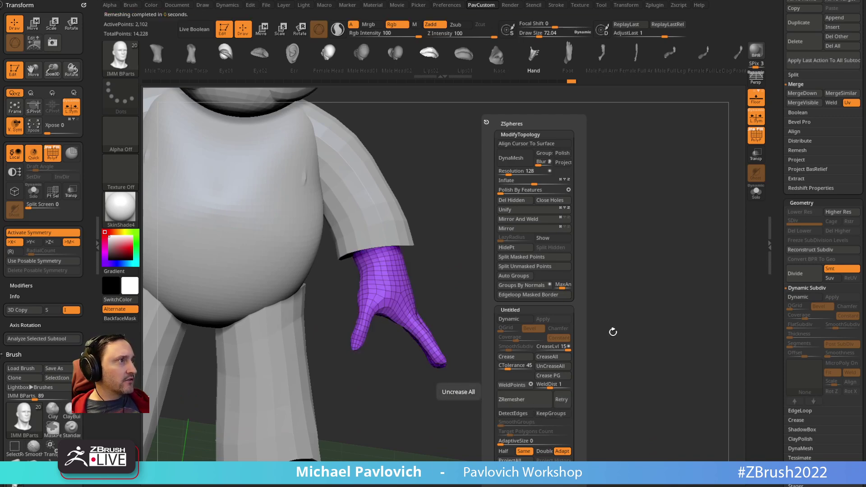
Isolate the hands, close their open wrist ends with ZModeler, and bring back the full character
{"action": "left_click", "coordinate": [756, 196]}
{"action": "left_click_drag", "start_coordinate": [569, 209], "coordinate": [502, 233], "text": "alt"}
{"action": "key", "text": "b"}
{"action": "key", "text": "z"}
{"action": "key", "text": "m"}
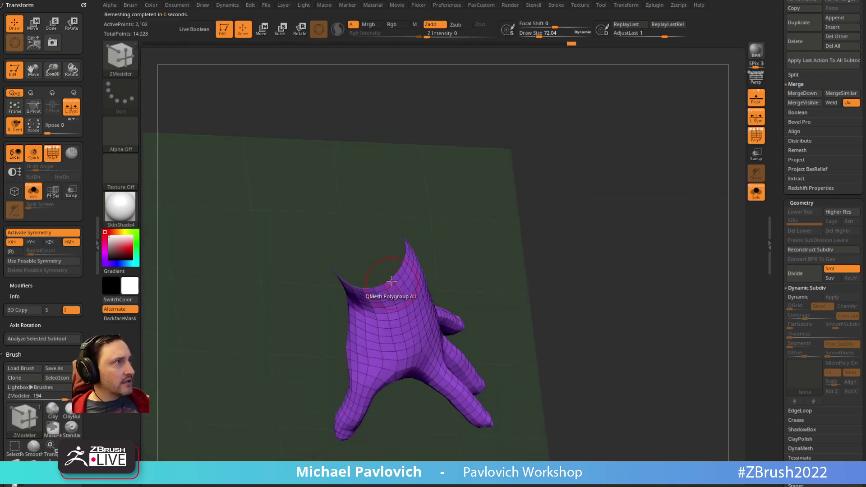
{"action": "key", "text": "space"}
{"action": "left_click", "coordinate": [301, 244]}
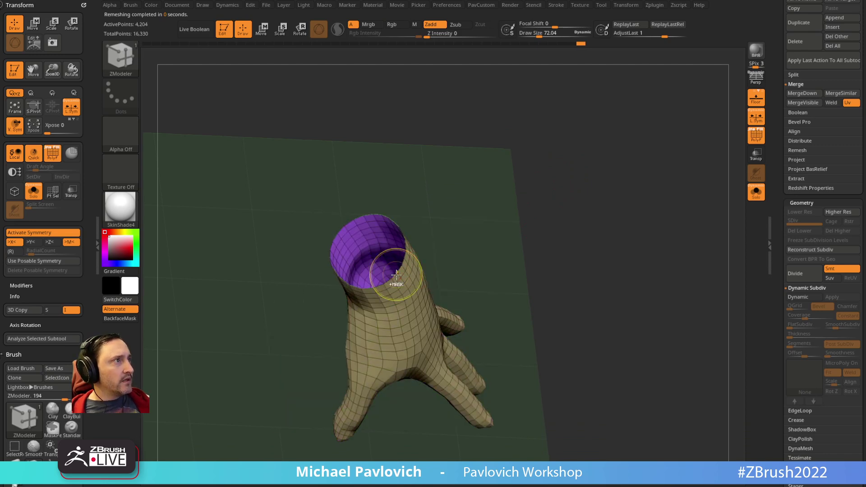
{"action": "left_click", "coordinate": [396, 275]}
{"action": "left_click", "coordinate": [381, 250], "text": "ctrl+shift"}
{"action": "left_click", "coordinate": [434, 214], "text": "ctrl+shift"}
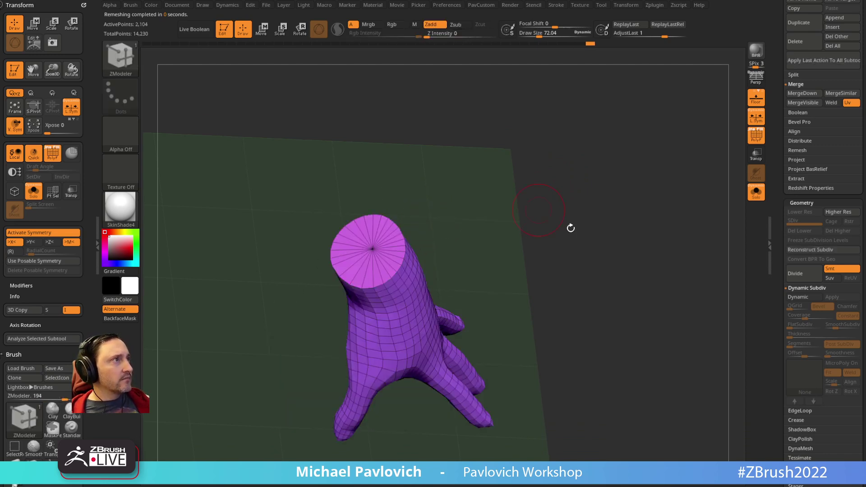
{"action": "left_click_drag", "start_coordinate": [570, 226], "coordinate": [685, 231]}
{"action": "left_click_drag", "start_coordinate": [687, 198], "coordinate": [630, 210], "text": "shift"}
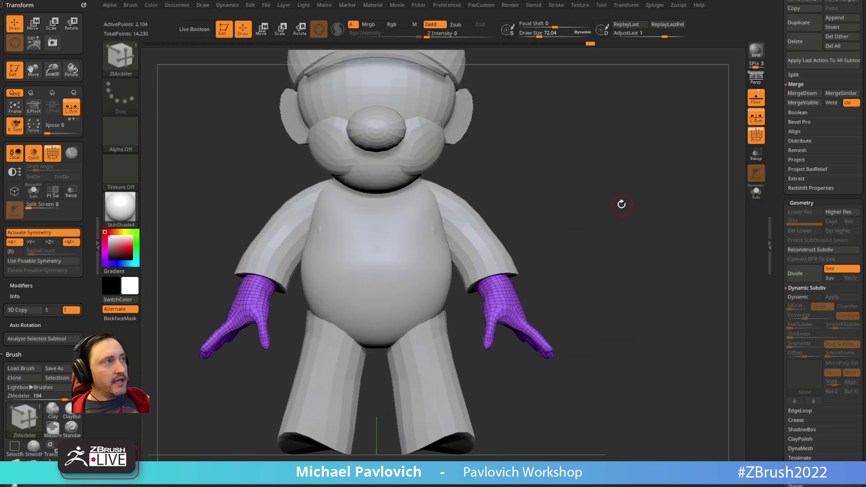
Try inflating the hands to fill the gloves in the front reference image, and undo the inflation
{"action": "key", "text": "shift+z"}
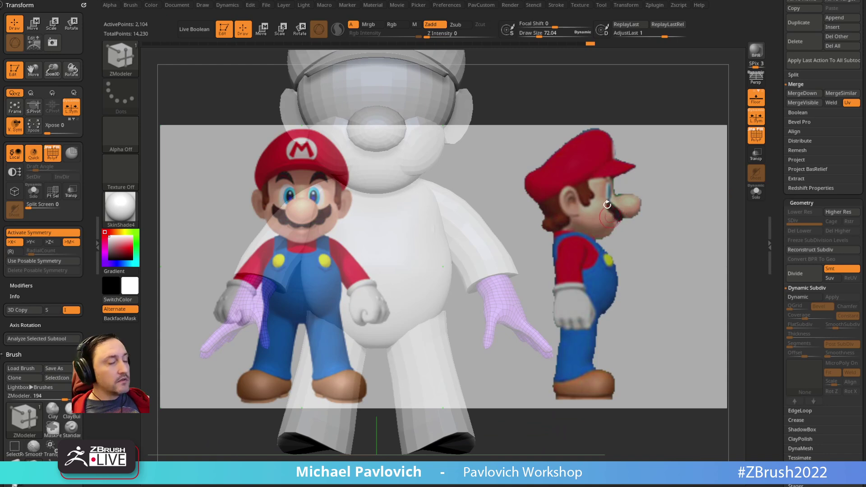
{"action": "key", "text": "1"}
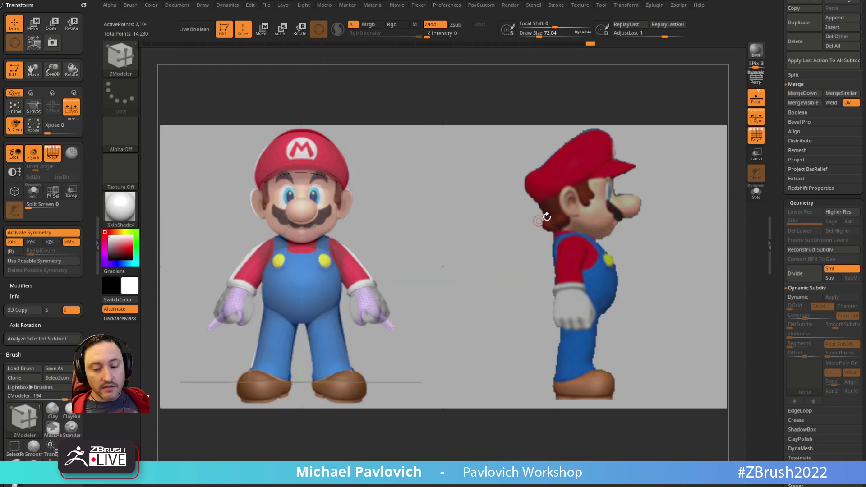
{"action": "key", "text": "2"}
{"action": "left_click_drag", "start_coordinate": [577, 181], "coordinate": [606, 180]}
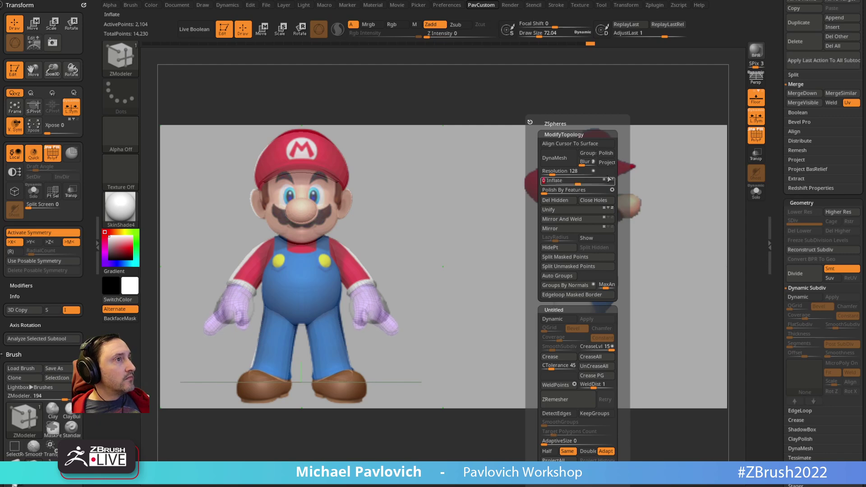
{"action": "key", "text": "shift+z"}
{"action": "right_click_drag", "start_coordinate": [439, 266], "coordinate": [531, 262], "text": "ctrl"}
{"action": "key", "text": "ctrl+z"}
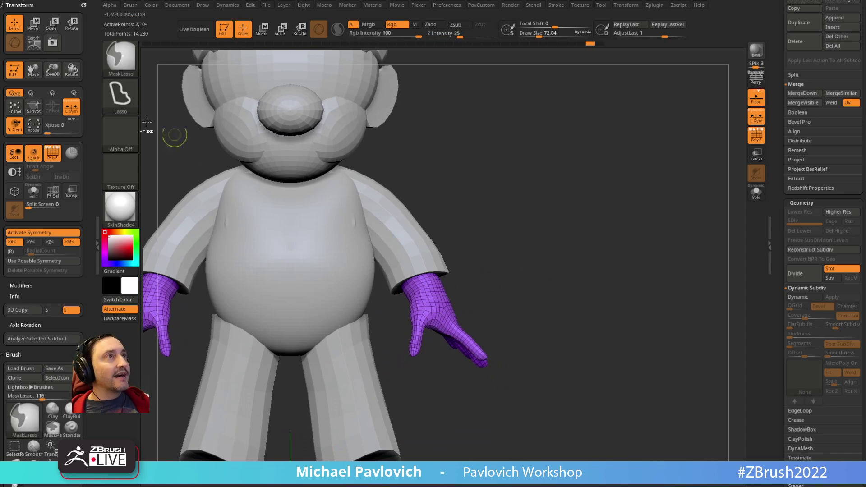
Mask the hands except for the fingers, excluding the thumbs, and adjust the free fingers with the transform gizmo
{"action": "mouse_move", "coordinate": [497, 352]}
{"action": "left_mouse_down", "text": "ctrl"}
{"action": "mouse_move", "coordinate": [476, 302]}
{"action": "mouse_move", "coordinate": [446, 305]}
{"action": "mouse_move", "coordinate": [447, 374]}
{"action": "left_mouse_up", "text": "ctrl"}
{"action": "mouse_move", "coordinate": [583, 288]}
{"action": "right_mouse_down"}
{"action": "mouse_move", "coordinate": [506, 307]}
{"action": "mouse_move", "coordinate": [631, 164]}
{"action": "mouse_move", "coordinate": [410, 318]}
{"action": "mouse_move", "coordinate": [293, 348]}
{"action": "right_mouse_up"}
{"action": "mouse_move", "coordinate": [303, 395]}
{"action": "left_mouse_down", "text": "ctrl"}
{"action": "mouse_move", "coordinate": [303, 333]}
{"action": "mouse_move", "coordinate": [242, 342]}
{"action": "left_mouse_up", "text": "ctrl"}
{"action": "mouse_move", "coordinate": [242, 343]}
{"action": "right_mouse_down"}
{"action": "mouse_move", "coordinate": [342, 357]}
{"action": "mouse_move", "coordinate": [618, 238]}
{"action": "mouse_move", "coordinate": [600, 246]}
{"action": "right_mouse_up"}
{"action": "left_click", "coordinate": [641, 212], "text": "ctrl"}
{"action": "key", "text": "w"}
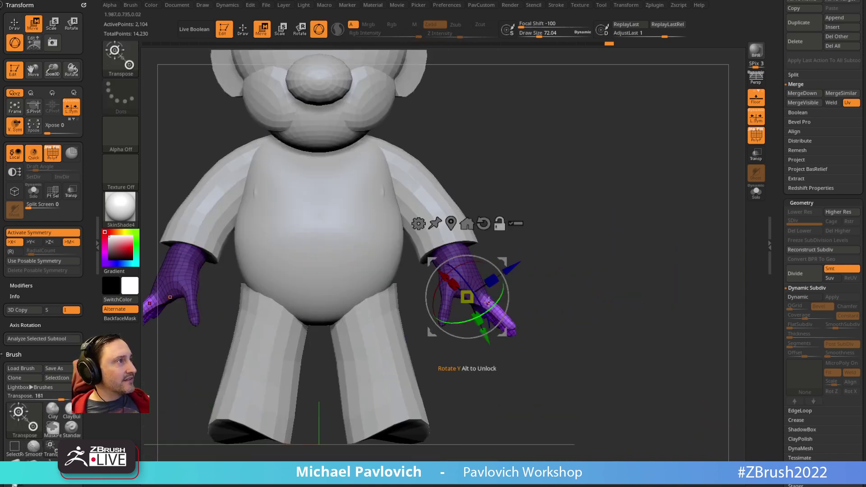
{"action": "mouse_move", "coordinate": [505, 260]}
{"action": "left_mouse_down"}
{"action": "mouse_move", "coordinate": [519, 261]}
{"action": "mouse_move", "coordinate": [517, 282]}
{"action": "mouse_move", "coordinate": [570, 257]}
{"action": "mouse_move", "coordinate": [512, 338]}
{"action": "mouse_move", "coordinate": [476, 329]}
{"action": "left_mouse_up"}
Switch to the Move brush and open its Auto Masking settings to check the Topological option
{"action": "key", "text": "q"}
{"action": "key", "text": "b"}
{"action": "key", "text": "m"}
{"action": "key", "text": "v"}
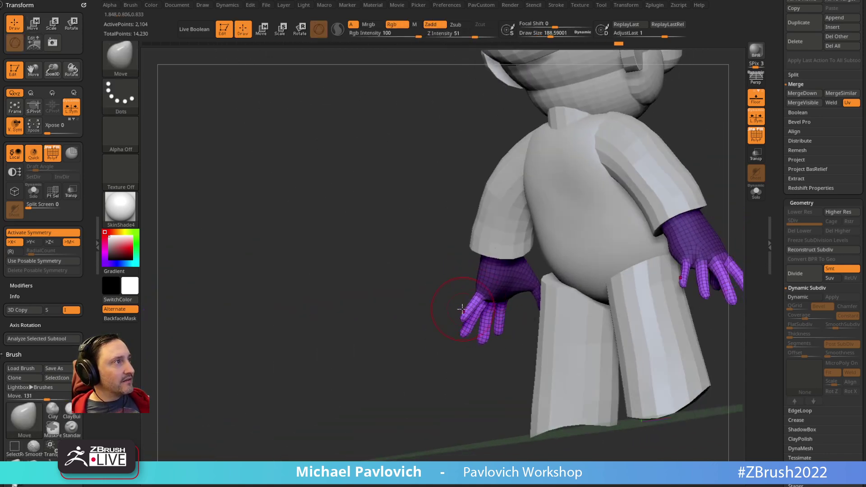
{"action": "left_click", "coordinate": [84, 5]}
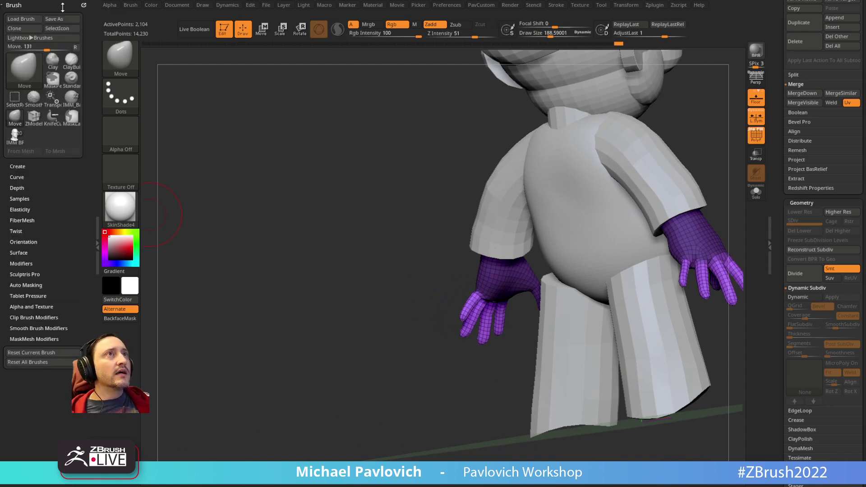
{"action": "left_click", "coordinate": [23, 285]}
{"action": "scroll", "coordinate": [65, 405], "scroll_direction": "down", "scroll_amount": 3}
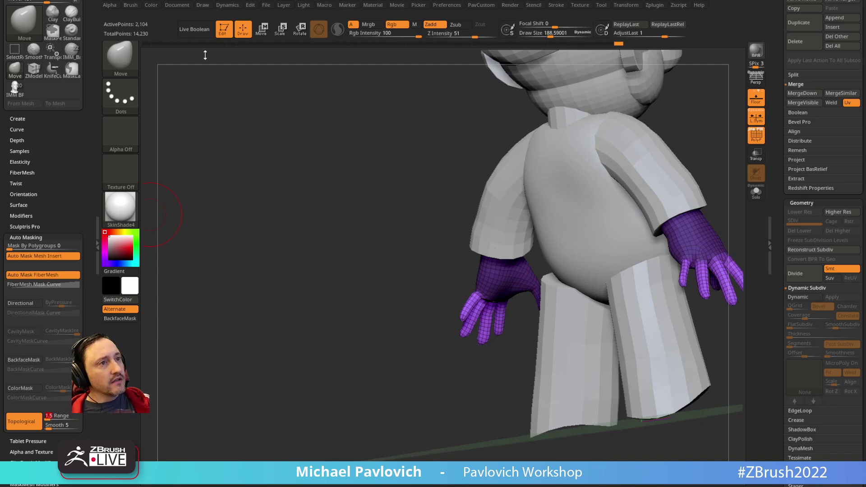
{"action": "left_click_drag", "start_coordinate": [383, 295], "coordinate": [365, 269]}
{"action": "key", "text": "b"}
{"action": "key", "text": "m"}
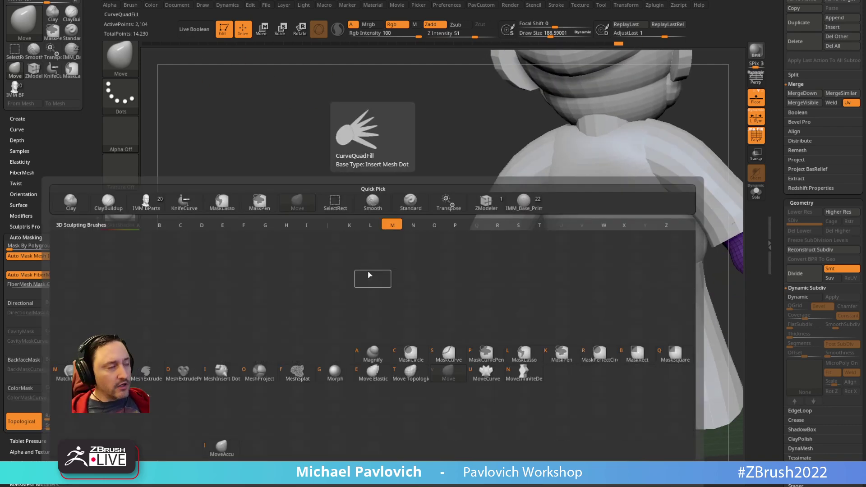
{"action": "left_click_drag", "start_coordinate": [355, 294], "coordinate": [338, 271]}
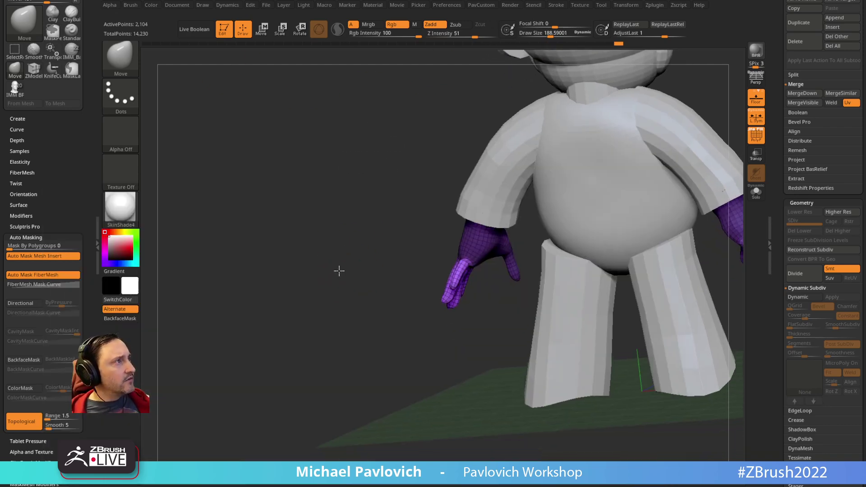
Reshape the unmasked fingers using an enlarged Move brush with topological masking, and clear the mask
{"action": "key", "text": "s"}
{"action": "mouse_move", "coordinate": [446, 291]}
{"action": "left_mouse_down"}
{"action": "mouse_move", "coordinate": [460, 289]}
{"action": "mouse_move", "coordinate": [445, 306]}
{"action": "left_mouse_up"}
{"action": "key", "text": "s"}
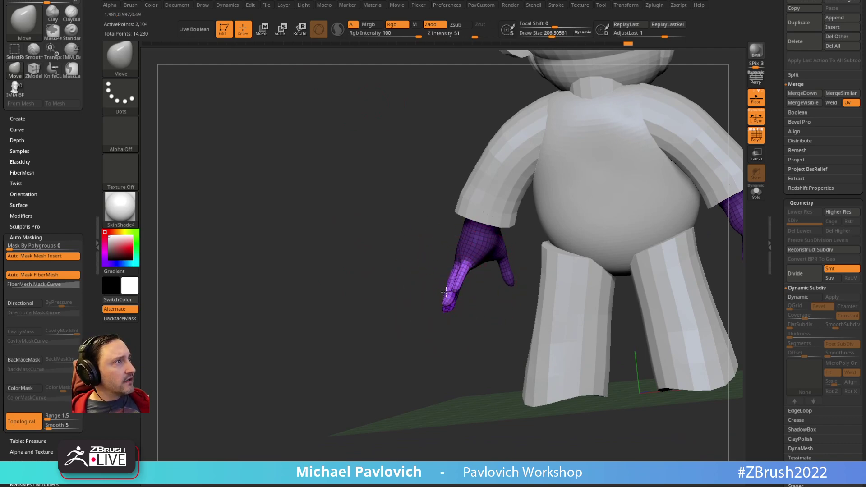
{"action": "left_click_drag", "start_coordinate": [395, 325], "coordinate": [453, 302]}
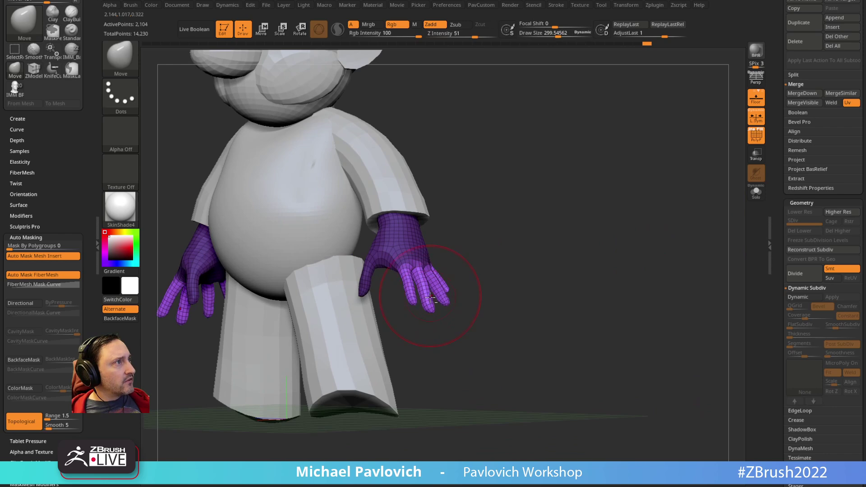
{"action": "left_click_drag", "start_coordinate": [466, 271], "coordinate": [426, 305]}
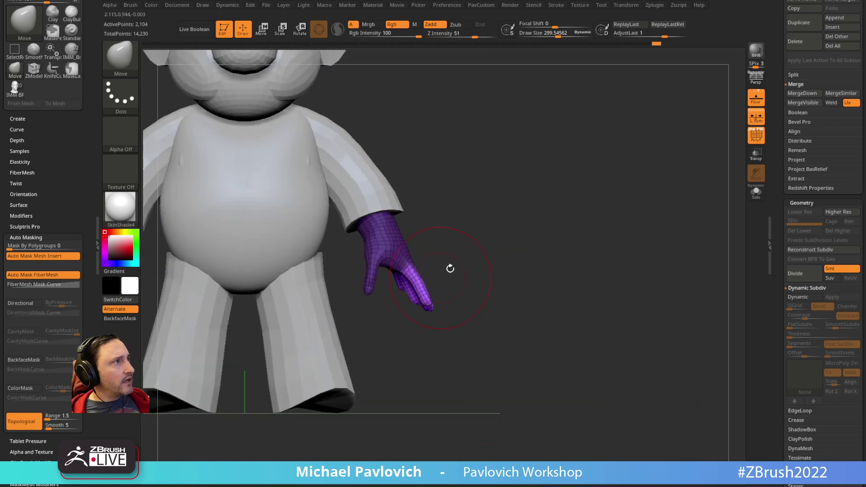
{"action": "right_click_drag", "start_coordinate": [450, 268], "coordinate": [521, 242], "text": "ctrl"}
{"action": "mouse_move", "coordinate": [522, 242]}
{"action": "left_mouse_down"}
{"action": "mouse_move", "coordinate": [483, 228]}
{"action": "mouse_move", "coordinate": [532, 271]}
{"action": "left_mouse_up"}
{"action": "left_click_drag", "start_coordinate": [618, 248], "coordinate": [591, 265], "text": "shift"}
Switch to the Standard brush and inflate both hands so the gloves and fingers become fuller
{"action": "key", "text": "b"}
{"action": "key", "text": "s"}
{"action": "key", "text": "t"}
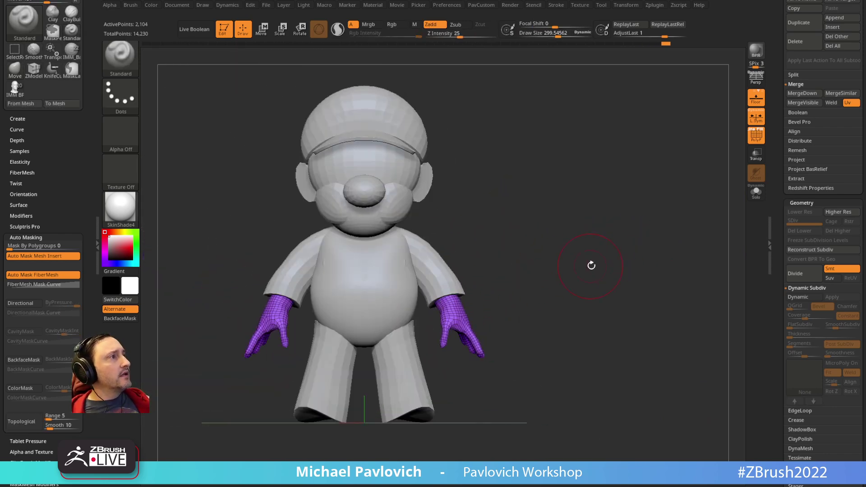
{"action": "key", "text": "2"}
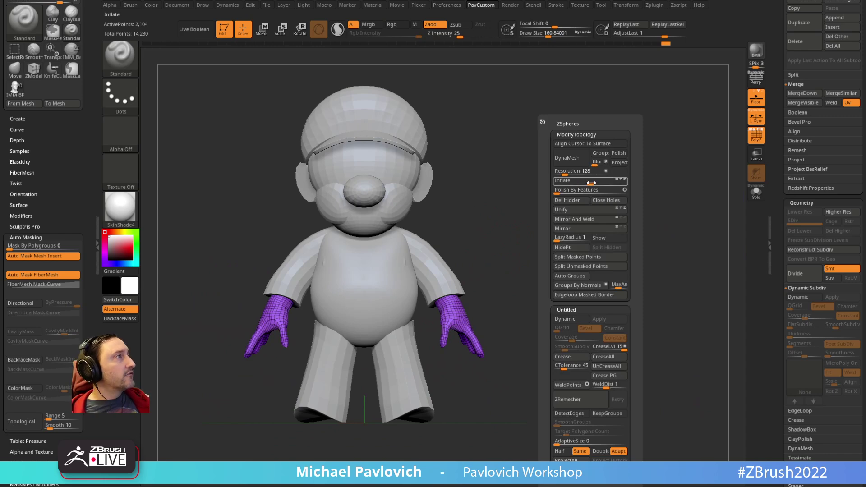
{"action": "left_click_drag", "start_coordinate": [591, 183], "coordinate": [612, 184]}
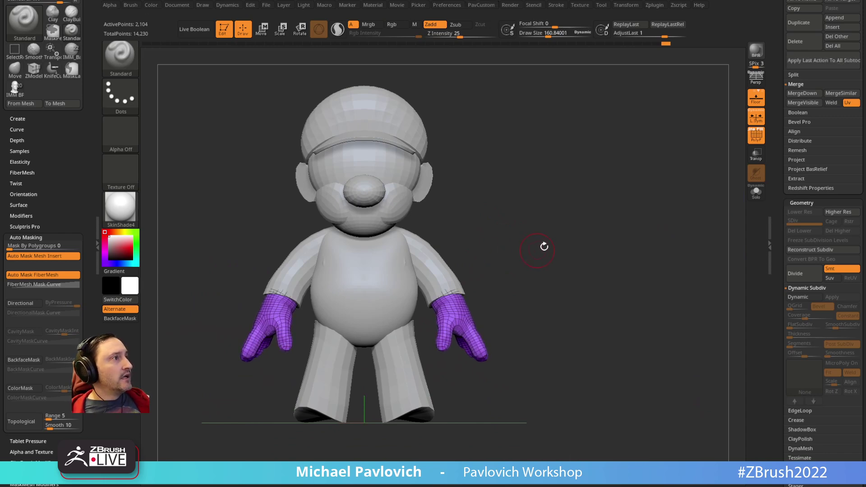
Examine the inflated hands up close in isolation and together with the sleeves
{"action": "left_click_drag", "start_coordinate": [544, 246], "coordinate": [717, 197], "text": "alt"}
{"action": "left_click", "coordinate": [755, 192]}
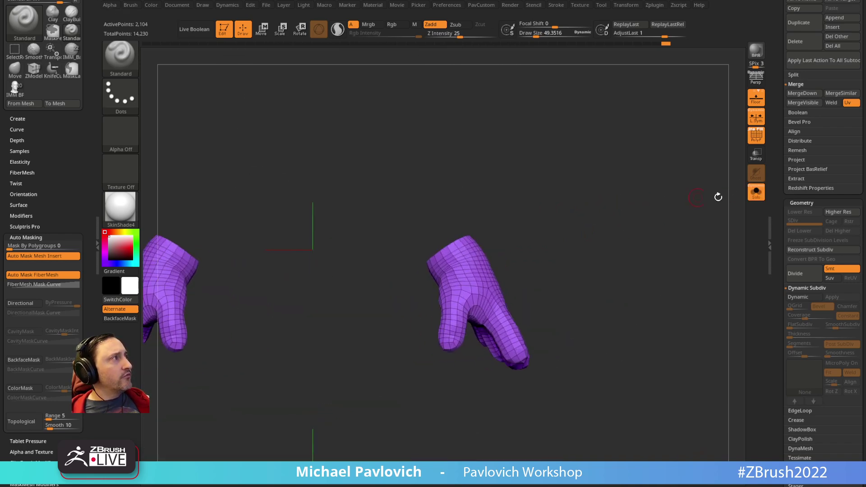
{"action": "left_click_drag", "start_coordinate": [523, 218], "coordinate": [545, 227], "text": "alt"}
{"action": "left_click_drag", "start_coordinate": [533, 168], "coordinate": [556, 232], "text": "alt"}
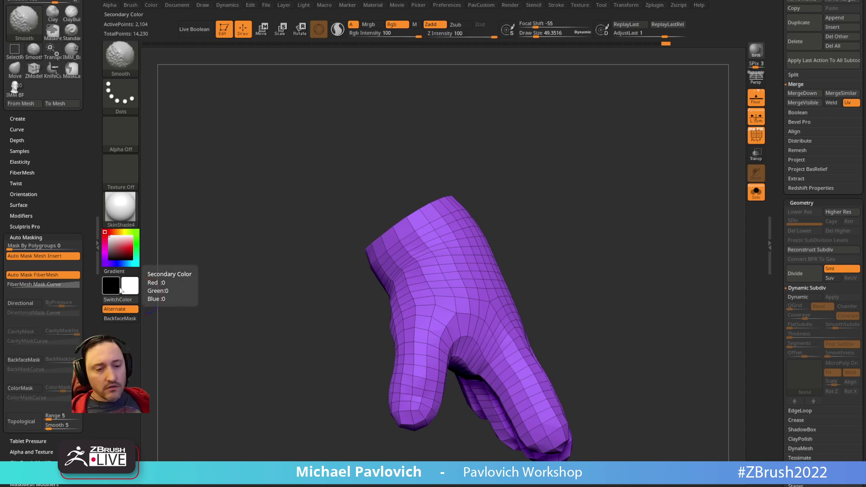
{"action": "key", "text": "shift+z"}
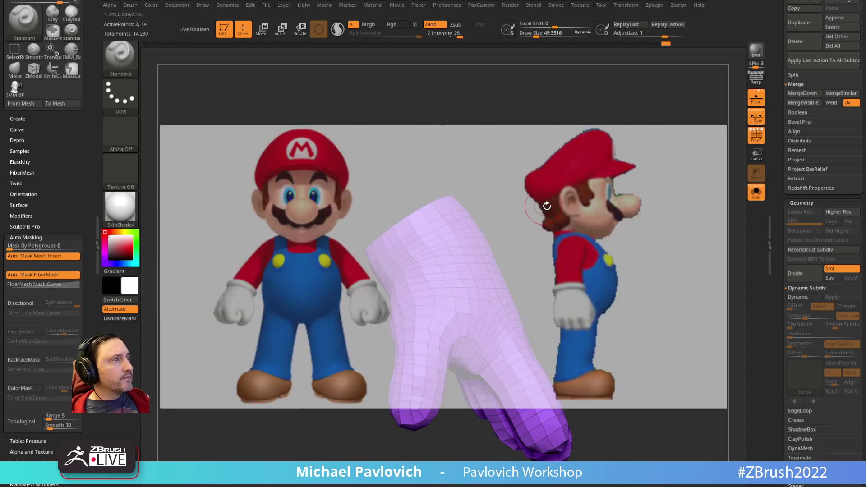
{"action": "key", "text": "shift+z"}
{"action": "left_click", "coordinate": [756, 192]}
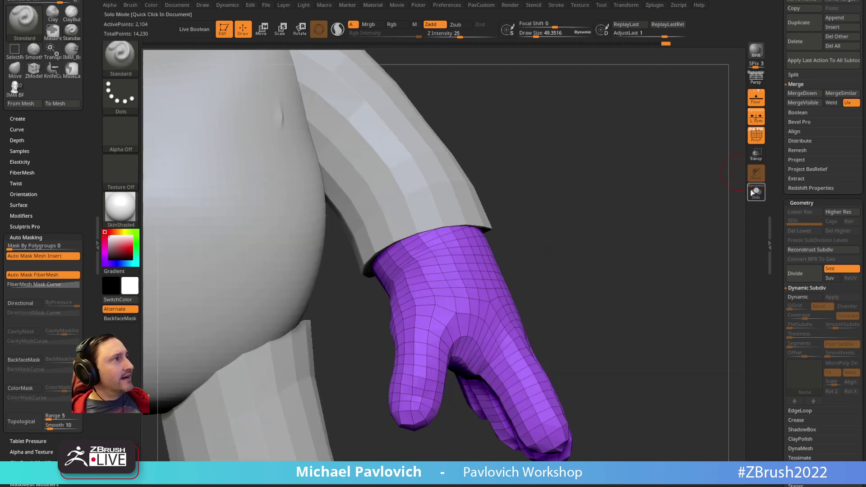
Compare the hands with the gloves in the side and front reference images
{"action": "key", "text": "w"}
{"action": "left_click_drag", "start_coordinate": [552, 351], "coordinate": [527, 324], "text": "alt"}
{"action": "key", "text": "shift+z"}
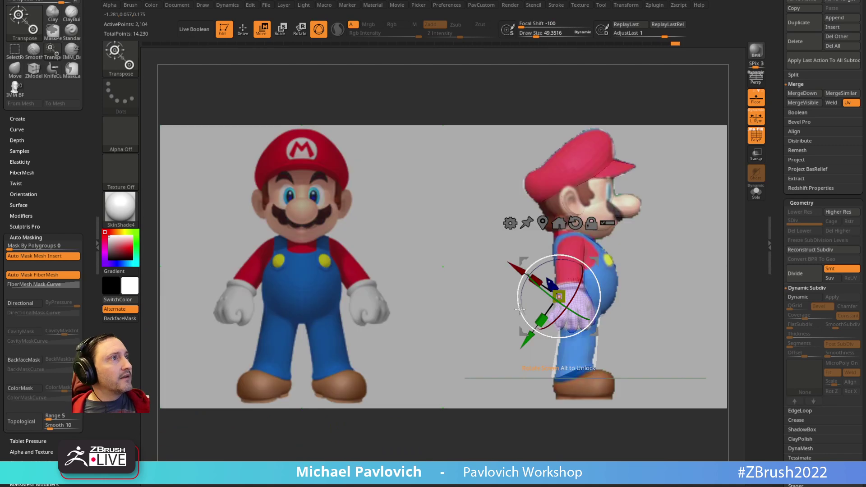
{"action": "key", "text": "1"}
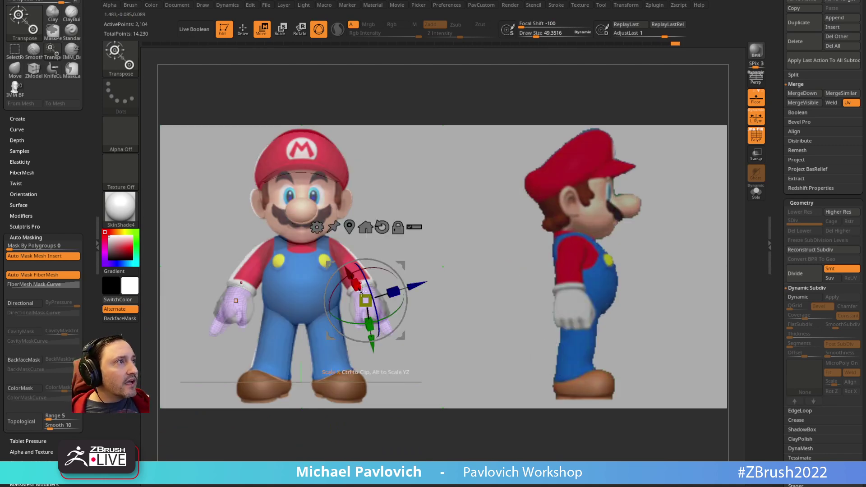
{"action": "key", "text": "q"}
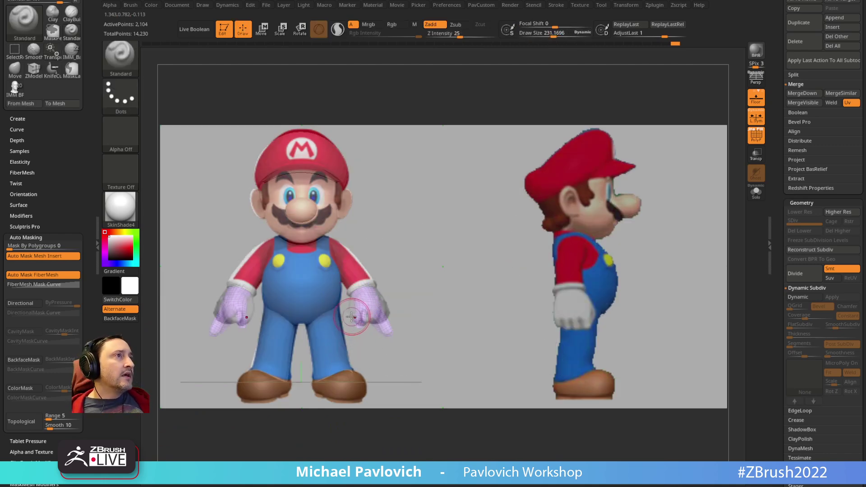
{"action": "key", "text": "s"}
{"action": "mouse_move", "coordinate": [322, 283]}
{"action": "left_mouse_down"}
{"action": "mouse_move", "coordinate": [335, 283]}
{"action": "mouse_move", "coordinate": [308, 283]}
{"action": "left_mouse_up"}
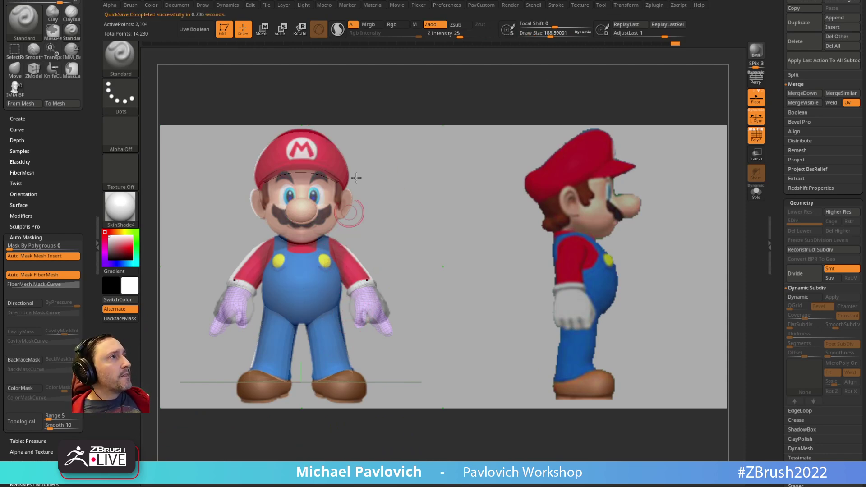
Select the nose and try to pick a primitive from the IMM base primitives brush
{"action": "left_click", "coordinate": [314, 209], "text": "alt"}
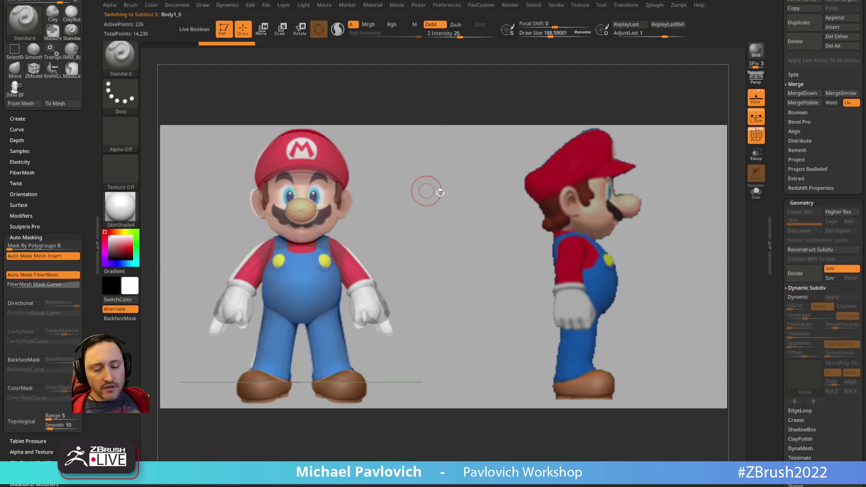
{"action": "key", "text": "b"}
{"action": "key", "text": "i"}
{"action": "key", "text": "p"}
{"action": "key", "text": "m"}
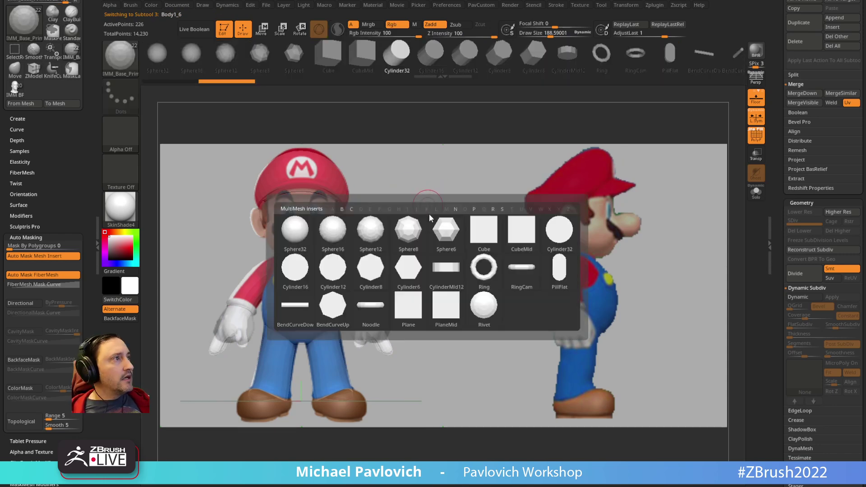
{"action": "left_click", "coordinate": [424, 308]}
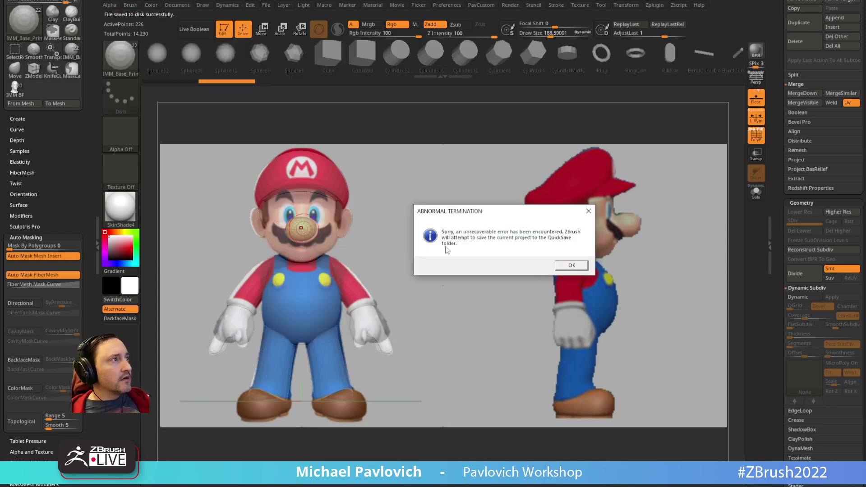
{"action": "left_click", "coordinate": [571, 266]}
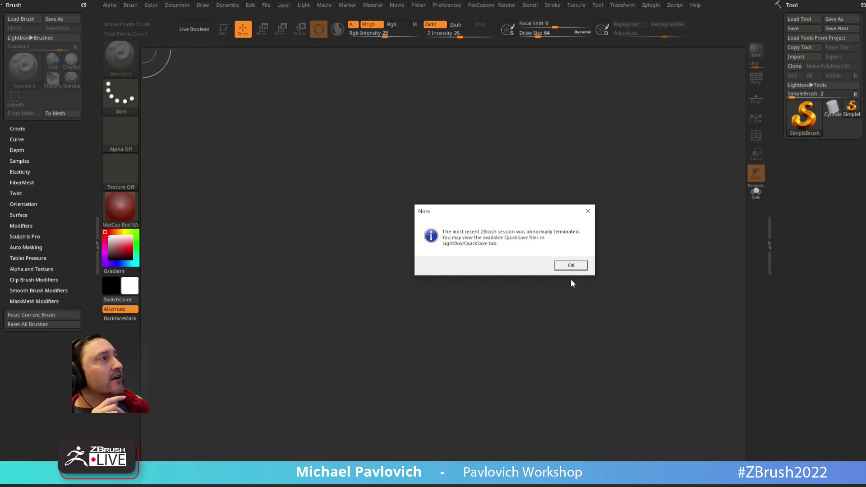
Restore the Mario project from the QuickSave file QS_3228.zpr
{"action": "left_click", "coordinate": [570, 265]}
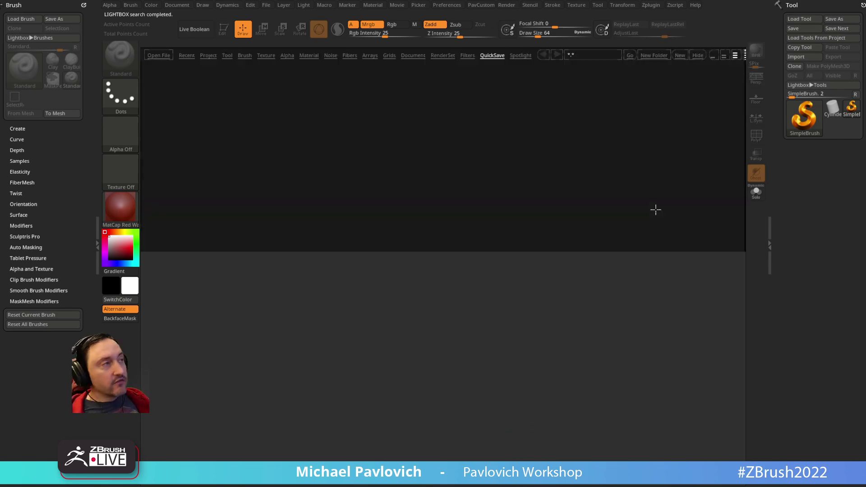
{"action": "left_click_drag", "start_coordinate": [516, 165], "coordinate": [386, 170]}
{"action": "scroll", "coordinate": [386, 167], "scroll_direction": "down", "scroll_amount": 5}
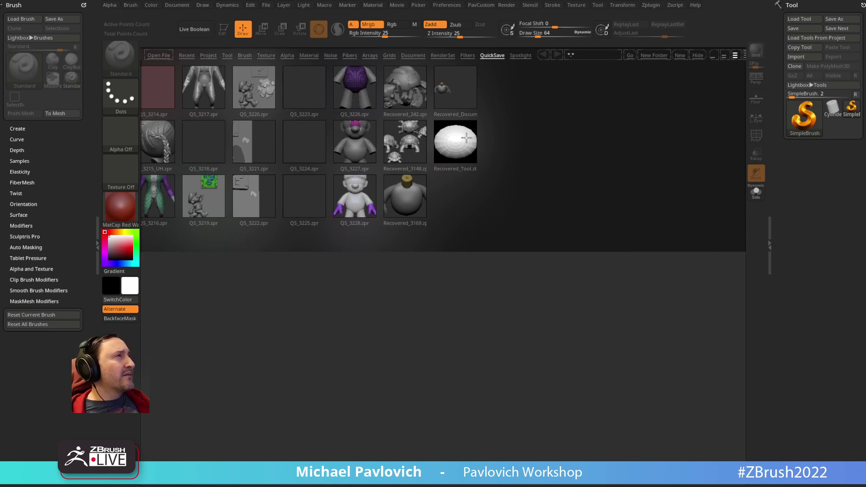
{"action": "left_click", "coordinate": [367, 209]}
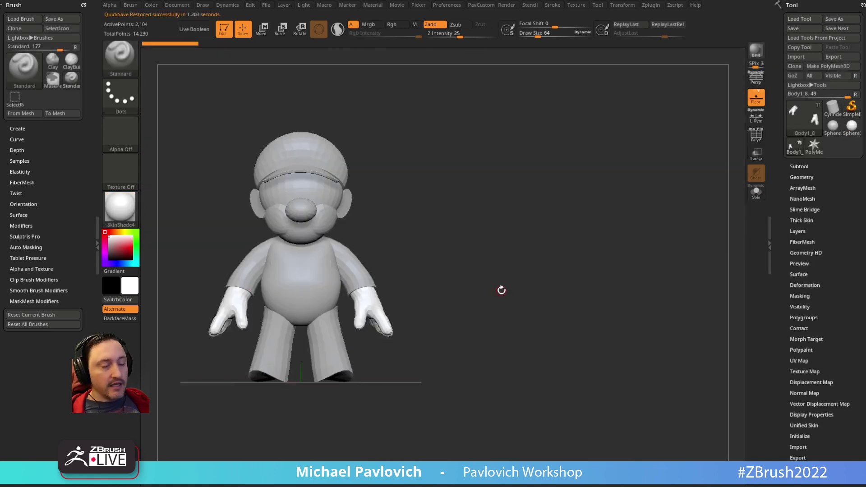
Show the timeline with its camera track and open the texture and Spotlight options
{"action": "key", "text": "2"}
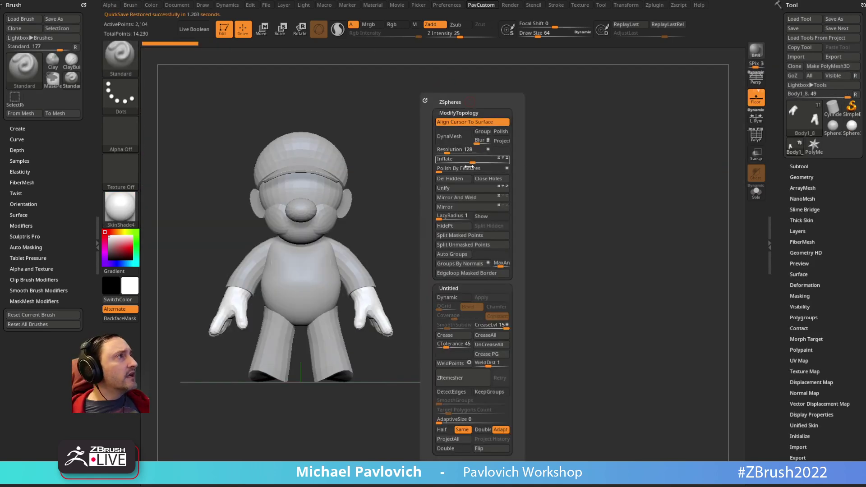
{"action": "left_click", "coordinate": [482, 216]}
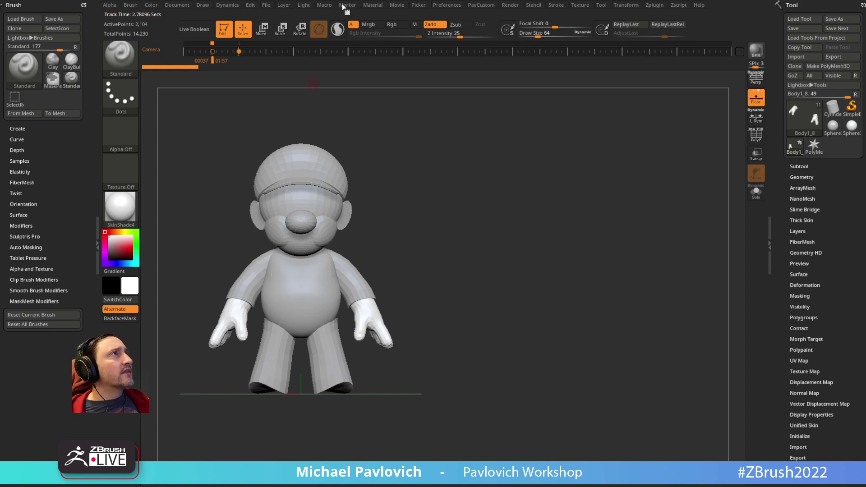
{"action": "left_click", "coordinate": [394, 5]}
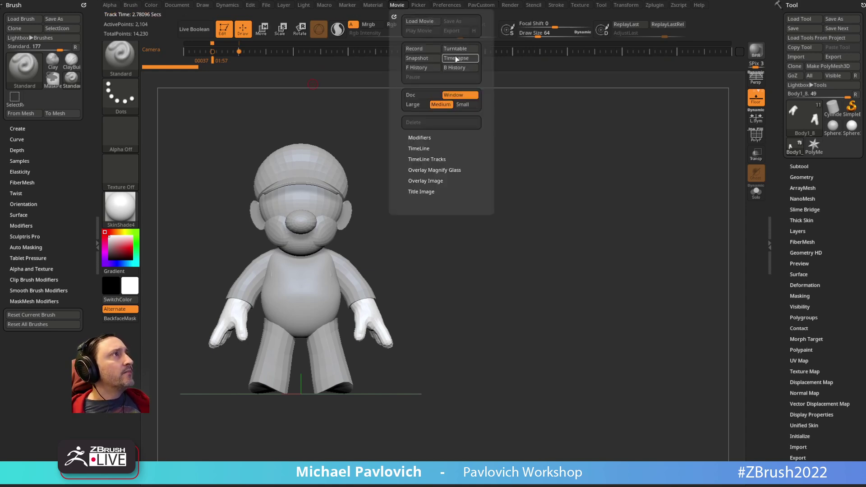
{"action": "left_click", "coordinate": [426, 148]}
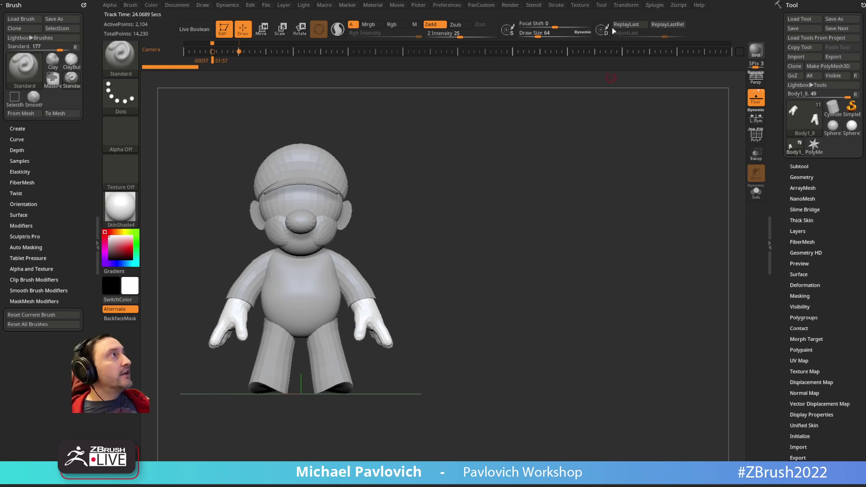
{"action": "left_click", "coordinate": [579, 8]}
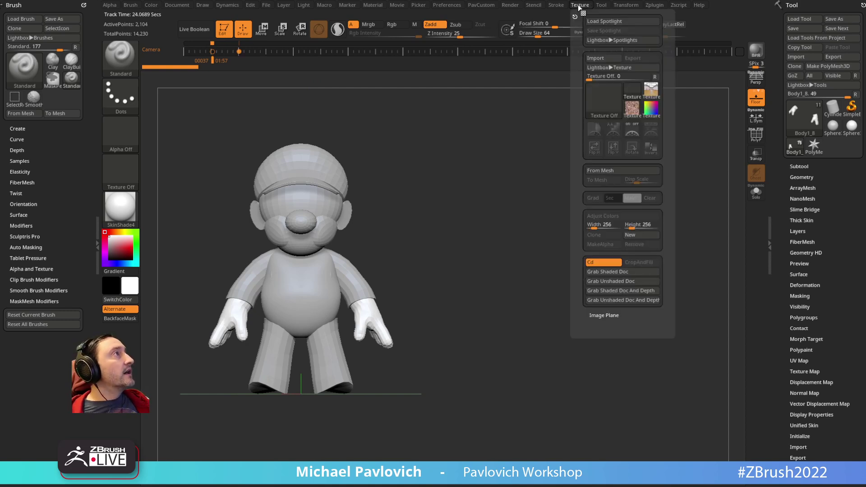
Show the Mario front and side reference image in Spotlight, lower its opacity over the model, and leave Spotlight editing
{"action": "left_click", "coordinate": [595, 21]}
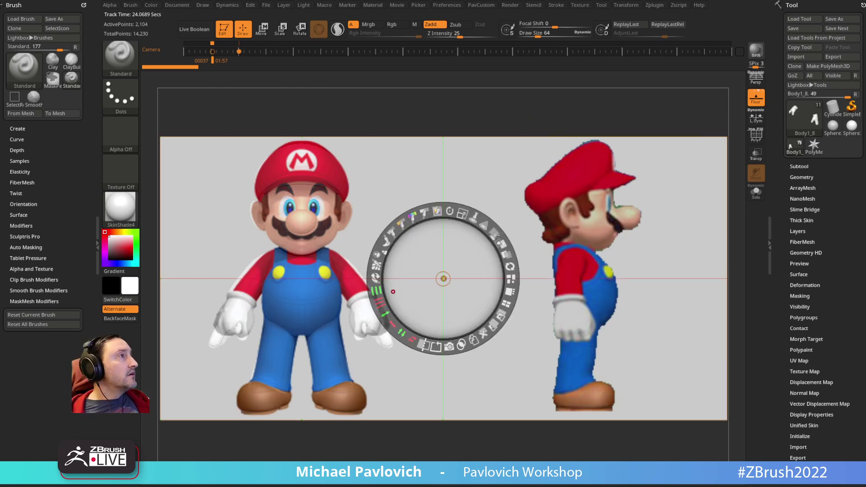
{"action": "left_click_drag", "start_coordinate": [494, 235], "coordinate": [445, 209]}
{"action": "key", "text": "z"}
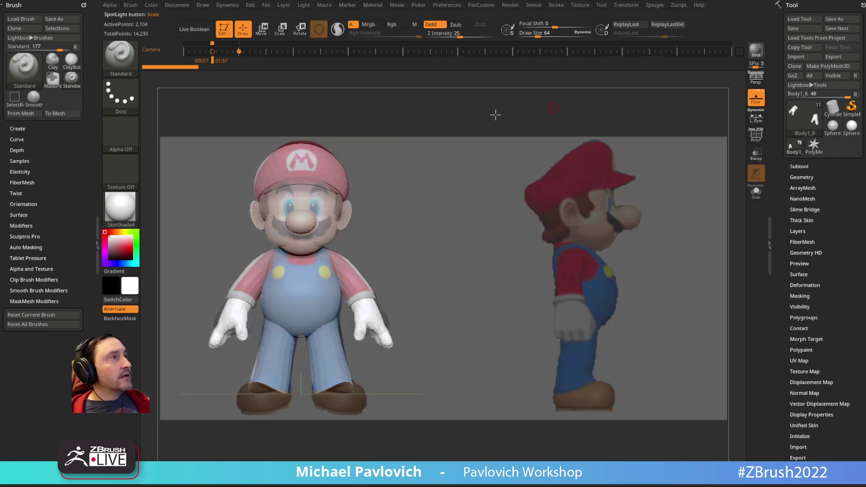
Make the nose subtool active and insert a PlaneMid primitive centred on it, covering the face
{"action": "left_click", "coordinate": [318, 216], "text": "alt"}
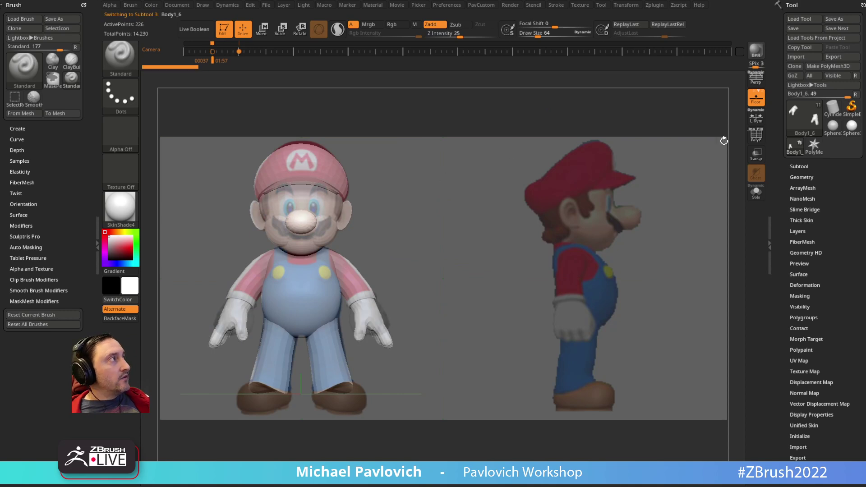
{"action": "key", "text": "shift"}
{"action": "left_click", "coordinate": [798, 165]}
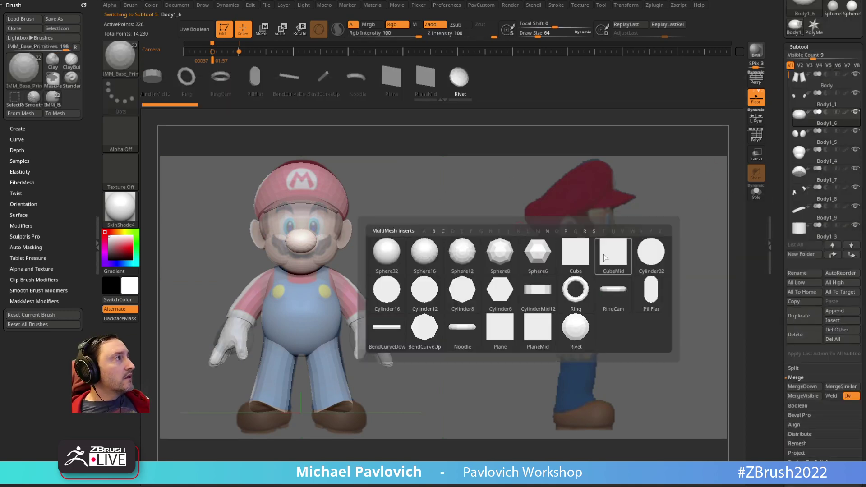
{"action": "left_click", "coordinate": [538, 329]}
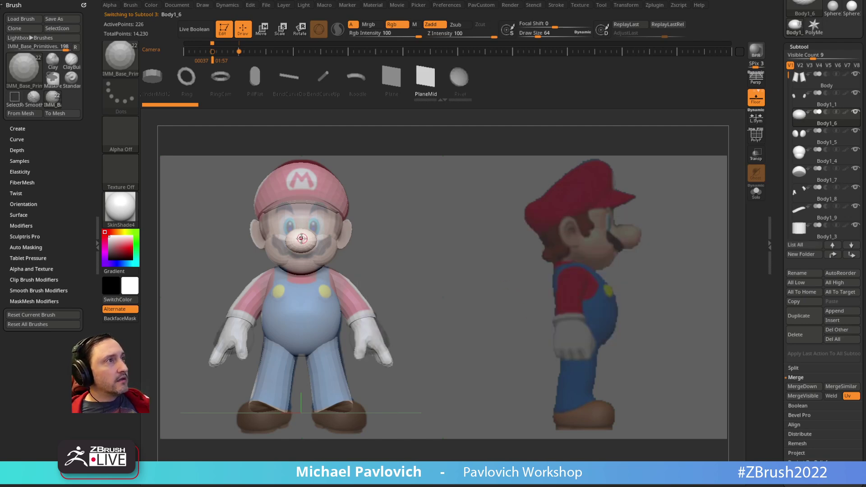
{"action": "left_click_drag", "start_coordinate": [301, 239], "coordinate": [356, 239]}
Split the masked nose from the new plane into a separate subtool, then enlarge the plane to cover the lower face
{"action": "key", "text": "2"}
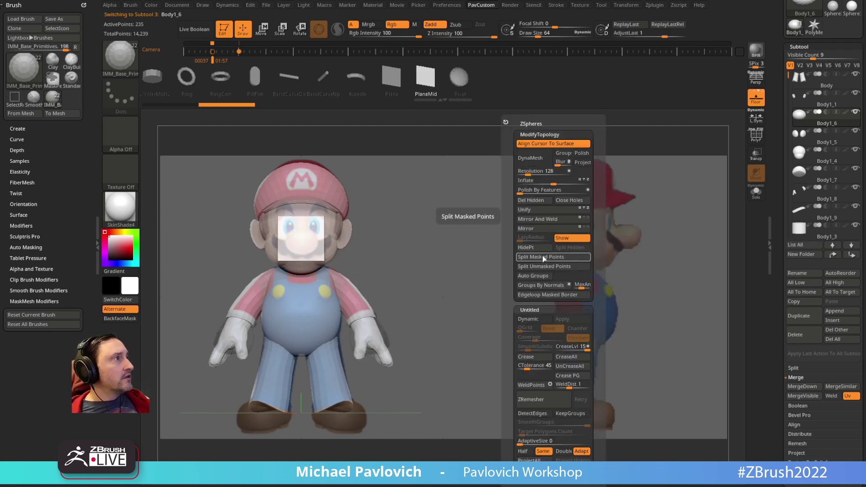
{"action": "left_click", "coordinate": [543, 257]}
{"action": "key", "text": "w"}
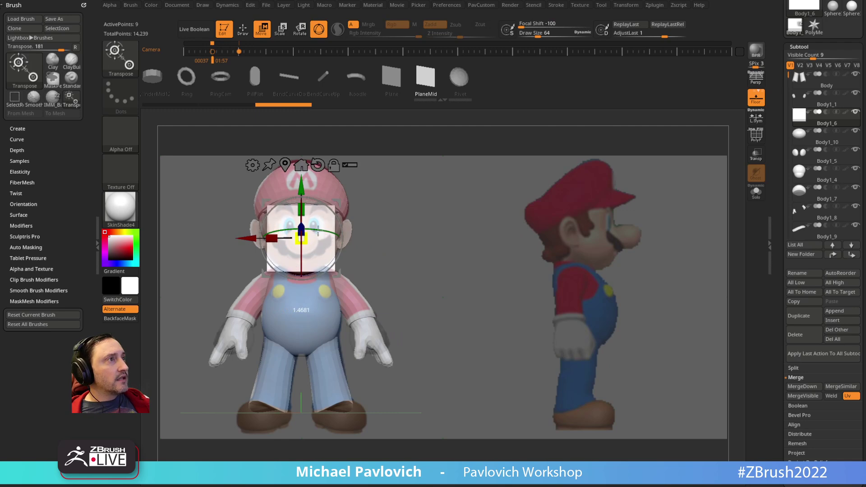
{"action": "key", "text": "q"}
Turn off subdivision smoothing and divide the plane repeatedly up to SDiv level 10
{"action": "key", "text": "shift+space"}
{"action": "left_click_drag", "start_coordinate": [777, 245], "coordinate": [776, 186]}
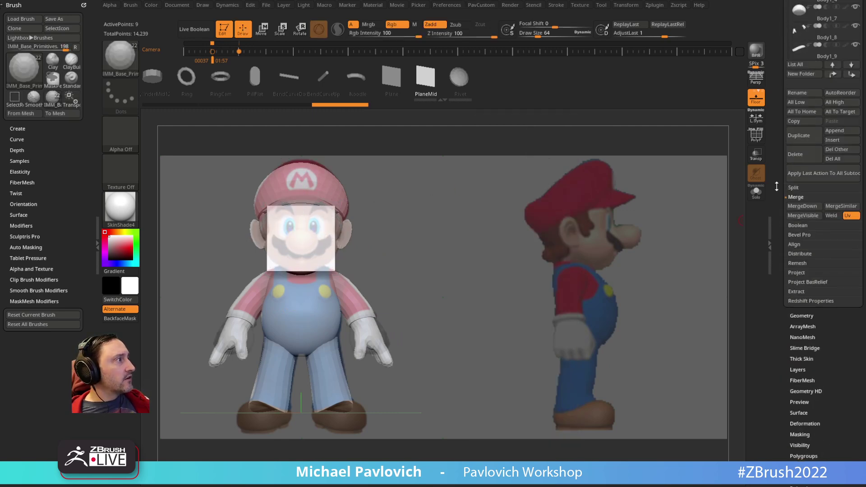
{"action": "left_click", "coordinate": [807, 316]}
{"action": "left_click", "coordinate": [833, 348]}
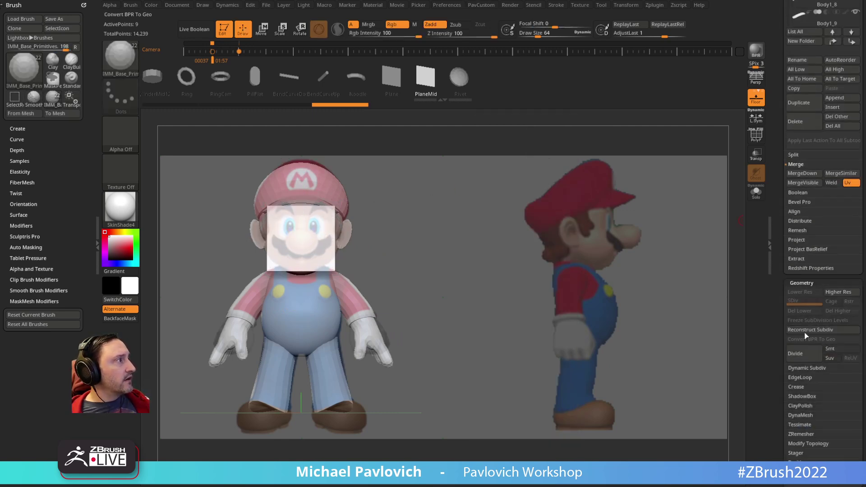
{"action": "left_click", "coordinate": [802, 353]}
{"action": "left_click", "coordinate": [802, 354]}
{"action": "left_click", "coordinate": [803, 354]}
{"action": "left_click", "coordinate": [803, 355]}
{"action": "left_click", "coordinate": [804, 354]}
{"action": "left_click", "coordinate": [804, 354]}
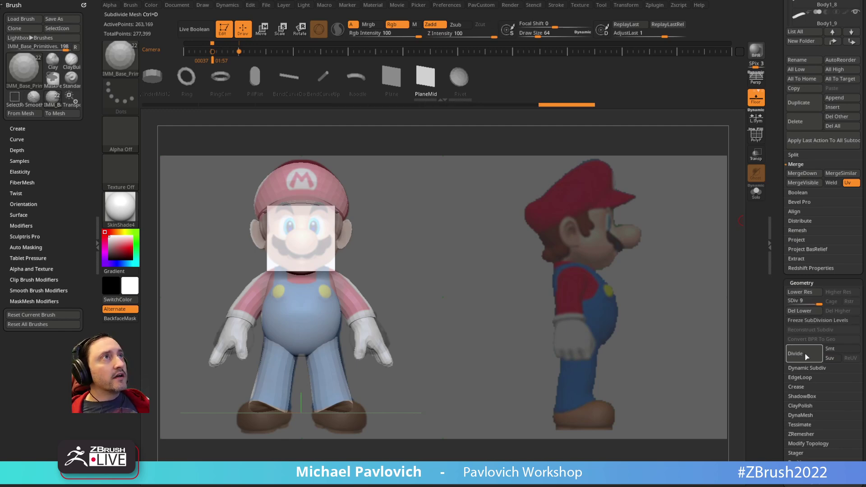
{"action": "left_click", "coordinate": [804, 356]}
Choose the Standard brush with a draw size of about 225 and hide the animation timeline
{"action": "key", "text": "b"}
{"action": "key", "text": "s"}
{"action": "key", "text": "t"}
{"action": "key", "text": "s"}
{"action": "left_click_drag", "start_coordinate": [408, 267], "coordinate": [395, 267]}
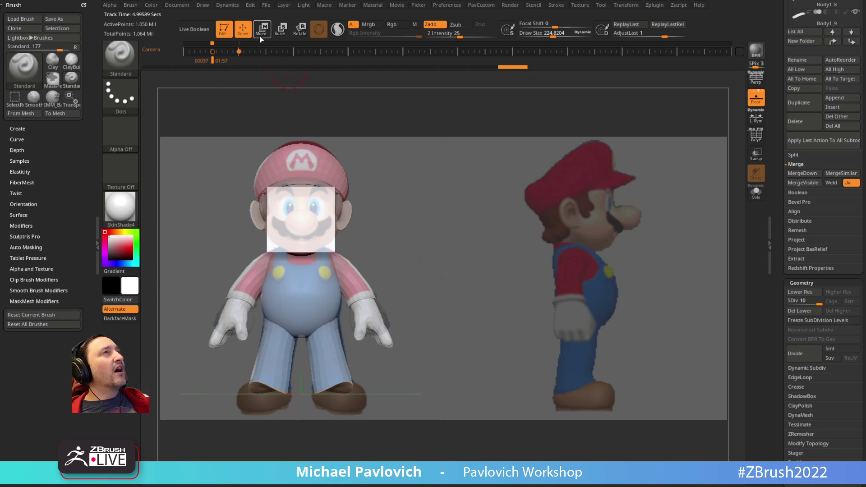
{"action": "key", "text": "2"}
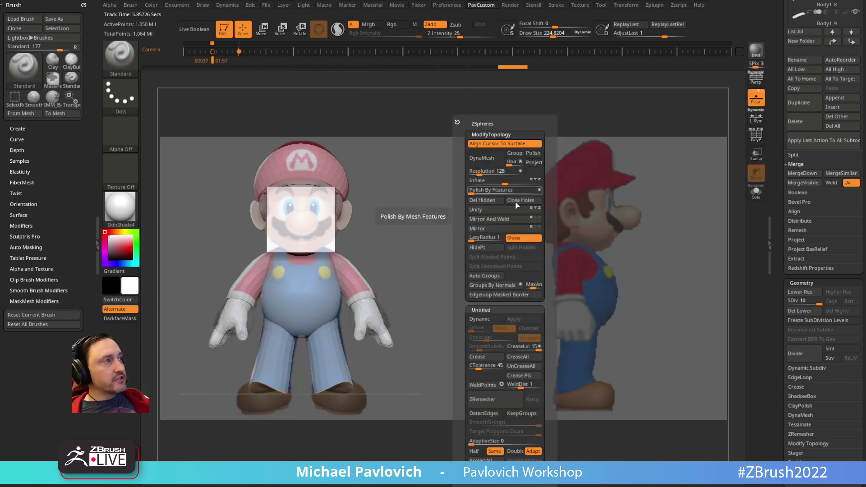
{"action": "left_click", "coordinate": [523, 241]}
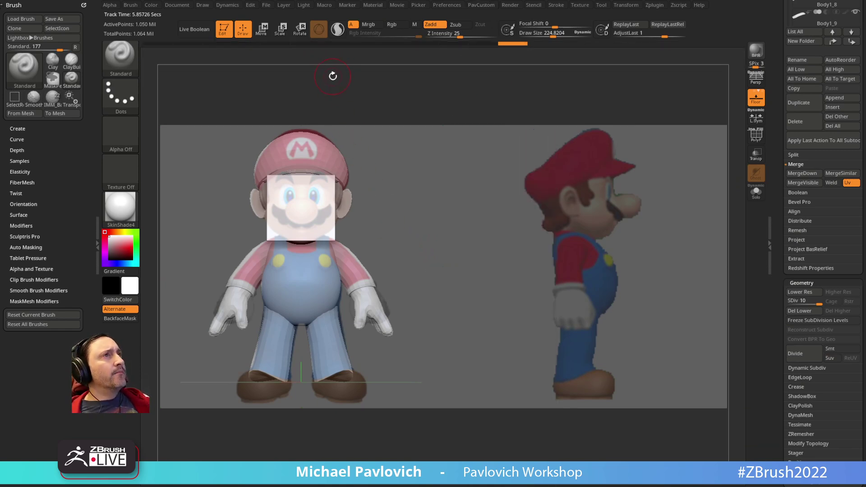
Paint the reference's eyes, nose and moustache onto the plane using the Paint brush with Spotlight Projection on
{"action": "key", "text": "b"}
{"action": "key", "text": "p"}
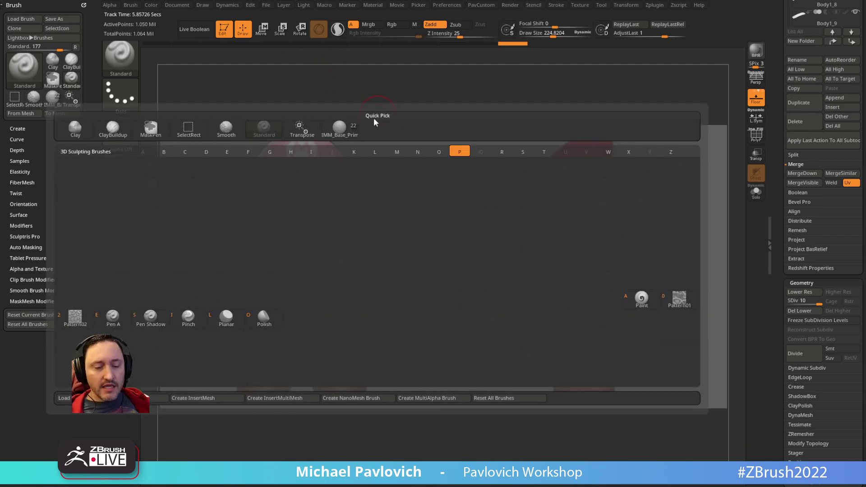
{"action": "key", "text": "a"}
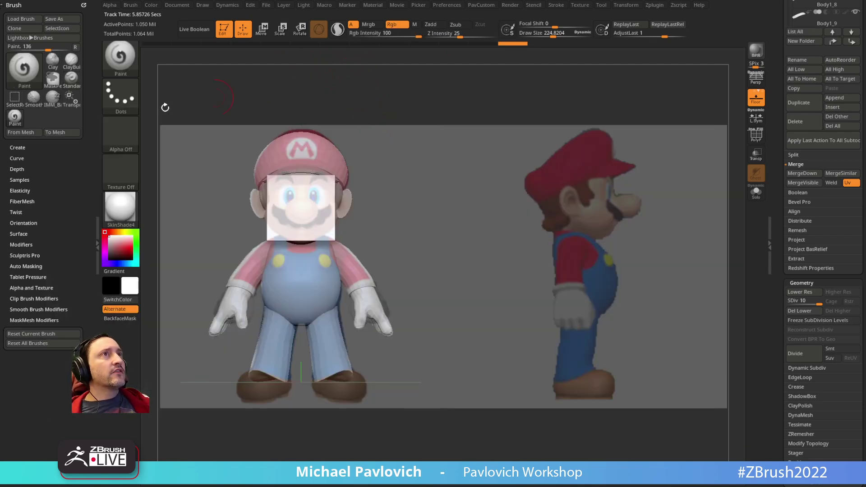
{"action": "left_click", "coordinate": [22, 180]}
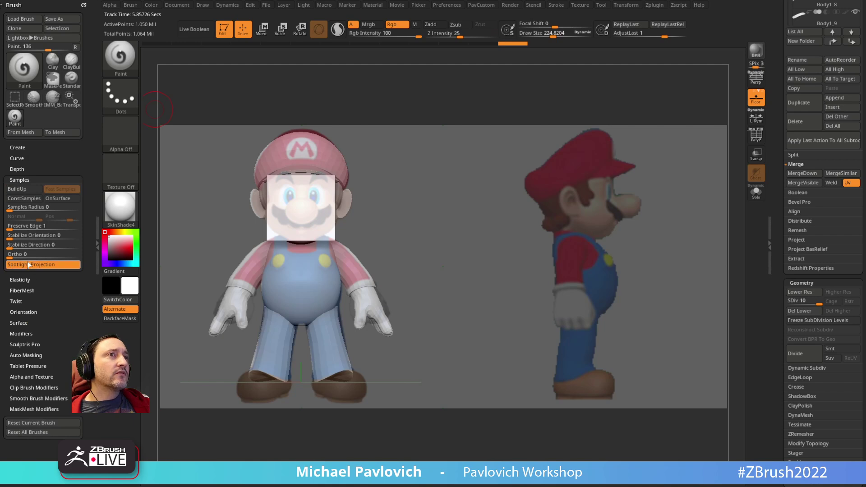
{"action": "mouse_move", "coordinate": [309, 221]}
{"action": "left_mouse_down"}
{"action": "mouse_move", "coordinate": [301, 221]}
{"action": "mouse_move", "coordinate": [326, 217]}
{"action": "left_mouse_up"}
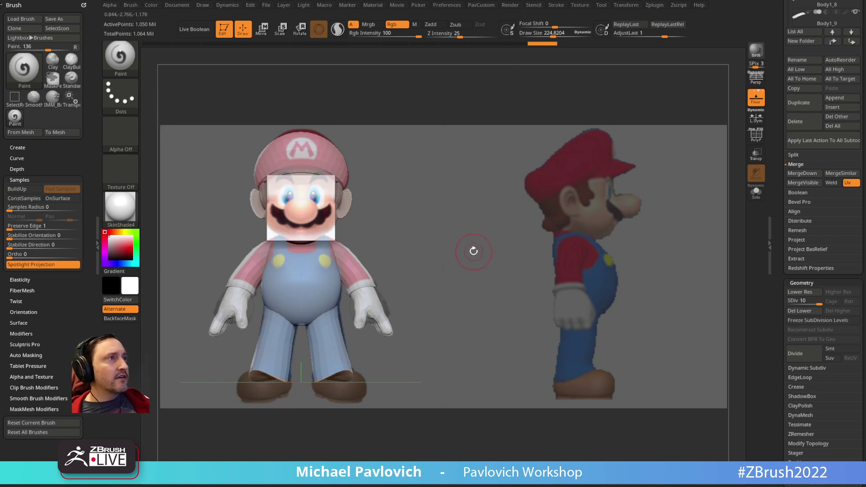
Hide the Spotlight reference and switch to the Standard brush with a draw size of about 69
{"action": "key", "text": "shift+z"}
{"action": "mouse_move", "coordinate": [452, 197]}
{"action": "right_mouse_down", "text": "ctrl"}
{"action": "mouse_move", "coordinate": [545, 181]}
{"action": "mouse_move", "coordinate": [607, 250]}
{"action": "right_mouse_up", "text": "ctrl"}
{"action": "key", "text": "s"}
{"action": "left_click_drag", "start_coordinate": [590, 230], "coordinate": [576, 230]}
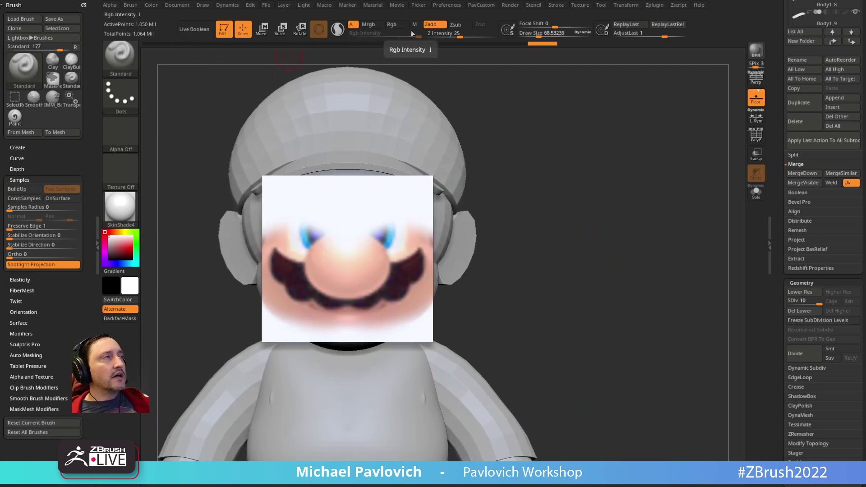
Set the Paint brush's RGB intensity to 24 and fill the plane with white to fade the projected face
{"action": "key", "text": "b"}
{"action": "key", "text": "p"}
{"action": "key", "text": "a"}
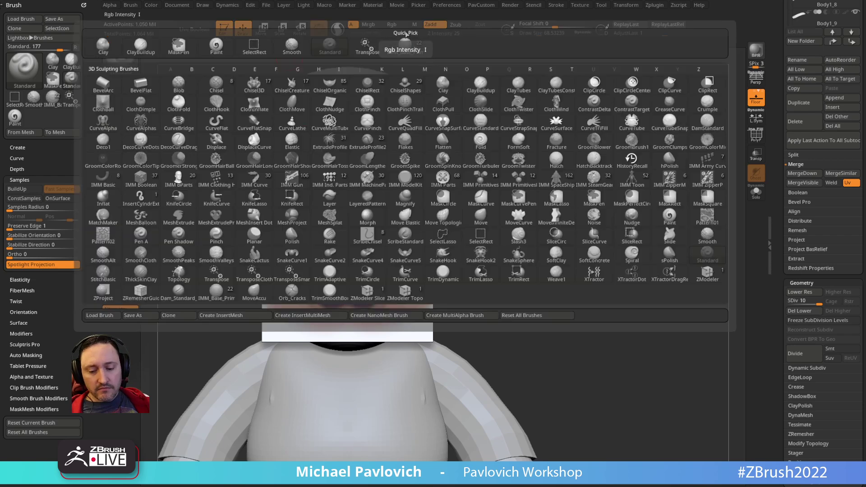
{"action": "left_click_drag", "start_coordinate": [399, 35], "coordinate": [384, 34]}
{"action": "left_click", "coordinate": [152, 5]}
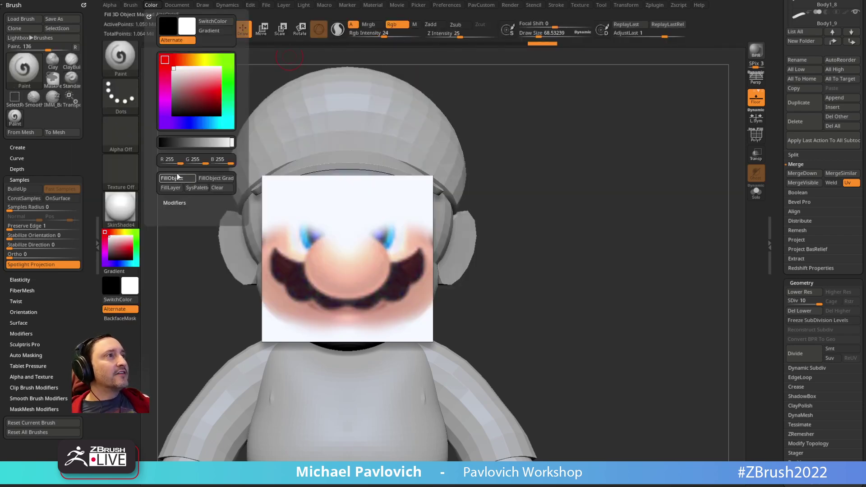
Return to the Standard brush and reduce its draw size to about 38
{"action": "key", "text": "b"}
{"action": "key", "text": "s"}
{"action": "key", "text": "t"}
{"action": "key", "text": "s"}
{"action": "left_click_drag", "start_coordinate": [308, 275], "coordinate": [295, 274]}
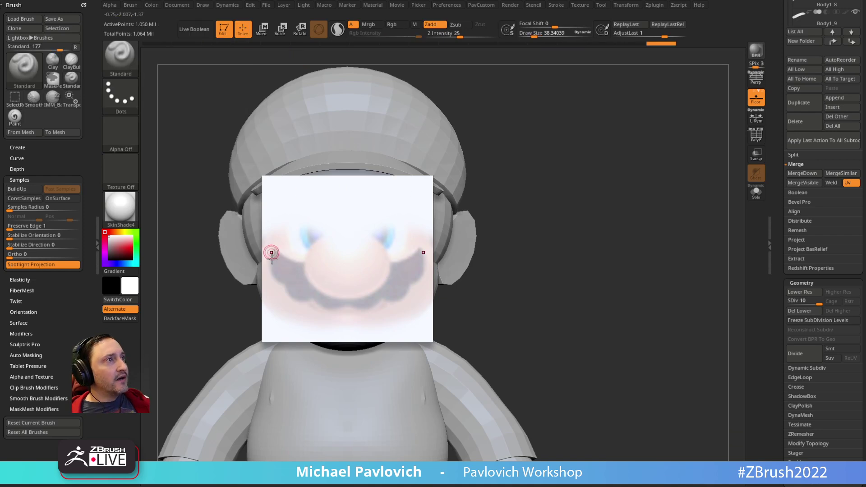
Step the plane down to SDiv level 8, deleting the higher subdivision levels and then all lower ones
{"action": "scroll", "coordinate": [812, 192], "scroll_direction": "down", "scroll_amount": 3}
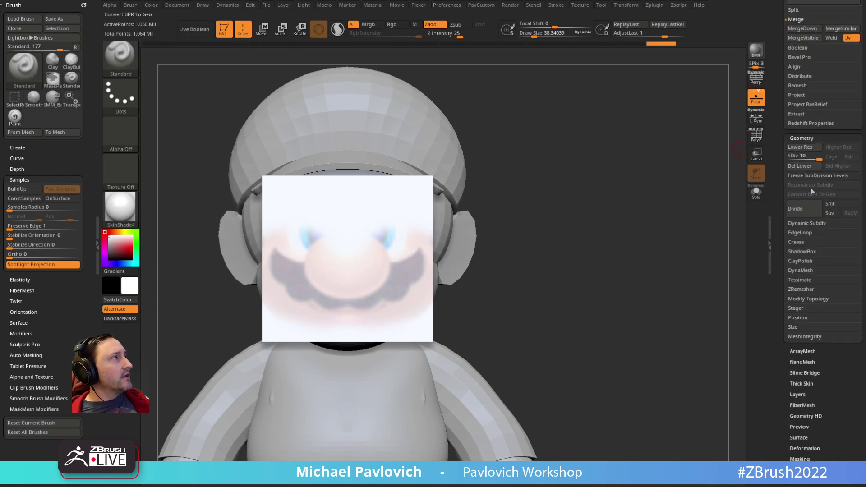
{"action": "left_click_drag", "start_coordinate": [816, 156], "coordinate": [817, 156]}
{"action": "left_click", "coordinate": [837, 166]}
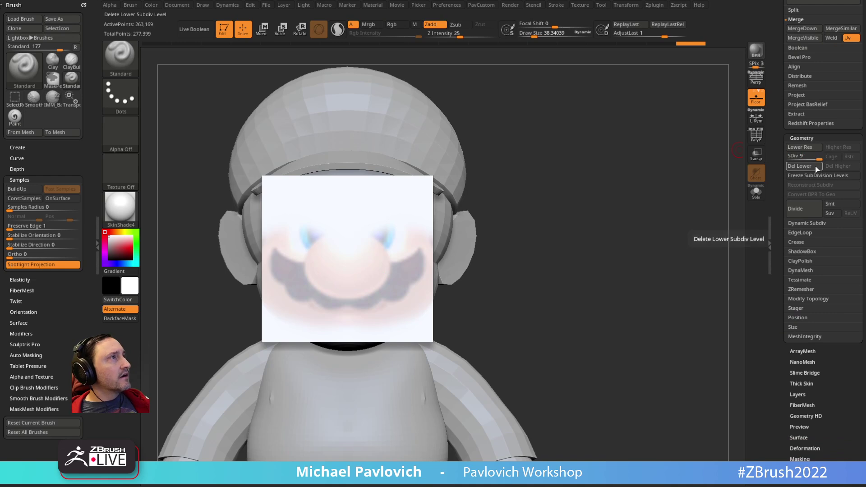
{"action": "key", "text": "shift+d"}
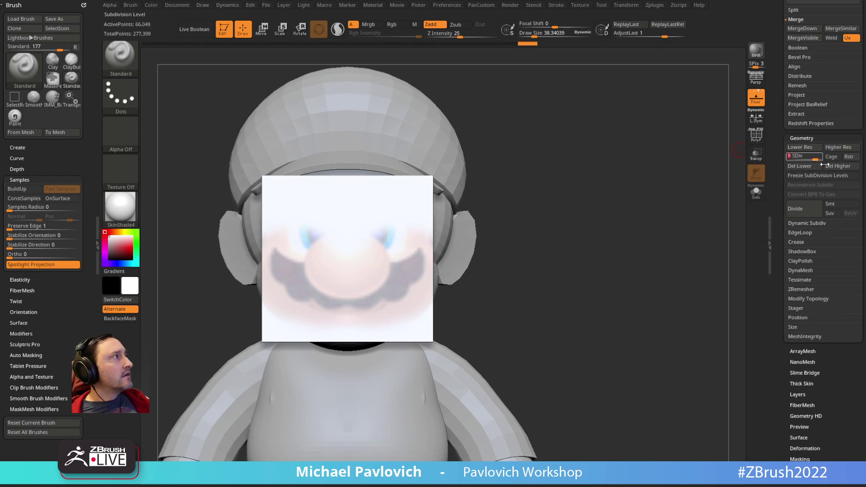
{"action": "left_click", "coordinate": [834, 167]}
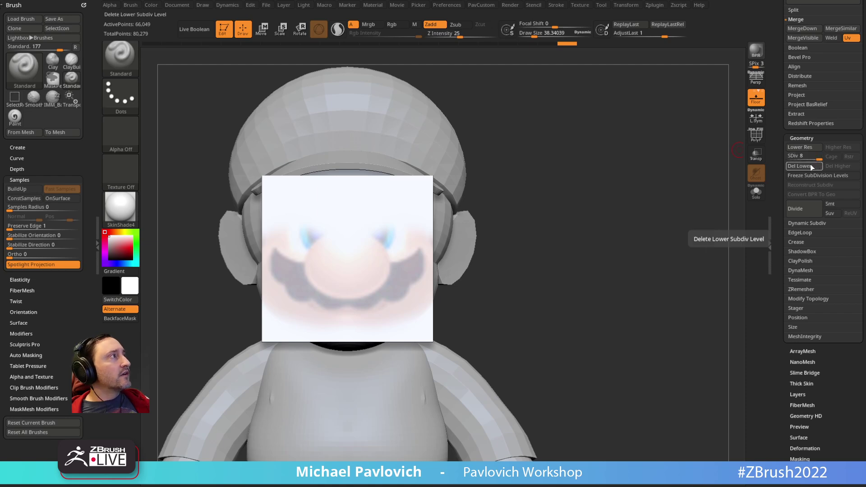
{"action": "left_click", "coordinate": [817, 166]}
{"action": "left_click", "coordinate": [760, 141]}
{"action": "left_click", "coordinate": [760, 140]}
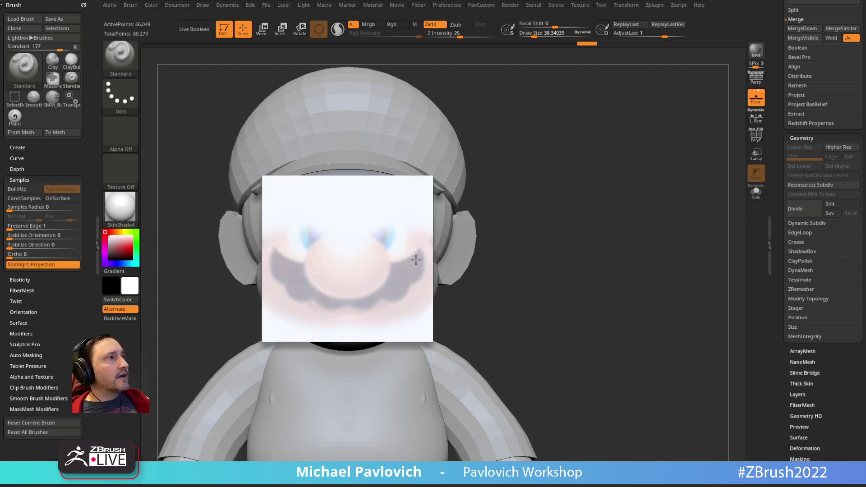
Slice two large overlapping ellipses into the plane with the SliceCirc brush, displaying the polyframe, to outline a crescent around the moustache
{"action": "key", "text": "ctrl+shift"}
{"action": "key", "text": "ctrl+shift+b"}
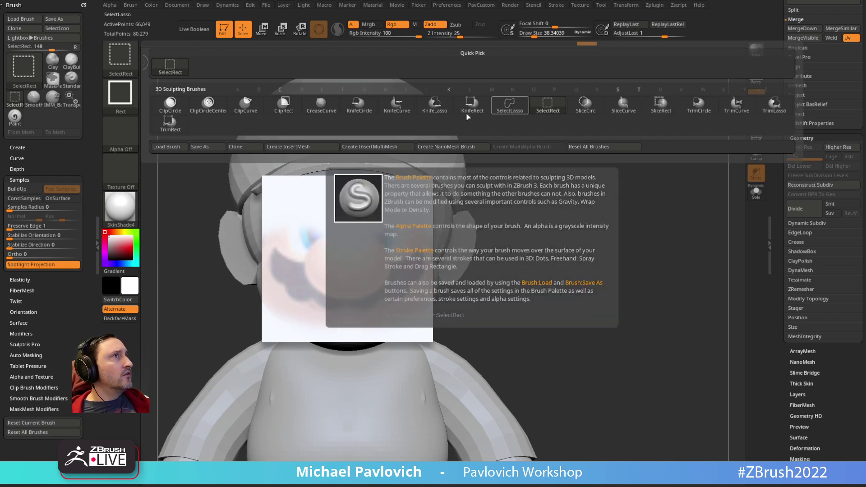
{"action": "left_click", "coordinate": [585, 106], "text": "ctrl+shift"}
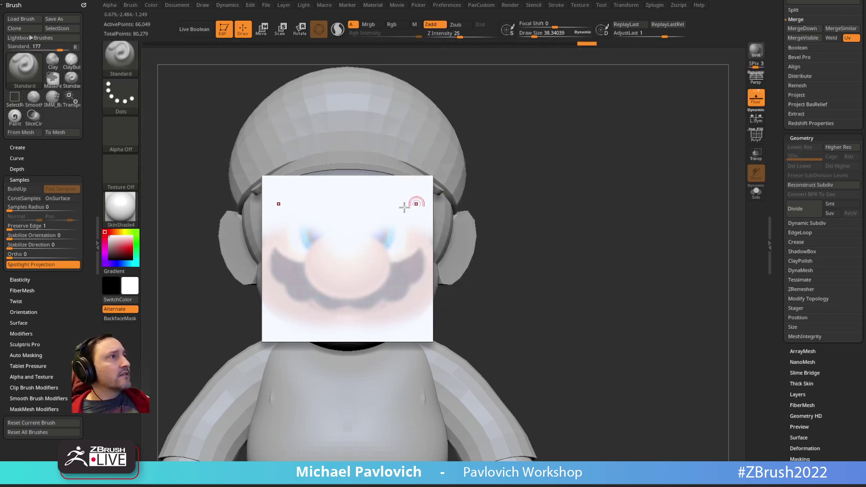
{"action": "mouse_move", "coordinate": [376, 127]}
{"action": "left_mouse_down", "text": "ctrl+shift"}
{"action": "mouse_move", "coordinate": [534, 199]}
{"action": "mouse_move", "coordinate": [401, 246]}
{"action": "mouse_move", "coordinate": [407, 273]}
{"action": "mouse_move", "coordinate": [417, 268]}
{"action": "mouse_move", "coordinate": [426, 279]}
{"action": "mouse_move", "coordinate": [439, 271]}
{"action": "left_mouse_up", "text": "ctrl+shift"}
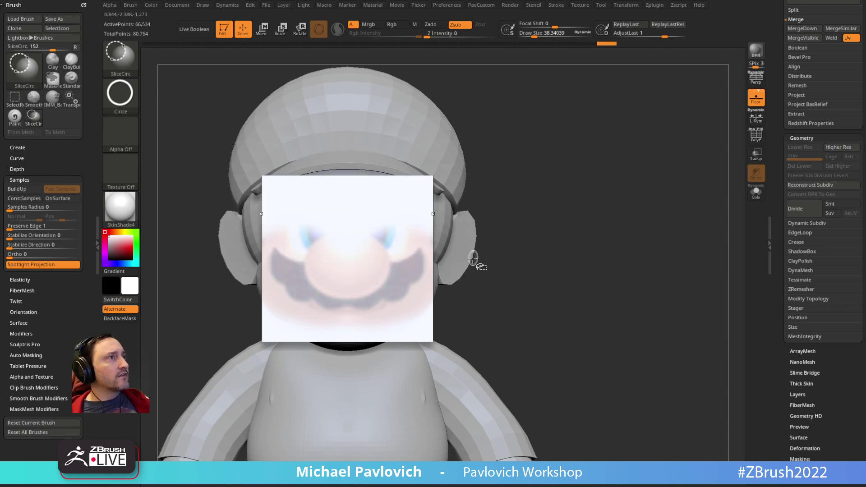
{"action": "left_click", "coordinate": [757, 141]}
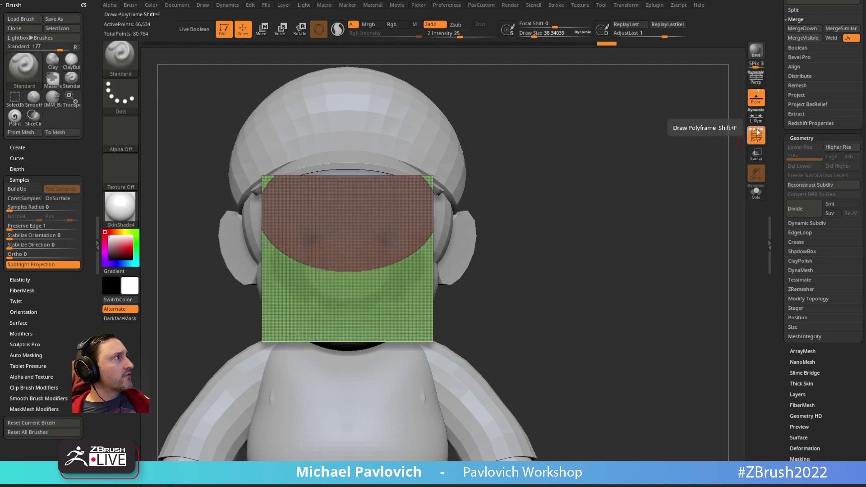
{"action": "mouse_move", "coordinate": [428, 226]}
{"action": "left_mouse_down", "text": "ctrl+shift"}
{"action": "mouse_move", "coordinate": [417, 328]}
{"action": "mouse_move", "coordinate": [432, 313]}
{"action": "mouse_move", "coordinate": [425, 319]}
{"action": "left_mouse_up", "text": "ctrl+shift"}
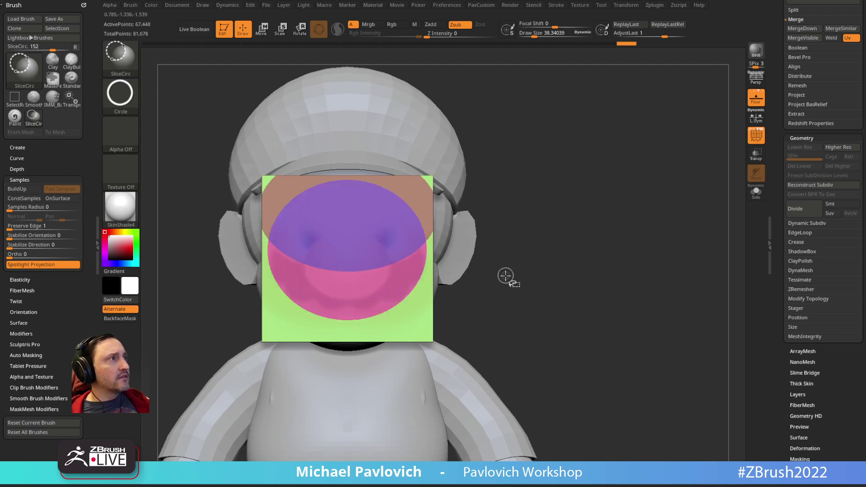
Choose the SliceCurve brush, isolate the crescent polygroup below the nose, and delete the hidden geometry
{"action": "left_click", "coordinate": [131, 69]}
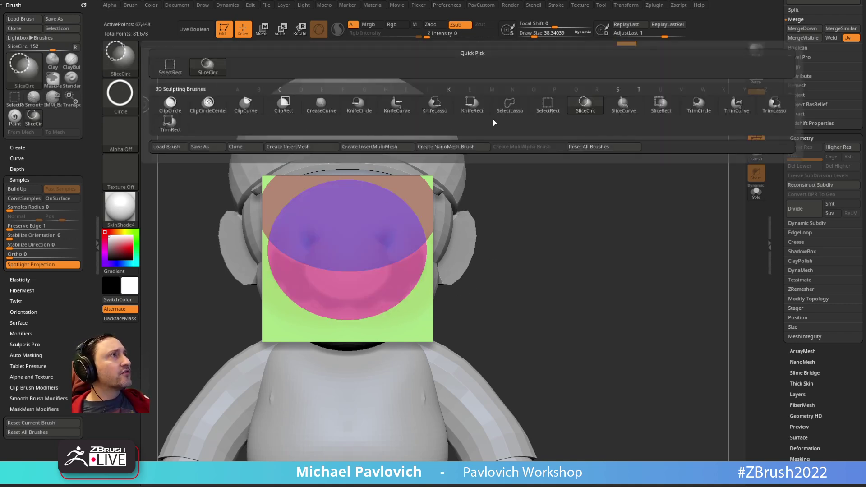
{"action": "left_click", "coordinate": [623, 103], "text": "ctrl+shift"}
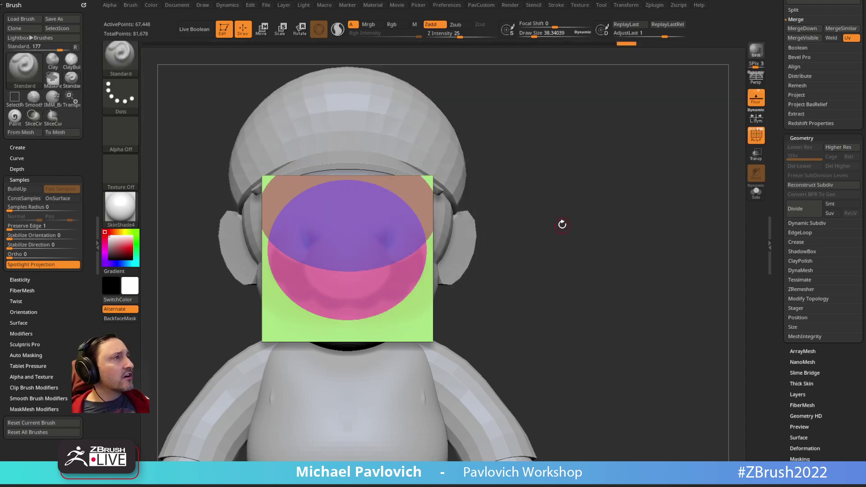
{"action": "left_click", "coordinate": [401, 306], "text": "ctrl+shift"}
{"action": "key", "text": "1"}
{"action": "left_click", "coordinate": [575, 199]}
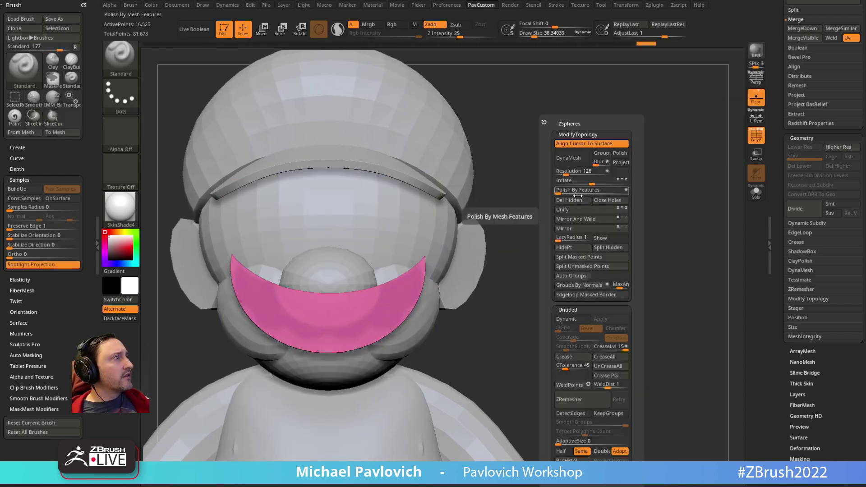
{"action": "right_click_drag", "start_coordinate": [481, 259], "coordinate": [648, 234], "text": "alt"}
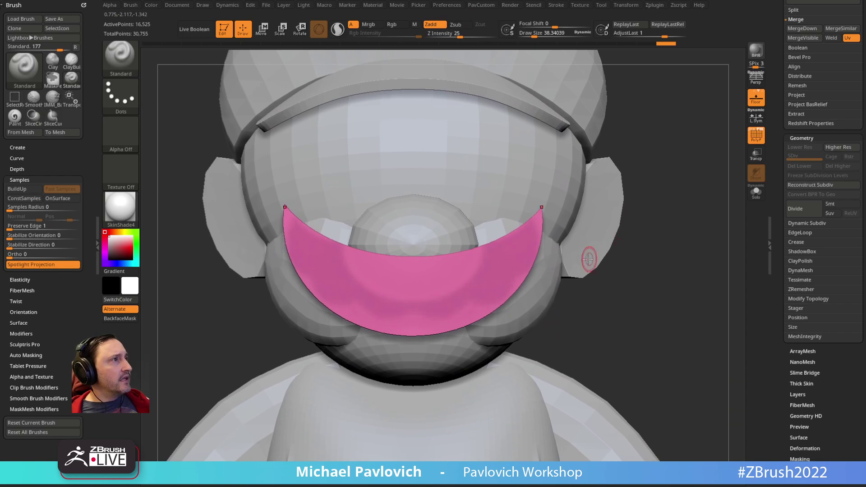
Cut scallops along one half of the crescent's lower edge with SliceCurve and isolate the main moustache polygroup
{"action": "mouse_move", "coordinate": [563, 283]}
{"action": "left_mouse_down", "text": "ctrl+shift"}
{"action": "mouse_move", "coordinate": [548, 267]}
{"action": "mouse_move", "coordinate": [515, 276]}
{"action": "left_mouse_up", "text": "ctrl+shift"}
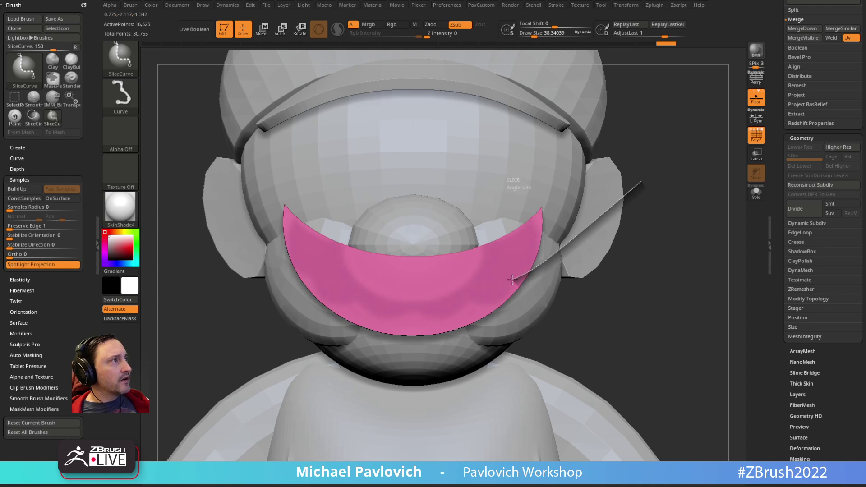
{"action": "left_click_drag", "start_coordinate": [505, 308], "coordinate": [505, 309], "text": "ctrl+shift"}
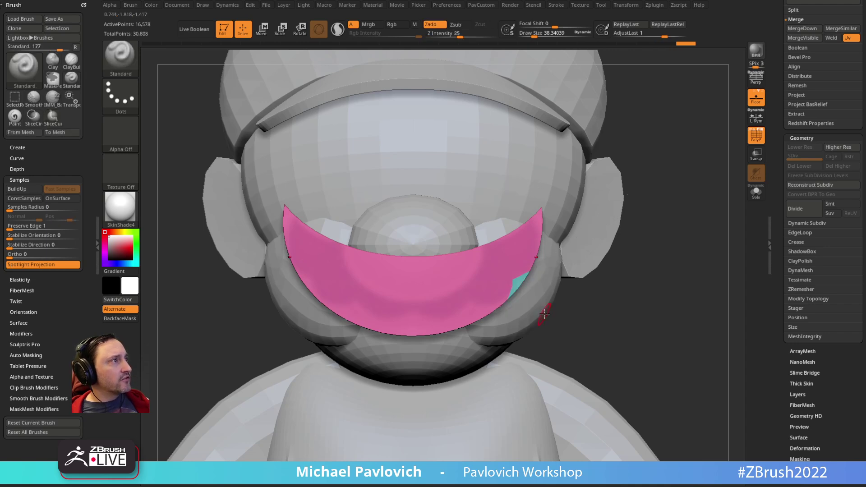
{"action": "left_click_drag", "start_coordinate": [565, 286], "coordinate": [499, 306], "text": "ctrl+shift"}
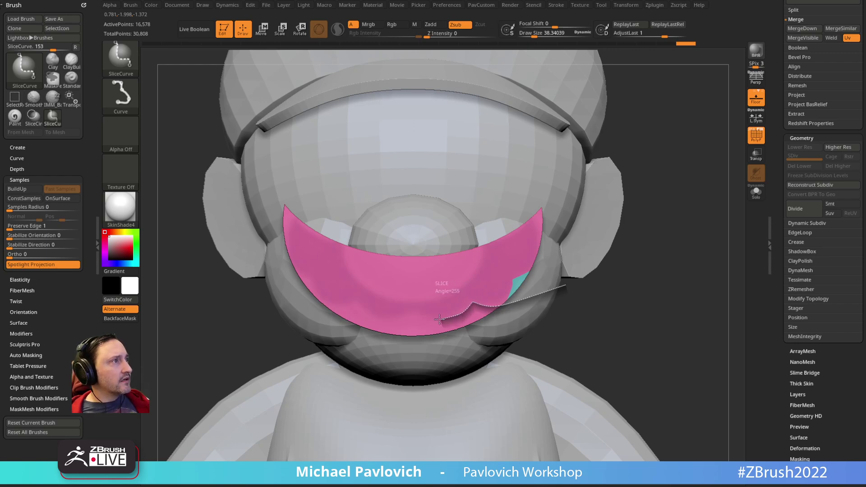
{"action": "left_click_drag", "start_coordinate": [415, 312], "coordinate": [372, 367], "text": "ctrl+shift"}
{"action": "left_click", "coordinate": [528, 257], "text": "ctrl+shift"}
Delete the geometry hidden by the scallop cuts, then flip the moustache and Mirror And Weld the scallops onto both halves
{"action": "key", "text": "4"}
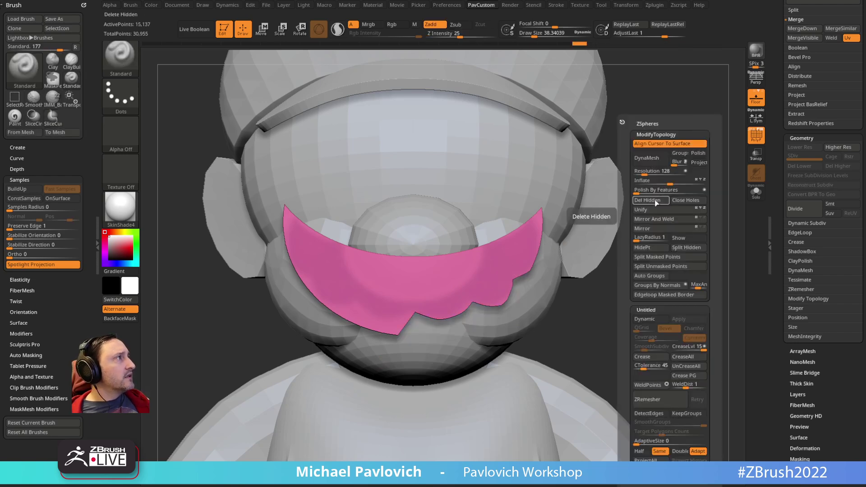
{"action": "left_click", "coordinate": [660, 247]}
{"action": "left_click", "coordinate": [661, 219]}
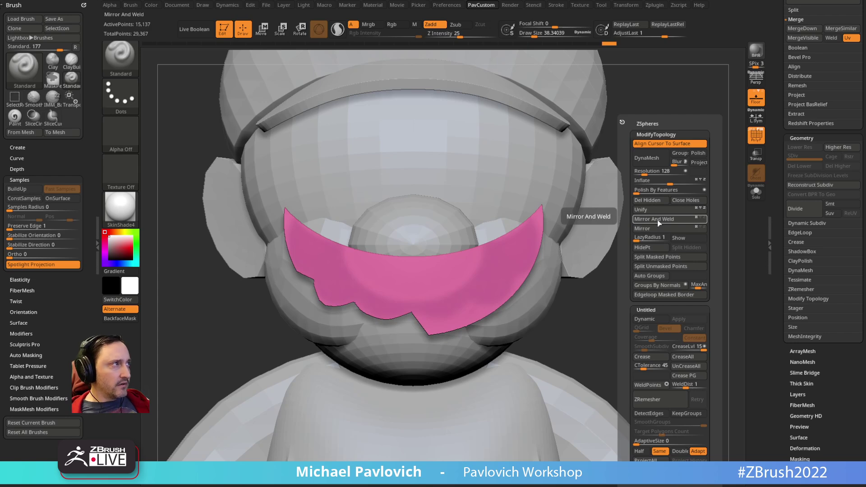
{"action": "left_click", "coordinate": [659, 220]}
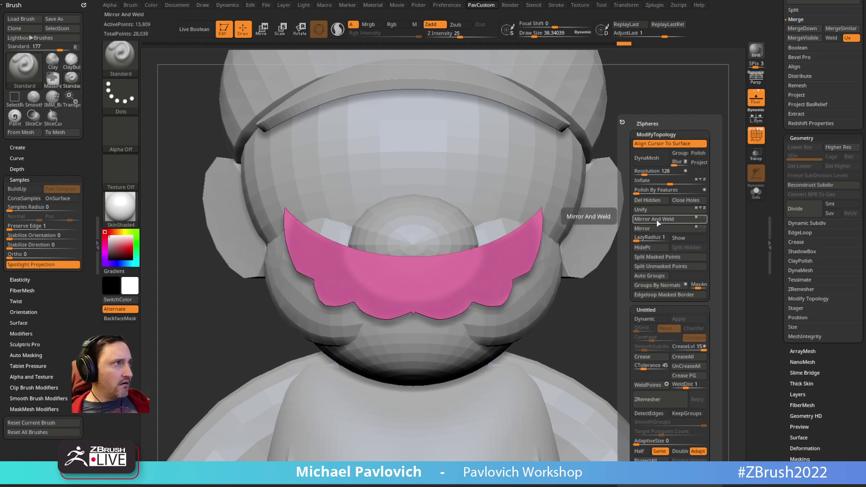
{"action": "key", "text": "2"}
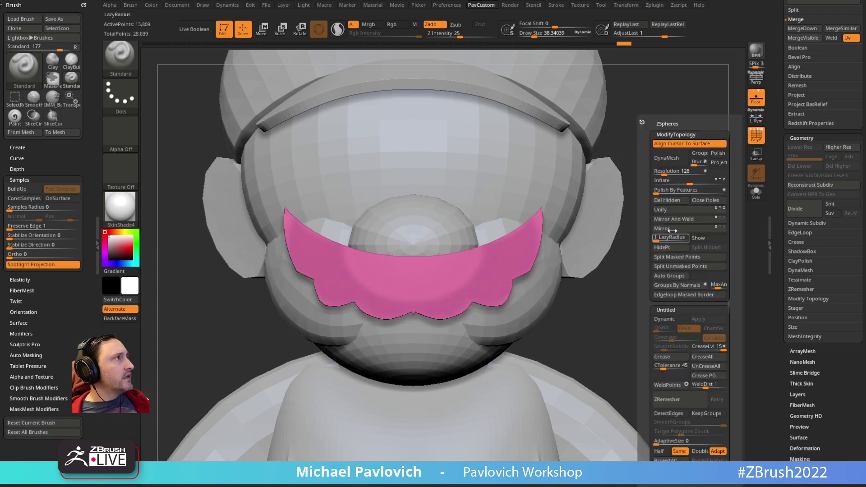
{"action": "left_click", "coordinate": [674, 202]}
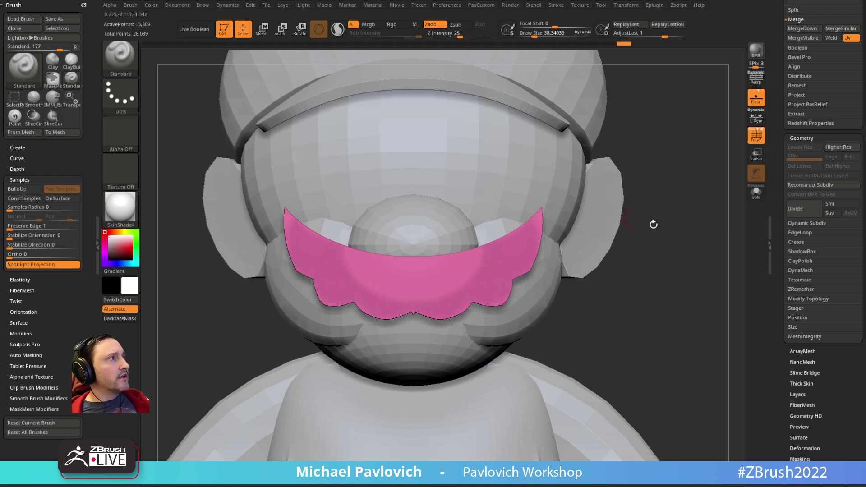
Slice a sliver off one outer tip of the moustache with SliceCurve, isolate the main polygroup, and delete the hidden sliver
{"action": "mouse_move", "coordinate": [707, 224]}
{"action": "left_mouse_down"}
{"action": "mouse_move", "coordinate": [670, 209]}
{"action": "mouse_move", "coordinate": [656, 215]}
{"action": "left_mouse_up"}
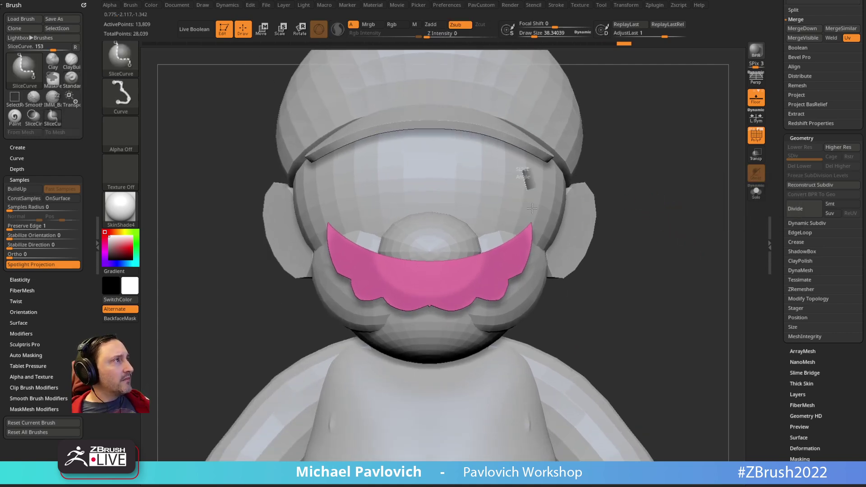
{"action": "left_click_drag", "start_coordinate": [528, 178], "coordinate": [530, 242], "text": "ctrl+shift"}
{"action": "left_click_drag", "start_coordinate": [517, 293], "coordinate": [517, 294], "text": "ctrl+shift"}
{"action": "key", "text": "2"}
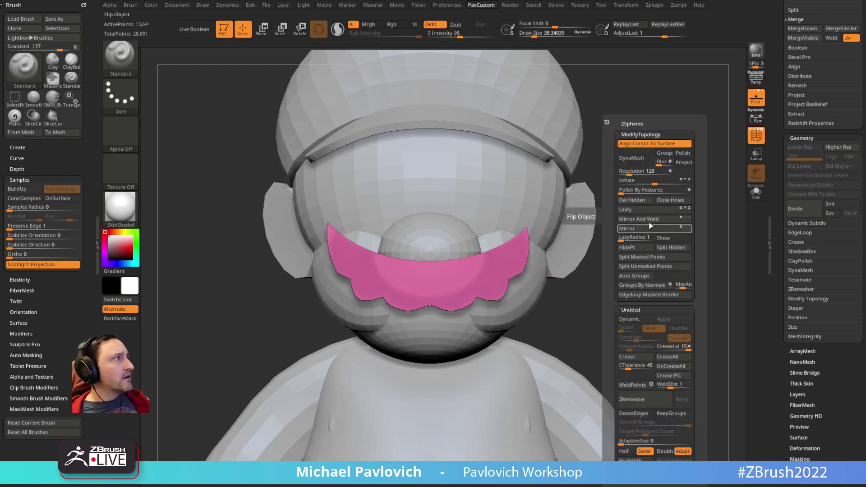
{"action": "left_click", "coordinate": [639, 200]}
Flip the moustache and Mirror And Weld it so the trimmed tip is repeated on the opposite side
{"action": "key", "text": "F1"}
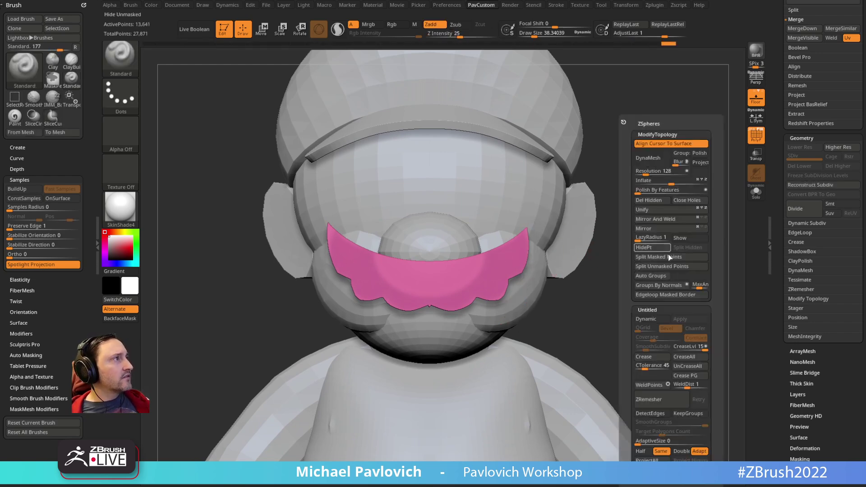
{"action": "left_click", "coordinate": [662, 229]}
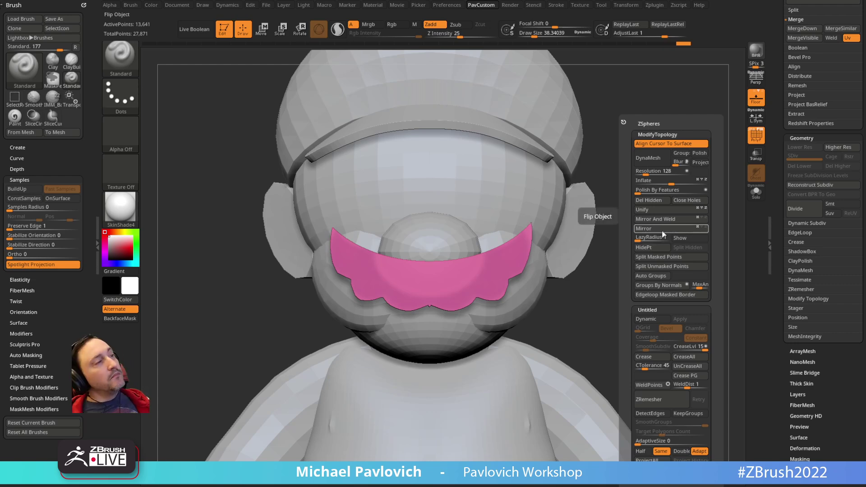
{"action": "left_click", "coordinate": [663, 219]}
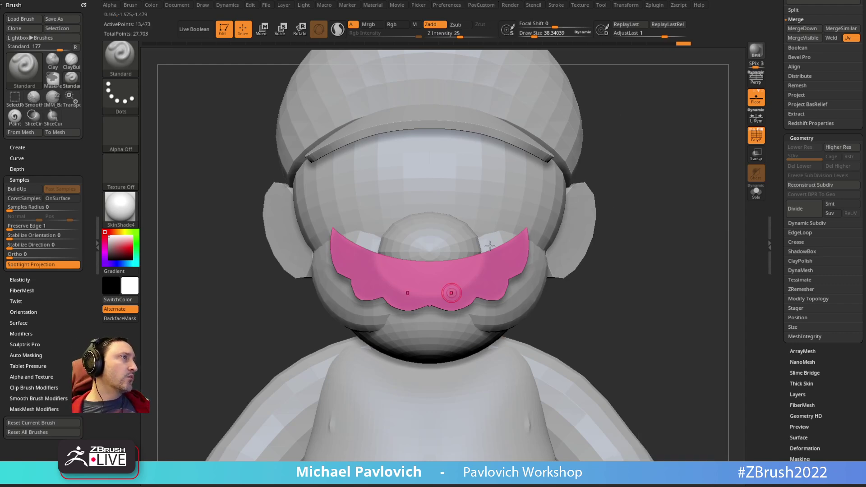
Display the polyframe and ZRemesh the moustache four times with the Half option, undoing the fourth pass
{"action": "left_click_drag", "start_coordinate": [671, 222], "coordinate": [662, 235], "text": "alt"}
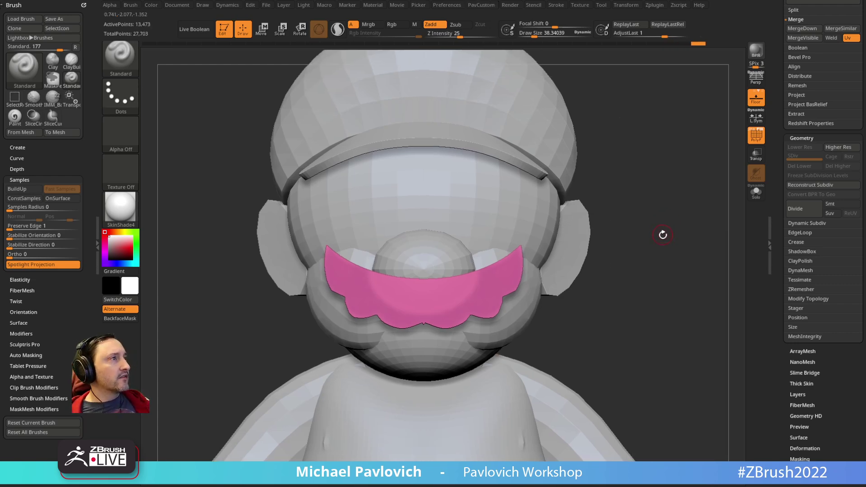
{"action": "left_click", "coordinate": [752, 129]}
{"action": "key", "text": "ctrl+2"}
{"action": "left_click", "coordinate": [627, 450]}
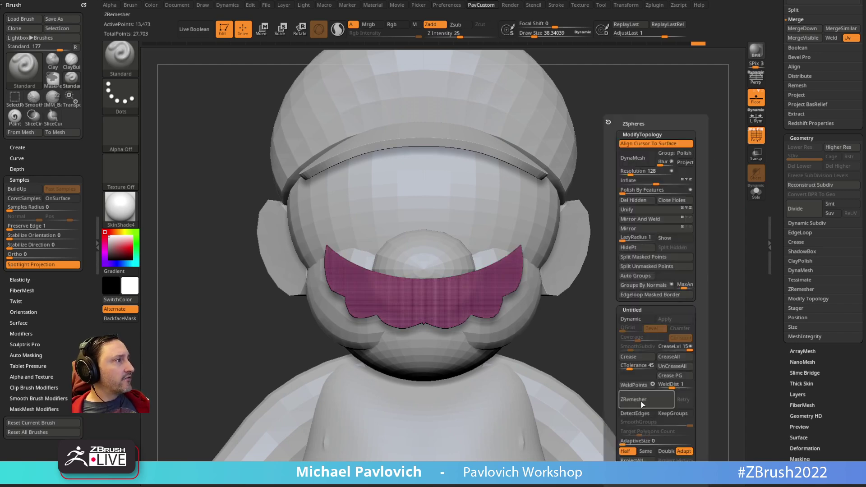
{"action": "left_click", "coordinate": [643, 405]}
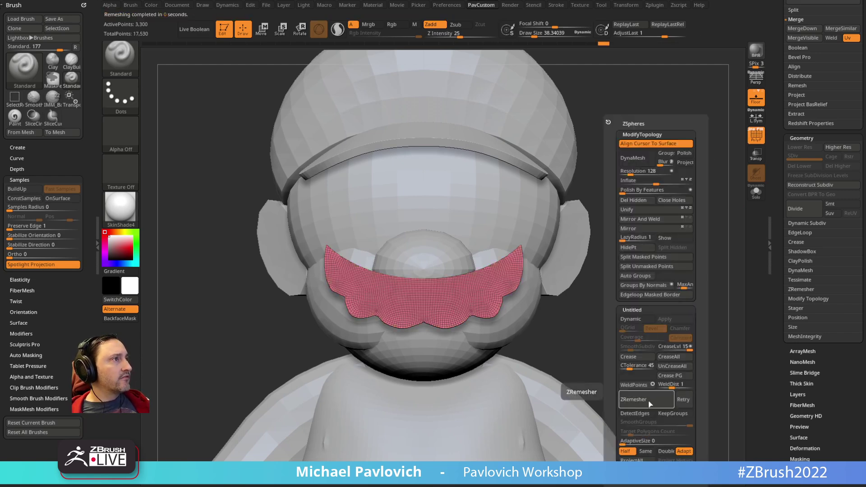
{"action": "left_click", "coordinate": [649, 402]}
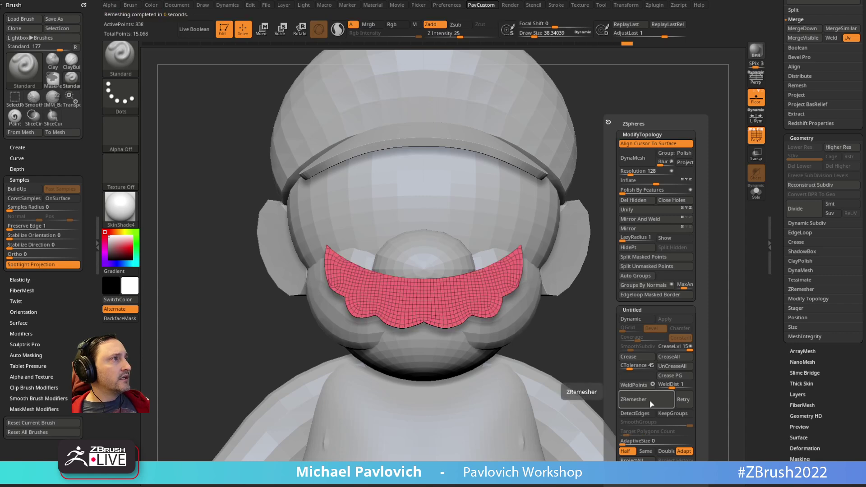
{"action": "left_click", "coordinate": [651, 404]}
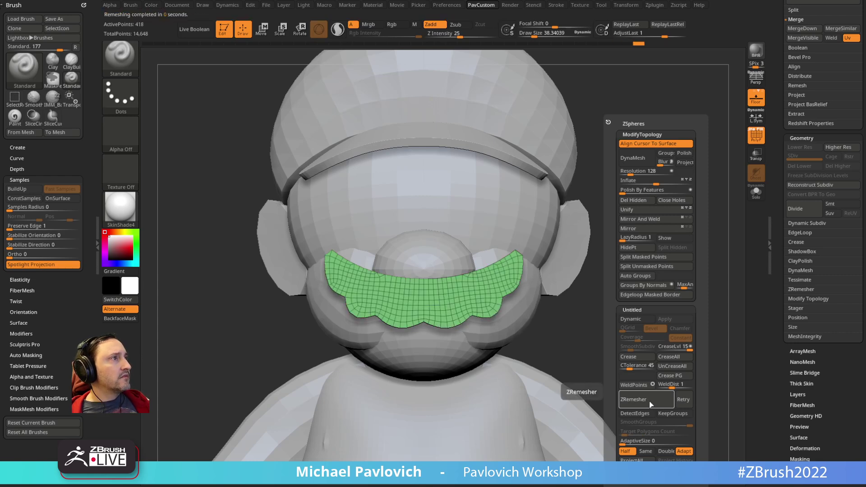
{"action": "left_click", "coordinate": [650, 404]}
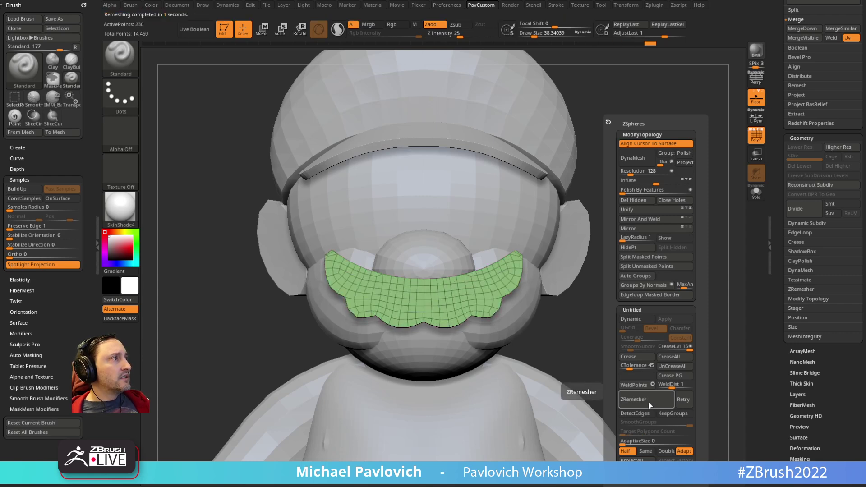
{"action": "key", "text": "ctrl+z"}
Choose the MoveAccu brush, turn off Align Cursor To Surface, and show the brush's Curve settings containing AccuCurve
{"action": "right_click_drag", "start_coordinate": [625, 232], "coordinate": [637, 221], "text": "ctrl"}
{"action": "key", "text": "1"}
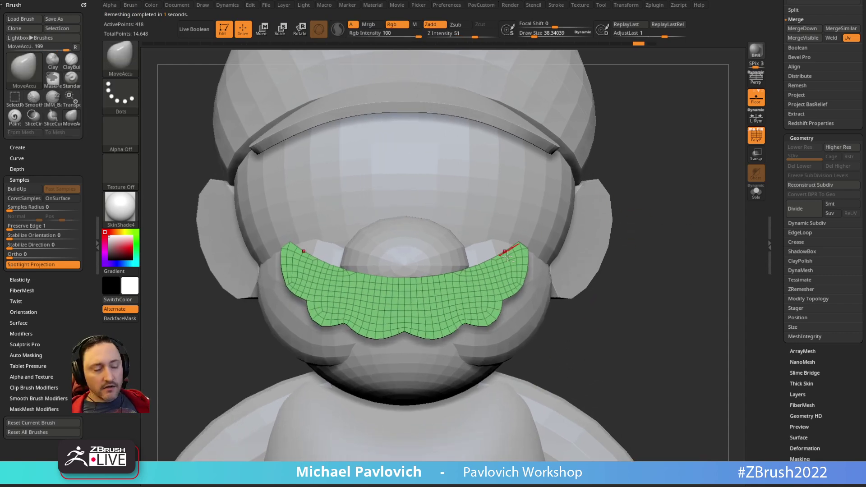
{"action": "key", "text": "2"}
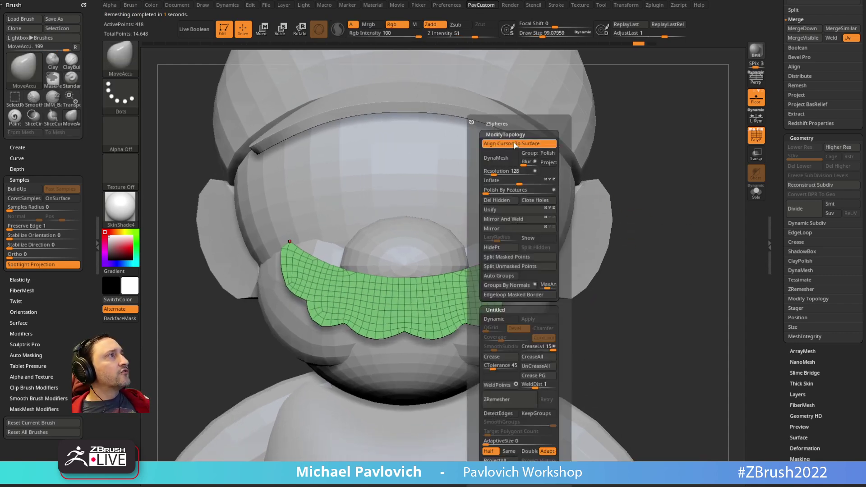
{"action": "left_click", "coordinate": [26, 179], "text": "shift"}
{"action": "left_click", "coordinate": [18, 158], "text": "shift"}
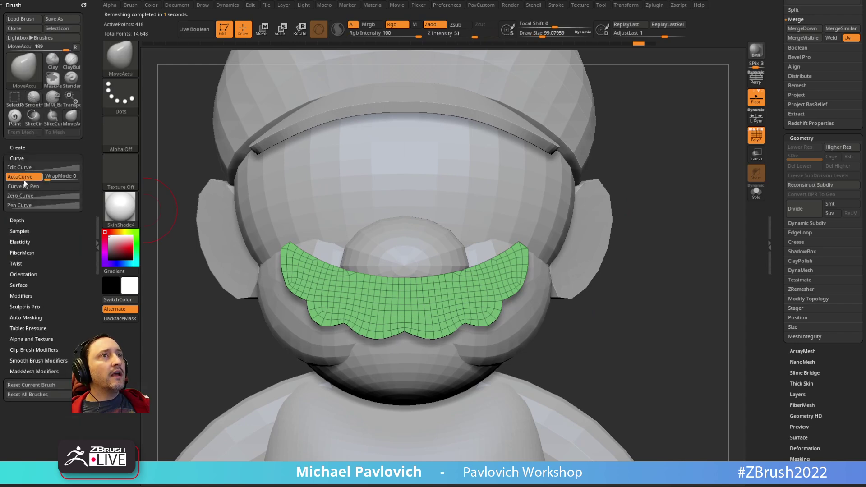
Reduce the draw size to about 49, pull the moustache's upper corners into sharp points, and ZRemesh once more at Half
{"action": "key", "text": "bracketleft"}
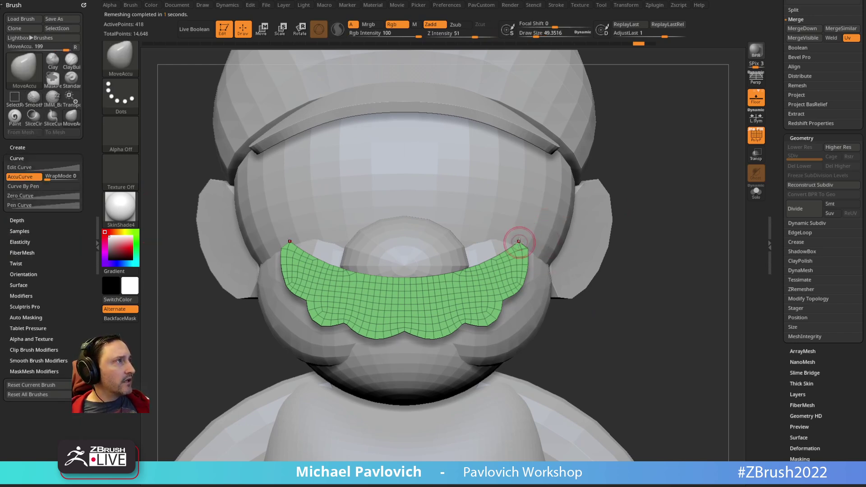
{"action": "mouse_move", "coordinate": [519, 241]}
{"action": "left_mouse_down"}
{"action": "mouse_move", "coordinate": [538, 234]}
{"action": "mouse_move", "coordinate": [532, 249]}
{"action": "left_mouse_up"}
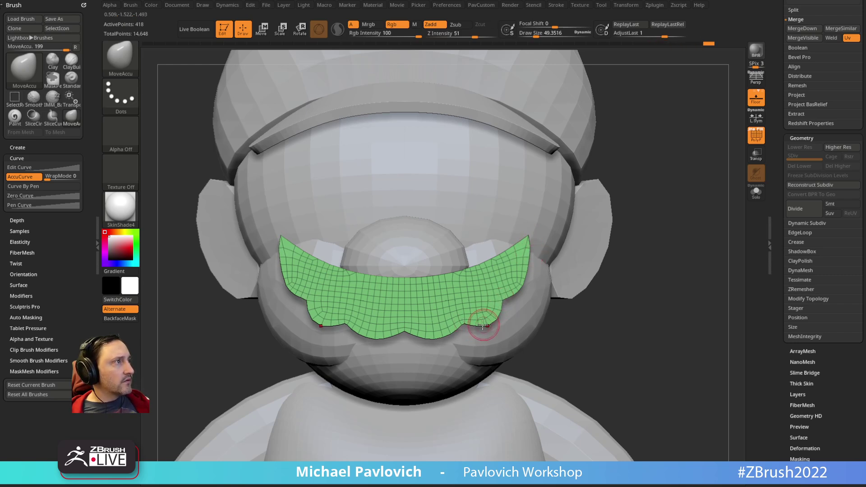
{"action": "key", "text": "2"}
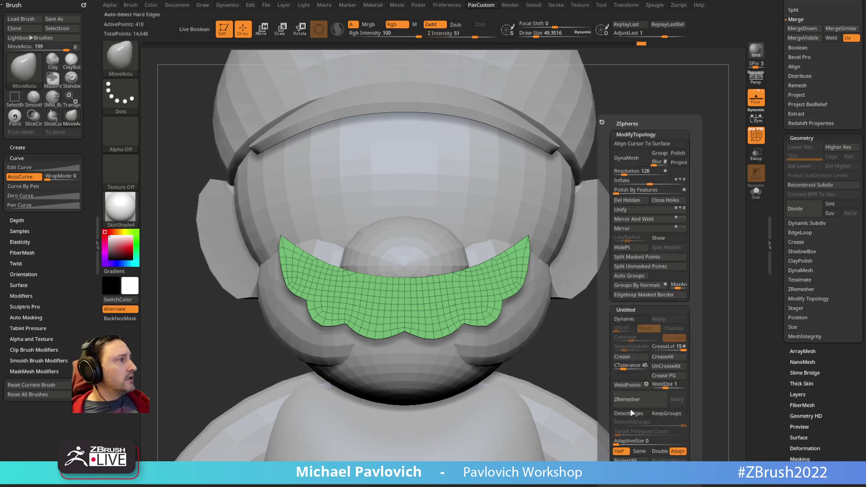
{"action": "left_click", "coordinate": [647, 400]}
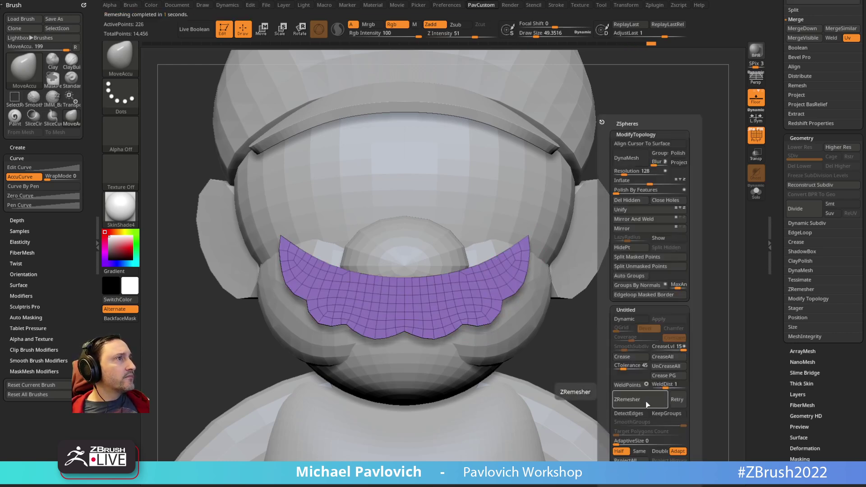
View the moustache from the side and choose the ZModeler brush
{"action": "left_click_drag", "start_coordinate": [746, 301], "coordinate": [646, 270]}
{"action": "right_click_drag", "start_coordinate": [645, 270], "coordinate": [651, 277], "text": "ctrl"}
{"action": "left_click_drag", "start_coordinate": [633, 255], "coordinate": [654, 283], "text": "alt"}
{"action": "key", "text": "b"}
{"action": "key", "text": "z"}
{"action": "key", "text": "m"}
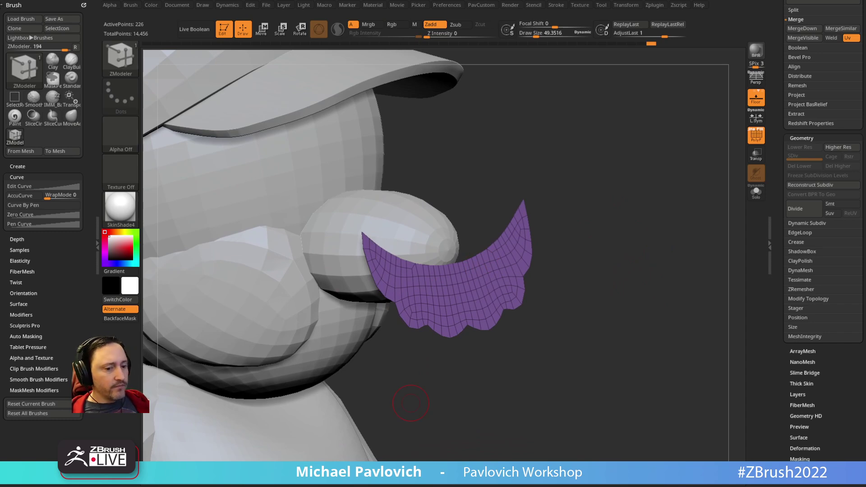
Try to give the moustache thickness with the ZModeler QMesh polygon action, targeting Polygroup All
{"action": "left_click_drag", "start_coordinate": [583, 186], "coordinate": [529, 261]}
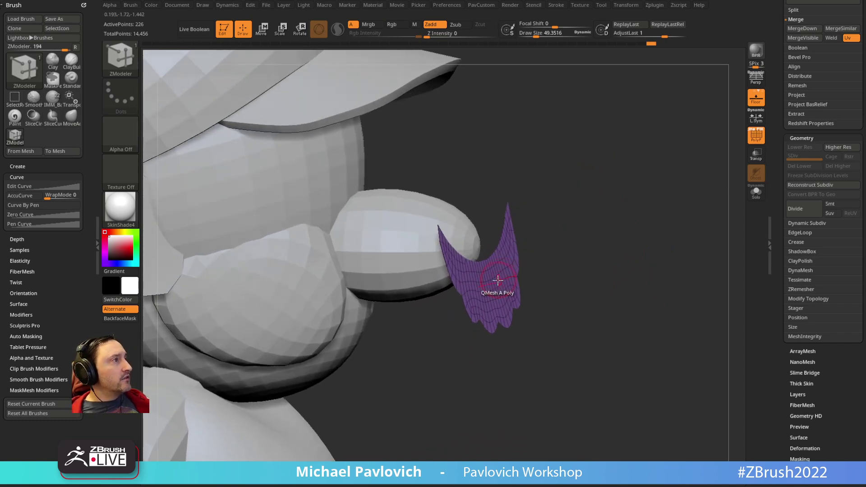
{"action": "key", "text": "space"}
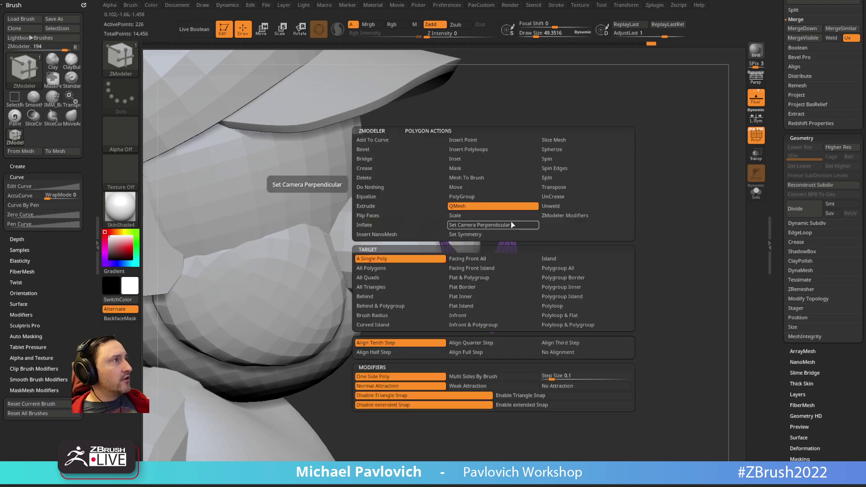
{"action": "left_click", "coordinate": [556, 267]}
{"action": "left_click_drag", "start_coordinate": [483, 284], "coordinate": [493, 286]}
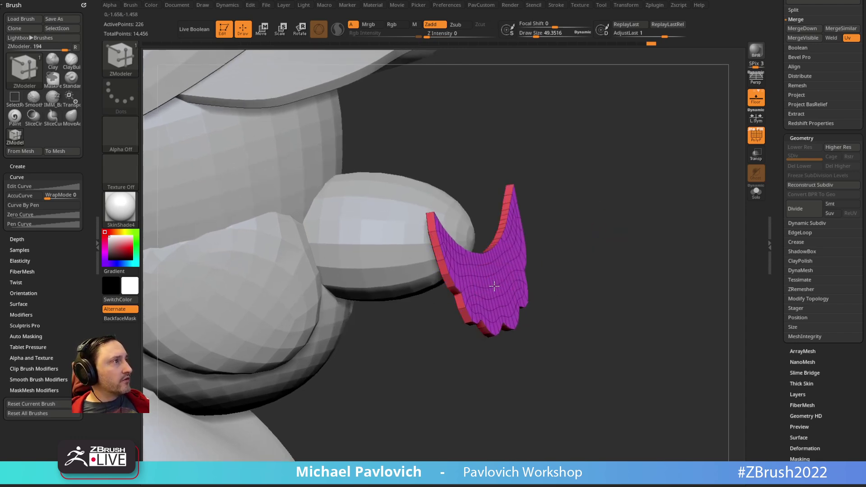
Try masking and moving part of the extruded moustache in side view, and undo back to the flat sheet
{"action": "left_click_drag", "start_coordinate": [550, 271], "coordinate": [597, 204]}
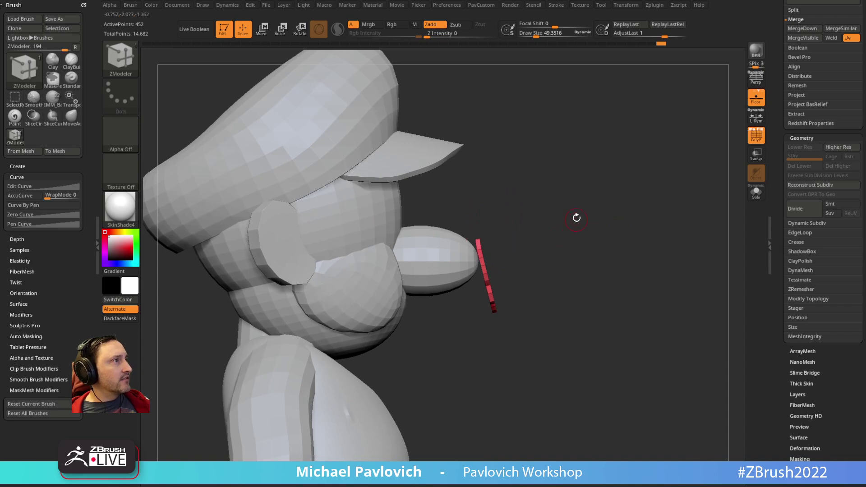
{"action": "right_click_drag", "start_coordinate": [576, 218], "coordinate": [604, 303], "text": "ctrl"}
{"action": "left_click_drag", "start_coordinate": [538, 180], "coordinate": [458, 228], "text": "ctrl"}
{"action": "key", "text": "w"}
{"action": "left_click_drag", "start_coordinate": [514, 220], "coordinate": [512, 224]}
{"action": "key", "text": "q"}
{"action": "left_click_drag", "start_coordinate": [572, 191], "coordinate": [603, 222], "text": "ctrl"}
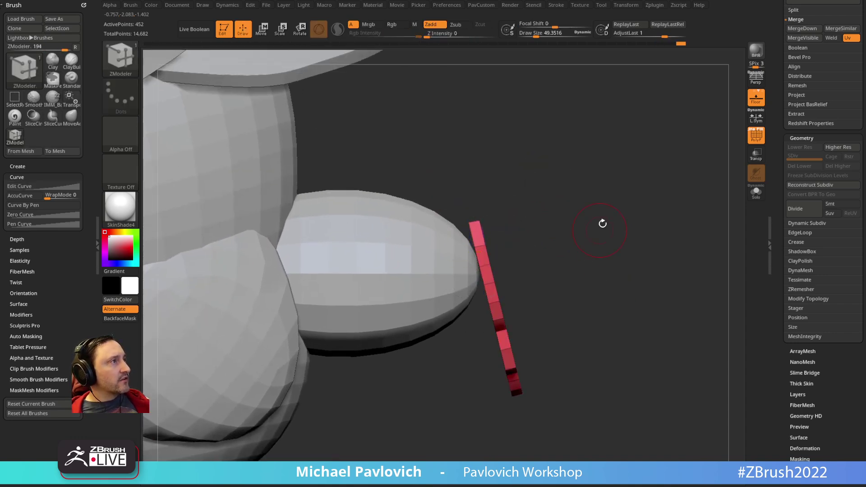
{"action": "right_click_drag", "start_coordinate": [626, 253], "coordinate": [474, 267], "text": "ctrl"}
{"action": "left_click_drag", "start_coordinate": [739, 325], "coordinate": [643, 328], "text": "shift"}
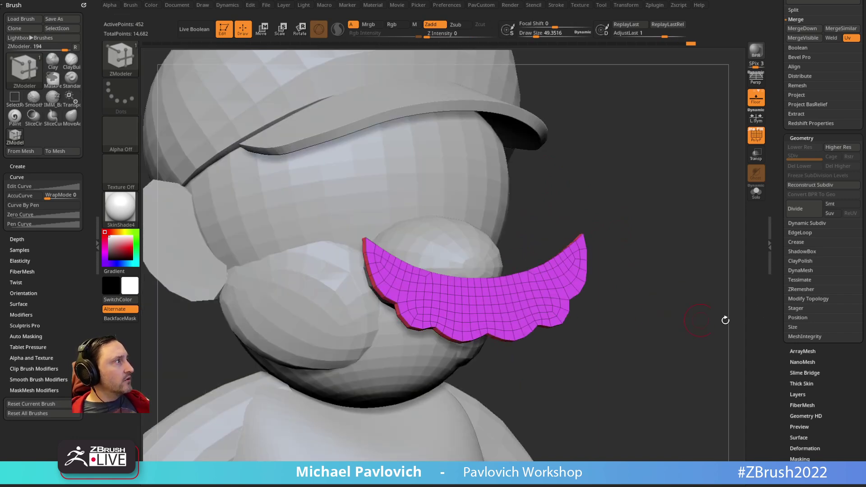
{"action": "left_click_drag", "start_coordinate": [689, 285], "coordinate": [648, 296]}
{"action": "key", "text": "ctrl+z"}
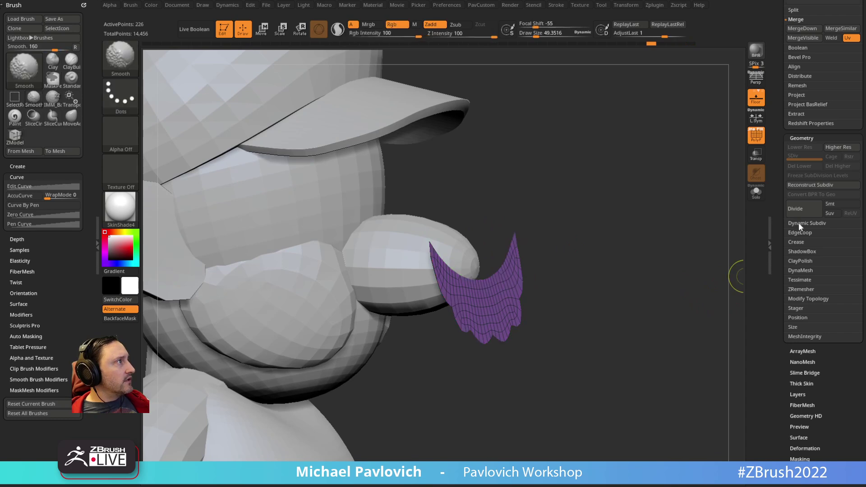
Turn on Dynamic Subdivision for the flat moustache and set its thickness to about 0.022
{"action": "left_click", "coordinate": [798, 223]}
{"action": "left_click", "coordinate": [804, 232]}
{"action": "left_click_drag", "start_coordinate": [835, 261], "coordinate": [818, 270]}
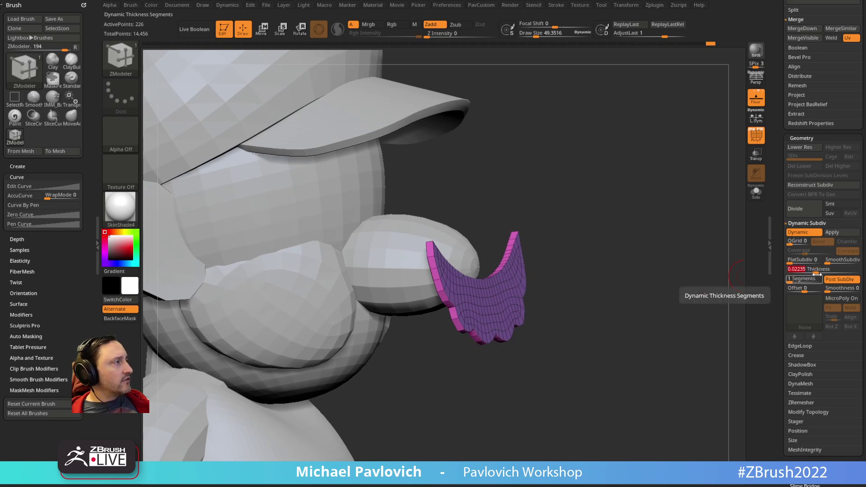
Switch the moustache's Dynamic Subdivision off and back on, choosing Always YES for auto-activating it
{"action": "key", "text": "shift+d"}
{"action": "key", "text": "d"}
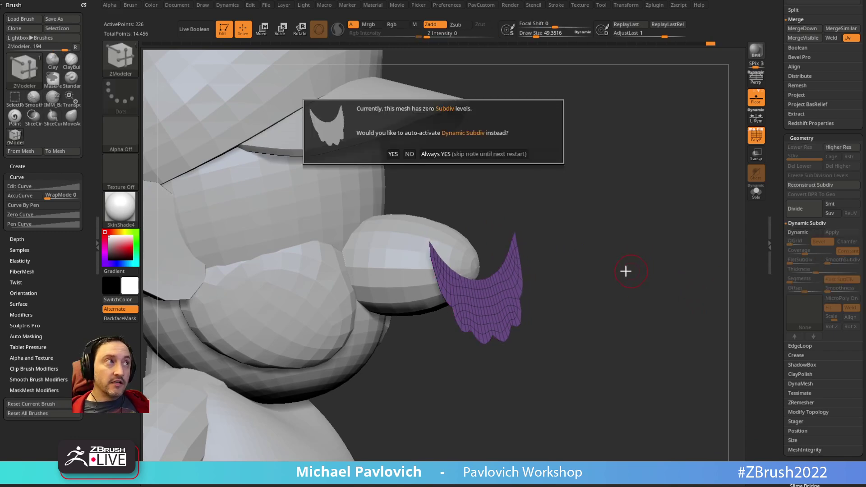
{"action": "left_click", "coordinate": [491, 157]}
Move the whole moustache back beneath the nose against the face in side view
{"action": "mouse_move", "coordinate": [537, 186]}
{"action": "left_mouse_down", "text": "shift"}
{"action": "mouse_move", "coordinate": [597, 220]}
{"action": "mouse_move", "coordinate": [500, 220]}
{"action": "mouse_move", "coordinate": [463, 237]}
{"action": "left_mouse_up", "text": "shift"}
{"action": "left_click", "coordinate": [512, 212], "text": "ctrl"}
{"action": "key", "text": "w"}
{"action": "left_click_drag", "start_coordinate": [513, 221], "coordinate": [511, 220]}
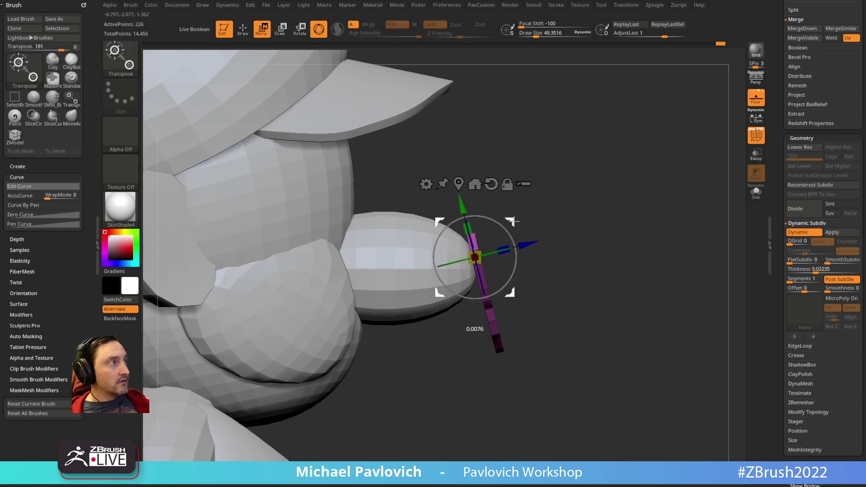
{"action": "key", "text": "q"}
{"action": "right_click_drag", "start_coordinate": [575, 219], "coordinate": [556, 222], "text": "ctrl"}
{"action": "key", "text": "w"}
{"action": "left_click_drag", "start_coordinate": [556, 222], "coordinate": [581, 219], "text": "ctrl"}
{"action": "mouse_move", "coordinate": [500, 225]}
{"action": "left_mouse_down"}
{"action": "mouse_move", "coordinate": [508, 233]}
{"action": "mouse_move", "coordinate": [435, 255]}
{"action": "mouse_move", "coordinate": [440, 240]}
{"action": "left_mouse_up"}
{"action": "key", "text": "q"}
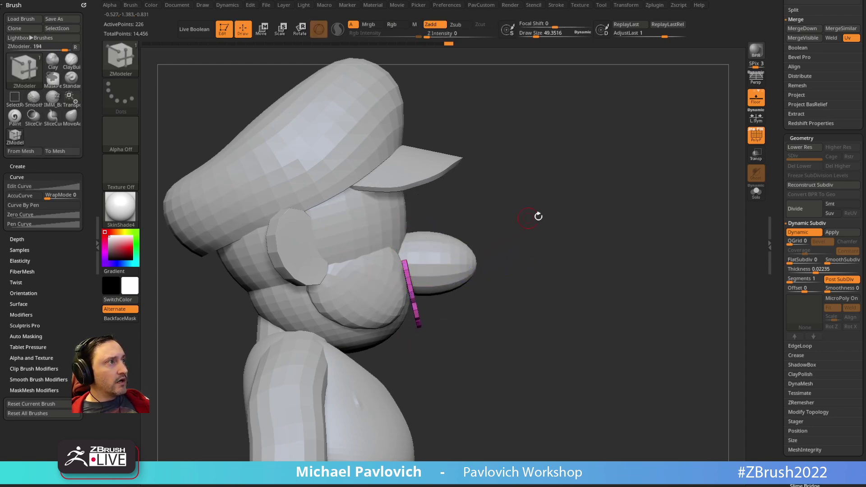
Show the front reference and adjust the moustache's height slightly to match it
{"action": "left_click_drag", "start_coordinate": [537, 214], "coordinate": [417, 283], "text": "shift"}
{"action": "key", "text": "shift+z"}
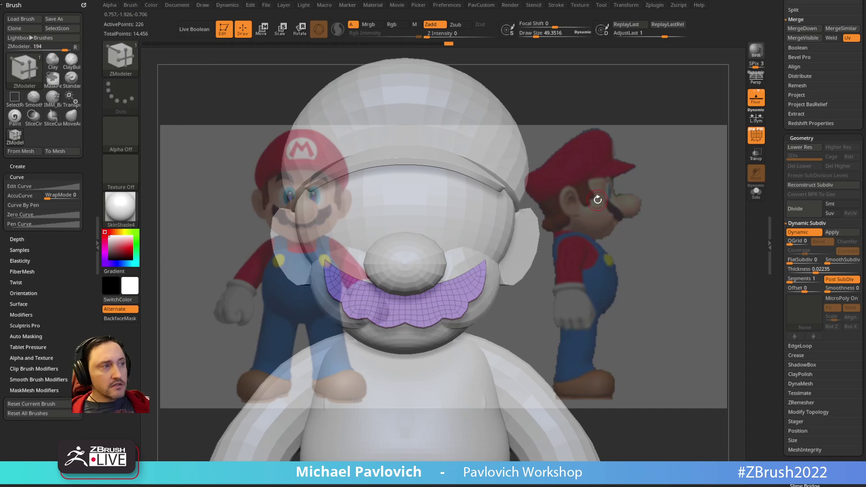
{"action": "key", "text": "w"}
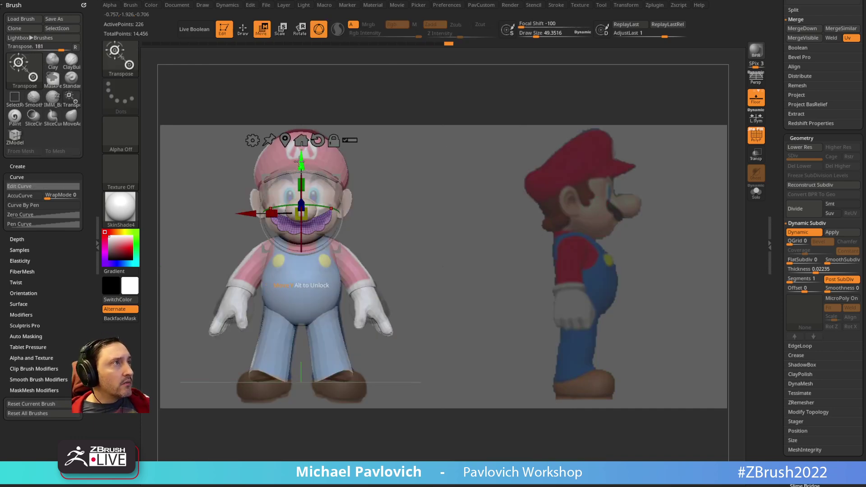
{"action": "left_click_drag", "start_coordinate": [301, 159], "coordinate": [299, 155]}
{"action": "key", "text": "q"}
{"action": "key", "text": "w"}
{"action": "key", "text": "q"}
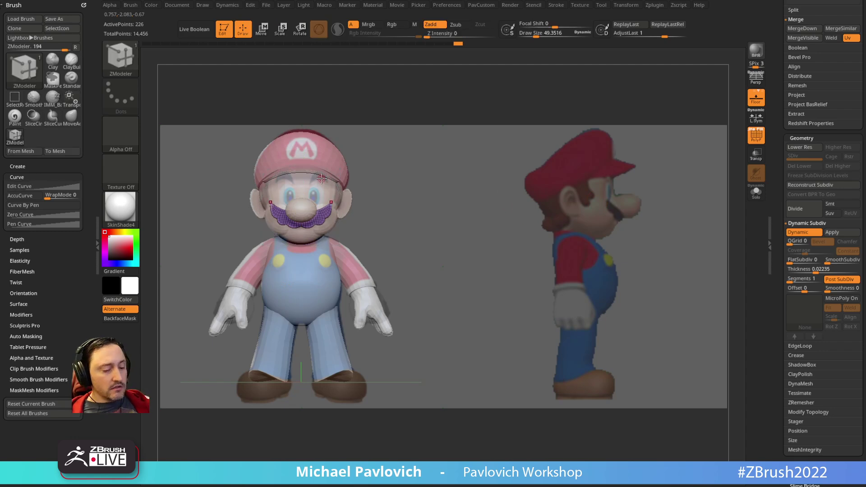
Apply a bend deformer to the moustache and curve it around the face from an underneath view, with the floor grid hidden
{"action": "key", "text": "2"}
{"action": "key", "text": "shift+z"}
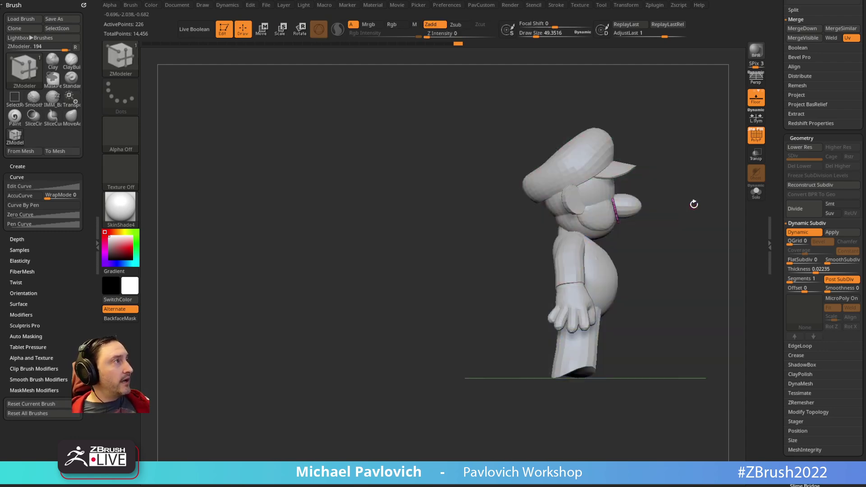
{"action": "left_click_drag", "start_coordinate": [696, 199], "coordinate": [698, 235], "text": "alt"}
{"action": "left_click_drag", "start_coordinate": [698, 236], "coordinate": [563, 284], "text": "shift"}
{"action": "key", "text": "w"}
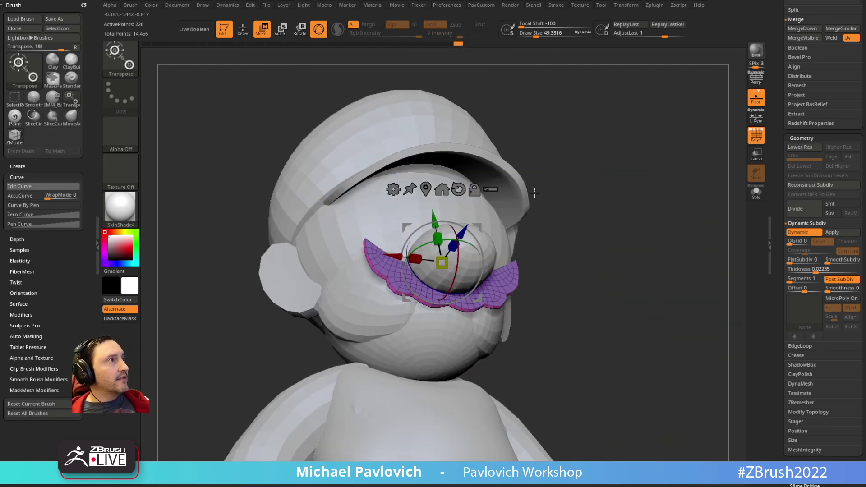
{"action": "left_click", "coordinate": [395, 190]}
{"action": "left_click", "coordinate": [426, 221]}
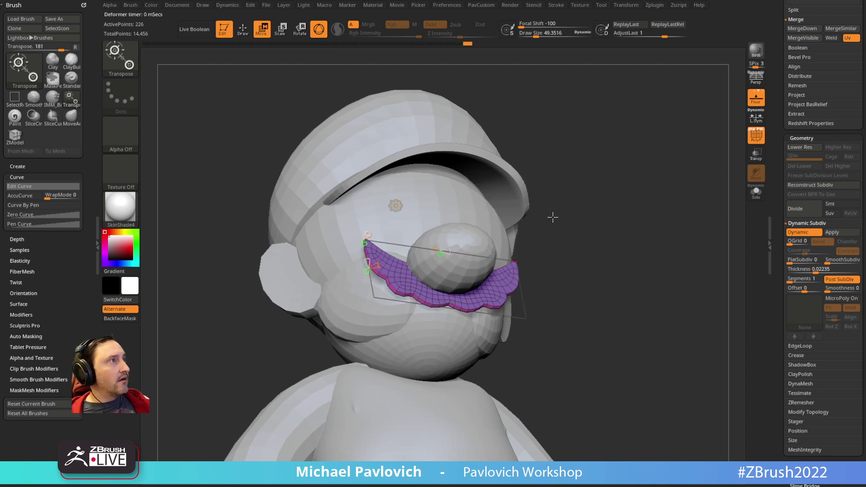
{"action": "left_click_drag", "start_coordinate": [636, 252], "coordinate": [544, 203]}
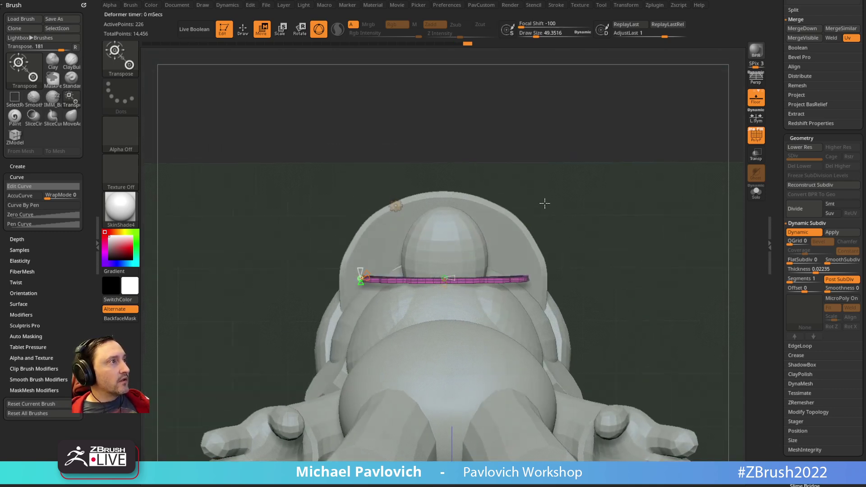
{"action": "left_click", "coordinate": [760, 100]}
{"action": "left_click_drag", "start_coordinate": [445, 279], "coordinate": [426, 278]}
{"action": "key", "text": "q"}
Adjust the bent moustache against the side reference with the Move brush, and return to the front reference view
{"action": "mouse_move", "coordinate": [553, 160]}
{"action": "left_mouse_down", "text": "shift"}
{"action": "mouse_move", "coordinate": [647, 233]}
{"action": "mouse_move", "coordinate": [675, 210]}
{"action": "left_mouse_up", "text": "shift"}
{"action": "key", "text": "shift+z"}
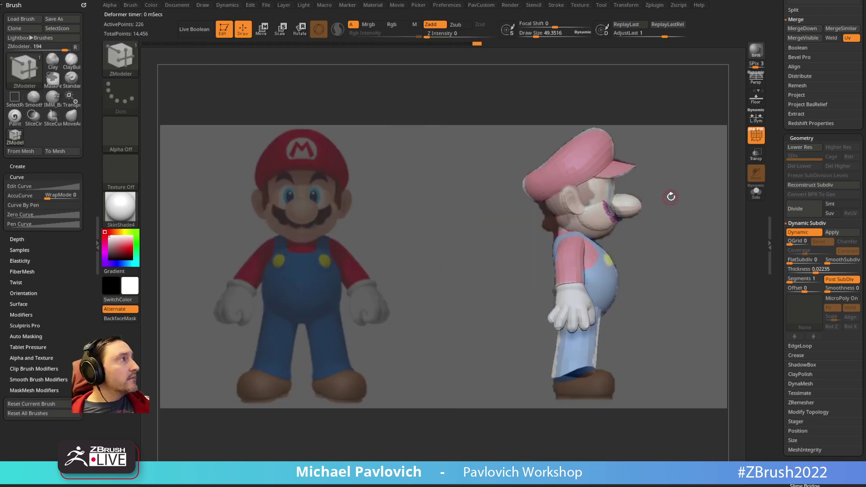
{"action": "key", "text": "b"}
{"action": "key", "text": "m"}
{"action": "key", "text": "v"}
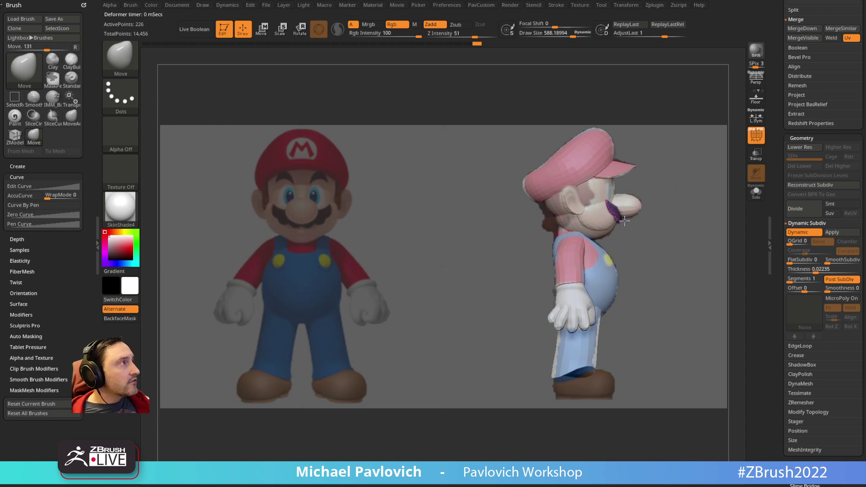
{"action": "key", "text": "1"}
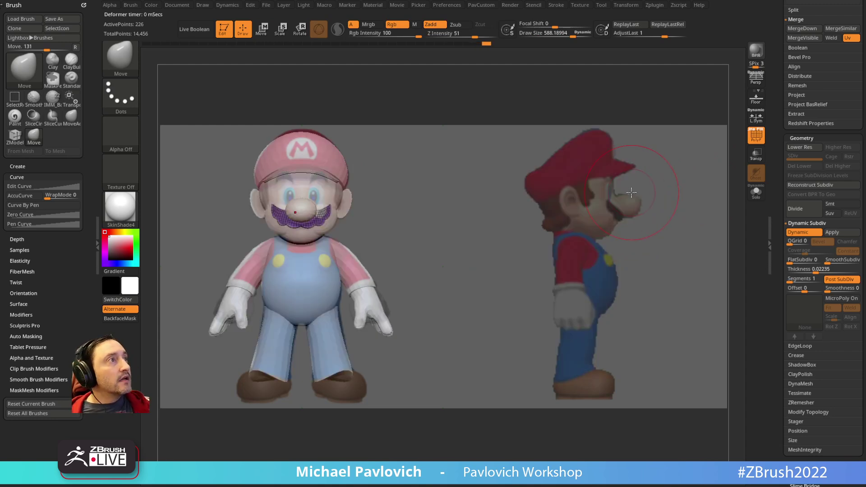
Hide the reference overlay and choose the Standard brush with a draw size of about 337
{"action": "key", "text": "shift+z"}
{"action": "key", "text": "b"}
{"action": "key", "text": "s"}
{"action": "key", "text": "t"}
{"action": "key", "text": "s"}
{"action": "left_click_drag", "start_coordinate": [440, 250], "coordinate": [429, 250]}
{"action": "left_click_drag", "start_coordinate": [431, 230], "coordinate": [474, 285], "text": "alt"}
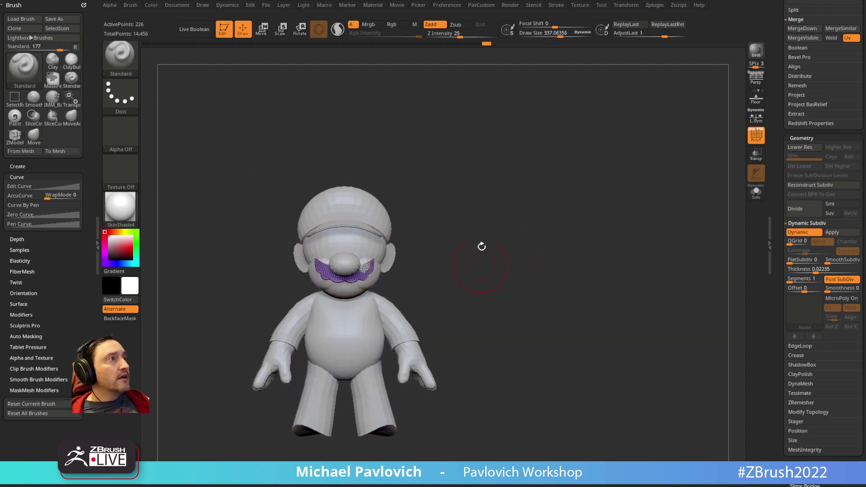
{"action": "left_click_drag", "start_coordinate": [482, 246], "coordinate": [484, 286], "text": "alt"}
{"action": "key", "text": "2"}
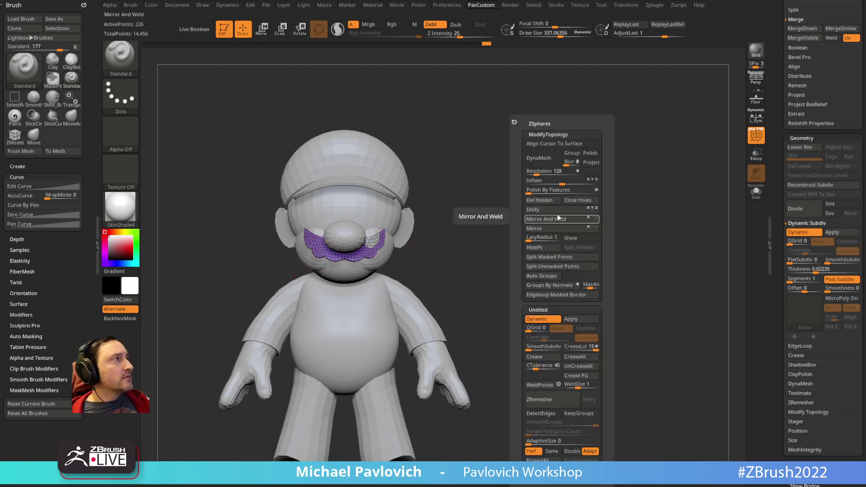
Isolate the moustache to examine its bent shape and topology, and show the full character again
{"action": "scroll", "coordinate": [559, 243], "scroll_direction": "up", "scroll_amount": 3}
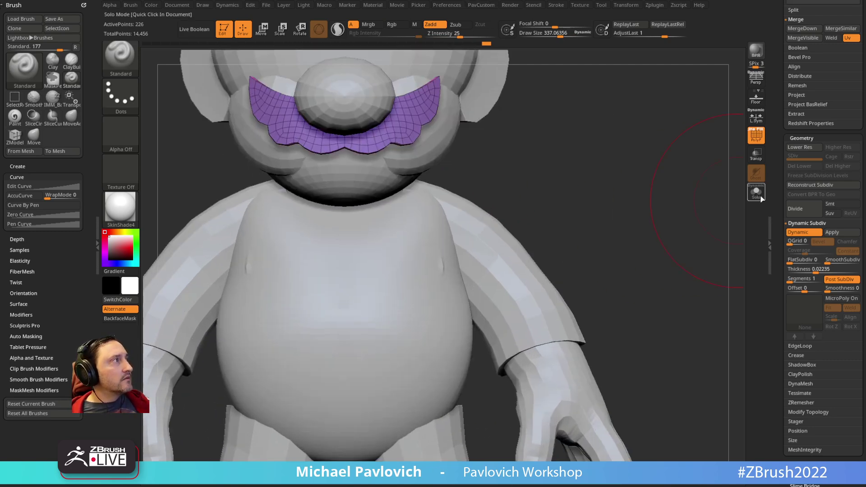
{"action": "left_click", "coordinate": [760, 197]}
{"action": "left_click_drag", "start_coordinate": [606, 144], "coordinate": [617, 230], "text": "alt"}
{"action": "mouse_move", "coordinate": [618, 230]}
{"action": "left_mouse_down"}
{"action": "mouse_move", "coordinate": [678, 196]}
{"action": "mouse_move", "coordinate": [644, 218]}
{"action": "mouse_move", "coordinate": [617, 216]}
{"action": "left_mouse_up"}
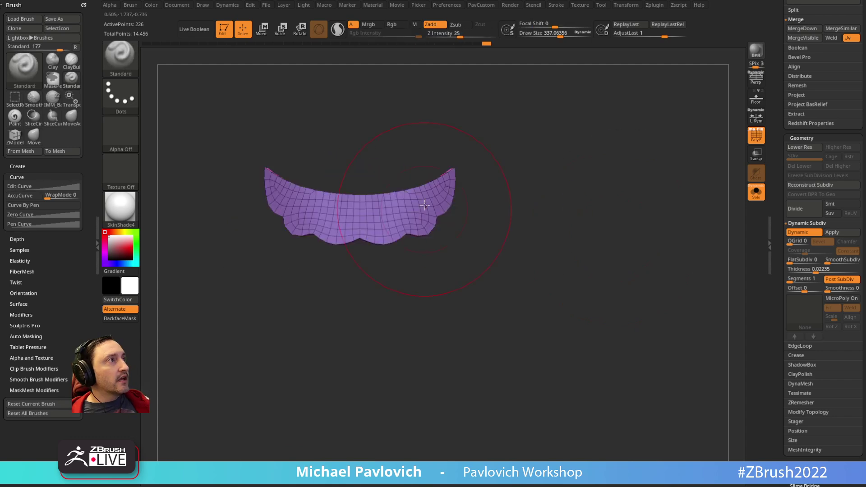
{"action": "key", "text": "bracketleft"}
{"action": "key", "text": "bracketleft"}
{"action": "key", "text": "bracketleft"}
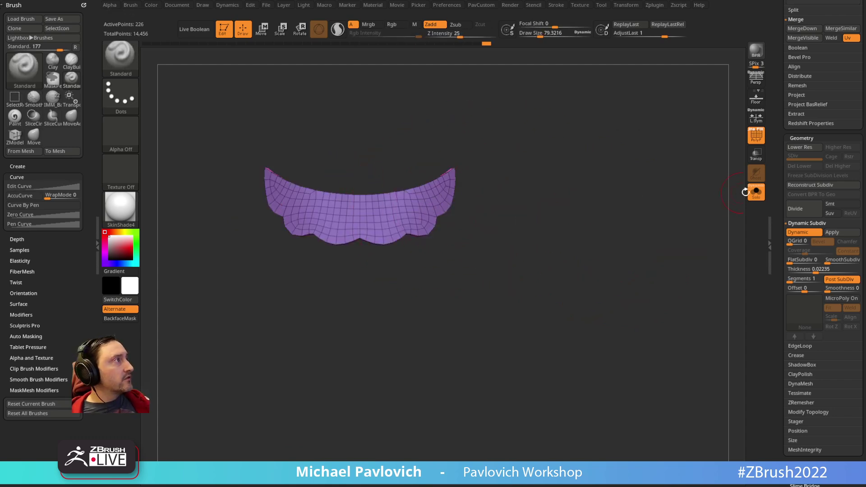
{"action": "left_click", "coordinate": [756, 191]}
{"action": "scroll", "coordinate": [631, 290], "scroll_direction": "down", "scroll_amount": 5}
{"action": "mouse_move", "coordinate": [610, 228]}
{"action": "left_mouse_down"}
{"action": "mouse_move", "coordinate": [619, 230]}
{"action": "mouse_move", "coordinate": [597, 226]}
{"action": "left_mouse_up"}
Select the torso and reshape its lower back with the Move brush at a draw size of about 361
{"action": "left_click", "coordinate": [435, 355], "text": "alt"}
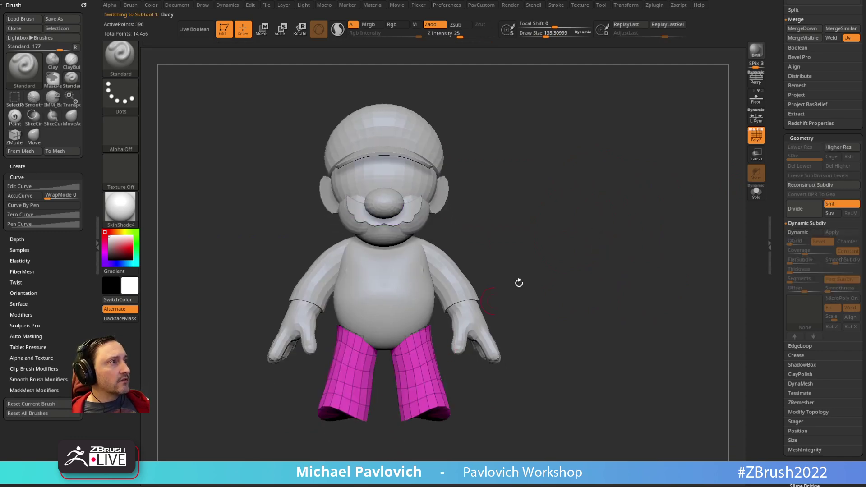
{"action": "mouse_move", "coordinate": [518, 282]}
{"action": "left_mouse_down"}
{"action": "mouse_move", "coordinate": [547, 270]}
{"action": "mouse_move", "coordinate": [532, 288]}
{"action": "left_mouse_up"}
{"action": "left_click", "coordinate": [495, 313], "text": "alt"}
{"action": "left_click_drag", "start_coordinate": [582, 251], "coordinate": [526, 284]}
{"action": "key", "text": "s"}
{"action": "left_click_drag", "start_coordinate": [473, 332], "coordinate": [494, 332]}
{"action": "key", "text": "b"}
{"action": "key", "text": "m"}
{"action": "key", "text": "v"}
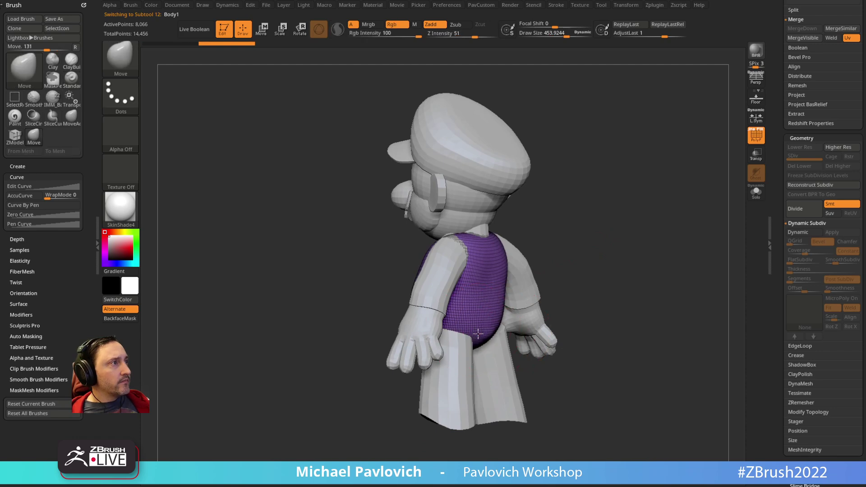
{"action": "mouse_move", "coordinate": [551, 287]}
{"action": "left_mouse_down"}
{"action": "mouse_move", "coordinate": [449, 332]}
{"action": "mouse_move", "coordinate": [507, 353]}
{"action": "left_mouse_up"}
{"action": "key", "text": "bracketleft"}
{"action": "left_click_drag", "start_coordinate": [559, 280], "coordinate": [465, 327]}
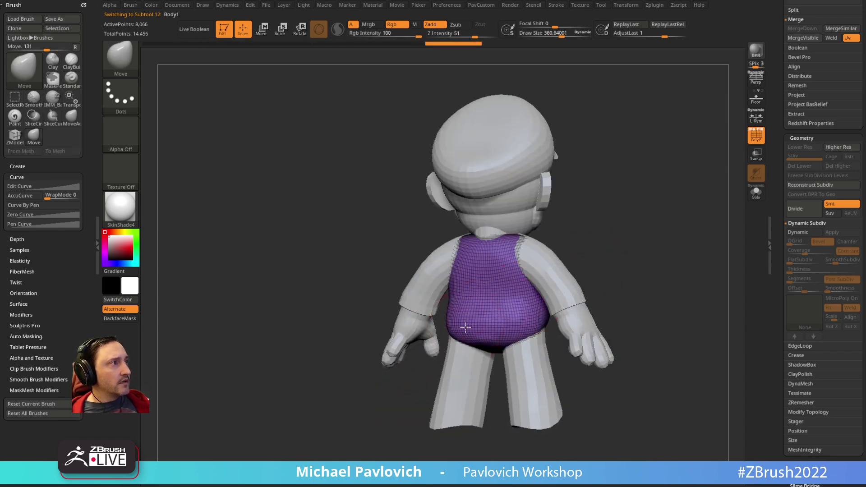
{"action": "mouse_move", "coordinate": [417, 376]}
{"action": "left_mouse_down"}
{"action": "mouse_move", "coordinate": [541, 338]}
{"action": "mouse_move", "coordinate": [585, 255]}
{"action": "mouse_move", "coordinate": [591, 286]}
{"action": "mouse_move", "coordinate": [607, 277]}
{"action": "mouse_move", "coordinate": [541, 283]}
{"action": "mouse_move", "coordinate": [528, 294]}
{"action": "left_mouse_up"}
Select the sleeves and then the trouser legs, and reshape the legs in side view with the Move brush
{"action": "key", "text": "s"}
{"action": "left_click", "coordinate": [537, 284], "text": "alt"}
{"action": "key", "text": "s"}
{"action": "key", "text": "s"}
{"action": "mouse_move", "coordinate": [535, 406]}
{"action": "left_mouse_down", "text": "alt"}
{"action": "mouse_move", "coordinate": [520, 379]}
{"action": "mouse_move", "coordinate": [504, 382]}
{"action": "left_mouse_up", "text": "alt"}
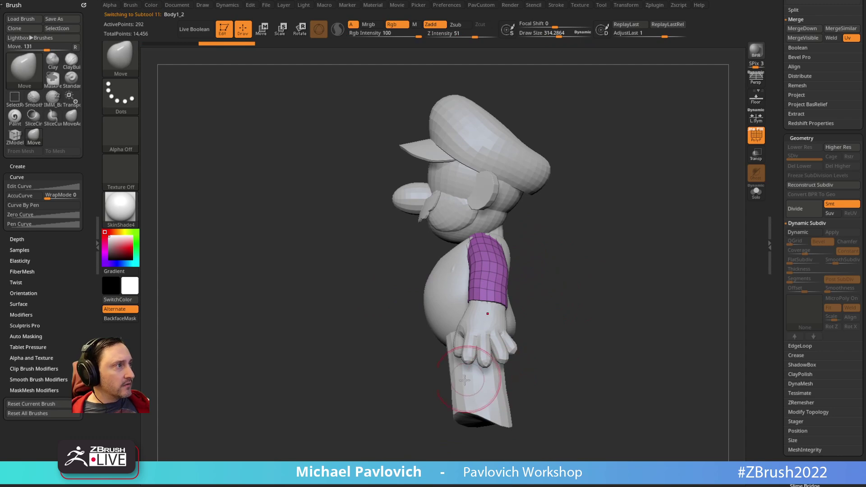
{"action": "left_click", "coordinate": [465, 380], "text": "alt"}
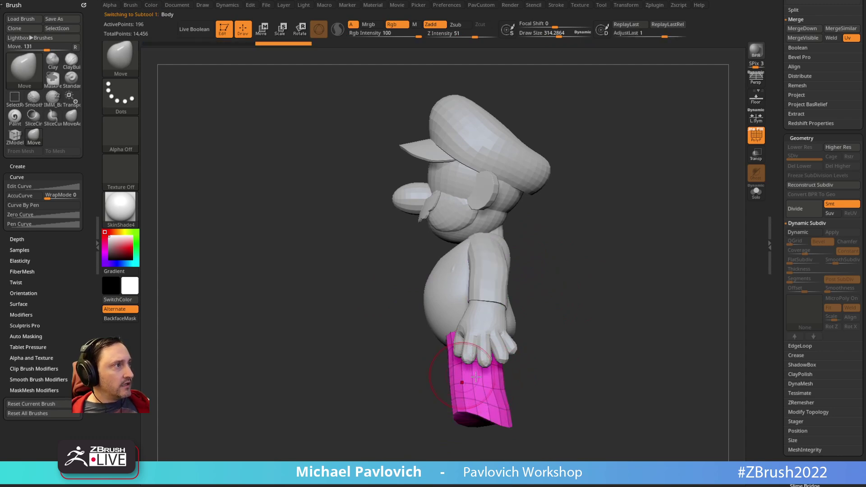
{"action": "mouse_move", "coordinate": [584, 278]}
{"action": "left_mouse_down", "text": "shift"}
{"action": "mouse_move", "coordinate": [599, 269]}
{"action": "mouse_move", "coordinate": [546, 253]}
{"action": "left_mouse_up", "text": "shift"}
Return to the Standard brush and compare the whole character with the front reference
{"action": "key", "text": "b"}
{"action": "key", "text": "s"}
{"action": "key", "text": "t"}
{"action": "key", "text": "s"}
{"action": "left_click_drag", "start_coordinate": [569, 240], "coordinate": [562, 236], "text": "alt"}
{"action": "key", "text": "shift+z"}
{"action": "key", "text": "1"}
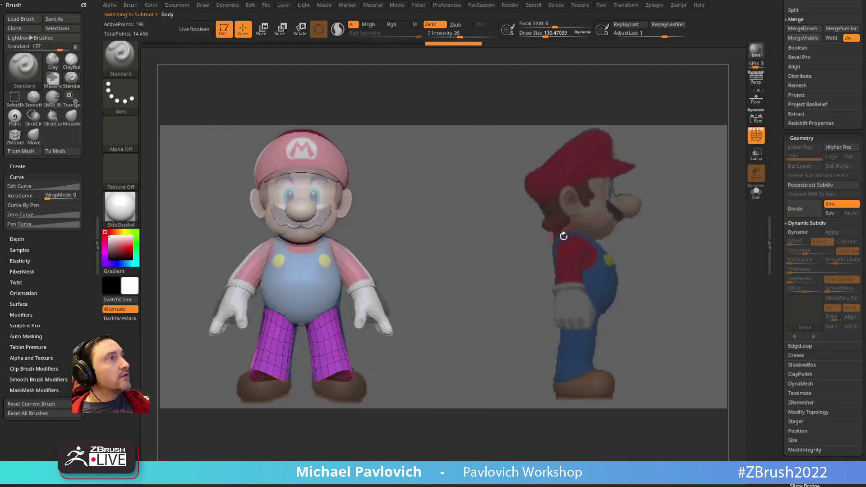
Select the head and insert mirrored sphere primitives over the eyes using the IMM base primitives brush
{"action": "key", "text": "b"}
{"action": "key", "text": "i"}
{"action": "key", "text": "p"}
{"action": "key", "text": "m"}
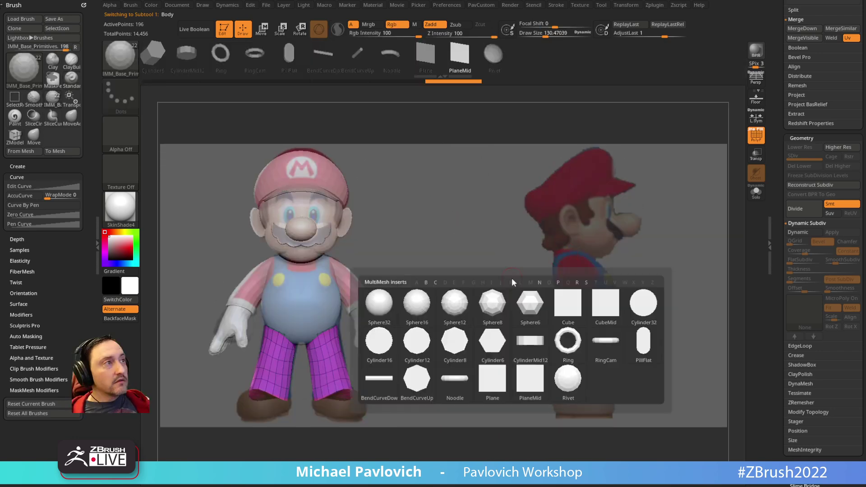
{"action": "left_click", "coordinate": [401, 305]}
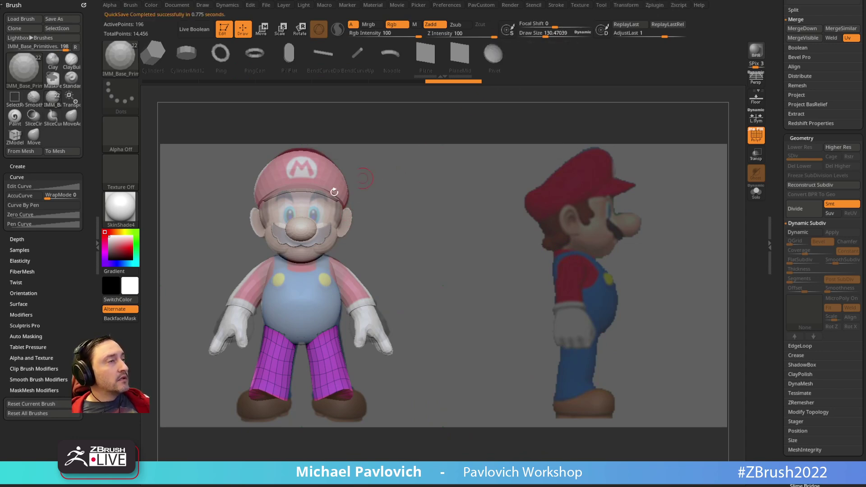
{"action": "left_click", "coordinate": [286, 215], "text": "alt"}
{"action": "left_click_drag", "start_coordinate": [285, 214], "coordinate": [294, 213]}
Split the eye spheres from the masked head into their own subtool and stretch them vertically by about 1.6
{"action": "key", "text": "2"}
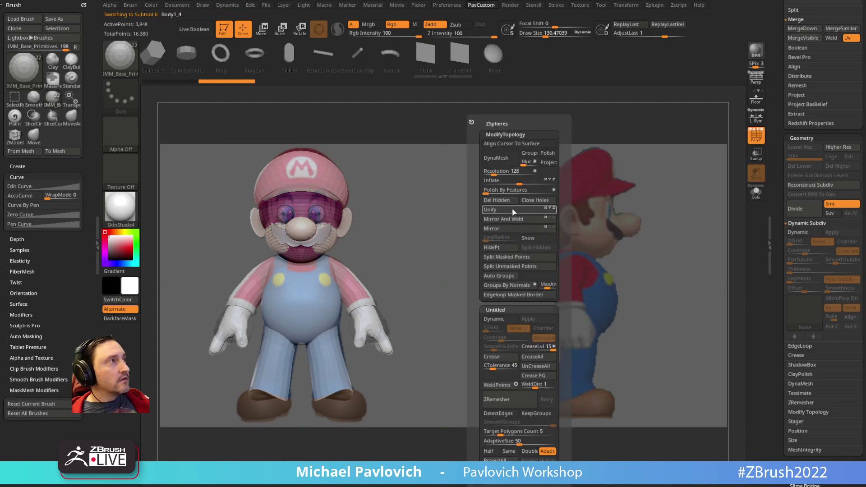
{"action": "left_click", "coordinate": [508, 256]}
{"action": "key", "text": "w"}
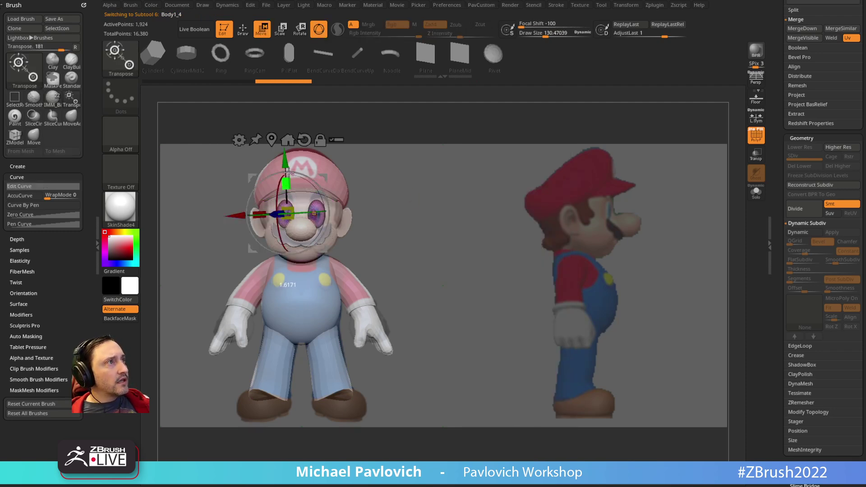
{"action": "key", "text": "q"}
ZRemesh the eyes with the Half option and the adaptive size lowered to its minimum
{"action": "key", "text": "space"}
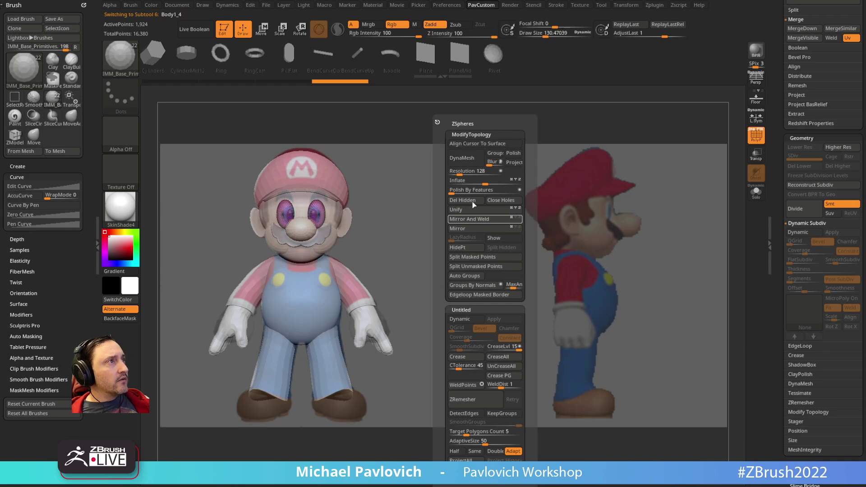
{"action": "key", "text": "2"}
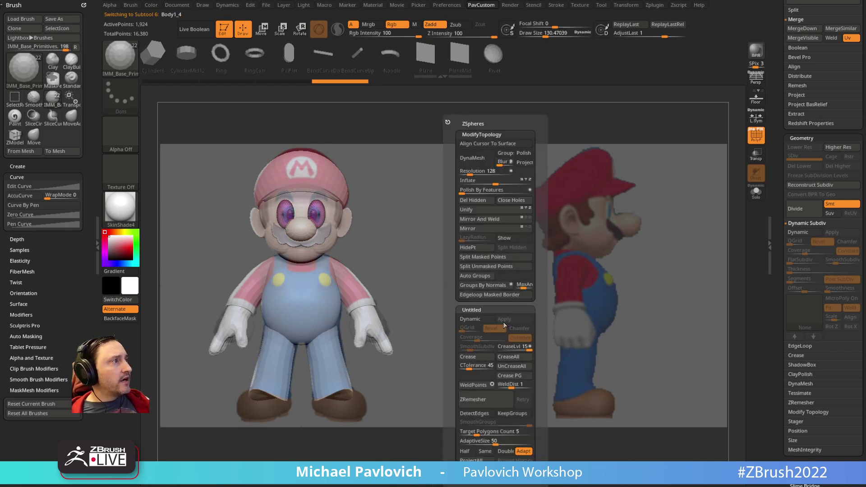
{"action": "left_click", "coordinate": [468, 451]}
{"action": "left_click", "coordinate": [463, 442]}
{"action": "left_click", "coordinate": [472, 399]}
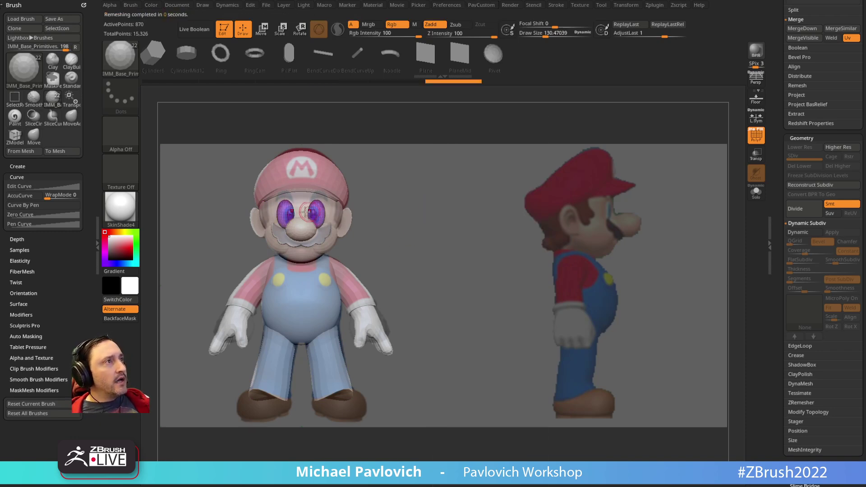
Push the eyes back into the head from the side and return to the front reference view
{"action": "key", "text": "w"}
{"action": "left_click_drag", "start_coordinate": [323, 177], "coordinate": [326, 176]}
{"action": "left_click_drag", "start_coordinate": [414, 190], "coordinate": [432, 178], "text": "shift"}
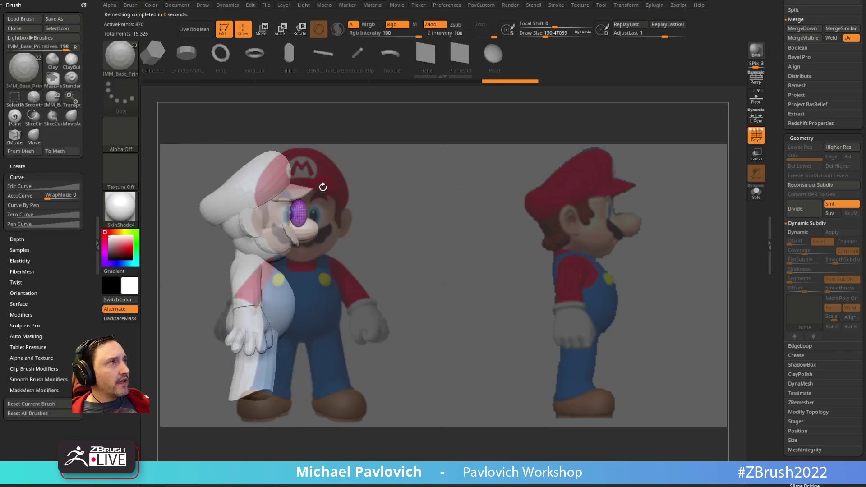
{"action": "left_click_drag", "start_coordinate": [327, 178], "coordinate": [318, 177]}
{"action": "key", "text": "q"}
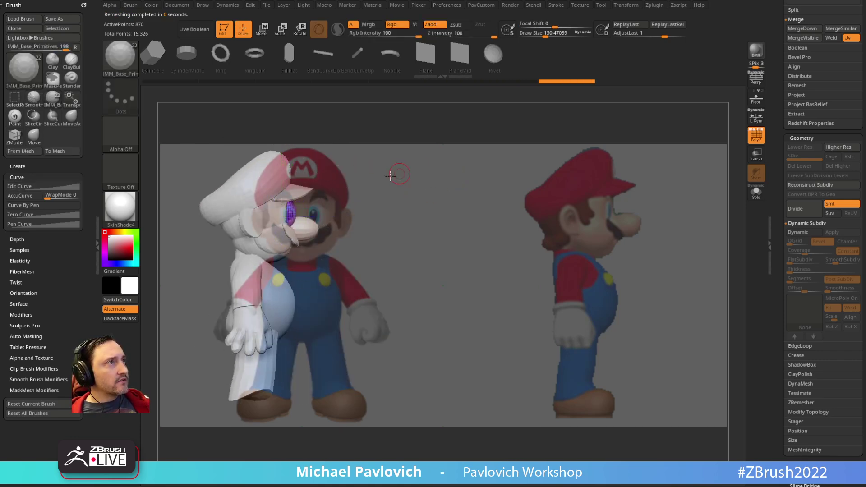
{"action": "left_click_drag", "start_coordinate": [391, 177], "coordinate": [369, 173], "text": "shift"}
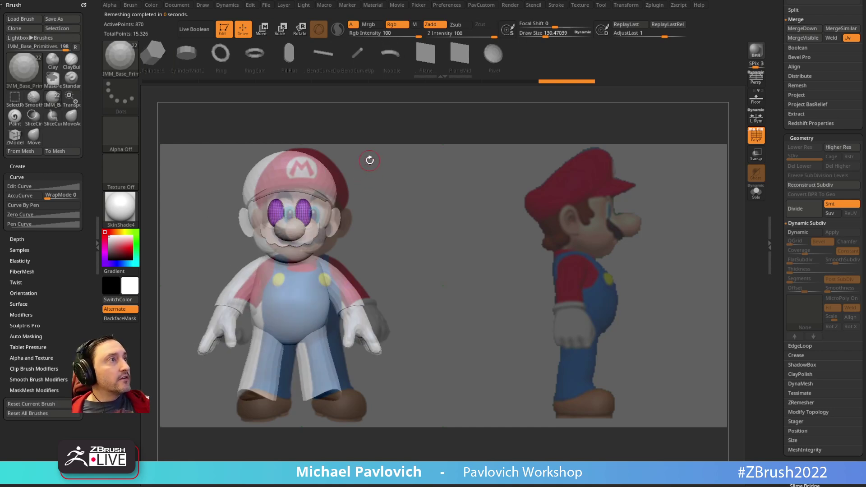
{"action": "key", "text": "1"}
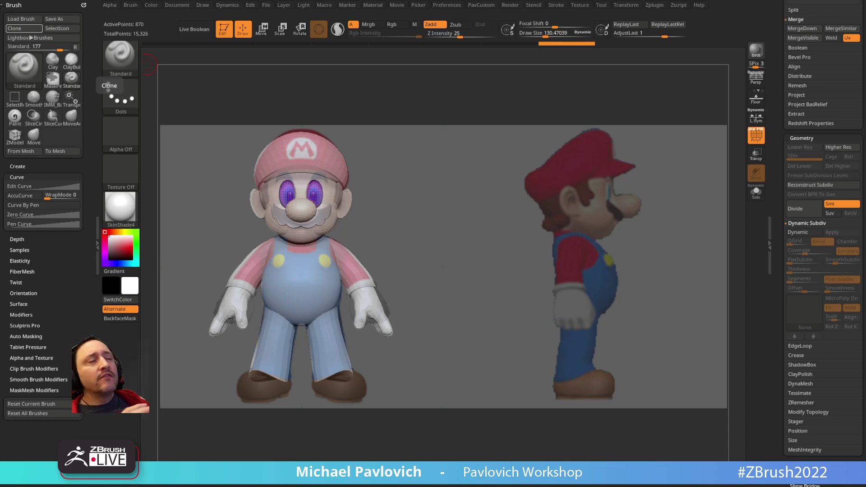
Show the animation timeline with the stored camera views above the canvas
{"action": "mouse_move", "coordinate": [458, 218]}
{"action": "left_mouse_down"}
{"action": "mouse_move", "coordinate": [473, 226]}
{"action": "mouse_move", "coordinate": [462, 213]}
{"action": "left_mouse_up"}
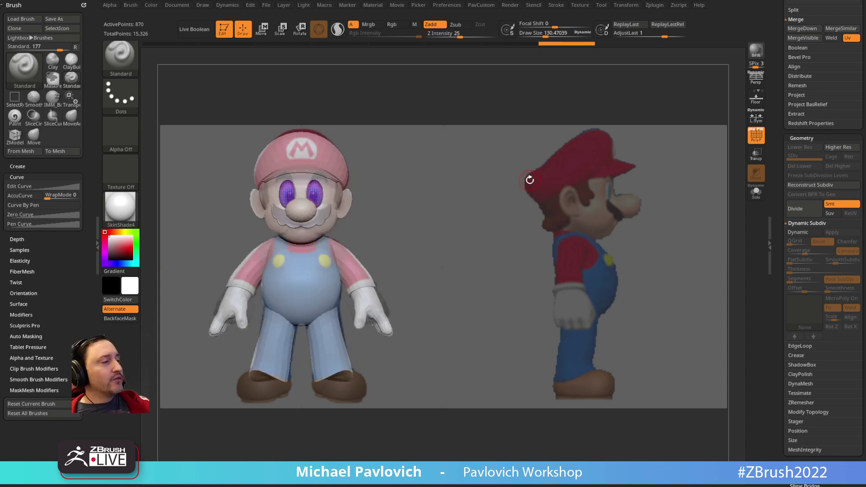
{"action": "key", "text": "2"}
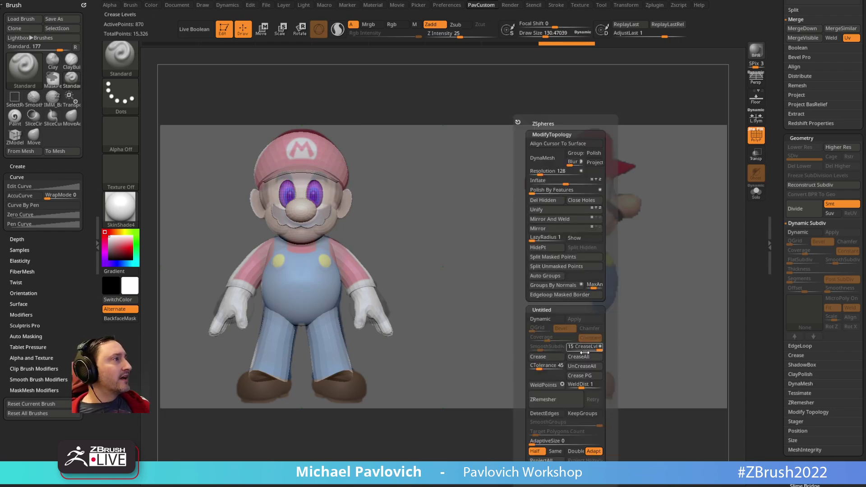
{"action": "left_click", "coordinate": [583, 237]}
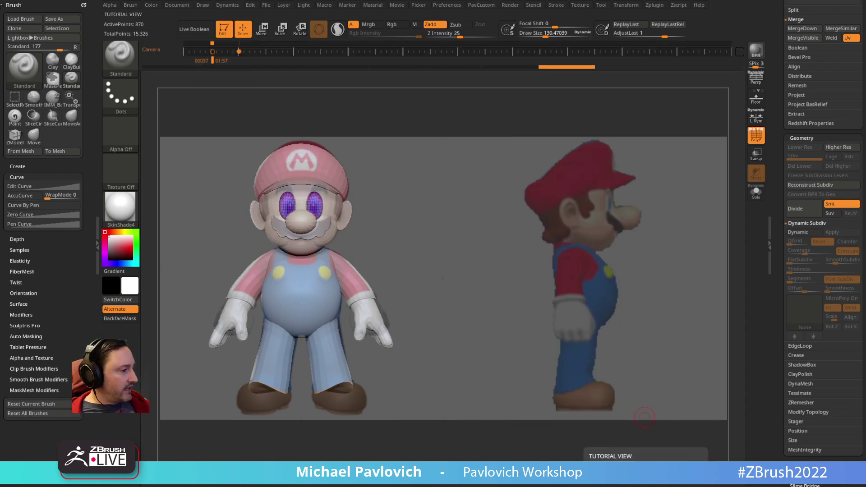
Switch to the web browser and open the tutorial author's YouTube channel page
{"action": "left_click_drag", "start_coordinate": [270, 0], "coordinate": [336, 93]}
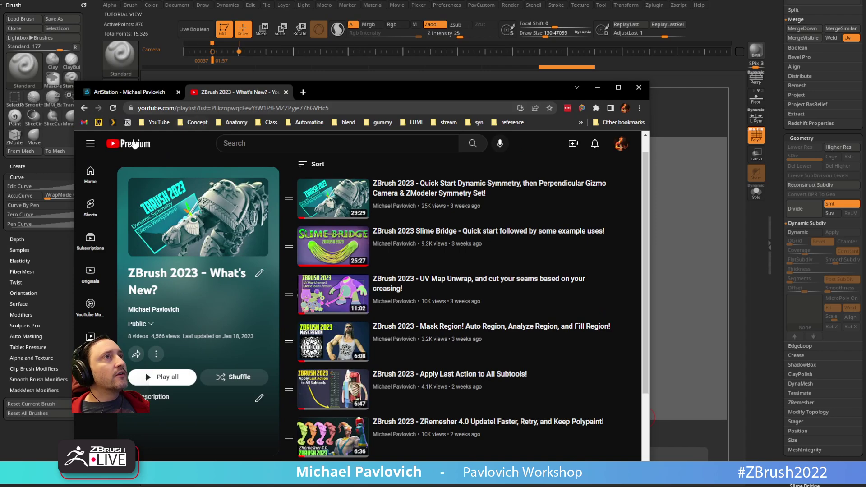
{"action": "left_click", "coordinate": [160, 123]}
{"action": "left_click", "coordinate": [167, 146]}
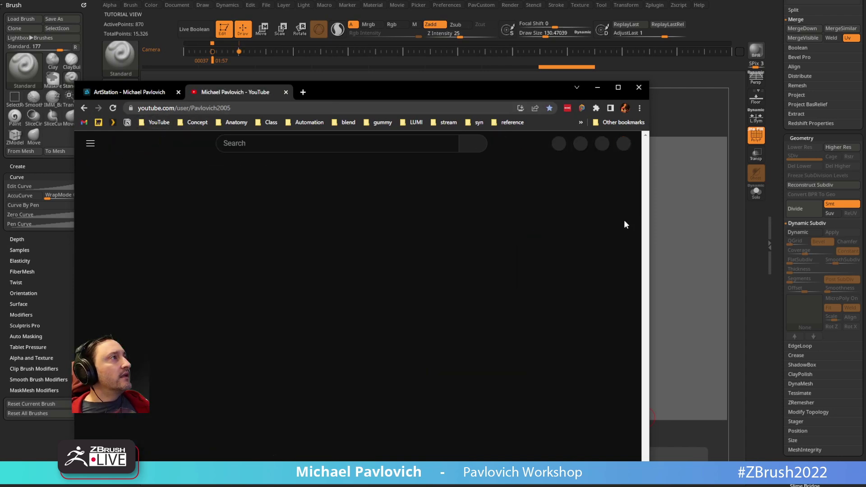
{"action": "left_click", "coordinate": [602, 305]}
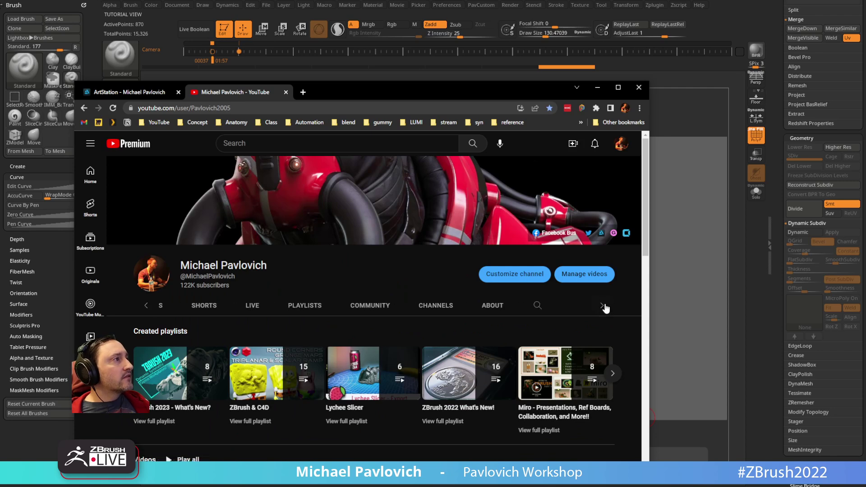
Search the channel for "reference", copy the link address of the "038 Spotlight Reference Modeling" video and return to ZBrush
{"action": "left_click", "coordinate": [549, 305]}
{"action": "type", "text": "reference"}
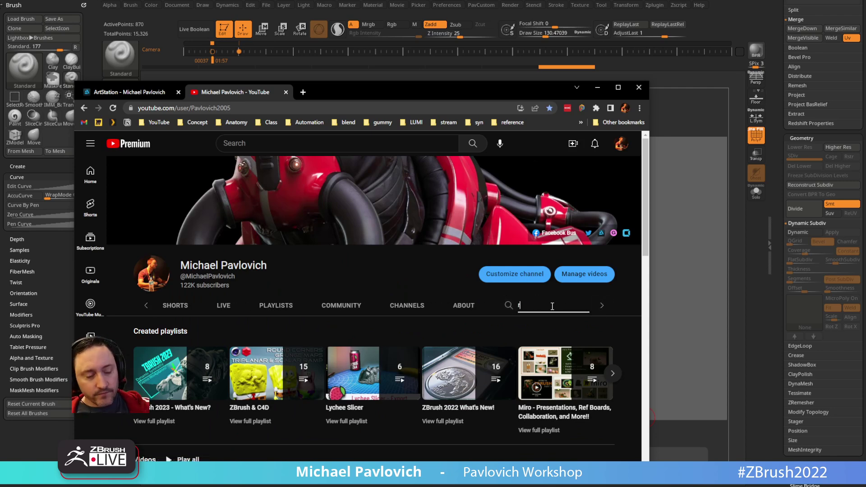
{"action": "key", "text": "Return"}
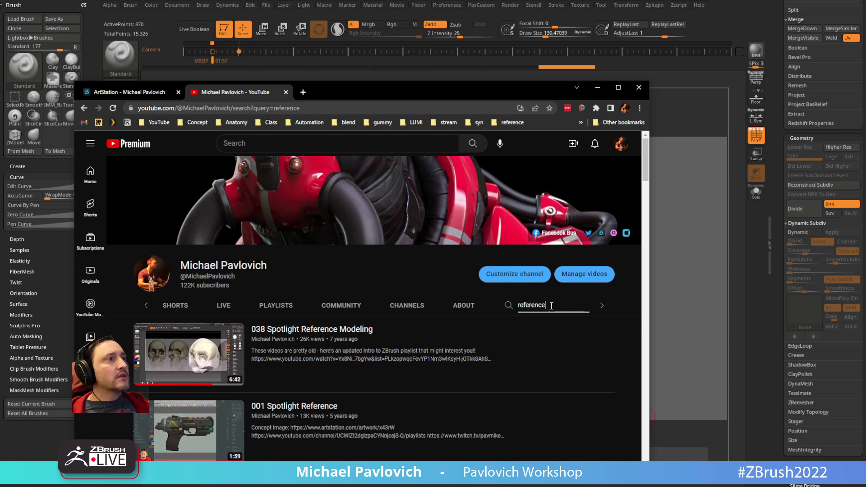
{"action": "right_click", "coordinate": [334, 330]}
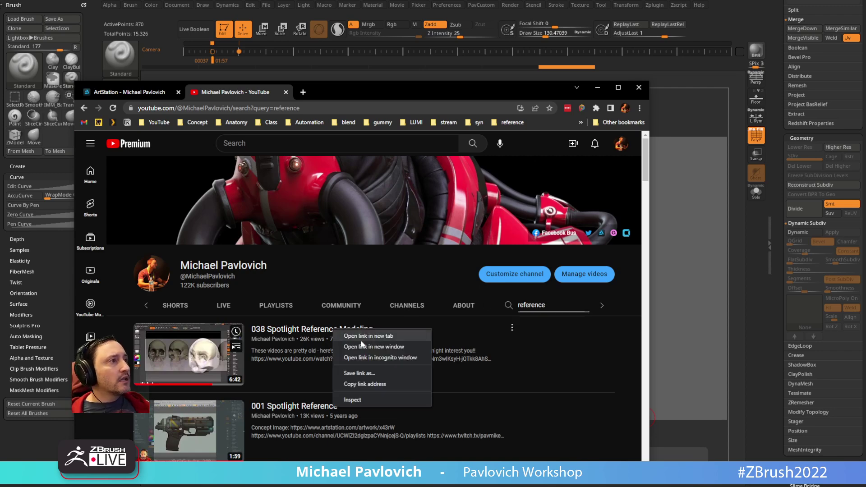
{"action": "left_click", "coordinate": [362, 384]}
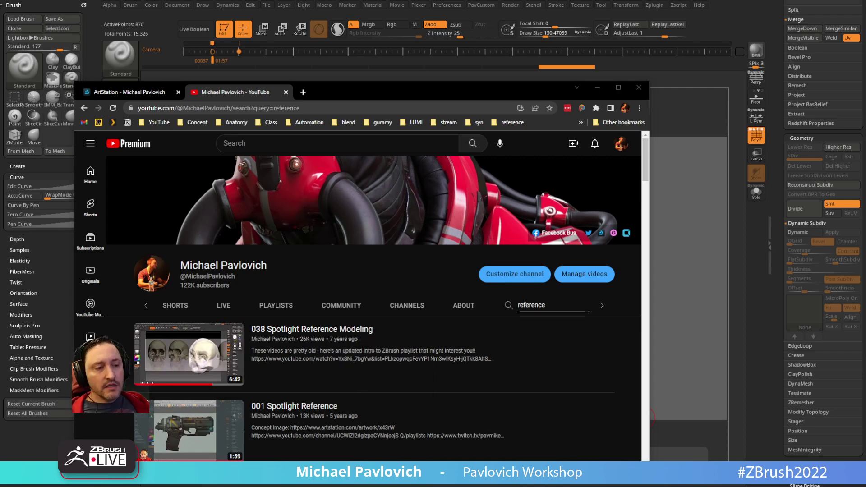
{"action": "left_click_drag", "start_coordinate": [463, 92], "coordinate": [0, 92]}
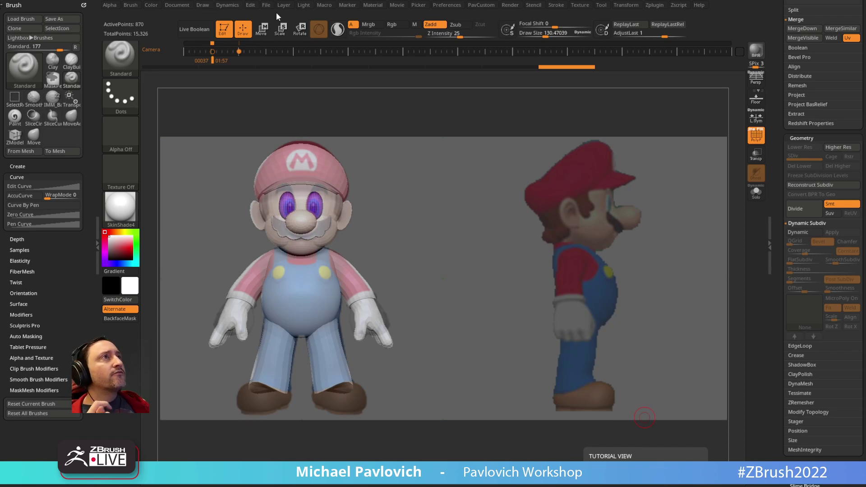
{"action": "left_click", "coordinate": [304, 5]}
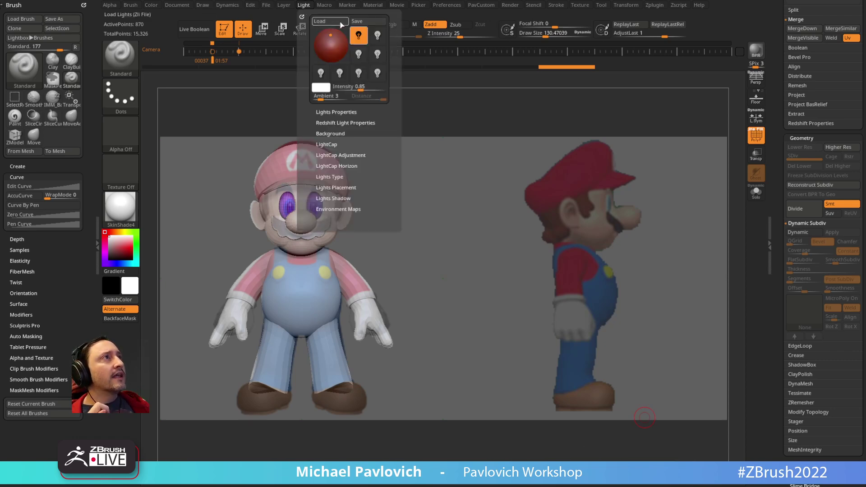
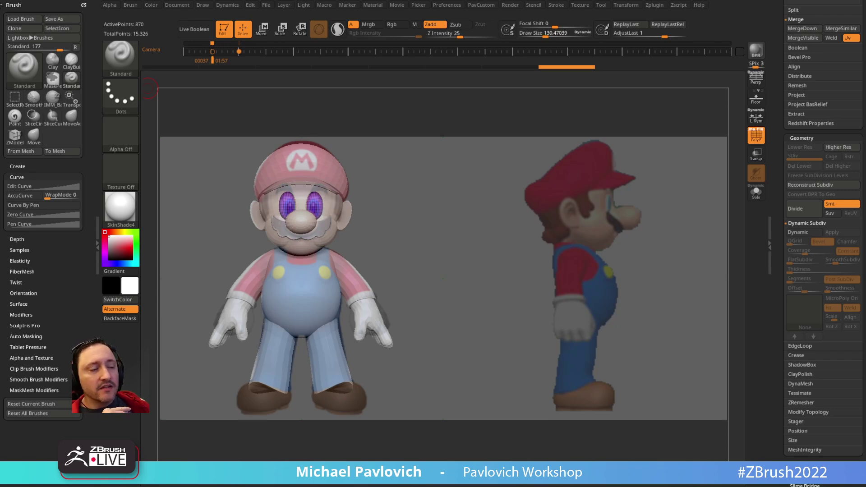
Search the YouTube channel for "custom menu" and copy the link address of "045 ZBrush Custom Interface and Menus", returning to ZBrush
{"action": "left_click_drag", "start_coordinate": [385, 485], "coordinate": [429, 124]}
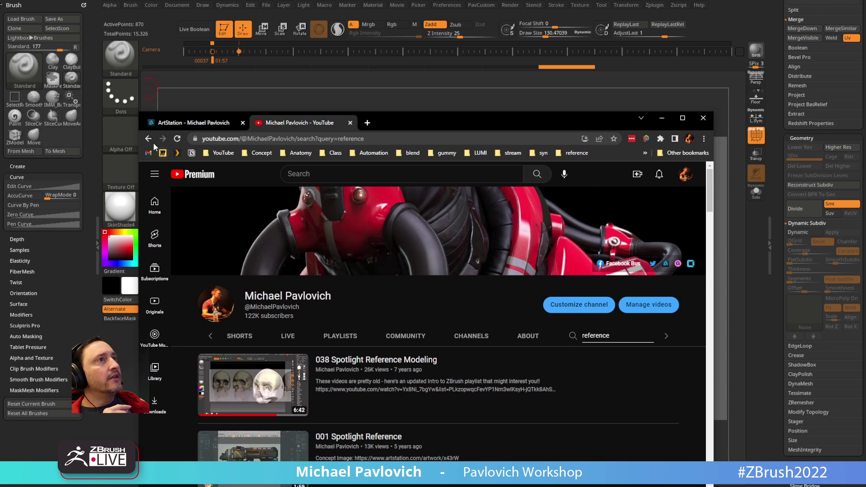
{"action": "left_click", "coordinate": [547, 336]}
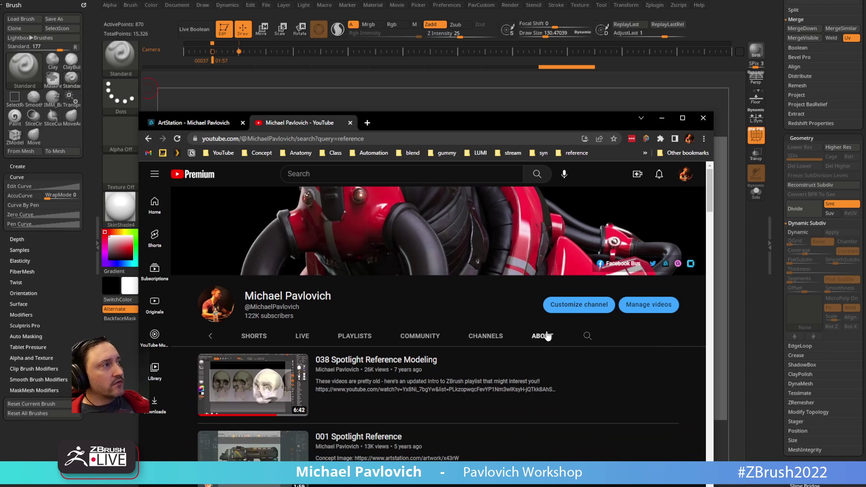
{"action": "left_click", "coordinate": [588, 337]}
{"action": "type", "text": "cust"}
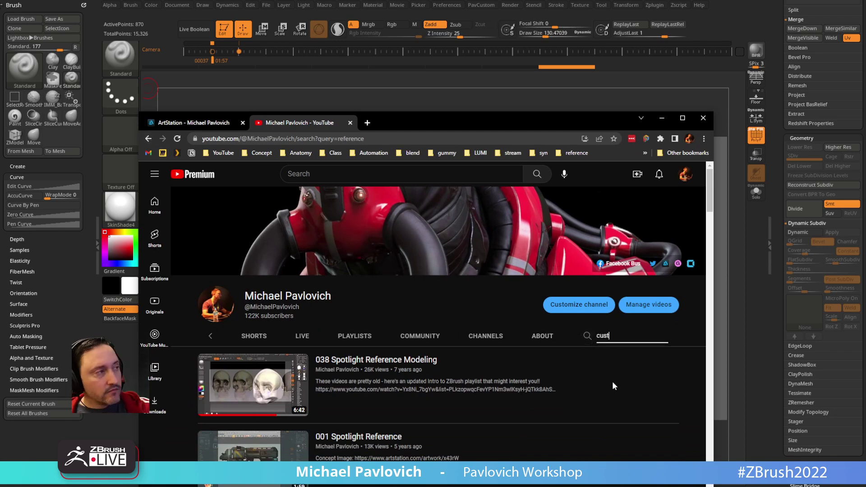
{"action": "type", "text": "om menu"}
{"action": "key", "text": "Return"}
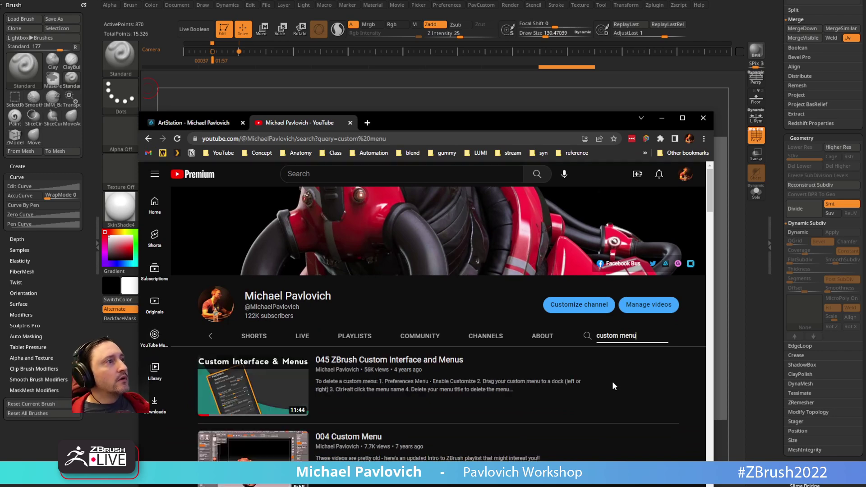
{"action": "right_click", "coordinate": [388, 358]}
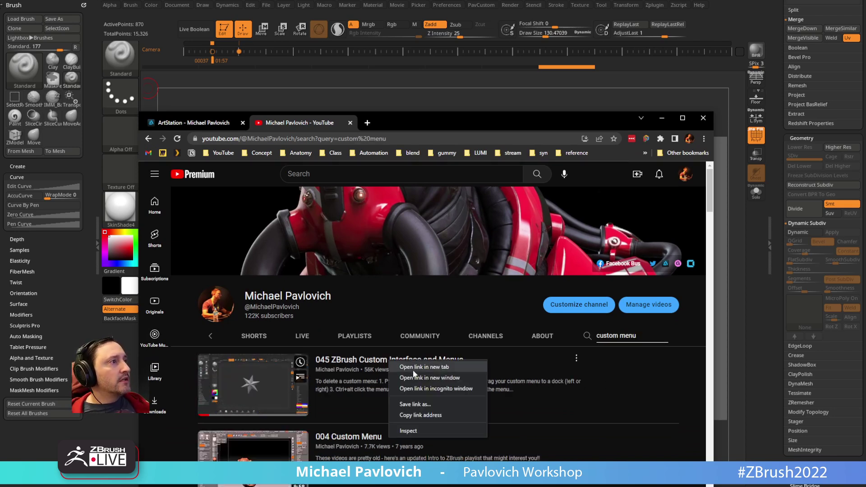
{"action": "left_click", "coordinate": [409, 415]}
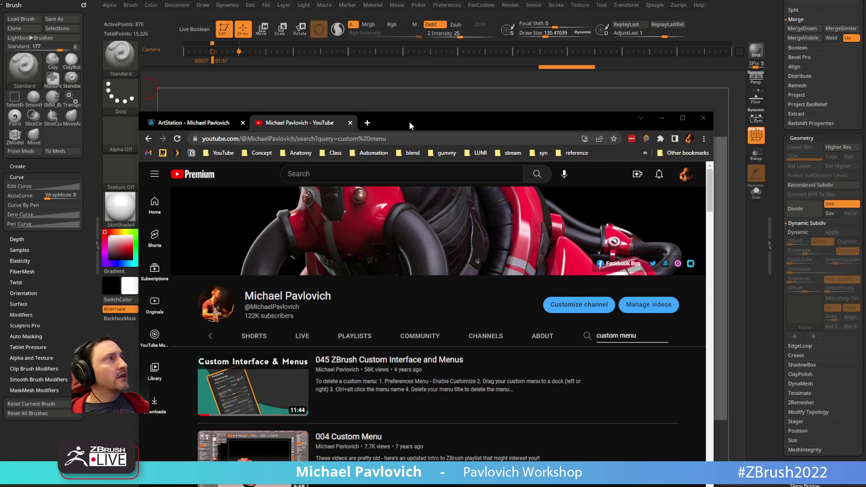
{"action": "left_click_drag", "start_coordinate": [409, 125], "coordinate": [419, 486]}
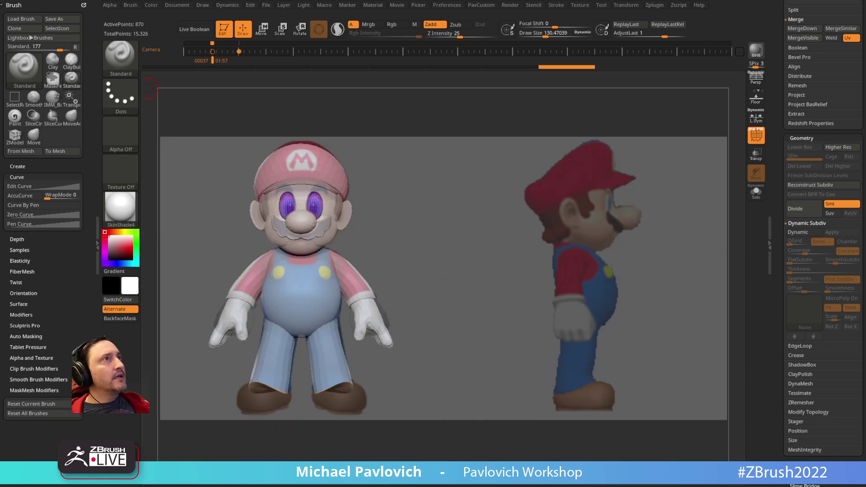
{"action": "left_click", "coordinate": [480, 5]}
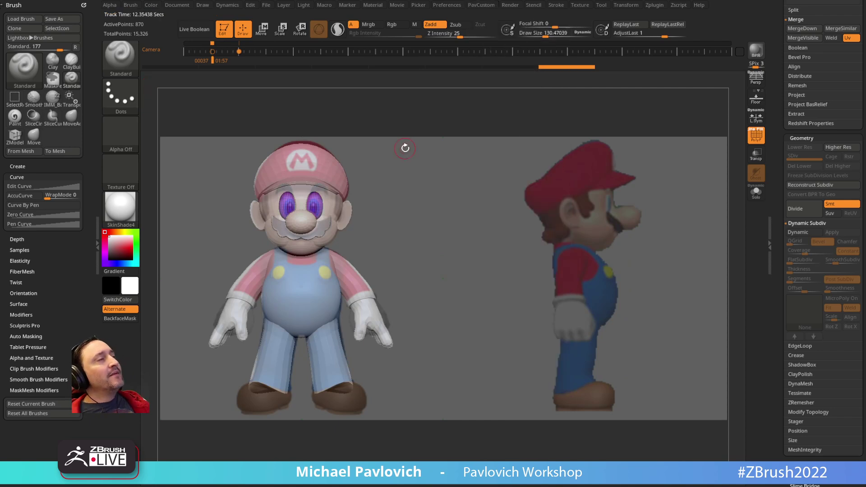
{"action": "key", "text": "ctrl"}
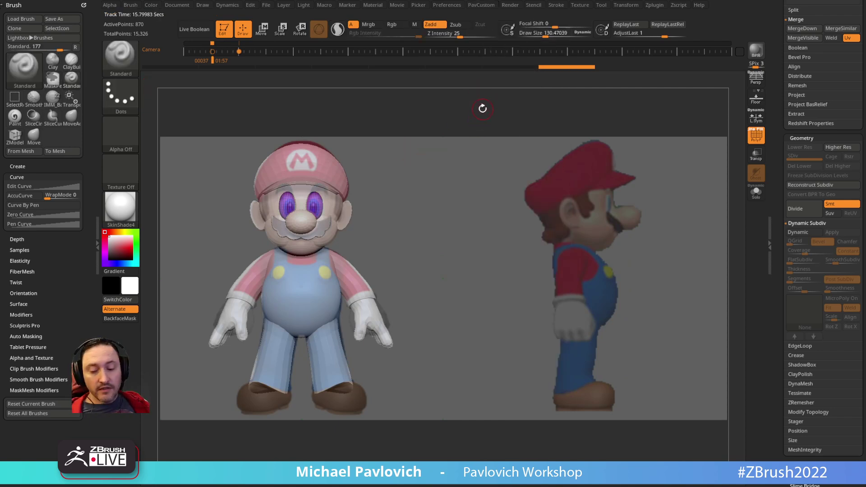
{"action": "key", "text": "2"}
{"action": "key", "text": "2"}
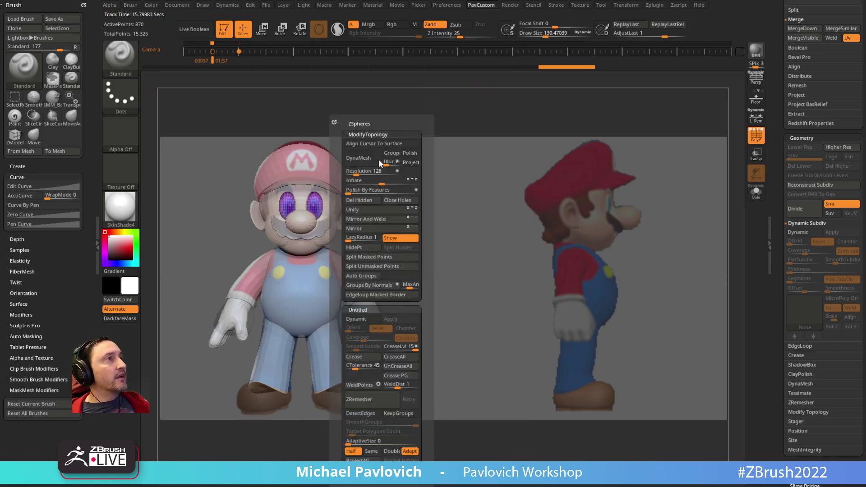
{"action": "key", "text": "2"}
{"action": "key", "text": "2"}
{"action": "key", "text": "2"}
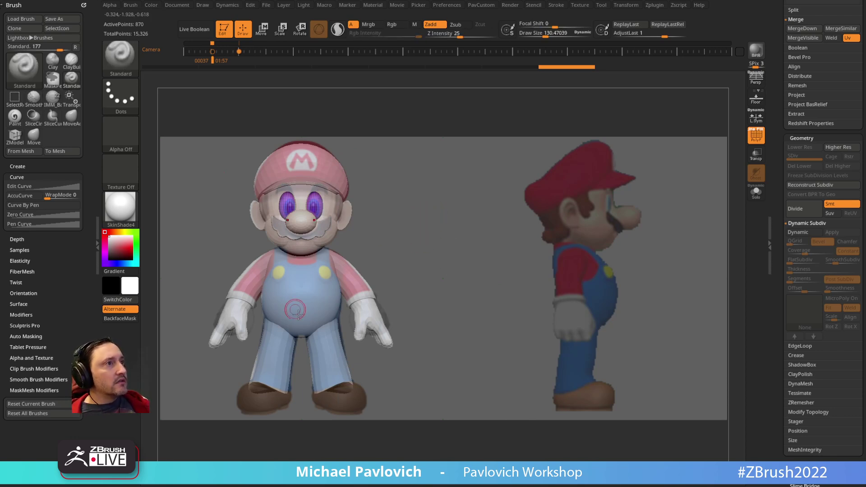
Insert mirrored Sphere32 primitives at the lower ends of both legs with the IMM base primitives brush
{"action": "key", "text": "s"}
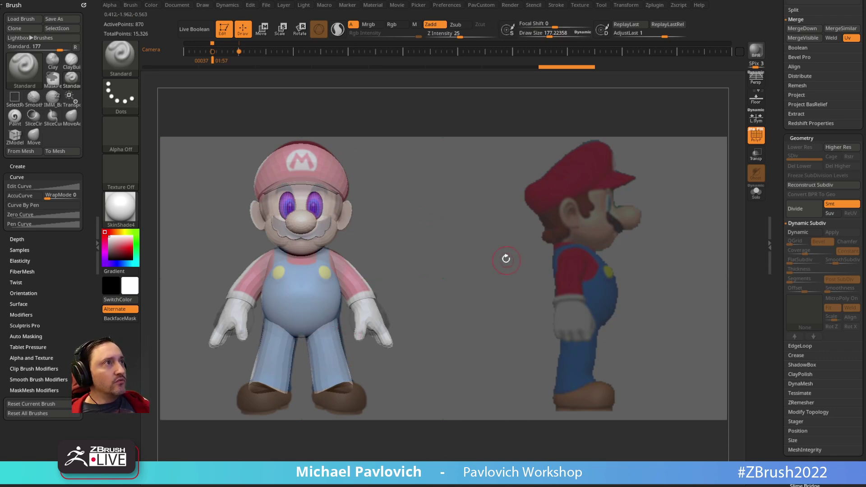
{"action": "key", "text": "b"}
{"action": "key", "text": "i"}
{"action": "key", "text": "p"}
{"action": "key", "text": "m"}
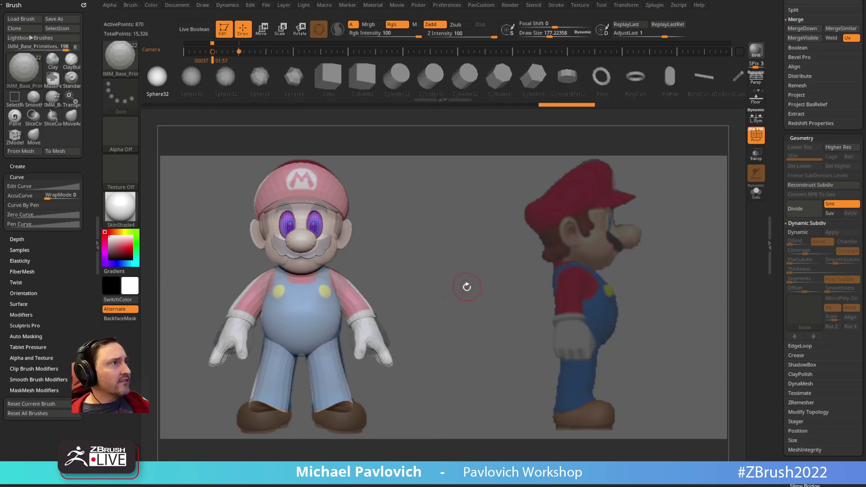
{"action": "key", "text": "m"}
{"action": "left_click", "coordinate": [329, 303]}
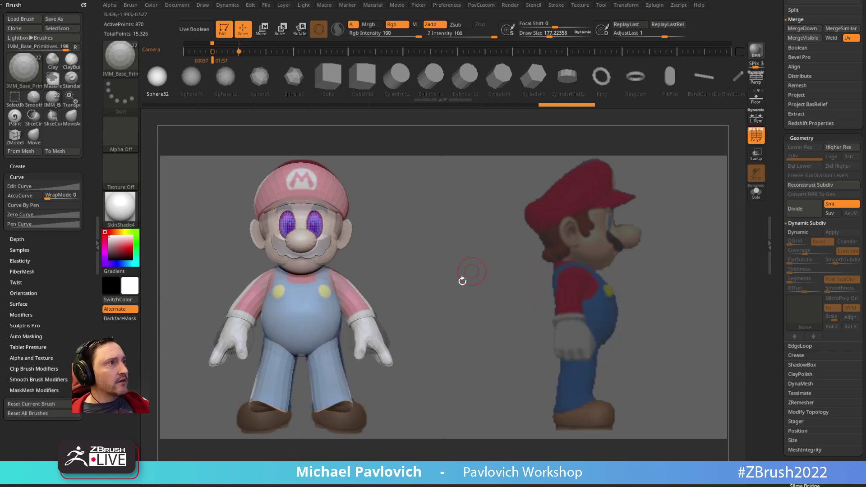
{"action": "left_click_drag", "start_coordinate": [425, 293], "coordinate": [510, 230], "text": "alt"}
{"action": "left_click_drag", "start_coordinate": [344, 353], "coordinate": [361, 357]}
Split the foot spheres into their own subtool and align them with the shoes in the front reference view
{"action": "key", "text": "2"}
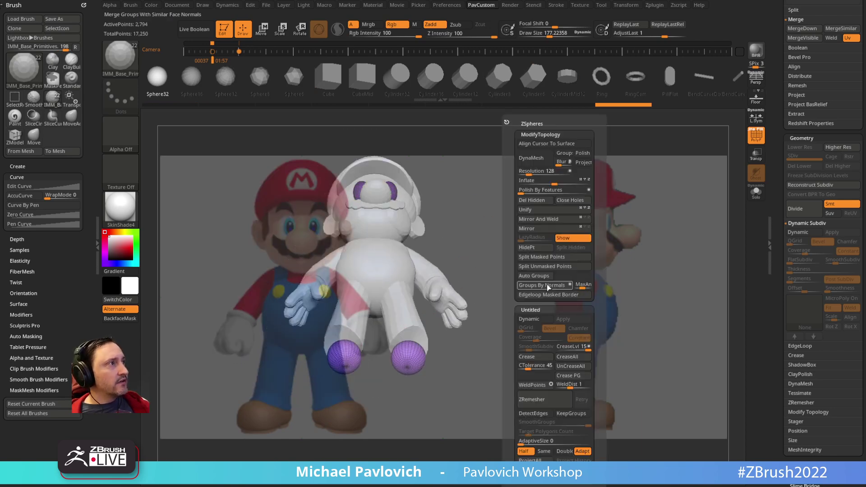
{"action": "left_click", "coordinate": [541, 261]}
{"action": "left_click_drag", "start_coordinate": [498, 287], "coordinate": [462, 309], "text": "shift"}
{"action": "key", "text": "w"}
{"action": "mouse_move", "coordinate": [294, 398]}
{"action": "left_mouse_down"}
{"action": "mouse_move", "coordinate": [292, 414]}
{"action": "mouse_move", "coordinate": [294, 404]}
{"action": "left_mouse_up"}
{"action": "left_click_drag", "start_coordinate": [306, 368], "coordinate": [293, 366]}
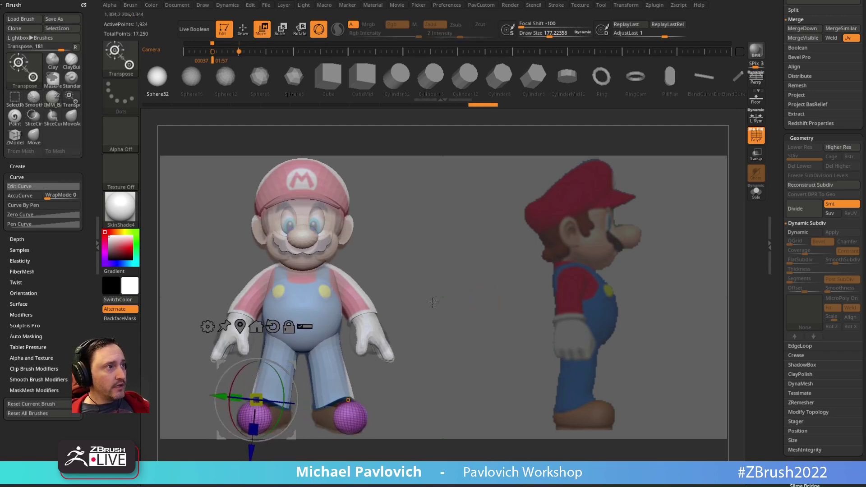
{"action": "key", "text": "Left"}
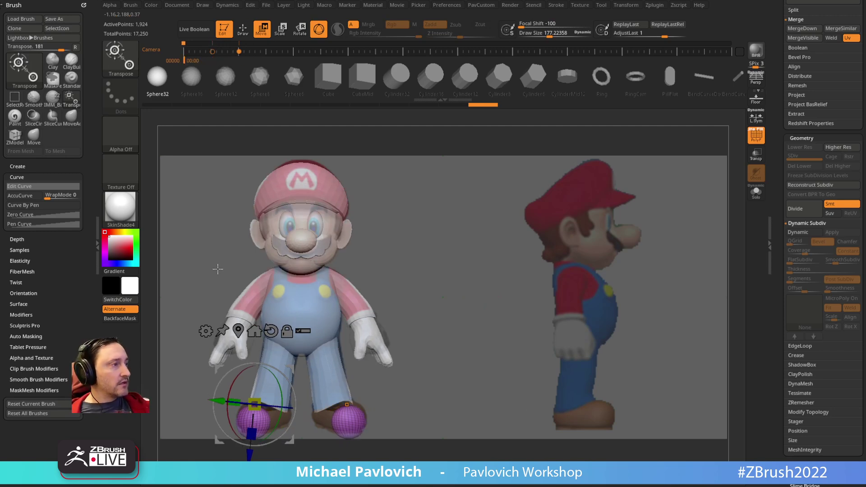
{"action": "key", "text": "shift+z"}
{"action": "key", "text": "shift+z"}
{"action": "key", "text": "q"}
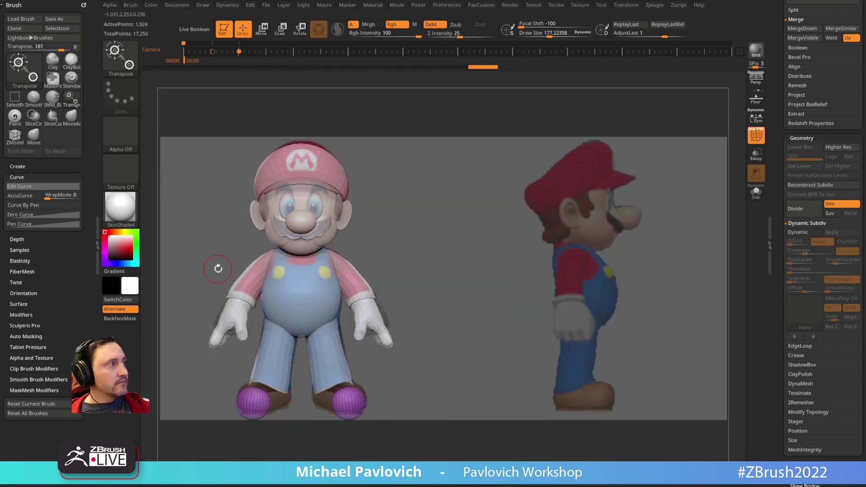
In the side reference view, center the gizmo on the foot spheres, place them over the shoe toes and stretch them into ovals
{"action": "key", "text": "Right"}
{"action": "key", "text": "w"}
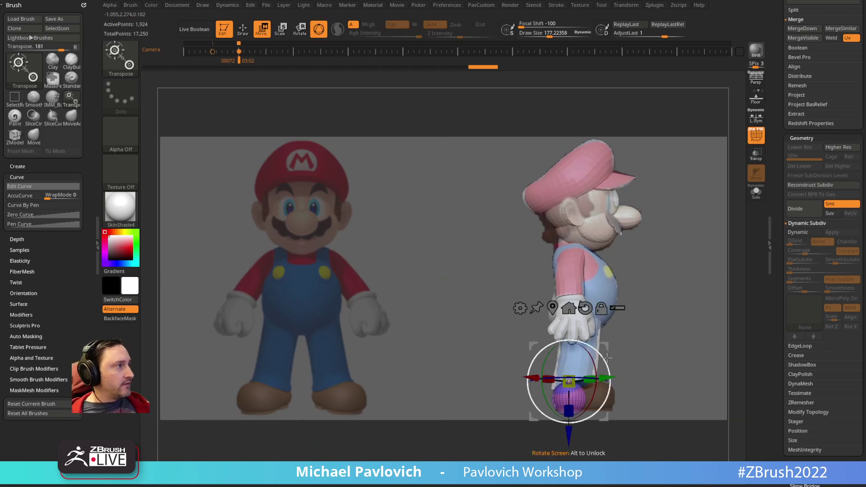
{"action": "left_click", "coordinate": [611, 304], "text": "alt"}
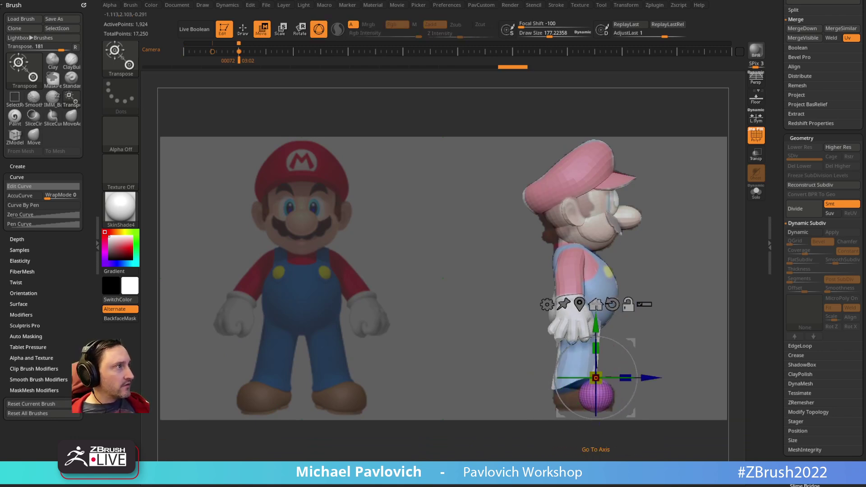
{"action": "left_click", "coordinate": [580, 304], "text": "alt"}
{"action": "left_click_drag", "start_coordinate": [632, 392], "coordinate": [632, 360]}
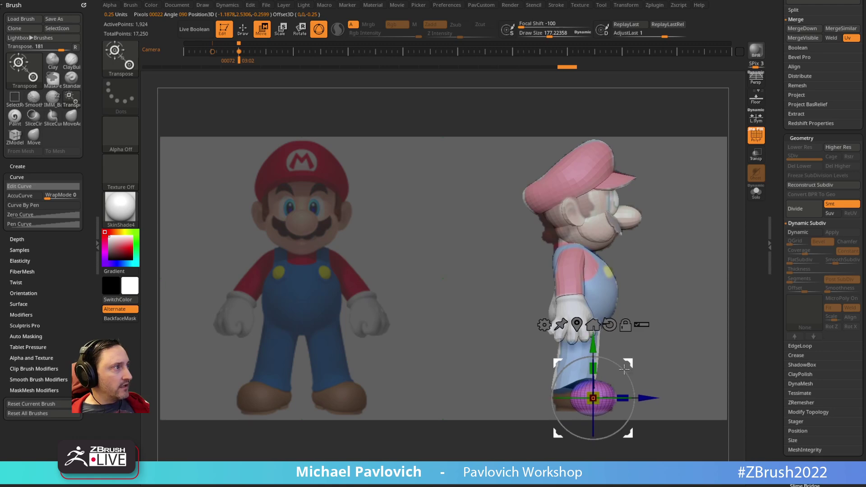
{"action": "key", "text": "q"}
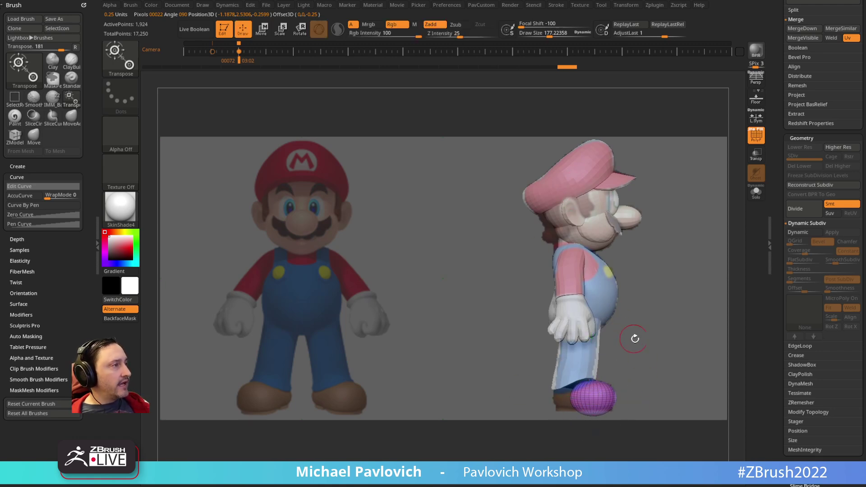
Duplicate the foot spheres backward over the shoe heels in the side reference view
{"action": "key", "text": "w"}
{"action": "key", "text": "ctrl"}
{"action": "left_click_drag", "start_coordinate": [642, 397], "coordinate": [623, 397], "text": "ctrl"}
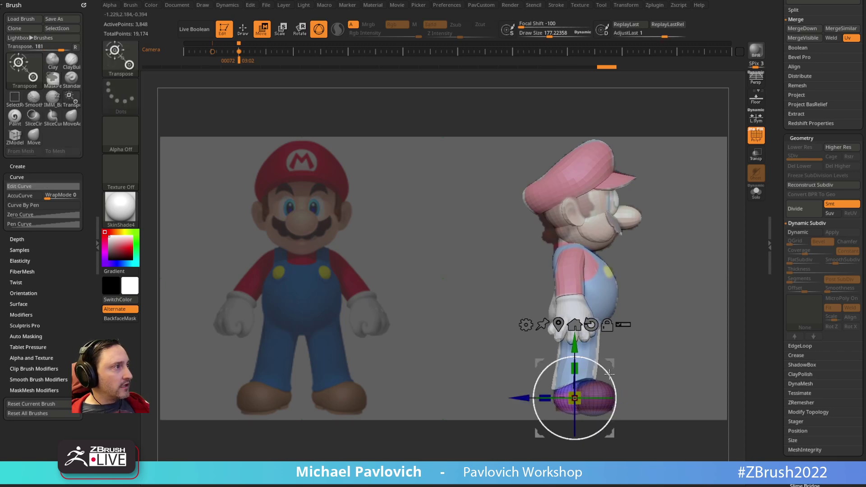
{"action": "key", "text": "q"}
{"action": "key", "text": "shift+z"}
{"action": "mouse_move", "coordinate": [448, 301]}
{"action": "left_mouse_down"}
{"action": "mouse_move", "coordinate": [682, 330]}
{"action": "mouse_move", "coordinate": [676, 234]}
{"action": "mouse_move", "coordinate": [637, 261]}
{"action": "mouse_move", "coordinate": [643, 299]}
{"action": "mouse_move", "coordinate": [657, 299]}
{"action": "mouse_move", "coordinate": [628, 298]}
{"action": "mouse_move", "coordinate": [639, 277]}
{"action": "mouse_move", "coordinate": [652, 276]}
{"action": "left_mouse_up"}
{"action": "key", "text": "q"}
{"action": "key", "text": "w"}
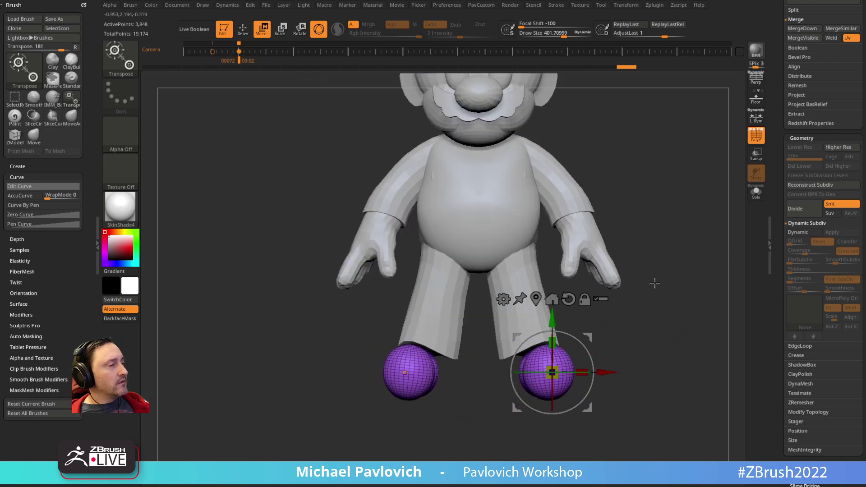
Fuse the overlapping toe and heel spheres with Remesh By Union
{"action": "key", "text": "shift+z"}
{"action": "key", "text": "Right"}
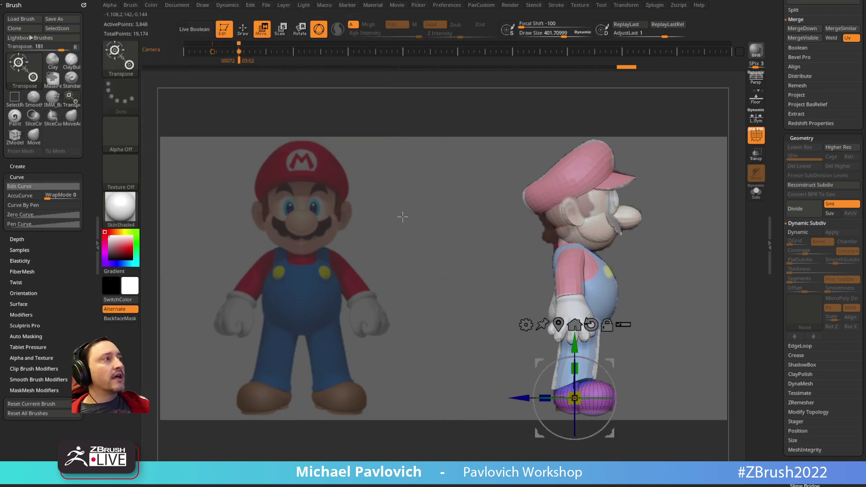
{"action": "left_click", "coordinate": [525, 326]}
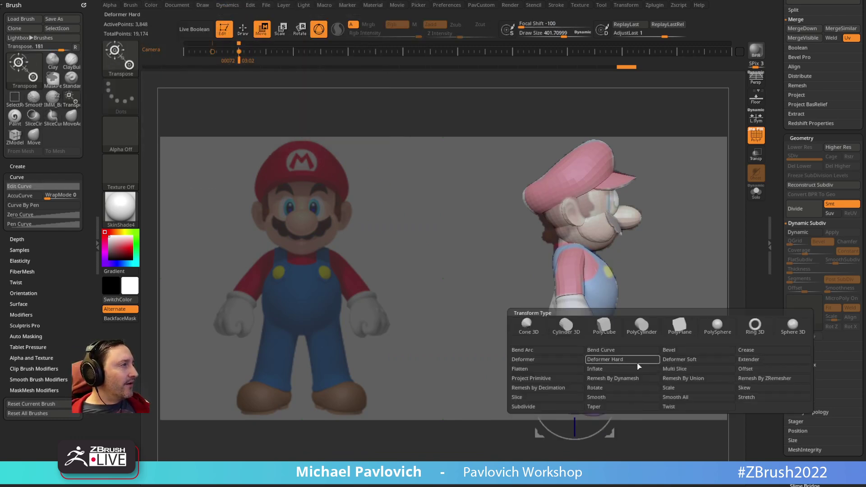
{"action": "left_click", "coordinate": [668, 380]}
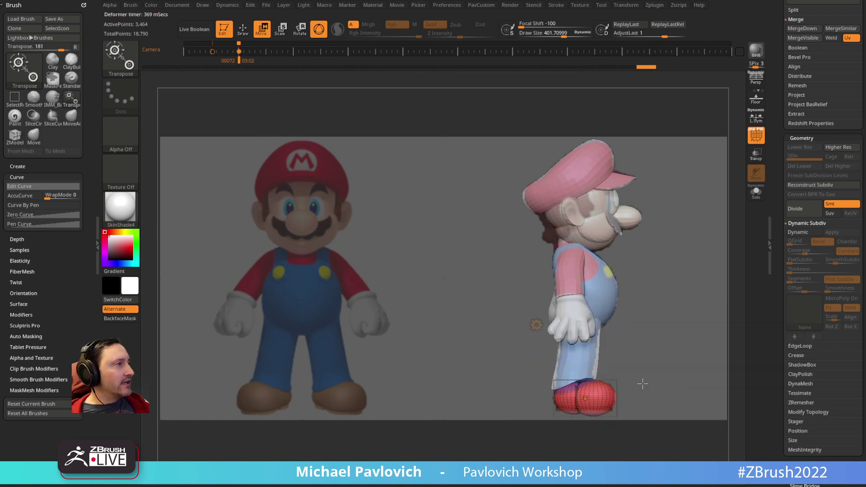
Try to smooth the seam where the toe and heel spheres meet
{"action": "key", "text": "shift+z"}
{"action": "right_click_drag", "start_coordinate": [683, 301], "coordinate": [718, 355], "text": "ctrl"}
{"action": "mouse_move", "coordinate": [718, 354]}
{"action": "right_mouse_down", "text": "alt"}
{"action": "mouse_move", "coordinate": [656, 329]}
{"action": "mouse_move", "coordinate": [694, 339]}
{"action": "right_mouse_up", "text": "alt"}
{"action": "key", "text": "q"}
{"action": "left_click_drag", "start_coordinate": [591, 362], "coordinate": [601, 413], "text": "shift"}
{"action": "key", "text": "ctrl+z"}
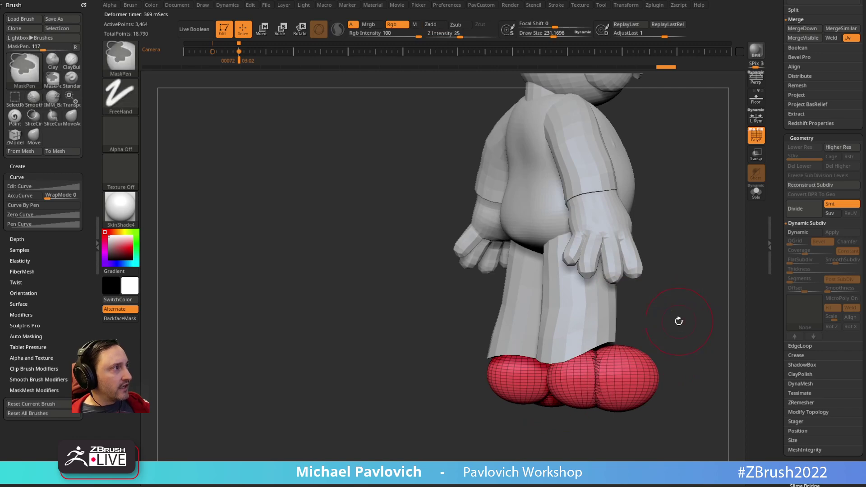
{"action": "right_click_drag", "start_coordinate": [679, 321], "coordinate": [695, 319], "text": "shift"}
In the side reference view, cut the undersides of the shoes flat with the KnifeCurve brush
{"action": "key", "text": "shift+z"}
{"action": "key", "text": "Right"}
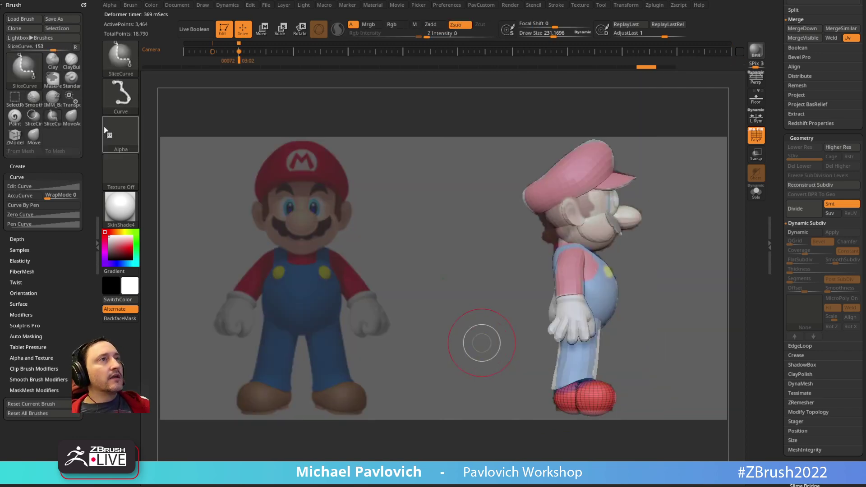
{"action": "left_click", "coordinate": [120, 58]}
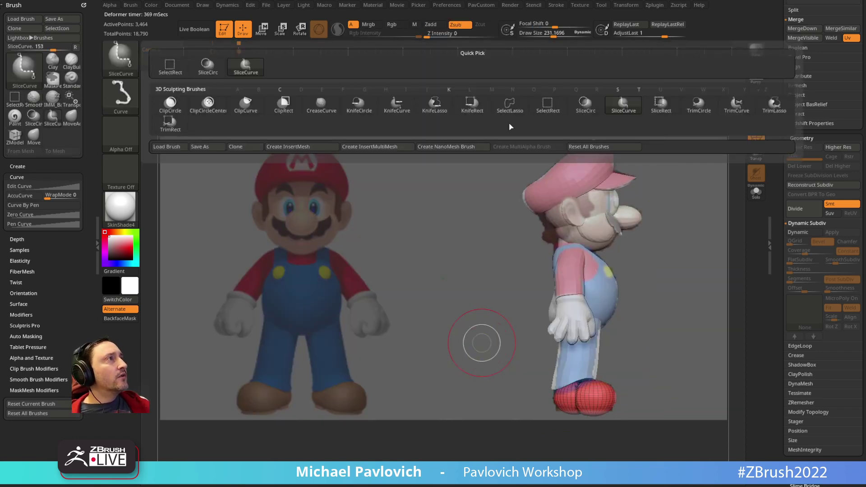
{"action": "left_click", "coordinate": [396, 105]}
{"action": "mouse_move", "coordinate": [669, 405]}
{"action": "left_mouse_down"}
{"action": "mouse_move", "coordinate": [464, 408]}
{"action": "mouse_move", "coordinate": [463, 417]}
{"action": "mouse_move", "coordinate": [459, 406]}
{"action": "mouse_move", "coordinate": [469, 404]}
{"action": "left_mouse_up"}
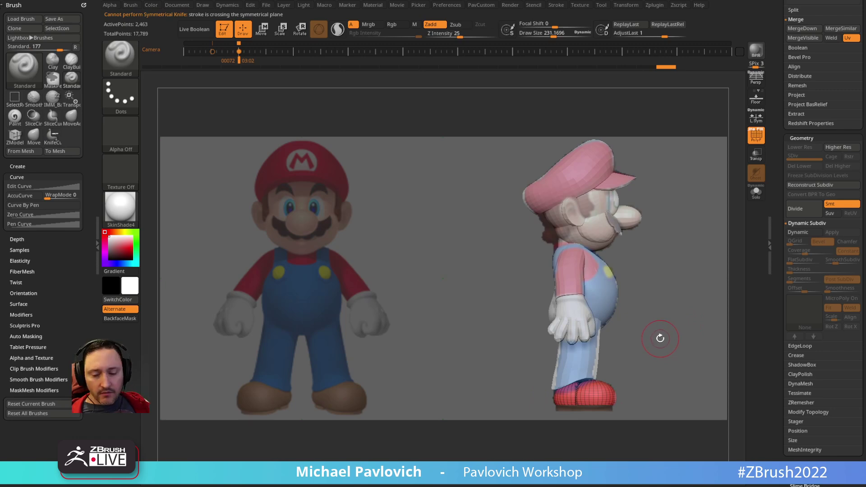
Isolate the shoes and insert mirrored Cylinder32 primitives on the heels with the IMM base primitives brush
{"action": "key", "text": "b"}
{"action": "key", "text": "i"}
{"action": "key", "text": "p"}
{"action": "key", "text": "m"}
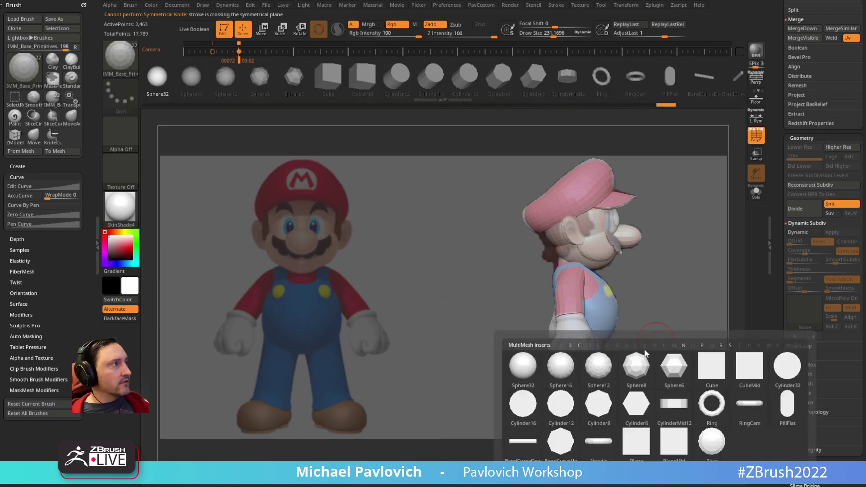
{"action": "left_click", "coordinate": [523, 404]}
{"action": "left_click", "coordinate": [755, 199]}
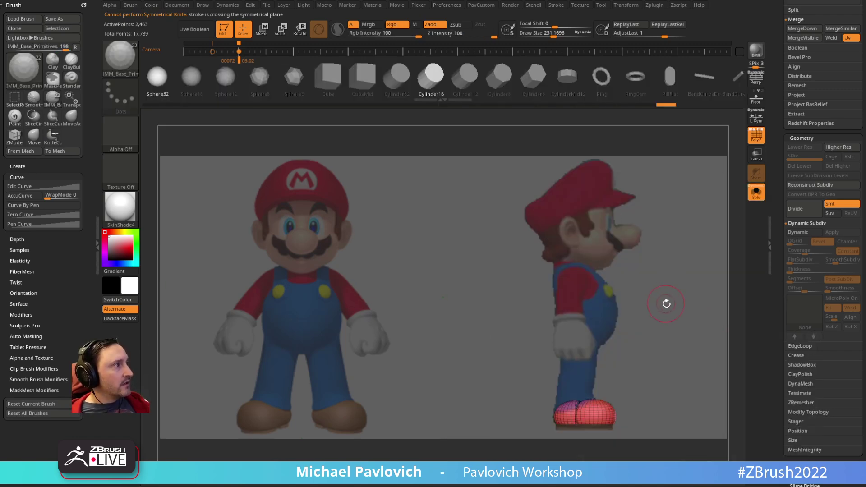
{"action": "key", "text": "m"}
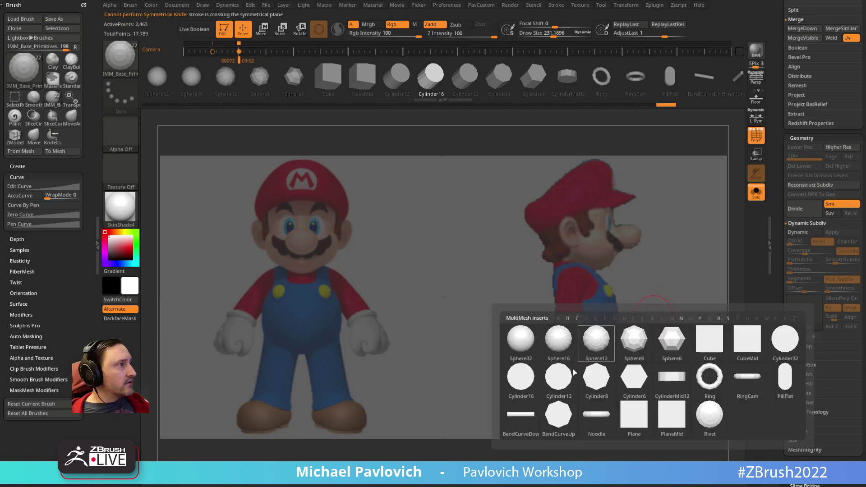
{"action": "left_click", "coordinate": [780, 345]}
{"action": "left_click_drag", "start_coordinate": [663, 299], "coordinate": [674, 329]}
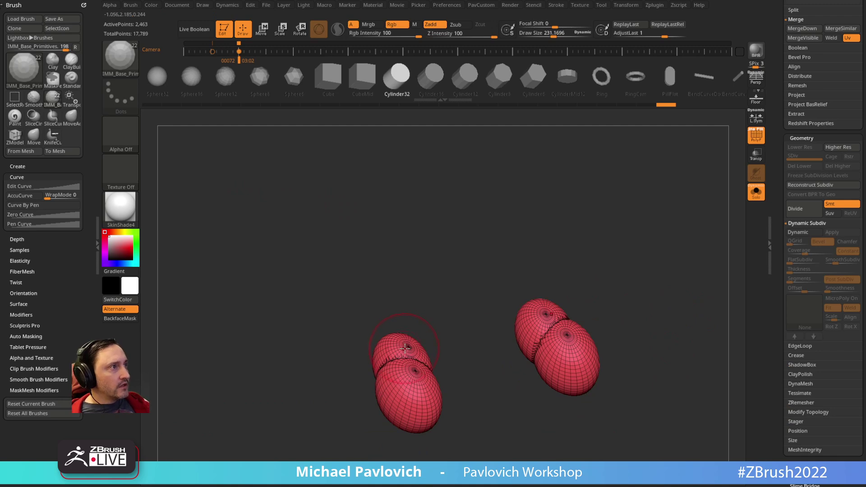
{"action": "left_click_drag", "start_coordinate": [404, 348], "coordinate": [416, 363]}
Center the cylinders over the heels, turn on local symmetry and scale them wider
{"action": "left_click_drag", "start_coordinate": [465, 324], "coordinate": [456, 272], "text": "shift"}
{"action": "key", "text": "w"}
{"action": "left_click_drag", "start_coordinate": [427, 314], "coordinate": [405, 304]}
{"action": "left_click_drag", "start_coordinate": [477, 302], "coordinate": [534, 303]}
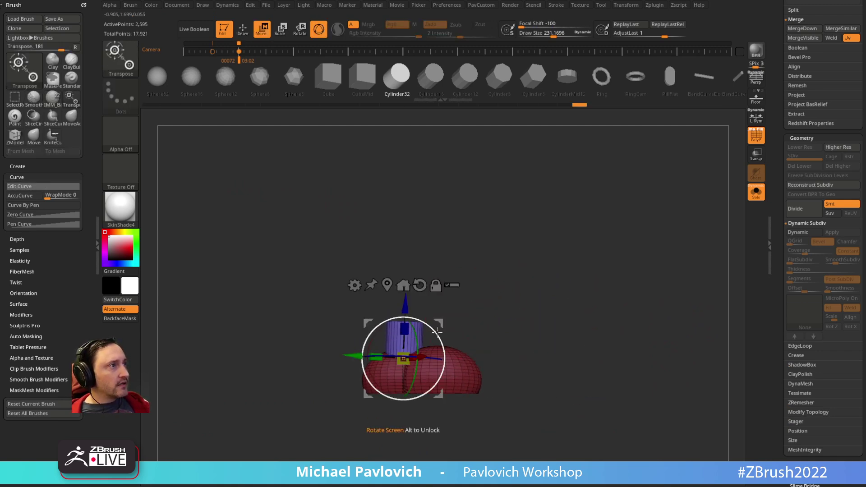
{"action": "left_click_drag", "start_coordinate": [405, 329], "coordinate": [406, 299], "text": "alt"}
{"action": "key", "text": "ctrl+z"}
{"action": "left_click", "coordinate": [755, 119]}
{"action": "left_click_drag", "start_coordinate": [464, 263], "coordinate": [405, 307], "text": "shift"}
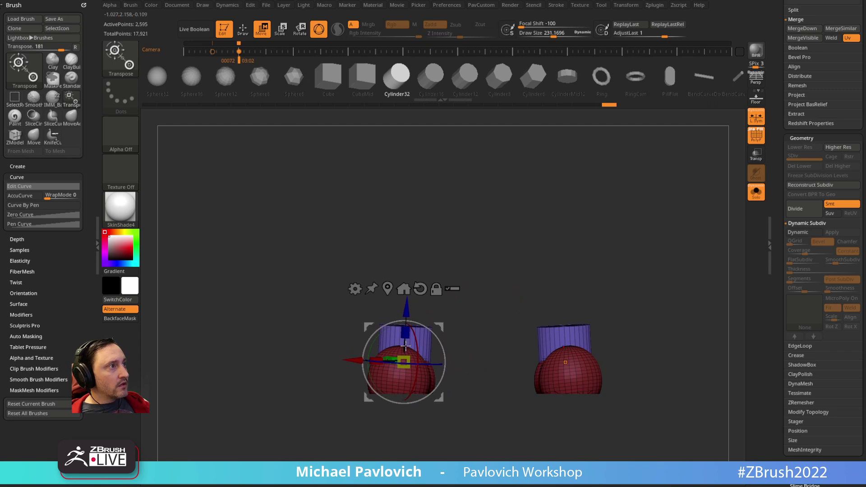
Fine-tune the position of the ankle cylinders on the shoes in the front view
{"action": "key", "text": "q"}
{"action": "mouse_move", "coordinate": [464, 285]}
{"action": "left_mouse_down", "text": "shift"}
{"action": "mouse_move", "coordinate": [522, 280]}
{"action": "mouse_move", "coordinate": [533, 292]}
{"action": "mouse_move", "coordinate": [467, 297]}
{"action": "mouse_move", "coordinate": [492, 297]}
{"action": "left_mouse_up", "text": "shift"}
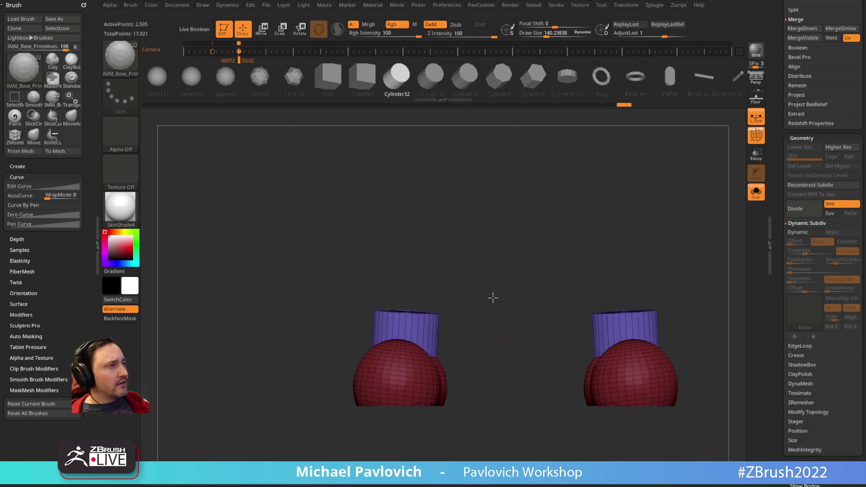
{"action": "key", "text": "w"}
{"action": "left_click_drag", "start_coordinate": [436, 338], "coordinate": [441, 327]}
{"action": "key", "text": "q"}
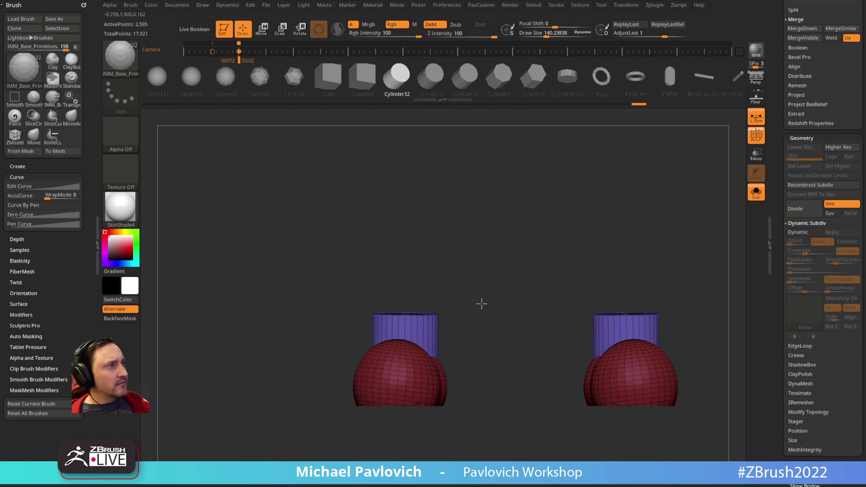
Switch to the Move brush and adjust its draw size for shaping the shoes
{"action": "mouse_move", "coordinate": [481, 303]}
{"action": "left_mouse_down"}
{"action": "mouse_move", "coordinate": [542, 299]}
{"action": "mouse_move", "coordinate": [500, 343]}
{"action": "left_mouse_up"}
{"action": "key", "text": "s"}
{"action": "left_click_drag", "start_coordinate": [467, 355], "coordinate": [478, 355]}
{"action": "key", "text": "b"}
{"action": "key", "text": "m"}
{"action": "key", "text": "v"}
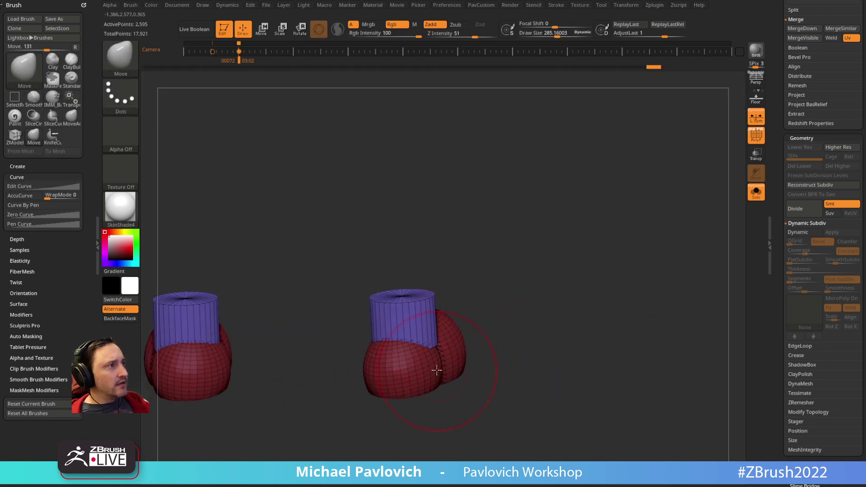
{"action": "left_click_drag", "start_coordinate": [601, 298], "coordinate": [514, 309]}
{"action": "key", "text": "s"}
{"action": "mouse_move", "coordinate": [541, 266]}
{"action": "left_mouse_down"}
{"action": "mouse_move", "coordinate": [539, 299]}
{"action": "mouse_move", "coordinate": [513, 285]}
{"action": "mouse_move", "coordinate": [526, 236]}
{"action": "mouse_move", "coordinate": [482, 302]}
{"action": "mouse_move", "coordinate": [515, 304]}
{"action": "left_mouse_up"}
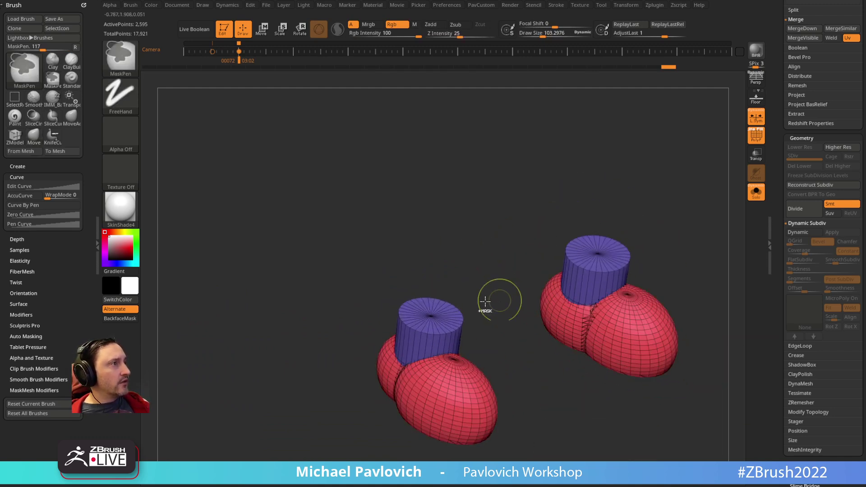
Isolate the ankle cylinders, regroup their polygons with Groups By Normals and show the whole shoes again
{"action": "left_click", "coordinate": [439, 319], "text": "ctrl+shift"}
{"action": "key", "text": "2"}
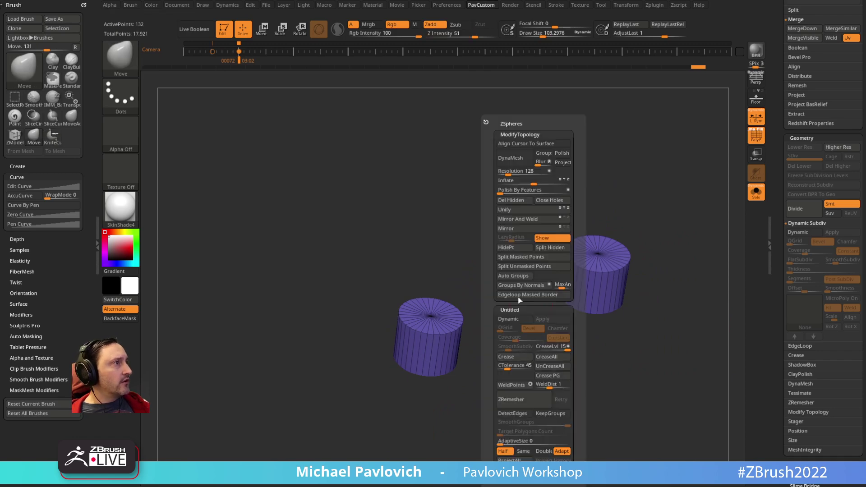
{"action": "left_click", "coordinate": [520, 285]}
{"action": "left_click", "coordinate": [497, 275], "text": "ctrl+shift"}
{"action": "left_click_drag", "start_coordinate": [496, 275], "coordinate": [540, 257]}
Fuse the cylinders and shoes with Remesh By Union and ZRemesh the result with KeepGroups on and SmoothGroups 0
{"action": "key", "text": "w"}
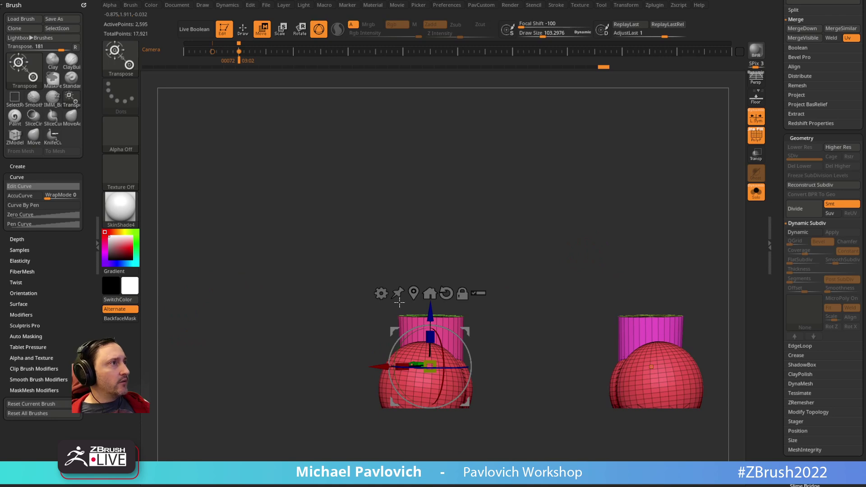
{"action": "left_click", "coordinate": [384, 292]}
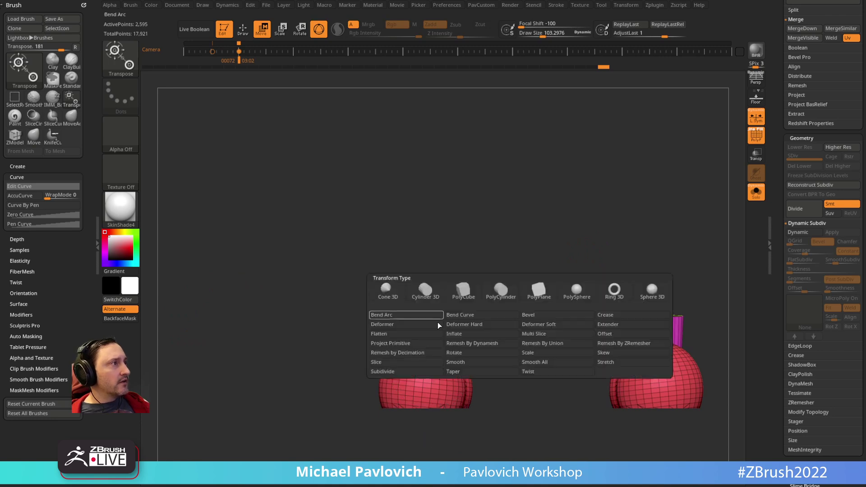
{"action": "left_click", "coordinate": [543, 344]}
{"action": "key", "text": "q"}
{"action": "key", "text": "2"}
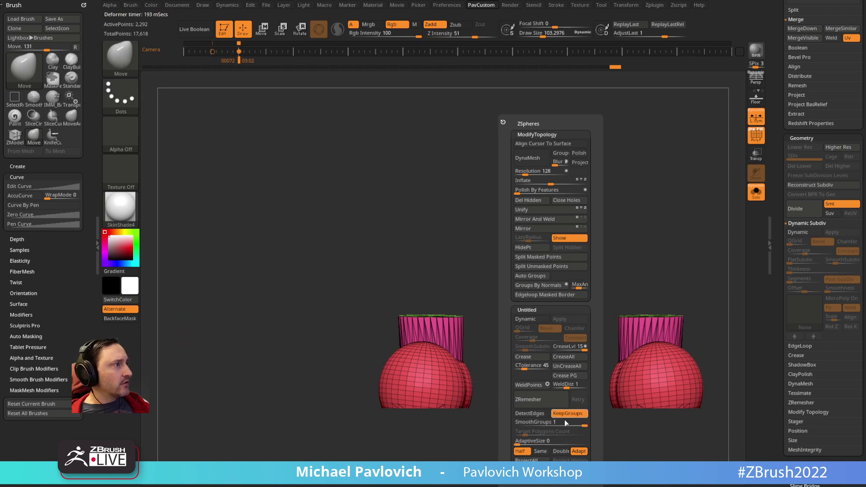
{"action": "left_click", "coordinate": [541, 399]}
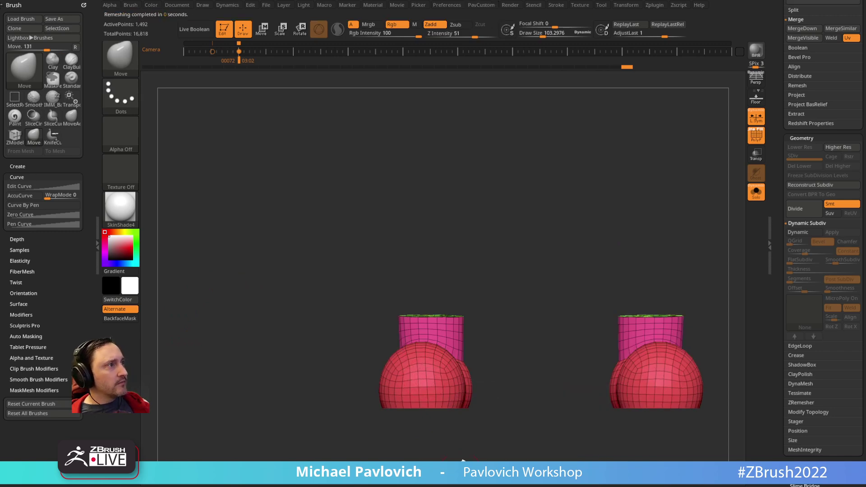
Reshape the toe outlines of the soles from below with the Move brush, widening the outside and straightening the inner edge
{"action": "mouse_move", "coordinate": [508, 401]}
{"action": "left_mouse_down"}
{"action": "mouse_move", "coordinate": [554, 338]}
{"action": "mouse_move", "coordinate": [543, 246]}
{"action": "mouse_move", "coordinate": [482, 286]}
{"action": "mouse_move", "coordinate": [593, 373]}
{"action": "mouse_move", "coordinate": [599, 301]}
{"action": "mouse_move", "coordinate": [546, 213]}
{"action": "left_mouse_up"}
{"action": "key", "text": "s"}
{"action": "mouse_move", "coordinate": [401, 368]}
{"action": "left_mouse_down"}
{"action": "mouse_move", "coordinate": [418, 368]}
{"action": "mouse_move", "coordinate": [380, 363]}
{"action": "left_mouse_up"}
{"action": "key", "text": "s"}
{"action": "left_click_drag", "start_coordinate": [394, 363], "coordinate": [375, 316]}
{"action": "left_click_drag", "start_coordinate": [406, 289], "coordinate": [426, 277]}
{"action": "key", "text": "s"}
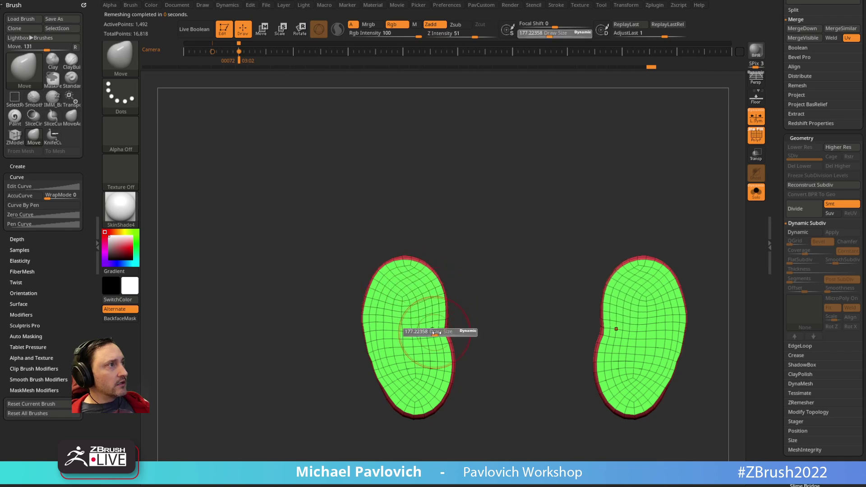
{"action": "left_click_drag", "start_coordinate": [432, 330], "coordinate": [437, 307]}
{"action": "mouse_move", "coordinate": [423, 275]}
{"action": "left_mouse_down"}
{"action": "mouse_move", "coordinate": [415, 267]}
{"action": "mouse_move", "coordinate": [383, 274]}
{"action": "mouse_move", "coordinate": [370, 295]}
{"action": "left_mouse_up"}
{"action": "key", "text": "s"}
{"action": "left_click_drag", "start_coordinate": [428, 274], "coordinate": [431, 272]}
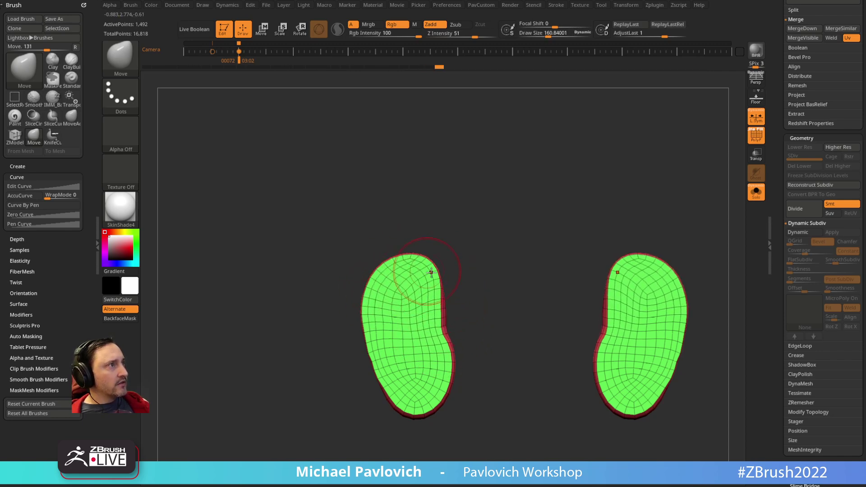
Even out the arches, heels and outer edges of the soles with the Move brush
{"action": "left_click_drag", "start_coordinate": [435, 320], "coordinate": [436, 317]}
{"action": "mouse_move", "coordinate": [448, 361]}
{"action": "left_mouse_down"}
{"action": "mouse_move", "coordinate": [443, 352]}
{"action": "mouse_move", "coordinate": [443, 381]}
{"action": "left_mouse_up"}
{"action": "left_click_drag", "start_coordinate": [420, 400], "coordinate": [412, 397]}
{"action": "left_click_drag", "start_coordinate": [400, 396], "coordinate": [392, 391]}
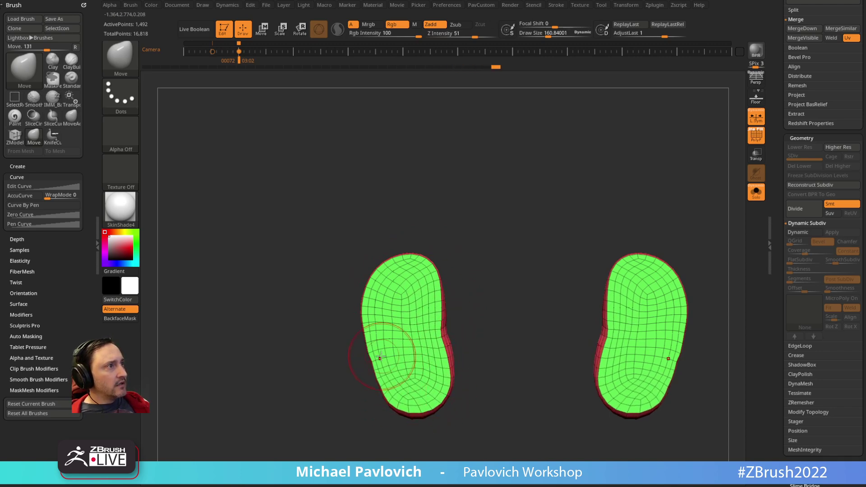
{"action": "mouse_move", "coordinate": [379, 361]}
{"action": "left_mouse_down"}
{"action": "mouse_move", "coordinate": [383, 372]}
{"action": "mouse_move", "coordinate": [375, 322]}
{"action": "left_mouse_up"}
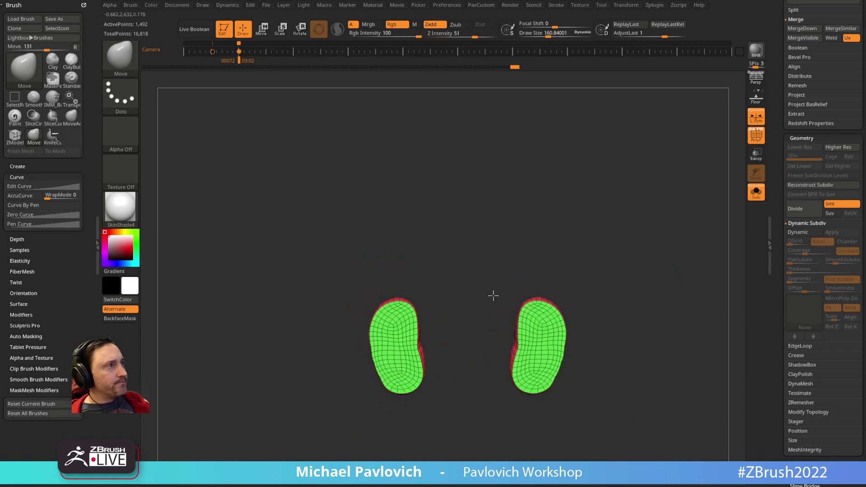
{"action": "left_click_drag", "start_coordinate": [493, 296], "coordinate": [655, 275]}
{"action": "key", "text": "2"}
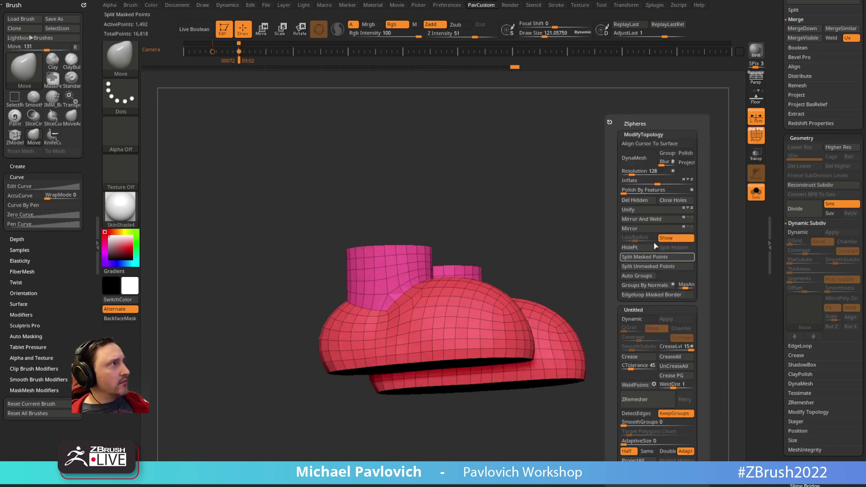
{"action": "left_click_drag", "start_coordinate": [563, 217], "coordinate": [605, 185]}
{"action": "left_click_drag", "start_coordinate": [575, 183], "coordinate": [586, 175], "text": "shift"}
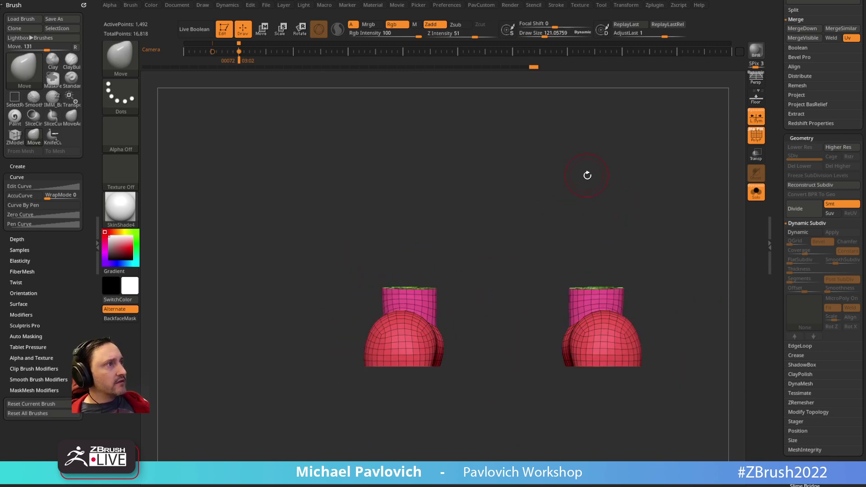
Refine the overall shoe outlines from below with larger Move brush strokes along the toes and outer sides
{"action": "left_click_drag", "start_coordinate": [471, 286], "coordinate": [489, 220]}
{"action": "key", "text": "s"}
{"action": "mouse_move", "coordinate": [447, 282]}
{"action": "left_mouse_down"}
{"action": "mouse_move", "coordinate": [458, 282]}
{"action": "mouse_move", "coordinate": [446, 283]}
{"action": "left_mouse_up"}
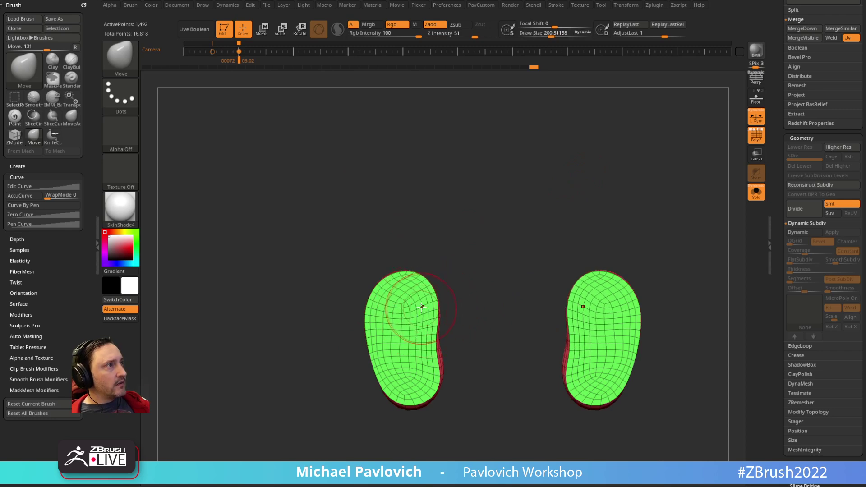
{"action": "mouse_move", "coordinate": [393, 308]}
{"action": "left_mouse_down"}
{"action": "mouse_move", "coordinate": [387, 354]}
{"action": "mouse_move", "coordinate": [390, 295]}
{"action": "left_mouse_up"}
{"action": "mouse_move", "coordinate": [458, 252]}
{"action": "left_mouse_down"}
{"action": "mouse_move", "coordinate": [481, 304]}
{"action": "mouse_move", "coordinate": [383, 300]}
{"action": "mouse_move", "coordinate": [416, 314]}
{"action": "left_mouse_up"}
{"action": "key", "text": "s"}
{"action": "left_click_drag", "start_coordinate": [343, 342], "coordinate": [371, 379]}
{"action": "key", "text": "ctrl+z"}
{"action": "key", "text": "ctrl+shift+z"}
Smooth the creases between the toes and heels, and check the shoes against the side reference
{"action": "left_click_drag", "start_coordinate": [472, 274], "coordinate": [466, 262], "text": "shift"}
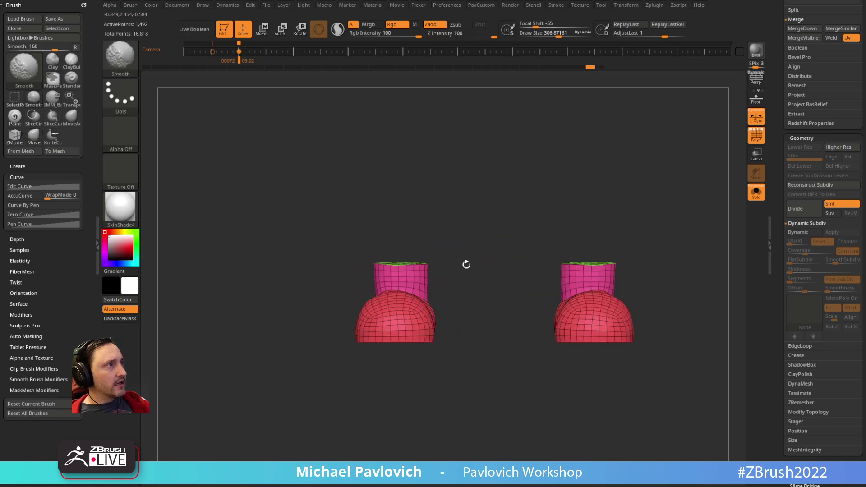
{"action": "mouse_move", "coordinate": [326, 335]}
{"action": "left_mouse_down", "text": "shift"}
{"action": "mouse_move", "coordinate": [363, 332]}
{"action": "mouse_move", "coordinate": [366, 301]}
{"action": "left_mouse_up", "text": "shift"}
{"action": "key", "text": "s"}
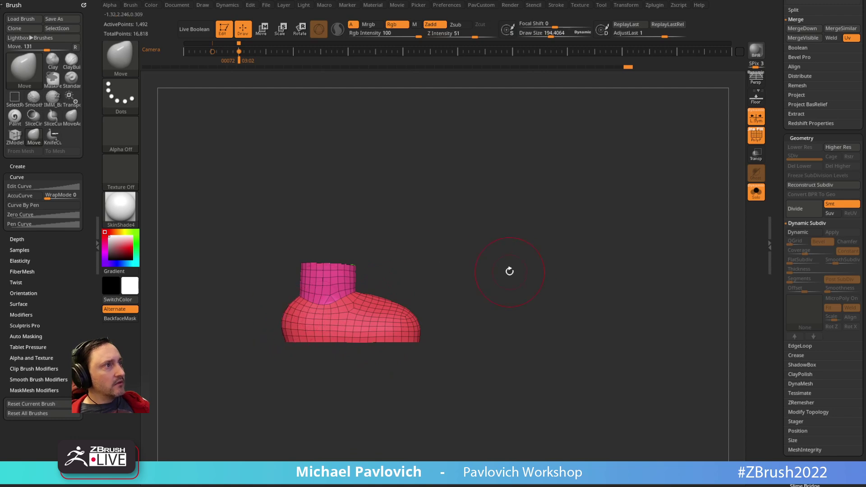
{"action": "right_click_drag", "start_coordinate": [511, 273], "coordinate": [465, 276], "text": "shift"}
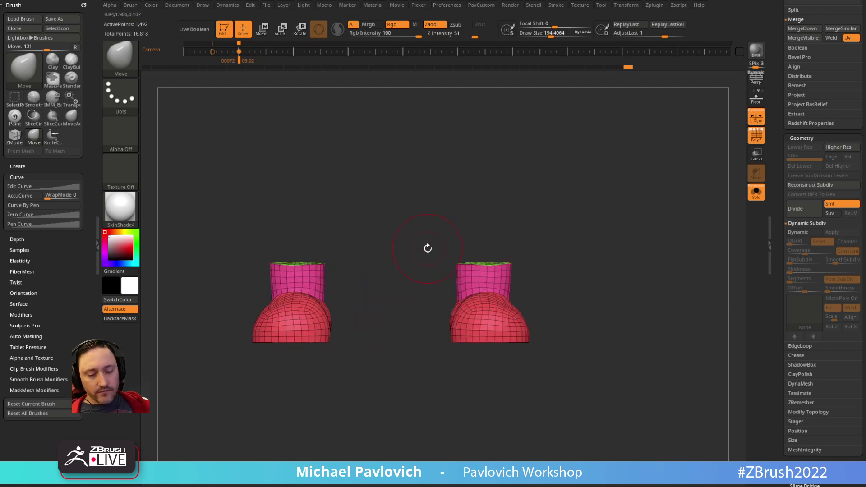
{"action": "key", "text": "shift+z"}
{"action": "key", "text": "Right"}
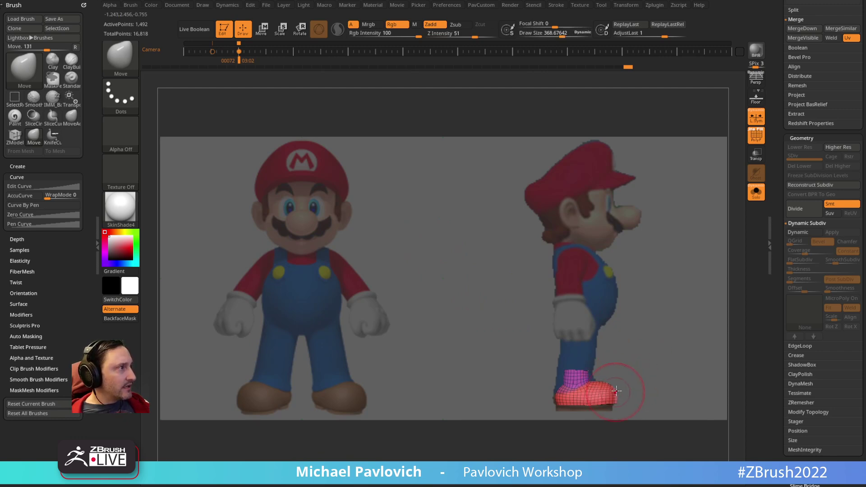
Clear the mask on the shoes and hide the front and side reference images
{"action": "left_click_drag", "start_coordinate": [656, 441], "coordinate": [528, 399], "text": "ctrl"}
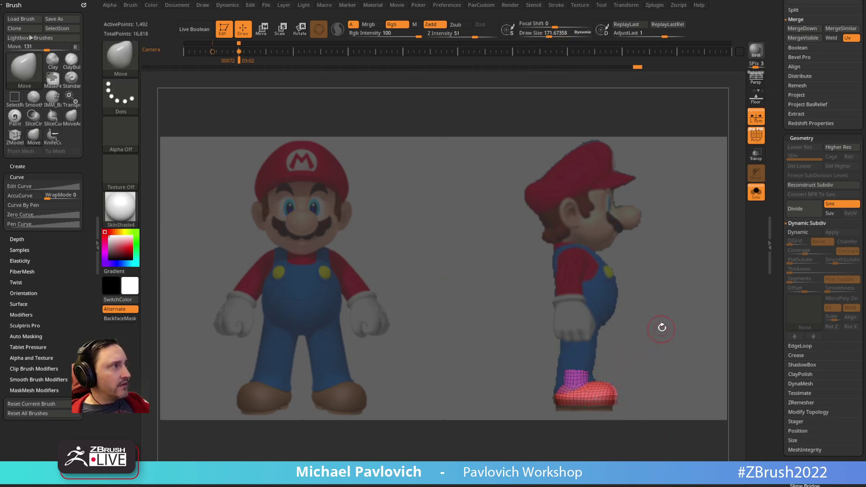
{"action": "left_click_drag", "start_coordinate": [661, 327], "coordinate": [551, 331], "text": "ctrl"}
{"action": "key", "text": "shift+z"}
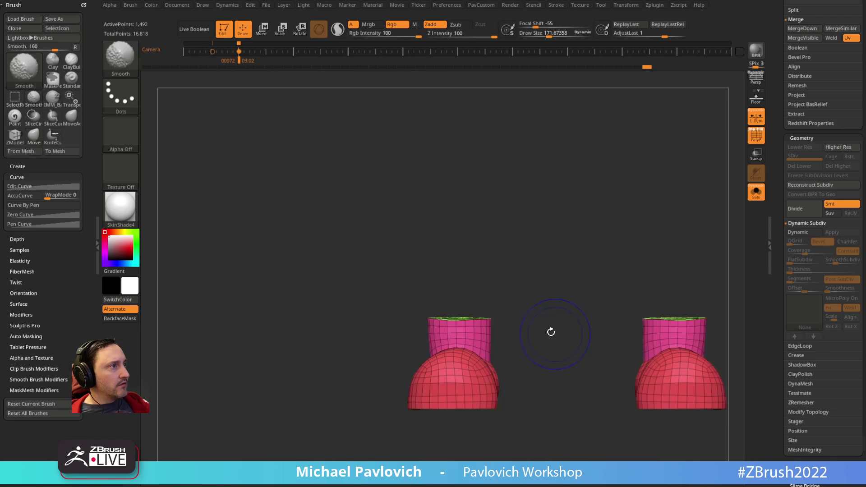
{"action": "key", "text": "2"}
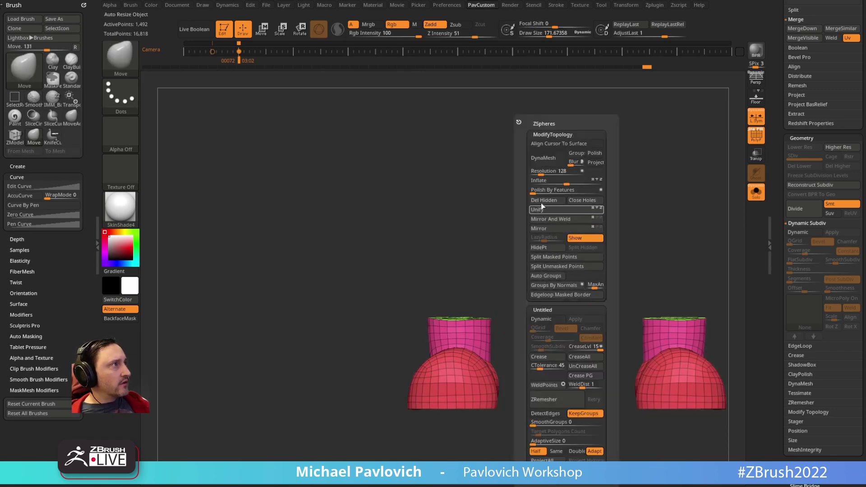
{"action": "left_click_drag", "start_coordinate": [507, 228], "coordinate": [568, 236]}
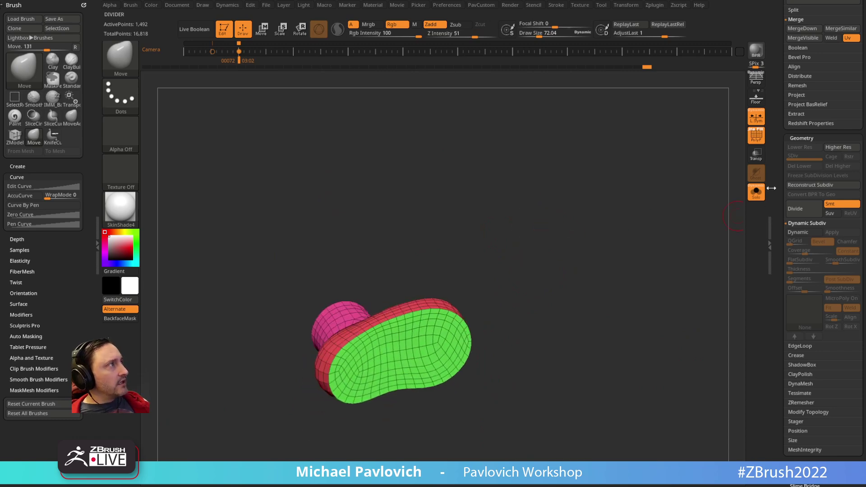
Duplicate the shoes subtool and delete everything from the copy except the flat bottom polygroup
{"action": "left_click_drag", "start_coordinate": [775, 179], "coordinate": [781, 298]}
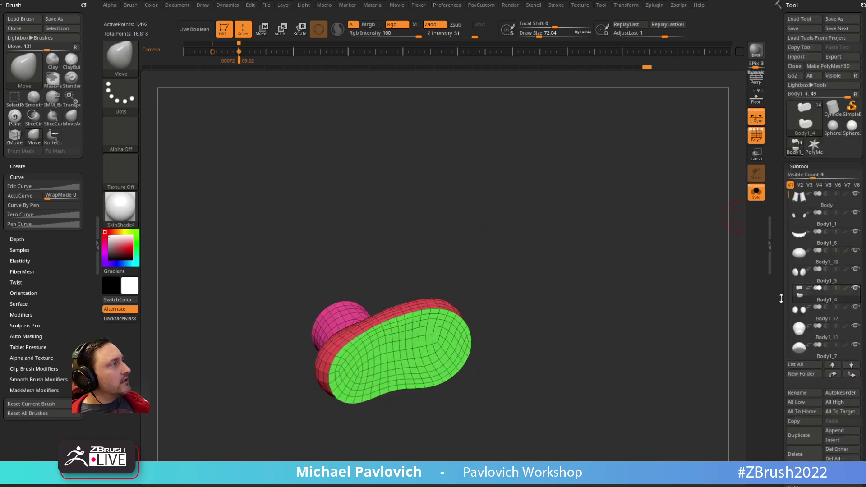
{"action": "left_click", "coordinate": [802, 435]}
{"action": "left_click", "coordinate": [440, 331], "text": "ctrl+shift"}
{"action": "key", "text": "space"}
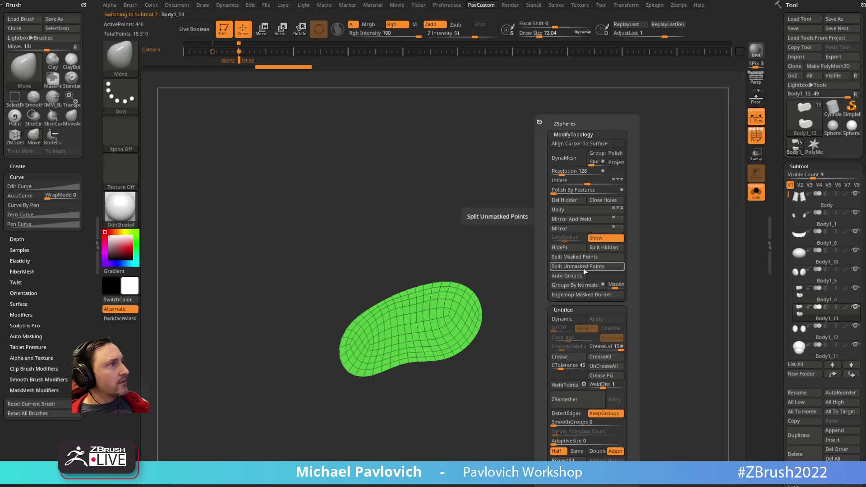
{"action": "left_click", "coordinate": [563, 199]}
{"action": "left_click", "coordinate": [561, 202]}
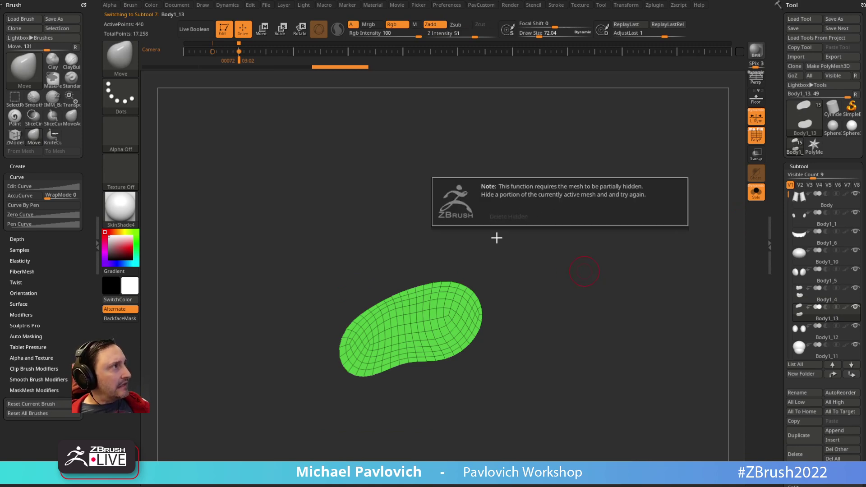
Thicken the flat sole shapes into slabs with the ZModeler brush's QMesh Polygroup All action
{"action": "left_click_drag", "start_coordinate": [504, 248], "coordinate": [479, 288]}
{"action": "key", "text": "b"}
{"action": "key", "text": "z"}
{"action": "key", "text": "m"}
{"action": "left_click_drag", "start_coordinate": [436, 315], "coordinate": [448, 315]}
Isolate one of the two soles from below and delete the hidden other one
{"action": "mouse_move", "coordinate": [573, 274]}
{"action": "left_mouse_down", "text": "shift"}
{"action": "mouse_move", "coordinate": [557, 269]}
{"action": "mouse_move", "coordinate": [562, 280]}
{"action": "mouse_move", "coordinate": [580, 228]}
{"action": "left_mouse_up", "text": "shift"}
{"action": "key", "text": "ctrl+shift"}
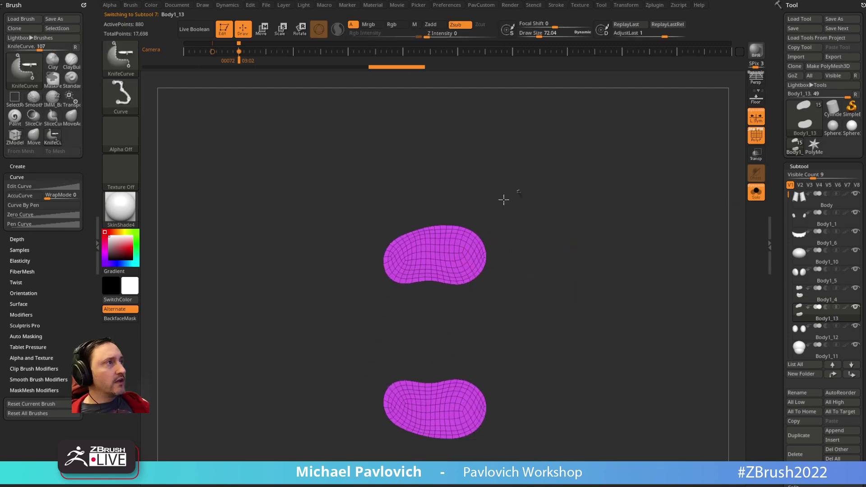
{"action": "left_click_drag", "start_coordinate": [503, 199], "coordinate": [421, 278], "text": "ctrl+shift"}
{"action": "key", "text": "ctrl+shift+a"}
{"action": "key", "text": "2"}
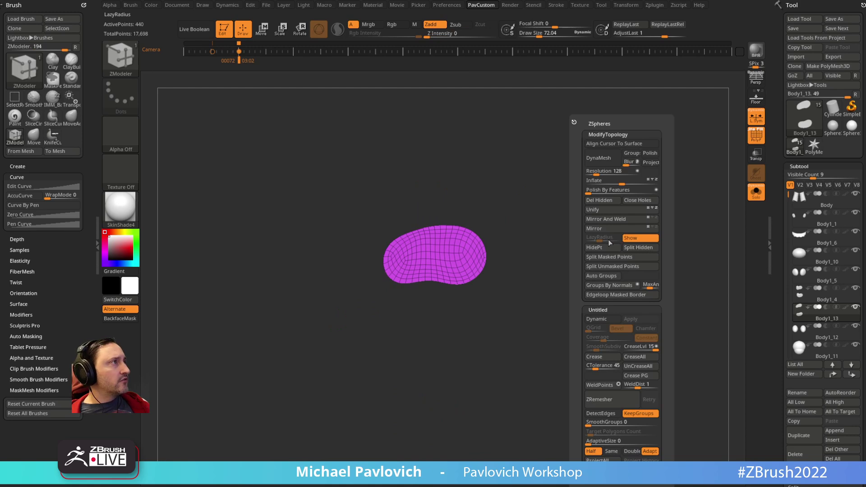
{"action": "left_click", "coordinate": [597, 200]}
{"action": "left_click_drag", "start_coordinate": [538, 218], "coordinate": [552, 234], "text": "alt"}
Cut a gap across the sole's arch with KnifeCurve and ZRemesh the two pieces with Half and KeepGroups on
{"action": "left_click", "coordinate": [120, 59], "text": "ctrl+shift"}
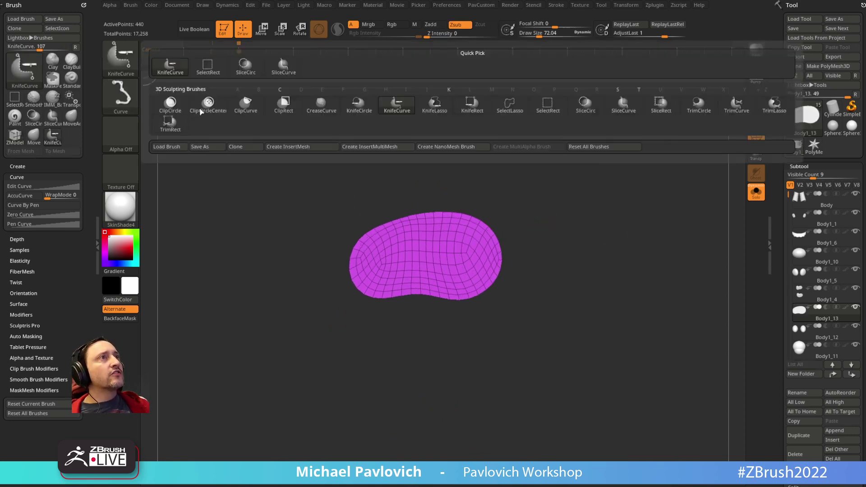
{"action": "key", "text": "ctrl+shift+space"}
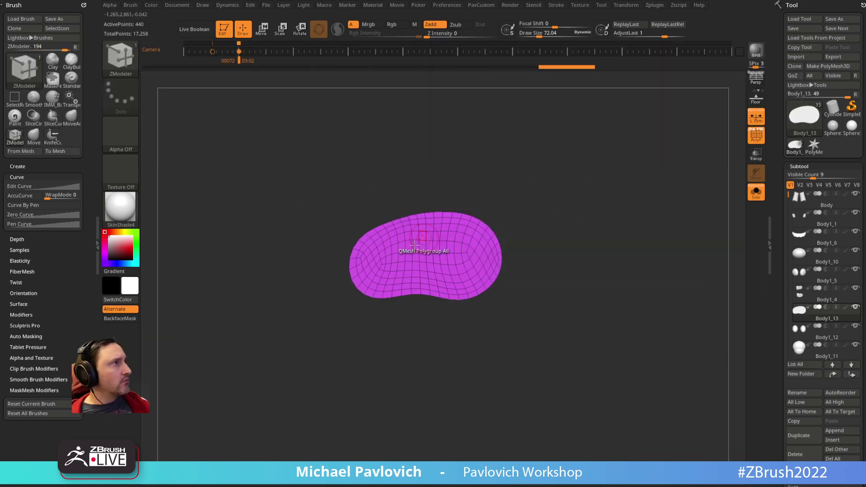
{"action": "mouse_move", "coordinate": [417, 154]}
{"action": "left_mouse_down", "text": "ctrl+shift"}
{"action": "mouse_move", "coordinate": [401, 392]}
{"action": "mouse_move", "coordinate": [386, 393]}
{"action": "mouse_move", "coordinate": [410, 396]}
{"action": "mouse_move", "coordinate": [405, 404]}
{"action": "left_mouse_up", "text": "ctrl+shift"}
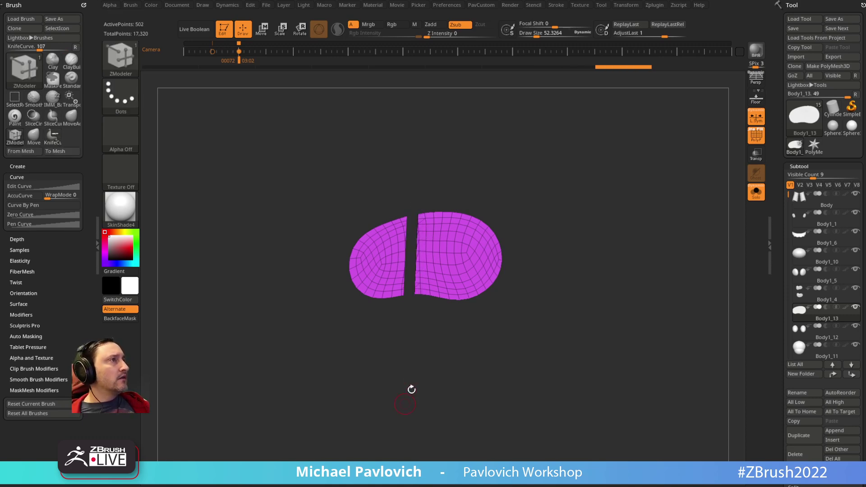
{"action": "key", "text": "2"}
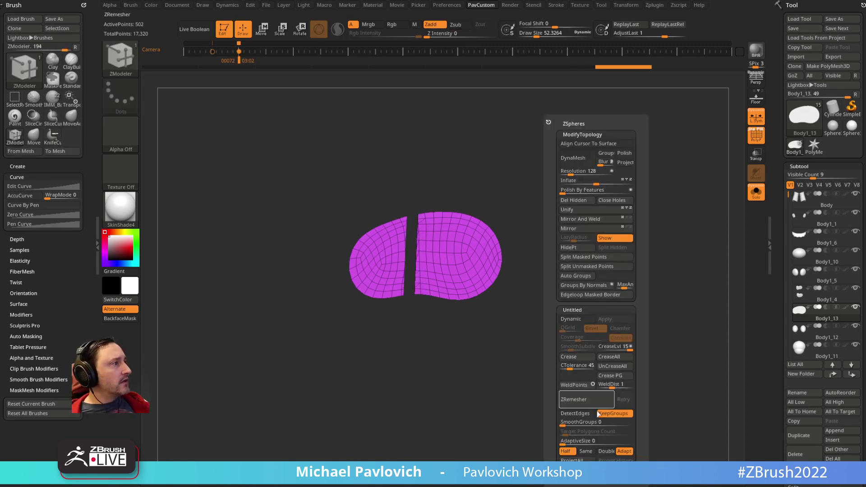
{"action": "left_click", "coordinate": [582, 399]}
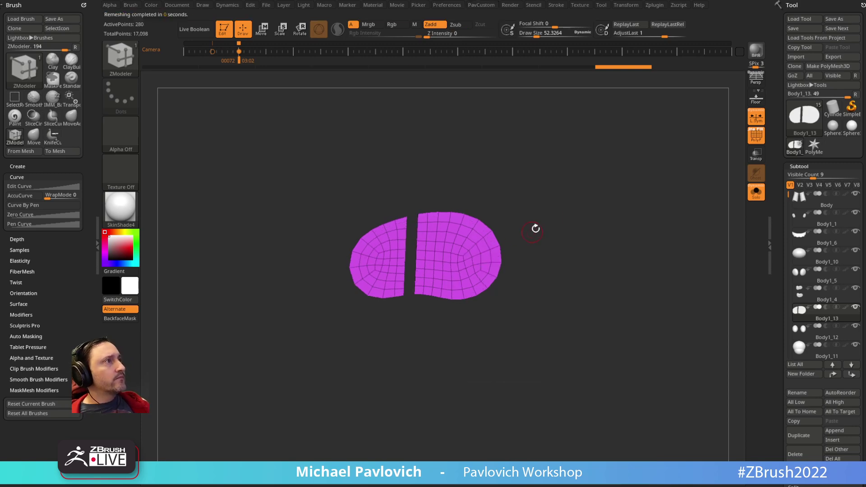
Set the ZModeler edge action to Collapse on Edge and collapse the first four edges along the front piece's cut side
{"action": "mouse_move", "coordinate": [607, 180]}
{"action": "left_mouse_down", "text": "shift"}
{"action": "mouse_move", "coordinate": [616, 313]}
{"action": "mouse_move", "coordinate": [556, 360]}
{"action": "mouse_move", "coordinate": [605, 270]}
{"action": "left_mouse_up", "text": "shift"}
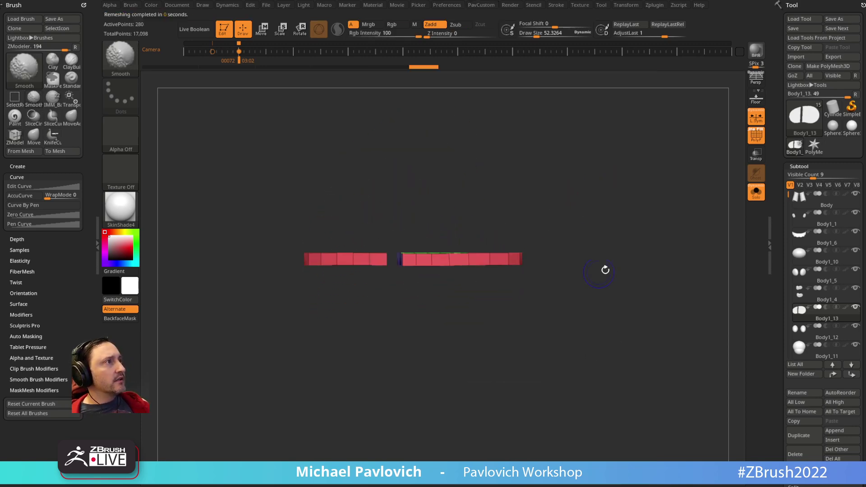
{"action": "mouse_move", "coordinate": [606, 240]}
{"action": "left_mouse_down"}
{"action": "mouse_move", "coordinate": [479, 280]}
{"action": "mouse_move", "coordinate": [580, 186]}
{"action": "mouse_move", "coordinate": [604, 188]}
{"action": "mouse_move", "coordinate": [610, 172]}
{"action": "left_mouse_up"}
{"action": "key", "text": "space"}
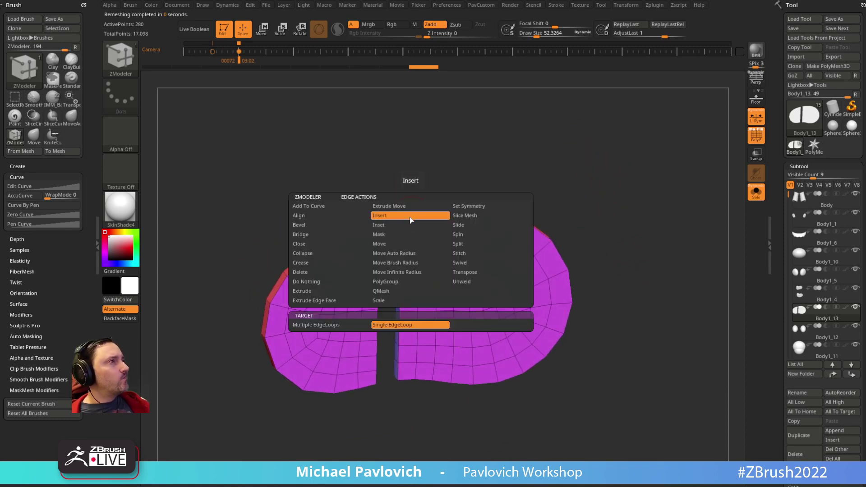
{"action": "left_click", "coordinate": [323, 254]}
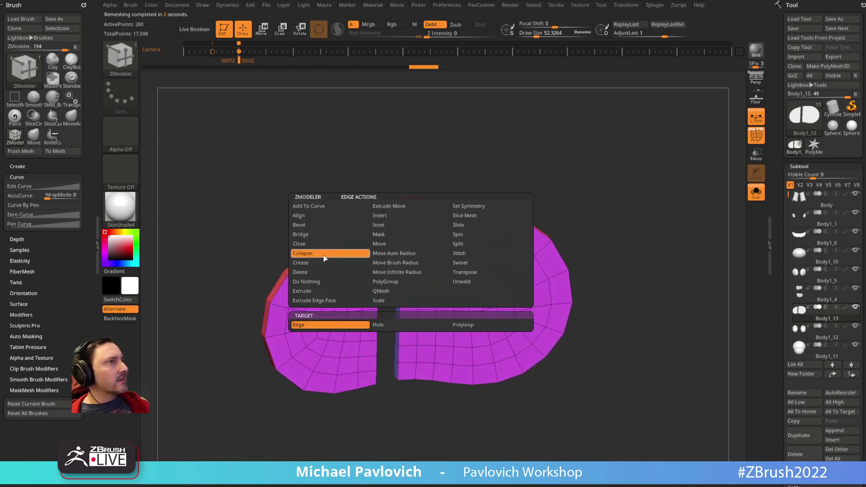
{"action": "left_click", "coordinate": [397, 232]}
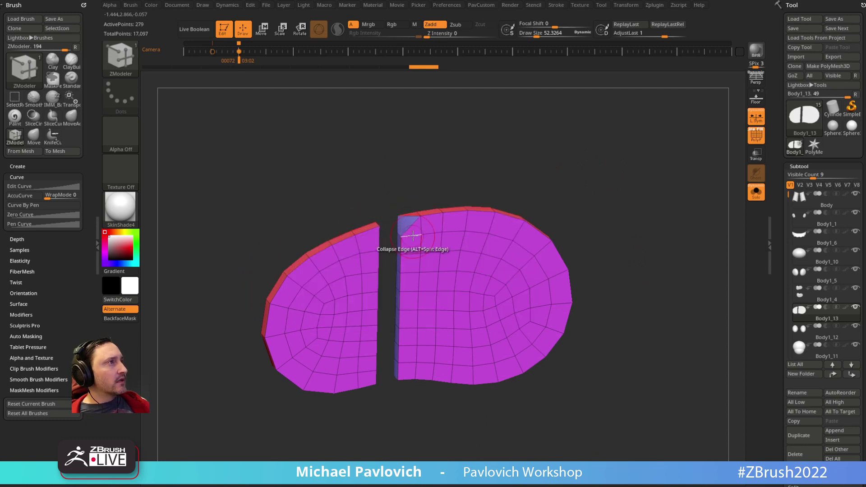
{"action": "left_click", "coordinate": [396, 248]}
{"action": "left_click", "coordinate": [396, 264]}
{"action": "left_click", "coordinate": [387, 283]}
Collapse the remaining edges along the cut side of the front piece to finish its sloped face
{"action": "left_click_drag", "start_coordinate": [391, 333], "coordinate": [393, 298]}
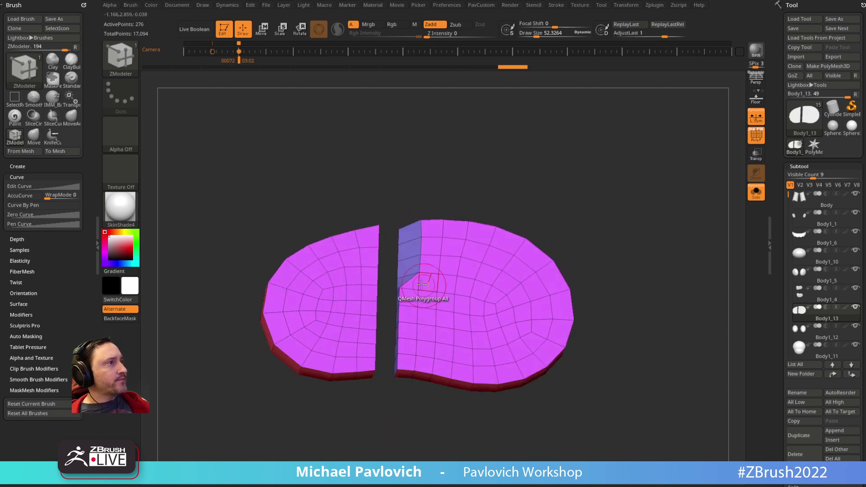
{"action": "left_click", "coordinate": [412, 289]}
{"action": "left_click", "coordinate": [408, 305]}
{"action": "left_click", "coordinate": [409, 321]}
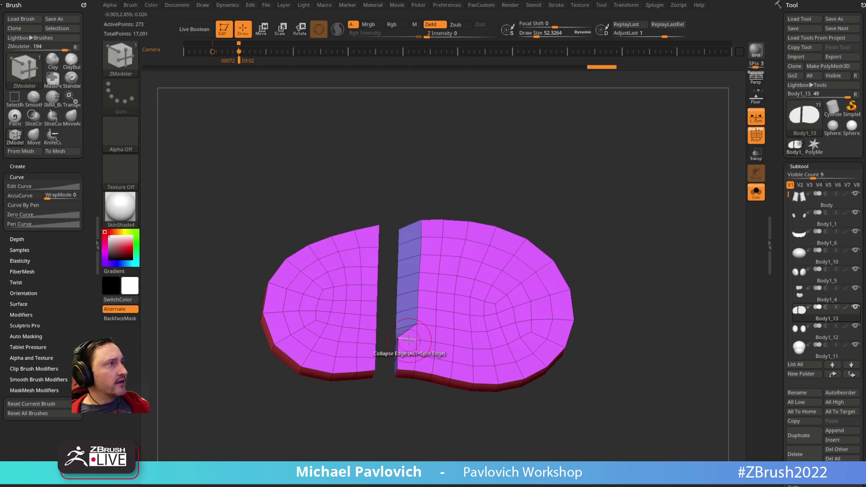
{"action": "left_click", "coordinate": [408, 339]}
{"action": "left_click", "coordinate": [408, 353]}
{"action": "left_click", "coordinate": [407, 364]}
Collapse the row of edges beside the cut on the opposite face of the front sole piece
{"action": "left_click_drag", "start_coordinate": [582, 179], "coordinate": [478, 231]}
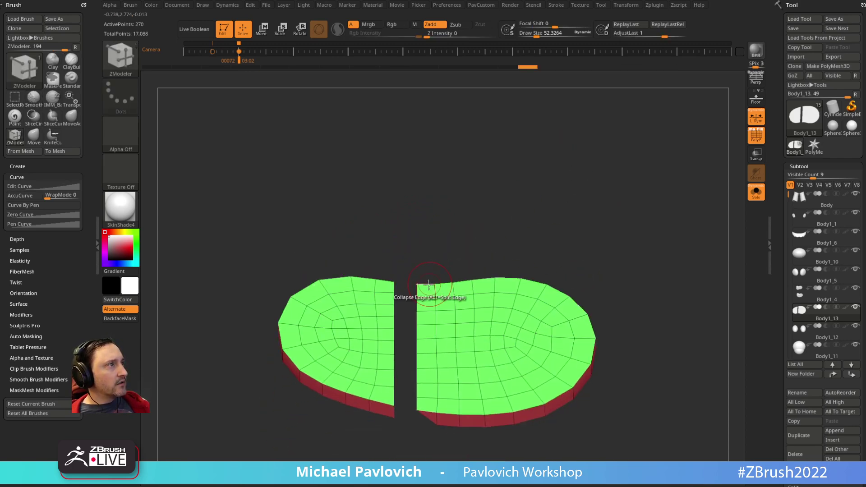
{"action": "left_click", "coordinate": [428, 312]}
{"action": "left_click", "coordinate": [429, 313]}
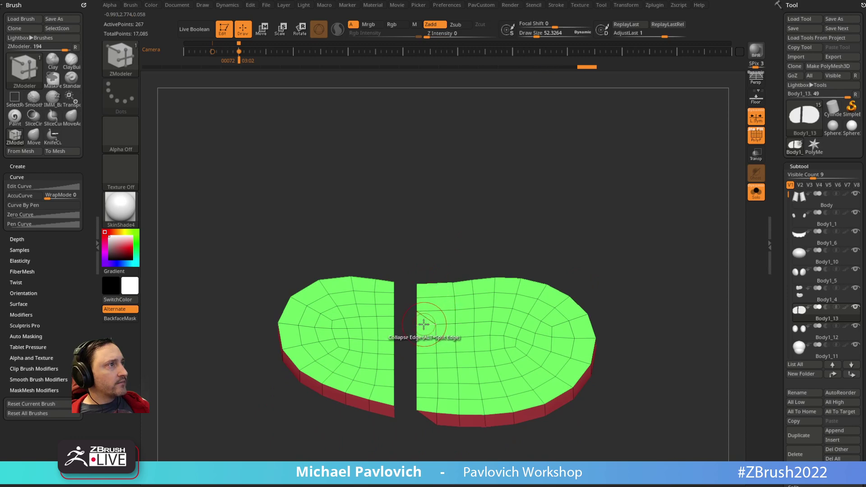
{"action": "left_click_drag", "start_coordinate": [529, 242], "coordinate": [473, 221], "text": "alt"}
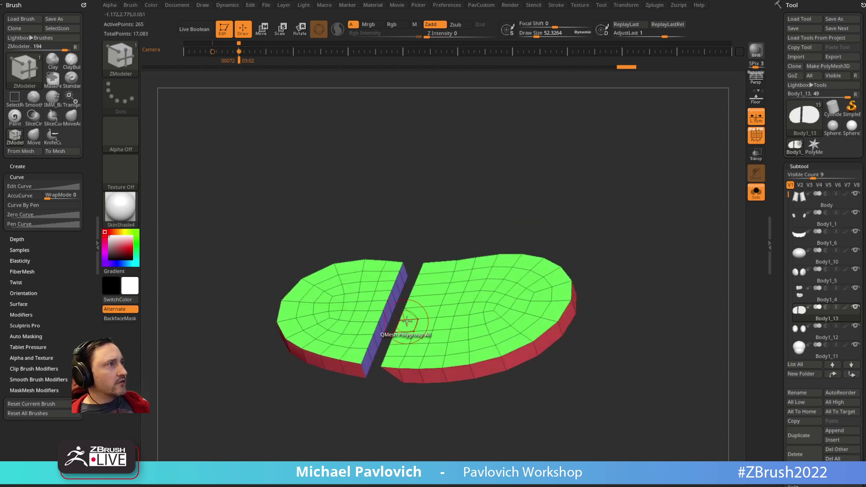
{"action": "left_click", "coordinate": [404, 348]}
{"action": "key", "text": "ctrl+z"}
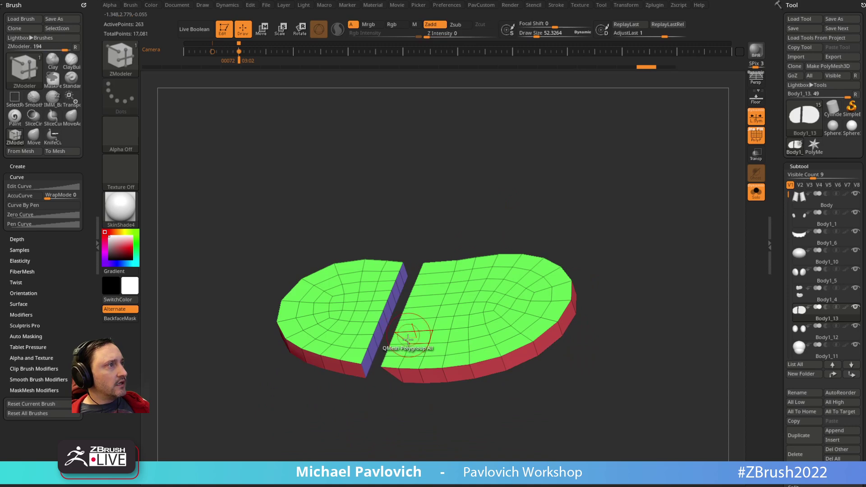
{"action": "left_click", "coordinate": [400, 345]}
{"action": "left_click", "coordinate": [398, 355]}
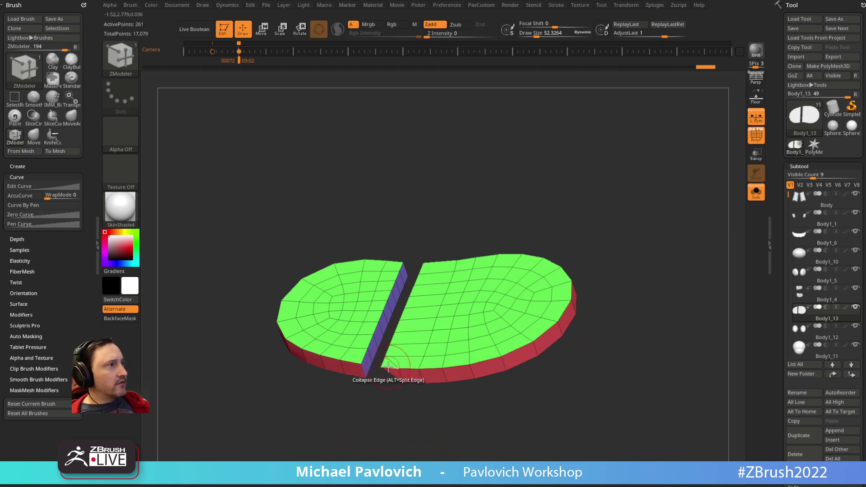
{"action": "left_click", "coordinate": [397, 366]}
Turn on Dynamic Subdiv for the sole and adjust its SmoothSubdiv level
{"action": "left_click_drag", "start_coordinate": [398, 408], "coordinate": [626, 314]}
{"action": "key", "text": "2"}
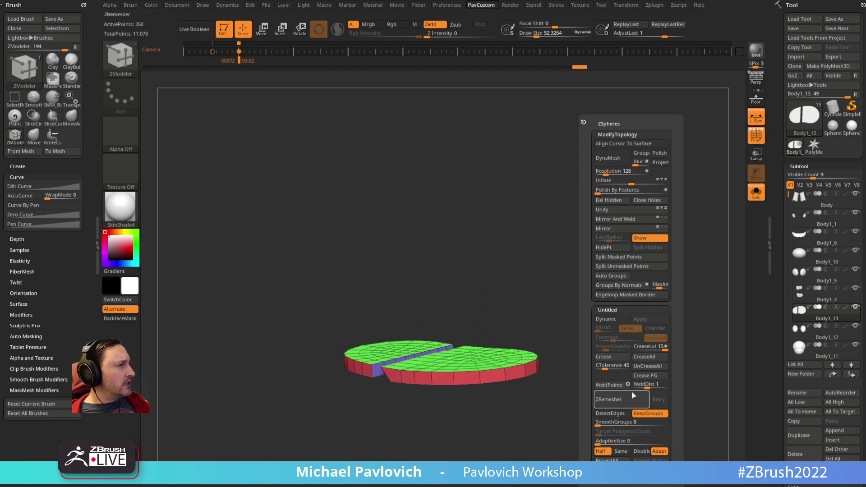
{"action": "left_click", "coordinate": [606, 319]}
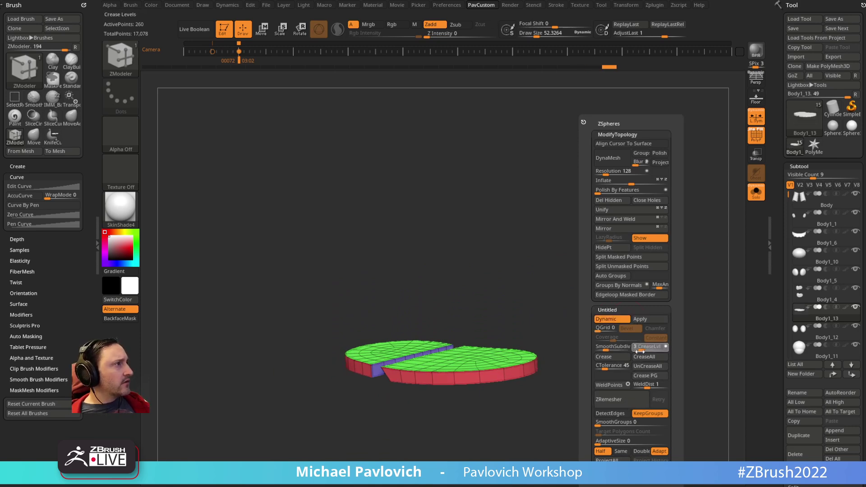
{"action": "left_click_drag", "start_coordinate": [606, 347], "coordinate": [616, 348]}
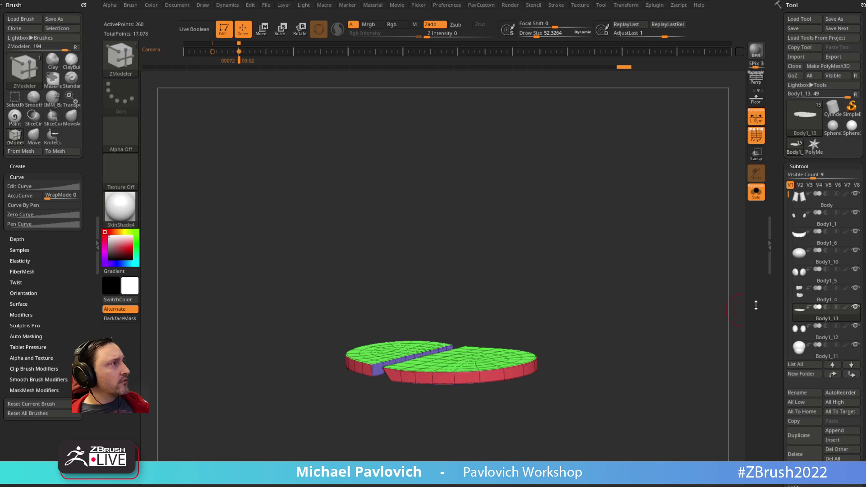
{"action": "left_click_drag", "start_coordinate": [784, 458], "coordinate": [784, 139]}
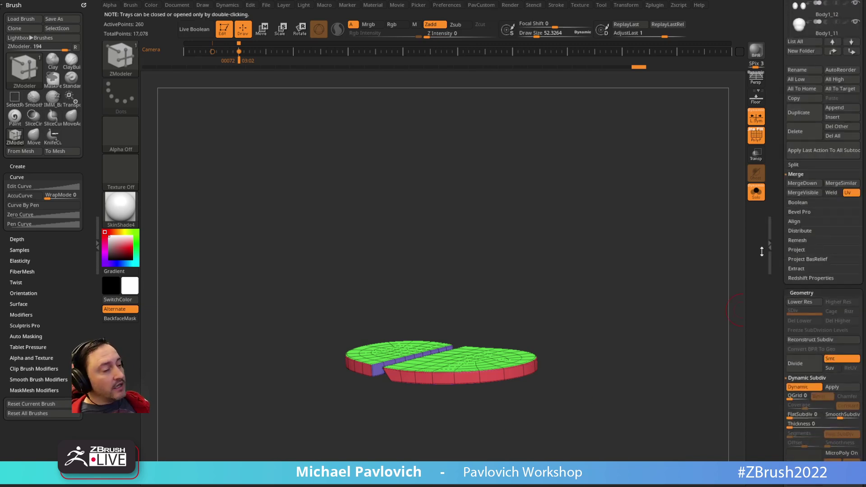
Switch to the YouTube channel page in the browser, search it for "zmodeler" and look through the listed videos
{"action": "left_click_drag", "start_coordinate": [496, 486], "coordinate": [419, 62]}
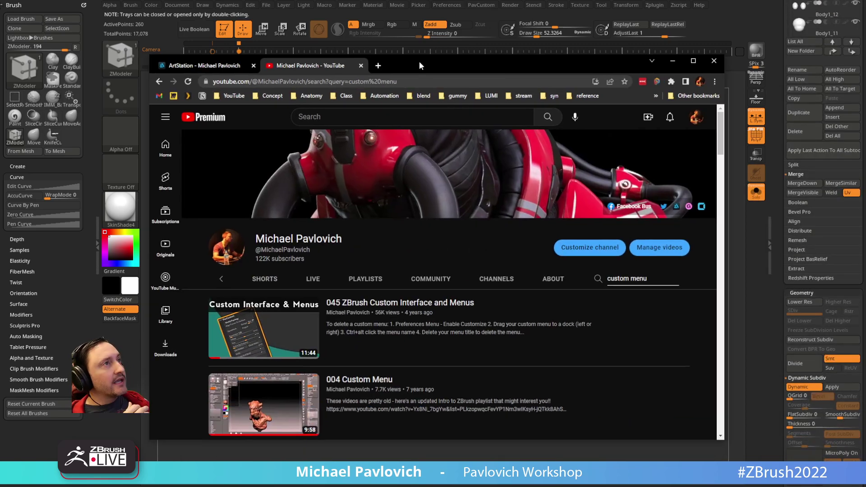
{"action": "left_click", "coordinate": [158, 82]}
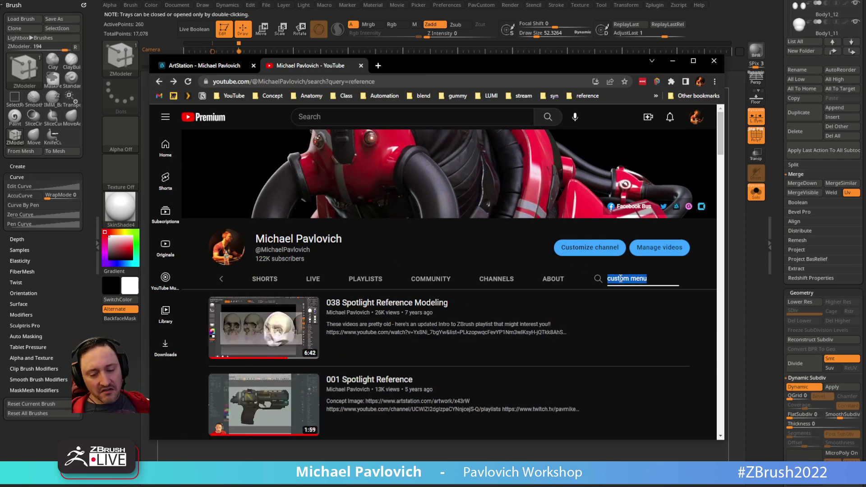
{"action": "type", "text": "r"}
{"action": "key", "text": "Return"}
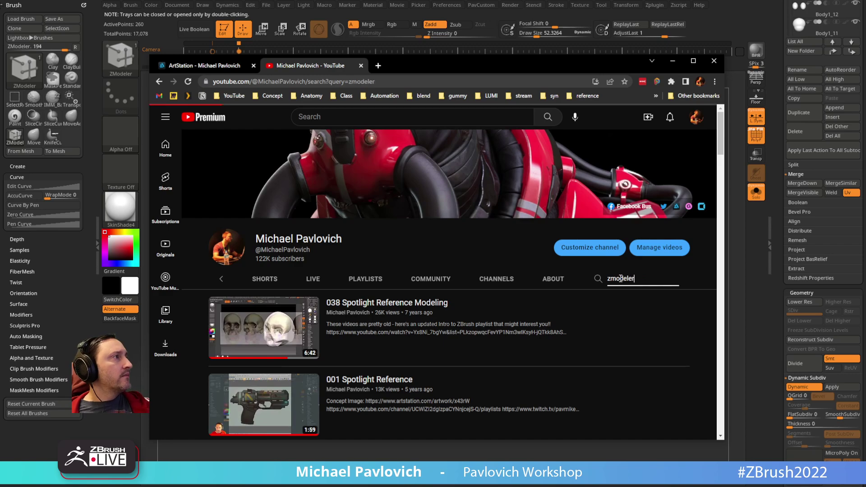
{"action": "scroll", "coordinate": [419, 298], "scroll_direction": "down", "scroll_amount": 3}
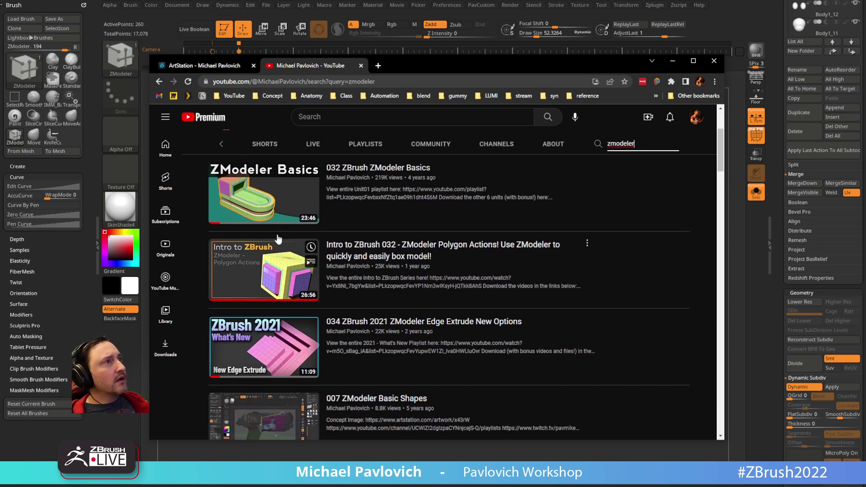
{"action": "scroll", "coordinate": [277, 239], "scroll_direction": "up", "scroll_amount": 3}
{"action": "scroll", "coordinate": [368, 232], "scroll_direction": "down", "scroll_amount": 10}
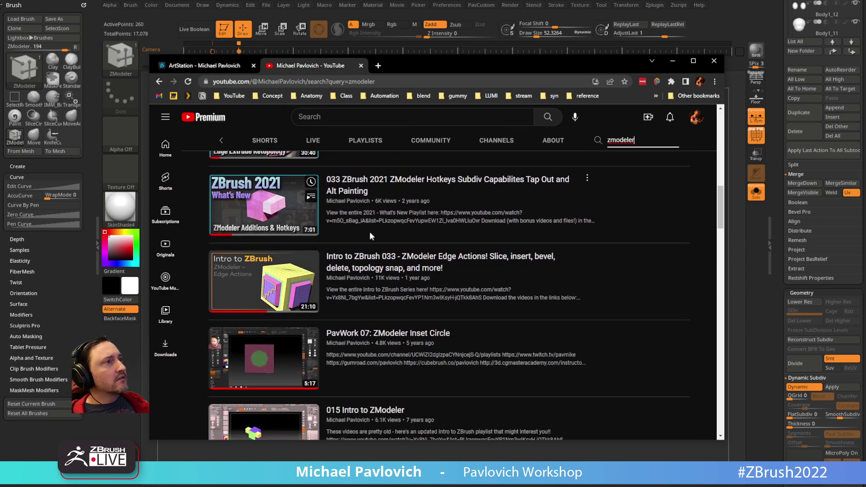
{"action": "scroll", "coordinate": [370, 231], "scroll_direction": "down", "scroll_amount": 2}
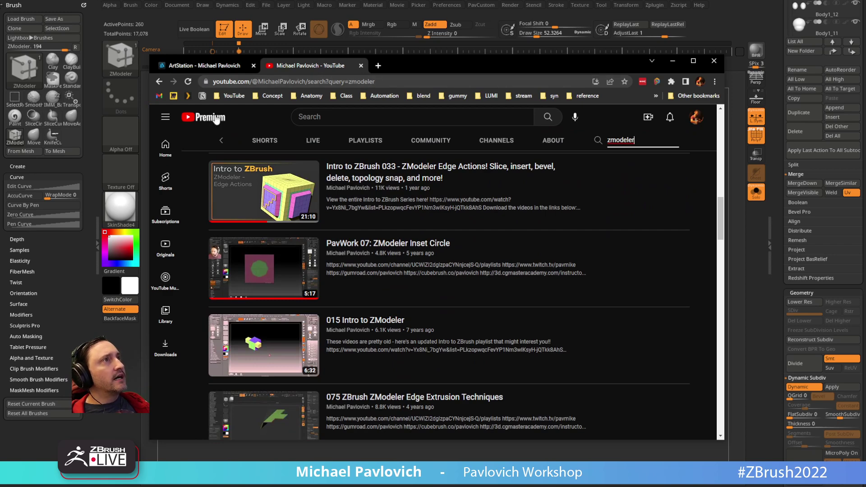
Open the YouTube channel's home page from the bookmarks and select its web address
{"action": "left_click", "coordinate": [233, 96]}
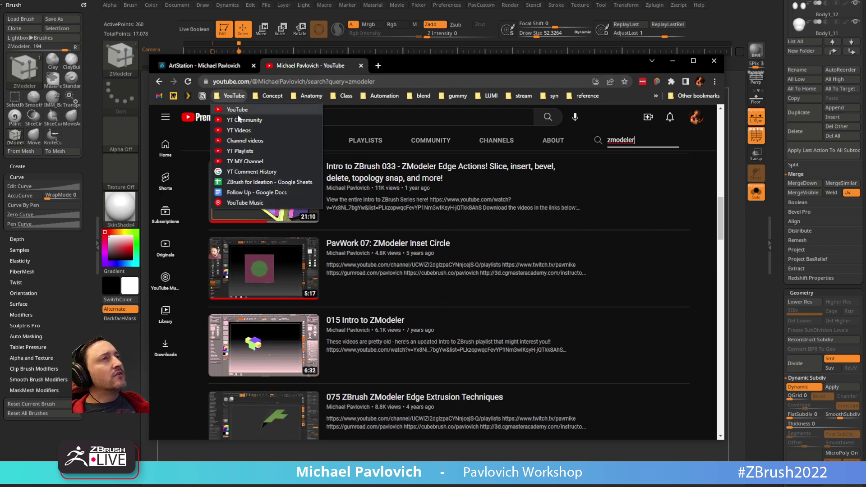
{"action": "left_click", "coordinate": [237, 110]}
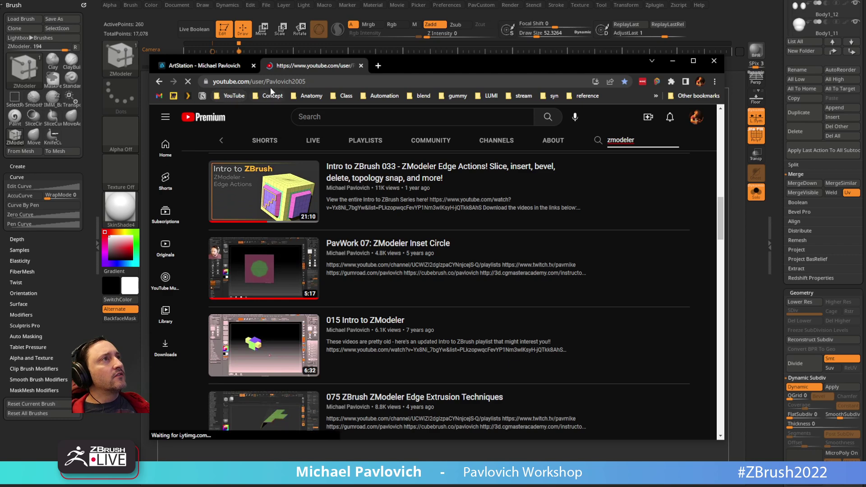
{"action": "left_click", "coordinate": [275, 82]}
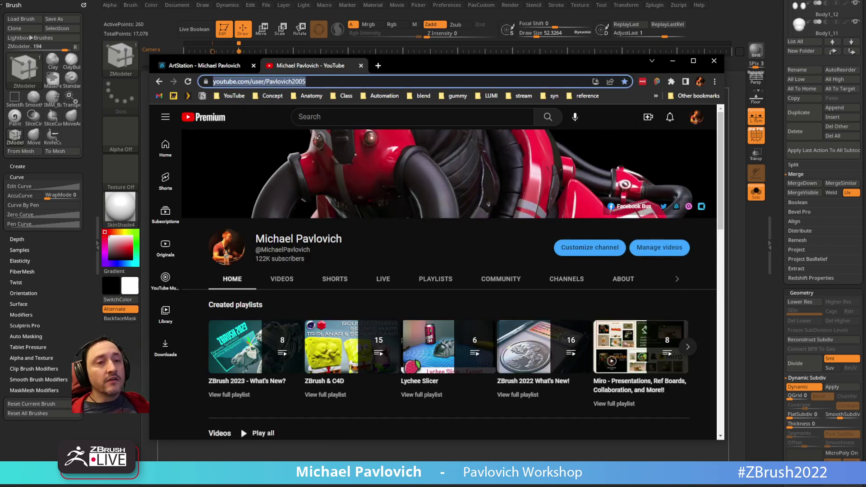
{"action": "key", "text": "alt+Tab"}
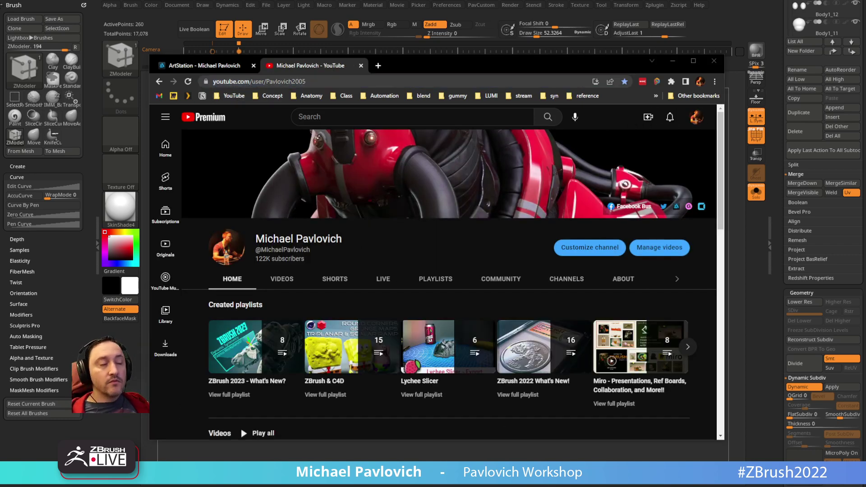
Switch to the ArtStation portfolio page, look through the ZBrush course artworks and select the page's web address
{"action": "left_click", "coordinate": [240, 66]}
{"action": "scroll", "coordinate": [393, 292], "scroll_direction": "down", "scroll_amount": 5}
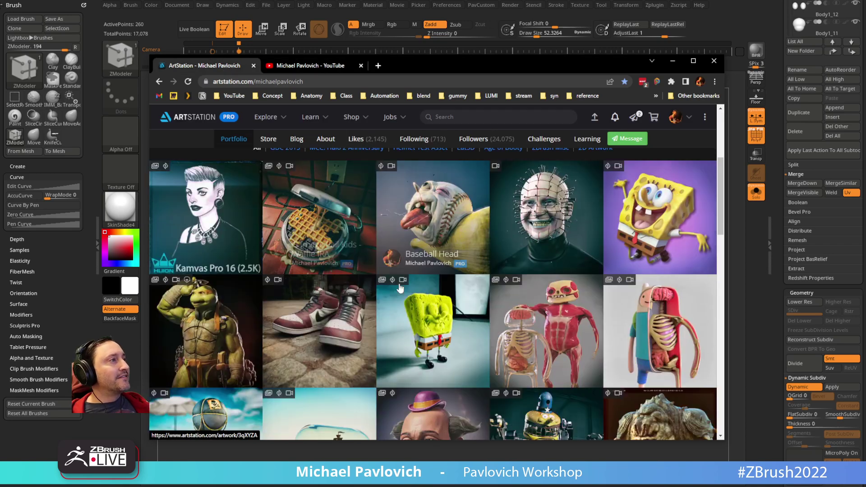
{"action": "scroll", "coordinate": [393, 292], "scroll_direction": "down", "scroll_amount": 5}
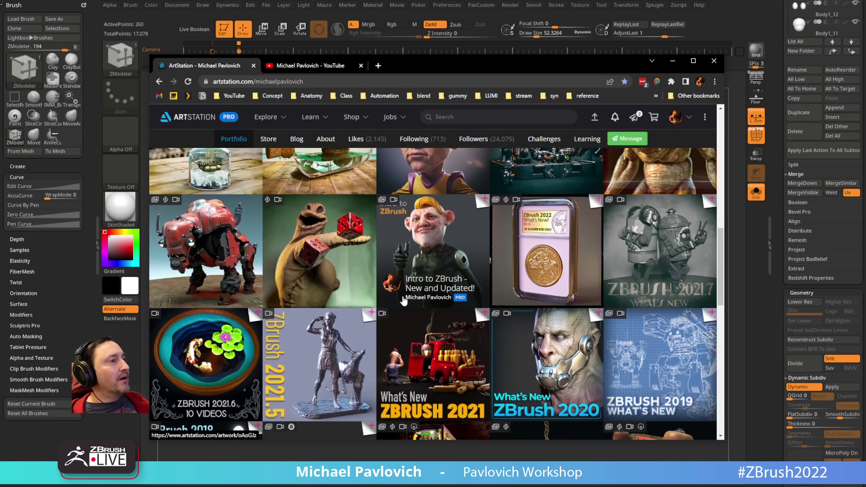
{"action": "scroll", "coordinate": [414, 306], "scroll_direction": "up", "scroll_amount": 2}
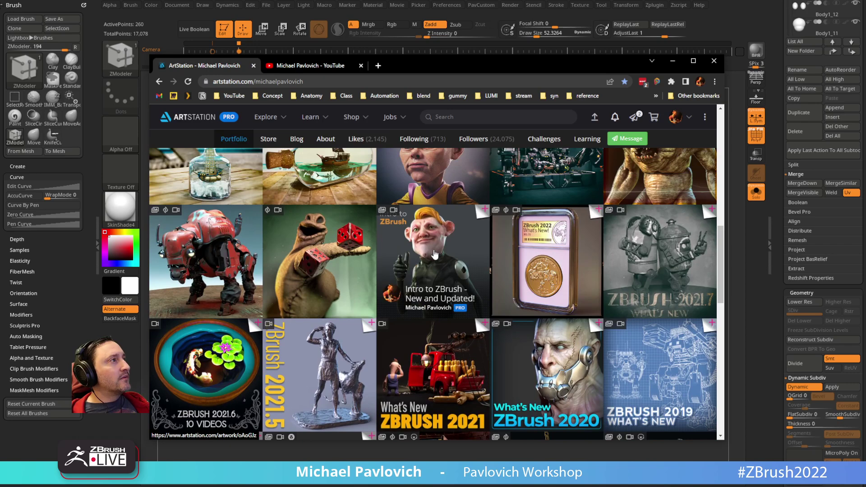
{"action": "left_click", "coordinate": [334, 82]}
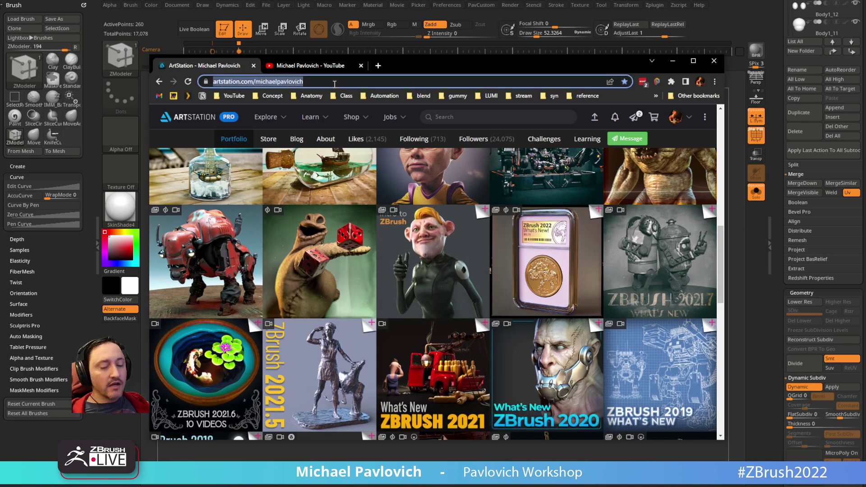
Return to ZBrush, turn off Solo and the polyframe, and choose the Standard brush with a draw size of about 200 in front view
{"action": "key", "text": "alt+Tab"}
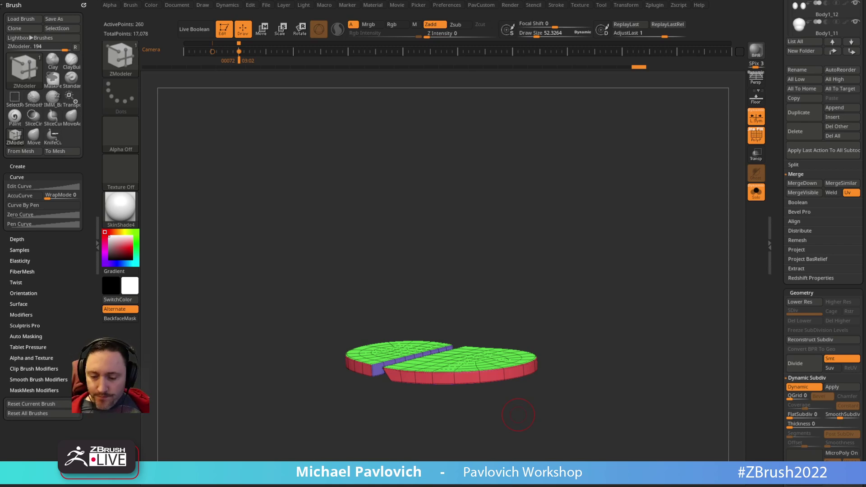
{"action": "left_click", "coordinate": [756, 197]}
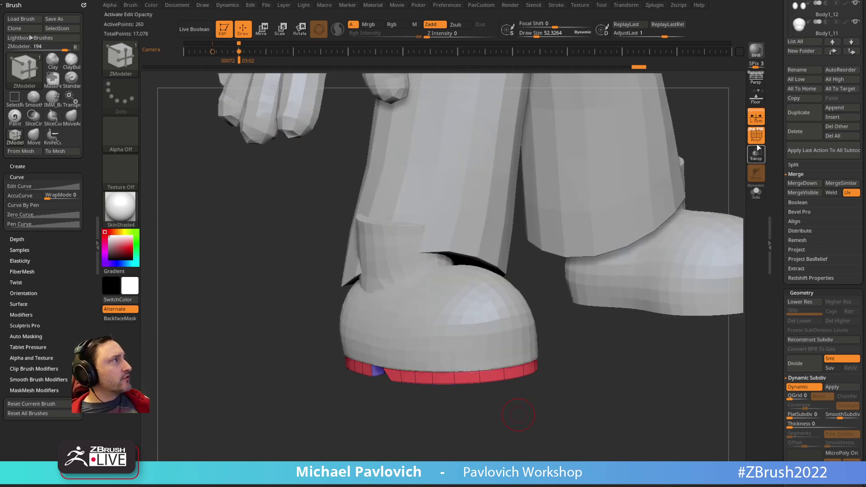
{"action": "key", "text": "shift+f"}
{"action": "mouse_move", "coordinate": [571, 387]}
{"action": "left_mouse_down", "text": "shift"}
{"action": "mouse_move", "coordinate": [597, 334]}
{"action": "mouse_move", "coordinate": [668, 306]}
{"action": "mouse_move", "coordinate": [445, 377]}
{"action": "mouse_move", "coordinate": [459, 392]}
{"action": "left_mouse_up", "text": "shift"}
{"action": "key", "text": "s"}
{"action": "left_click", "coordinate": [476, 384]}
{"action": "key", "text": "b"}
{"action": "key", "text": "s"}
{"action": "key", "text": "t"}
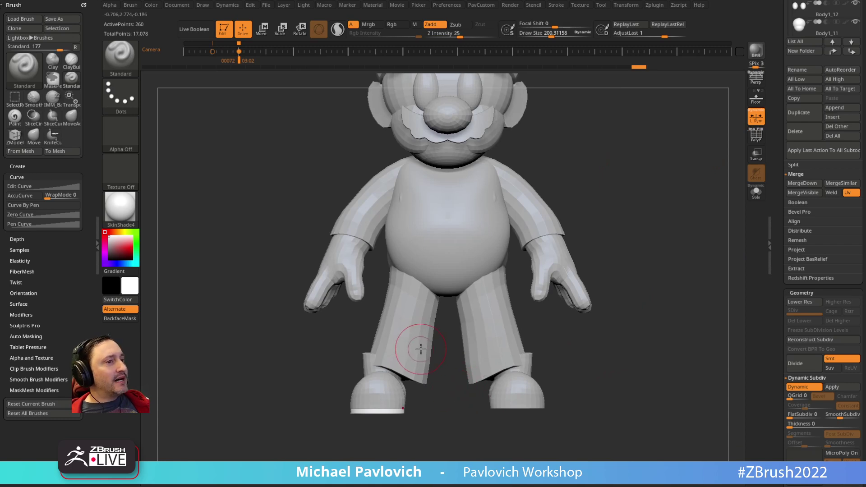
Select the shoes subtool, isolate it with polyframe on, and mask everything except the ankle collars
{"action": "left_click", "coordinate": [372, 363], "text": "alt"}
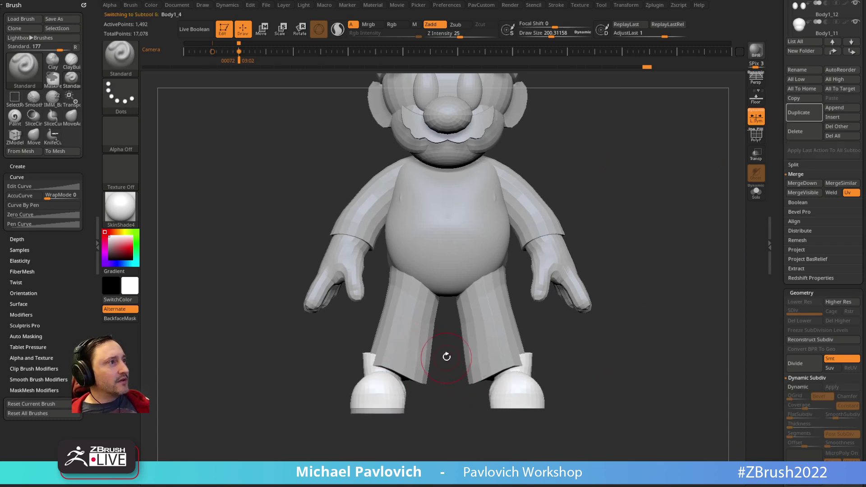
{"action": "left_click", "coordinate": [755, 192]}
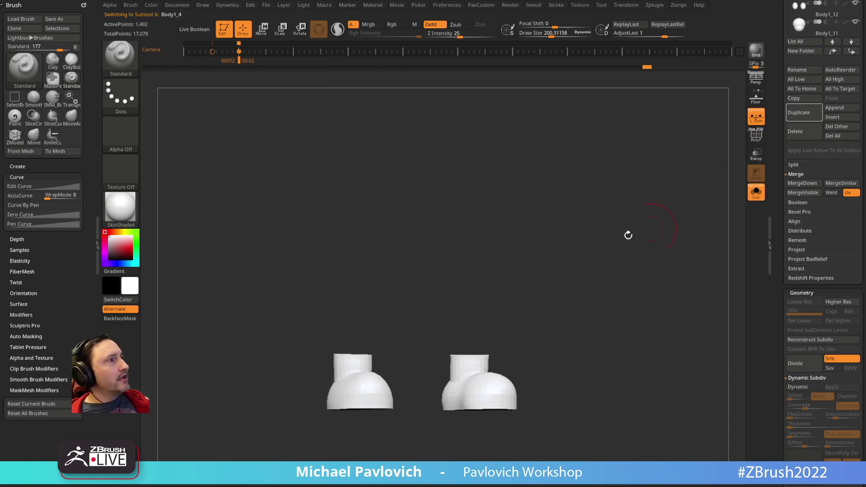
{"action": "left_click_drag", "start_coordinate": [626, 234], "coordinate": [501, 271]}
{"action": "key", "text": "shift+f"}
{"action": "left_click_drag", "start_coordinate": [729, 155], "coordinate": [577, 245]}
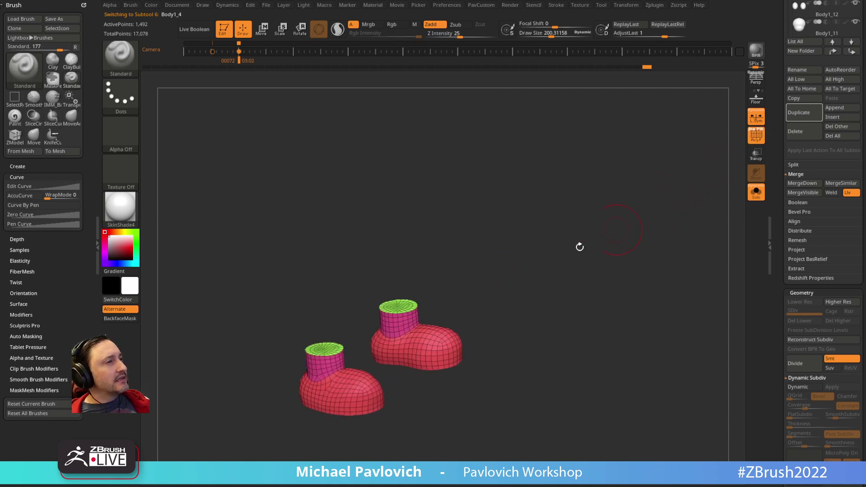
{"action": "left_click_drag", "start_coordinate": [367, 337], "coordinate": [307, 362]}
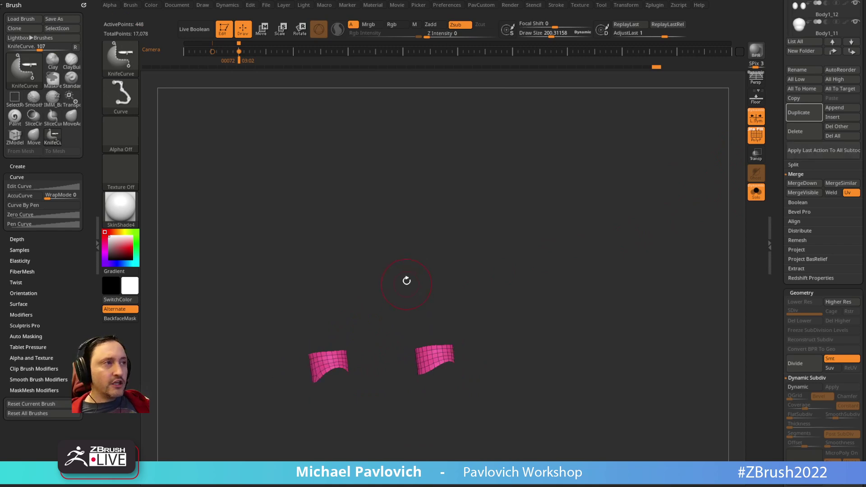
{"action": "mouse_move", "coordinate": [406, 280]}
{"action": "left_mouse_down"}
{"action": "mouse_move", "coordinate": [397, 279]}
{"action": "mouse_move", "coordinate": [310, 355]}
{"action": "left_mouse_up"}
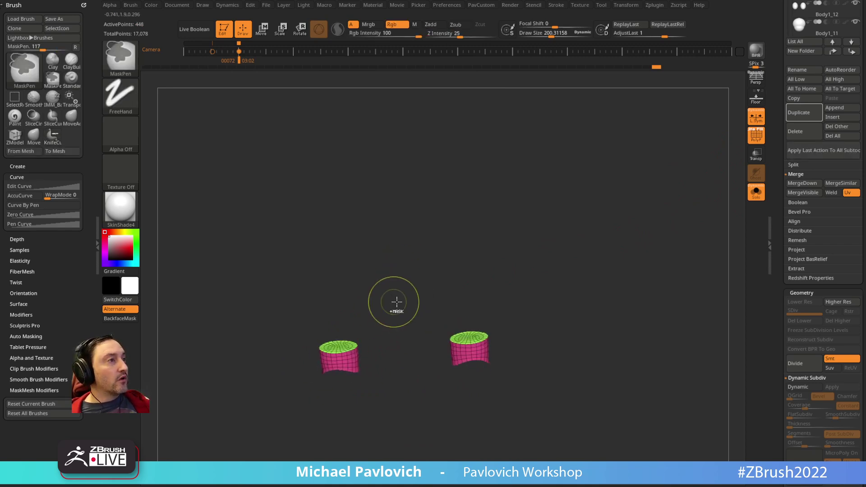
{"action": "mouse_move", "coordinate": [392, 304]}
{"action": "left_mouse_down", "text": "shift"}
{"action": "mouse_move", "coordinate": [392, 271]}
{"action": "mouse_move", "coordinate": [404, 267]}
{"action": "left_mouse_up", "text": "shift"}
Rotate the ankle collars to lean inward along the pant legs, show all subtools again and clear the mask
{"action": "key", "text": "w"}
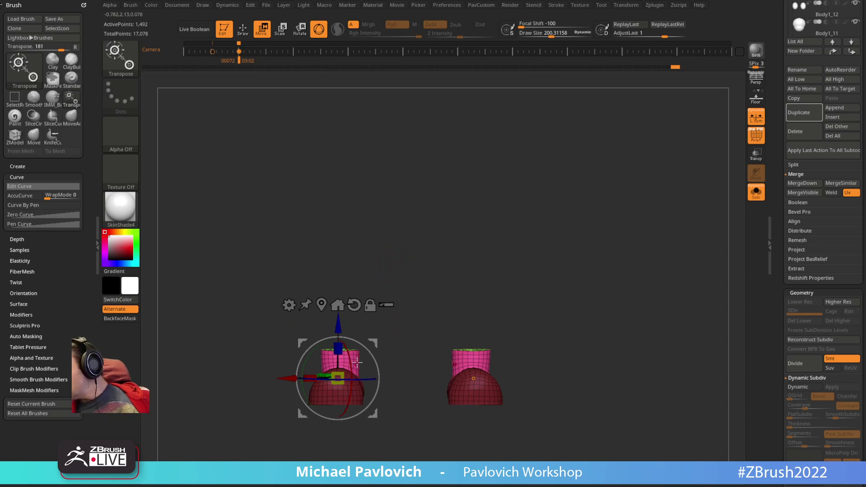
{"action": "left_click_drag", "start_coordinate": [357, 362], "coordinate": [403, 324]}
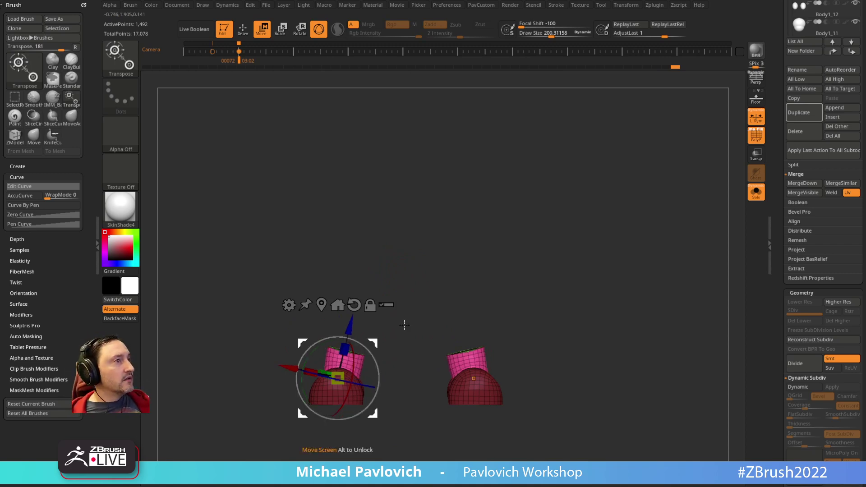
{"action": "left_click", "coordinate": [760, 194]}
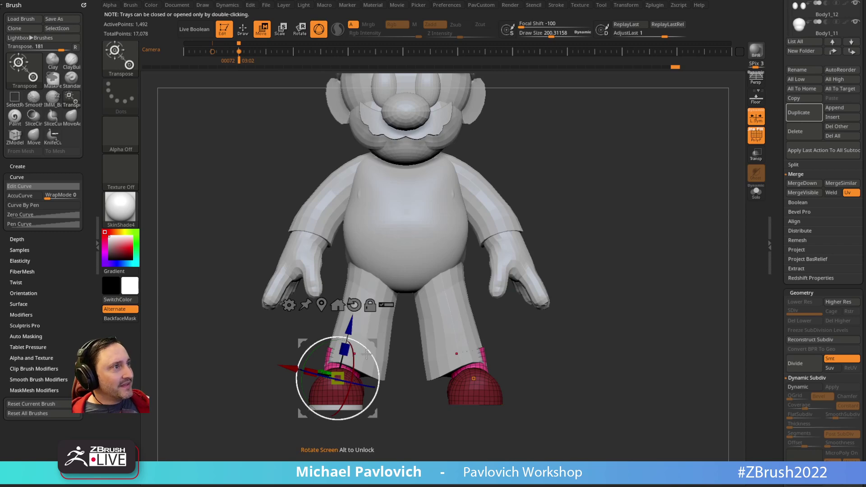
{"action": "key", "text": "ctrl"}
{"action": "left_click_drag", "start_coordinate": [420, 388], "coordinate": [396, 347], "text": "ctrl"}
{"action": "key", "text": "q"}
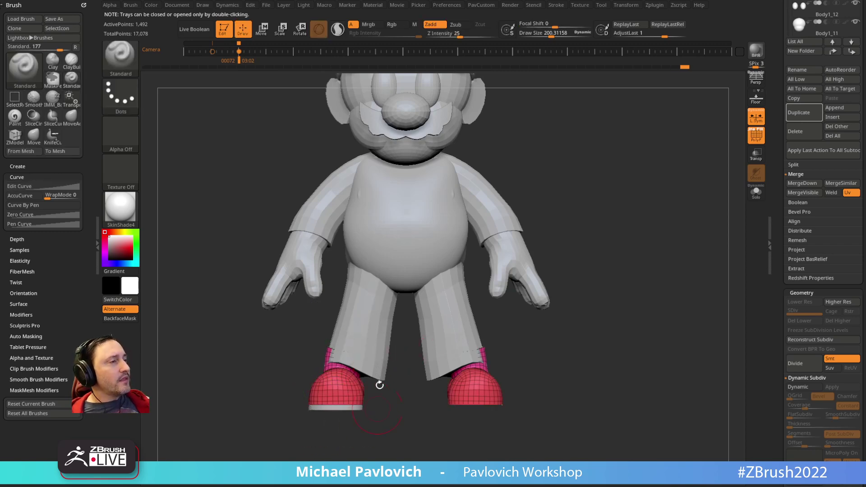
Enable transforming several subtools together, select only the shoes and sole, and recall the front camera view with the reference images
{"action": "key", "text": "w"}
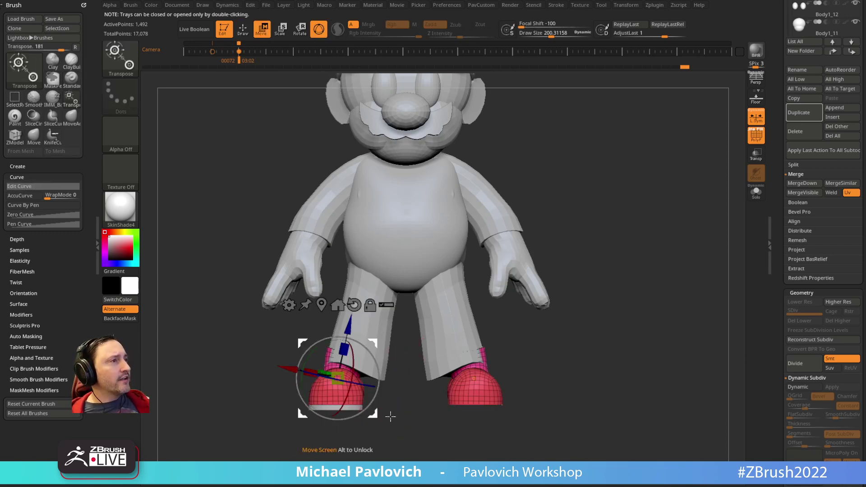
{"action": "left_click", "coordinate": [386, 306]}
{"action": "left_click_drag", "start_coordinate": [392, 443], "coordinate": [307, 397], "text": "ctrl+shift"}
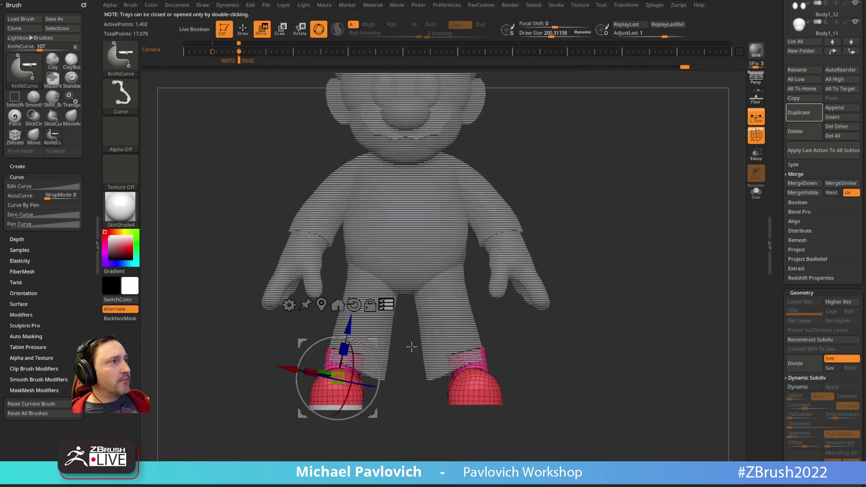
{"action": "left_click_drag", "start_coordinate": [380, 340], "coordinate": [394, 337]}
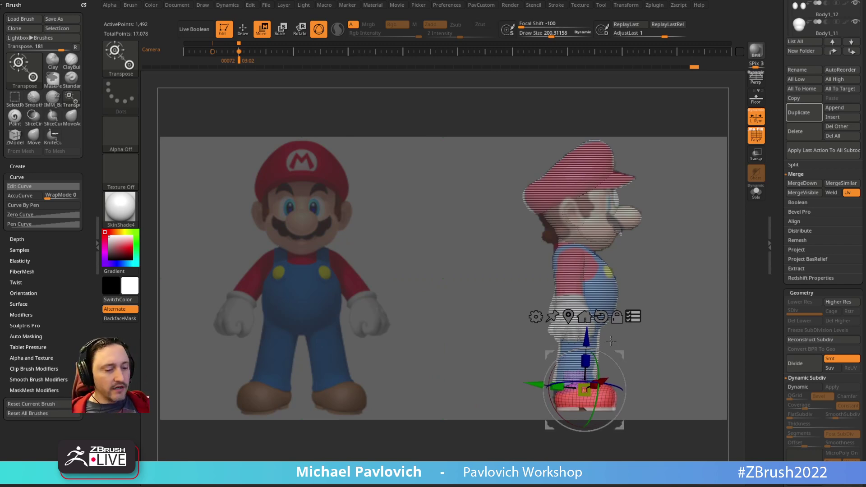
{"action": "key", "text": "Left"}
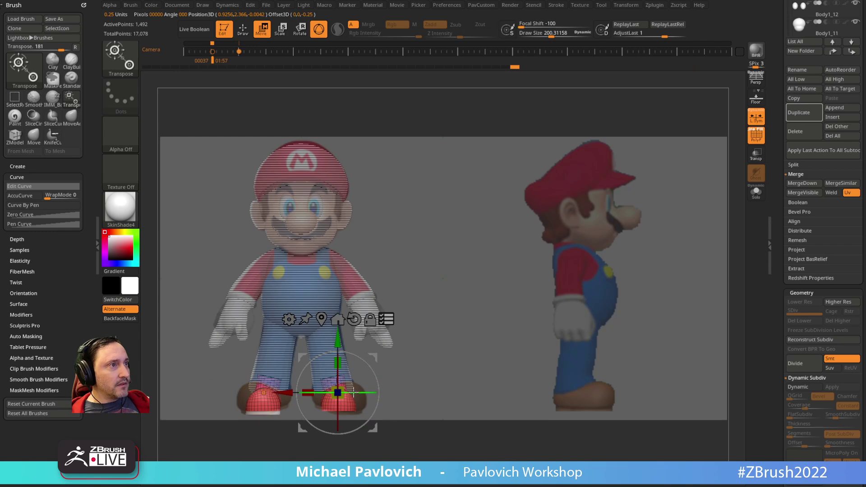
Rotate the shoes and sole outward, fine-tune their placement against the front reference, then hide the reference and return to draw mode
{"action": "left_click_drag", "start_coordinate": [353, 392], "coordinate": [373, 354]}
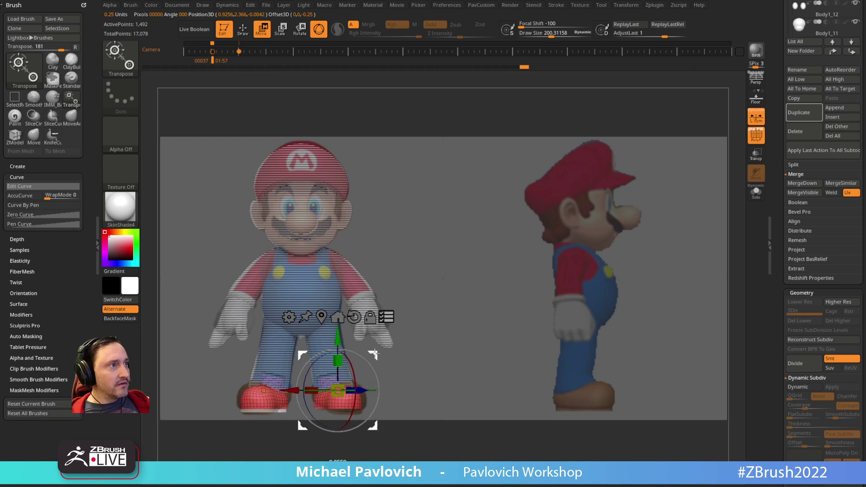
{"action": "left_click_drag", "start_coordinate": [366, 389], "coordinate": [374, 390]}
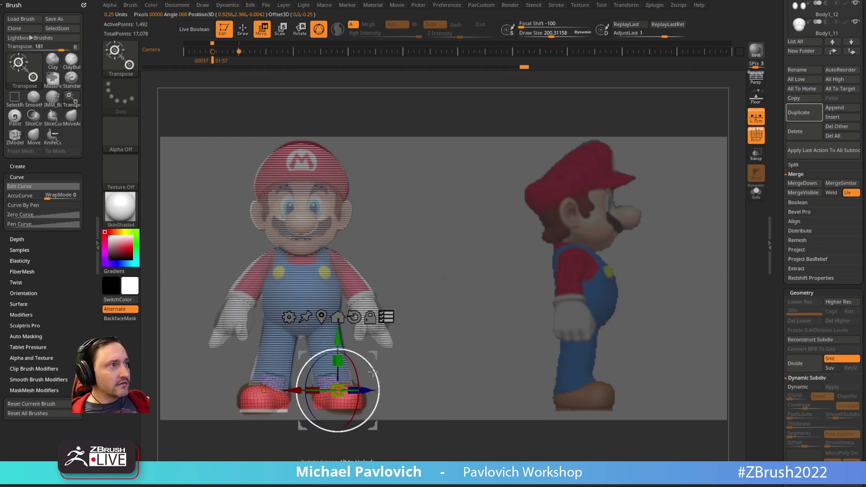
{"action": "left_click_drag", "start_coordinate": [372, 356], "coordinate": [373, 355]}
{"action": "key", "text": "shift+z"}
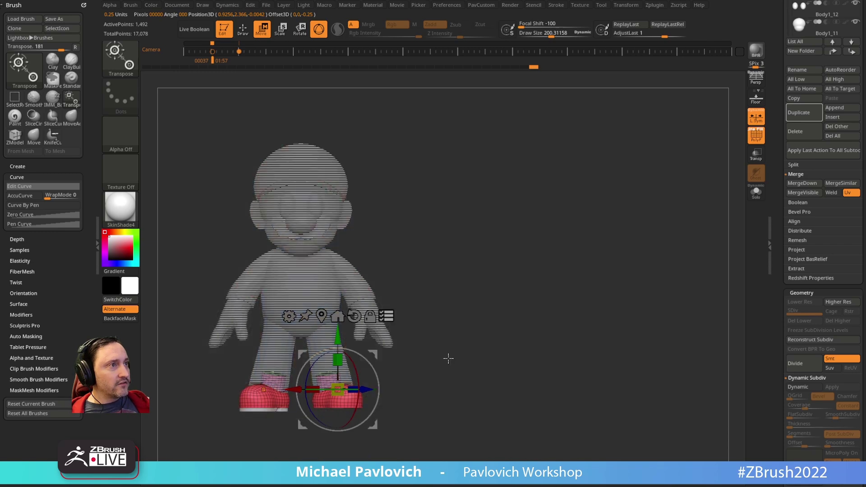
{"action": "left_click_drag", "start_coordinate": [448, 359], "coordinate": [440, 243], "text": "shift"}
{"action": "left_click_drag", "start_coordinate": [439, 287], "coordinate": [452, 253], "text": "alt"}
{"action": "mouse_move", "coordinate": [383, 324]}
{"action": "left_mouse_down"}
{"action": "mouse_move", "coordinate": [419, 297]}
{"action": "mouse_move", "coordinate": [473, 312]}
{"action": "mouse_move", "coordinate": [505, 340]}
{"action": "mouse_move", "coordinate": [506, 304]}
{"action": "mouse_move", "coordinate": [486, 294]}
{"action": "mouse_move", "coordinate": [505, 299]}
{"action": "left_mouse_up"}
{"action": "key", "text": "q"}
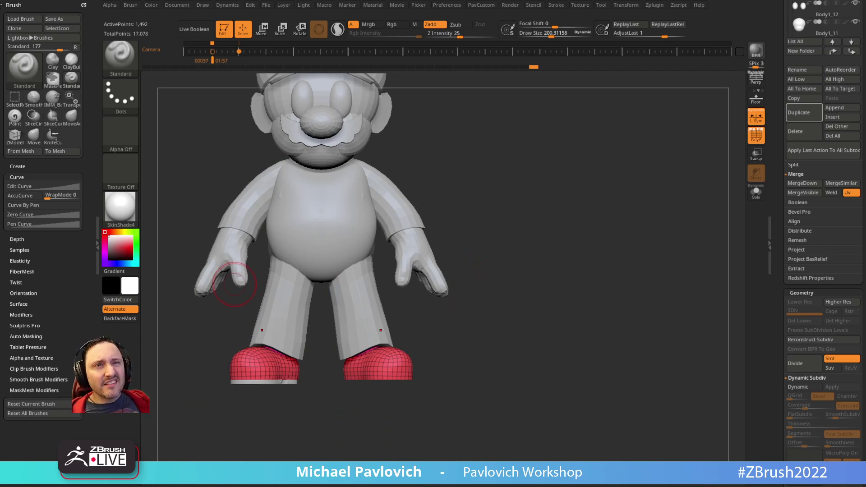
Select the pant legs and pull the hem down over the shoe with the Move brush
{"action": "mouse_move", "coordinate": [473, 266]}
{"action": "left_mouse_down"}
{"action": "mouse_move", "coordinate": [490, 274]}
{"action": "mouse_move", "coordinate": [523, 258]}
{"action": "mouse_move", "coordinate": [514, 271]}
{"action": "left_mouse_up"}
{"action": "mouse_move", "coordinate": [301, 360]}
{"action": "left_mouse_down", "text": "shift"}
{"action": "mouse_move", "coordinate": [264, 372]}
{"action": "mouse_move", "coordinate": [257, 363]}
{"action": "mouse_move", "coordinate": [270, 337]}
{"action": "left_mouse_up", "text": "shift"}
{"action": "key", "text": "s"}
{"action": "left_click", "coordinate": [273, 338], "text": "alt"}
{"action": "left_click_drag", "start_coordinate": [229, 383], "coordinate": [243, 386]}
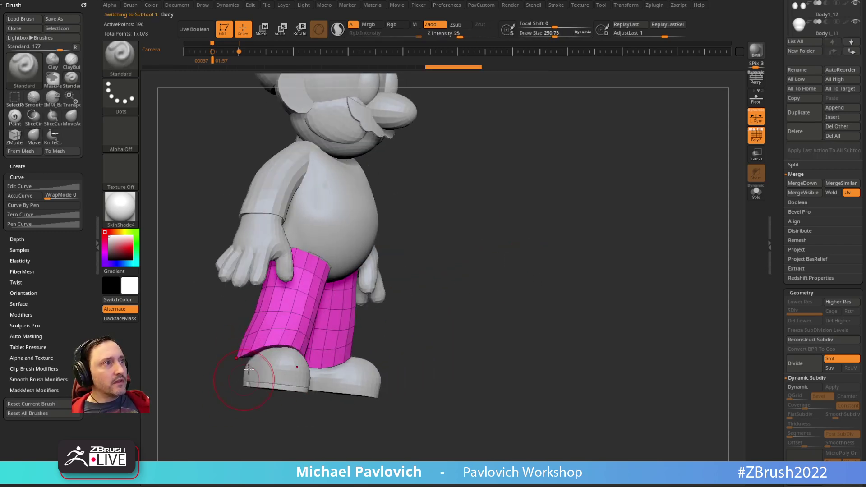
{"action": "key", "text": "b"}
{"action": "key", "text": "m"}
{"action": "key", "text": "v"}
{"action": "left_click_drag", "start_coordinate": [264, 349], "coordinate": [263, 359]}
{"action": "left_click_drag", "start_coordinate": [211, 377], "coordinate": [236, 361]}
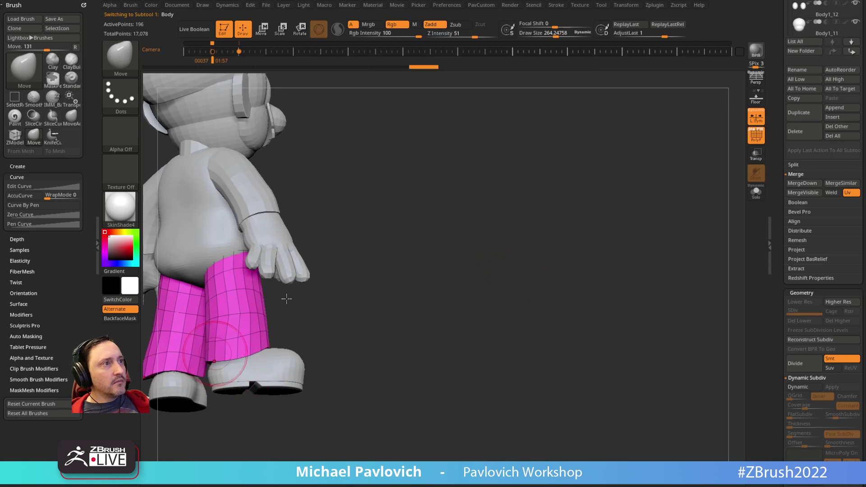
Reshape the rear of the pant hems from behind, pulling the lower outer corner inward with the Move brush
{"action": "left_click_drag", "start_coordinate": [286, 296], "coordinate": [407, 282]}
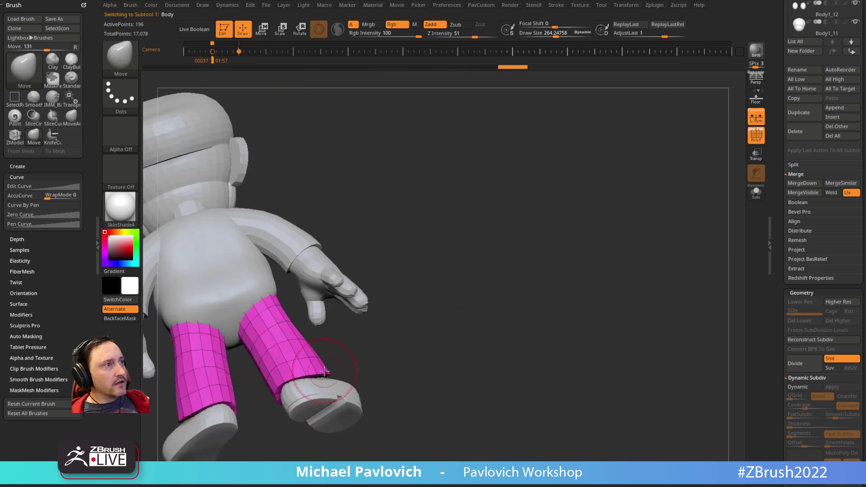
{"action": "left_click_drag", "start_coordinate": [340, 332], "coordinate": [289, 339]}
{"action": "left_click_drag", "start_coordinate": [361, 334], "coordinate": [379, 275]}
{"action": "left_click_drag", "start_coordinate": [328, 371], "coordinate": [319, 369]}
{"action": "left_click_drag", "start_coordinate": [371, 294], "coordinate": [433, 340]}
{"action": "left_click_drag", "start_coordinate": [544, 293], "coordinate": [465, 286], "text": "shift"}
Switch back to the Standard brush with a draw size of about 140 and show the reference images behind the model
{"action": "key", "text": "b"}
{"action": "key", "text": "s"}
{"action": "key", "text": "t"}
{"action": "key", "text": "s"}
{"action": "mouse_move", "coordinate": [459, 266]}
{"action": "left_mouse_down", "text": "alt"}
{"action": "mouse_move", "coordinate": [557, 292]}
{"action": "mouse_move", "coordinate": [531, 296]}
{"action": "mouse_move", "coordinate": [539, 284]}
{"action": "mouse_move", "coordinate": [551, 294]}
{"action": "left_mouse_up", "text": "alt"}
{"action": "key", "text": "s"}
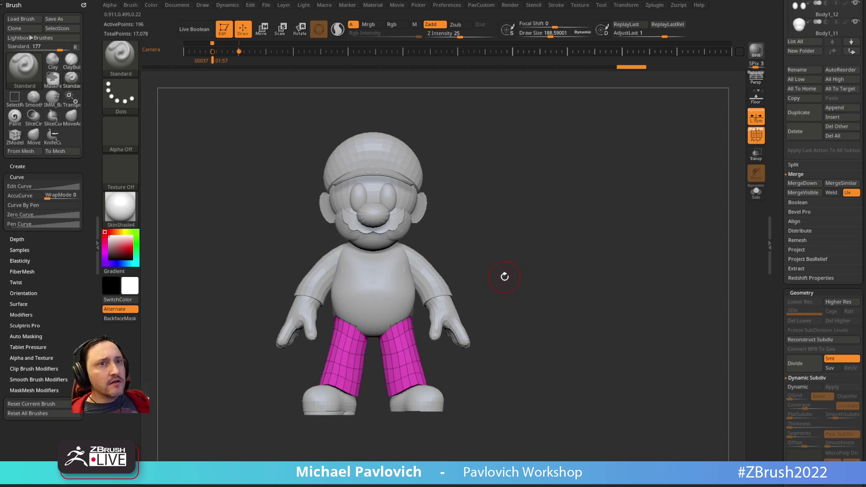
{"action": "key", "text": "s"}
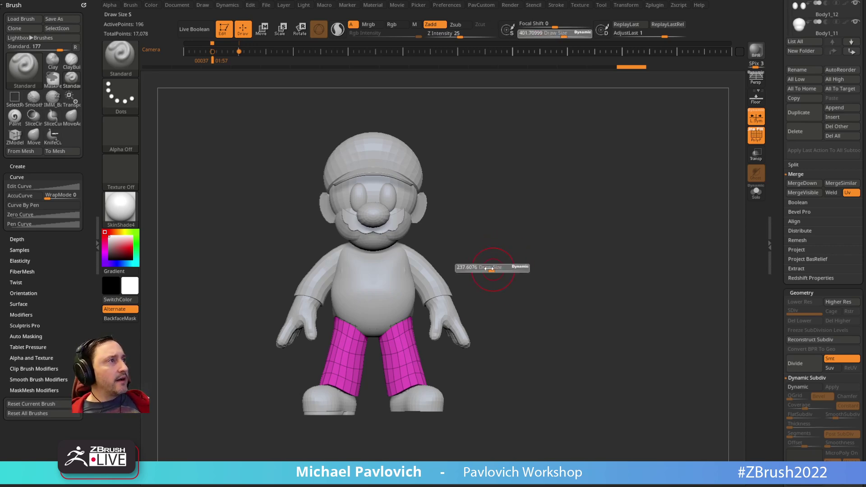
{"action": "left_click_drag", "start_coordinate": [492, 269], "coordinate": [496, 289], "text": "alt"}
{"action": "key", "text": "s"}
{"action": "left_click_drag", "start_coordinate": [499, 283], "coordinate": [496, 279], "text": "alt"}
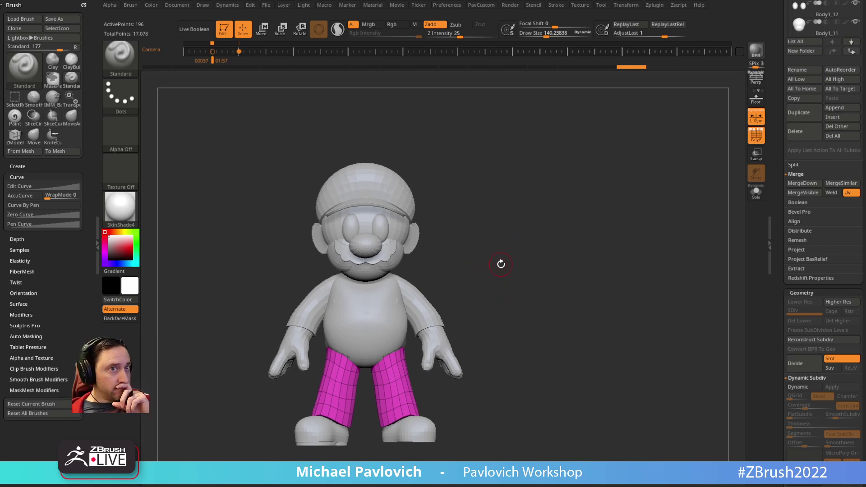
{"action": "key", "text": "shift+z"}
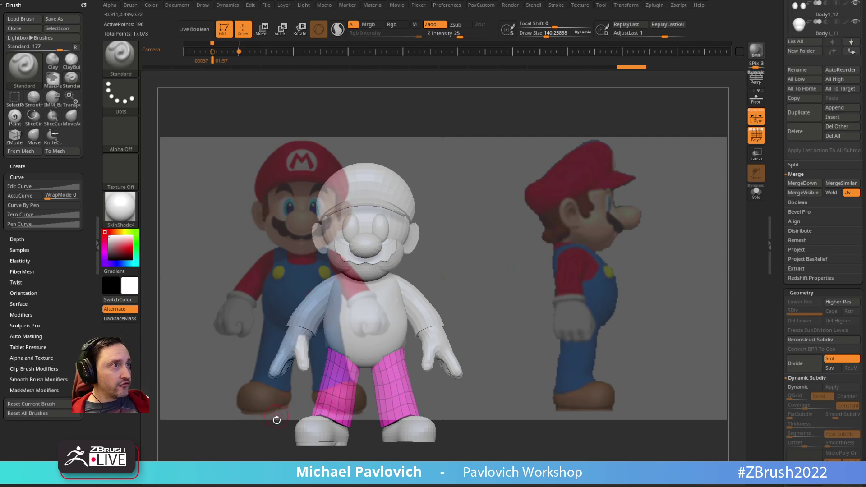
Hide the reference images and make the torso the active subtool
{"action": "key", "text": "shift+z"}
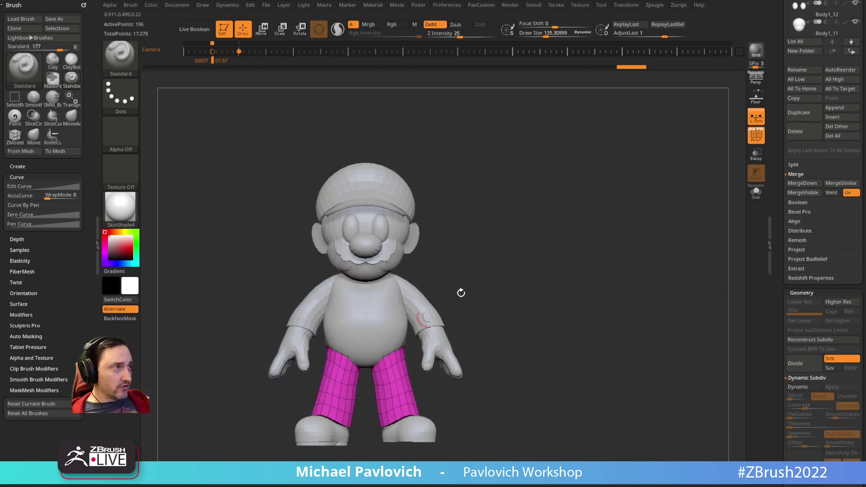
{"action": "left_click", "coordinate": [383, 316], "text": "alt"}
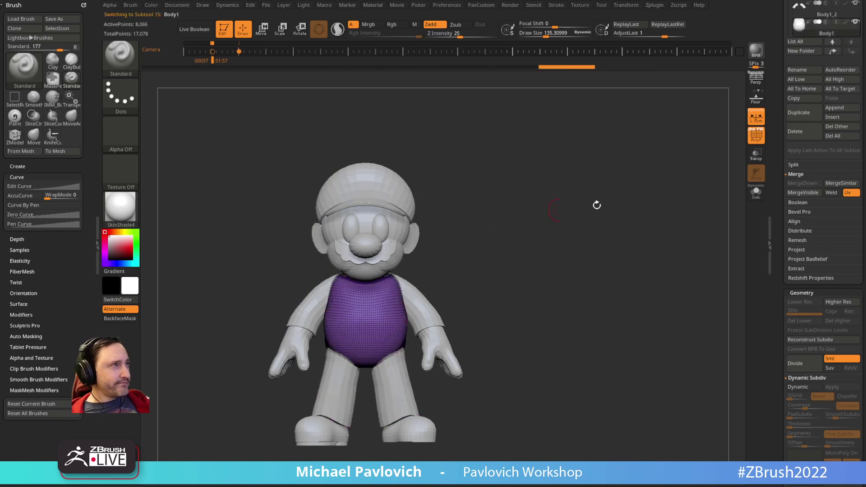
{"action": "scroll", "coordinate": [776, 181], "scroll_direction": "up", "scroll_amount": 5}
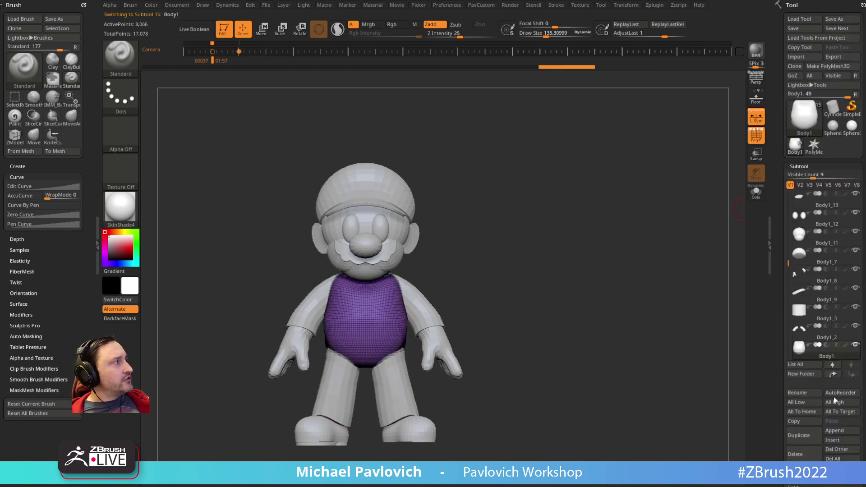
{"action": "key", "text": "shift"}
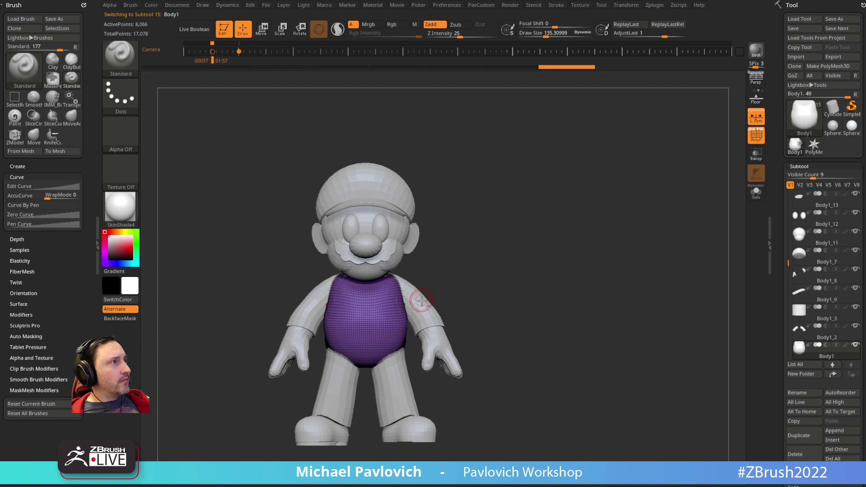
Order the subtools so the torso sits directly above the sleeves, and duplicate the torso
{"action": "left_click", "coordinate": [422, 301], "text": "alt"}
{"action": "key", "text": "shift"}
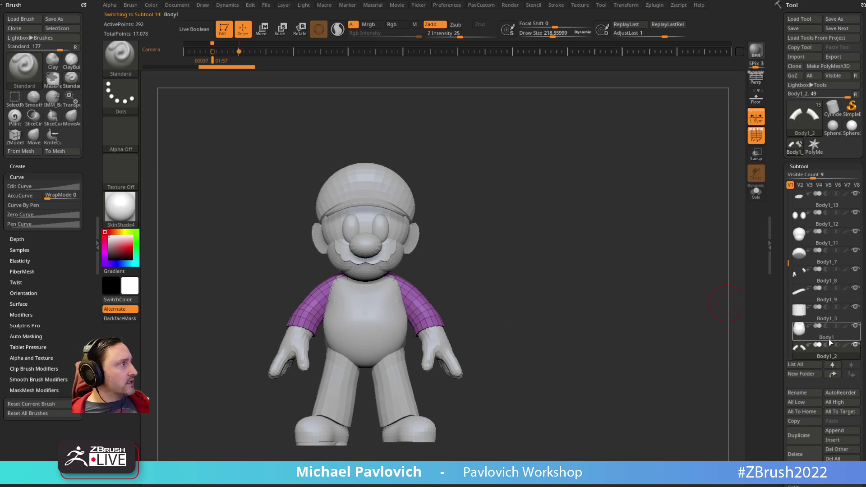
{"action": "left_click", "coordinate": [803, 436]}
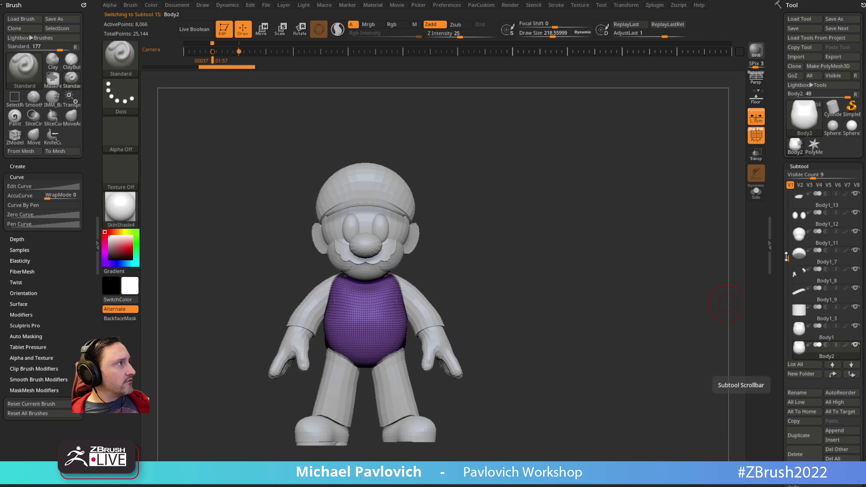
{"action": "left_click_drag", "start_coordinate": [786, 256], "coordinate": [786, 271]}
Isolate the sleeves and assign polygroups to their tubes and end caps with Groups By Normals
{"action": "right_click_drag", "start_coordinate": [631, 300], "coordinate": [592, 310]}
{"action": "left_click", "coordinate": [471, 336], "text": "alt"}
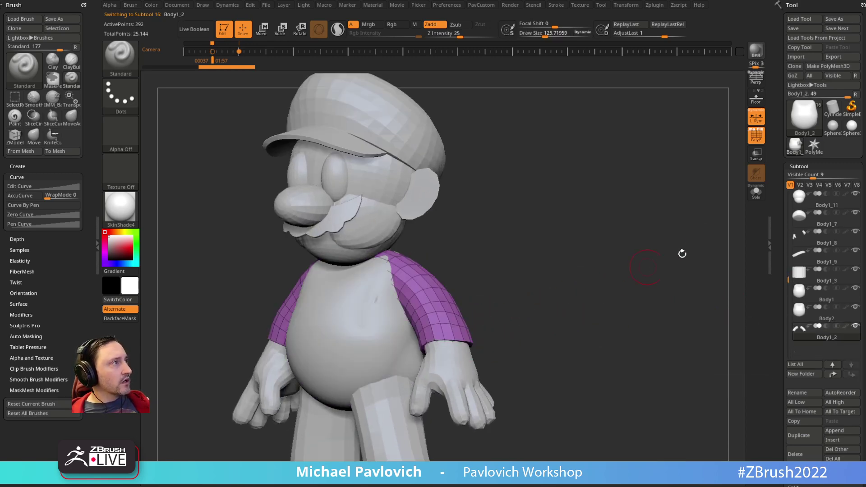
{"action": "left_click", "coordinate": [754, 198]}
{"action": "right_click_drag", "start_coordinate": [652, 249], "coordinate": [631, 255]}
{"action": "key", "text": "2"}
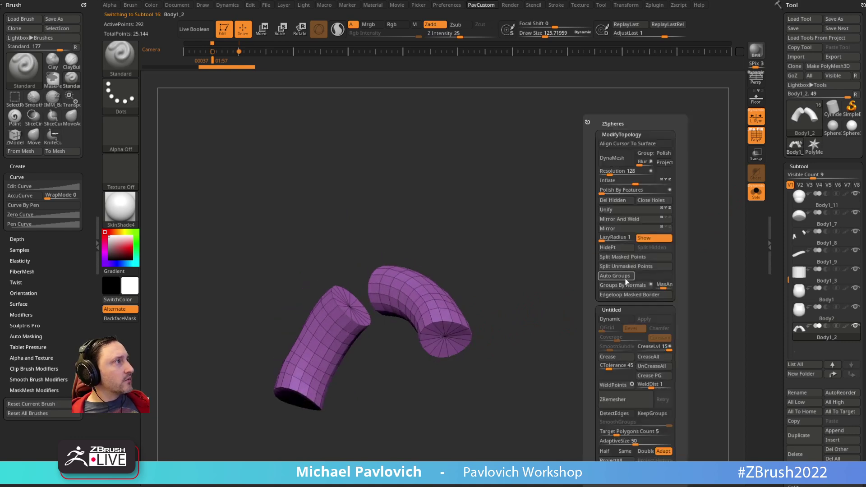
{"action": "left_click", "coordinate": [625, 285]}
{"action": "left_click_drag", "start_coordinate": [550, 323], "coordinate": [607, 313]}
Turn off local symmetry and mirror the sleeves so both sides share the same polygroups, checking them from several angles
{"action": "key", "text": "space"}
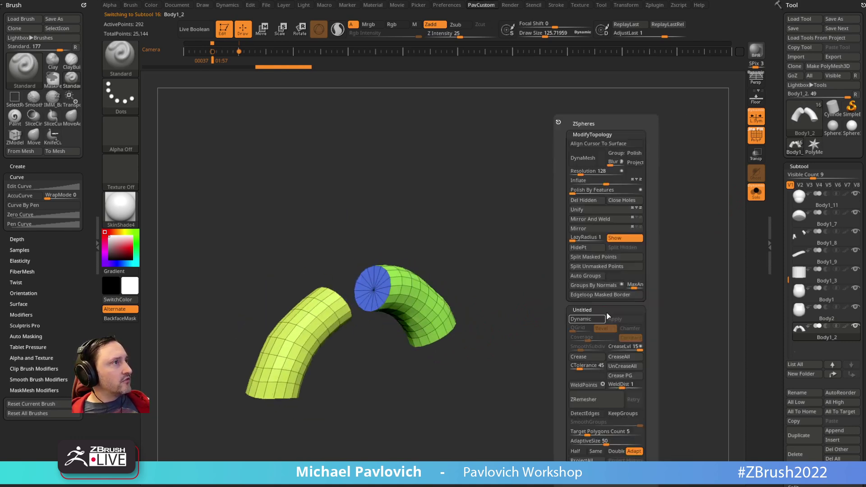
{"action": "left_click", "coordinate": [761, 116]}
{"action": "key", "text": "2"}
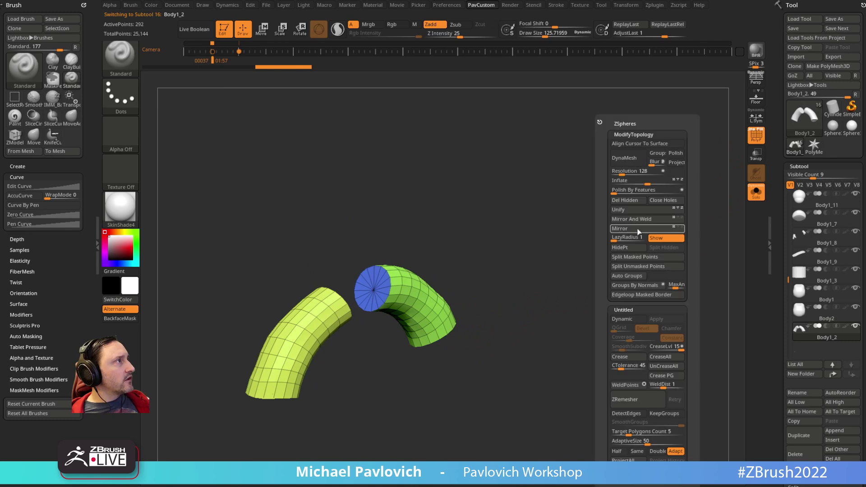
{"action": "left_click", "coordinate": [624, 210]}
{"action": "left_click_drag", "start_coordinate": [517, 304], "coordinate": [759, 260]}
{"action": "key", "text": "space"}
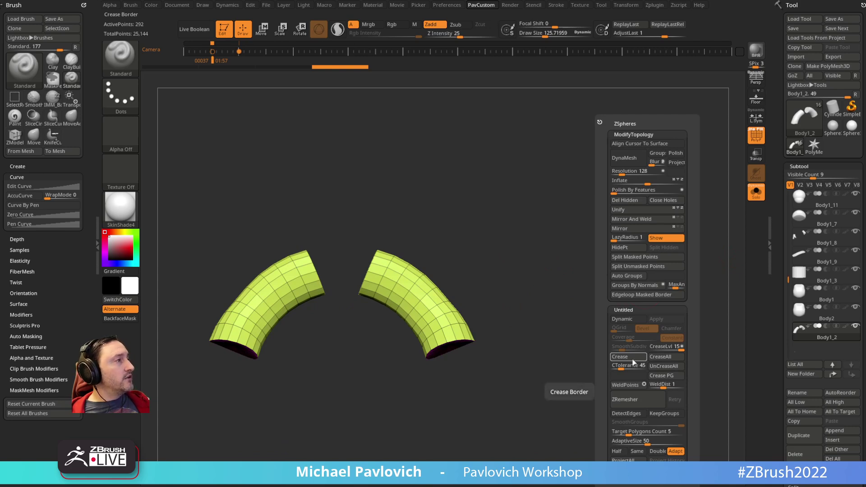
{"action": "left_click_drag", "start_coordinate": [629, 315], "coordinate": [594, 294]}
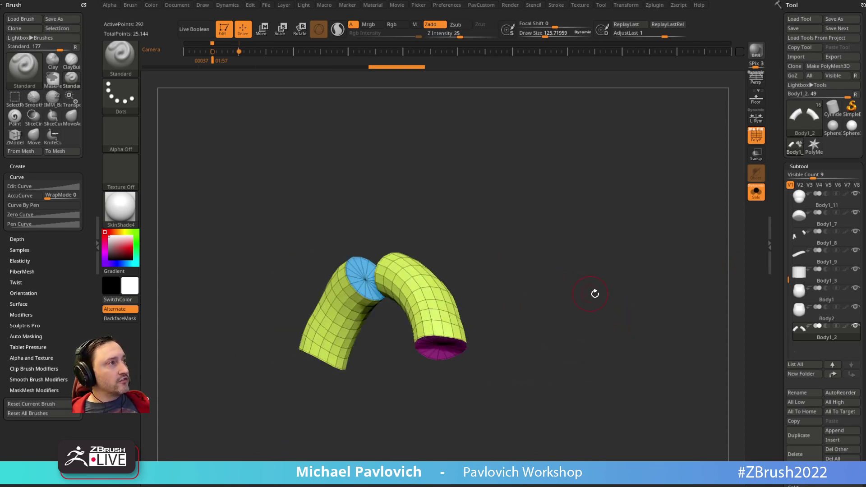
{"action": "left_click_drag", "start_coordinate": [655, 236], "coordinate": [640, 257]}
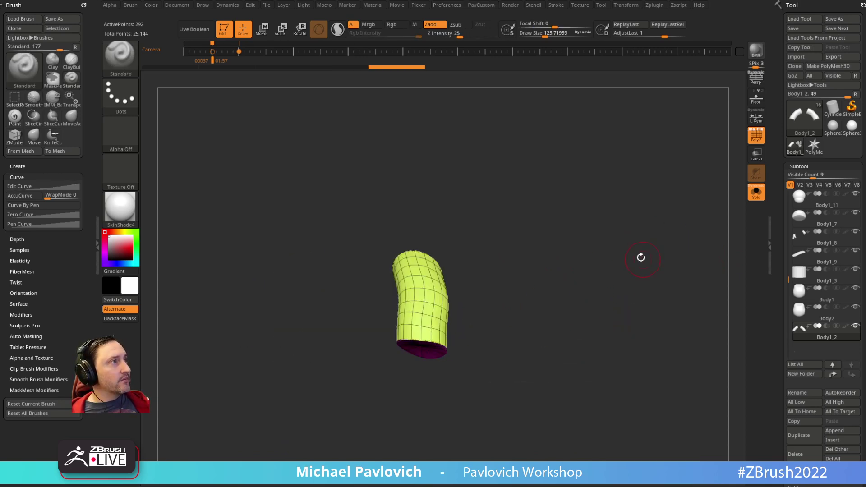
{"action": "mouse_move", "coordinate": [573, 289]}
{"action": "left_mouse_down"}
{"action": "mouse_move", "coordinate": [651, 284]}
{"action": "mouse_move", "coordinate": [564, 293]}
{"action": "left_mouse_up"}
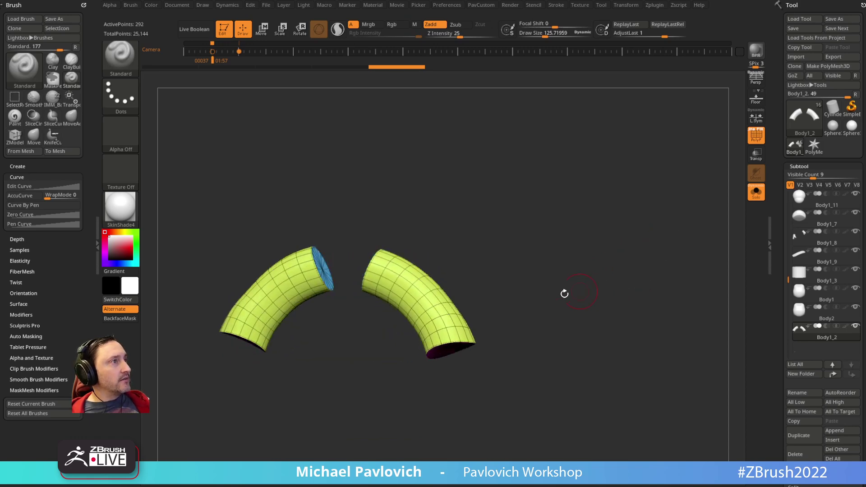
Select the duplicated torso and smooth out the small bump on its side below the shoulder
{"action": "left_click", "coordinate": [823, 318]}
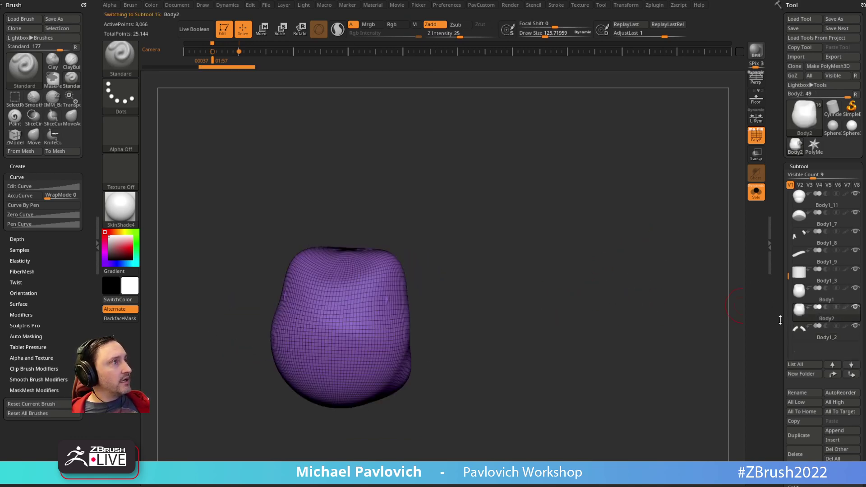
{"action": "mouse_move", "coordinate": [635, 238]}
{"action": "right_mouse_down", "text": "ctrl"}
{"action": "mouse_move", "coordinate": [665, 319]}
{"action": "mouse_move", "coordinate": [649, 266]}
{"action": "right_mouse_up", "text": "ctrl"}
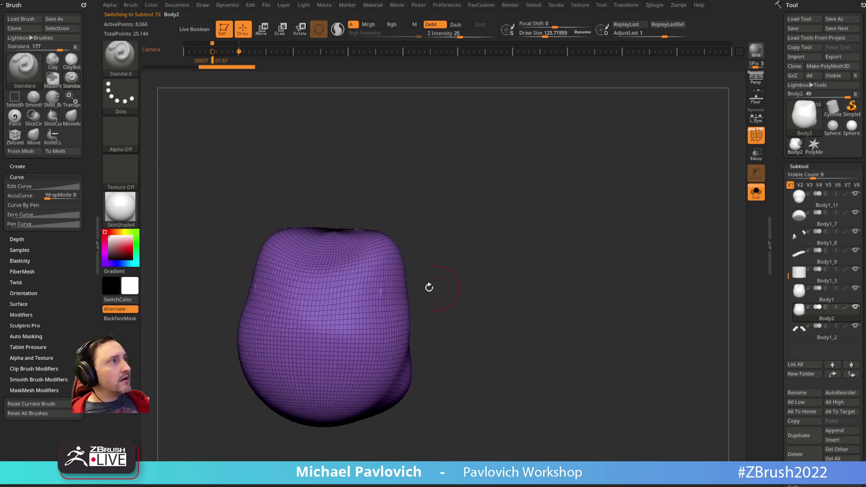
{"action": "key", "text": "shift"}
{"action": "left_click_drag", "start_coordinate": [387, 292], "coordinate": [383, 285], "text": "shift"}
Leave solo mode and show only the duplicated torso and the sleeves
{"action": "left_click", "coordinate": [756, 194]}
{"action": "left_click_drag", "start_coordinate": [694, 253], "coordinate": [675, 262], "text": "shift"}
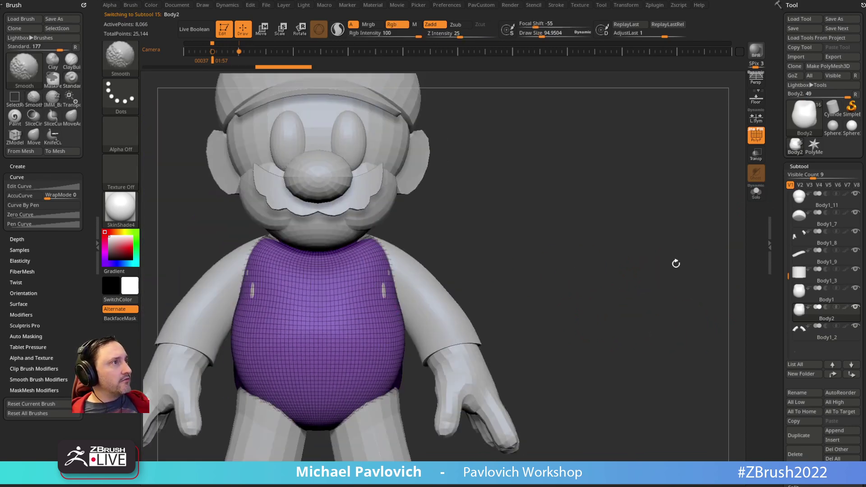
{"action": "mouse_move", "coordinate": [714, 313]}
{"action": "left_mouse_down"}
{"action": "mouse_move", "coordinate": [640, 319]}
{"action": "mouse_move", "coordinate": [719, 298]}
{"action": "left_mouse_up"}
{"action": "left_click", "coordinate": [853, 308], "text": "shift"}
{"action": "left_click", "coordinate": [854, 326]}
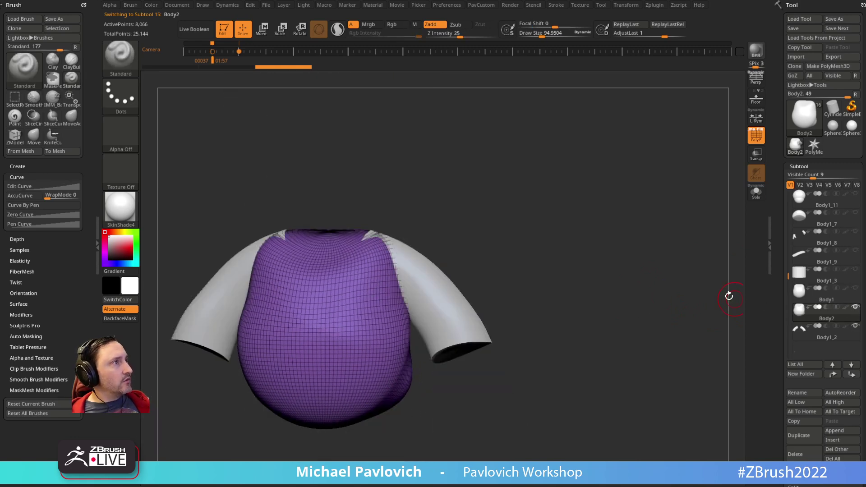
Select the sleeves and pull their upper inner ends into the torso's shoulders with the Move brush
{"action": "left_click_drag", "start_coordinate": [582, 243], "coordinate": [479, 285]}
{"action": "left_click", "coordinate": [479, 288], "text": "alt"}
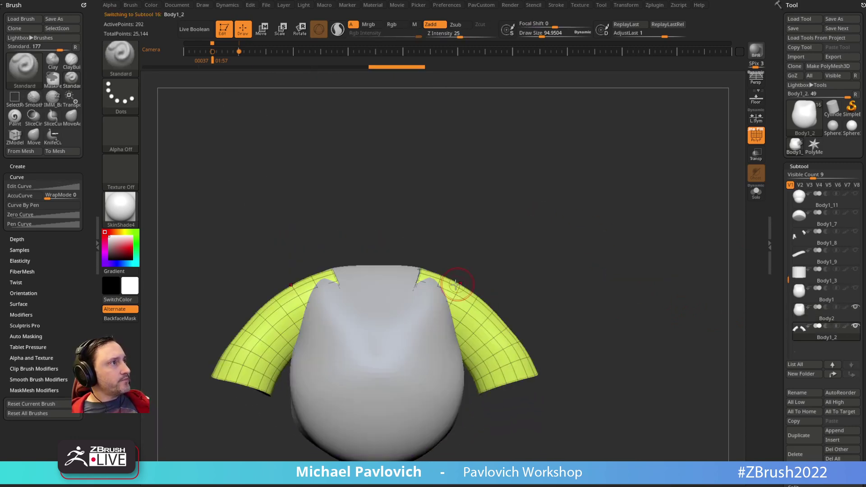
{"action": "key", "text": "b"}
{"action": "key", "text": "m"}
{"action": "key", "text": "v"}
{"action": "left_click_drag", "start_coordinate": [414, 286], "coordinate": [416, 283]}
{"action": "mouse_move", "coordinate": [496, 248]}
{"action": "left_mouse_down"}
{"action": "mouse_move", "coordinate": [444, 253]}
{"action": "mouse_move", "coordinate": [440, 274]}
{"action": "left_mouse_up"}
{"action": "mouse_move", "coordinate": [507, 239]}
{"action": "left_mouse_down", "text": "shift"}
{"action": "mouse_move", "coordinate": [531, 242]}
{"action": "mouse_move", "coordinate": [519, 245]}
{"action": "left_mouse_up", "text": "shift"}
{"action": "key", "text": "s"}
{"action": "left_click_drag", "start_coordinate": [519, 244], "coordinate": [523, 248], "text": "alt"}
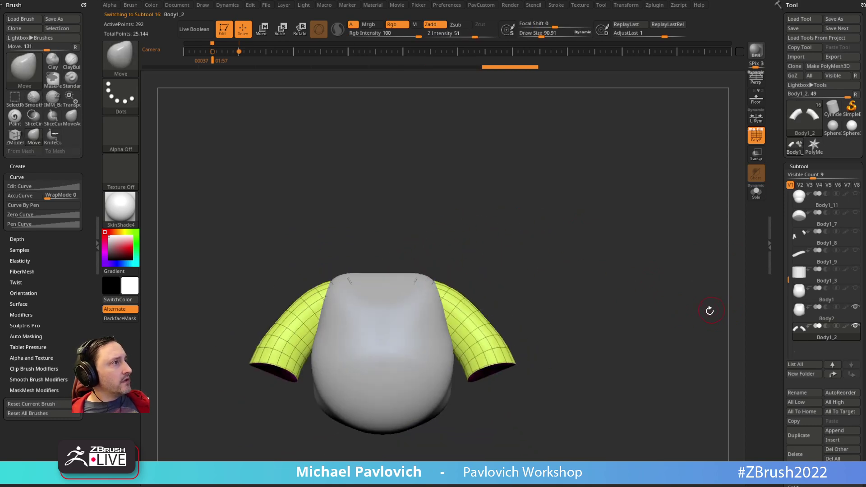
Set the gizmo pivot at the shoulder, rotate the sleeves up toward horizontal, and return to draw mode
{"action": "key", "text": "w"}
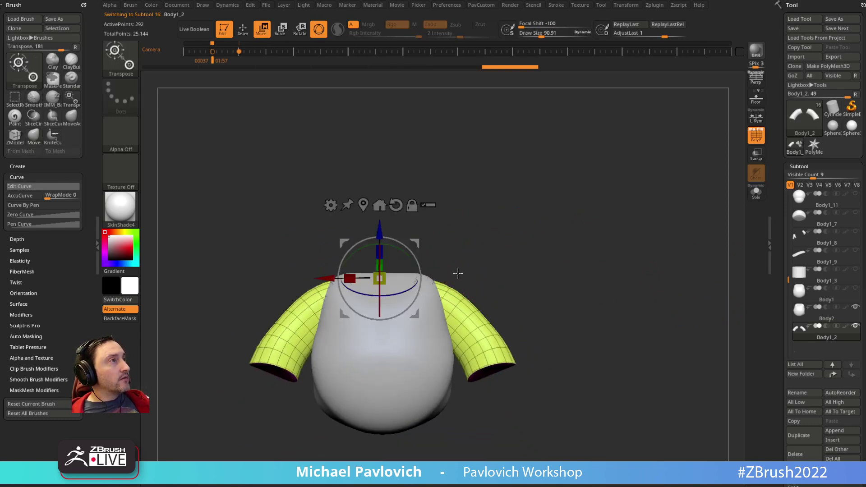
{"action": "left_click", "coordinate": [431, 285], "text": "alt"}
{"action": "left_click_drag", "start_coordinate": [470, 274], "coordinate": [454, 247]}
{"action": "key", "text": "q"}
{"action": "mouse_move", "coordinate": [624, 230]}
{"action": "left_mouse_down"}
{"action": "mouse_move", "coordinate": [526, 252]}
{"action": "mouse_move", "coordinate": [617, 245]}
{"action": "left_mouse_up"}
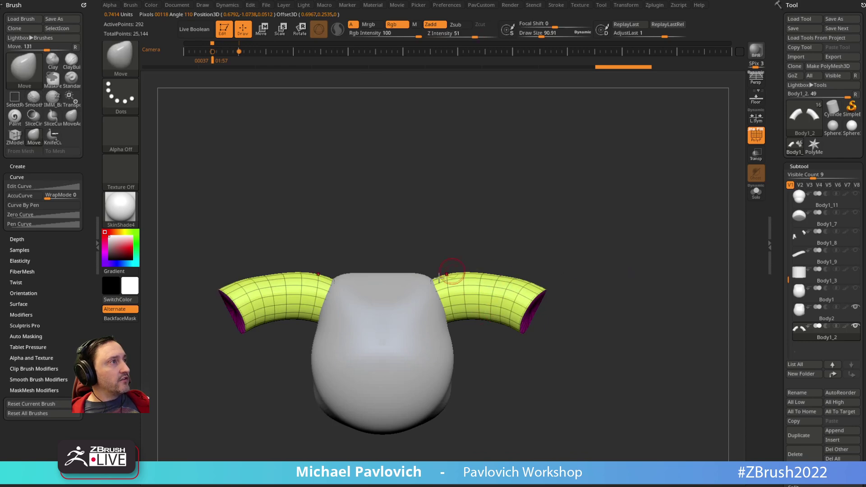
Select the duplicated torso and slice off its bottom from the side along a slightly sloped line with the KnifeCurve brush
{"action": "left_click_drag", "start_coordinate": [455, 381], "coordinate": [495, 372]}
{"action": "left_click", "coordinate": [452, 367], "text": "alt"}
{"action": "left_click_drag", "start_coordinate": [550, 367], "coordinate": [550, 368]}
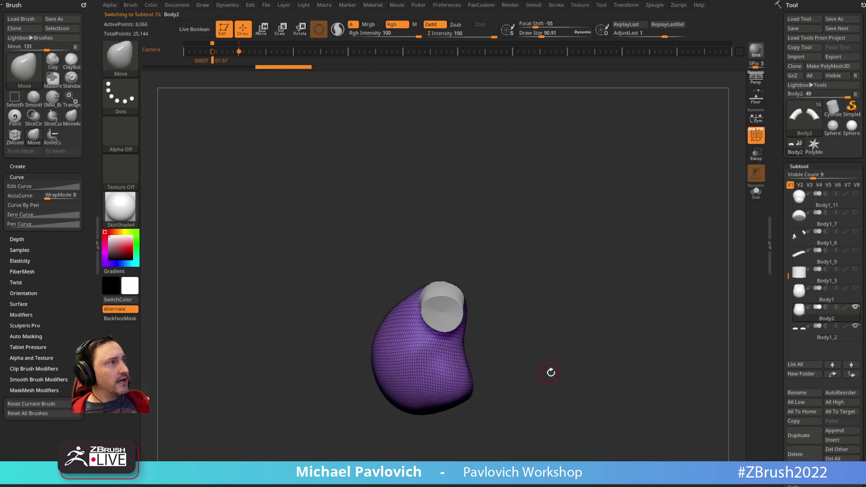
{"action": "key", "text": "s"}
{"action": "left_click_drag", "start_coordinate": [424, 380], "coordinate": [432, 380]}
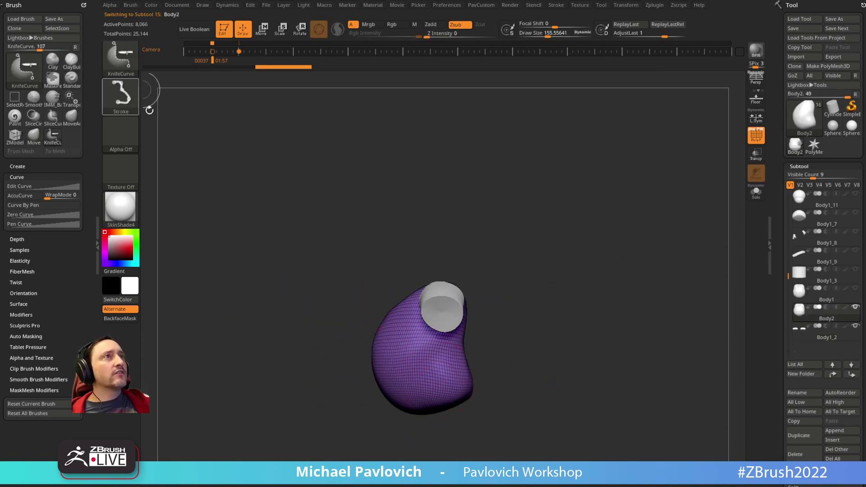
{"action": "left_click_drag", "start_coordinate": [534, 367], "coordinate": [271, 411], "text": "ctrl+shift"}
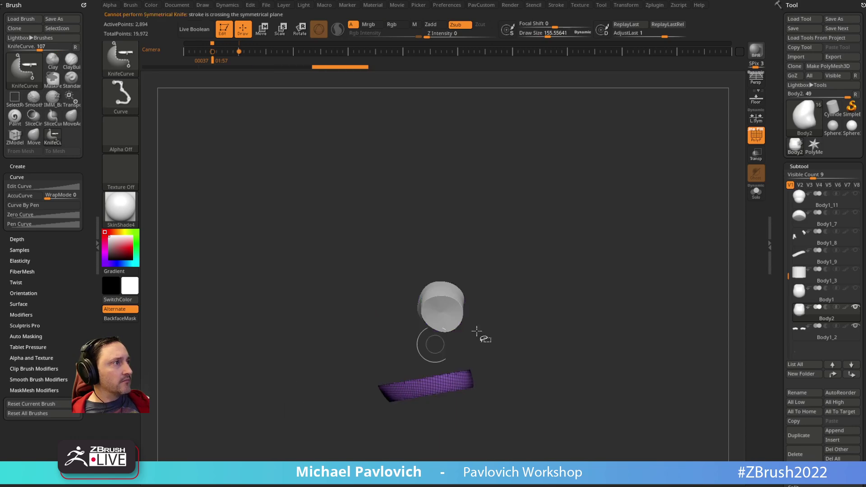
{"action": "key", "text": "ctrl+z"}
{"action": "key", "text": "ctrl+shift"}
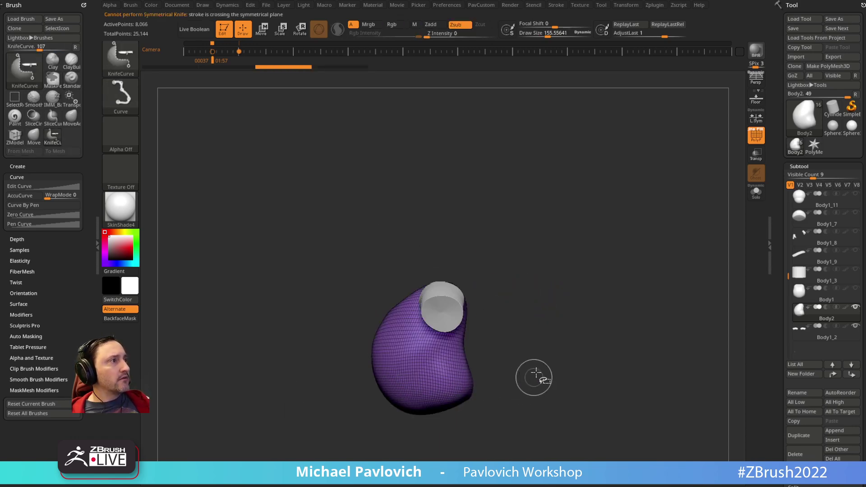
{"action": "mouse_move", "coordinate": [533, 359]}
{"action": "left_mouse_down", "text": "ctrl+shift"}
{"action": "mouse_move", "coordinate": [328, 421]}
{"action": "mouse_move", "coordinate": [325, 401]}
{"action": "left_mouse_up", "text": "ctrl+shift"}
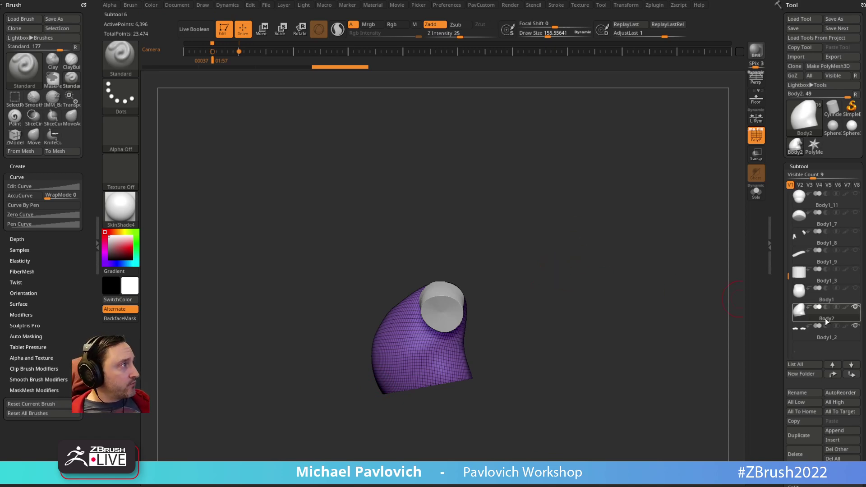
Merge the sleeves down into the trimmed torso duplicate to form one shirt subtool
{"action": "left_click_drag", "start_coordinate": [703, 291], "coordinate": [606, 282], "text": "shift"}
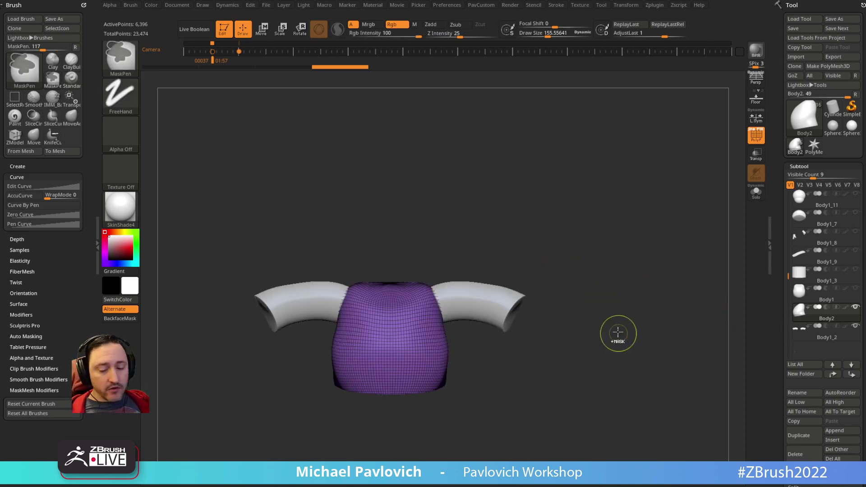
{"action": "key", "text": "ctrl+m"}
{"action": "left_click", "coordinate": [645, 353]}
{"action": "mouse_move", "coordinate": [634, 273]}
{"action": "left_mouse_down"}
{"action": "mouse_move", "coordinate": [626, 282]}
{"action": "mouse_move", "coordinate": [634, 281]}
{"action": "left_mouse_up"}
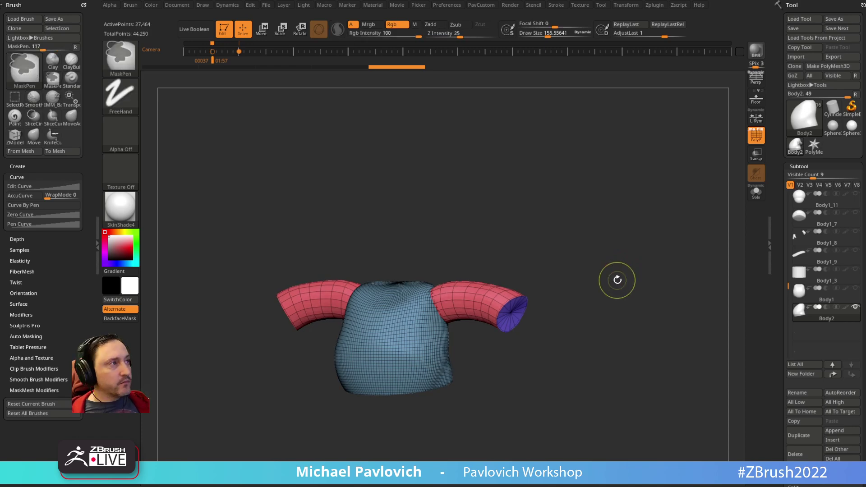
{"action": "left_click_drag", "start_coordinate": [600, 298], "coordinate": [578, 272]}
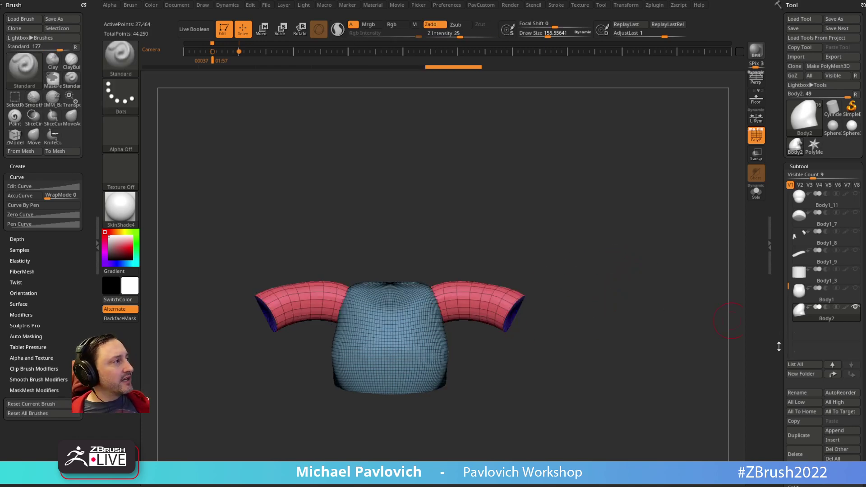
Try to fuse the shirt's torso and sleeves with the gizmo's Remesh By Union
{"action": "scroll", "coordinate": [778, 346], "scroll_direction": "down", "scroll_amount": 4}
{"action": "key", "text": "shift"}
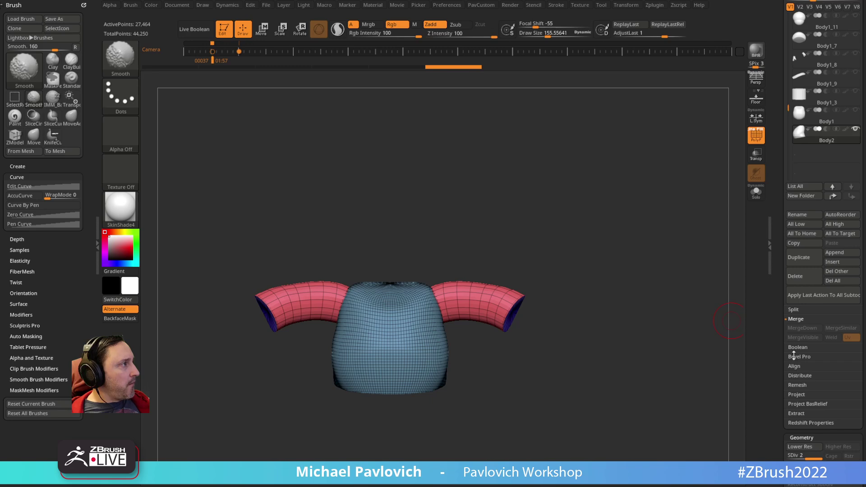
{"action": "key", "text": "space"}
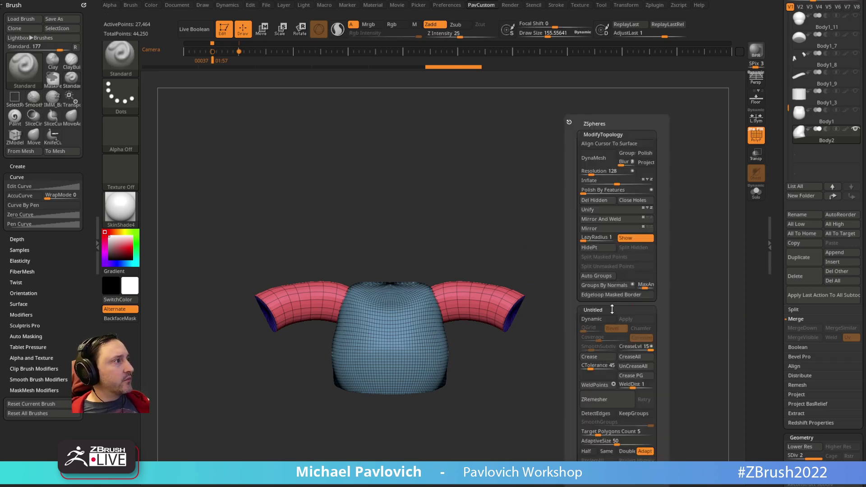
{"action": "key", "text": "w"}
{"action": "left_click", "coordinate": [433, 220]}
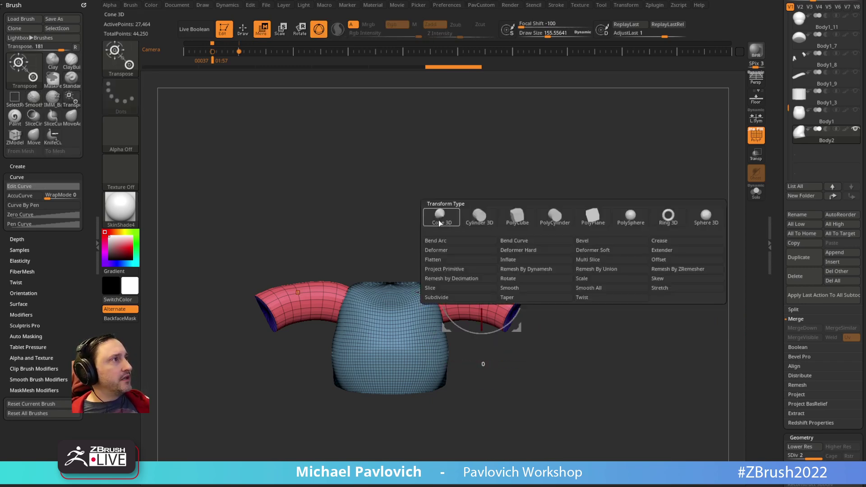
{"action": "left_click", "coordinate": [581, 268]}
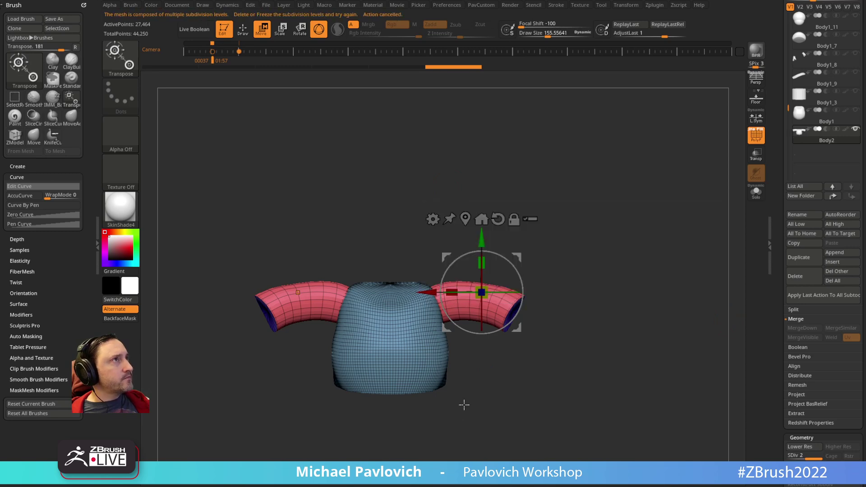
Delete the shirt's lower subdivision levels
{"action": "scroll", "coordinate": [777, 318], "scroll_direction": "down", "scroll_amount": 3}
{"action": "left_click", "coordinate": [798, 367]}
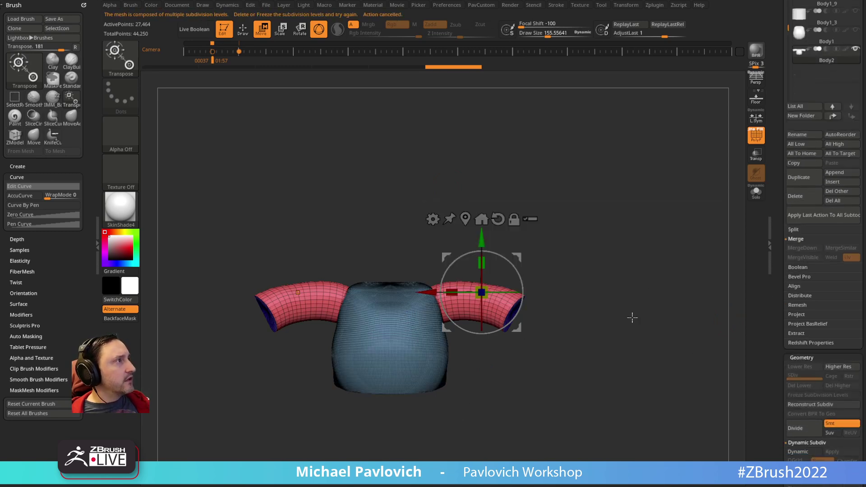
Try to fuse the merged shirt with Remesh By Union, check its hollow underside, and undo the union
{"action": "left_click", "coordinate": [432, 219]}
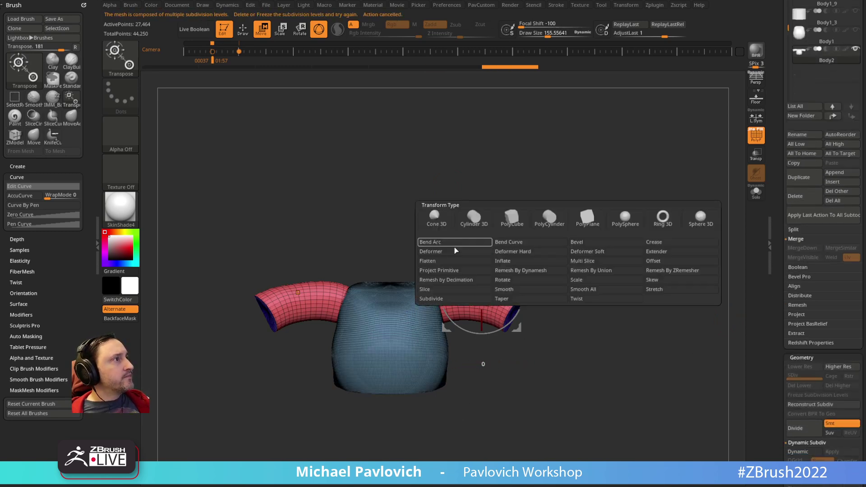
{"action": "left_click", "coordinate": [603, 274]}
{"action": "key", "text": "q"}
{"action": "left_click_drag", "start_coordinate": [537, 321], "coordinate": [514, 322]}
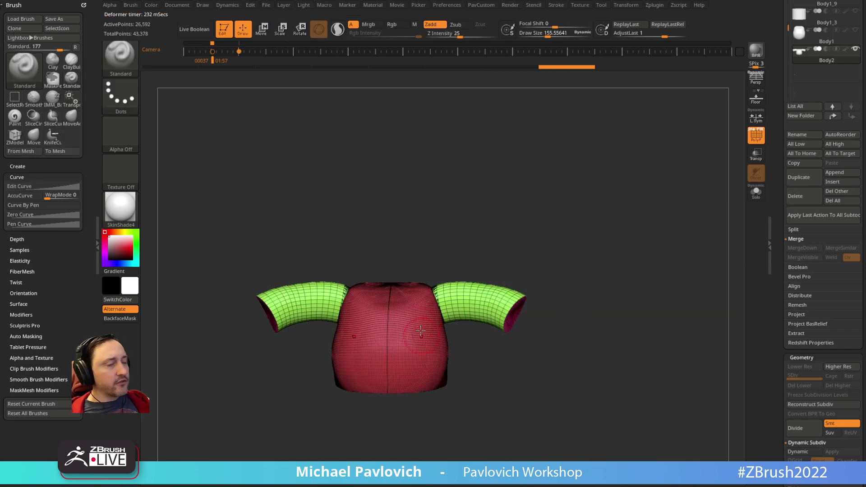
{"action": "mouse_move", "coordinate": [559, 289]}
{"action": "left_mouse_down"}
{"action": "mouse_move", "coordinate": [560, 193]}
{"action": "mouse_move", "coordinate": [586, 286]}
{"action": "mouse_move", "coordinate": [587, 186]}
{"action": "mouse_move", "coordinate": [628, 250]}
{"action": "mouse_move", "coordinate": [642, 242]}
{"action": "left_mouse_up"}
{"action": "mouse_move", "coordinate": [532, 256]}
{"action": "left_mouse_down", "text": "alt"}
{"action": "mouse_move", "coordinate": [611, 315]}
{"action": "mouse_move", "coordinate": [566, 248]}
{"action": "mouse_move", "coordinate": [587, 195]}
{"action": "mouse_move", "coordinate": [583, 134]}
{"action": "left_mouse_up", "text": "alt"}
{"action": "left_click_drag", "start_coordinate": [582, 212], "coordinate": [586, 270]}
{"action": "key", "text": "ctrl+z"}
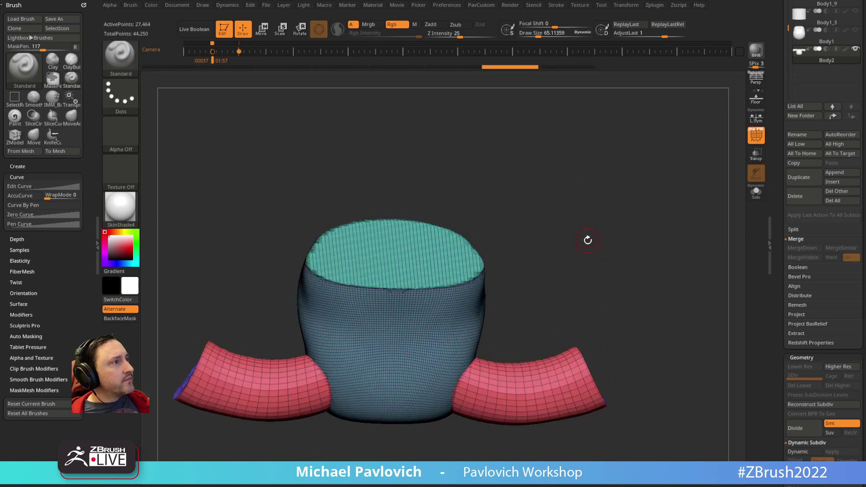
Isolate the two sleeves and split the hidden torso off into its own subtool
{"action": "left_click_drag", "start_coordinate": [587, 240], "coordinate": [579, 275]}
{"action": "mouse_move", "coordinate": [583, 171]}
{"action": "left_mouse_down"}
{"action": "mouse_move", "coordinate": [638, 266]}
{"action": "mouse_move", "coordinate": [627, 247]}
{"action": "mouse_move", "coordinate": [559, 340]}
{"action": "mouse_move", "coordinate": [551, 338]}
{"action": "left_mouse_up"}
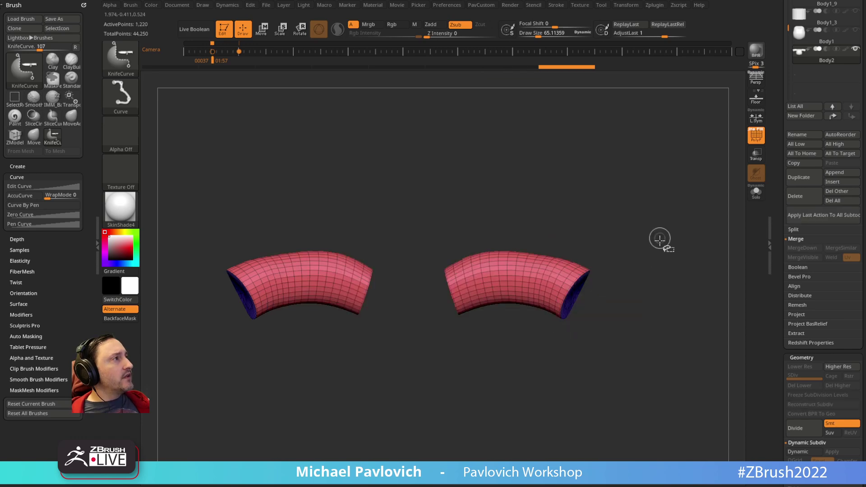
{"action": "key", "text": "2"}
{"action": "left_click", "coordinate": [677, 249]}
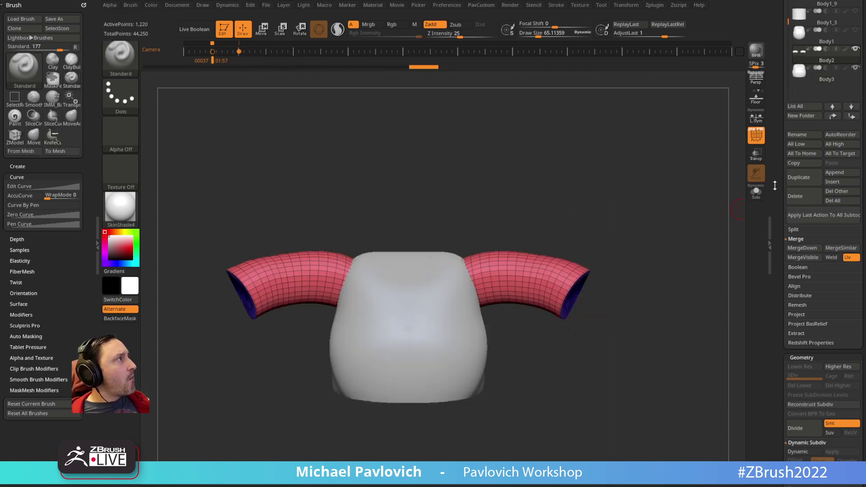
{"action": "left_click_drag", "start_coordinate": [774, 186], "coordinate": [774, 415]}
{"action": "left_click_drag", "start_coordinate": [690, 327], "coordinate": [627, 287]}
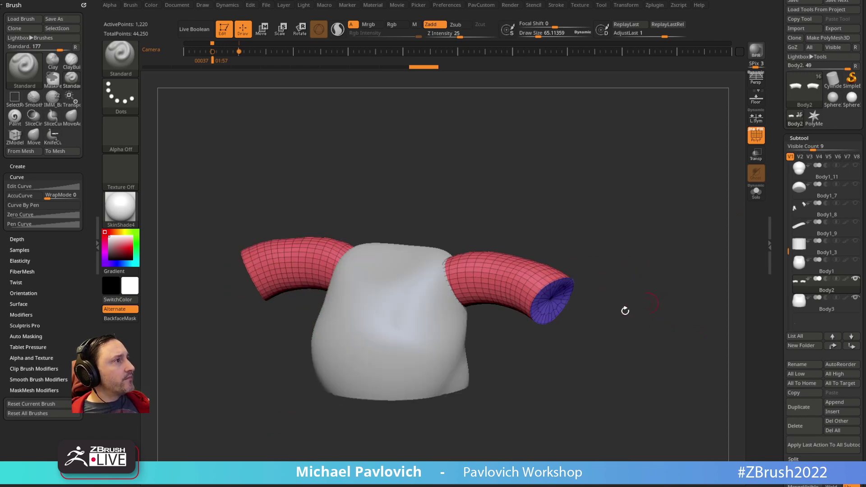
Select the split torso, enable Live Boolean, and make a boolean mesh from the visible torso and sleeves
{"action": "left_click", "coordinate": [464, 354], "text": "alt"}
{"action": "key", "text": "5"}
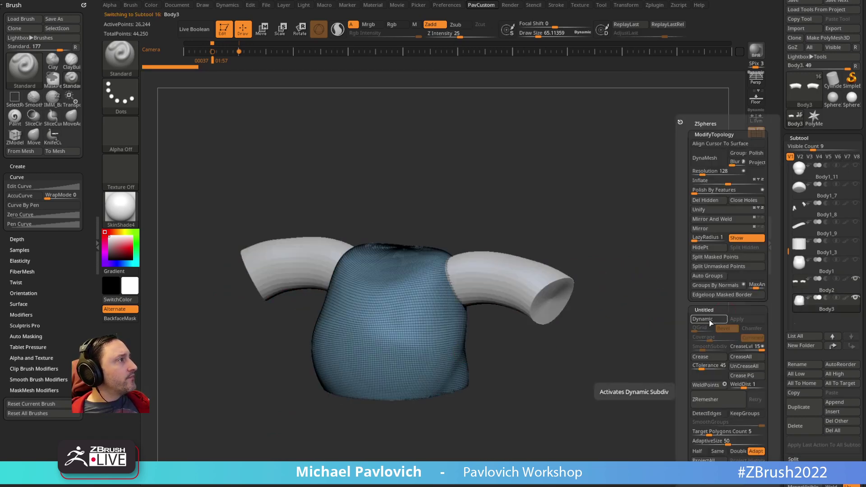
{"action": "left_click_drag", "start_coordinate": [776, 319], "coordinate": [776, 244]}
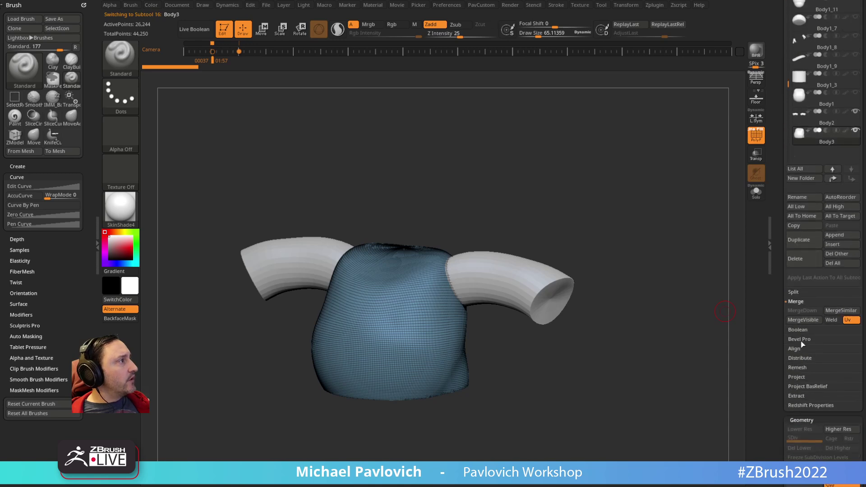
{"action": "left_click", "coordinate": [802, 332]}
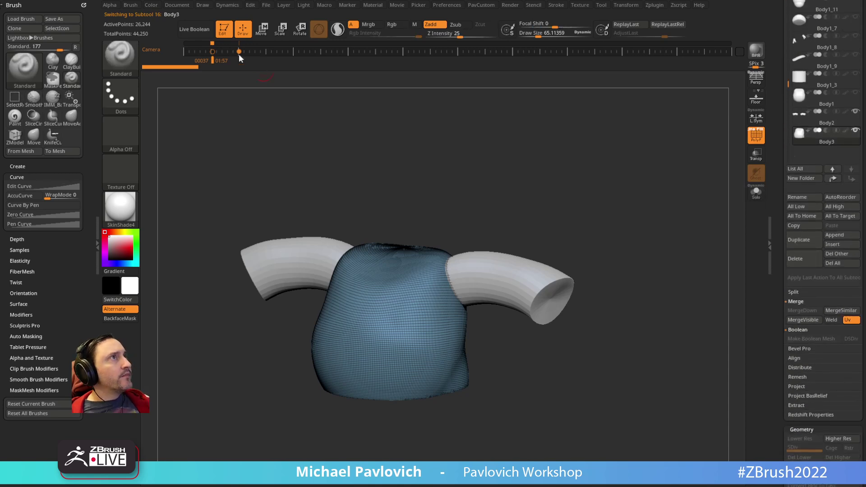
{"action": "left_click", "coordinate": [194, 29]}
{"action": "left_click", "coordinate": [810, 339]}
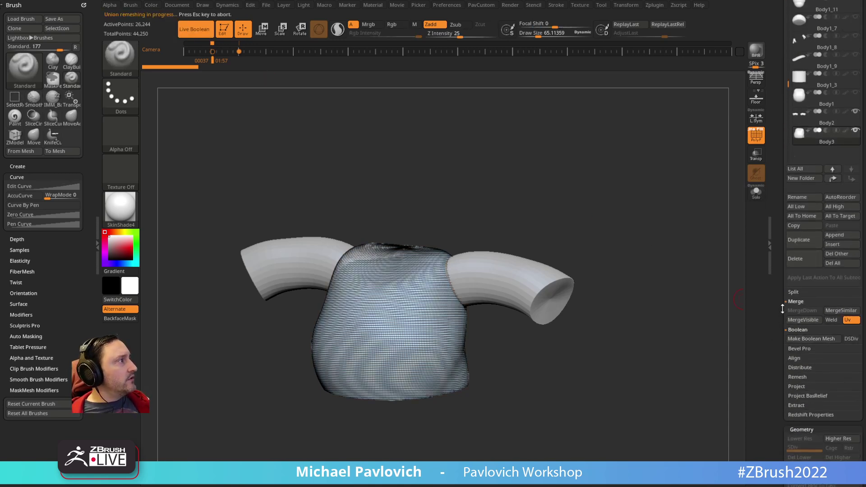
Switch to the UMesh_Body2 boolean result and examine where the sleeves join the torso
{"action": "scroll", "coordinate": [807, 225], "scroll_direction": "up", "scroll_amount": 5}
{"action": "left_click", "coordinate": [794, 147]}
{"action": "left_click_drag", "start_coordinate": [633, 225], "coordinate": [612, 170]}
{"action": "left_click_drag", "start_coordinate": [478, 238], "coordinate": [490, 300]}
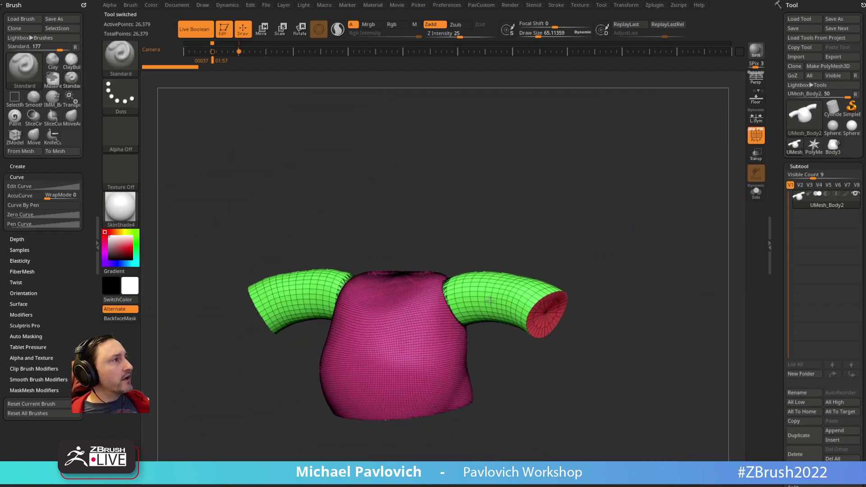
ZRemesh the boolean shirt at Half with AdaptiveSize 0, KeepGroups on and SmoothGroups 0
{"action": "key", "text": "2"}
{"action": "left_click", "coordinate": [624, 450]}
{"action": "left_click_drag", "start_coordinate": [628, 442], "coordinate": [606, 441]}
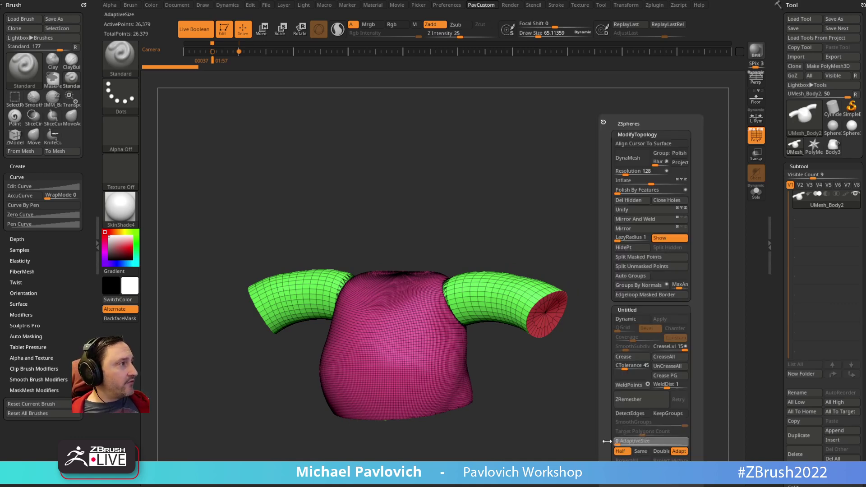
{"action": "left_click", "coordinate": [670, 413]}
{"action": "left_click", "coordinate": [616, 423]}
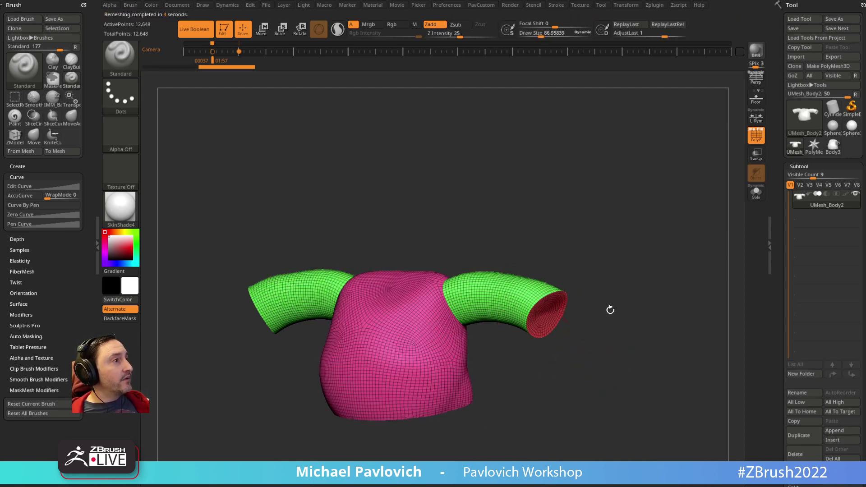
{"action": "left_click_drag", "start_coordinate": [610, 310], "coordinate": [713, 260]}
Return to the Mario tool, show all subtools, and move the neck cylinder Body1_3 to the end of the subtool list
{"action": "left_click", "coordinate": [832, 145]}
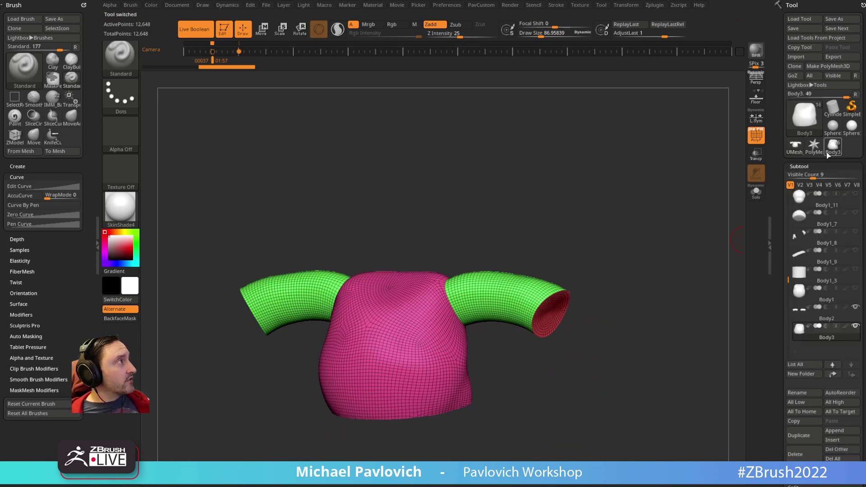
{"action": "left_click", "coordinate": [854, 326], "text": "shift"}
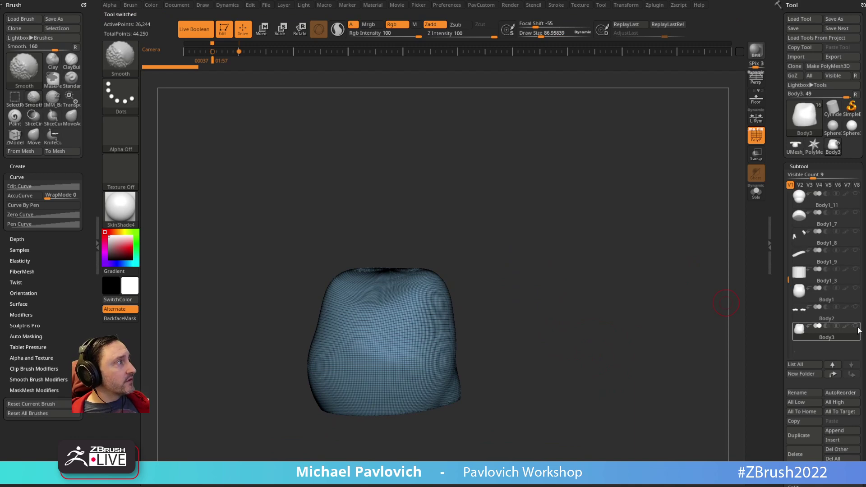
{"action": "left_click", "coordinate": [855, 326], "text": "shift"}
{"action": "mouse_move", "coordinate": [531, 244]}
{"action": "left_mouse_down"}
{"action": "mouse_move", "coordinate": [474, 257]}
{"action": "mouse_move", "coordinate": [599, 247]}
{"action": "mouse_move", "coordinate": [528, 237]}
{"action": "left_mouse_up"}
{"action": "key", "text": "s"}
{"action": "left_click", "coordinate": [471, 264], "text": "alt"}
{"action": "key", "text": "w"}
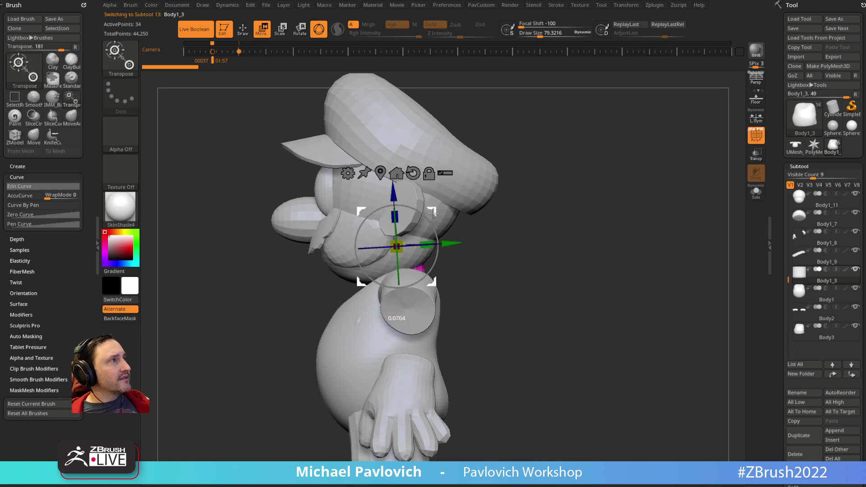
{"action": "key", "text": "q"}
{"action": "mouse_move", "coordinate": [560, 229]}
{"action": "left_mouse_down"}
{"action": "mouse_move", "coordinate": [567, 263]}
{"action": "mouse_move", "coordinate": [609, 228]}
{"action": "mouse_move", "coordinate": [590, 236]}
{"action": "left_mouse_up"}
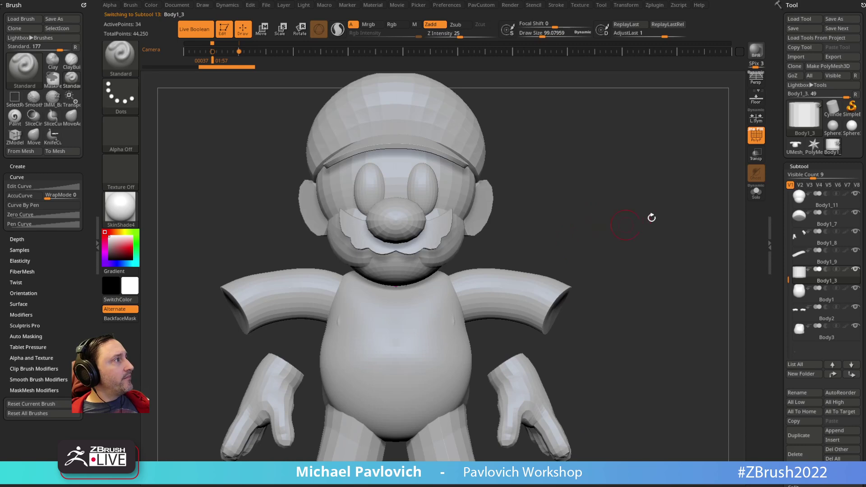
{"action": "left_click", "coordinate": [851, 375]}
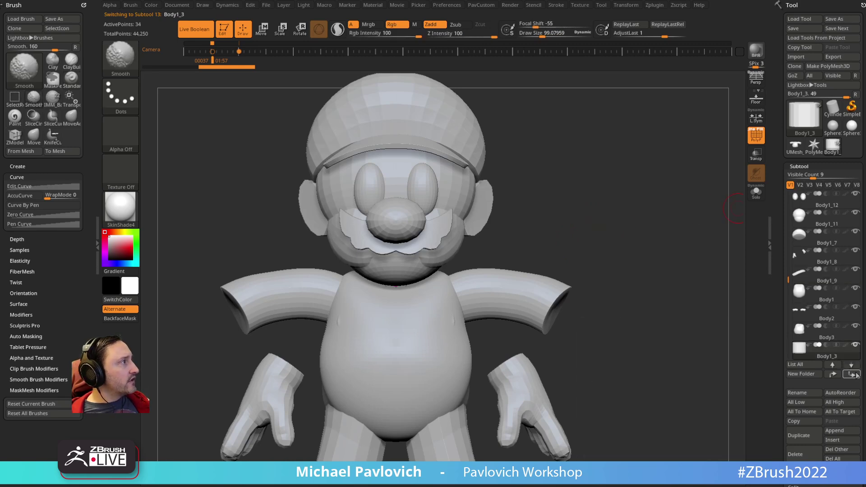
Switch to the UMesh_Body2 shirt and append the Body1_3 neck cylinder to it
{"action": "left_click", "coordinate": [795, 147]}
{"action": "left_click", "coordinate": [835, 431]}
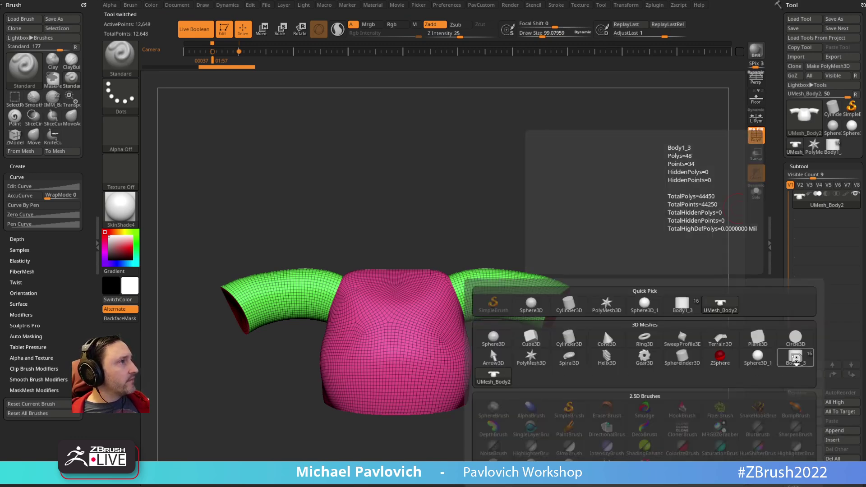
{"action": "left_click", "coordinate": [795, 368]}
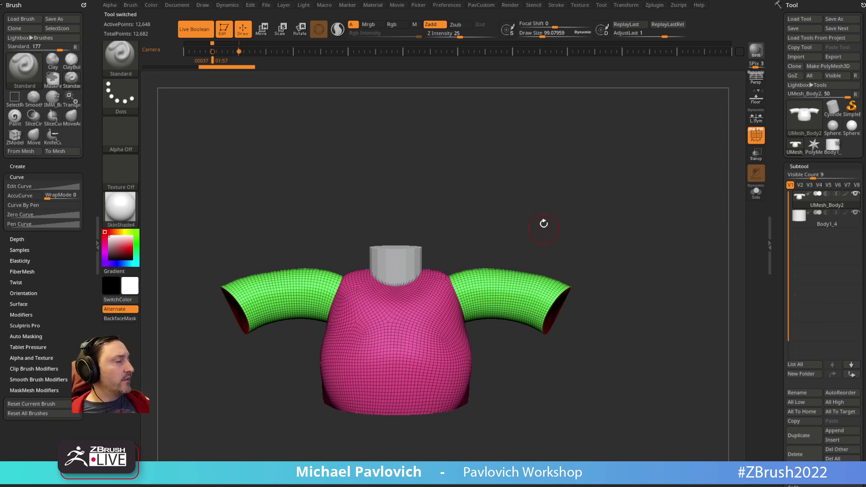
{"action": "left_click_drag", "start_coordinate": [519, 189], "coordinate": [478, 239], "text": "alt"}
Give the neck cylinder's cap and side separate polygroups and subdivide it once with its rim edges kept sharp
{"action": "left_click", "coordinate": [402, 303], "text": "alt"}
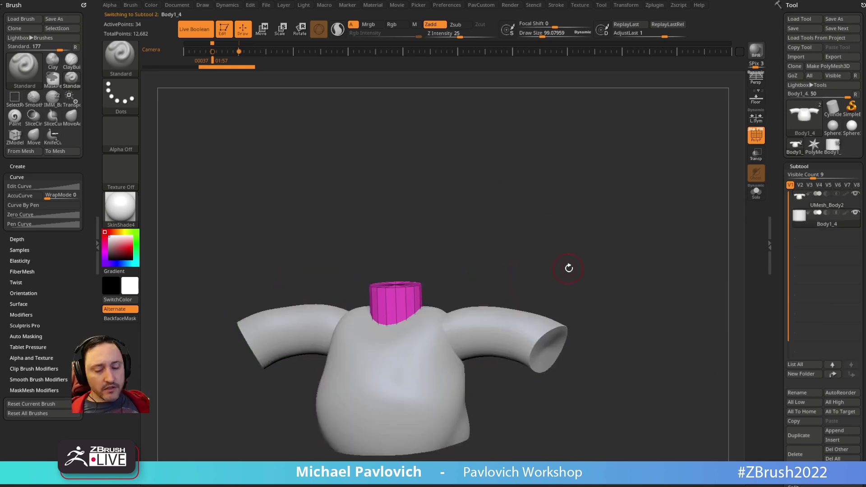
{"action": "key", "text": "2"}
{"action": "left_click", "coordinate": [556, 293]}
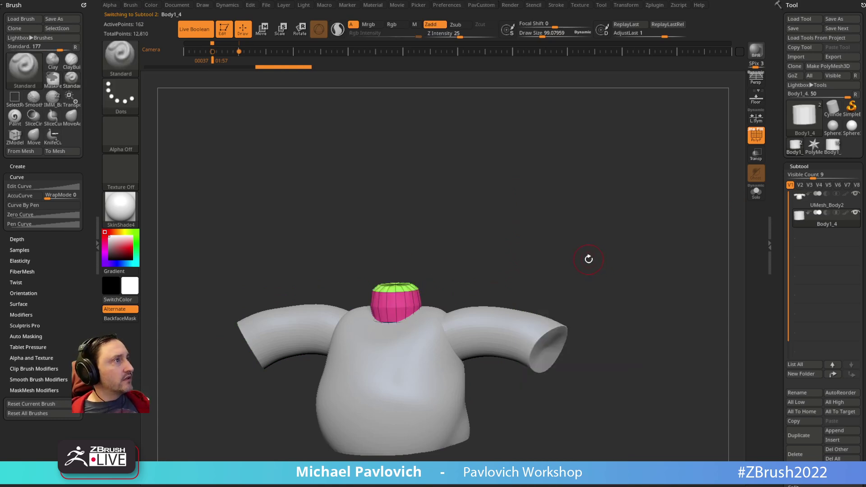
{"action": "key", "text": "v"}
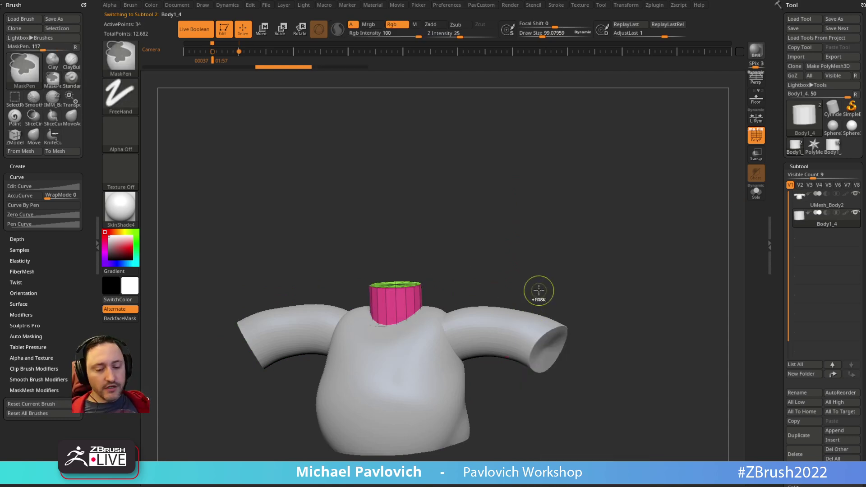
{"action": "key", "text": "ctrl+d"}
Select the shirt and merge the neck cylinder down into it
{"action": "left_click", "coordinate": [826, 206]}
{"action": "key", "text": "ctrl"}
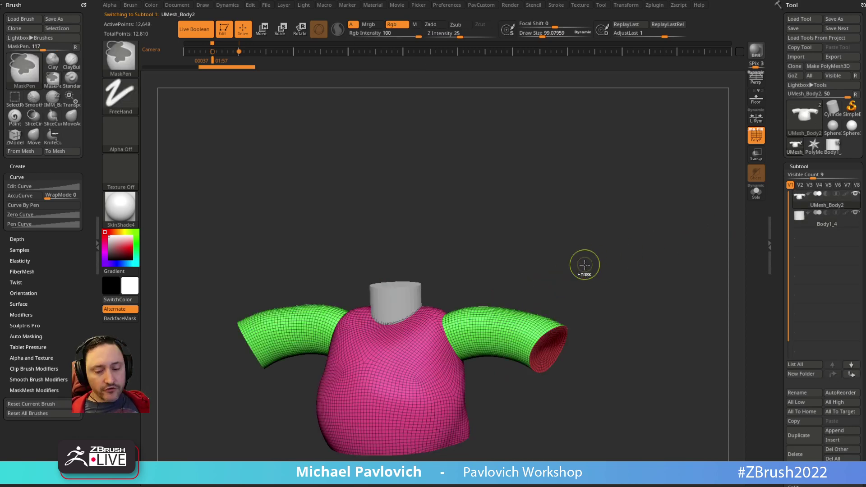
{"action": "key", "text": "ctrl+m"}
{"action": "left_click_drag", "start_coordinate": [588, 265], "coordinate": [604, 270]}
Fuse the neck cylinder and shirt with the gizmo's Remesh By Union
{"action": "key", "text": "w"}
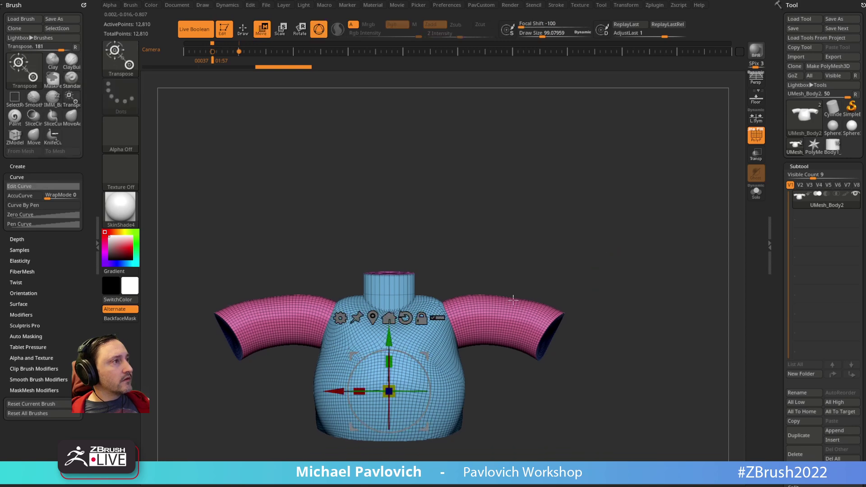
{"action": "left_click", "coordinate": [339, 318]}
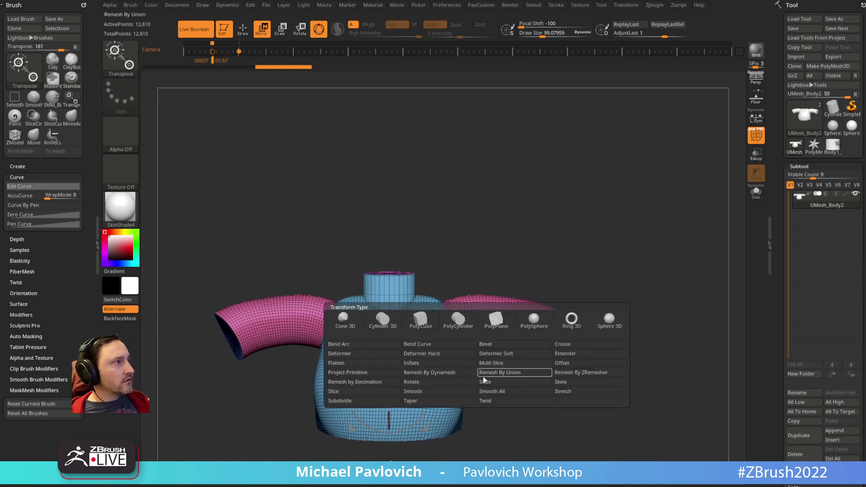
{"action": "left_click", "coordinate": [496, 372]}
{"action": "key", "text": "q"}
{"action": "mouse_move", "coordinate": [639, 288]}
{"action": "left_mouse_down"}
{"action": "mouse_move", "coordinate": [627, 191]}
{"action": "mouse_move", "coordinate": [613, 167]}
{"action": "mouse_move", "coordinate": [644, 309]}
{"action": "left_mouse_up"}
ZRemesh the fused shirt and neck at Half with KeepGroups on, SmoothGroups 0 and AdaptiveSize 0
{"action": "key", "text": "2"}
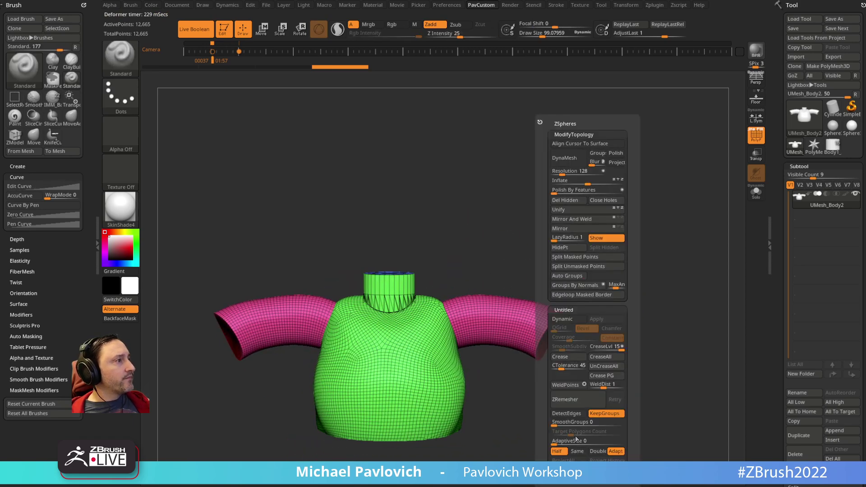
{"action": "key", "text": "space"}
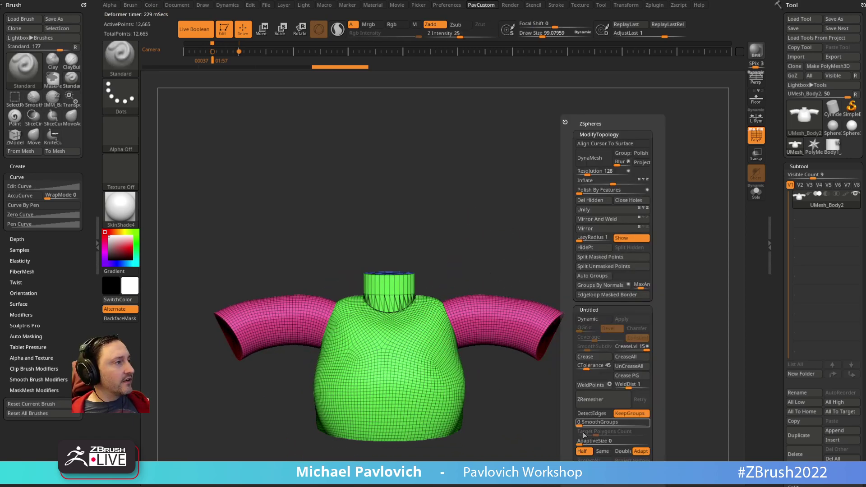
{"action": "left_click", "coordinate": [601, 402]}
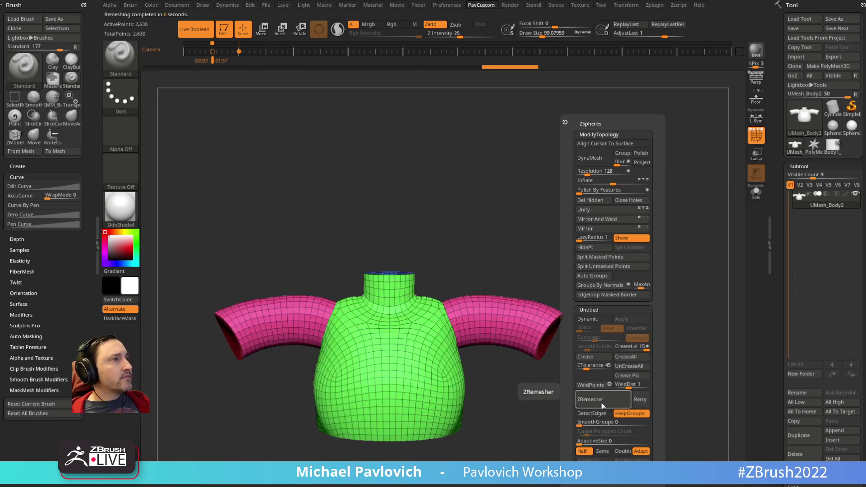
Examine the shirt's bottom polygroup border up close and undo the latest ZRemesher passes
{"action": "mouse_move", "coordinate": [551, 421]}
{"action": "left_mouse_down"}
{"action": "mouse_move", "coordinate": [600, 258]}
{"action": "mouse_move", "coordinate": [618, 244]}
{"action": "mouse_move", "coordinate": [649, 314]}
{"action": "left_mouse_up"}
{"action": "key", "text": "s"}
{"action": "left_click_drag", "start_coordinate": [587, 378], "coordinate": [581, 378]}
{"action": "mouse_move", "coordinate": [631, 450]}
{"action": "left_mouse_down", "text": "alt"}
{"action": "mouse_move", "coordinate": [609, 344]}
{"action": "mouse_move", "coordinate": [726, 296]}
{"action": "mouse_move", "coordinate": [549, 305]}
{"action": "mouse_move", "coordinate": [572, 303]}
{"action": "left_mouse_up", "text": "alt"}
{"action": "key", "text": "ctrl+z"}
{"action": "key", "text": "ctrl+z"}
Collapse the irregular edges along the shirt's bottom polygroup border with the ZModeler brush
{"action": "key", "text": "b"}
{"action": "key", "text": "z"}
{"action": "key", "text": "m"}
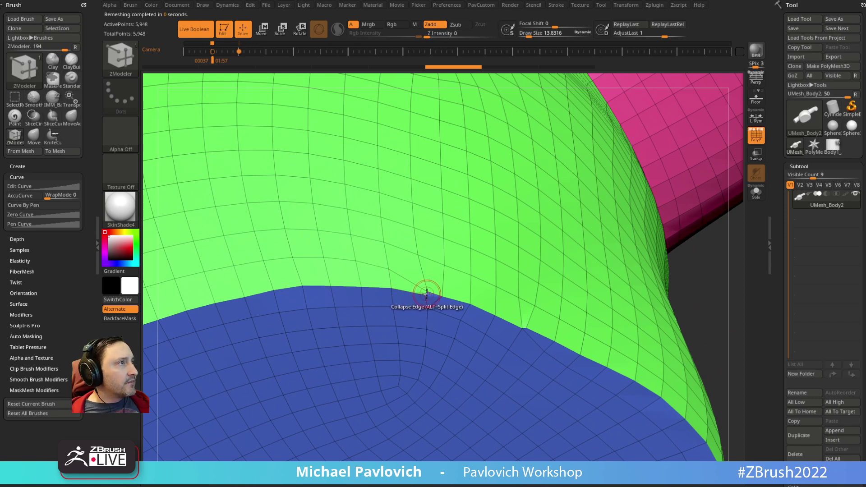
{"action": "key", "text": "space"}
{"action": "left_click", "coordinate": [425, 293]}
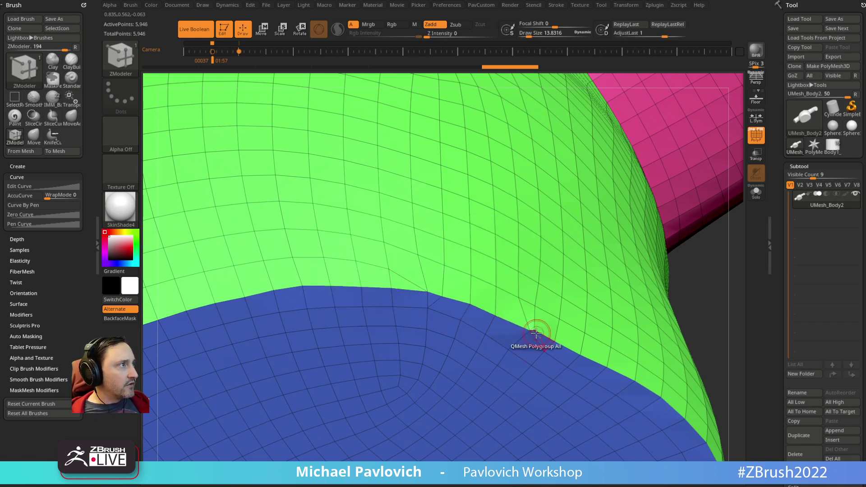
{"action": "left_click", "coordinate": [480, 310]}
ZRemesh the cleaned shirt repeatedly at Half with KeepGroups on to get a low-density mesh
{"action": "right_click_drag", "start_coordinate": [480, 310], "coordinate": [665, 280]}
{"action": "right_click_drag", "start_coordinate": [667, 205], "coordinate": [618, 459], "text": "alt"}
{"action": "key", "text": "2"}
{"action": "left_click", "coordinate": [629, 401]}
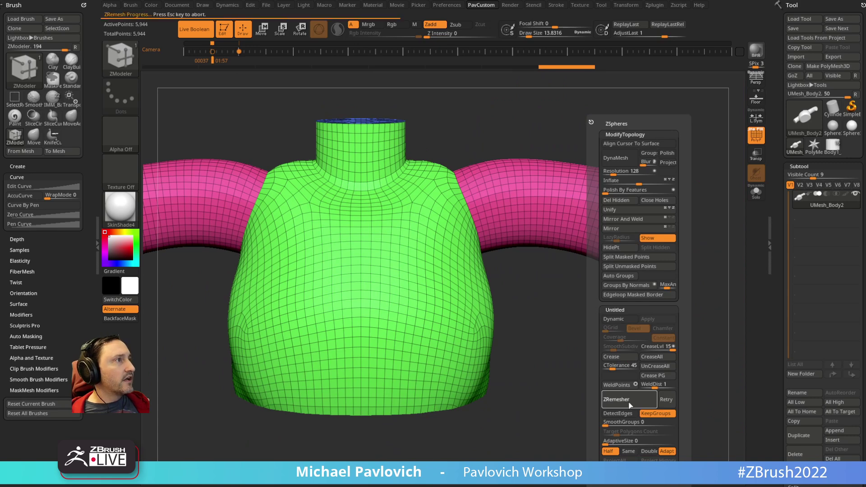
{"action": "right_click_drag", "start_coordinate": [530, 392], "coordinate": [631, 269], "text": "alt"}
{"action": "key", "text": "space"}
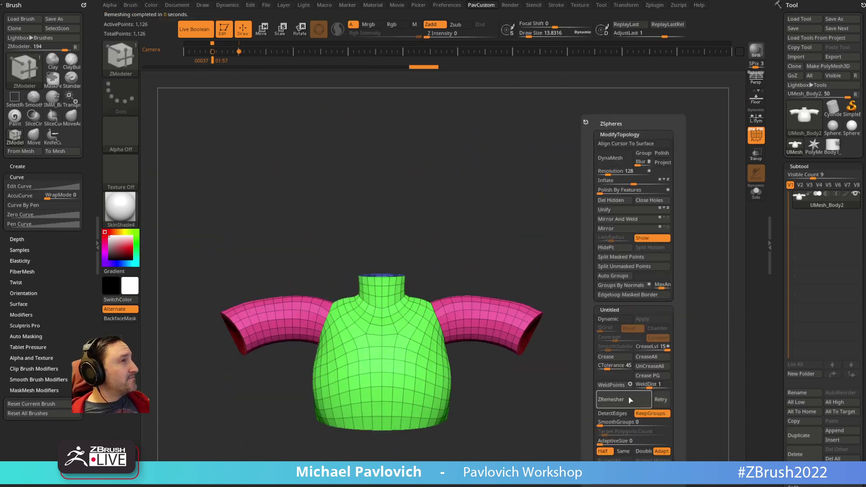
Switch back to the full Mario character and append the UMesh_Body2 shirt as a subtool
{"action": "left_click", "coordinate": [827, 149]}
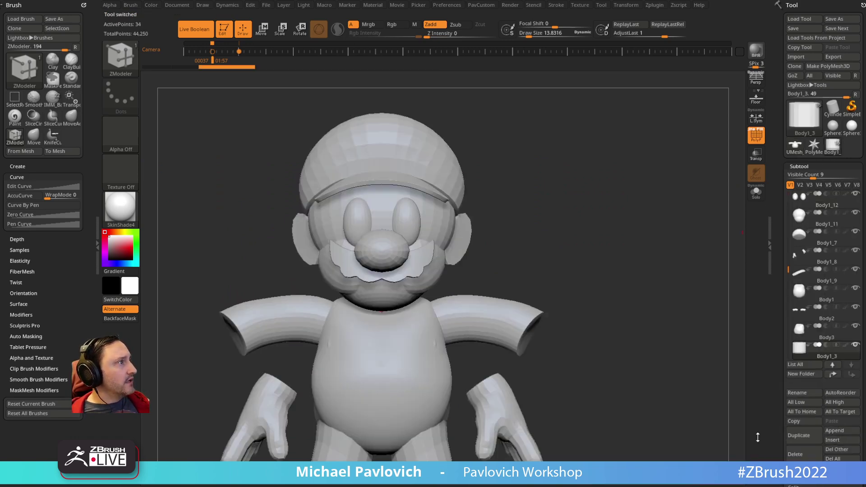
{"action": "left_click", "coordinate": [838, 431]}
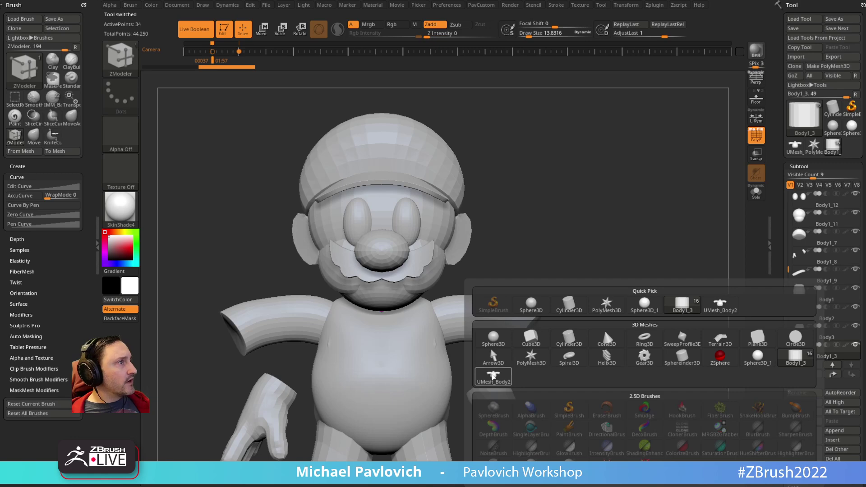
{"action": "left_click", "coordinate": [493, 377]}
{"action": "left_click_drag", "start_coordinate": [618, 317], "coordinate": [642, 234], "text": "alt"}
{"action": "key", "text": "s"}
{"action": "left_click_drag", "start_coordinate": [631, 316], "coordinate": [645, 334], "text": "alt"}
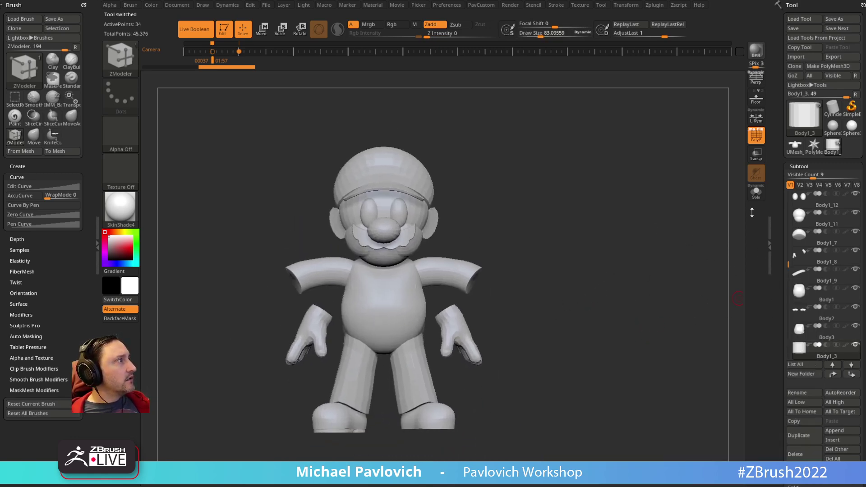
Delete the old separate sleeves (Body2) and old torso (Body3) subtools that the fused shirt replaces
{"action": "left_click_drag", "start_coordinate": [787, 267], "coordinate": [788, 294]}
{"action": "left_click", "coordinate": [811, 320]}
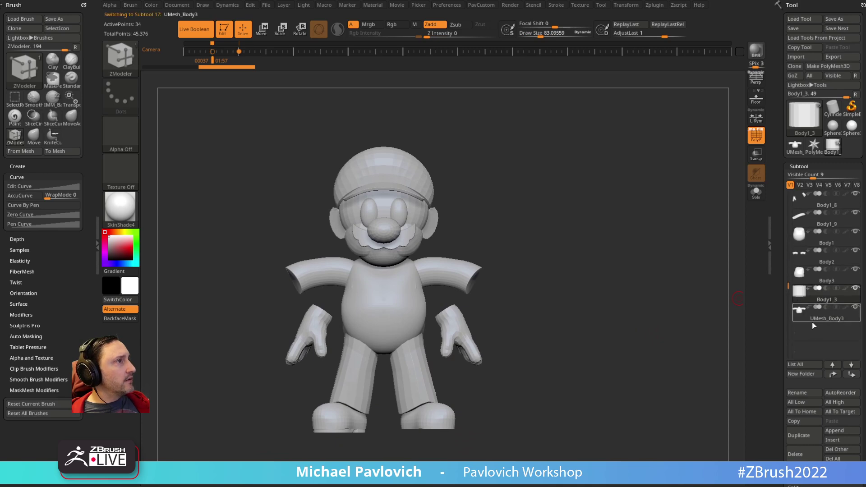
{"action": "left_click", "coordinate": [814, 256]}
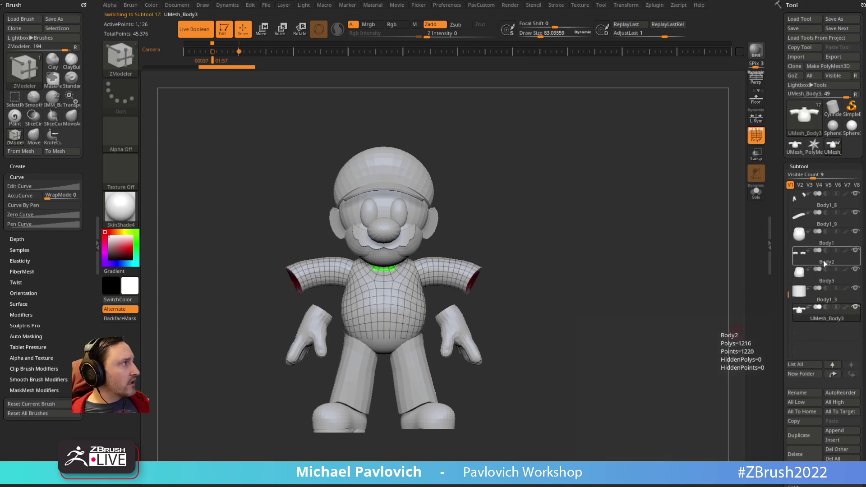
{"action": "left_click", "coordinate": [794, 455]}
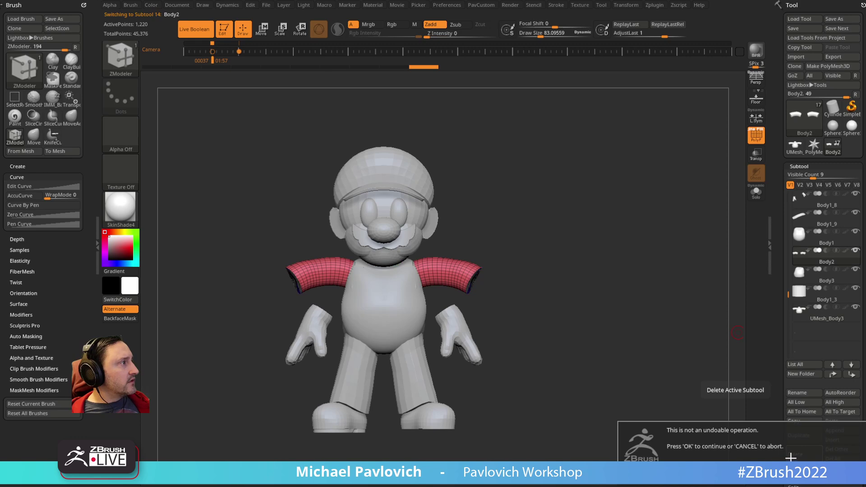
{"action": "key", "text": "Return"}
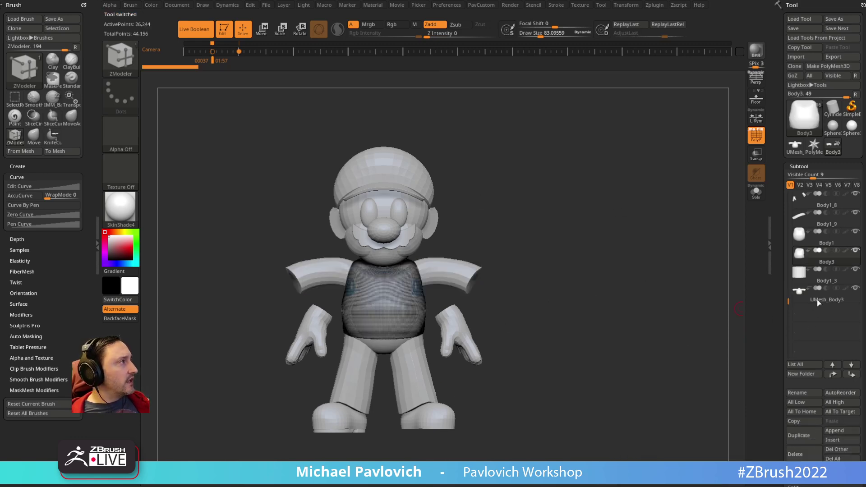
{"action": "mouse_move", "coordinate": [820, 262]}
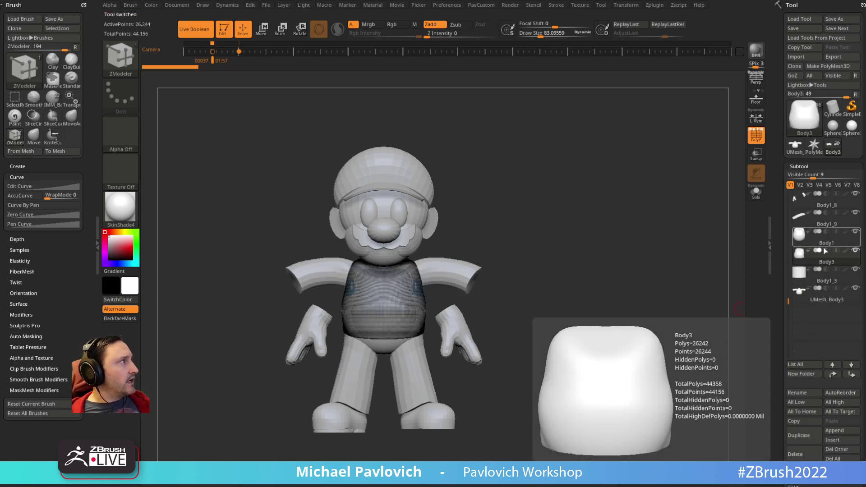
{"action": "left_click", "coordinate": [800, 455]}
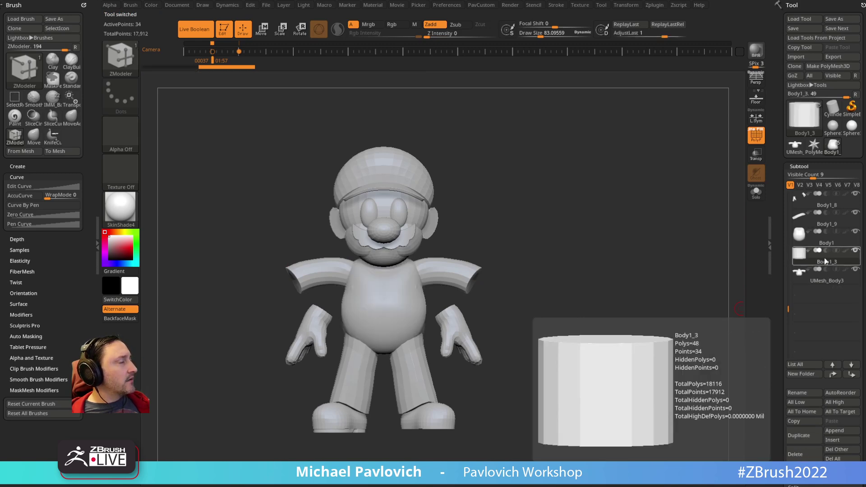
Select the fused shirt subtool on the character and isolate it in Solo mode
{"action": "left_click_drag", "start_coordinate": [674, 270], "coordinate": [572, 272]}
{"action": "key", "text": "b"}
{"action": "key", "text": "s"}
{"action": "key", "text": "t"}
{"action": "mouse_move", "coordinate": [497, 280]}
{"action": "left_mouse_down"}
{"action": "mouse_move", "coordinate": [470, 269]}
{"action": "mouse_move", "coordinate": [536, 261]}
{"action": "left_mouse_up"}
{"action": "left_click", "coordinate": [469, 272], "text": "alt"}
{"action": "key", "text": "s"}
{"action": "left_click_drag", "start_coordinate": [537, 261], "coordinate": [508, 261]}
{"action": "left_click_drag", "start_coordinate": [505, 257], "coordinate": [522, 252], "text": "alt"}
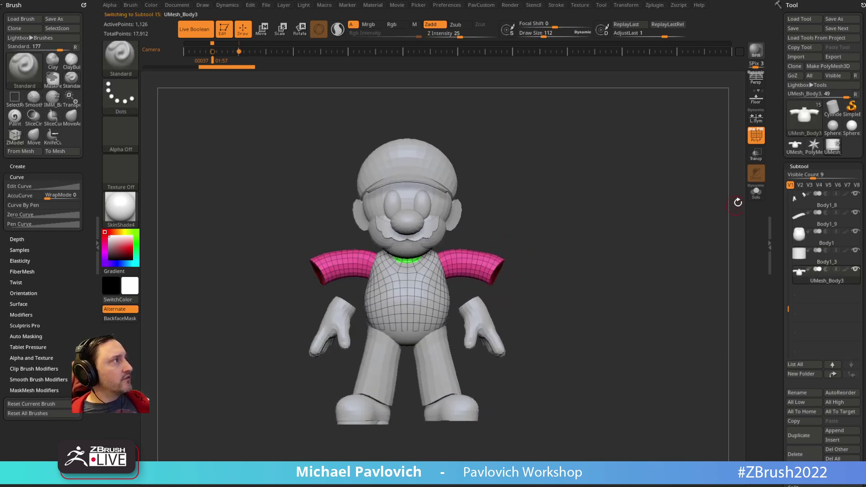
{"action": "left_click", "coordinate": [756, 192]}
{"action": "right_click_drag", "start_coordinate": [661, 220], "coordinate": [669, 223], "text": "ctrl"}
Isolate the sleeve polygons, then show the whole shirt with its torso masked and both sleeves unmasked
{"action": "key", "text": "b"}
{"action": "key", "text": "k"}
{"action": "key", "text": "c"}
{"action": "left_click_drag", "start_coordinate": [541, 229], "coordinate": [484, 325]}
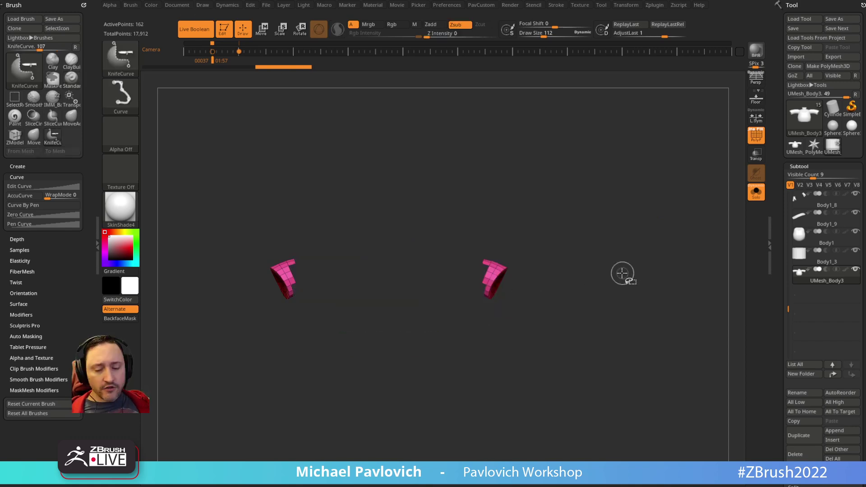
{"action": "key", "text": "ctrl+shift+a"}
{"action": "left_click", "coordinate": [607, 248], "text": "ctrl"}
{"action": "left_click", "coordinate": [605, 247], "text": "ctrl+shift"}
{"action": "left_click", "coordinate": [606, 247], "text": "ctrl"}
{"action": "key", "text": "w"}
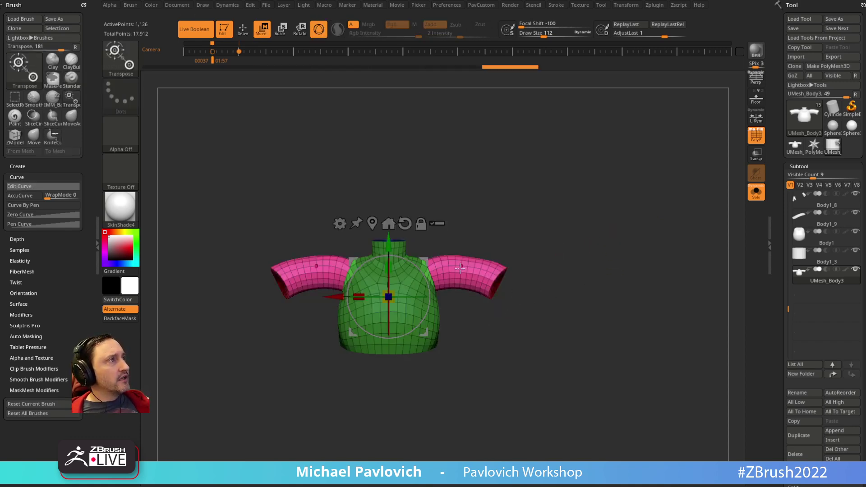
Soften the torso mask and rotate the sleeves down from the shoulders to match the arms in the front reference
{"action": "key", "text": "q"}
{"action": "left_click", "coordinate": [421, 294], "text": "ctrl"}
{"action": "key", "text": "w"}
{"action": "left_click", "coordinate": [435, 268], "text": "alt"}
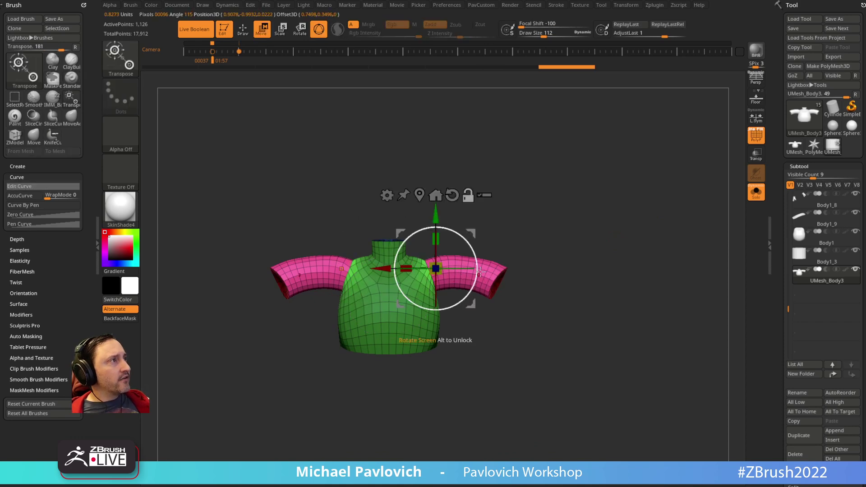
{"action": "left_click_drag", "start_coordinate": [480, 271], "coordinate": [483, 242]}
{"action": "key", "text": "shift+z"}
{"action": "key", "text": "Right"}
{"action": "key", "text": "Left"}
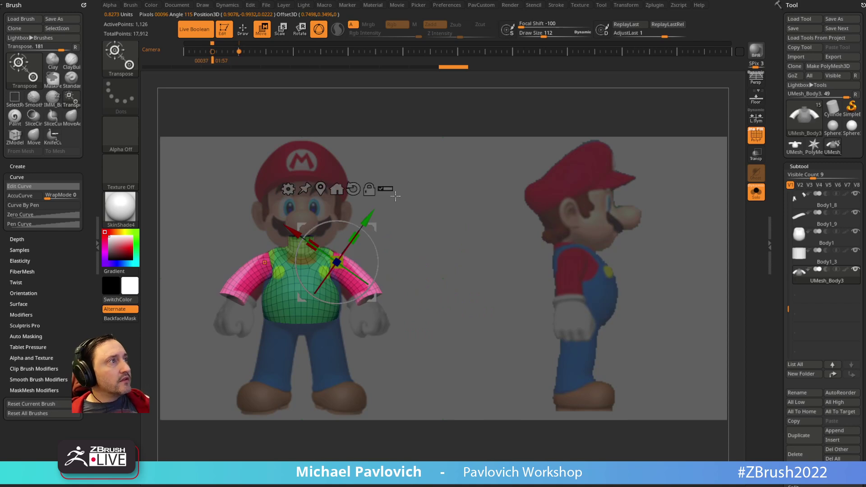
{"action": "left_click_drag", "start_coordinate": [374, 237], "coordinate": [374, 247]}
{"action": "key", "text": "q"}
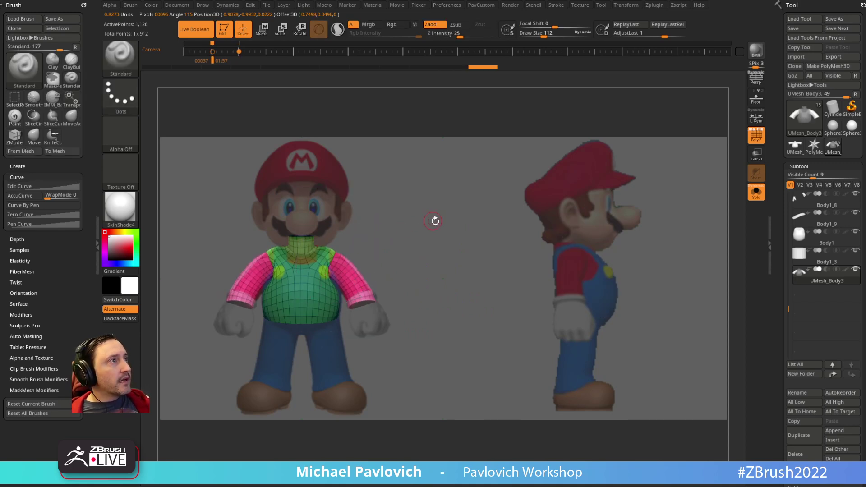
Clear the mask and adjust the shirt's back around the shoulder seams with the Move brush
{"action": "key", "text": "shift+z"}
{"action": "right_click_drag", "start_coordinate": [479, 230], "coordinate": [432, 241]}
{"action": "mouse_move", "coordinate": [461, 207]}
{"action": "right_mouse_down", "text": "ctrl"}
{"action": "mouse_move", "coordinate": [524, 225]}
{"action": "mouse_move", "coordinate": [508, 232]}
{"action": "mouse_move", "coordinate": [500, 208]}
{"action": "right_mouse_up", "text": "ctrl"}
{"action": "left_click_drag", "start_coordinate": [543, 170], "coordinate": [489, 222], "text": "ctrl"}
{"action": "key", "text": "b"}
{"action": "key", "text": "m"}
{"action": "key", "text": "v"}
{"action": "left_click_drag", "start_coordinate": [360, 285], "coordinate": [336, 262]}
{"action": "key", "text": "["}
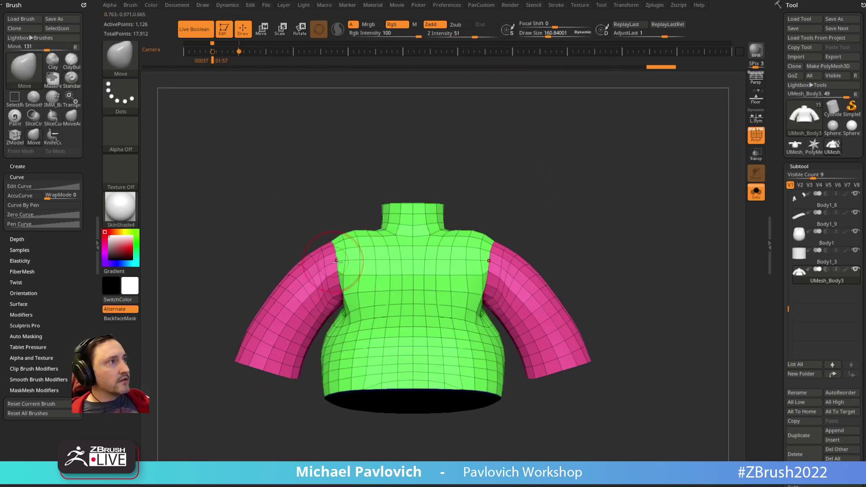
{"action": "left_click_drag", "start_coordinate": [266, 236], "coordinate": [355, 284]}
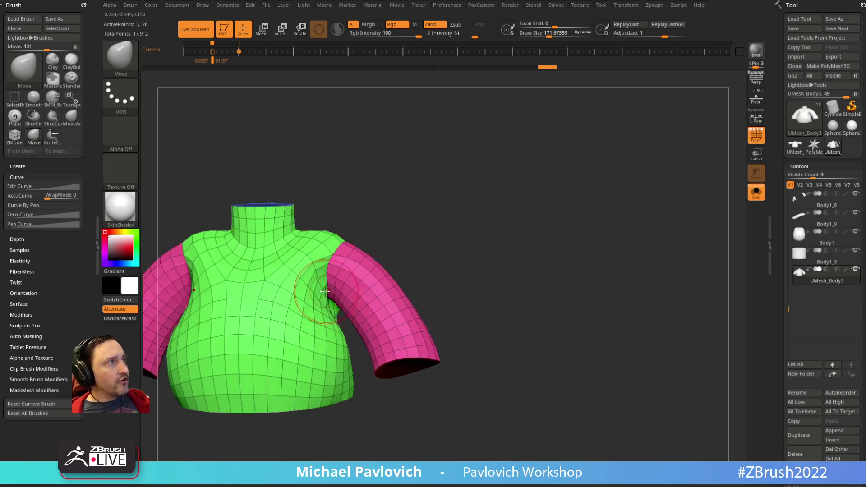
Reshape the front armpits and smooth the shoulder transitions on the front and back of the shirt
{"action": "left_click_drag", "start_coordinate": [327, 295], "coordinate": [335, 294]}
{"action": "mouse_move", "coordinate": [396, 252]}
{"action": "left_mouse_down"}
{"action": "mouse_move", "coordinate": [402, 265]}
{"action": "mouse_move", "coordinate": [316, 235]}
{"action": "mouse_move", "coordinate": [243, 193]}
{"action": "left_mouse_up"}
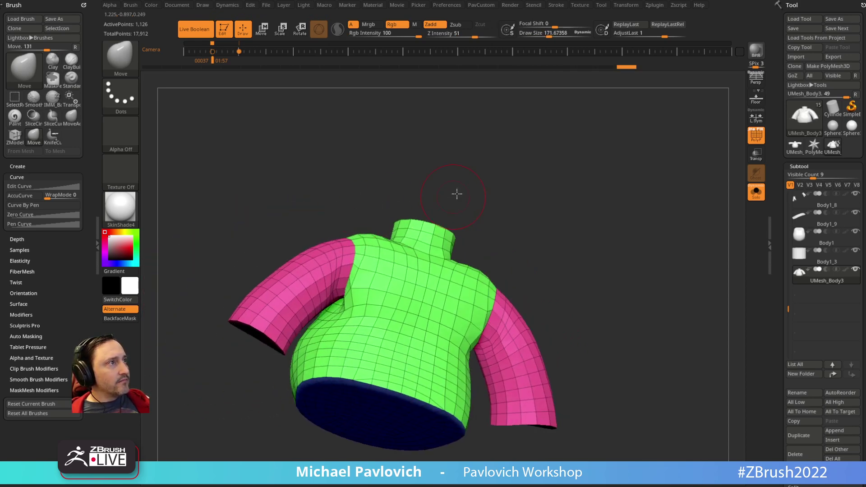
{"action": "mouse_move", "coordinate": [453, 211]}
{"action": "left_mouse_down"}
{"action": "mouse_move", "coordinate": [460, 203]}
{"action": "mouse_move", "coordinate": [405, 247]}
{"action": "left_mouse_up"}
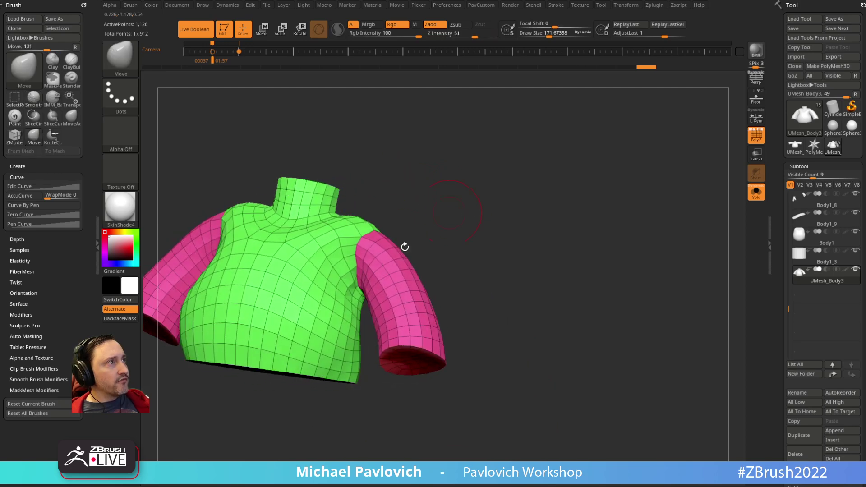
{"action": "left_click_drag", "start_coordinate": [440, 199], "coordinate": [446, 207]}
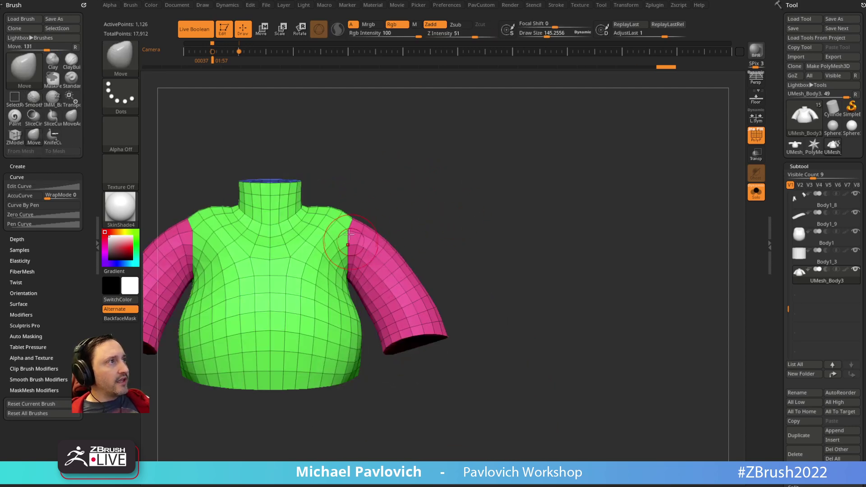
{"action": "left_click_drag", "start_coordinate": [349, 234], "coordinate": [361, 214], "text": "shift"}
{"action": "left_click_drag", "start_coordinate": [418, 188], "coordinate": [252, 196]}
{"action": "left_click_drag", "start_coordinate": [375, 285], "coordinate": [377, 236], "text": "shift"}
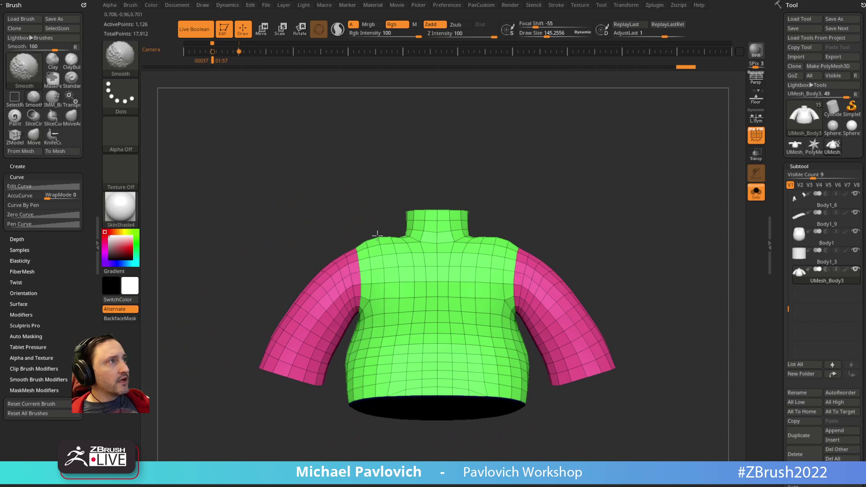
{"action": "mouse_move", "coordinate": [349, 183]}
{"action": "left_mouse_down"}
{"action": "mouse_move", "coordinate": [462, 221]}
{"action": "mouse_move", "coordinate": [358, 183]}
{"action": "left_mouse_up"}
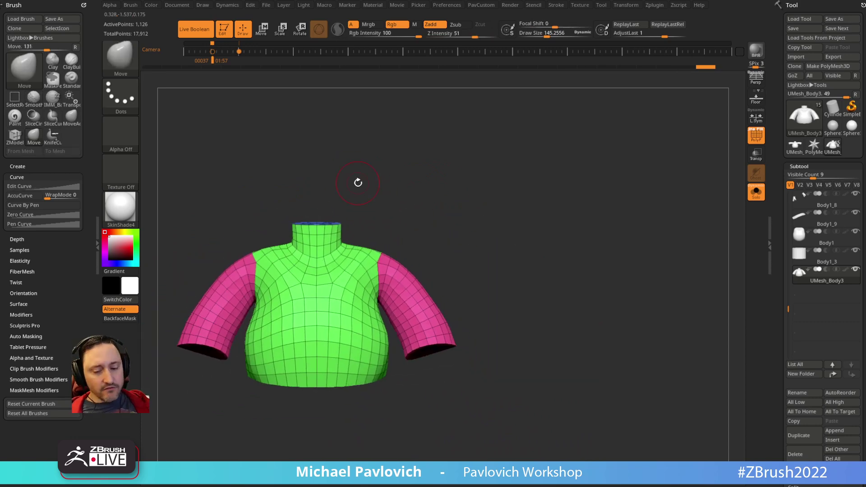
Compare the shirt's sleeves and torso with the front reference overlay, then check the neck area up close
{"action": "key", "text": "shift+z"}
{"action": "key", "text": "Left"}
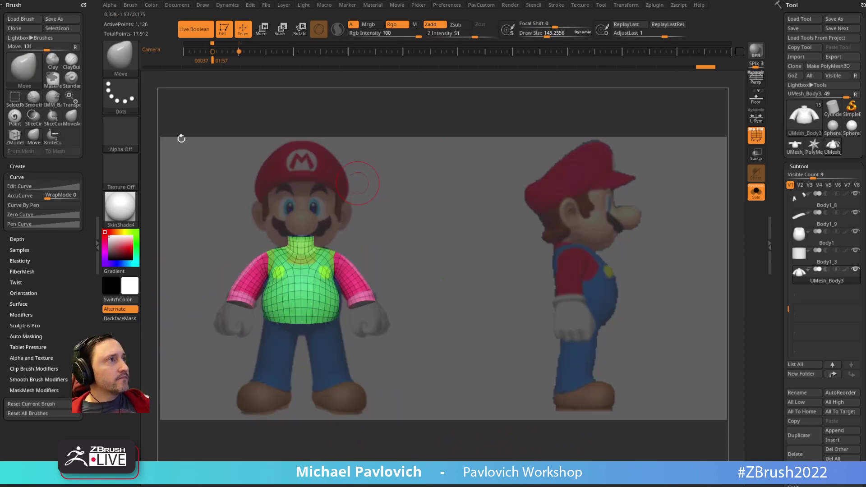
{"action": "key", "text": "s"}
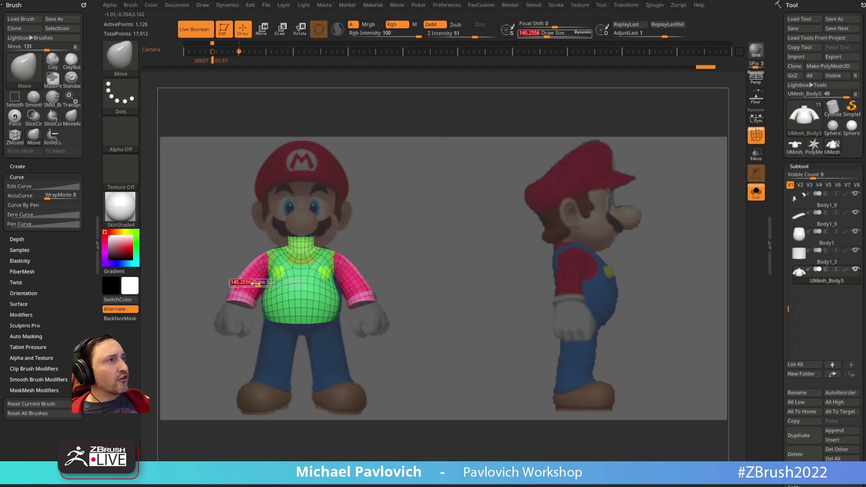
{"action": "left_click_drag", "start_coordinate": [255, 284], "coordinate": [272, 281]}
{"action": "key", "text": "b"}
{"action": "key", "text": "s"}
{"action": "key", "text": "t"}
{"action": "mouse_move", "coordinate": [437, 228]}
{"action": "left_mouse_down"}
{"action": "mouse_move", "coordinate": [393, 241]}
{"action": "mouse_move", "coordinate": [433, 152]}
{"action": "mouse_move", "coordinate": [436, 296]}
{"action": "mouse_move", "coordinate": [399, 287]}
{"action": "mouse_move", "coordinate": [450, 272]}
{"action": "mouse_move", "coordinate": [436, 257]}
{"action": "left_mouse_up"}
{"action": "key", "text": "s"}
{"action": "key", "text": "shift+z"}
{"action": "key", "text": "s"}
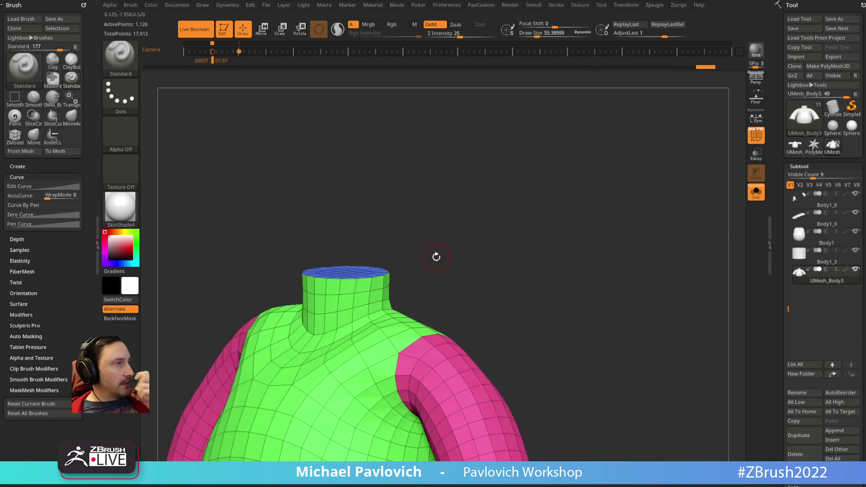
Remove an edge loop around the neck with ZModeler's Insert action set to Single EdgeLoop, and choose a polygon action for the neck cap
{"action": "key", "text": "b"}
{"action": "key", "text": "z"}
{"action": "key", "text": "m"}
{"action": "key", "text": "space"}
{"action": "left_click", "coordinate": [330, 219]}
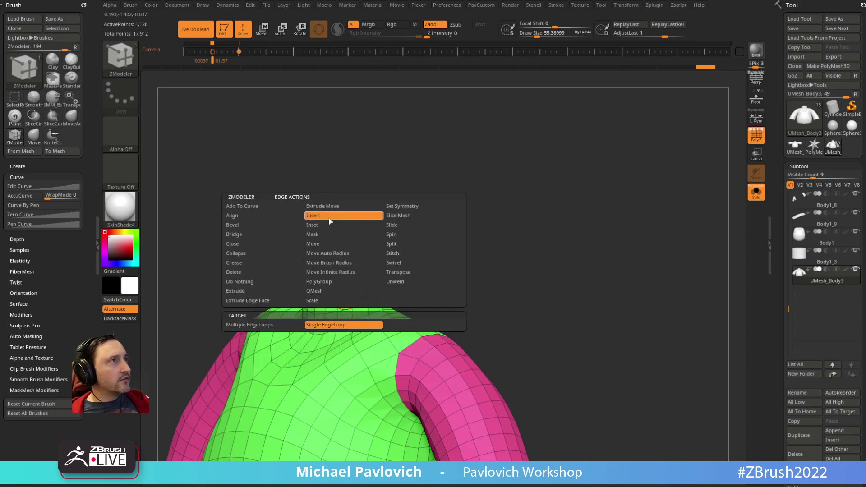
{"action": "left_click_drag", "start_coordinate": [380, 226], "coordinate": [343, 255]}
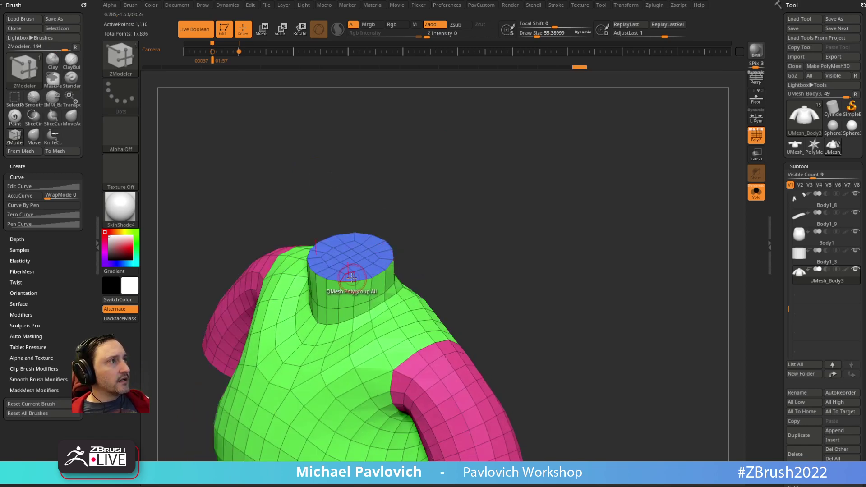
{"action": "key", "text": "space"}
{"action": "left_click", "coordinate": [335, 260]}
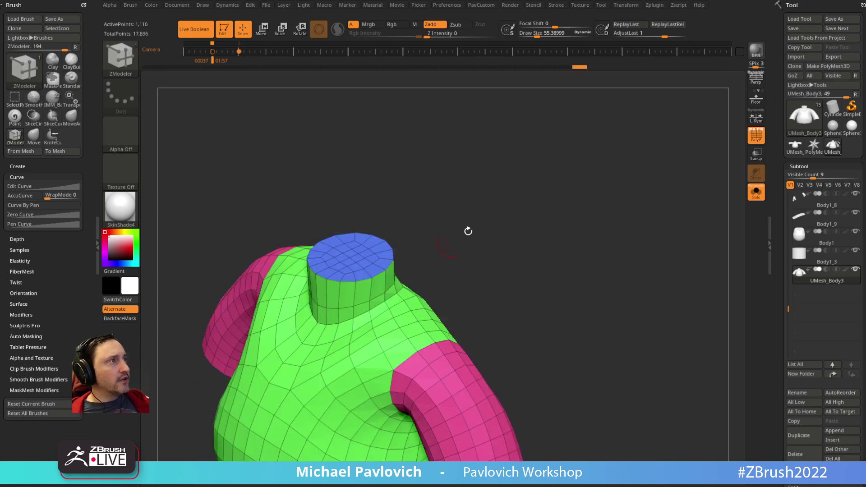
Smooth the edge of the shirt mesh and inspect its capped hem and sleeve openings from below
{"action": "left_click", "coordinate": [348, 288]}
{"action": "right_click_drag", "start_coordinate": [342, 272], "coordinate": [525, 226], "text": "ctrl"}
{"action": "mouse_move", "coordinate": [525, 226]}
{"action": "left_mouse_down"}
{"action": "mouse_move", "coordinate": [513, 148]}
{"action": "mouse_move", "coordinate": [501, 182]}
{"action": "mouse_move", "coordinate": [524, 191]}
{"action": "mouse_move", "coordinate": [529, 164]}
{"action": "mouse_move", "coordinate": [535, 199]}
{"action": "mouse_move", "coordinate": [559, 149]}
{"action": "mouse_move", "coordinate": [537, 130]}
{"action": "mouse_move", "coordinate": [556, 215]}
{"action": "mouse_move", "coordinate": [573, 183]}
{"action": "left_mouse_up"}
{"action": "left_click_drag", "start_coordinate": [412, 287], "coordinate": [346, 300], "text": "shift"}
{"action": "mouse_move", "coordinate": [553, 201]}
{"action": "left_mouse_down"}
{"action": "mouse_move", "coordinate": [582, 199]}
{"action": "mouse_move", "coordinate": [566, 199]}
{"action": "mouse_move", "coordinate": [442, 275]}
{"action": "mouse_move", "coordinate": [313, 320]}
{"action": "left_mouse_up"}
{"action": "key", "text": "b"}
{"action": "key", "text": "z"}
{"action": "key", "text": "m"}
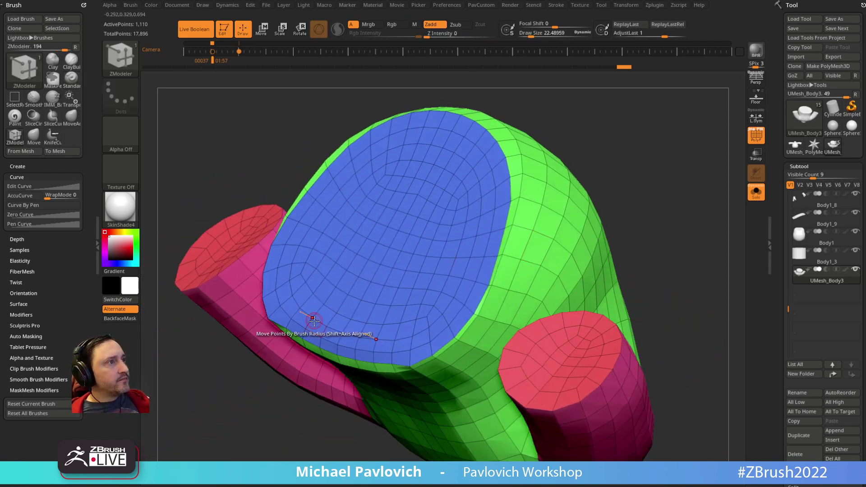
{"action": "key", "text": "ctrl+z"}
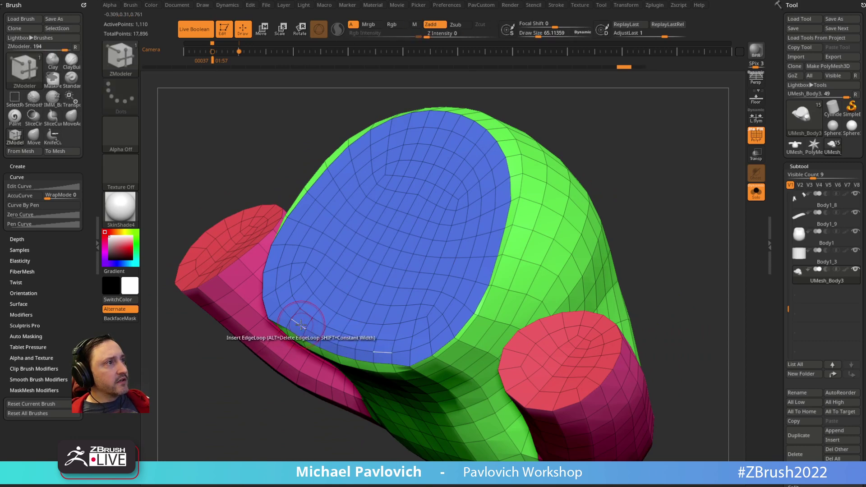
{"action": "key", "text": "ctrl+z"}
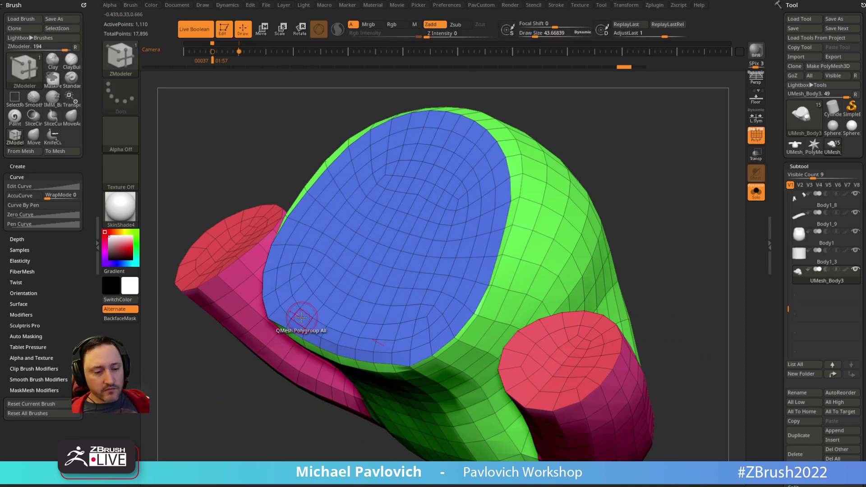
Adjust the edge of the shirt's hem with the Move brush and polish the mesh by features
{"action": "key", "text": "b"}
{"action": "key", "text": "m"}
{"action": "key", "text": "v"}
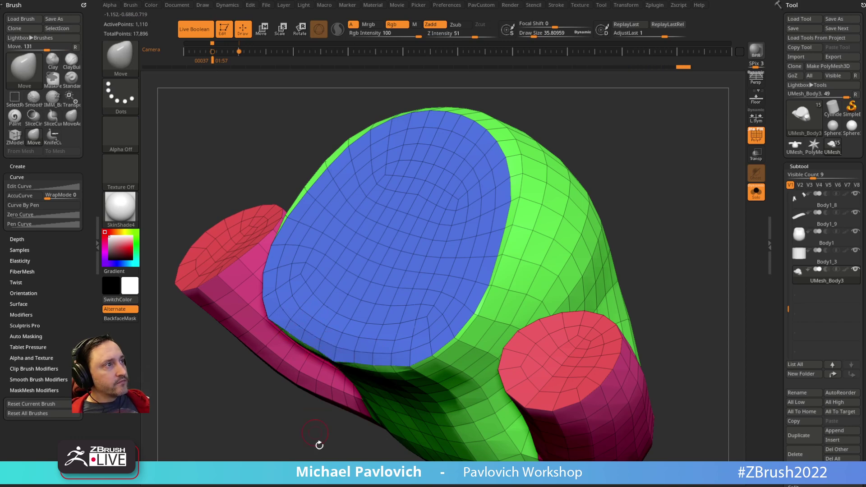
{"action": "left_click_drag", "start_coordinate": [320, 445], "coordinate": [540, 268]}
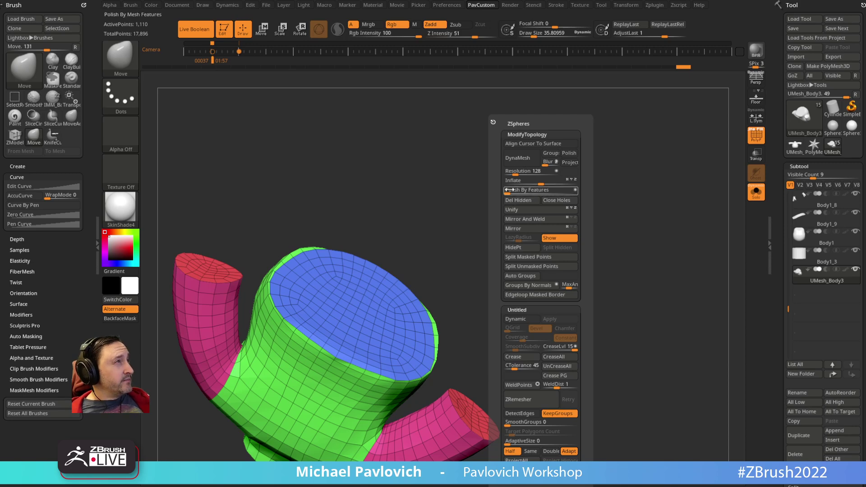
{"action": "right_click_drag", "start_coordinate": [474, 226], "coordinate": [464, 208], "text": "ctrl"}
{"action": "key", "text": "ctrl+z"}
{"action": "key", "text": "2"}
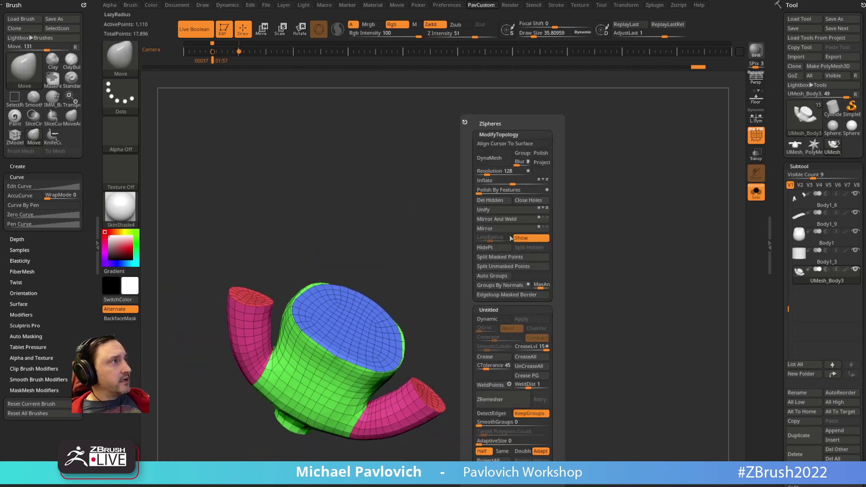
Show the whole character again without the wireframe and select the torso subtool
{"action": "left_click_drag", "start_coordinate": [449, 192], "coordinate": [545, 216]}
{"action": "left_click", "coordinate": [759, 195]}
{"action": "key", "text": "shift+f"}
{"action": "mouse_move", "coordinate": [701, 127]}
{"action": "right_mouse_down", "text": "ctrl"}
{"action": "mouse_move", "coordinate": [645, 180]}
{"action": "mouse_move", "coordinate": [537, 245]}
{"action": "mouse_move", "coordinate": [566, 221]}
{"action": "right_mouse_up", "text": "ctrl"}
{"action": "left_click", "coordinate": [371, 336], "text": "alt"}
{"action": "right_click_drag", "start_coordinate": [593, 273], "coordinate": [583, 287], "text": "ctrl"}
{"action": "left_click_drag", "start_coordinate": [589, 285], "coordinate": [429, 367]}
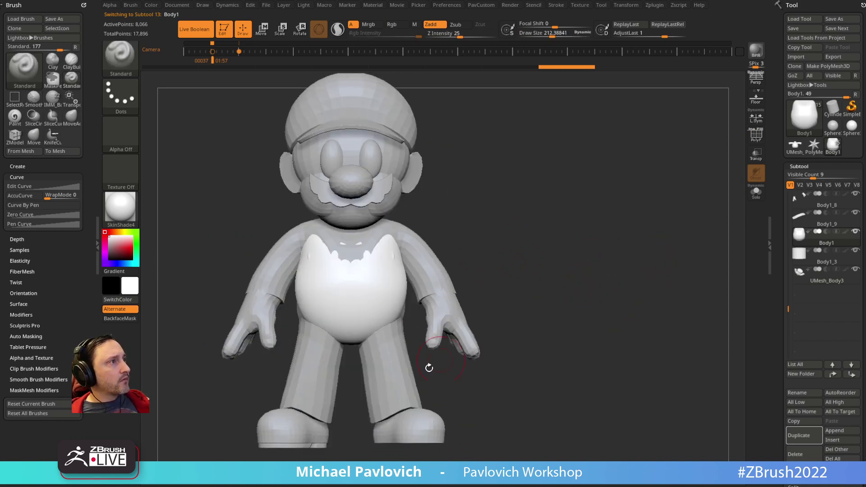
Isolate the legs subtool and assign its polygroups by face normals
{"action": "left_click", "coordinate": [393, 384], "text": "alt"}
{"action": "left_click", "coordinate": [756, 193]}
{"action": "left_click_drag", "start_coordinate": [692, 193], "coordinate": [635, 226]}
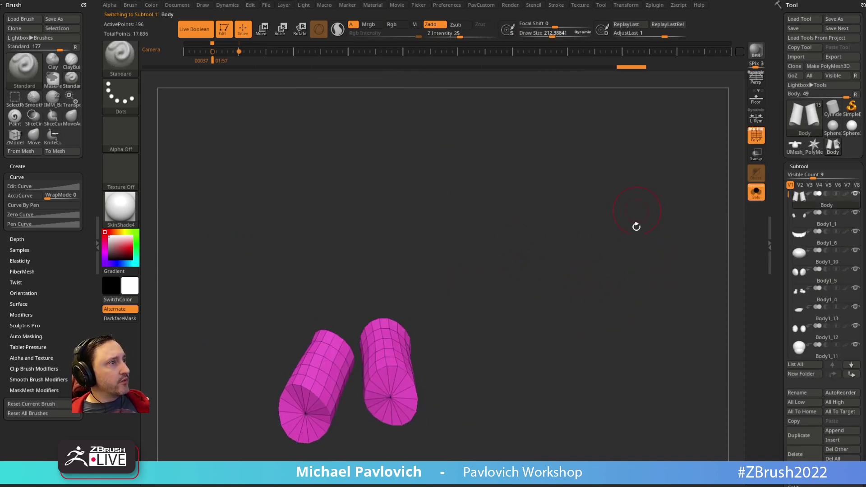
{"action": "key", "text": "space"}
{"action": "left_click", "coordinate": [623, 284]}
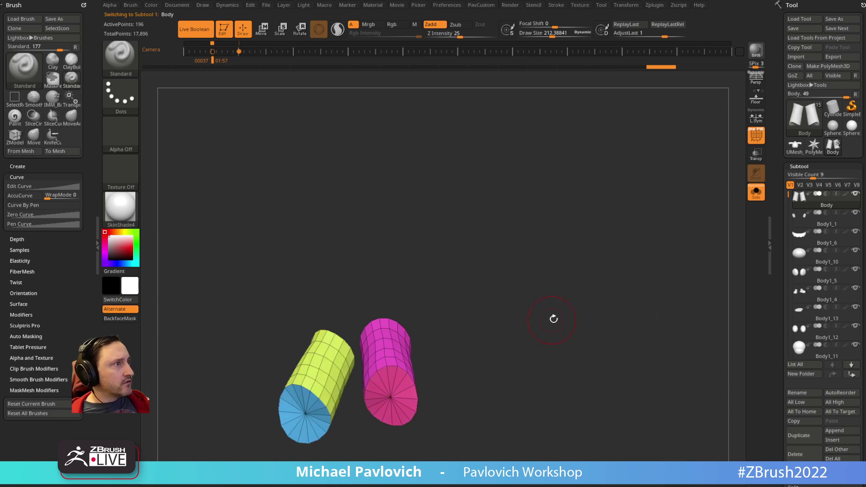
Mirror and weld the legs so both sides match, then leave Solo mode
{"action": "key", "text": "space"}
{"action": "left_click", "coordinate": [551, 220]}
{"action": "left_click_drag", "start_coordinate": [491, 270], "coordinate": [511, 332]}
{"action": "left_click", "coordinate": [756, 192]}
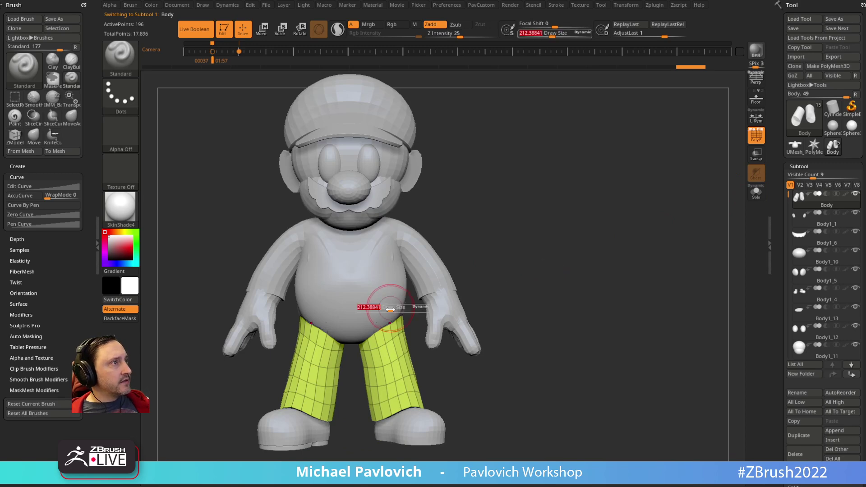
{"action": "left_click", "coordinate": [375, 297], "text": "alt"}
{"action": "left_click_drag", "start_coordinate": [618, 265], "coordinate": [568, 277]}
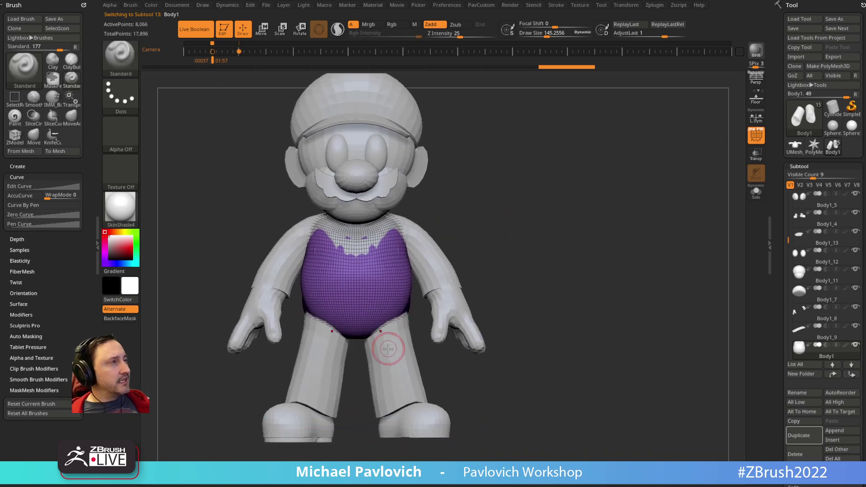
{"action": "left_click", "coordinate": [854, 345], "text": "shift"}
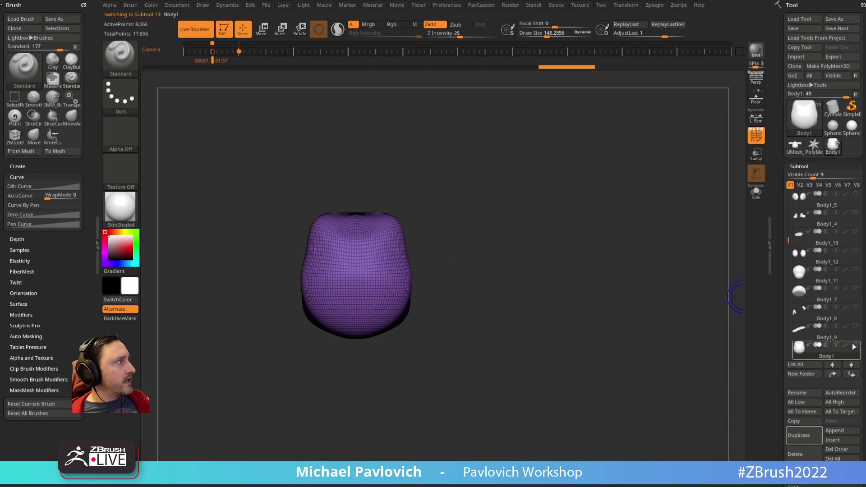
{"action": "left_click", "coordinate": [853, 347], "text": "shift"}
Move the legs subtool and the torso subtool to the end of the subtool list
{"action": "left_click", "coordinate": [390, 337], "text": "alt"}
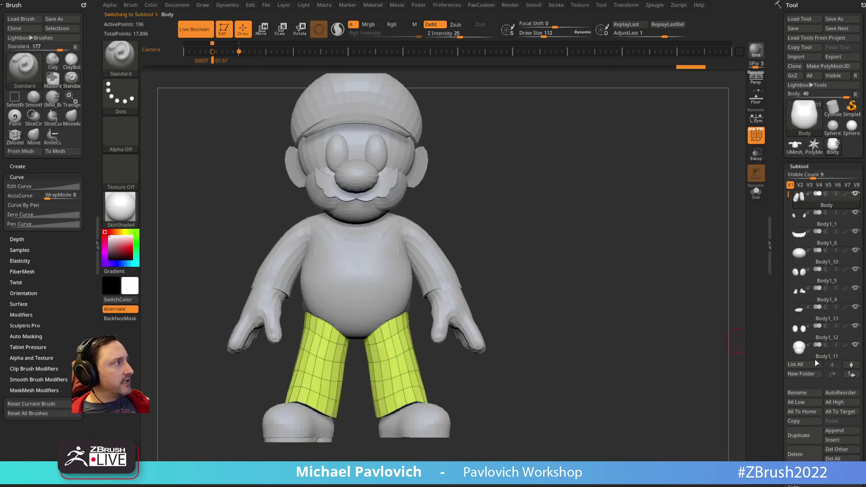
{"action": "left_click", "coordinate": [851, 374], "text": "shift"}
{"action": "left_click", "coordinate": [395, 298], "text": "alt"}
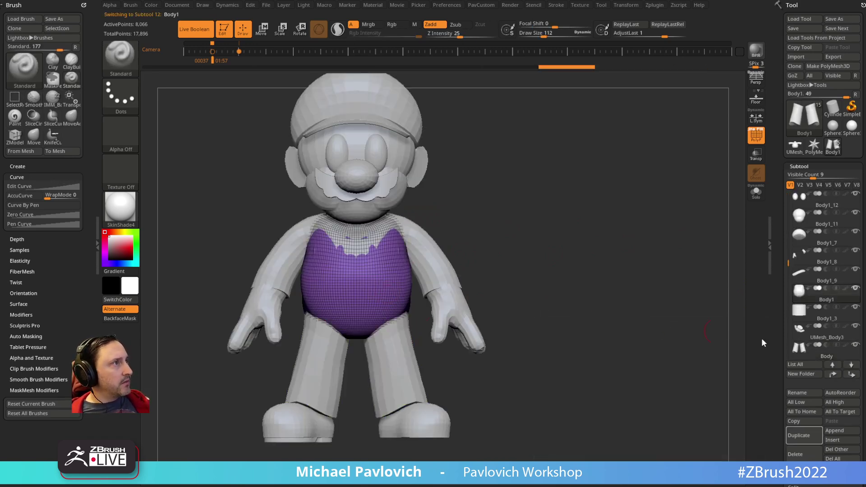
{"action": "left_click", "coordinate": [852, 374], "text": "shift"}
Hide every subtool except the torso and the legs
{"action": "left_click", "coordinate": [855, 345], "text": "shift"}
{"action": "left_click", "coordinate": [854, 326]}
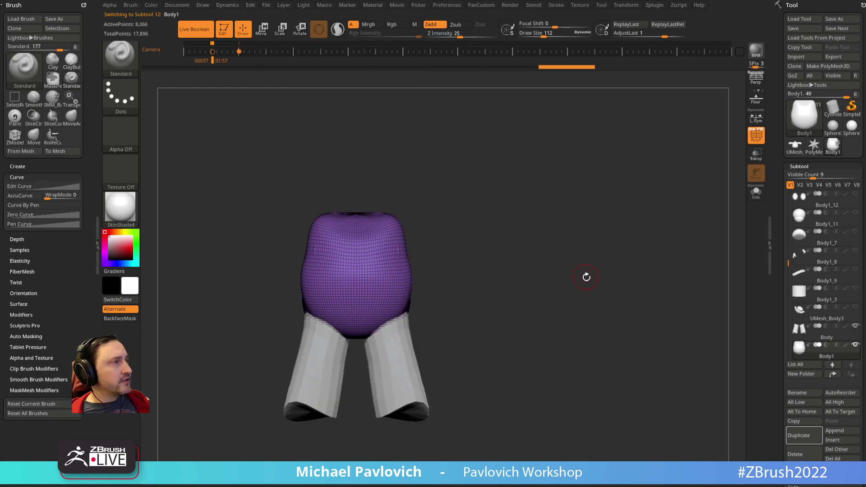
{"action": "left_click_drag", "start_coordinate": [586, 277], "coordinate": [583, 281]}
Turn on dynamic subdivision smoothing for the legs and reselect the torso subtool
{"action": "left_click", "coordinate": [388, 373], "text": "alt"}
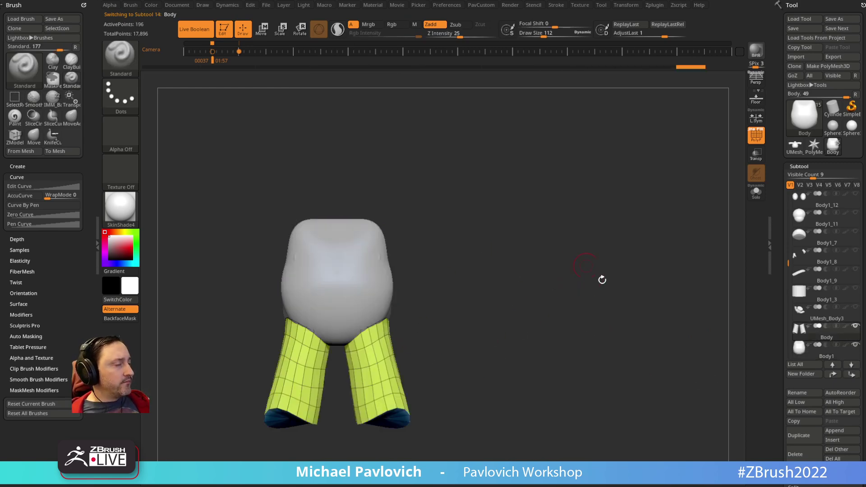
{"action": "key", "text": "2"}
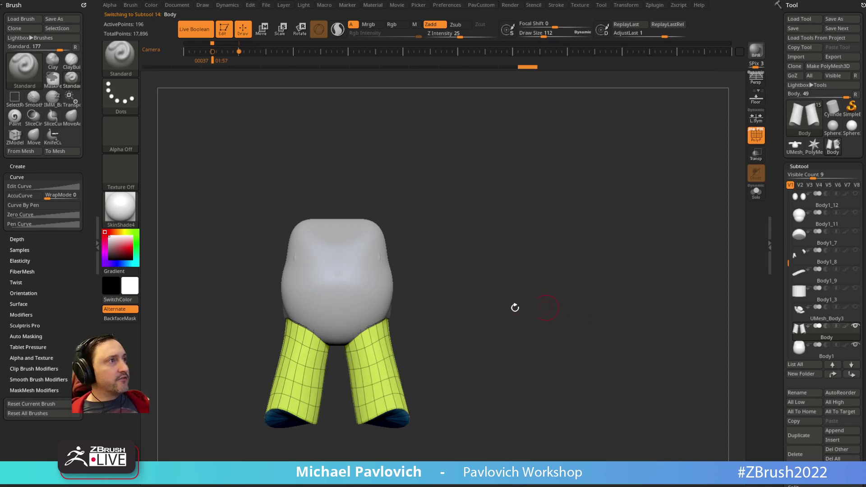
{"action": "left_click", "coordinate": [396, 280], "text": "alt"}
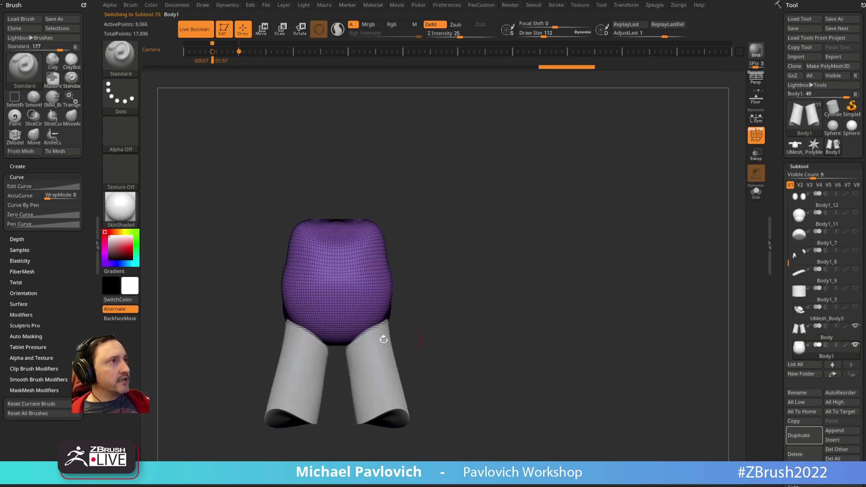
{"action": "mouse_move", "coordinate": [514, 291]}
{"action": "left_mouse_down"}
{"action": "mouse_move", "coordinate": [449, 321]}
{"action": "mouse_move", "coordinate": [510, 295]}
{"action": "mouse_move", "coordinate": [504, 297]}
{"action": "left_mouse_up"}
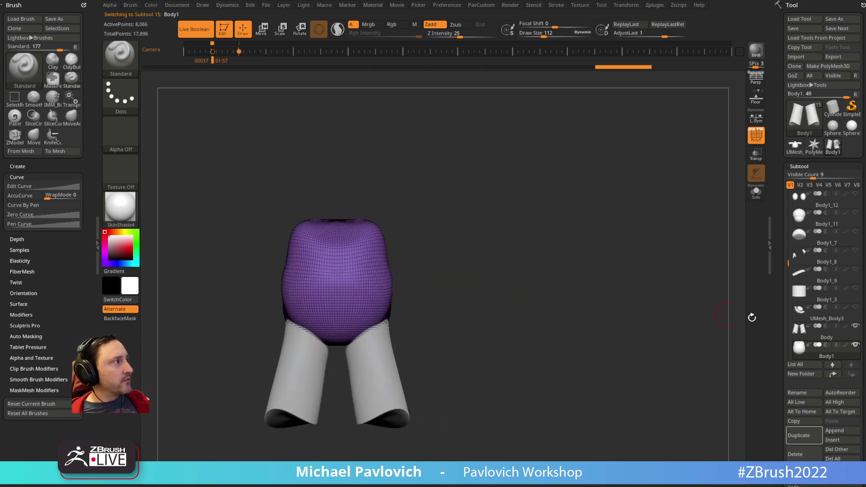
Hide the animation timeline above the canvas
{"action": "left_click_drag", "start_coordinate": [784, 355], "coordinate": [778, 280]}
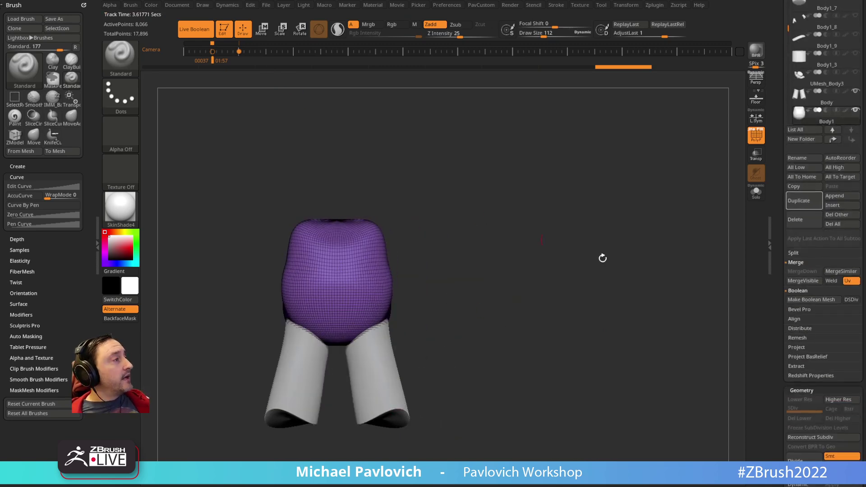
{"action": "key", "text": "5"}
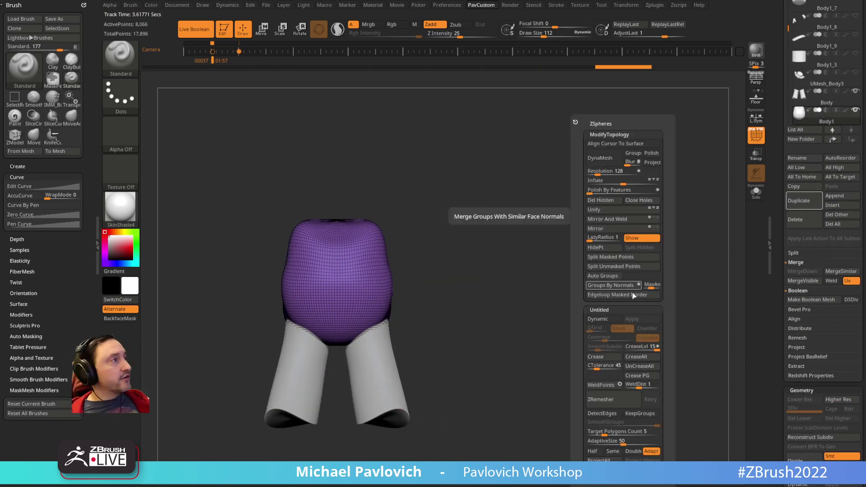
{"action": "left_click", "coordinate": [641, 238]}
Make a Boolean mesh from the torso and legs with DSDiv enabled and open the resulting UMesh_Body tool
{"action": "left_click_drag", "start_coordinate": [780, 315], "coordinate": [777, 284]}
{"action": "left_click", "coordinate": [851, 261]}
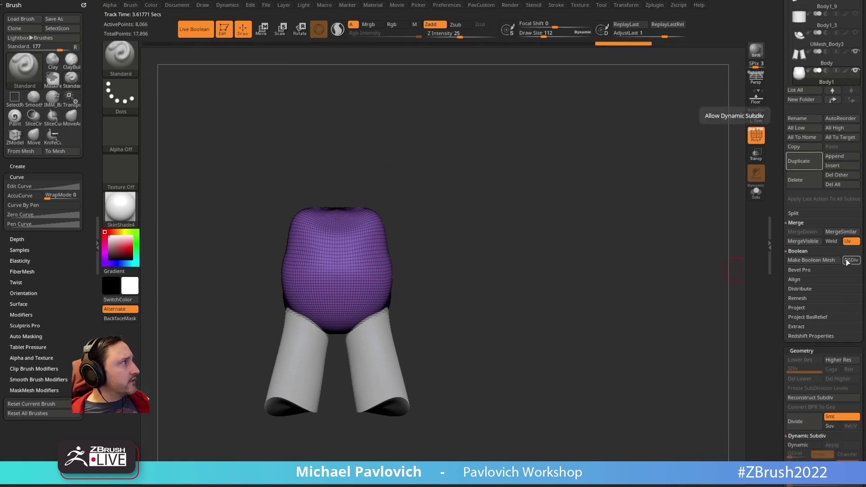
{"action": "left_click", "coordinate": [811, 260]}
{"action": "left_click_drag", "start_coordinate": [774, 247], "coordinate": [779, 450]}
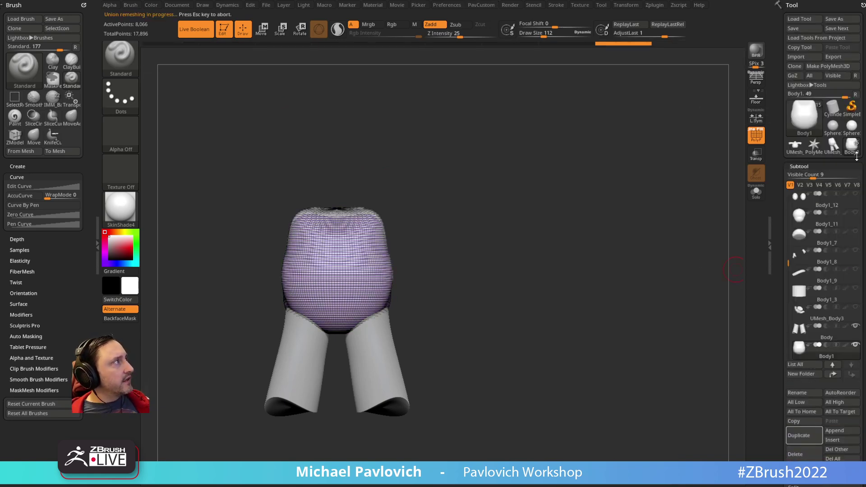
{"action": "left_click", "coordinate": [833, 148]}
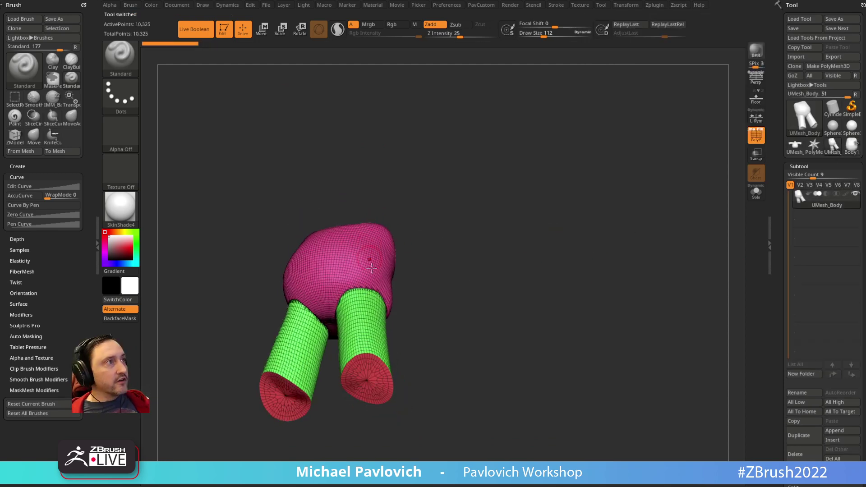
ZRemesh the merged torso and legs with Half, AdaptiveSize 0 and KeepGroups on
{"action": "key", "text": "2"}
{"action": "left_click", "coordinate": [488, 451]}
{"action": "left_click_drag", "start_coordinate": [494, 440], "coordinate": [466, 439]}
{"action": "left_click", "coordinate": [526, 413]}
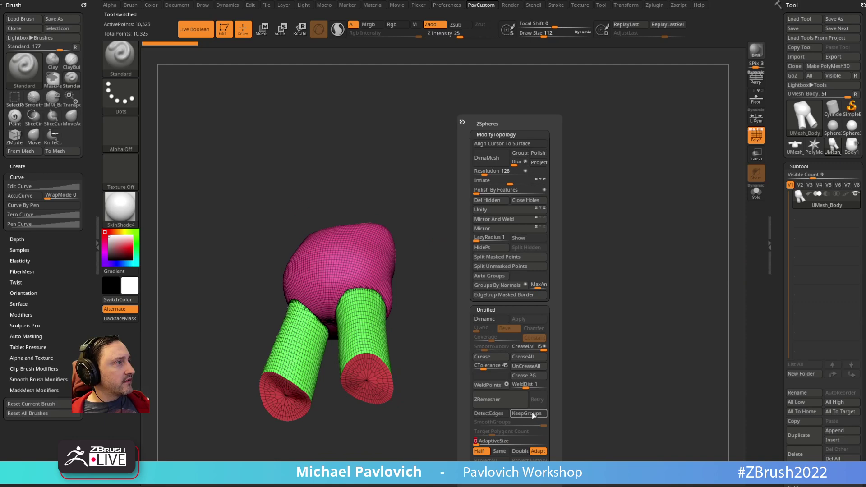
{"action": "left_click", "coordinate": [495, 402]}
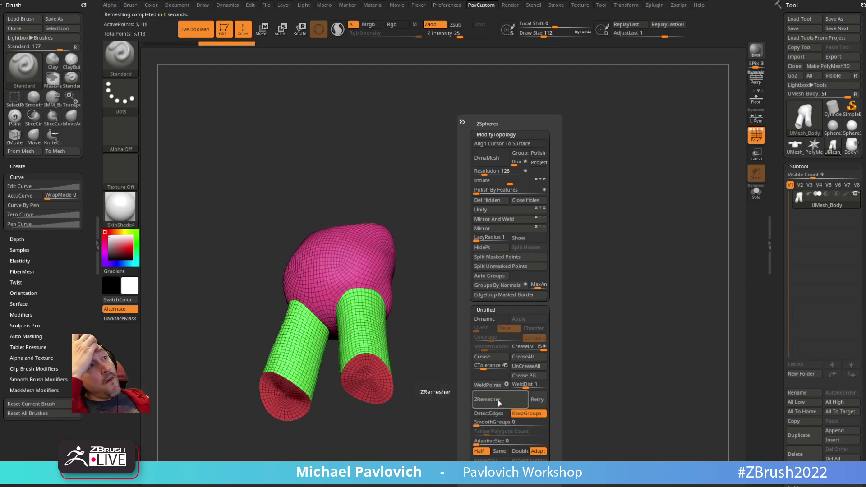
{"action": "left_click", "coordinate": [498, 404]}
Undo the ZRemesher passes on the merged torso and legs
{"action": "mouse_move", "coordinate": [425, 277]}
{"action": "left_mouse_down"}
{"action": "mouse_move", "coordinate": [485, 264]}
{"action": "mouse_move", "coordinate": [492, 275]}
{"action": "left_mouse_up"}
{"action": "key", "text": "ctrl+z"}
{"action": "key", "text": "s"}
{"action": "key", "text": "ctrl+z"}
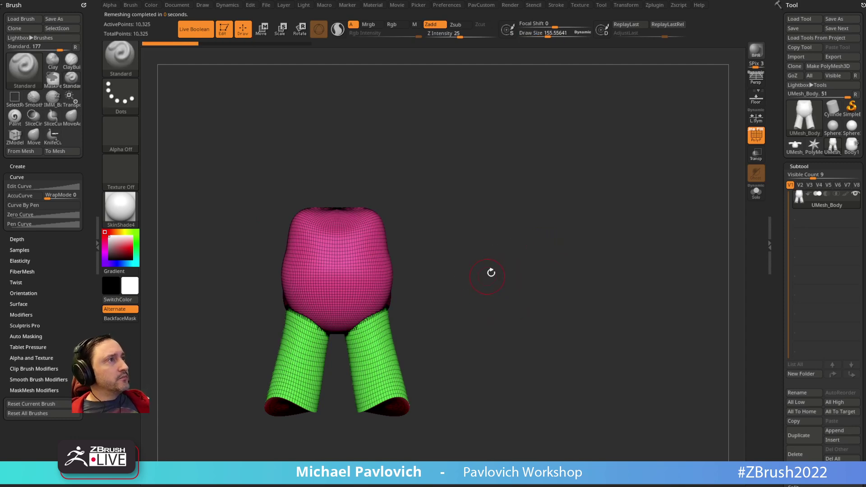
Display the character reference image over the model, turn off the wireframe and enlarge the brush
{"action": "key", "text": "shift+z"}
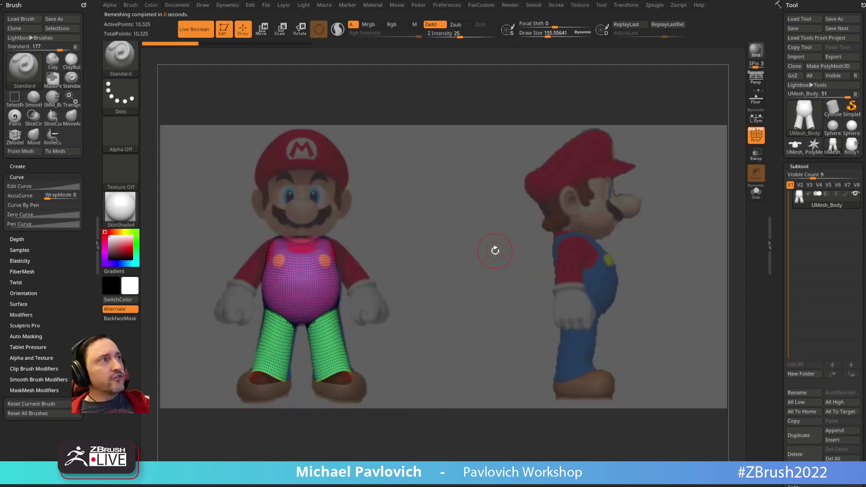
{"action": "left_click", "coordinate": [751, 134]}
{"action": "key", "text": "s"}
{"action": "left_click_drag", "start_coordinate": [390, 252], "coordinate": [401, 253]}
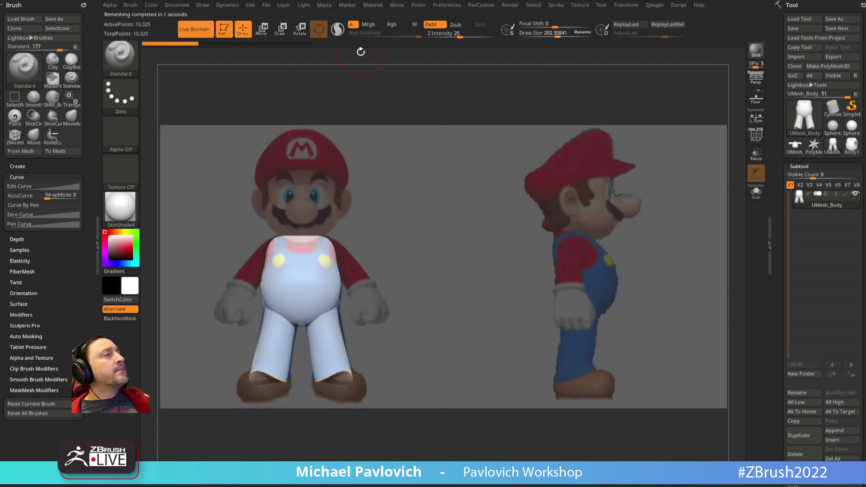
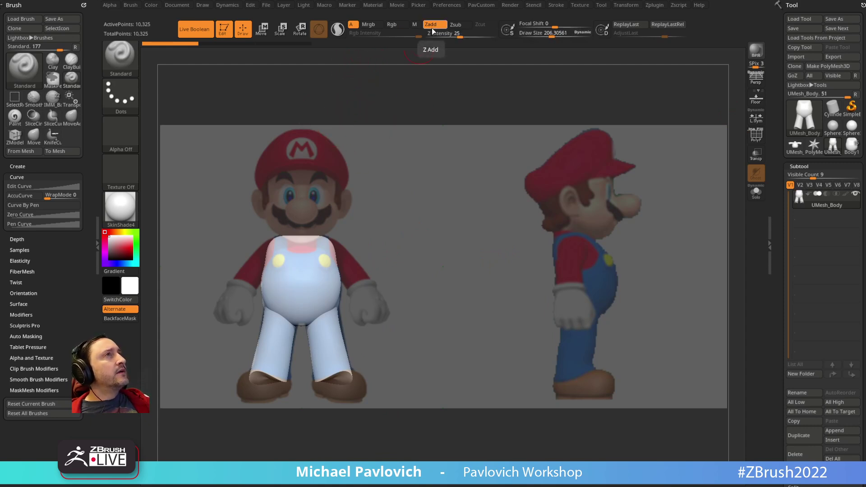
{"action": "key", "text": "b"}
{"action": "key", "text": "p"}
{"action": "key", "text": "a"}
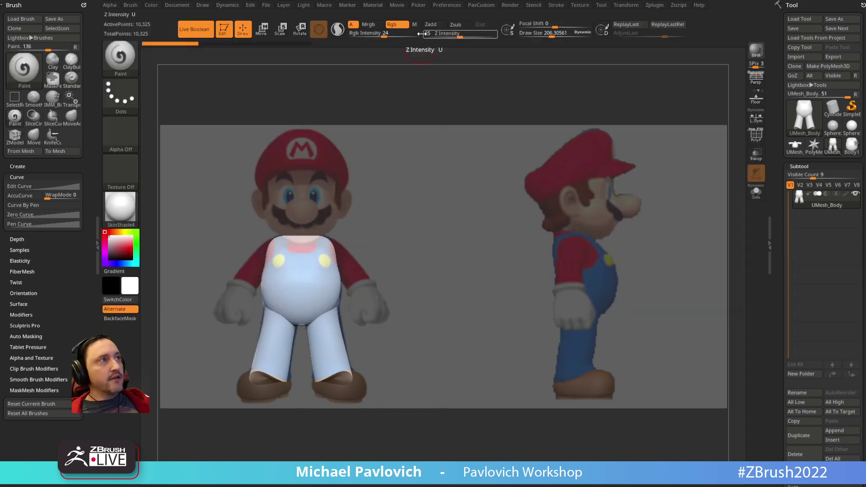
{"action": "key", "text": "b"}
{"action": "key", "text": "s"}
{"action": "key", "text": "t"}
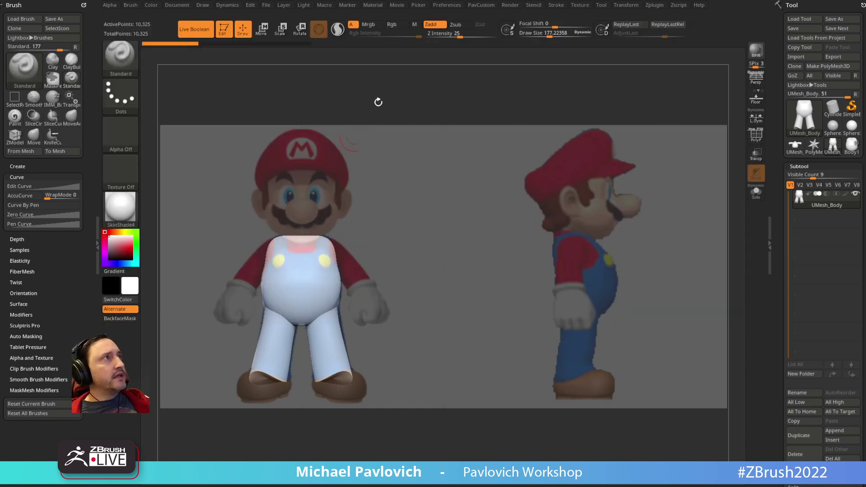
Set the Standard brush to paint colour only with Rgb on, Zadd off and Rgb Intensity 100, and turn off Live Boolean
{"action": "left_click", "coordinate": [395, 24]}
{"action": "left_click", "coordinate": [435, 24]}
{"action": "left_click_drag", "start_coordinate": [396, 35], "coordinate": [341, 37]}
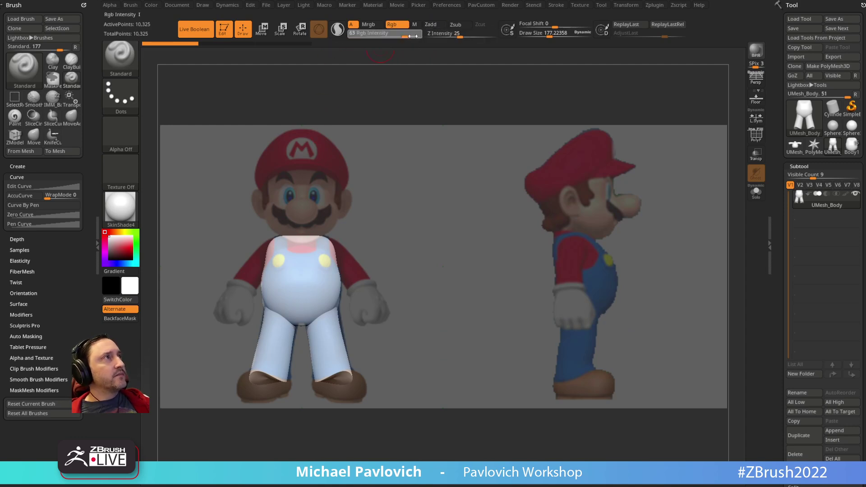
{"action": "left_click_drag", "start_coordinate": [412, 36], "coordinate": [420, 36]}
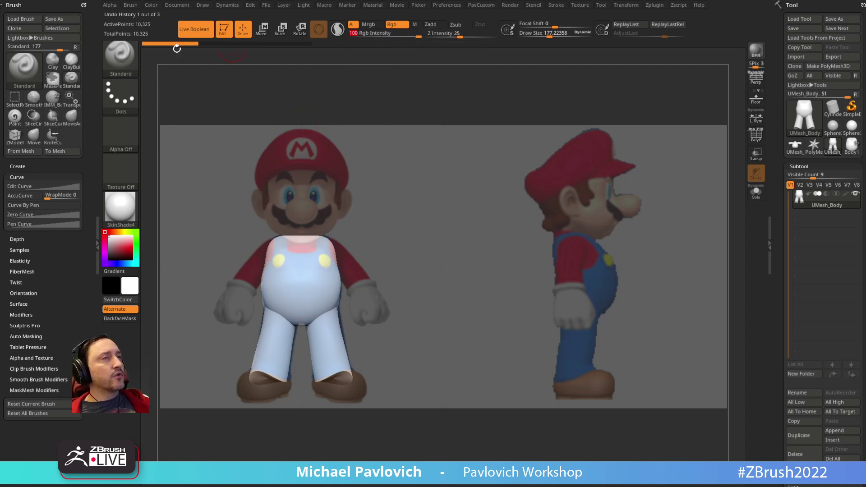
{"action": "left_click", "coordinate": [201, 33]}
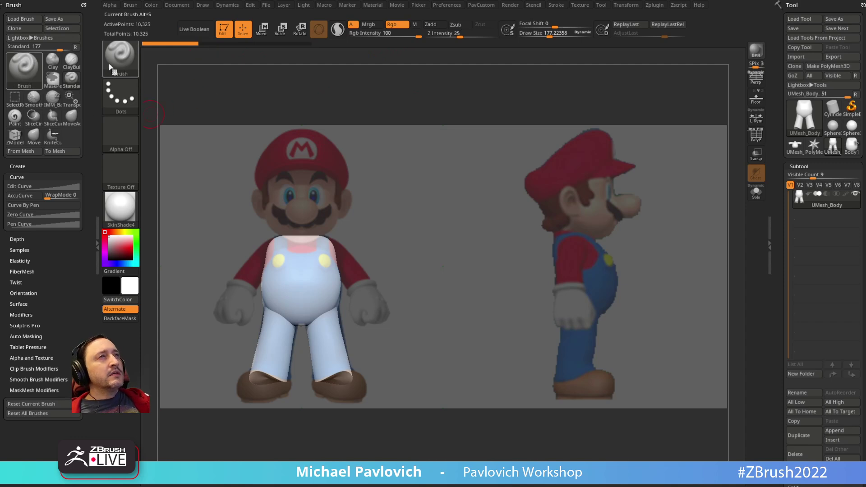
Turn on Spotlight Projection for the brush, paint the reference's overalls colours onto the torso front, and hide the reference image
{"action": "key", "text": "shift"}
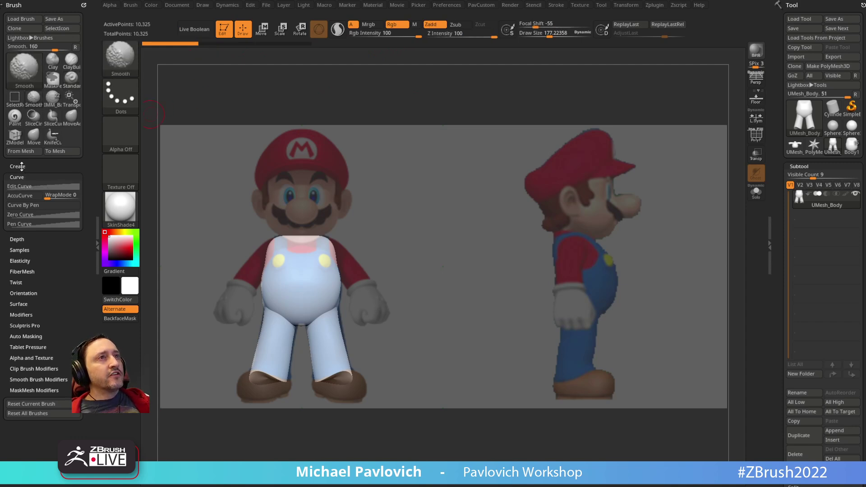
{"action": "left_click", "coordinate": [20, 250]}
{"action": "mouse_move", "coordinate": [296, 261]}
{"action": "left_mouse_down"}
{"action": "mouse_move", "coordinate": [282, 264]}
{"action": "mouse_move", "coordinate": [321, 259]}
{"action": "mouse_move", "coordinate": [280, 246]}
{"action": "mouse_move", "coordinate": [305, 259]}
{"action": "mouse_move", "coordinate": [272, 267]}
{"action": "left_mouse_up"}
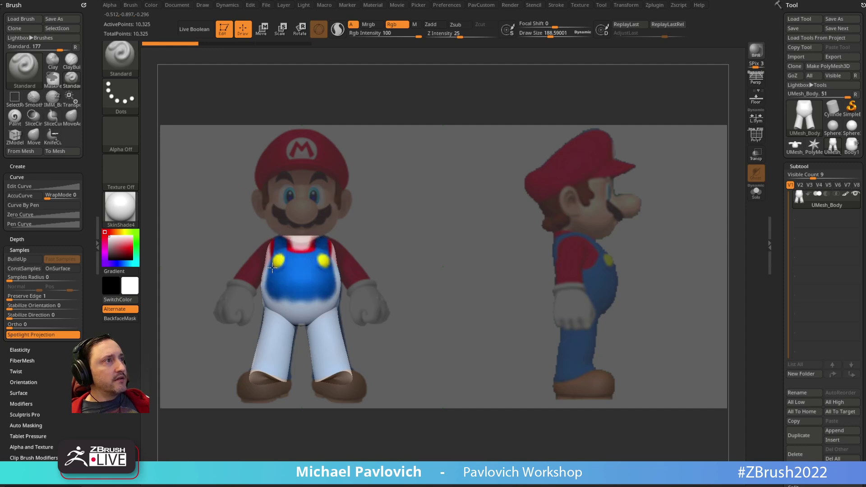
{"action": "mouse_move", "coordinate": [271, 309]}
{"action": "left_mouse_down"}
{"action": "mouse_move", "coordinate": [298, 307]}
{"action": "mouse_move", "coordinate": [309, 326]}
{"action": "left_mouse_up"}
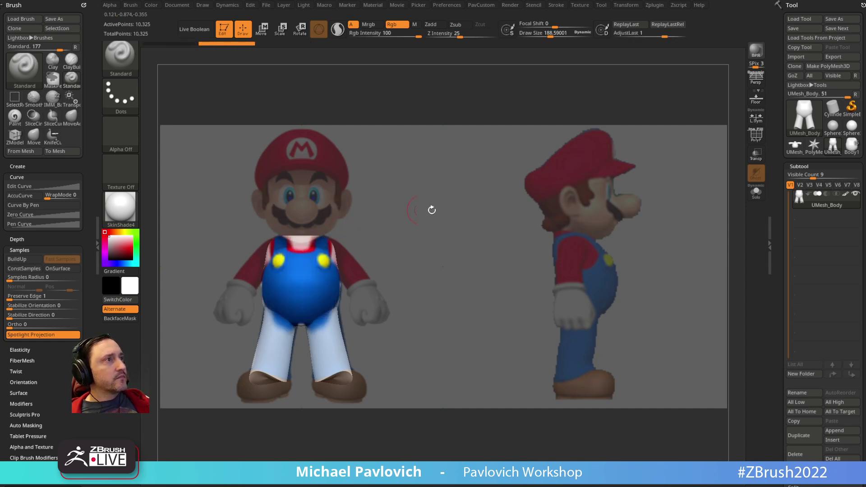
{"action": "key", "text": "shift+z"}
Set Rgb Intensity to 28 and fill the mesh with white to lighten the projected colours
{"action": "mouse_move", "coordinate": [423, 191]}
{"action": "left_mouse_down"}
{"action": "mouse_move", "coordinate": [402, 198]}
{"action": "mouse_move", "coordinate": [455, 226]}
{"action": "mouse_move", "coordinate": [453, 234]}
{"action": "left_mouse_up"}
{"action": "key", "text": "s"}
{"action": "mouse_move", "coordinate": [397, 253]}
{"action": "left_mouse_down"}
{"action": "mouse_move", "coordinate": [390, 253]}
{"action": "mouse_move", "coordinate": [401, 250]}
{"action": "mouse_move", "coordinate": [389, 201]}
{"action": "left_mouse_up"}
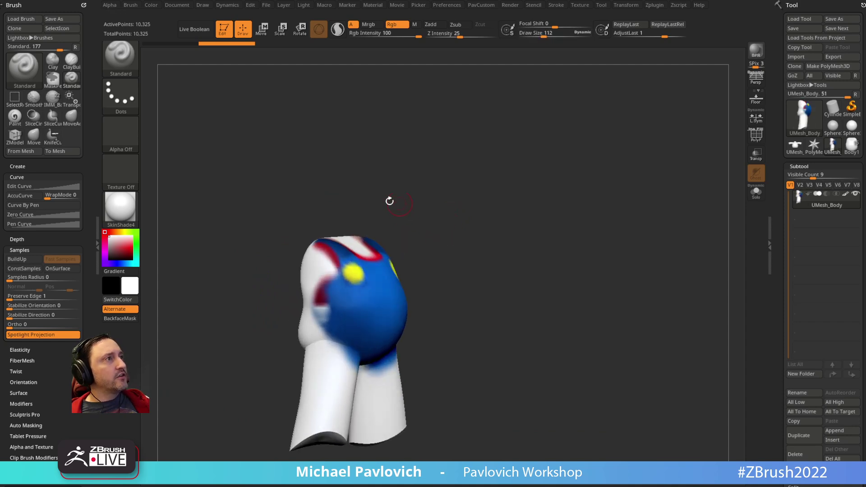
{"action": "left_click", "coordinate": [387, 35]}
{"action": "left_click", "coordinate": [154, 7]}
{"action": "left_click", "coordinate": [175, 179]}
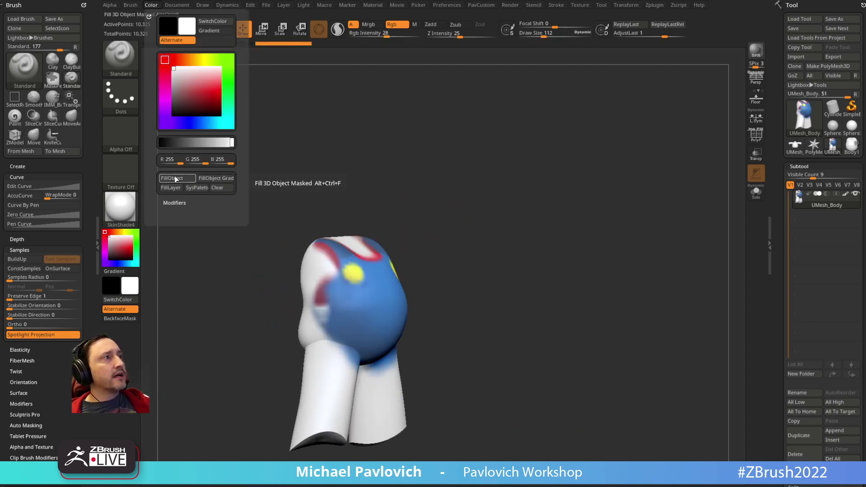
{"action": "left_click", "coordinate": [176, 178]}
Shrink the brush to about 95 and check the torso and leg polygroups with the wireframe displayed
{"action": "left_click_drag", "start_coordinate": [387, 195], "coordinate": [347, 203]}
{"action": "key", "text": "s"}
{"action": "left_click_drag", "start_coordinate": [457, 224], "coordinate": [490, 222], "text": "shift"}
{"action": "mouse_move", "coordinate": [490, 222]}
{"action": "left_mouse_down", "text": "alt"}
{"action": "mouse_move", "coordinate": [467, 210]}
{"action": "mouse_move", "coordinate": [455, 236]}
{"action": "left_mouse_up", "text": "alt"}
{"action": "key", "text": "s"}
{"action": "left_click_drag", "start_coordinate": [441, 242], "coordinate": [436, 243]}
{"action": "key", "text": "s"}
{"action": "right_click_drag", "start_coordinate": [367, 323], "coordinate": [446, 257], "text": "ctrl"}
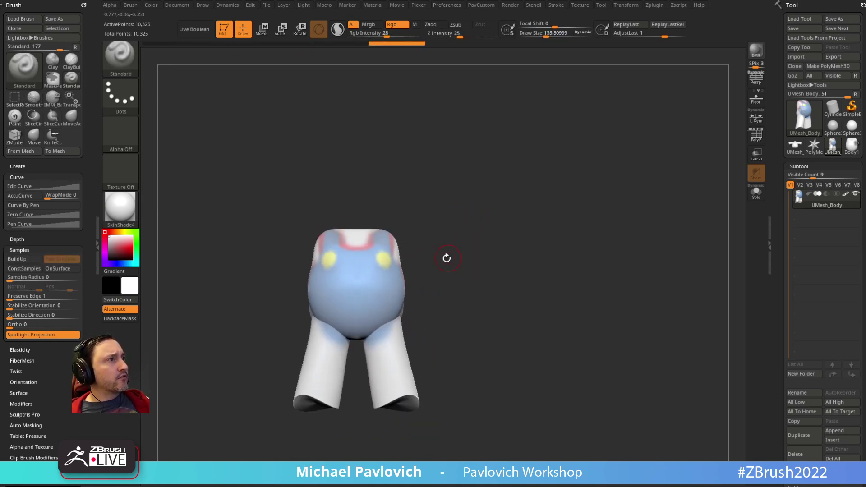
{"action": "key", "text": "s"}
{"action": "left_click_drag", "start_coordinate": [447, 258], "coordinate": [441, 258]}
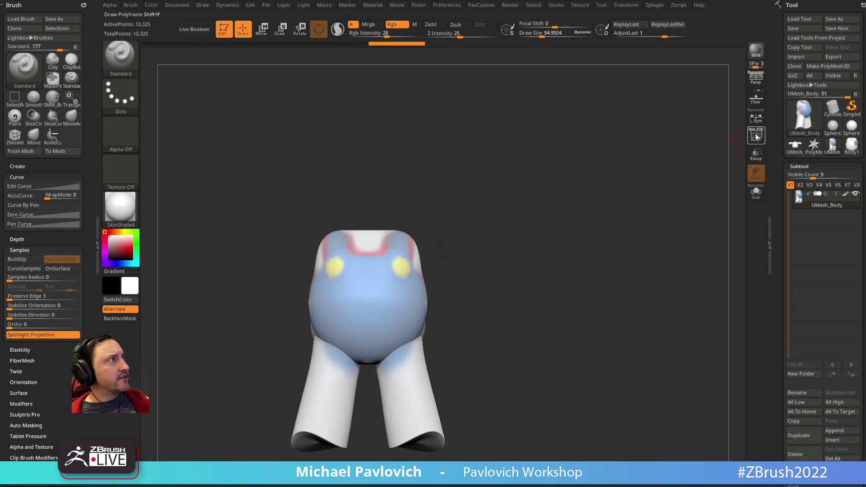
{"action": "key", "text": "shift+f"}
{"action": "left_click_drag", "start_coordinate": [572, 195], "coordinate": [379, 292]}
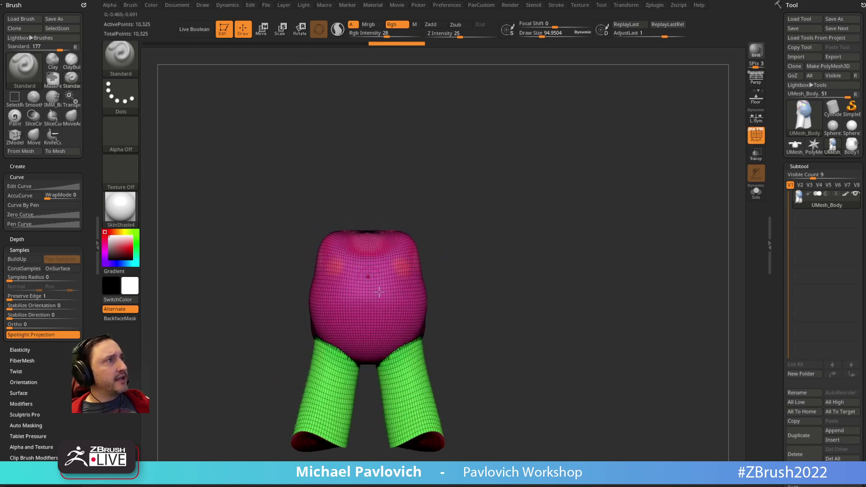
{"action": "left_click", "coordinate": [756, 136]}
Mask the neck opening between the overall straps from the chest over the shoulders to the upper back, at draw size about 58.5
{"action": "left_click_drag", "start_coordinate": [580, 159], "coordinate": [358, 272]}
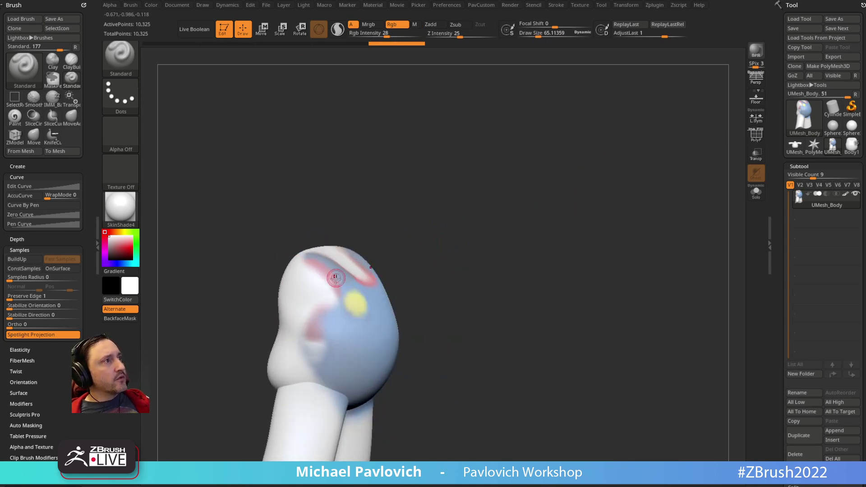
{"action": "left_click_drag", "start_coordinate": [390, 222], "coordinate": [365, 221], "text": "shift"}
{"action": "mouse_move", "coordinate": [397, 188]}
{"action": "left_mouse_down"}
{"action": "mouse_move", "coordinate": [383, 265]}
{"action": "mouse_move", "coordinate": [367, 268]}
{"action": "mouse_move", "coordinate": [387, 285]}
{"action": "left_mouse_up"}
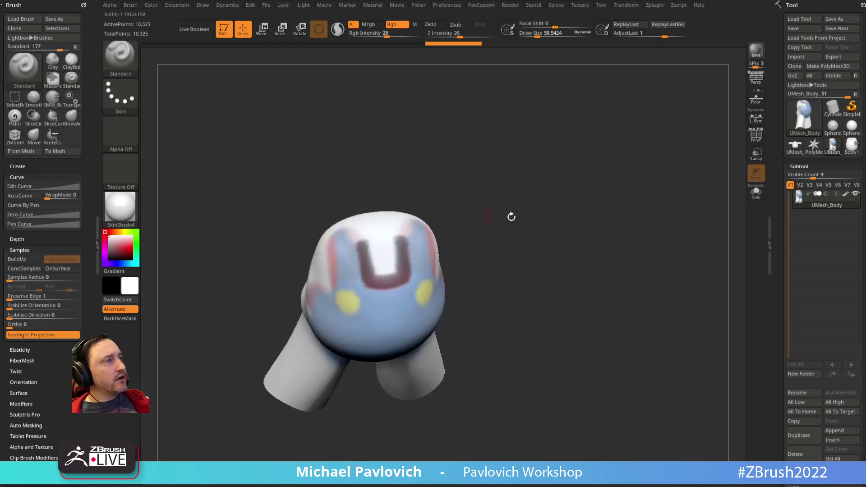
{"action": "mouse_move", "coordinate": [509, 217]}
{"action": "left_mouse_down"}
{"action": "mouse_move", "coordinate": [512, 180]}
{"action": "mouse_move", "coordinate": [366, 316]}
{"action": "left_mouse_up"}
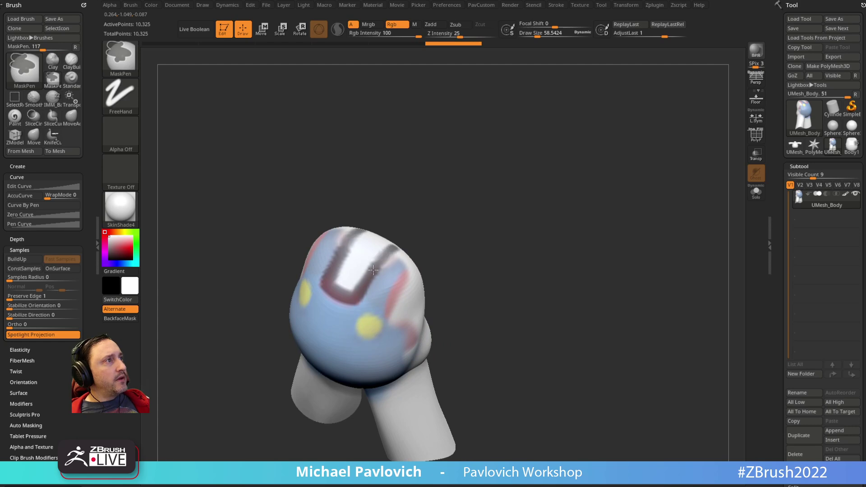
{"action": "mouse_move", "coordinate": [429, 227]}
{"action": "left_mouse_down"}
{"action": "mouse_move", "coordinate": [486, 148]}
{"action": "mouse_move", "coordinate": [460, 206]}
{"action": "mouse_move", "coordinate": [412, 241]}
{"action": "left_mouse_up"}
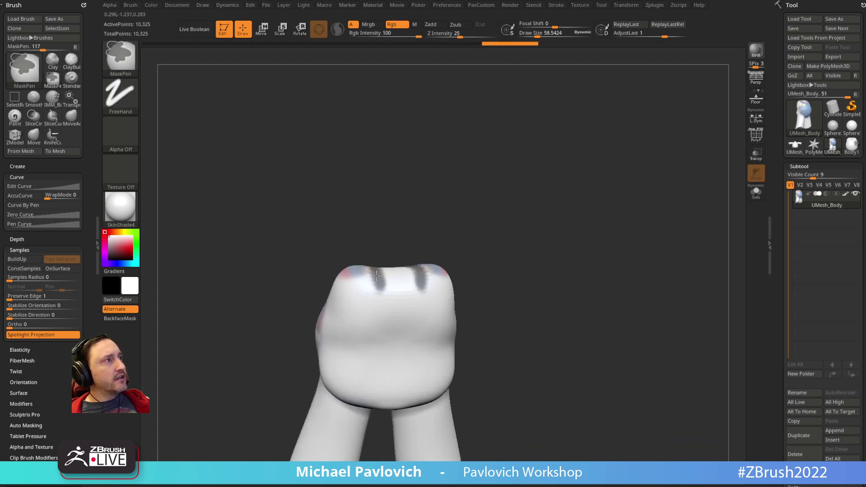
{"action": "left_click_drag", "start_coordinate": [376, 294], "coordinate": [385, 290], "text": "ctrl"}
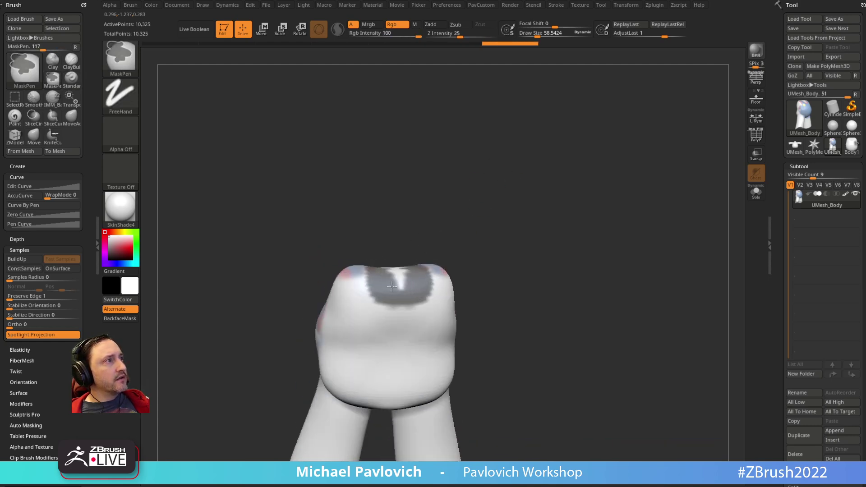
{"action": "right_click_drag", "start_coordinate": [399, 286], "coordinate": [399, 342]}
{"action": "left_click_drag", "start_coordinate": [399, 256], "coordinate": [381, 242], "text": "ctrl"}
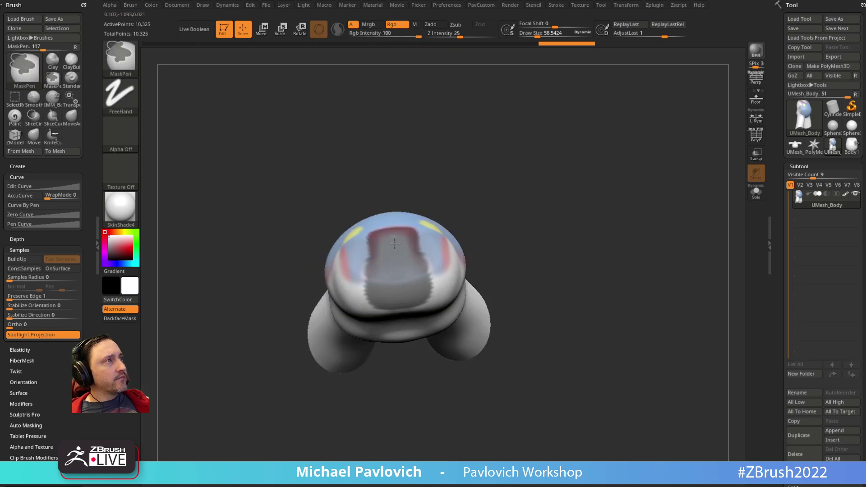
Mask a closed ring around the arm opening along the outer edge of the overall strap, leaving its centre unmasked
{"action": "mouse_move", "coordinate": [502, 215]}
{"action": "left_mouse_down"}
{"action": "mouse_move", "coordinate": [483, 164]}
{"action": "mouse_move", "coordinate": [425, 222]}
{"action": "mouse_move", "coordinate": [447, 240]}
{"action": "left_mouse_up"}
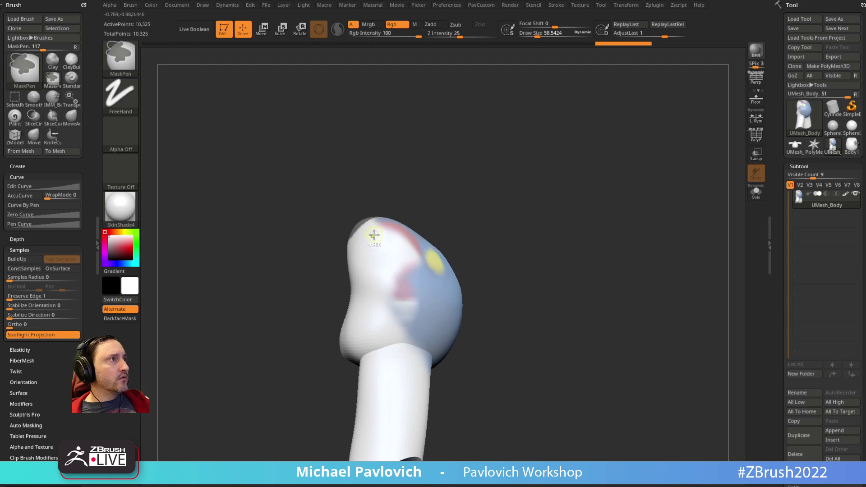
{"action": "left_click_drag", "start_coordinate": [428, 198], "coordinate": [393, 238]}
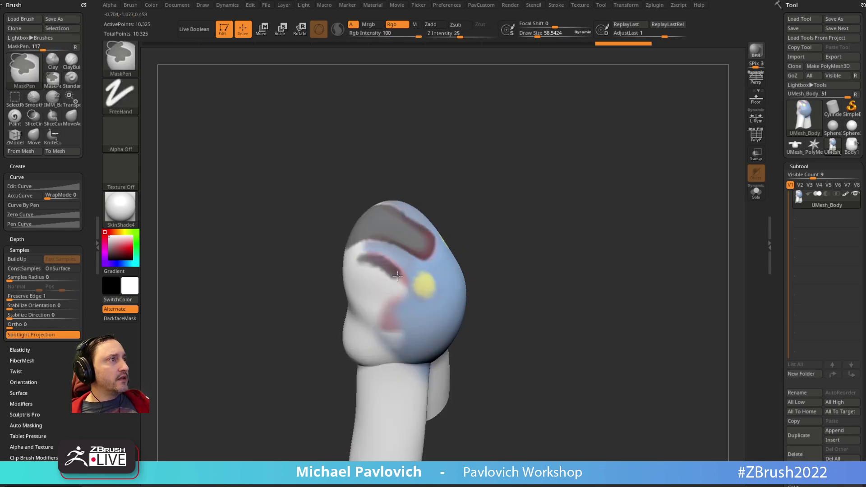
{"action": "left_click_drag", "start_coordinate": [389, 306], "coordinate": [370, 308], "text": "ctrl"}
{"action": "left_click_drag", "start_coordinate": [453, 218], "coordinate": [498, 180]}
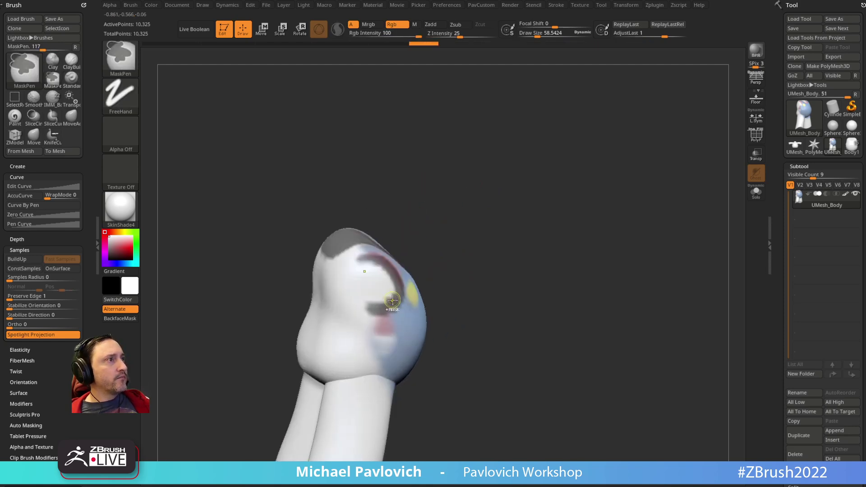
{"action": "mouse_move", "coordinate": [359, 260]}
{"action": "left_mouse_down"}
{"action": "mouse_move", "coordinate": [374, 289]}
{"action": "mouse_move", "coordinate": [355, 294]}
{"action": "left_mouse_up"}
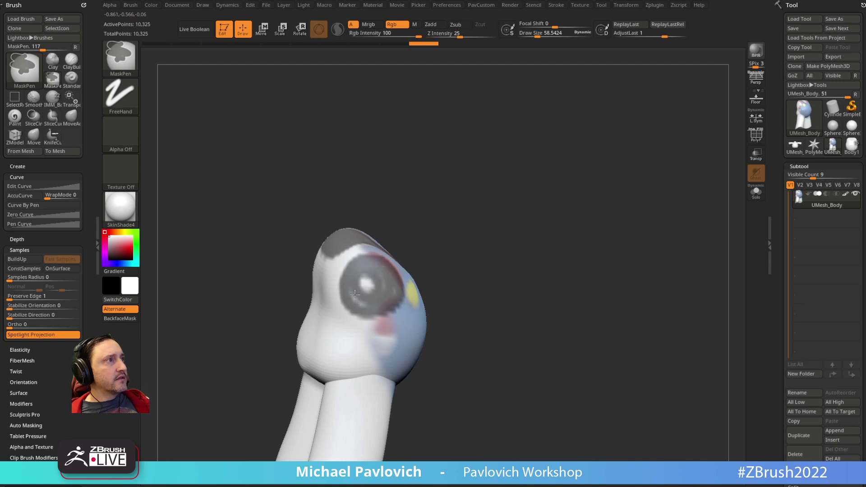
{"action": "key", "text": "ctrl+z"}
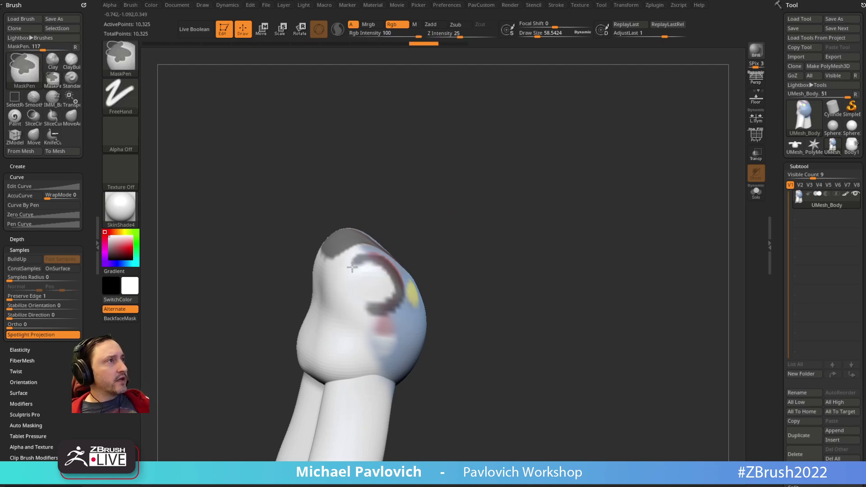
{"action": "left_click_drag", "start_coordinate": [360, 305], "coordinate": [373, 311], "text": "ctrl"}
Fill the enclosed arm openings with mask using Auto Region from the Mask Region options
{"action": "left_click_drag", "start_coordinate": [779, 298], "coordinate": [780, 131]}
{"action": "key", "text": "shift"}
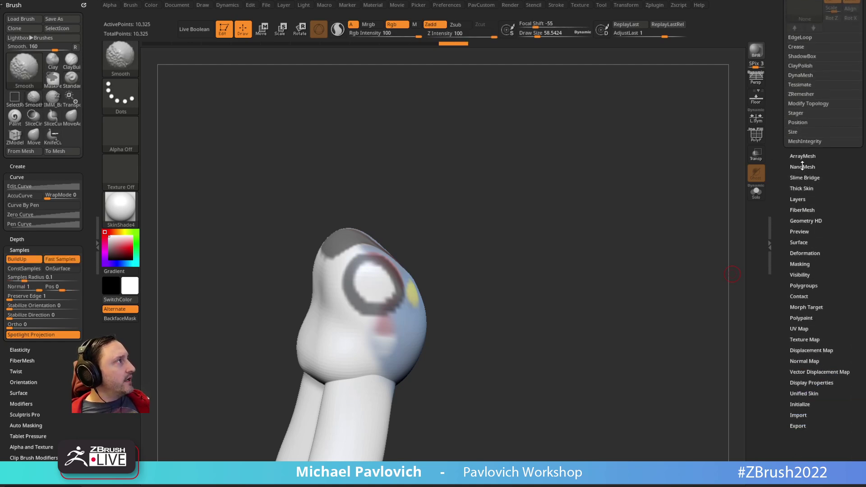
{"action": "left_click", "coordinate": [798, 265]}
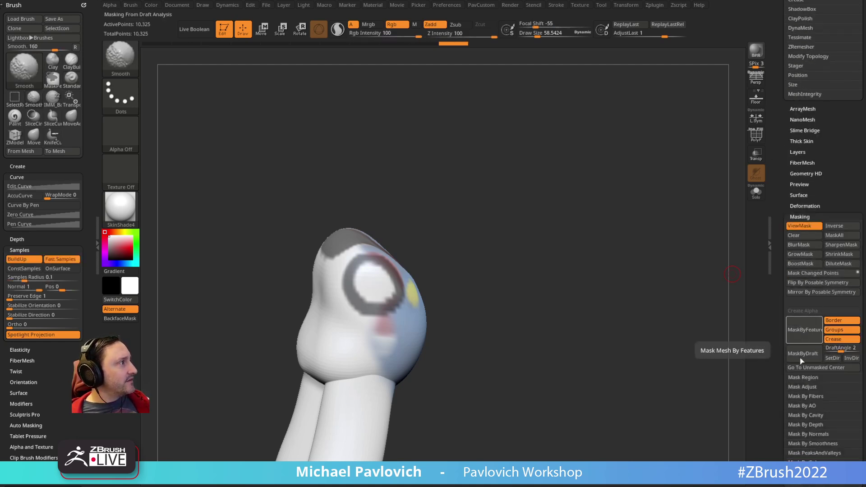
{"action": "left_click", "coordinate": [799, 377]}
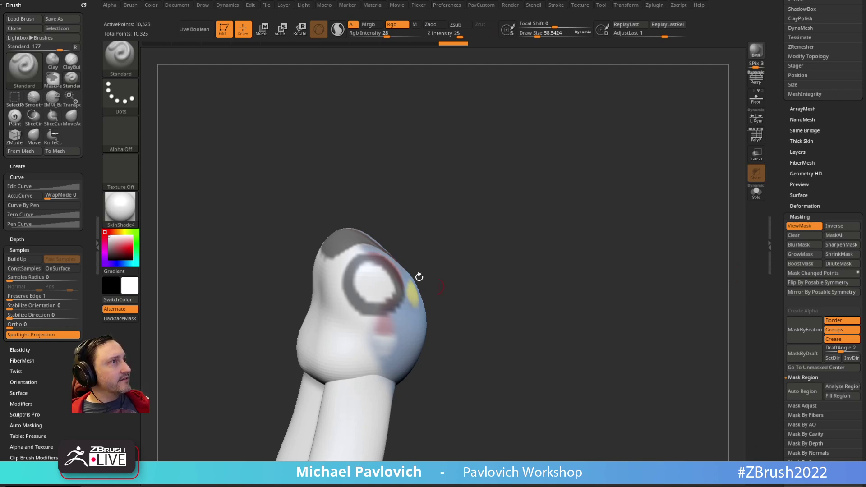
{"action": "left_click", "coordinate": [801, 391]}
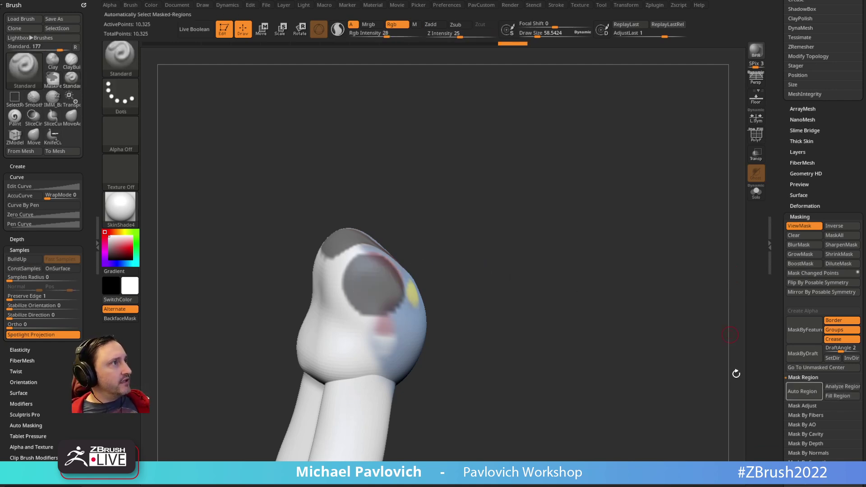
{"action": "left_click_drag", "start_coordinate": [735, 374], "coordinate": [541, 257]}
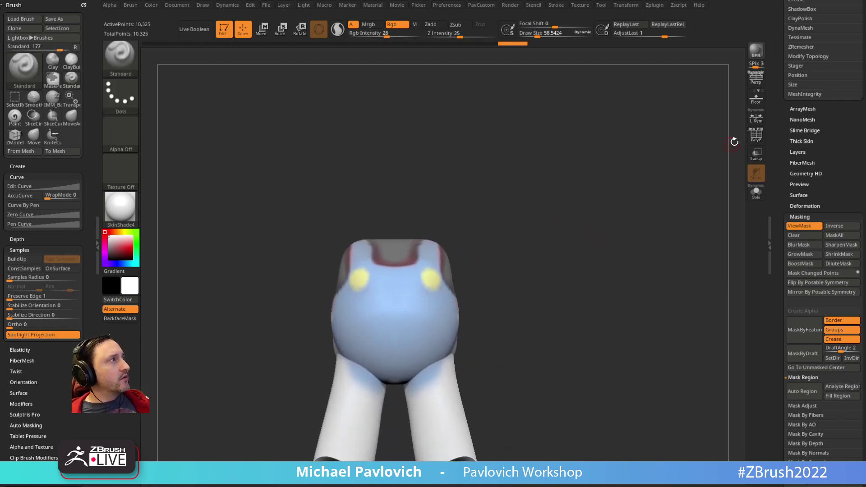
Show the wireframe, run Edgeloop Masked Border around the masked neck and arm openings, and clear the mask
{"action": "left_click", "coordinate": [755, 134]}
{"action": "left_click_drag", "start_coordinate": [703, 180], "coordinate": [622, 221]}
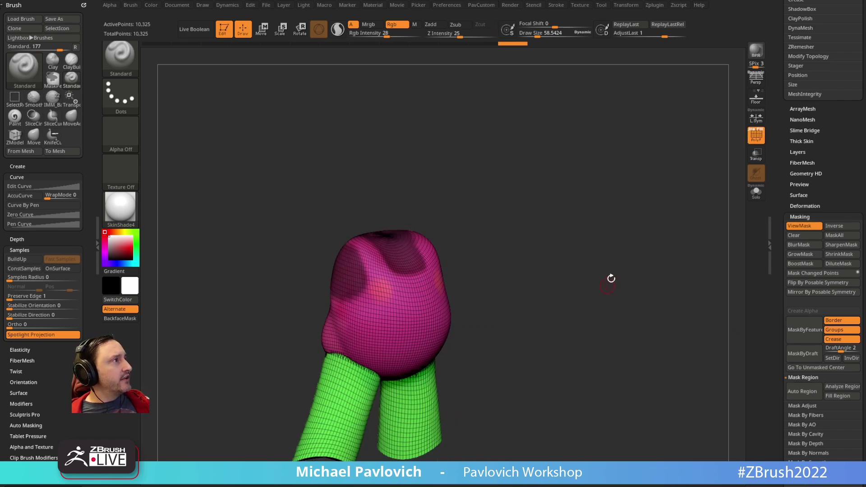
{"action": "key", "text": "2"}
{"action": "left_click", "coordinate": [608, 296]}
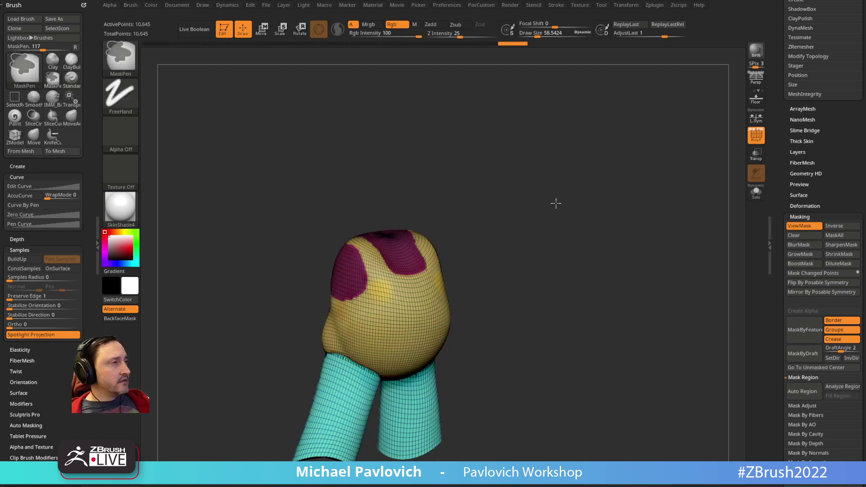
{"action": "mouse_move", "coordinate": [556, 203]}
{"action": "left_mouse_down", "text": "ctrl"}
{"action": "mouse_move", "coordinate": [613, 260]}
{"action": "mouse_move", "coordinate": [590, 263]}
{"action": "left_mouse_up", "text": "ctrl"}
{"action": "mouse_move", "coordinate": [535, 231]}
{"action": "left_mouse_down", "text": "alt"}
{"action": "mouse_move", "coordinate": [588, 250]}
{"action": "mouse_move", "coordinate": [610, 269]}
{"action": "mouse_move", "coordinate": [572, 296]}
{"action": "mouse_move", "coordinate": [518, 282]}
{"action": "mouse_move", "coordinate": [591, 241]}
{"action": "mouse_move", "coordinate": [527, 251]}
{"action": "left_mouse_up", "text": "alt"}
Switch the selection brush to SelectRect and hide the leg polygroups so only the torso shows
{"action": "key", "text": "ctrl+shift"}
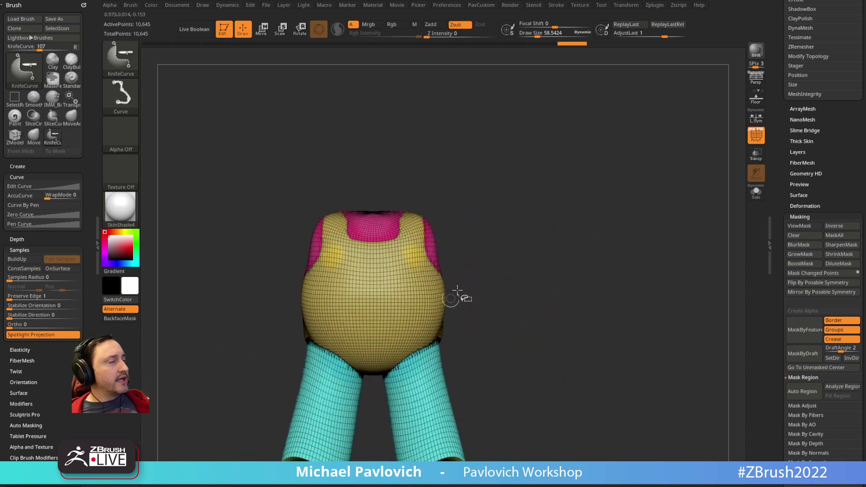
{"action": "left_click_drag", "start_coordinate": [457, 290], "coordinate": [481, 278]}
{"action": "left_click", "coordinate": [120, 58], "text": "ctrl+shift"}
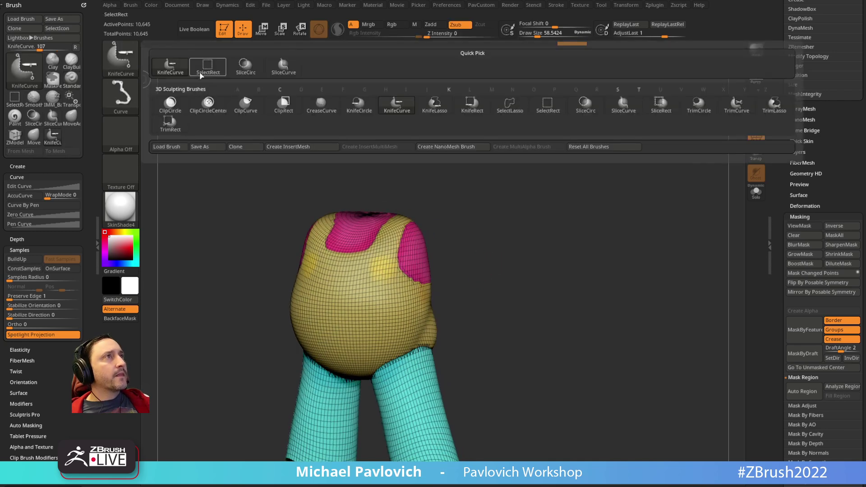
{"action": "left_click", "coordinate": [200, 73]}
{"action": "left_click", "coordinate": [394, 266], "text": "ctrl+shift"}
{"action": "left_click", "coordinate": [456, 210], "text": "ctrl+shift"}
{"action": "left_click", "coordinate": [584, 255], "text": "ctrl+shift"}
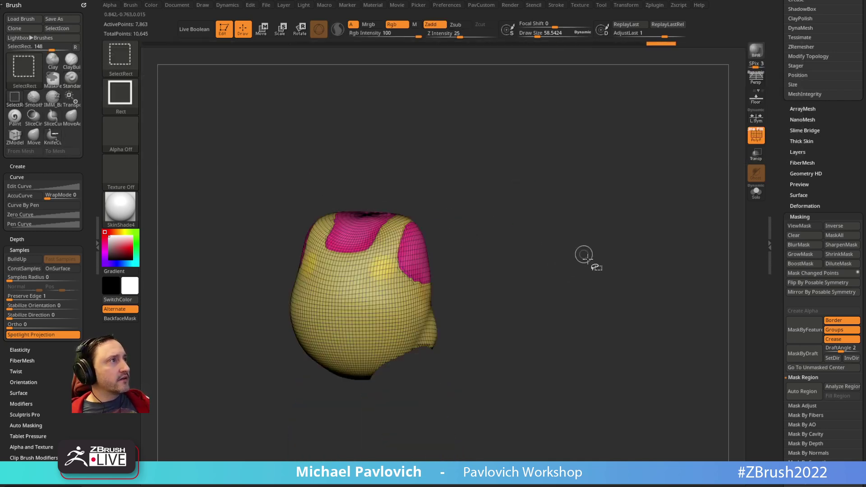
Smooth the visible torso's polygroup borders with Polish By Features, and unhide the legs
{"action": "key", "text": "2"}
{"action": "left_click", "coordinate": [627, 190]}
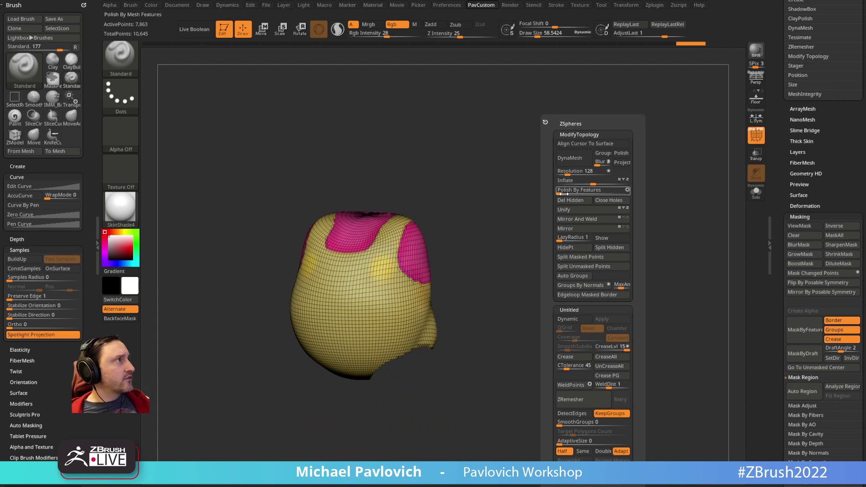
{"action": "left_click", "coordinate": [508, 219], "text": "ctrl+shift"}
{"action": "left_click_drag", "start_coordinate": [509, 220], "coordinate": [570, 219], "text": "shift"}
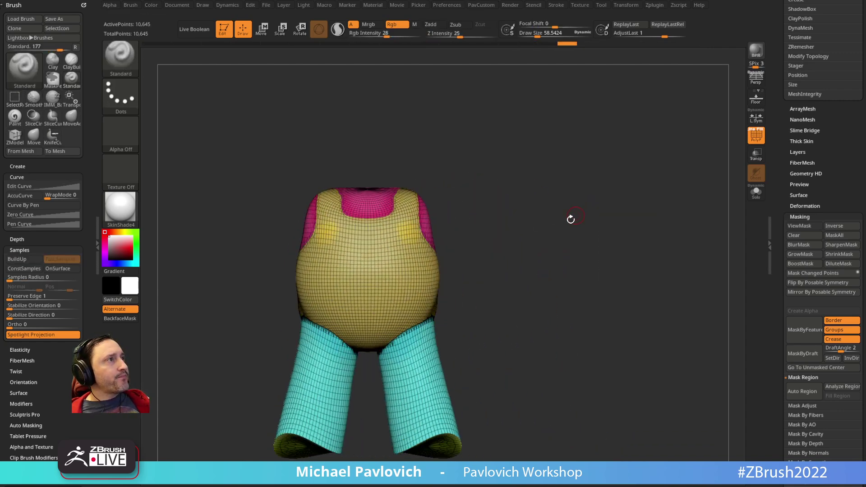
Delete the neck and arm opening polygroup, and ZRemesh the remaining overalls twice with Half, AdaptiveSize 0 and KeepGroups on
{"action": "left_click", "coordinate": [368, 203], "text": "ctrl+shift"}
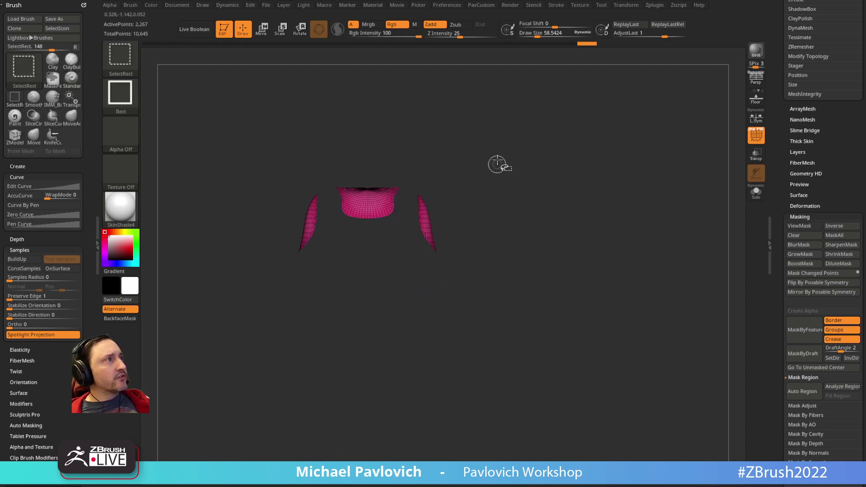
{"action": "left_click", "coordinate": [562, 214], "text": "ctrl+shift"}
{"action": "key", "text": "space"}
{"action": "left_click", "coordinate": [545, 201]}
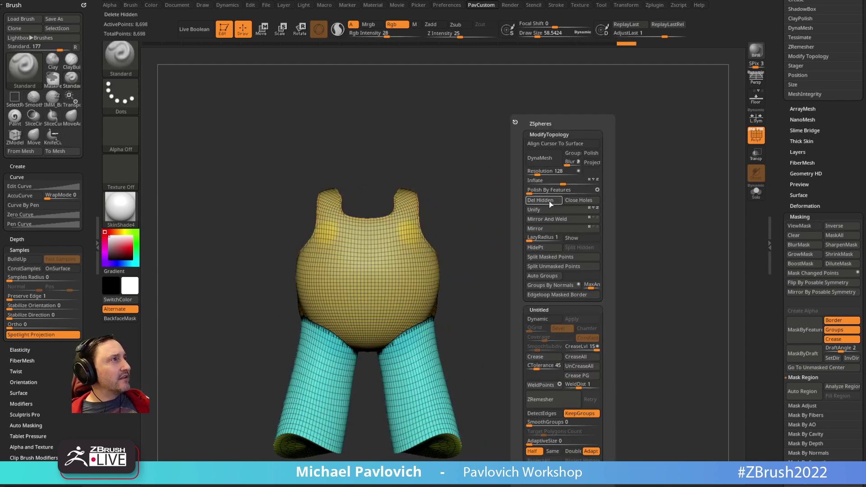
{"action": "left_click", "coordinate": [554, 397]}
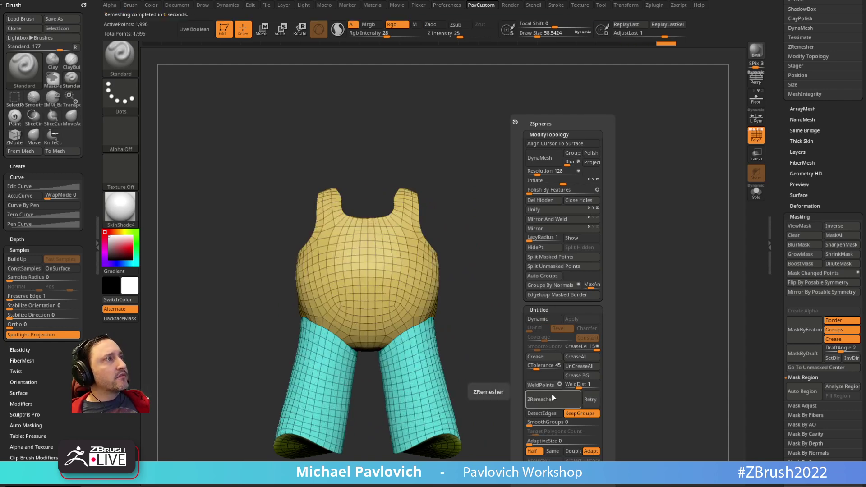
{"action": "left_click", "coordinate": [552, 396]}
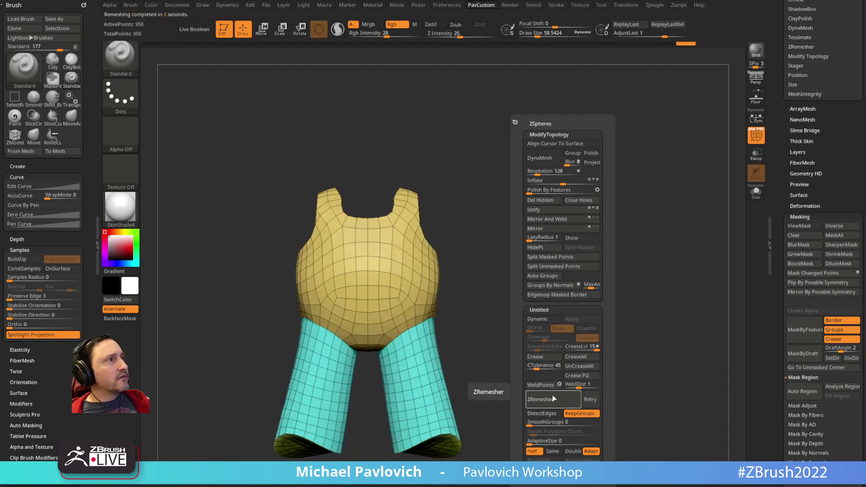
Undo the last ZRemesh pass on the overalls and raise the draw size to about 91
{"action": "key", "text": "ctrl+z"}
{"action": "left_click_drag", "start_coordinate": [444, 286], "coordinate": [513, 293]}
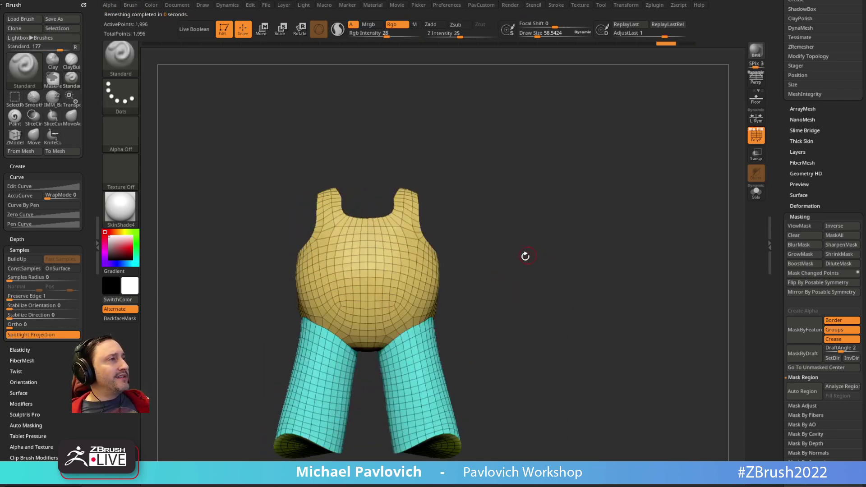
{"action": "key", "text": "s"}
{"action": "left_click_drag", "start_coordinate": [530, 255], "coordinate": [523, 251]}
{"action": "left_click_drag", "start_coordinate": [533, 207], "coordinate": [539, 273], "text": "alt"}
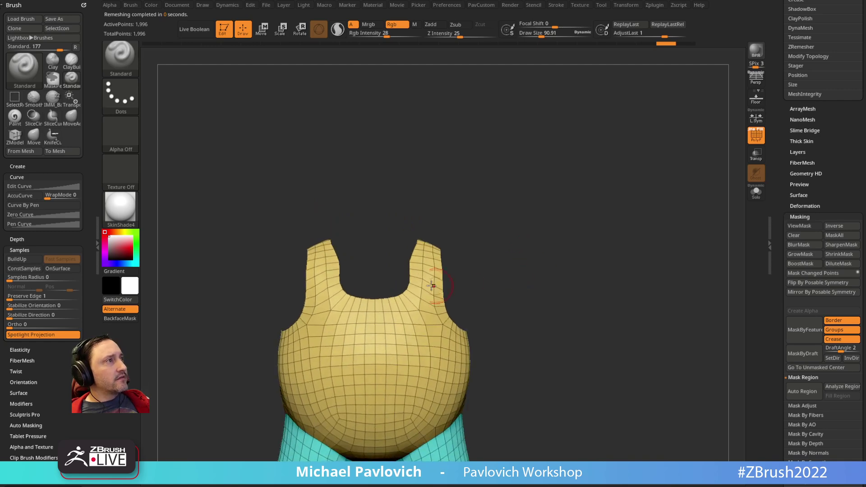
Reshape the overalls' neckline and inner strap edges with the Move brush
{"action": "key", "text": "b"}
{"action": "key", "text": "m"}
{"action": "key", "text": "v"}
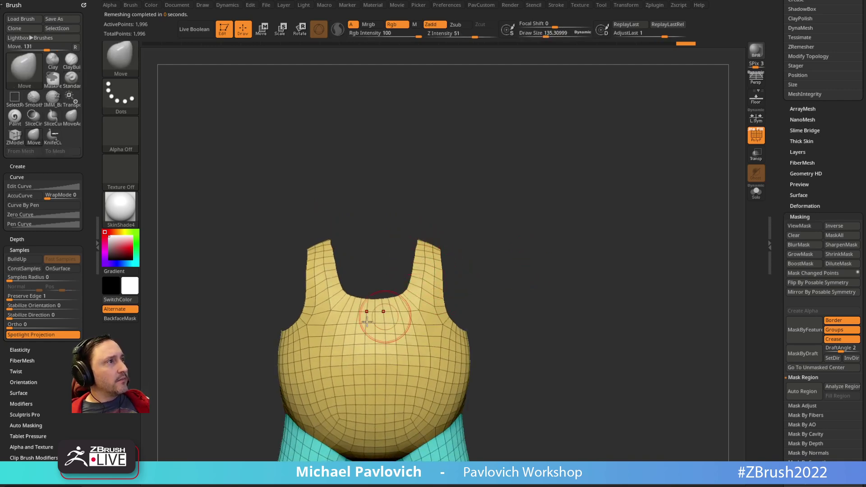
{"action": "left_click_drag", "start_coordinate": [453, 199], "coordinate": [468, 219]}
{"action": "key", "text": "b"}
{"action": "key", "text": "s"}
{"action": "key", "text": "t"}
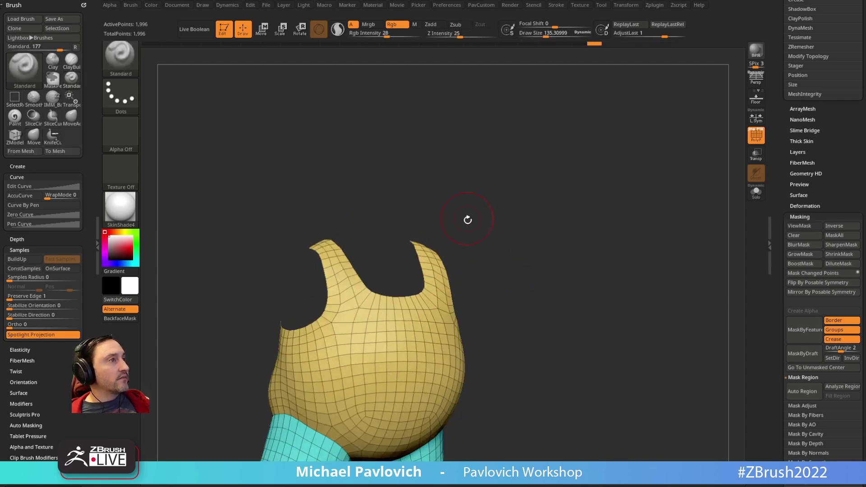
{"action": "left_click_drag", "start_coordinate": [521, 264], "coordinate": [492, 274]}
{"action": "key", "text": "b"}
{"action": "key", "text": "m"}
{"action": "key", "text": "v"}
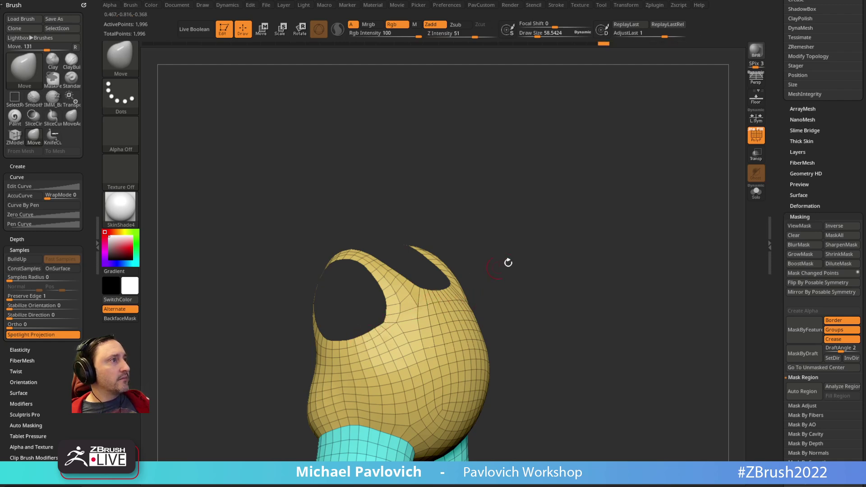
Use ZModeler to select the faces at the base of both front straps and pull them out as separate polygroup patches
{"action": "left_click_drag", "start_coordinate": [508, 262], "coordinate": [496, 282]}
{"action": "key", "text": "b"}
{"action": "key", "text": "z"}
{"action": "key", "text": "m"}
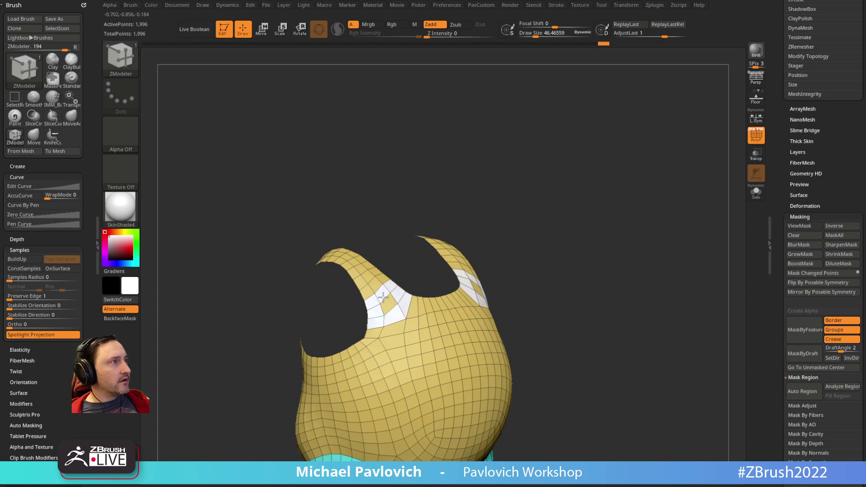
{"action": "left_click_drag", "start_coordinate": [510, 266], "coordinate": [544, 240]}
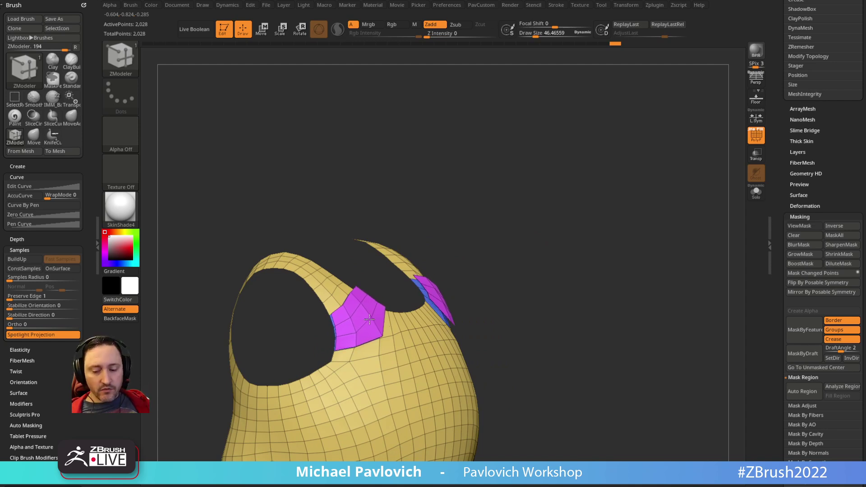
{"action": "mouse_move", "coordinate": [369, 320]}
{"action": "left_mouse_down"}
{"action": "mouse_move", "coordinate": [506, 237]}
{"action": "mouse_move", "coordinate": [470, 285]}
{"action": "mouse_move", "coordinate": [438, 284]}
{"action": "mouse_move", "coordinate": [435, 274]}
{"action": "mouse_move", "coordinate": [409, 356]}
{"action": "left_mouse_up"}
Isolate the torso polygroup and restore the hidden strap-base patches to check how they are separated
{"action": "key", "text": "ctrl+shift"}
{"action": "left_click", "coordinate": [409, 356], "text": "ctrl+shift"}
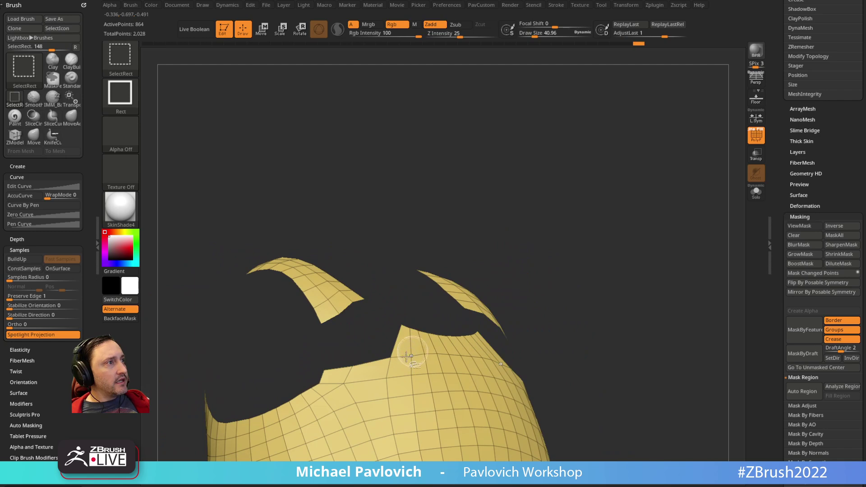
{"action": "left_click", "coordinate": [494, 286], "text": "ctrl+shift"}
{"action": "left_click", "coordinate": [532, 256], "text": "ctrl+shift"}
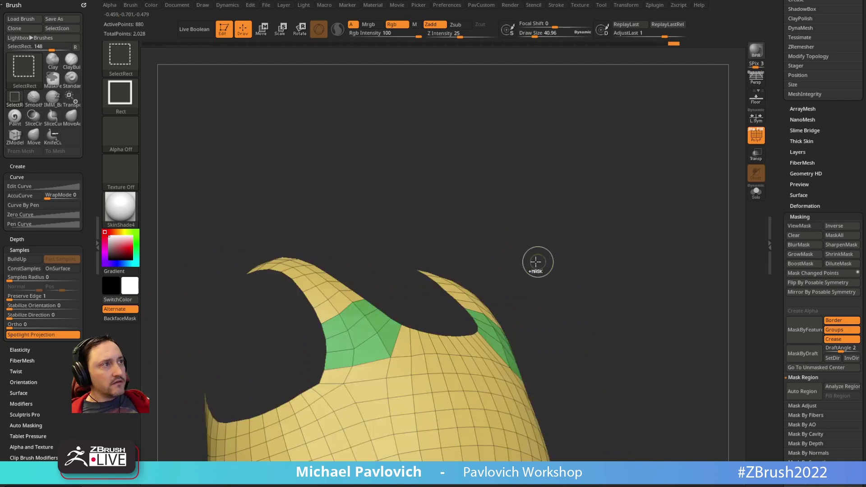
Switch to the MoveAccu brush with a draw size of about 130 for the strap-base area
{"action": "mouse_move", "coordinate": [518, 231]}
{"action": "left_mouse_down"}
{"action": "mouse_move", "coordinate": [526, 228]}
{"action": "mouse_move", "coordinate": [489, 242]}
{"action": "mouse_move", "coordinate": [451, 272]}
{"action": "mouse_move", "coordinate": [430, 309]}
{"action": "mouse_move", "coordinate": [407, 284]}
{"action": "mouse_move", "coordinate": [452, 244]}
{"action": "mouse_move", "coordinate": [555, 255]}
{"action": "mouse_move", "coordinate": [354, 256]}
{"action": "left_mouse_up"}
{"action": "key", "text": "b"}
{"action": "key", "text": "s"}
{"action": "key", "text": "t"}
{"action": "key", "text": "shift+z"}
{"action": "key", "text": "shift+z"}
{"action": "key", "text": "2"}
{"action": "key", "text": "s"}
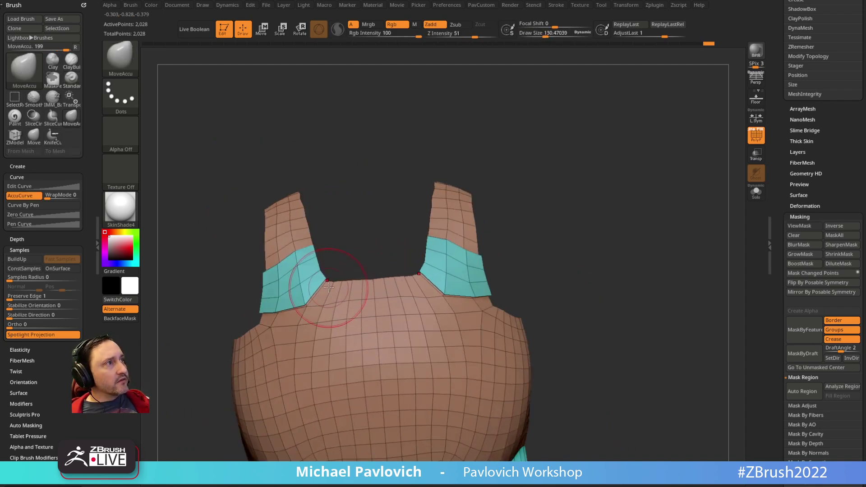
{"action": "left_click_drag", "start_coordinate": [344, 249], "coordinate": [368, 258]}
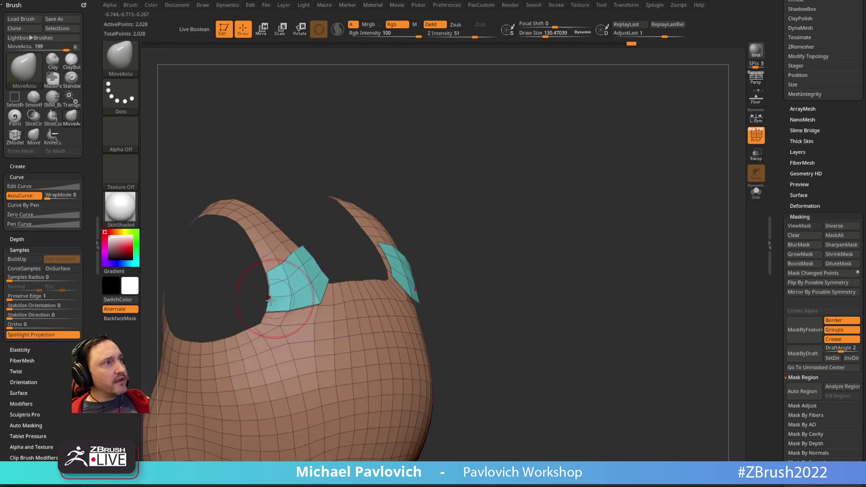
{"action": "mouse_move", "coordinate": [330, 235]}
{"action": "left_mouse_down", "text": "alt"}
{"action": "mouse_move", "coordinate": [353, 271]}
{"action": "mouse_move", "coordinate": [321, 280]}
{"action": "left_mouse_up", "text": "alt"}
Mask everything except the strap-base patches, move them outward from the body, and clear the mask
{"action": "key", "text": "1"}
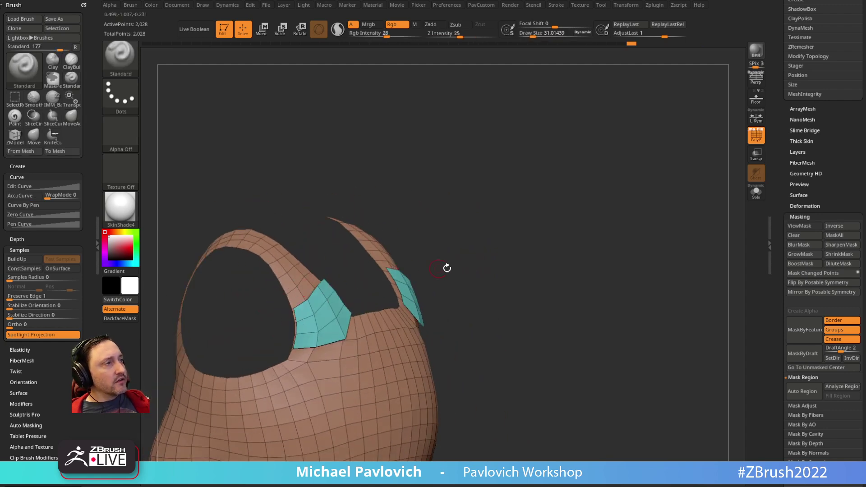
{"action": "left_click_drag", "start_coordinate": [451, 269], "coordinate": [469, 262]}
{"action": "key", "text": "w"}
{"action": "left_click", "coordinate": [334, 312], "text": "ctrl"}
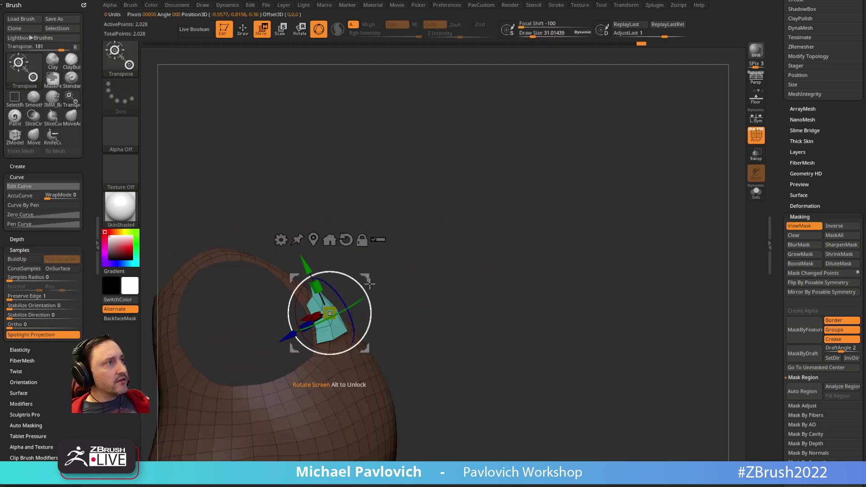
{"action": "left_click_drag", "start_coordinate": [366, 279], "coordinate": [392, 262]}
{"action": "key", "text": "q"}
{"action": "mouse_move", "coordinate": [432, 284]}
{"action": "left_mouse_down", "text": "ctrl"}
{"action": "mouse_move", "coordinate": [478, 264]}
{"action": "mouse_move", "coordinate": [438, 265]}
{"action": "mouse_move", "coordinate": [448, 224]}
{"action": "mouse_move", "coordinate": [432, 212]}
{"action": "mouse_move", "coordinate": [418, 283]}
{"action": "left_mouse_up", "text": "ctrl"}
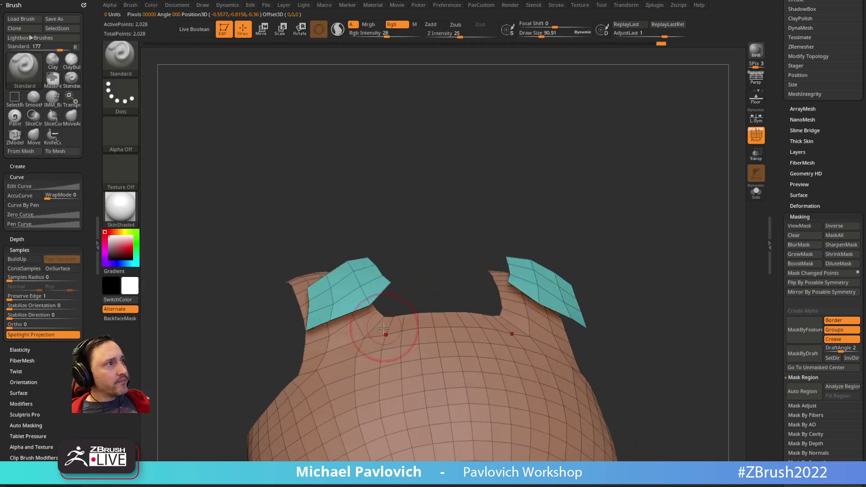
Adjust the torso edge beside the strap patches using the Move brush at a draw size of about 69
{"action": "key", "text": "b"}
{"action": "key", "text": "m"}
{"action": "key", "text": "v"}
{"action": "left_click_drag", "start_coordinate": [384, 311], "coordinate": [391, 317]}
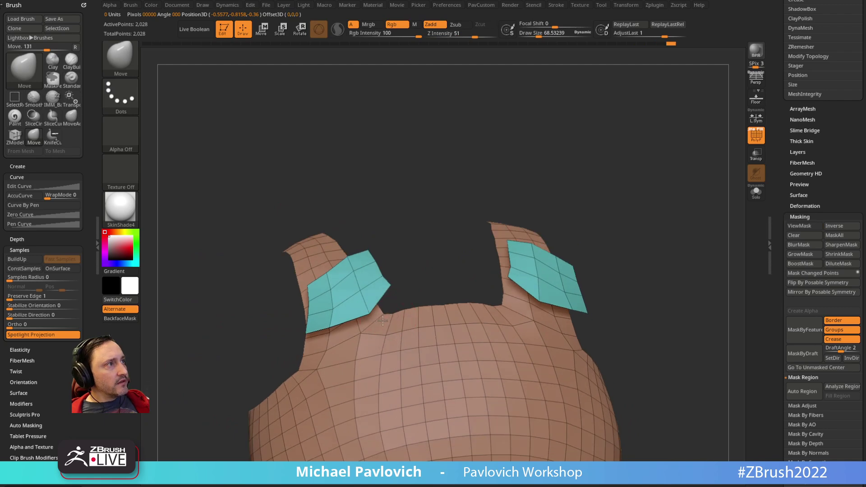
{"action": "left_click_drag", "start_coordinate": [429, 289], "coordinate": [361, 316]}
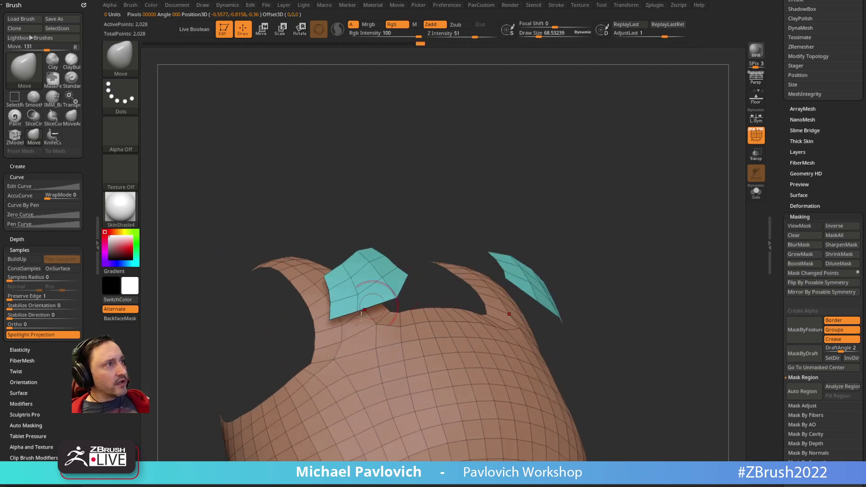
Use ZModeler to mark the torso faces beneath the strap patches as a temporary polygroup
{"action": "key", "text": "b"}
{"action": "key", "text": "z"}
{"action": "key", "text": "m"}
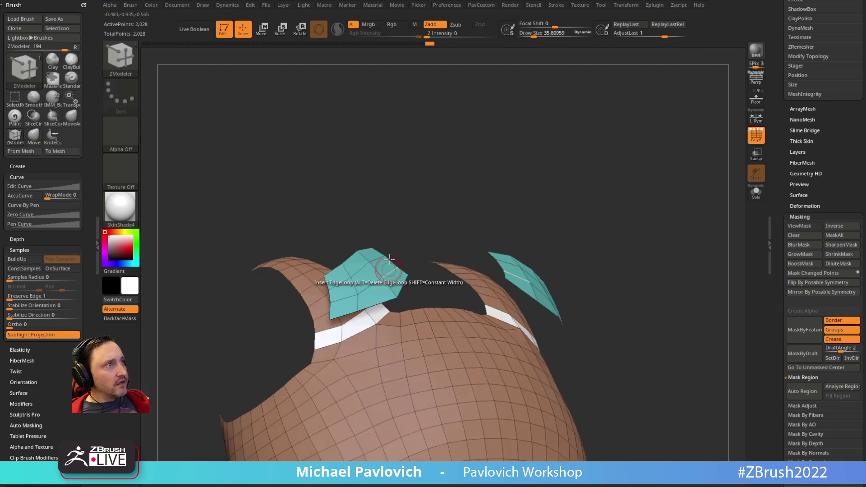
{"action": "right_click_drag", "start_coordinate": [372, 316], "coordinate": [315, 270]}
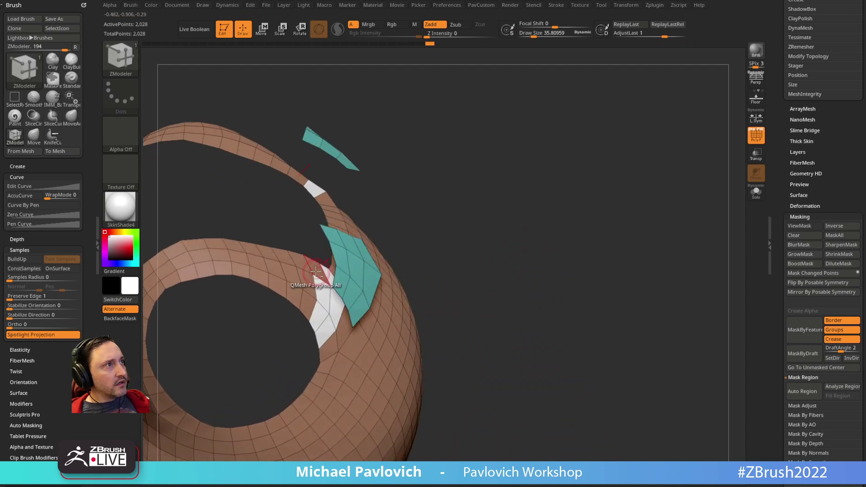
Hide the brown torso polygroup so the marked white faces under the strap patches are isolated from it
{"action": "left_click", "coordinate": [284, 282], "text": "ctrl+shift"}
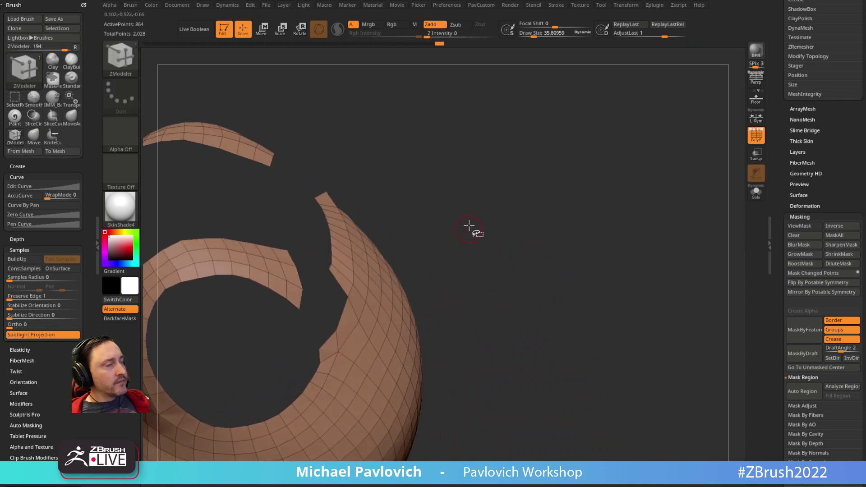
{"action": "left_click_drag", "start_coordinate": [467, 226], "coordinate": [498, 277], "text": "ctrl+shift"}
{"action": "left_click", "coordinate": [360, 288], "text": "ctrl+shift"}
{"action": "right_click_drag", "start_coordinate": [514, 257], "coordinate": [458, 230], "text": "ctrl"}
{"action": "left_click_drag", "start_coordinate": [461, 192], "coordinate": [496, 266], "text": "ctrl+shift"}
{"action": "right_click_drag", "start_coordinate": [494, 270], "coordinate": [475, 259]}
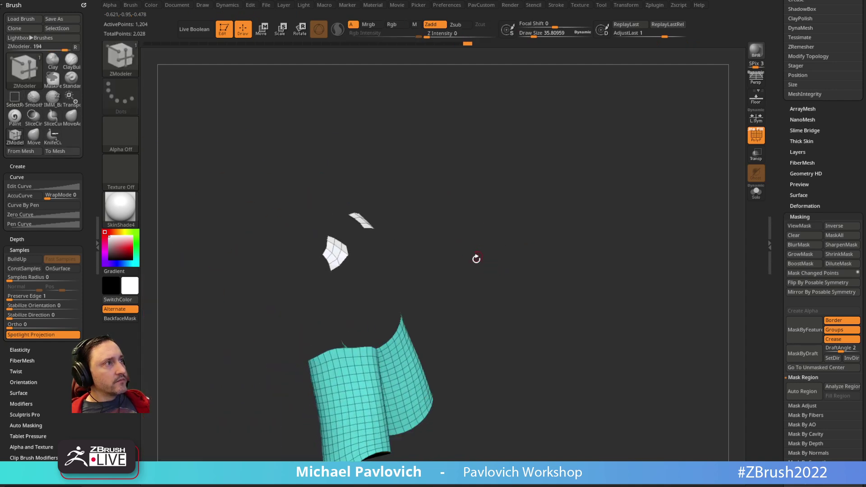
Delete the marked white faces beneath the strap patches and show the rest of the overalls
{"action": "left_click_drag", "start_coordinate": [480, 253], "coordinate": [273, 486], "text": "ctrl+alt+shift"}
{"action": "right_click_drag", "start_coordinate": [473, 272], "coordinate": [451, 273], "text": "ctrl"}
{"action": "key", "text": "ctrl+z"}
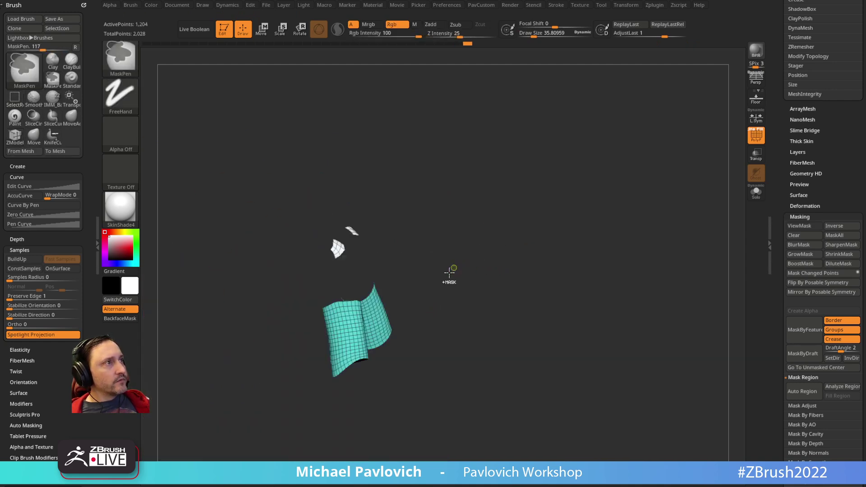
{"action": "left_click_drag", "start_coordinate": [465, 395], "coordinate": [280, 271], "text": "ctrl+alt+shift"}
{"action": "right_click_drag", "start_coordinate": [415, 197], "coordinate": [397, 241], "text": "ctrl"}
{"action": "left_click", "coordinate": [525, 216], "text": "ctrl+shift"}
{"action": "key", "text": "2"}
{"action": "left_click", "coordinate": [506, 203]}
Mask all but the strap-base patches and move them back toward the openings left in the straps
{"action": "key", "text": "w"}
{"action": "left_click", "coordinate": [344, 244], "text": "alt"}
{"action": "left_click_drag", "start_coordinate": [397, 241], "coordinate": [313, 351], "text": "alt"}
{"action": "left_click", "coordinate": [358, 208], "text": "ctrl"}
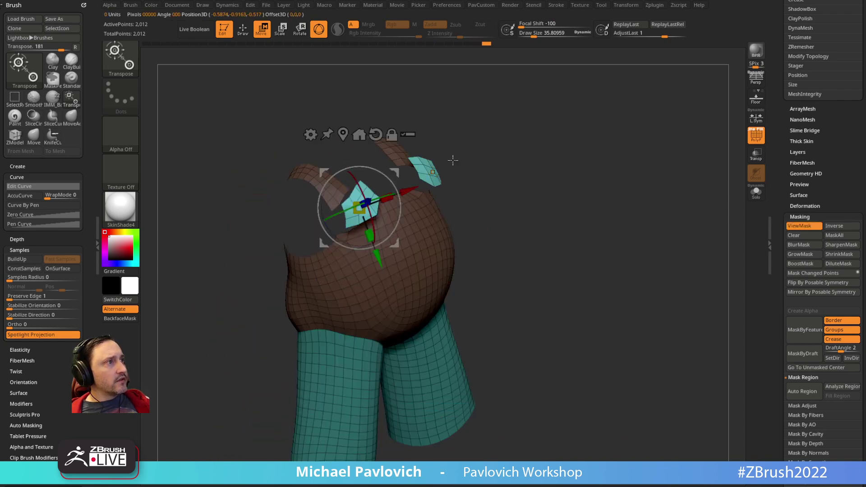
{"action": "right_click_drag", "start_coordinate": [452, 161], "coordinate": [489, 151]}
{"action": "left_click_drag", "start_coordinate": [397, 184], "coordinate": [381, 194]}
{"action": "mouse_move", "coordinate": [428, 164]}
{"action": "right_mouse_down"}
{"action": "mouse_move", "coordinate": [446, 178]}
{"action": "mouse_move", "coordinate": [441, 201]}
{"action": "mouse_move", "coordinate": [484, 184]}
{"action": "right_mouse_up"}
{"action": "key", "text": "q"}
{"action": "left_click_drag", "start_coordinate": [484, 184], "coordinate": [473, 189]}
{"action": "key", "text": "w"}
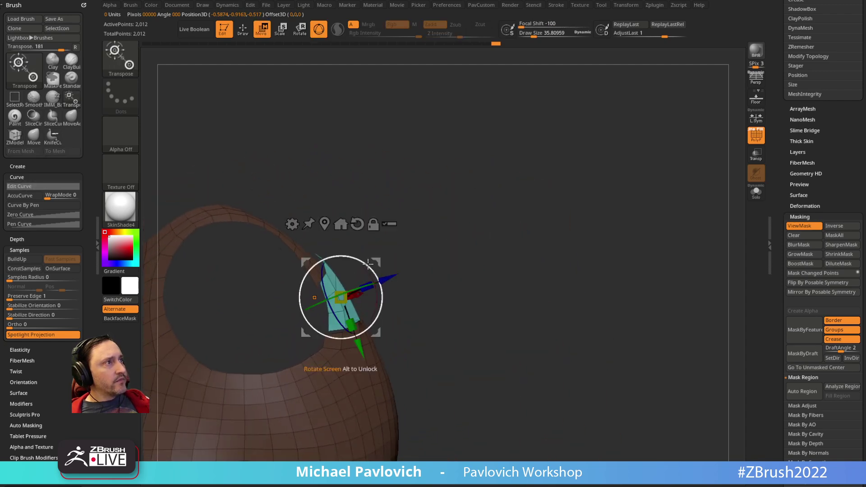
Set ZModeler's point action to Stitch and join the patch points to the adjoining strap edge points
{"action": "key", "text": "q"}
{"action": "mouse_move", "coordinate": [364, 254]}
{"action": "left_mouse_down"}
{"action": "mouse_move", "coordinate": [487, 218]}
{"action": "mouse_move", "coordinate": [388, 207]}
{"action": "mouse_move", "coordinate": [346, 306]}
{"action": "left_mouse_up"}
{"action": "key", "text": "space"}
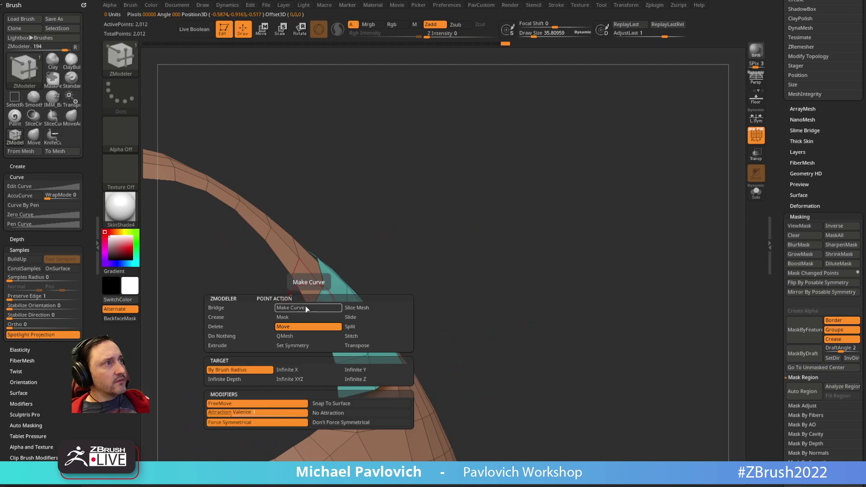
{"action": "left_click", "coordinate": [355, 330]}
{"action": "left_click", "coordinate": [353, 336]}
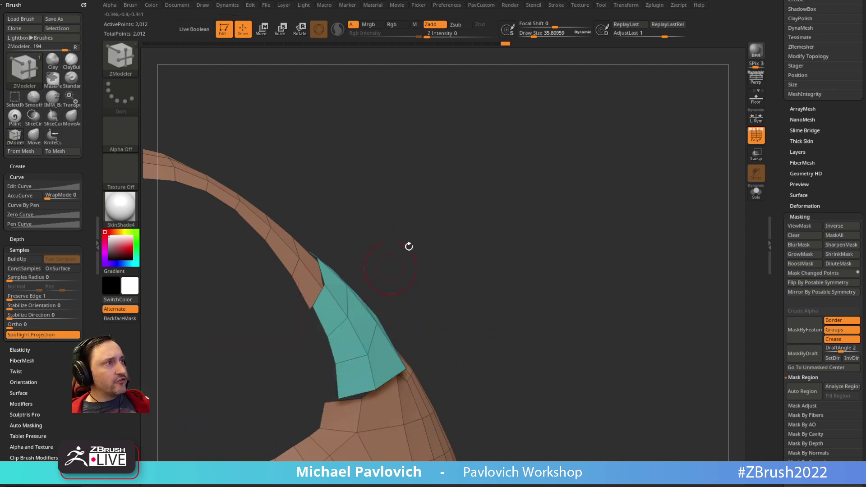
{"action": "left_click_drag", "start_coordinate": [407, 245], "coordinate": [363, 275]}
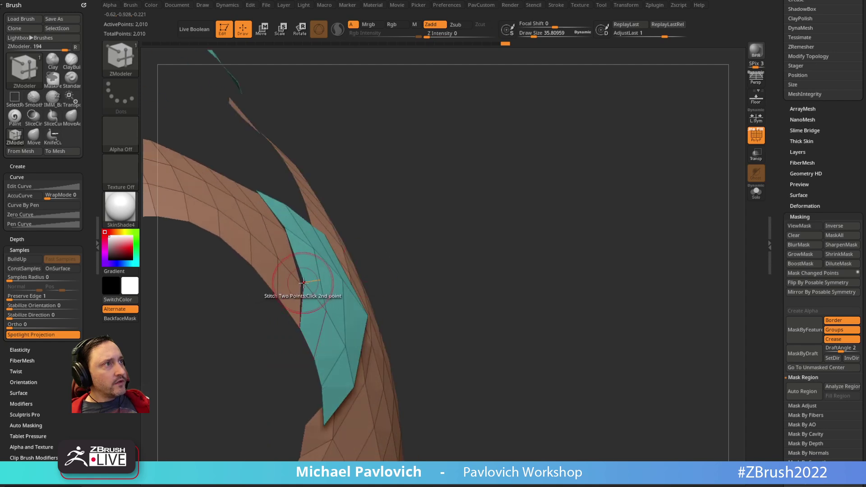
{"action": "left_click_drag", "start_coordinate": [393, 182], "coordinate": [332, 289]}
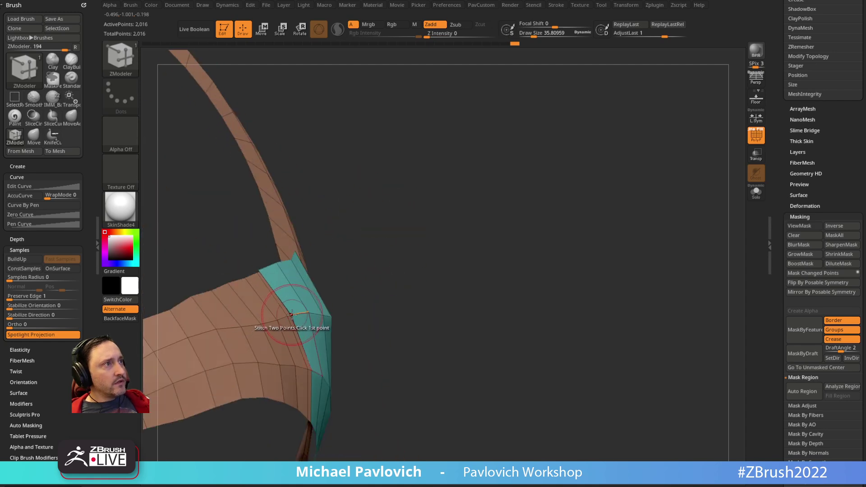
{"action": "key", "text": "shift+z"}
{"action": "key", "text": "shift+z"}
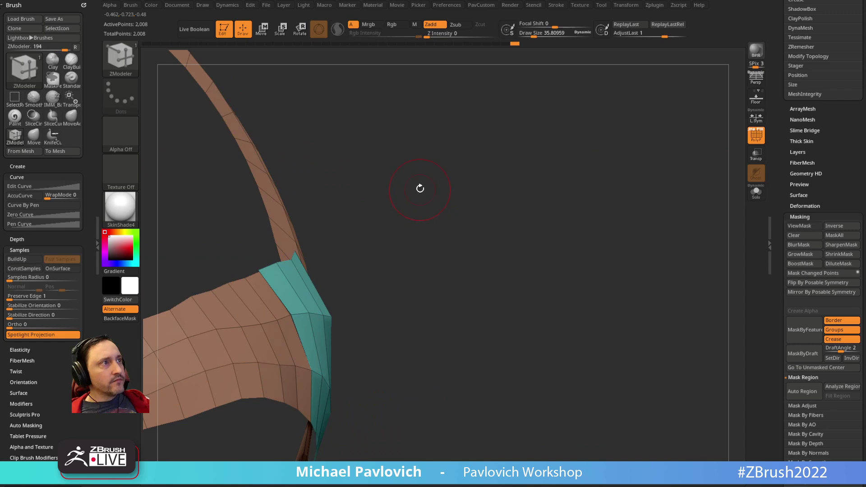
{"action": "left_click_drag", "start_coordinate": [419, 189], "coordinate": [290, 338]}
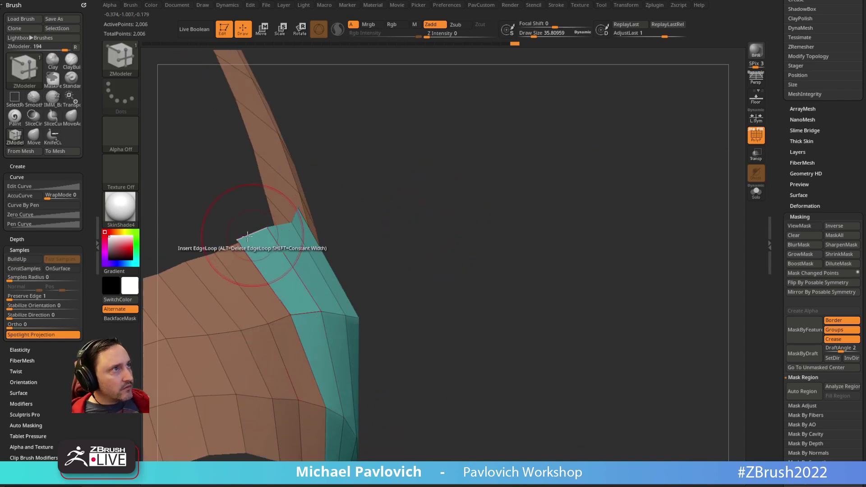
Undo the last two accidental edge insertions at the strap patch
{"action": "left_click_drag", "start_coordinate": [354, 244], "coordinate": [391, 266]}
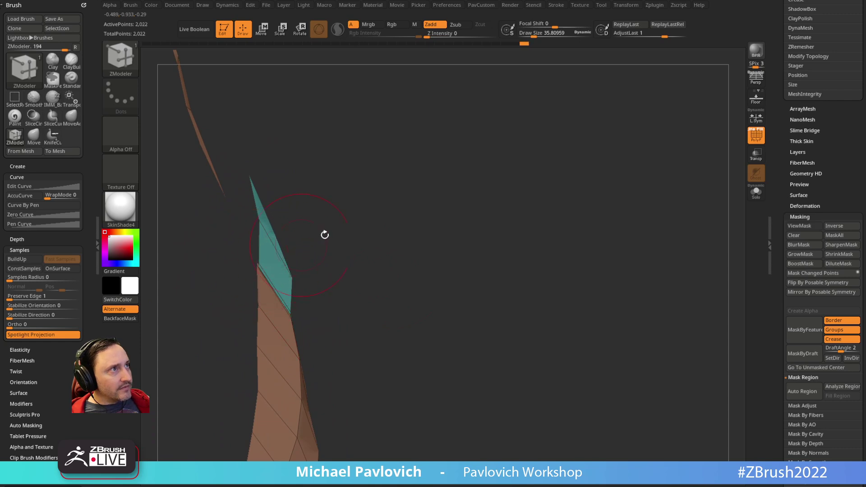
{"action": "left_click_drag", "start_coordinate": [325, 234], "coordinate": [367, 278], "text": "alt"}
{"action": "key", "text": "ctrl+z"}
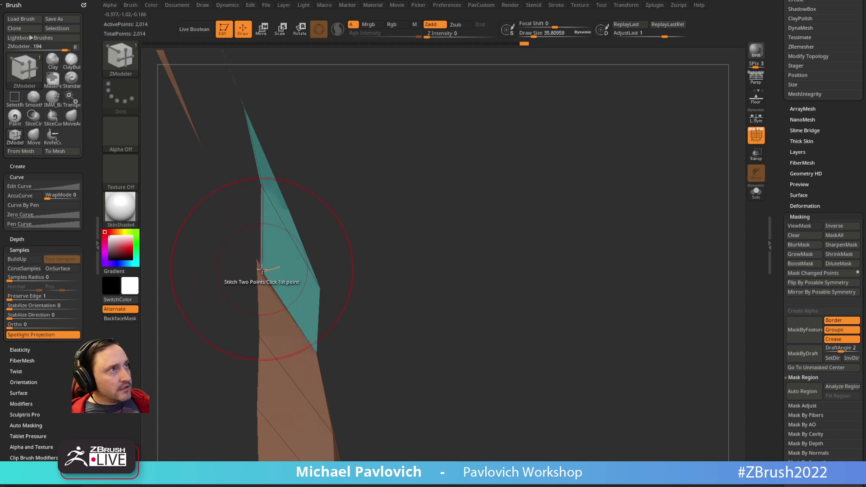
{"action": "key", "text": "ctrl+z"}
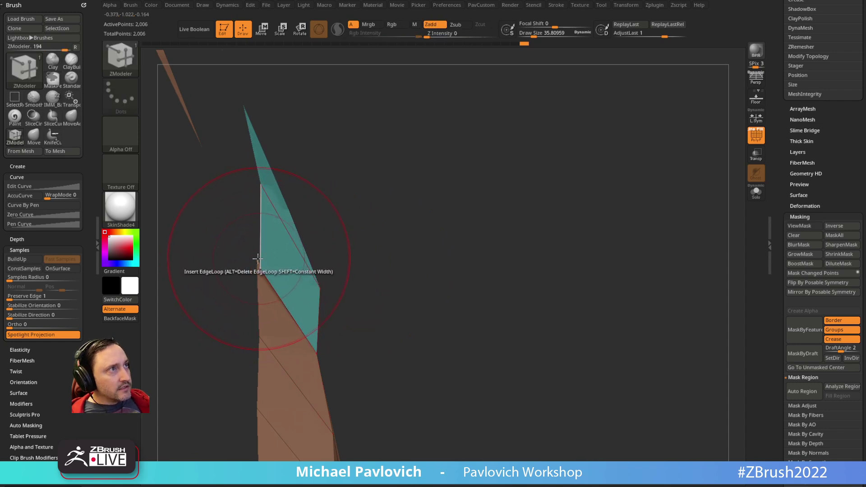
Stitch the remaining corner of the strap patch and assign the whole overalls mesh to one polygroup
{"action": "left_click_drag", "start_coordinate": [256, 259], "coordinate": [361, 155]}
{"action": "key", "text": "ctrl+w"}
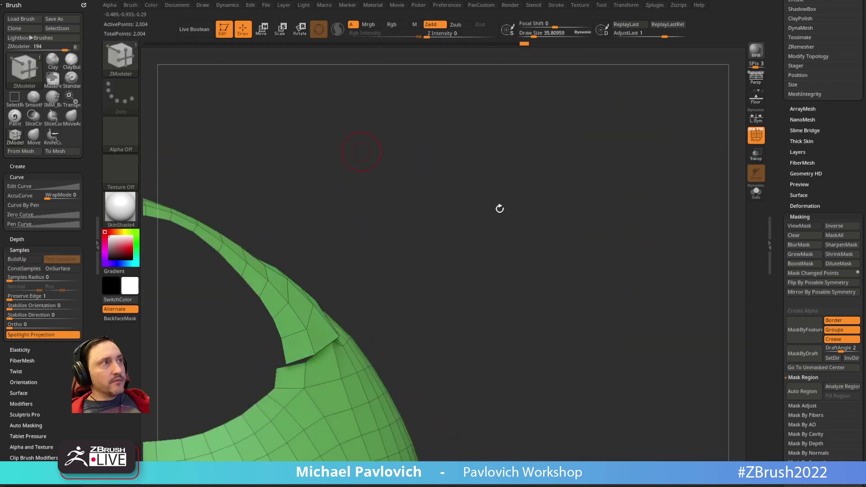
Activate the Move brush and enable topological auto masking with a range of 1.5
{"action": "mouse_move", "coordinate": [499, 209]}
{"action": "left_mouse_down", "text": "shift"}
{"action": "mouse_move", "coordinate": [423, 203]}
{"action": "mouse_move", "coordinate": [369, 231]}
{"action": "mouse_move", "coordinate": [395, 197]}
{"action": "mouse_move", "coordinate": [487, 211]}
{"action": "left_mouse_up", "text": "shift"}
{"action": "key", "text": "s"}
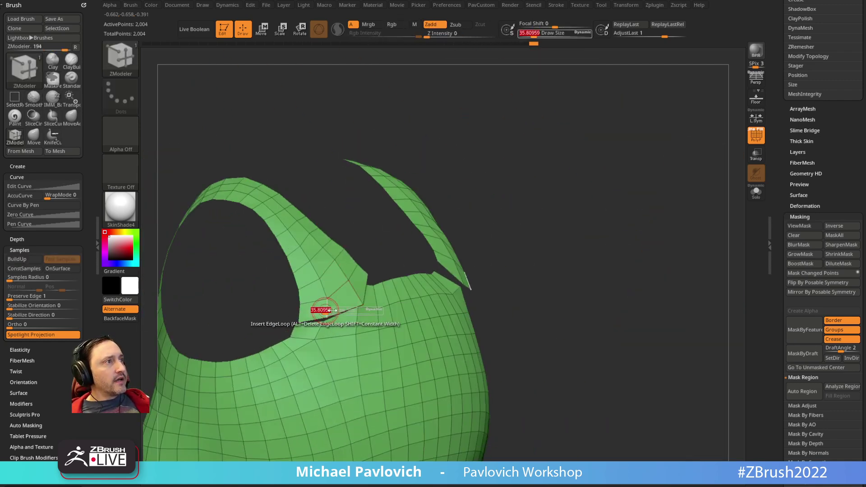
{"action": "left_click_drag", "start_coordinate": [323, 310], "coordinate": [347, 316]}
{"action": "key", "text": "b"}
{"action": "key", "text": "m"}
{"action": "key", "text": "v"}
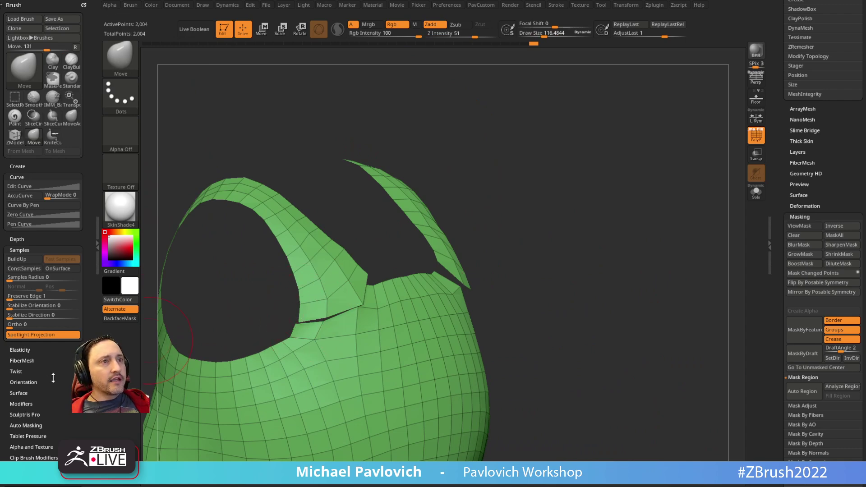
{"action": "scroll", "coordinate": [58, 306], "scroll_direction": "down", "scroll_amount": 5}
{"action": "left_click", "coordinate": [26, 208]}
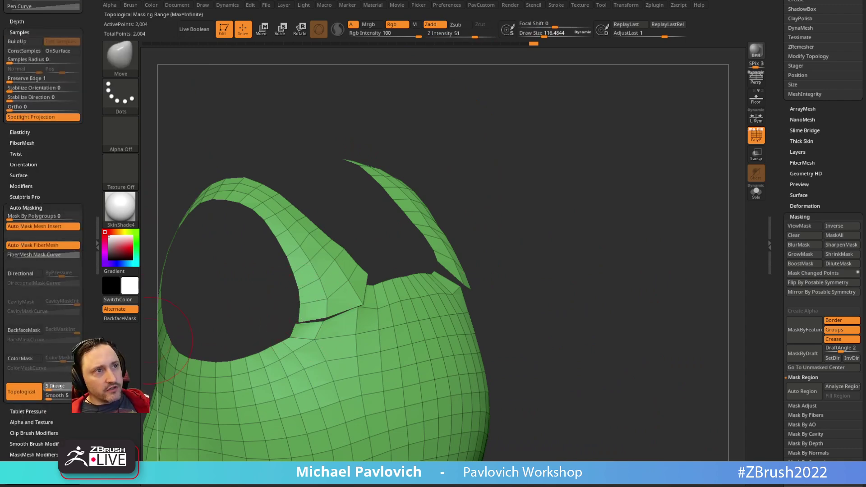
{"action": "left_click", "coordinate": [57, 387]}
{"action": "type", "text": "1.5"}
{"action": "key", "text": "Return"}
Reshape the lower ends of the front straps with the Move brush at draw size 112 so they sit against the torso
{"action": "mouse_move", "coordinate": [532, 234]}
{"action": "right_mouse_down", "text": "ctrl"}
{"action": "mouse_move", "coordinate": [531, 197]}
{"action": "mouse_move", "coordinate": [487, 187]}
{"action": "right_mouse_up", "text": "ctrl"}
{"action": "key", "text": "s"}
{"action": "left_click", "coordinate": [330, 281]}
{"action": "left_click_drag", "start_coordinate": [330, 280], "coordinate": [315, 273]}
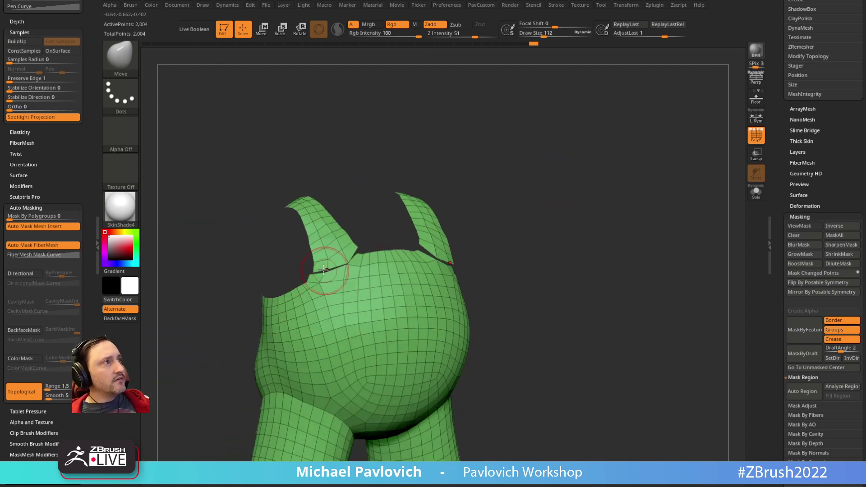
{"action": "right_click_drag", "start_coordinate": [357, 227], "coordinate": [379, 245]}
{"action": "key", "text": "s"}
{"action": "left_click", "coordinate": [380, 246]}
{"action": "left_click_drag", "start_coordinate": [354, 266], "coordinate": [376, 276]}
{"action": "key", "text": "s"}
{"action": "left_click_drag", "start_coordinate": [430, 235], "coordinate": [350, 260]}
{"action": "key", "text": "s"}
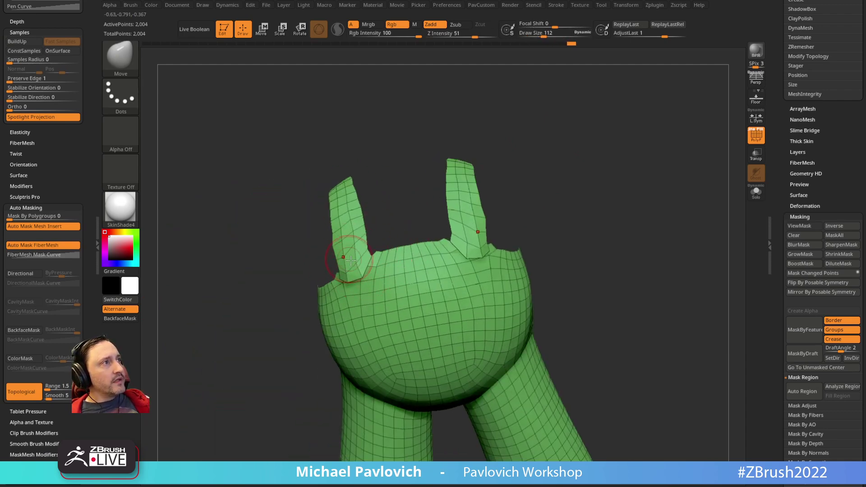
Assign polygroups to the overalls with Auto Groups and isolate the main body group briefly before showing everything again
{"action": "left_click_drag", "start_coordinate": [499, 137], "coordinate": [543, 211]}
{"action": "key", "text": "2"}
{"action": "left_click", "coordinate": [528, 276]}
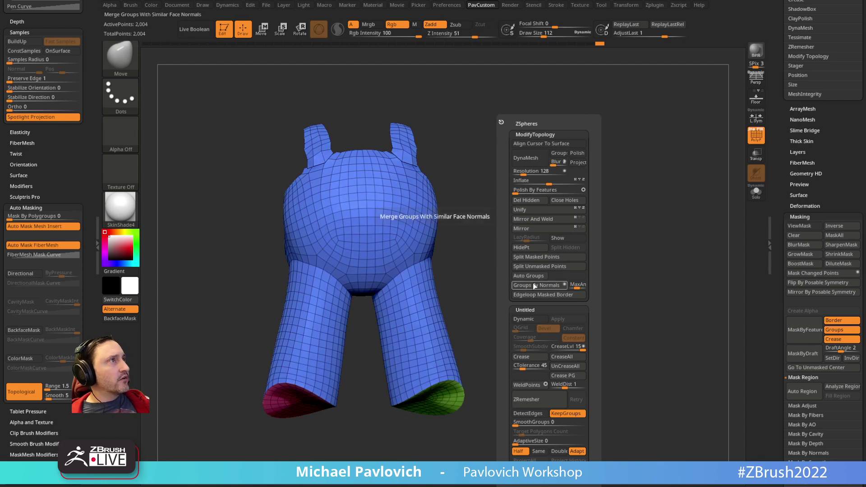
{"action": "mouse_move", "coordinate": [491, 276]}
{"action": "left_mouse_down"}
{"action": "mouse_move", "coordinate": [555, 278]}
{"action": "mouse_move", "coordinate": [469, 275]}
{"action": "mouse_move", "coordinate": [512, 261]}
{"action": "left_mouse_up"}
{"action": "key", "text": "s"}
{"action": "key", "text": "ctrl+shift"}
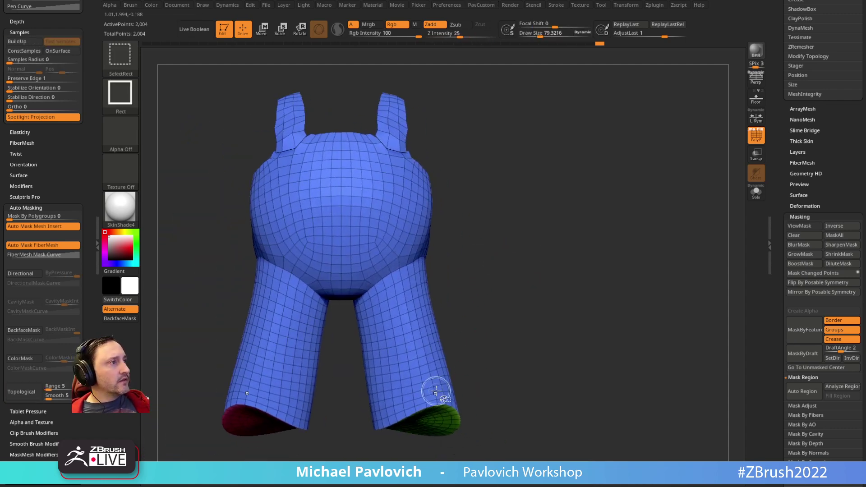
{"action": "left_click", "coordinate": [433, 382], "text": "ctrl+shift"}
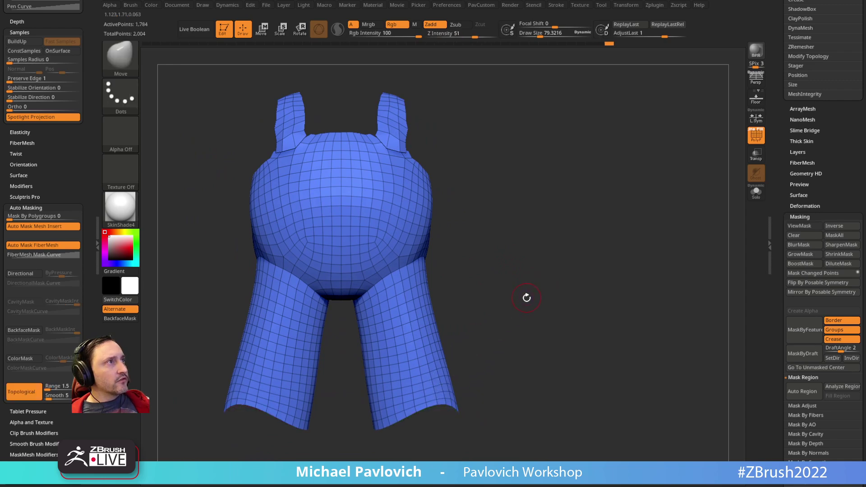
{"action": "left_click", "coordinate": [526, 297], "text": "ctrl+shift"}
Mirror and weld the overalls, and isolate the polygroup of the leg-end caps
{"action": "left_click_drag", "start_coordinate": [528, 297], "coordinate": [489, 330]}
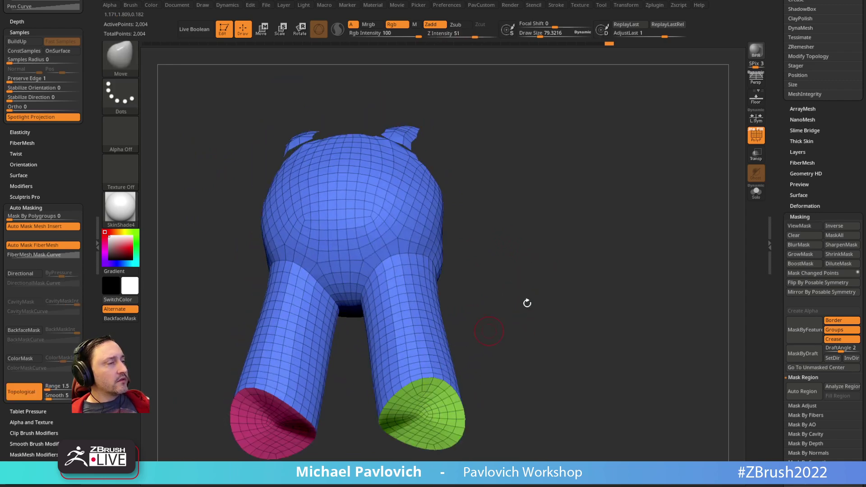
{"action": "key", "text": "2"}
{"action": "left_click", "coordinate": [533, 220]}
{"action": "left_click", "coordinate": [439, 381], "text": "ctrl+shift"}
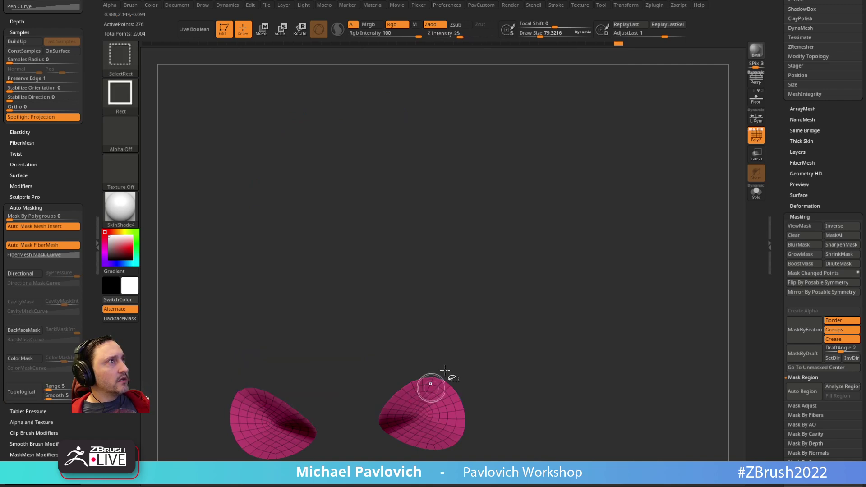
Grow the visible area from the caps up both legs, give the legs their own polygroup and show the whole mesh
{"action": "key", "text": "ctrl+shift+x"}
{"action": "key", "text": "ctrl+shift+x"}
{"action": "key", "text": "ctrl+shift+x"}
{"action": "key", "text": "ctrl+shift+x"}
{"action": "key", "text": "ctrl+shift+x"}
{"action": "key", "text": "ctrl+shift+x"}
{"action": "key", "text": "ctrl+shift+x"}
{"action": "key", "text": "ctrl+shift+x"}
{"action": "key", "text": "ctrl+shift+x"}
{"action": "key", "text": "ctrl+shift+x"}
{"action": "key", "text": "ctrl+shift+x"}
{"action": "key", "text": "ctrl+shift+x"}
{"action": "key", "text": "ctrl+shift+x"}
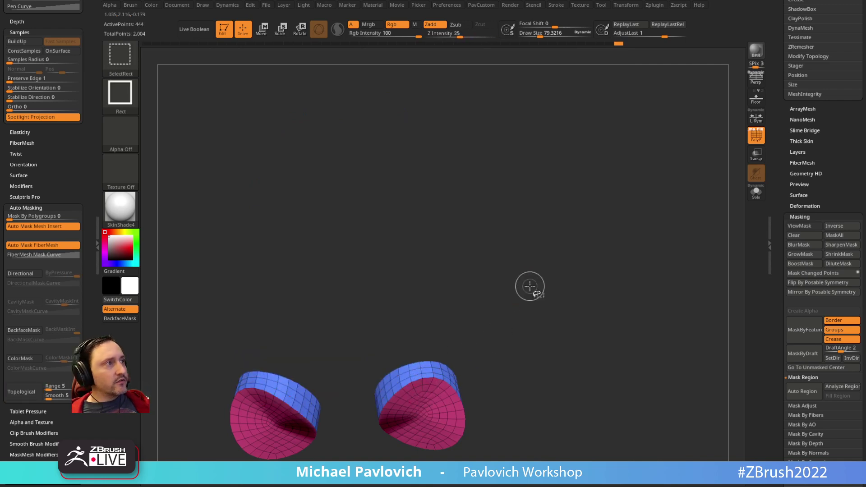
{"action": "key", "text": "ctrl+shift+Up"}
{"action": "key", "text": "ctrl+shift+Up"}
{"action": "key", "text": "ctrl+shift+Up"}
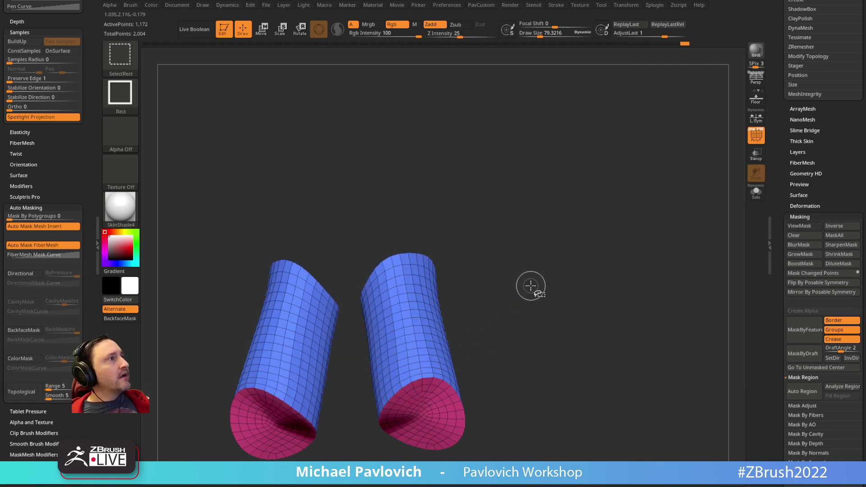
{"action": "key", "text": "ctrl+z"}
{"action": "key", "text": "ctrl+z"}
{"action": "key", "text": "ctrl+z"}
{"action": "key", "text": "ctrl+z"}
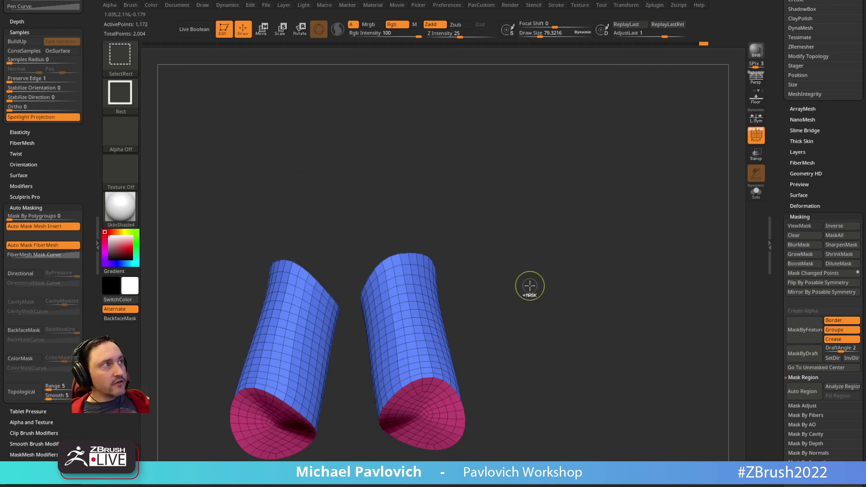
{"action": "left_click", "coordinate": [507, 319], "text": "ctrl+shift"}
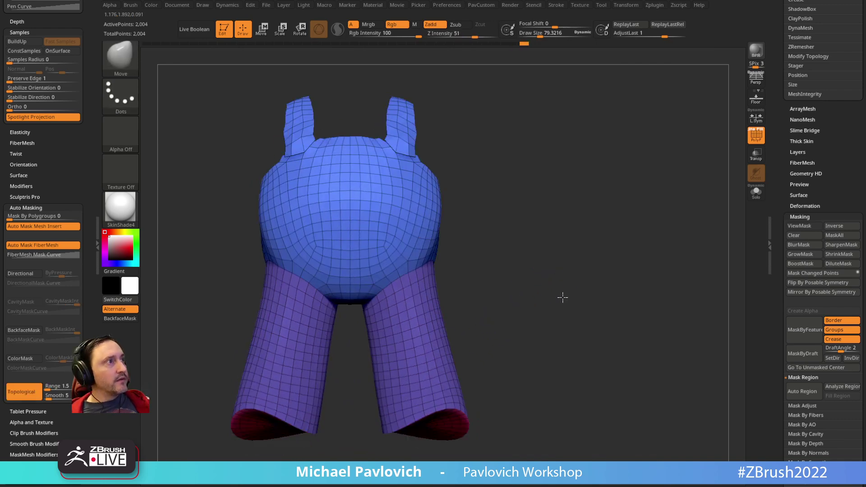
Set the draw size to about 103 and smooth the overalls with Polish By Features
{"action": "mouse_move", "coordinate": [557, 280]}
{"action": "right_mouse_down", "text": "ctrl"}
{"action": "mouse_move", "coordinate": [522, 207]}
{"action": "mouse_move", "coordinate": [550, 293]}
{"action": "right_mouse_up", "text": "ctrl"}
{"action": "mouse_move", "coordinate": [426, 249]}
{"action": "right_mouse_down"}
{"action": "mouse_move", "coordinate": [389, 234]}
{"action": "mouse_move", "coordinate": [384, 266]}
{"action": "right_mouse_up"}
{"action": "key", "text": "s"}
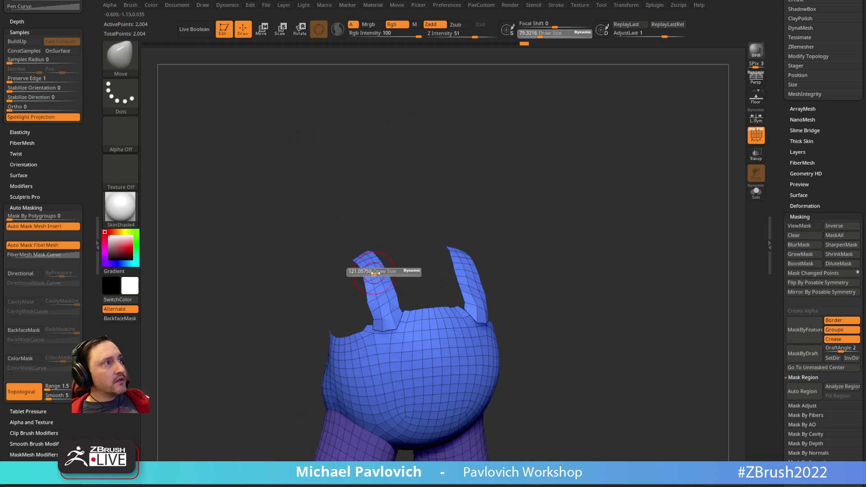
{"action": "left_click_drag", "start_coordinate": [371, 273], "coordinate": [373, 273]}
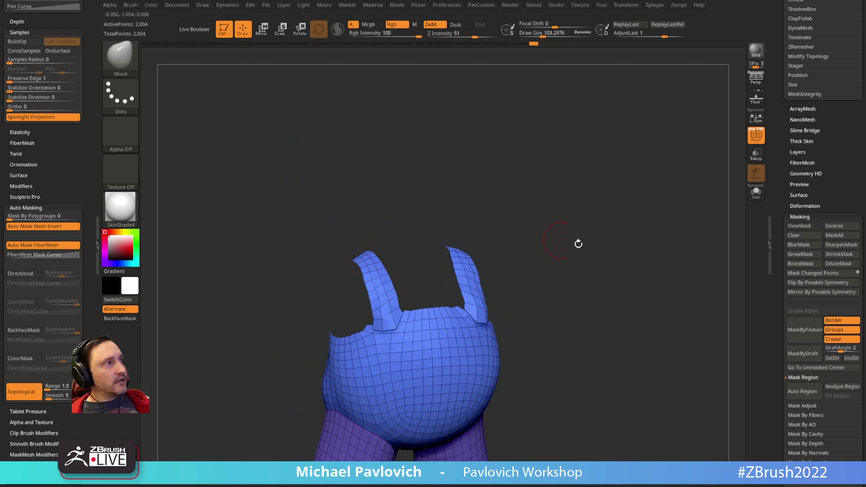
{"action": "right_click_drag", "start_coordinate": [578, 243], "coordinate": [598, 240]}
{"action": "key", "text": "2"}
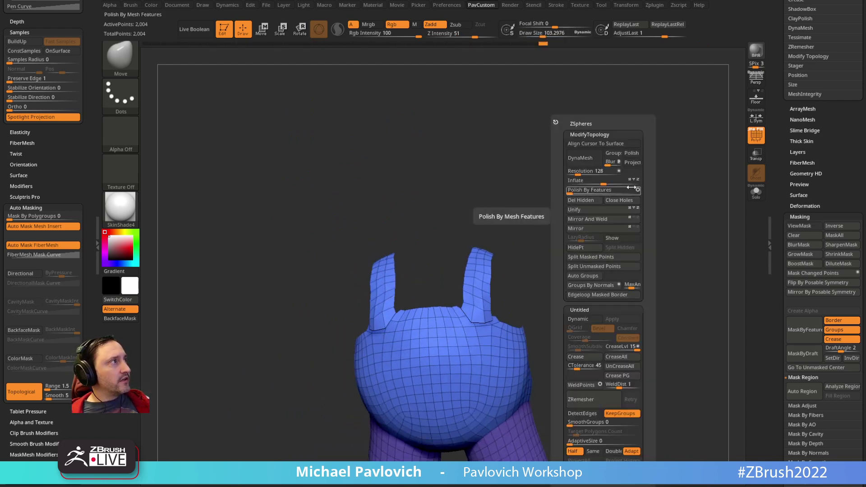
{"action": "left_click", "coordinate": [570, 190]}
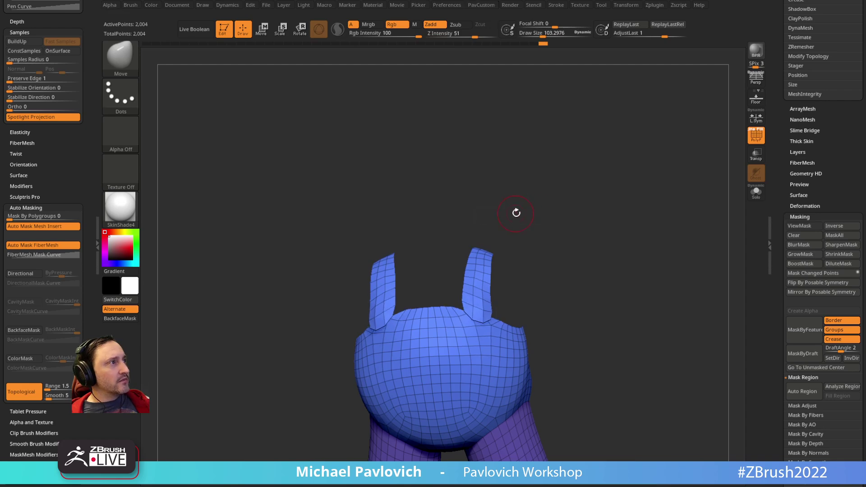
ZRemesh the overalls at the same polygon count with KeepGroups enabled, and inspect the new topology
{"action": "left_click_drag", "start_coordinate": [552, 243], "coordinate": [556, 265]}
{"action": "key", "text": "space"}
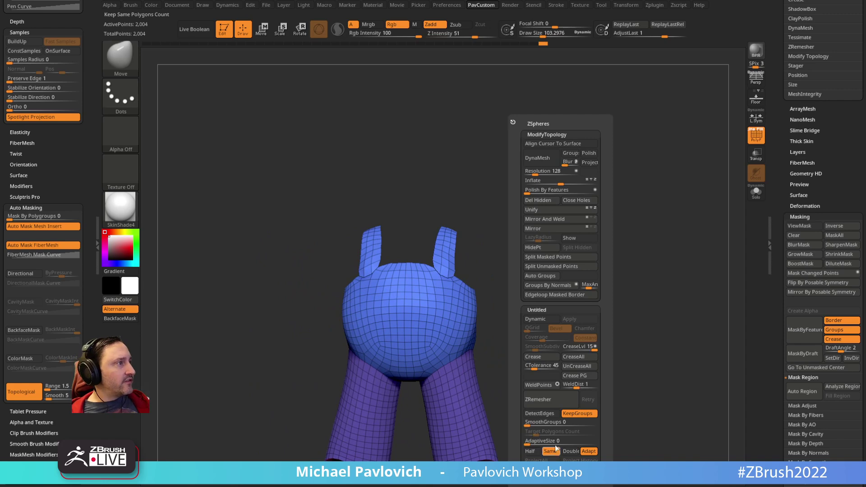
{"action": "left_click", "coordinate": [569, 398]}
{"action": "mouse_move", "coordinate": [506, 338]}
{"action": "left_mouse_down"}
{"action": "mouse_move", "coordinate": [548, 270]}
{"action": "mouse_move", "coordinate": [558, 277]}
{"action": "mouse_move", "coordinate": [564, 263]}
{"action": "mouse_move", "coordinate": [458, 334]}
{"action": "left_mouse_up"}
{"action": "key", "text": "ctrl+shift"}
{"action": "right_click_drag", "start_coordinate": [390, 225], "coordinate": [519, 210]}
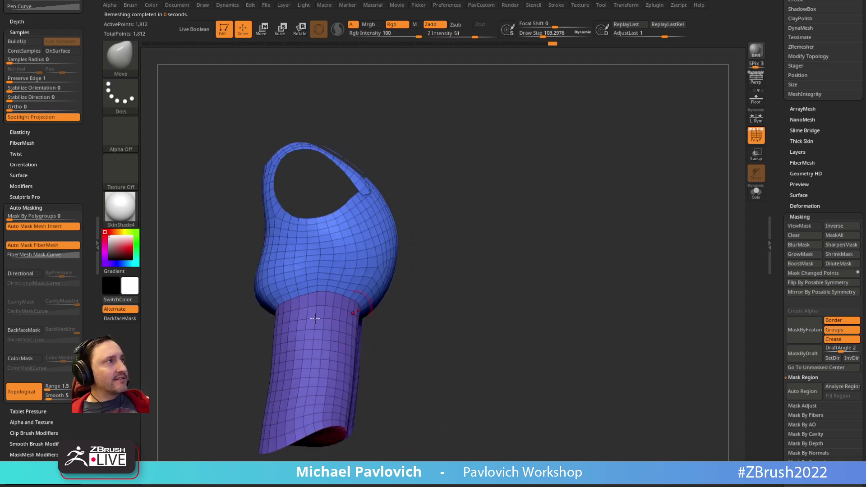
{"action": "left_click_drag", "start_coordinate": [447, 294], "coordinate": [412, 200]}
Hide the caps closing the leg openings and delete the hidden geometry
{"action": "left_click", "coordinate": [299, 420], "text": "ctrl+shift"}
{"action": "left_click_drag", "start_coordinate": [549, 252], "coordinate": [593, 286], "text": "ctrl+shift"}
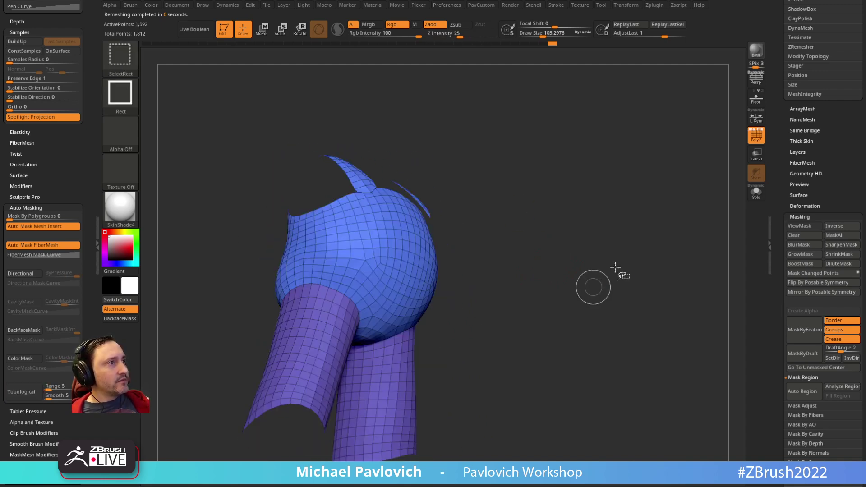
{"action": "key", "text": "2"}
{"action": "left_click", "coordinate": [581, 201]}
Set ZModeler's polygon action to Extrude with All Polygons as target and extrude the overalls to give them thickness
{"action": "mouse_move", "coordinate": [502, 223]}
{"action": "right_mouse_down", "text": "ctrl"}
{"action": "mouse_move", "coordinate": [543, 251]}
{"action": "mouse_move", "coordinate": [513, 253]}
{"action": "right_mouse_up", "text": "ctrl"}
{"action": "key", "text": "b"}
{"action": "key", "text": "z"}
{"action": "key", "text": "m"}
{"action": "key", "text": "space"}
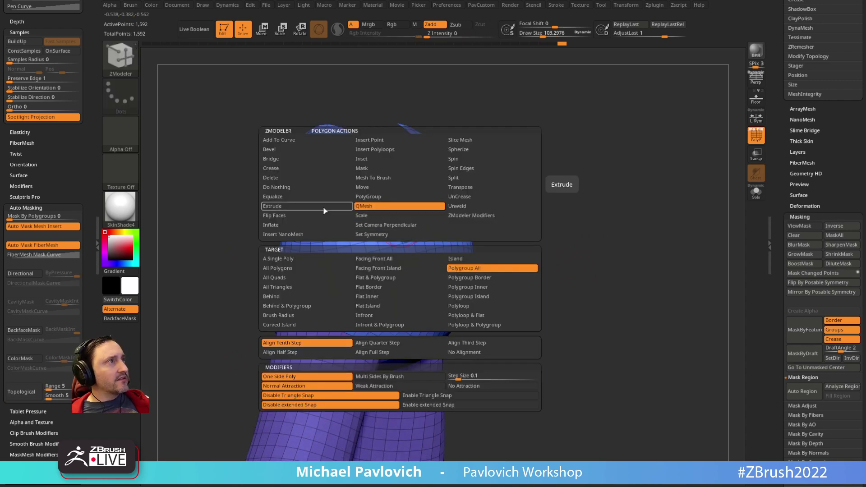
{"action": "left_click", "coordinate": [315, 269]}
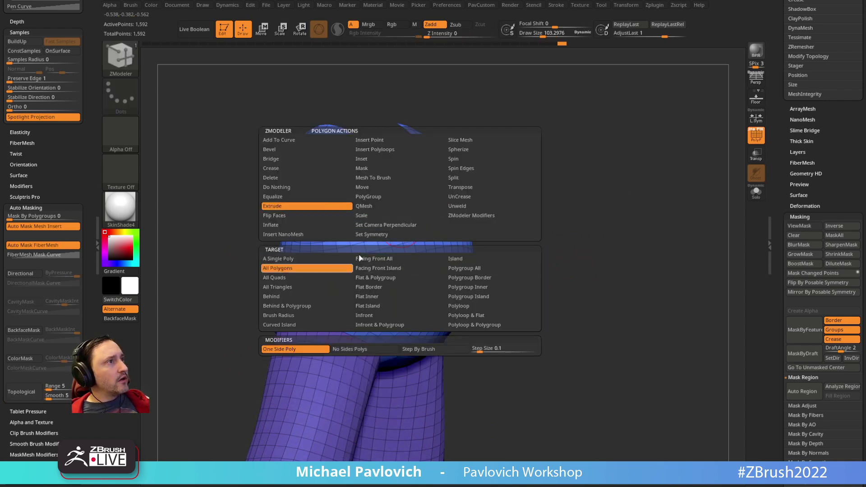
{"action": "right_click_drag", "start_coordinate": [564, 230], "coordinate": [473, 198]}
{"action": "left_click_drag", "start_coordinate": [384, 257], "coordinate": [377, 262]}
Flip the face normals of the thickened overalls
{"action": "right_click_drag", "start_coordinate": [509, 234], "coordinate": [682, 251]}
{"action": "left_click_drag", "start_coordinate": [779, 255], "coordinate": [772, 221]}
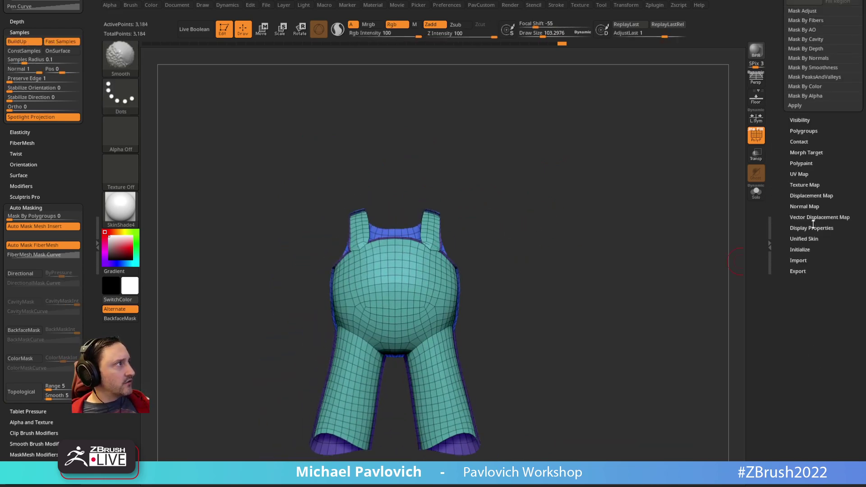
{"action": "left_click", "coordinate": [819, 228]}
{"action": "left_click", "coordinate": [829, 256]}
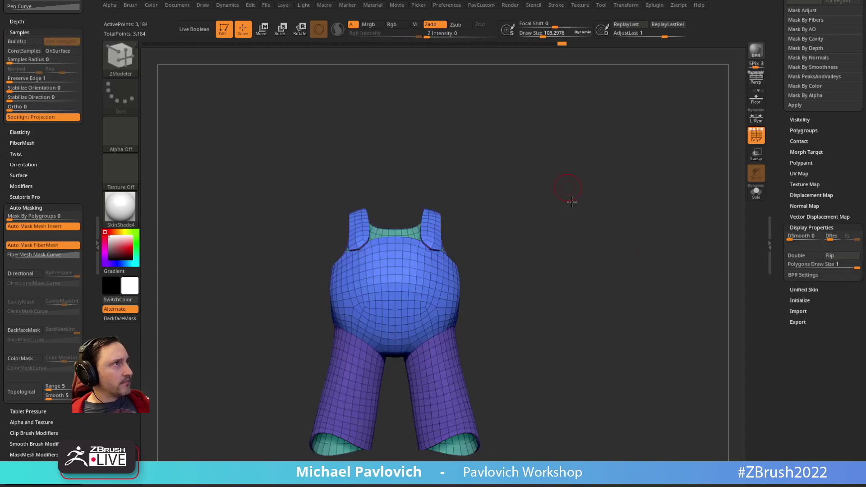
{"action": "left_click_drag", "start_coordinate": [572, 199], "coordinate": [581, 254]}
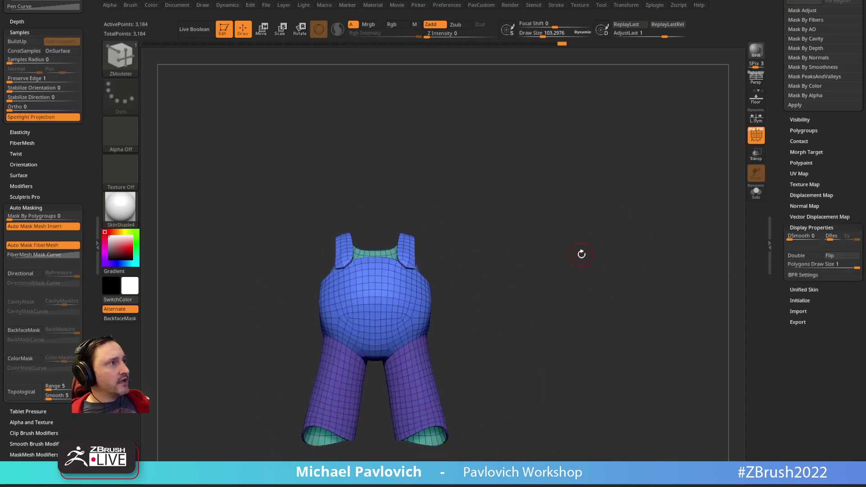
Bring back the reference images, switch to the Body1 character tool and append the finished overalls mesh as a subtool
{"action": "key", "text": "shift+z"}
{"action": "key", "text": "2"}
{"action": "key", "text": "1"}
{"action": "left_click_drag", "start_coordinate": [779, 110], "coordinate": [819, 343]}
{"action": "left_click", "coordinate": [850, 146]}
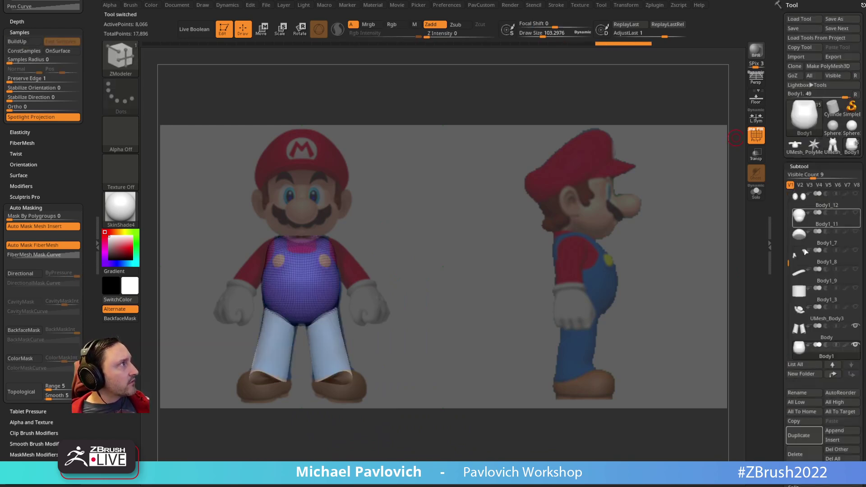
{"action": "scroll", "coordinate": [843, 324], "scroll_direction": "down", "scroll_amount": 3}
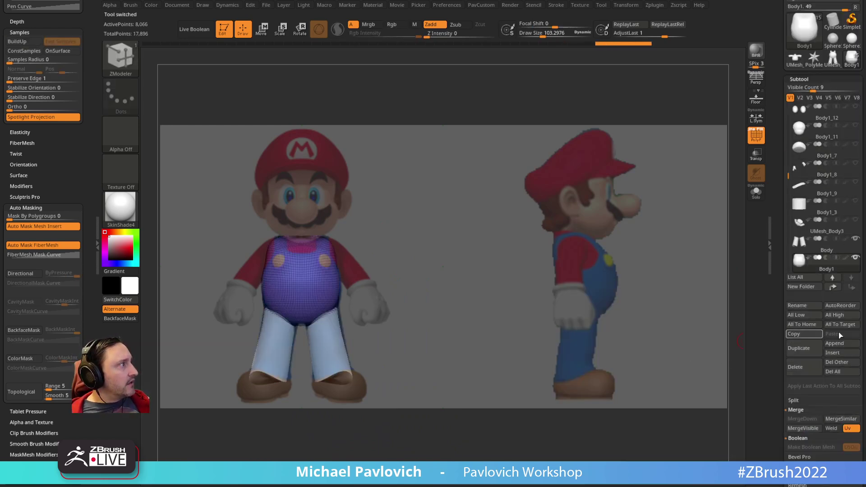
{"action": "left_click", "coordinate": [849, 346]}
{"action": "left_click", "coordinate": [603, 328]}
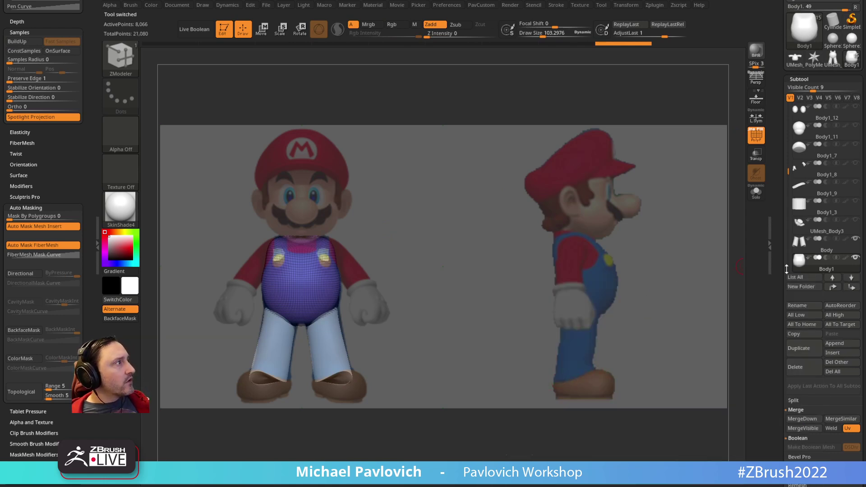
Delete the old Body legs and Body1 torso subtools
{"action": "left_click", "coordinate": [827, 252]}
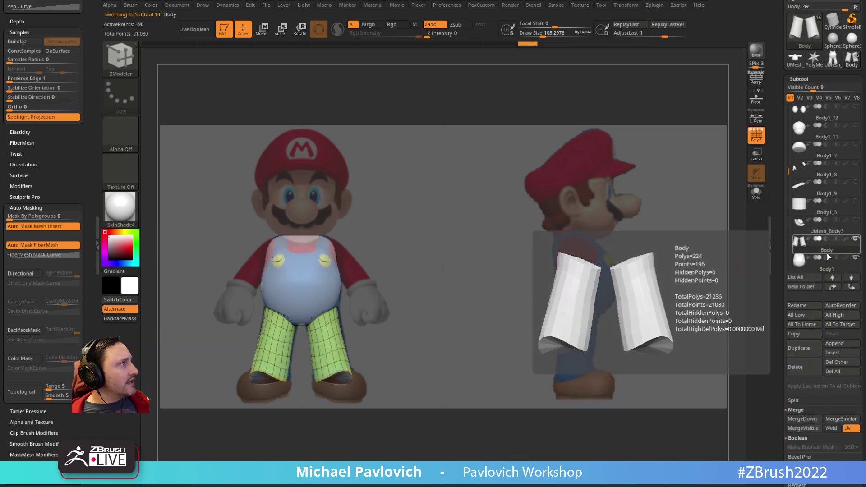
{"action": "left_click", "coordinate": [801, 371]}
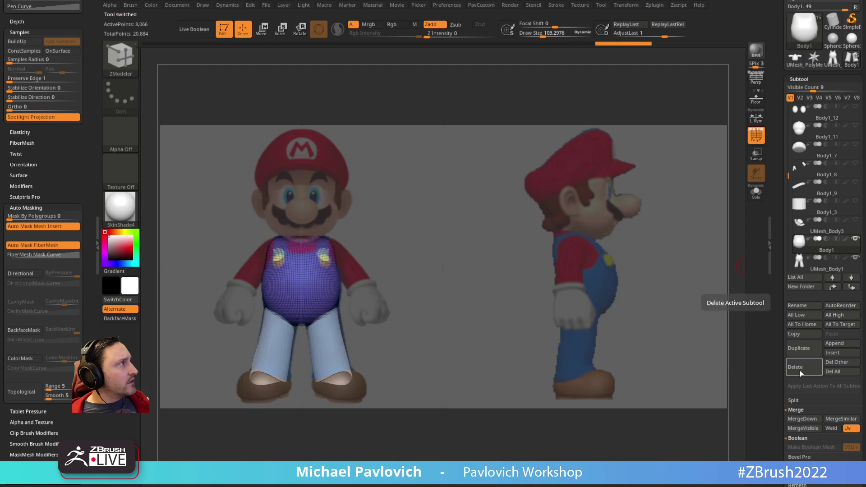
{"action": "left_click", "coordinate": [800, 371]}
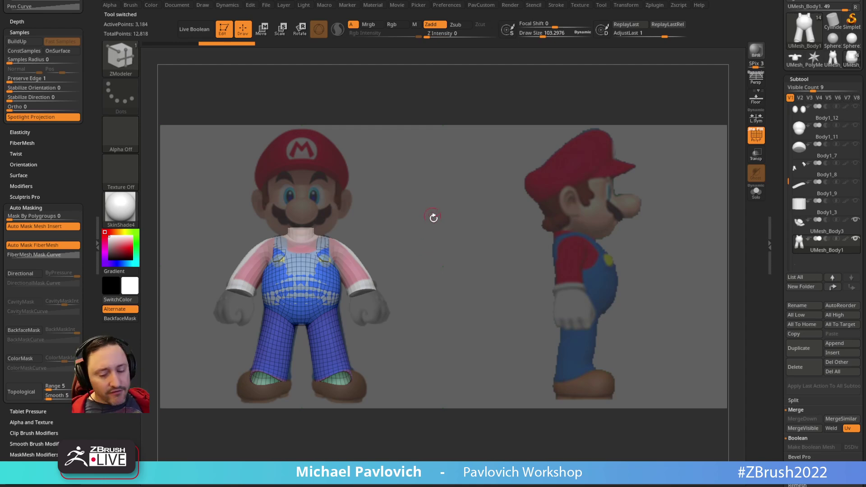
Activate the IMM primitives brush and choose the Cylinder12 insert mesh
{"action": "key", "text": "b"}
{"action": "key", "text": "i"}
{"action": "key", "text": "p"}
{"action": "key", "text": "m"}
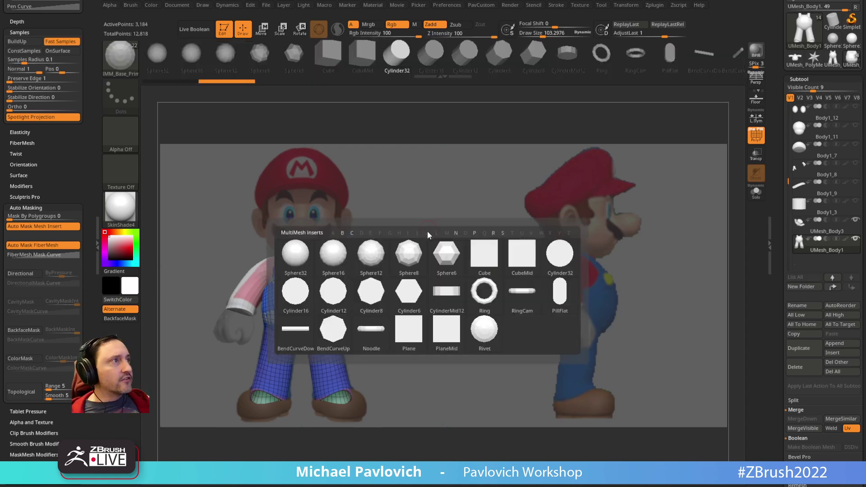
{"action": "key", "text": "m"}
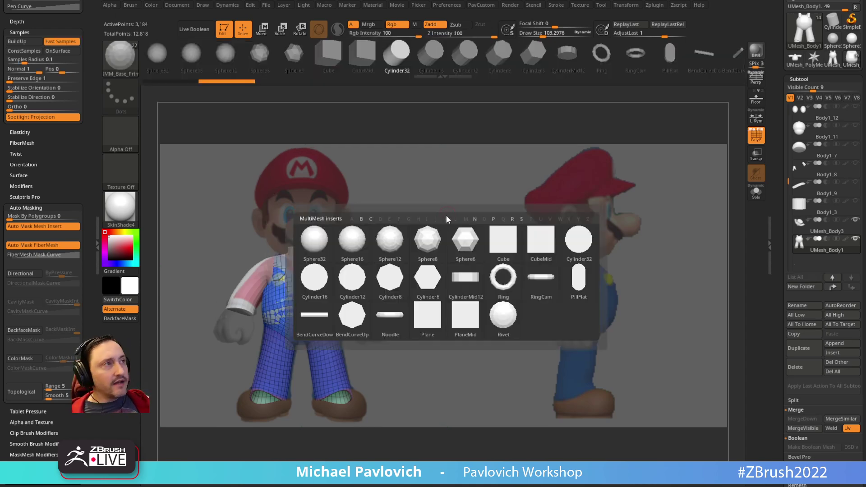
{"action": "left_click", "coordinate": [350, 280]}
{"action": "right_click_drag", "start_coordinate": [435, 205], "coordinate": [487, 194], "text": "ctrl"}
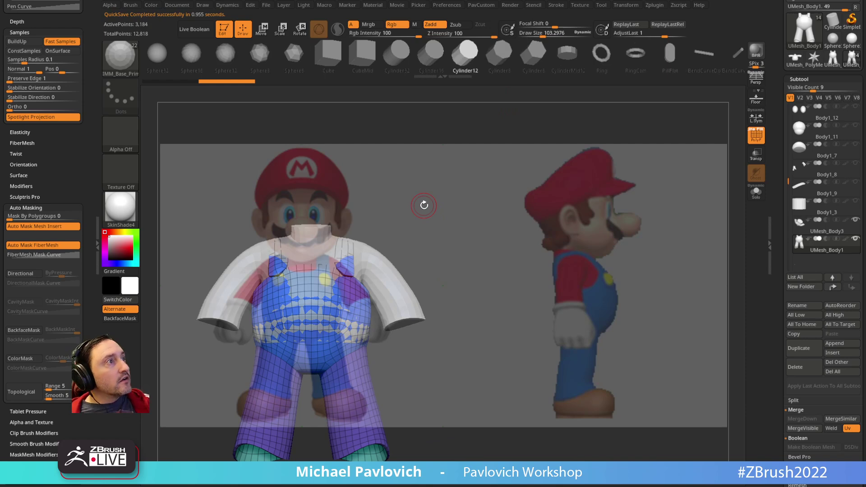
Adjust the overalls' straps against the front reference image using the Move brush at a draw size of about 427
{"action": "key", "text": "b"}
{"action": "key", "text": "s"}
{"action": "key", "text": "t"}
{"action": "key", "text": "Right"}
{"action": "key", "text": "Left"}
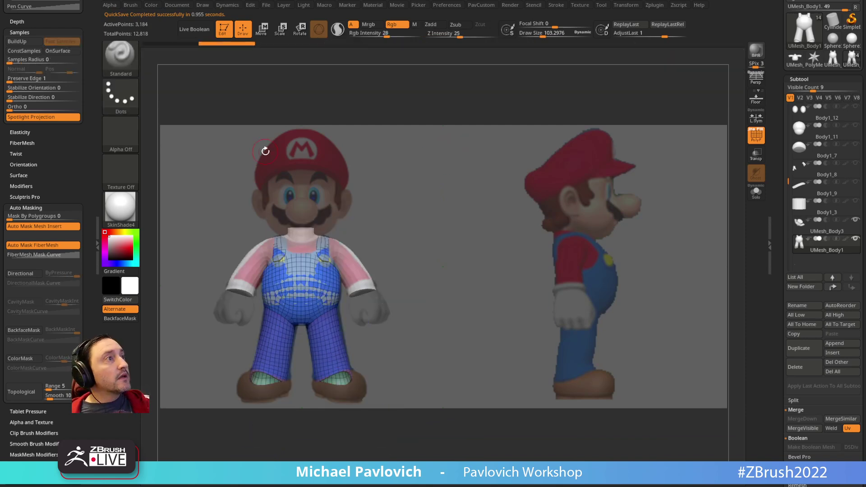
{"action": "key", "text": "s"}
{"action": "left_click_drag", "start_coordinate": [299, 261], "coordinate": [302, 262]}
{"action": "key", "text": "b"}
{"action": "key", "text": "m"}
{"action": "key", "text": "v"}
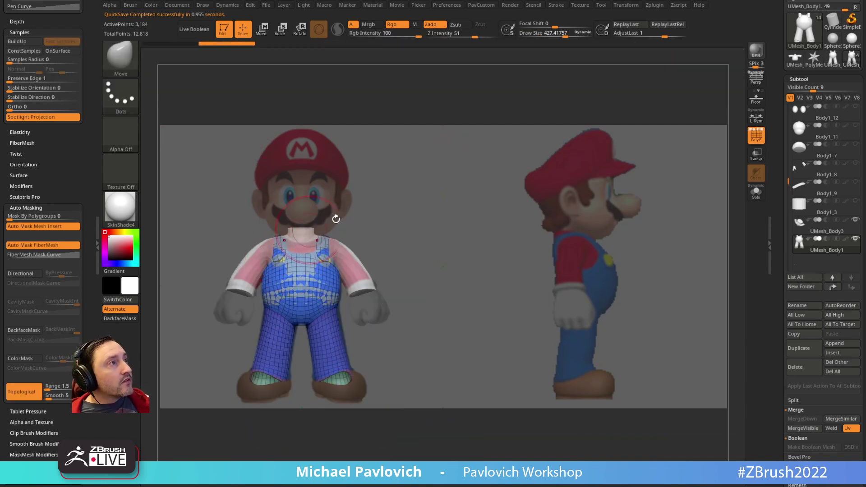
{"action": "left_click_drag", "start_coordinate": [334, 218], "coordinate": [309, 238]}
{"action": "left_click_drag", "start_coordinate": [285, 269], "coordinate": [290, 273]}
Adjust the background opacity of the reference images in Spotlight and hide them
{"action": "key", "text": "shift+z"}
{"action": "right_click_drag", "start_coordinate": [297, 224], "coordinate": [295, 228], "text": "shift"}
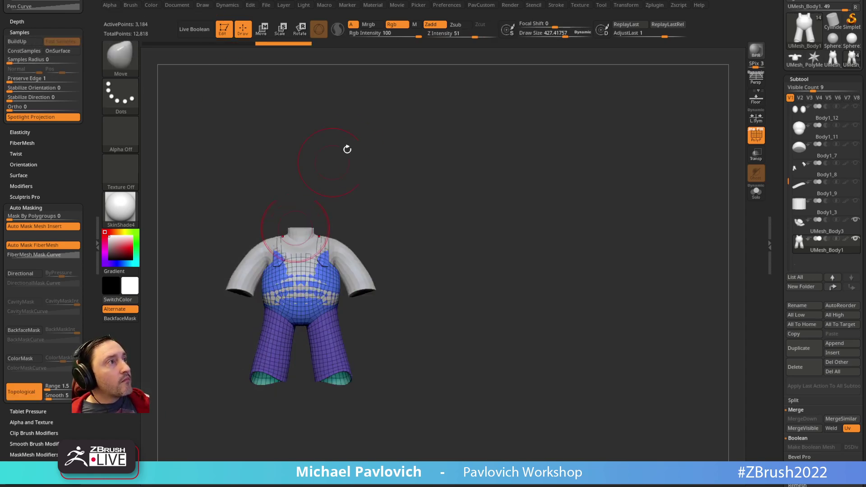
{"action": "key", "text": "shift+z"}
{"action": "key", "text": "z"}
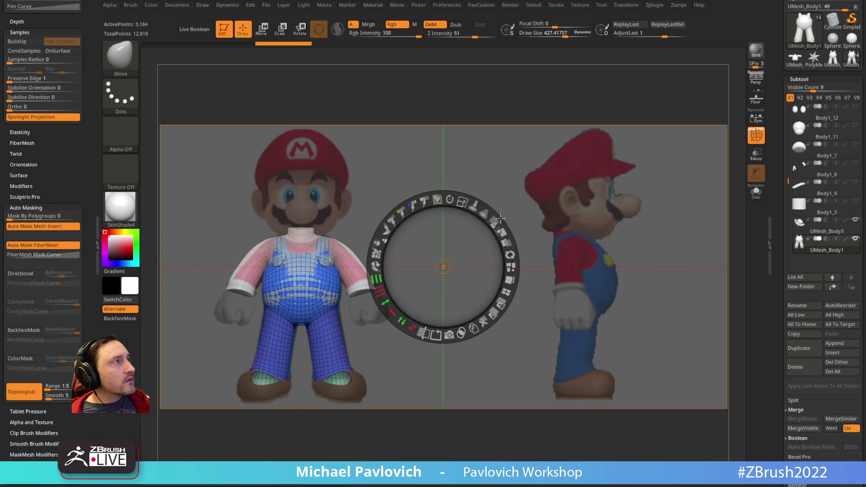
{"action": "mouse_move", "coordinate": [493, 221]}
{"action": "left_mouse_down"}
{"action": "mouse_move", "coordinate": [505, 263]}
{"action": "mouse_move", "coordinate": [491, 220]}
{"action": "left_mouse_up"}
{"action": "key", "text": "shift+z"}
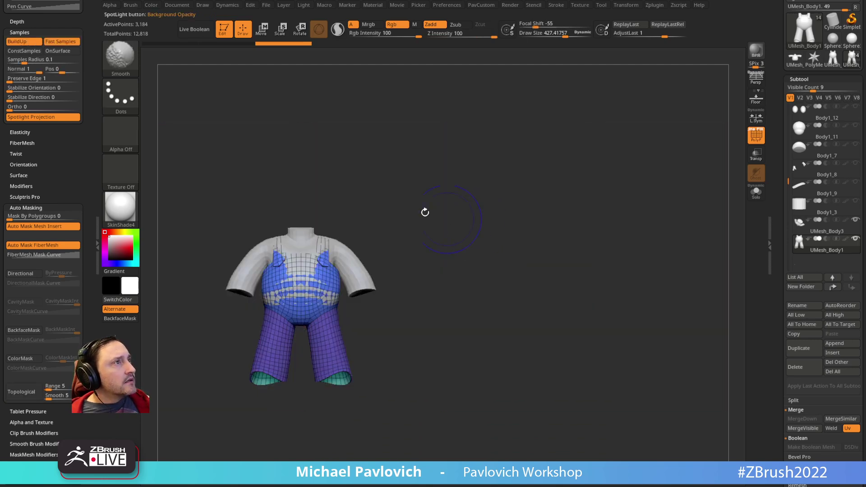
Reshape the torso and back of the overalls around the shirt with a large Move brush
{"action": "right_click_drag", "start_coordinate": [423, 212], "coordinate": [349, 238]}
{"action": "key", "text": "ctrl+shift+z"}
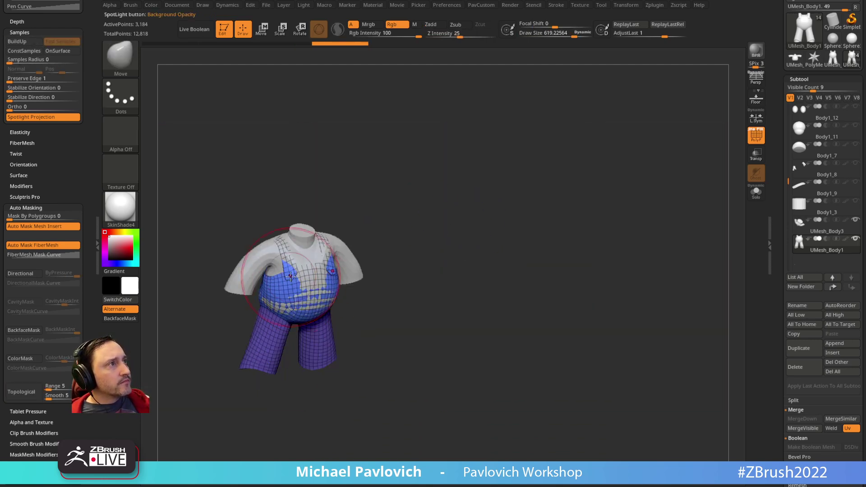
{"action": "right_click_drag", "start_coordinate": [292, 287], "coordinate": [244, 273]}
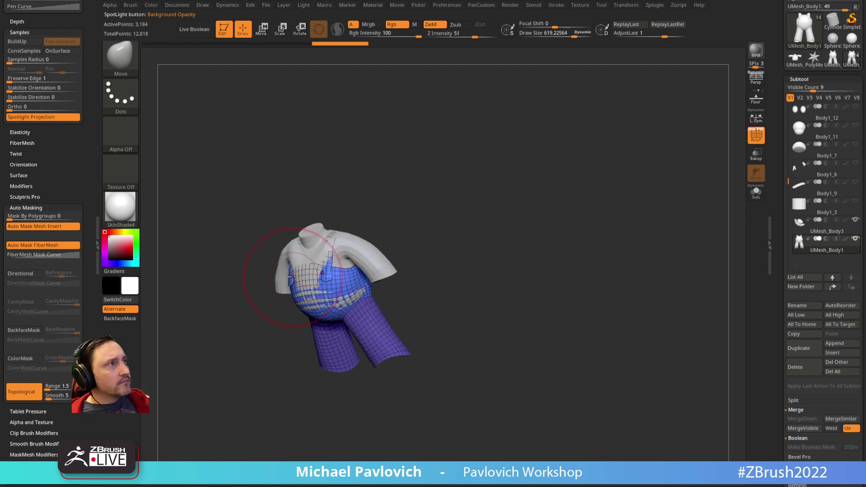
{"action": "key", "text": "ctrl+shift+z"}
{"action": "key", "text": "bracketleft"}
{"action": "key", "text": "ctrl+shift+z"}
{"action": "mouse_move", "coordinate": [348, 204]}
{"action": "right_mouse_down"}
{"action": "mouse_move", "coordinate": [435, 178]}
{"action": "mouse_move", "coordinate": [348, 268]}
{"action": "right_mouse_up"}
{"action": "key", "text": "ctrl+shift+z"}
{"action": "key", "text": "ctrl+shift+z"}
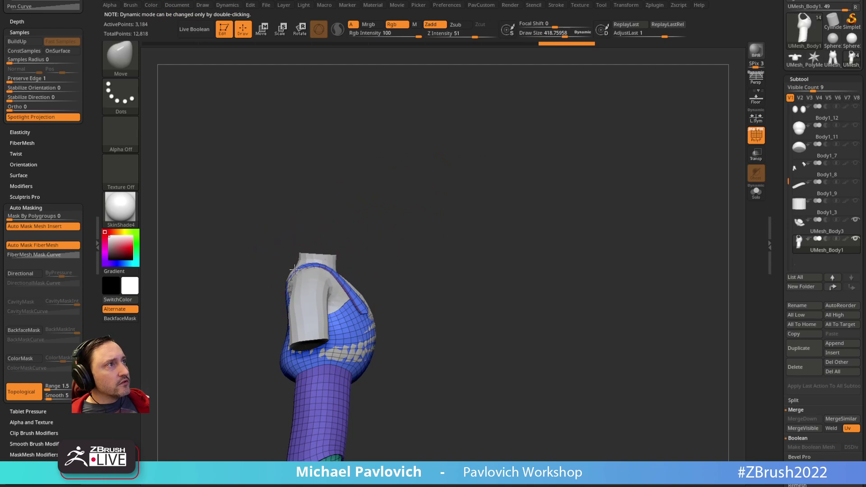
{"action": "right_click_drag", "start_coordinate": [336, 230], "coordinate": [294, 309]}
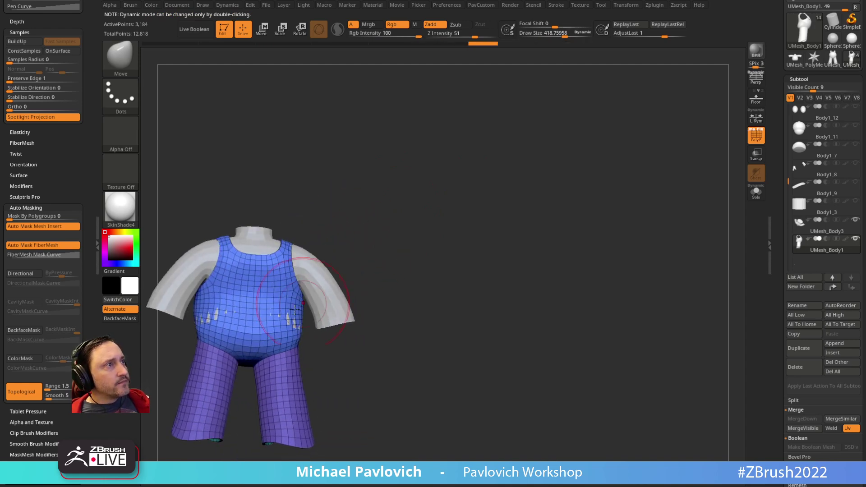
Select the shirt and push its torso inward so it sits beneath the overalls, finishing with the Standard brush
{"action": "left_click", "coordinate": [329, 264], "text": "alt"}
{"action": "right_click_drag", "start_coordinate": [364, 253], "coordinate": [264, 319]}
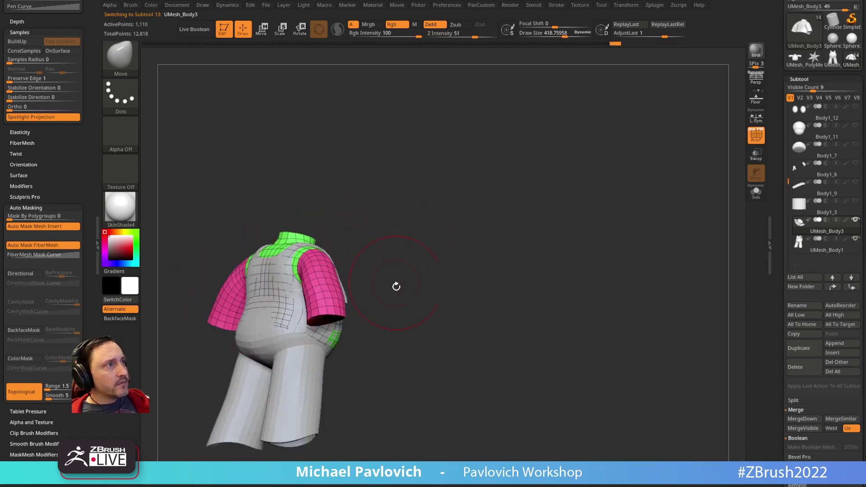
{"action": "right_click_drag", "start_coordinate": [395, 286], "coordinate": [260, 313]}
{"action": "right_click_drag", "start_coordinate": [352, 215], "coordinate": [256, 323]}
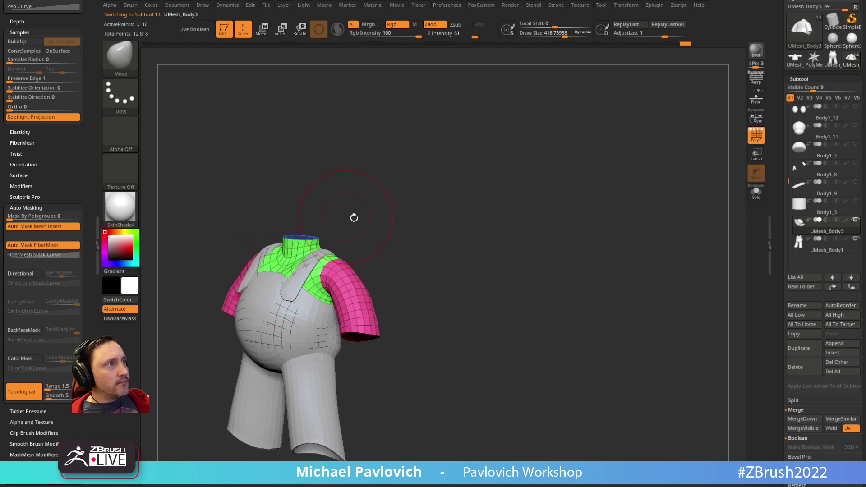
{"action": "right_click_drag", "start_coordinate": [353, 217], "coordinate": [352, 212]}
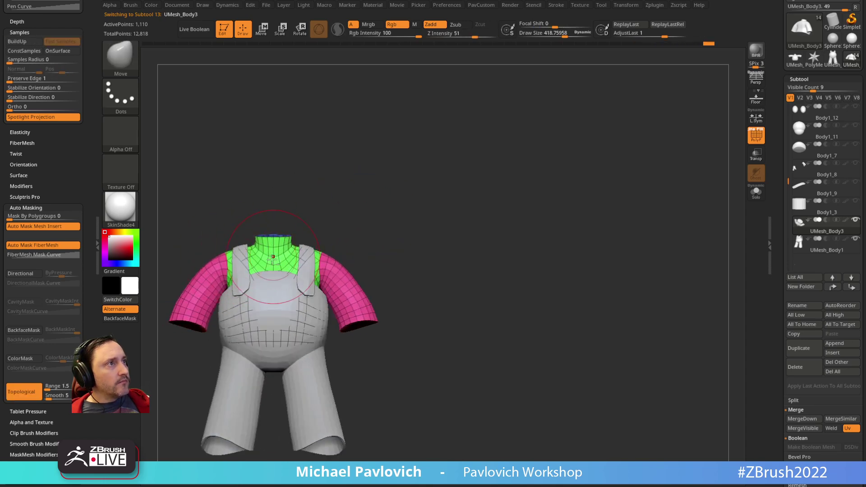
{"action": "key", "text": "b"}
{"action": "key", "text": "s"}
{"action": "key", "text": "t"}
Insert a Cylinder12 primitive onto the overalls' straps symmetrically and split the cylinders into their own subtool
{"action": "left_click", "coordinate": [241, 280], "text": "alt"}
{"action": "right_click_drag", "start_coordinate": [487, 228], "coordinate": [498, 234]}
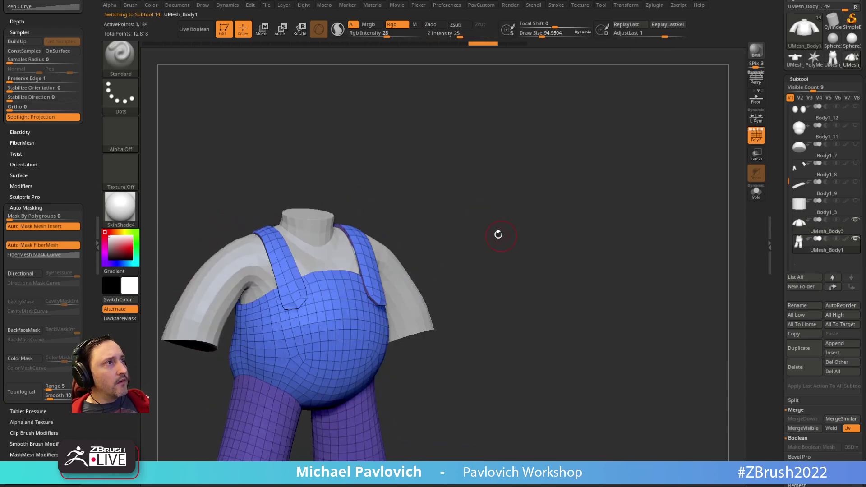
{"action": "key", "text": "b"}
{"action": "key", "text": "i"}
{"action": "key", "text": "b"}
{"action": "key", "text": "m"}
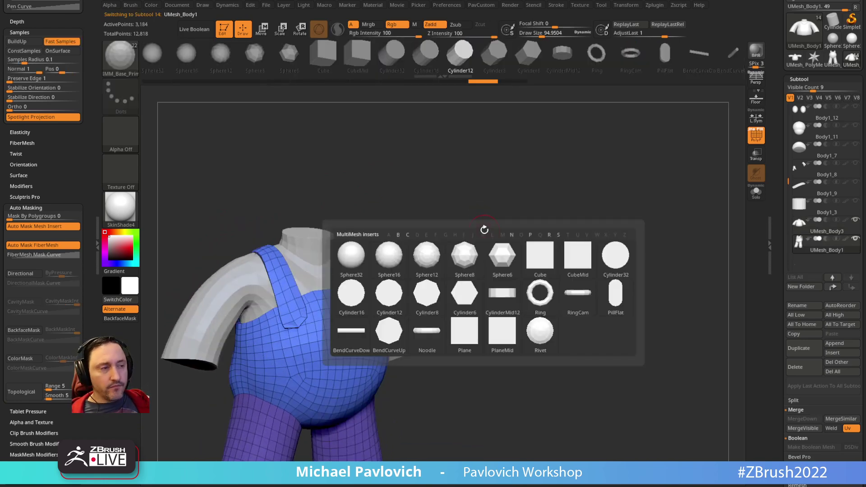
{"action": "left_click", "coordinate": [384, 297]}
{"action": "left_click_drag", "start_coordinate": [295, 306], "coordinate": [302, 314]}
{"action": "key", "text": "2"}
{"action": "left_click", "coordinate": [496, 256]}
Turn on local symmetry and flatten the inserted cylinders into thin discs for the strap buttons
{"action": "right_click_drag", "start_coordinate": [478, 204], "coordinate": [510, 271], "text": "alt"}
{"action": "right_click_drag", "start_coordinate": [512, 244], "coordinate": [514, 180]}
{"action": "key", "text": "w"}
{"action": "left_click", "coordinate": [755, 116]}
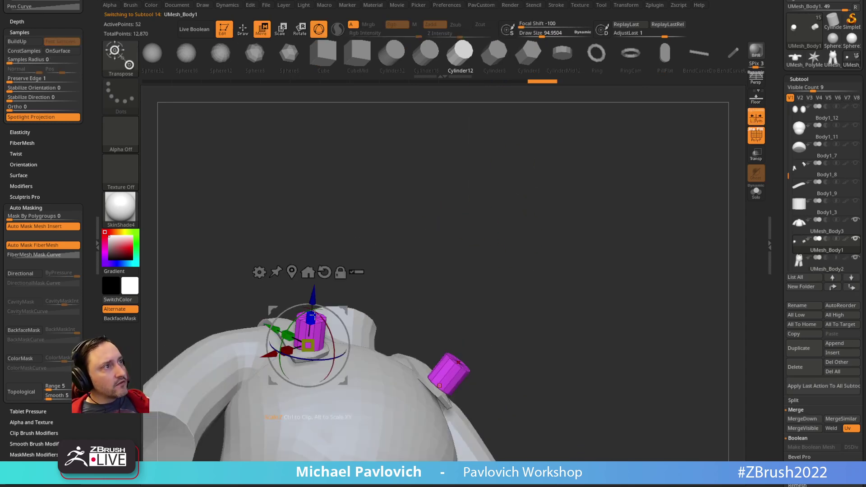
{"action": "left_click_drag", "start_coordinate": [311, 318], "coordinate": [299, 379]}
Group the button discs' faces by normals and solo the button subtool
{"action": "key", "text": "q"}
{"action": "key", "text": "grave"}
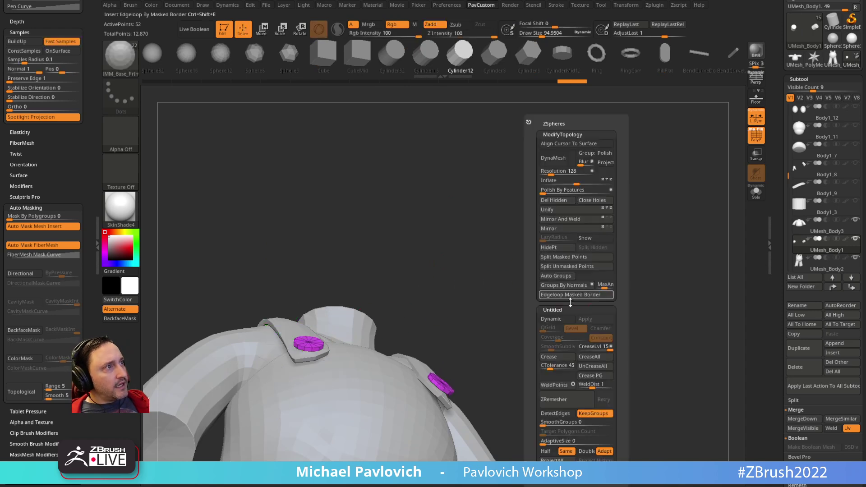
{"action": "left_click", "coordinate": [564, 284]}
{"action": "left_click", "coordinate": [755, 191]}
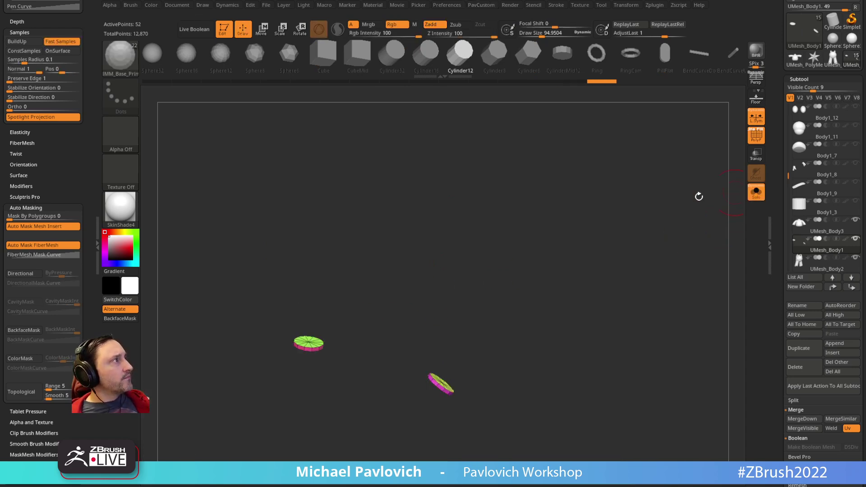
Isolate the side wall of one button, delete its hidden caps, and apply Mirror And Weld to the button mesh
{"action": "key", "text": "ctrl+shift"}
{"action": "left_click", "coordinate": [314, 333], "text": "ctrl+shift"}
{"action": "left_click_drag", "start_coordinate": [370, 259], "coordinate": [413, 288], "text": "ctrl+shift"}
{"action": "key", "text": "grave"}
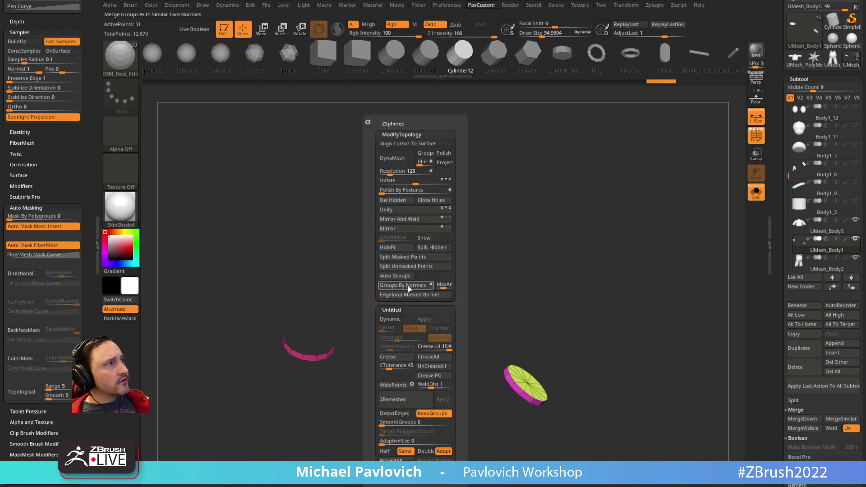
{"action": "left_click", "coordinate": [392, 199]}
{"action": "key", "text": "grave"}
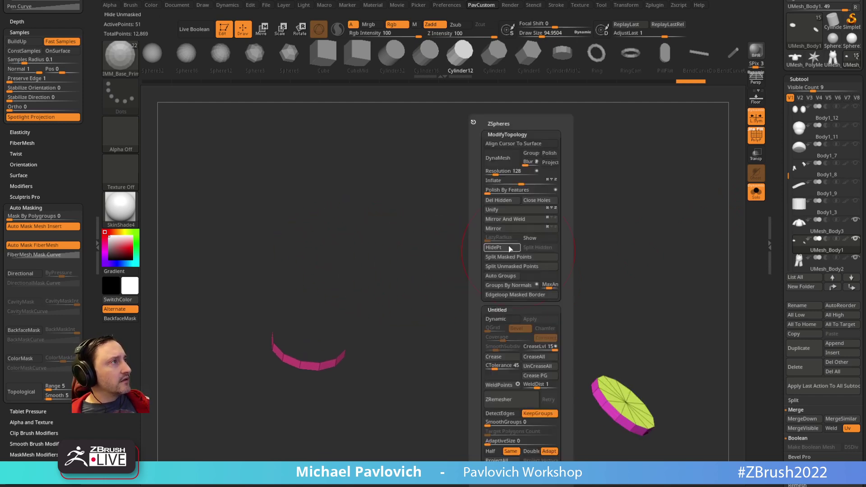
{"action": "left_click", "coordinate": [507, 219]}
Set the ZModeler edge action to Close with the Convex Hole target
{"action": "key", "text": "b"}
{"action": "key", "text": "z"}
{"action": "key", "text": "m"}
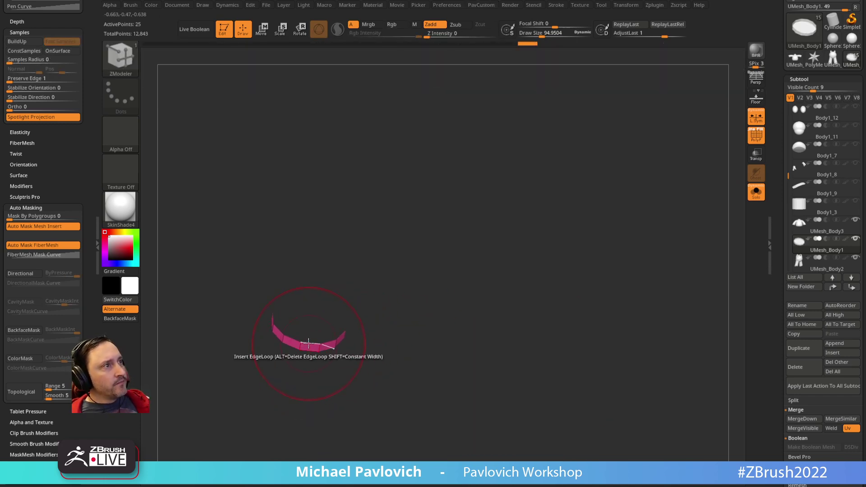
{"action": "key", "text": "space"}
{"action": "left_click", "coordinate": [203, 243]}
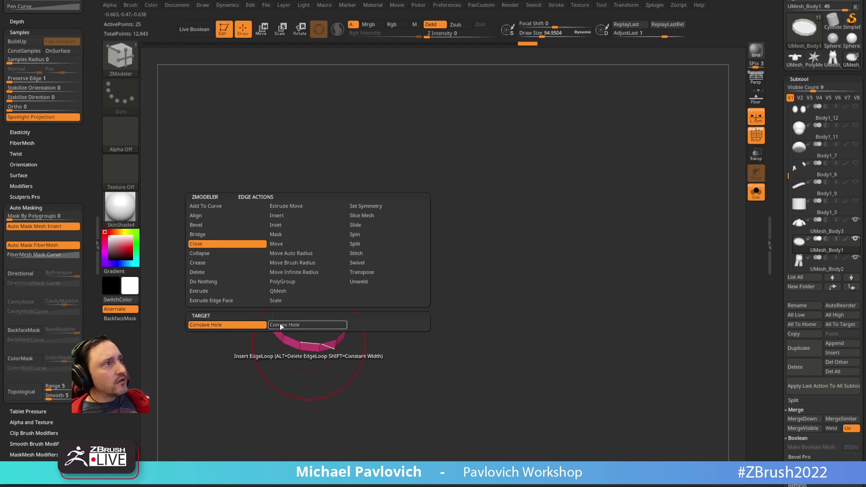
{"action": "left_click_drag", "start_coordinate": [477, 224], "coordinate": [504, 220]}
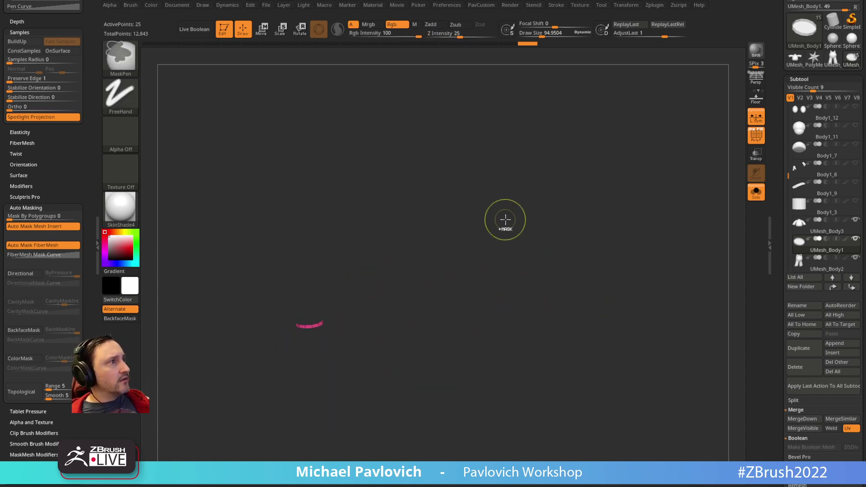
Undo the button mirroring, turn off local symmetry and apply Mirror And Weld again
{"action": "left_click", "coordinate": [505, 221], "text": "ctrl+shift"}
{"action": "left_click", "coordinate": [756, 117]}
{"action": "key", "text": "2"}
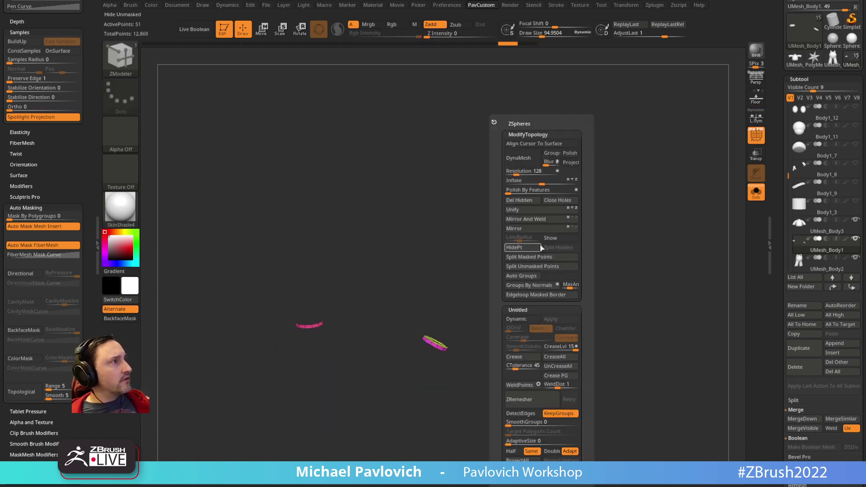
{"action": "left_click", "coordinate": [527, 221]}
Close the open top of the button rings with a domed convex cap
{"action": "right_click_drag", "start_coordinate": [381, 201], "coordinate": [433, 244], "text": "ctrl"}
{"action": "key", "text": "space"}
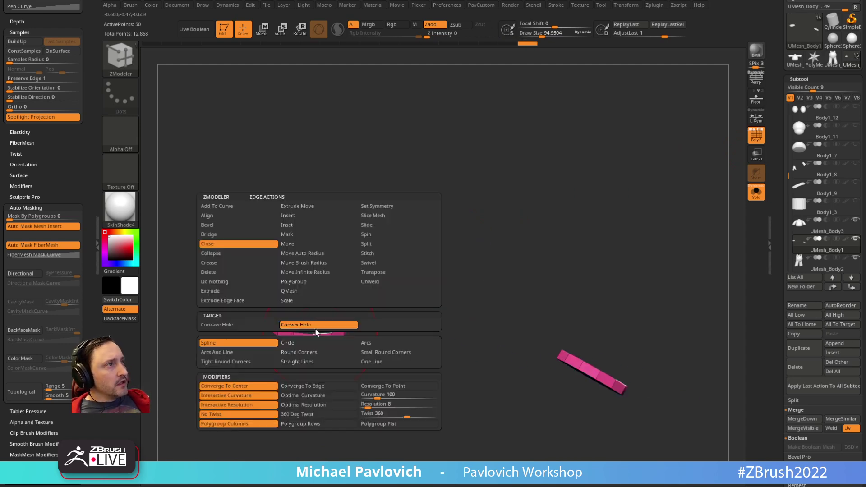
{"action": "left_click", "coordinate": [341, 342]}
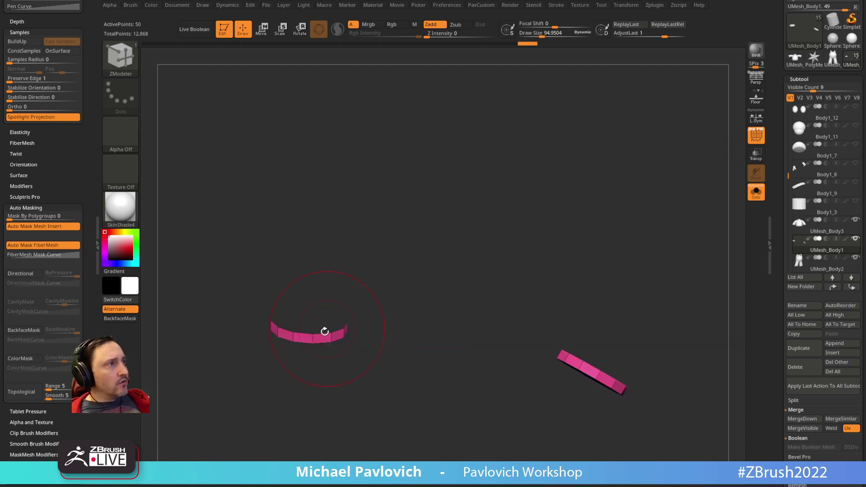
{"action": "left_click", "coordinate": [324, 332]}
{"action": "left_click_drag", "start_coordinate": [372, 321], "coordinate": [367, 307]}
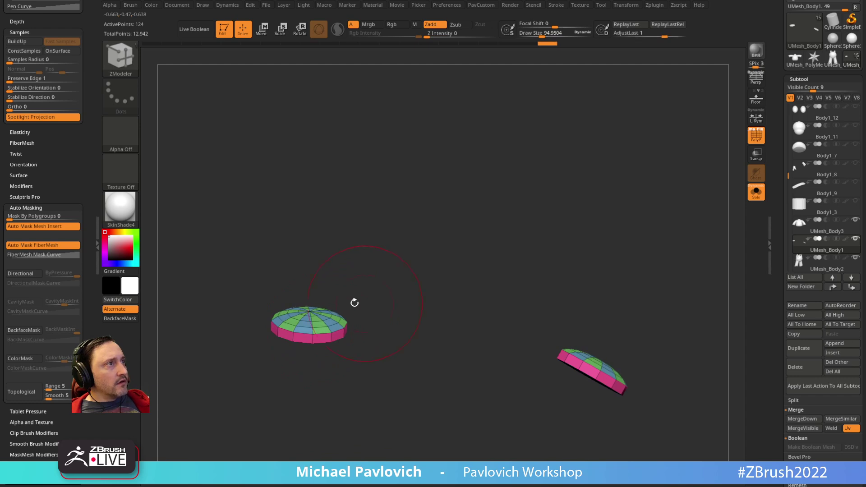
Merge each button's domed cap into a single polygroup and crease the button mesh
{"action": "left_click", "coordinate": [315, 314], "text": "ctrl+shift"}
{"action": "left_click", "coordinate": [371, 271], "text": "ctrl+shift"}
{"action": "right_click_drag", "start_coordinate": [390, 260], "coordinate": [408, 217], "text": "ctrl"}
{"action": "key", "text": "2"}
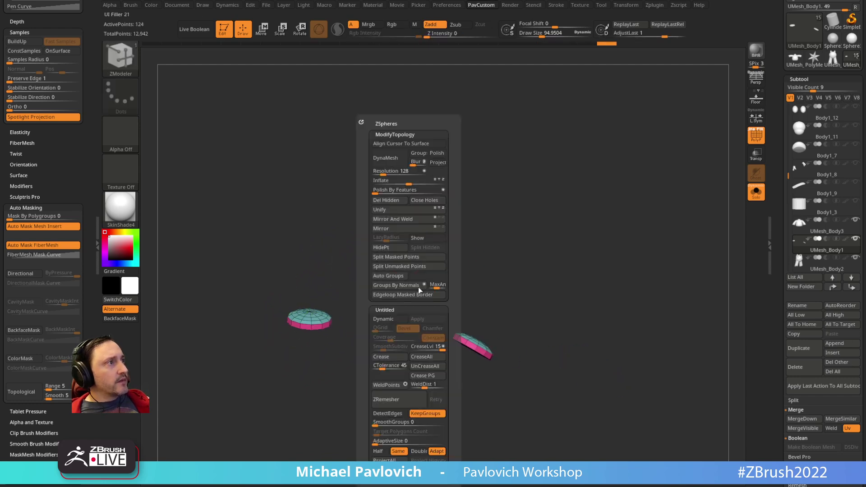
{"action": "left_click", "coordinate": [432, 356]}
Enable dynamic subdivision on the buttons and show them with the rest of the body without the polyframe
{"action": "right_click_drag", "start_coordinate": [505, 298], "coordinate": [574, 241]}
{"action": "key", "text": "d"}
{"action": "left_click", "coordinate": [758, 191]}
{"action": "left_click", "coordinate": [755, 136]}
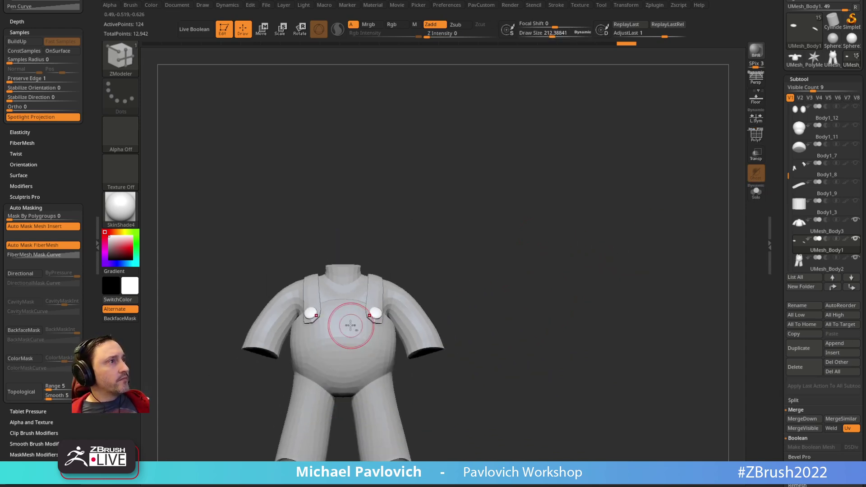
Select the overalls and touch up their front near the strap buttons with small brush strokes
{"action": "key", "text": "1"}
{"action": "key", "text": "s"}
{"action": "left_click", "coordinate": [378, 287], "text": "alt"}
{"action": "mouse_move", "coordinate": [435, 266]}
{"action": "right_mouse_down", "text": "ctrl"}
{"action": "mouse_move", "coordinate": [483, 254]}
{"action": "mouse_move", "coordinate": [428, 256]}
{"action": "right_mouse_up", "text": "ctrl"}
{"action": "key", "text": "s"}
{"action": "left_click_drag", "start_coordinate": [386, 342], "coordinate": [379, 343]}
{"action": "left_click_drag", "start_coordinate": [372, 338], "coordinate": [371, 333]}
{"action": "left_click_drag", "start_coordinate": [356, 338], "coordinate": [357, 337]}
Show all of the character's subtools and compare the full model with the reference images
{"action": "mouse_move", "coordinate": [446, 252]}
{"action": "right_mouse_down", "text": "ctrl"}
{"action": "mouse_move", "coordinate": [485, 228]}
{"action": "mouse_move", "coordinate": [721, 188]}
{"action": "right_mouse_up", "text": "ctrl"}
{"action": "key", "text": "shift+z"}
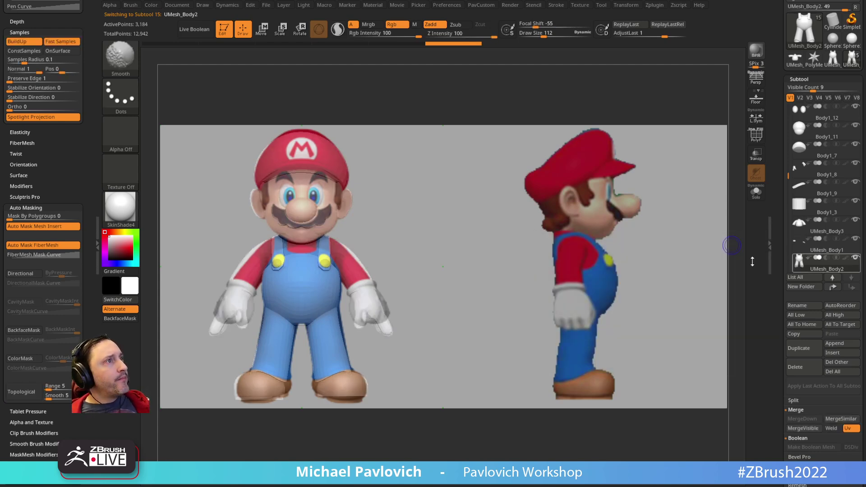
{"action": "key", "text": "s"}
{"action": "left_click_drag", "start_coordinate": [405, 263], "coordinate": [424, 262]}
{"action": "key", "text": "b"}
{"action": "key", "text": "s"}
{"action": "key", "text": "t"}
{"action": "key", "text": "shift+z"}
Examine the complete character's proportions from the front at closer range
{"action": "key", "text": "s"}
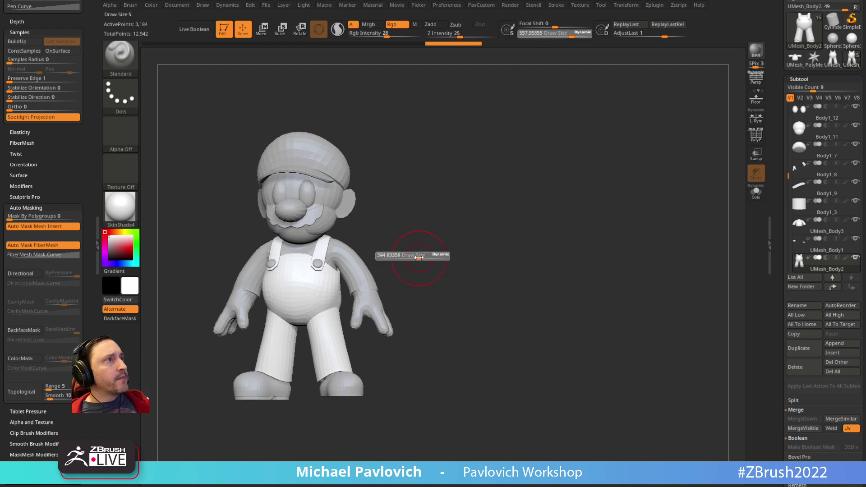
{"action": "right_click_drag", "start_coordinate": [420, 256], "coordinate": [441, 249], "text": "ctrl"}
{"action": "mouse_move", "coordinate": [441, 249]}
{"action": "right_mouse_down"}
{"action": "mouse_move", "coordinate": [500, 242]}
{"action": "mouse_move", "coordinate": [431, 252]}
{"action": "mouse_move", "coordinate": [457, 261]}
{"action": "right_mouse_up"}
{"action": "key", "text": "s"}
{"action": "left_click_drag", "start_coordinate": [457, 261], "coordinate": [470, 264], "text": "alt"}
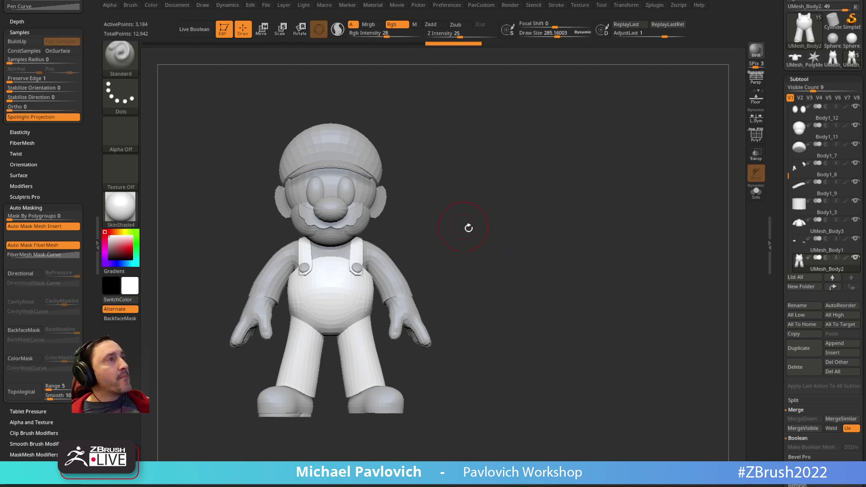
{"action": "key", "text": "s"}
{"action": "mouse_move", "coordinate": [469, 228]}
{"action": "left_mouse_down", "text": "alt"}
{"action": "mouse_move", "coordinate": [512, 252]}
{"action": "mouse_move", "coordinate": [499, 259]}
{"action": "mouse_move", "coordinate": [511, 257]}
{"action": "left_mouse_up", "text": "alt"}
{"action": "key", "text": "s"}
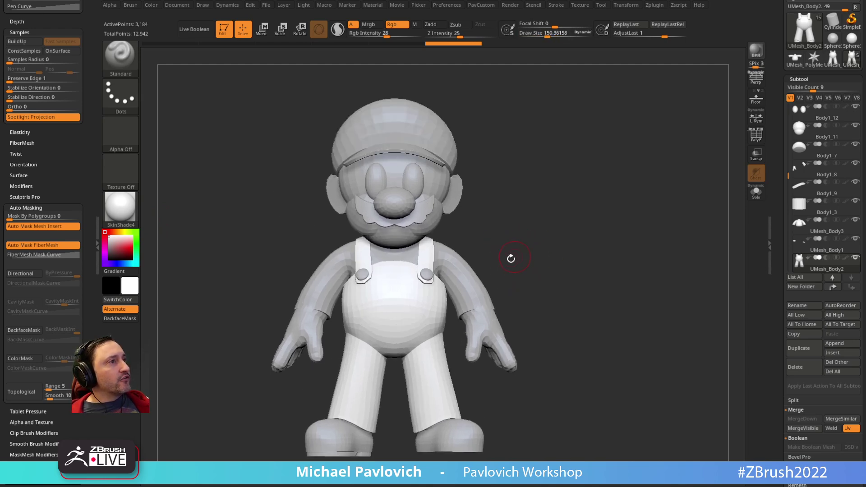
{"action": "left_click", "coordinate": [482, 321], "text": "alt"}
{"action": "key", "text": "w"}
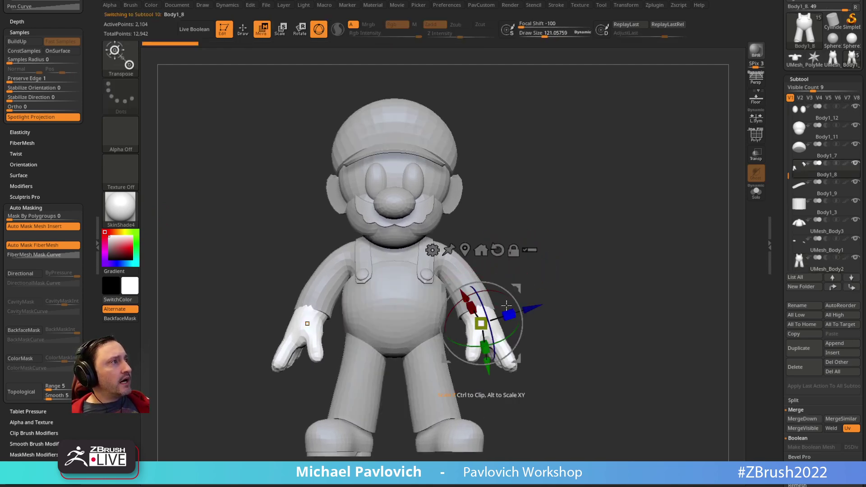
{"action": "key", "text": "q"}
{"action": "key", "text": "s"}
{"action": "left_click_drag", "start_coordinate": [501, 237], "coordinate": [484, 239]}
Select the head subtool and inspect the character's profile from the side
{"action": "left_click", "coordinate": [439, 191], "text": "alt"}
{"action": "mouse_move", "coordinate": [543, 196]}
{"action": "left_mouse_down", "text": "alt"}
{"action": "mouse_move", "coordinate": [545, 213]}
{"action": "mouse_move", "coordinate": [522, 214]}
{"action": "left_mouse_up", "text": "alt"}
{"action": "left_click_drag", "start_coordinate": [504, 170], "coordinate": [577, 207]}
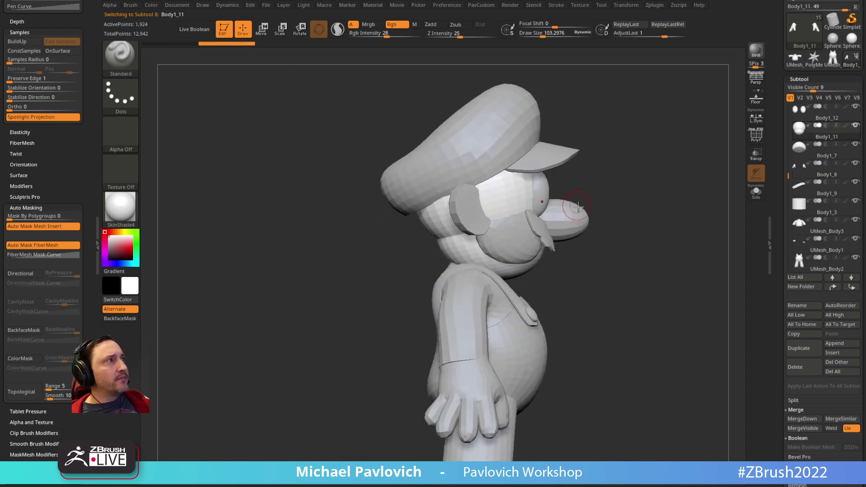
{"action": "left_click_drag", "start_coordinate": [621, 235], "coordinate": [600, 250], "text": "alt"}
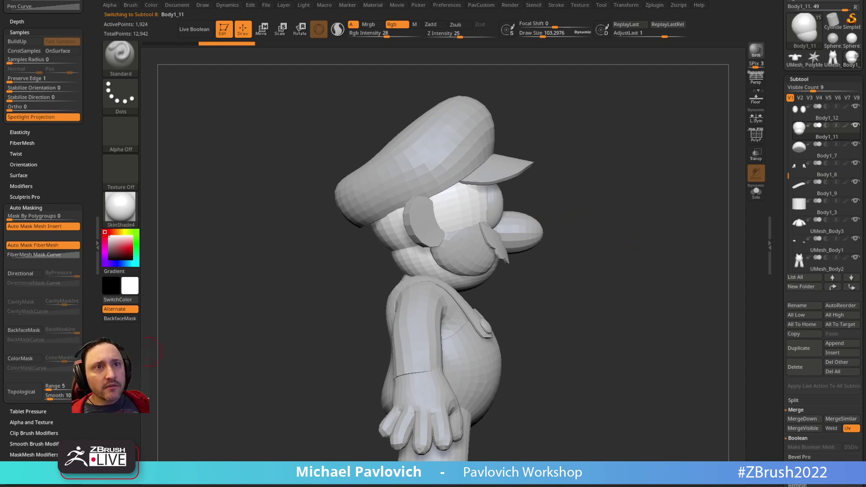
Select the nose subtool, isolate it with Solo in side view, and mask its front half
{"action": "mouse_move", "coordinate": [611, 189]}
{"action": "left_mouse_down"}
{"action": "mouse_move", "coordinate": [543, 195]}
{"action": "mouse_move", "coordinate": [649, 190]}
{"action": "mouse_move", "coordinate": [568, 188]}
{"action": "mouse_move", "coordinate": [539, 174]}
{"action": "mouse_move", "coordinate": [586, 192]}
{"action": "mouse_move", "coordinate": [557, 155]}
{"action": "left_mouse_up"}
{"action": "key", "text": "s"}
{"action": "left_click", "coordinate": [546, 204]}
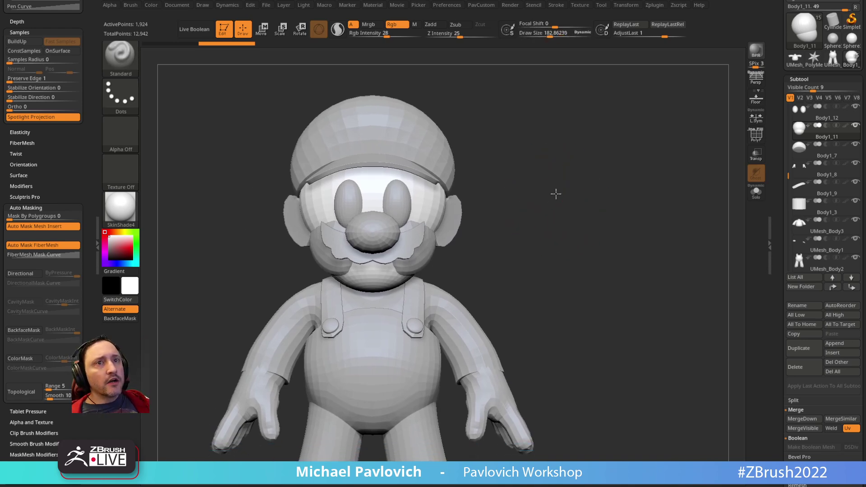
{"action": "mouse_move", "coordinate": [555, 194]}
{"action": "left_mouse_down"}
{"action": "mouse_move", "coordinate": [521, 195]}
{"action": "mouse_move", "coordinate": [489, 237]}
{"action": "mouse_move", "coordinate": [474, 232]}
{"action": "mouse_move", "coordinate": [502, 209]}
{"action": "mouse_move", "coordinate": [555, 200]}
{"action": "left_mouse_up"}
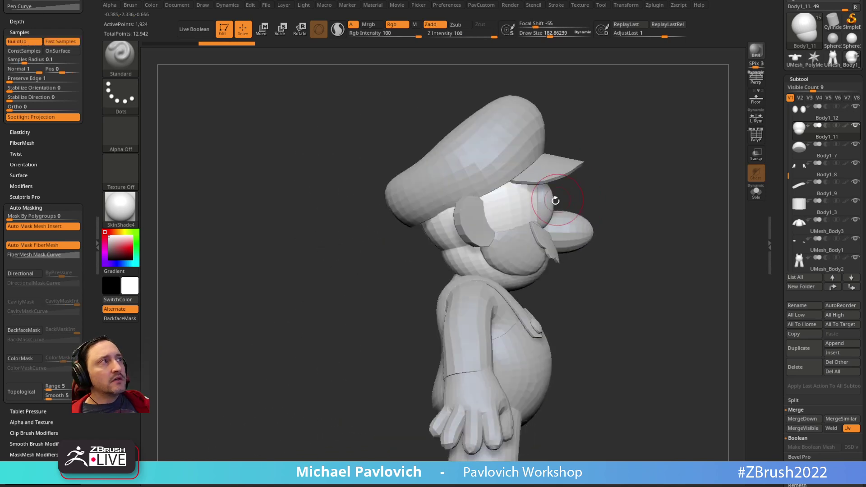
{"action": "left_click", "coordinate": [572, 230], "text": "alt"}
{"action": "left_click_drag", "start_coordinate": [627, 195], "coordinate": [586, 228], "text": "alt"}
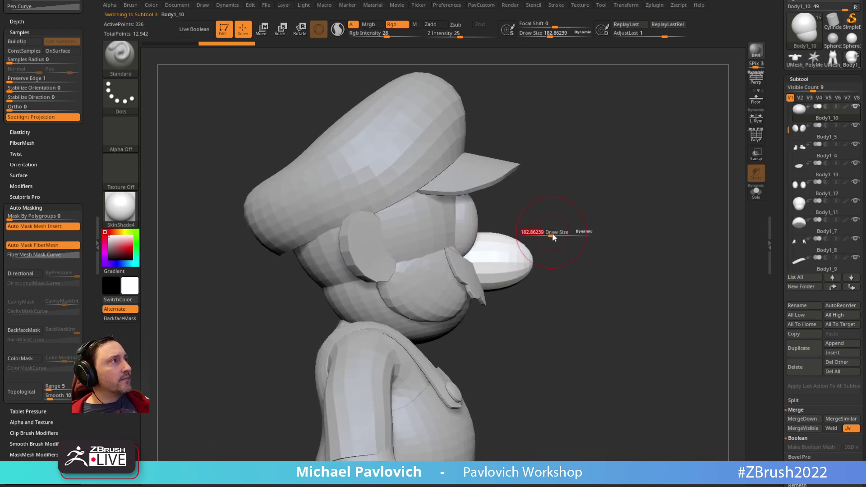
{"action": "key", "text": "b"}
{"action": "key", "text": "m"}
{"action": "key", "text": "v"}
{"action": "mouse_move", "coordinate": [501, 234]}
{"action": "left_mouse_down"}
{"action": "mouse_move", "coordinate": [510, 228]}
{"action": "mouse_move", "coordinate": [441, 296]}
{"action": "mouse_move", "coordinate": [415, 308]}
{"action": "left_mouse_up"}
{"action": "left_click", "coordinate": [751, 195]}
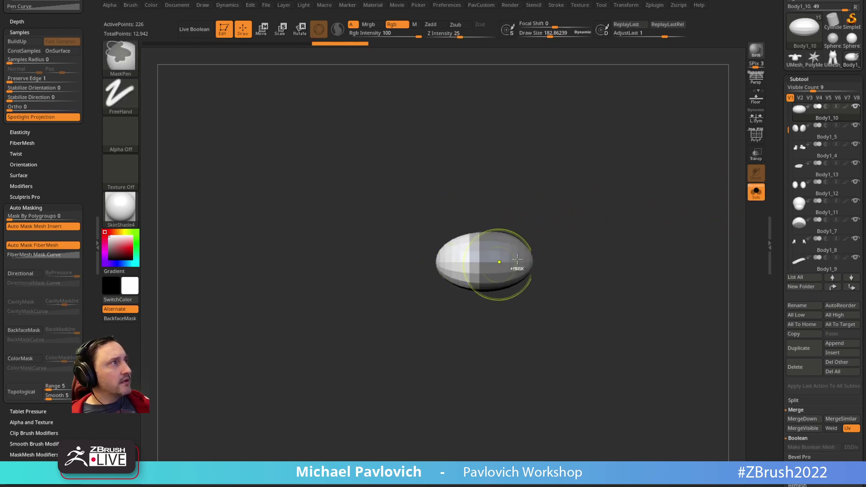
{"action": "left_click", "coordinate": [566, 224], "text": "ctrl"}
{"action": "left_click", "coordinate": [565, 232], "text": "ctrl"}
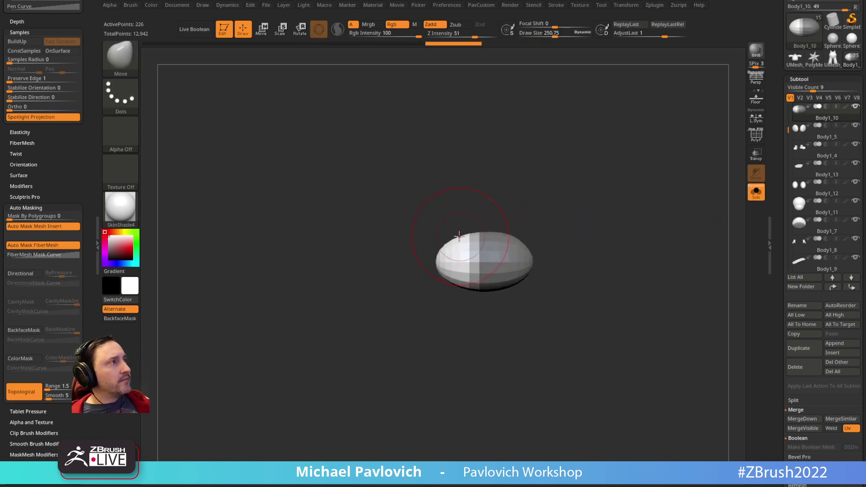
Scale the unmasked back half of the nose down vertically and clear the mask
{"action": "key", "text": "w"}
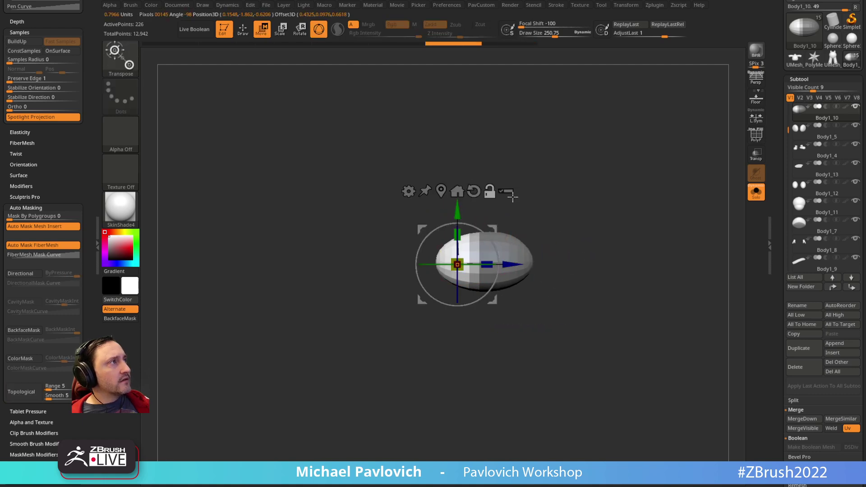
{"action": "left_click_drag", "start_coordinate": [458, 238], "coordinate": [458, 239]}
{"action": "left_click_drag", "start_coordinate": [524, 196], "coordinate": [573, 206], "text": "ctrl"}
{"action": "key", "text": "q"}
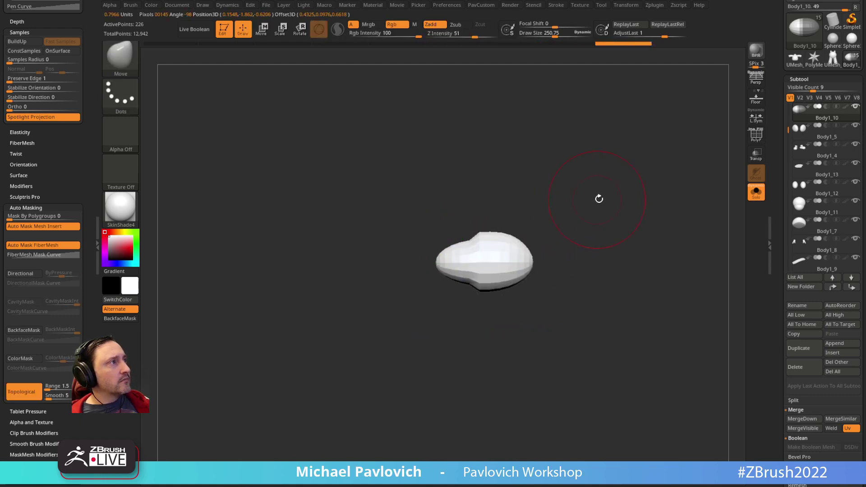
Smooth the tapered nose with Polish By Features and turn Solo off to show the whole character
{"action": "key", "text": "2"}
{"action": "left_click", "coordinate": [575, 191]}
{"action": "left_click", "coordinate": [572, 191]}
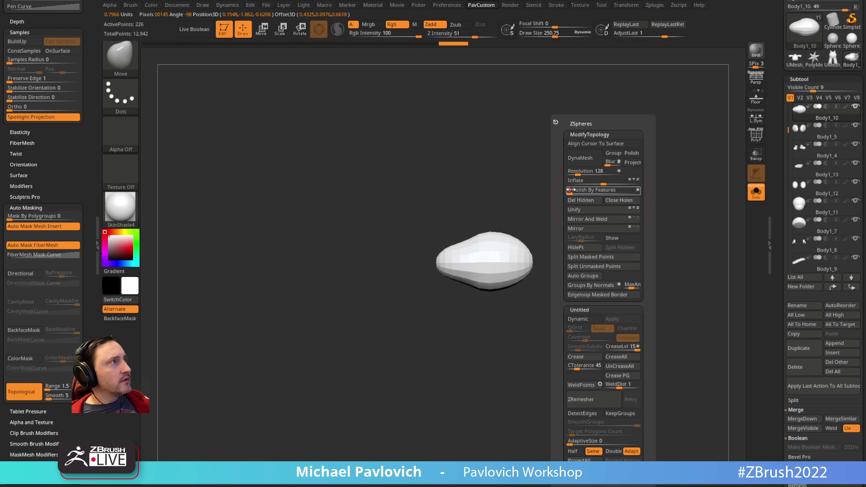
{"action": "left_click", "coordinate": [755, 191]}
{"action": "mouse_move", "coordinate": [727, 190]}
{"action": "left_mouse_down"}
{"action": "mouse_move", "coordinate": [643, 216]}
{"action": "mouse_move", "coordinate": [656, 223]}
{"action": "mouse_move", "coordinate": [692, 206]}
{"action": "left_mouse_up"}
{"action": "key", "text": "s"}
{"action": "left_click_drag", "start_coordinate": [535, 265], "coordinate": [531, 266]}
{"action": "key", "text": "space"}
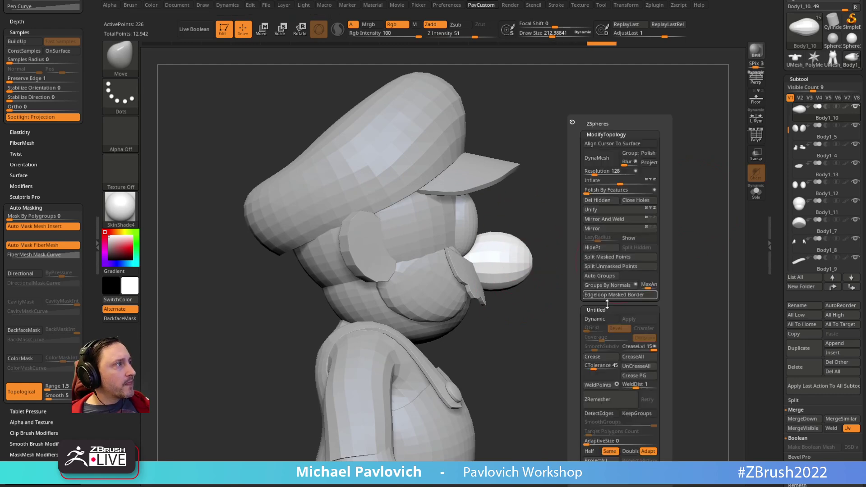
Switch back to the Standard brush and reselect the head subtool
{"action": "mouse_move", "coordinate": [618, 274]}
{"action": "left_mouse_down"}
{"action": "mouse_move", "coordinate": [657, 254]}
{"action": "mouse_move", "coordinate": [523, 275]}
{"action": "left_mouse_up"}
{"action": "left_click_drag", "start_coordinate": [716, 243], "coordinate": [597, 261], "text": "alt"}
{"action": "key", "text": "b"}
{"action": "key", "text": "s"}
{"action": "key", "text": "t"}
{"action": "right_click_drag", "start_coordinate": [453, 266], "coordinate": [485, 261]}
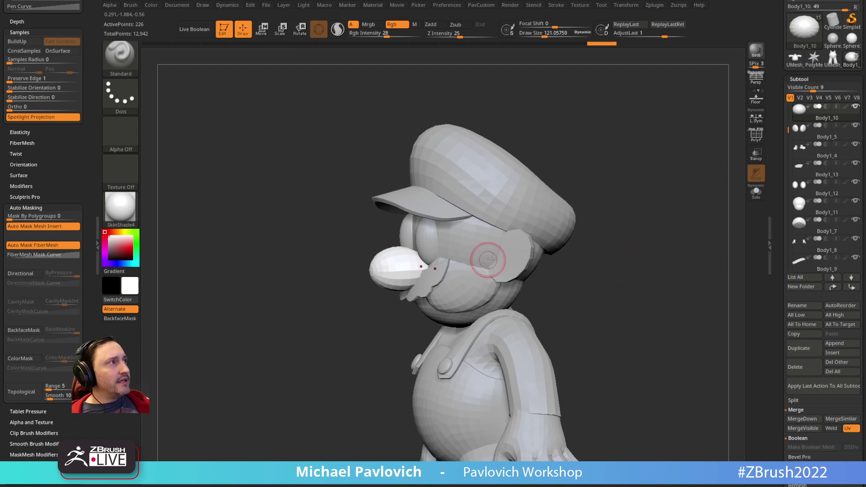
{"action": "left_click", "coordinate": [498, 258], "text": "alt"}
{"action": "left_click_drag", "start_coordinate": [626, 229], "coordinate": [667, 226]}
{"action": "left_click", "coordinate": [480, 235], "text": "alt"}
{"action": "left_click_drag", "start_coordinate": [585, 196], "coordinate": [597, 211]}
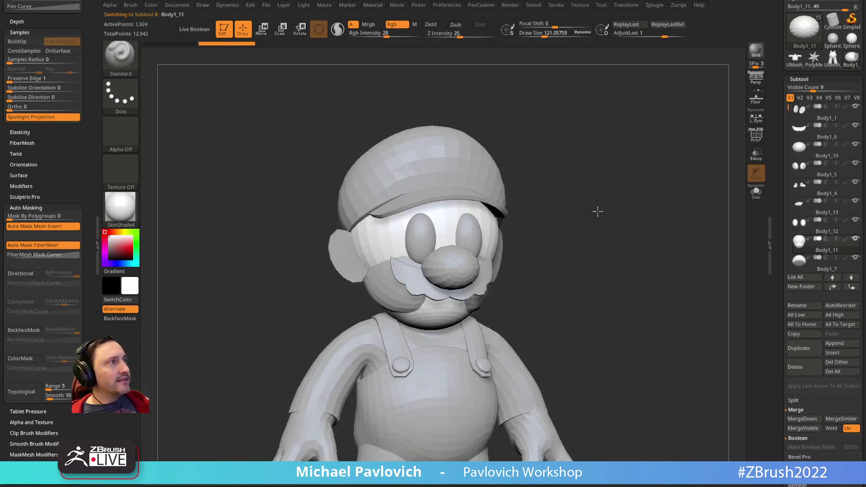
{"action": "right_click_drag", "start_coordinate": [598, 211], "coordinate": [591, 231]}
Enable transposing of multiple subtools and limit the selection to the head's skin parts, excluding the cap and body
{"action": "left_click_drag", "start_coordinate": [553, 243], "coordinate": [554, 201], "text": "shift"}
{"action": "key", "text": "w"}
{"action": "left_click", "coordinate": [389, 169]}
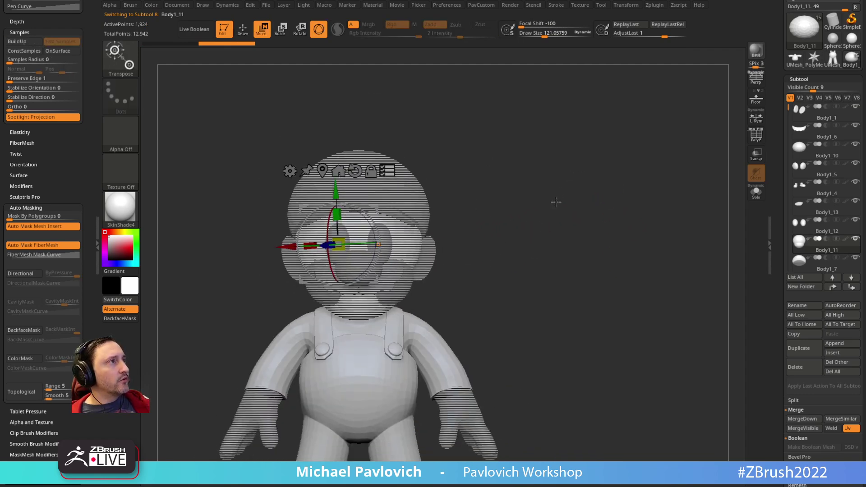
{"action": "left_click", "coordinate": [510, 207], "text": "ctrl+shift"}
{"action": "mouse_move", "coordinate": [468, 232]}
{"action": "left_mouse_down", "text": "alt"}
{"action": "mouse_move", "coordinate": [534, 219]}
{"action": "mouse_move", "coordinate": [471, 271]}
{"action": "mouse_move", "coordinate": [547, 242]}
{"action": "mouse_move", "coordinate": [433, 257]}
{"action": "left_mouse_up", "text": "alt"}
{"action": "left_click", "coordinate": [435, 173], "text": "ctrl+shift"}
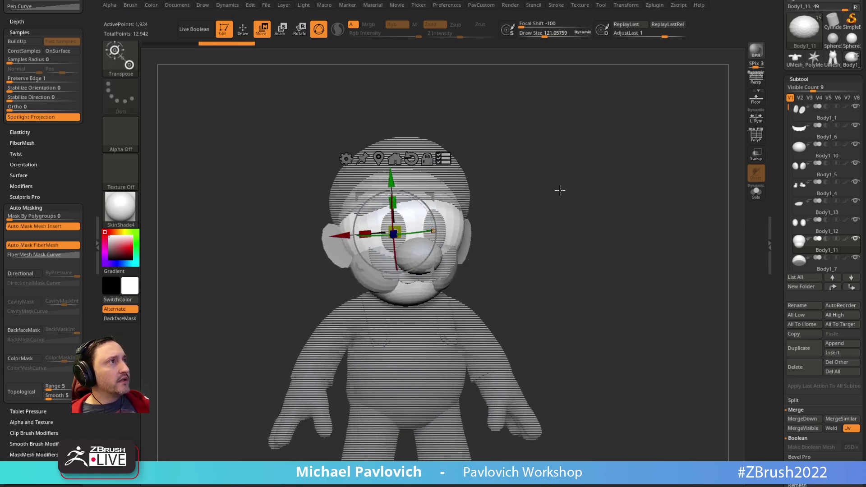
{"action": "mouse_move", "coordinate": [558, 189]}
{"action": "left_mouse_down"}
{"action": "mouse_move", "coordinate": [569, 192]}
{"action": "mouse_move", "coordinate": [521, 188]}
{"action": "left_mouse_up"}
{"action": "key", "text": "q"}
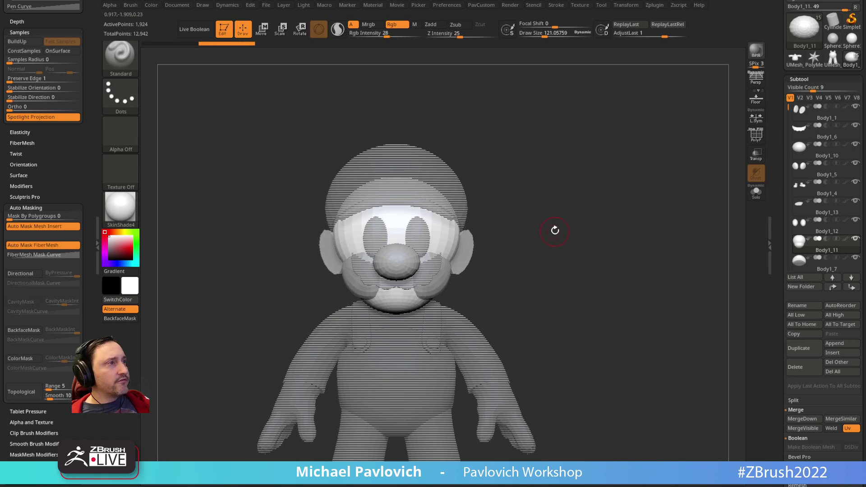
{"action": "key", "text": "ctrl+f"}
{"action": "type", "text": "heasd"}
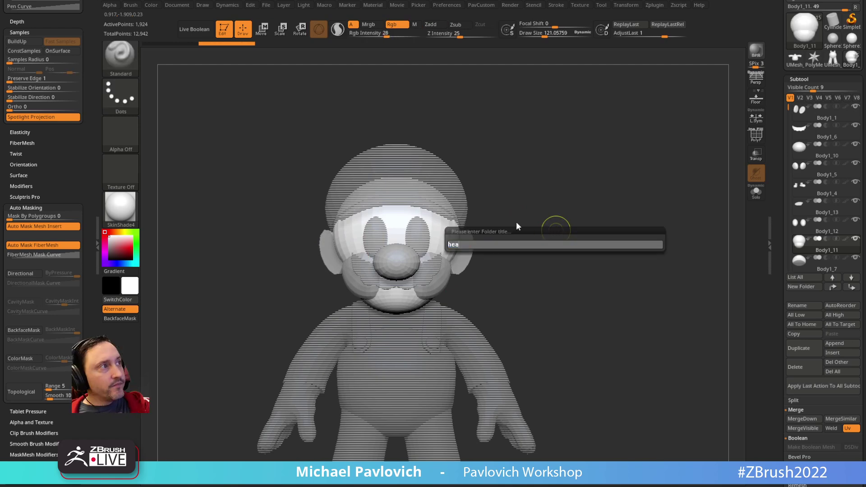
{"action": "key", "text": "Return"}
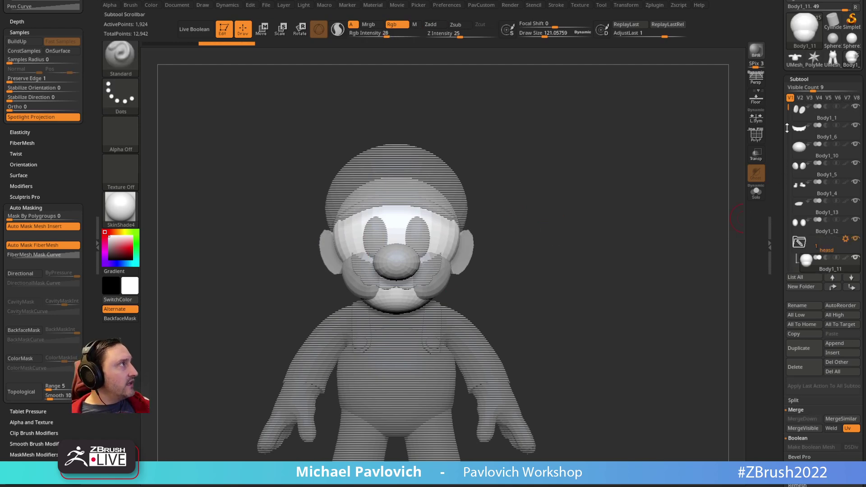
{"action": "left_click_drag", "start_coordinate": [787, 109], "coordinate": [787, 136]}
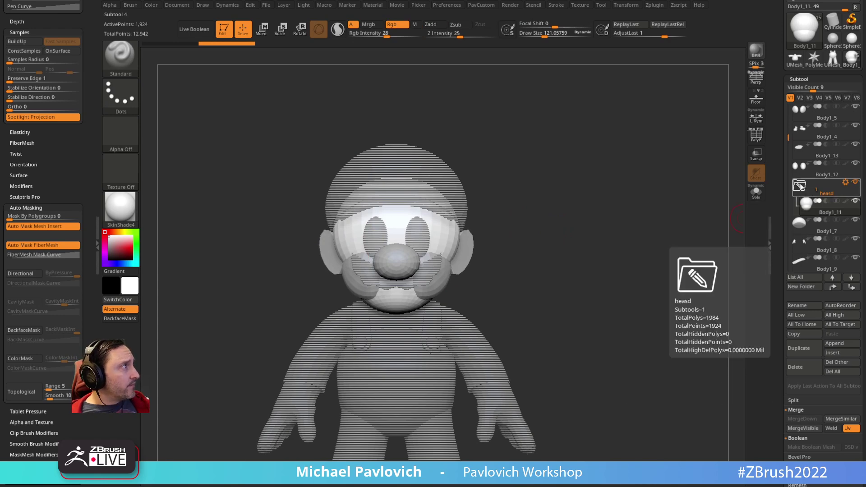
{"action": "mouse_move", "coordinate": [809, 218]}
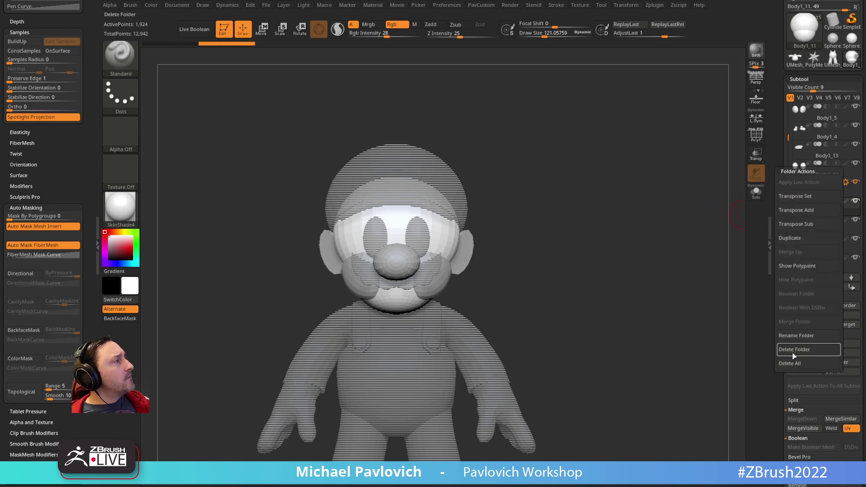
Multi-select the head, ears, nose, cheeks and neck subtools for transposing, leaving the cap and body unselected
{"action": "key", "text": "w"}
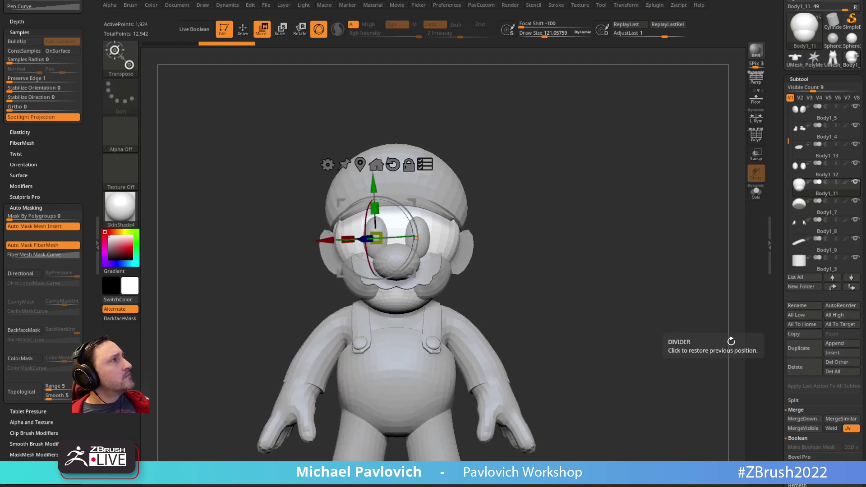
{"action": "left_click_drag", "start_coordinate": [514, 147], "coordinate": [554, 219], "text": "ctrl+shift"}
{"action": "right_click_drag", "start_coordinate": [554, 219], "coordinate": [533, 218], "text": "ctrl"}
{"action": "left_click_drag", "start_coordinate": [506, 232], "coordinate": [303, 284], "text": "ctrl+shift"}
{"action": "left_click", "coordinate": [433, 200], "text": "ctrl+shift"}
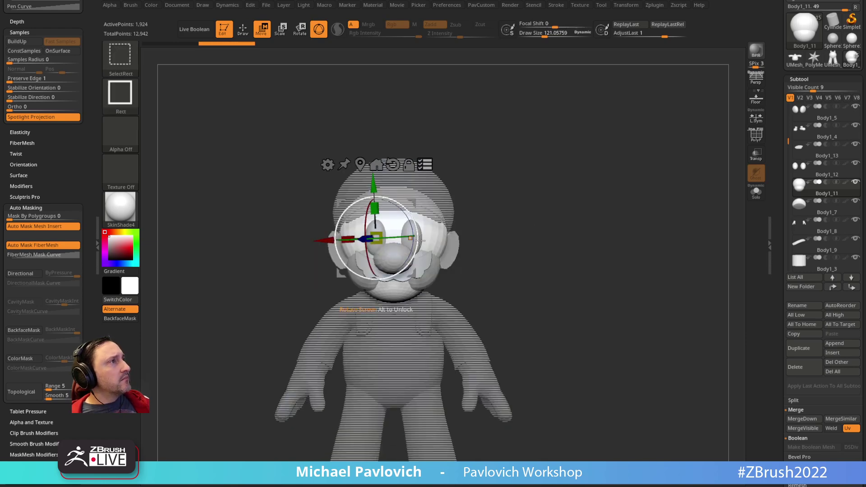
{"action": "left_click", "coordinate": [416, 238], "text": "ctrl+shift"}
{"action": "left_click", "coordinate": [426, 263], "text": "ctrl+shift"}
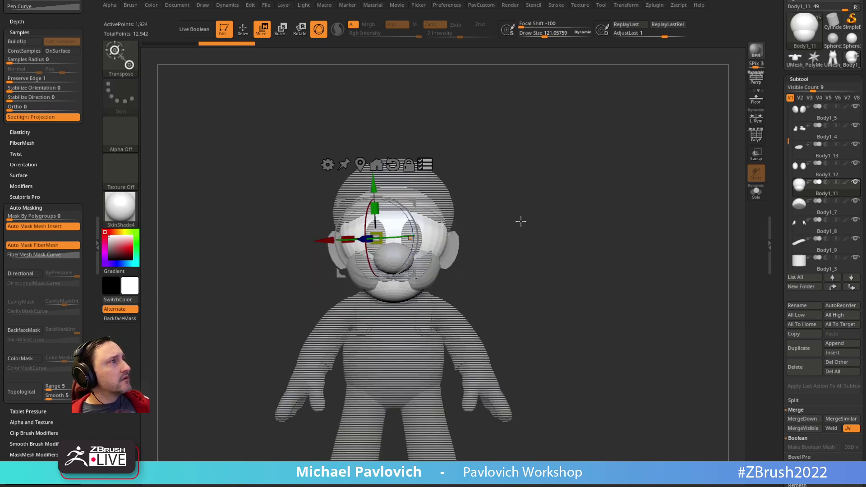
{"action": "mouse_move", "coordinate": [520, 220]}
{"action": "right_mouse_down"}
{"action": "mouse_move", "coordinate": [453, 222]}
{"action": "mouse_move", "coordinate": [517, 224]}
{"action": "right_mouse_up"}
Create a subtool folder named head from the selected parts, choosing Always YES, and expand it
{"action": "key", "text": "ctrl"}
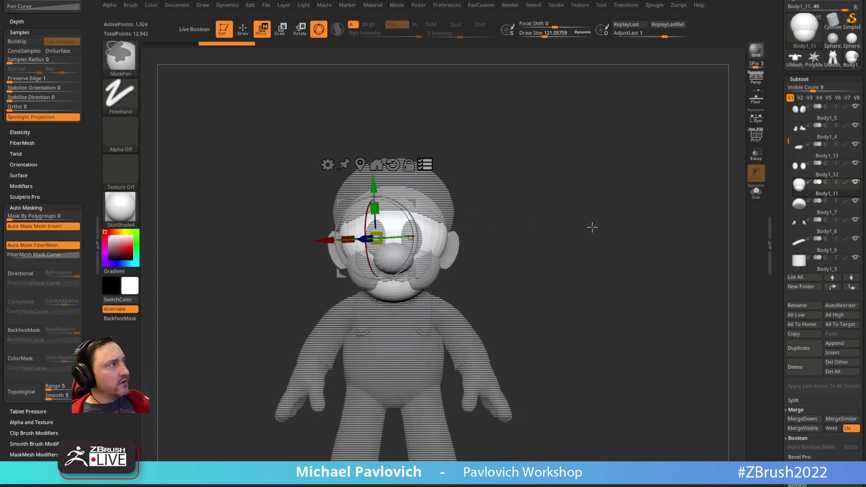
{"action": "key", "text": "ctrl+f"}
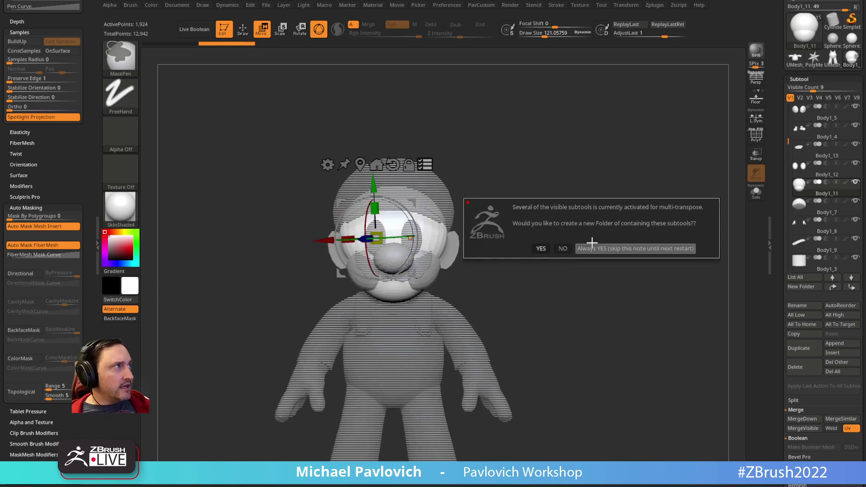
{"action": "left_click", "coordinate": [598, 248]}
{"action": "key", "text": "Return"}
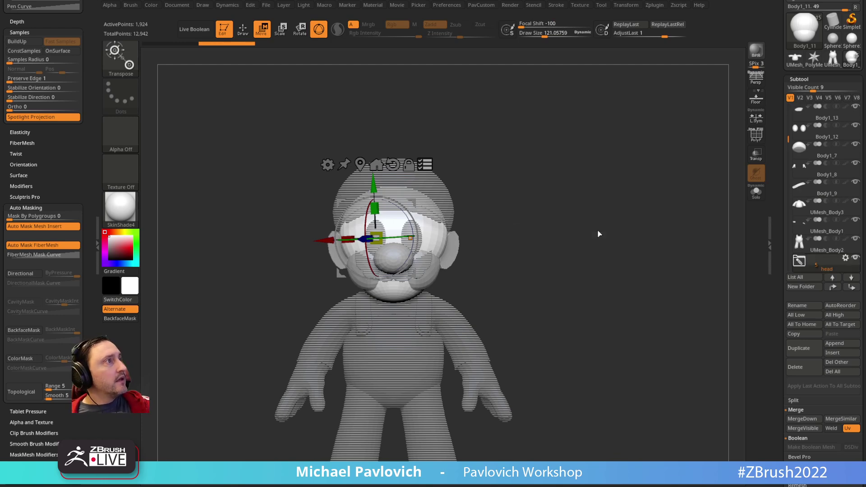
{"action": "scroll", "coordinate": [800, 198], "scroll_direction": "down", "scroll_amount": 4}
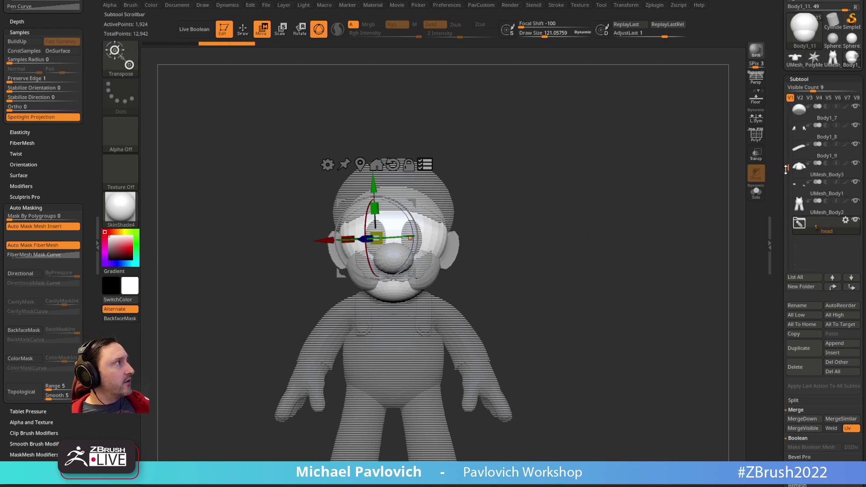
{"action": "left_click", "coordinate": [800, 197]}
{"action": "mouse_move", "coordinate": [598, 254]}
{"action": "left_mouse_down", "text": "alt"}
{"action": "mouse_move", "coordinate": [610, 216]}
{"action": "mouse_move", "coordinate": [574, 231]}
{"action": "left_mouse_up", "text": "alt"}
{"action": "key", "text": "q"}
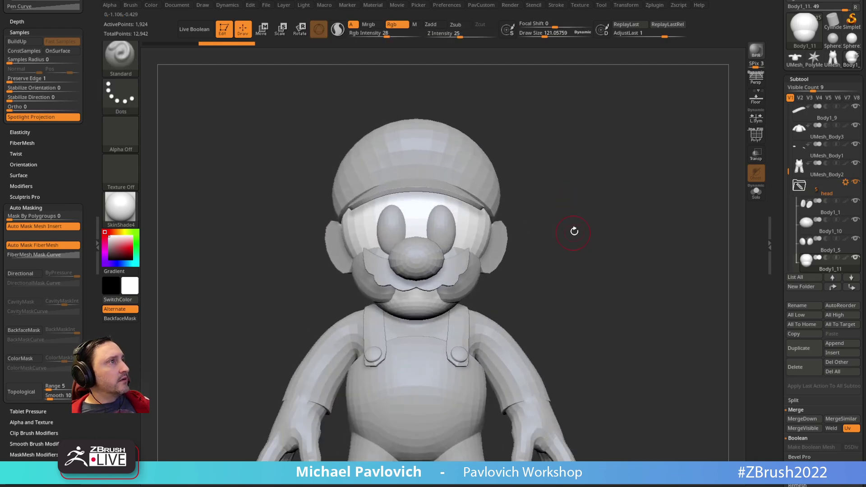
Turn on PolyFrame, select the ears subtool, and inspect it from the side and front
{"action": "left_click", "coordinate": [755, 140]}
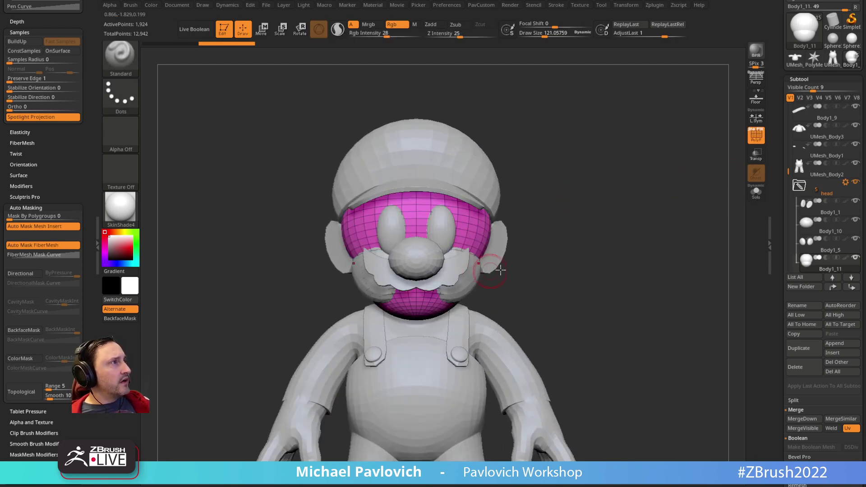
{"action": "left_click_drag", "start_coordinate": [500, 269], "coordinate": [586, 259]}
{"action": "left_click", "coordinate": [500, 246], "text": "alt"}
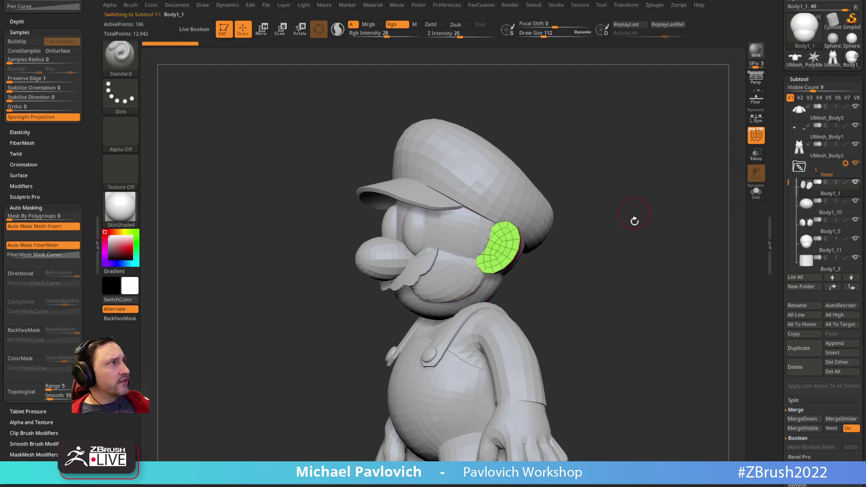
{"action": "mouse_move", "coordinate": [634, 220]}
{"action": "left_mouse_down"}
{"action": "mouse_move", "coordinate": [682, 166]}
{"action": "mouse_move", "coordinate": [621, 166]}
{"action": "mouse_move", "coordinate": [619, 157]}
{"action": "mouse_move", "coordinate": [655, 194]}
{"action": "mouse_move", "coordinate": [611, 222]}
{"action": "mouse_move", "coordinate": [666, 222]}
{"action": "left_mouse_up"}
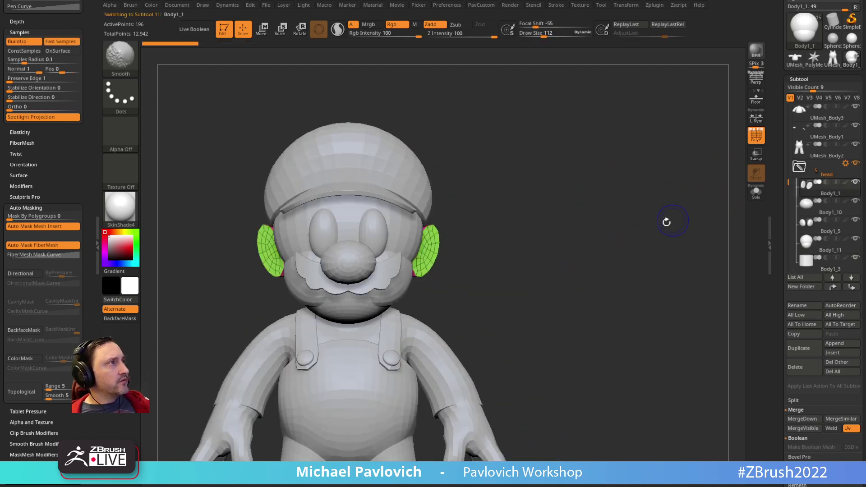
{"action": "left_click_drag", "start_coordinate": [556, 188], "coordinate": [588, 223], "text": "alt"}
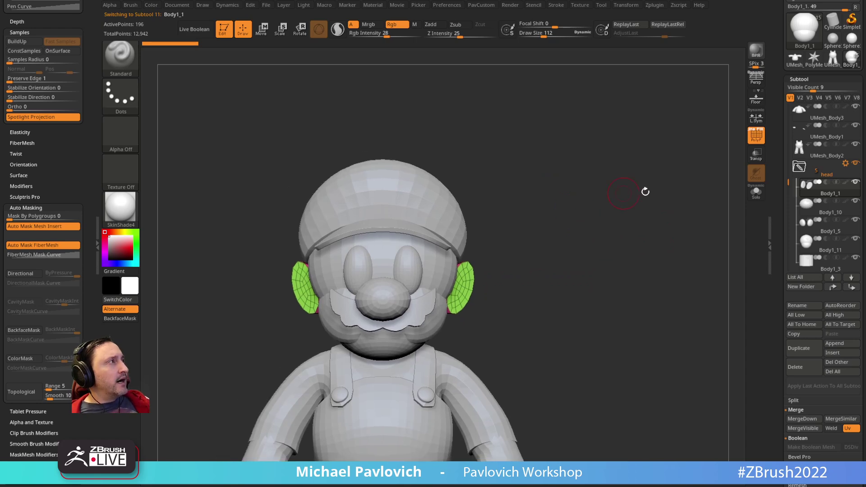
Review the folder actions available for the head folder
{"action": "left_click", "coordinate": [846, 165]}
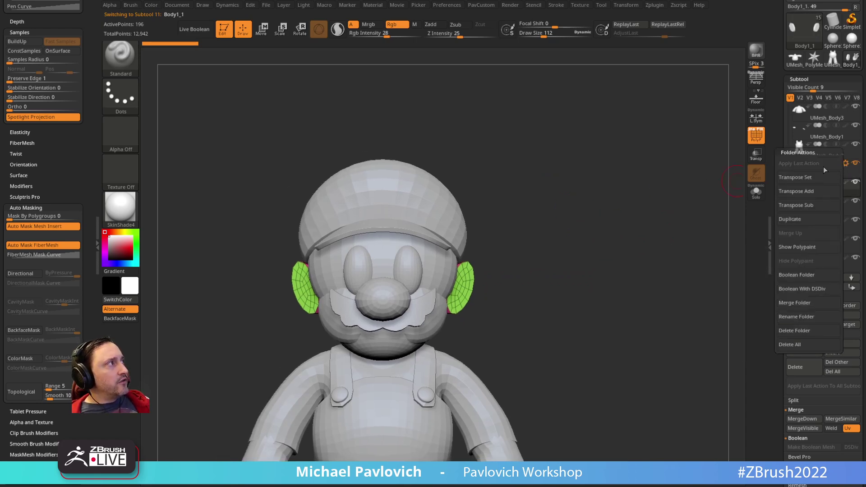
{"action": "left_click", "coordinate": [807, 194]}
{"action": "left_click", "coordinate": [845, 164]}
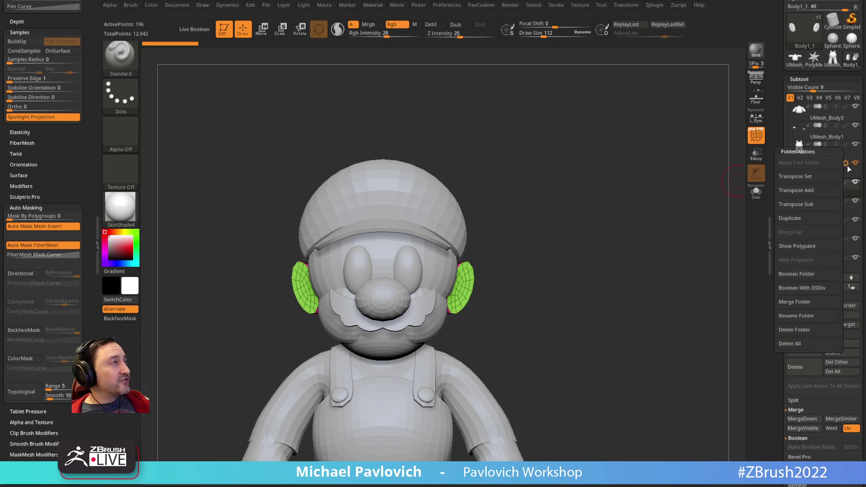
{"action": "left_click", "coordinate": [802, 289]}
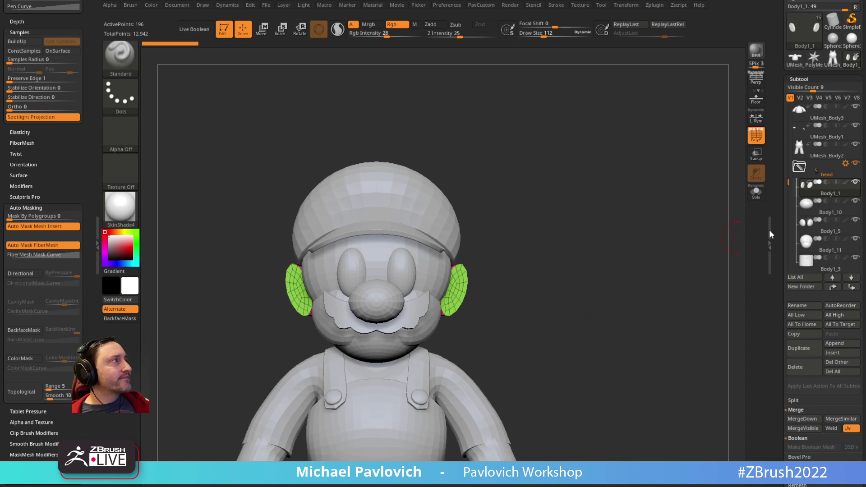
Hide everything outside the head folder and show its nose, cheeks, head and neck subtools with the ears
{"action": "left_click", "coordinate": [855, 201]}
{"action": "left_click", "coordinate": [855, 220]}
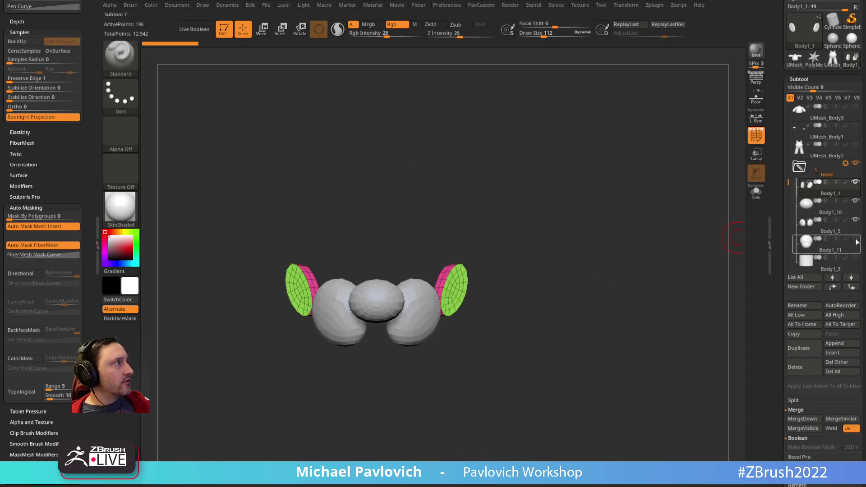
{"action": "left_click", "coordinate": [854, 239]}
{"action": "left_click", "coordinate": [854, 257]}
{"action": "left_click_drag", "start_coordinate": [788, 185], "coordinate": [788, 191]}
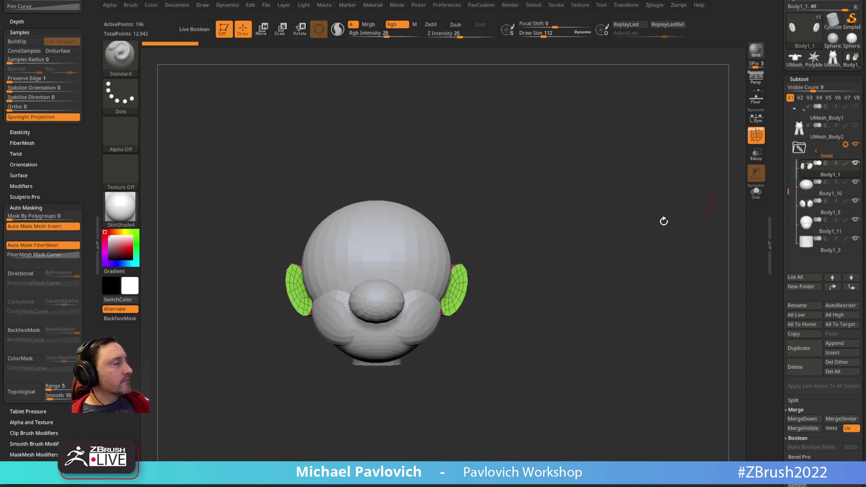
Crease the ears along their polygroup borders
{"action": "left_click_drag", "start_coordinate": [529, 275], "coordinate": [514, 276]}
{"action": "key", "text": "2"}
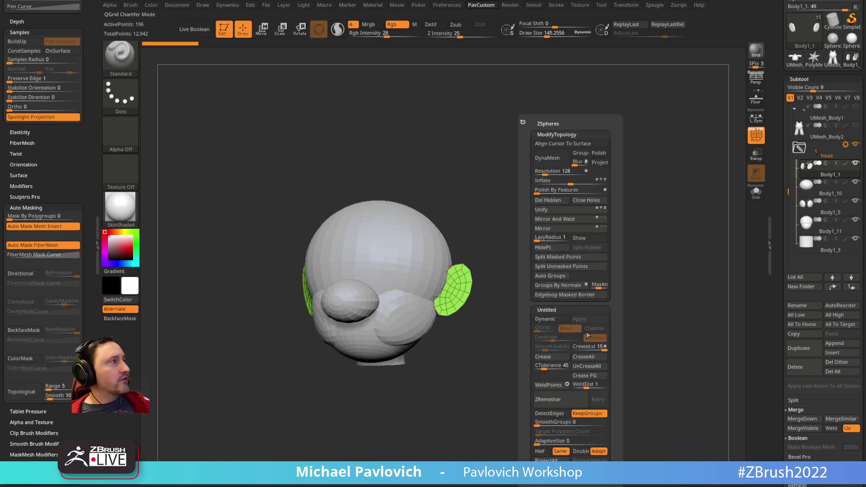
{"action": "left_click", "coordinate": [587, 366]}
Select the nose and nudge its shape with the topological Move brush at a draw size of about 250
{"action": "left_click_drag", "start_coordinate": [521, 273], "coordinate": [532, 254]}
{"action": "left_click", "coordinate": [423, 252], "text": "alt"}
{"action": "key", "text": "Up"}
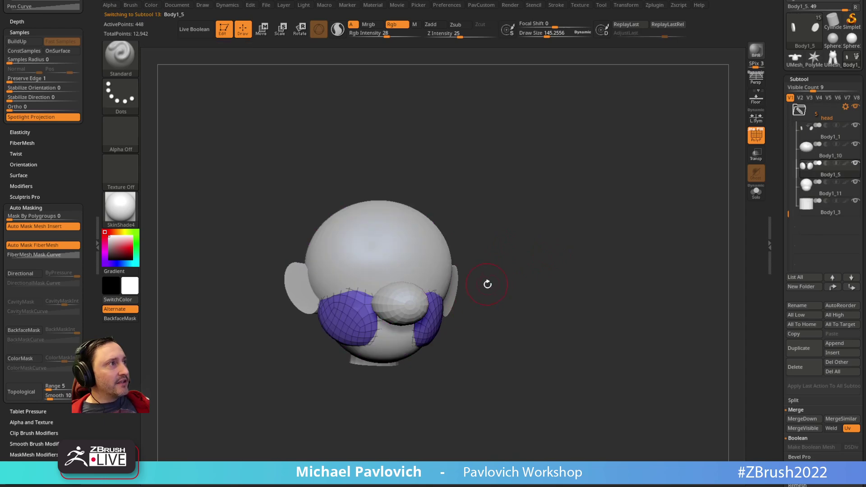
{"action": "key", "text": "Up"}
{"action": "mouse_move", "coordinate": [480, 290]}
{"action": "left_mouse_down"}
{"action": "mouse_move", "coordinate": [467, 288]}
{"action": "mouse_move", "coordinate": [490, 274]}
{"action": "mouse_move", "coordinate": [460, 212]}
{"action": "left_mouse_up"}
{"action": "key", "text": "b"}
{"action": "key", "text": "m"}
{"action": "key", "text": "v"}
{"action": "key", "text": "s"}
{"action": "left_click_drag", "start_coordinate": [385, 318], "coordinate": [390, 316]}
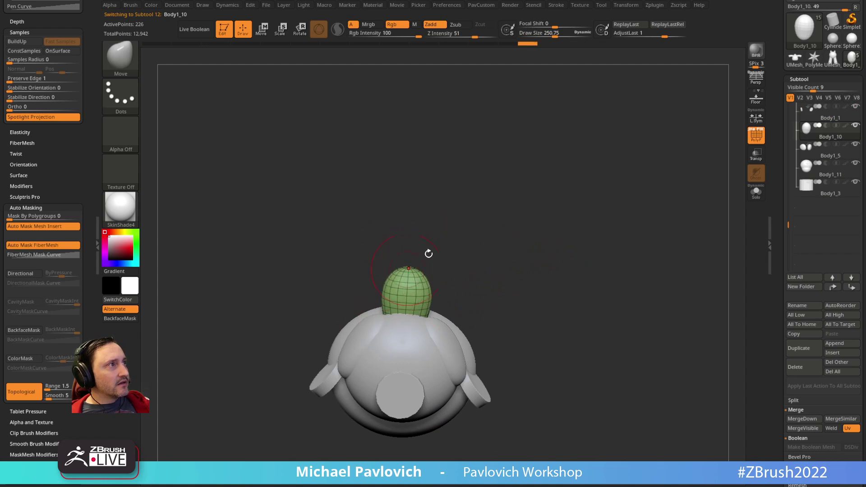
{"action": "left_click_drag", "start_coordinate": [429, 251], "coordinate": [479, 325]}
{"action": "key", "text": "bracketleft"}
Select the neck, group its polygons by normals, and crease the polygroup borders
{"action": "left_click", "coordinate": [419, 344], "text": "alt"}
{"action": "left_click_drag", "start_coordinate": [533, 293], "coordinate": [557, 260]}
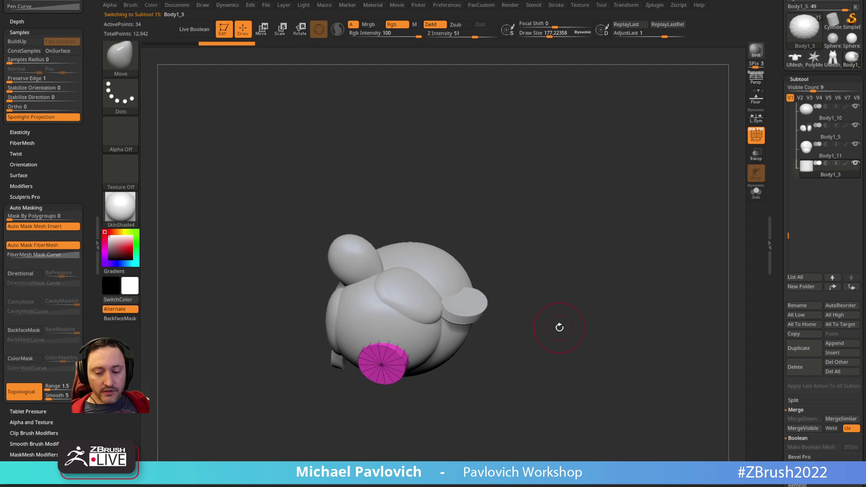
{"action": "key", "text": "2"}
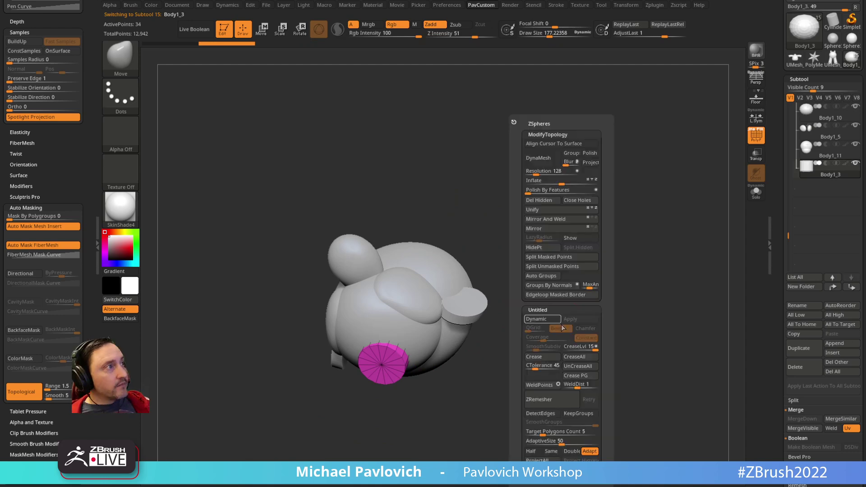
{"action": "left_click", "coordinate": [560, 284]}
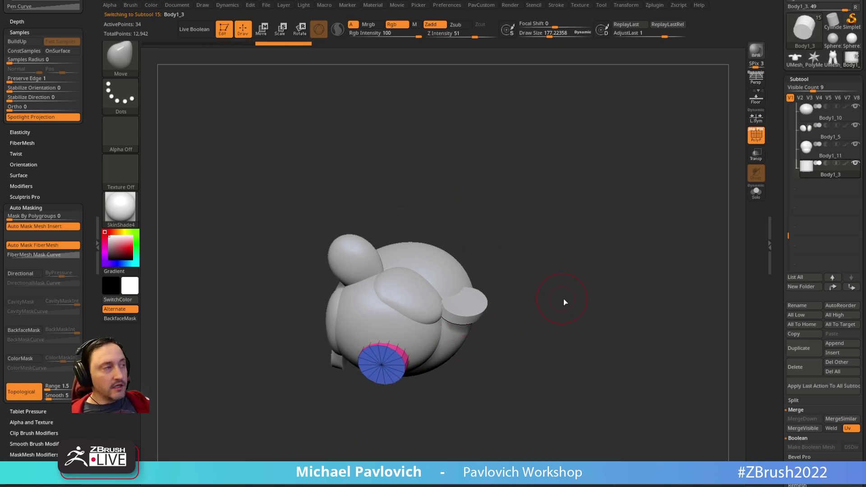
{"action": "key", "text": "space"}
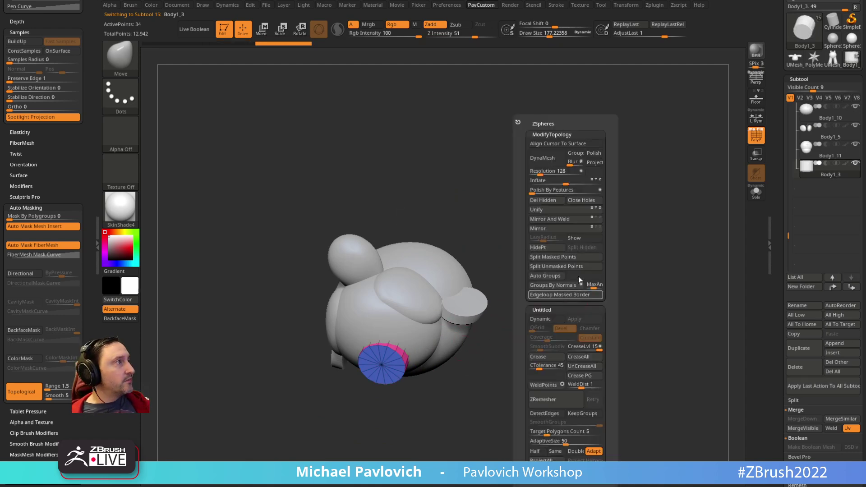
{"action": "left_click", "coordinate": [583, 376]}
{"action": "key", "text": "s"}
{"action": "mouse_move", "coordinate": [564, 230]}
{"action": "left_mouse_down", "text": "shift"}
{"action": "mouse_move", "coordinate": [579, 289]}
{"action": "mouse_move", "coordinate": [571, 285]}
{"action": "left_mouse_up", "text": "shift"}
{"action": "mouse_move", "coordinate": [569, 286]}
{"action": "left_mouse_down", "text": "alt"}
{"action": "mouse_move", "coordinate": [587, 314]}
{"action": "mouse_move", "coordinate": [507, 301]}
{"action": "left_mouse_up", "text": "alt"}
{"action": "key", "text": "s"}
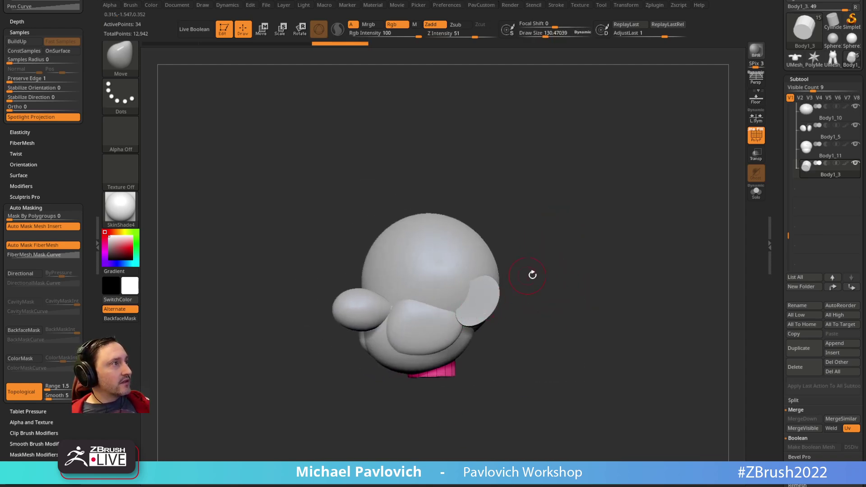
Select the ears and nudge their lower front edges with the MoveAccu brush
{"action": "left_click_drag", "start_coordinate": [531, 274], "coordinate": [533, 267]}
{"action": "key", "text": "2"}
{"action": "key", "text": "s"}
{"action": "left_click_drag", "start_coordinate": [471, 305], "coordinate": [473, 306]}
{"action": "left_click", "coordinate": [454, 313], "text": "alt"}
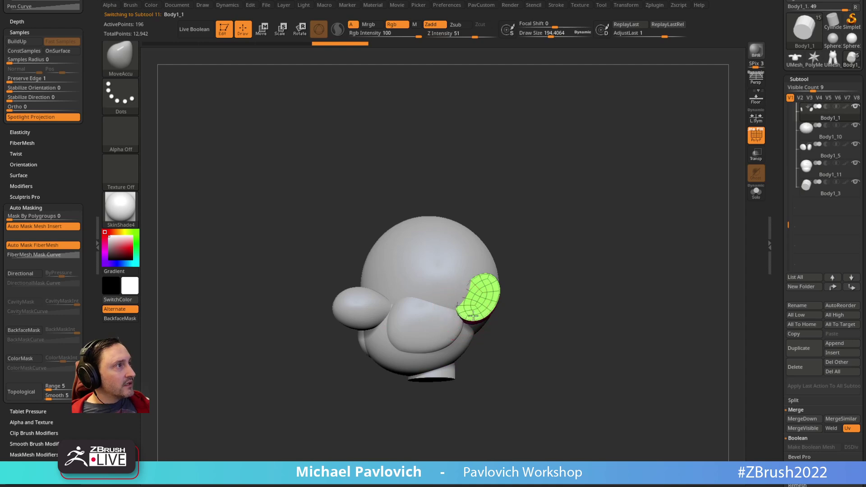
{"action": "mouse_move", "coordinate": [504, 260]}
{"action": "left_mouse_down"}
{"action": "mouse_move", "coordinate": [561, 264]}
{"action": "mouse_move", "coordinate": [541, 265]}
{"action": "left_mouse_up"}
Return to the Standard brush with a draw size of about 99
{"action": "key", "text": "b"}
{"action": "key", "text": "s"}
{"action": "key", "text": "t"}
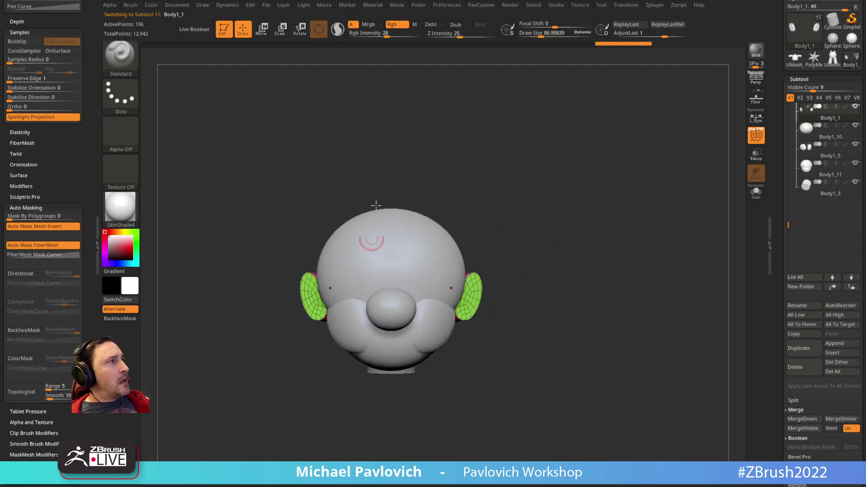
{"action": "mouse_move", "coordinate": [526, 233]}
{"action": "left_mouse_down"}
{"action": "mouse_move", "coordinate": [556, 248]}
{"action": "mouse_move", "coordinate": [528, 250]}
{"action": "left_mouse_up"}
{"action": "key", "text": "s"}
{"action": "left_click_drag", "start_coordinate": [542, 250], "coordinate": [553, 249]}
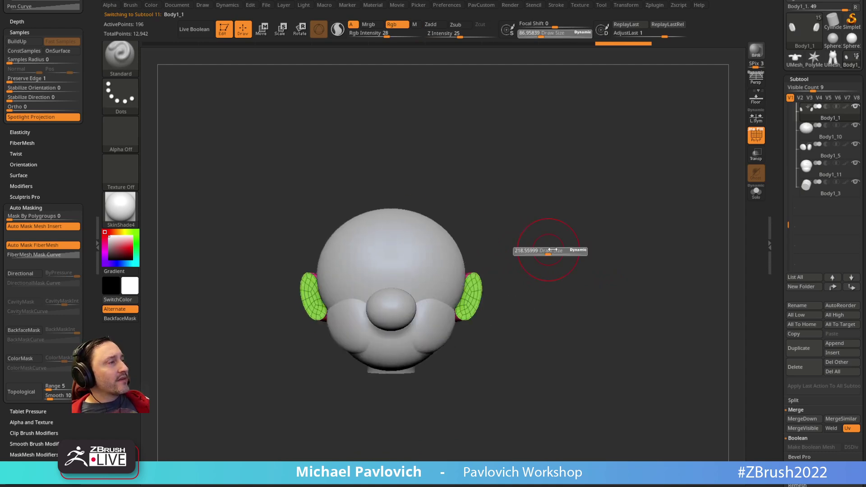
{"action": "left_click", "coordinate": [552, 250]}
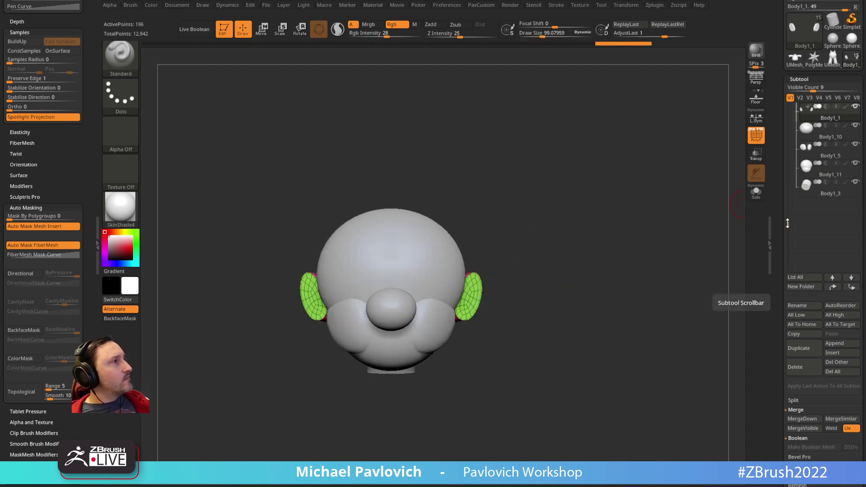
Combine the head folder's parts into one mesh using Boolean With DSDiv, and collapse the folder
{"action": "scroll", "coordinate": [857, 153], "scroll_direction": "up", "scroll_amount": 3}
{"action": "left_click", "coordinate": [846, 146]}
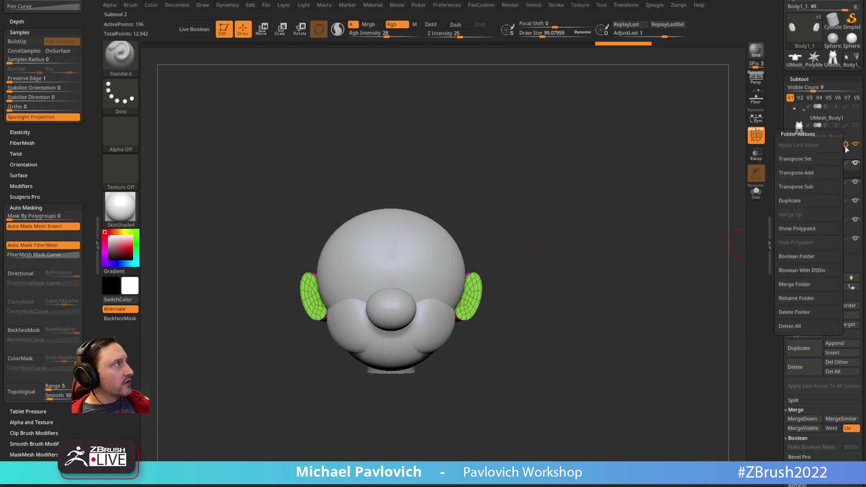
{"action": "left_click", "coordinate": [801, 270]}
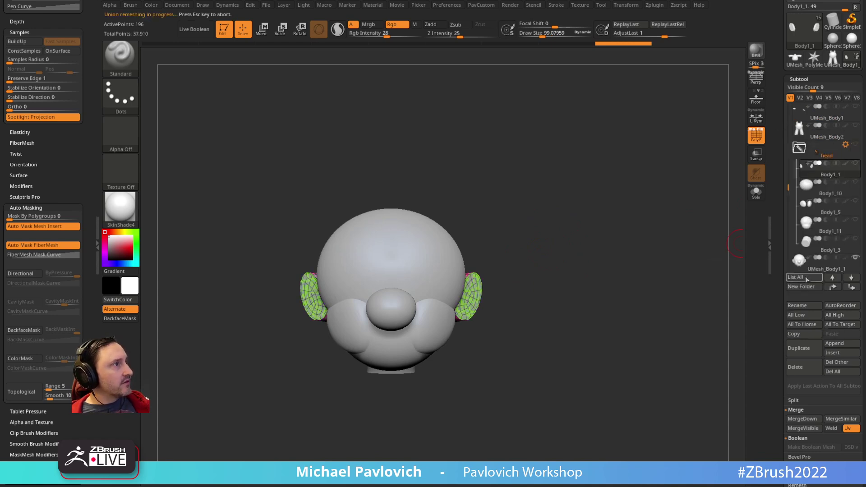
{"action": "left_click_drag", "start_coordinate": [786, 191], "coordinate": [788, 199]}
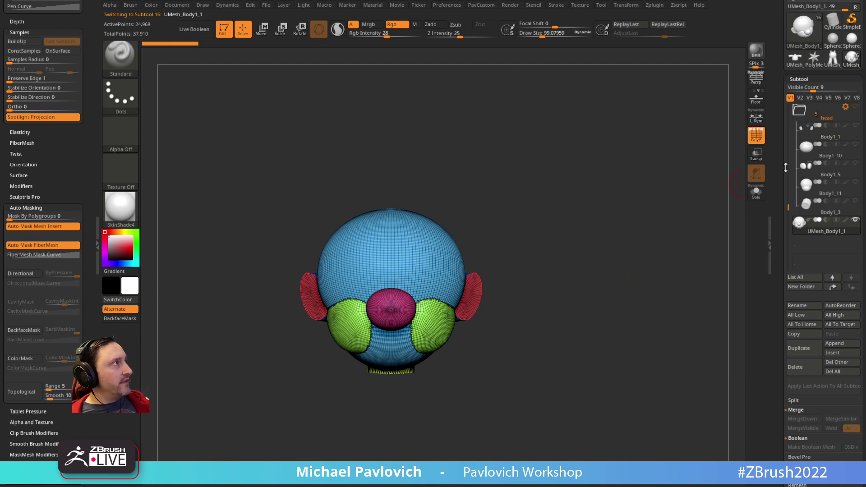
{"action": "left_click_drag", "start_coordinate": [778, 176], "coordinate": [778, 200]}
{"action": "left_click", "coordinate": [798, 135]}
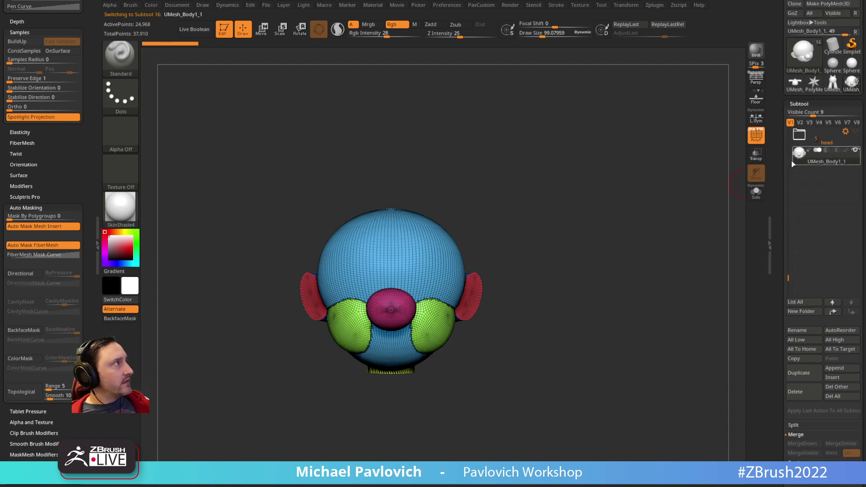
Move the eyes subtool to the end of the list, below the merged head, and set it to subtract
{"action": "left_click_drag", "start_coordinate": [787, 279], "coordinate": [776, 170]}
{"action": "left_click", "coordinate": [828, 143]}
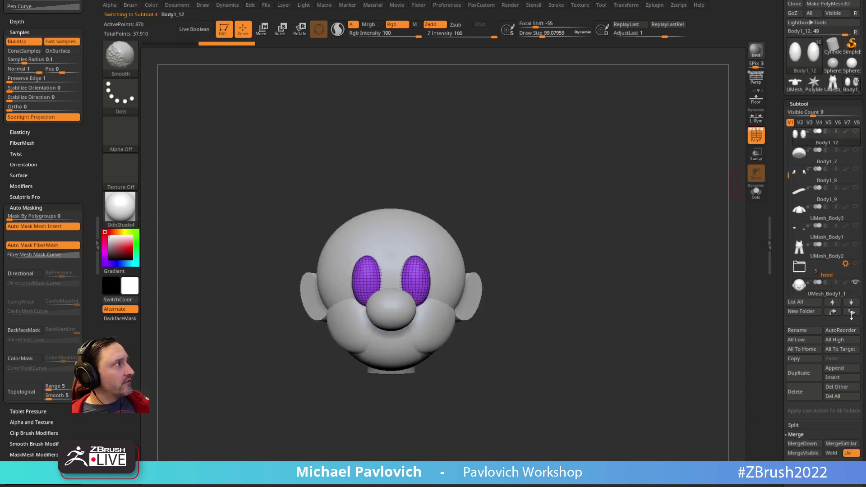
{"action": "left_click", "coordinate": [850, 312], "text": "shift"}
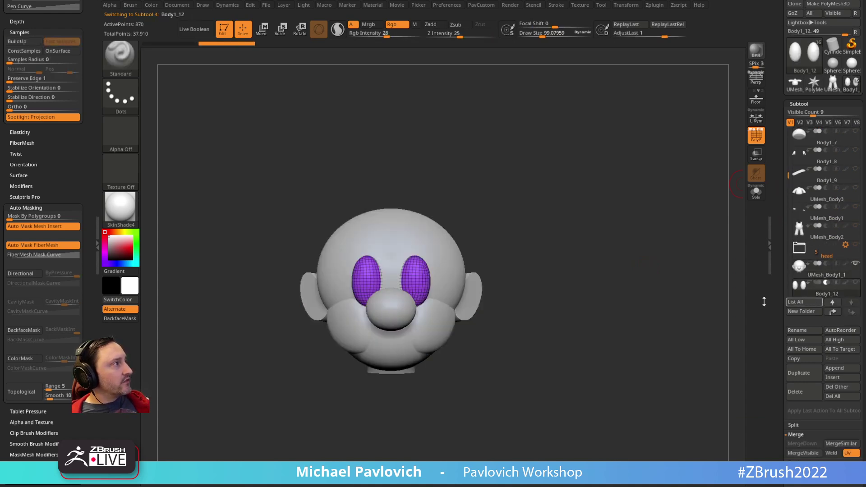
{"action": "mouse_move", "coordinate": [641, 284]}
{"action": "left_mouse_down", "text": "alt"}
{"action": "mouse_move", "coordinate": [622, 274]}
{"action": "mouse_move", "coordinate": [574, 277]}
{"action": "mouse_move", "coordinate": [597, 268]}
{"action": "mouse_move", "coordinate": [591, 228]}
{"action": "mouse_move", "coordinate": [631, 259]}
{"action": "mouse_move", "coordinate": [616, 261]}
{"action": "left_mouse_up", "text": "alt"}
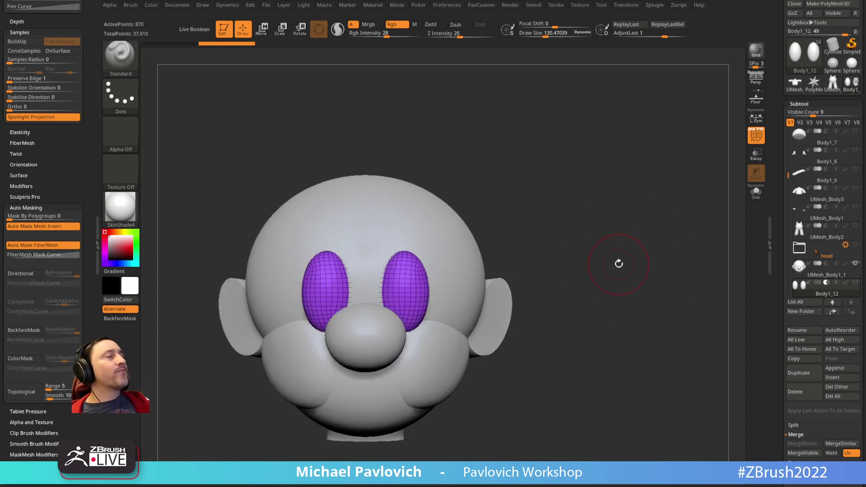
{"action": "left_click_drag", "start_coordinate": [612, 277], "coordinate": [593, 253]}
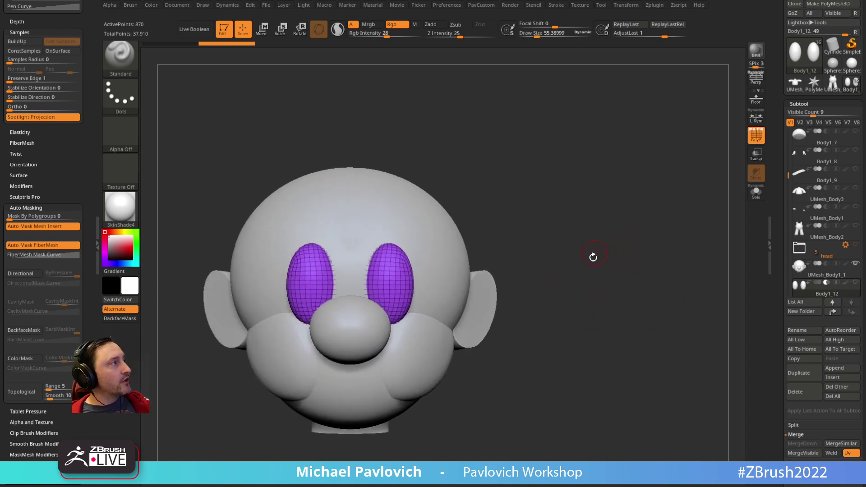
Preview subtracting the merged head from the eyes with Live Boolean, placing the head below the visible eyes and turning PolyFrame off
{"action": "left_click", "coordinate": [816, 282]}
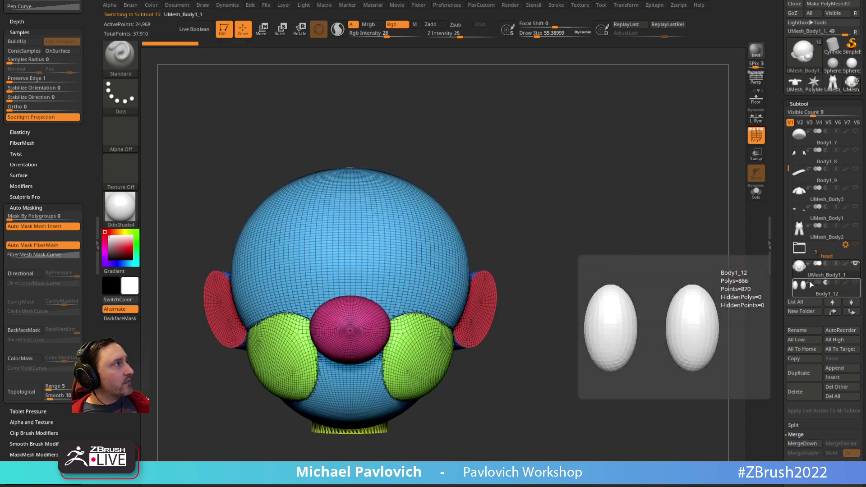
{"action": "left_click", "coordinate": [840, 330]}
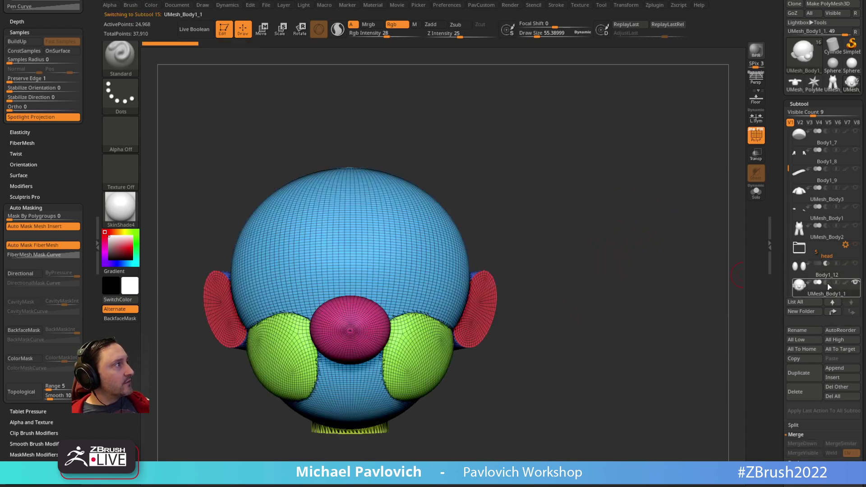
{"action": "mouse_move", "coordinate": [650, 321]}
{"action": "left_mouse_down"}
{"action": "mouse_move", "coordinate": [665, 302]}
{"action": "mouse_move", "coordinate": [650, 304]}
{"action": "left_mouse_up"}
{"action": "left_click", "coordinate": [855, 263]}
{"action": "left_click", "coordinate": [194, 29]}
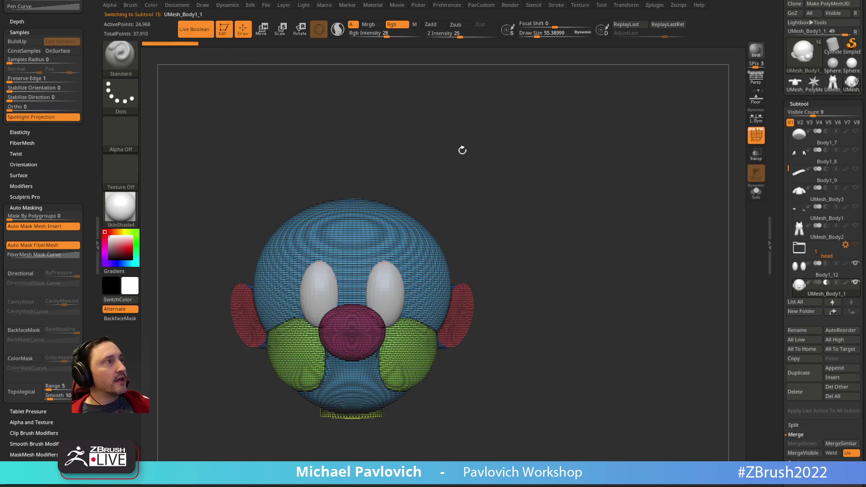
{"action": "key", "text": "shift+f"}
{"action": "left_click_drag", "start_coordinate": [655, 195], "coordinate": [545, 270]}
{"action": "left_click_drag", "start_coordinate": [655, 232], "coordinate": [600, 284], "text": "alt"}
Select the eyes and pull their lower inner ends outward symmetrically with the MoveAccu brush
{"action": "left_click", "coordinate": [834, 270]}
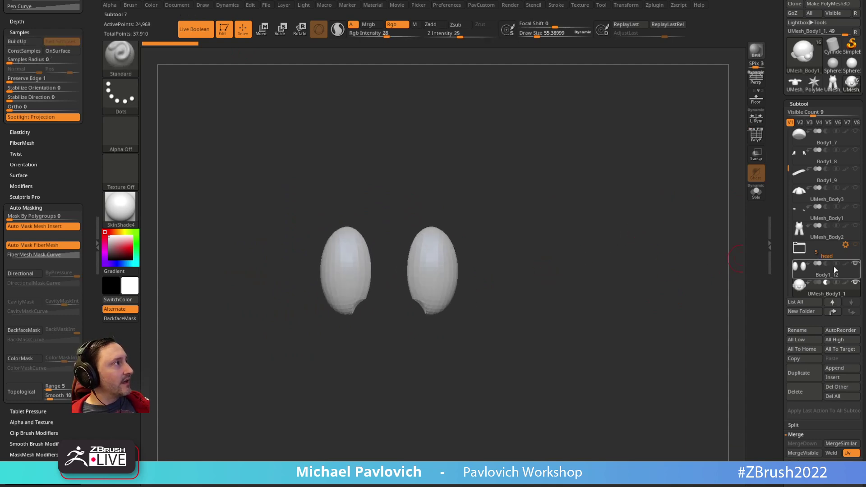
{"action": "key", "text": "s"}
{"action": "mouse_move", "coordinate": [449, 298]}
{"action": "left_mouse_down"}
{"action": "mouse_move", "coordinate": [463, 295]}
{"action": "mouse_move", "coordinate": [433, 316]}
{"action": "left_mouse_up"}
{"action": "key", "text": "b"}
{"action": "key", "text": "m"}
{"action": "key", "text": "v"}
{"action": "key", "text": "s"}
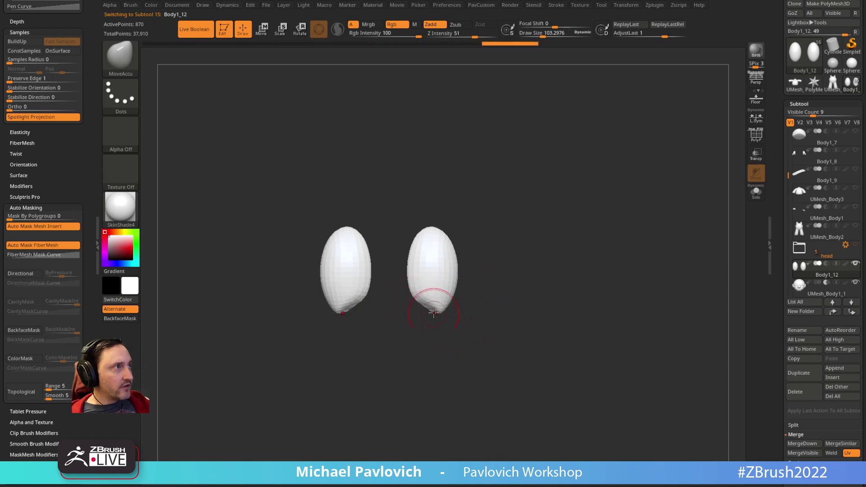
Refine and smooth the eyes' lower tips, and return to the Standard brush
{"action": "right_click_drag", "start_coordinate": [433, 313], "coordinate": [432, 309]}
{"action": "mouse_move", "coordinate": [432, 310]}
{"action": "left_mouse_down", "text": "shift"}
{"action": "mouse_move", "coordinate": [452, 311]}
{"action": "mouse_move", "coordinate": [438, 311]}
{"action": "left_mouse_up", "text": "shift"}
{"action": "key", "text": "b"}
{"action": "key", "text": "m"}
{"action": "key", "text": "t"}
{"action": "right_click_drag", "start_coordinate": [517, 289], "coordinate": [538, 301], "text": "shift"}
{"action": "key", "text": "b"}
{"action": "key", "text": "s"}
{"action": "key", "text": "t"}
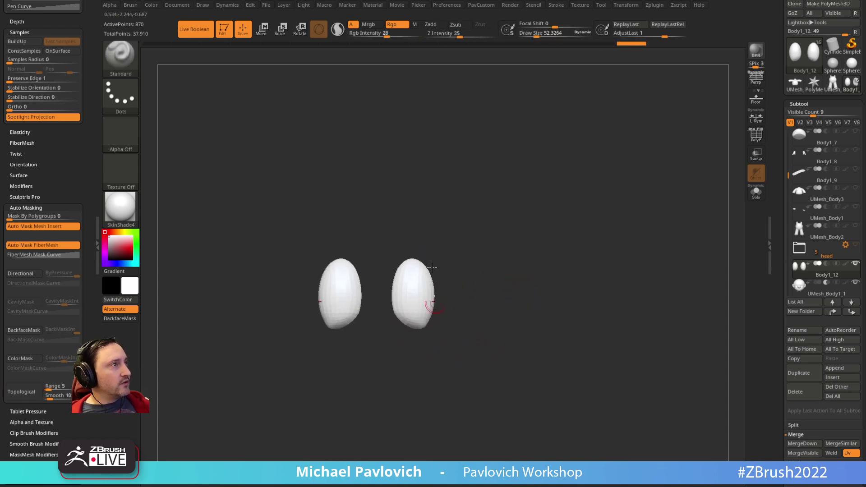
{"action": "mouse_move", "coordinate": [434, 326]}
{"action": "left_mouse_down"}
{"action": "mouse_move", "coordinate": [448, 253]}
{"action": "mouse_move", "coordinate": [451, 269]}
{"action": "mouse_move", "coordinate": [441, 226]}
{"action": "mouse_move", "coordinate": [509, 222]}
{"action": "mouse_move", "coordinate": [579, 316]}
{"action": "left_mouse_up"}
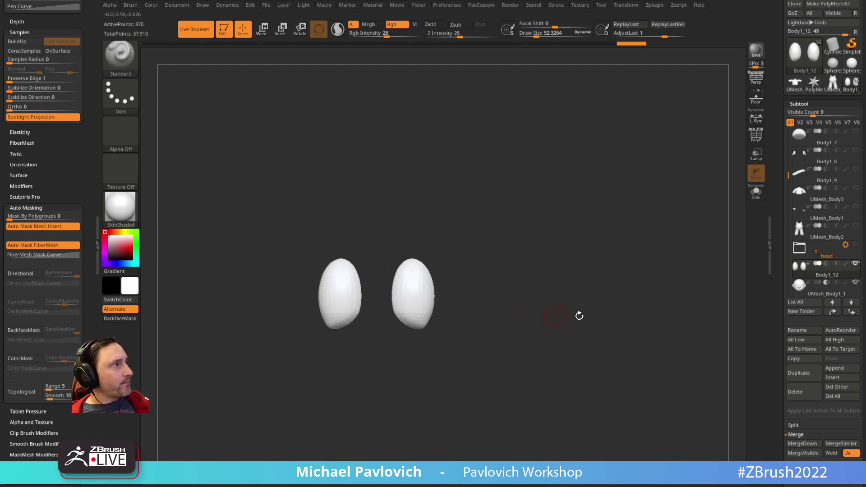
Adjust the eyes' edges from an oblique view with the topological Move brush, and restore the Standard brush
{"action": "mouse_move", "coordinate": [474, 321]}
{"action": "left_mouse_down"}
{"action": "mouse_move", "coordinate": [478, 289]}
{"action": "mouse_move", "coordinate": [502, 257]}
{"action": "mouse_move", "coordinate": [443, 312]}
{"action": "left_mouse_up"}
{"action": "key", "text": "s"}
{"action": "key", "text": "2"}
{"action": "left_click", "coordinate": [427, 322]}
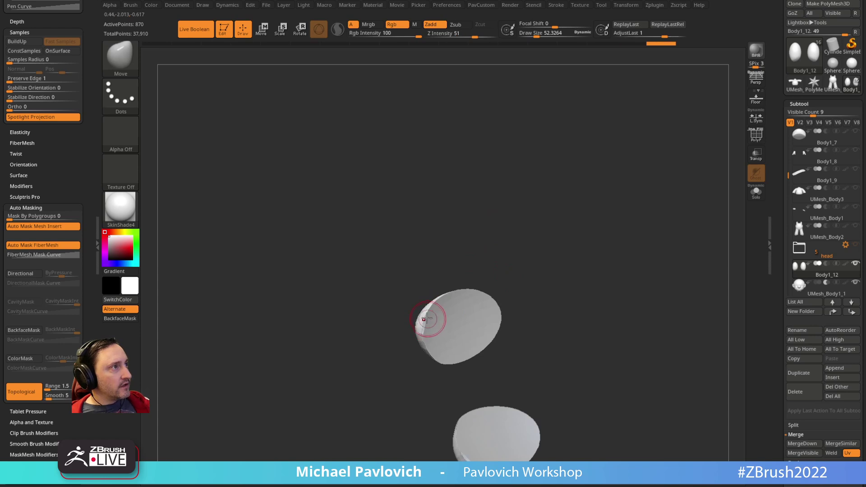
{"action": "key", "text": "shift"}
{"action": "left_click_drag", "start_coordinate": [507, 284], "coordinate": [489, 270]}
{"action": "left_click_drag", "start_coordinate": [423, 329], "coordinate": [429, 323]}
{"action": "mouse_move", "coordinate": [534, 230]}
{"action": "left_mouse_down", "text": "alt"}
{"action": "mouse_move", "coordinate": [537, 220]}
{"action": "mouse_move", "coordinate": [566, 294]}
{"action": "left_mouse_up", "text": "alt"}
{"action": "key", "text": "1"}
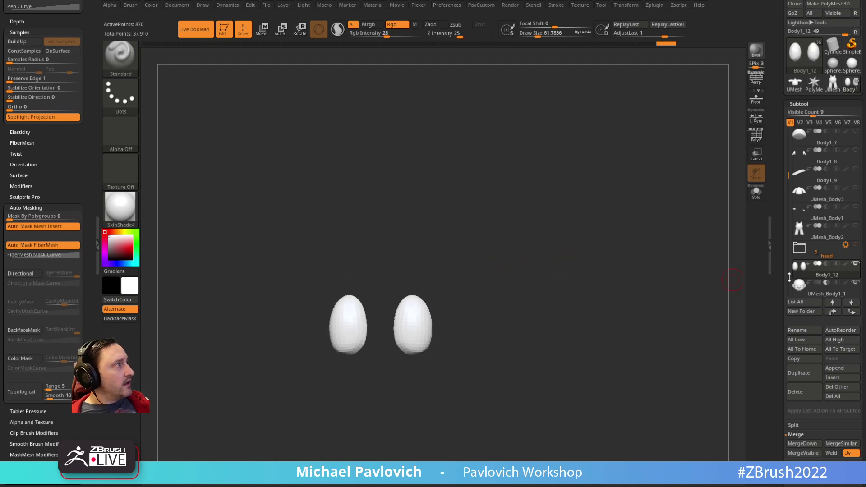
Make the merged head additive again, place the eyes below it, and set them to subtract eye sockets
{"action": "left_click", "coordinate": [817, 281]}
{"action": "left_click", "coordinate": [850, 312]}
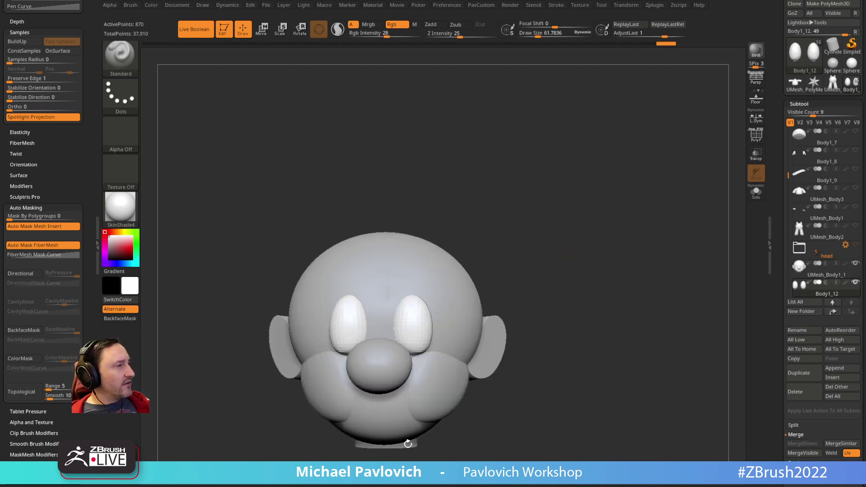
{"action": "left_click", "coordinate": [827, 289]}
{"action": "left_click_drag", "start_coordinate": [581, 316], "coordinate": [524, 237]}
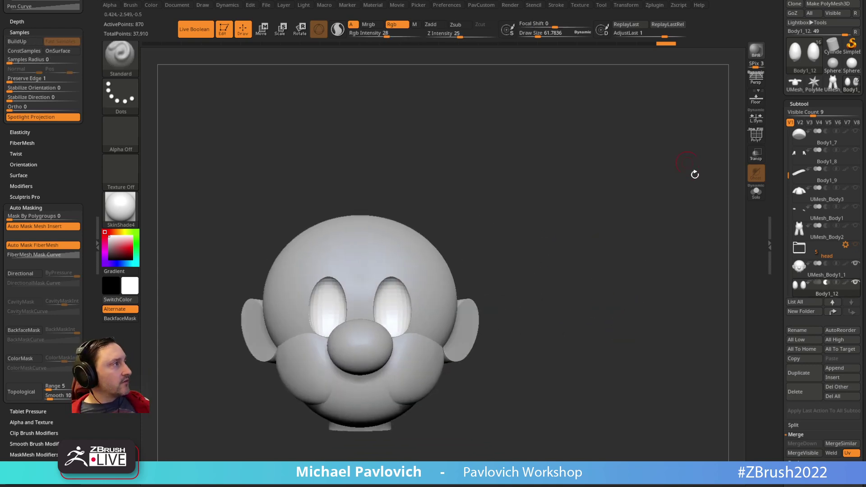
Subdivide the eyes once and generate a boolean mesh of the head with the eye sockets cut out
{"action": "left_click", "coordinate": [821, 276]}
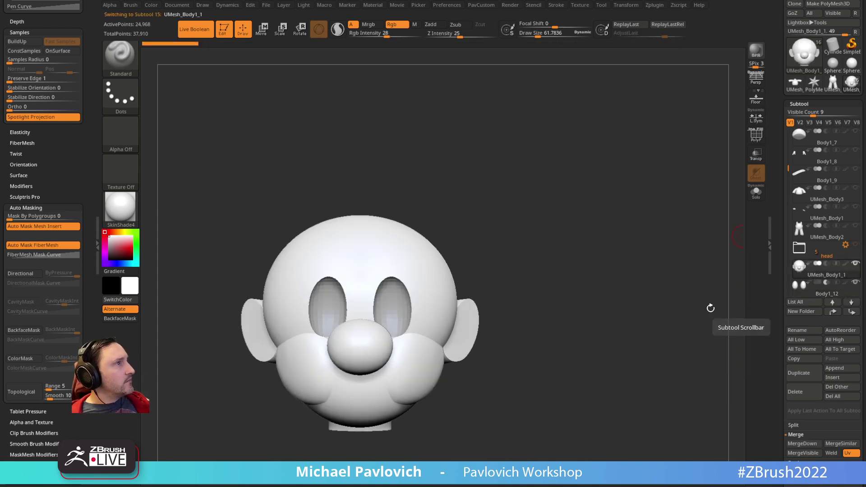
{"action": "left_click", "coordinate": [821, 294]}
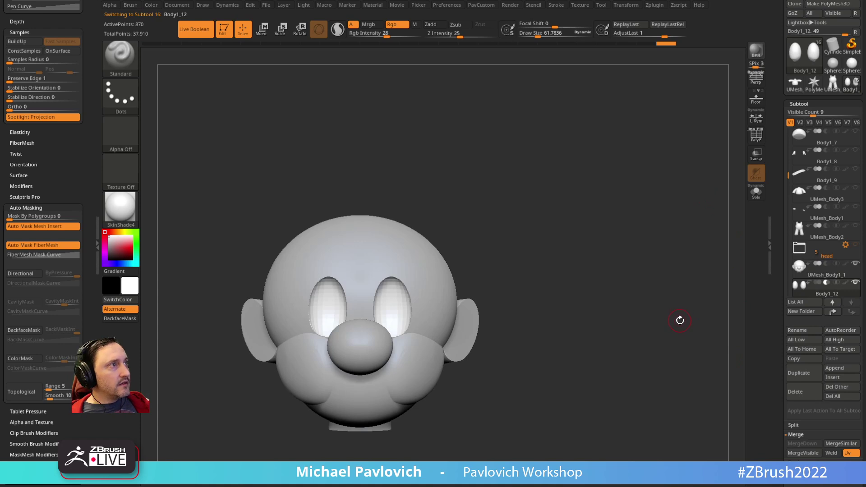
{"action": "key", "text": "ctrl+d"}
{"action": "left_click_drag", "start_coordinate": [777, 311], "coordinate": [776, 274]}
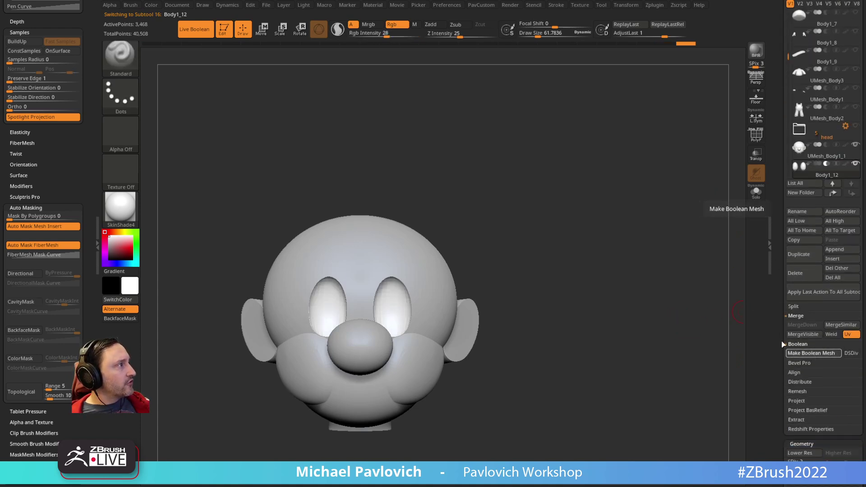
{"action": "left_click", "coordinate": [818, 354]}
{"action": "left_click_drag", "start_coordinate": [778, 319], "coordinate": [779, 386]}
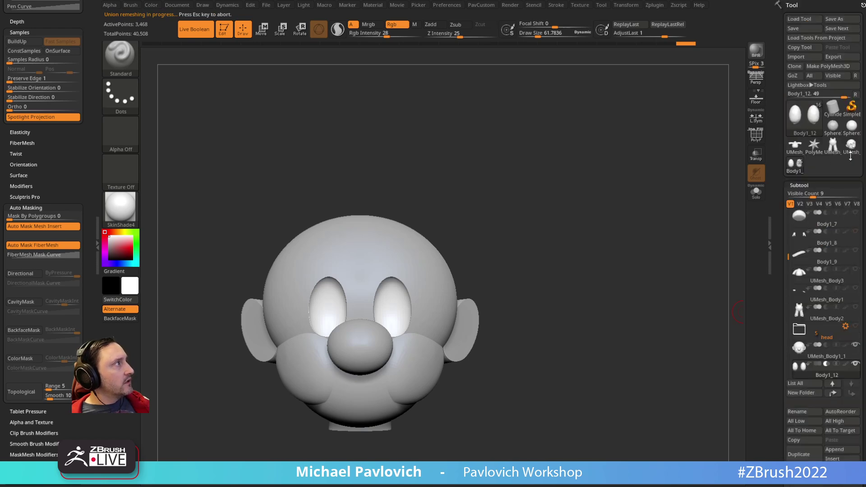
Display the boolean head's wireframe and ZRemesh it to half the polygon count with Keep Groups on, Adaptive Size 0 and Smooth Groups 0
{"action": "left_click", "coordinate": [756, 135]}
{"action": "key", "text": "f"}
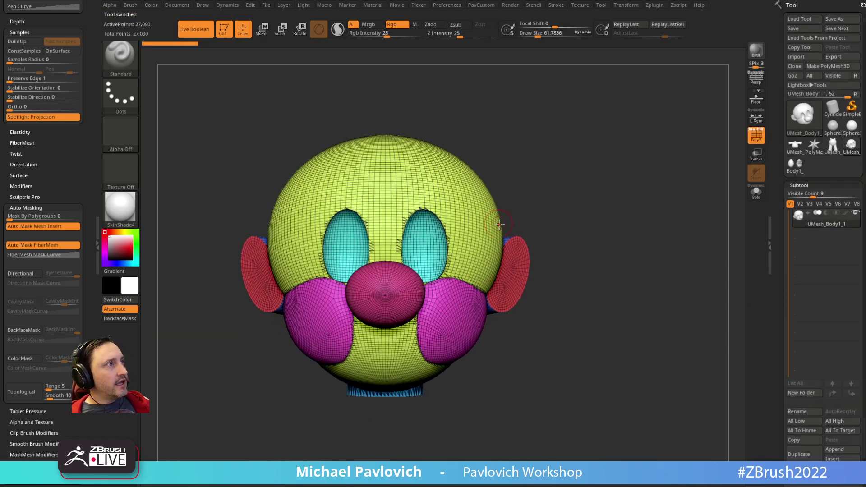
{"action": "left_click_drag", "start_coordinate": [581, 196], "coordinate": [540, 231], "text": "alt"}
{"action": "key", "text": "2"}
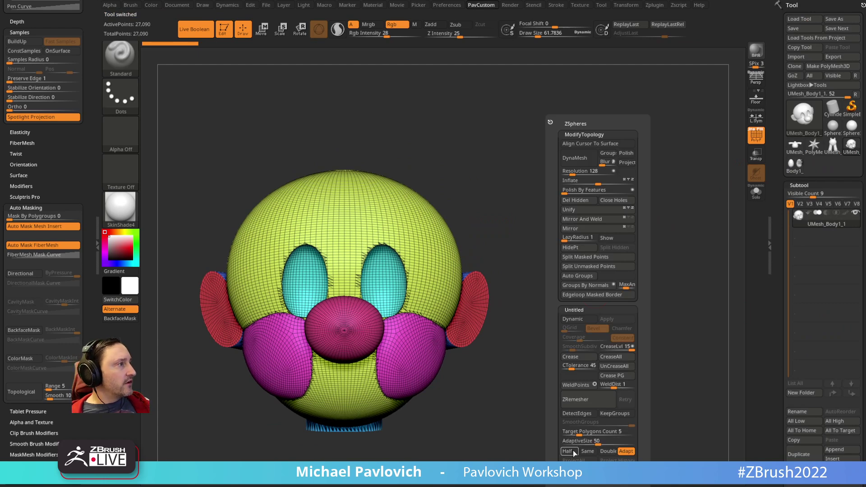
{"action": "left_click", "coordinate": [584, 439]}
{"action": "left_click", "coordinate": [584, 400]}
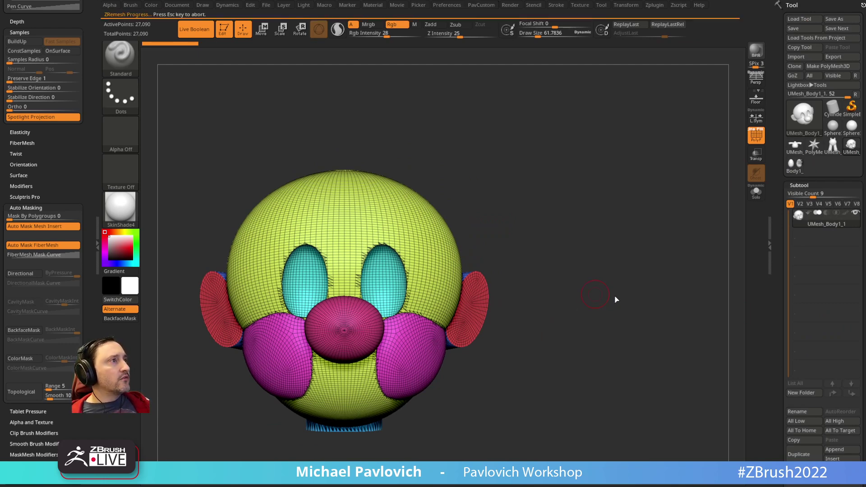
{"action": "left_click_drag", "start_coordinate": [634, 292], "coordinate": [631, 315]}
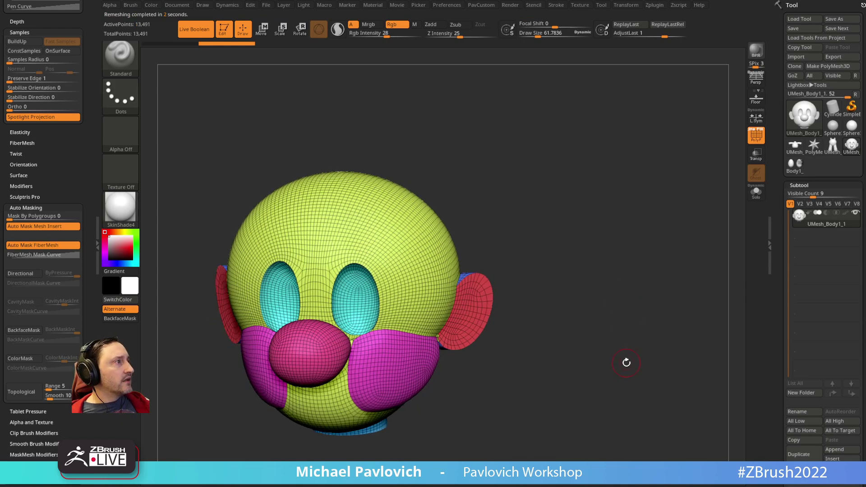
{"action": "key", "text": "2"}
{"action": "left_click_drag", "start_coordinate": [614, 422], "coordinate": [570, 421]}
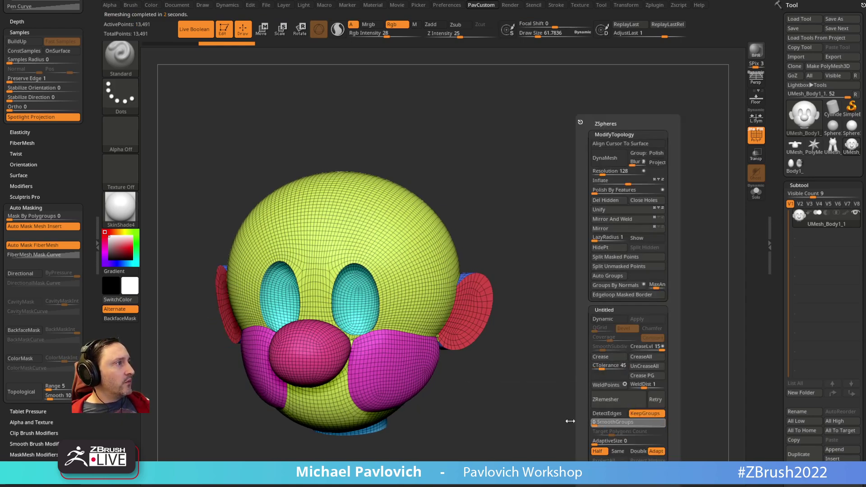
Switch to ZModeler, set its edge action to Collapse, and collapse a sliver edge where the ear's front corner meets the cheek
{"action": "left_click_drag", "start_coordinate": [604, 333], "coordinate": [620, 294]}
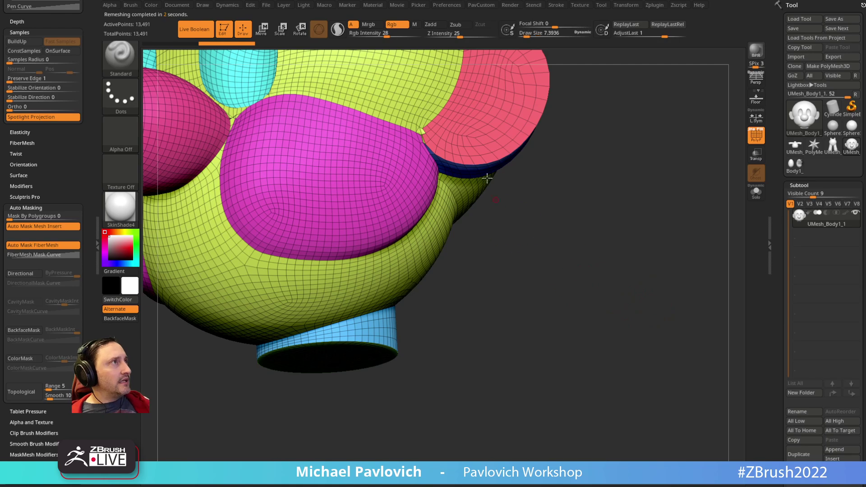
{"action": "mouse_move", "coordinate": [487, 177]}
{"action": "left_mouse_down"}
{"action": "mouse_move", "coordinate": [576, 284]}
{"action": "mouse_move", "coordinate": [661, 299]}
{"action": "mouse_move", "coordinate": [635, 272]}
{"action": "mouse_move", "coordinate": [692, 267]}
{"action": "mouse_move", "coordinate": [686, 251]}
{"action": "left_mouse_up"}
{"action": "key", "text": "b"}
{"action": "key", "text": "z"}
{"action": "key", "text": "m"}
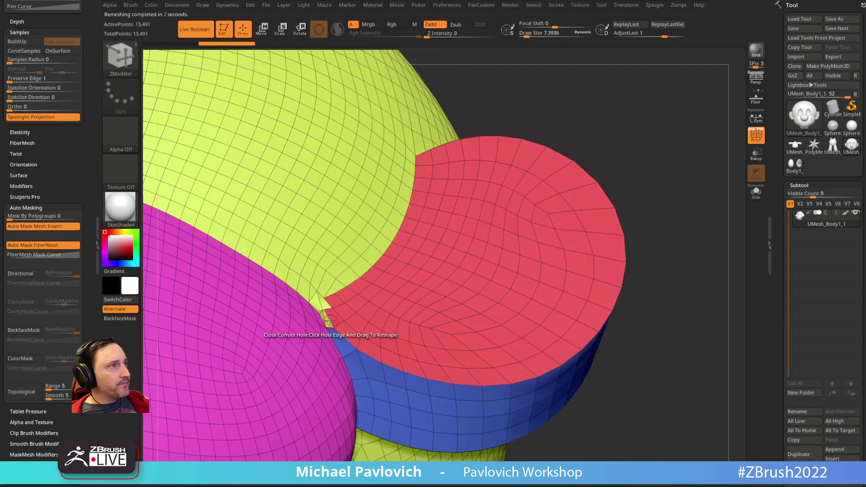
{"action": "key", "text": "space"}
{"action": "left_click", "coordinate": [228, 253]}
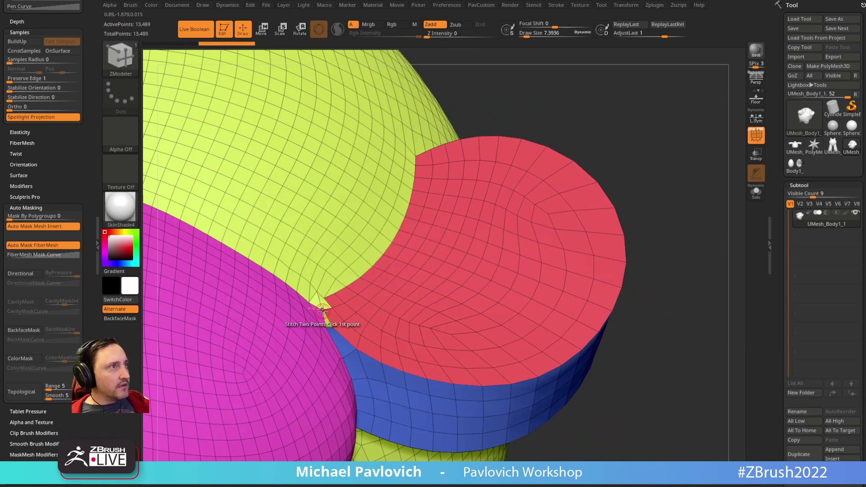
Collapse the remaining short edges of the head's sliver polygons between the ear and the cheek
{"action": "left_click_drag", "start_coordinate": [655, 145], "coordinate": [631, 172]}
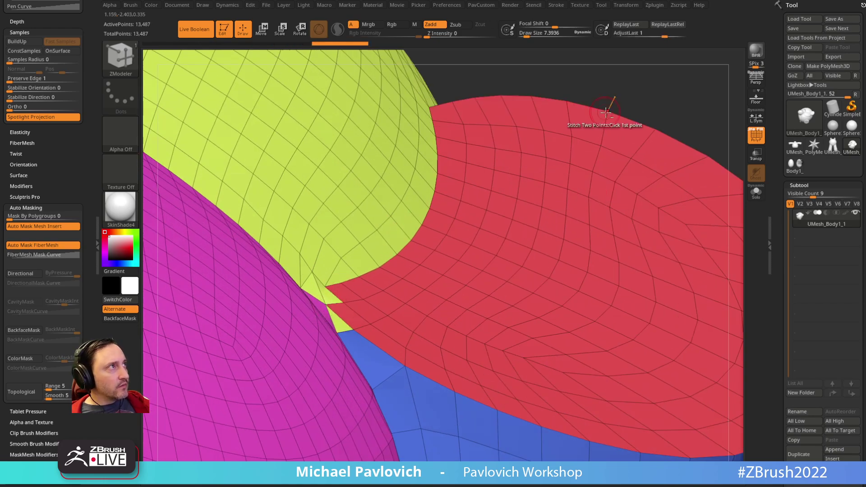
{"action": "right_click_drag", "start_coordinate": [630, 98], "coordinate": [584, 88]}
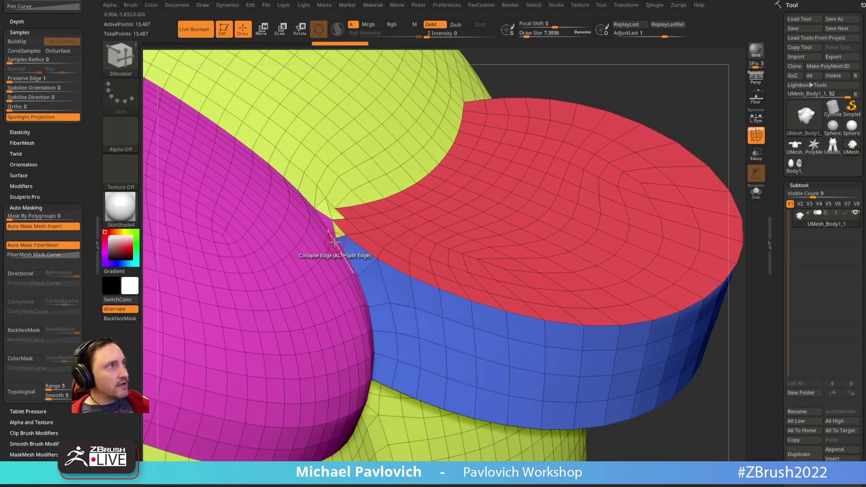
{"action": "left_click", "coordinate": [340, 236]}
{"action": "right_click_drag", "start_coordinate": [701, 121], "coordinate": [570, 186]}
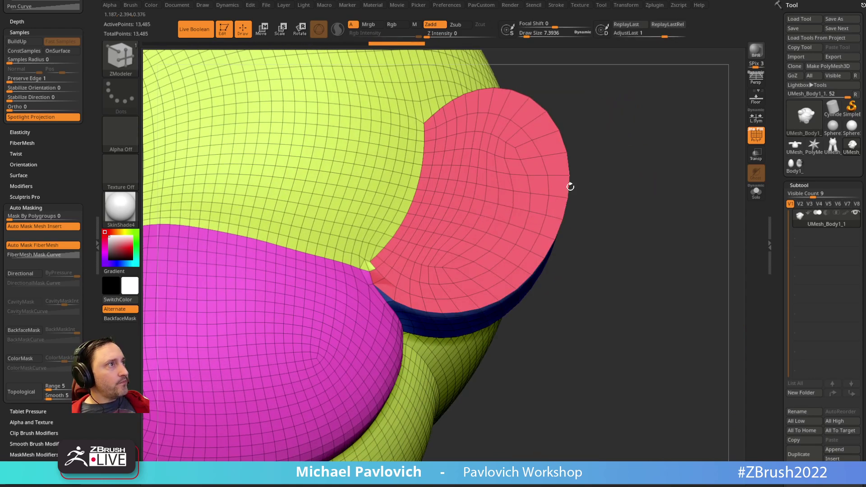
{"action": "left_click", "coordinate": [371, 264]}
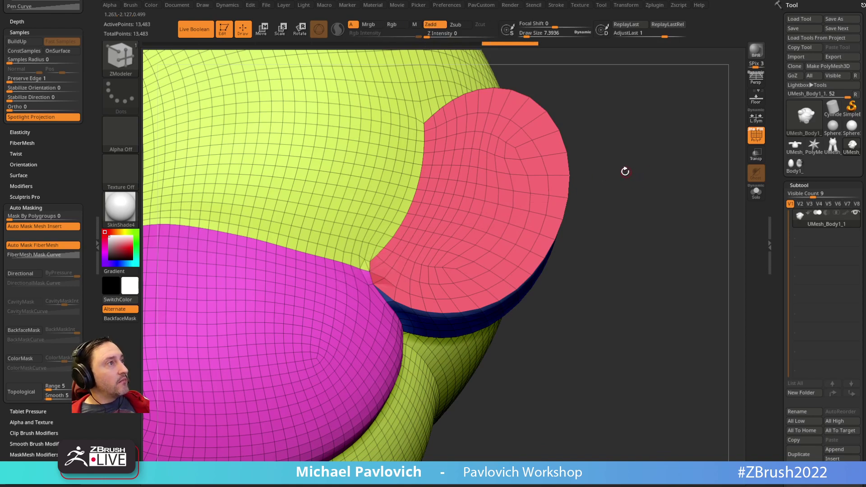
{"action": "right_click_drag", "start_coordinate": [625, 171], "coordinate": [580, 211], "text": "alt"}
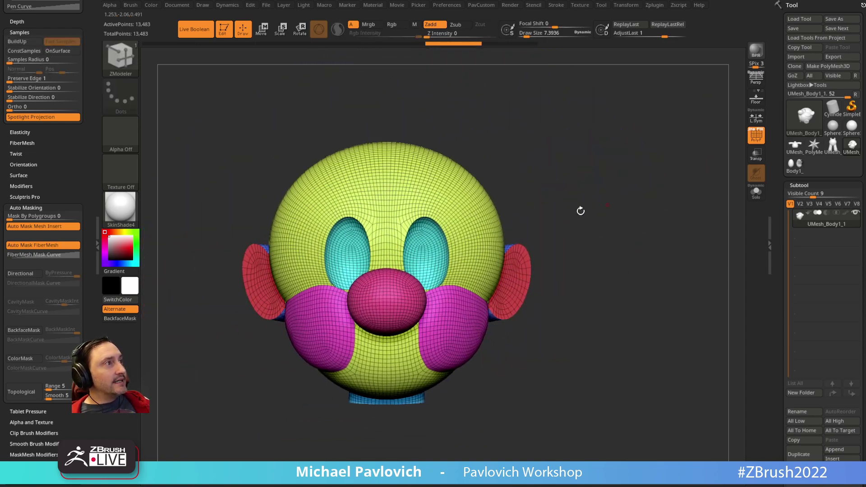
Try to ZRemesh the cleaned head to half the polygon count again with its polygroups kept
{"action": "key", "text": "2"}
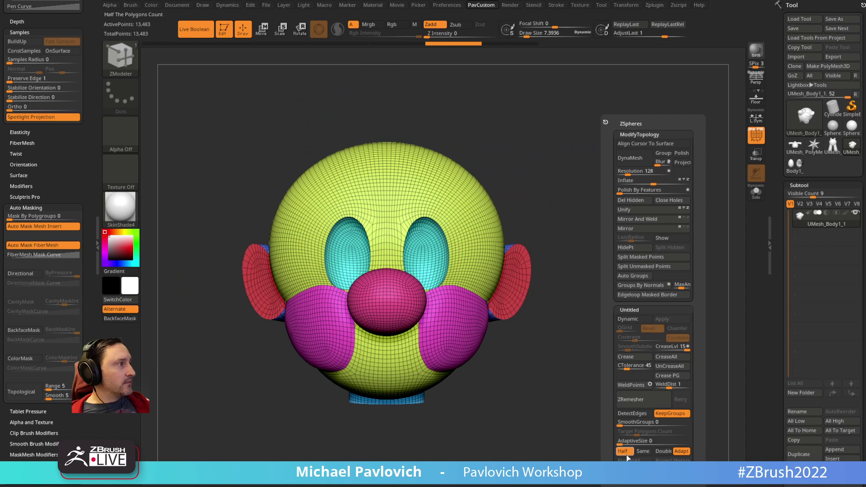
{"action": "right_click_drag", "start_coordinate": [594, 243], "coordinate": [639, 312]}
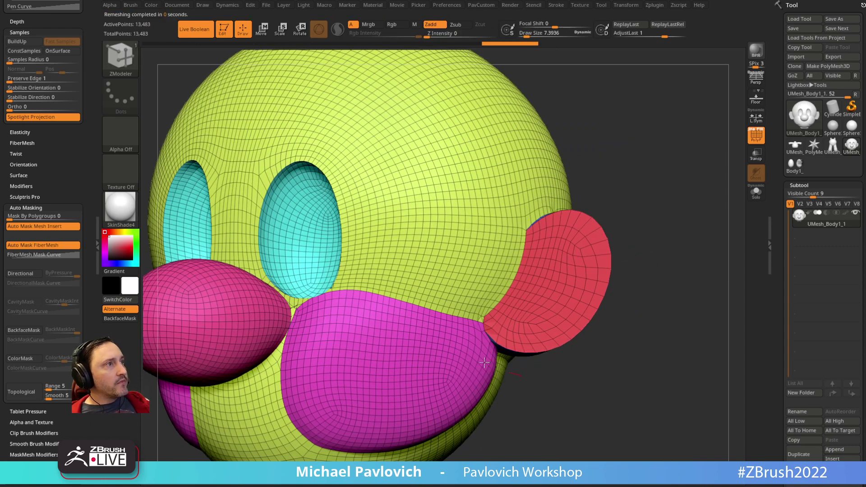
{"action": "right_click_drag", "start_coordinate": [402, 349], "coordinate": [692, 325], "text": "alt"}
Set ZModeler's point action to Bridge at the tight junction of nose, cheek and eye socket
{"action": "right_click_drag", "start_coordinate": [422, 272], "coordinate": [505, 386], "text": "alt"}
{"action": "key", "text": "s"}
{"action": "mouse_move", "coordinate": [435, 305]}
{"action": "left_mouse_down", "text": "shift"}
{"action": "mouse_move", "coordinate": [400, 301]}
{"action": "mouse_move", "coordinate": [392, 348]}
{"action": "left_mouse_up", "text": "shift"}
{"action": "mouse_move", "coordinate": [411, 316]}
{"action": "right_mouse_down", "text": "alt"}
{"action": "mouse_move", "coordinate": [427, 261]}
{"action": "mouse_move", "coordinate": [403, 248]}
{"action": "mouse_move", "coordinate": [404, 238]}
{"action": "right_mouse_up", "text": "alt"}
{"action": "key", "text": "b"}
{"action": "key", "text": "z"}
{"action": "key", "text": "m"}
{"action": "key", "text": "space"}
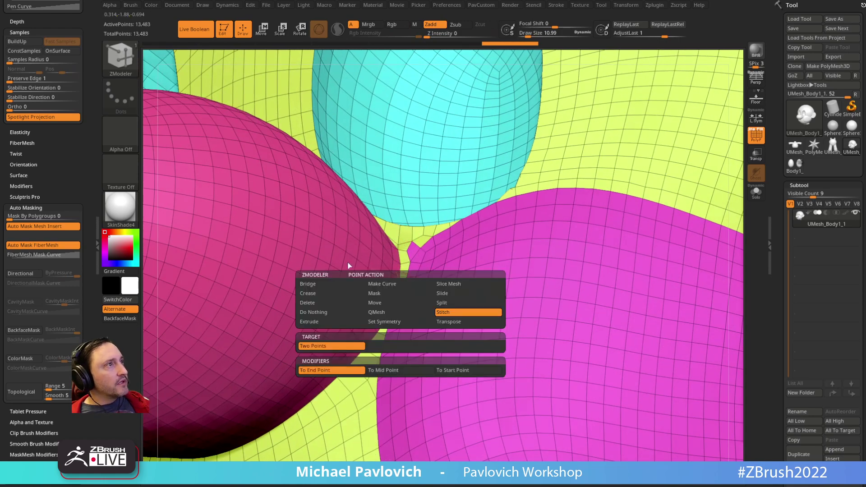
{"action": "left_click", "coordinate": [354, 286]}
Reassign the thin strip of head polygons between the nose and the cheek to the cheek's polygroup
{"action": "left_click", "coordinate": [423, 344]}
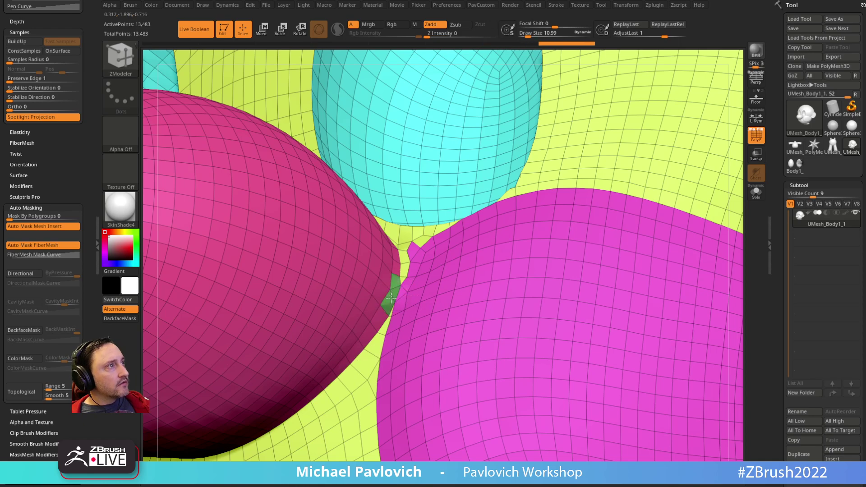
{"action": "left_click", "coordinate": [412, 291]}
{"action": "right_click_drag", "start_coordinate": [393, 262], "coordinate": [371, 307]}
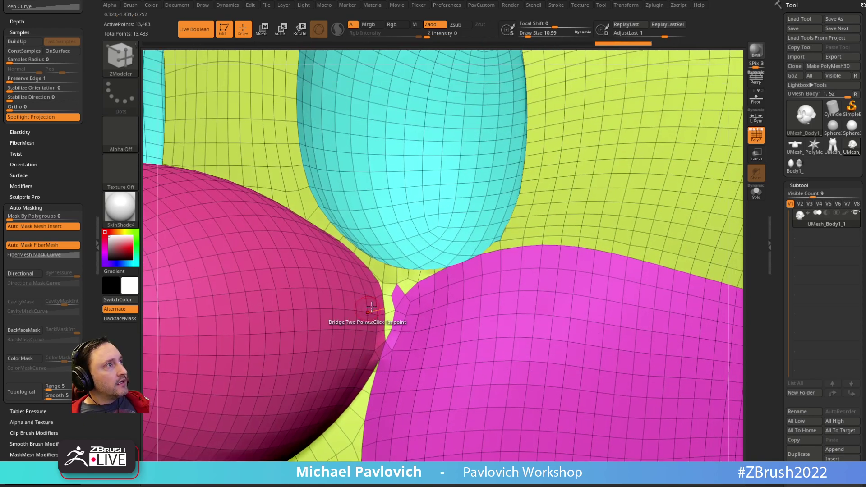
{"action": "key", "text": "space"}
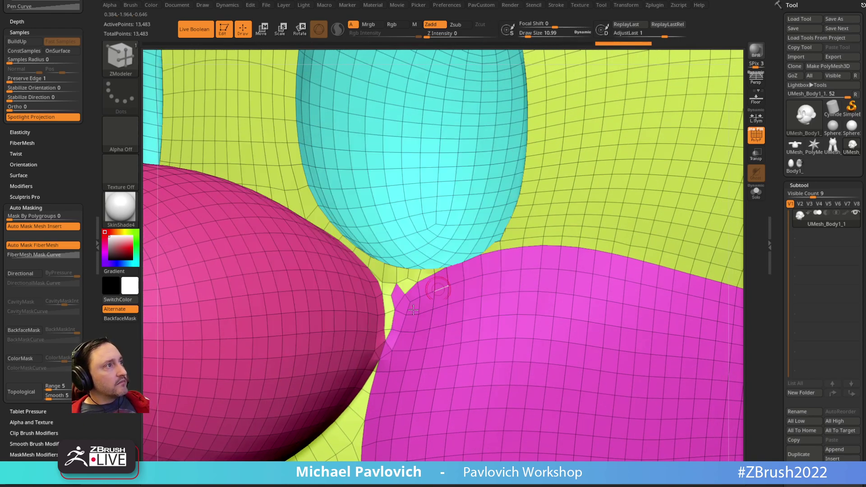
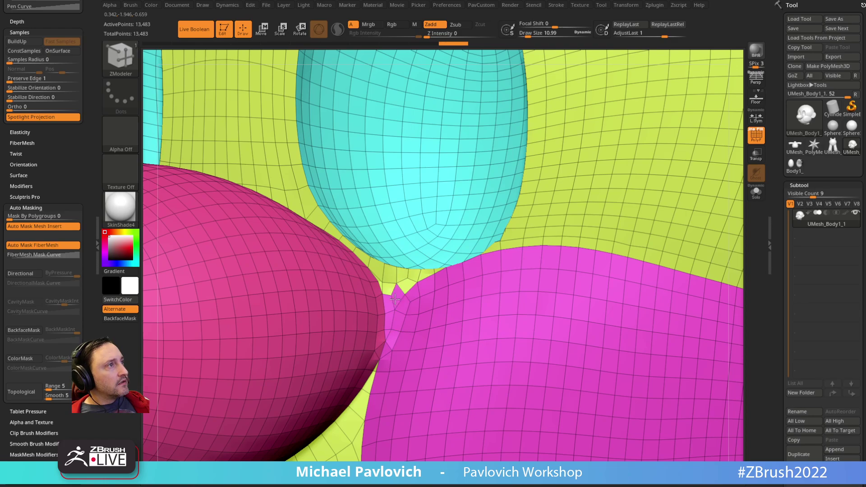
Extend the head's polygroup along the cheek's upper row of polygons below the eye socket, and undo the last excess polygon
{"action": "right_click_drag", "start_coordinate": [394, 299], "coordinate": [431, 395], "text": "alt"}
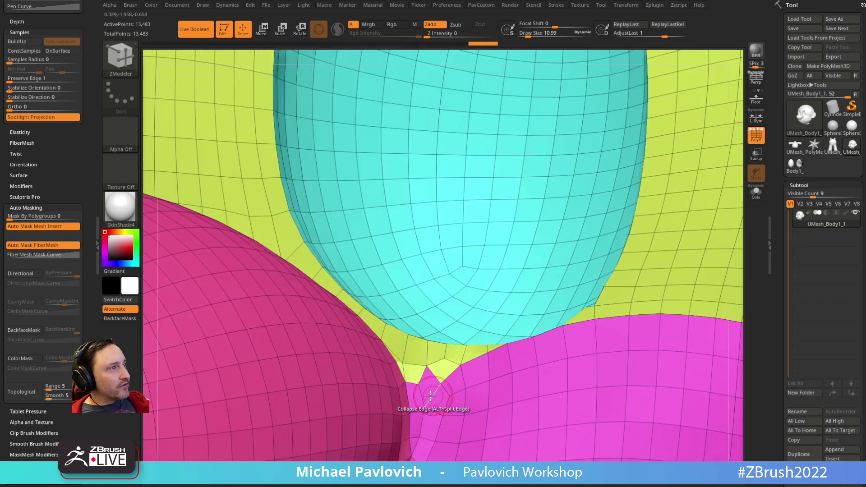
{"action": "right_click_drag", "start_coordinate": [441, 357], "coordinate": [464, 345]}
{"action": "left_click_drag", "start_coordinate": [456, 362], "coordinate": [506, 347]}
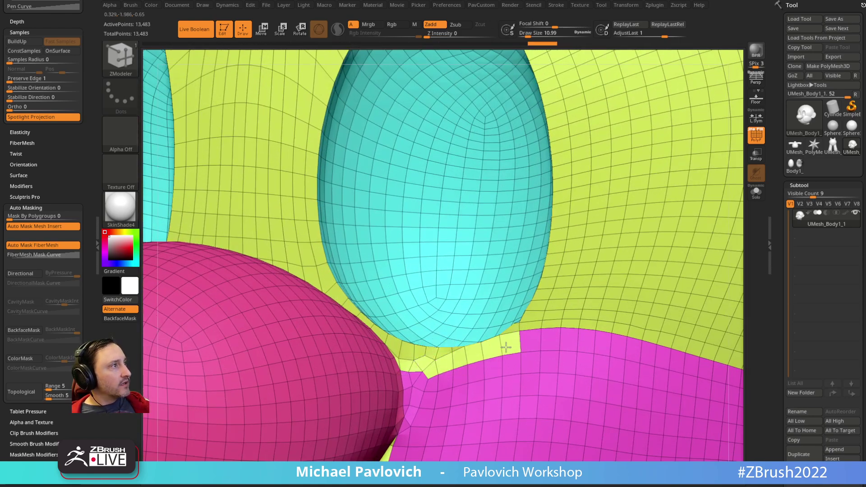
{"action": "right_click_drag", "start_coordinate": [542, 333], "coordinate": [501, 327], "text": "alt"}
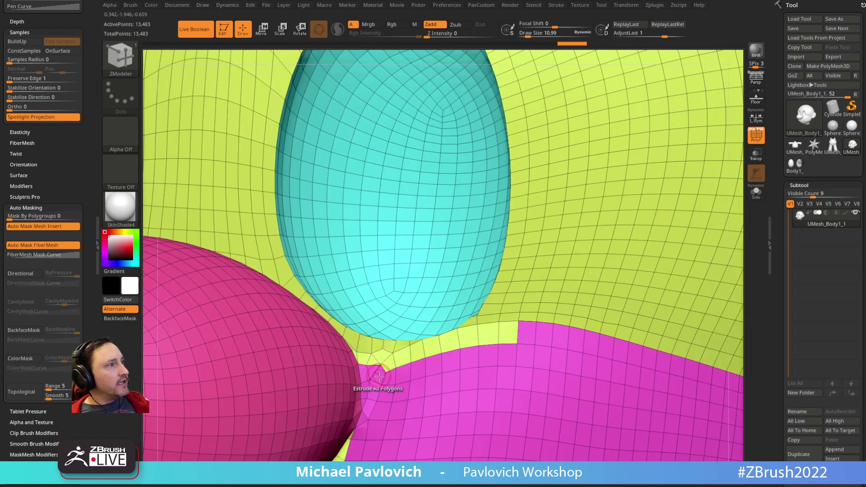
{"action": "key", "text": "ctrl+z"}
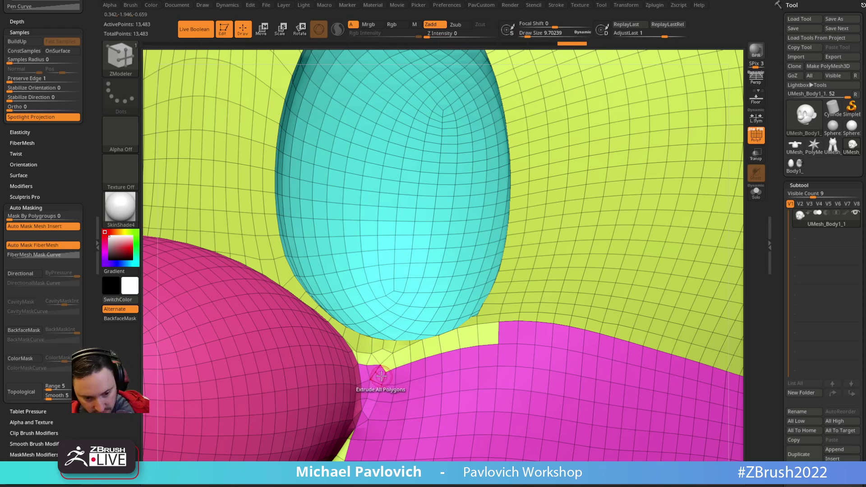
Nudge the new corner of the cheek's polygroup border below the eye socket with a slightly larger topological Move brush
{"action": "key", "text": "b"}
{"action": "key", "text": "m"}
{"action": "key", "text": "v"}
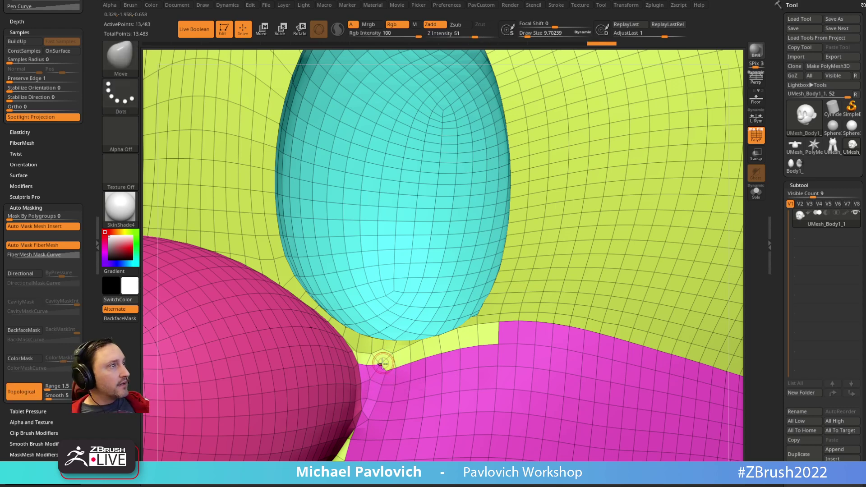
{"action": "key", "text": "]"}
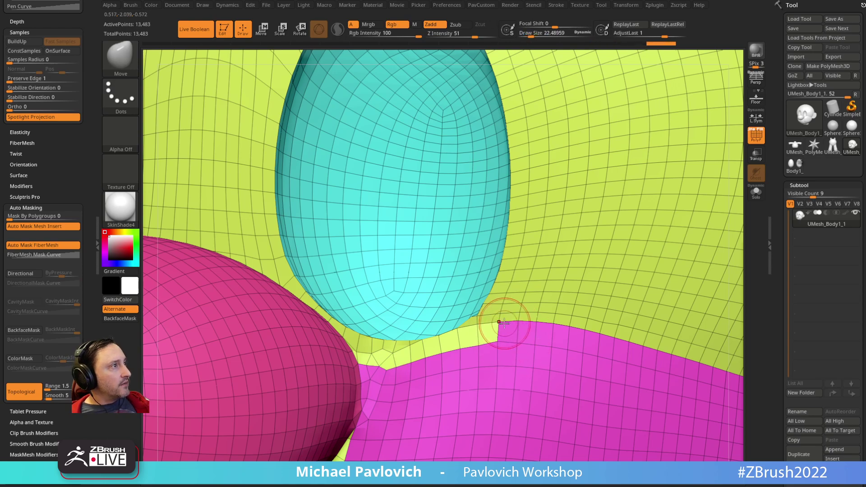
{"action": "mouse_move", "coordinate": [504, 324]}
{"action": "left_mouse_down"}
{"action": "mouse_move", "coordinate": [501, 340]}
{"action": "mouse_move", "coordinate": [503, 328]}
{"action": "left_mouse_up"}
ZRemesh the regrouped head at half the polygon count with Keep Groups on and Adaptive Size 0
{"action": "mouse_move", "coordinate": [512, 326]}
{"action": "right_mouse_down", "text": "alt"}
{"action": "mouse_move", "coordinate": [491, 315]}
{"action": "mouse_move", "coordinate": [473, 275]}
{"action": "mouse_move", "coordinate": [507, 318]}
{"action": "mouse_move", "coordinate": [501, 328]}
{"action": "right_mouse_up", "text": "alt"}
{"action": "key", "text": "f"}
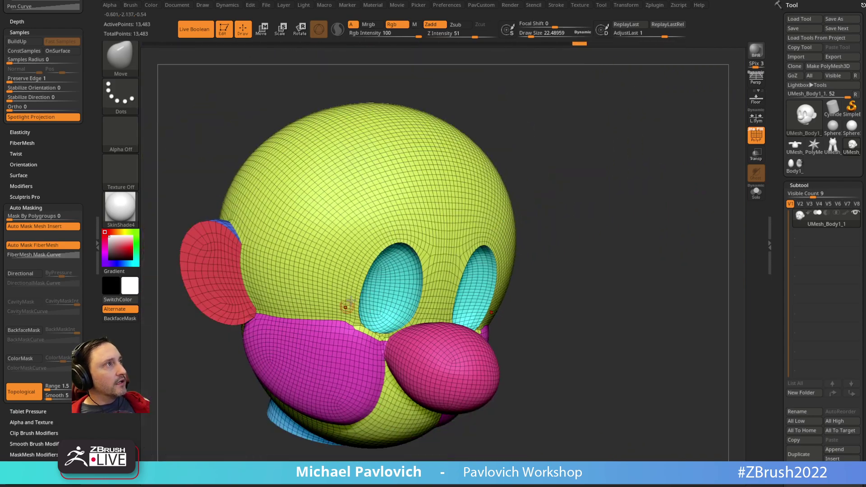
{"action": "right_click_drag", "start_coordinate": [346, 307], "coordinate": [600, 205]}
{"action": "right_click_drag", "start_coordinate": [643, 245], "coordinate": [667, 297]}
{"action": "key", "text": "2"}
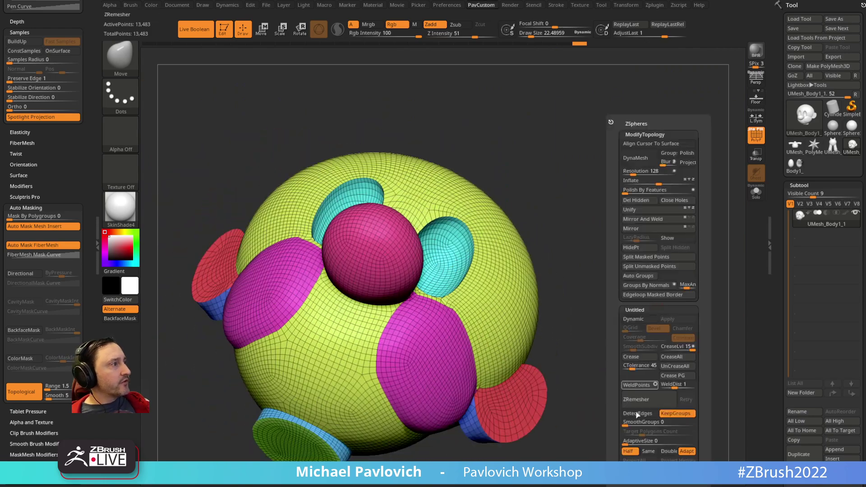
{"action": "right_click_drag", "start_coordinate": [545, 284], "coordinate": [687, 297]}
Mirror and weld the head, and collapse the short edge where the back of the ear joins it with ZModeler
{"action": "mouse_move", "coordinate": [378, 334]}
{"action": "right_mouse_down", "text": "ctrl"}
{"action": "mouse_move", "coordinate": [419, 382]}
{"action": "mouse_move", "coordinate": [507, 282]}
{"action": "mouse_move", "coordinate": [355, 289]}
{"action": "mouse_move", "coordinate": [464, 408]}
{"action": "mouse_move", "coordinate": [470, 286]}
{"action": "right_mouse_up", "text": "ctrl"}
{"action": "key", "text": "1"}
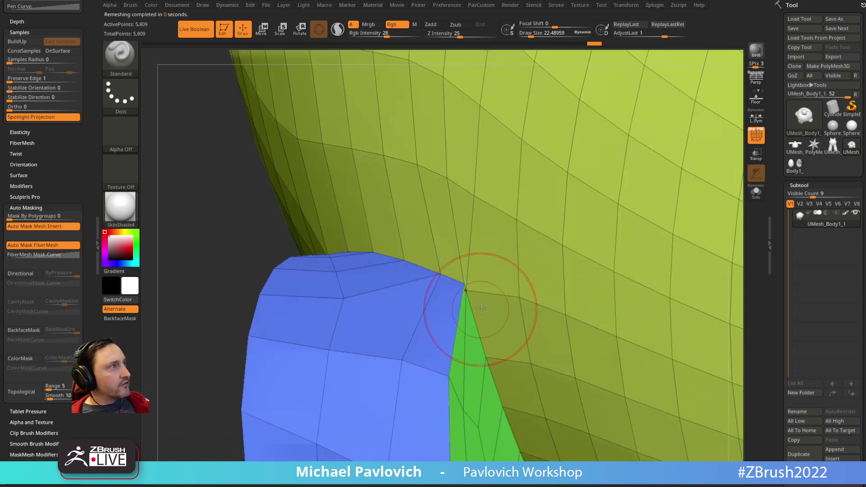
{"action": "key", "text": "b"}
{"action": "key", "text": "z"}
{"action": "key", "text": "m"}
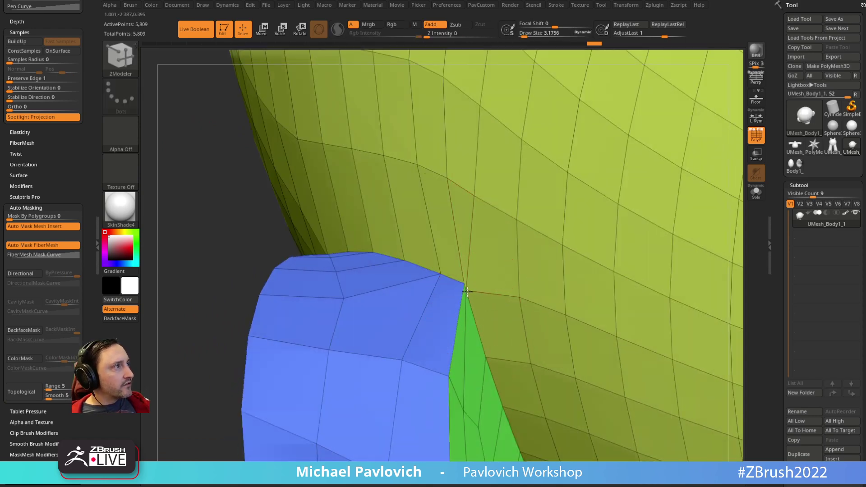
{"action": "right_click_drag", "start_coordinate": [274, 238], "coordinate": [253, 233]}
{"action": "key", "text": "2"}
{"action": "left_click", "coordinate": [532, 219]}
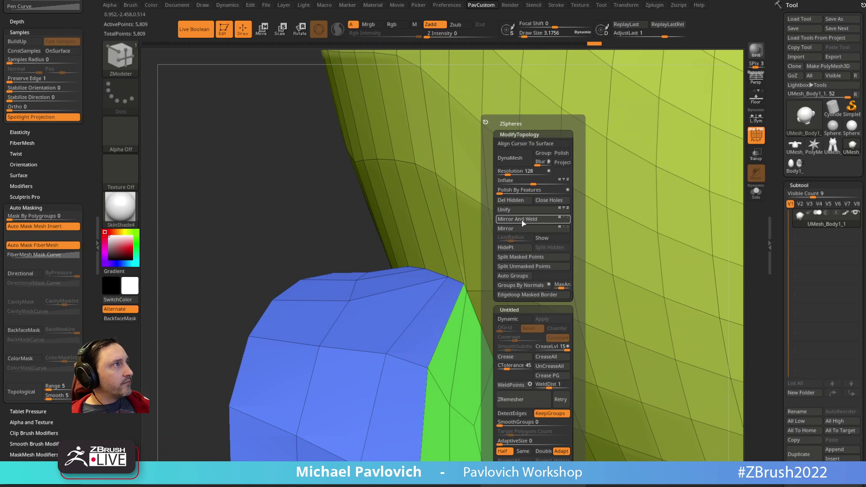
{"action": "left_click", "coordinate": [466, 289]}
{"action": "left_click", "coordinate": [463, 286]}
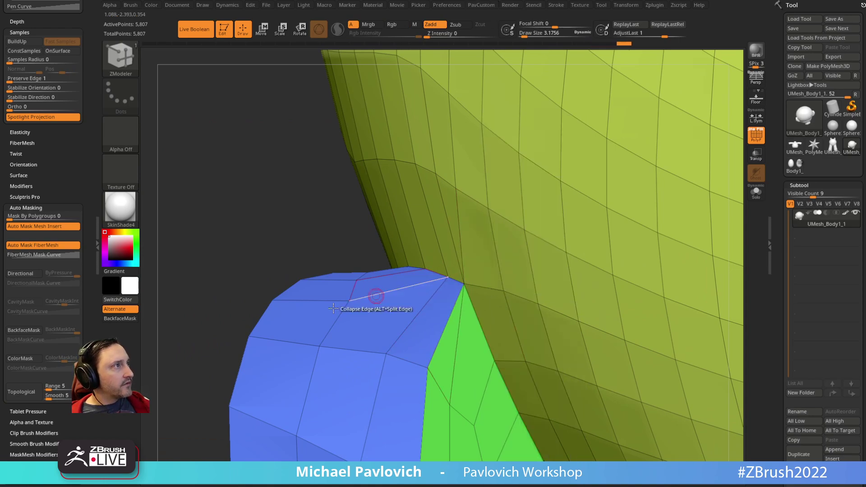
ZRemesh the head once more to half its polygon count, keeping the polygroups
{"action": "right_click_drag", "start_coordinate": [367, 294], "coordinate": [243, 297]}
{"action": "right_click_drag", "start_coordinate": [510, 289], "coordinate": [709, 153], "text": "ctrl"}
{"action": "key", "text": "2"}
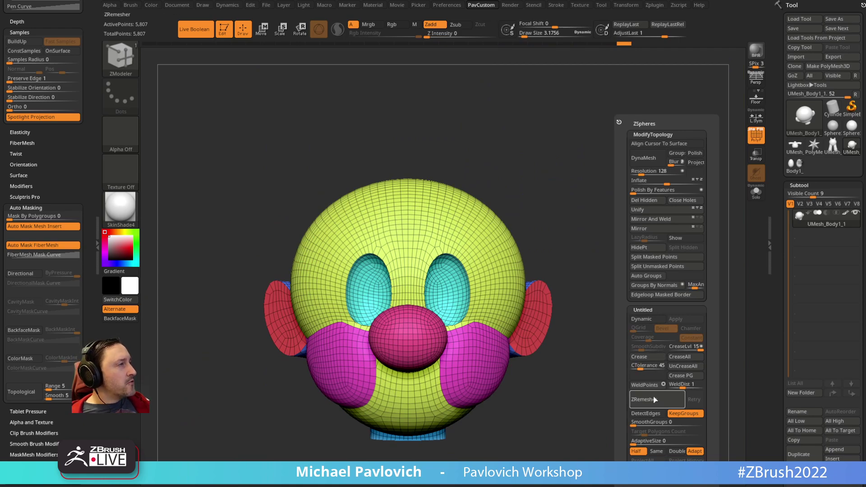
{"action": "right_click_drag", "start_coordinate": [653, 327], "coordinate": [691, 323]}
{"action": "key", "text": "2"}
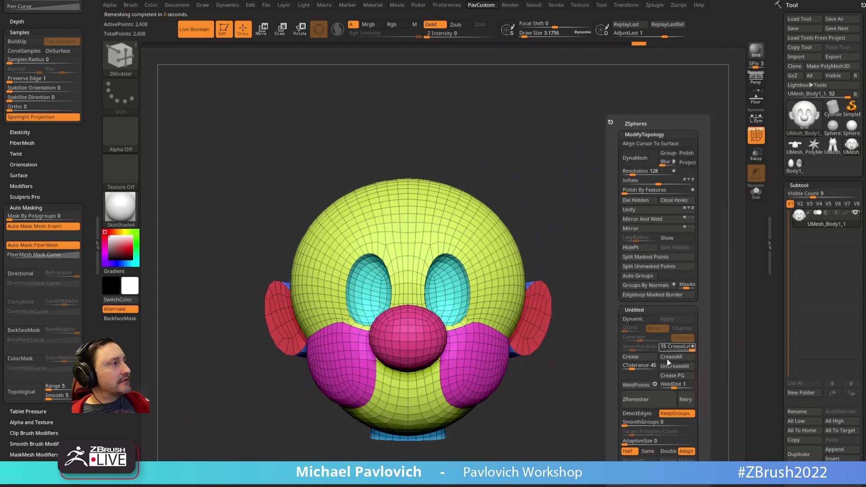
Set the draw size to about 33 and return to the Standard brush
{"action": "key", "text": "s"}
{"action": "key", "text": "b"}
{"action": "key", "text": "s"}
{"action": "key", "text": "t"}
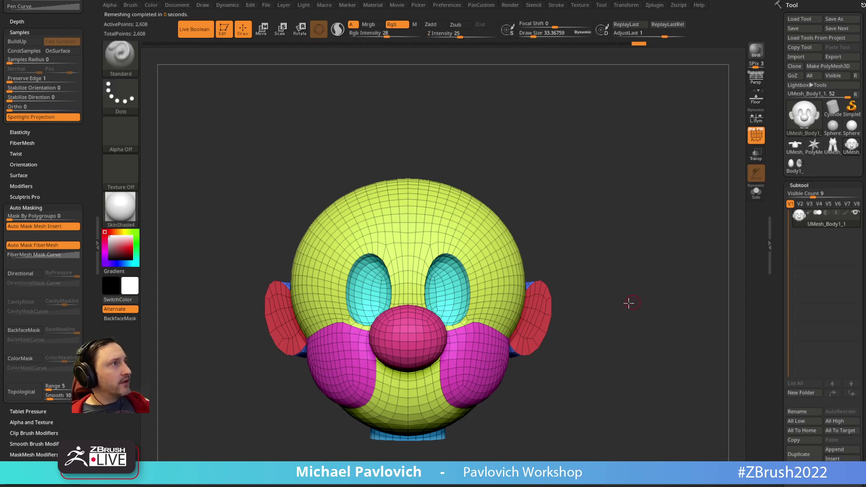
Switch to the full character tool containing Body1_12 and append the remeshed low-polygon head as a new subtool
{"action": "right_click_drag", "start_coordinate": [628, 303], "coordinate": [606, 307], "text": "alt"}
{"action": "left_click", "coordinate": [797, 166]}
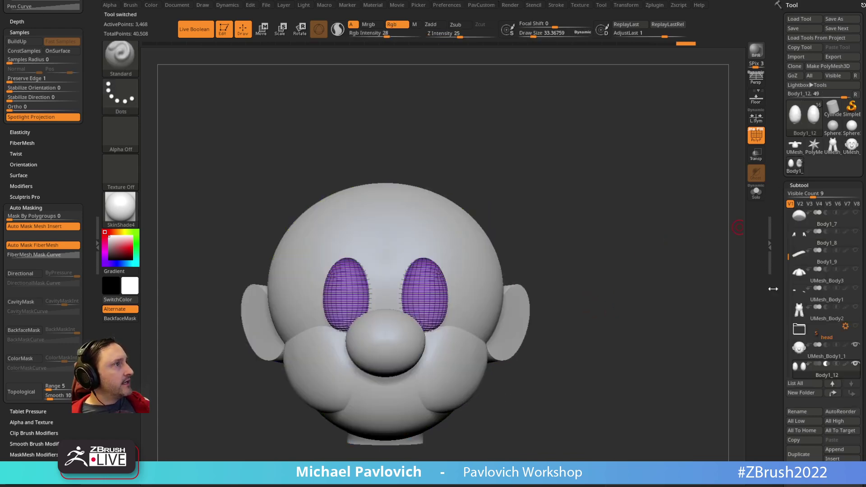
{"action": "left_click", "coordinate": [835, 449]}
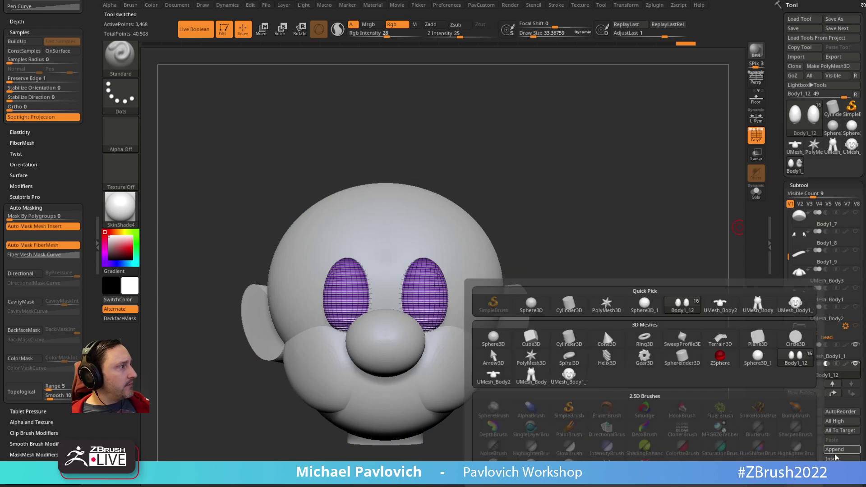
{"action": "left_click", "coordinate": [568, 377]}
{"action": "left_click_drag", "start_coordinate": [784, 218], "coordinate": [787, 278]}
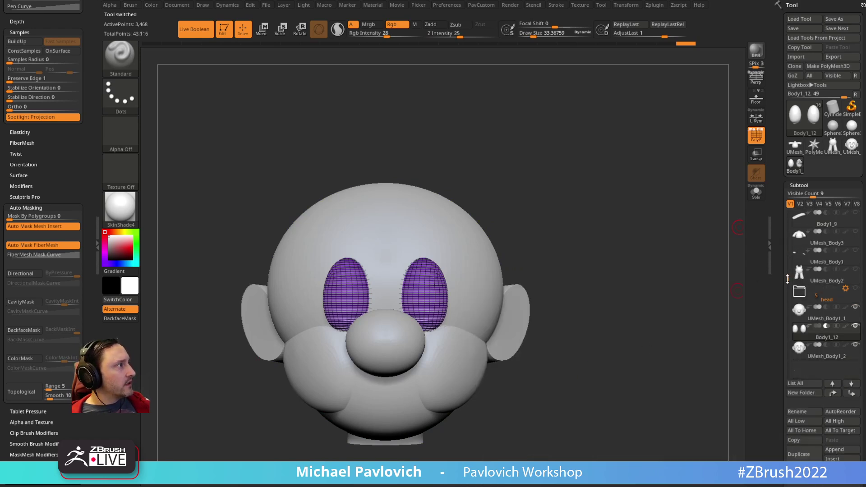
{"action": "left_click", "coordinate": [824, 356]}
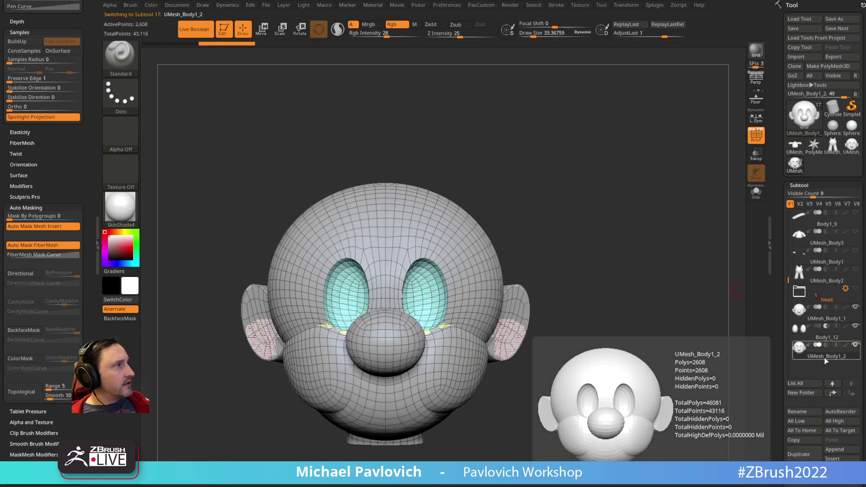
Delete the old dense head subtool UMesh_Body1_1 and the head folder with the subtools inside it
{"action": "left_click", "coordinate": [824, 318]}
{"action": "scroll", "coordinate": [807, 433], "scroll_direction": "down", "scroll_amount": 1}
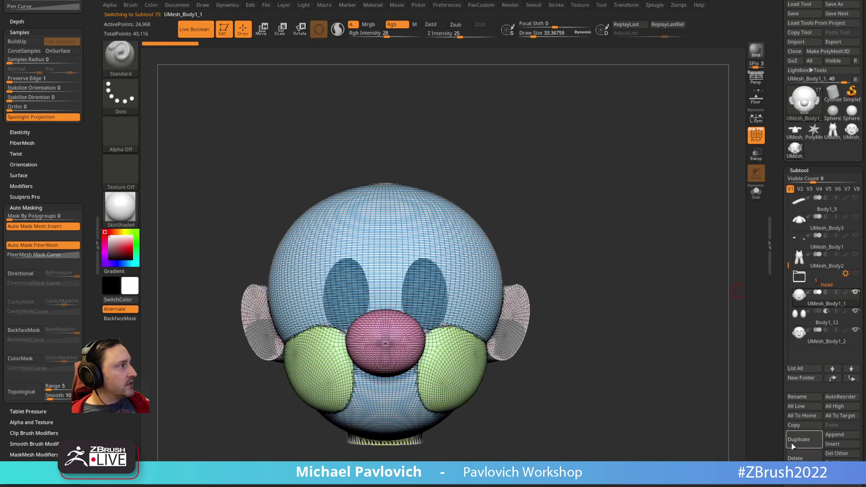
{"action": "left_click", "coordinate": [800, 458]}
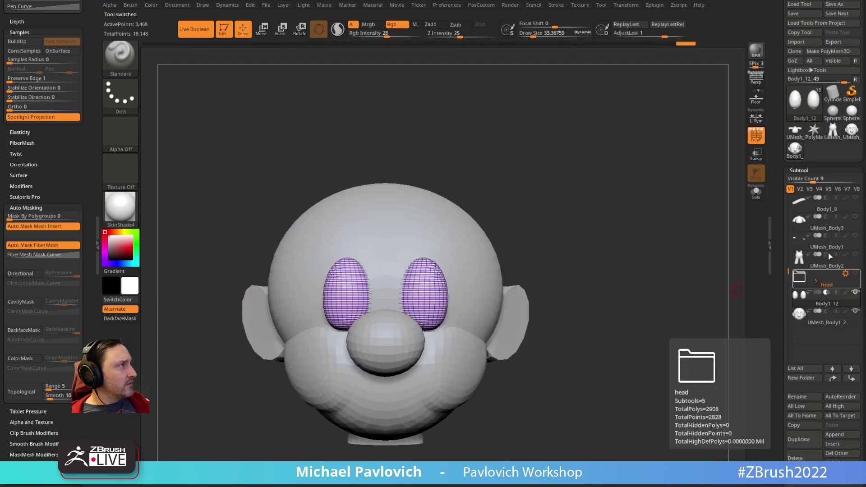
{"action": "left_click", "coordinate": [846, 275]}
{"action": "left_click", "coordinate": [799, 451]}
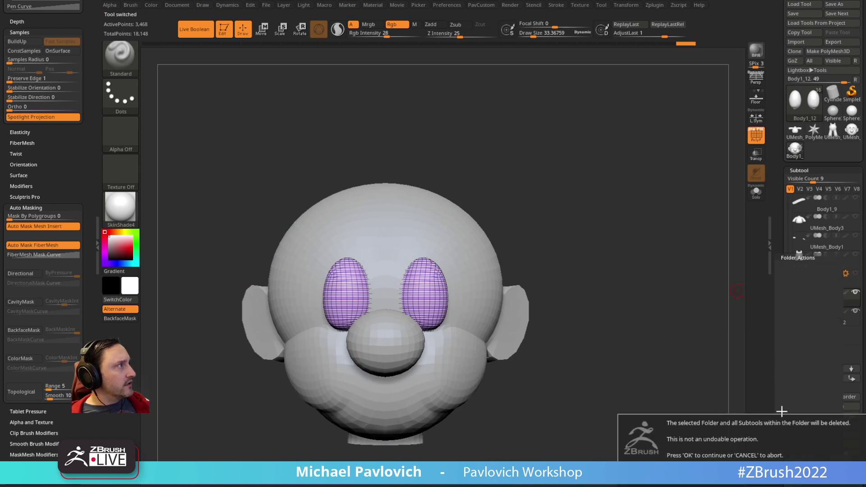
{"action": "key", "text": "Return"}
Show all of the character's subtools and turn off the polyframe display
{"action": "left_click", "coordinate": [855, 295], "text": "shift"}
{"action": "left_click", "coordinate": [855, 295], "text": "shift"}
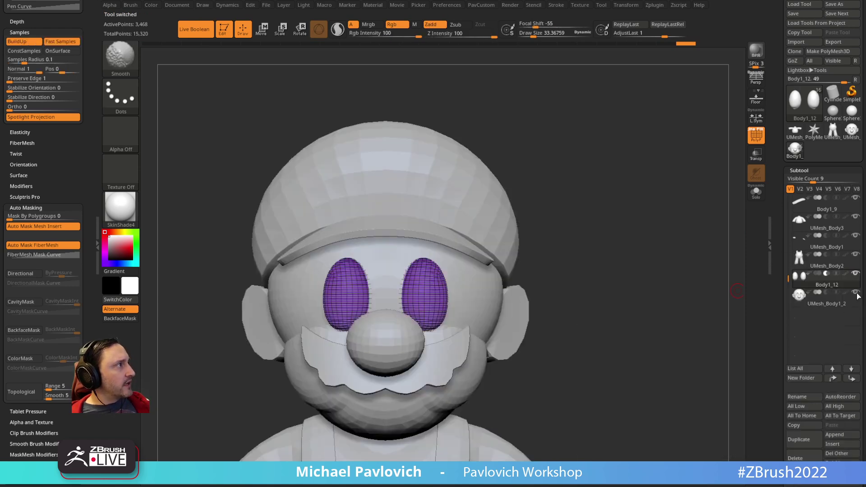
{"action": "right_click_drag", "start_coordinate": [640, 347], "coordinate": [721, 249], "text": "ctrl"}
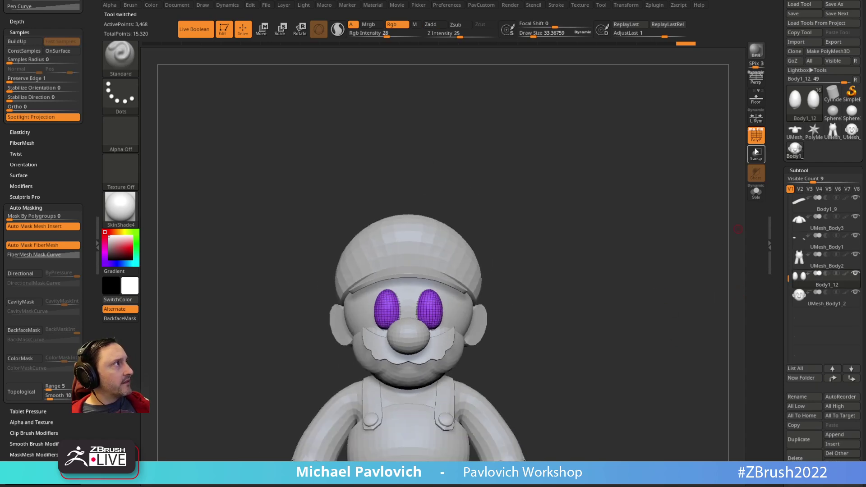
{"action": "left_click", "coordinate": [755, 135]}
Bring up the Move gizmo for the eyeballs and place it on the eye in side view
{"action": "right_click_drag", "start_coordinate": [591, 220], "coordinate": [660, 259], "text": "alt"}
{"action": "left_click_drag", "start_coordinate": [659, 258], "coordinate": [496, 291]}
{"action": "key", "text": "w"}
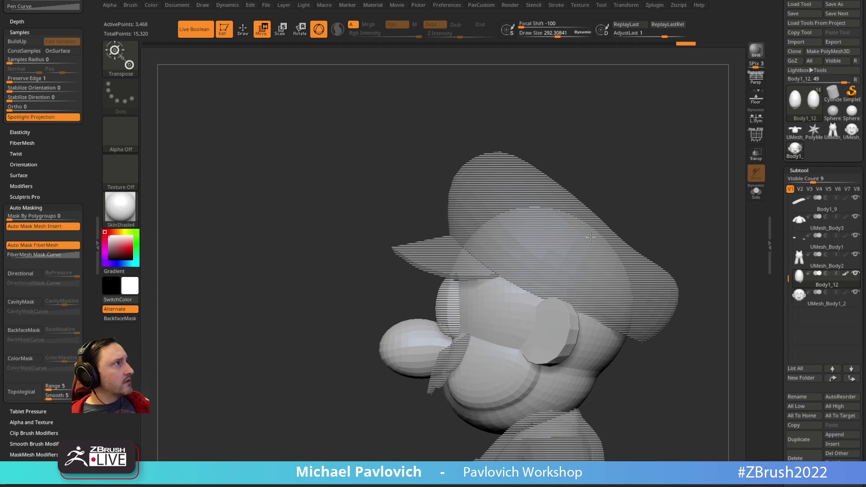
{"action": "right_click_drag", "start_coordinate": [643, 207], "coordinate": [586, 76]}
{"action": "key", "text": "f"}
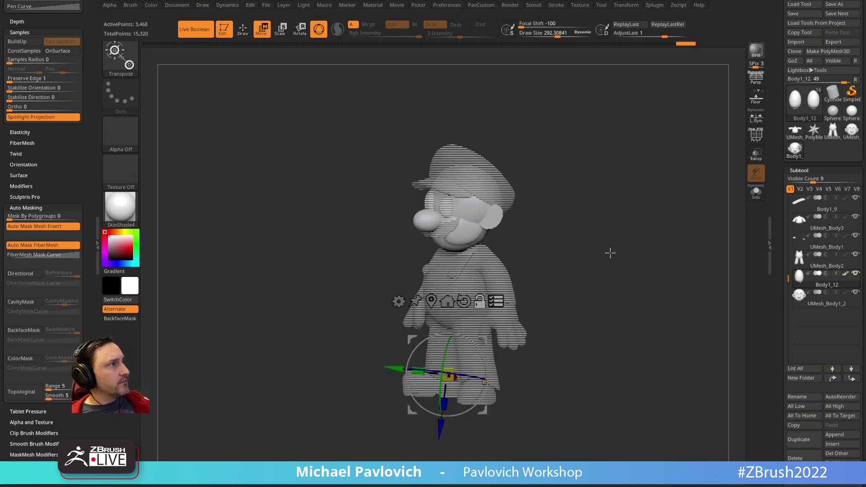
{"action": "right_click_drag", "start_coordinate": [609, 253], "coordinate": [516, 291], "text": "ctrl"}
{"action": "mouse_move", "coordinate": [607, 218]}
{"action": "right_mouse_down"}
{"action": "mouse_move", "coordinate": [647, 211]}
{"action": "mouse_move", "coordinate": [725, 412]}
{"action": "right_mouse_up"}
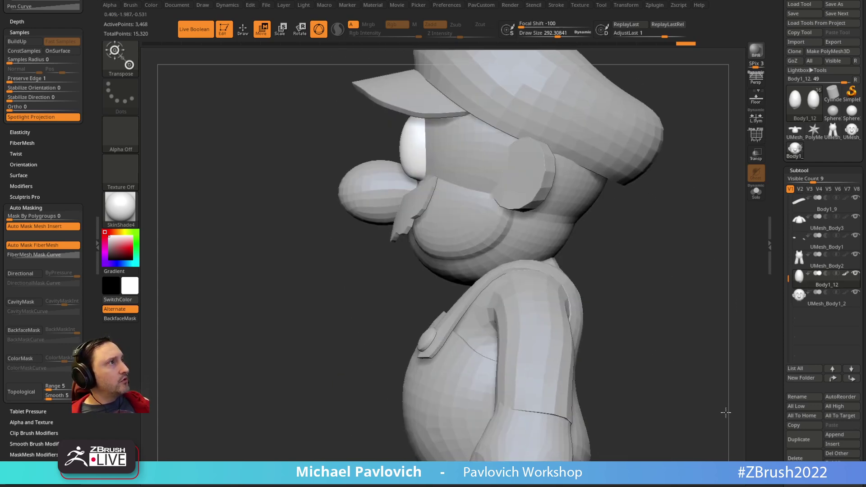
{"action": "left_click", "coordinate": [421, 150], "text": "alt"}
{"action": "right_click_drag", "start_coordinate": [318, 161], "coordinate": [344, 287], "text": "alt"}
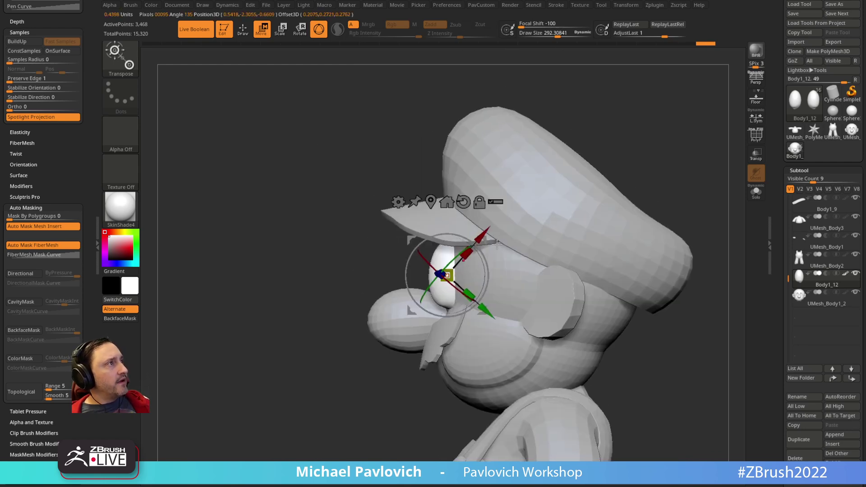
Set the eyeballs further back into their sockets with the gizmo and return to Draw mode
{"action": "mouse_move", "coordinate": [486, 241]}
{"action": "left_mouse_down"}
{"action": "mouse_move", "coordinate": [504, 244]}
{"action": "mouse_move", "coordinate": [494, 245]}
{"action": "left_mouse_up"}
{"action": "right_click_drag", "start_coordinate": [501, 241], "coordinate": [570, 216]}
{"action": "left_click_drag", "start_coordinate": [570, 216], "coordinate": [501, 300]}
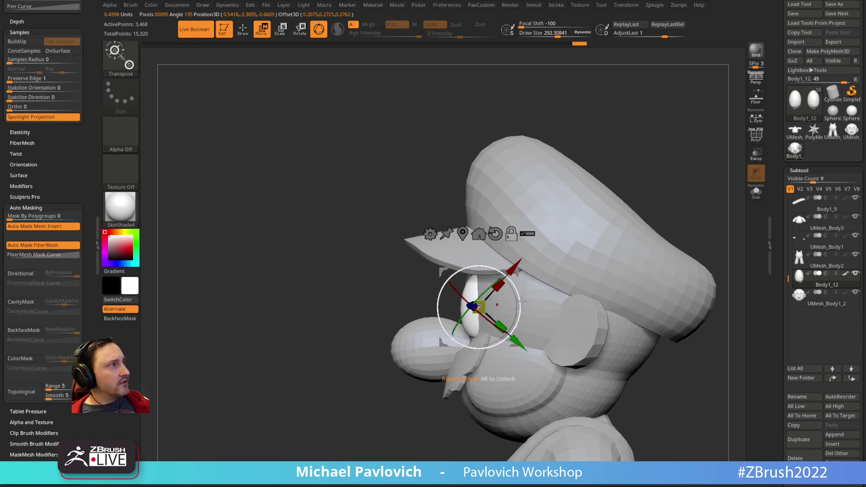
{"action": "left_click_drag", "start_coordinate": [635, 145], "coordinate": [517, 269]}
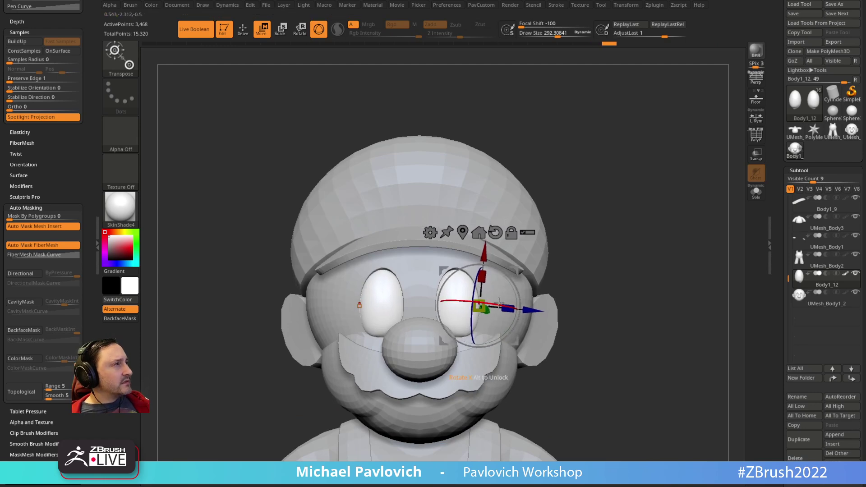
{"action": "mouse_move", "coordinate": [589, 232]}
{"action": "left_mouse_down"}
{"action": "mouse_move", "coordinate": [594, 200]}
{"action": "mouse_move", "coordinate": [631, 201]}
{"action": "left_mouse_up"}
{"action": "key", "text": "q"}
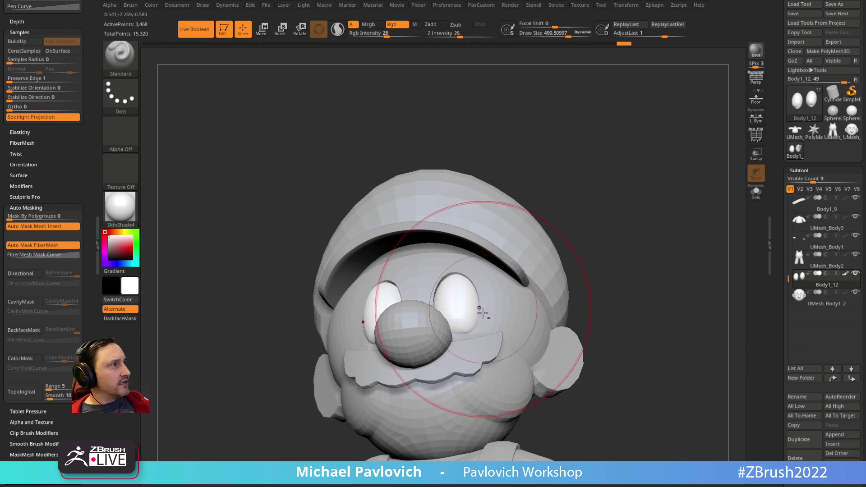
Adjust the outer sides of the eyeballs with the Move brush so they fit the sockets
{"action": "key", "text": "b"}
{"action": "key", "text": "m"}
{"action": "key", "text": "v"}
{"action": "left_click_drag", "start_coordinate": [483, 309], "coordinate": [473, 310]}
{"action": "left_click_drag", "start_coordinate": [632, 253], "coordinate": [558, 231]}
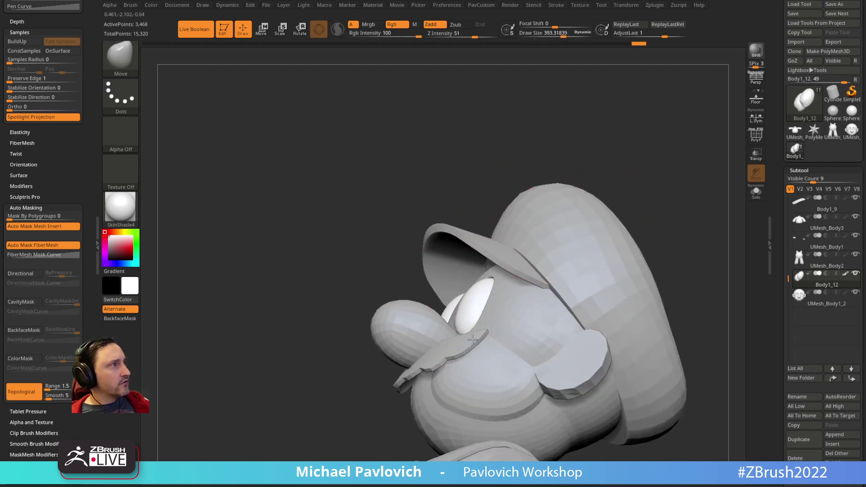
{"action": "left_click_drag", "start_coordinate": [603, 181], "coordinate": [695, 233]}
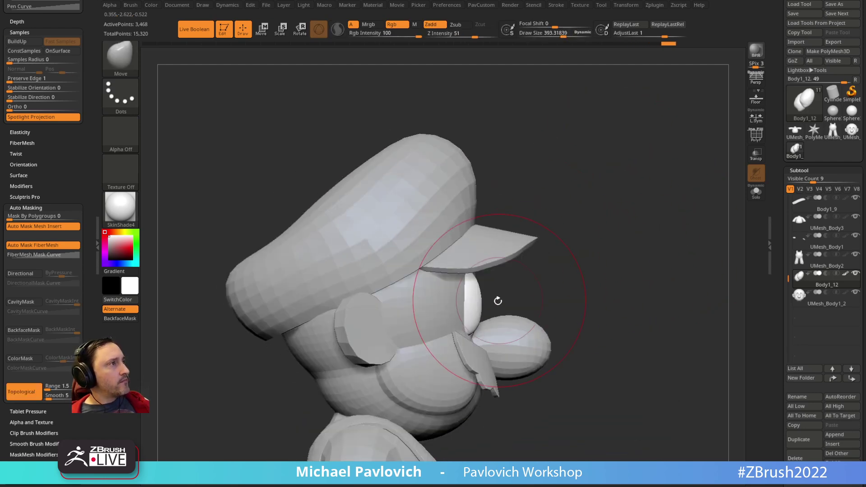
{"action": "mouse_move", "coordinate": [520, 271]}
{"action": "left_mouse_down", "text": "alt"}
{"action": "mouse_move", "coordinate": [570, 245]}
{"action": "mouse_move", "coordinate": [524, 287]}
{"action": "left_mouse_up", "text": "alt"}
Return to the Standard brush and make the head UMesh_Body1_2 the active subtool in side view
{"action": "key", "text": "b"}
{"action": "key", "text": "s"}
{"action": "key", "text": "t"}
{"action": "left_click", "coordinate": [523, 287], "text": "alt"}
{"action": "mouse_move", "coordinate": [595, 269]}
{"action": "left_mouse_down", "text": "alt"}
{"action": "mouse_move", "coordinate": [599, 260]}
{"action": "mouse_move", "coordinate": [584, 251]}
{"action": "mouse_move", "coordinate": [550, 261]}
{"action": "mouse_move", "coordinate": [633, 257]}
{"action": "left_mouse_up", "text": "alt"}
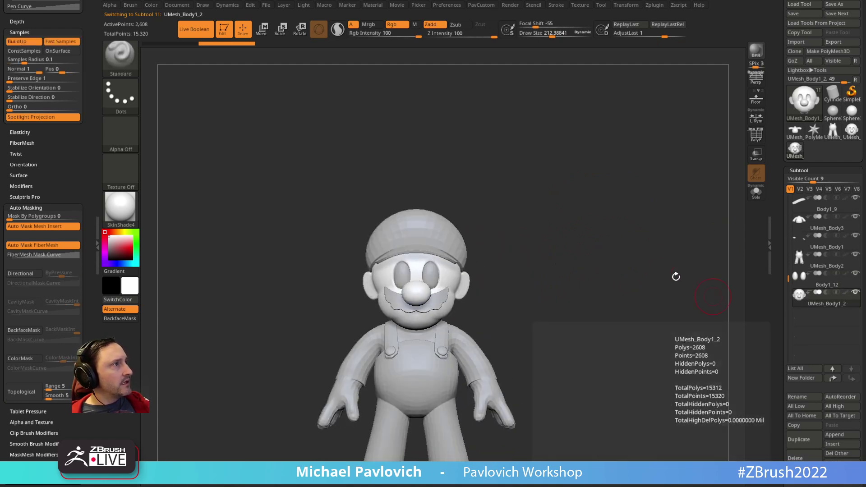
{"action": "left_click_drag", "start_coordinate": [675, 276], "coordinate": [509, 303]}
{"action": "left_click", "coordinate": [479, 313], "text": "alt"}
{"action": "mouse_move", "coordinate": [548, 280]}
{"action": "left_mouse_down", "text": "alt"}
{"action": "mouse_move", "coordinate": [534, 282]}
{"action": "mouse_move", "coordinate": [544, 280]}
{"action": "left_mouse_up", "text": "alt"}
{"action": "left_click", "coordinate": [478, 216], "text": "alt"}
{"action": "mouse_move", "coordinate": [547, 225]}
{"action": "left_mouse_down", "text": "shift"}
{"action": "mouse_move", "coordinate": [591, 232]}
{"action": "mouse_move", "coordinate": [582, 247]}
{"action": "mouse_move", "coordinate": [554, 240]}
{"action": "left_mouse_up", "text": "shift"}
{"action": "left_click", "coordinate": [461, 259], "text": "alt"}
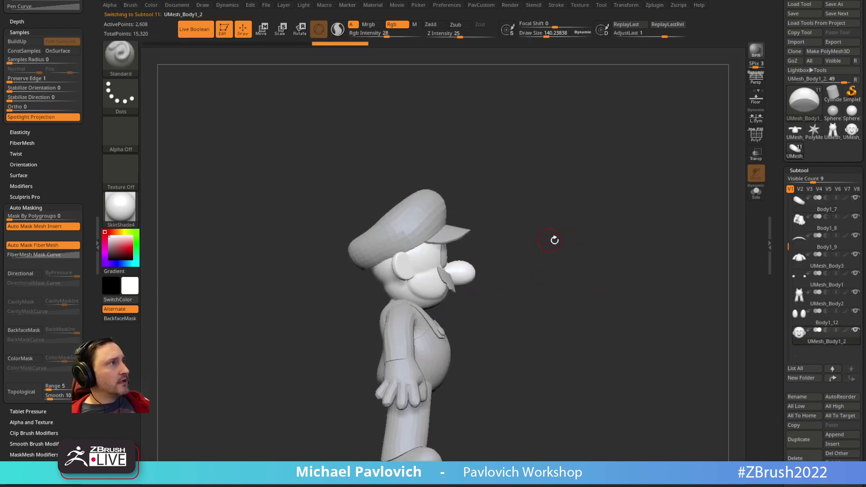
Duplicate the head subtool and subdivide the copy twice
{"action": "left_click", "coordinate": [800, 440]}
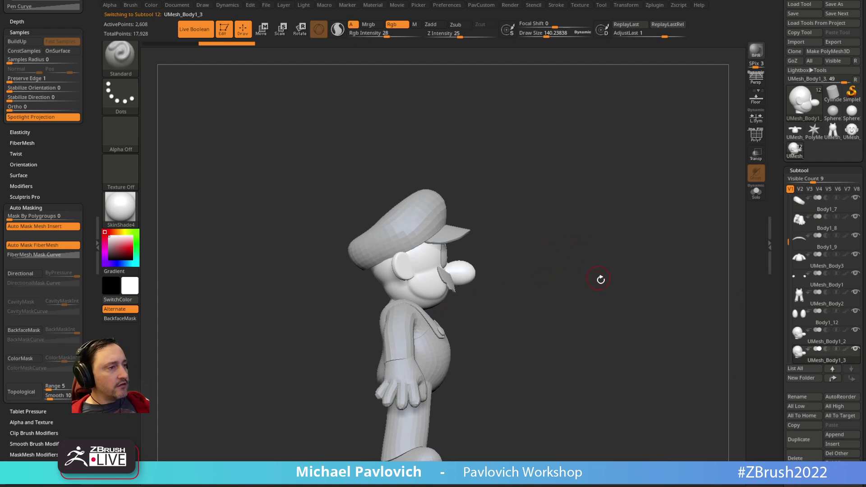
{"action": "key", "text": "2"}
{"action": "left_click", "coordinate": [633, 319]}
Project the side reference's hair colour onto the duplicated head through Spotlight with Rgb Intensity 100 and draw size about 200
{"action": "key", "text": "shift+z"}
{"action": "key", "text": "Right"}
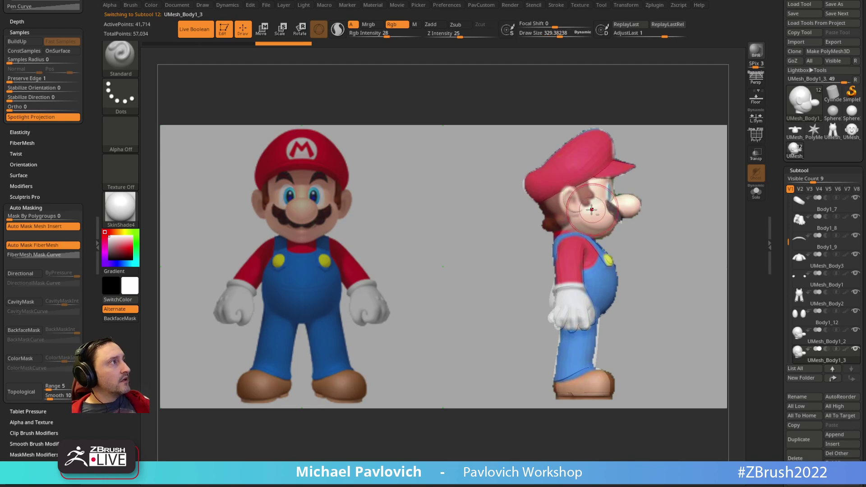
{"action": "key", "text": "["}
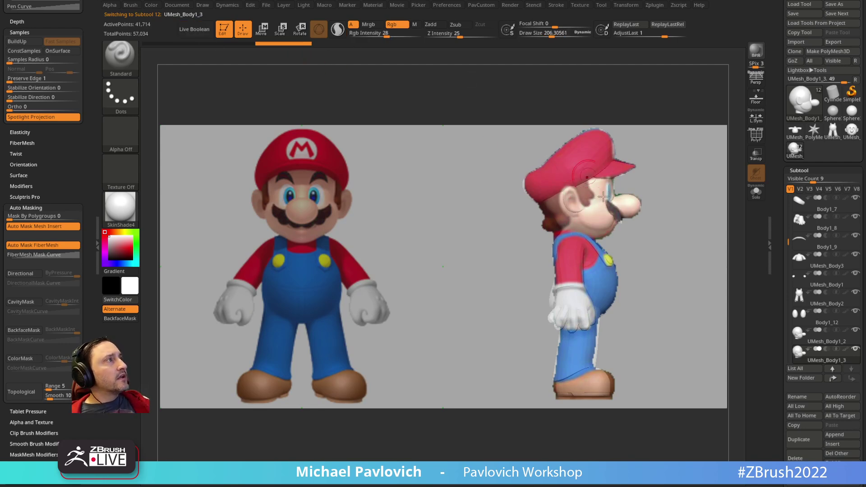
{"action": "left_click_drag", "start_coordinate": [402, 35], "coordinate": [424, 35]}
{"action": "key", "text": "["}
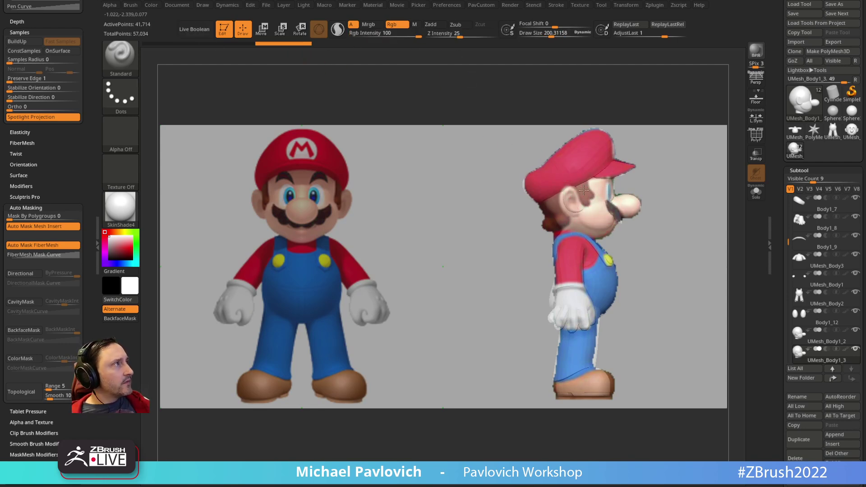
{"action": "mouse_move", "coordinate": [586, 203]}
{"action": "left_mouse_down"}
{"action": "mouse_move", "coordinate": [581, 175]}
{"action": "mouse_move", "coordinate": [547, 199]}
{"action": "left_mouse_up"}
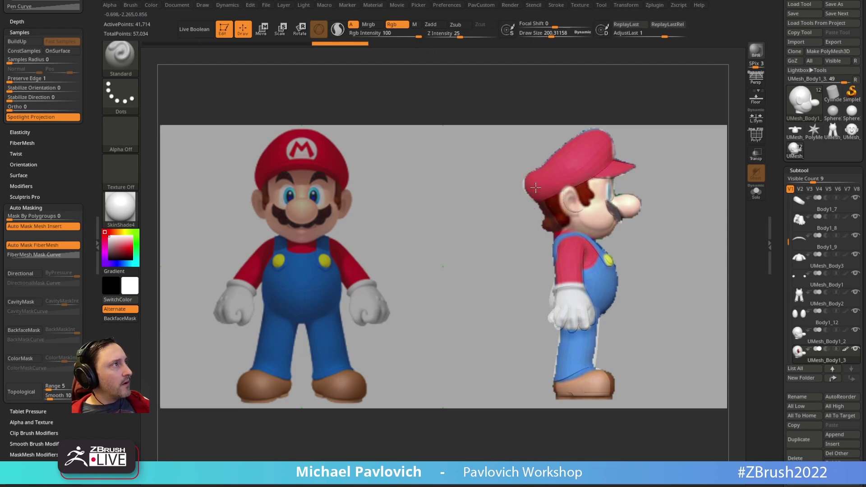
Hide the Spotlight reference and isolate the painted head with Solo
{"action": "key", "text": "shift+z"}
{"action": "left_click_drag", "start_coordinate": [701, 185], "coordinate": [596, 238], "text": "shift"}
{"action": "left_click", "coordinate": [756, 193]}
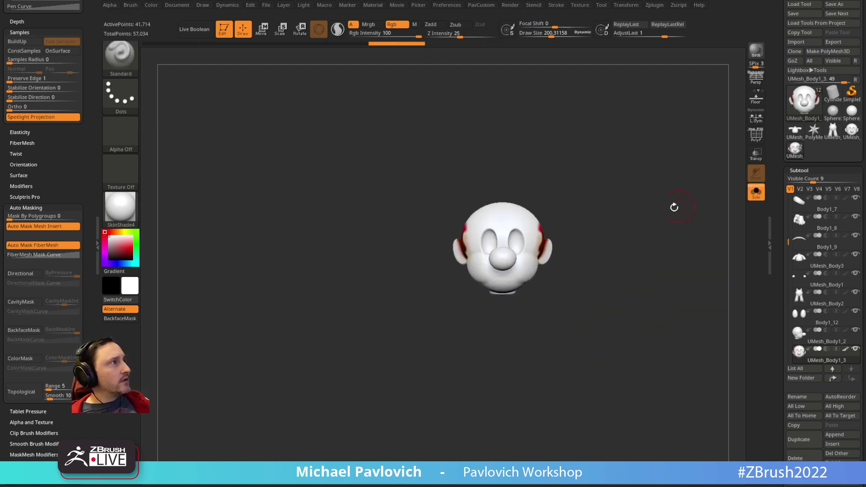
{"action": "left_click_drag", "start_coordinate": [674, 206], "coordinate": [651, 230]}
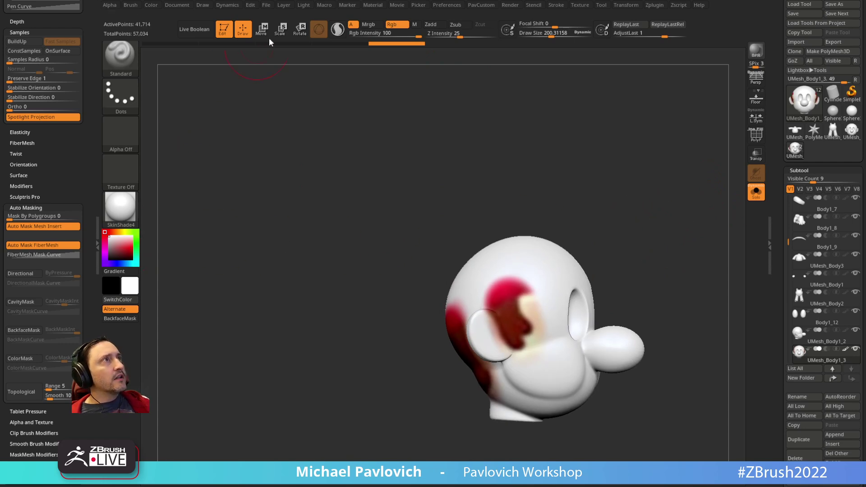
Set Rgb Intensity to 15 and fill the head with white three times to fade the projected colour
{"action": "left_click_drag", "start_coordinate": [418, 36], "coordinate": [377, 36]}
{"action": "left_click", "coordinate": [152, 5]}
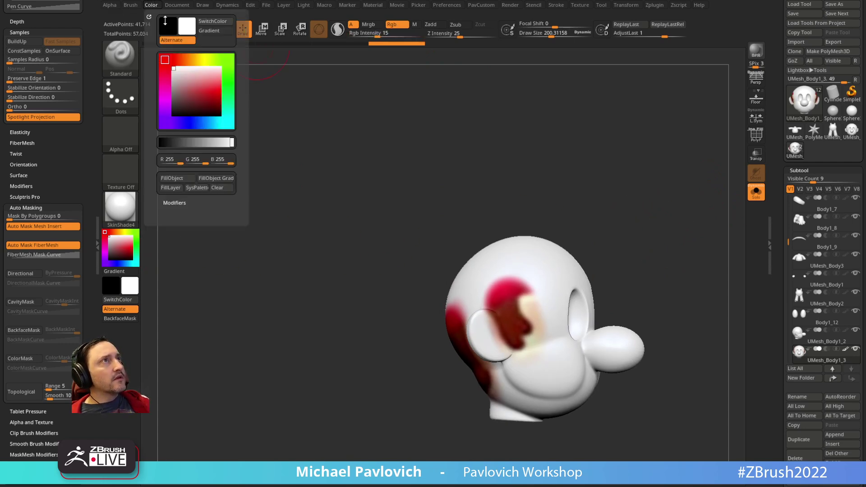
{"action": "left_click", "coordinate": [172, 177]}
{"action": "left_click", "coordinate": [172, 178]}
{"action": "left_click", "coordinate": [172, 178]}
Mask the wavy front edge of the sideburn with MaskPen, reducing the draw size to about 38
{"action": "left_click_drag", "start_coordinate": [619, 196], "coordinate": [575, 193], "text": "alt"}
{"action": "key", "text": "bracketleft"}
{"action": "right_click_drag", "start_coordinate": [509, 256], "coordinate": [477, 282]}
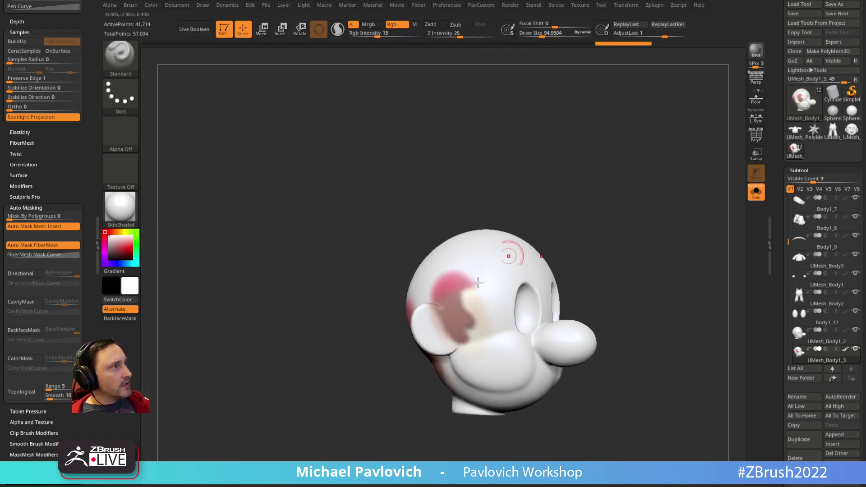
{"action": "key", "text": "ctrl"}
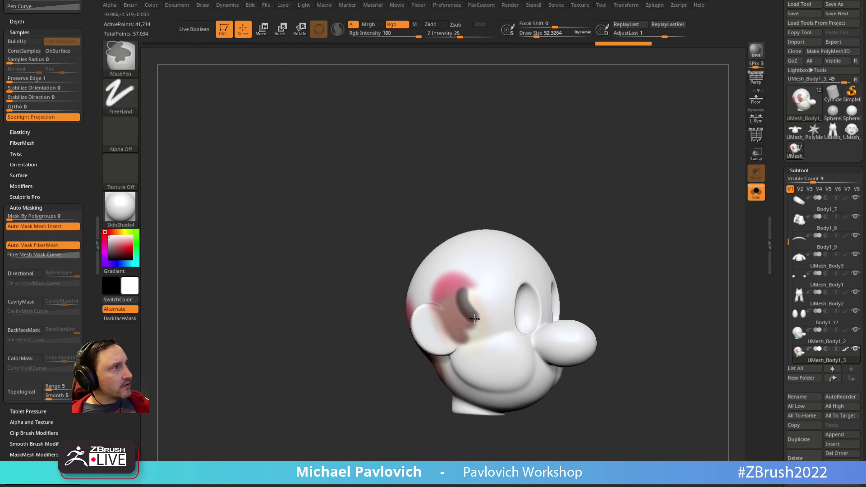
{"action": "left_click_drag", "start_coordinate": [474, 318], "coordinate": [467, 333], "text": "ctrl"}
{"action": "key", "text": "bracketleft"}
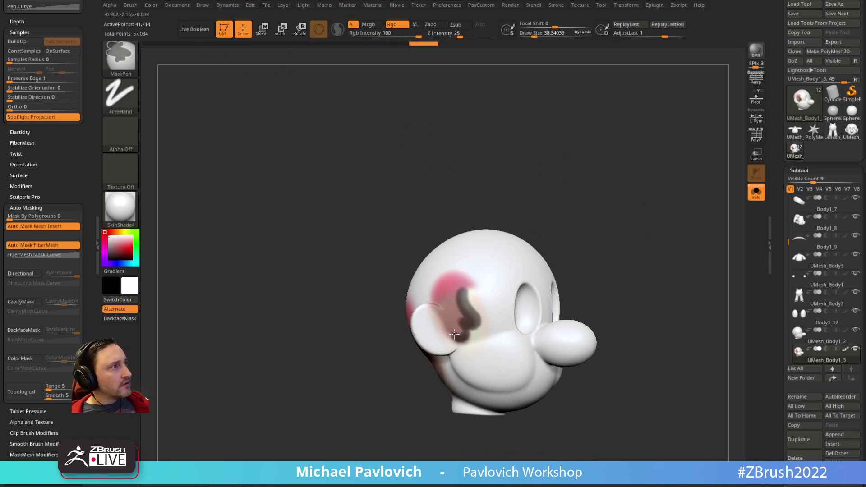
Continue the hair mask over the top of the ear and down behind it along the faded reference
{"action": "left_click_drag", "start_coordinate": [519, 203], "coordinate": [534, 221]}
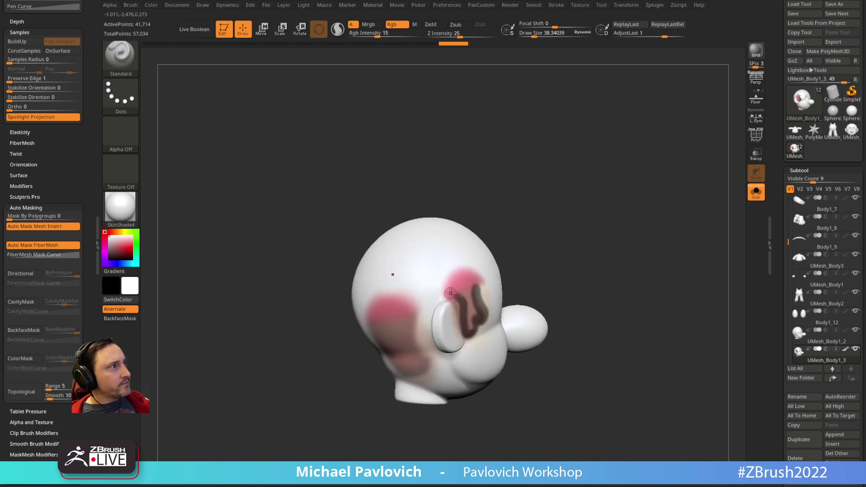
{"action": "left_click_drag", "start_coordinate": [456, 295], "coordinate": [428, 310], "text": "ctrl"}
{"action": "left_click_drag", "start_coordinate": [514, 227], "coordinate": [559, 212]}
{"action": "key", "text": "ctrl"}
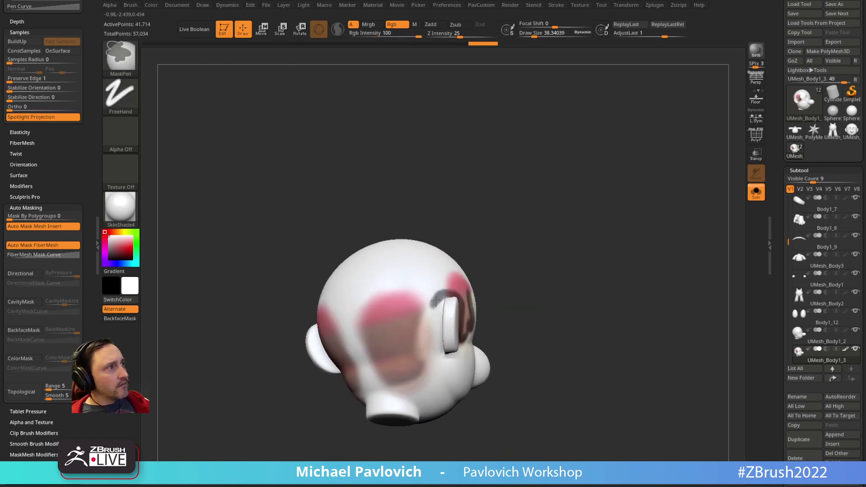
{"action": "mouse_move", "coordinate": [530, 259]}
{"action": "left_mouse_down"}
{"action": "mouse_move", "coordinate": [383, 368]}
{"action": "mouse_move", "coordinate": [436, 354]}
{"action": "left_mouse_up"}
Mask a symmetrical hairline from the sideburns across the forehead above the eye sockets with MaskPen
{"action": "mouse_move", "coordinate": [612, 226]}
{"action": "left_mouse_down"}
{"action": "mouse_move", "coordinate": [611, 241]}
{"action": "mouse_move", "coordinate": [584, 232]}
{"action": "mouse_move", "coordinate": [622, 201]}
{"action": "mouse_move", "coordinate": [574, 216]}
{"action": "mouse_move", "coordinate": [568, 236]}
{"action": "left_mouse_up"}
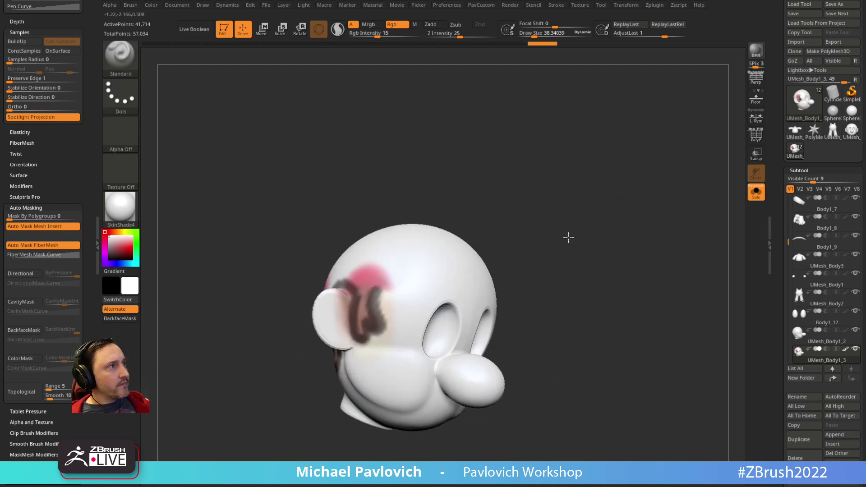
{"action": "key", "text": "ctrl"}
{"action": "left_click_drag", "start_coordinate": [382, 286], "coordinate": [426, 252], "text": "ctrl"}
{"action": "left_click_drag", "start_coordinate": [469, 222], "coordinate": [408, 266]}
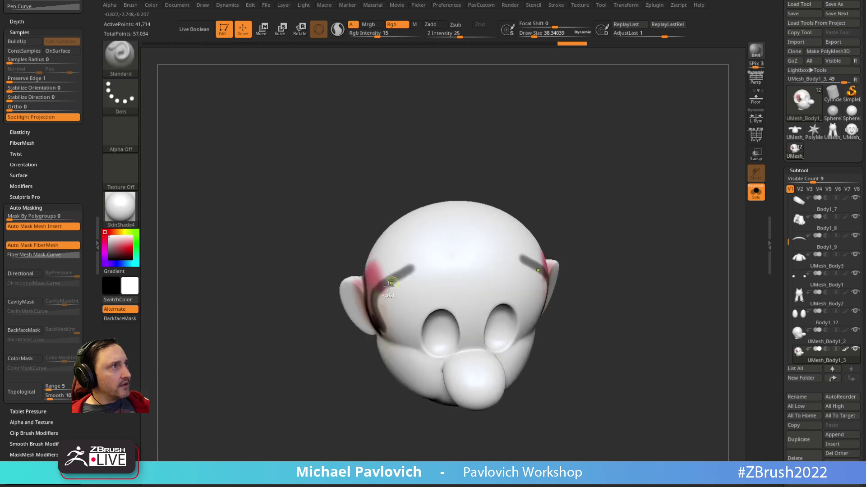
{"action": "key", "text": "ctrl+z"}
{"action": "mouse_move", "coordinate": [377, 293]}
{"action": "left_mouse_down", "text": "ctrl"}
{"action": "mouse_move", "coordinate": [415, 268]}
{"action": "mouse_move", "coordinate": [471, 260]}
{"action": "left_mouse_up", "text": "ctrl"}
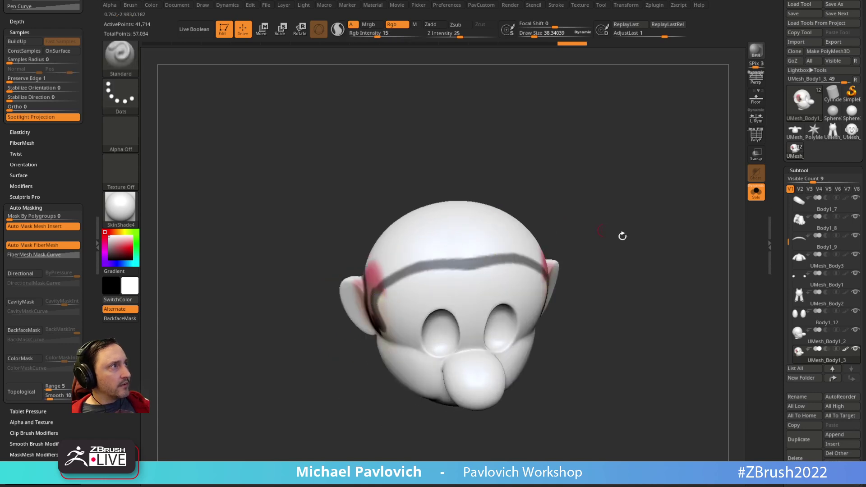
Fill the outlined hair area with a mask using Fill Region
{"action": "left_click_drag", "start_coordinate": [622, 236], "coordinate": [647, 233]}
{"action": "left_click_drag", "start_coordinate": [779, 316], "coordinate": [784, 138]}
{"action": "left_click_drag", "start_coordinate": [777, 362], "coordinate": [782, 191]}
{"action": "left_click", "coordinate": [799, 201]}
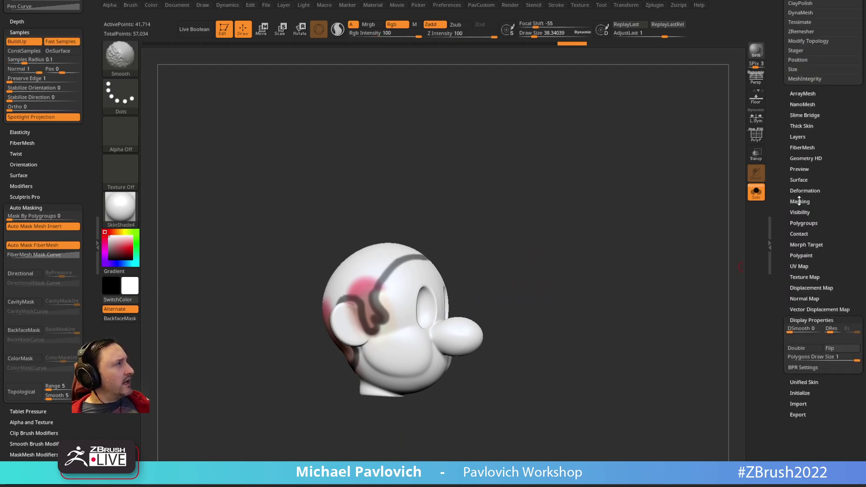
{"action": "left_click", "coordinate": [799, 202]}
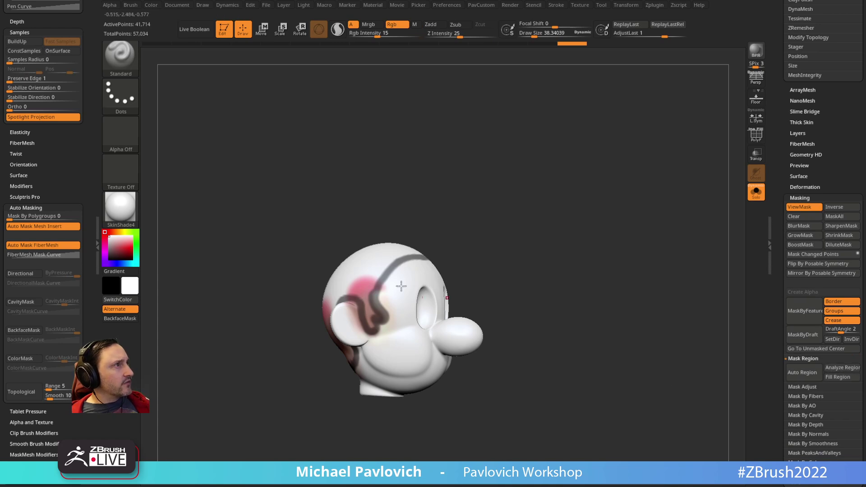
{"action": "left_click", "coordinate": [817, 336]}
{"action": "left_click", "coordinate": [833, 378]}
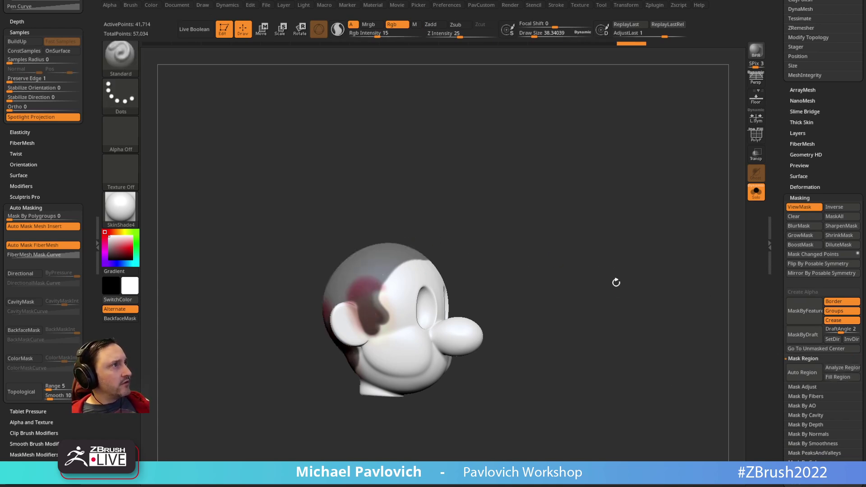
Delete the lower subdivision levels and apply Edgeloop Masked Border to the hair, displaying the polygroups with PolyFrame
{"action": "left_click_drag", "start_coordinate": [617, 282], "coordinate": [576, 263]}
{"action": "left_click_drag", "start_coordinate": [576, 263], "coordinate": [650, 248], "text": "alt"}
{"action": "scroll", "coordinate": [802, 330], "scroll_direction": "up", "scroll_amount": 10}
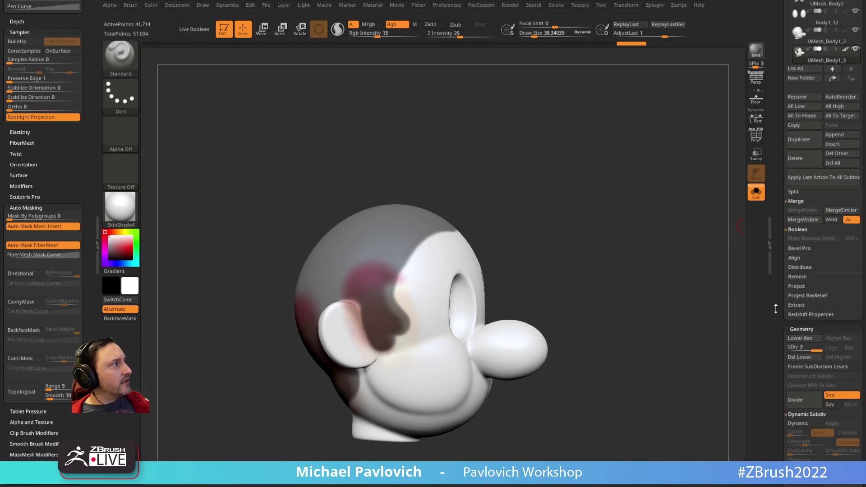
{"action": "left_click", "coordinate": [802, 308]}
{"action": "key", "text": "2"}
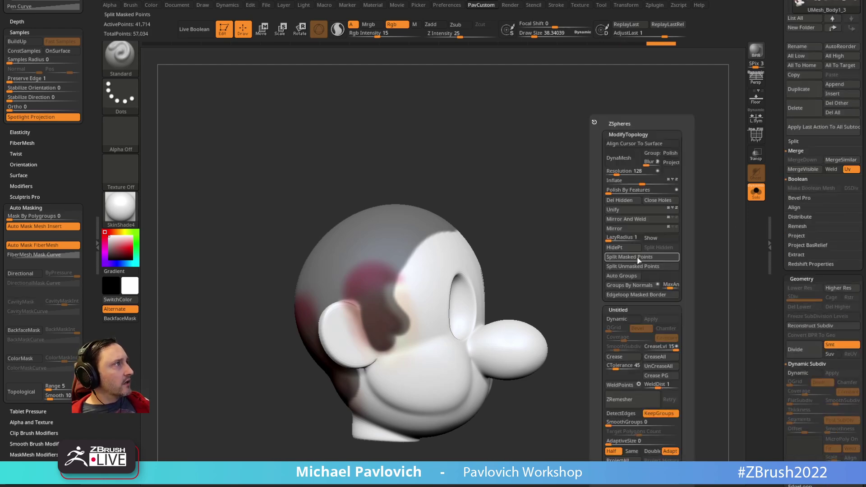
{"action": "left_click", "coordinate": [637, 295]}
{"action": "key", "text": "shift+f"}
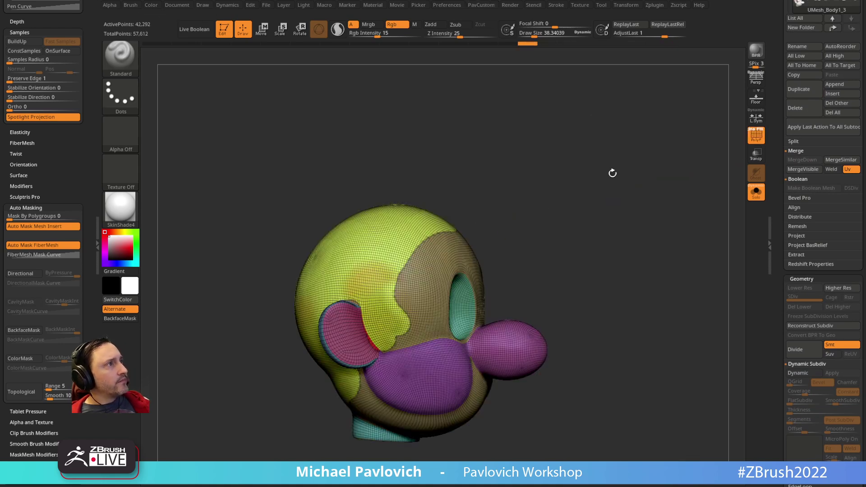
Isolate the hair polygroup and delete the hidden head geometry
{"action": "left_click", "coordinate": [430, 231], "text": "ctrl+shift"}
{"action": "left_click_drag", "start_coordinate": [538, 187], "coordinate": [610, 212]}
{"action": "mouse_move", "coordinate": [611, 220]}
{"action": "left_mouse_down", "text": "ctrl+shift"}
{"action": "mouse_move", "coordinate": [619, 232]}
{"action": "mouse_move", "coordinate": [526, 259]}
{"action": "mouse_move", "coordinate": [541, 248]}
{"action": "mouse_move", "coordinate": [585, 250]}
{"action": "left_mouse_up", "text": "ctrl+shift"}
{"action": "key", "text": "space"}
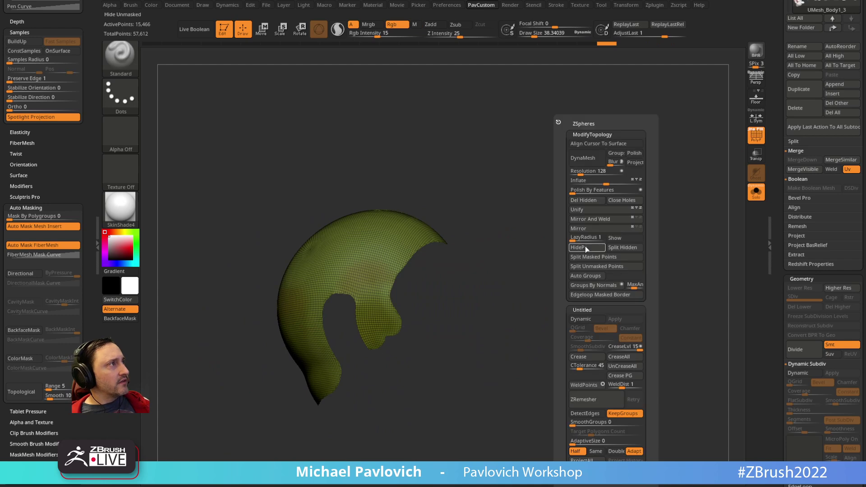
ZRemesh the hair piece repeatedly with Half and KeepGroups enabled to reduce its polygon density
{"action": "left_click", "coordinate": [584, 398]}
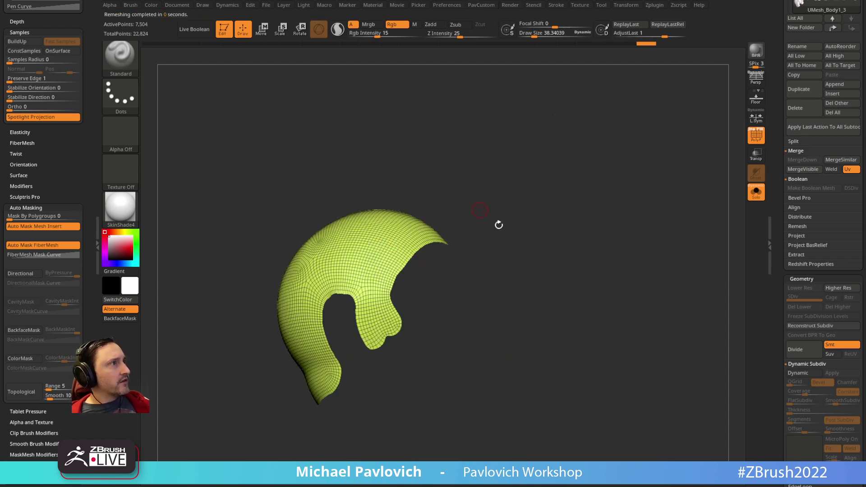
{"action": "key", "text": "grave"}
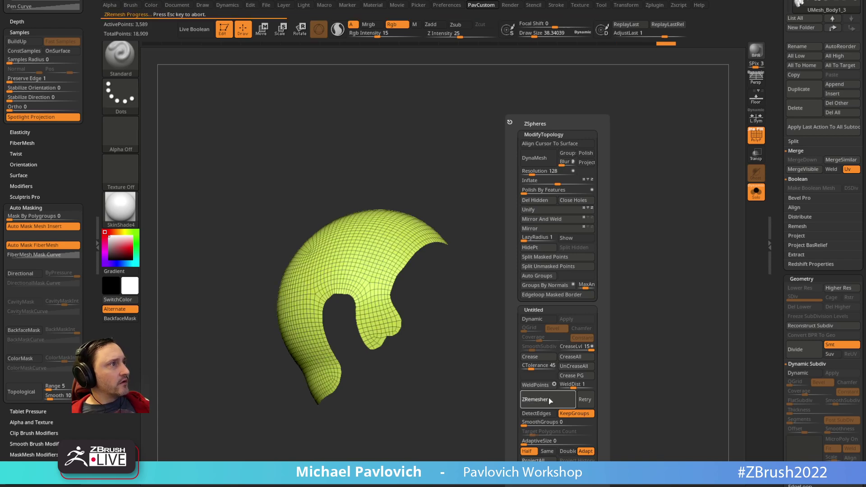
{"action": "key", "text": "grave"}
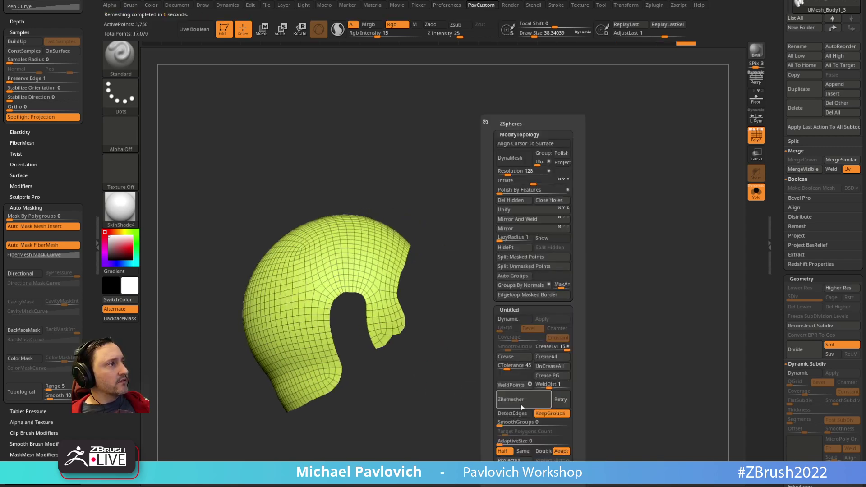
{"action": "left_click", "coordinate": [521, 404]}
Extrude all polygons of the remeshed hair with ZModeler to turn the single-sided surface into a thick shell
{"action": "left_click_drag", "start_coordinate": [443, 402], "coordinate": [463, 299]}
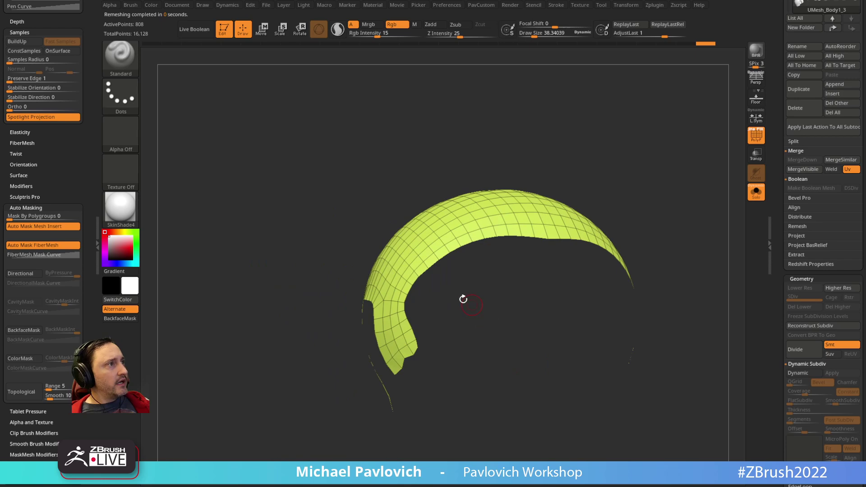
{"action": "key", "text": "b"}
{"action": "key", "text": "z"}
{"action": "key", "text": "m"}
{"action": "key", "text": "space"}
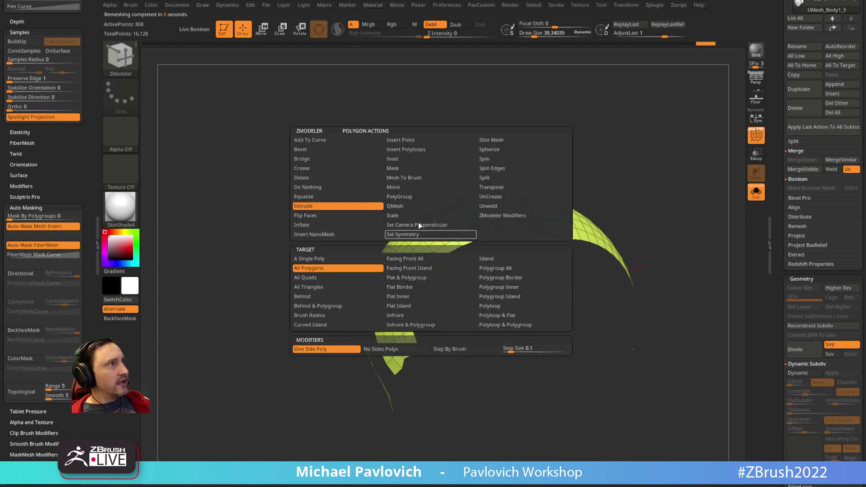
{"action": "left_click", "coordinate": [512, 272]}
{"action": "left_click_drag", "start_coordinate": [396, 280], "coordinate": [415, 265]}
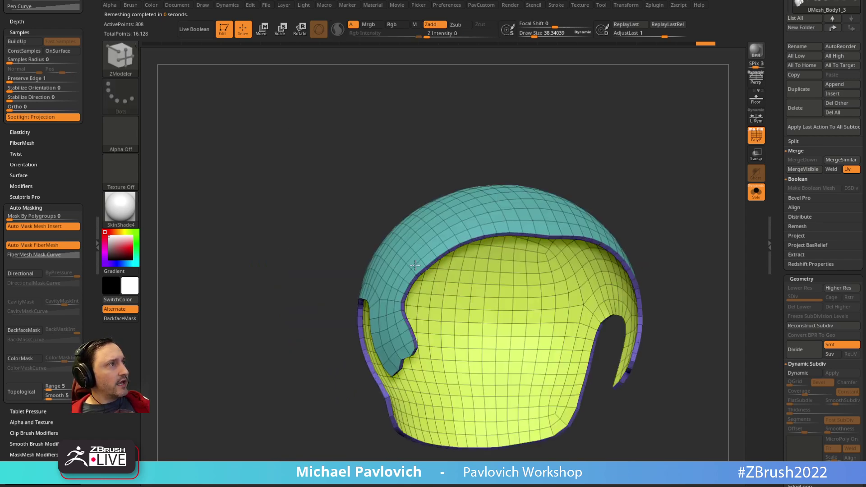
{"action": "left_click_drag", "start_coordinate": [518, 178], "coordinate": [457, 236]}
{"action": "key", "text": "ctrl+z"}
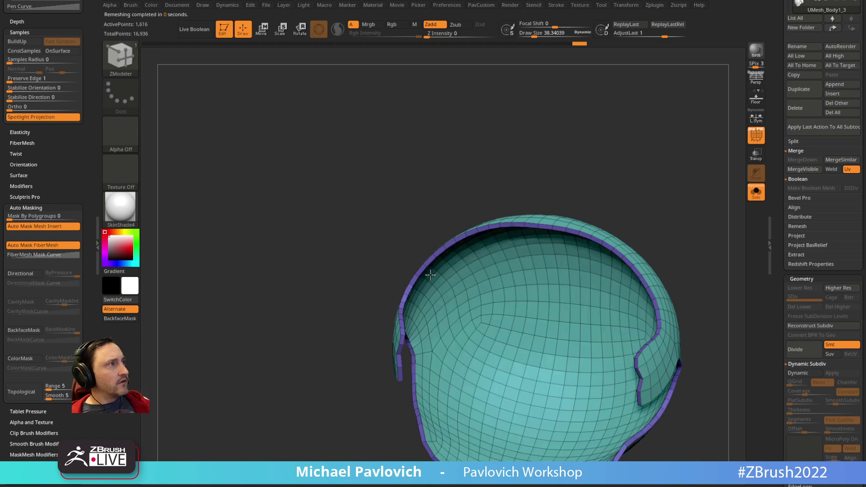
{"action": "key", "text": "ctrl+shift+z"}
{"action": "mouse_move", "coordinate": [514, 190]}
{"action": "left_mouse_down"}
{"action": "mouse_move", "coordinate": [592, 188]}
{"action": "mouse_move", "coordinate": [579, 211]}
{"action": "mouse_move", "coordinate": [478, 300]}
{"action": "mouse_move", "coordinate": [466, 298]}
{"action": "left_mouse_up"}
{"action": "left_click_drag", "start_coordinate": [539, 271], "coordinate": [557, 255]}
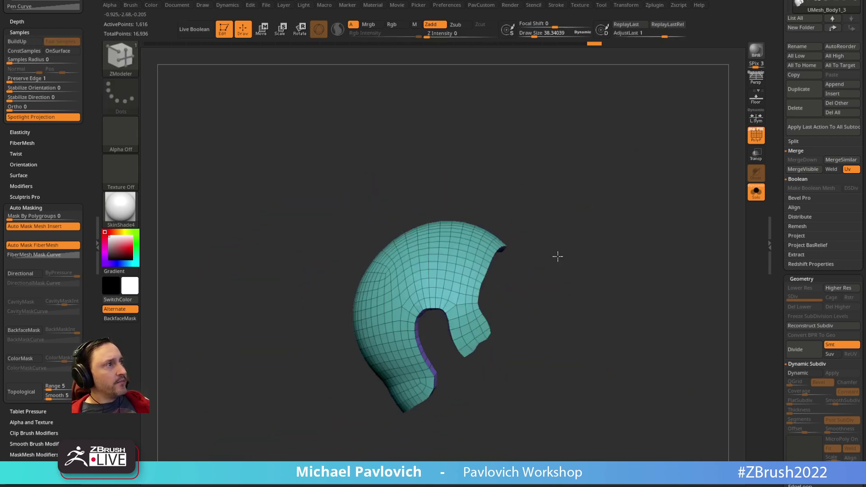
Show the Spotlight reference and adjust the hair with the Move brush against Mario's side view
{"action": "key", "text": "shift+z"}
{"action": "key", "text": "Right"}
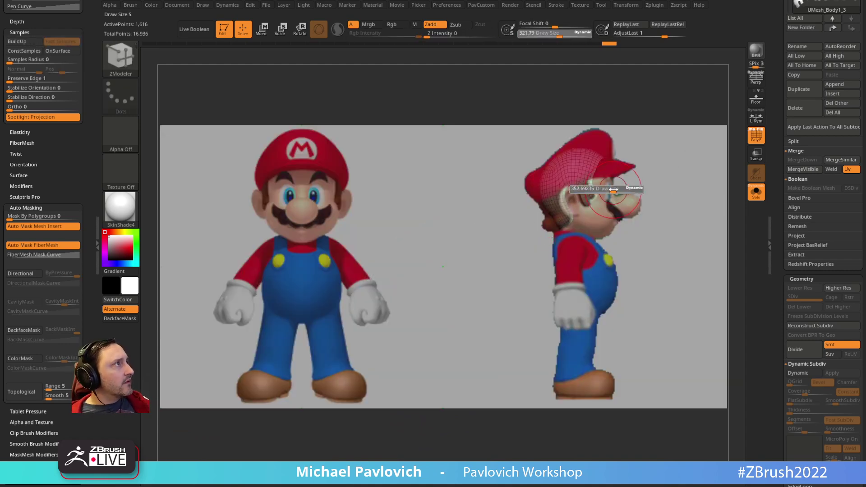
{"action": "key", "text": "b"}
{"action": "key", "text": "m"}
{"action": "key", "text": "v"}
{"action": "left_click_drag", "start_coordinate": [578, 186], "coordinate": [584, 195]}
{"action": "key", "text": "bracketleft"}
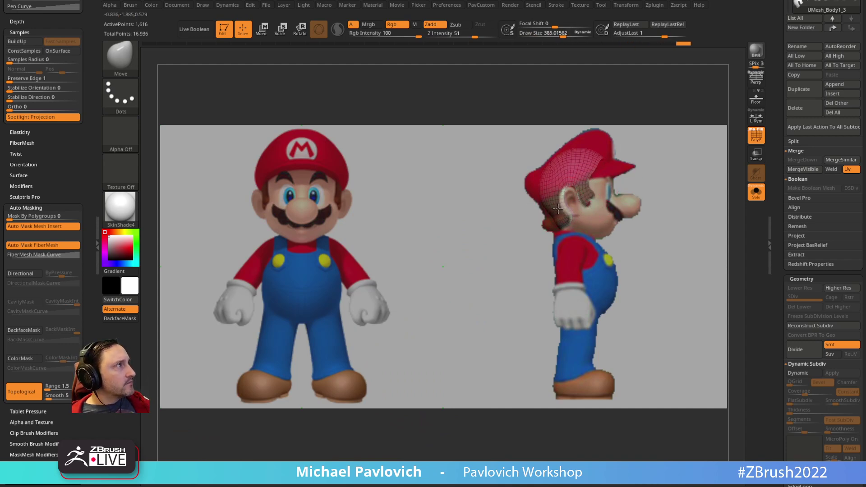
Mask off the upper hair and pull the lower back tufts outward with the Move brush to match the side reference
{"action": "key", "text": "b"}
{"action": "key", "text": "s"}
{"action": "key", "text": "t"}
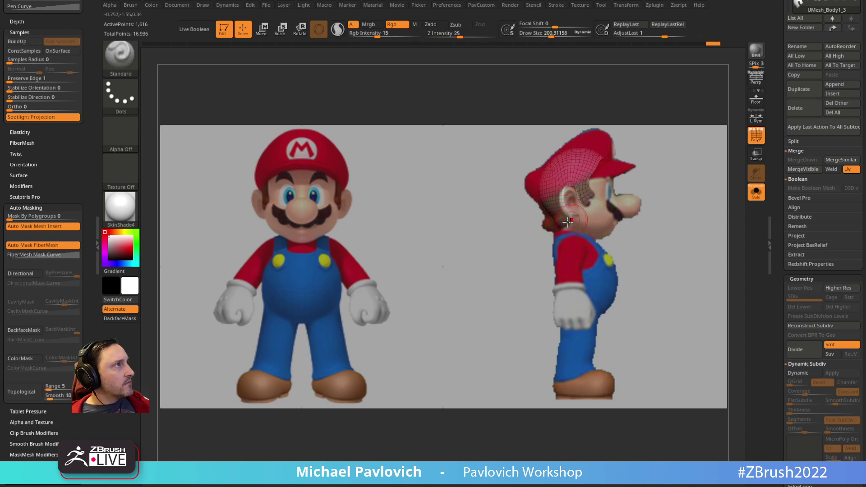
{"action": "key", "text": "ctrl"}
{"action": "left_click_drag", "start_coordinate": [561, 244], "coordinate": [559, 222], "text": "ctrl"}
{"action": "key", "text": "s"}
{"action": "key", "text": "b"}
{"action": "key", "text": "m"}
{"action": "key", "text": "t"}
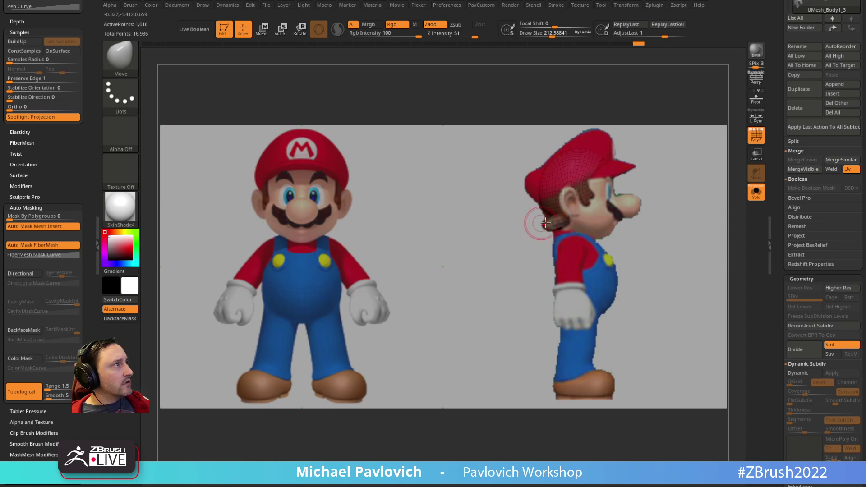
{"action": "key", "text": "bracketleft"}
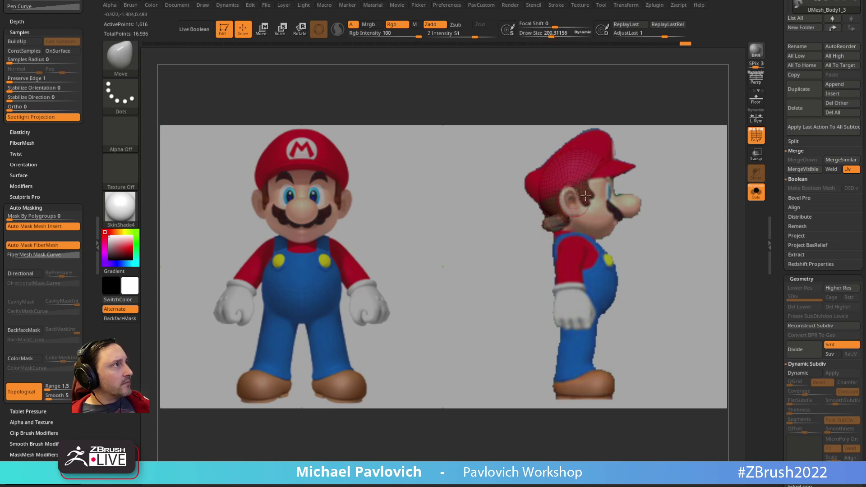
Hide the reference, clear the mask and widen the back tufts with the Move brush at draw size about 150
{"action": "key", "text": "shift+z"}
{"action": "mouse_move", "coordinate": [686, 178]}
{"action": "left_mouse_down"}
{"action": "mouse_move", "coordinate": [653, 163]}
{"action": "mouse_move", "coordinate": [686, 223]}
{"action": "mouse_move", "coordinate": [677, 174]}
{"action": "mouse_move", "coordinate": [569, 270]}
{"action": "left_mouse_up"}
{"action": "key", "text": "bracketleft"}
{"action": "key", "text": "bracketleft"}
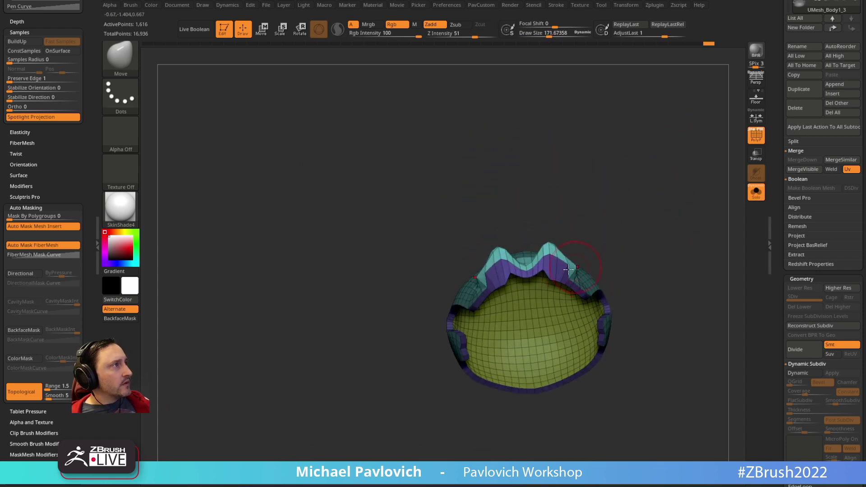
{"action": "left_click_drag", "start_coordinate": [607, 230], "coordinate": [604, 243], "text": "ctrl"}
{"action": "key", "text": "bracketleft"}
{"action": "left_click_drag", "start_coordinate": [584, 273], "coordinate": [576, 275]}
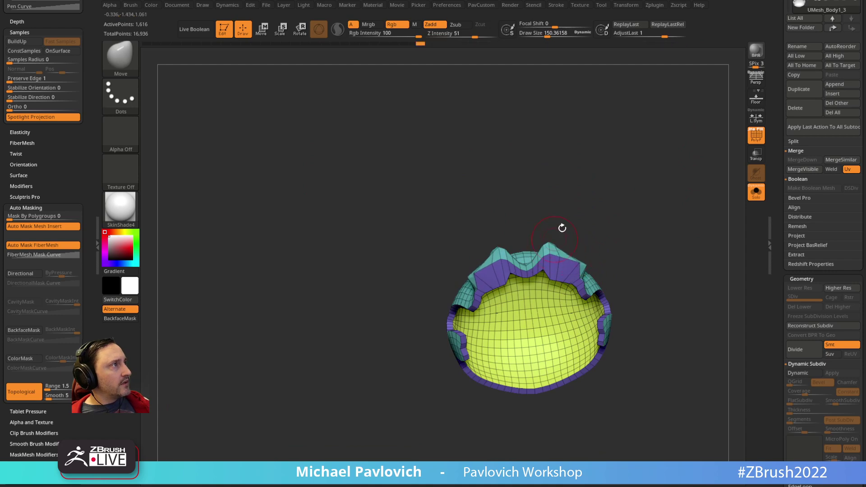
Refine the scalloped back edge of the hair from below with the Move brush at draw size about 145
{"action": "left_click_drag", "start_coordinate": [562, 228], "coordinate": [581, 268]}
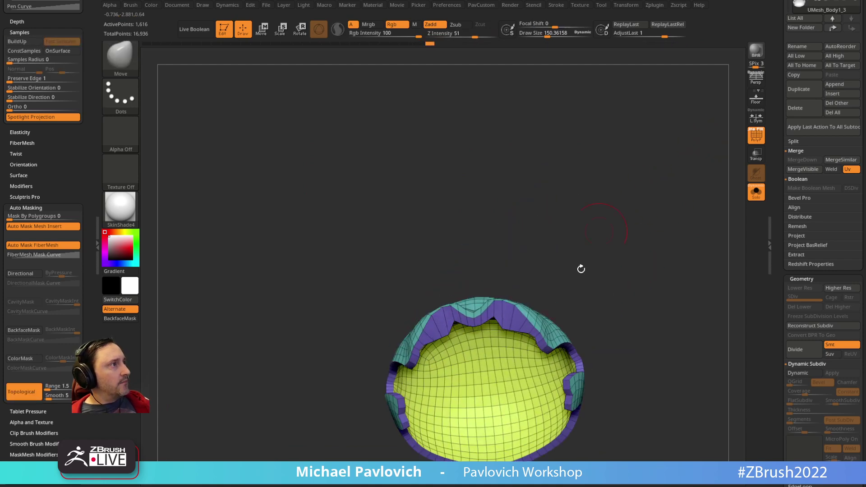
{"action": "key", "text": "s"}
{"action": "left_click", "coordinate": [566, 298]}
{"action": "mouse_move", "coordinate": [542, 322]}
{"action": "left_mouse_down"}
{"action": "mouse_move", "coordinate": [532, 337]}
{"action": "mouse_move", "coordinate": [535, 327]}
{"action": "left_mouse_up"}
{"action": "mouse_move", "coordinate": [479, 303]}
{"action": "left_mouse_down"}
{"action": "mouse_move", "coordinate": [488, 301]}
{"action": "mouse_move", "coordinate": [495, 336]}
{"action": "mouse_move", "coordinate": [496, 328]}
{"action": "left_mouse_up"}
{"action": "left_click_drag", "start_coordinate": [609, 255], "coordinate": [565, 292]}
Mask the upper and front hair, leaving only the lower back section unmasked
{"action": "key", "text": "2"}
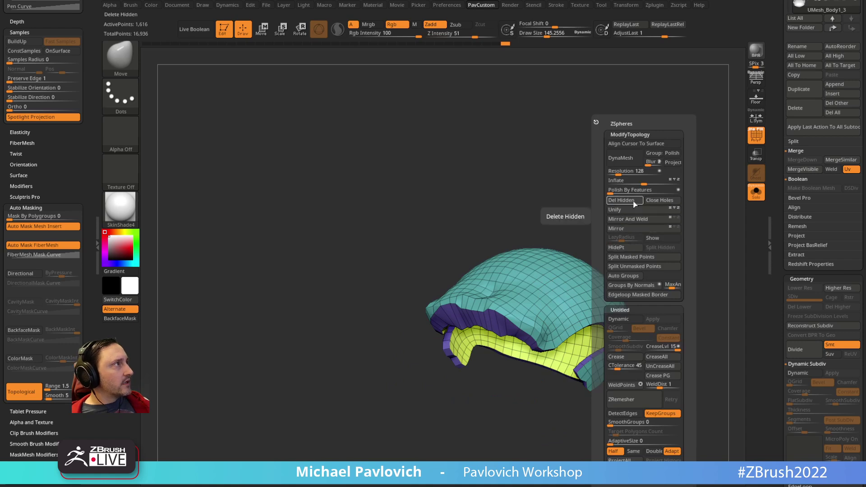
{"action": "left_click_drag", "start_coordinate": [581, 198], "coordinate": [509, 212]}
{"action": "left_click_drag", "start_coordinate": [578, 181], "coordinate": [518, 234]}
{"action": "left_click_drag", "start_coordinate": [467, 241], "coordinate": [540, 351], "text": "ctrl"}
{"action": "key", "text": "2"}
{"action": "key", "text": "shift+g"}
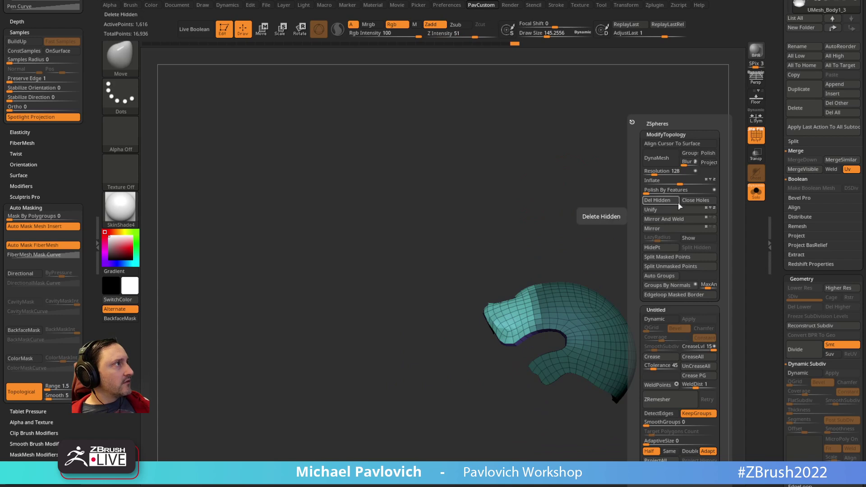
{"action": "mouse_move", "coordinate": [643, 190]}
{"action": "left_mouse_down"}
{"action": "mouse_move", "coordinate": [657, 265]}
{"action": "mouse_move", "coordinate": [674, 232]}
{"action": "mouse_move", "coordinate": [562, 275]}
{"action": "left_mouse_up"}
{"action": "key", "text": "2"}
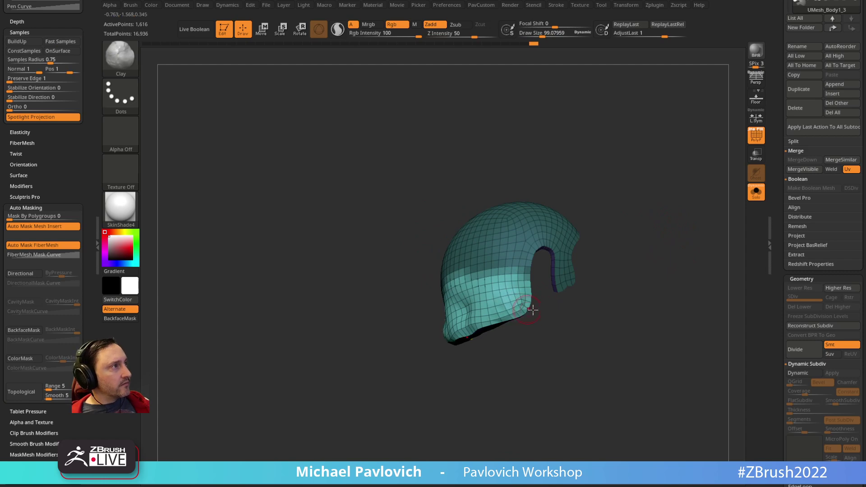
Inspect the isolated hair piece, then show the whole figure without wireframe over the reference image
{"action": "left_click_drag", "start_coordinate": [532, 310], "coordinate": [460, 328]}
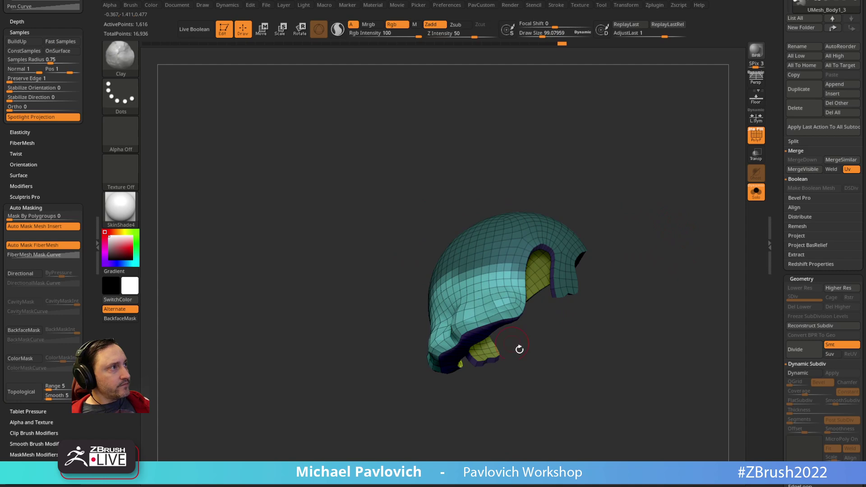
{"action": "mouse_move", "coordinate": [518, 349]}
{"action": "left_mouse_down"}
{"action": "mouse_move", "coordinate": [488, 301]}
{"action": "mouse_move", "coordinate": [564, 325]}
{"action": "mouse_move", "coordinate": [555, 282]}
{"action": "mouse_move", "coordinate": [653, 248]}
{"action": "mouse_move", "coordinate": [621, 184]}
{"action": "mouse_move", "coordinate": [655, 231]}
{"action": "left_mouse_up"}
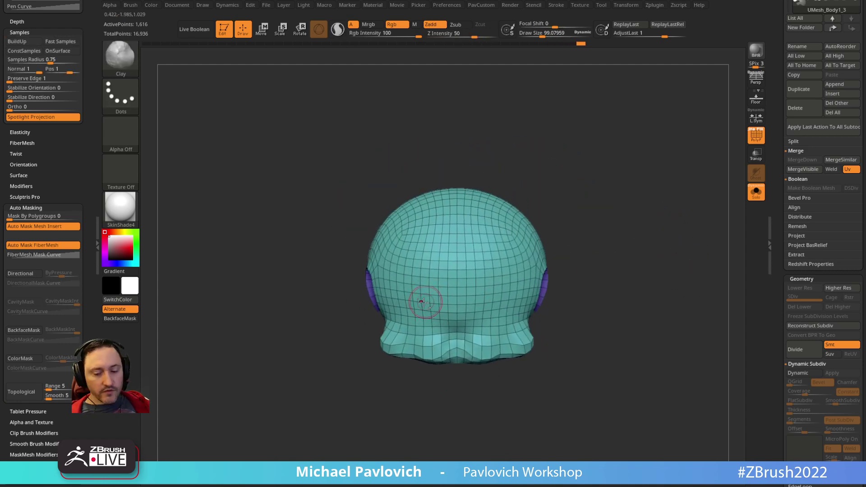
{"action": "key", "text": "b"}
{"action": "key", "text": "d"}
{"action": "key", "text": "s"}
{"action": "left_click_drag", "start_coordinate": [575, 293], "coordinate": [604, 268]}
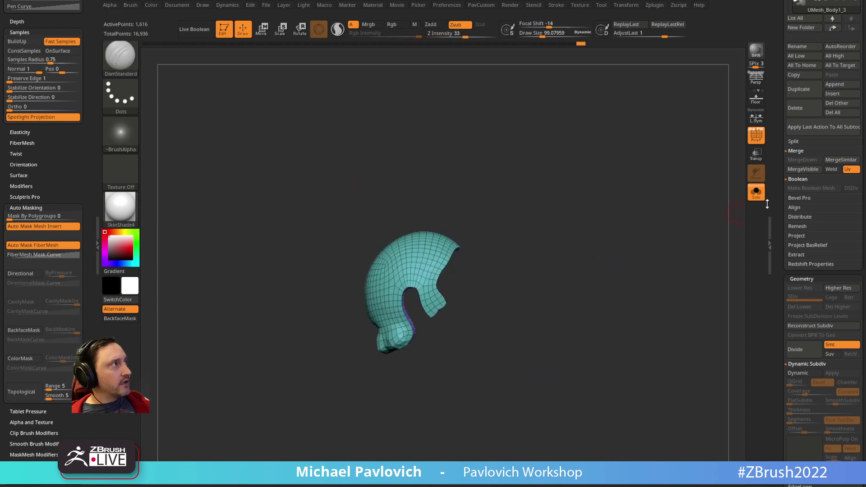
{"action": "left_click", "coordinate": [756, 192]}
{"action": "key", "text": "shift+f"}
{"action": "key", "text": "shift+z"}
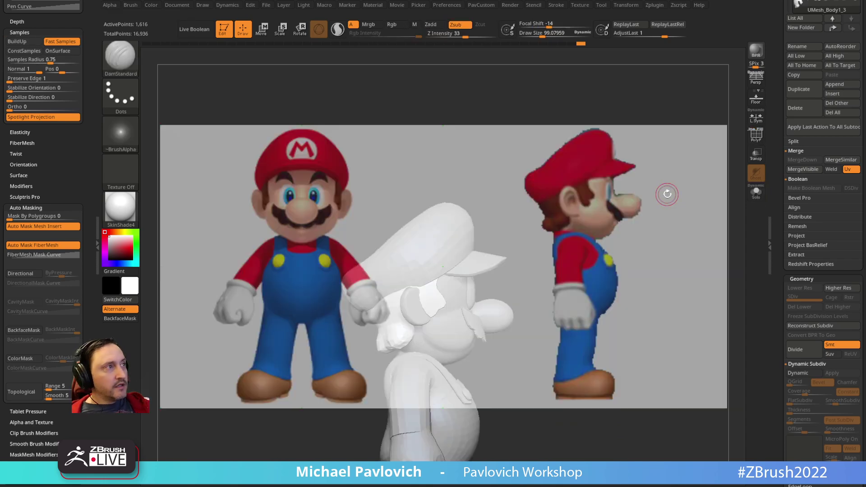
Align the figure with the side-view reference and choose the Move brush at a draw size of about 219
{"action": "key", "text": "Right"}
{"action": "key", "text": "b"}
{"action": "key", "text": "m"}
{"action": "key", "text": "v"}
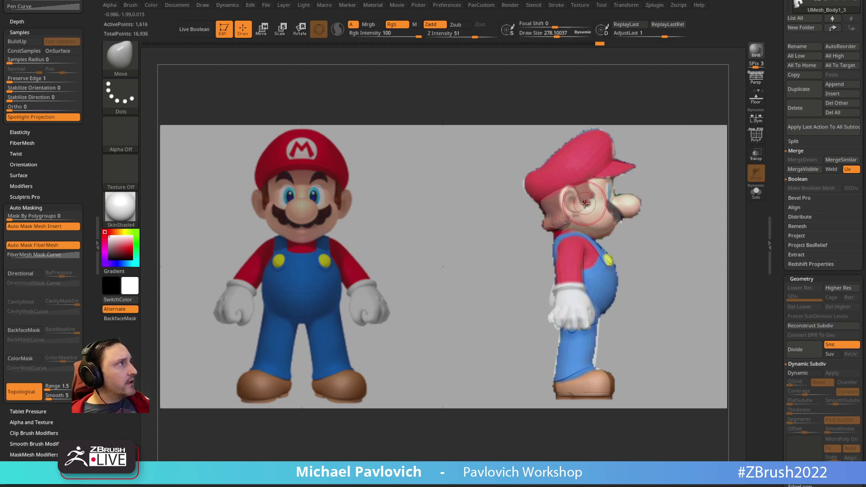
{"action": "key", "text": "bracketleft"}
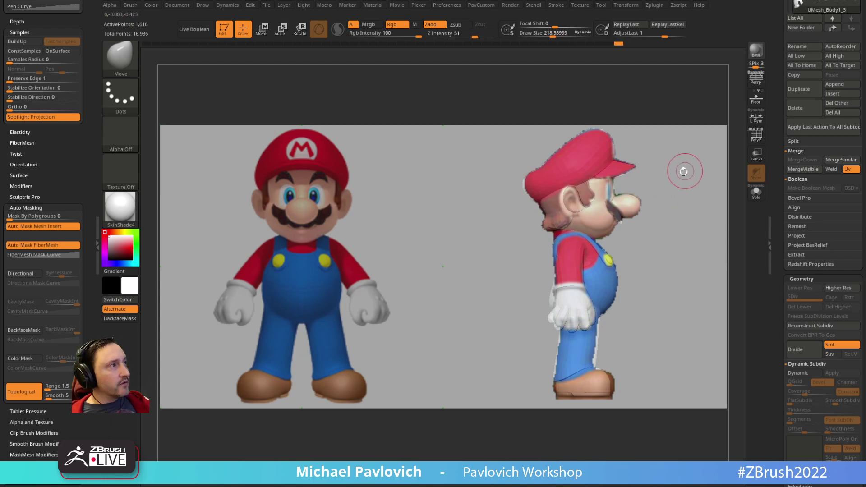
Hide the reference and reshape the sideburn's tip with the MoveAccu brush at a draw size of about 99
{"action": "key", "text": "b"}
{"action": "key", "text": "m"}
{"action": "key", "text": "a"}
{"action": "key", "text": "shift+z"}
{"action": "left_click_drag", "start_coordinate": [696, 168], "coordinate": [477, 284], "text": "alt"}
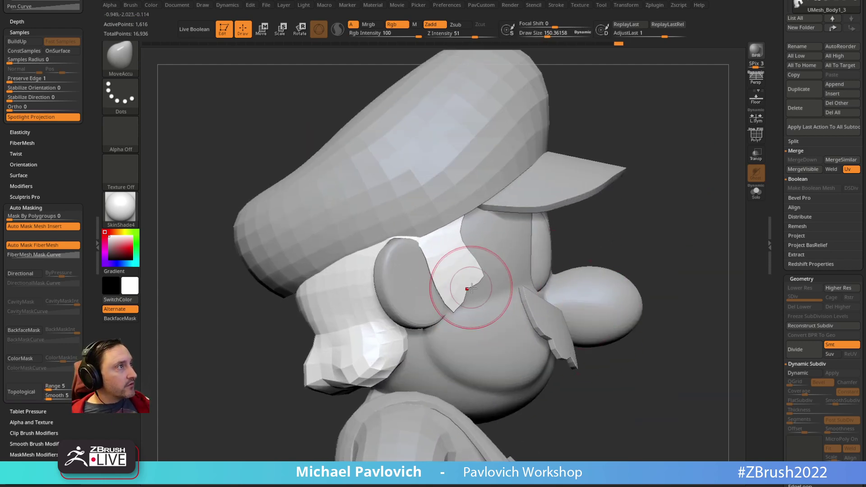
{"action": "key", "text": "bracketleft"}
{"action": "left_click_drag", "start_coordinate": [477, 288], "coordinate": [458, 299]}
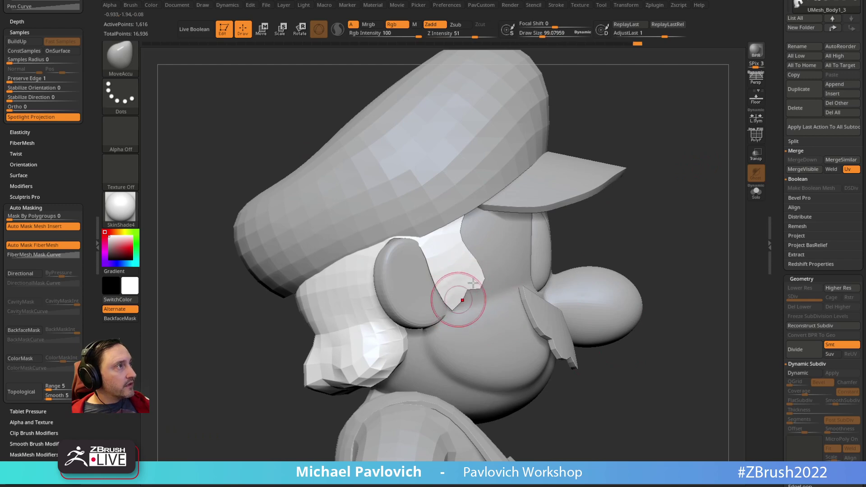
Enable Dynamic Subdivision on the hair piece and isolate it with its wireframe shown
{"action": "key", "text": "2"}
{"action": "left_click", "coordinate": [659, 319]}
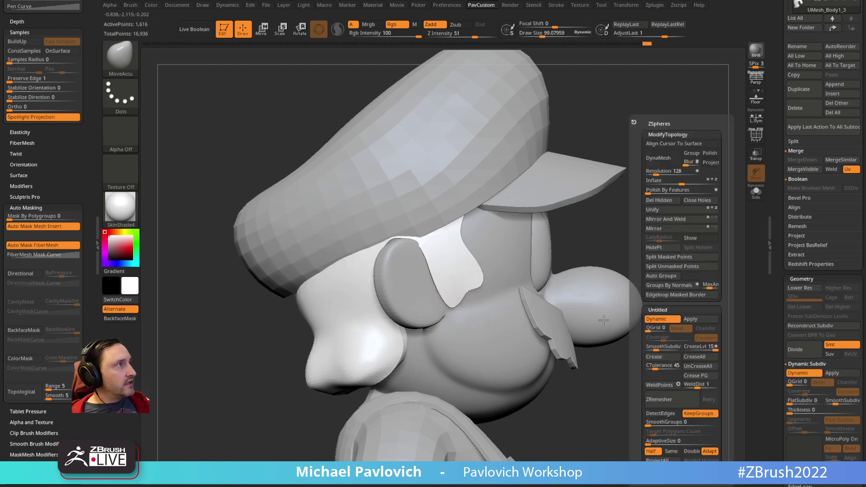
{"action": "left_click_drag", "start_coordinate": [681, 298], "coordinate": [732, 249], "text": "alt"}
{"action": "left_click", "coordinate": [755, 197]}
{"action": "left_click", "coordinate": [755, 135]}
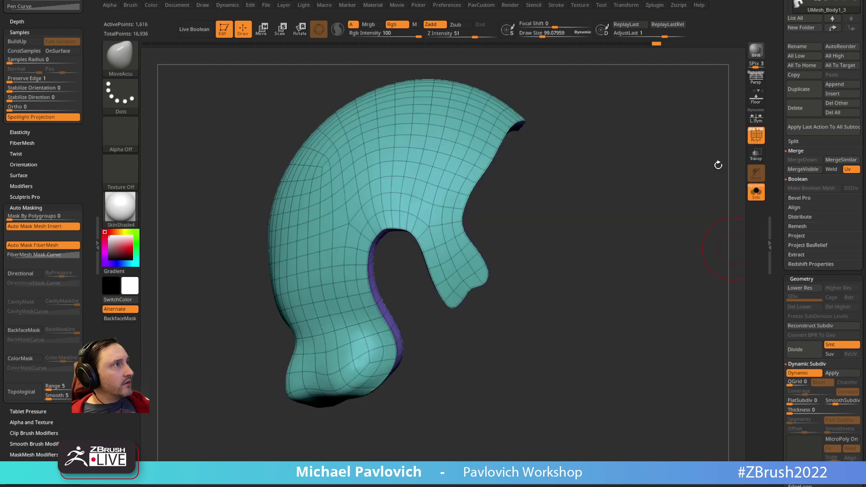
Switch to the ZModeler brush and choose an edge action at the rim of the sideburn
{"action": "key", "text": "shift+z"}
{"action": "left_click_drag", "start_coordinate": [717, 165], "coordinate": [668, 203], "text": "alt"}
{"action": "key", "text": "shift+z"}
{"action": "left_click_drag", "start_coordinate": [643, 237], "coordinate": [528, 211]}
{"action": "key", "text": "b"}
{"action": "key", "text": "z"}
{"action": "key", "text": "m"}
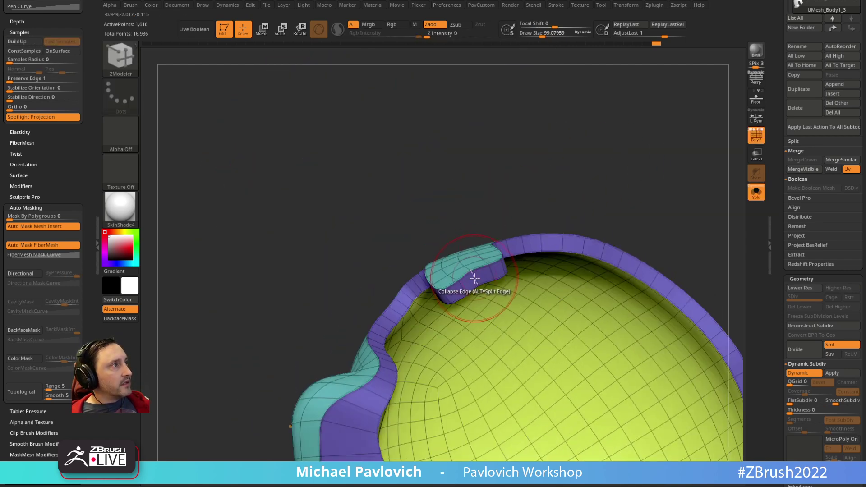
{"action": "key", "text": "space"}
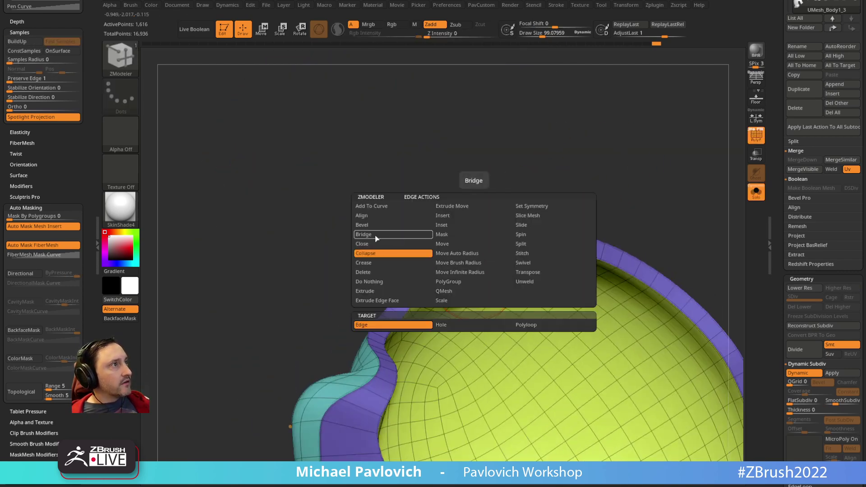
{"action": "left_click", "coordinate": [370, 271]}
Overlay the side reference on the hair piece and show the whole figure without wireframe
{"action": "mouse_move", "coordinate": [650, 214]}
{"action": "left_mouse_down"}
{"action": "mouse_move", "coordinate": [610, 236]}
{"action": "mouse_move", "coordinate": [631, 209]}
{"action": "left_mouse_up"}
{"action": "key", "text": "shift+z"}
{"action": "key", "text": "1"}
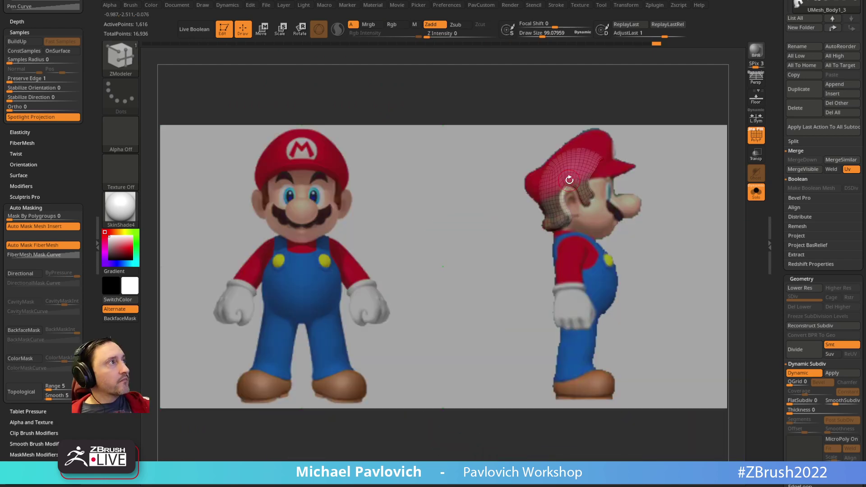
{"action": "key", "text": "shift+f"}
{"action": "left_click", "coordinate": [756, 191]}
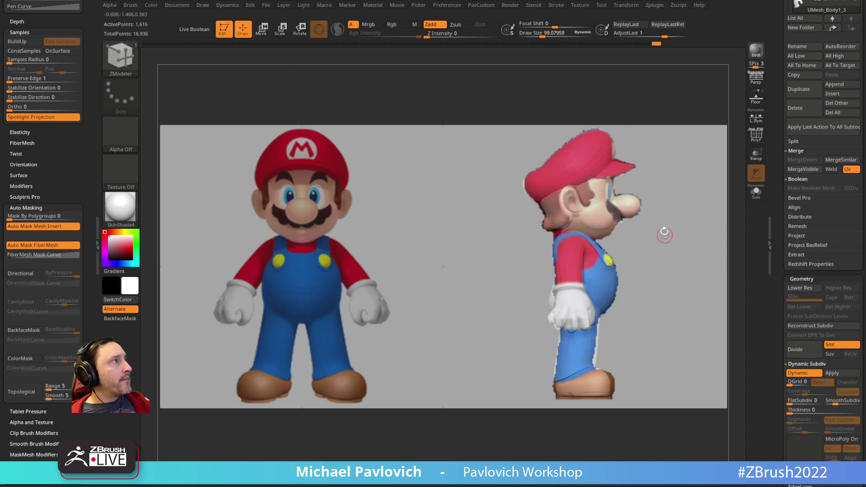
Select the gloves with the Standard brush active and align the figure with the front-view reference
{"action": "key", "text": "shift+z"}
{"action": "mouse_move", "coordinate": [684, 210]}
{"action": "left_mouse_down", "text": "alt"}
{"action": "mouse_move", "coordinate": [681, 203]}
{"action": "mouse_move", "coordinate": [611, 239]}
{"action": "mouse_move", "coordinate": [626, 262]}
{"action": "mouse_move", "coordinate": [590, 271]}
{"action": "mouse_move", "coordinate": [616, 253]}
{"action": "left_mouse_up", "text": "alt"}
{"action": "key", "text": "b"}
{"action": "key", "text": "s"}
{"action": "key", "text": "t"}
{"action": "left_click", "coordinate": [547, 319], "text": "alt"}
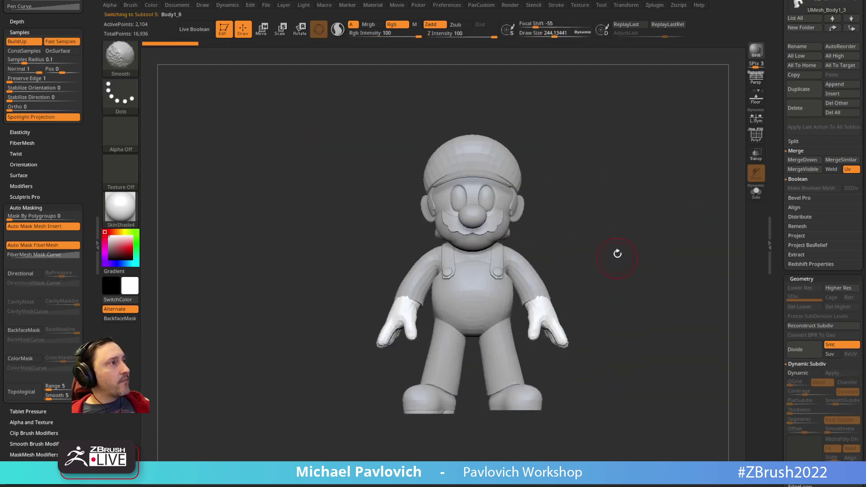
{"action": "key", "text": "shift+z"}
{"action": "key", "text": "Right"}
{"action": "key", "text": "Left"}
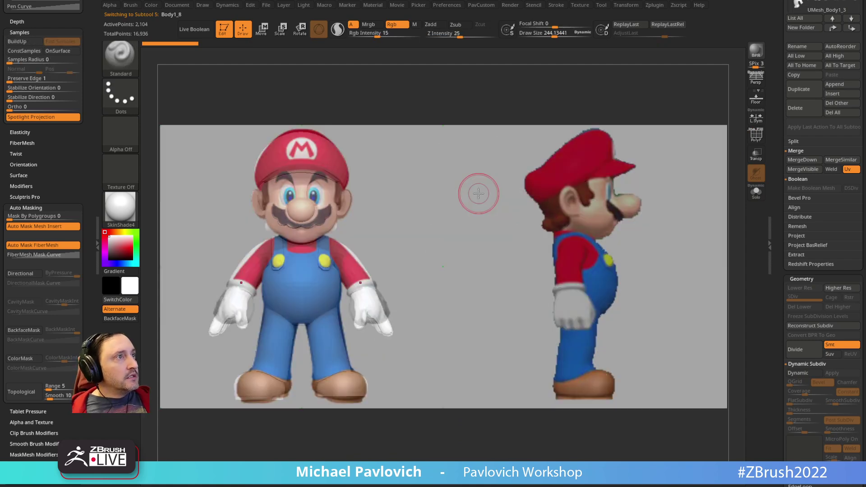
Adjust the gloves' wrist area with the Move brush, set the draw size to about 206, and show the reference
{"action": "key", "text": "shift+z"}
{"action": "mouse_move", "coordinate": [417, 221]}
{"action": "left_mouse_down", "text": "alt"}
{"action": "mouse_move", "coordinate": [456, 209]}
{"action": "mouse_move", "coordinate": [456, 239]}
{"action": "left_mouse_up", "text": "alt"}
{"action": "key", "text": "b"}
{"action": "key", "text": "m"}
{"action": "key", "text": "v"}
{"action": "left_click_drag", "start_coordinate": [257, 282], "coordinate": [248, 285]}
{"action": "key", "text": "s"}
{"action": "key", "text": "shift+z"}
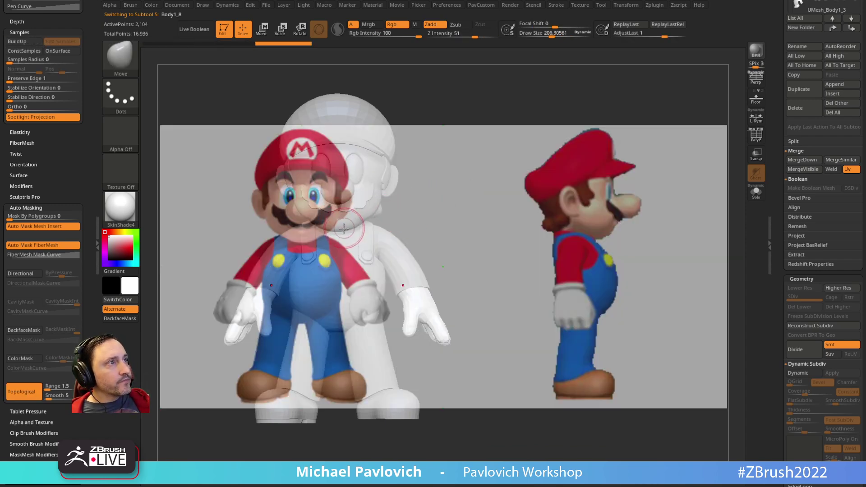
Select the shirt and push the sleeve contours toward the front reference with the Move brush
{"action": "left_click", "coordinate": [300, 235], "text": "alt"}
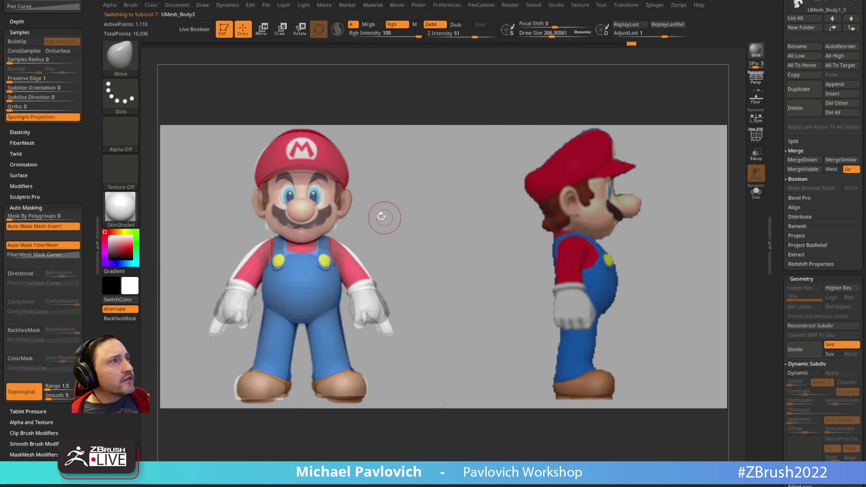
{"action": "key", "text": "shift+p"}
{"action": "key", "text": "s"}
{"action": "mouse_move", "coordinate": [242, 291]}
{"action": "left_mouse_down"}
{"action": "mouse_move", "coordinate": [258, 288]}
{"action": "mouse_move", "coordinate": [236, 275]}
{"action": "left_mouse_up"}
{"action": "key", "text": "s"}
{"action": "mouse_move", "coordinate": [254, 274]}
{"action": "left_mouse_down"}
{"action": "mouse_move", "coordinate": [233, 276]}
{"action": "mouse_move", "coordinate": [276, 293]}
{"action": "left_mouse_up"}
{"action": "left_click_drag", "start_coordinate": [232, 270], "coordinate": [225, 280]}
{"action": "key", "text": "s"}
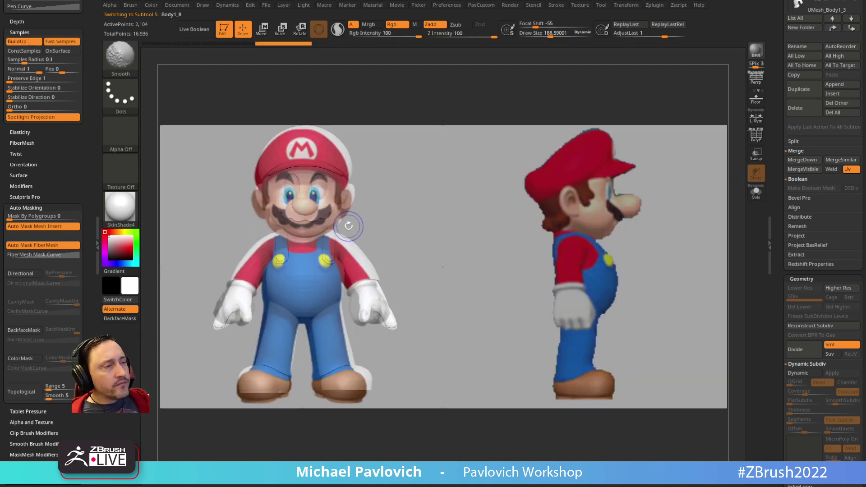
{"action": "key", "text": "1"}
{"action": "key", "text": "w"}
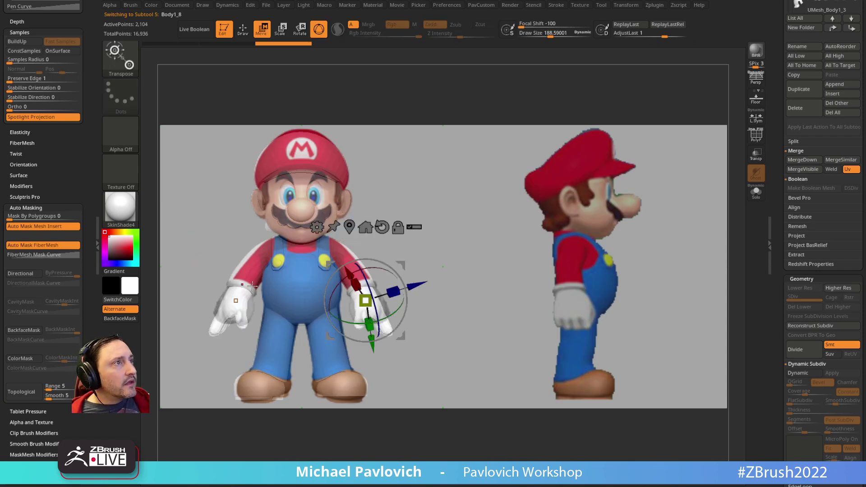
{"action": "left_click", "coordinate": [235, 305]}
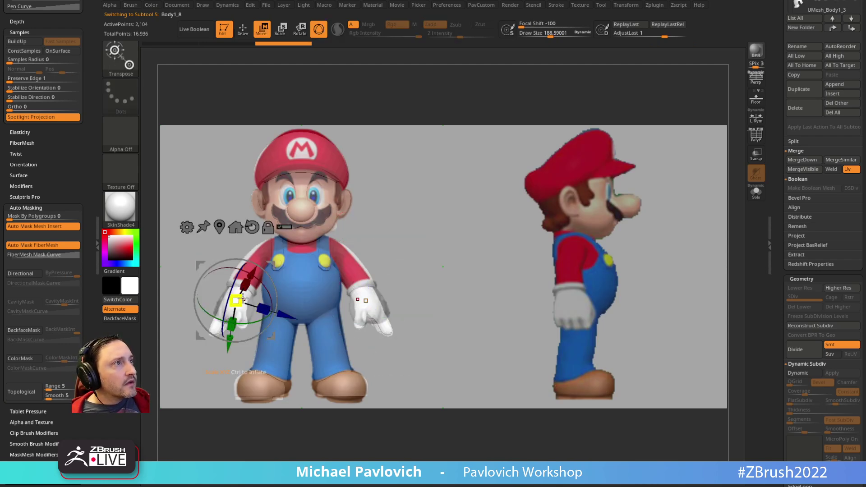
{"action": "left_click", "coordinate": [365, 300]}
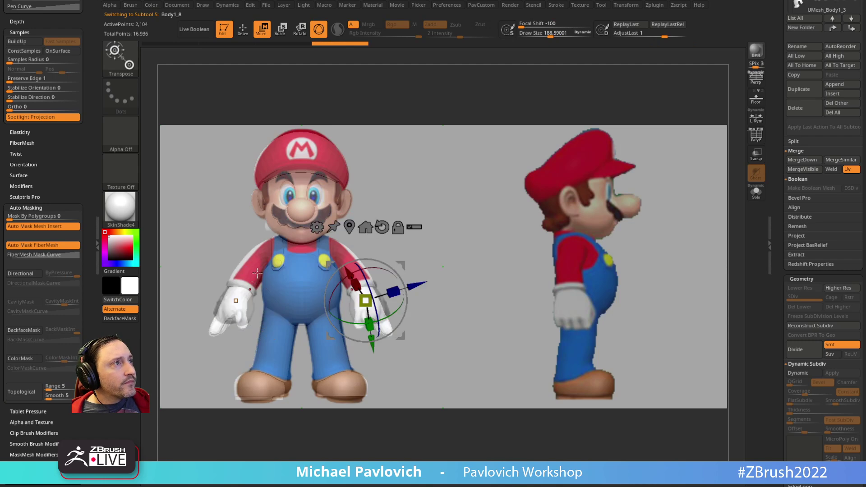
{"action": "key", "text": "q"}
{"action": "left_click_drag", "start_coordinate": [427, 191], "coordinate": [438, 191]}
Hide the reference, show the gloves' wireframe, and reduce the draw size to about 69
{"action": "key", "text": "shift+z"}
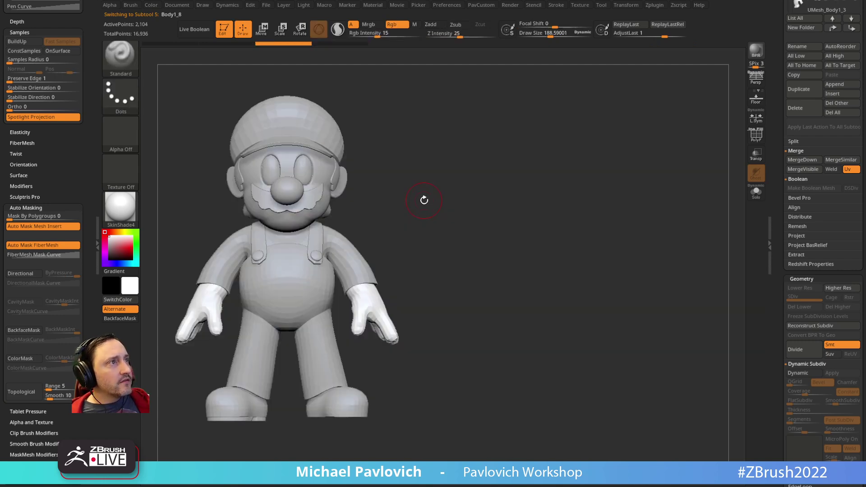
{"action": "key", "text": "shift+f"}
{"action": "mouse_move", "coordinate": [628, 155]}
{"action": "left_mouse_down", "text": "alt"}
{"action": "mouse_move", "coordinate": [716, 196]}
{"action": "mouse_move", "coordinate": [676, 221]}
{"action": "left_mouse_up", "text": "alt"}
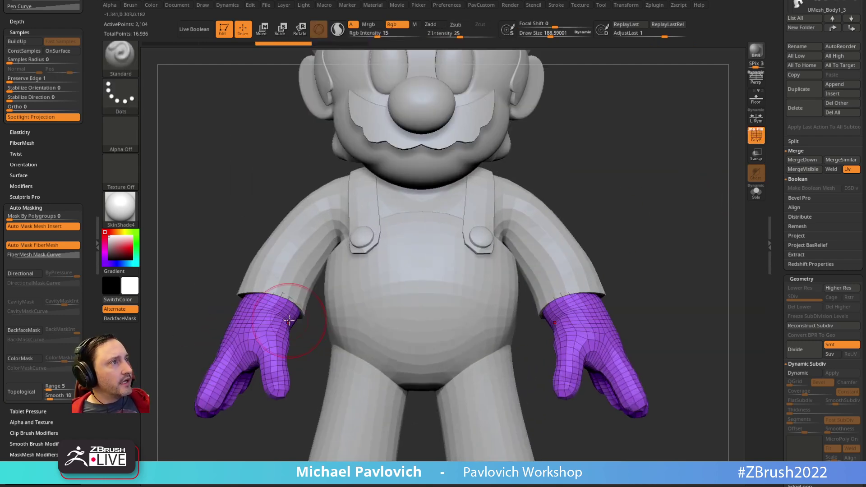
{"action": "key", "text": "s"}
{"action": "left_click_drag", "start_coordinate": [295, 323], "coordinate": [280, 323]}
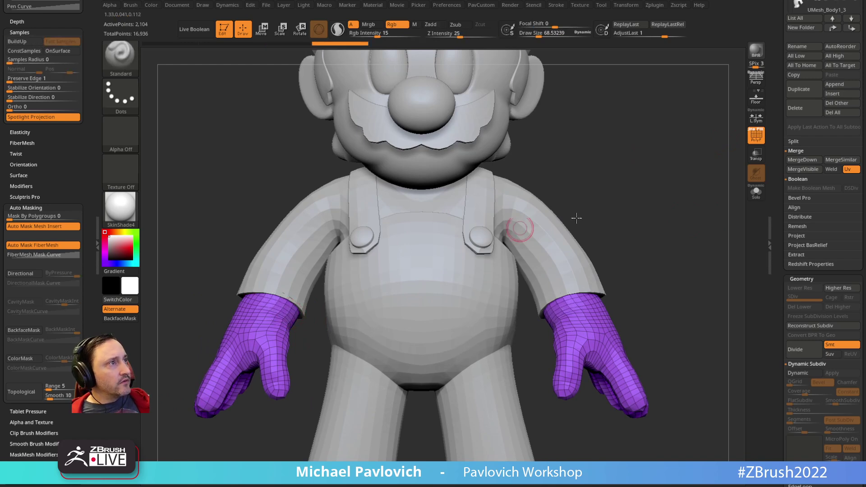
Isolate the gloves, smooth the edge of the wrist opening, and bring back the rest of the figure
{"action": "left_click", "coordinate": [755, 193]}
{"action": "left_click_drag", "start_coordinate": [613, 189], "coordinate": [590, 174]}
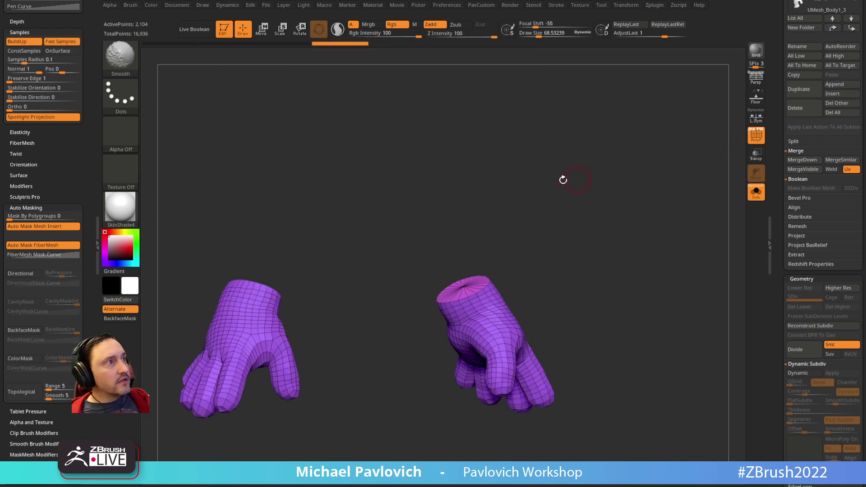
{"action": "mouse_move", "coordinate": [446, 168]}
{"action": "left_mouse_down", "text": "alt"}
{"action": "mouse_move", "coordinate": [557, 166]}
{"action": "mouse_move", "coordinate": [510, 217]}
{"action": "left_mouse_up", "text": "alt"}
{"action": "left_click_drag", "start_coordinate": [354, 282], "coordinate": [381, 294], "text": "shift"}
{"action": "left_click_drag", "start_coordinate": [547, 228], "coordinate": [580, 224], "text": "shift"}
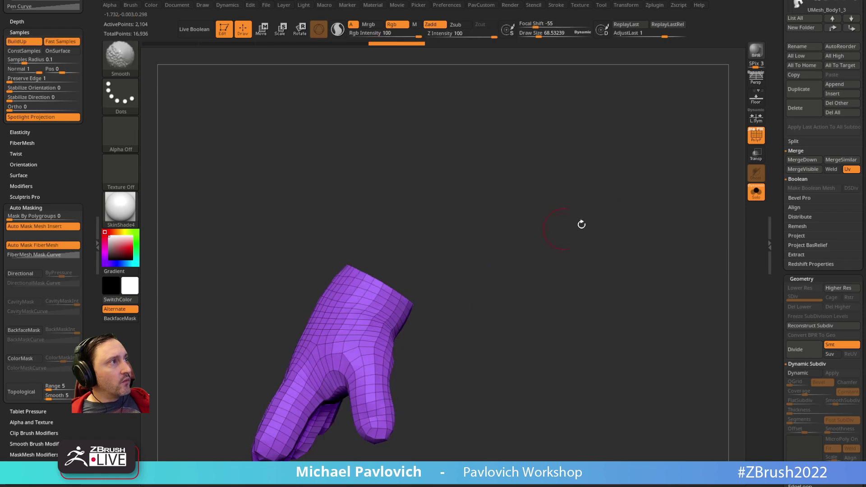
{"action": "left_click", "coordinate": [756, 193]}
{"action": "left_click_drag", "start_coordinate": [302, 283], "coordinate": [619, 195]}
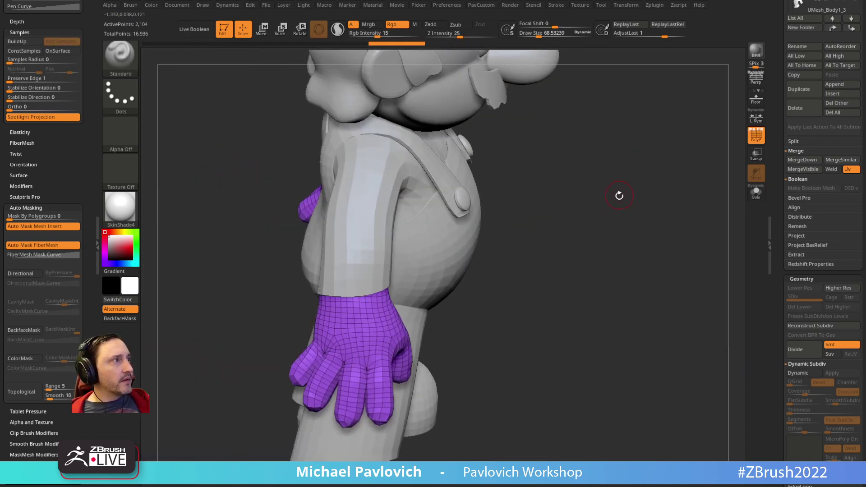
Select the shirt and adjust the sleeve's end around the wrist with the Move brush
{"action": "left_click", "coordinate": [372, 283], "text": "alt"}
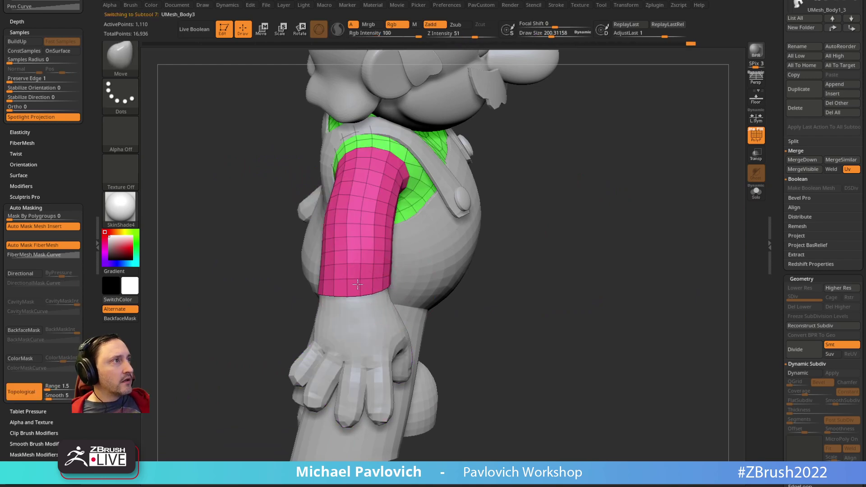
{"action": "key", "text": "b"}
{"action": "key", "text": "m"}
{"action": "key", "text": "v"}
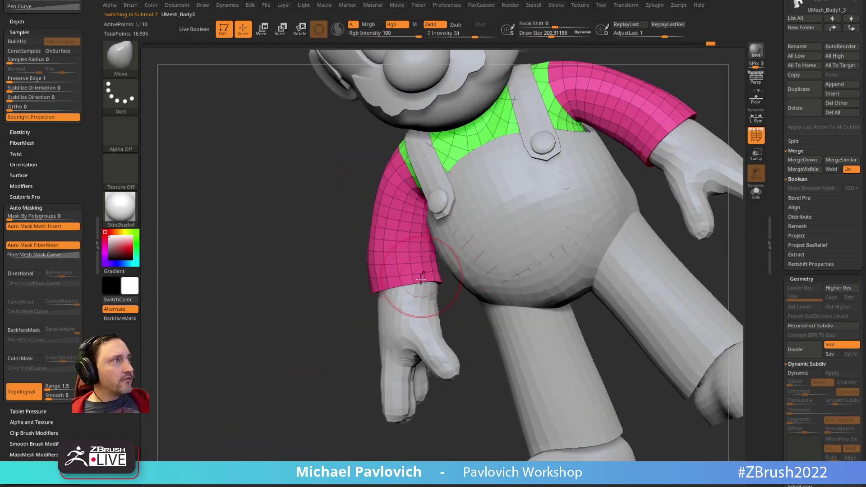
{"action": "left_click_drag", "start_coordinate": [316, 282], "coordinate": [392, 315]}
Select the gloves with the Standard brush active and frame the whole figure
{"action": "key", "text": "b"}
{"action": "key", "text": "s"}
{"action": "key", "text": "t"}
{"action": "left_click", "coordinate": [394, 317], "text": "alt"}
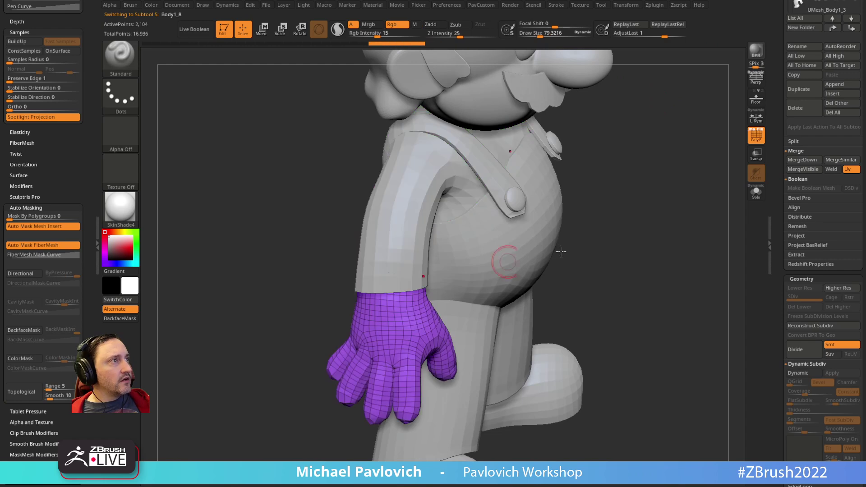
{"action": "left_click_drag", "start_coordinate": [586, 248], "coordinate": [632, 236]}
{"action": "key", "text": "f"}
{"action": "left_click_drag", "start_coordinate": [672, 187], "coordinate": [541, 234]}
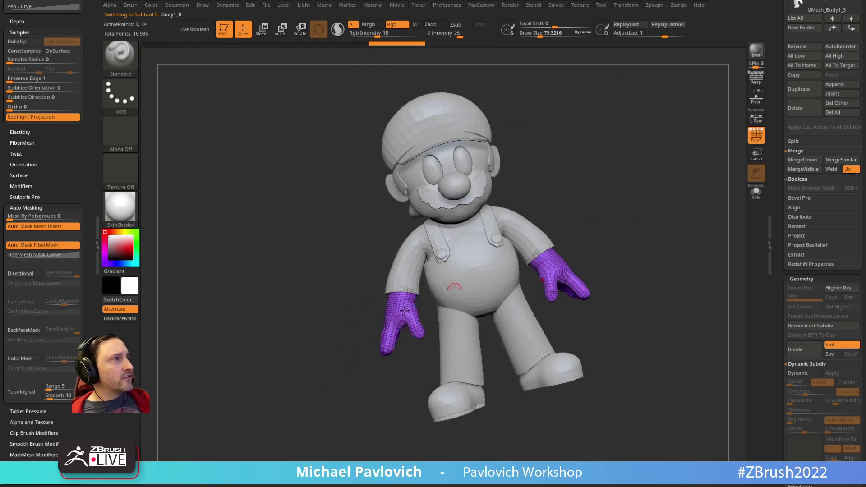
Isolate the glove on the character's right hand and delete the other glove
{"action": "left_click_drag", "start_coordinate": [406, 318], "coordinate": [347, 361], "text": "ctrl+shift"}
{"action": "key", "text": "1"}
{"action": "left_click", "coordinate": [640, 202]}
{"action": "mouse_move", "coordinate": [641, 201]}
{"action": "left_mouse_down"}
{"action": "mouse_move", "coordinate": [668, 178]}
{"action": "mouse_move", "coordinate": [641, 241]}
{"action": "mouse_move", "coordinate": [657, 207]}
{"action": "mouse_move", "coordinate": [629, 187]}
{"action": "mouse_move", "coordinate": [582, 211]}
{"action": "mouse_move", "coordinate": [590, 210]}
{"action": "mouse_move", "coordinate": [572, 210]}
{"action": "left_mouse_up"}
Choose the Move brush and reduce the draw size to about 59
{"action": "key", "text": "b"}
{"action": "key", "text": "m"}
{"action": "key", "text": "v"}
{"action": "key", "text": "s"}
{"action": "key", "text": "s"}
{"action": "left_click_drag", "start_coordinate": [572, 210], "coordinate": [572, 209]}
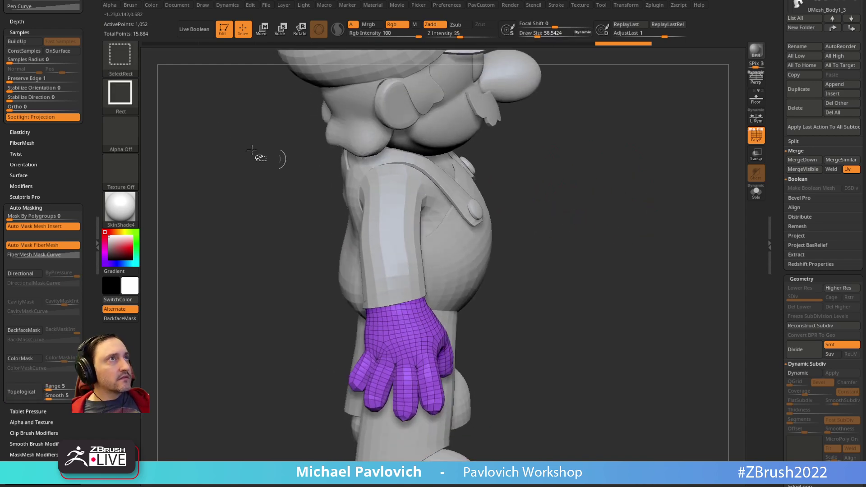
Slice off the glove's wrist end below the sleeve with the KnifeCurve brush and open the topology tools
{"action": "key", "text": "ctrl+shift+b"}
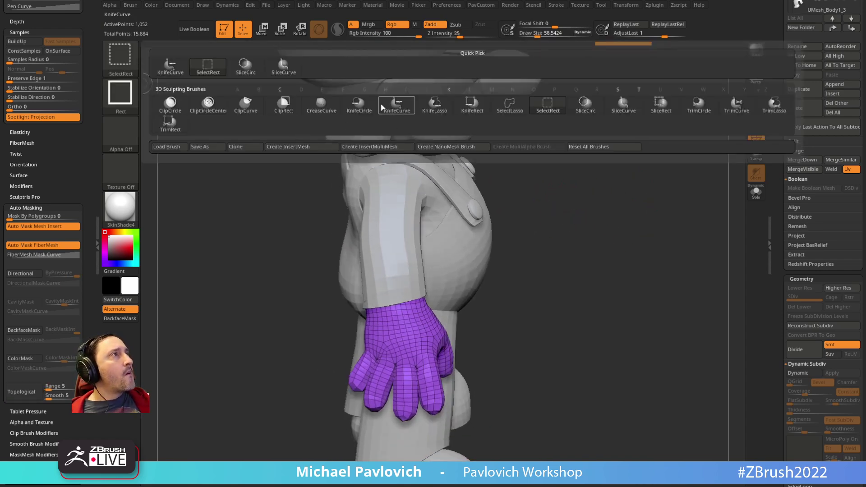
{"action": "left_click", "coordinate": [396, 104]}
{"action": "mouse_move", "coordinate": [260, 329]}
{"action": "left_mouse_down", "text": "ctrl+shift"}
{"action": "mouse_move", "coordinate": [614, 228]}
{"action": "mouse_move", "coordinate": [624, 261]}
{"action": "mouse_move", "coordinate": [597, 236]}
{"action": "mouse_move", "coordinate": [614, 249]}
{"action": "left_mouse_up", "text": "ctrl+shift"}
{"action": "key", "text": "2"}
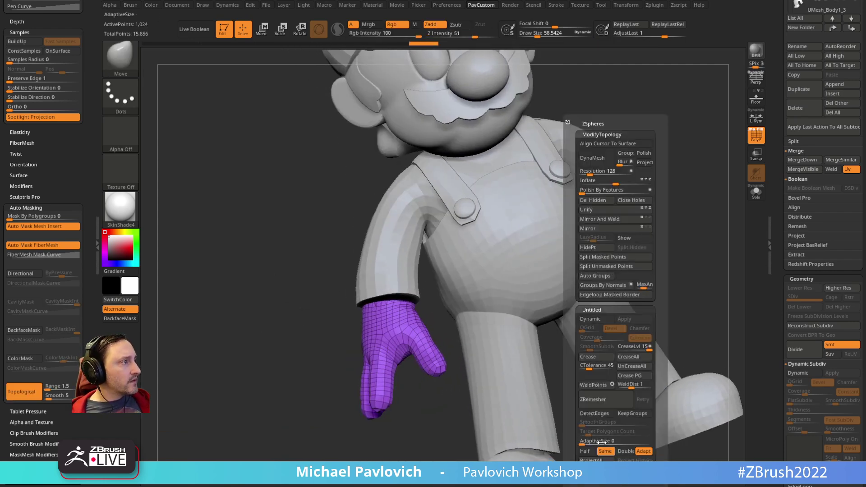
Remesh the glove with ZRemesher while keeping its polygroups, and isolate it facing the wrist opening
{"action": "left_click", "coordinate": [631, 412]}
{"action": "left_click", "coordinate": [615, 404]}
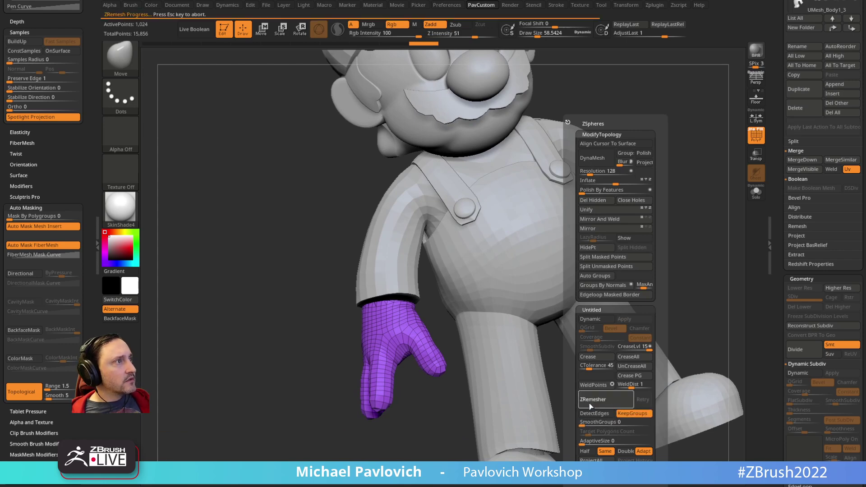
{"action": "left_click_drag", "start_coordinate": [280, 376], "coordinate": [347, 366]}
{"action": "left_click", "coordinate": [755, 192]}
{"action": "left_click_drag", "start_coordinate": [674, 192], "coordinate": [626, 249]}
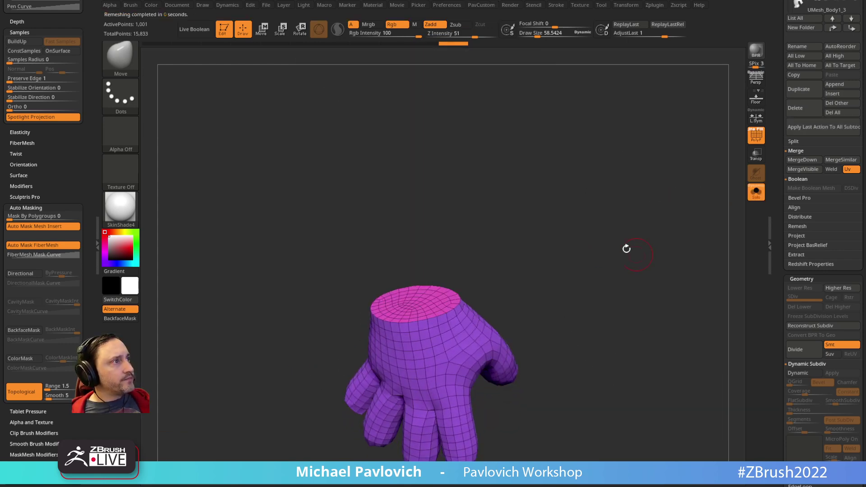
Pull the glove's wrist cap upward into a short band using the ZModeler brush
{"action": "key", "text": "b"}
{"action": "key", "text": "z"}
{"action": "key", "text": "m"}
{"action": "key", "text": "space"}
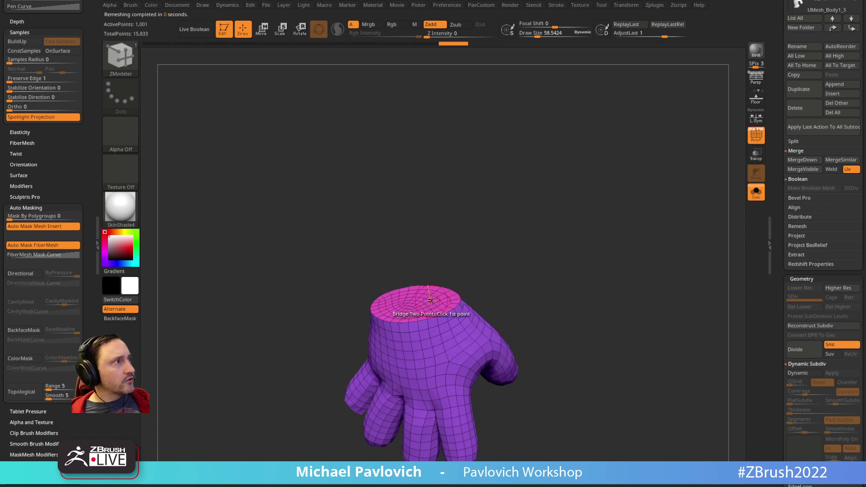
{"action": "left_click_drag", "start_coordinate": [428, 303], "coordinate": [429, 284]}
{"action": "right_click_drag", "start_coordinate": [456, 275], "coordinate": [500, 217], "text": "ctrl"}
Build the wrist band into a raised cuff using the ZModeler polygon actions Inset and QMesh on Polygroup All
{"action": "key", "text": "space"}
{"action": "left_click", "coordinate": [437, 160]}
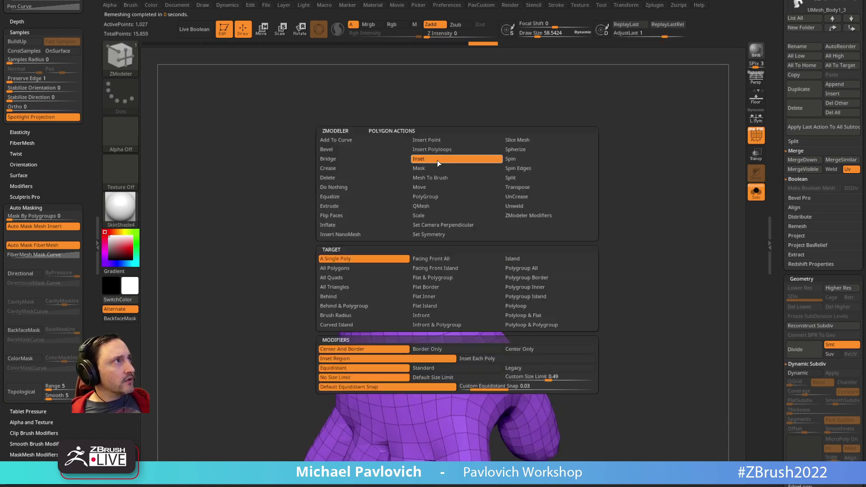
{"action": "left_click", "coordinate": [523, 269]}
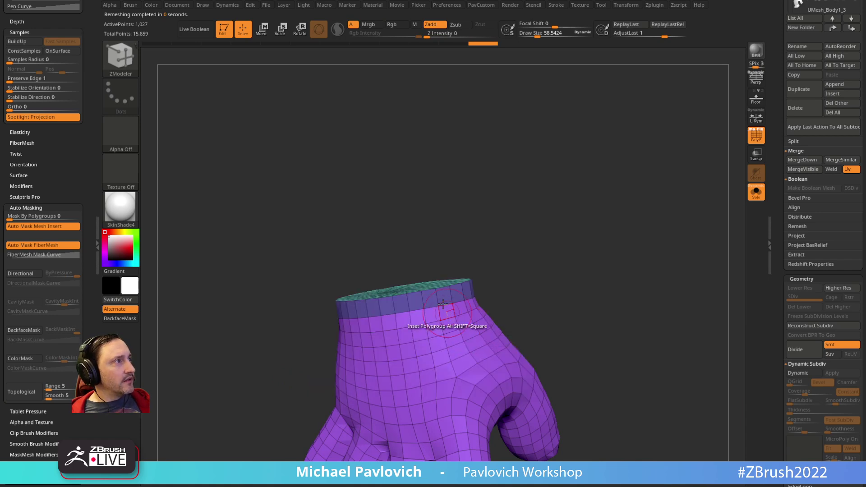
{"action": "left_click", "coordinate": [442, 296]}
{"action": "key", "text": "space"}
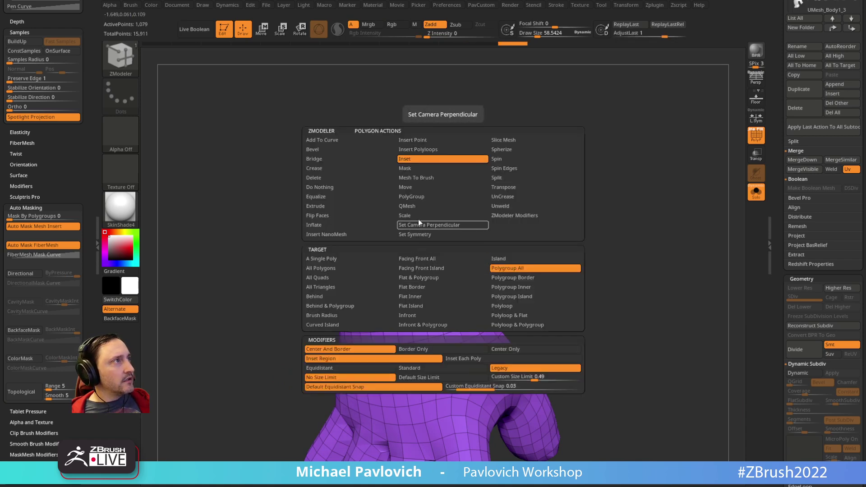
{"action": "left_click", "coordinate": [426, 206]}
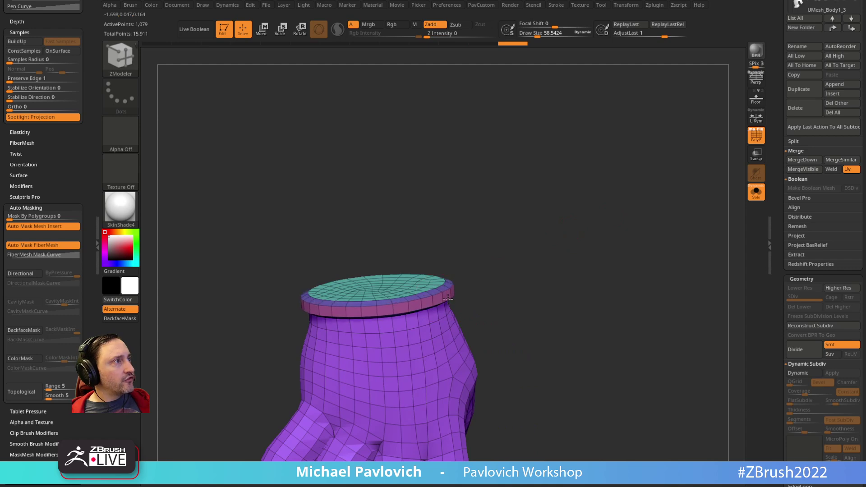
Preview the glove and its cuff with dynamic subdivision, and switch the preview off again
{"action": "right_click_drag", "start_coordinate": [534, 285], "coordinate": [550, 297]}
{"action": "key", "text": "2"}
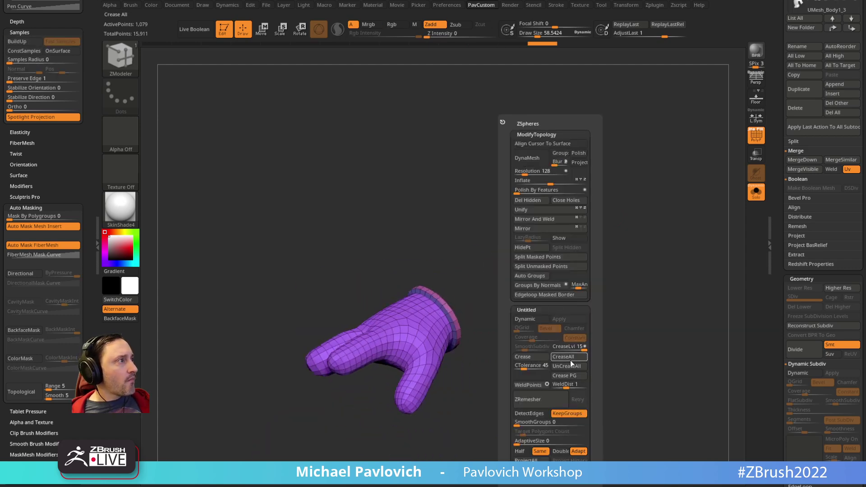
{"action": "left_click", "coordinate": [525, 319]}
{"action": "left_click_drag", "start_coordinate": [556, 348], "coordinate": [589, 347]}
{"action": "key", "text": "shift+d"}
{"action": "right_click_drag", "start_coordinate": [556, 318], "coordinate": [626, 232], "text": "shift"}
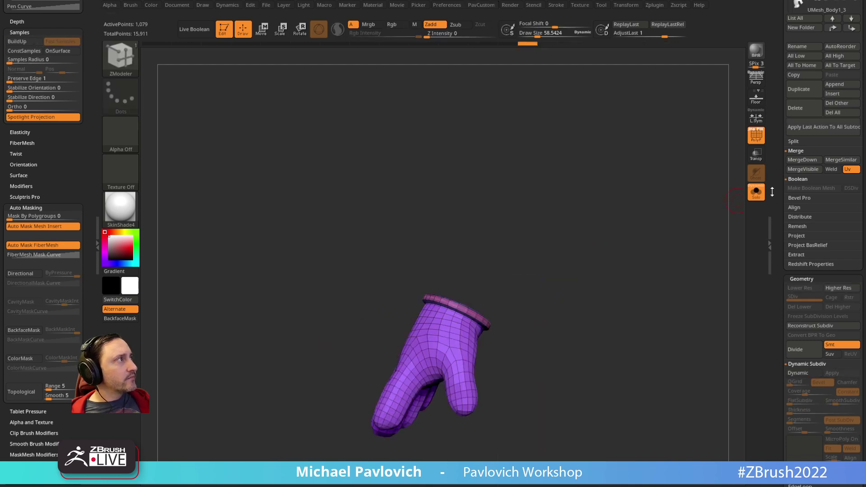
Compare the glove on the whole figure with the reference images and isolate it again without the wireframe
{"action": "left_click", "coordinate": [755, 192]}
{"action": "key", "text": "shift+f"}
{"action": "key", "text": "shift+z"}
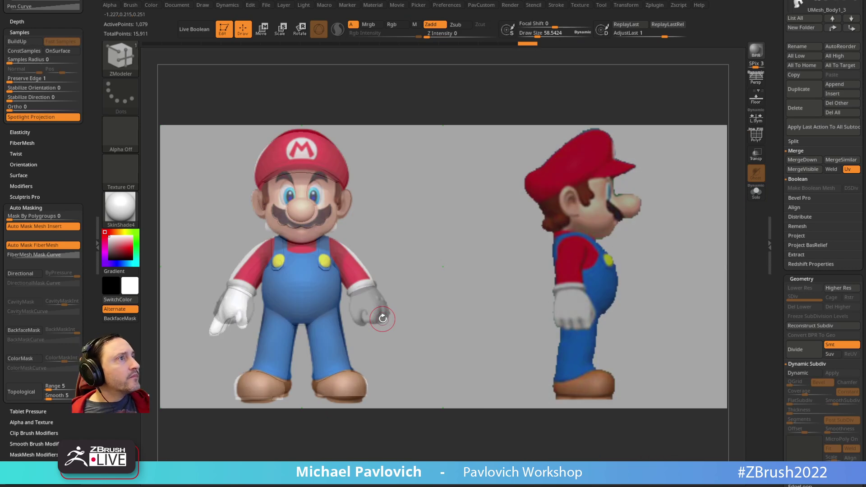
{"action": "key", "text": "shift+z"}
{"action": "right_click_drag", "start_coordinate": [468, 236], "coordinate": [478, 197], "text": "alt"}
{"action": "right_click_drag", "start_coordinate": [478, 197], "coordinate": [677, 255]}
{"action": "left_click", "coordinate": [756, 189]}
{"action": "left_click_drag", "start_coordinate": [539, 212], "coordinate": [637, 231]}
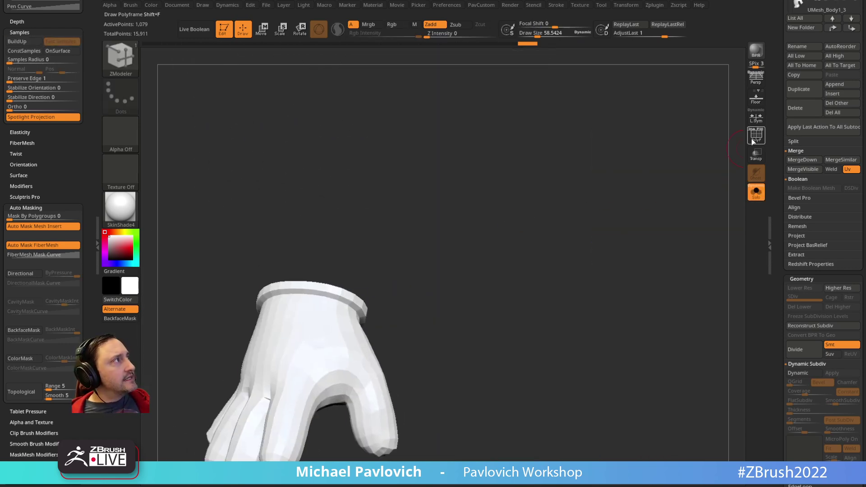
Show the glove's wireframe and undo a test action on the wrist cap
{"action": "left_click", "coordinate": [755, 135]}
{"action": "left_click_drag", "start_coordinate": [564, 236], "coordinate": [532, 262]}
{"action": "right_click_drag", "start_coordinate": [313, 275], "coordinate": [345, 333], "text": "alt"}
{"action": "left_click", "coordinate": [324, 332]}
{"action": "key", "text": "ctrl+z"}
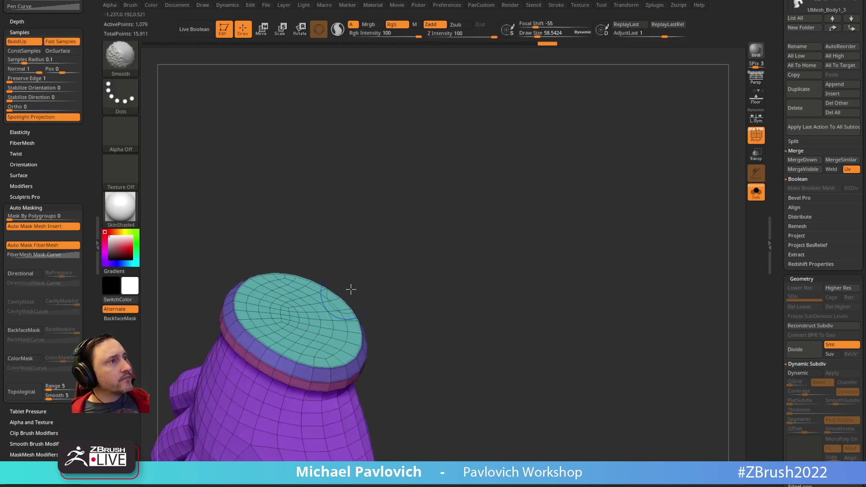
Try to slide the cuff's edge loop with the ZModeler edge action Slide set to EdgeLoop Complete
{"action": "left_click_drag", "start_coordinate": [350, 286], "coordinate": [301, 344]}
{"action": "key", "text": "space"}
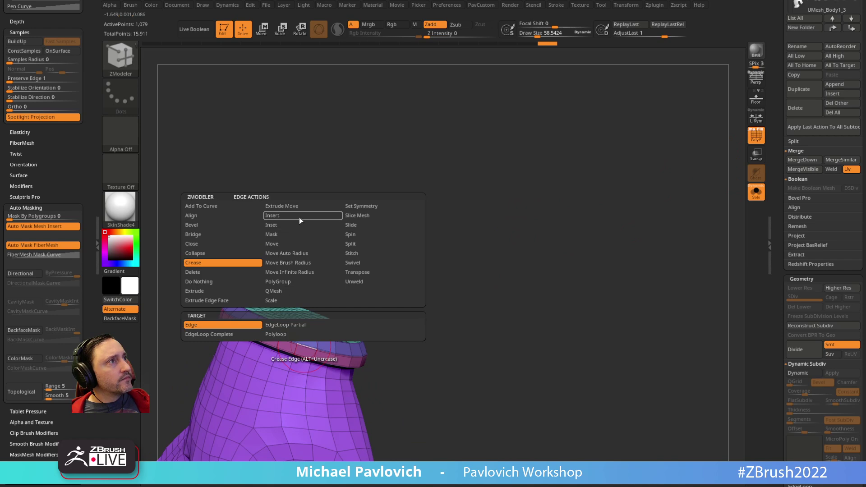
{"action": "left_click", "coordinate": [354, 234]}
{"action": "left_click", "coordinate": [296, 324]}
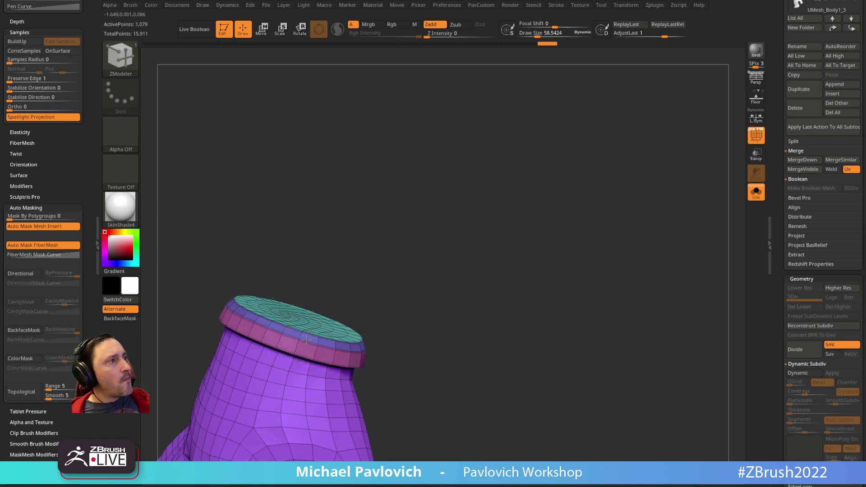
{"action": "key", "text": "space"}
{"action": "left_click", "coordinate": [362, 225]}
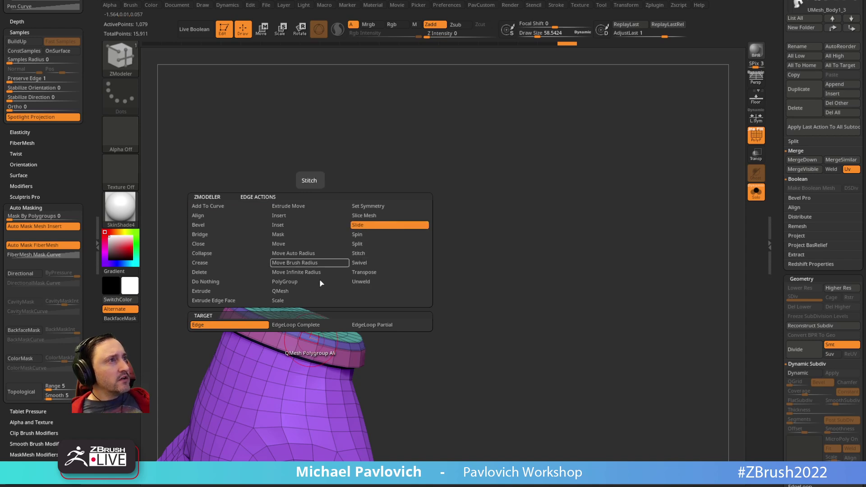
{"action": "left_click", "coordinate": [301, 300]}
{"action": "left_click_drag", "start_coordinate": [329, 288], "coordinate": [425, 241]}
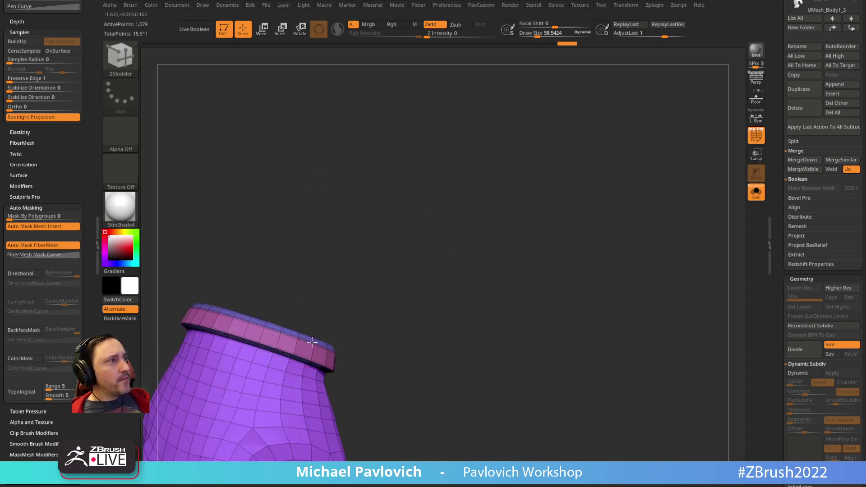
{"action": "mouse_move", "coordinate": [580, 199]}
{"action": "left_mouse_down", "text": "ctrl"}
{"action": "mouse_move", "coordinate": [616, 185]}
{"action": "mouse_move", "coordinate": [573, 183]}
{"action": "mouse_move", "coordinate": [566, 202]}
{"action": "left_mouse_up", "text": "ctrl"}
{"action": "key", "text": "ctrl+z"}
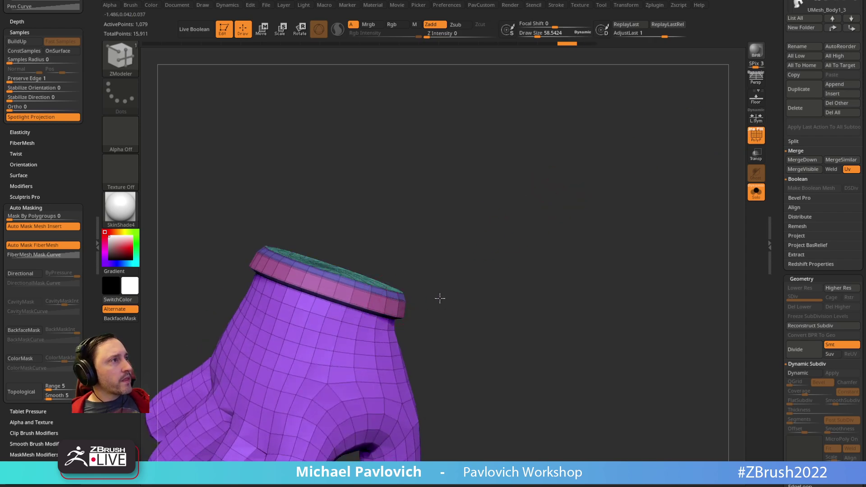
Try another ZModeler edge action on the cuff's complete edge loop
{"action": "key", "text": "space"}
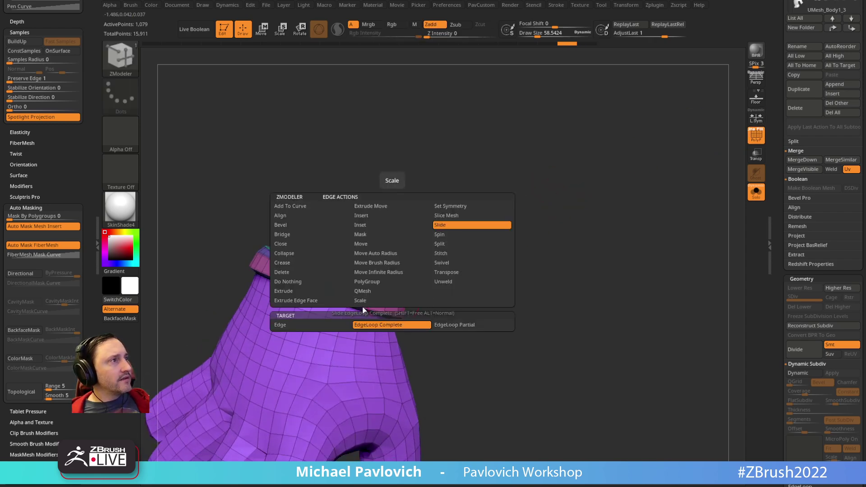
{"action": "left_click", "coordinate": [289, 210]}
{"action": "left_click", "coordinate": [383, 323]}
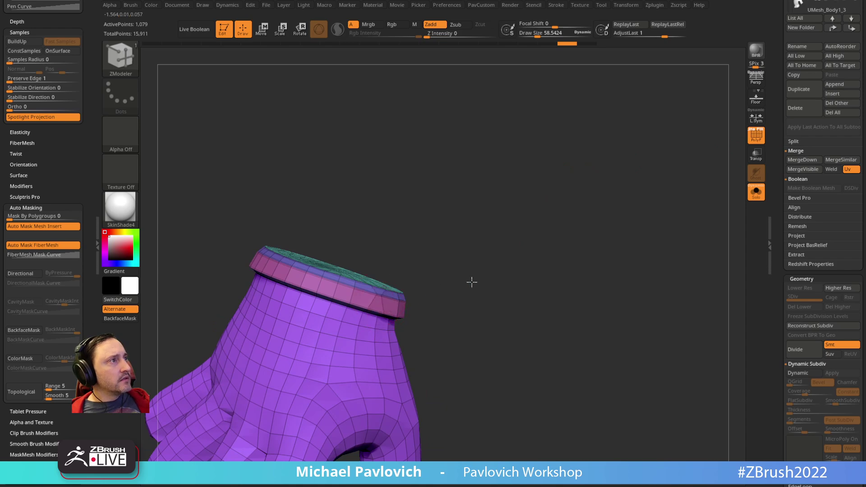
{"action": "key", "text": "space"}
{"action": "left_click", "coordinate": [337, 335]}
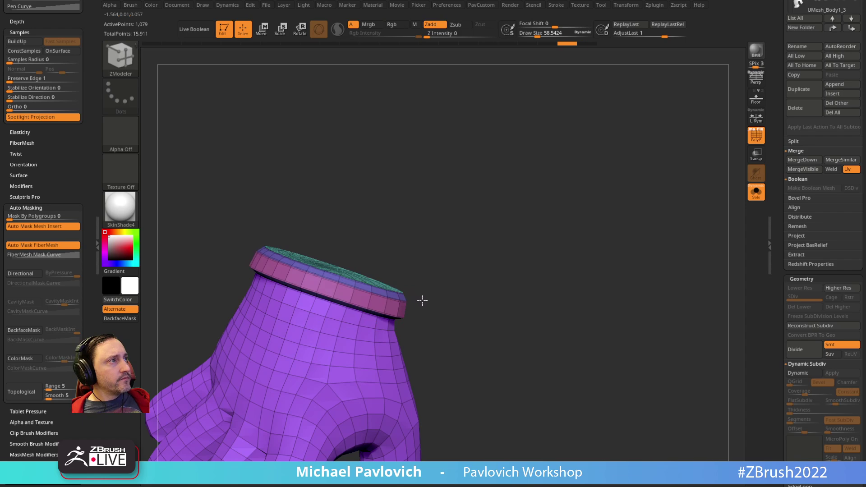
{"action": "key", "text": "ctrl+shift+z"}
Show the whole figure without the wireframe and select the sleeves with the Standard brush active
{"action": "mouse_move", "coordinate": [482, 287]}
{"action": "left_mouse_down", "text": "alt"}
{"action": "mouse_move", "coordinate": [466, 259]}
{"action": "mouse_move", "coordinate": [496, 230]}
{"action": "mouse_move", "coordinate": [541, 220]}
{"action": "left_mouse_up", "text": "alt"}
{"action": "left_click", "coordinate": [755, 192]}
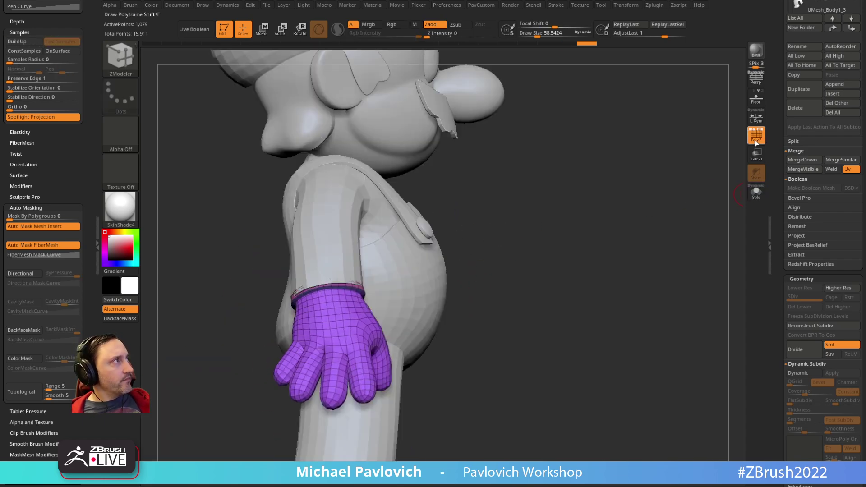
{"action": "left_click", "coordinate": [755, 143]}
{"action": "left_click_drag", "start_coordinate": [612, 230], "coordinate": [434, 297], "text": "alt"}
{"action": "key", "text": "b"}
{"action": "key", "text": "s"}
{"action": "key", "text": "t"}
{"action": "left_click", "coordinate": [372, 266], "text": "alt"}
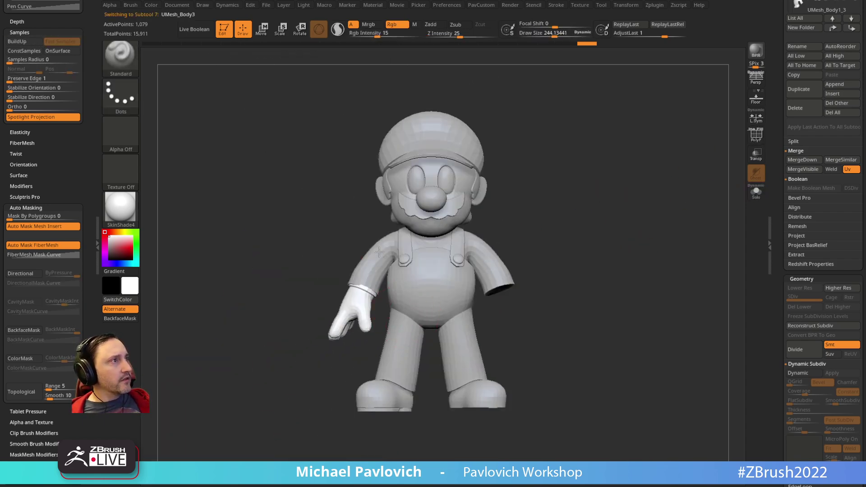
Adjust the sleeve end around the glove cuff with the Move brush at a draw size of about 337
{"action": "left_click_drag", "start_coordinate": [577, 191], "coordinate": [586, 235], "text": "alt"}
{"action": "key", "text": "s"}
{"action": "left_click_drag", "start_coordinate": [383, 288], "coordinate": [367, 286]}
{"action": "key", "text": "b"}
{"action": "key", "text": "m"}
{"action": "key", "text": "v"}
{"action": "right_click_drag", "start_coordinate": [367, 286], "coordinate": [505, 287]}
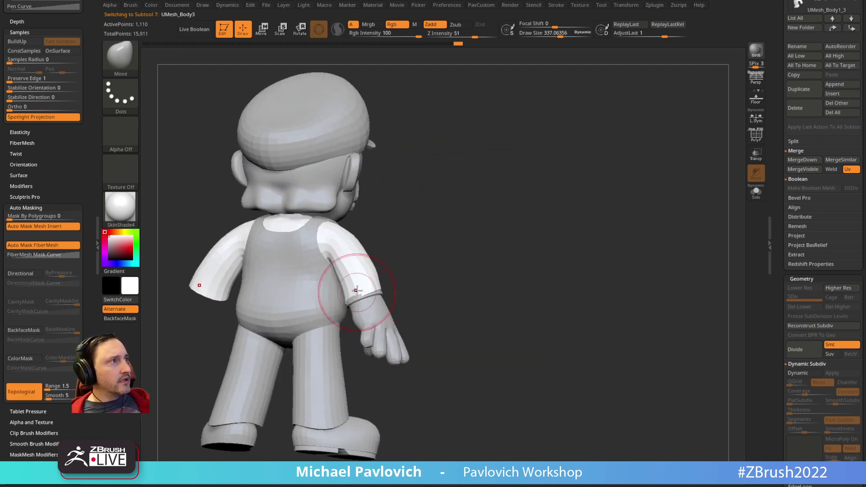
{"action": "left_click_drag", "start_coordinate": [354, 287], "coordinate": [350, 290]}
{"action": "mouse_move", "coordinate": [464, 259]}
{"action": "right_mouse_down", "text": "ctrl"}
{"action": "mouse_move", "coordinate": [520, 236]}
{"action": "mouse_move", "coordinate": [445, 237]}
{"action": "right_mouse_up", "text": "ctrl"}
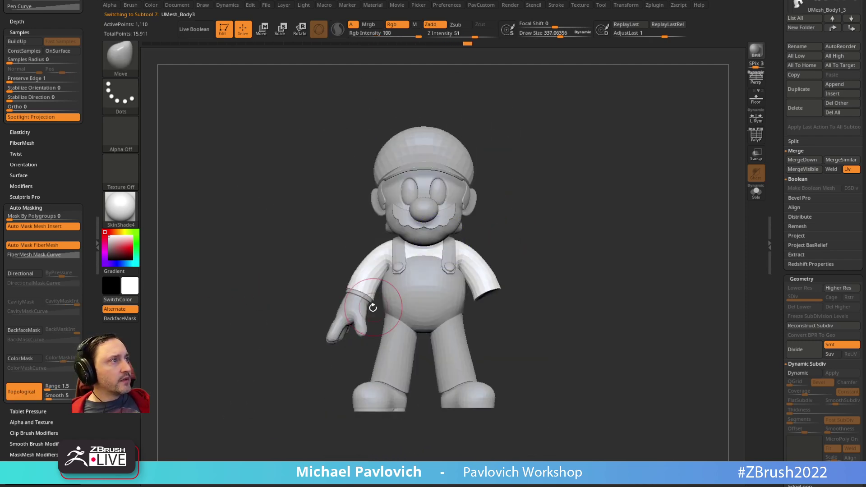
Select the glove with the Standard brush active and mirror and weld it onto the other hand
{"action": "key", "text": "b"}
{"action": "key", "text": "s"}
{"action": "key", "text": "t"}
{"action": "left_click", "coordinate": [354, 311], "text": "alt"}
{"action": "key", "text": "2"}
{"action": "left_click", "coordinate": [605, 219]}
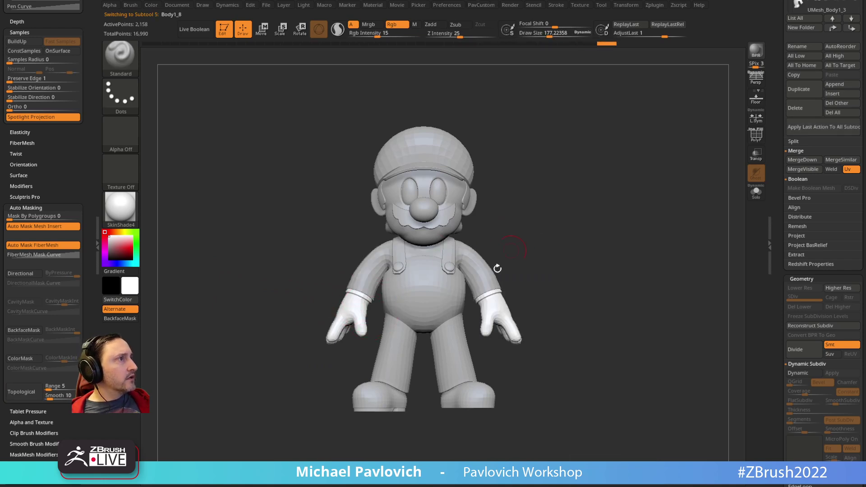
Set the draw size to about 264 and select the hat
{"action": "right_click_drag", "start_coordinate": [536, 266], "coordinate": [499, 272], "text": "alt"}
{"action": "right_click_drag", "start_coordinate": [499, 271], "coordinate": [518, 255], "text": "ctrl"}
{"action": "key", "text": "s"}
{"action": "left_click", "coordinate": [494, 258]}
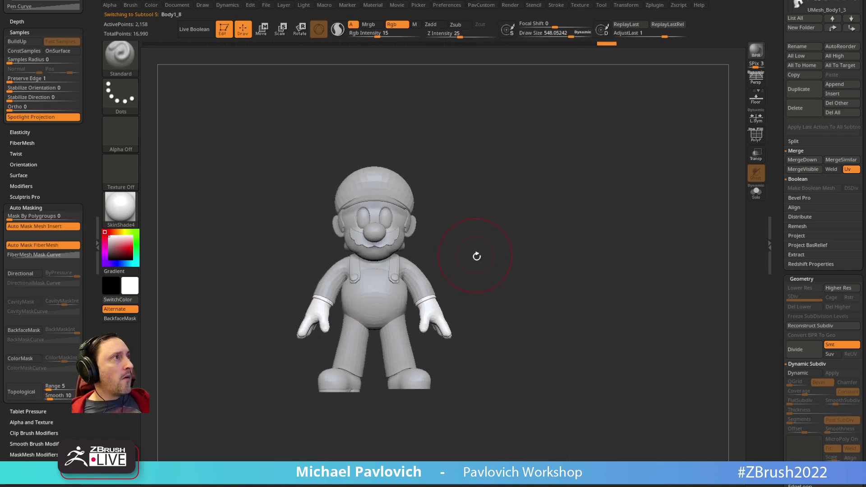
{"action": "right_click_drag", "start_coordinate": [523, 225], "coordinate": [479, 249]}
{"action": "key", "text": "s"}
{"action": "left_click_drag", "start_coordinate": [479, 249], "coordinate": [462, 251]}
{"action": "right_click_drag", "start_coordinate": [462, 251], "coordinate": [505, 248], "text": "shift"}
{"action": "left_click", "coordinate": [391, 192], "text": "alt"}
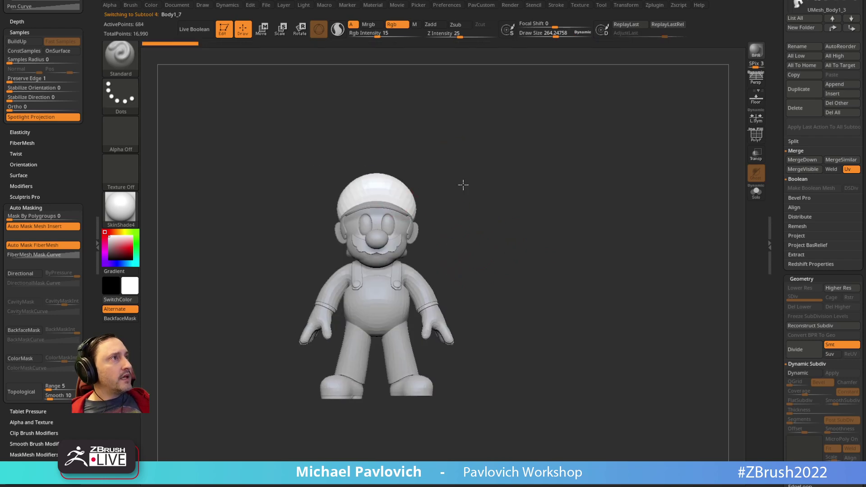
Adjust the hat's shape over the back of the head and return to the Standard brush
{"action": "right_click_drag", "start_coordinate": [462, 184], "coordinate": [469, 228], "text": "alt"}
{"action": "mouse_move", "coordinate": [469, 227]}
{"action": "right_mouse_down", "text": "shift"}
{"action": "mouse_move", "coordinate": [522, 181]}
{"action": "mouse_move", "coordinate": [580, 163]}
{"action": "mouse_move", "coordinate": [585, 121]}
{"action": "right_mouse_up", "text": "shift"}
{"action": "right_click_drag", "start_coordinate": [586, 122], "coordinate": [579, 179], "text": "alt"}
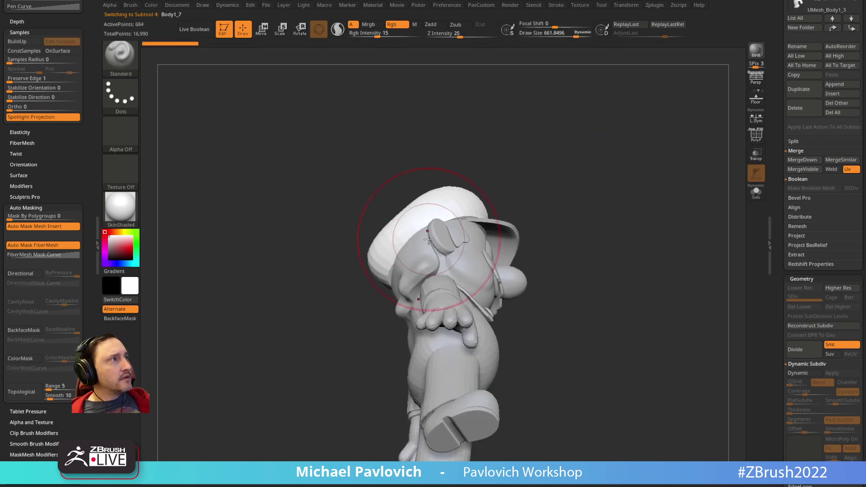
{"action": "right_click_drag", "start_coordinate": [518, 180], "coordinate": [523, 122]}
{"action": "key", "text": "s"}
{"action": "left_click_drag", "start_coordinate": [417, 241], "coordinate": [407, 258]}
{"action": "key", "text": "s"}
{"action": "mouse_move", "coordinate": [389, 292]}
{"action": "left_mouse_down"}
{"action": "mouse_move", "coordinate": [381, 293]}
{"action": "mouse_move", "coordinate": [441, 207]}
{"action": "mouse_move", "coordinate": [440, 265]}
{"action": "mouse_move", "coordinate": [606, 232]}
{"action": "mouse_move", "coordinate": [547, 249]}
{"action": "left_mouse_up"}
{"action": "key", "text": "b"}
{"action": "key", "text": "s"}
{"action": "key", "text": "t"}
{"action": "mouse_move", "coordinate": [568, 195]}
{"action": "left_mouse_down", "text": "alt"}
{"action": "mouse_move", "coordinate": [545, 220]}
{"action": "mouse_move", "coordinate": [573, 194]}
{"action": "left_mouse_up", "text": "alt"}
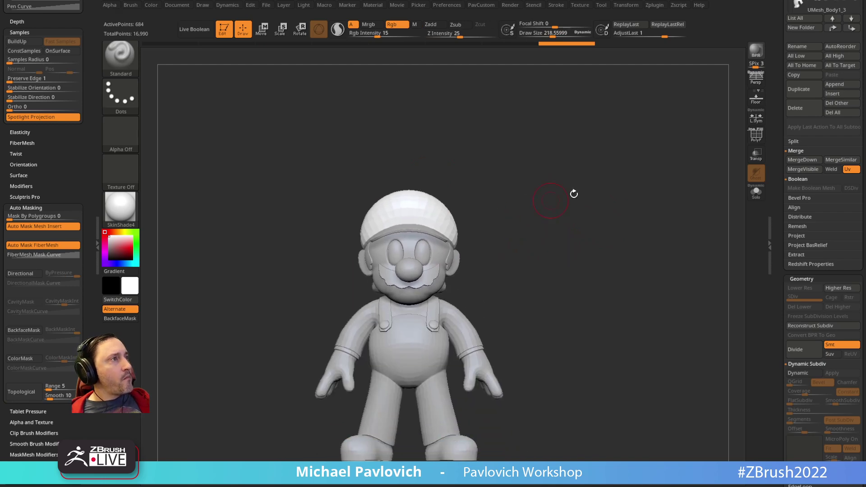
Duplicate the hat subtool, isolate the copy and subdivide it to SDiv 4
{"action": "left_click_drag", "start_coordinate": [779, 148], "coordinate": [781, 264]}
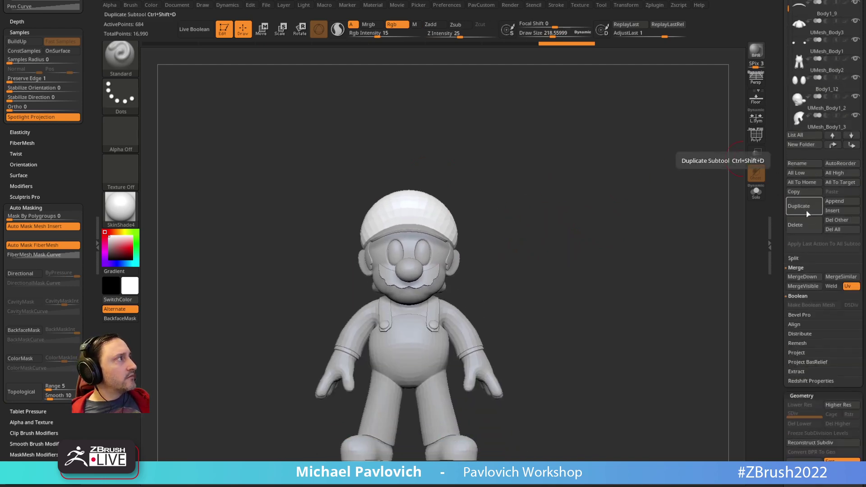
{"action": "left_click", "coordinate": [805, 208]}
{"action": "key", "text": "2"}
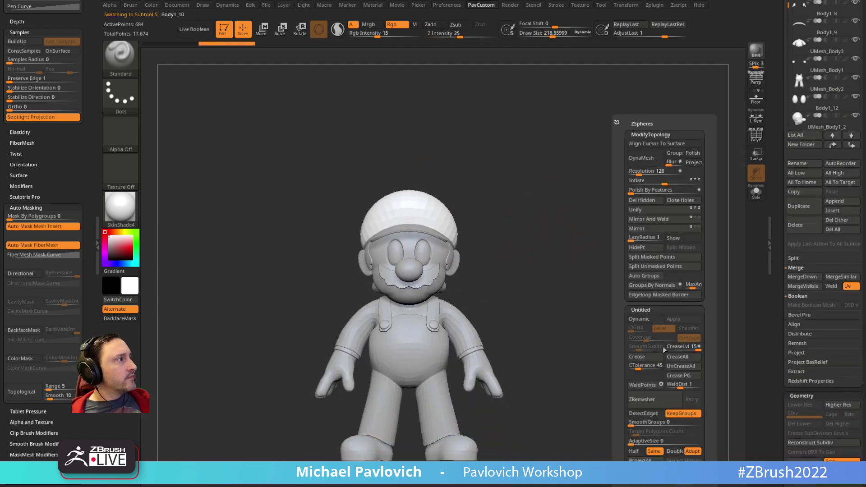
{"action": "left_click", "coordinate": [649, 320]}
{"action": "left_click", "coordinate": [756, 192]}
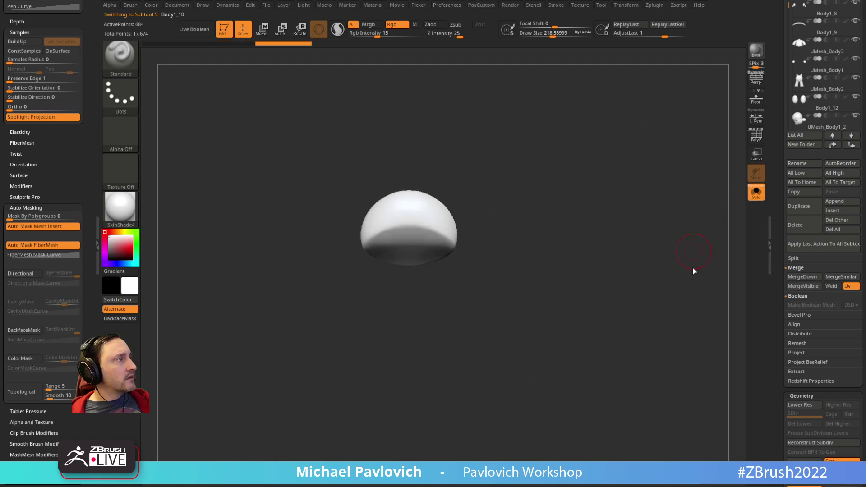
{"action": "key", "text": "shift+space"}
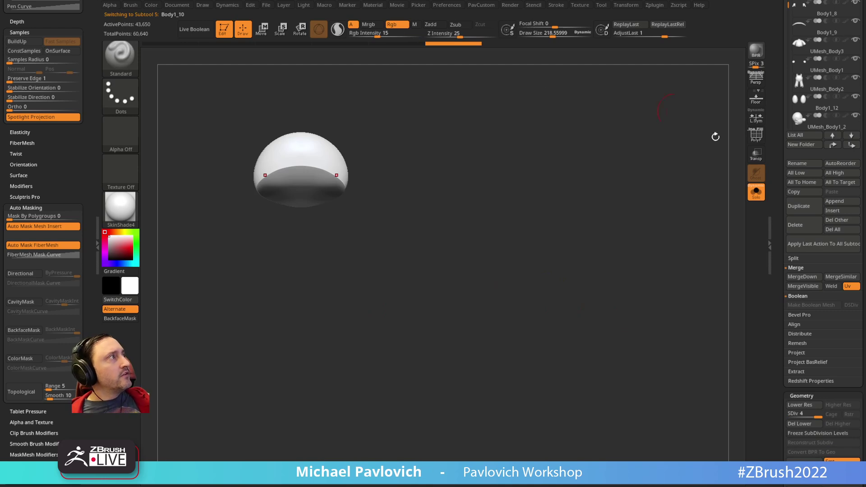
Set the RGB intensity to 100 and the draw size to about 257 and paint the M emblem from the front reference onto the hat copy
{"action": "left_click", "coordinate": [755, 191]}
{"action": "key", "text": "shift+z"}
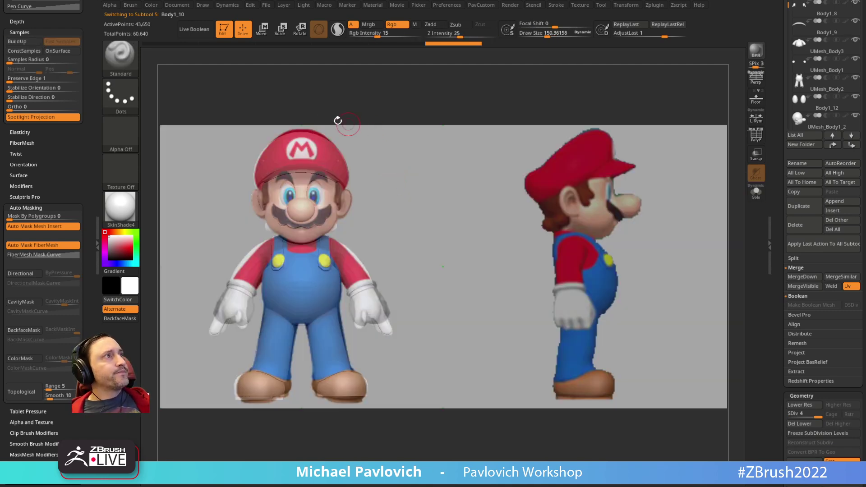
{"action": "key", "text": "s"}
{"action": "left_click_drag", "start_coordinate": [315, 156], "coordinate": [316, 155]}
{"action": "left_click", "coordinate": [755, 190]}
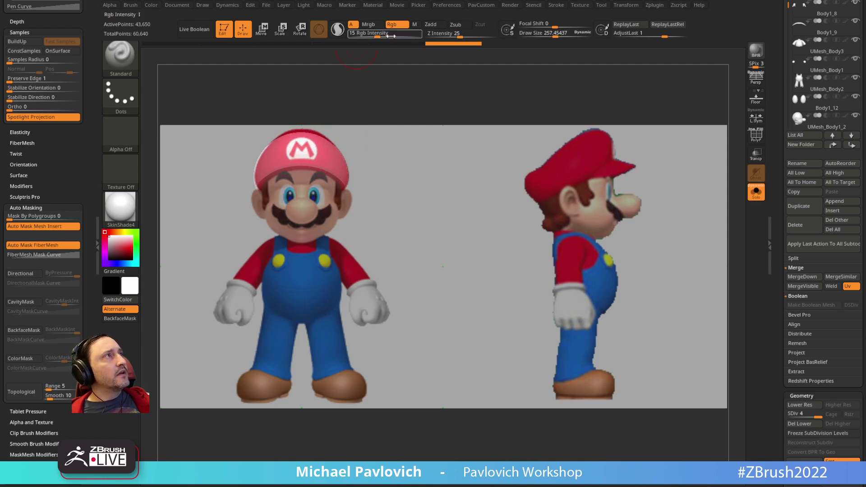
{"action": "left_click_drag", "start_coordinate": [390, 35], "coordinate": [416, 48]}
{"action": "left_click_drag", "start_coordinate": [304, 145], "coordinate": [302, 152]}
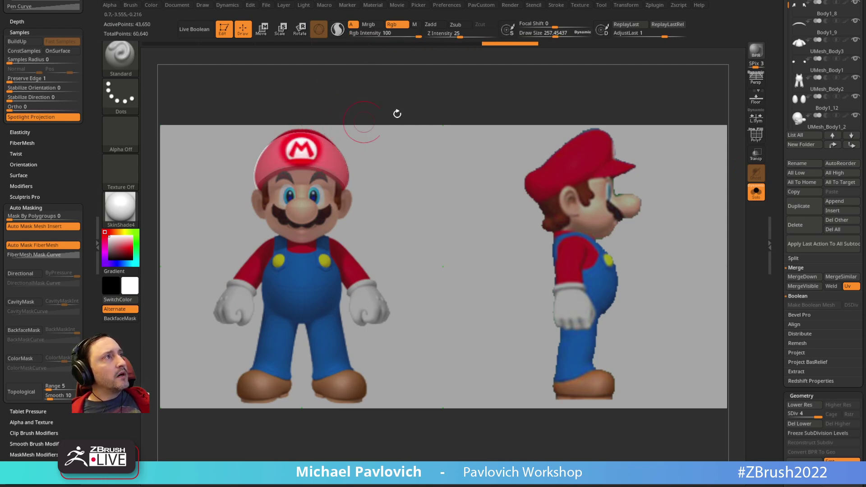
Hide the reference, mask the round M emblem on the hat's front and apply Edgeloop Masked Border
{"action": "key", "text": "shift+z"}
{"action": "right_click_drag", "start_coordinate": [444, 170], "coordinate": [457, 116], "text": "ctrl"}
{"action": "right_click_drag", "start_coordinate": [456, 117], "coordinate": [573, 248], "text": "alt"}
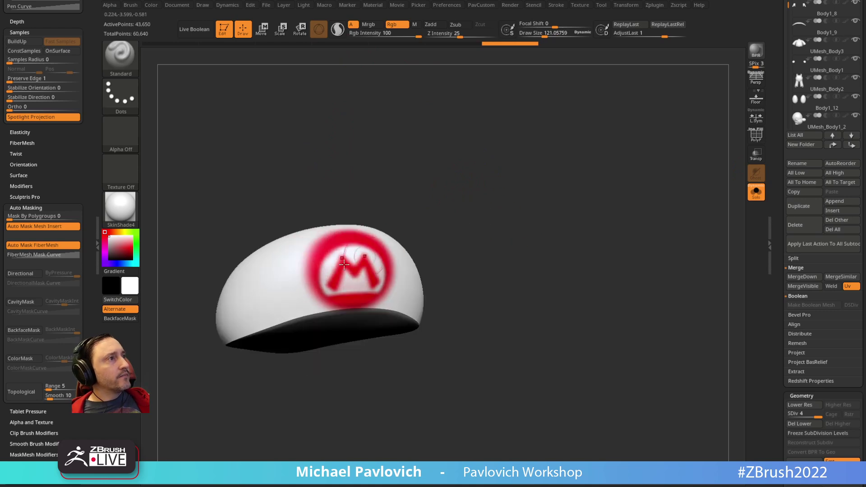
{"action": "left_click_drag", "start_coordinate": [349, 258], "coordinate": [342, 263], "text": "ctrl"}
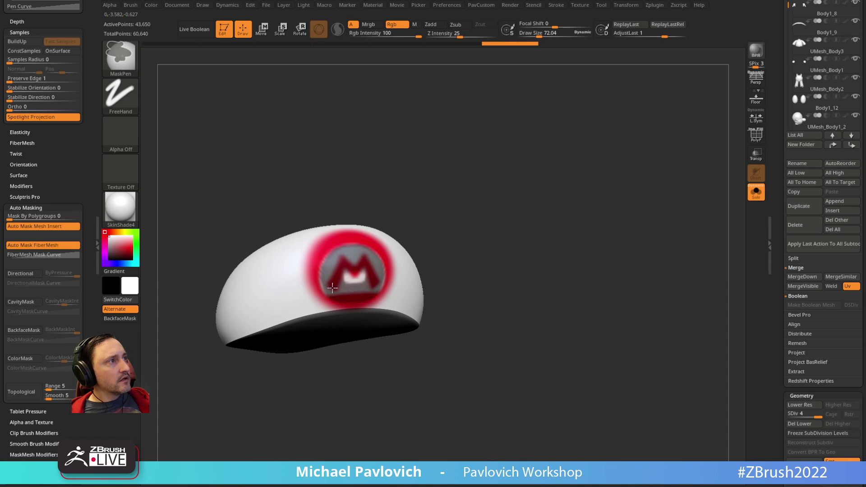
{"action": "left_click_drag", "start_coordinate": [451, 243], "coordinate": [499, 205]}
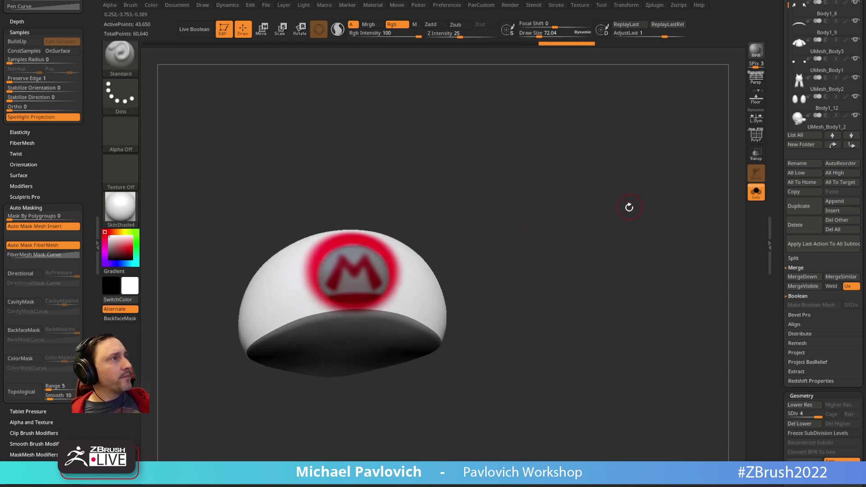
{"action": "left_click", "coordinate": [769, 277]}
{"action": "key", "text": "2"}
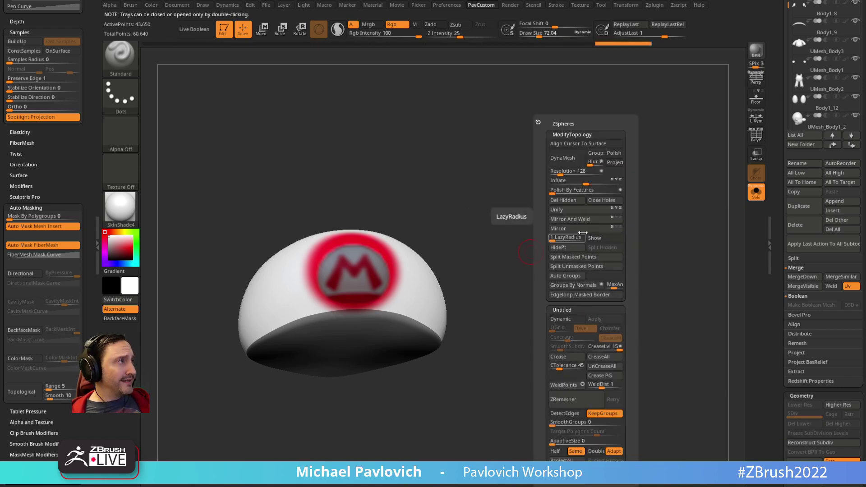
{"action": "left_click", "coordinate": [577, 294]}
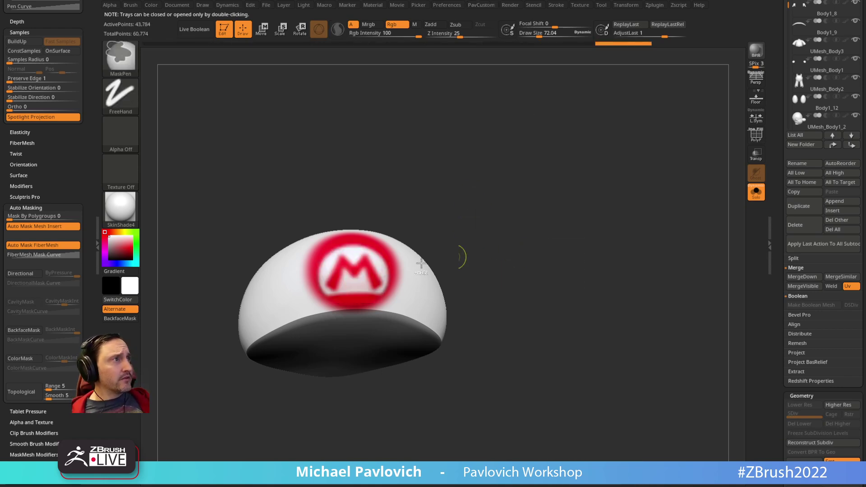
Isolate the emblem's polygroup and delete the hidden rest of the hat copy
{"action": "left_click", "coordinate": [379, 266], "text": "ctrl+shift"}
{"action": "key", "text": "2"}
{"action": "left_click", "coordinate": [504, 201]}
{"action": "right_click_drag", "start_coordinate": [446, 179], "coordinate": [506, 259], "text": "alt"}
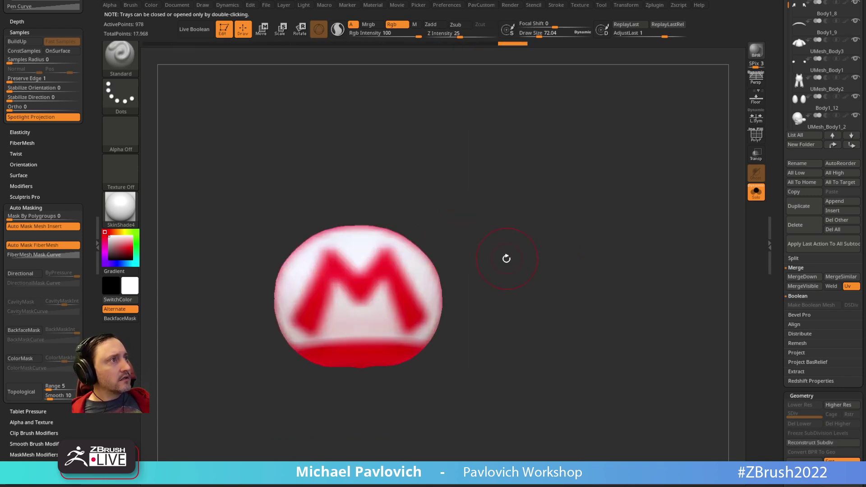
Duplicate the emblem subtool and subdivide the copy to SDiv 3
{"action": "left_click", "coordinate": [806, 227]}
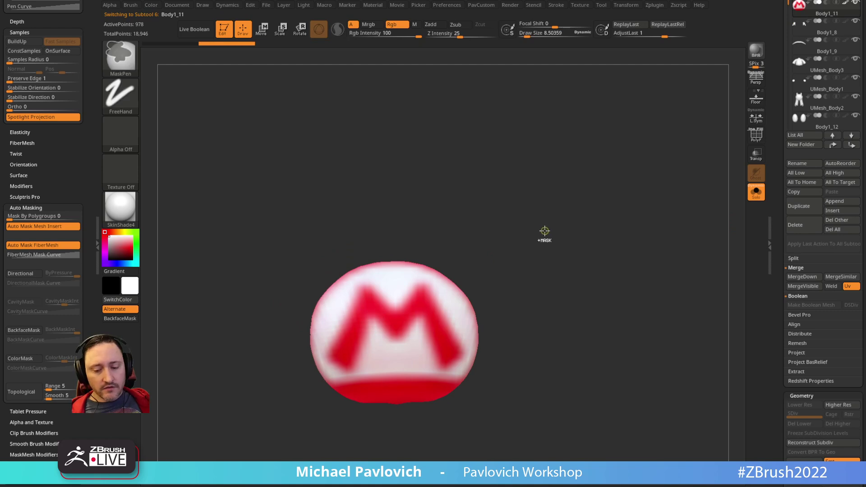
{"action": "key", "text": "ctrl+d"}
{"action": "key", "text": "ctrl+d"}
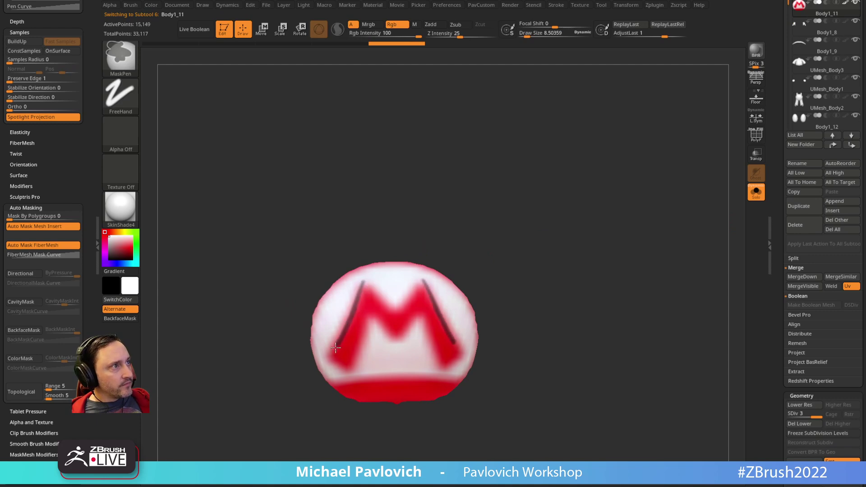
Mask along the outline of the letter M on the emblem copy, then analyze the mask regions and fill the letter's interior
{"action": "left_click_drag", "start_coordinate": [337, 360], "coordinate": [357, 362], "text": "ctrl"}
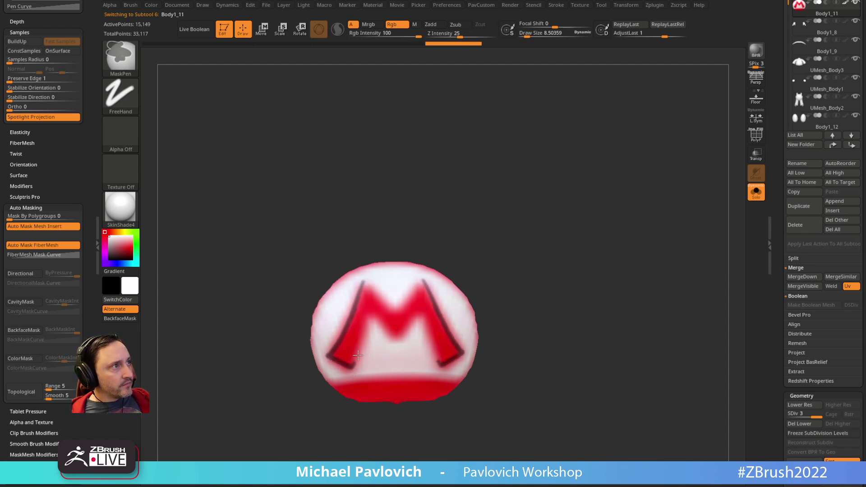
{"action": "mouse_move", "coordinate": [370, 318]}
{"action": "left_mouse_down", "text": "ctrl"}
{"action": "mouse_move", "coordinate": [399, 312]}
{"action": "mouse_move", "coordinate": [370, 286]}
{"action": "left_mouse_up", "text": "ctrl"}
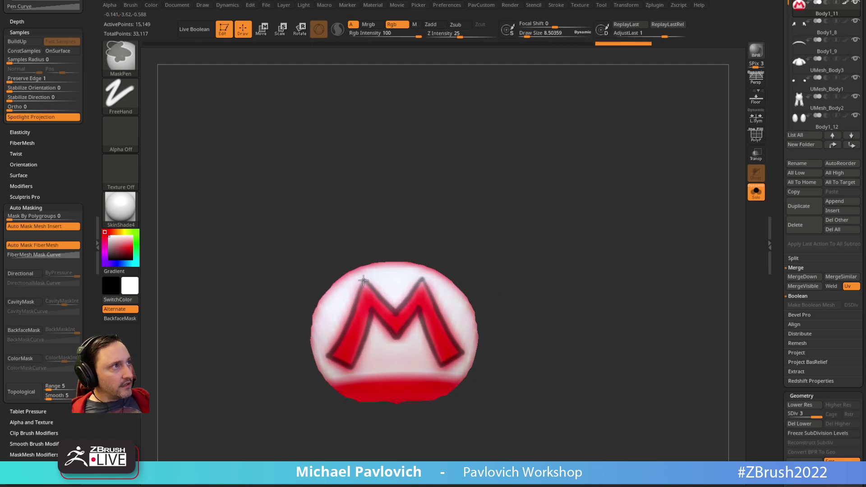
{"action": "left_click_drag", "start_coordinate": [354, 321], "coordinate": [346, 338], "text": "ctrl"}
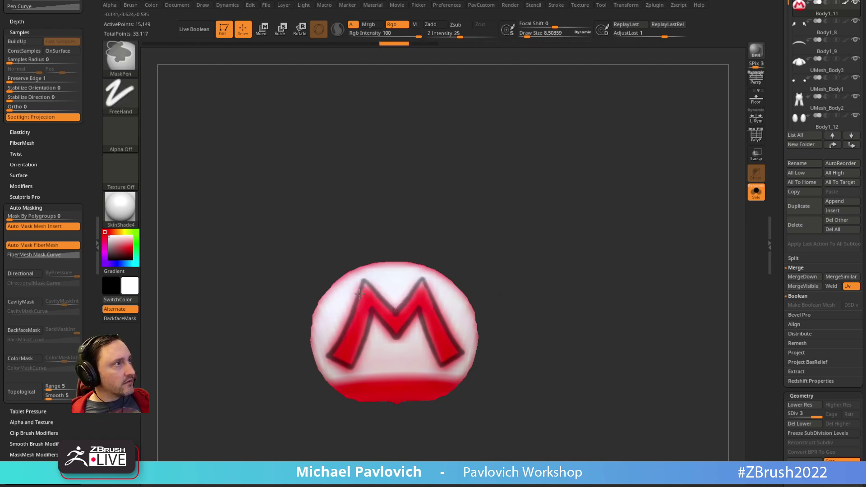
{"action": "scroll", "coordinate": [775, 304], "scroll_direction": "down", "scroll_amount": 10}
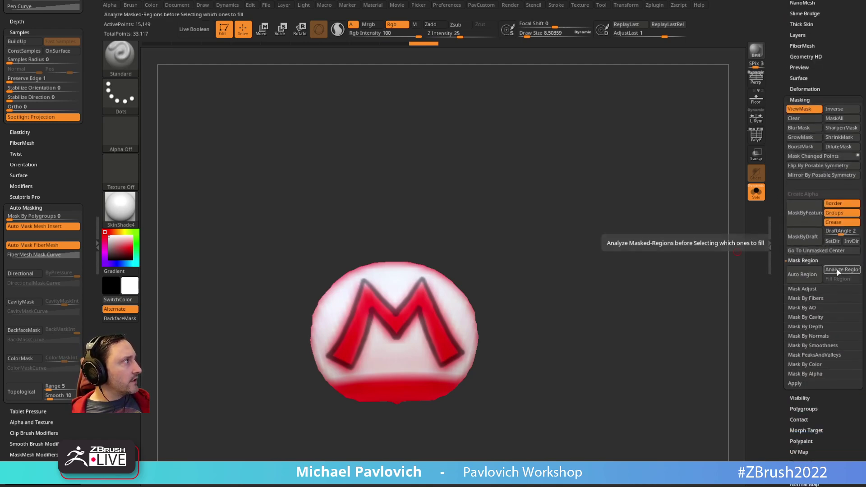
{"action": "left_click", "coordinate": [838, 270]}
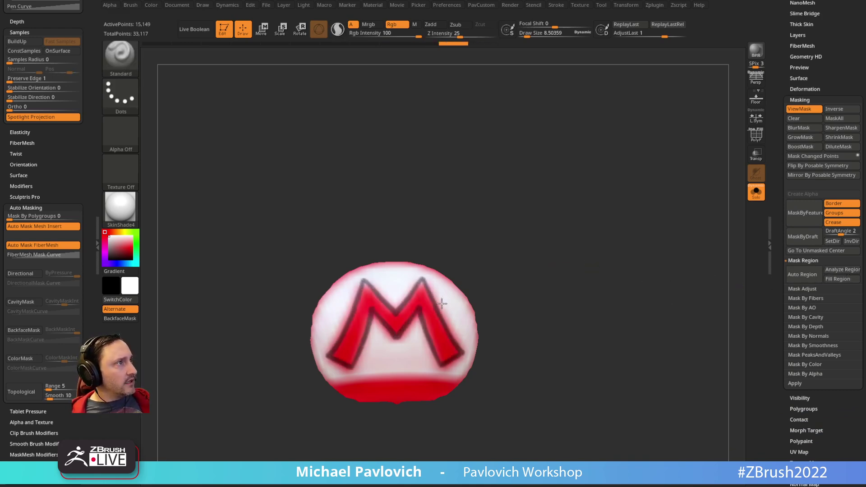
{"action": "left_click", "coordinate": [847, 280]}
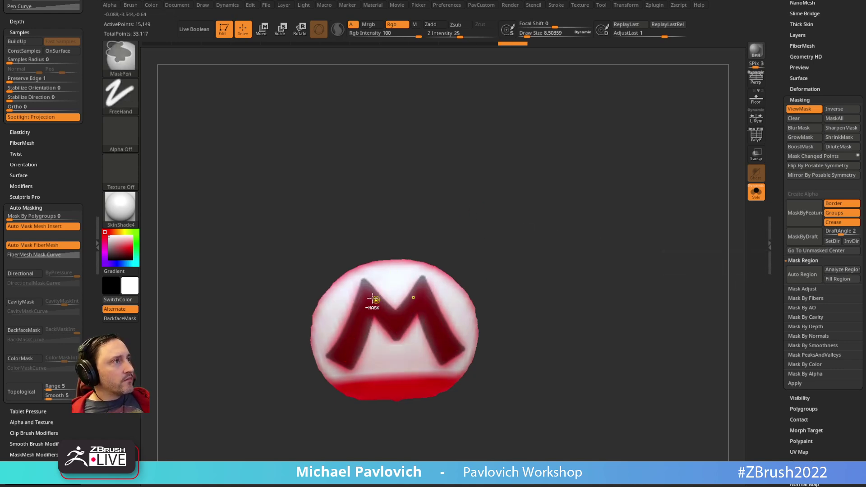
Turn the masked M into its own polygroup, isolate it and try to delete the hidden geometry
{"action": "left_click_drag", "start_coordinate": [535, 226], "coordinate": [564, 214]}
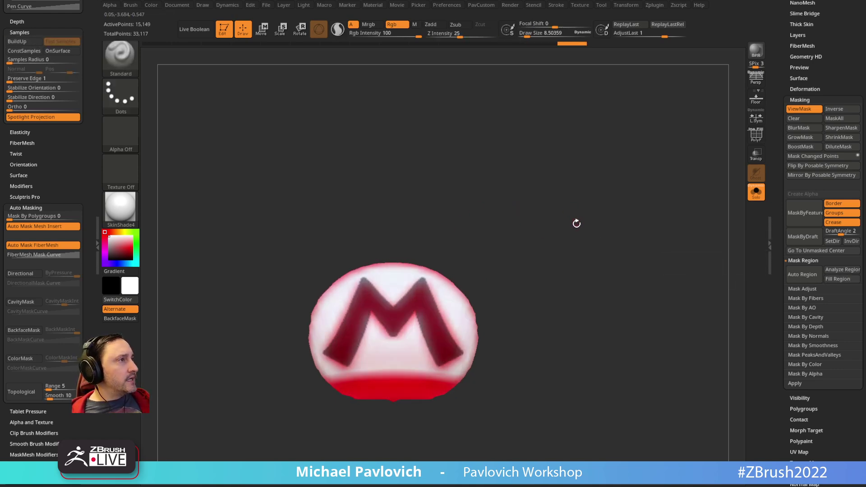
{"action": "key", "text": "ctrl+w"}
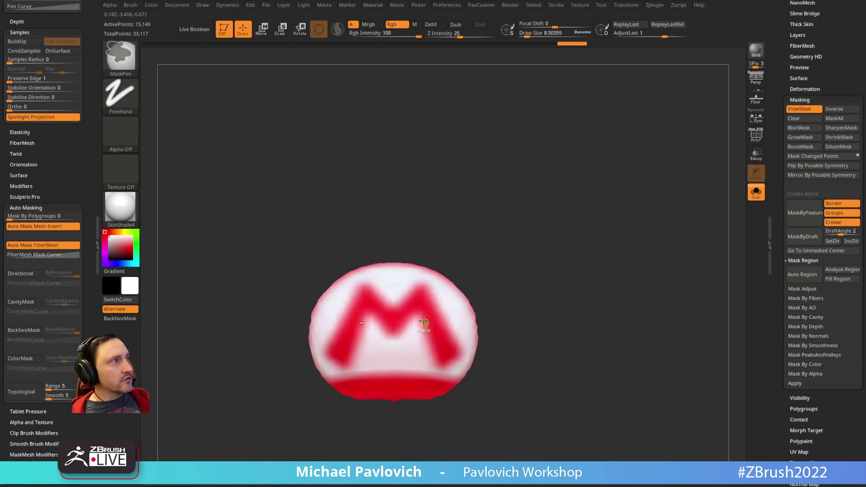
{"action": "left_click", "coordinate": [423, 323], "text": "ctrl+shift"}
{"action": "key", "text": "2"}
{"action": "left_click", "coordinate": [518, 200]}
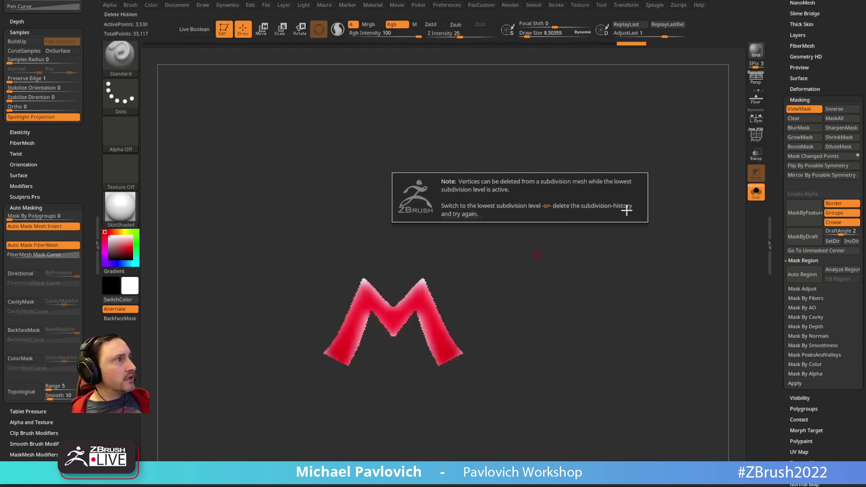
Delete the lower subdivision levels of the M and remove its hidden geometry
{"action": "left_click_drag", "start_coordinate": [774, 167], "coordinate": [773, 406]}
{"action": "key", "text": "2"}
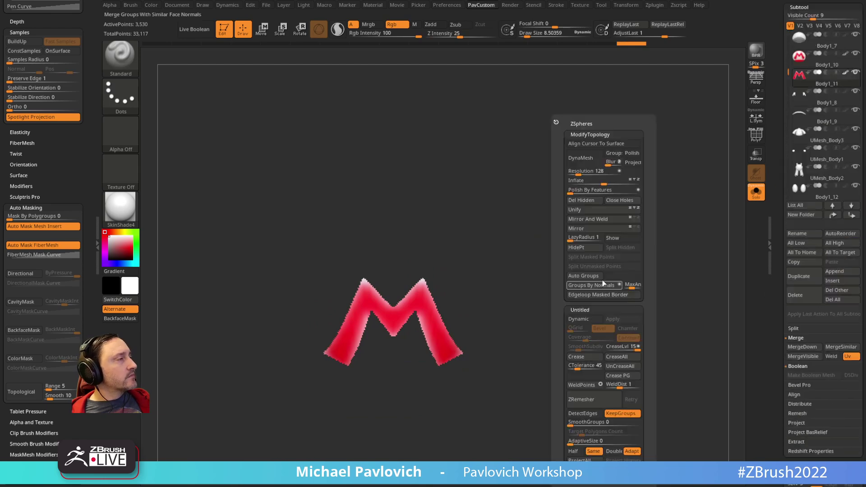
{"action": "left_click", "coordinate": [591, 202]}
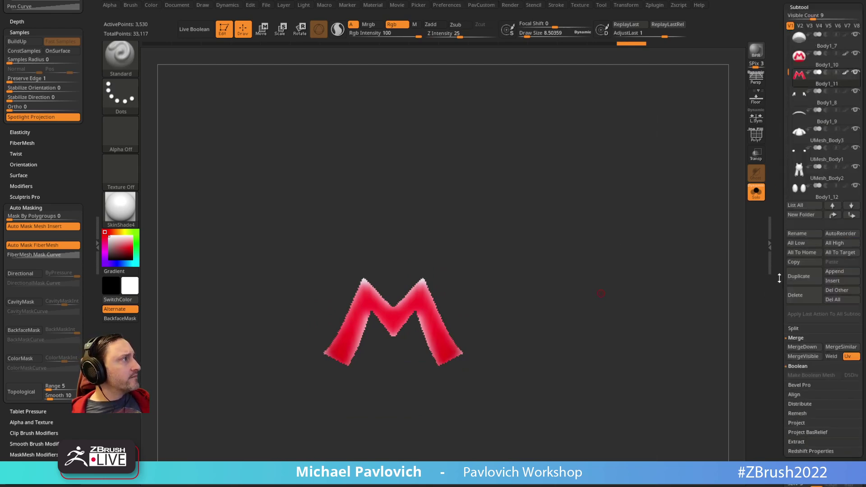
{"action": "scroll", "coordinate": [803, 314], "scroll_direction": "down", "scroll_amount": 5}
{"action": "left_click", "coordinate": [800, 256]}
{"action": "key", "text": "space"}
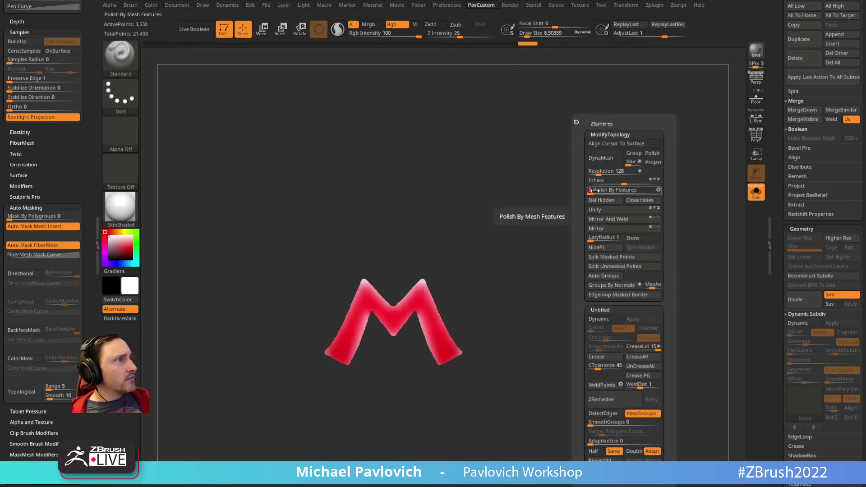
Smooth the M's outline with Polish By Features and ZRemesh it with the Half option
{"action": "left_click_drag", "start_coordinate": [510, 195], "coordinate": [523, 205]}
{"action": "key", "text": "space"}
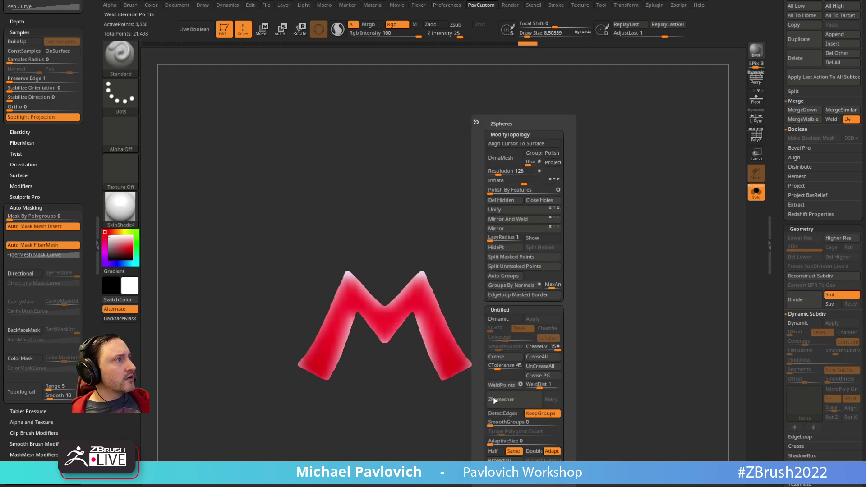
{"action": "left_click", "coordinate": [500, 399]}
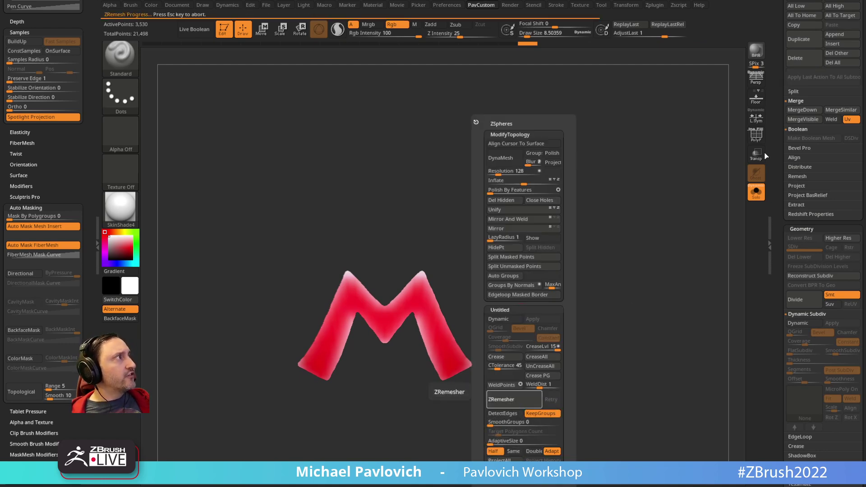
{"action": "key", "text": "space"}
{"action": "left_click", "coordinate": [548, 399]}
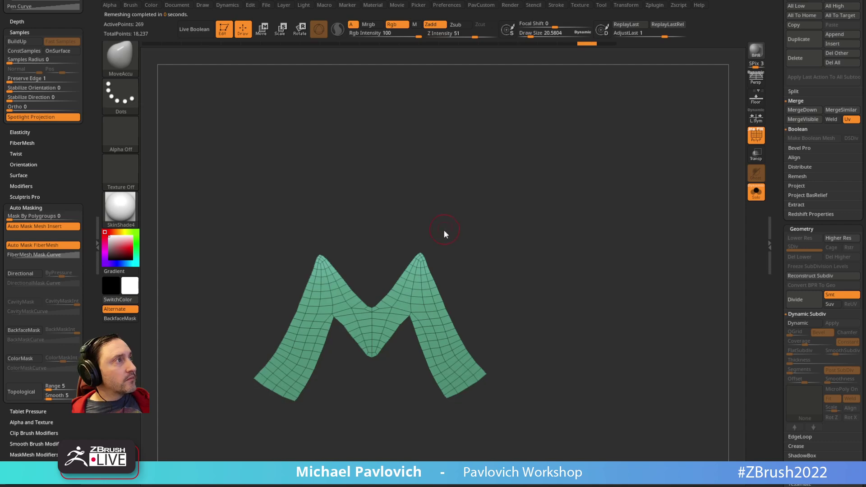
Sharpen the M's upper tips and lower centre point with the MoveAccu brush at draw size about 8.5, and ZRemesh it again at Half
{"action": "key", "text": "s"}
{"action": "right_click_drag", "start_coordinate": [423, 248], "coordinate": [421, 240], "text": "ctrl"}
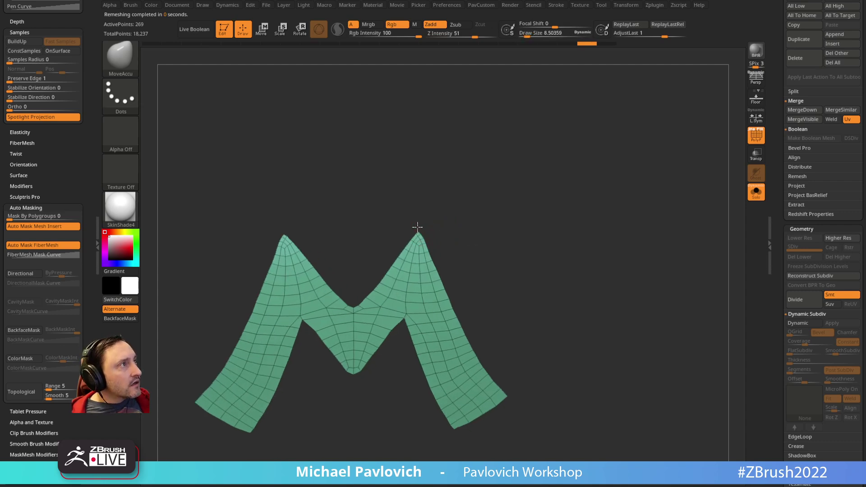
{"action": "right_click_drag", "start_coordinate": [507, 270], "coordinate": [521, 179], "text": "alt"}
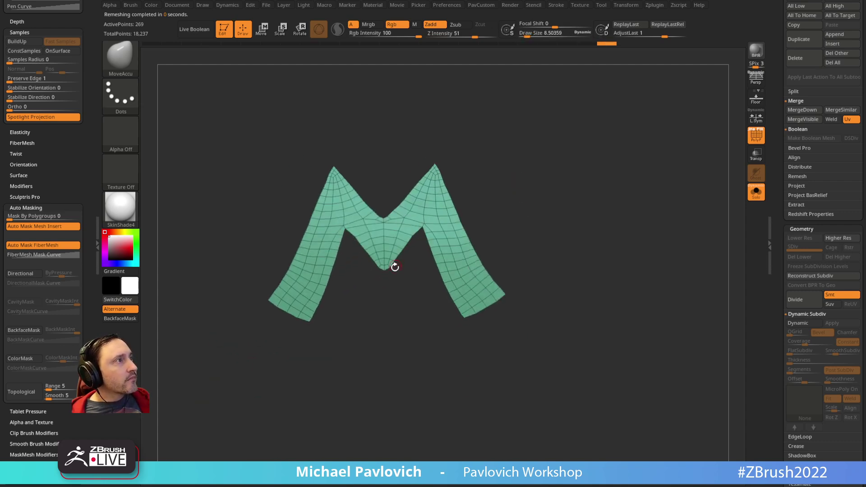
{"action": "left_click_drag", "start_coordinate": [499, 161], "coordinate": [411, 284], "text": "alt"}
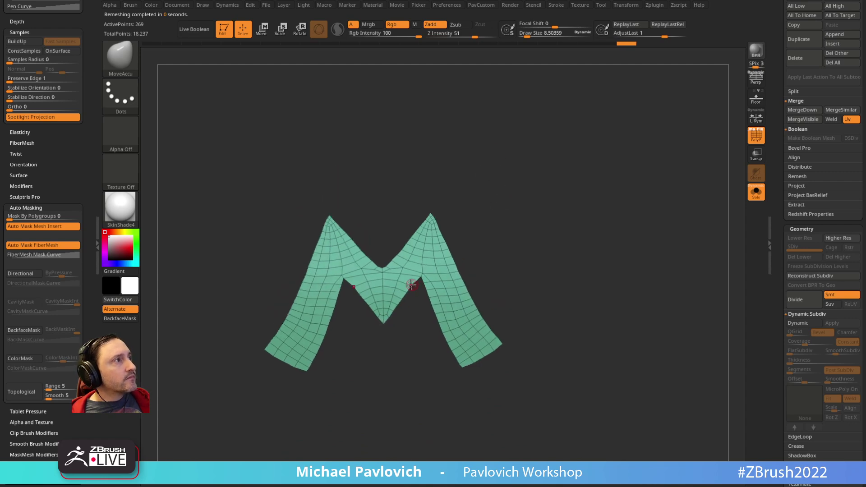
{"action": "key", "text": "2"}
{"action": "left_click", "coordinate": [534, 399]}
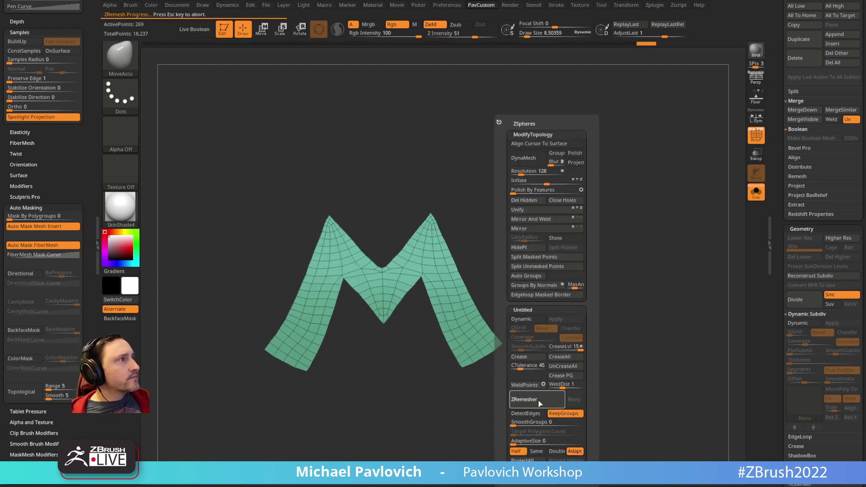
Bridge the facing edges across both gaps between the M's centre piece and its legs with the ZModeler brush
{"action": "left_click_drag", "start_coordinate": [524, 177], "coordinate": [533, 289], "text": "alt"}
{"action": "key", "text": "b"}
{"action": "key", "text": "z"}
{"action": "key", "text": "m"}
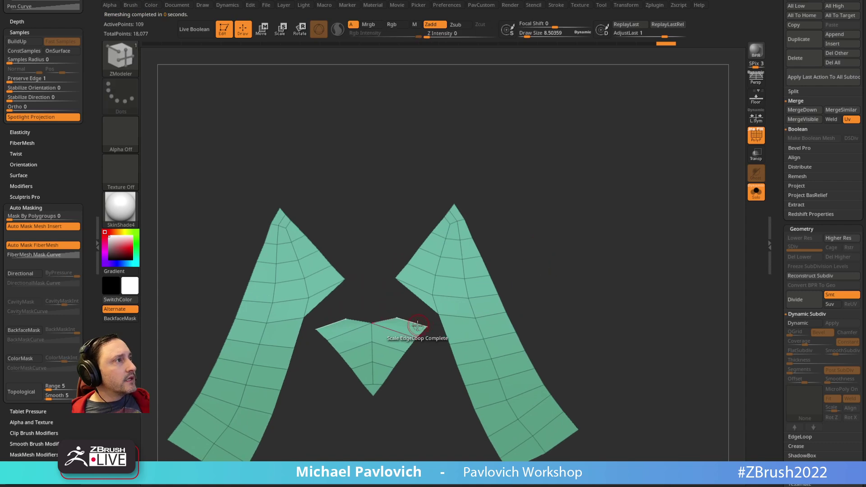
{"action": "key", "text": "space"}
{"action": "left_click", "coordinate": [299, 233]}
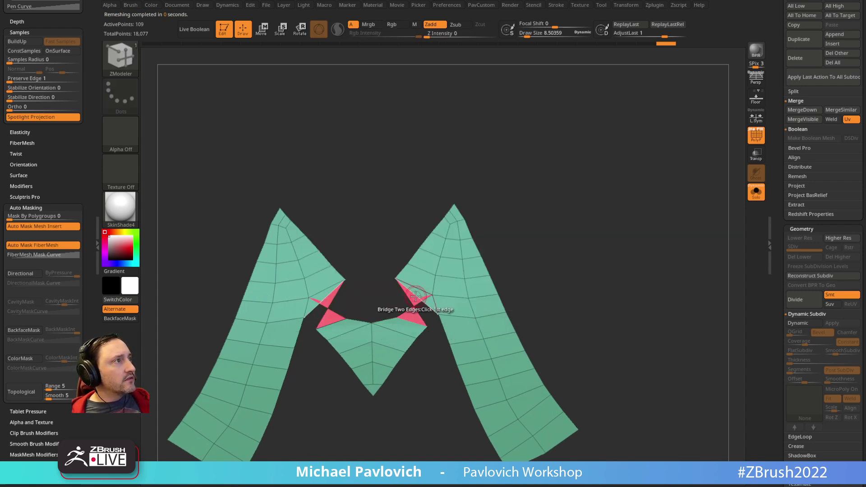
{"action": "left_click", "coordinate": [424, 303]}
{"action": "left_click", "coordinate": [412, 322]}
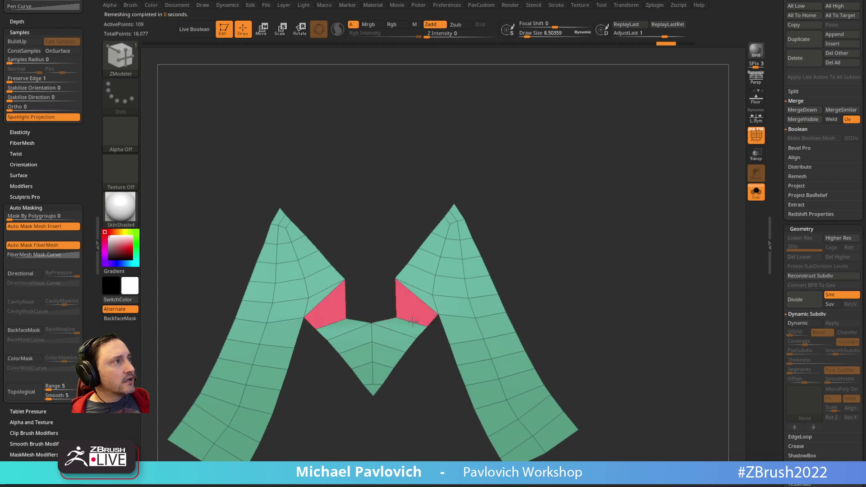
Pull the bridges' upper inner corners into line with the Move brush at draw size about 11 and make the M a single polygroup
{"action": "key", "text": "b"}
{"action": "key", "text": "m"}
{"action": "key", "text": "v"}
{"action": "left_click_drag", "start_coordinate": [317, 247], "coordinate": [195, 171]}
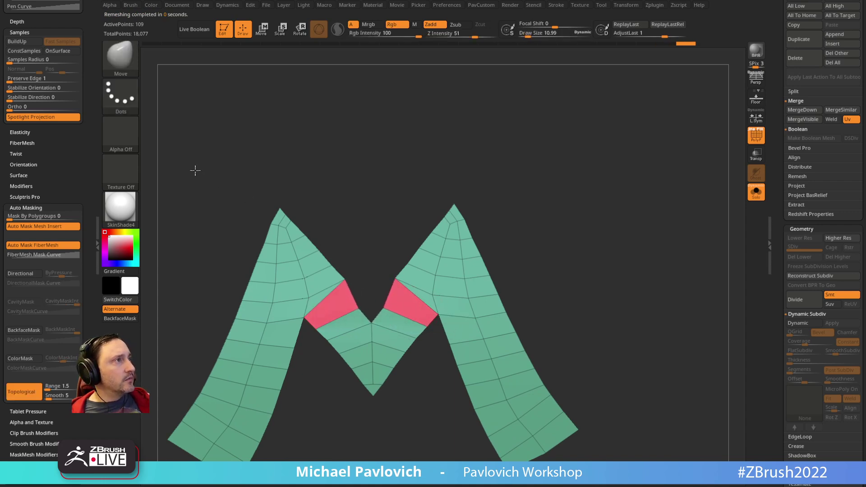
{"action": "key", "text": "ctrl+w"}
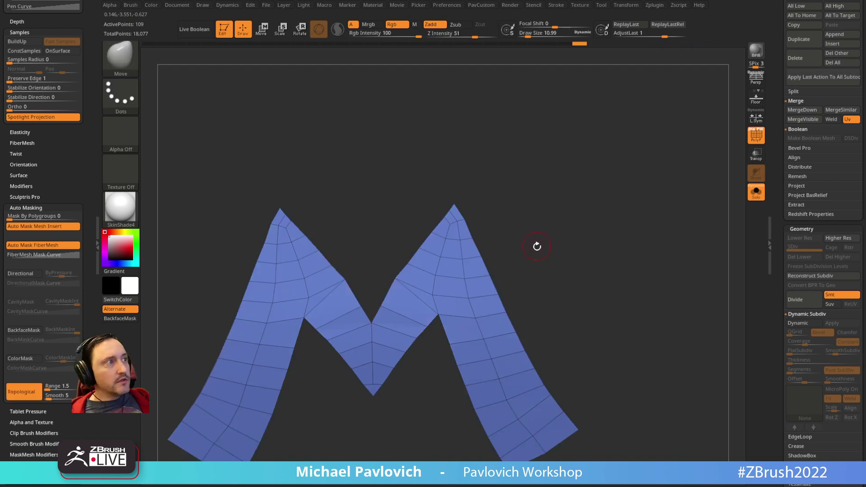
Collapse the centre edge just above the M's lower point with the ZModeler edge action
{"action": "key", "text": "2"}
{"action": "left_click", "coordinate": [544, 219]}
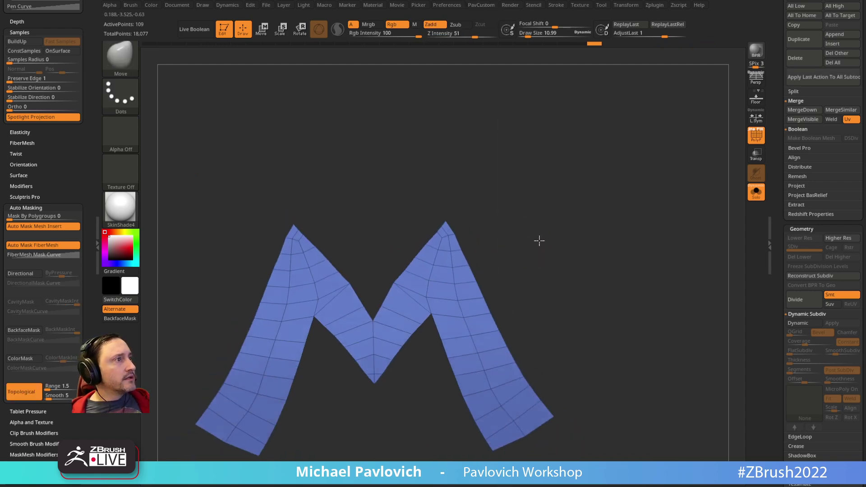
{"action": "key", "text": "b"}
{"action": "key", "text": "z"}
{"action": "key", "text": "m"}
{"action": "key", "text": "space"}
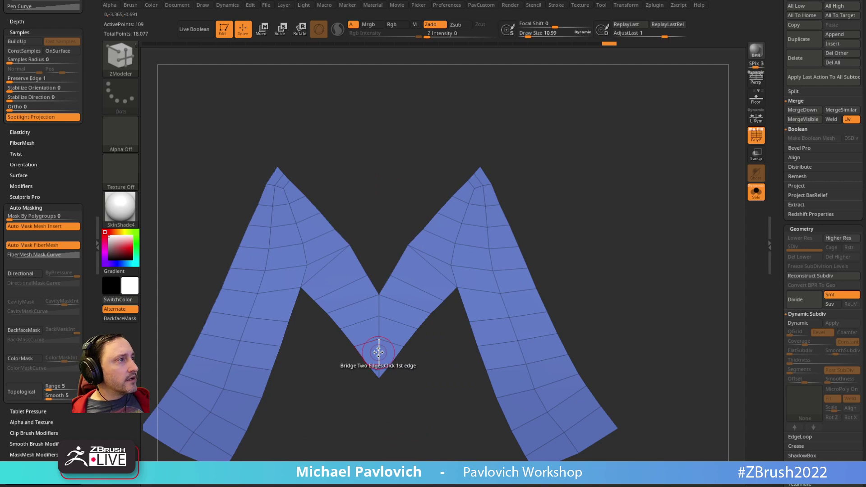
{"action": "key", "text": "space"}
{"action": "left_click", "coordinate": [270, 253]}
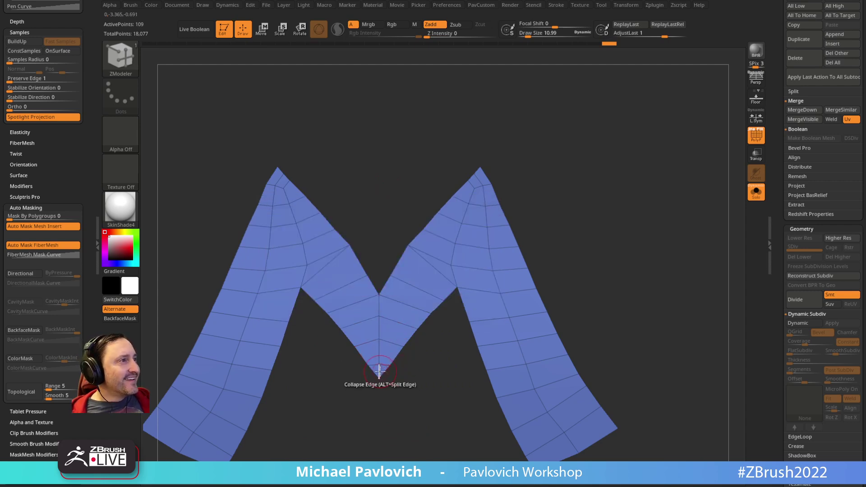
{"action": "left_click", "coordinate": [377, 349]}
{"action": "key", "text": "f"}
{"action": "key", "text": "b"}
{"action": "key", "text": "m"}
{"action": "key", "text": "v"}
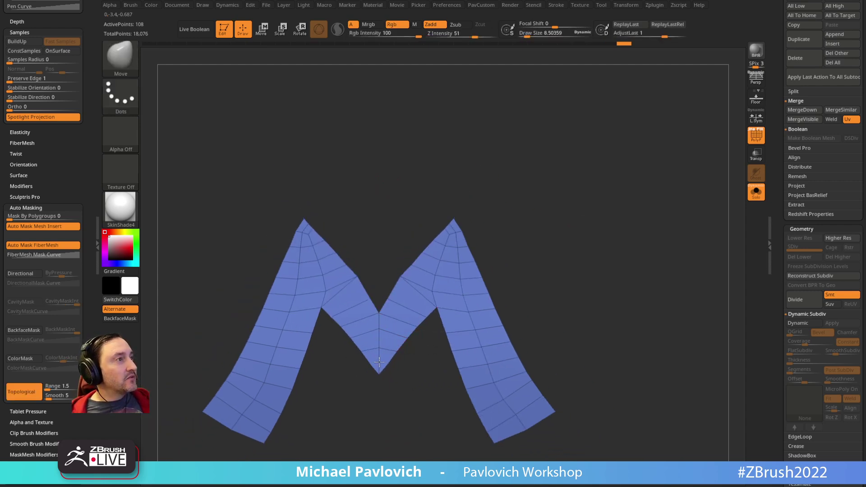
{"action": "left_click_drag", "start_coordinate": [531, 204], "coordinate": [520, 244], "text": "alt"}
Split the inner border edge of both M bridges and delete the old cross edges beside the new points with ZModeler
{"action": "key", "text": "b"}
{"action": "key", "text": "z"}
{"action": "key", "text": "m"}
{"action": "key", "text": "space"}
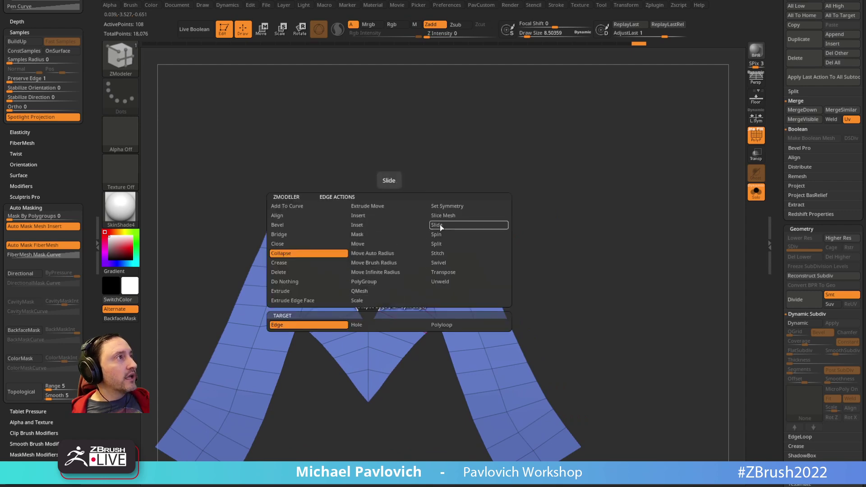
{"action": "left_click", "coordinate": [440, 225]}
{"action": "left_click", "coordinate": [441, 235]}
{"action": "left_click", "coordinate": [442, 245]}
{"action": "left_click", "coordinate": [386, 298]}
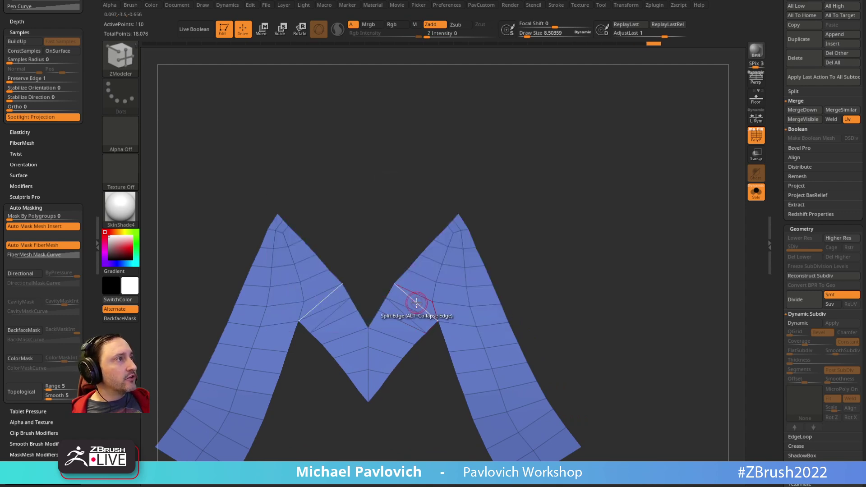
{"action": "key", "text": "space"}
{"action": "left_click", "coordinate": [316, 274]}
{"action": "left_click", "coordinate": [406, 323]}
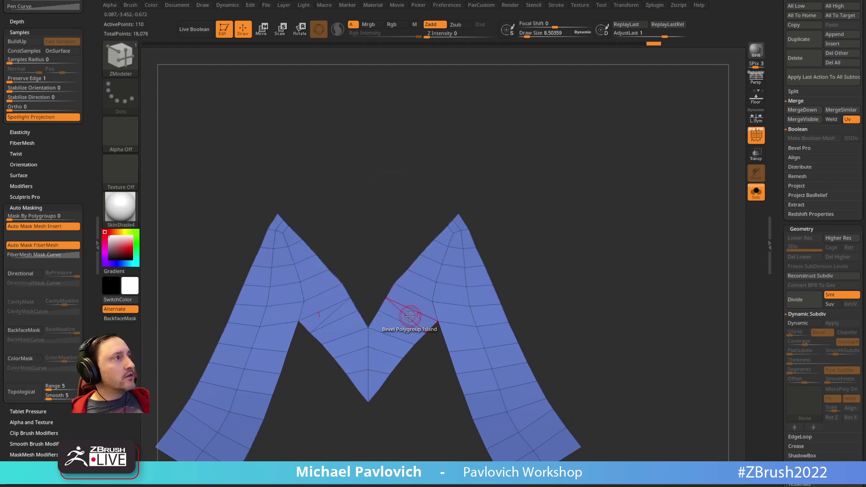
Adjust the reworked bridge topology of the M with the Move brush
{"action": "right_click_drag", "start_coordinate": [411, 310], "coordinate": [458, 273], "text": "ctrl"}
{"action": "key", "text": "s"}
{"action": "mouse_move", "coordinate": [413, 300]}
{"action": "left_mouse_down"}
{"action": "mouse_move", "coordinate": [427, 301]}
{"action": "mouse_move", "coordinate": [407, 302]}
{"action": "left_mouse_up"}
{"action": "key", "text": "b"}
{"action": "key", "text": "m"}
{"action": "key", "text": "t"}
{"action": "key", "text": "s"}
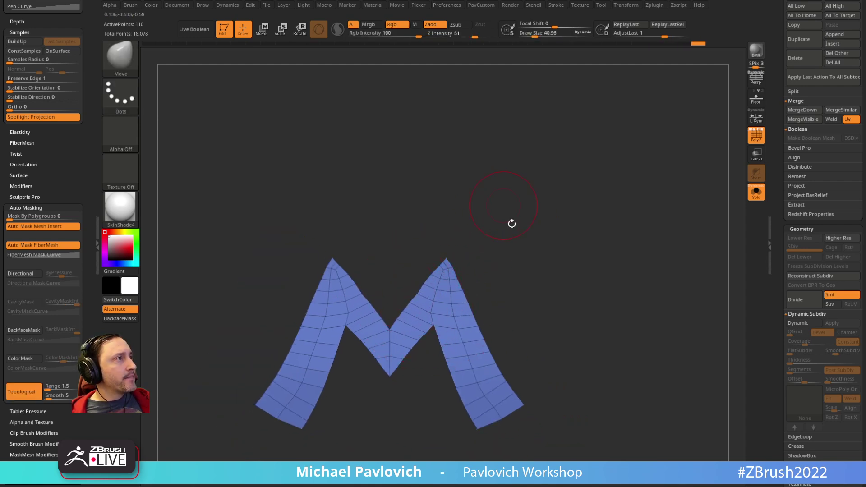
Try to thicken the M with ZModeler QMesh on Polygroup All, inspect its back, and undo the extrusion
{"action": "mouse_move", "coordinate": [538, 276]}
{"action": "left_mouse_down"}
{"action": "mouse_move", "coordinate": [510, 269]}
{"action": "mouse_move", "coordinate": [534, 242]}
{"action": "mouse_move", "coordinate": [423, 278]}
{"action": "left_mouse_up"}
{"action": "key", "text": "b"}
{"action": "key", "text": "z"}
{"action": "key", "text": "m"}
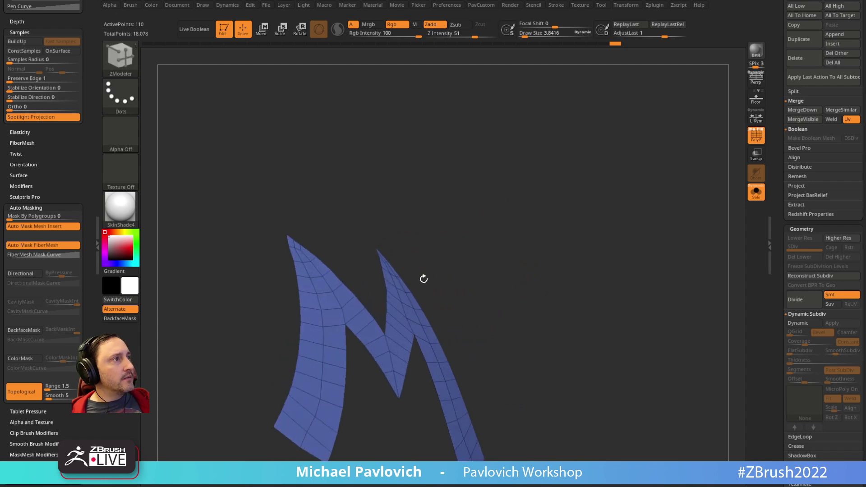
{"action": "key", "text": "space"}
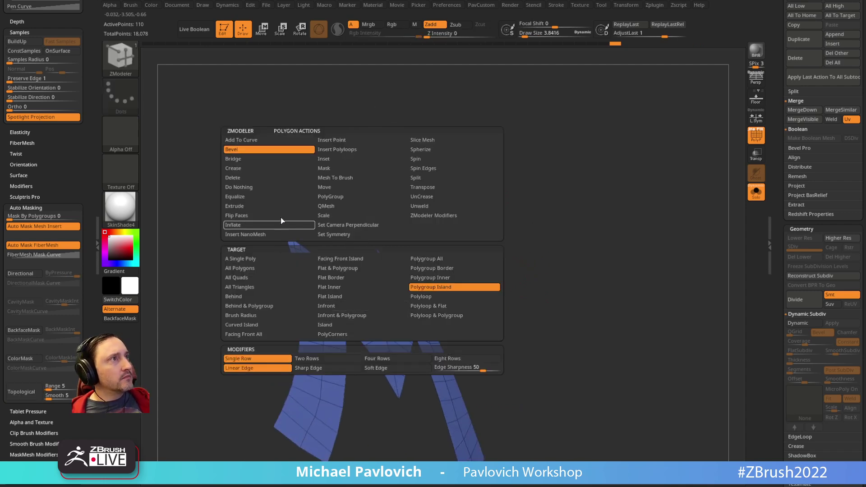
{"action": "left_click", "coordinate": [326, 207]}
{"action": "left_click", "coordinate": [356, 309]}
{"action": "left_click_drag", "start_coordinate": [355, 310], "coordinate": [379, 300]}
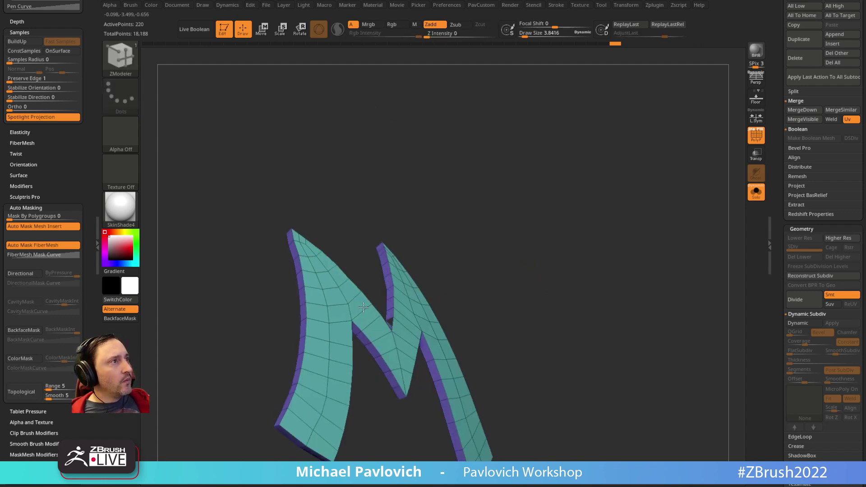
{"action": "left_click_drag", "start_coordinate": [496, 253], "coordinate": [353, 295]}
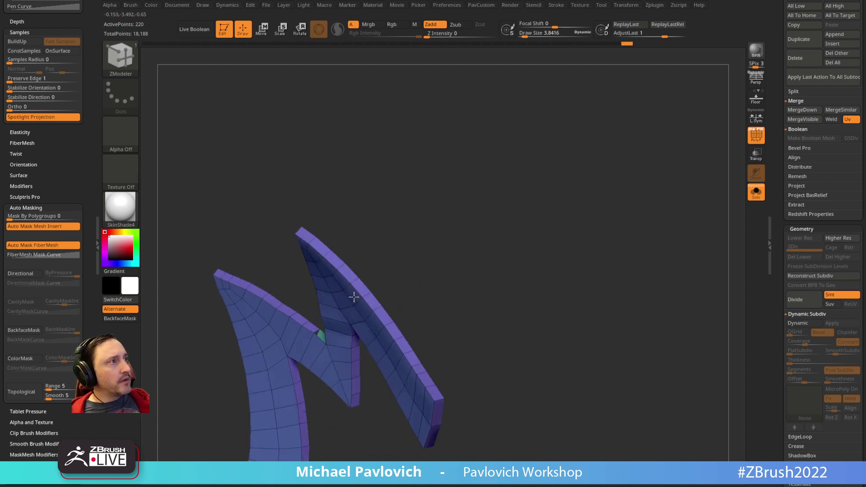
{"action": "left_click_drag", "start_coordinate": [417, 275], "coordinate": [541, 329]}
{"action": "key", "text": "ctrl+z"}
{"action": "key", "text": "space"}
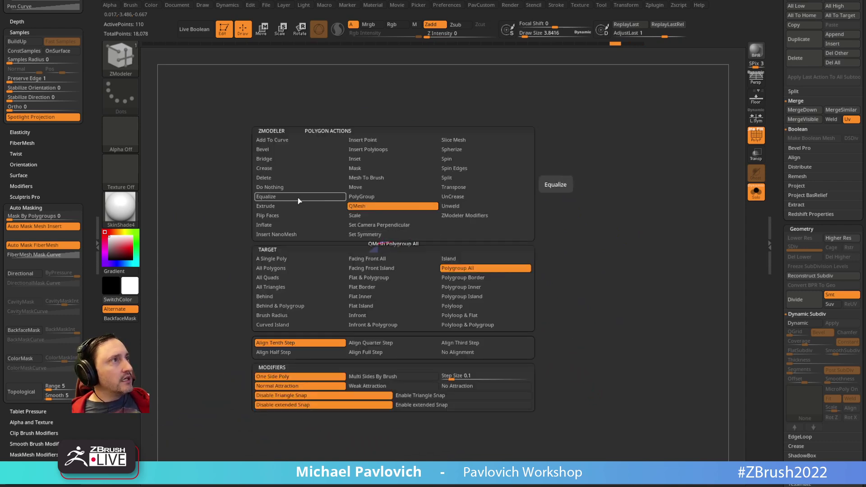
{"action": "left_click", "coordinate": [285, 179]}
{"action": "left_click", "coordinate": [448, 258]}
{"action": "left_click", "coordinate": [395, 221]}
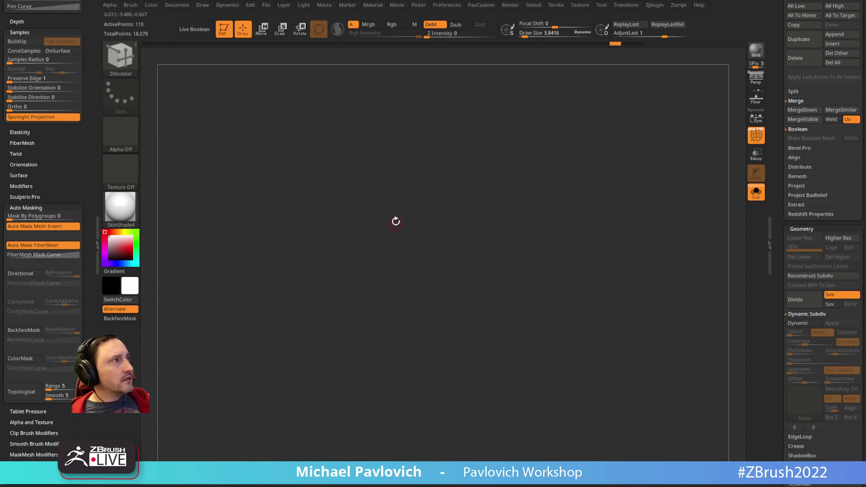
{"action": "left_click_drag", "start_coordinate": [544, 224], "coordinate": [440, 229]}
Extrude the flat M into a thin solid with ZModeler QMesh on Polygroup All
{"action": "key", "text": "space"}
{"action": "left_click", "coordinate": [399, 206]}
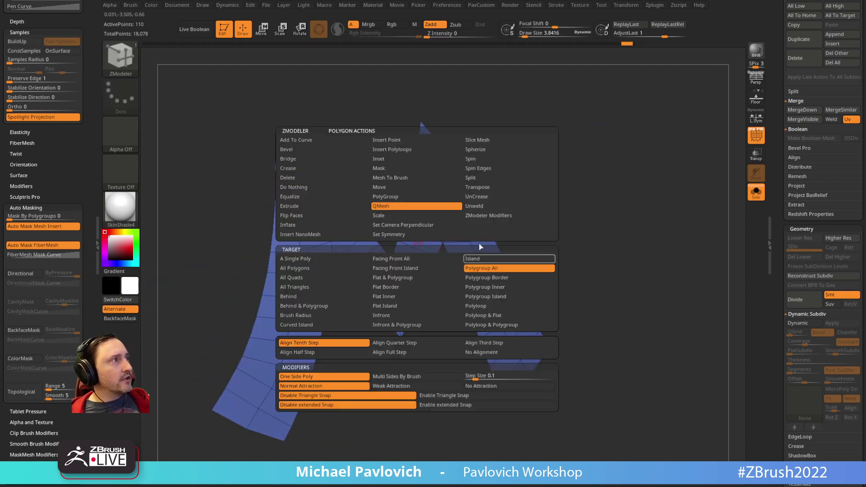
{"action": "right_click_drag", "start_coordinate": [480, 252], "coordinate": [418, 252]}
{"action": "left_click_drag", "start_coordinate": [412, 255], "coordinate": [428, 252]}
{"action": "right_click_drag", "start_coordinate": [487, 184], "coordinate": [523, 182]}
{"action": "right_click_drag", "start_coordinate": [429, 239], "coordinate": [422, 239]}
{"action": "left_click_drag", "start_coordinate": [603, 238], "coordinate": [524, 194], "text": "shift"}
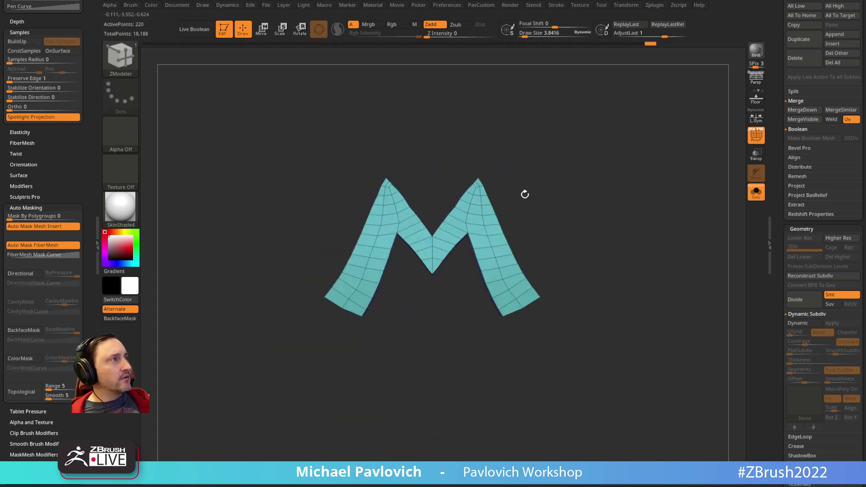
Crease the M and activate Dynamic Subdiv on it
{"action": "right_click_drag", "start_coordinate": [575, 190], "coordinate": [580, 226], "text": "alt"}
{"action": "key", "text": "2"}
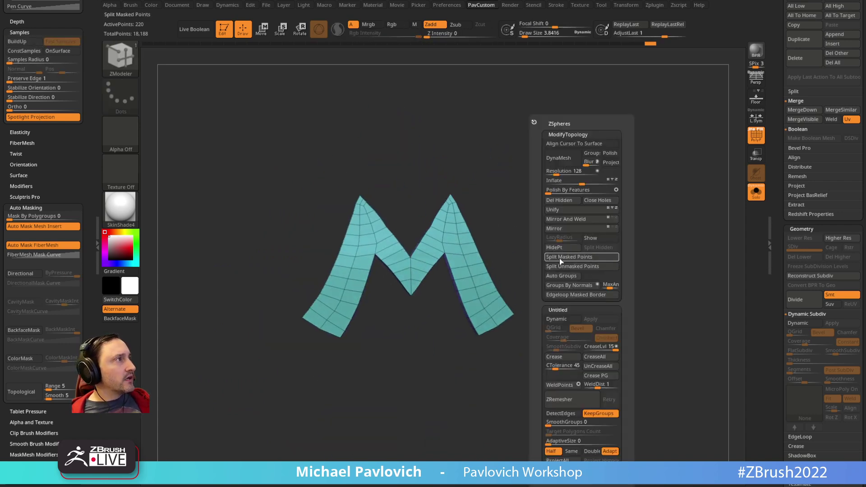
{"action": "left_click", "coordinate": [563, 358]}
{"action": "left_click", "coordinate": [557, 318]}
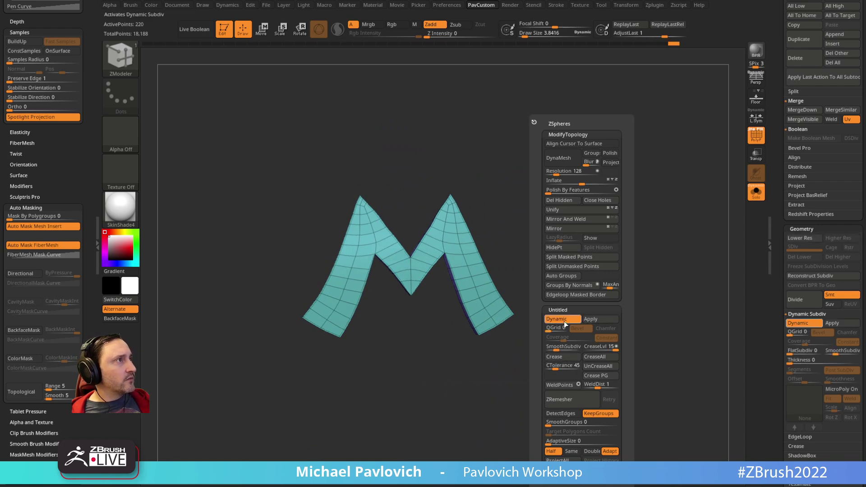
{"action": "left_click_drag", "start_coordinate": [488, 232], "coordinate": [534, 229], "text": "shift"}
Switch the Polish By Features mode, polish the thickened M, and adjust its crease level
{"action": "key", "text": "2"}
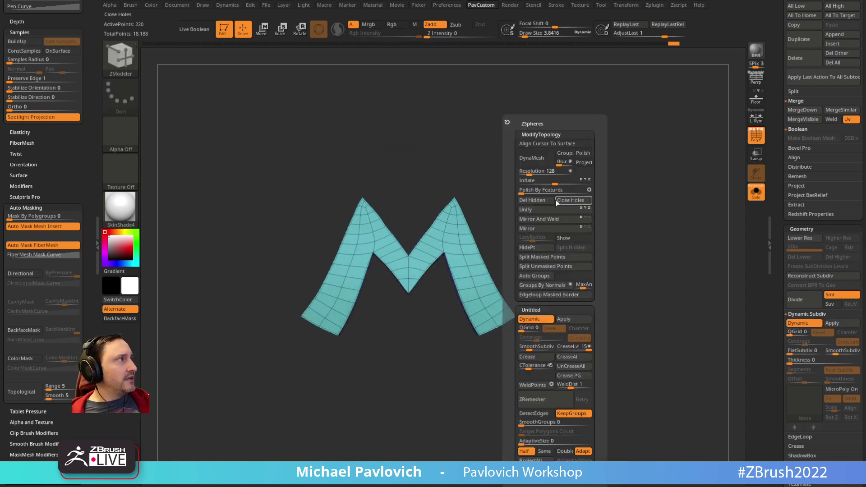
{"action": "key", "text": "ctrl"}
{"action": "left_click", "coordinate": [589, 190]}
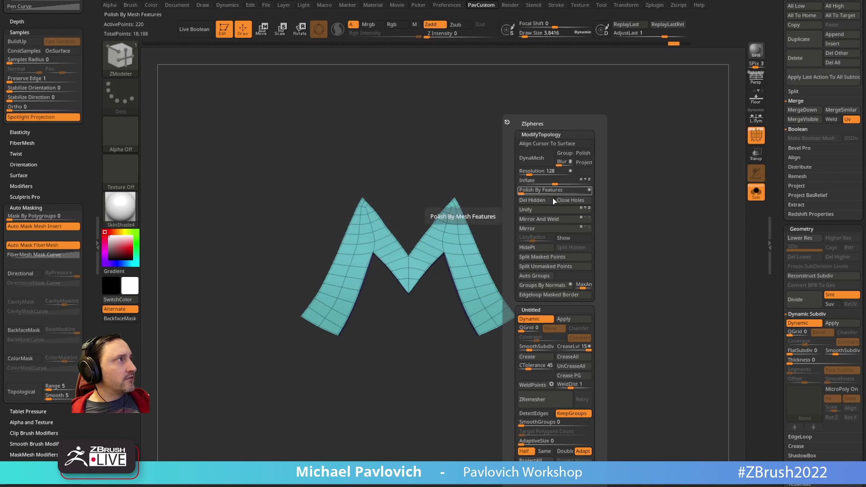
{"action": "left_click_drag", "start_coordinate": [523, 190], "coordinate": [566, 216]}
{"action": "key", "text": "2"}
{"action": "left_click_drag", "start_coordinate": [587, 346], "coordinate": [569, 351]}
Leave Solo mode, hide the polyframe, and examine how the M sits on the hat
{"action": "left_click", "coordinate": [755, 192]}
{"action": "key", "text": "shift+f"}
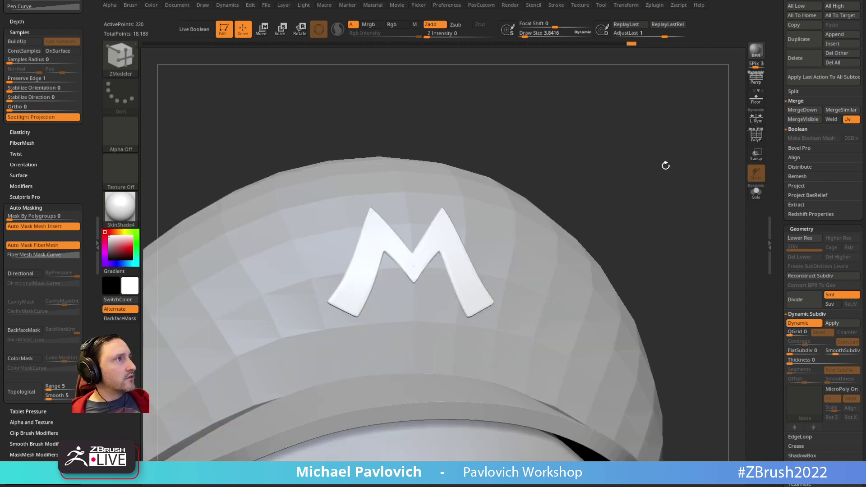
{"action": "left_click_drag", "start_coordinate": [665, 165], "coordinate": [629, 207], "text": "alt"}
{"action": "left_click_drag", "start_coordinate": [776, 158], "coordinate": [777, 275]}
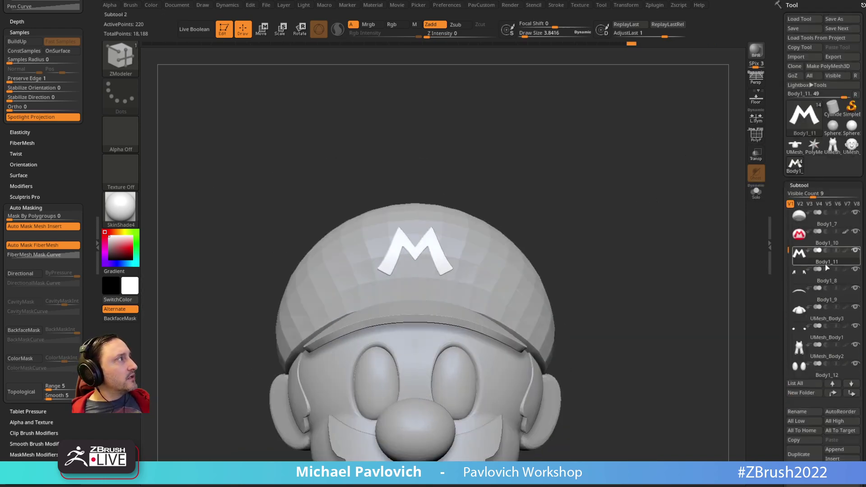
Select the painted round emblem subtool Body1_10, isolate it in Solo mode, and make the Move brush active
{"action": "left_click", "coordinate": [826, 235]}
{"action": "left_click", "coordinate": [755, 191]}
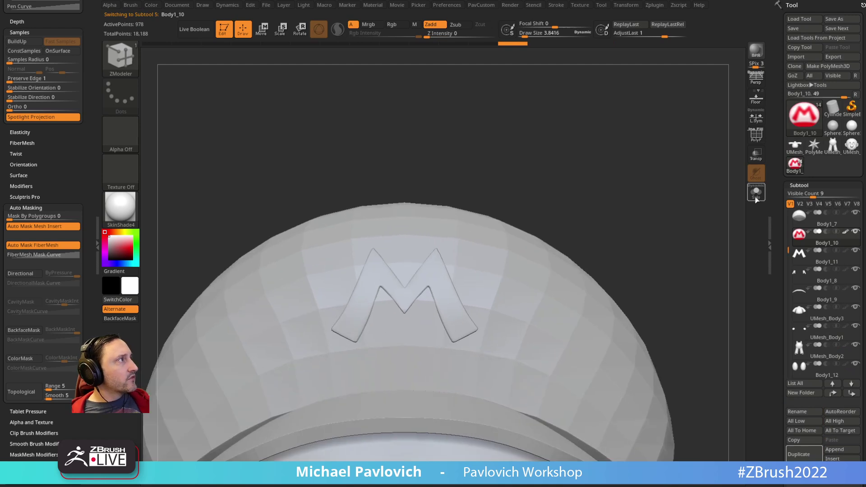
{"action": "left_click", "coordinate": [755, 196]}
{"action": "left_click_drag", "start_coordinate": [653, 227], "coordinate": [639, 206], "text": "alt"}
{"action": "mouse_move", "coordinate": [640, 206]}
{"action": "left_mouse_down"}
{"action": "mouse_move", "coordinate": [651, 218]}
{"action": "mouse_move", "coordinate": [634, 222]}
{"action": "left_mouse_up"}
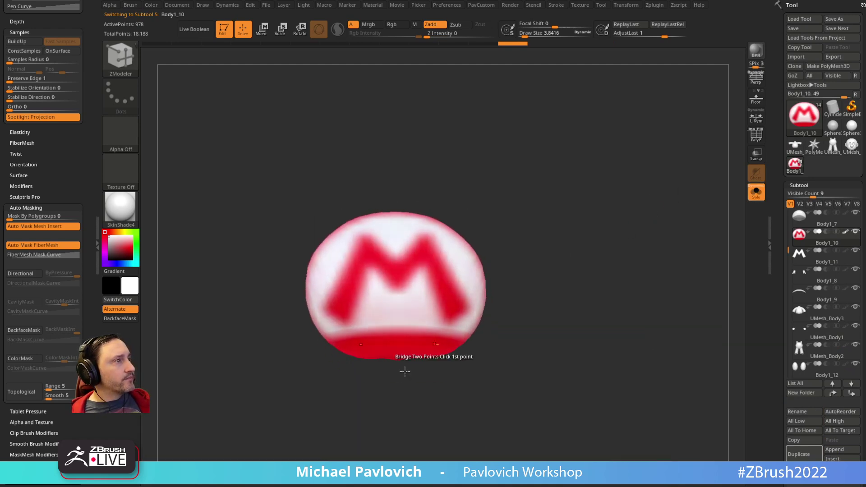
{"action": "key", "text": "b"}
{"action": "key", "text": "m"}
{"action": "key", "text": "v"}
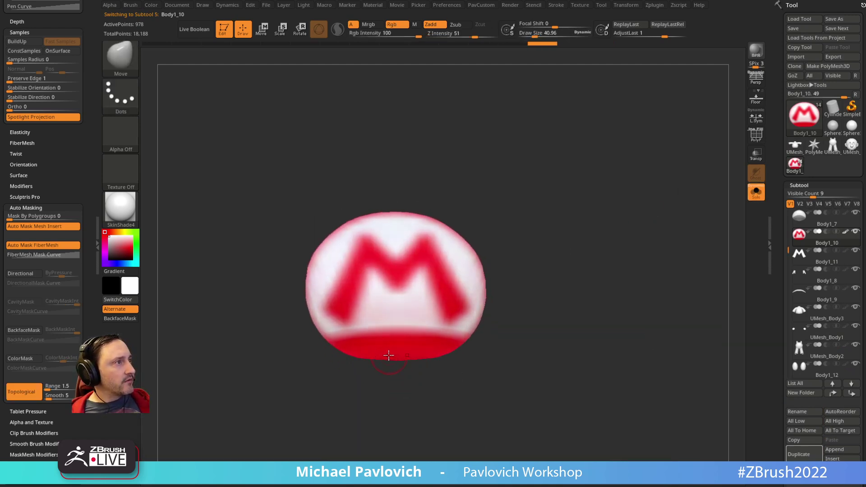
{"action": "left_click_drag", "start_coordinate": [554, 236], "coordinate": [559, 248]}
Reduce the round emblem to a light mesh by repeatedly ZRemeshing it with the Half option, and display its polyframe
{"action": "key", "text": "1"}
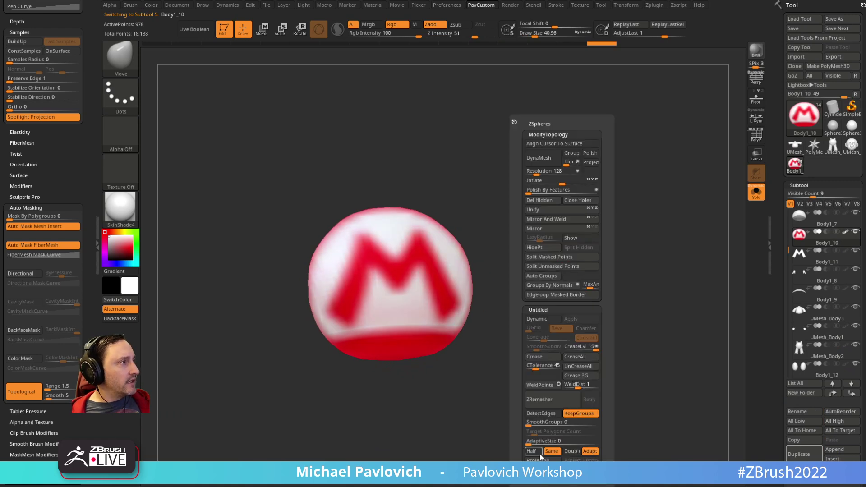
{"action": "left_click", "coordinate": [557, 399]}
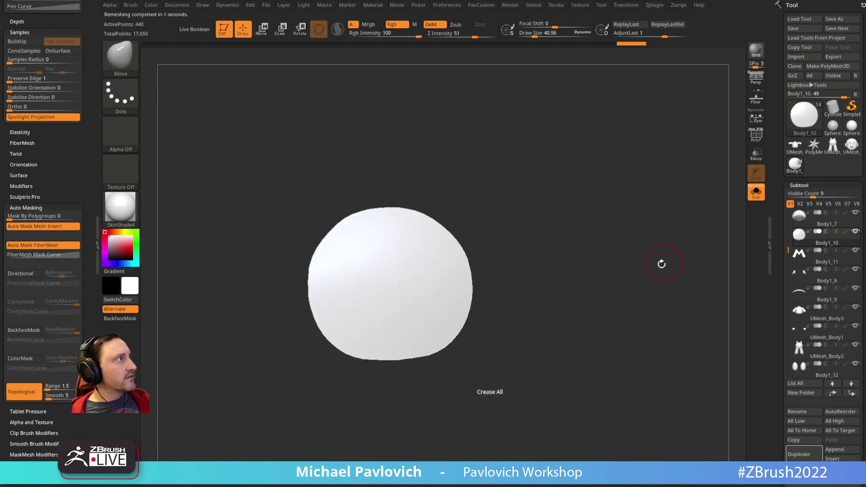
{"action": "key", "text": "shift+f"}
{"action": "key", "text": "space"}
{"action": "left_click", "coordinate": [593, 399]}
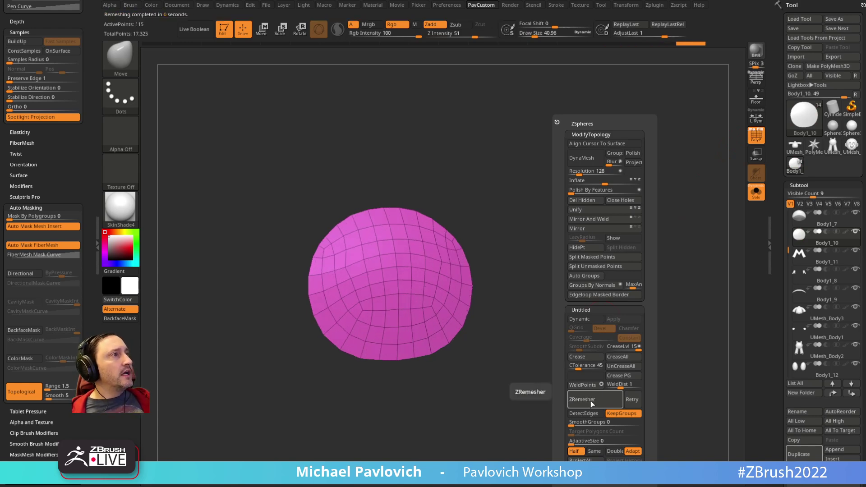
Give the round emblem a thin thickness with ZModeler QMesh on Polygroup All and check its back side
{"action": "mouse_move", "coordinate": [729, 190]}
{"action": "left_mouse_down"}
{"action": "mouse_move", "coordinate": [618, 241]}
{"action": "mouse_move", "coordinate": [573, 245]}
{"action": "left_mouse_up"}
{"action": "key", "text": "b"}
{"action": "key", "text": "z"}
{"action": "key", "text": "m"}
{"action": "key", "text": "space"}
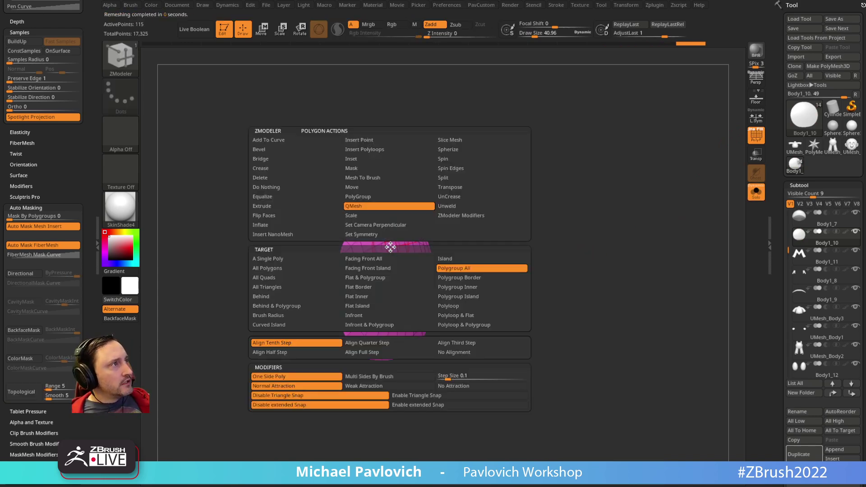
{"action": "left_click", "coordinate": [449, 270]}
{"action": "left_click", "coordinate": [386, 267]}
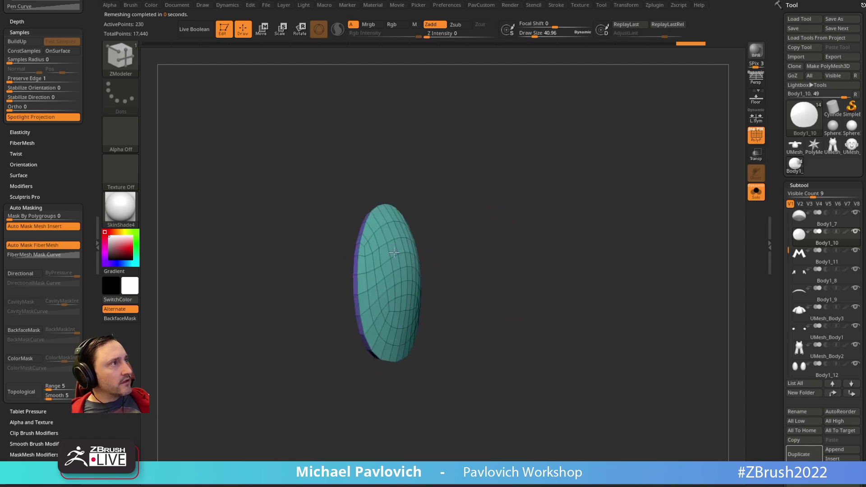
{"action": "left_click_drag", "start_coordinate": [436, 212], "coordinate": [399, 230]}
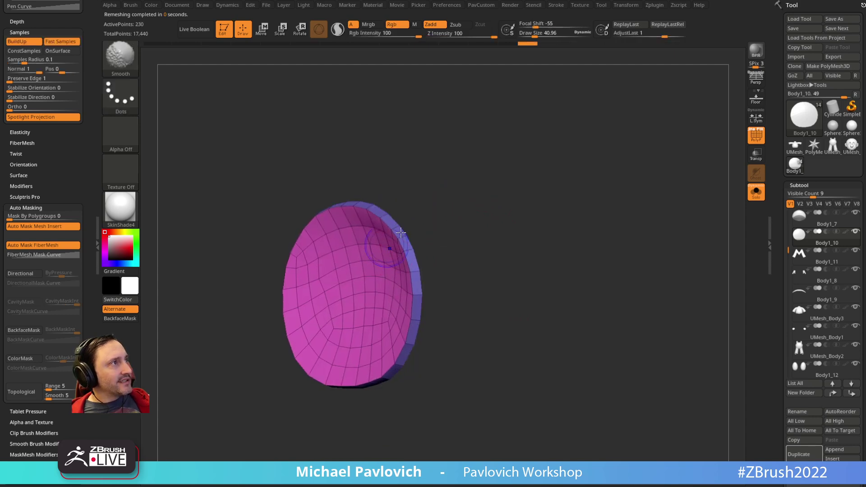
{"action": "right_click_drag", "start_coordinate": [400, 230], "coordinate": [408, 198], "text": "ctrl"}
Show the whole character and move the M subtool about 0.037 forward so it stands out from the round emblem
{"action": "left_click", "coordinate": [755, 192]}
{"action": "mouse_move", "coordinate": [664, 223]}
{"action": "left_mouse_down"}
{"action": "mouse_move", "coordinate": [425, 278]}
{"action": "mouse_move", "coordinate": [465, 251]}
{"action": "left_mouse_up"}
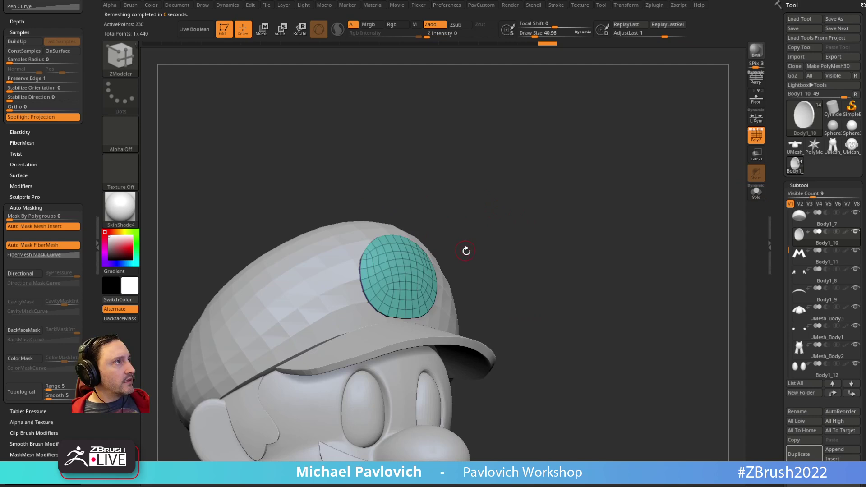
{"action": "left_click", "coordinate": [810, 256]}
{"action": "left_click_drag", "start_coordinate": [690, 283], "coordinate": [702, 272], "text": "shift"}
{"action": "key", "text": "w"}
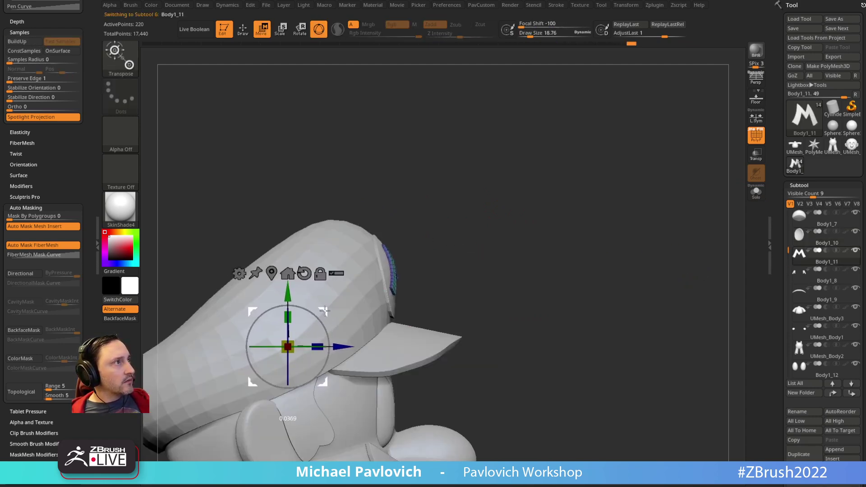
{"action": "key", "text": "q"}
Examine the full character from the front with the finished emblem and M on the hat
{"action": "mouse_move", "coordinate": [585, 239]}
{"action": "left_mouse_down", "text": "alt"}
{"action": "mouse_move", "coordinate": [563, 207]}
{"action": "mouse_move", "coordinate": [602, 171]}
{"action": "left_mouse_up", "text": "alt"}
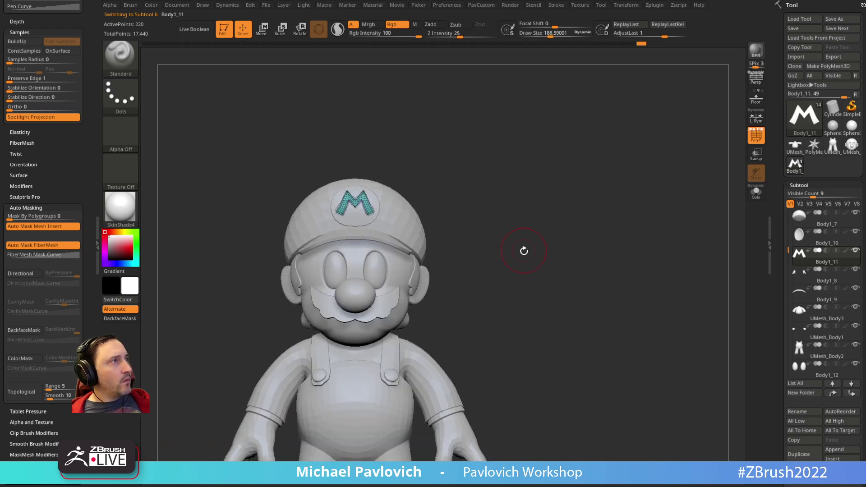
{"action": "key", "text": "s"}
{"action": "left_click", "coordinate": [513, 253]}
{"action": "left_click_drag", "start_coordinate": [543, 228], "coordinate": [593, 223], "text": "alt"}
{"action": "mouse_move", "coordinate": [598, 256]}
{"action": "left_mouse_down", "text": "alt"}
{"action": "mouse_move", "coordinate": [628, 215]}
{"action": "mouse_move", "coordinate": [537, 262]}
{"action": "mouse_move", "coordinate": [562, 244]}
{"action": "mouse_move", "coordinate": [593, 251]}
{"action": "mouse_move", "coordinate": [633, 266]}
{"action": "mouse_move", "coordinate": [618, 284]}
{"action": "mouse_move", "coordinate": [625, 261]}
{"action": "left_mouse_up", "text": "alt"}
{"action": "key", "text": "s"}
{"action": "left_click", "coordinate": [560, 255]}
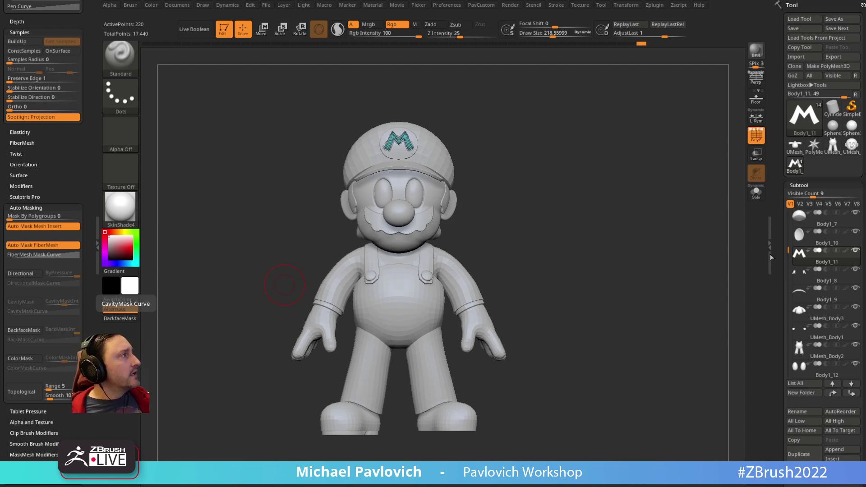
{"action": "left_click", "coordinate": [770, 236]}
{"action": "left_click_drag", "start_coordinate": [783, 227], "coordinate": [754, 166]}
{"action": "left_click", "coordinate": [655, 5]}
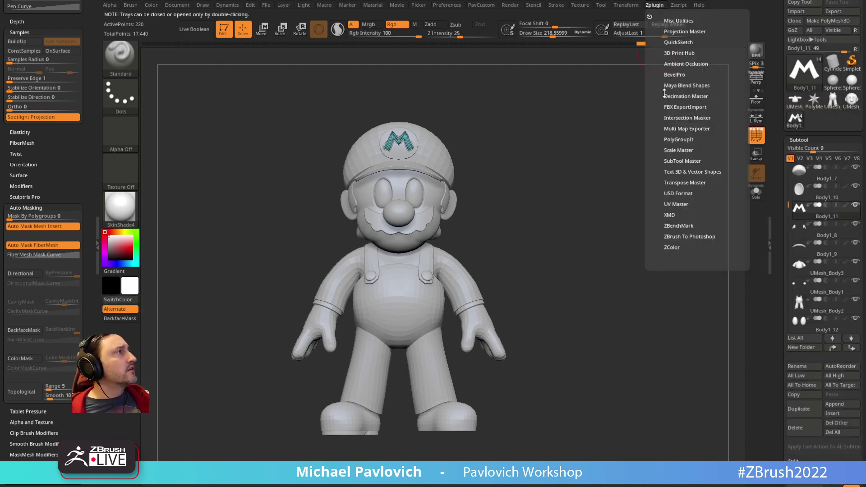
{"action": "key", "text": "shift"}
{"action": "left_click", "coordinate": [676, 129]}
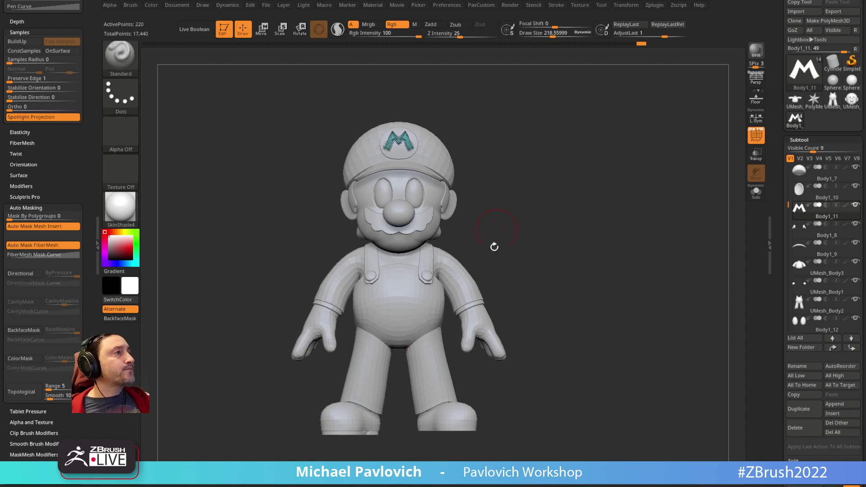
Isolate the shirt subtool and try a light Polish By Features on it
{"action": "left_click", "coordinate": [456, 291], "text": "alt"}
{"action": "left_click", "coordinate": [755, 192]}
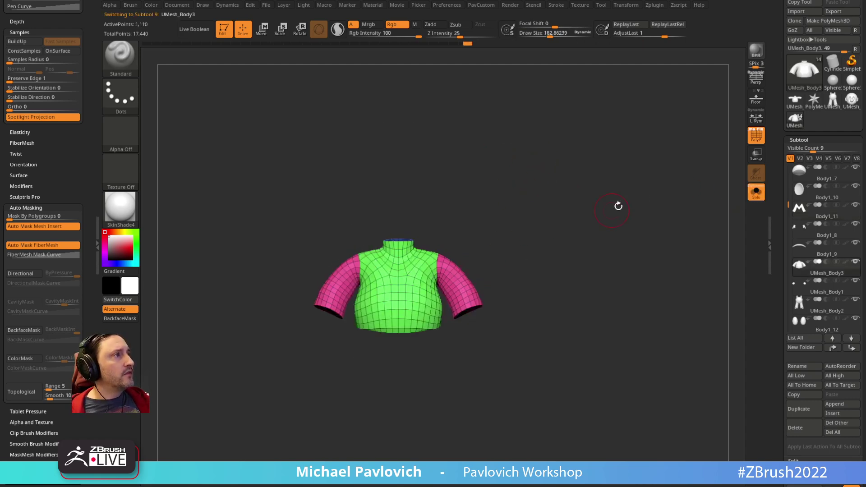
{"action": "right_click_drag", "start_coordinate": [619, 205], "coordinate": [634, 246], "text": "ctrl"}
{"action": "right_click_drag", "start_coordinate": [629, 283], "coordinate": [594, 168]}
{"action": "right_click_drag", "start_coordinate": [391, 244], "coordinate": [597, 243]}
{"action": "key", "text": "2"}
{"action": "key", "text": "2"}
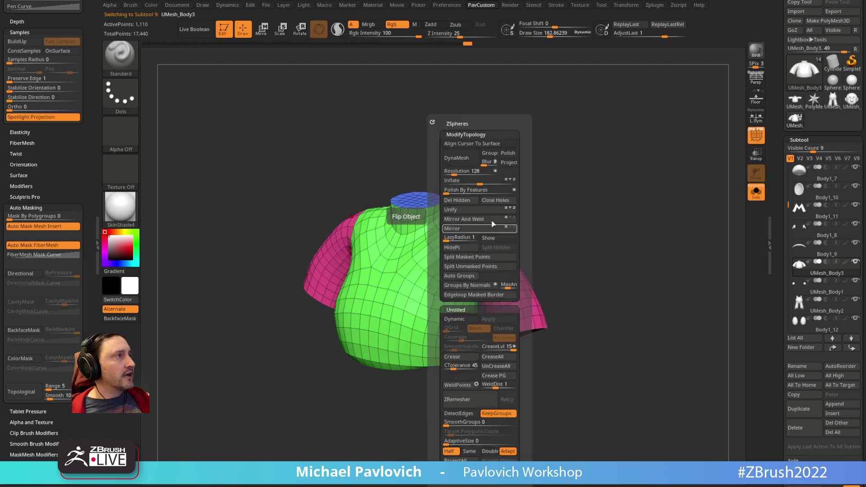
{"action": "key", "text": "2"}
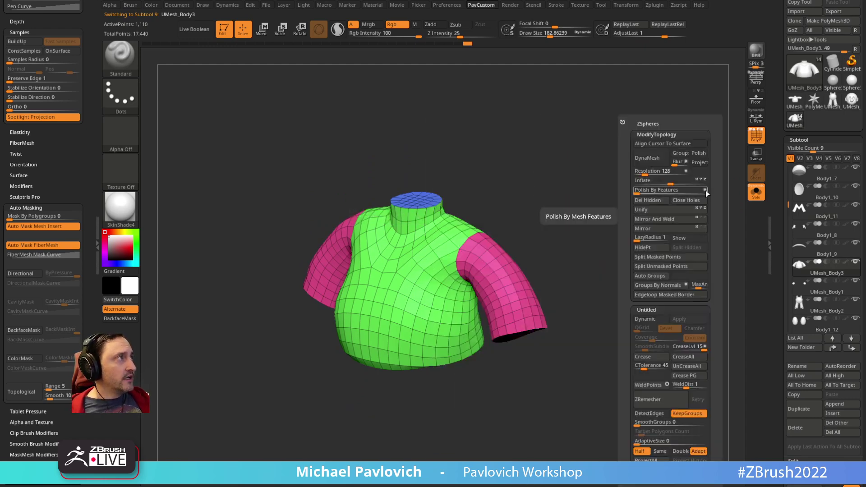
{"action": "left_click", "coordinate": [635, 189]}
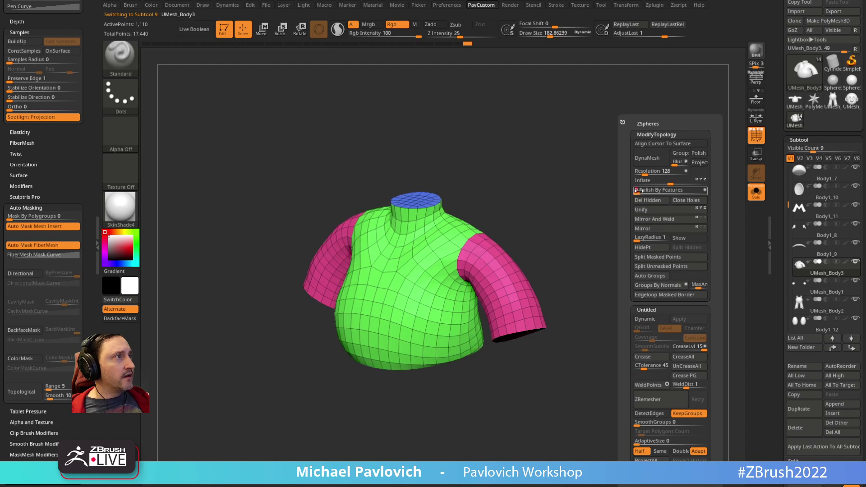
Undo the light Polish By Features on the shirt
{"action": "key", "text": "ctrl+z"}
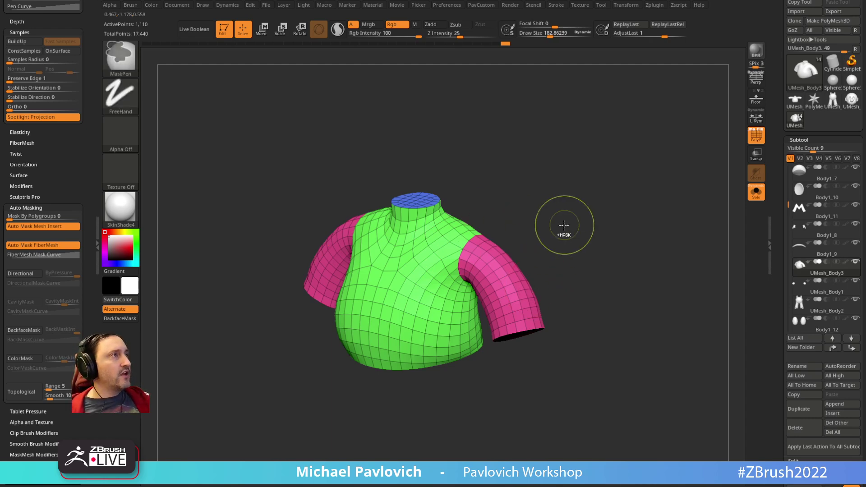
{"action": "key", "text": "ctrl+z"}
{"action": "key", "text": "ctrl+z"}
{"action": "key", "text": "ctrl+z"}
{"action": "key", "text": "ctrl+z"}
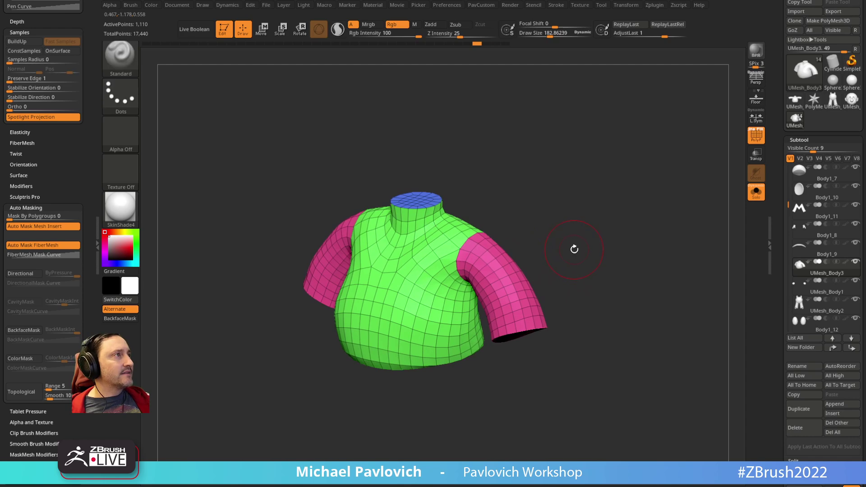
Try a much stronger Polish By Features on the shirt, undo it, and show the whole character
{"action": "key", "text": "5"}
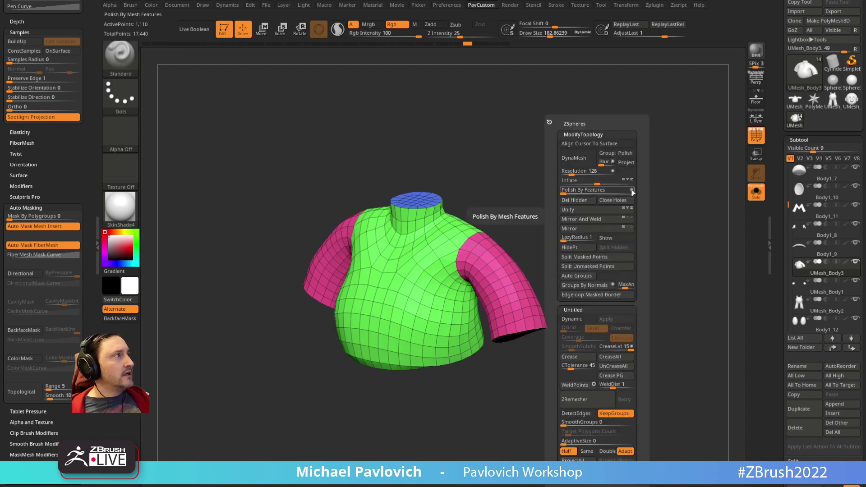
{"action": "left_click_drag", "start_coordinate": [565, 192], "coordinate": [625, 191]}
{"action": "key", "text": "ctrl+z"}
{"action": "key", "text": "ctrl+z"}
{"action": "key", "text": "ctrl+z"}
{"action": "key", "text": "ctrl+z"}
{"action": "key", "text": "ctrl+z"}
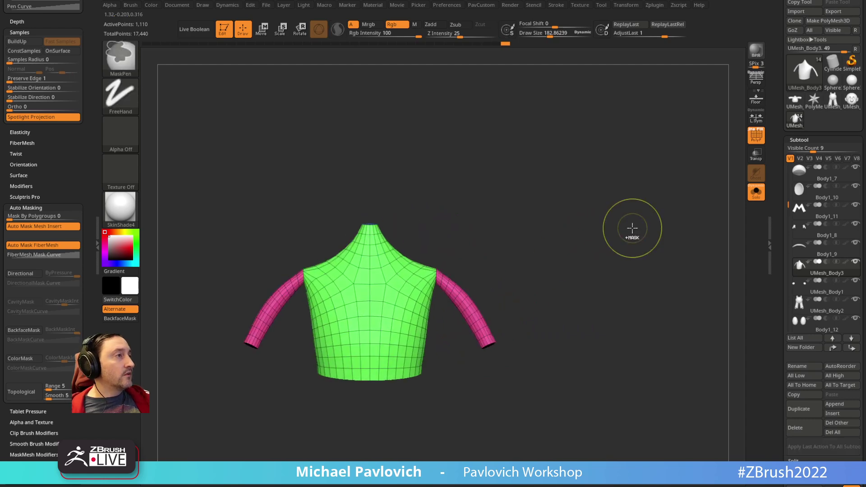
{"action": "key", "text": "ctrl+z"}
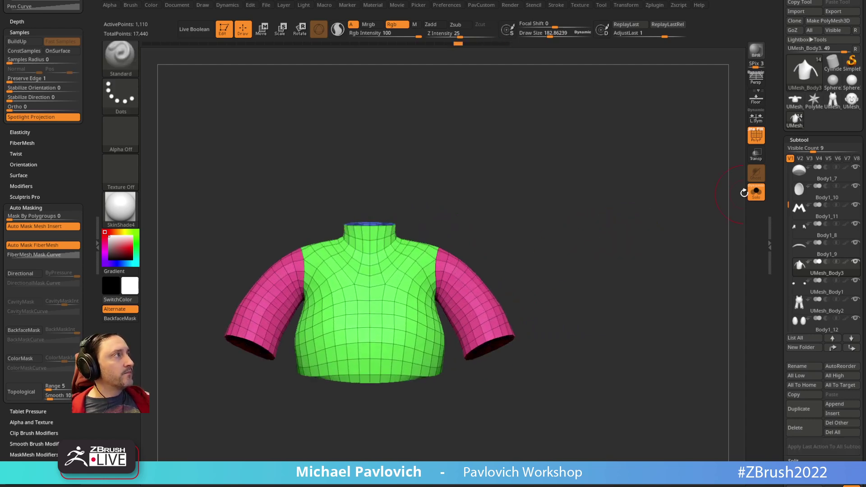
{"action": "left_click", "coordinate": [756, 191]}
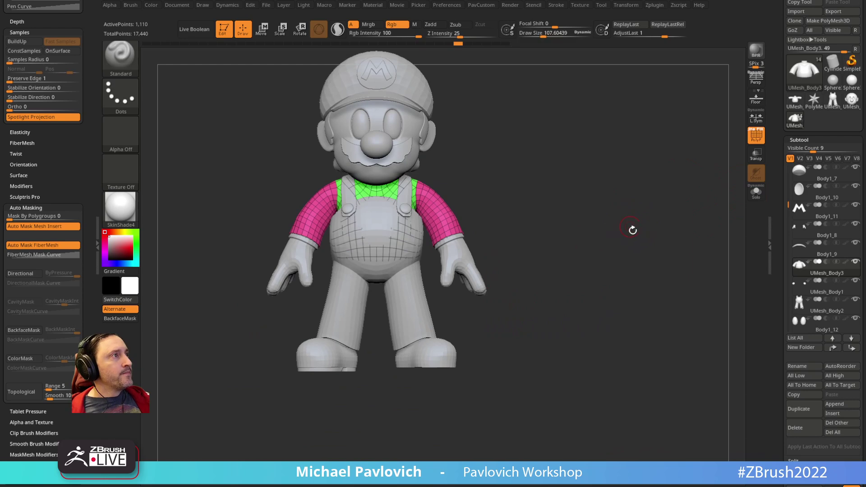
Select the shoe sole subtool and use Mirror And Weld to copy it to the other foot
{"action": "mouse_move", "coordinate": [632, 229]}
{"action": "left_mouse_down"}
{"action": "mouse_move", "coordinate": [522, 240]}
{"action": "mouse_move", "coordinate": [616, 222]}
{"action": "mouse_move", "coordinate": [641, 249]}
{"action": "left_mouse_up"}
{"action": "key", "text": "s"}
{"action": "key", "text": "s"}
{"action": "left_click_drag", "start_coordinate": [590, 230], "coordinate": [588, 234]}
{"action": "key", "text": "s"}
{"action": "left_click_drag", "start_coordinate": [592, 220], "coordinate": [588, 224], "text": "alt"}
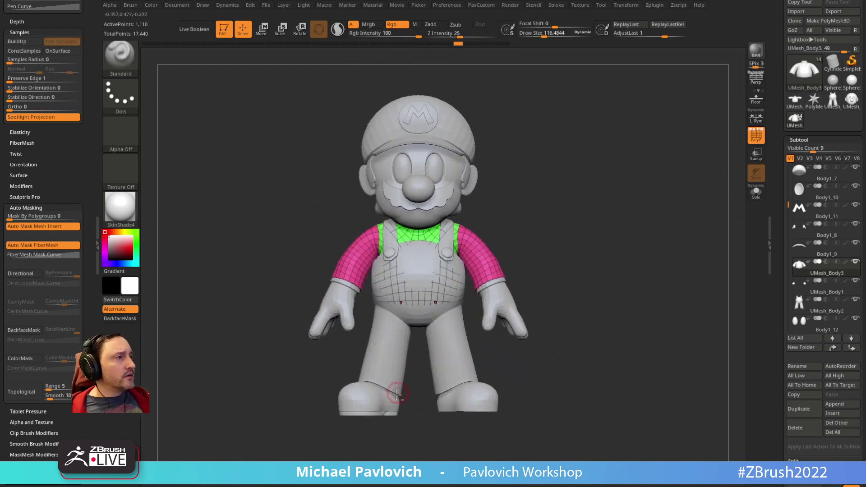
{"action": "left_click", "coordinate": [374, 412], "text": "alt"}
{"action": "key", "text": "2"}
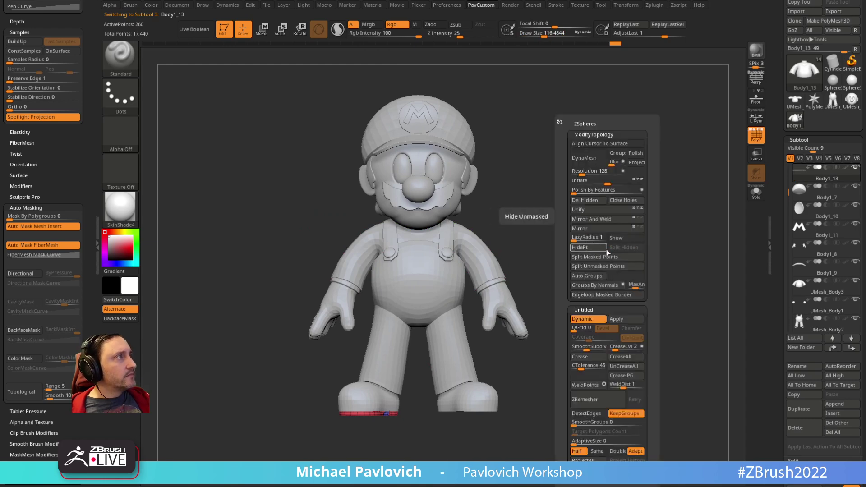
{"action": "left_click", "coordinate": [607, 223]}
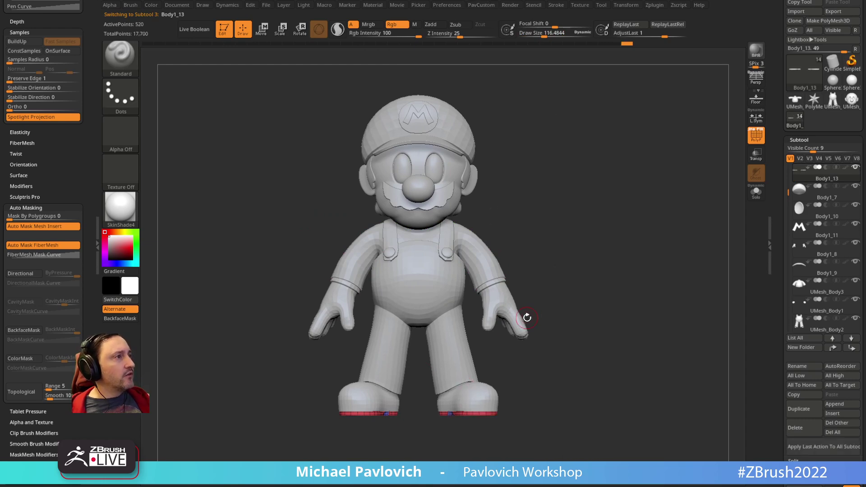
Replace the docked Brush palette with the Zplugin palette and expand its Transpose Master tools
{"action": "key", "text": "s"}
{"action": "mouse_move", "coordinate": [570, 285]}
{"action": "left_mouse_down"}
{"action": "mouse_move", "coordinate": [580, 273]}
{"action": "mouse_move", "coordinate": [565, 253]}
{"action": "left_mouse_up"}
{"action": "left_click_drag", "start_coordinate": [566, 254], "coordinate": [541, 275], "text": "alt"}
{"action": "scroll", "coordinate": [76, 115], "scroll_direction": "up", "scroll_amount": 5}
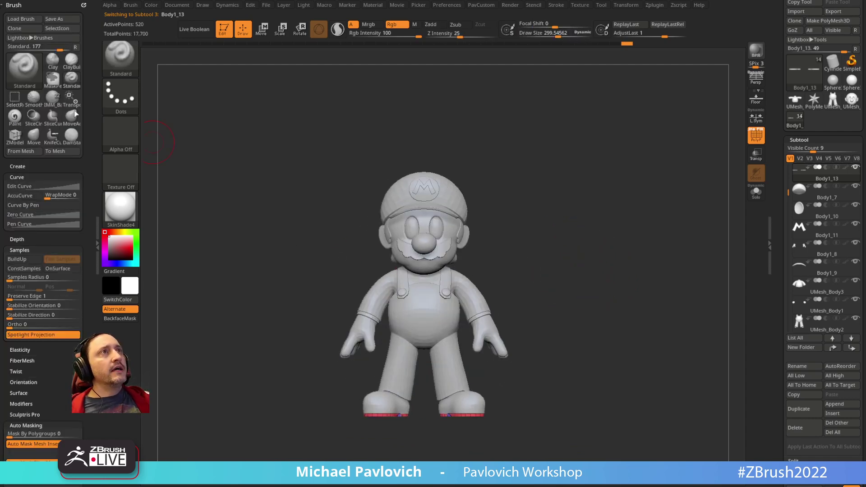
{"action": "left_click", "coordinate": [84, 4]}
{"action": "left_click", "coordinate": [654, 5]}
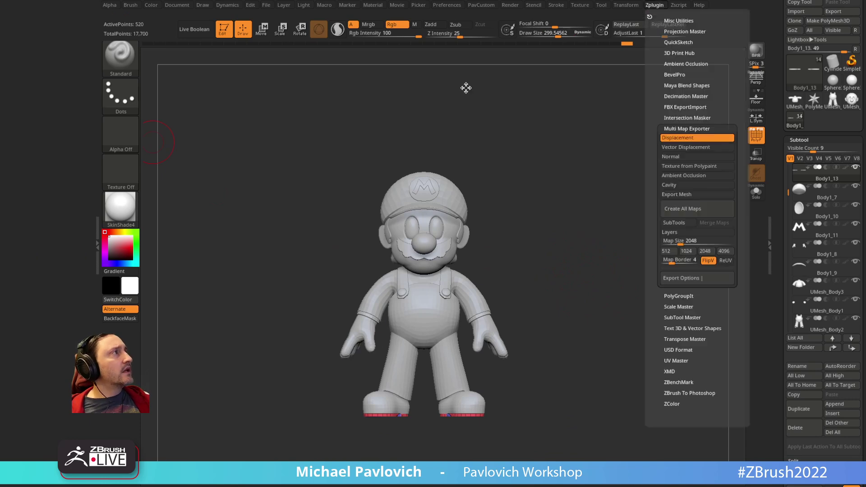
{"action": "left_click_drag", "start_coordinate": [465, 87], "coordinate": [37, 68]}
{"action": "key", "text": "shift"}
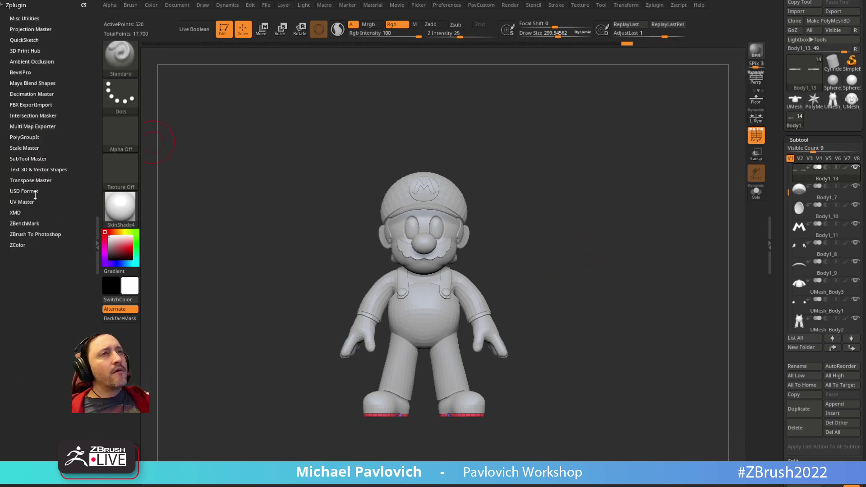
{"action": "left_click", "coordinate": [31, 180]}
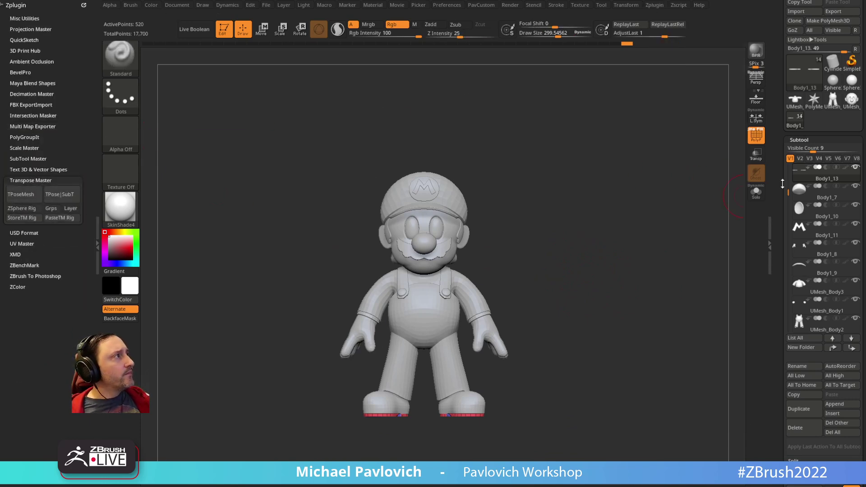
{"action": "left_click_drag", "start_coordinate": [784, 178], "coordinate": [784, 158]}
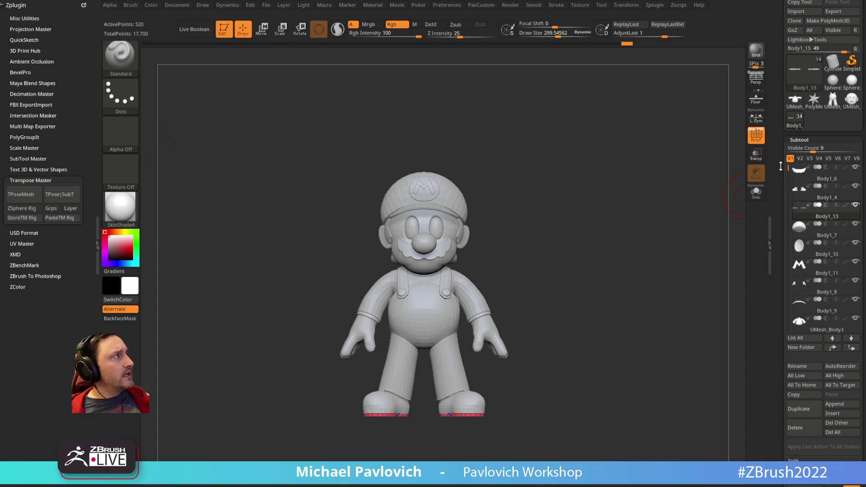
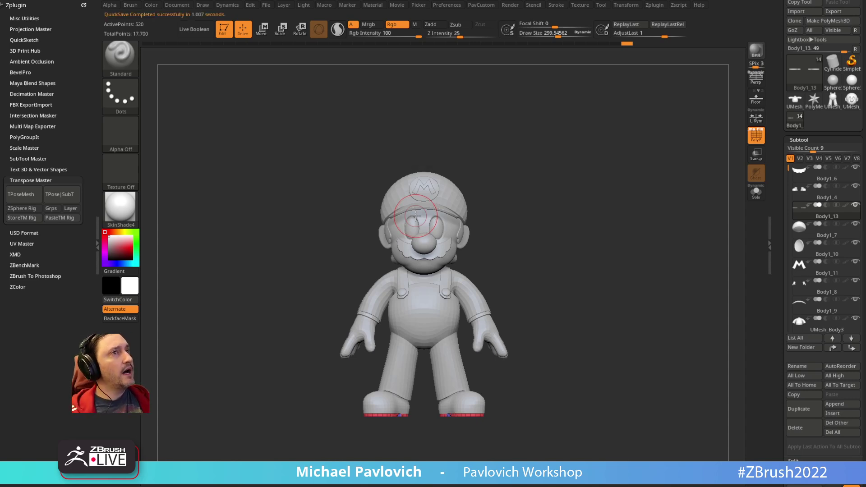
Combine the character's subtools into one posing mesh with Transpose Master's TPoseMesh
{"action": "key", "text": "s"}
{"action": "mouse_move", "coordinate": [539, 247]}
{"action": "left_mouse_down"}
{"action": "mouse_move", "coordinate": [556, 251]}
{"action": "mouse_move", "coordinate": [538, 242]}
{"action": "left_mouse_up"}
{"action": "key", "text": "s"}
{"action": "key", "text": "s"}
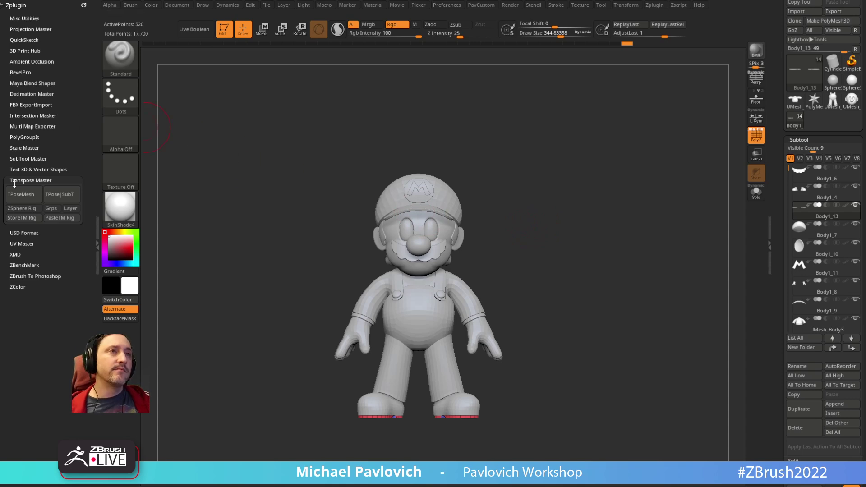
{"action": "key", "text": "super"}
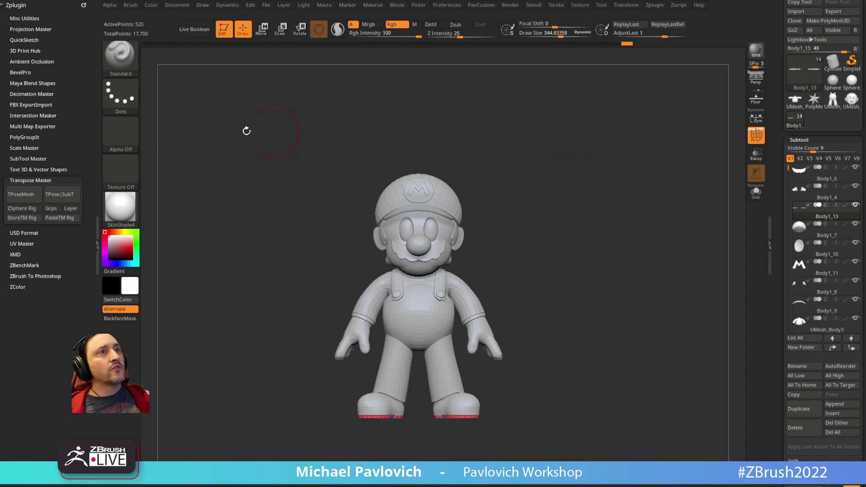
{"action": "left_click", "coordinate": [22, 196]}
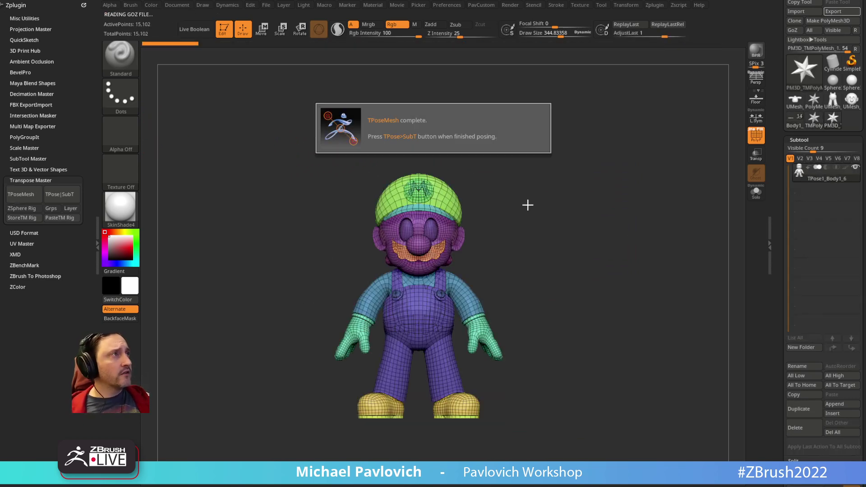
Turn the combined posing mesh to a side view and set the selection brush to SelectLasso
{"action": "mouse_move", "coordinate": [576, 185]}
{"action": "left_mouse_down", "text": "shift"}
{"action": "mouse_move", "coordinate": [580, 201]}
{"action": "mouse_move", "coordinate": [542, 234]}
{"action": "left_mouse_up", "text": "shift"}
{"action": "key", "text": "s"}
{"action": "key", "text": "s"}
{"action": "left_click_drag", "start_coordinate": [531, 249], "coordinate": [517, 249]}
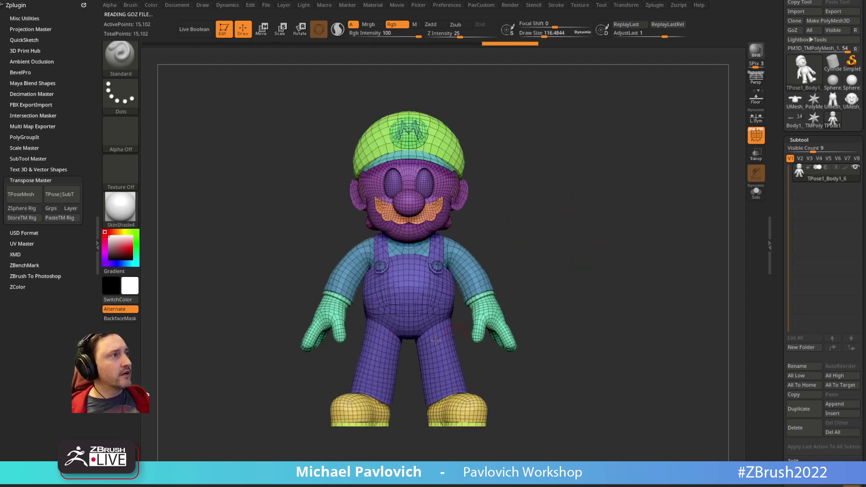
{"action": "left_click_drag", "start_coordinate": [574, 242], "coordinate": [578, 223]}
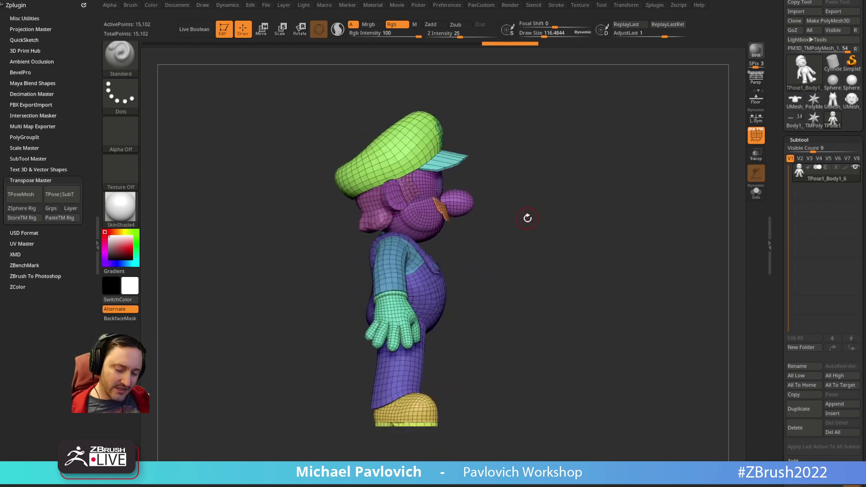
{"action": "left_click_drag", "start_coordinate": [535, 203], "coordinate": [527, 220], "text": "alt"}
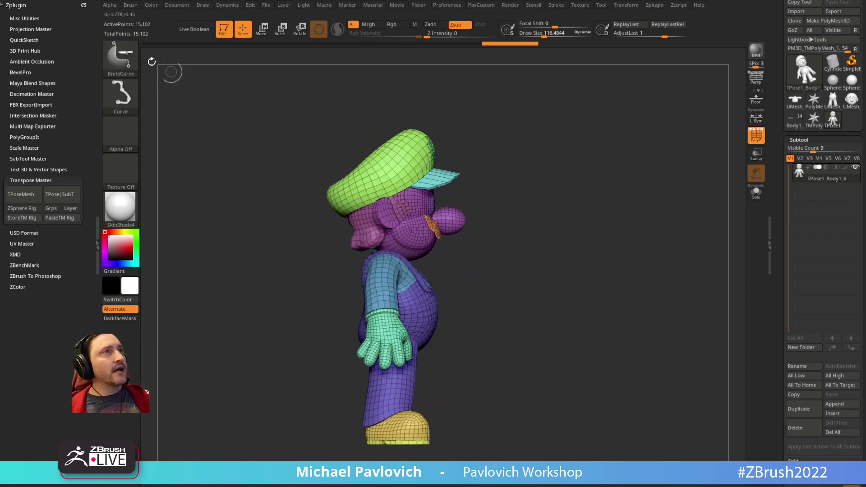
{"action": "left_click", "coordinate": [120, 59], "text": "ctrl+shift"}
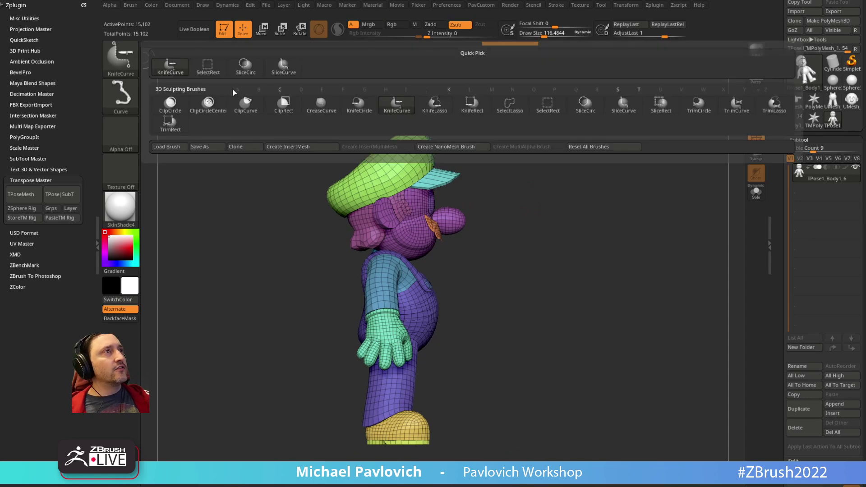
{"action": "left_click", "coordinate": [510, 110], "text": "ctrl+shift"}
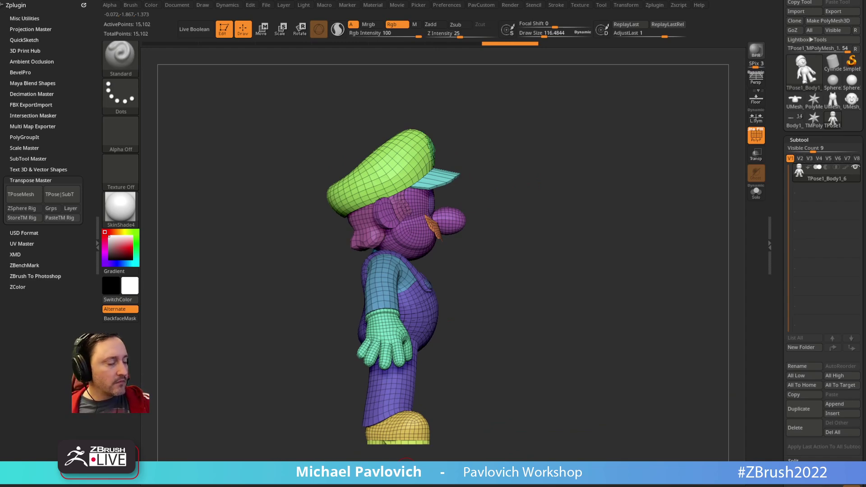
Switch to Chrome to consult the "mario jump pose" image results and return to ZBrush
{"action": "left_click_drag", "start_coordinate": [405, 471], "coordinate": [411, 171]}
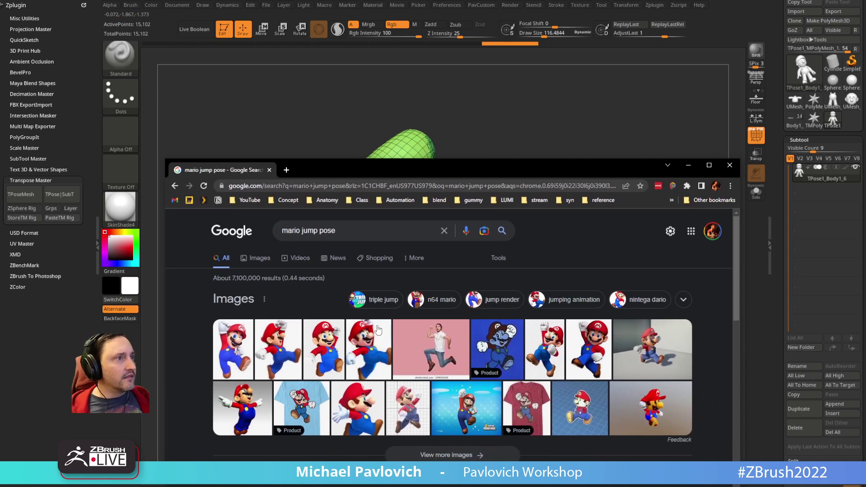
{"action": "key", "text": "alt+Tab"}
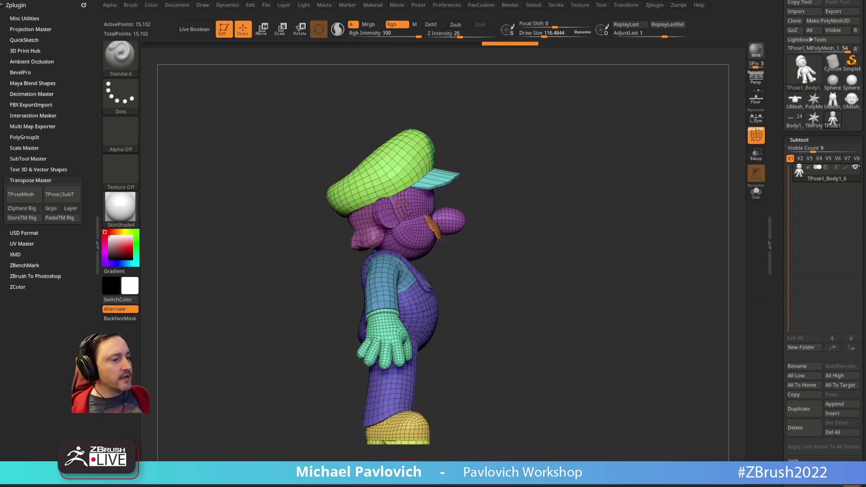
Isolate the body without the head and hat, mask it, and unhide the whole character
{"action": "mouse_move", "coordinate": [503, 169]}
{"action": "left_mouse_down", "text": "ctrl+shift"}
{"action": "mouse_move", "coordinate": [328, 203]}
{"action": "mouse_move", "coordinate": [361, 249]}
{"action": "mouse_move", "coordinate": [518, 254]}
{"action": "left_mouse_up", "text": "ctrl+shift"}
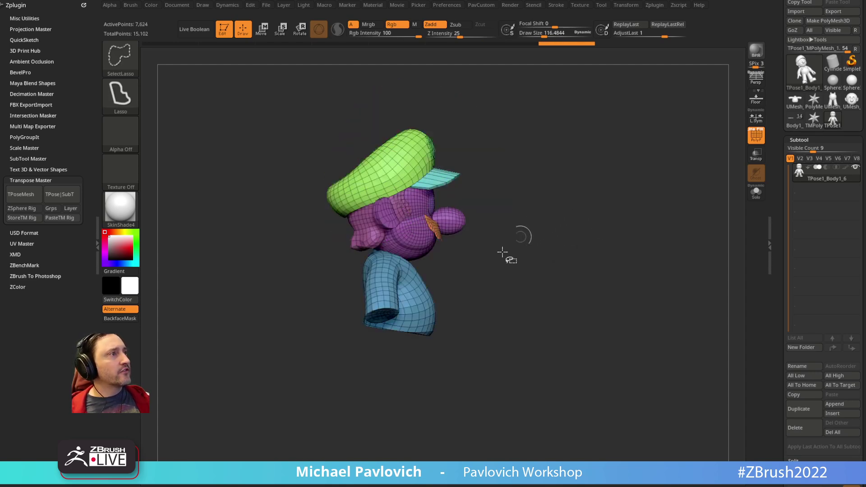
{"action": "mouse_move", "coordinate": [480, 308]}
{"action": "left_mouse_down", "text": "ctrl+alt+shift"}
{"action": "mouse_move", "coordinate": [404, 304]}
{"action": "mouse_move", "coordinate": [489, 356]}
{"action": "left_mouse_up", "text": "ctrl+alt+shift"}
{"action": "mouse_move", "coordinate": [570, 239]}
{"action": "left_mouse_down", "text": "ctrl+shift"}
{"action": "mouse_move", "coordinate": [594, 211]}
{"action": "mouse_move", "coordinate": [606, 225]}
{"action": "left_mouse_up", "text": "ctrl+shift"}
{"action": "key", "text": "ctrl+shift+a"}
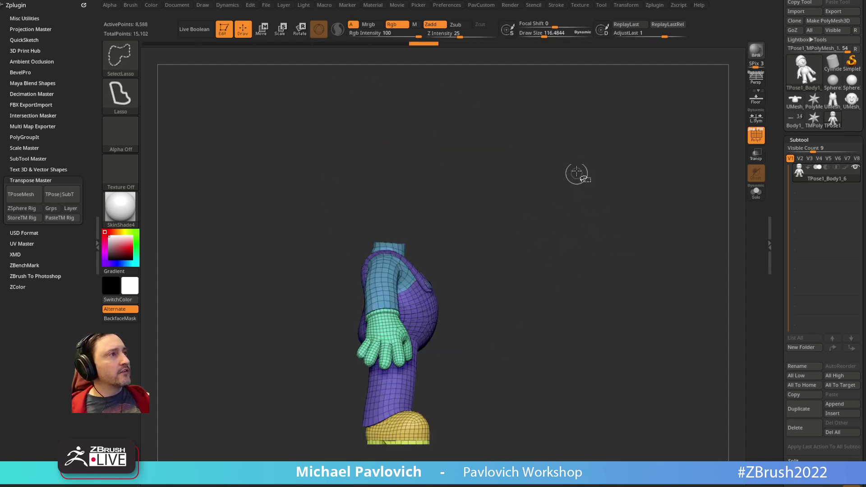
{"action": "left_click_drag", "start_coordinate": [578, 174], "coordinate": [620, 233], "text": "ctrl+shift"}
{"action": "left_click", "coordinate": [551, 186], "text": "ctrl+shift"}
Tilt the unmasked head and hat backward in side view with the transform gizmo
{"action": "key", "text": "w"}
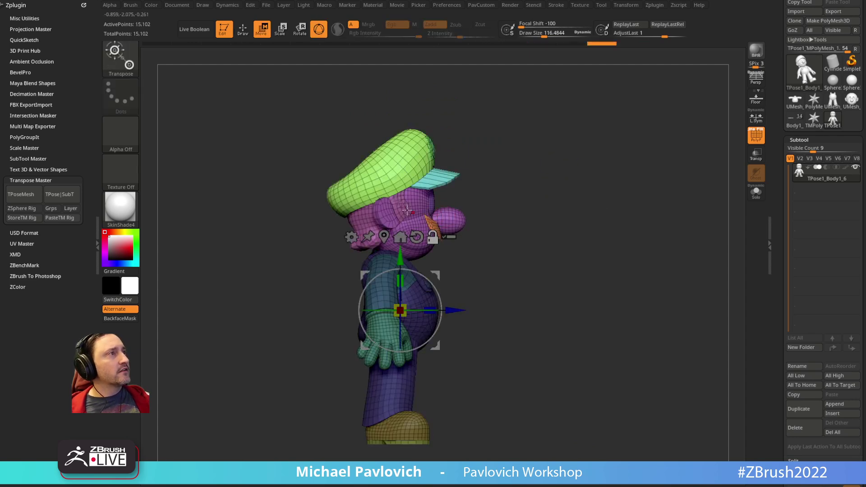
{"action": "left_click_drag", "start_coordinate": [452, 194], "coordinate": [413, 158]}
{"action": "left_click_drag", "start_coordinate": [469, 184], "coordinate": [494, 210], "text": "ctrl"}
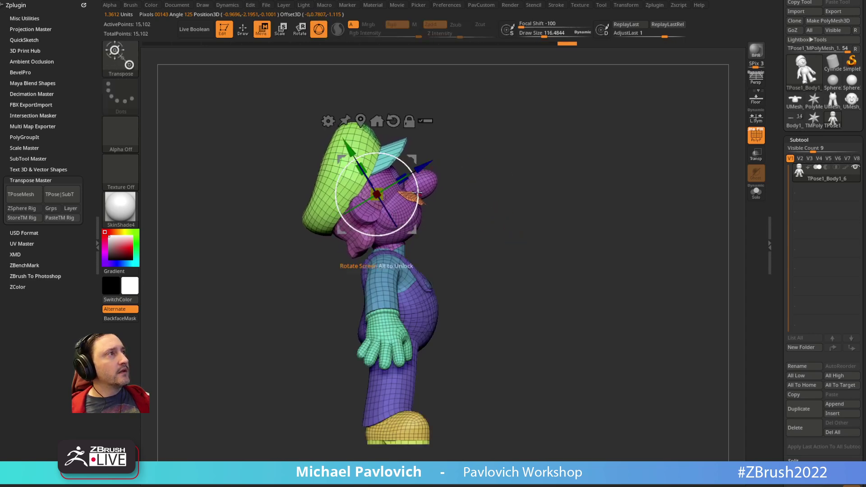
Lean the whole character slightly further backward in side view with the transform gizmo
{"action": "left_click_drag", "start_coordinate": [418, 193], "coordinate": [416, 186]}
{"action": "key", "text": "q"}
{"action": "left_click_drag", "start_coordinate": [499, 237], "coordinate": [466, 199], "text": "alt"}
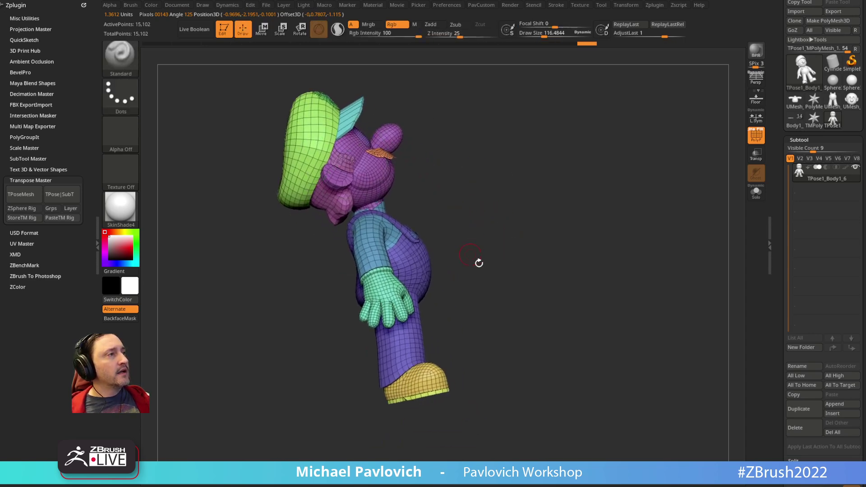
Set the masking brush to MaskLasso and mask the upper body, leaving the lower torso and legs unmasked
{"action": "left_click_drag", "start_coordinate": [488, 258], "coordinate": [437, 253], "text": "ctrl"}
{"action": "left_click", "coordinate": [129, 63], "text": "ctrl"}
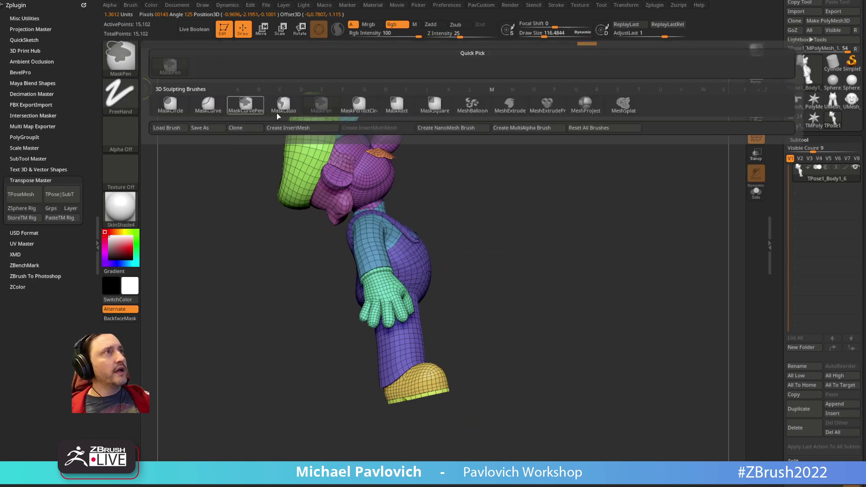
{"action": "left_click", "coordinate": [278, 111], "text": "ctrl"}
{"action": "mouse_move", "coordinate": [487, 315]}
{"action": "left_mouse_down", "text": "ctrl"}
{"action": "mouse_move", "coordinate": [448, 248]}
{"action": "mouse_move", "coordinate": [284, 319]}
{"action": "mouse_move", "coordinate": [485, 315]}
{"action": "left_mouse_up", "text": "ctrl"}
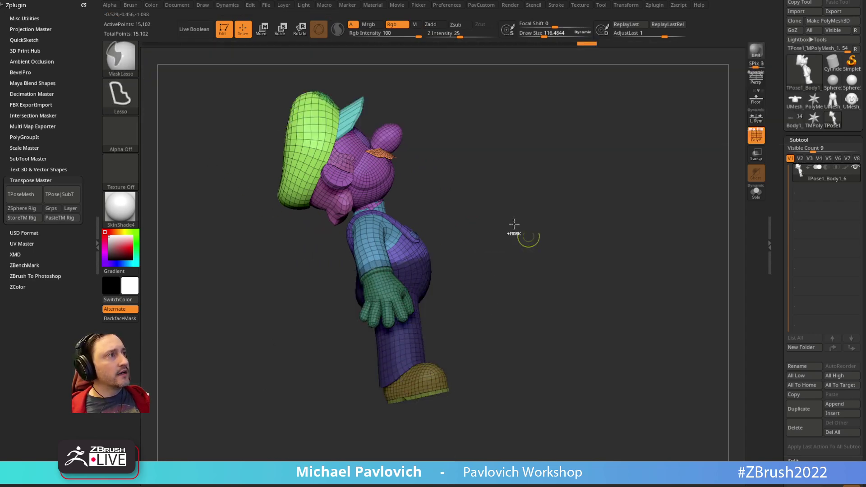
{"action": "left_click", "coordinate": [544, 230], "text": "ctrl"}
{"action": "left_click_drag", "start_coordinate": [545, 230], "coordinate": [523, 251], "text": "shift"}
Add both gloved hands to the mask so only the lower torso, legs and shoes stay editable
{"action": "mouse_move", "coordinate": [602, 313]}
{"action": "left_mouse_down", "text": "ctrl"}
{"action": "mouse_move", "coordinate": [567, 262]}
{"action": "mouse_move", "coordinate": [498, 242]}
{"action": "mouse_move", "coordinate": [494, 286]}
{"action": "mouse_move", "coordinate": [537, 357]}
{"action": "left_mouse_up", "text": "ctrl"}
{"action": "mouse_move", "coordinate": [586, 226]}
{"action": "left_mouse_down", "text": "shift"}
{"action": "mouse_move", "coordinate": [608, 237]}
{"action": "mouse_move", "coordinate": [568, 247]}
{"action": "left_mouse_up", "text": "shift"}
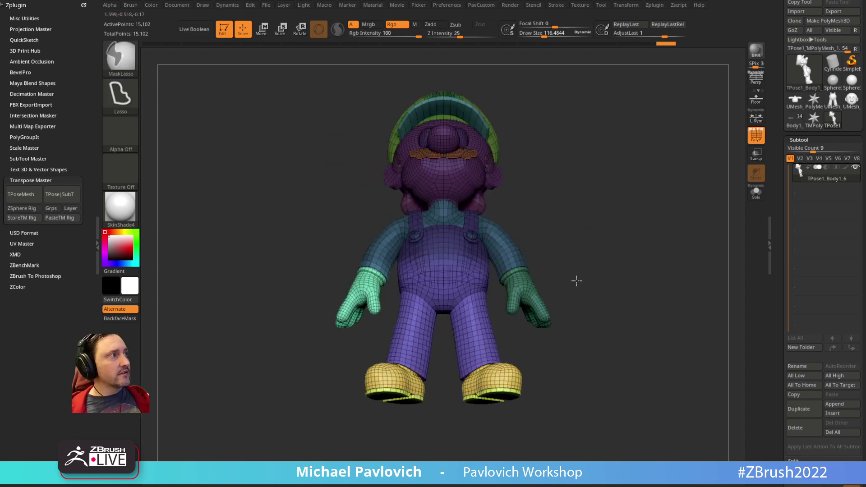
{"action": "mouse_move", "coordinate": [583, 299]}
{"action": "left_mouse_down", "text": "ctrl"}
{"action": "mouse_move", "coordinate": [496, 252]}
{"action": "mouse_move", "coordinate": [503, 309]}
{"action": "mouse_move", "coordinate": [577, 357]}
{"action": "left_mouse_up", "text": "ctrl"}
{"action": "left_click_drag", "start_coordinate": [577, 221], "coordinate": [606, 228], "text": "shift"}
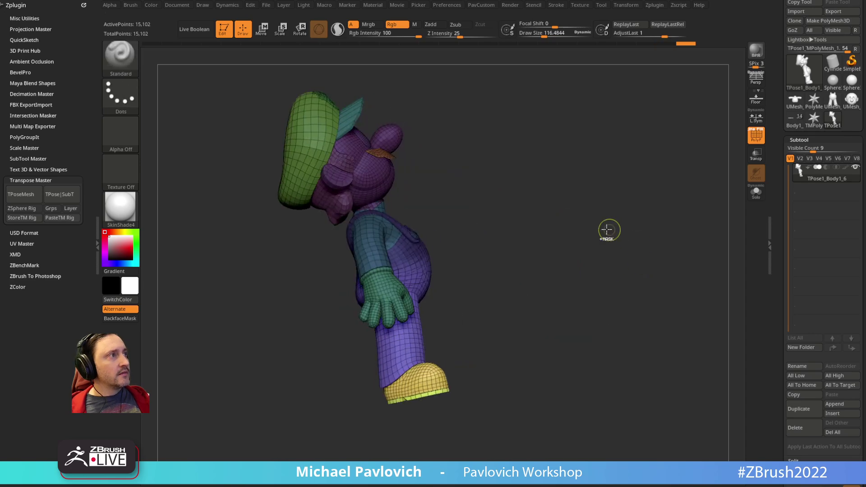
{"action": "left_click", "coordinate": [607, 216], "text": "ctrl"}
{"action": "left_click", "coordinate": [483, 247], "text": "ctrl"}
Place the gizmo at the waist and rotate the unmasked hips and legs backward in side view
{"action": "key", "text": "w"}
{"action": "left_click", "coordinate": [405, 267], "text": "alt"}
{"action": "left_click_drag", "start_coordinate": [429, 276], "coordinate": [449, 265]}
{"action": "left_click_drag", "start_coordinate": [442, 232], "coordinate": [441, 236]}
{"action": "key", "text": "q"}
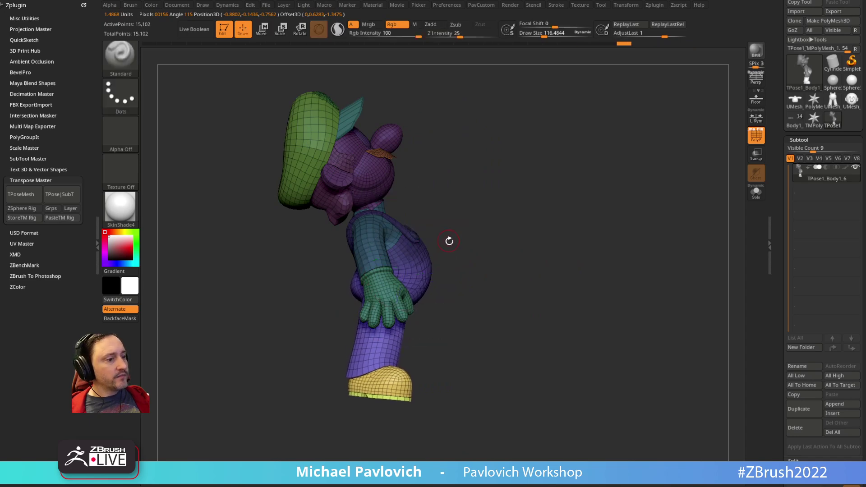
Lasso-mask the character's right leg from behind and invert the mask so only that leg is editable
{"action": "left_click_drag", "start_coordinate": [513, 281], "coordinate": [543, 267]}
{"action": "left_click_drag", "start_coordinate": [478, 319], "coordinate": [499, 316]}
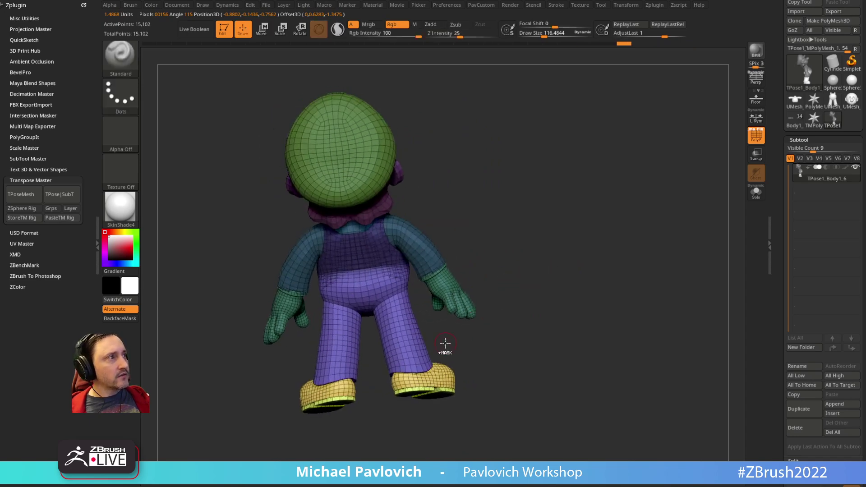
{"action": "left_click_drag", "start_coordinate": [469, 366], "coordinate": [432, 334], "text": "ctrl"}
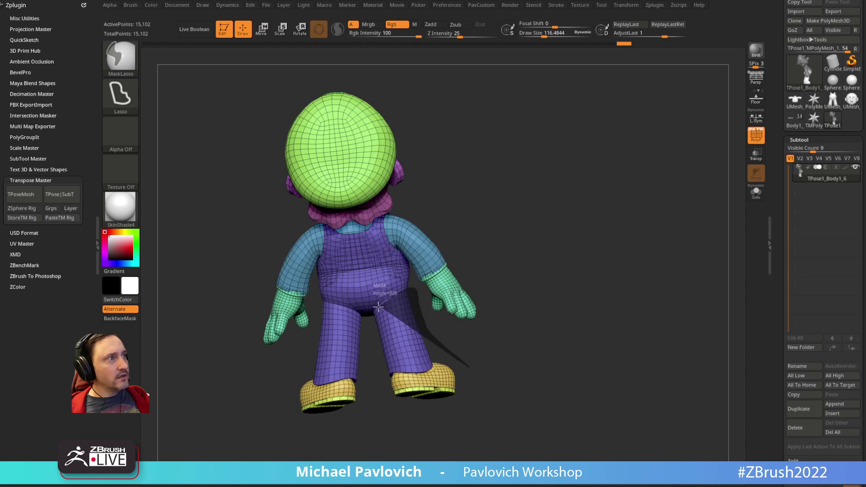
{"action": "mouse_move", "coordinate": [378, 306]}
{"action": "left_mouse_down", "text": "ctrl"}
{"action": "mouse_move", "coordinate": [509, 421]}
{"action": "mouse_move", "coordinate": [549, 305]}
{"action": "mouse_move", "coordinate": [409, 346]}
{"action": "left_mouse_up", "text": "ctrl"}
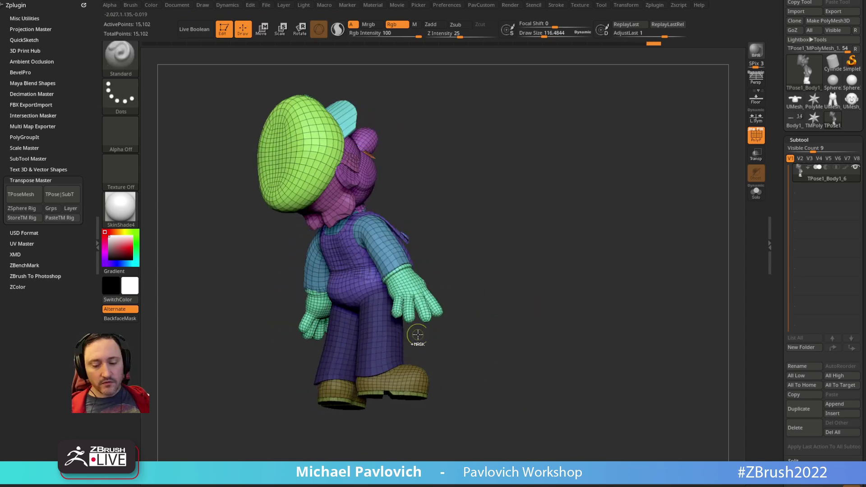
{"action": "left_click_drag", "start_coordinate": [454, 305], "coordinate": [418, 343]}
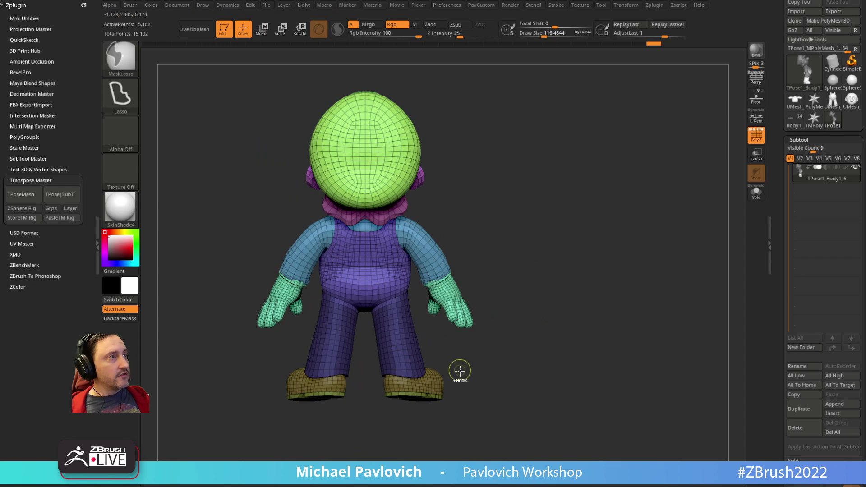
{"action": "left_click_drag", "start_coordinate": [458, 365], "coordinate": [425, 339], "text": "ctrl"}
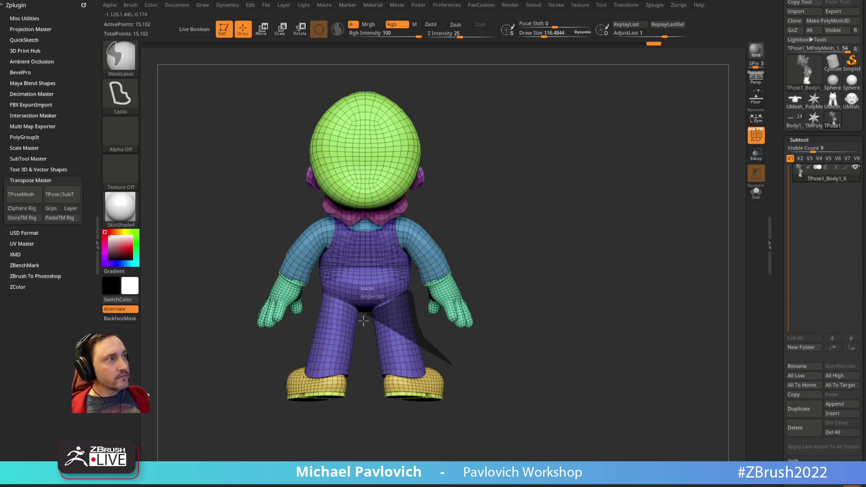
{"action": "left_click_drag", "start_coordinate": [536, 338], "coordinate": [425, 325]}
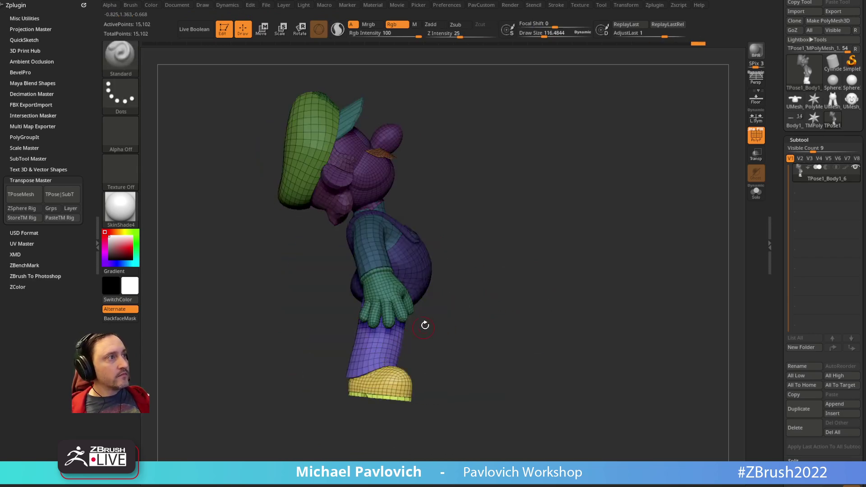
Place the gizmo at the right hip and swing the right leg forward until it is nearly horizontal
{"action": "key", "text": "w"}
{"action": "left_click_drag", "start_coordinate": [440, 236], "coordinate": [354, 257], "text": "alt"}
{"action": "mouse_move", "coordinate": [421, 266]}
{"action": "left_mouse_down"}
{"action": "mouse_move", "coordinate": [460, 269]}
{"action": "mouse_move", "coordinate": [487, 204]}
{"action": "mouse_move", "coordinate": [444, 262]}
{"action": "mouse_move", "coordinate": [553, 236]}
{"action": "mouse_move", "coordinate": [469, 271]}
{"action": "mouse_move", "coordinate": [438, 297]}
{"action": "mouse_move", "coordinate": [435, 287]}
{"action": "mouse_move", "coordinate": [424, 293]}
{"action": "left_mouse_up"}
{"action": "key", "text": "q"}
{"action": "key", "text": "w"}
{"action": "key", "text": "q"}
{"action": "left_click_drag", "start_coordinate": [401, 373], "coordinate": [456, 274]}
{"action": "key", "text": "w"}
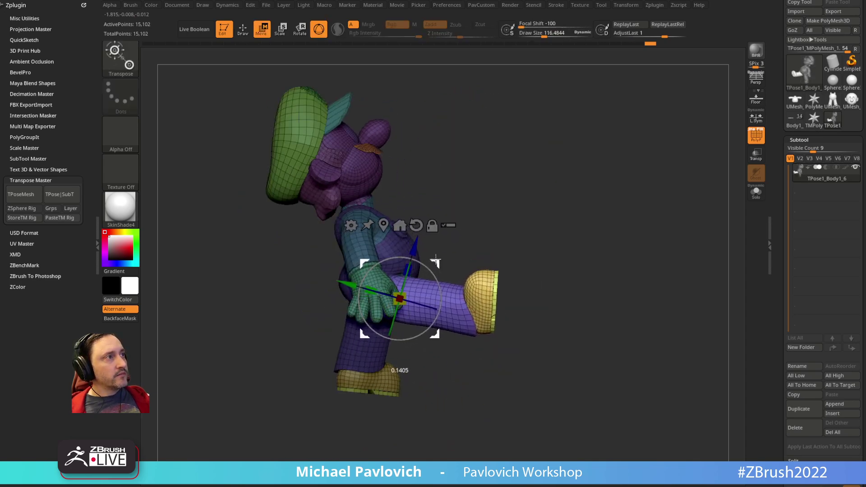
Try to bend the raised right leg by masking its thigh and rotating the lower leg at the knee
{"action": "key", "text": "q"}
{"action": "left_click_drag", "start_coordinate": [446, 253], "coordinate": [426, 265]}
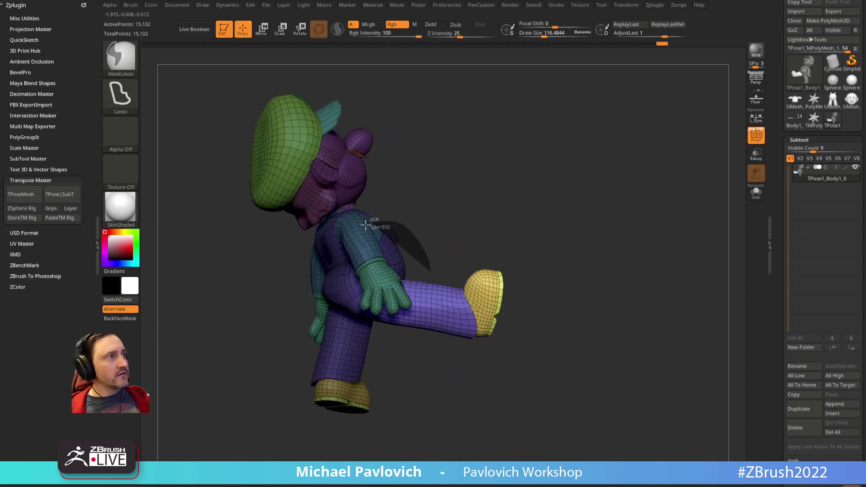
{"action": "mouse_move", "coordinate": [367, 226]}
{"action": "left_mouse_down", "text": "ctrl+shift"}
{"action": "mouse_move", "coordinate": [378, 382]}
{"action": "mouse_move", "coordinate": [426, 363]}
{"action": "left_mouse_up", "text": "ctrl+shift"}
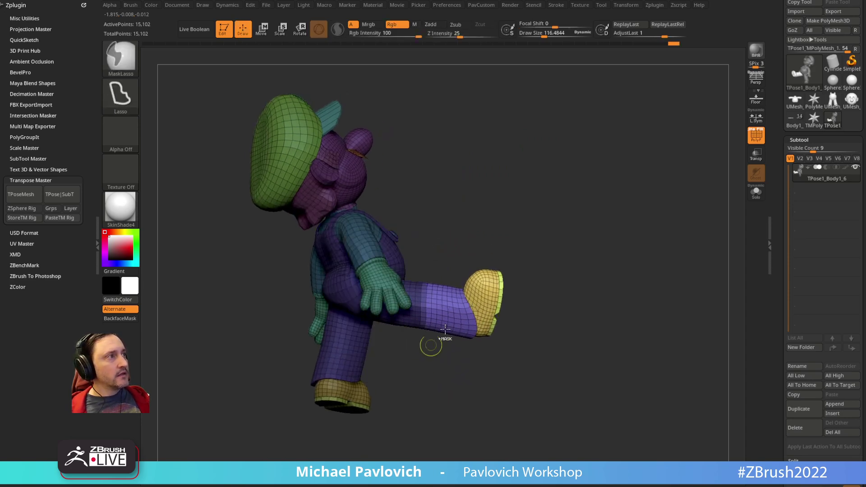
{"action": "key", "text": "w"}
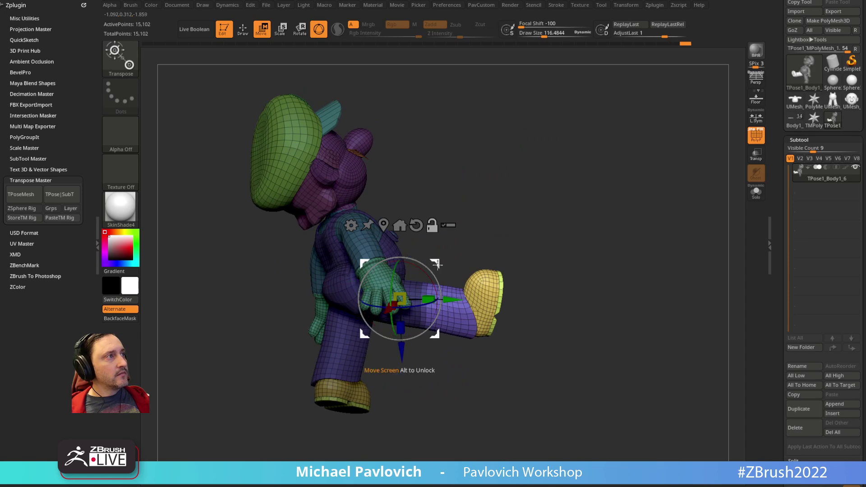
{"action": "left_click", "coordinate": [400, 225]}
{"action": "left_click", "coordinate": [307, 320]}
{"action": "left_click", "coordinate": [442, 229]}
{"action": "left_click_drag", "start_coordinate": [531, 251], "coordinate": [525, 238]}
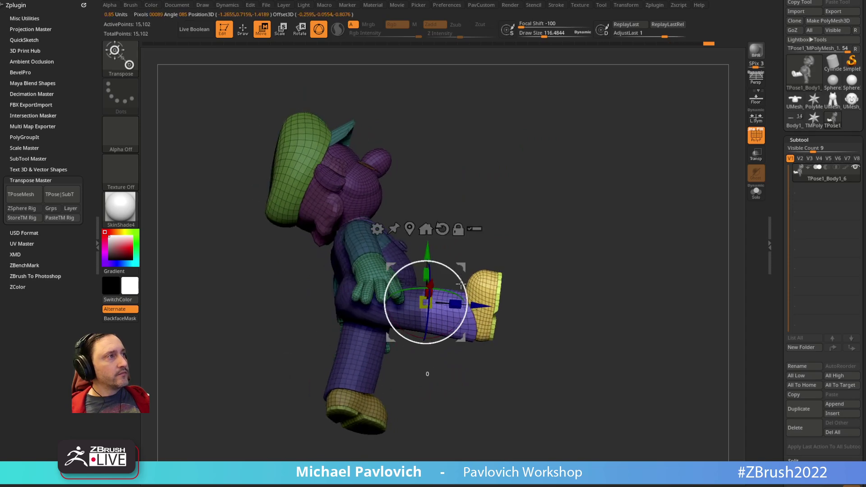
{"action": "mouse_move", "coordinate": [460, 283]}
{"action": "left_mouse_down"}
{"action": "mouse_move", "coordinate": [448, 345]}
{"action": "mouse_move", "coordinate": [567, 241]}
{"action": "mouse_move", "coordinate": [536, 195]}
{"action": "mouse_move", "coordinate": [525, 216]}
{"action": "mouse_move", "coordinate": [539, 212]}
{"action": "mouse_move", "coordinate": [526, 228]}
{"action": "mouse_move", "coordinate": [546, 198]}
{"action": "mouse_move", "coordinate": [531, 229]}
{"action": "mouse_move", "coordinate": [478, 234]}
{"action": "left_mouse_up"}
{"action": "key", "text": "q"}
{"action": "key", "text": "w"}
{"action": "mouse_move", "coordinate": [428, 285]}
{"action": "left_mouse_down"}
{"action": "mouse_move", "coordinate": [440, 302]}
{"action": "mouse_move", "coordinate": [432, 274]}
{"action": "left_mouse_up"}
Raise the right leg slightly at the hip and bend its lower leg downward at the knee with the gizmo
{"action": "left_click_drag", "start_coordinate": [532, 212], "coordinate": [586, 203], "text": "shift"}
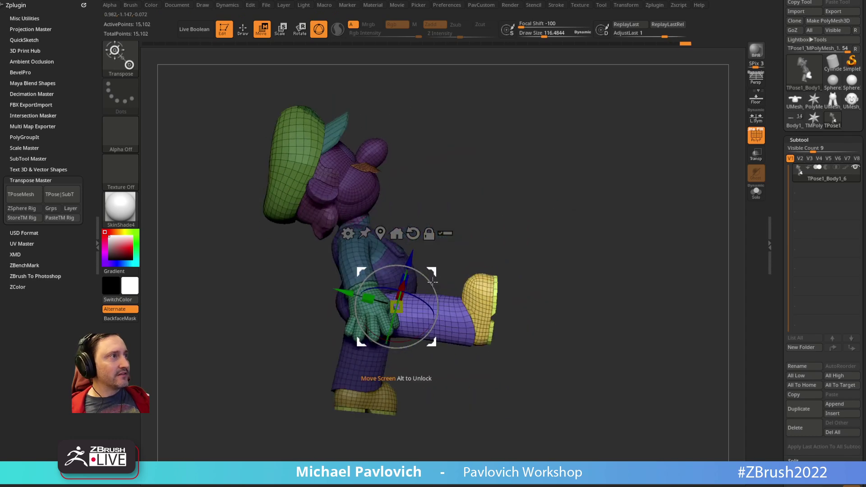
{"action": "mouse_move", "coordinate": [430, 282]}
{"action": "left_mouse_down"}
{"action": "mouse_move", "coordinate": [436, 256]}
{"action": "mouse_move", "coordinate": [326, 340]}
{"action": "mouse_move", "coordinate": [448, 389]}
{"action": "mouse_move", "coordinate": [454, 367]}
{"action": "left_mouse_up"}
{"action": "key", "text": "q"}
{"action": "key", "text": "w"}
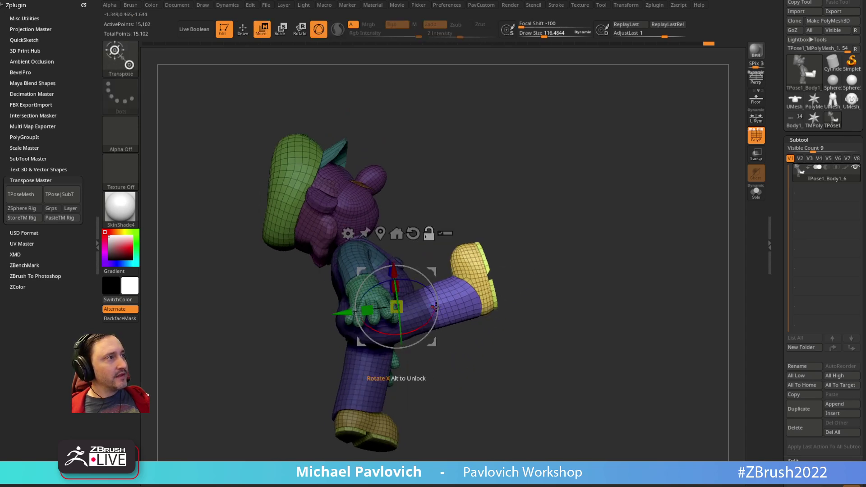
{"action": "mouse_move", "coordinate": [462, 275]}
{"action": "left_mouse_down"}
{"action": "mouse_move", "coordinate": [473, 333]}
{"action": "mouse_move", "coordinate": [467, 258]}
{"action": "mouse_move", "coordinate": [470, 291]}
{"action": "mouse_move", "coordinate": [474, 284]}
{"action": "left_mouse_up"}
{"action": "key", "text": "ctrl+z"}
{"action": "key", "text": "ctrl+z"}
{"action": "key", "text": "ctrl+z"}
{"action": "key", "text": "ctrl+z"}
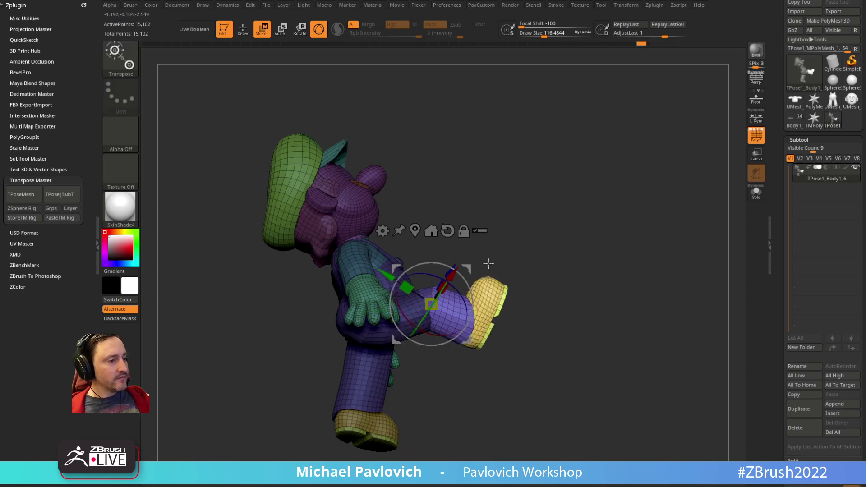
Angle the lower right leg slightly outward with the gizmo while viewing the character from the front and above
{"action": "key", "text": "q"}
{"action": "mouse_move", "coordinate": [521, 239]}
{"action": "left_mouse_down"}
{"action": "mouse_move", "coordinate": [473, 243]}
{"action": "mouse_move", "coordinate": [518, 234]}
{"action": "left_mouse_up"}
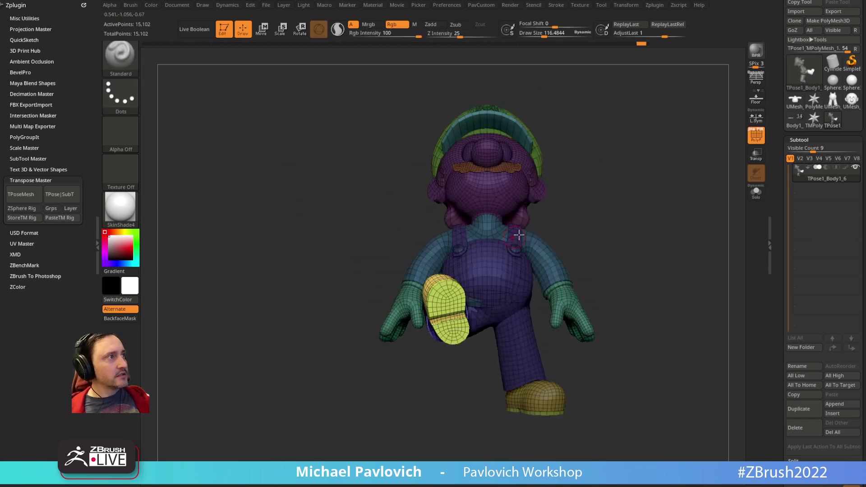
{"action": "mouse_move", "coordinate": [585, 202]}
{"action": "left_mouse_down"}
{"action": "mouse_move", "coordinate": [552, 215]}
{"action": "mouse_move", "coordinate": [640, 215]}
{"action": "mouse_move", "coordinate": [638, 296]}
{"action": "left_mouse_up"}
{"action": "key", "text": "w"}
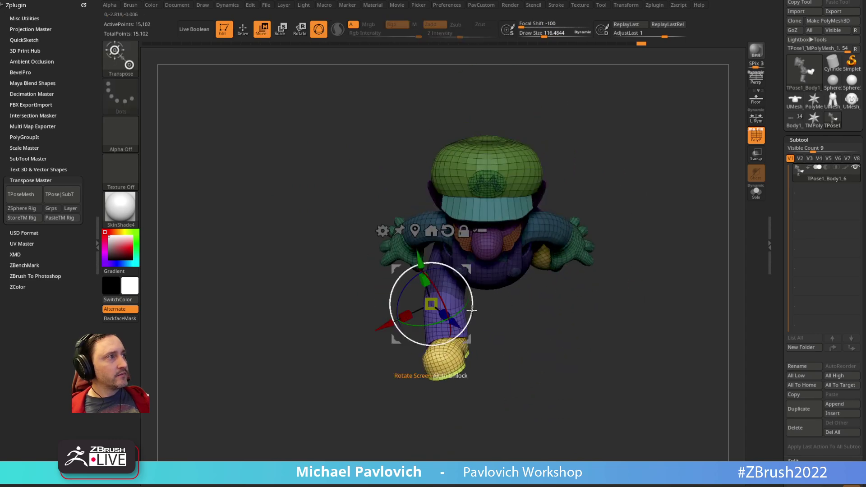
{"action": "left_click_drag", "start_coordinate": [468, 267], "coordinate": [477, 268], "text": "alt"}
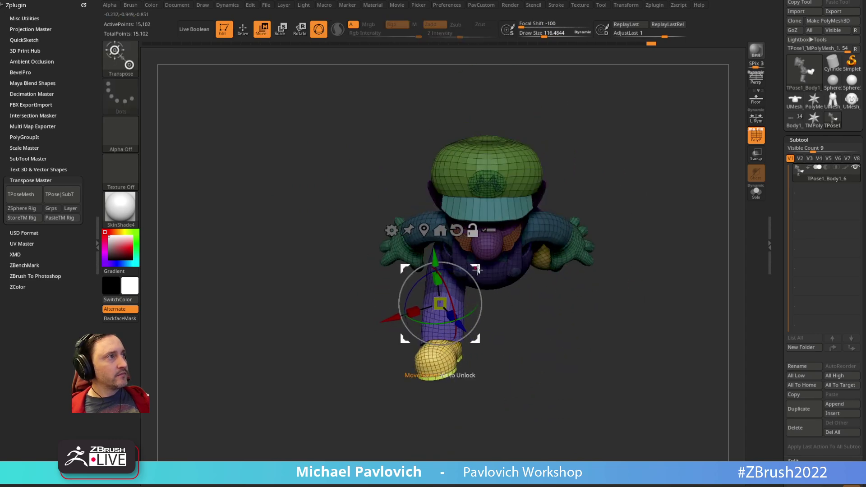
Mask the whole character except the right shoe
{"action": "key", "text": "q"}
{"action": "mouse_move", "coordinate": [511, 323]}
{"action": "left_mouse_down"}
{"action": "mouse_move", "coordinate": [583, 205]}
{"action": "mouse_move", "coordinate": [562, 195]}
{"action": "mouse_move", "coordinate": [566, 263]}
{"action": "mouse_move", "coordinate": [549, 321]}
{"action": "left_mouse_up"}
{"action": "key", "text": "ctrl"}
{"action": "left_click_drag", "start_coordinate": [445, 362], "coordinate": [471, 401], "text": "ctrl"}
{"action": "mouse_move", "coordinate": [472, 391]}
{"action": "left_mouse_down", "text": "ctrl+shift"}
{"action": "mouse_move", "coordinate": [424, 354]}
{"action": "mouse_move", "coordinate": [394, 446]}
{"action": "left_mouse_up", "text": "ctrl+shift"}
{"action": "left_click", "coordinate": [555, 307], "text": "ctrl"}
{"action": "left_click", "coordinate": [555, 305], "text": "ctrl+shift"}
{"action": "left_click", "coordinate": [559, 300], "text": "ctrl"}
{"action": "mouse_move", "coordinate": [564, 298]}
{"action": "left_mouse_down"}
{"action": "mouse_move", "coordinate": [636, 230]}
{"action": "mouse_move", "coordinate": [604, 197]}
{"action": "left_mouse_up"}
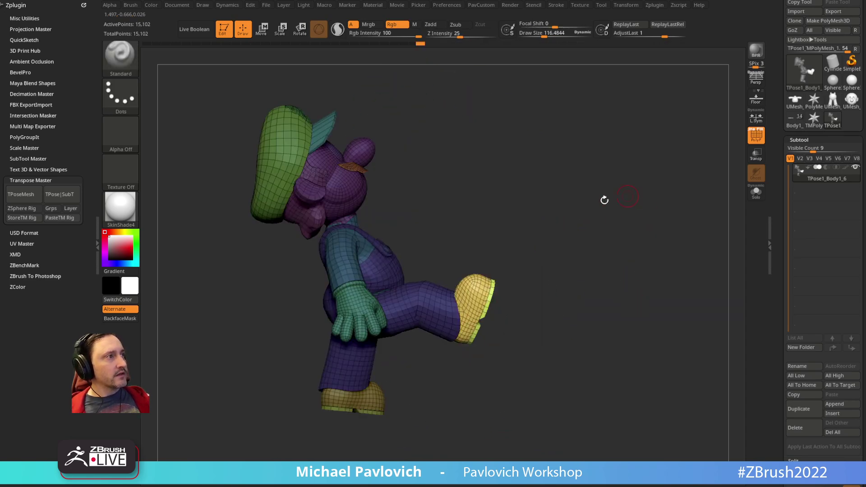
Adjust the right shoe's angle at the ankle with the gizmo and clear the mask
{"action": "key", "text": "w"}
{"action": "left_click_drag", "start_coordinate": [537, 282], "coordinate": [485, 307]}
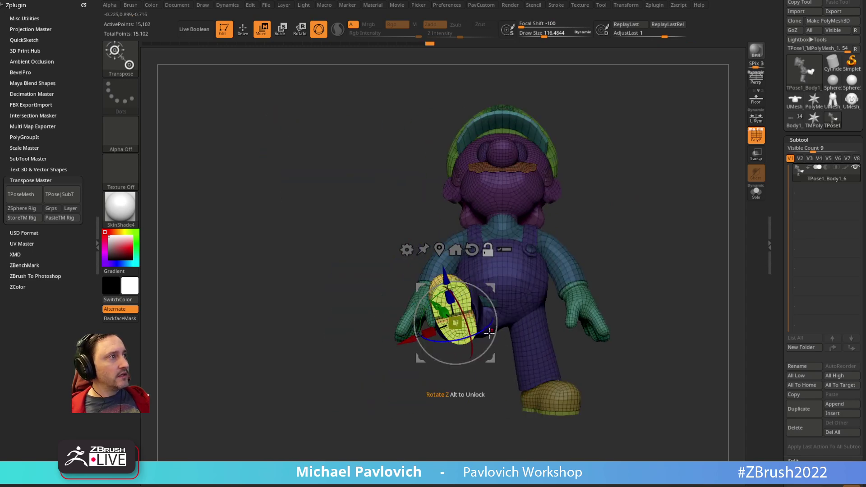
{"action": "key", "text": "q"}
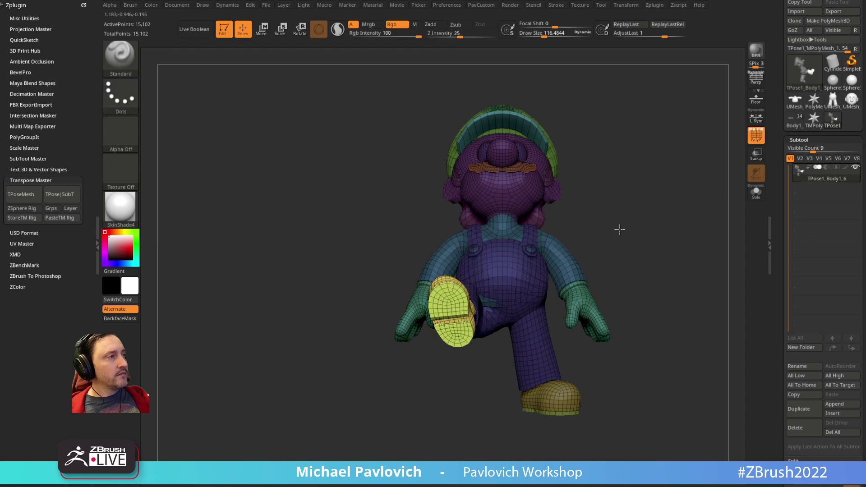
{"action": "left_click_drag", "start_coordinate": [618, 228], "coordinate": [680, 219]}
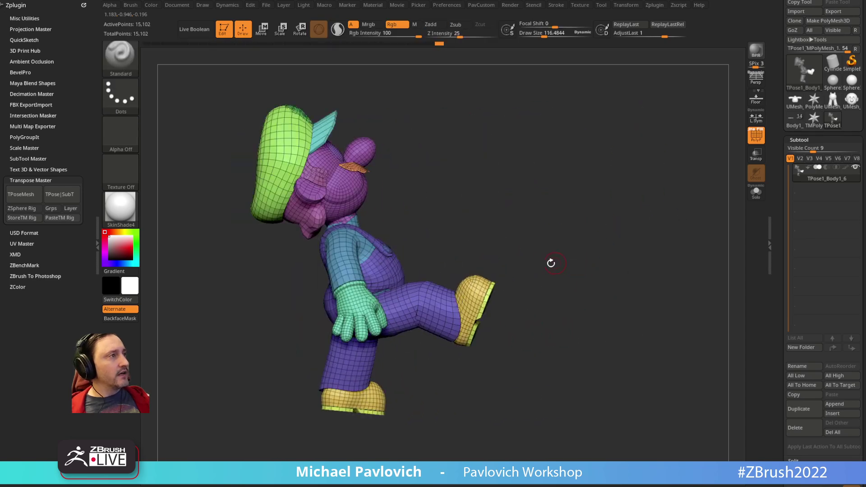
Increase the brush draw size to about 166
{"action": "key", "text": "s"}
{"action": "left_click_drag", "start_coordinate": [543, 264], "coordinate": [555, 263]}
{"action": "mouse_move", "coordinate": [411, 263]}
{"action": "left_mouse_down"}
{"action": "mouse_move", "coordinate": [452, 209]}
{"action": "mouse_move", "coordinate": [560, 189]}
{"action": "left_mouse_up"}
Lasso-mask the left leg from the front and invert the mask so only that leg is editable
{"action": "left_click_drag", "start_coordinate": [581, 224], "coordinate": [508, 314]}
{"action": "key", "text": "ctrl"}
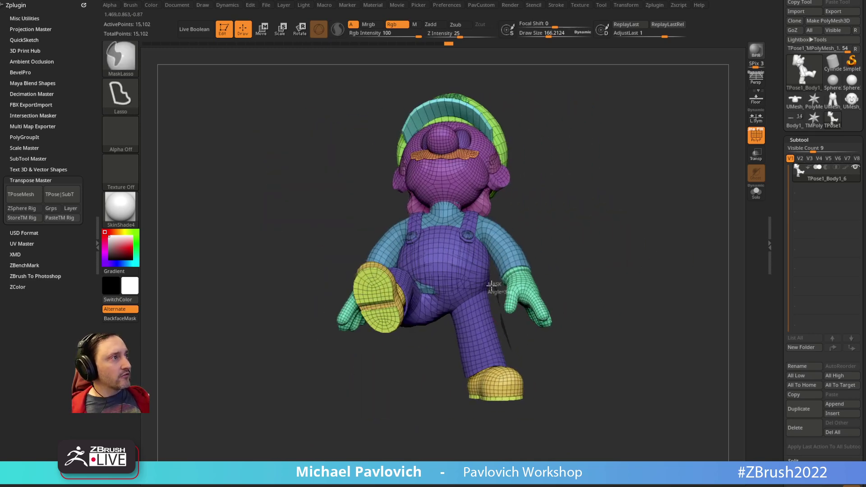
{"action": "mouse_move", "coordinate": [455, 305]}
{"action": "left_mouse_down", "text": "ctrl"}
{"action": "mouse_move", "coordinate": [517, 458]}
{"action": "mouse_move", "coordinate": [557, 357]}
{"action": "left_mouse_up", "text": "ctrl"}
{"action": "mouse_move", "coordinate": [602, 333]}
{"action": "left_mouse_down"}
{"action": "mouse_move", "coordinate": [594, 289]}
{"action": "mouse_move", "coordinate": [527, 271]}
{"action": "mouse_move", "coordinate": [508, 303]}
{"action": "mouse_move", "coordinate": [325, 270]}
{"action": "mouse_move", "coordinate": [370, 297]}
{"action": "left_mouse_up"}
{"action": "left_click", "coordinate": [597, 289], "text": "ctrl"}
{"action": "key", "text": "ctrl"}
{"action": "left_click", "coordinate": [370, 297], "text": "ctrl"}
{"action": "left_click_drag", "start_coordinate": [486, 235], "coordinate": [559, 248]}
Place the gizmo at the left hip and swing the unmasked left leg backward in side view
{"action": "key", "text": "w"}
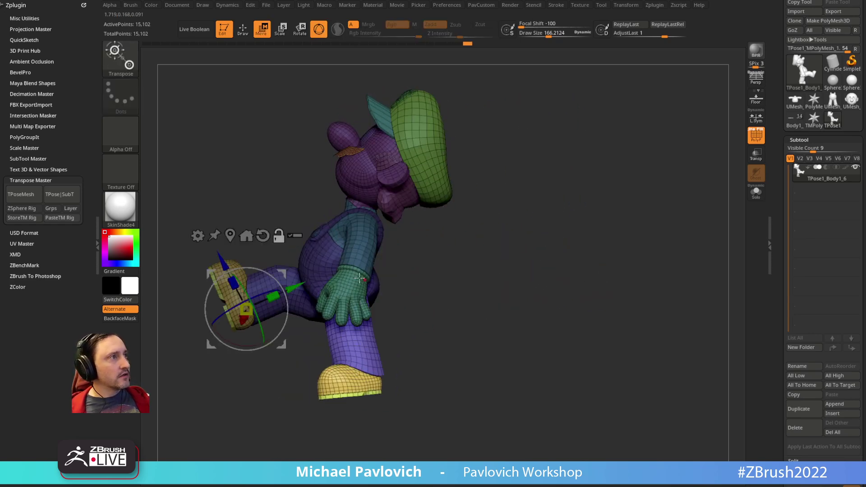
{"action": "left_click", "coordinate": [345, 290], "text": "alt"}
{"action": "left_click_drag", "start_coordinate": [447, 289], "coordinate": [418, 292], "text": "shift"}
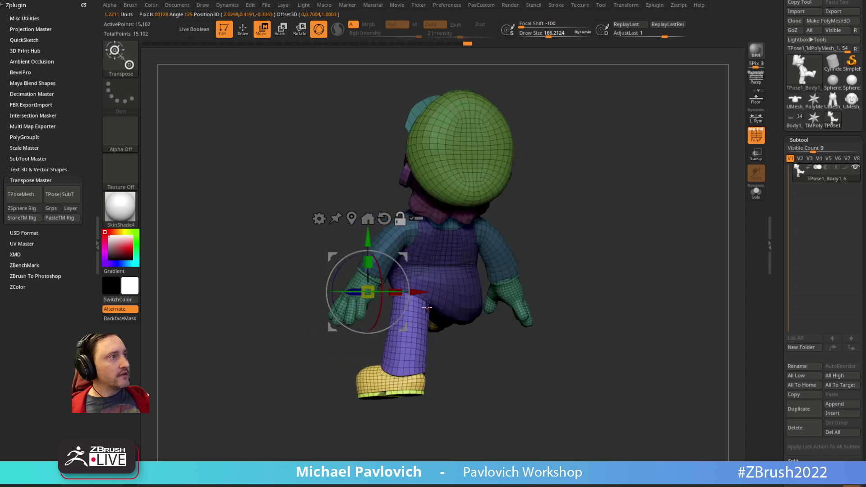
{"action": "left_click", "coordinate": [422, 303], "text": "alt"}
{"action": "left_click_drag", "start_coordinate": [337, 372], "coordinate": [433, 374], "text": "shift"}
{"action": "left_click_drag", "start_coordinate": [421, 303], "coordinate": [394, 302], "text": "alt"}
{"action": "left_click_drag", "start_coordinate": [526, 245], "coordinate": [541, 263], "text": "alt"}
{"action": "left_click_drag", "start_coordinate": [466, 292], "coordinate": [580, 277]}
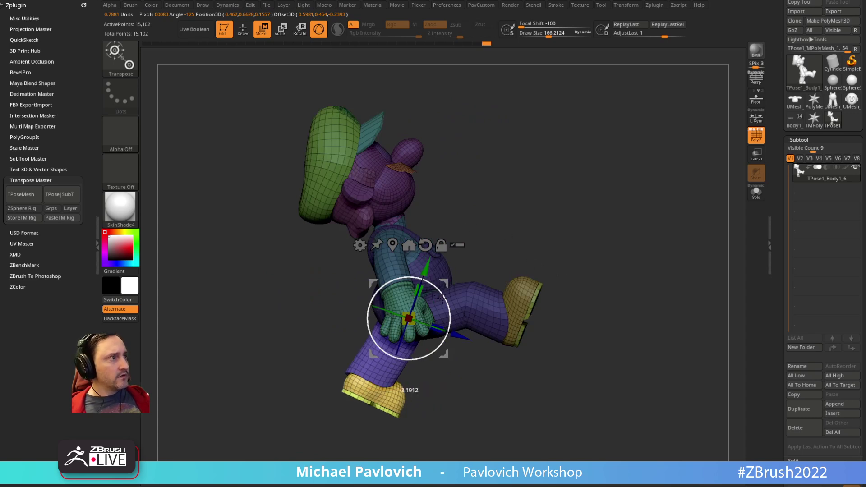
Mask the left thigh with a lasso and bend the lower left leg backward at the knee with the gizmo
{"action": "left_click_drag", "start_coordinate": [526, 359], "coordinate": [331, 328], "text": "ctrl"}
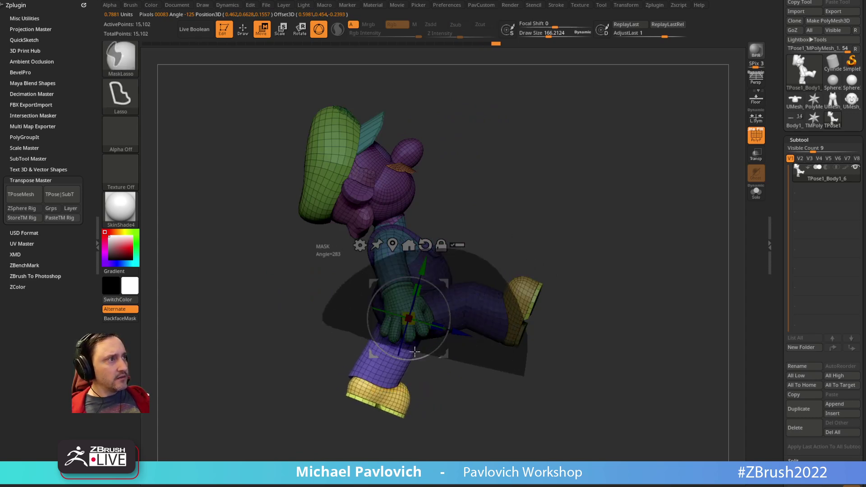
{"action": "left_click_drag", "start_coordinate": [414, 351], "coordinate": [416, 353], "text": "ctrl"}
{"action": "mouse_move", "coordinate": [443, 285]}
{"action": "left_mouse_down", "text": "alt"}
{"action": "mouse_move", "coordinate": [436, 321]}
{"action": "mouse_move", "coordinate": [426, 315]}
{"action": "left_mouse_up", "text": "alt"}
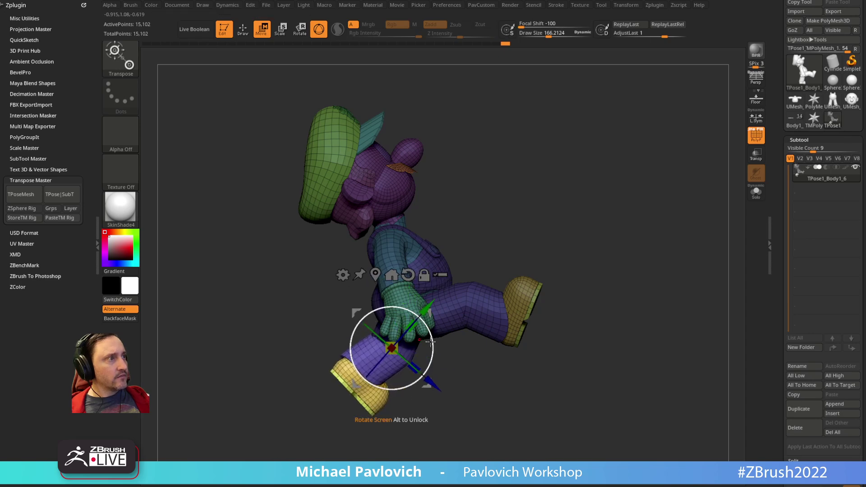
{"action": "key", "text": "q"}
Isolate the left shoe with a lasso selection and mask the rest of the character for gizmo editing
{"action": "left_click_drag", "start_coordinate": [403, 426], "coordinate": [411, 436], "text": "ctrl"}
{"action": "mouse_move", "coordinate": [405, 436]}
{"action": "left_mouse_down", "text": "ctrl+shift"}
{"action": "mouse_move", "coordinate": [388, 408]}
{"action": "mouse_move", "coordinate": [424, 407]}
{"action": "left_mouse_up", "text": "ctrl+shift"}
{"action": "key", "text": "ctrl+shift+a"}
{"action": "left_click", "coordinate": [427, 394], "text": "ctrl+shift"}
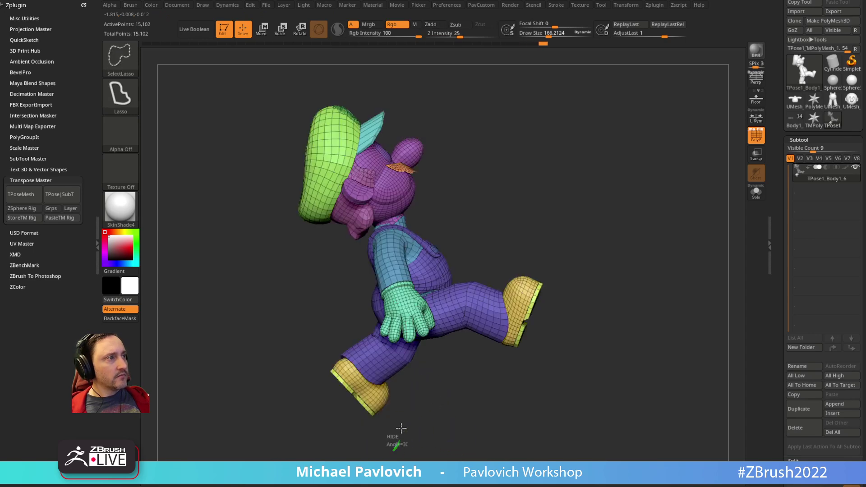
{"action": "left_click_drag", "start_coordinate": [317, 394], "coordinate": [429, 408], "text": "ctrl+shift"}
{"action": "key", "text": "w"}
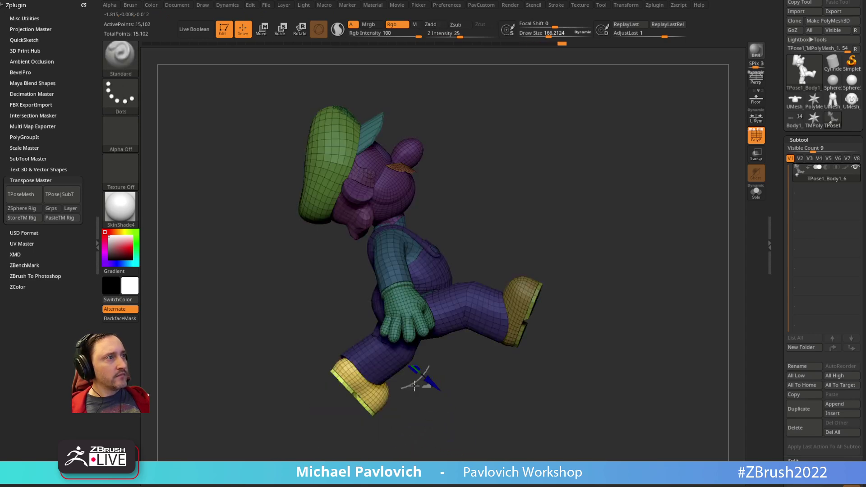
Rotate the unmasked left shoe with the gizmo in side and back views to angle it against the trailing leg
{"action": "left_click_drag", "start_coordinate": [389, 353], "coordinate": [367, 364], "text": "alt"}
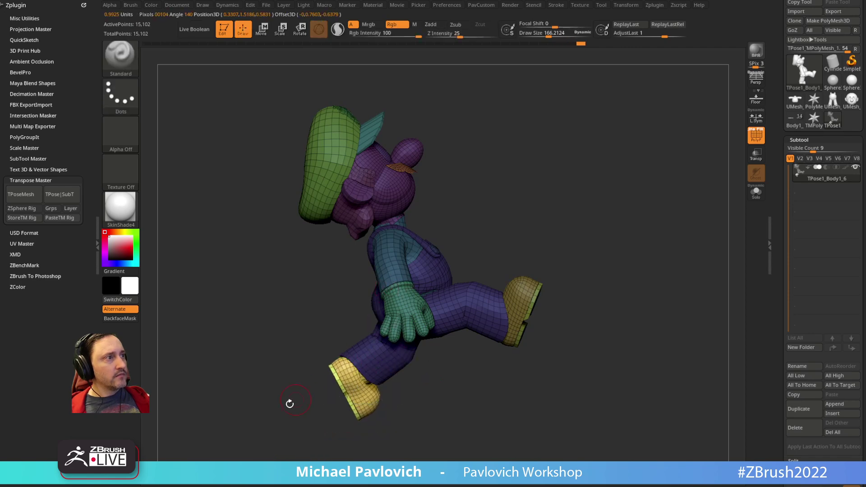
{"action": "left_click_drag", "start_coordinate": [288, 401], "coordinate": [379, 384]}
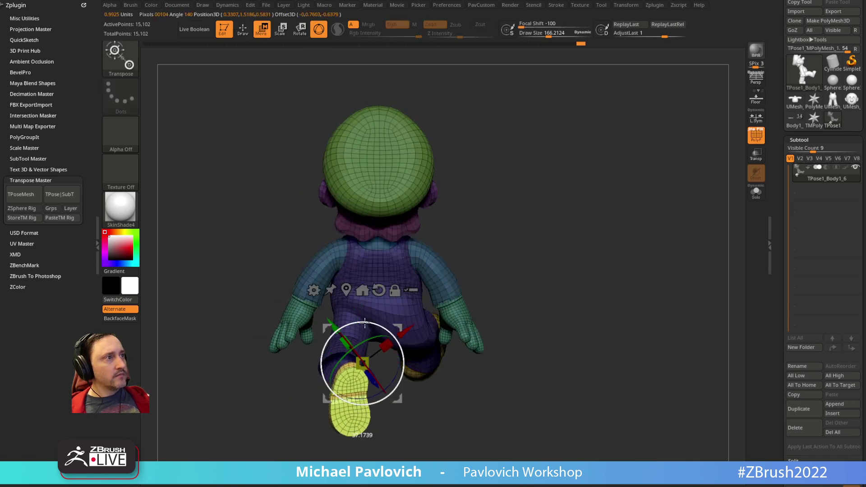
{"action": "left_click_drag", "start_coordinate": [399, 324], "coordinate": [389, 318]}
{"action": "key", "text": "q"}
Isolate the left arm with a topological mask from the shoulder and lasso the left glove to free it too
{"action": "mouse_move", "coordinate": [538, 266]}
{"action": "left_mouse_down"}
{"action": "mouse_move", "coordinate": [501, 253]}
{"action": "mouse_move", "coordinate": [523, 248]}
{"action": "mouse_move", "coordinate": [477, 228]}
{"action": "mouse_move", "coordinate": [504, 248]}
{"action": "mouse_move", "coordinate": [521, 242]}
{"action": "mouse_move", "coordinate": [497, 248]}
{"action": "mouse_move", "coordinate": [454, 234]}
{"action": "mouse_move", "coordinate": [473, 238]}
{"action": "mouse_move", "coordinate": [464, 241]}
{"action": "left_mouse_up"}
{"action": "key", "text": "s"}
{"action": "key", "text": "w"}
{"action": "left_click_drag", "start_coordinate": [370, 284], "coordinate": [380, 285], "text": "ctrl"}
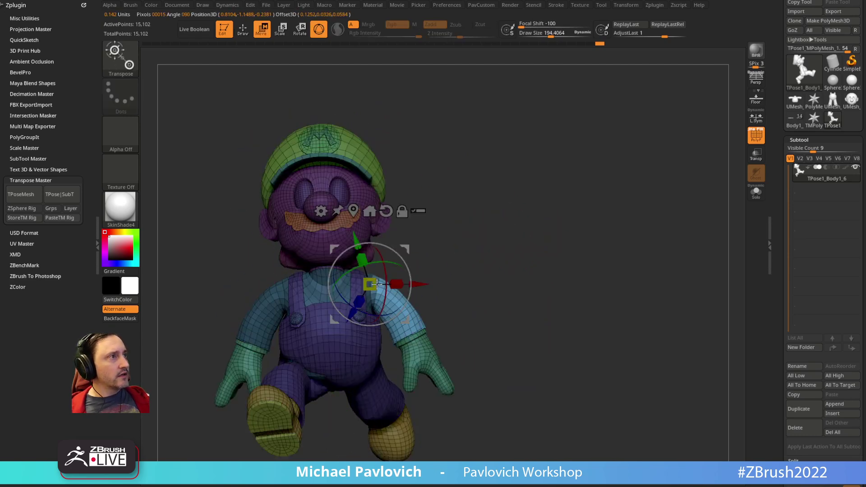
{"action": "key", "text": "q"}
{"action": "left_click_drag", "start_coordinate": [474, 276], "coordinate": [498, 249]}
{"action": "key", "text": "w"}
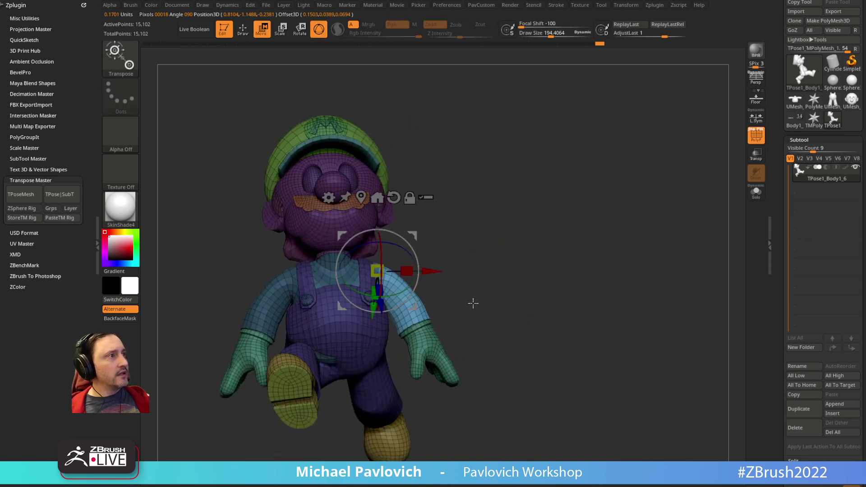
{"action": "key", "text": "q"}
{"action": "left_click_drag", "start_coordinate": [482, 339], "coordinate": [459, 298], "text": "ctrl"}
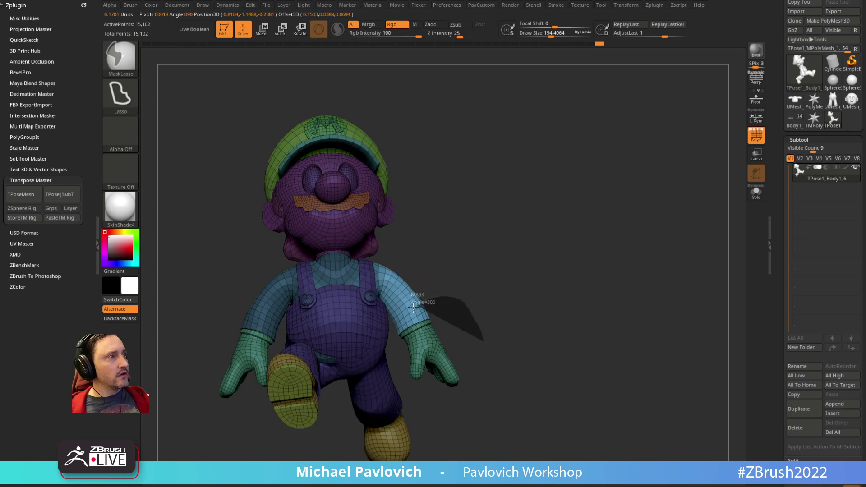
{"action": "left_click_drag", "start_coordinate": [401, 371], "coordinate": [401, 372], "text": "ctrl"}
Try to raise the unmasked left arm beside the head by rotating it from the shoulder with the gizmo
{"action": "left_click_drag", "start_coordinate": [518, 303], "coordinate": [461, 303]}
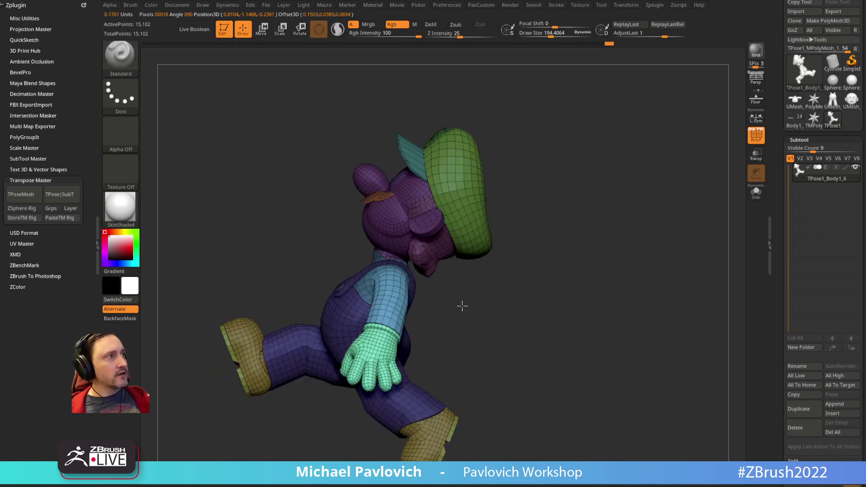
{"action": "key", "text": "w"}
{"action": "key", "text": "q"}
{"action": "left_click_drag", "start_coordinate": [513, 248], "coordinate": [569, 256]}
{"action": "key", "text": "w"}
{"action": "left_click_drag", "start_coordinate": [513, 255], "coordinate": [498, 259], "text": "alt"}
{"action": "left_click_drag", "start_coordinate": [616, 218], "coordinate": [398, 251]}
{"action": "left_click_drag", "start_coordinate": [374, 204], "coordinate": [304, 167]}
{"action": "left_click_drag", "start_coordinate": [486, 175], "coordinate": [395, 201]}
{"action": "mouse_move", "coordinate": [548, 234]}
{"action": "left_mouse_down"}
{"action": "mouse_move", "coordinate": [465, 252]}
{"action": "mouse_move", "coordinate": [427, 284]}
{"action": "mouse_move", "coordinate": [415, 316]}
{"action": "left_mouse_up"}
{"action": "key", "text": "q"}
{"action": "mouse_move", "coordinate": [504, 198]}
{"action": "left_mouse_down"}
{"action": "mouse_move", "coordinate": [640, 209]}
{"action": "mouse_move", "coordinate": [574, 188]}
{"action": "mouse_move", "coordinate": [497, 203]}
{"action": "mouse_move", "coordinate": [505, 214]}
{"action": "left_mouse_up"}
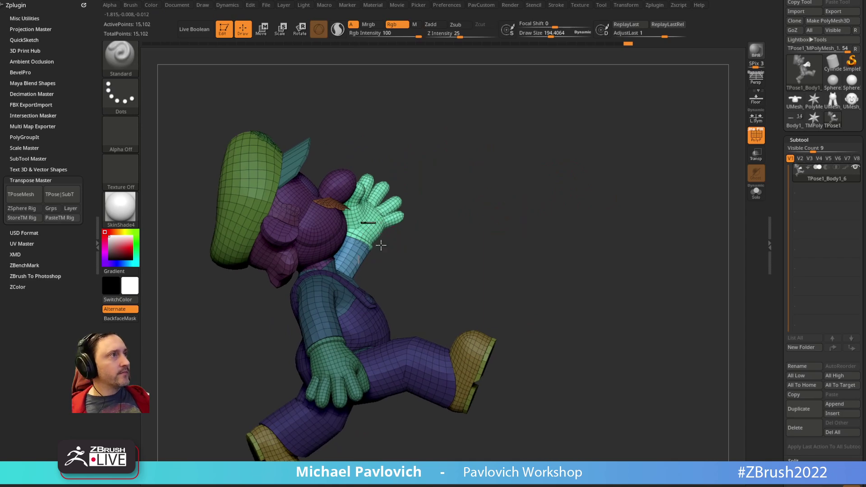
{"action": "key", "text": "w"}
{"action": "key", "text": "q"}
{"action": "mouse_move", "coordinate": [469, 234]}
{"action": "left_mouse_down"}
{"action": "mouse_move", "coordinate": [483, 238]}
{"action": "mouse_move", "coordinate": [451, 243]}
{"action": "mouse_move", "coordinate": [471, 261]}
{"action": "mouse_move", "coordinate": [471, 292]}
{"action": "mouse_move", "coordinate": [456, 254]}
{"action": "left_mouse_up"}
Undo the left arm raise and its masking
{"action": "key", "text": "ctrl+z"}
{"action": "key", "text": "ctrl+z"}
{"action": "key", "text": "ctrl+z"}
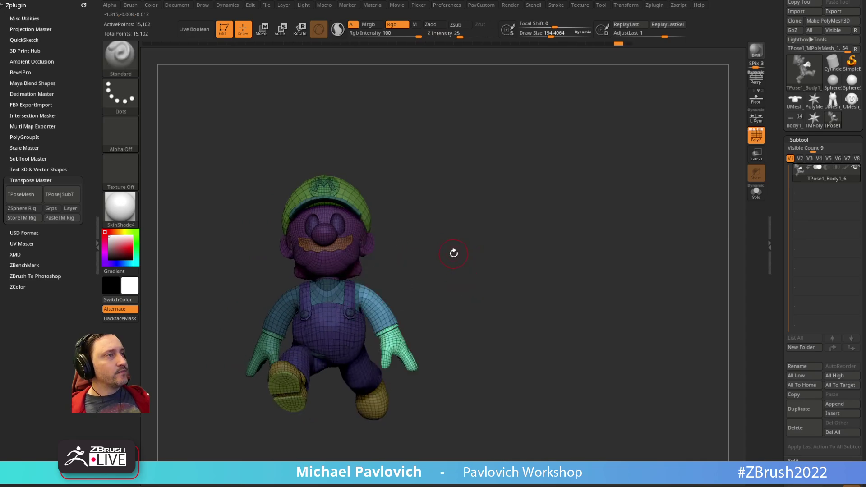
{"action": "key", "text": "ctrl+z"}
{"action": "key", "text": "ctrl+z"}
Lasso-mask the head, torso and both arms, and invert the mask so only the upper body is editable
{"action": "mouse_move", "coordinate": [446, 242]}
{"action": "left_mouse_down", "text": "ctrl"}
{"action": "mouse_move", "coordinate": [236, 222]}
{"action": "mouse_move", "coordinate": [264, 321]}
{"action": "mouse_move", "coordinate": [288, 338]}
{"action": "left_mouse_up", "text": "ctrl"}
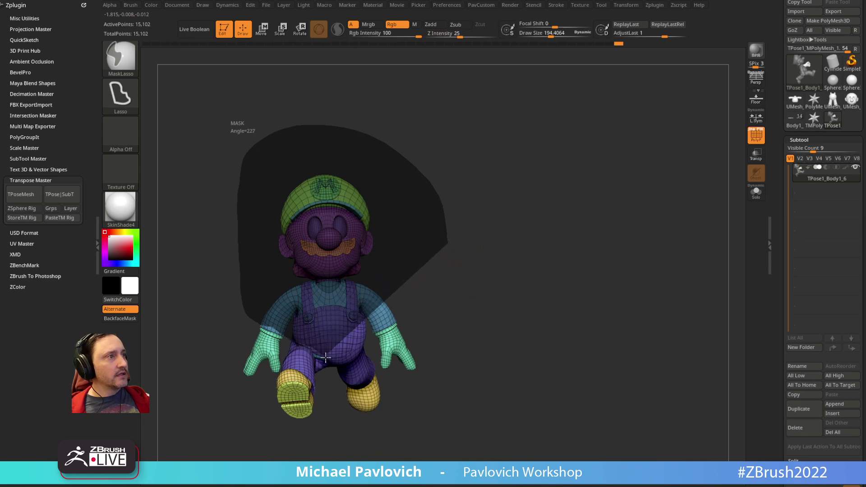
{"action": "mouse_move", "coordinate": [378, 364]}
{"action": "left_mouse_down", "text": "ctrl"}
{"action": "mouse_move", "coordinate": [473, 187]}
{"action": "mouse_move", "coordinate": [512, 232]}
{"action": "mouse_move", "coordinate": [480, 230]}
{"action": "mouse_move", "coordinate": [418, 261]}
{"action": "left_mouse_up", "text": "ctrl"}
{"action": "mouse_move", "coordinate": [189, 366]}
{"action": "left_mouse_down", "text": "ctrl"}
{"action": "mouse_move", "coordinate": [192, 346]}
{"action": "mouse_move", "coordinate": [269, 331]}
{"action": "left_mouse_up", "text": "ctrl"}
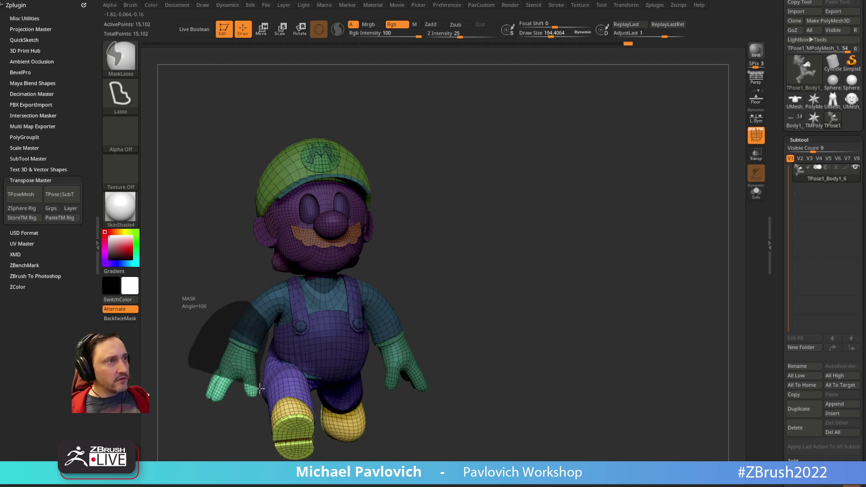
{"action": "left_click_drag", "start_coordinate": [259, 388], "coordinate": [212, 406], "text": "ctrl"}
{"action": "mouse_move", "coordinate": [500, 241]}
{"action": "left_mouse_down"}
{"action": "mouse_move", "coordinate": [485, 189]}
{"action": "mouse_move", "coordinate": [392, 305]}
{"action": "left_mouse_up"}
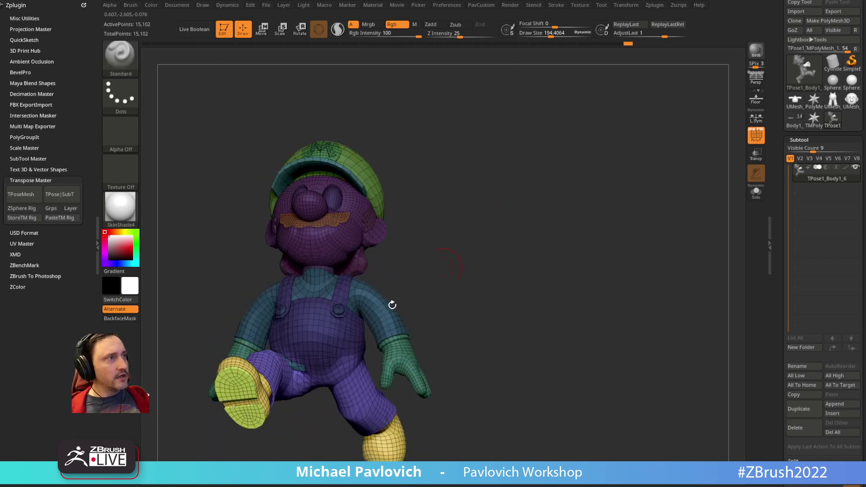
{"action": "left_click_drag", "start_coordinate": [444, 257], "coordinate": [506, 214]}
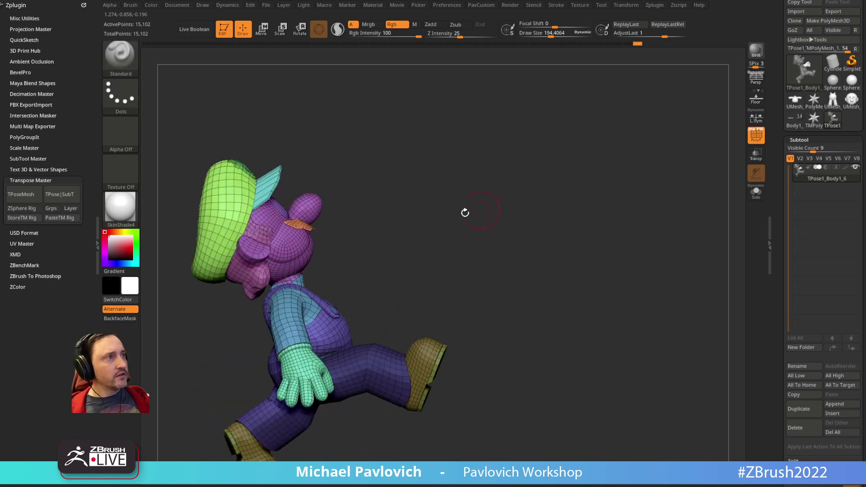
Try to twist the upper body with the gizmo placed at the chest and at the waist, undoing each rotation
{"action": "key", "text": "w"}
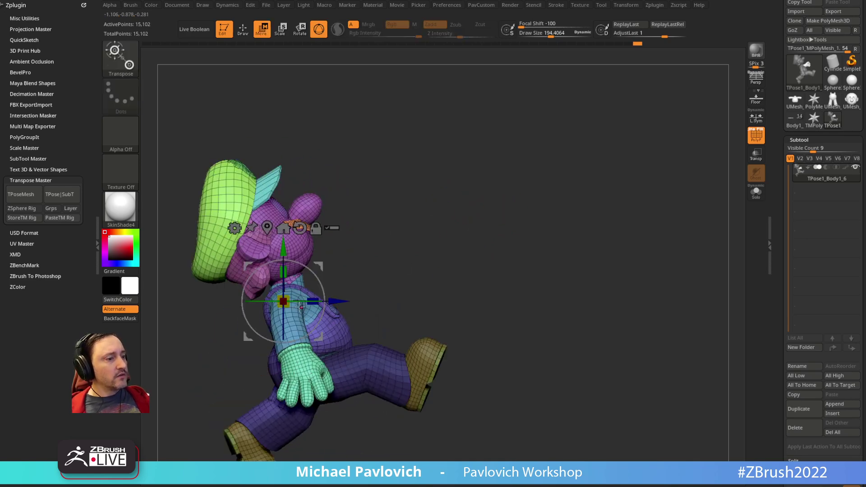
{"action": "mouse_move", "coordinate": [300, 302]}
{"action": "left_mouse_down"}
{"action": "mouse_move", "coordinate": [280, 302]}
{"action": "mouse_move", "coordinate": [288, 301]}
{"action": "left_mouse_up"}
{"action": "key", "text": "ctrl+z"}
{"action": "left_click_drag", "start_coordinate": [318, 265], "coordinate": [338, 310], "text": "alt"}
{"action": "left_click_drag", "start_coordinate": [397, 311], "coordinate": [426, 268], "text": "shift"}
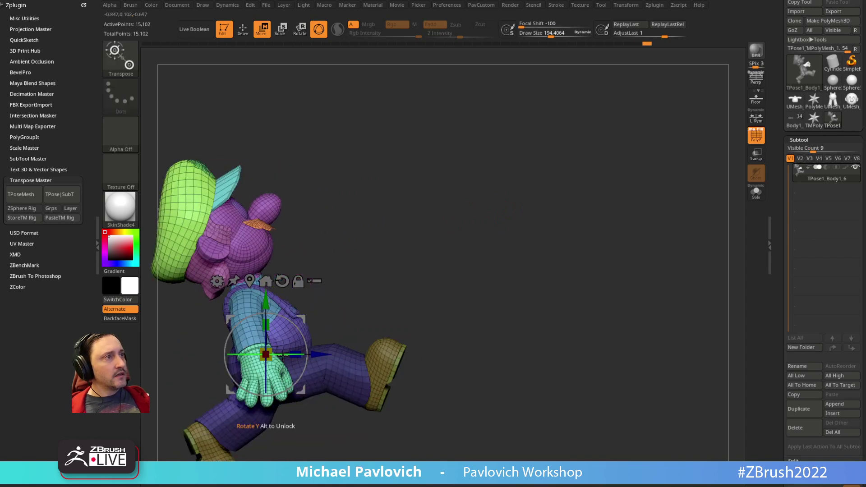
{"action": "left_click_drag", "start_coordinate": [282, 355], "coordinate": [261, 355]}
{"action": "key", "text": "ctrl+z"}
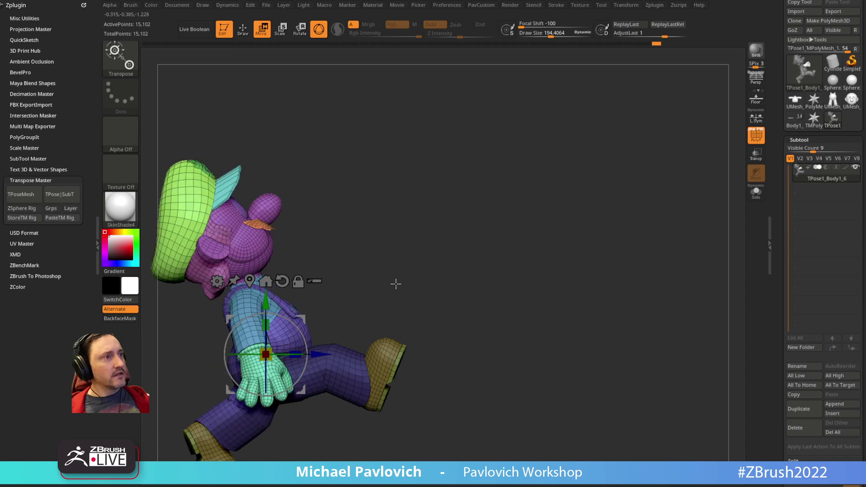
Lasso-mask the lower torso from the back, then place the gizmo at the waist and twist the upper body
{"action": "mouse_move", "coordinate": [395, 283]}
{"action": "left_mouse_down"}
{"action": "mouse_move", "coordinate": [454, 273]}
{"action": "mouse_move", "coordinate": [423, 305]}
{"action": "left_mouse_up"}
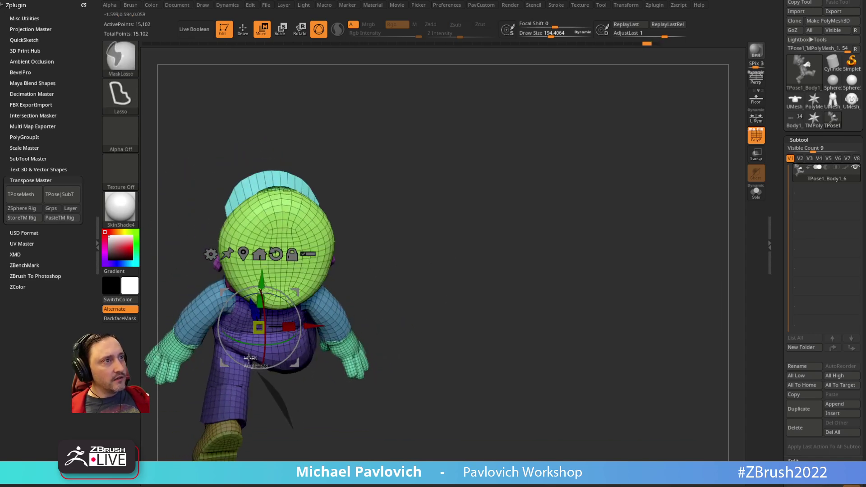
{"action": "mouse_move", "coordinate": [207, 345]}
{"action": "left_mouse_down", "text": "ctrl"}
{"action": "mouse_move", "coordinate": [182, 460]}
{"action": "mouse_move", "coordinate": [190, 464]}
{"action": "left_mouse_up", "text": "ctrl"}
{"action": "mouse_move", "coordinate": [519, 216]}
{"action": "left_mouse_down"}
{"action": "mouse_move", "coordinate": [385, 311]}
{"action": "mouse_move", "coordinate": [378, 287]}
{"action": "left_mouse_up"}
{"action": "left_click_drag", "start_coordinate": [310, 293], "coordinate": [322, 293], "text": "alt"}
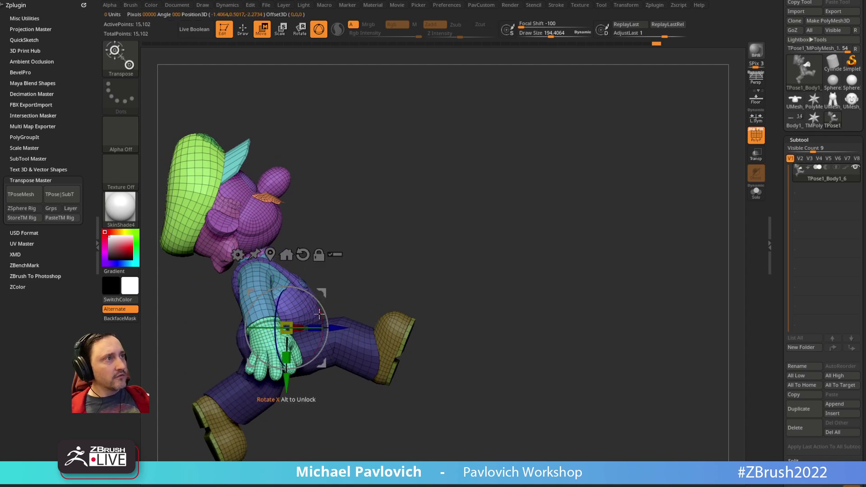
{"action": "left_click_drag", "start_coordinate": [308, 326], "coordinate": [289, 334]}
Isolate the left arm with a topological mask from the shoulder and rotate it up beside the head
{"action": "key", "text": "q"}
{"action": "mouse_move", "coordinate": [409, 256]}
{"action": "left_mouse_down"}
{"action": "mouse_move", "coordinate": [346, 271]}
{"action": "mouse_move", "coordinate": [408, 258]}
{"action": "mouse_move", "coordinate": [373, 271]}
{"action": "mouse_move", "coordinate": [367, 248]}
{"action": "left_mouse_up"}
{"action": "key", "text": "w"}
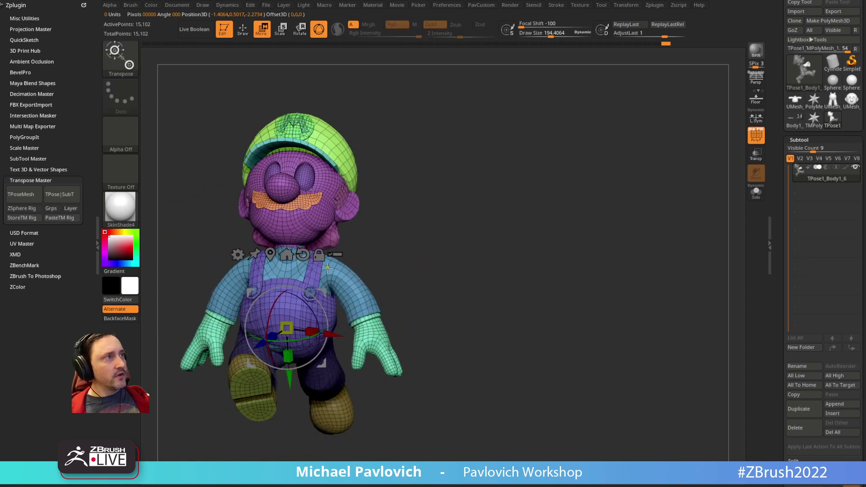
{"action": "left_click", "coordinate": [336, 269]}
{"action": "left_click_drag", "start_coordinate": [427, 312], "coordinate": [375, 234]}
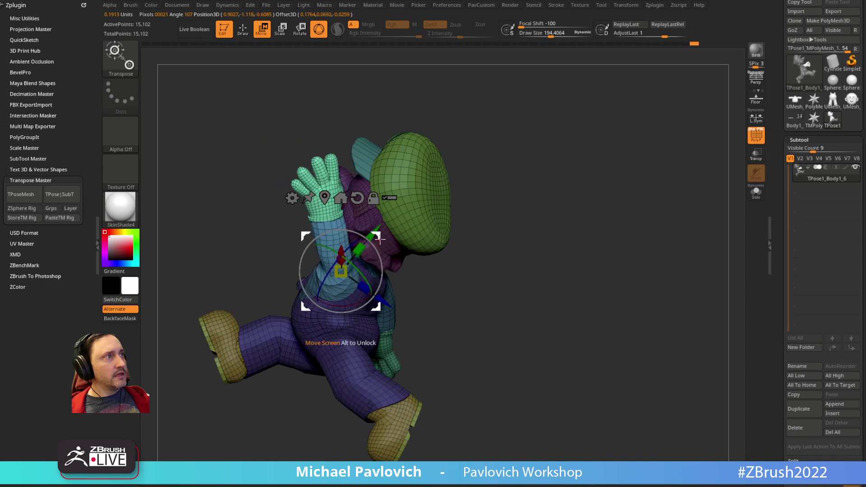
{"action": "left_click_drag", "start_coordinate": [377, 306], "coordinate": [380, 312]}
{"action": "left_click_drag", "start_coordinate": [444, 253], "coordinate": [496, 225]}
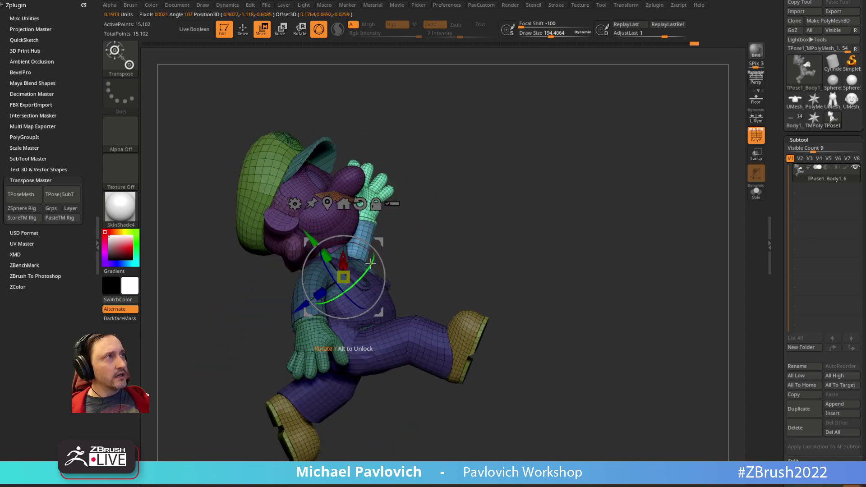
{"action": "mouse_move", "coordinate": [375, 248]}
{"action": "left_mouse_down"}
{"action": "mouse_move", "coordinate": [411, 241]}
{"action": "mouse_move", "coordinate": [428, 227]}
{"action": "mouse_move", "coordinate": [452, 240]}
{"action": "mouse_move", "coordinate": [442, 203]}
{"action": "mouse_move", "coordinate": [420, 257]}
{"action": "left_mouse_up"}
{"action": "key", "text": "q"}
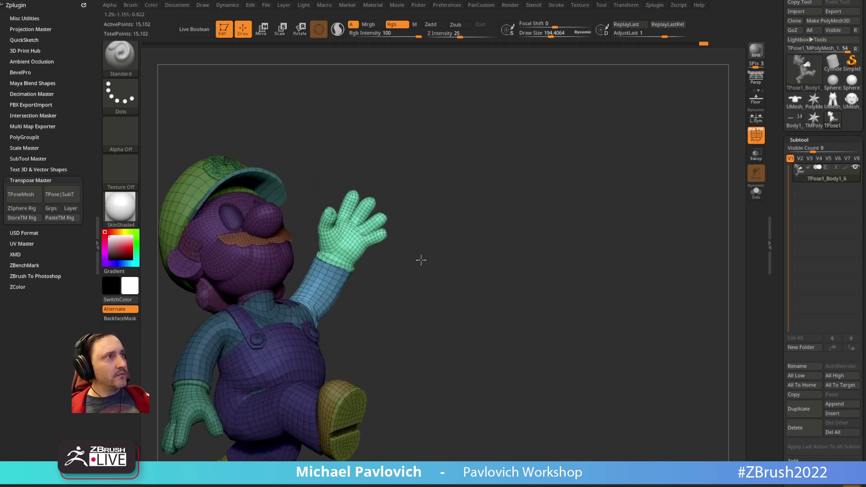
Mask the left upper arm and bend the forearm and glove at the elbow with the gizmo
{"action": "key", "text": "ctrl"}
{"action": "left_click_drag", "start_coordinate": [410, 329], "coordinate": [370, 266]}
{"action": "key", "text": "w"}
{"action": "left_click_drag", "start_coordinate": [396, 239], "coordinate": [367, 234]}
{"action": "left_click_drag", "start_coordinate": [328, 283], "coordinate": [449, 248], "text": "alt"}
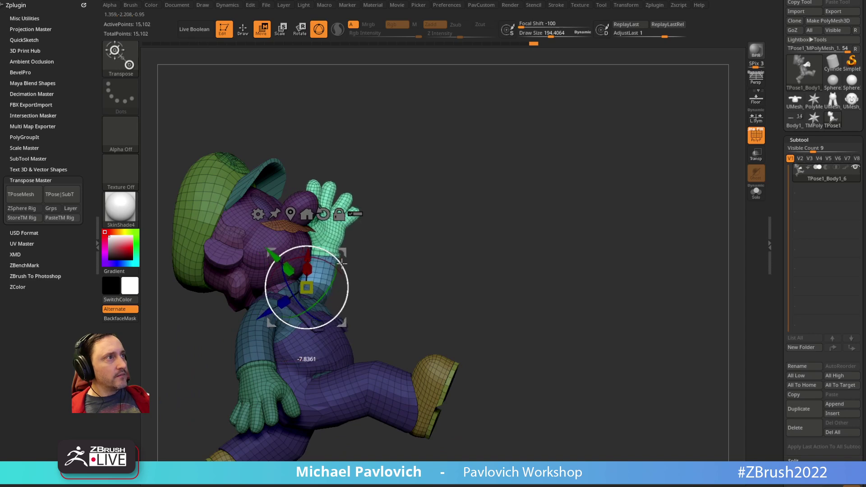
{"action": "key", "text": "q"}
Isolate the right arm with a topological mask from the shoulder and lasso the right glove to free it too
{"action": "mouse_move", "coordinate": [416, 228]}
{"action": "left_mouse_down"}
{"action": "mouse_move", "coordinate": [442, 224]}
{"action": "mouse_move", "coordinate": [442, 263]}
{"action": "mouse_move", "coordinate": [489, 241]}
{"action": "left_mouse_up"}
{"action": "key", "text": "w"}
{"action": "left_click_drag", "start_coordinate": [264, 279], "coordinate": [259, 287], "text": "ctrl"}
{"action": "key", "text": "q"}
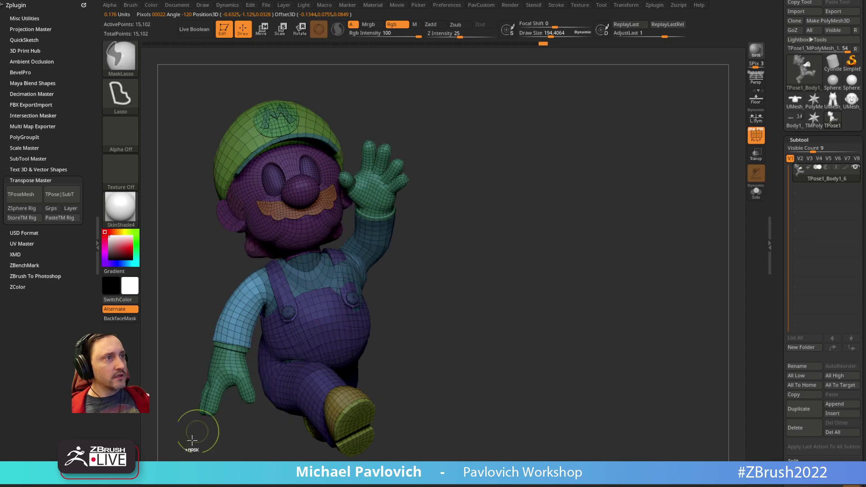
{"action": "mouse_move", "coordinate": [192, 439]}
{"action": "left_mouse_down", "text": "ctrl"}
{"action": "mouse_move", "coordinate": [206, 303]}
{"action": "mouse_move", "coordinate": [255, 342]}
{"action": "left_mouse_up", "text": "ctrl"}
{"action": "left_click_drag", "start_coordinate": [255, 386], "coordinate": [256, 386], "text": "ctrl"}
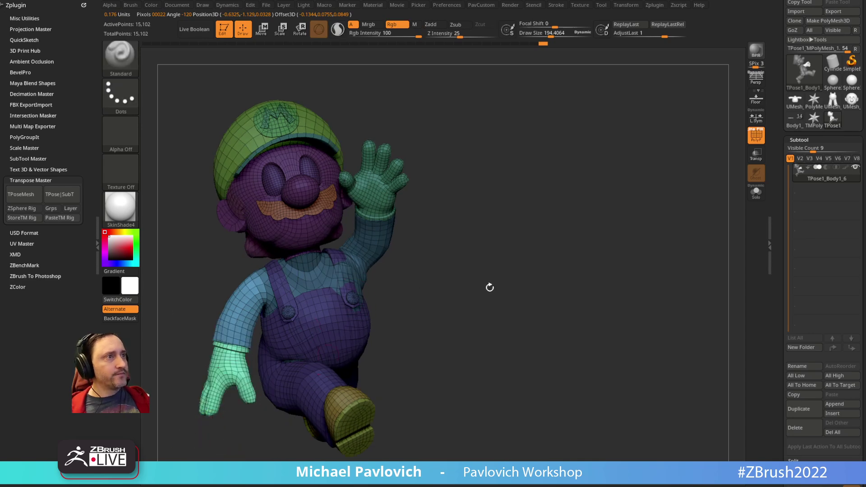
Place the gizmo at the right shoulder and swing the right arm backward and away from the body
{"action": "mouse_move", "coordinate": [489, 286]}
{"action": "left_mouse_down"}
{"action": "mouse_move", "coordinate": [479, 257]}
{"action": "mouse_move", "coordinate": [442, 256]}
{"action": "left_mouse_up"}
{"action": "key", "text": "w"}
{"action": "left_click_drag", "start_coordinate": [378, 314], "coordinate": [255, 420], "text": "alt"}
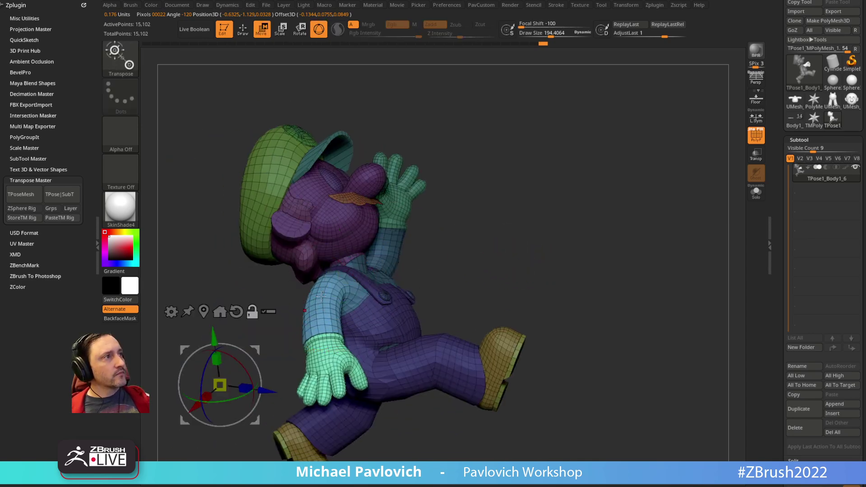
{"action": "left_click", "coordinate": [327, 281], "text": "alt"}
{"action": "mouse_move", "coordinate": [368, 259]}
{"action": "left_mouse_down"}
{"action": "mouse_move", "coordinate": [427, 241]}
{"action": "mouse_move", "coordinate": [367, 261]}
{"action": "left_mouse_up"}
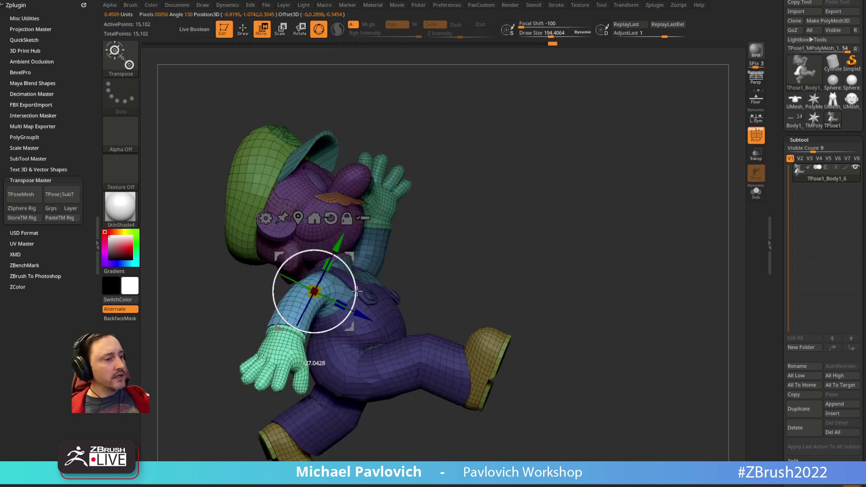
{"action": "left_click_drag", "start_coordinate": [361, 304], "coordinate": [361, 301]}
{"action": "mouse_move", "coordinate": [444, 260]}
{"action": "left_mouse_down"}
{"action": "mouse_move", "coordinate": [452, 243]}
{"action": "mouse_move", "coordinate": [428, 257]}
{"action": "left_mouse_up"}
Mask the right upper arm and rotate the forearm and glove at the elbow with the gizmo
{"action": "key", "text": "q"}
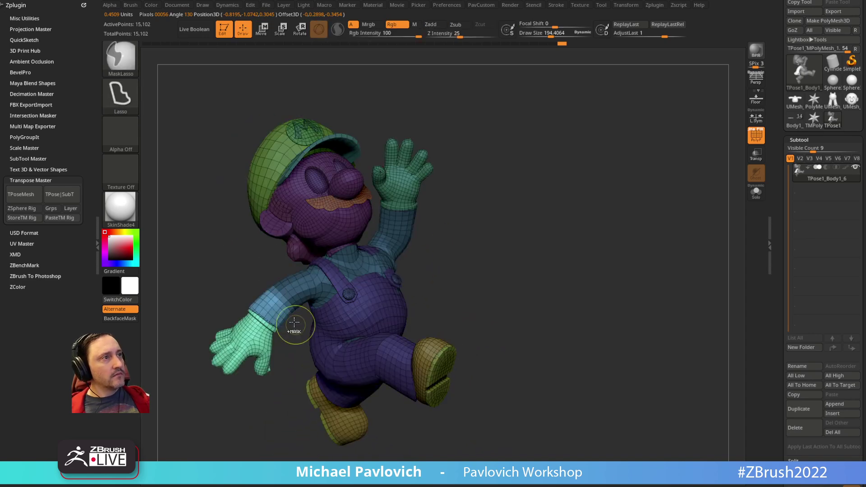
{"action": "key", "text": "w"}
{"action": "left_click_drag", "start_coordinate": [291, 363], "coordinate": [316, 277]}
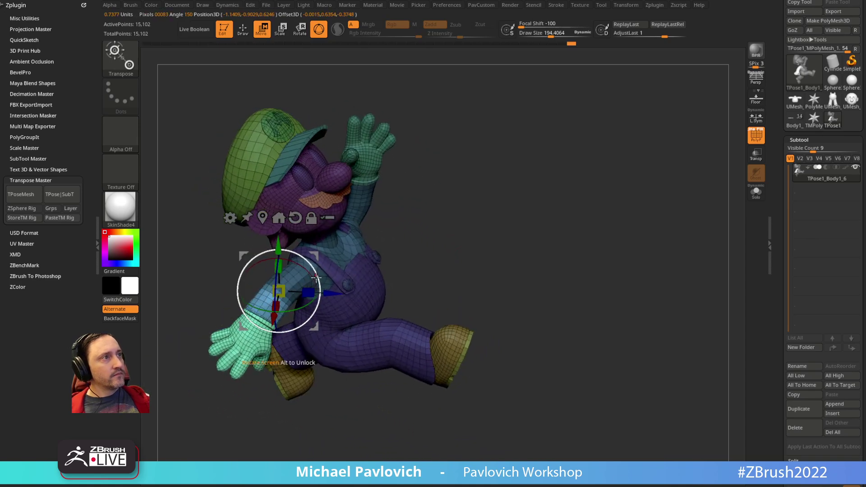
{"action": "key", "text": "q"}
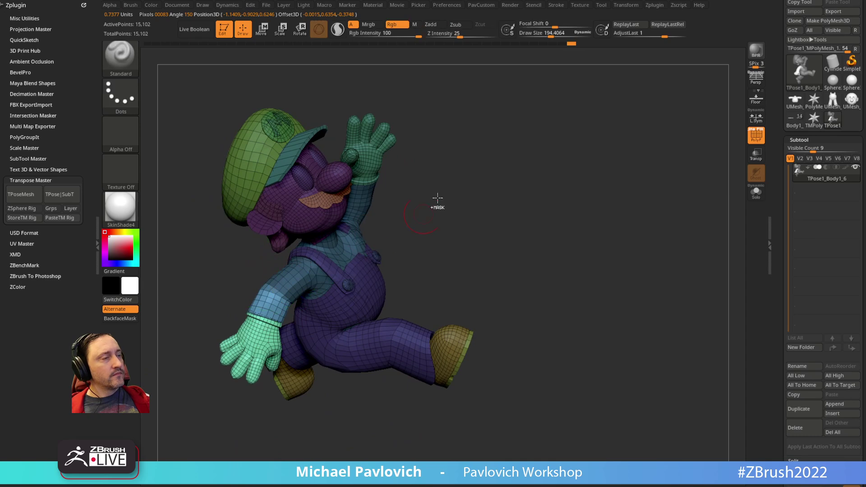
Clear the mask, enlarge the brush and smooth the hip area of the overalls with the Smooth brush
{"action": "mouse_move", "coordinate": [490, 197]}
{"action": "left_mouse_down"}
{"action": "mouse_move", "coordinate": [496, 230]}
{"action": "mouse_move", "coordinate": [482, 224]}
{"action": "mouse_move", "coordinate": [479, 242]}
{"action": "mouse_move", "coordinate": [479, 228]}
{"action": "mouse_move", "coordinate": [543, 215]}
{"action": "left_mouse_up"}
{"action": "mouse_move", "coordinate": [500, 243]}
{"action": "left_mouse_down"}
{"action": "mouse_move", "coordinate": [547, 204]}
{"action": "mouse_move", "coordinate": [543, 217]}
{"action": "mouse_move", "coordinate": [603, 205]}
{"action": "mouse_move", "coordinate": [534, 243]}
{"action": "mouse_move", "coordinate": [415, 276]}
{"action": "mouse_move", "coordinate": [470, 242]}
{"action": "mouse_move", "coordinate": [507, 244]}
{"action": "mouse_move", "coordinate": [340, 356]}
{"action": "mouse_move", "coordinate": [379, 348]}
{"action": "left_mouse_up"}
{"action": "key", "text": "s"}
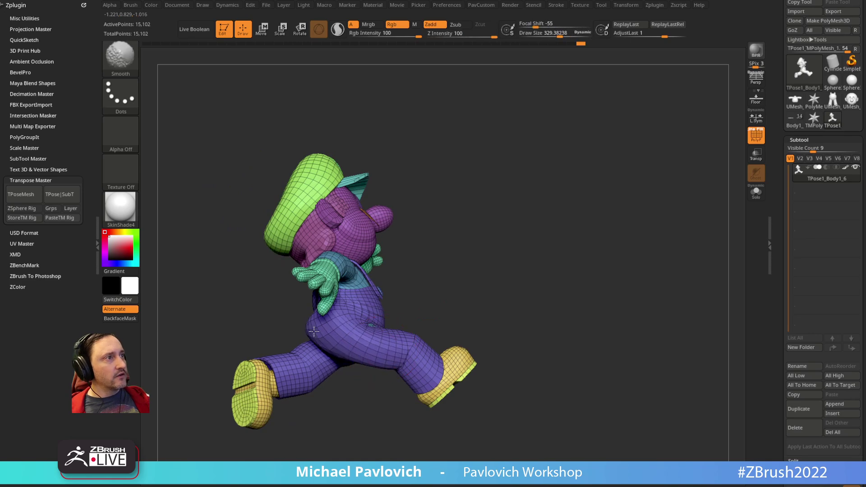
{"action": "left_click_drag", "start_coordinate": [248, 322], "coordinate": [313, 334]}
{"action": "left_click_drag", "start_coordinate": [243, 336], "coordinate": [307, 345]}
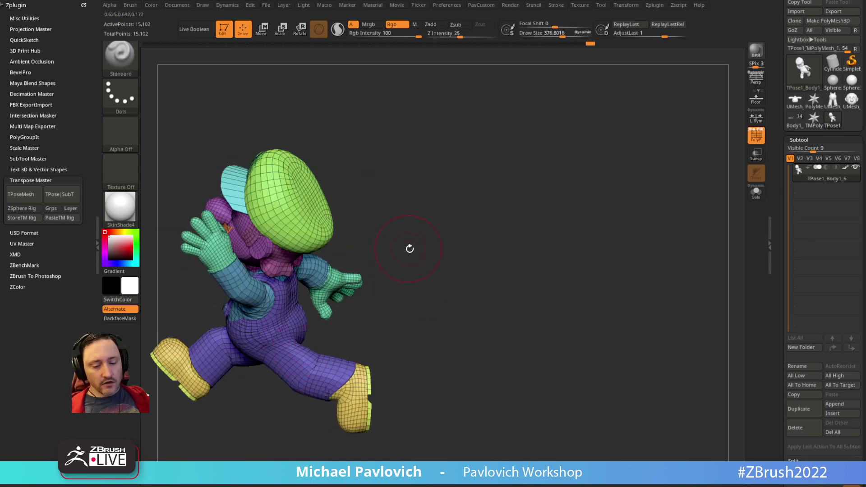
Transfer the finished pose back to the original separate subtools with Transpose Master's TPose|SubT
{"action": "left_click_drag", "start_coordinate": [454, 247], "coordinate": [530, 255]}
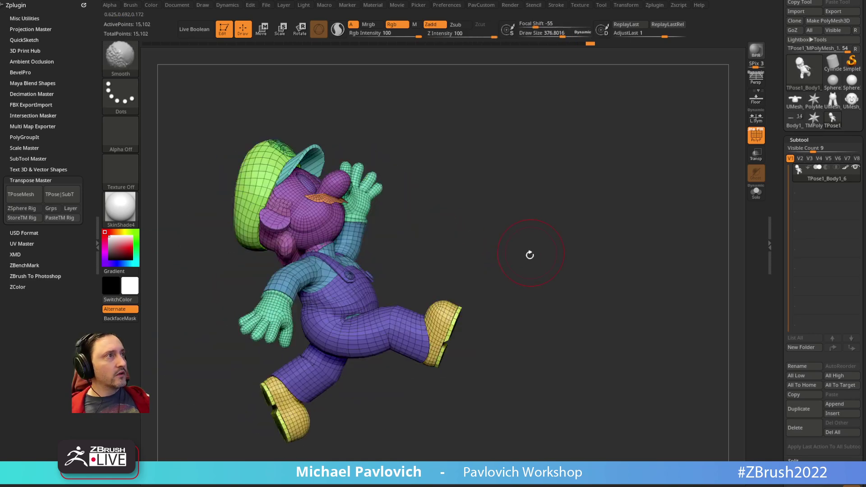
{"action": "left_click", "coordinate": [59, 194]}
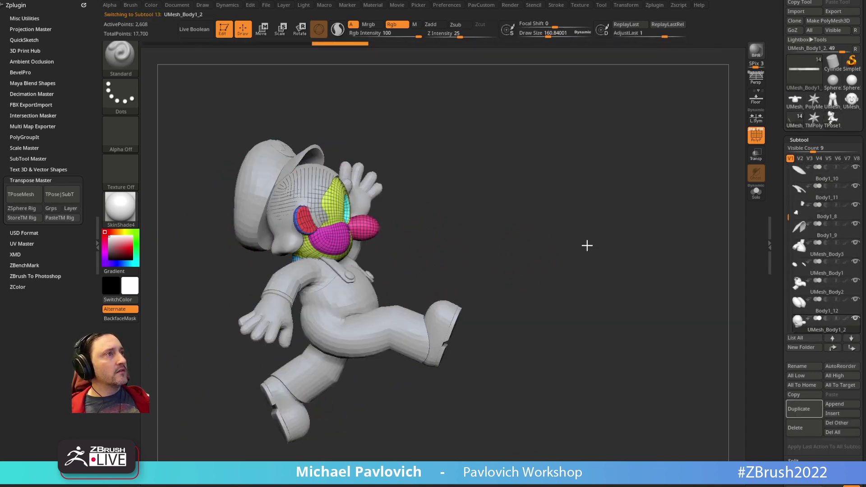
Select the shirt subtool and push its lower torso back inside the overalls with an enlarged Move brush
{"action": "left_click_drag", "start_coordinate": [618, 255], "coordinate": [361, 307]}
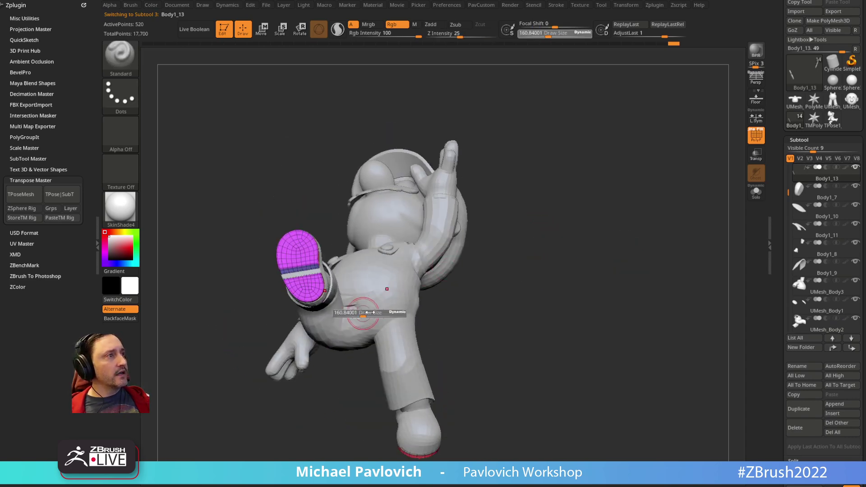
{"action": "left_click", "coordinate": [447, 274], "text": "alt"}
{"action": "mouse_move", "coordinate": [493, 257]}
{"action": "left_mouse_down", "text": "alt"}
{"action": "mouse_move", "coordinate": [482, 286]}
{"action": "mouse_move", "coordinate": [391, 311]}
{"action": "left_mouse_up", "text": "alt"}
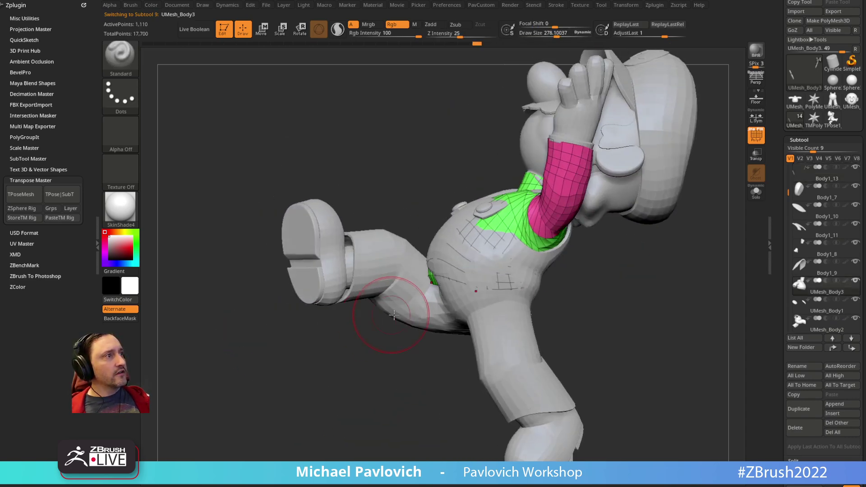
{"action": "key", "text": "b"}
{"action": "key", "text": "m"}
{"action": "key", "text": "v"}
{"action": "right_click_drag", "start_coordinate": [473, 257], "coordinate": [458, 244]}
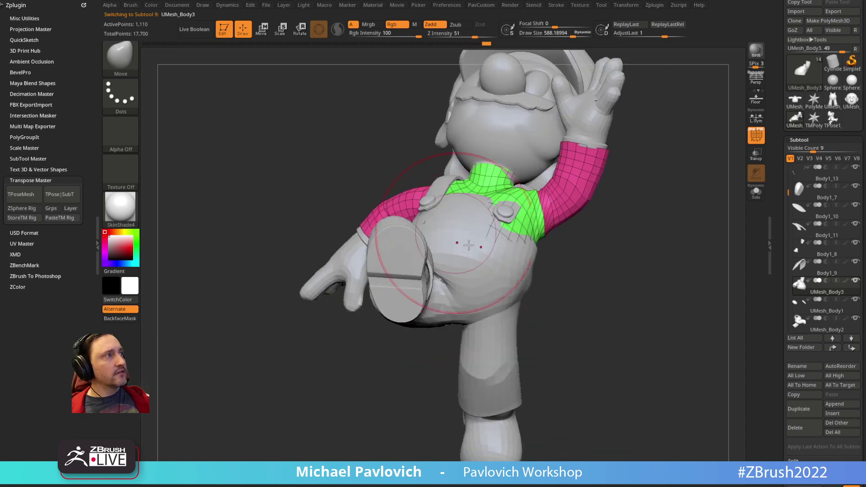
{"action": "key", "text": "s"}
{"action": "left_click_drag", "start_coordinate": [458, 243], "coordinate": [450, 243]}
{"action": "right_click_drag", "start_coordinate": [572, 285], "coordinate": [523, 265]}
{"action": "left_click_drag", "start_coordinate": [524, 267], "coordinate": [498, 247]}
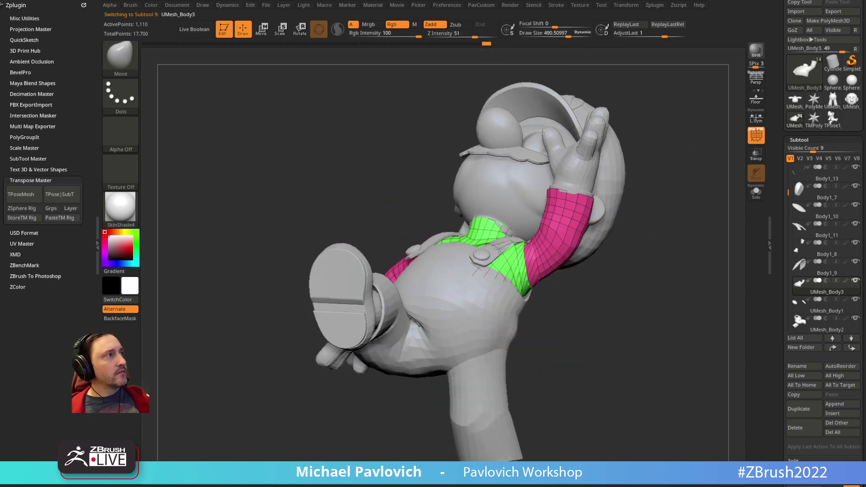
Select the overalls subtool and smooth the crease where the raised leg meets the belly and hip
{"action": "mouse_move", "coordinate": [551, 287]}
{"action": "right_mouse_down"}
{"action": "mouse_move", "coordinate": [579, 323]}
{"action": "mouse_move", "coordinate": [559, 315]}
{"action": "right_mouse_up"}
{"action": "left_click", "coordinate": [499, 290], "text": "alt"}
{"action": "mouse_move", "coordinate": [499, 290]}
{"action": "right_mouse_down", "text": "ctrl"}
{"action": "mouse_move", "coordinate": [560, 290]}
{"action": "mouse_move", "coordinate": [586, 276]}
{"action": "right_mouse_up", "text": "ctrl"}
{"action": "left_click_drag", "start_coordinate": [586, 276], "coordinate": [475, 305]}
{"action": "mouse_move", "coordinate": [583, 311]}
{"action": "left_mouse_down"}
{"action": "mouse_move", "coordinate": [570, 284]}
{"action": "mouse_move", "coordinate": [469, 349]}
{"action": "left_mouse_up"}
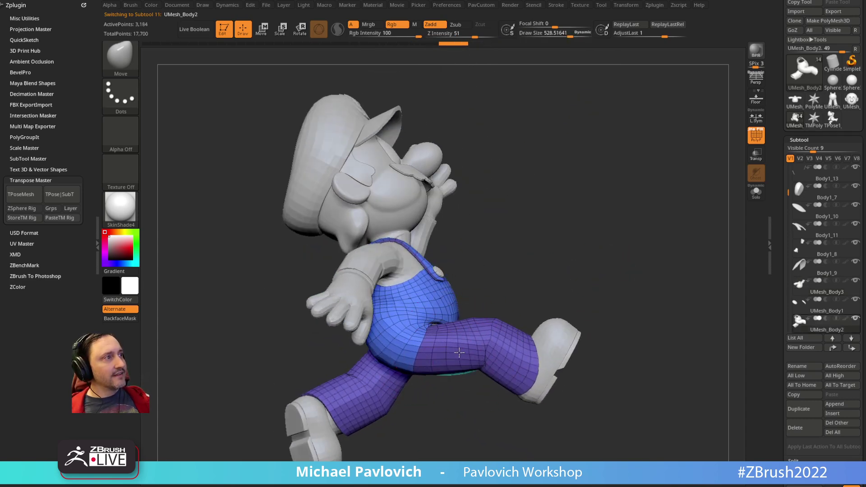
{"action": "key", "text": "shift"}
{"action": "left_click_drag", "start_coordinate": [441, 328], "coordinate": [444, 329], "text": "shift"}
{"action": "left_click_drag", "start_coordinate": [564, 252], "coordinate": [541, 293]}
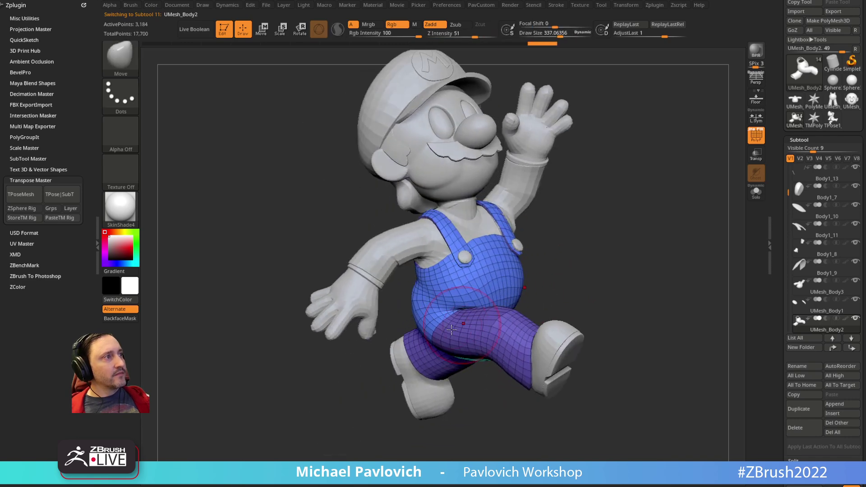
{"action": "left_click_drag", "start_coordinate": [458, 327], "coordinate": [449, 334], "text": "shift"}
{"action": "mouse_move", "coordinate": [568, 289]}
{"action": "left_mouse_down"}
{"action": "mouse_move", "coordinate": [545, 280]}
{"action": "mouse_move", "coordinate": [544, 244]}
{"action": "left_mouse_up"}
{"action": "left_click_drag", "start_coordinate": [467, 347], "coordinate": [447, 340], "text": "shift"}
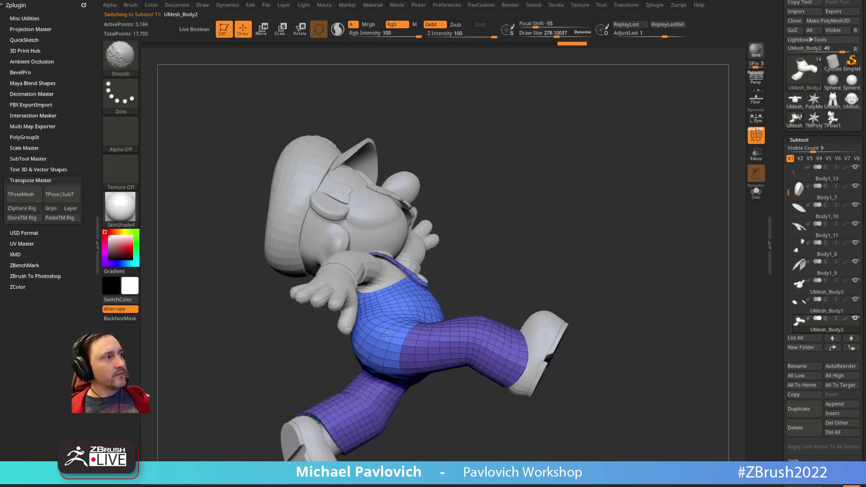
Smooth the underside of the raised thigh and the seat of the overalls
{"action": "left_click_drag", "start_coordinate": [563, 257], "coordinate": [545, 191]}
{"action": "mouse_move", "coordinate": [458, 315]}
{"action": "left_mouse_down", "text": "shift"}
{"action": "mouse_move", "coordinate": [416, 324]}
{"action": "mouse_move", "coordinate": [460, 316]}
{"action": "left_mouse_up", "text": "shift"}
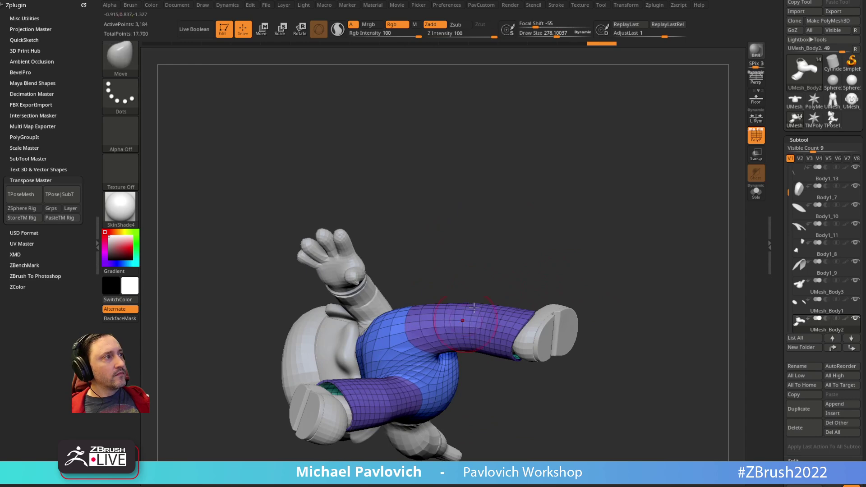
{"action": "left_click_drag", "start_coordinate": [559, 252], "coordinate": [559, 293]}
{"action": "left_click_drag", "start_coordinate": [410, 302], "coordinate": [412, 303], "text": "shift"}
{"action": "left_click_drag", "start_coordinate": [559, 243], "coordinate": [541, 293]}
{"action": "left_click_drag", "start_coordinate": [414, 267], "coordinate": [389, 271], "text": "shift"}
{"action": "mouse_move", "coordinate": [582, 266]}
{"action": "left_mouse_down"}
{"action": "mouse_move", "coordinate": [515, 258]}
{"action": "mouse_move", "coordinate": [514, 249]}
{"action": "left_mouse_up"}
Isolate the overalls and smooth the crotch area between the two trouser legs
{"action": "left_click", "coordinate": [755, 191]}
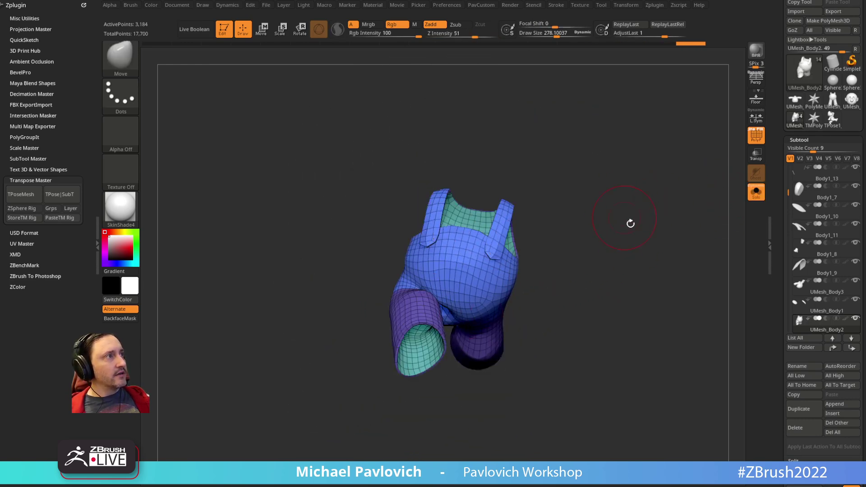
{"action": "left_click_drag", "start_coordinate": [630, 222], "coordinate": [553, 232]}
{"action": "mouse_move", "coordinate": [413, 339]}
{"action": "left_mouse_down"}
{"action": "mouse_move", "coordinate": [405, 356]}
{"action": "mouse_move", "coordinate": [417, 352]}
{"action": "left_mouse_up"}
{"action": "key", "text": "shift"}
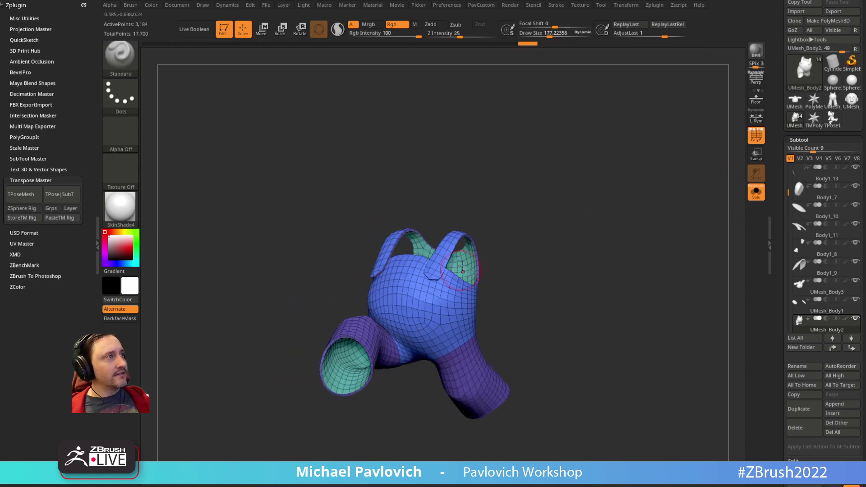
{"action": "left_click_drag", "start_coordinate": [506, 251], "coordinate": [493, 253]}
{"action": "left_click_drag", "start_coordinate": [419, 356], "coordinate": [402, 372], "text": "shift"}
{"action": "mouse_move", "coordinate": [396, 402]}
{"action": "left_mouse_down"}
{"action": "mouse_move", "coordinate": [394, 358]}
{"action": "mouse_move", "coordinate": [414, 363]}
{"action": "left_mouse_up"}
{"action": "key", "text": "shift"}
{"action": "left_click_drag", "start_coordinate": [422, 408], "coordinate": [404, 387]}
{"action": "mouse_move", "coordinate": [514, 274]}
{"action": "left_mouse_down"}
{"action": "mouse_move", "coordinate": [501, 258]}
{"action": "mouse_move", "coordinate": [494, 264]}
{"action": "left_mouse_up"}
{"action": "left_click_drag", "start_coordinate": [442, 328], "coordinate": [368, 358]}
{"action": "mouse_move", "coordinate": [427, 323]}
{"action": "left_mouse_down"}
{"action": "mouse_move", "coordinate": [478, 284]}
{"action": "mouse_move", "coordinate": [420, 311]}
{"action": "left_mouse_up"}
Reshape the seat of the overalls with the Move brush
{"action": "key", "text": "b"}
{"action": "key", "text": "m"}
{"action": "key", "text": "v"}
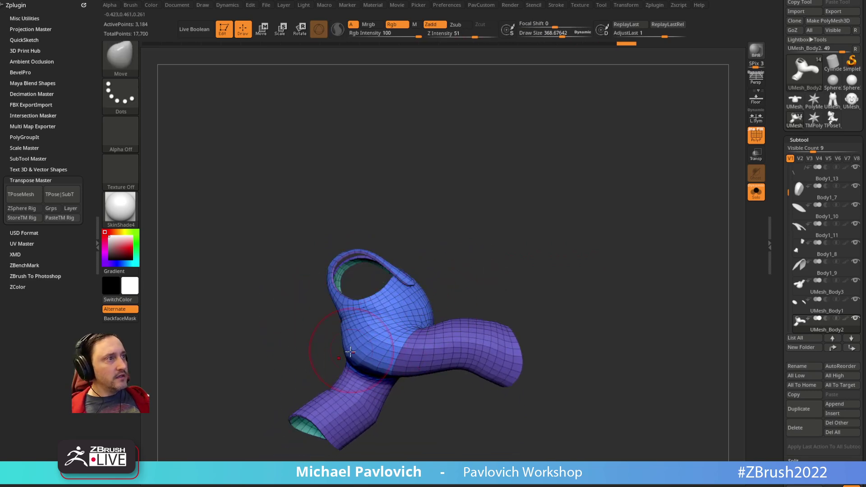
{"action": "key", "text": "ctrl+shift+z"}
{"action": "key", "text": "ctrl+shift+z"}
{"action": "key", "text": "ctrl+shift+z"}
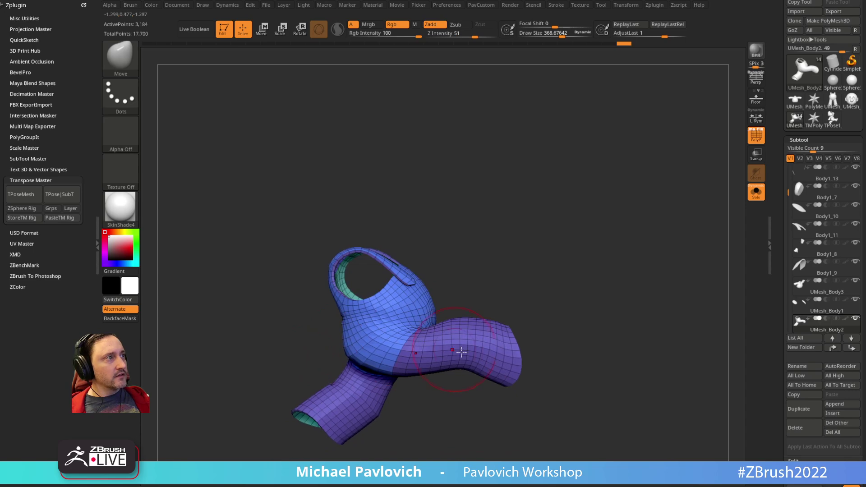
{"action": "mouse_move", "coordinate": [464, 309]}
{"action": "left_mouse_down"}
{"action": "mouse_move", "coordinate": [563, 270]}
{"action": "mouse_move", "coordinate": [553, 276]}
{"action": "mouse_move", "coordinate": [512, 259]}
{"action": "mouse_move", "coordinate": [503, 290]}
{"action": "left_mouse_up"}
Build up volume on the seat of the overalls with the Clay brush at a draw size of about 225
{"action": "key", "text": "b"}
{"action": "key", "text": "c"}
{"action": "key", "text": "l"}
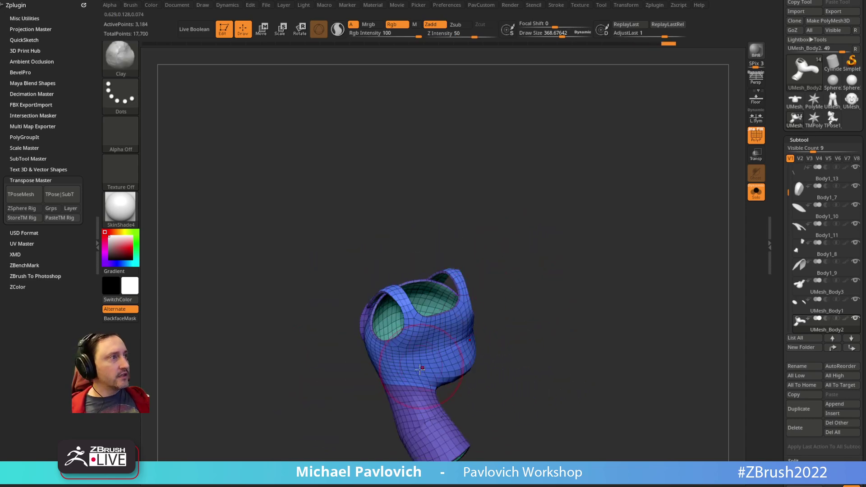
{"action": "mouse_move", "coordinate": [527, 325]}
{"action": "left_mouse_down"}
{"action": "mouse_move", "coordinate": [547, 315]}
{"action": "mouse_move", "coordinate": [392, 317]}
{"action": "left_mouse_up"}
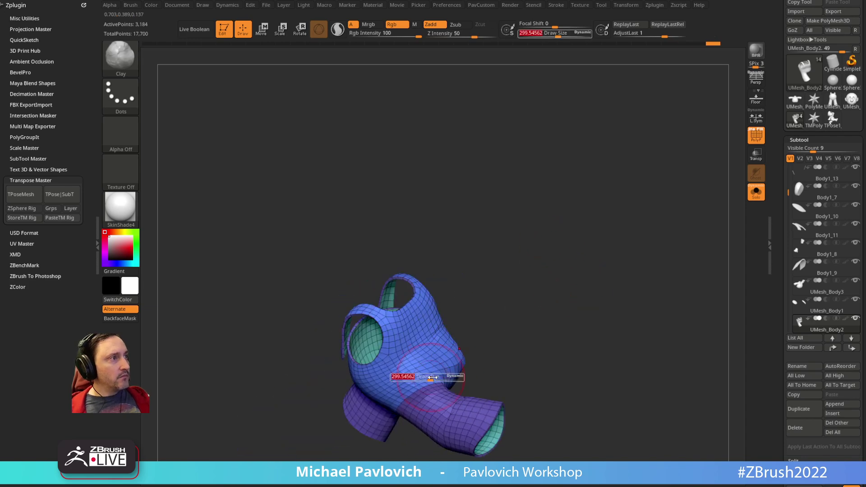
{"action": "key", "text": "ctrl+z"}
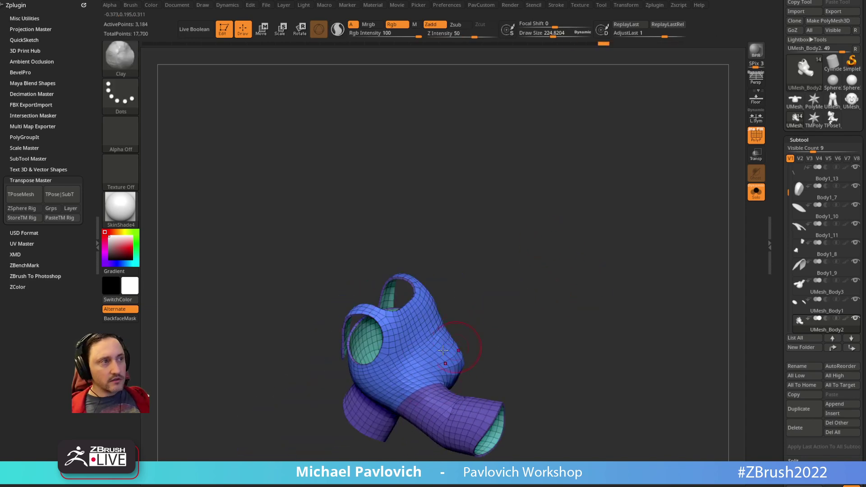
{"action": "right_click_drag", "start_coordinate": [446, 355], "coordinate": [421, 378]}
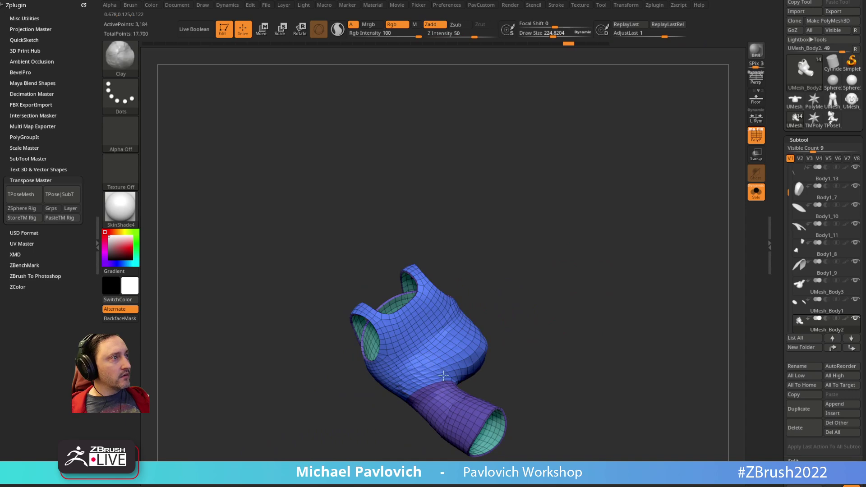
Refine the rounded buttocks of the overalls and show the other subtools again
{"action": "key", "text": "ctrl+shift+z"}
{"action": "key", "text": "ctrl+shift+z"}
{"action": "key", "text": "ctrl+shift+z"}
{"action": "key", "text": "ctrl+shift+z"}
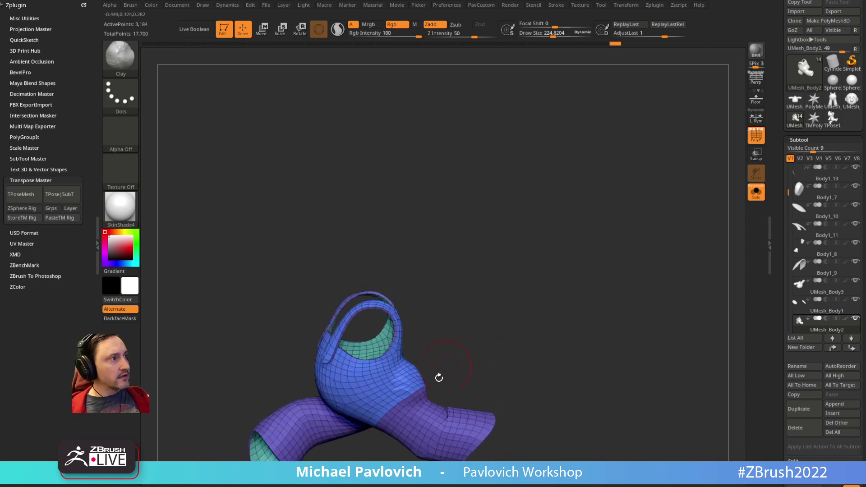
{"action": "key", "text": "ctrl+shift+z"}
{"action": "key", "text": "ctrl+shift+z"}
{"action": "key", "text": "ctrl+shift+z"}
{"action": "key", "text": "ctrl+shift+z"}
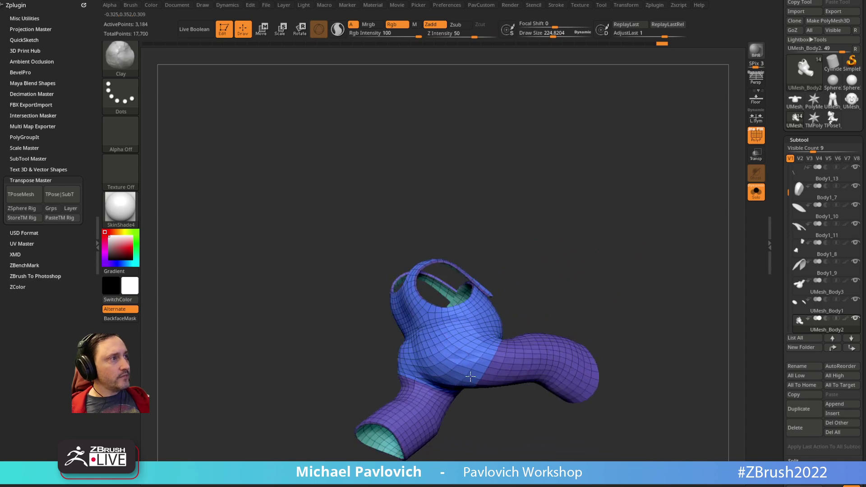
{"action": "key", "text": "ctrl+shift+z"}
{"action": "key", "text": "ctrl+shift+z"}
{"action": "left_click", "coordinate": [750, 197]}
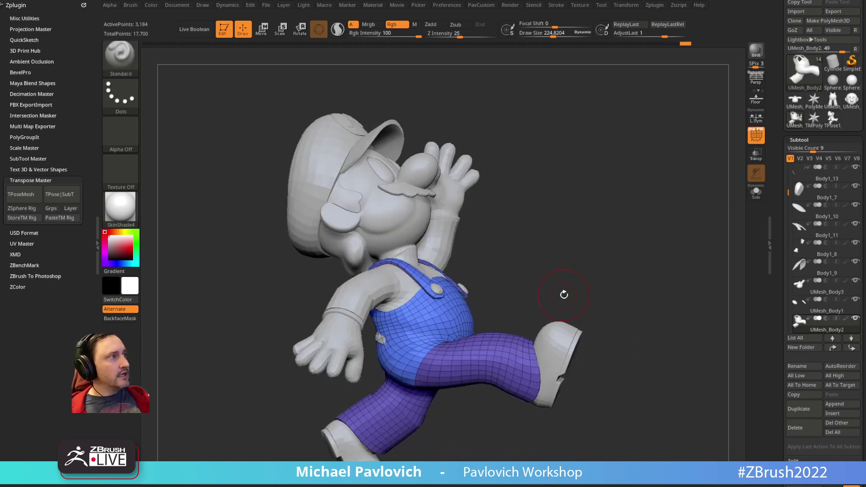
Select the shirt subtool and adjust the front of its collar below the chin with the Move brush
{"action": "left_click", "coordinate": [403, 288], "text": "alt"}
{"action": "key", "text": "s"}
{"action": "key", "text": "b"}
{"action": "key", "text": "m"}
{"action": "key", "text": "v"}
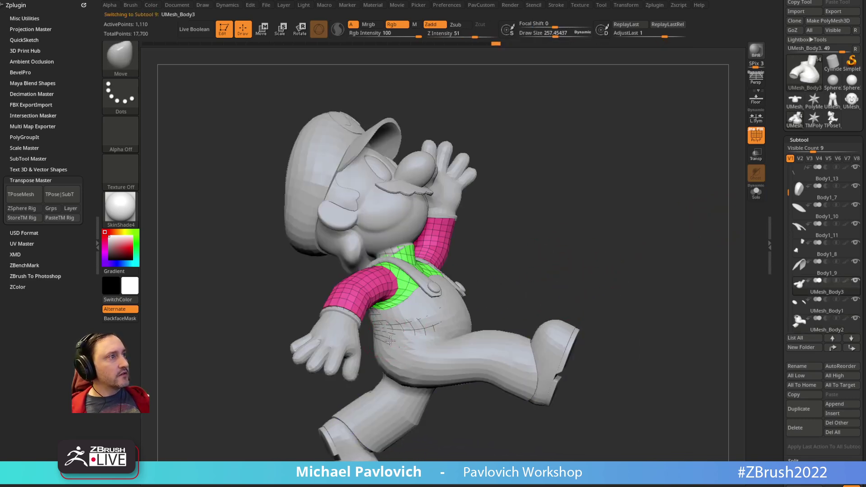
{"action": "mouse_move", "coordinate": [487, 262]}
{"action": "left_mouse_down"}
{"action": "mouse_move", "coordinate": [455, 266]}
{"action": "mouse_move", "coordinate": [496, 285]}
{"action": "mouse_move", "coordinate": [395, 286]}
{"action": "left_mouse_up"}
{"action": "key", "text": "s"}
{"action": "key", "text": "]"}
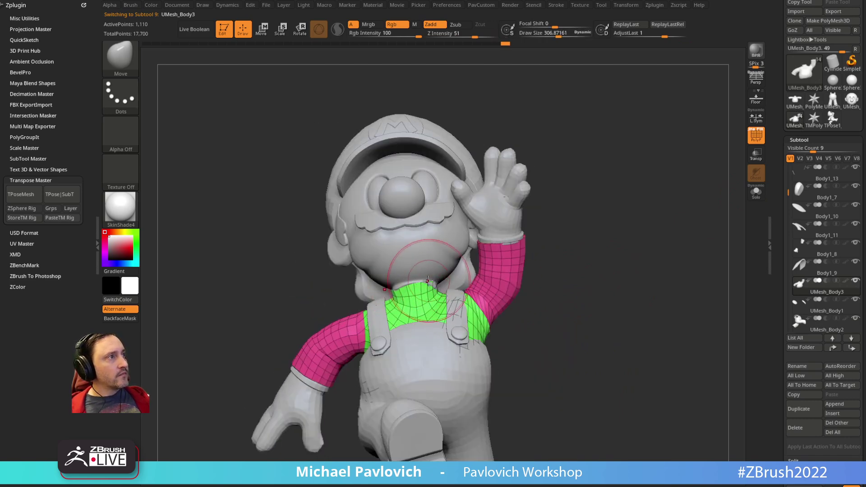
{"action": "key", "text": "s"}
{"action": "left_click_drag", "start_coordinate": [434, 287], "coordinate": [426, 287]}
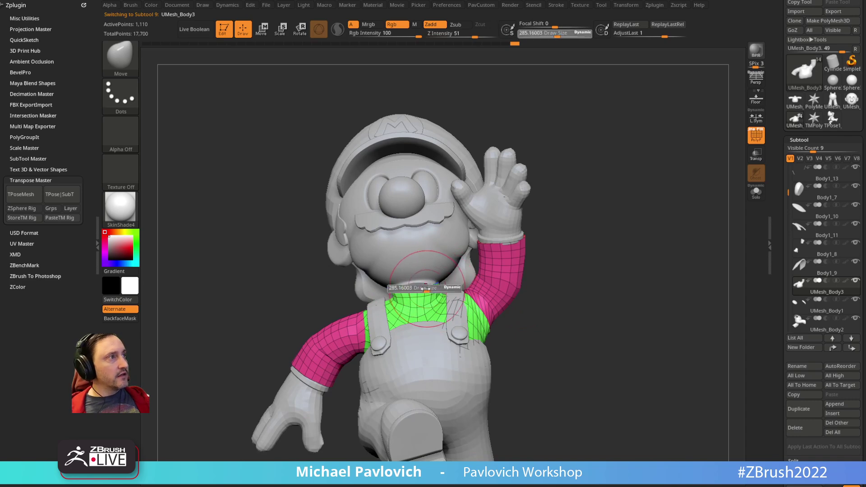
Adjust the shirt collar at the side and back of the neck with the Move brush
{"action": "right_click_drag", "start_coordinate": [396, 289], "coordinate": [419, 297]}
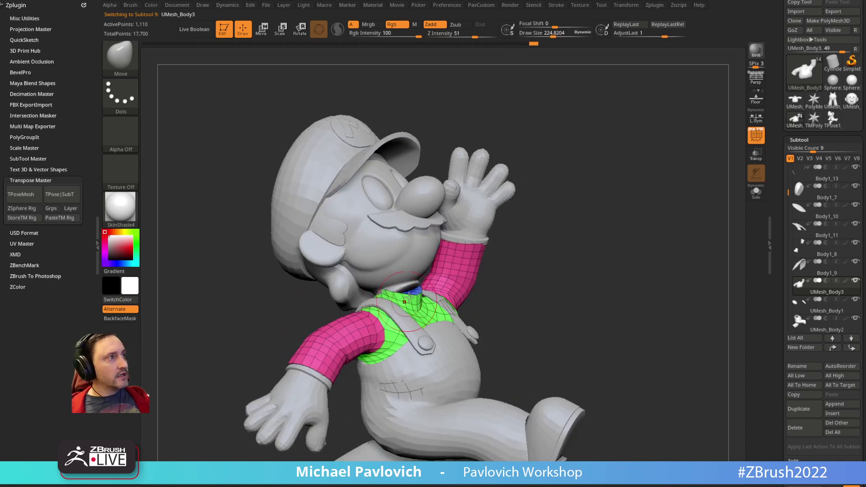
{"action": "mouse_move", "coordinate": [493, 279]}
{"action": "left_mouse_down"}
{"action": "mouse_move", "coordinate": [495, 265]}
{"action": "mouse_move", "coordinate": [579, 257]}
{"action": "left_mouse_up"}
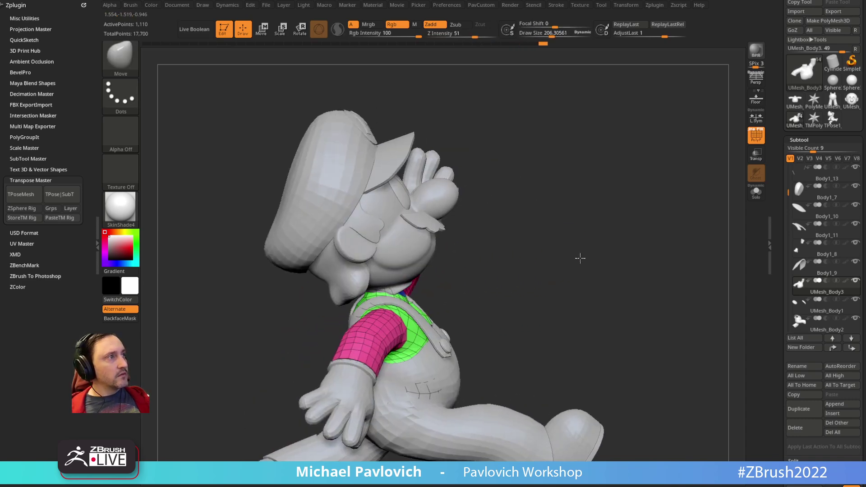
{"action": "right_click_drag", "start_coordinate": [579, 258], "coordinate": [507, 245]}
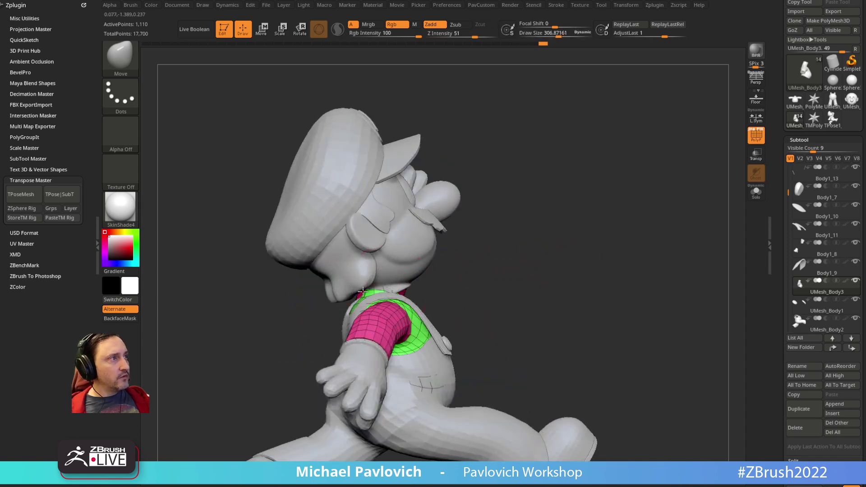
{"action": "right_click_drag", "start_coordinate": [436, 266], "coordinate": [416, 286]}
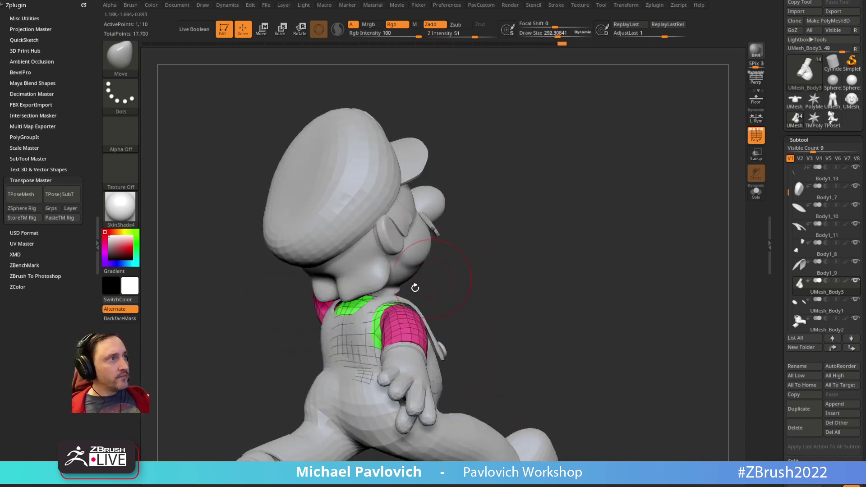
Isolate the shirt and reshape its neck opening with the Move brush reduced to a draw size of about 116
{"action": "left_click", "coordinate": [752, 194]}
{"action": "mouse_move", "coordinate": [660, 243]}
{"action": "right_mouse_down"}
{"action": "mouse_move", "coordinate": [610, 285]}
{"action": "mouse_move", "coordinate": [541, 293]}
{"action": "right_mouse_up"}
{"action": "key", "text": "bracketleft"}
{"action": "key", "text": "bracketleft"}
{"action": "key", "text": "bracketleft"}
{"action": "key", "text": "bracketleft"}
{"action": "key", "text": "bracketleft"}
{"action": "key", "text": "bracketleft"}
{"action": "key", "text": "bracketleft"}
{"action": "key", "text": "bracketleft"}
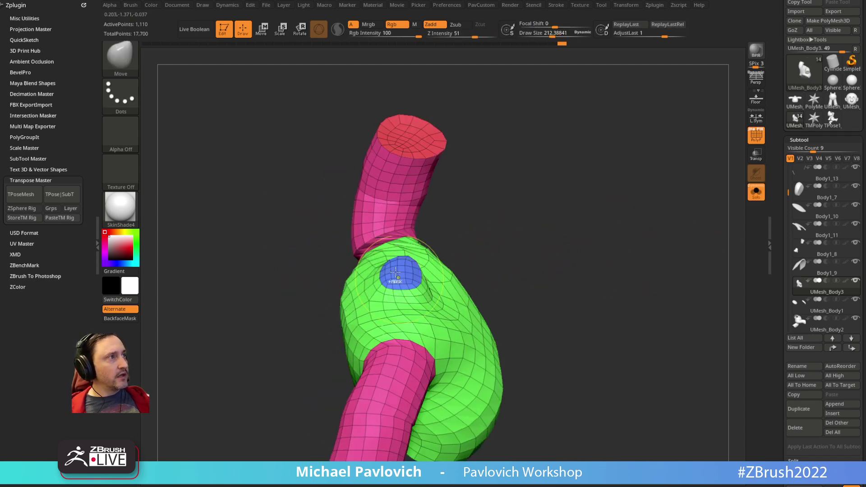
{"action": "key", "text": "ctrl+z"}
{"action": "key", "text": "bracketleft"}
{"action": "key", "text": "bracketleft"}
{"action": "key", "text": "bracketleft"}
{"action": "key", "text": "bracketleft"}
{"action": "key", "text": "bracketleft"}
{"action": "key", "text": "bracketleft"}
{"action": "key", "text": "bracketleft"}
{"action": "key", "text": "bracketleft"}
{"action": "key", "text": "bracketleft"}
{"action": "key", "text": "bracketleft"}
{"action": "right_click_drag", "start_coordinate": [512, 220], "coordinate": [451, 199]}
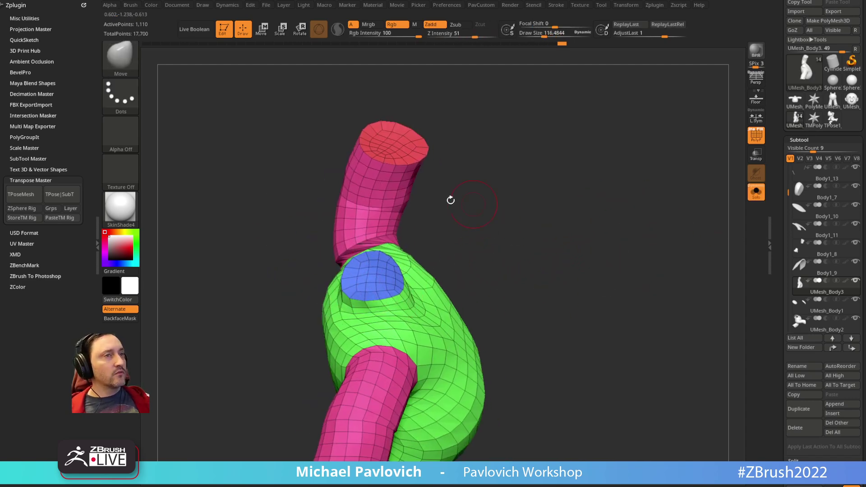
Expand the Smooth Brush Modifiers for the Smooth brush and examine the Weighted Smooth Mode options
{"action": "left_click", "coordinate": [31, 179]}
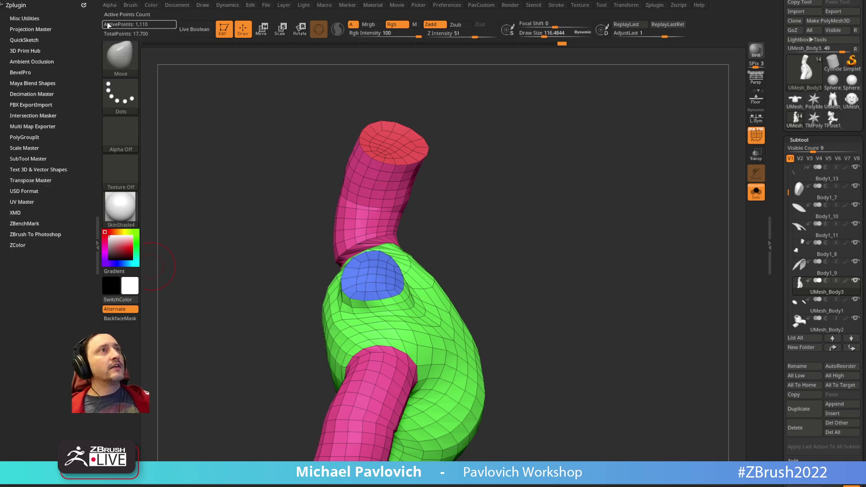
{"action": "left_click", "coordinate": [130, 5]}
{"action": "left_click", "coordinate": [128, 17]}
{"action": "left_click_drag", "start_coordinate": [61, 364], "coordinate": [57, 290]}
{"action": "scroll", "coordinate": [57, 290], "scroll_direction": "down", "scroll_amount": 5}
{"action": "left_click", "coordinate": [39, 209], "text": "shift"}
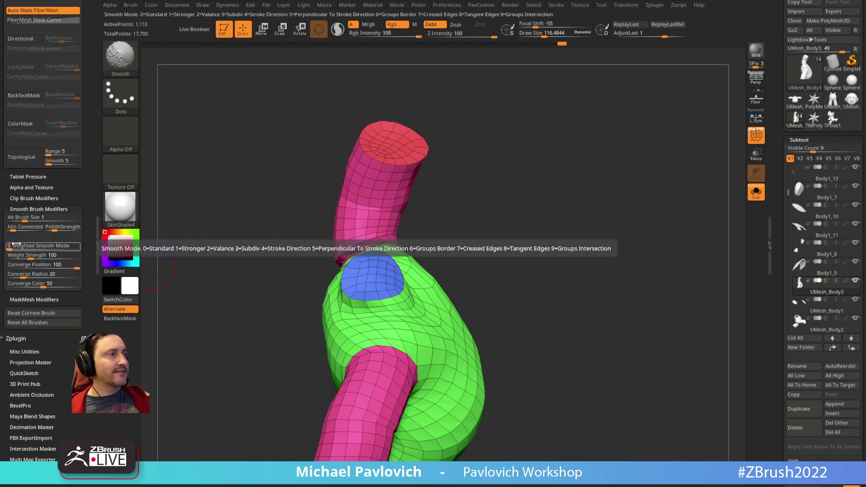
Browse the Smooth brush variants in LightBox and close it again
{"action": "key", "text": "comma"}
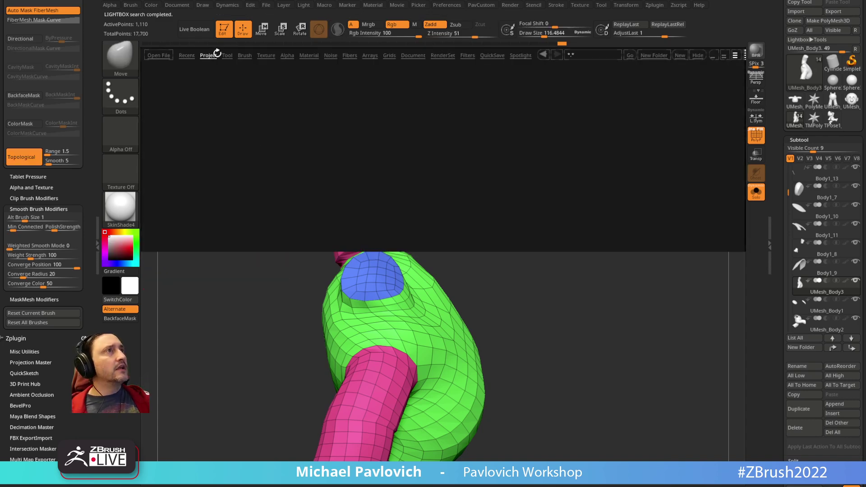
{"action": "left_click", "coordinate": [244, 55]}
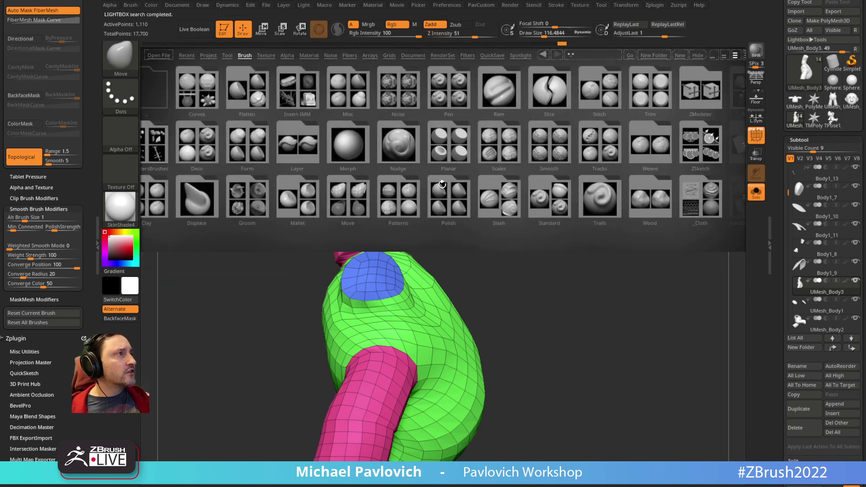
{"action": "left_click", "coordinate": [550, 149]}
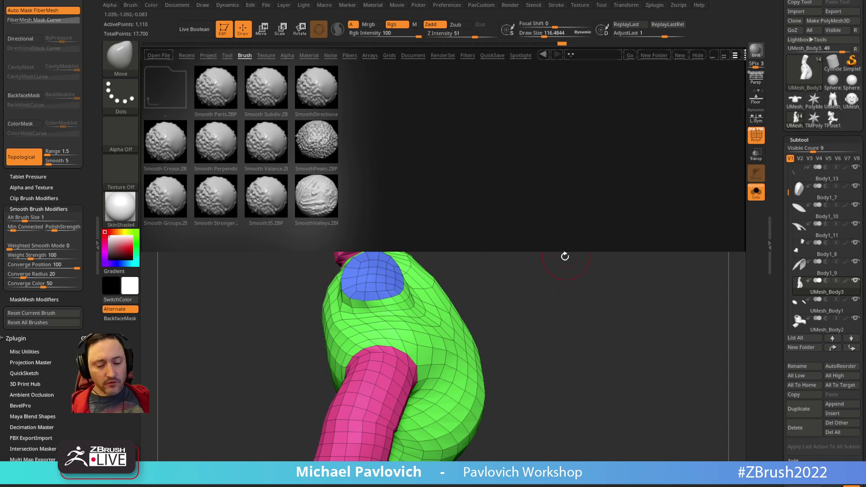
{"action": "key", "text": "n"}
{"action": "key", "text": "comma"}
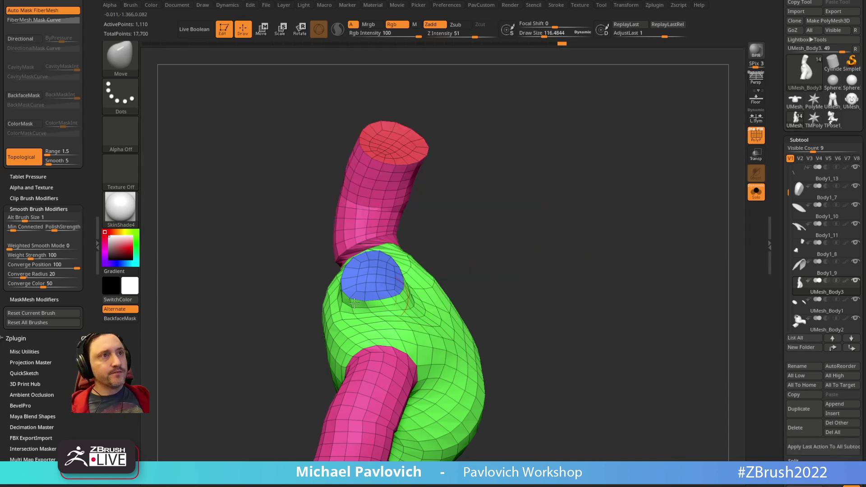
Set the Smooth brush's Weighted Smooth Mode to 6 and smooth the shirt mesh around the neck opening
{"action": "left_click_drag", "start_coordinate": [63, 196], "coordinate": [63, 306]}
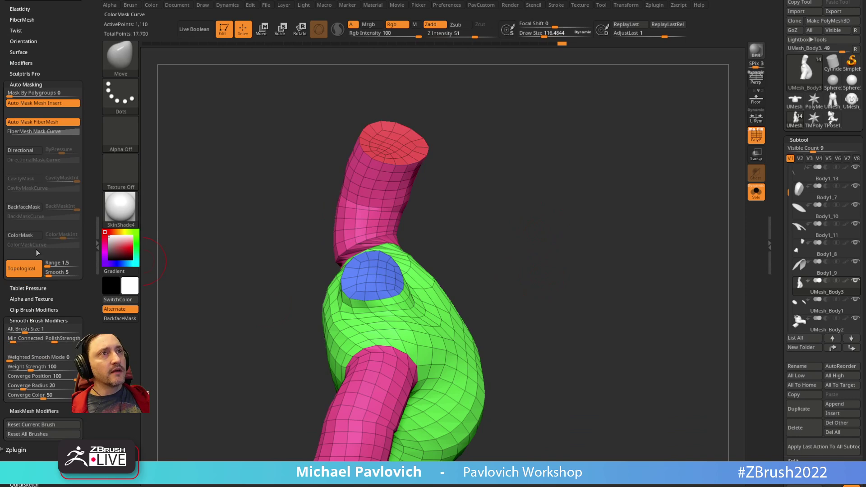
{"action": "scroll", "coordinate": [37, 253], "scroll_direction": "down", "scroll_amount": 5}
{"action": "key", "text": "shift"}
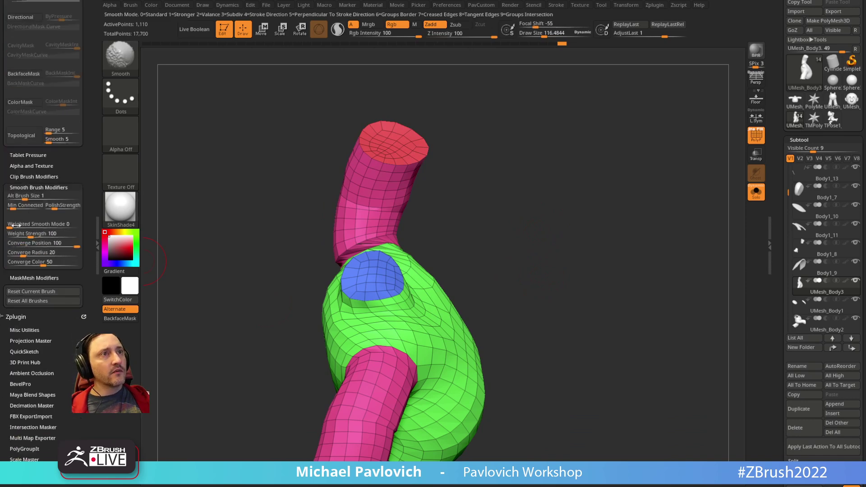
{"action": "left_click_drag", "start_coordinate": [16, 226], "coordinate": [55, 226], "text": "shift"}
{"action": "left_click_drag", "start_coordinate": [514, 228], "coordinate": [459, 242]}
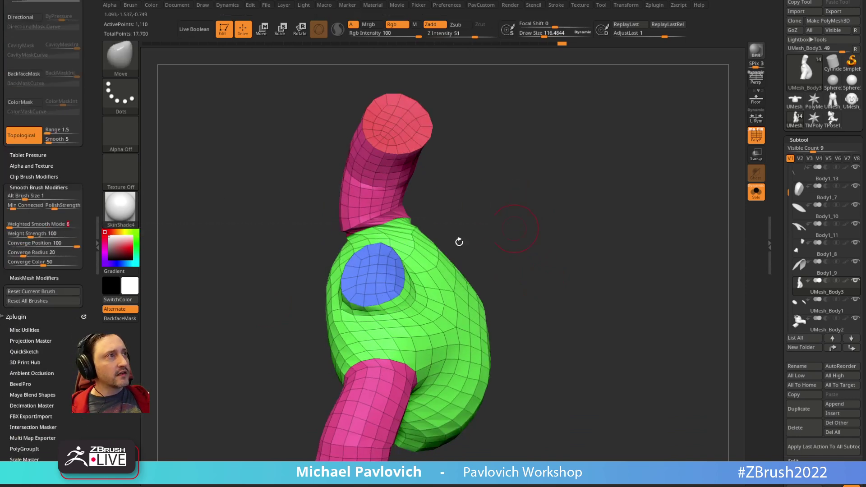
{"action": "mouse_move", "coordinate": [384, 280]}
{"action": "left_mouse_down", "text": "shift"}
{"action": "mouse_move", "coordinate": [362, 280]}
{"action": "mouse_move", "coordinate": [374, 284]}
{"action": "left_mouse_up", "text": "shift"}
{"action": "left_click_drag", "start_coordinate": [466, 224], "coordinate": [503, 227]}
Reshape the shirt's neck opening with the Move brush at a draw size of about 69 and show all subtools again
{"action": "key", "text": "s"}
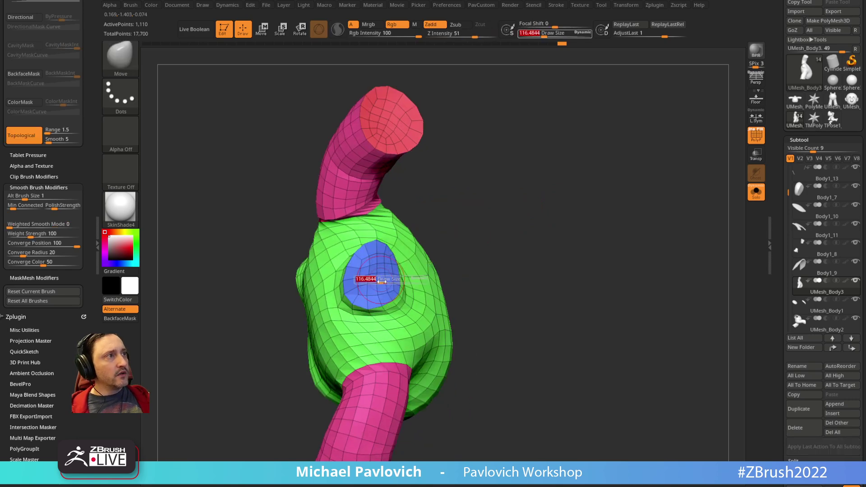
{"action": "left_click_drag", "start_coordinate": [381, 281], "coordinate": [362, 280]}
{"action": "mouse_move", "coordinate": [492, 197]}
{"action": "left_mouse_down"}
{"action": "mouse_move", "coordinate": [547, 181]}
{"action": "mouse_move", "coordinate": [529, 211]}
{"action": "mouse_move", "coordinate": [362, 283]}
{"action": "left_mouse_up"}
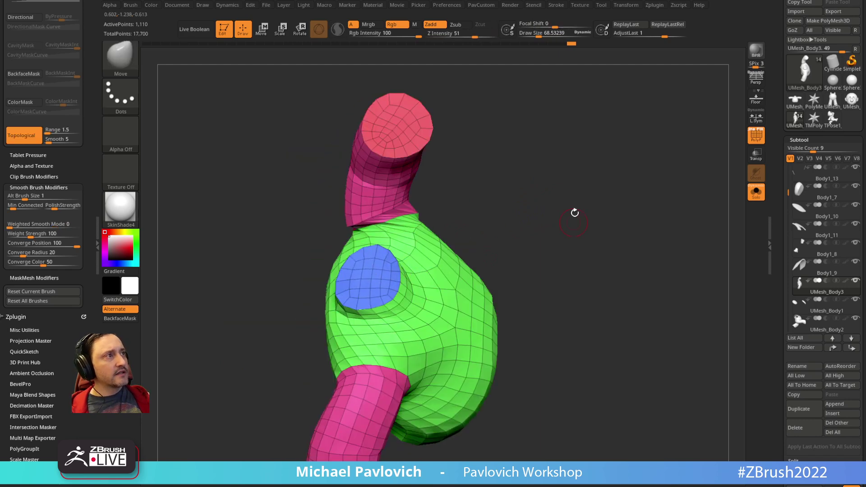
{"action": "left_click_drag", "start_coordinate": [574, 208], "coordinate": [561, 183]}
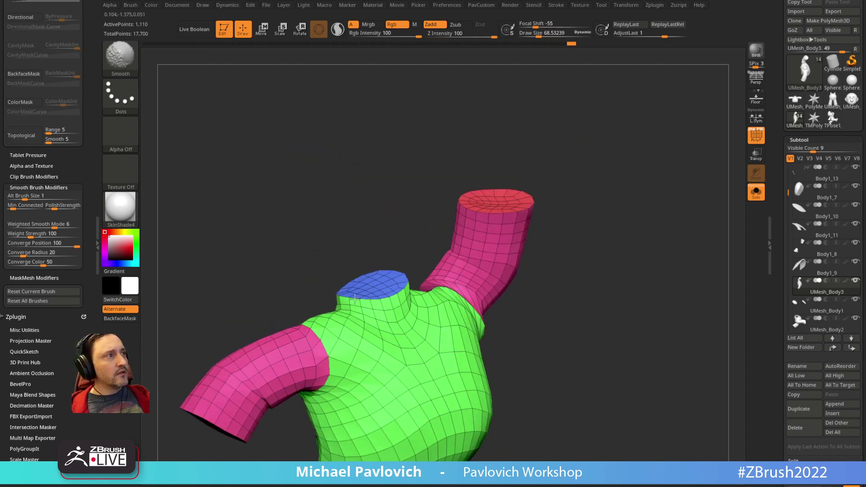
{"action": "left_click", "coordinate": [751, 194]}
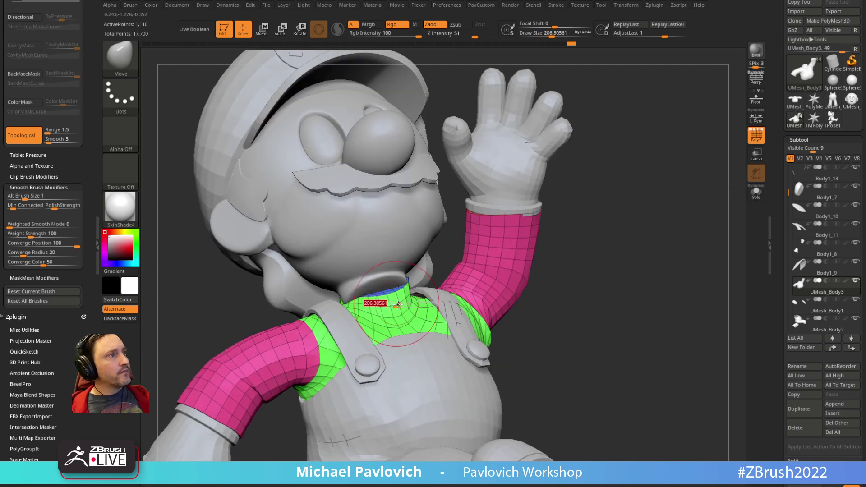
Set the Smooth brush to Weighted Smooth Mode 1 with a Z Intensity of about 21 and smooth the front of the shirt collar
{"action": "key", "text": "shift"}
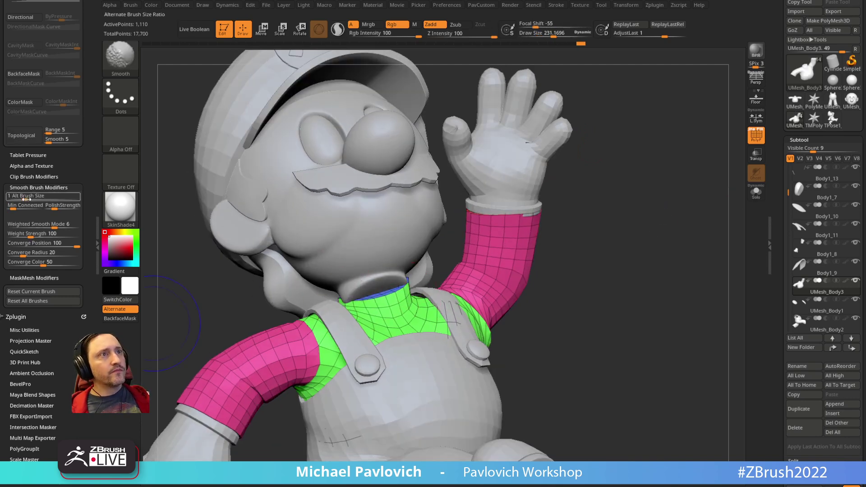
{"action": "left_click_drag", "start_coordinate": [36, 224], "coordinate": [16, 225], "text": "shift"}
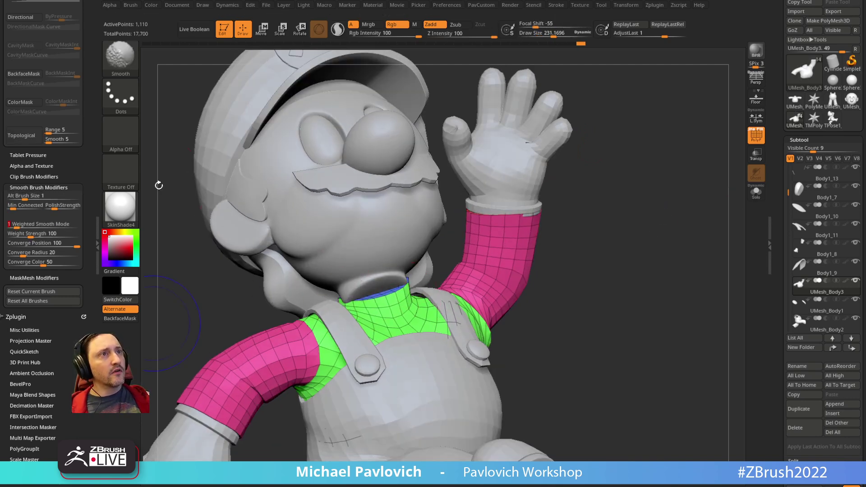
{"action": "left_click_drag", "start_coordinate": [571, 112], "coordinate": [590, 142], "text": "alt"}
{"action": "key", "text": "shift"}
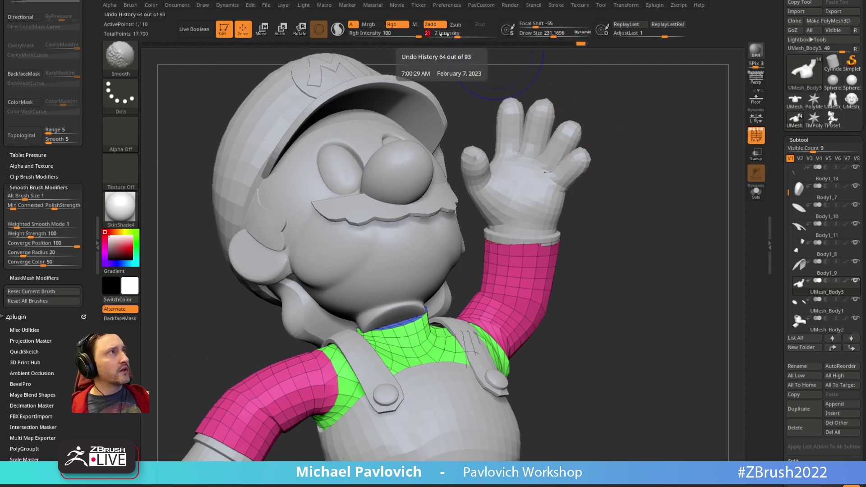
{"action": "mouse_move", "coordinate": [622, 237]}
{"action": "left_mouse_down", "text": "alt"}
{"action": "mouse_move", "coordinate": [657, 199]}
{"action": "mouse_move", "coordinate": [631, 201]}
{"action": "left_mouse_up", "text": "alt"}
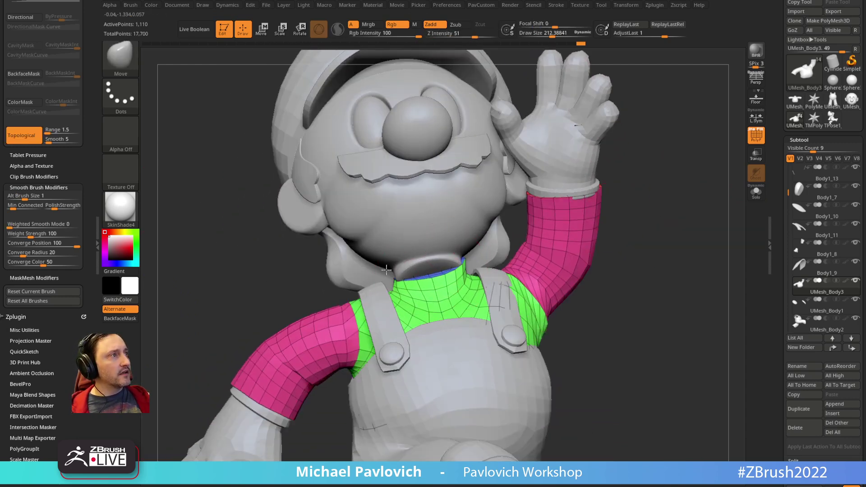
{"action": "left_click_drag", "start_coordinate": [386, 269], "coordinate": [448, 270], "text": "shift"}
{"action": "left_click_drag", "start_coordinate": [293, 283], "coordinate": [436, 257]}
Select the head mesh and isolate it with Solo
{"action": "left_click", "coordinate": [437, 255], "text": "alt"}
{"action": "left_click_drag", "start_coordinate": [532, 230], "coordinate": [577, 218]}
{"action": "key", "text": "shift+d"}
{"action": "left_click_drag", "start_coordinate": [530, 233], "coordinate": [547, 238], "text": "alt"}
{"action": "left_click", "coordinate": [755, 192]}
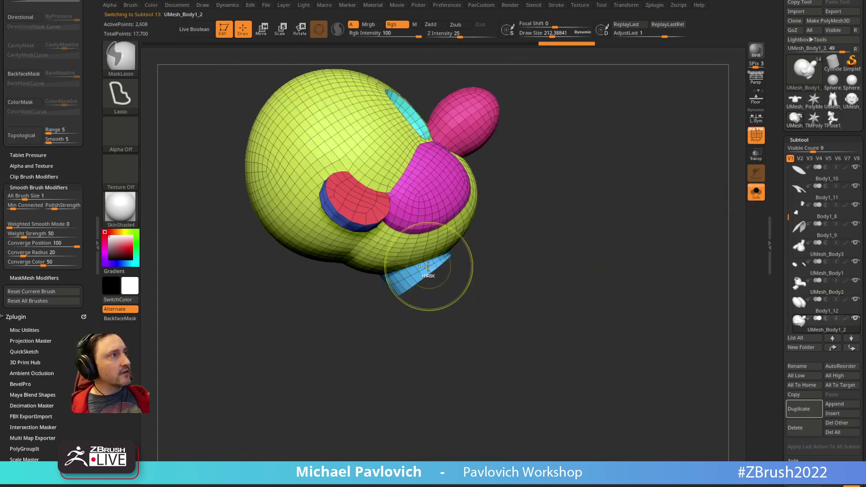
Mask the whole head except the polygroups of the neck stub and its end cap
{"action": "left_click", "coordinate": [429, 270], "text": "ctrl+shift"}
{"action": "left_click", "coordinate": [447, 290], "text": "ctrl+shift"}
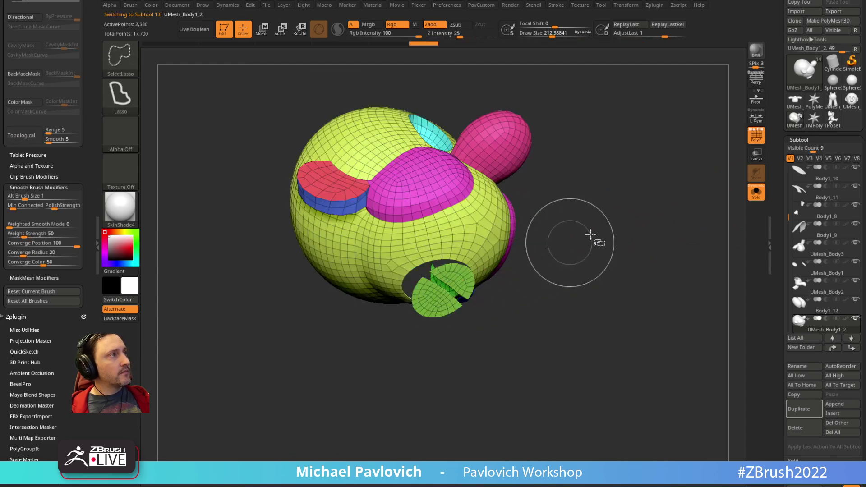
{"action": "left_click", "coordinate": [453, 280], "text": "ctrl+shift"}
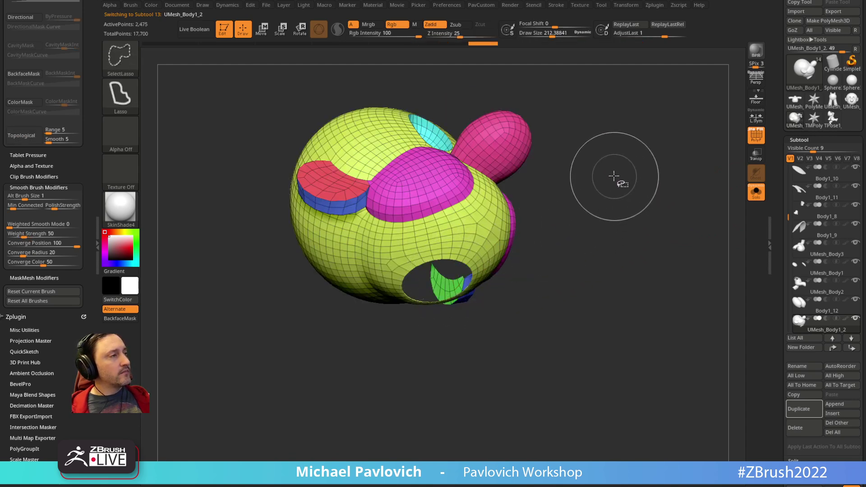
{"action": "left_click_drag", "start_coordinate": [615, 177], "coordinate": [632, 222], "text": "ctrl+shift"}
{"action": "left_click", "coordinate": [632, 221], "text": "ctrl"}
{"action": "left_click", "coordinate": [616, 188], "text": "ctrl+shift"}
{"action": "left_click", "coordinate": [612, 171], "text": "ctrl"}
{"action": "left_click_drag", "start_coordinate": [617, 166], "coordinate": [622, 185]}
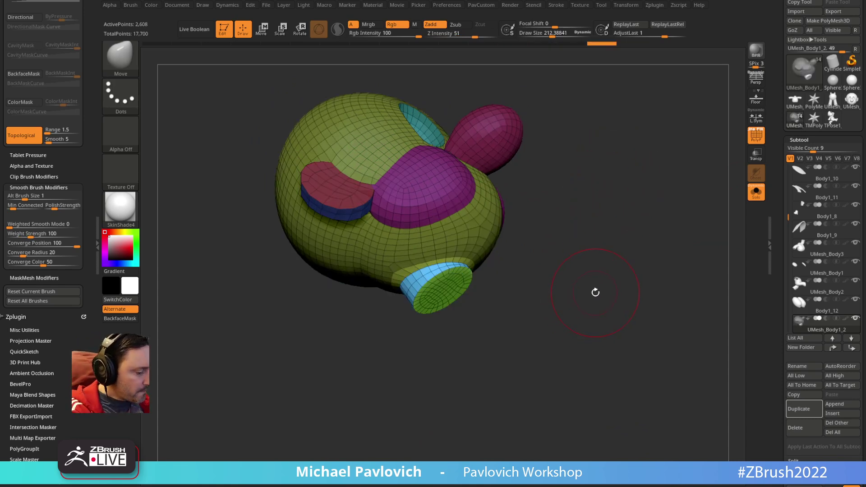
{"action": "left_click_drag", "start_coordinate": [625, 237], "coordinate": [609, 215]}
Rotate the unmasked neck stub about 9 degrees in side view with the gizmo and show all subtools again
{"action": "key", "text": "w"}
{"action": "left_click", "coordinate": [447, 284], "text": "alt"}
{"action": "left_click_drag", "start_coordinate": [519, 255], "coordinate": [539, 251]}
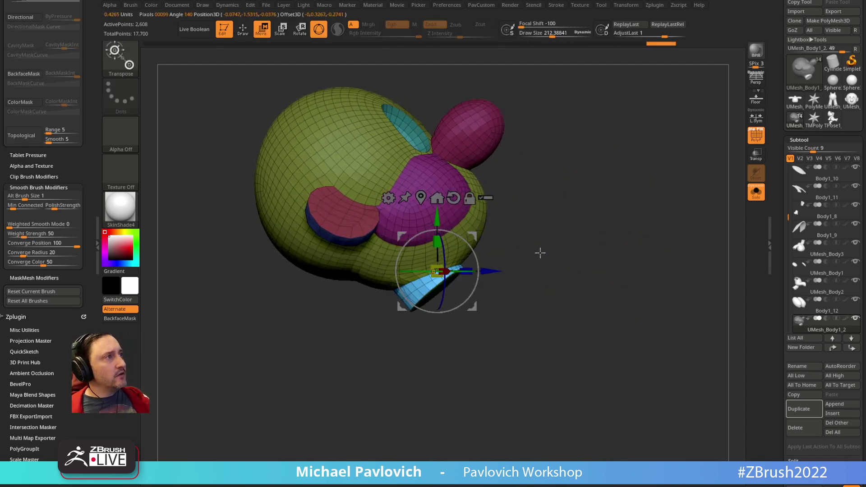
{"action": "left_click_drag", "start_coordinate": [469, 245], "coordinate": [497, 278]}
{"action": "left_click_drag", "start_coordinate": [515, 242], "coordinate": [402, 319]}
{"action": "left_click", "coordinate": [469, 291], "text": "alt"}
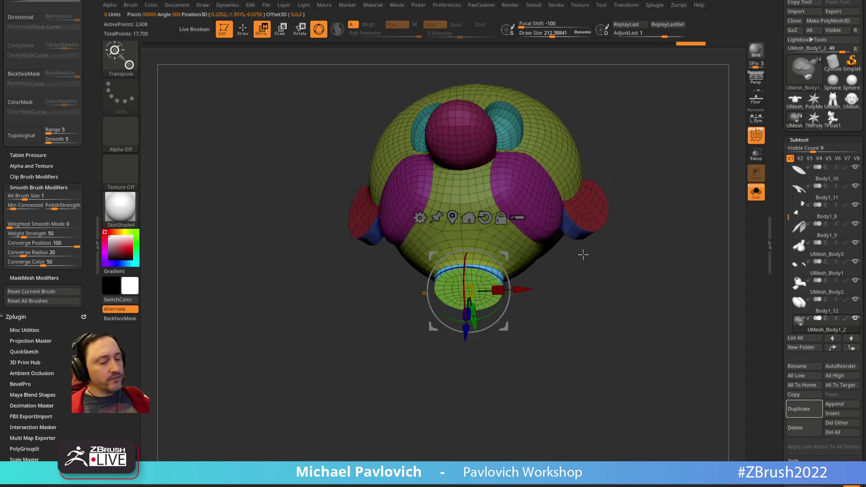
{"action": "left_click_drag", "start_coordinate": [573, 277], "coordinate": [626, 278]}
{"action": "mouse_move", "coordinate": [499, 330]}
{"action": "left_mouse_down", "text": "alt"}
{"action": "mouse_move", "coordinate": [491, 320]}
{"action": "mouse_move", "coordinate": [509, 269]}
{"action": "mouse_move", "coordinate": [502, 274]}
{"action": "left_mouse_up", "text": "alt"}
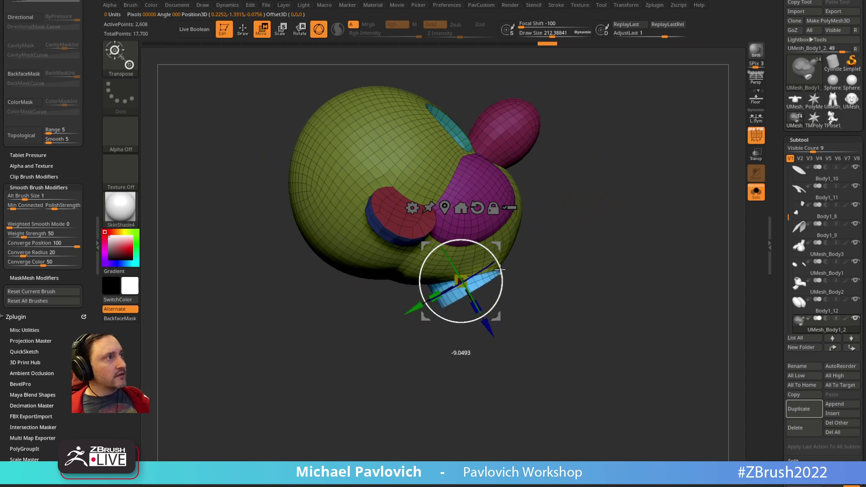
{"action": "key", "text": "q"}
{"action": "left_click", "coordinate": [755, 192]}
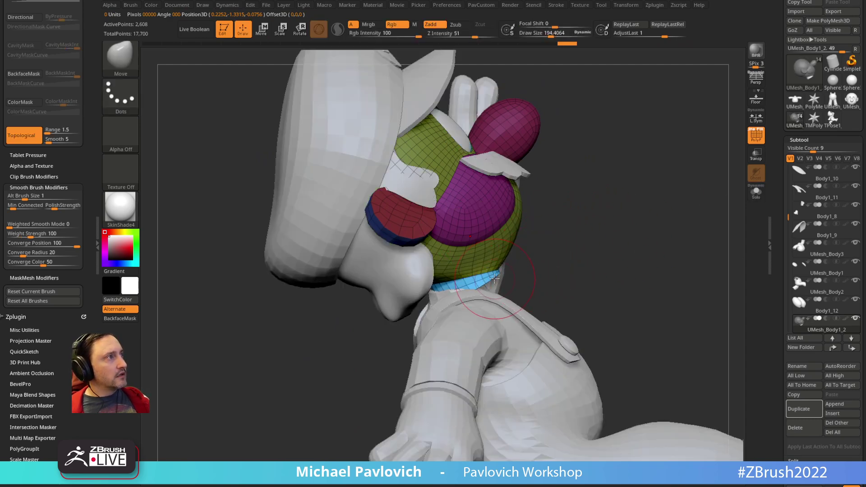
{"action": "left_click_drag", "start_coordinate": [556, 265], "coordinate": [518, 257]}
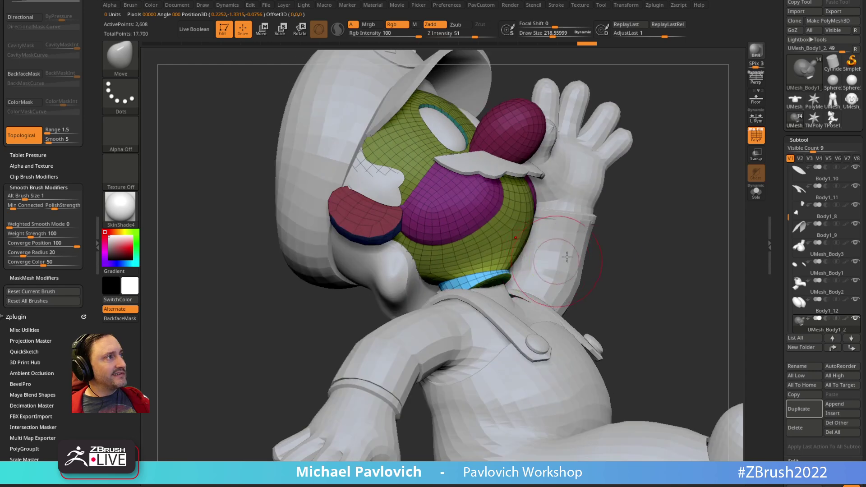
Clear the head's mask and mask it again so that only the neck area remains editable
{"action": "mouse_move", "coordinate": [649, 224]}
{"action": "left_mouse_down", "text": "ctrl"}
{"action": "mouse_move", "coordinate": [685, 260]}
{"action": "mouse_move", "coordinate": [681, 279]}
{"action": "left_mouse_up", "text": "ctrl"}
{"action": "left_click", "coordinate": [481, 280], "text": "ctrl+shift"}
{"action": "left_click", "coordinate": [661, 230], "text": "ctrl+shift"}
{"action": "left_click", "coordinate": [658, 227], "text": "ctrl"}
{"action": "left_click_drag", "start_coordinate": [657, 226], "coordinate": [696, 229]}
Reshape the neck where it meets the collar with the Move brush at a draw size of about 189
{"action": "key", "text": "s"}
{"action": "left_click_drag", "start_coordinate": [495, 289], "coordinate": [490, 289]}
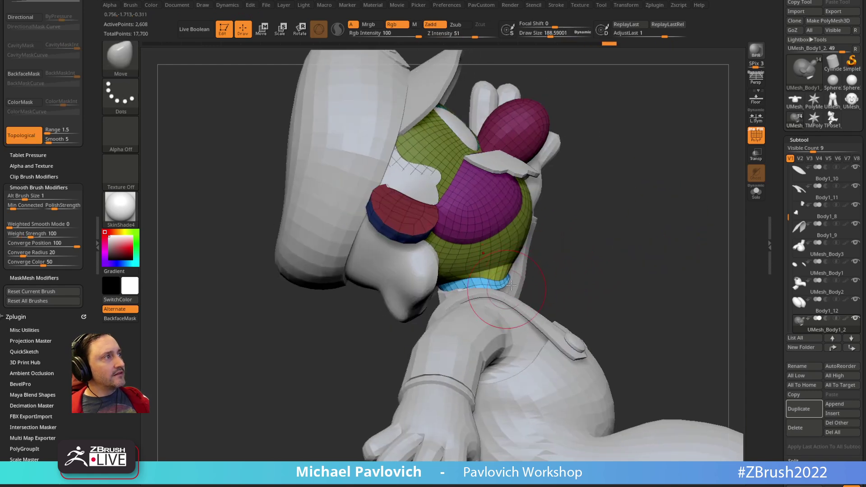
{"action": "mouse_move", "coordinate": [601, 263]}
{"action": "left_mouse_down"}
{"action": "mouse_move", "coordinate": [531, 279]}
{"action": "mouse_move", "coordinate": [566, 272]}
{"action": "left_mouse_up"}
{"action": "key", "text": "shift"}
{"action": "mouse_move", "coordinate": [467, 283]}
{"action": "left_mouse_down"}
{"action": "mouse_move", "coordinate": [548, 283]}
{"action": "mouse_move", "coordinate": [510, 282]}
{"action": "left_mouse_up"}
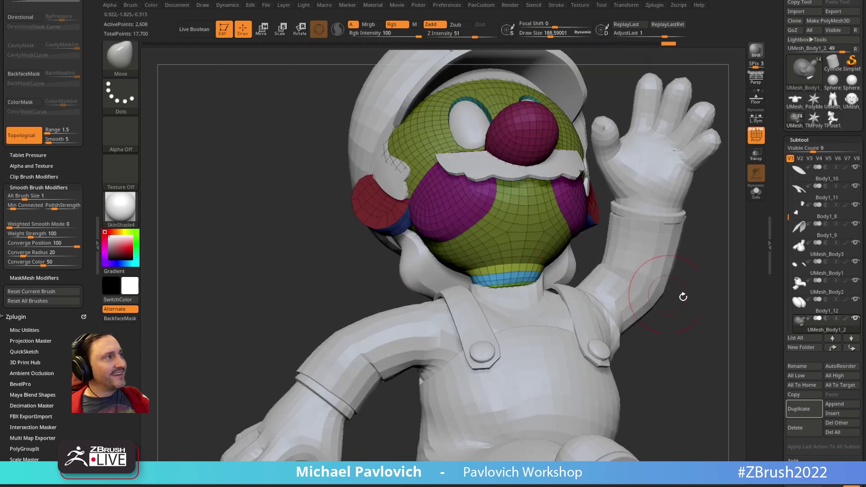
{"action": "left_click_drag", "start_coordinate": [682, 296], "coordinate": [739, 295]}
Select the shirt mesh and adjust its collar beneath the chin with a smaller Move brush
{"action": "left_click", "coordinate": [523, 302], "text": "alt"}
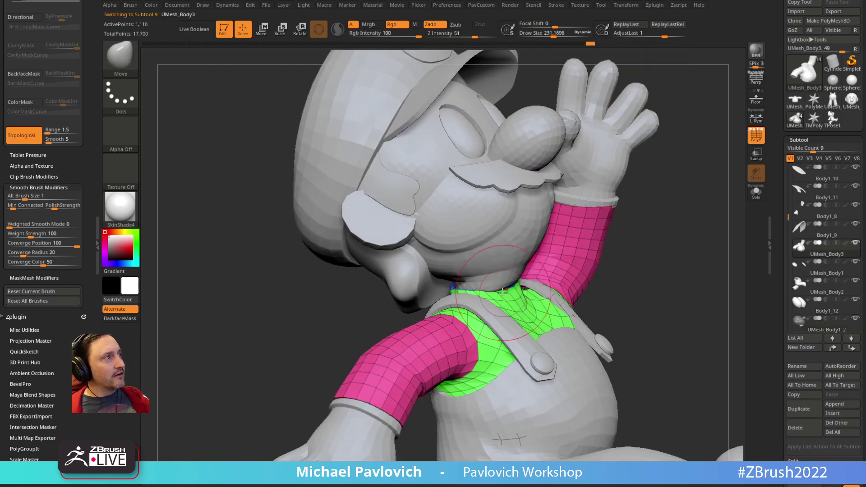
{"action": "mouse_move", "coordinate": [606, 306]}
{"action": "left_mouse_down"}
{"action": "mouse_move", "coordinate": [502, 298]}
{"action": "mouse_move", "coordinate": [564, 285]}
{"action": "left_mouse_up"}
{"action": "key", "text": "bracketleft"}
{"action": "left_click_drag", "start_coordinate": [514, 315], "coordinate": [478, 299]}
{"action": "mouse_move", "coordinate": [627, 274]}
{"action": "left_mouse_down"}
{"action": "mouse_move", "coordinate": [669, 278]}
{"action": "mouse_move", "coordinate": [644, 254]}
{"action": "left_mouse_up"}
Select the head mesh, switch to the Standard brush and turn off the polyframe display
{"action": "left_click", "coordinate": [541, 230], "text": "alt"}
{"action": "mouse_move", "coordinate": [664, 218]}
{"action": "left_mouse_down"}
{"action": "mouse_move", "coordinate": [618, 216]}
{"action": "mouse_move", "coordinate": [646, 228]}
{"action": "left_mouse_up"}
{"action": "key", "text": "s"}
{"action": "key", "text": "b"}
{"action": "key", "text": "s"}
{"action": "key", "text": "t"}
{"action": "key", "text": "s"}
{"action": "mouse_move", "coordinate": [644, 240]}
{"action": "left_mouse_down"}
{"action": "mouse_move", "coordinate": [634, 240]}
{"action": "mouse_move", "coordinate": [713, 195]}
{"action": "left_mouse_up"}
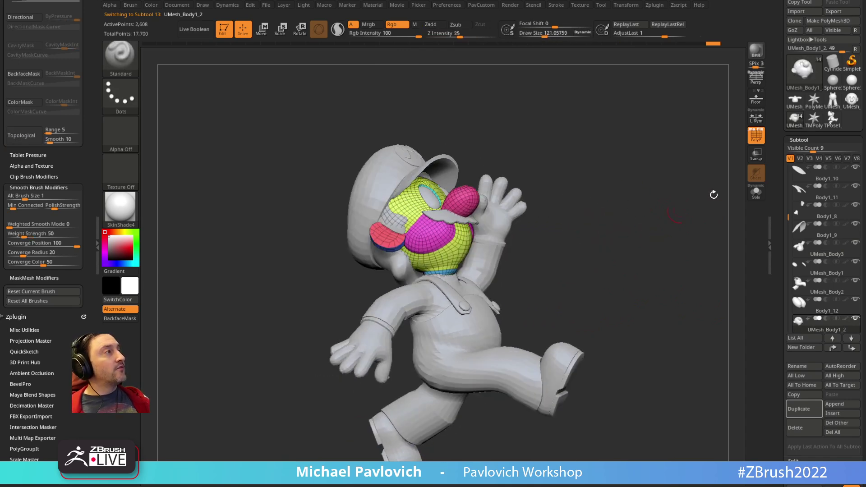
{"action": "left_click", "coordinate": [751, 142]}
Set the brush draw size to about 200 and save the project
{"action": "mouse_move", "coordinate": [642, 225]}
{"action": "left_mouse_down"}
{"action": "mouse_move", "coordinate": [645, 245]}
{"action": "mouse_move", "coordinate": [606, 247]}
{"action": "left_mouse_up"}
{"action": "key", "text": "s"}
{"action": "mouse_move", "coordinate": [609, 249]}
{"action": "left_mouse_down"}
{"action": "mouse_move", "coordinate": [620, 249]}
{"action": "mouse_move", "coordinate": [572, 266]}
{"action": "left_mouse_up"}
{"action": "key", "text": "s"}
{"action": "mouse_move", "coordinate": [577, 266]}
{"action": "left_mouse_down"}
{"action": "mouse_move", "coordinate": [567, 266]}
{"action": "mouse_move", "coordinate": [600, 265]}
{"action": "left_mouse_up"}
{"action": "left_click_drag", "start_coordinate": [775, 276], "coordinate": [774, 322]}
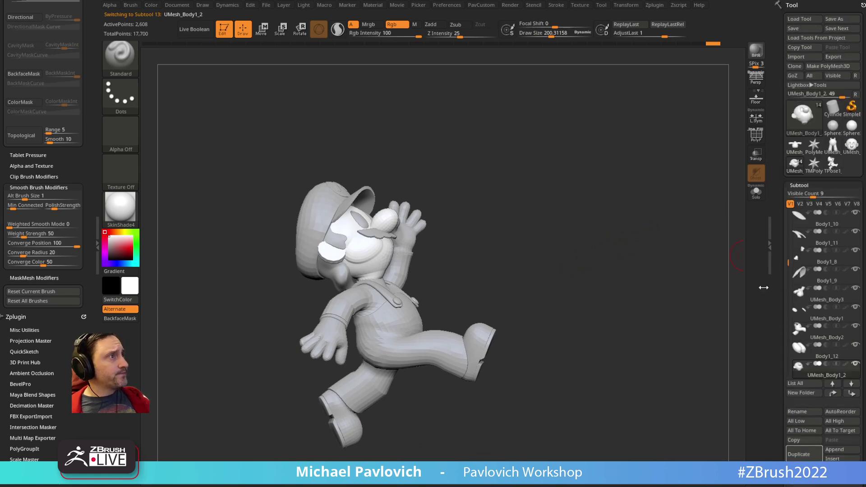
{"action": "key", "text": "ctrl+s"}
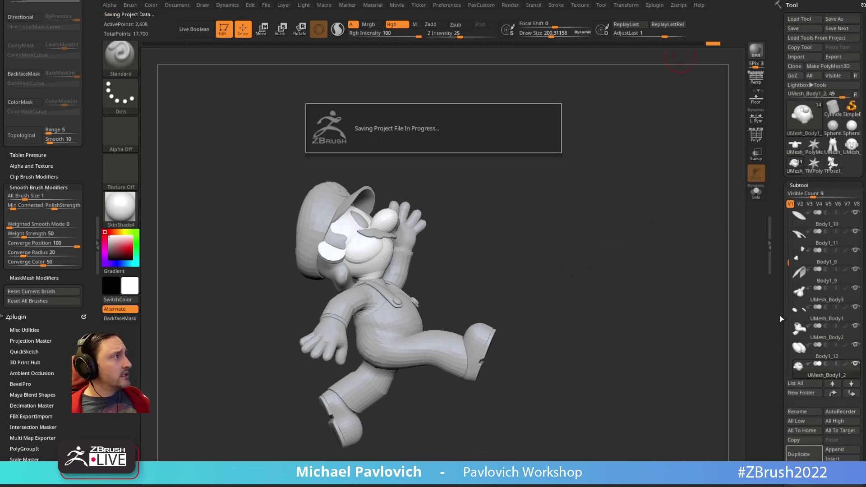
Append a Cube3D as a new subtool and make it the active one
{"action": "scroll", "coordinate": [781, 319], "scroll_direction": "down", "scroll_amount": 5}
{"action": "left_click", "coordinate": [841, 192]}
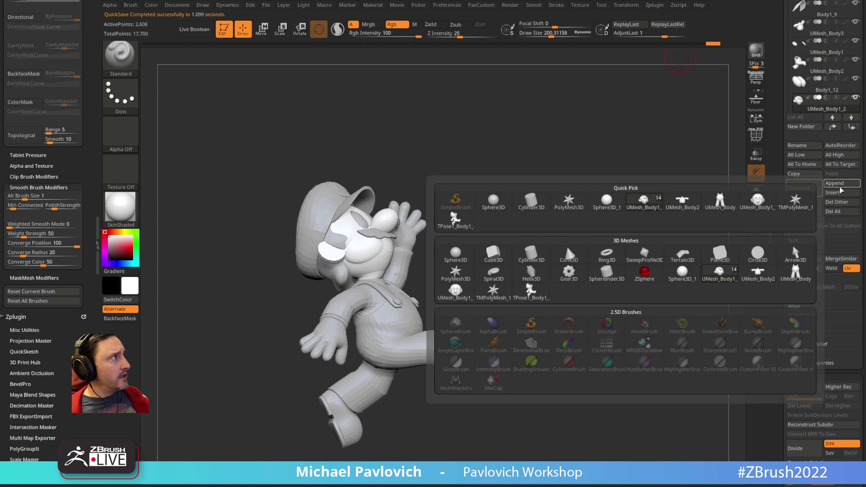
{"action": "left_click", "coordinate": [829, 192]}
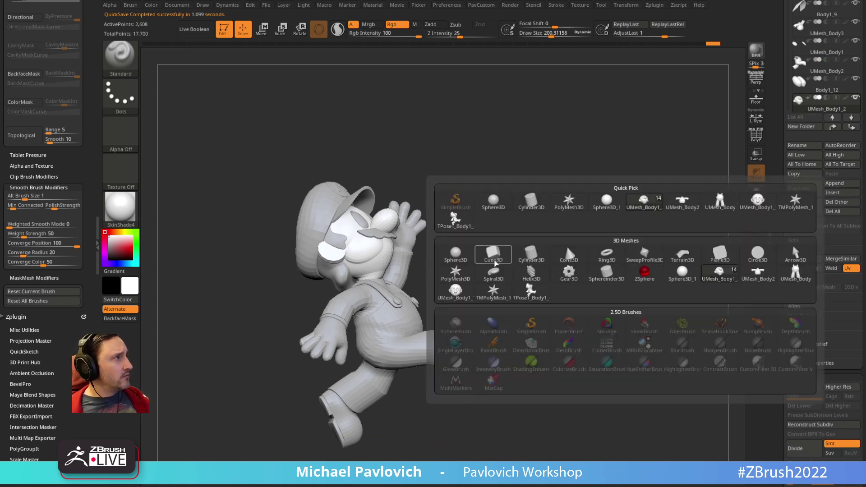
{"action": "left_click", "coordinate": [494, 263]}
{"action": "key", "text": "f"}
Flatten the cube along X into a thin panel, moved about 2.38 units behind Mario, and enlarge it as a backdrop
{"action": "key", "text": "w"}
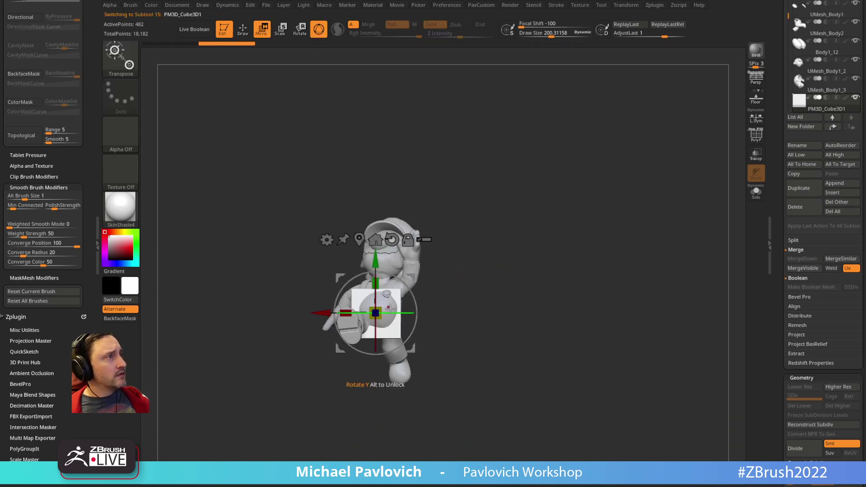
{"action": "left_click_drag", "start_coordinate": [347, 312], "coordinate": [378, 312]}
{"action": "left_click_drag", "start_coordinate": [323, 312], "coordinate": [382, 313]}
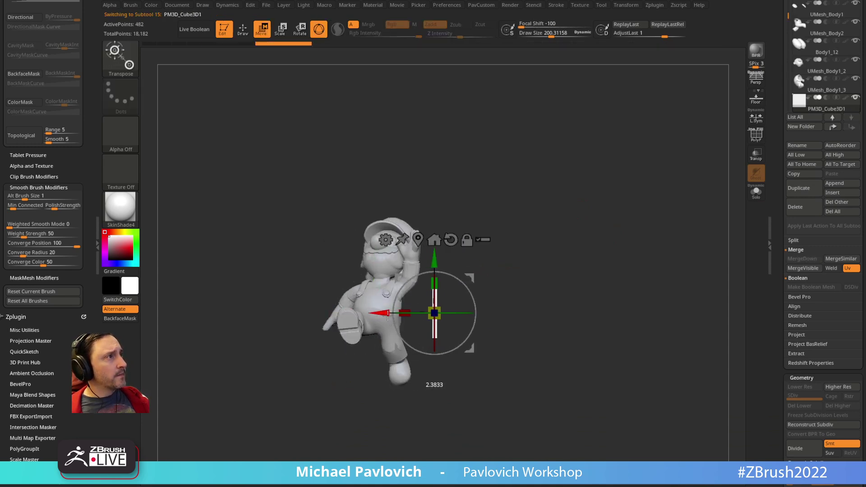
{"action": "left_click_drag", "start_coordinate": [443, 308], "coordinate": [496, 271]}
{"action": "left_click_drag", "start_coordinate": [469, 275], "coordinate": [491, 253]}
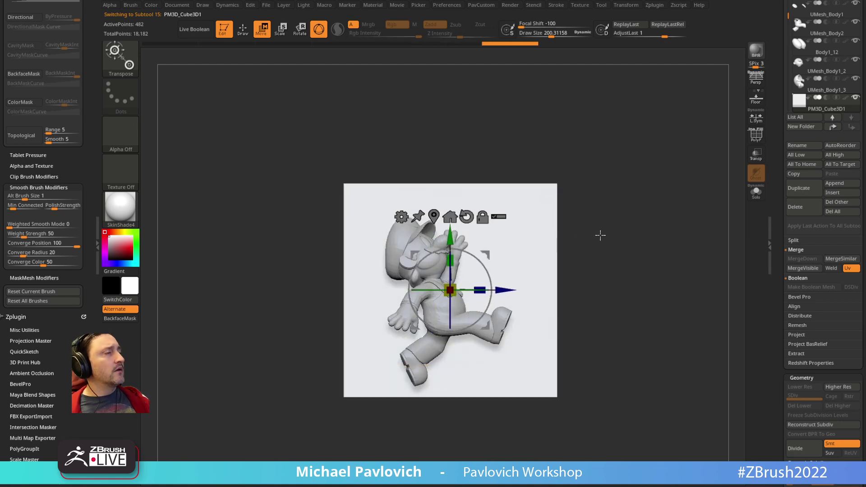
{"action": "key", "text": "q"}
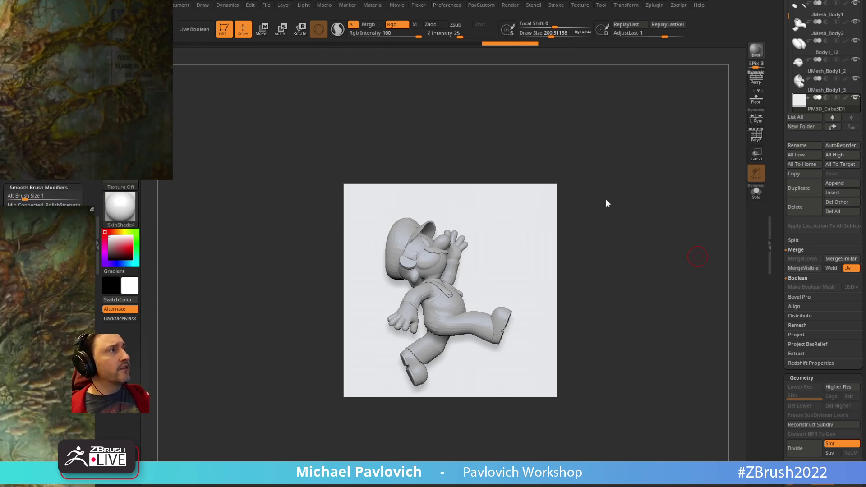
Enlarge the backdrop panel further and adjust its thickness along X
{"action": "left_click_drag", "start_coordinate": [606, 203], "coordinate": [559, 183]}
{"action": "key", "text": "w"}
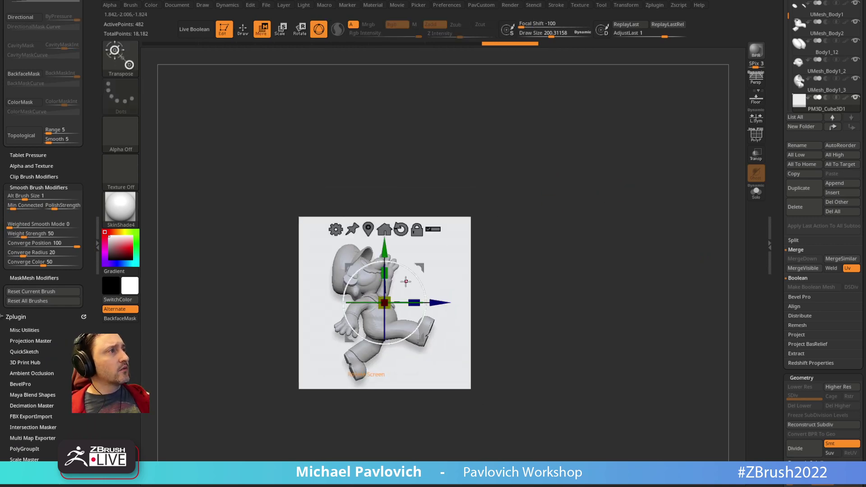
{"action": "left_click_drag", "start_coordinate": [406, 281], "coordinate": [520, 194]}
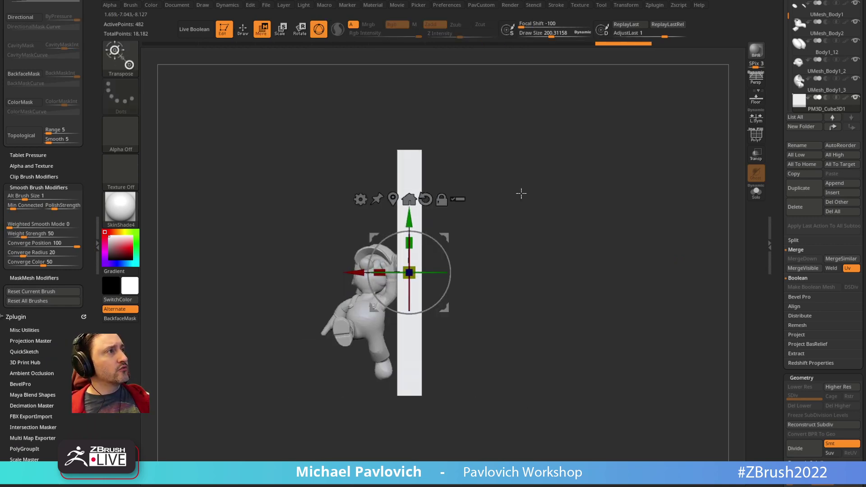
{"action": "left_click_drag", "start_coordinate": [377, 272], "coordinate": [347, 272]}
{"action": "mouse_move", "coordinate": [464, 205]}
{"action": "left_mouse_down"}
{"action": "mouse_move", "coordinate": [532, 226]}
{"action": "mouse_move", "coordinate": [447, 251]}
{"action": "left_mouse_up"}
Return to the Standard brush and set its draw size to about 568
{"action": "key", "text": "q"}
{"action": "key", "text": "s"}
{"action": "left_click", "coordinate": [440, 259]}
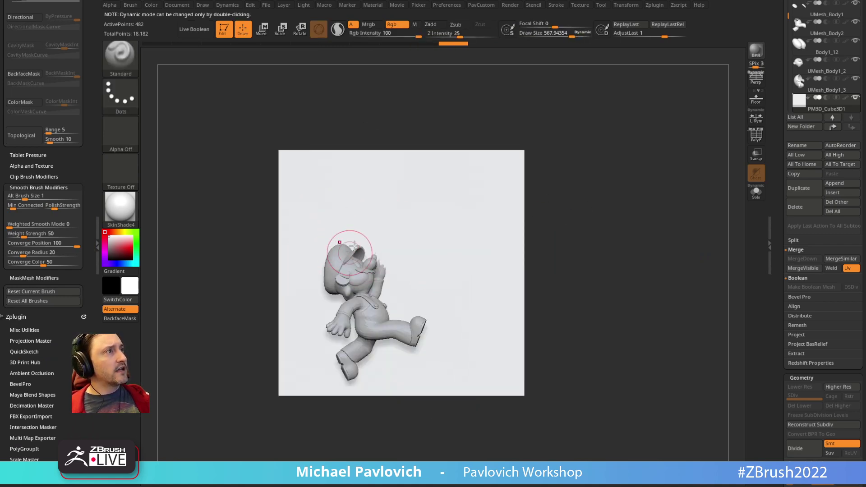
Load the saved tool containing the Bowser Jr., Bullet Bill, ghost and bomb scene
{"action": "left_click_drag", "start_coordinate": [576, 144], "coordinate": [508, 183], "text": "alt"}
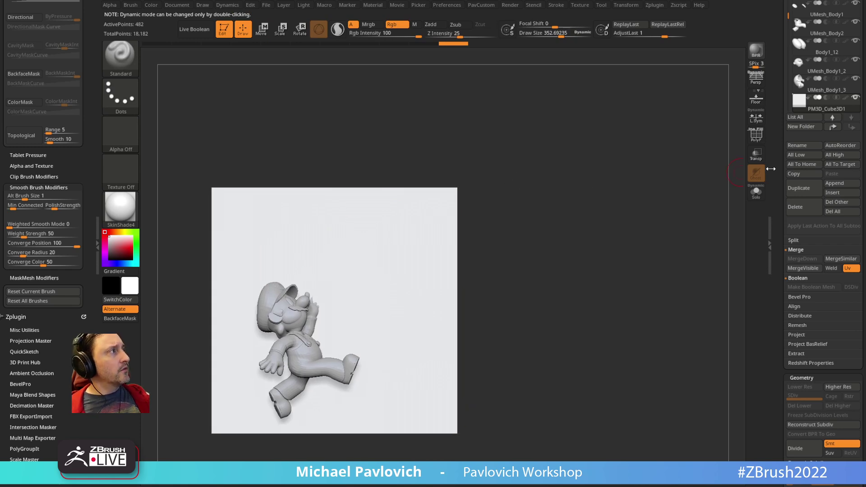
{"action": "left_click_drag", "start_coordinate": [771, 169], "coordinate": [754, 453]}
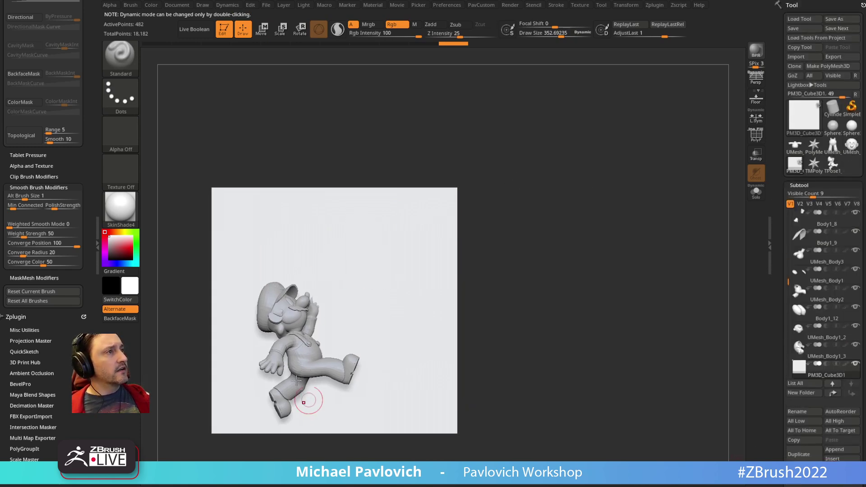
{"action": "left_click_drag", "start_coordinate": [531, 209], "coordinate": [506, 195], "text": "alt"}
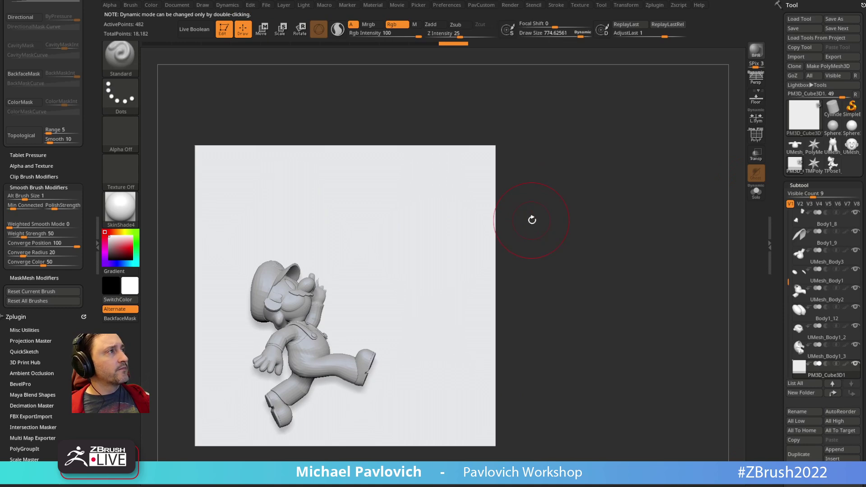
{"action": "mouse_move", "coordinate": [501, 226]}
{"action": "left_mouse_down"}
{"action": "mouse_move", "coordinate": [580, 203]}
{"action": "mouse_move", "coordinate": [589, 214]}
{"action": "mouse_move", "coordinate": [584, 186]}
{"action": "left_mouse_up"}
{"action": "left_click_drag", "start_coordinate": [512, 170], "coordinate": [565, 179]}
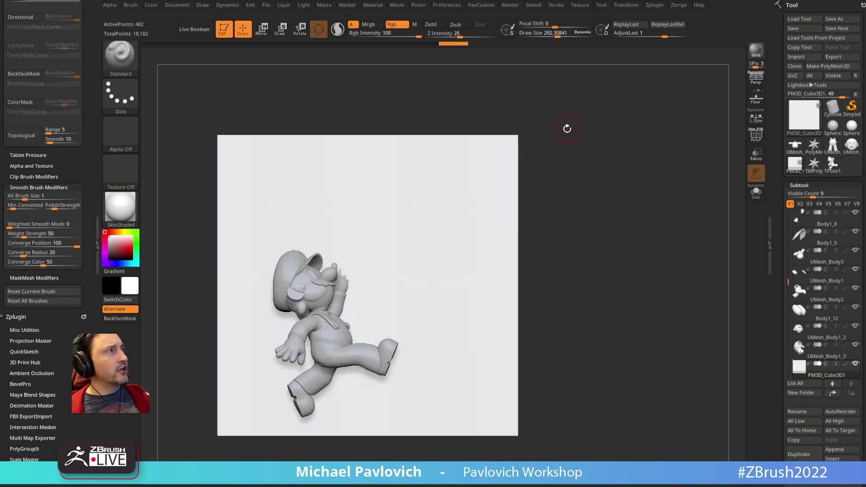
{"action": "left_click_drag", "start_coordinate": [610, 209], "coordinate": [584, 213], "text": "alt"}
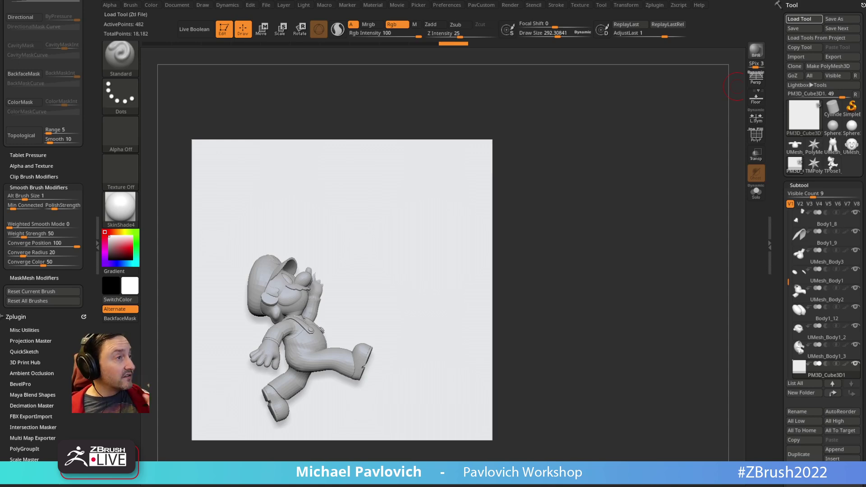
Inspect the loaded scene from several angles, selecting the Bullet Bill, bullet box and bomb subtools in turn
{"action": "right_click_drag", "start_coordinate": [586, 228], "coordinate": [650, 184], "text": "alt"}
{"action": "mouse_move", "coordinate": [649, 185]}
{"action": "right_mouse_down", "text": "ctrl"}
{"action": "mouse_move", "coordinate": [626, 190]}
{"action": "mouse_move", "coordinate": [633, 222]}
{"action": "mouse_move", "coordinate": [586, 195]}
{"action": "mouse_move", "coordinate": [559, 194]}
{"action": "mouse_move", "coordinate": [649, 192]}
{"action": "right_mouse_up", "text": "ctrl"}
{"action": "key", "text": "s"}
{"action": "left_click", "coordinate": [503, 225], "text": "alt"}
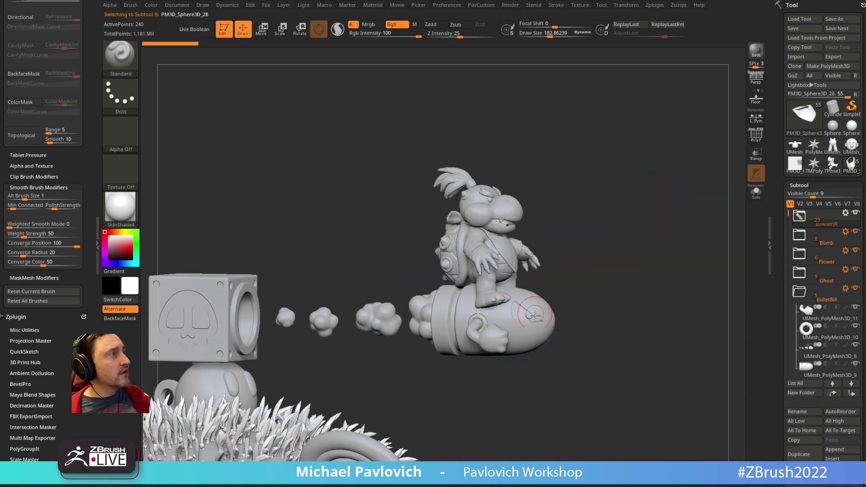
{"action": "left_click", "coordinate": [540, 313], "text": "alt"}
{"action": "right_click_drag", "start_coordinate": [562, 184], "coordinate": [644, 180], "text": "alt"}
{"action": "left_click_drag", "start_coordinate": [644, 179], "coordinate": [518, 180]}
{"action": "left_click", "coordinate": [307, 249], "text": "alt"}
{"action": "left_click_drag", "start_coordinate": [430, 193], "coordinate": [616, 176]}
{"action": "key", "text": "s"}
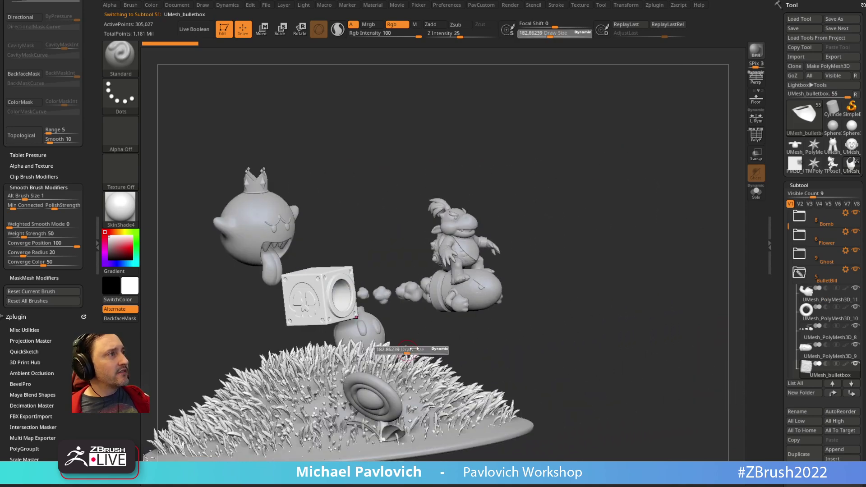
{"action": "left_click_drag", "start_coordinate": [559, 315], "coordinate": [507, 298]}
{"action": "left_click", "coordinate": [469, 288], "text": "alt"}
{"action": "key", "text": "s"}
{"action": "mouse_move", "coordinate": [526, 256]}
{"action": "left_mouse_down"}
{"action": "mouse_move", "coordinate": [537, 275]}
{"action": "mouse_move", "coordinate": [544, 259]}
{"action": "mouse_move", "coordinate": [534, 267]}
{"action": "left_mouse_up"}
{"action": "key", "text": "s"}
{"action": "left_click_drag", "start_coordinate": [518, 218], "coordinate": [489, 214]}
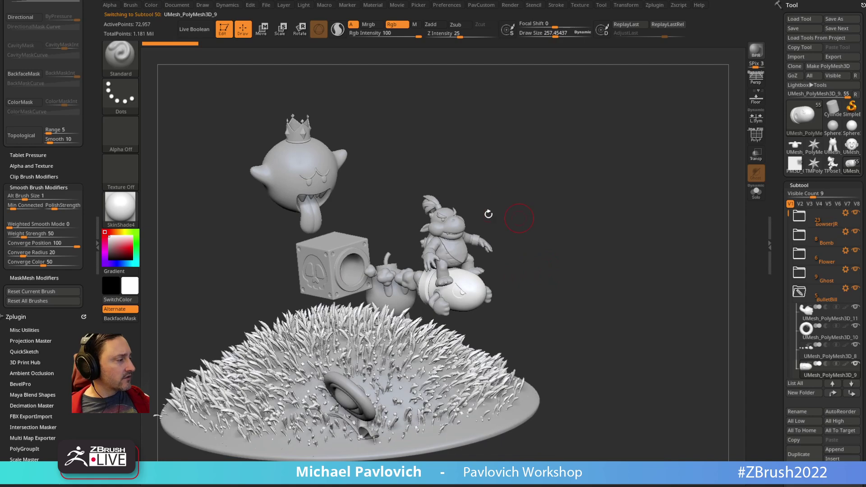
{"action": "left_click", "coordinate": [390, 291], "text": "alt"}
{"action": "mouse_move", "coordinate": [531, 259]}
{"action": "left_mouse_down"}
{"action": "mouse_move", "coordinate": [516, 251]}
{"action": "mouse_move", "coordinate": [551, 260]}
{"action": "mouse_move", "coordinate": [517, 257]}
{"action": "mouse_move", "coordinate": [530, 260]}
{"action": "left_mouse_up"}
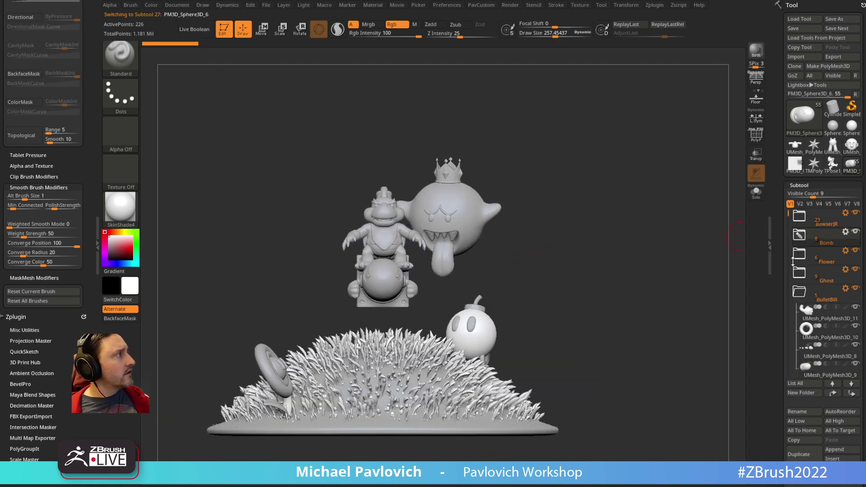
Dock the Zplugin palette beside the canvas and expand its SubTool Master options
{"action": "left_click", "coordinate": [845, 232]}
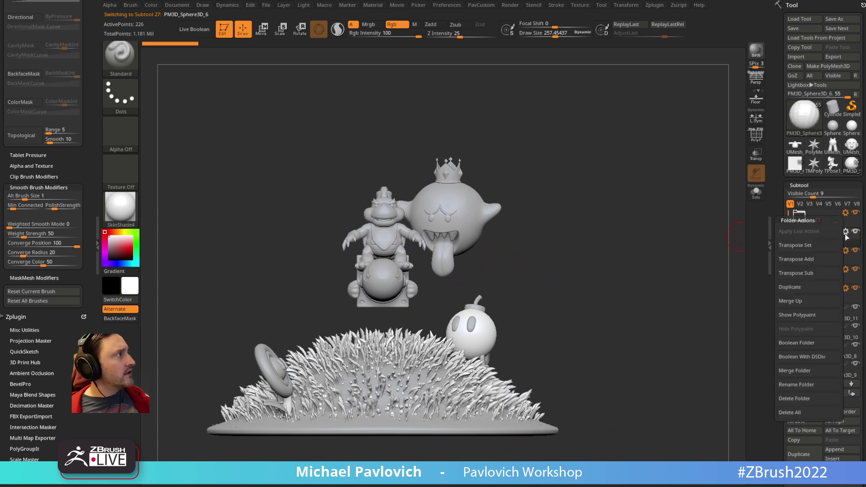
{"action": "left_click", "coordinate": [654, 5]}
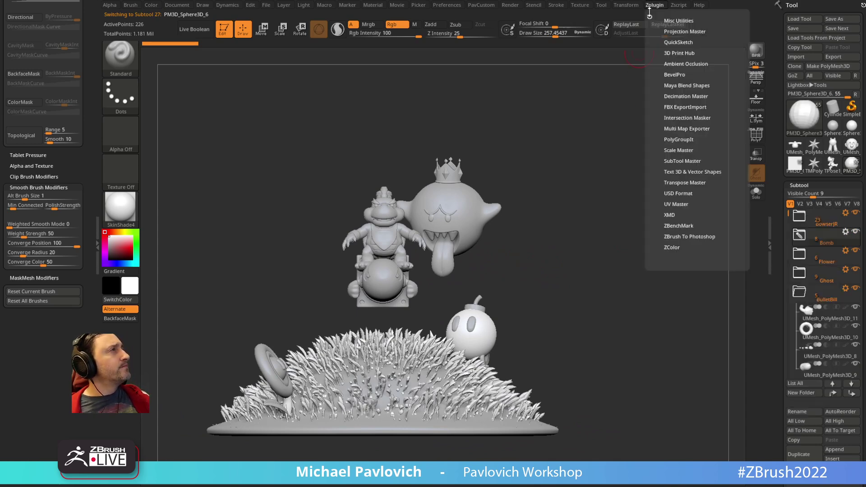
{"action": "mouse_move", "coordinate": [649, 16]}
{"action": "left_mouse_down"}
{"action": "mouse_move", "coordinate": [41, 27]}
{"action": "mouse_move", "coordinate": [38, 40]}
{"action": "left_mouse_up"}
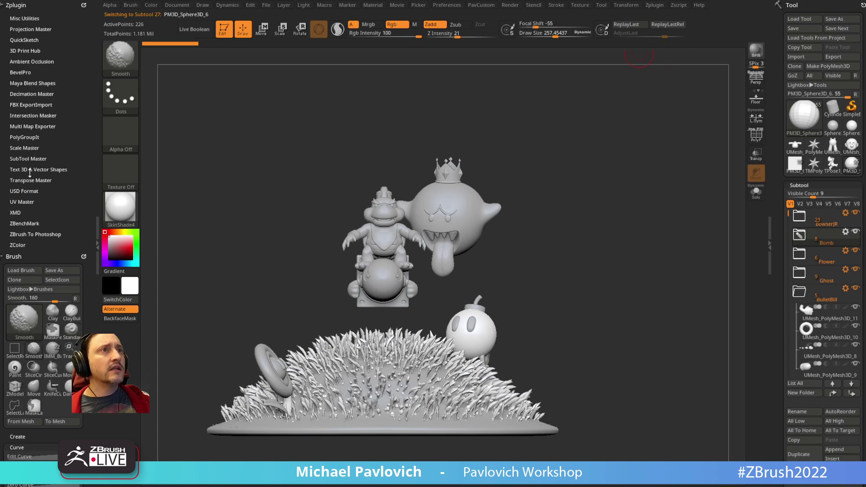
{"action": "key", "text": "shift"}
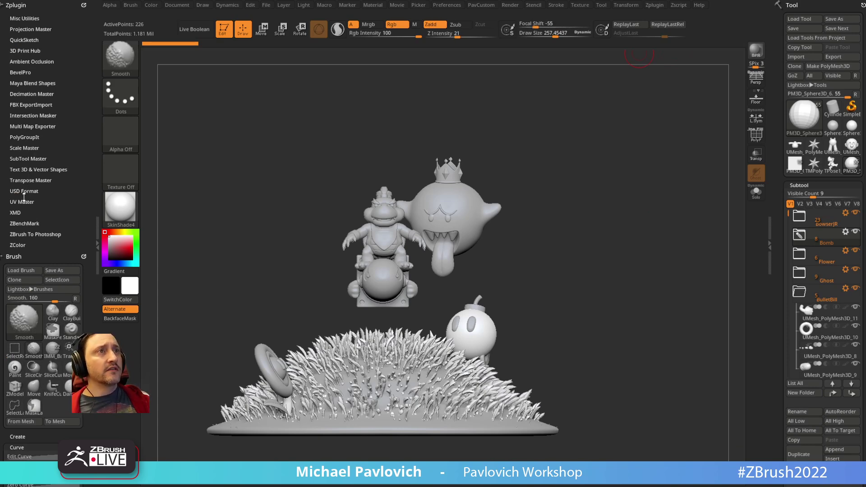
{"action": "left_click", "coordinate": [28, 159]}
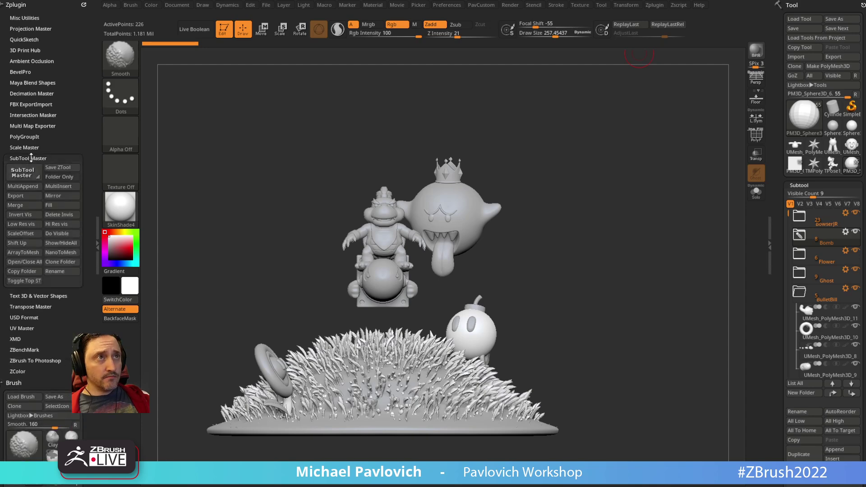
Copy the BulletBill folder from the scene tool and paste it into the Mario tool with SubTool Master
{"action": "left_click", "coordinate": [29, 273]}
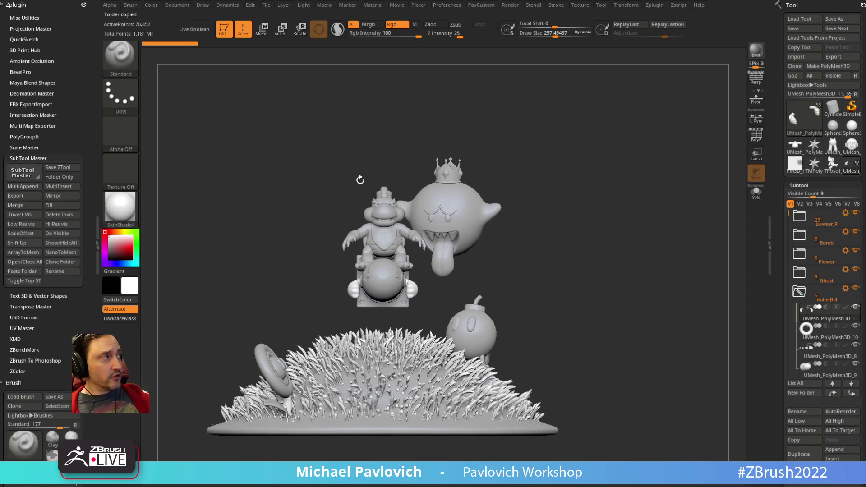
{"action": "left_click", "coordinate": [798, 168]}
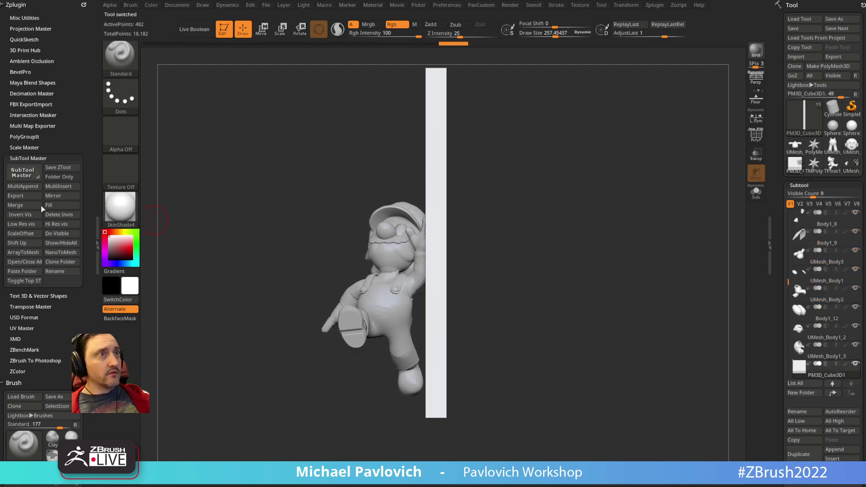
{"action": "left_click", "coordinate": [23, 271]}
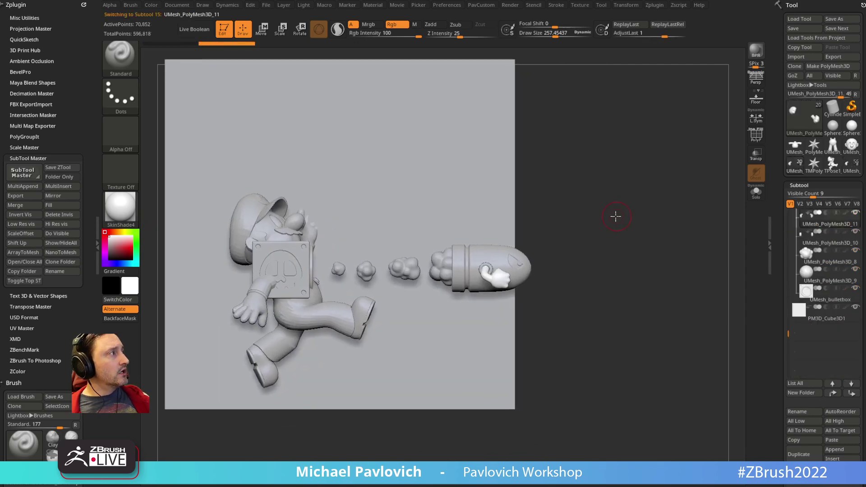
Delete the bullet box and smoke puff subtools from the pasted BulletBill folder
{"action": "left_click", "coordinate": [329, 272], "text": "alt"}
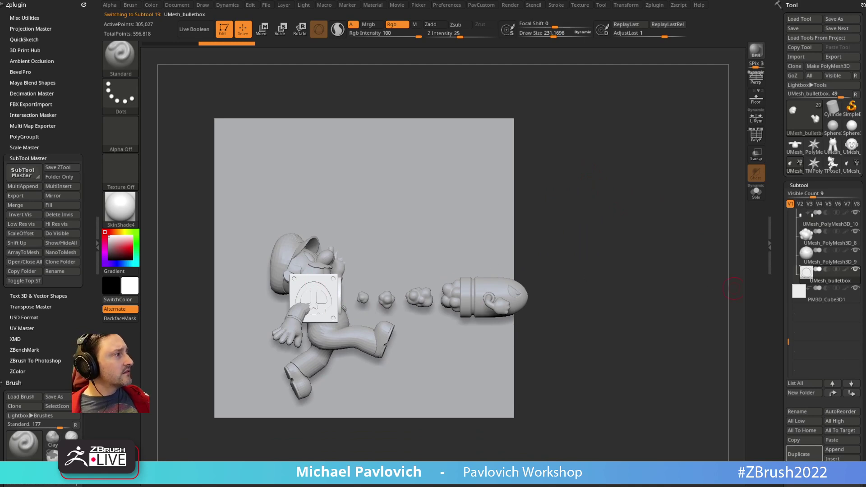
{"action": "left_click", "coordinate": [430, 296], "text": "alt"}
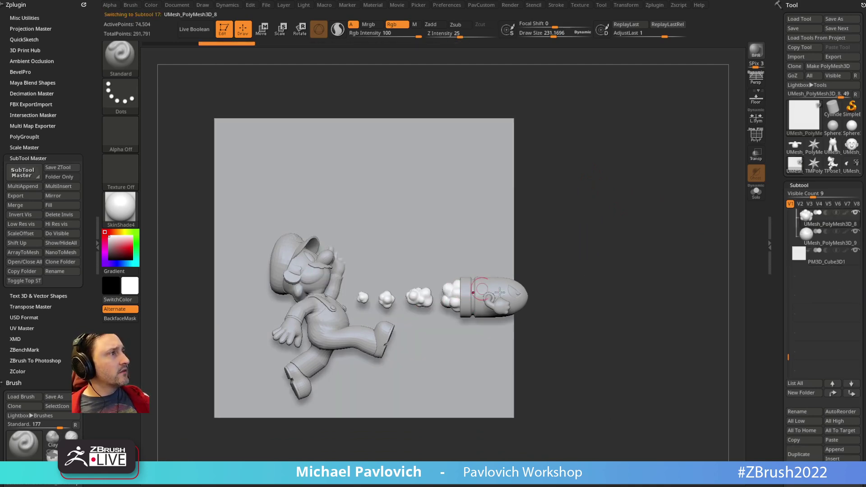
{"action": "left_click", "coordinate": [797, 455]}
{"action": "left_click_drag", "start_coordinate": [618, 272], "coordinate": [608, 269], "text": "alt"}
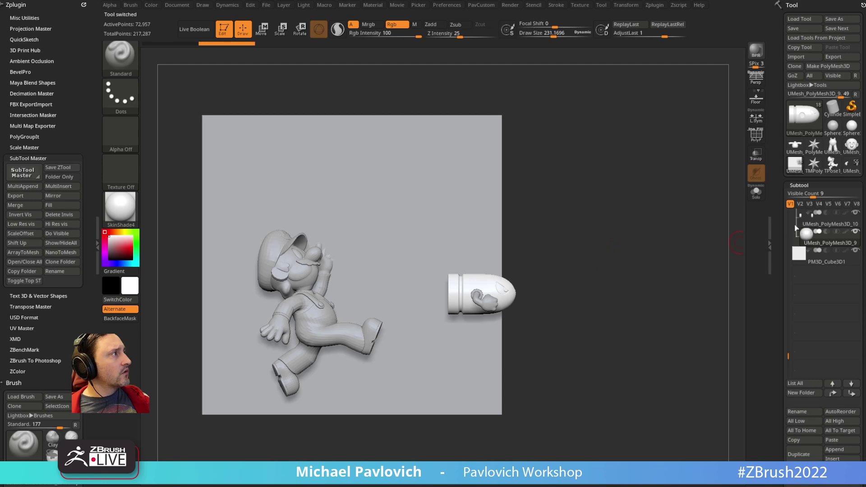
Transpose the whole BulletBill folder to move it below Mario at the backdrop's lower corner and rotate it slightly
{"action": "left_click_drag", "start_coordinate": [788, 341], "coordinate": [787, 298]}
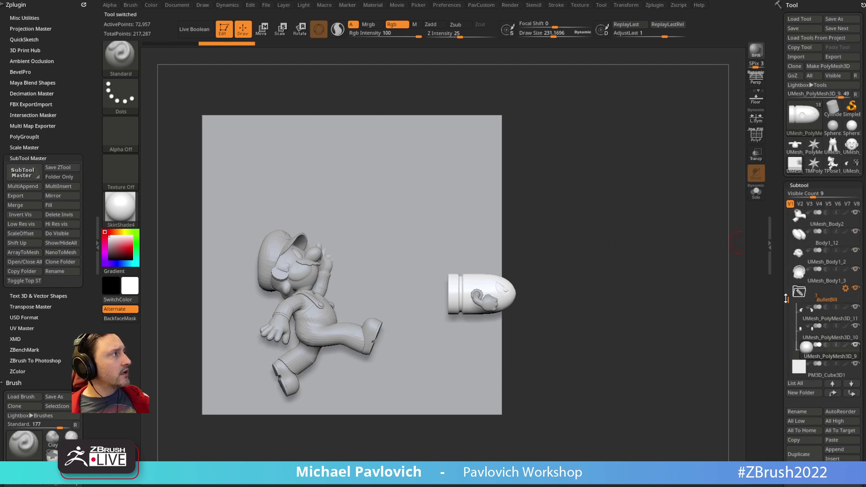
{"action": "left_click", "coordinate": [845, 289]}
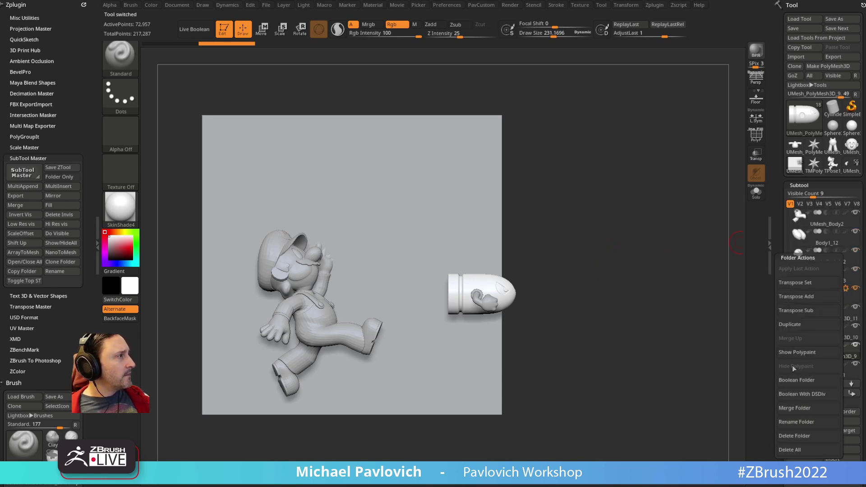
{"action": "left_click", "coordinate": [794, 310]}
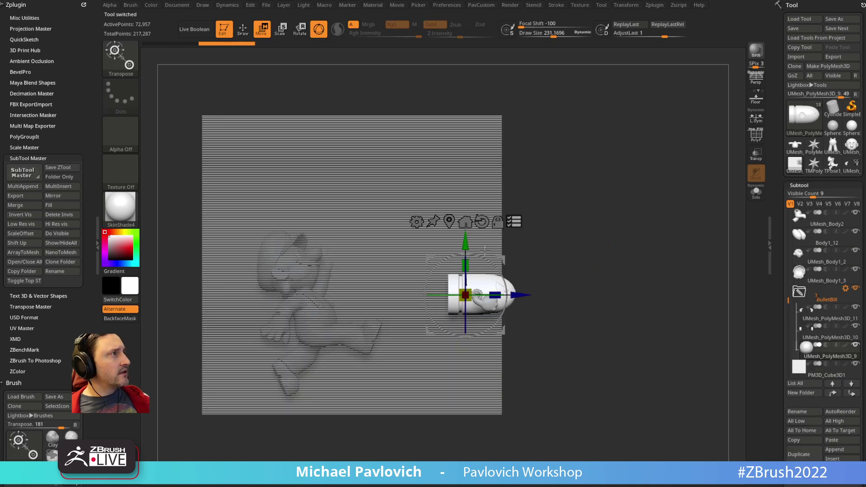
{"action": "left_click_drag", "start_coordinate": [465, 239], "coordinate": [465, 335]}
{"action": "left_click_drag", "start_coordinate": [565, 338], "coordinate": [561, 321], "text": "alt"}
{"action": "left_click_drag", "start_coordinate": [461, 329], "coordinate": [502, 343], "text": "shift"}
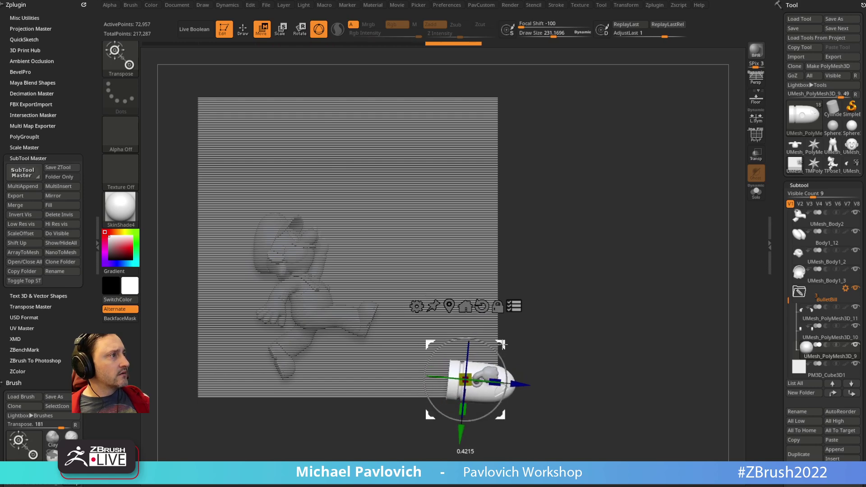
{"action": "left_click_drag", "start_coordinate": [586, 307], "coordinate": [607, 285]}
{"action": "key", "text": "q"}
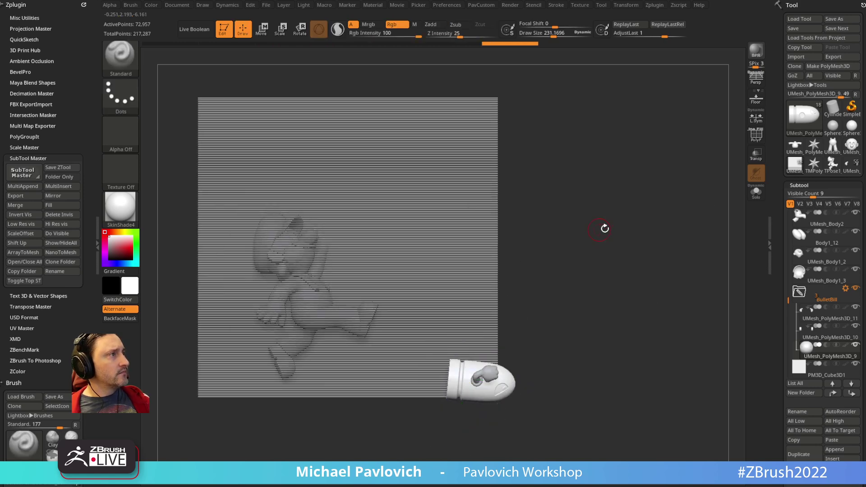
Clear the transpose masking from Mario and the backdrop panel, and return to Draw mode
{"action": "left_click_drag", "start_coordinate": [605, 228], "coordinate": [624, 239], "text": "alt"}
{"action": "key", "text": "w"}
{"action": "left_click", "coordinate": [531, 316]}
{"action": "key", "text": "q"}
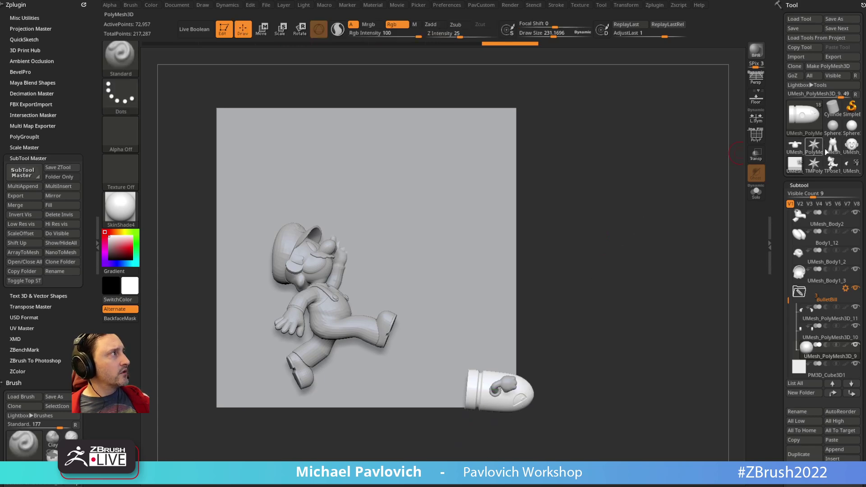
Switch back to the scene tool, select the bomb's body, and copy its Bomb folder with SubTool Master
{"action": "left_click", "coordinate": [850, 166]}
{"action": "mouse_move", "coordinate": [566, 243]}
{"action": "left_mouse_down", "text": "alt"}
{"action": "mouse_move", "coordinate": [622, 231]}
{"action": "mouse_move", "coordinate": [569, 243]}
{"action": "left_mouse_up", "text": "alt"}
{"action": "left_click_drag", "start_coordinate": [697, 239], "coordinate": [597, 274], "text": "alt"}
{"action": "left_click", "coordinate": [471, 336], "text": "alt"}
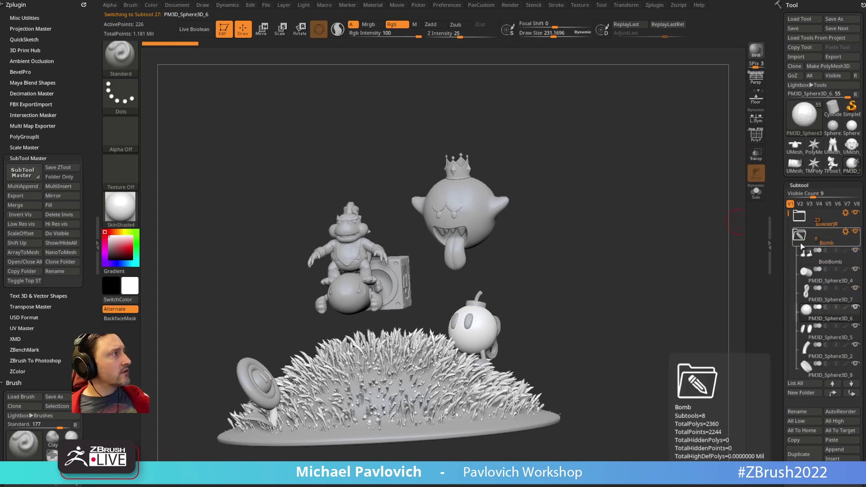
{"action": "left_click", "coordinate": [825, 241]}
{"action": "left_click", "coordinate": [26, 269]}
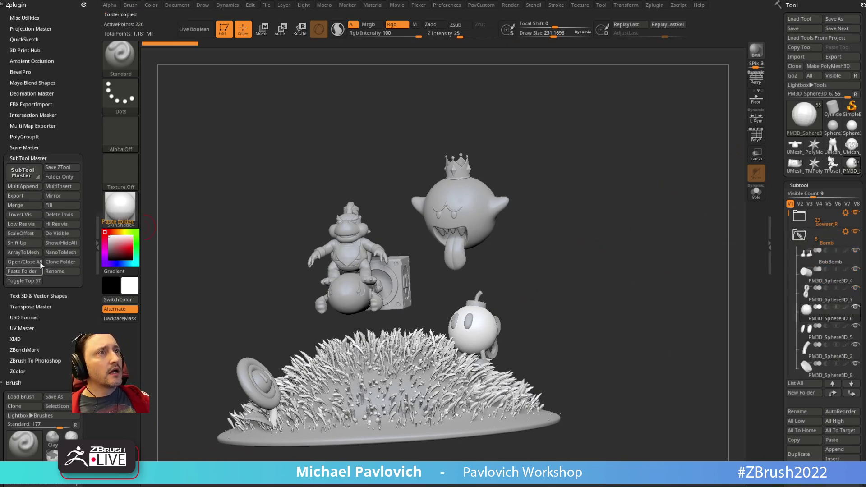
Switch to the Mario tool and paste the Bomb folder into it
{"action": "left_click", "coordinate": [800, 169]}
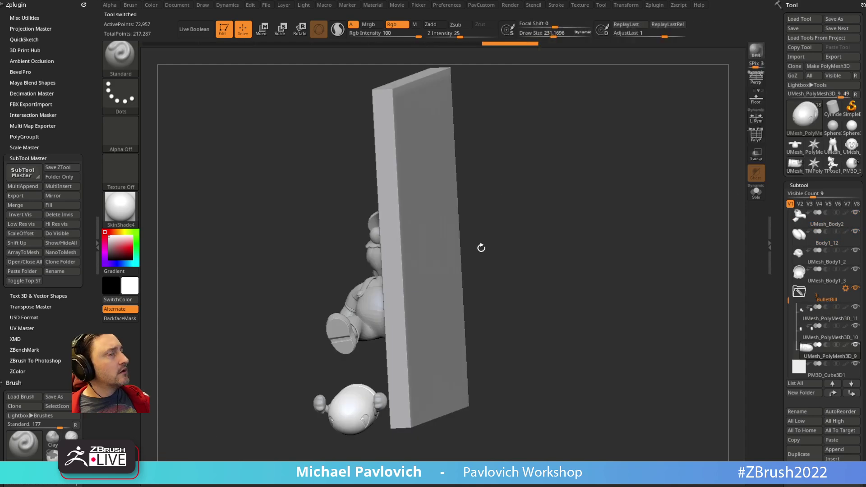
{"action": "left_click", "coordinate": [32, 272]}
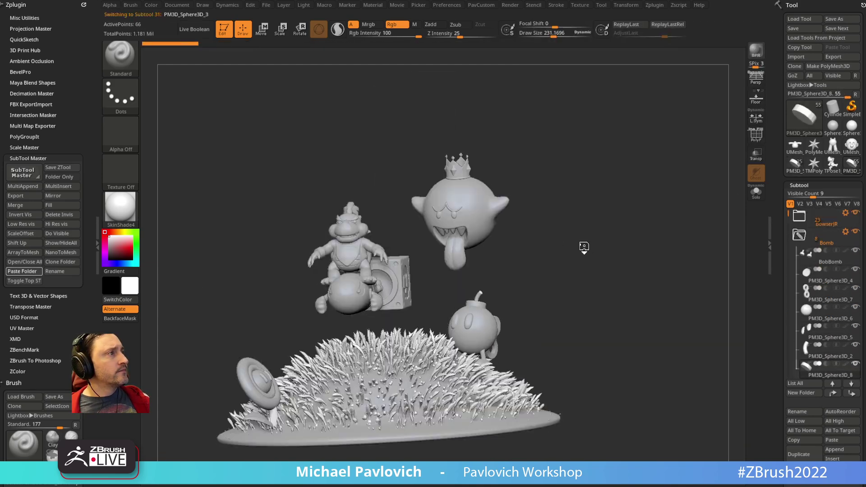
{"action": "left_click_drag", "start_coordinate": [579, 245], "coordinate": [684, 304]}
{"action": "scroll", "coordinate": [834, 311], "scroll_direction": "down", "scroll_amount": 3}
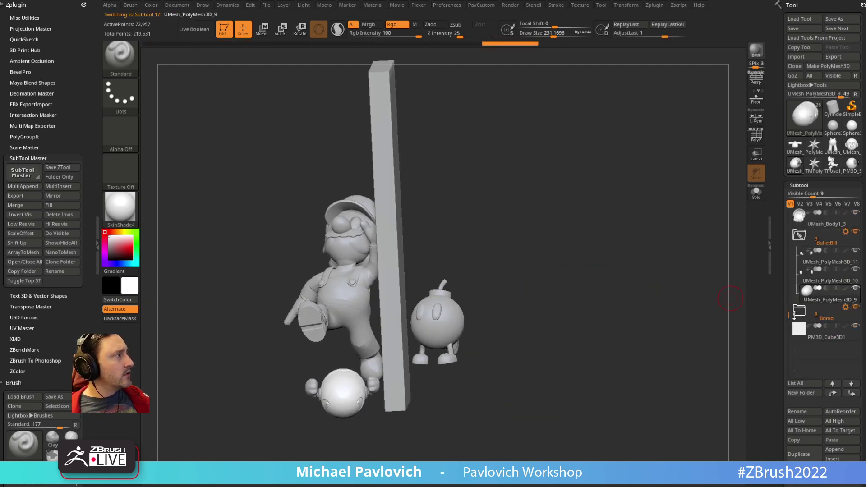
Make the Bomb folder's meshes the transpose set and centre the gizmo on the selected mesh
{"action": "left_click", "coordinate": [845, 308]}
{"action": "left_click", "coordinate": [796, 296]}
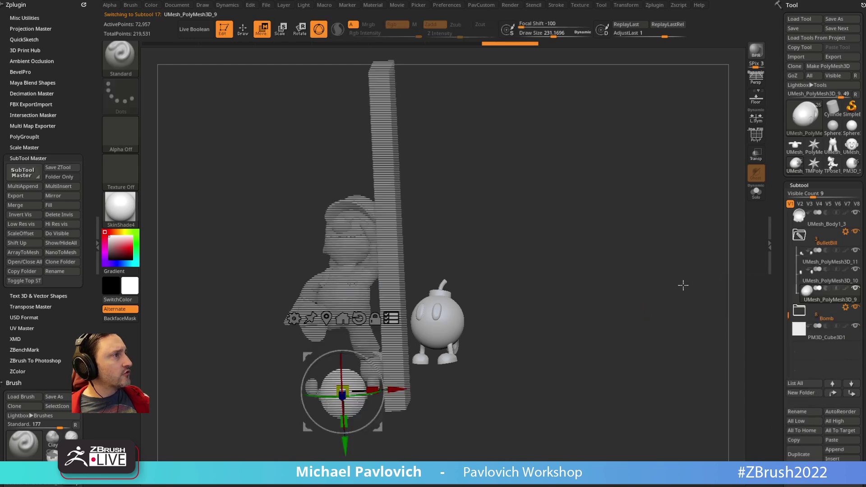
{"action": "left_click_drag", "start_coordinate": [564, 340], "coordinate": [250, 311], "text": "alt"}
{"action": "left_click_drag", "start_coordinate": [232, 424], "coordinate": [393, 409]}
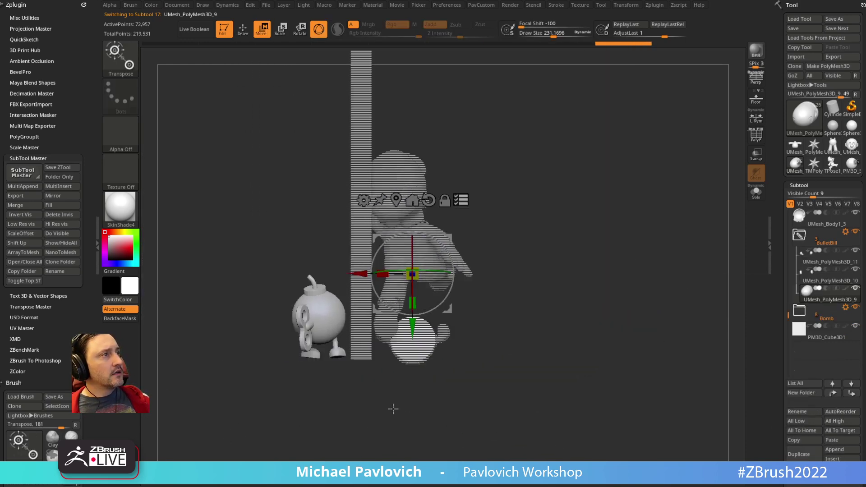
{"action": "left_click_drag", "start_coordinate": [444, 240], "coordinate": [473, 286], "text": "alt"}
{"action": "left_click_drag", "start_coordinate": [526, 285], "coordinate": [477, 284], "text": "shift"}
{"action": "left_click_drag", "start_coordinate": [425, 295], "coordinate": [408, 241]}
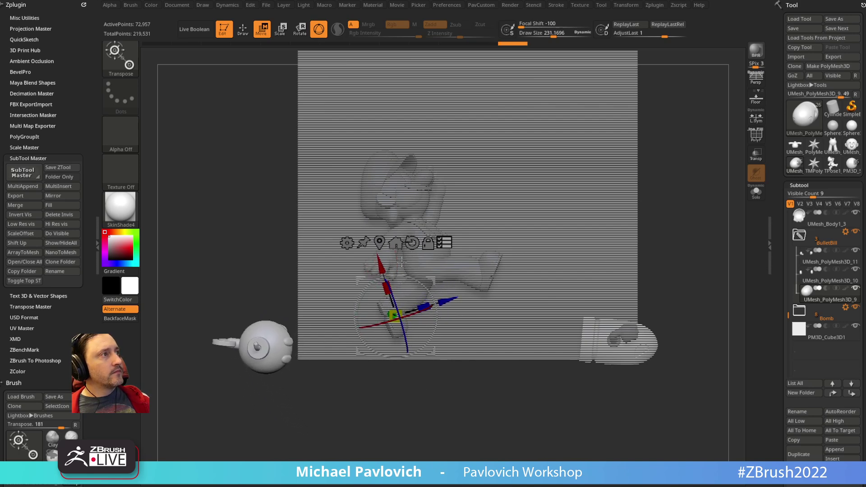
{"action": "left_click", "coordinate": [380, 242]}
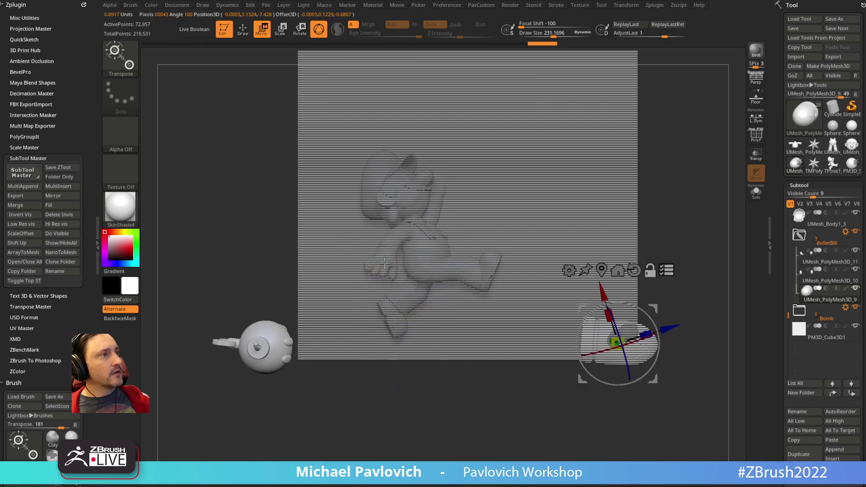
Expand the Bomb folder, select the BobBomb subtool and try to rotate the bomb onto its side
{"action": "left_click", "coordinate": [825, 263]}
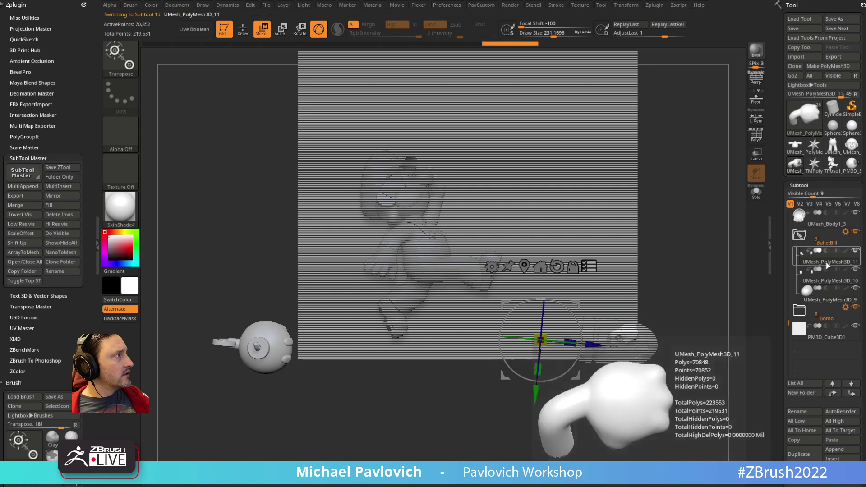
{"action": "left_click", "coordinate": [800, 311]}
{"action": "left_click", "coordinate": [825, 335]}
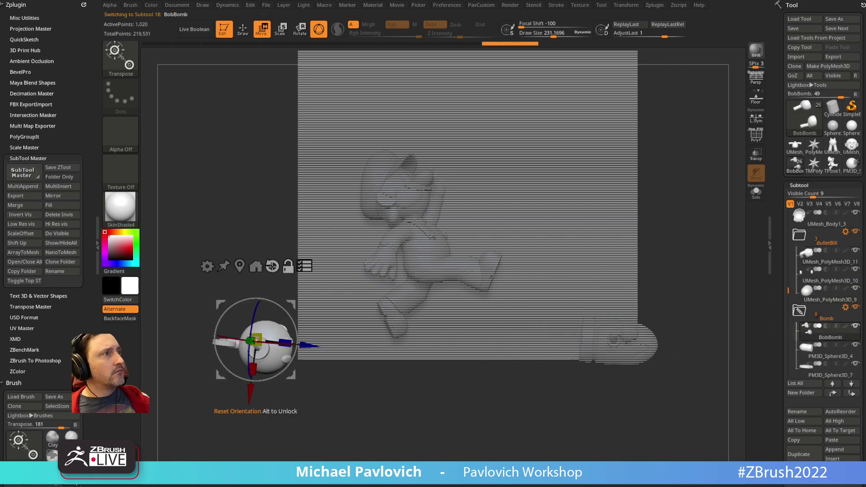
{"action": "left_click_drag", "start_coordinate": [274, 337], "coordinate": [295, 320]}
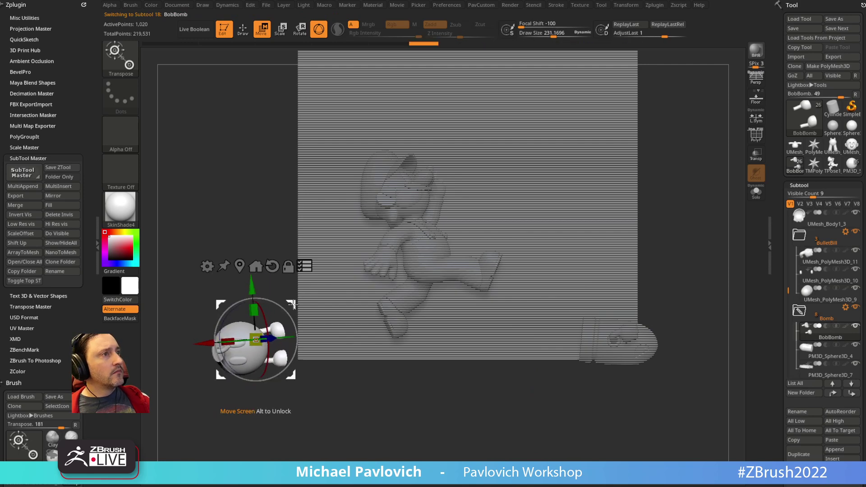
{"action": "key", "text": "q"}
{"action": "left_click_drag", "start_coordinate": [268, 401], "coordinate": [274, 434]}
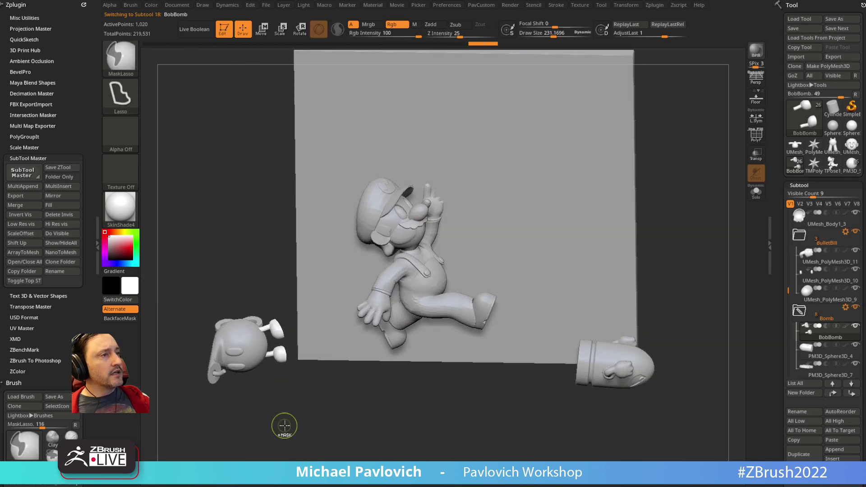
Undo the bomb's rotation
{"action": "key", "text": "ctrl+z"}
{"action": "key", "text": "ctrl+z"}
{"action": "key", "text": "ctrl+z"}
{"action": "key", "text": "ctrl+z"}
{"action": "key", "text": "ctrl+z"}
{"action": "left_click_drag", "start_coordinate": [357, 433], "coordinate": [343, 342], "text": "alt"}
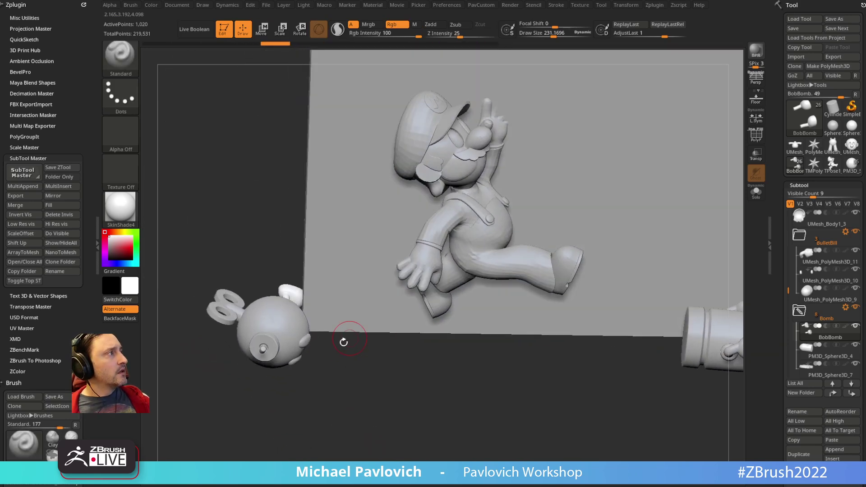
Select the bomb's body, apply Transpose Set to the Bomb folder, and rotate the bomb onto its side with the feet toward the wall
{"action": "left_click", "coordinate": [295, 327], "text": "alt"}
{"action": "key", "text": "w"}
{"action": "mouse_move", "coordinate": [477, 381]}
{"action": "left_mouse_down"}
{"action": "mouse_move", "coordinate": [482, 402]}
{"action": "mouse_move", "coordinate": [485, 360]}
{"action": "left_mouse_up"}
{"action": "left_click", "coordinate": [843, 271]}
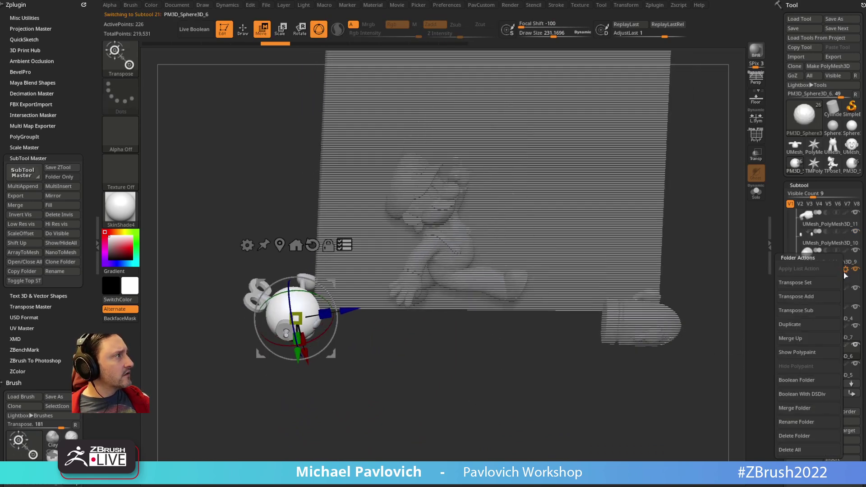
{"action": "left_click", "coordinate": [795, 282]}
{"action": "left_click_drag", "start_coordinate": [308, 319], "coordinate": [263, 327]}
{"action": "left_click_drag", "start_coordinate": [331, 285], "coordinate": [289, 279]}
{"action": "key", "text": "q"}
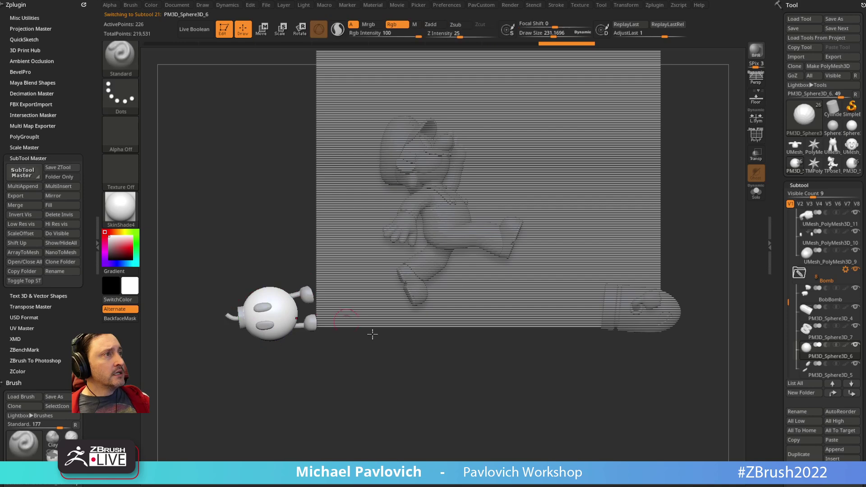
{"action": "mouse_move", "coordinate": [619, 255]}
{"action": "right_mouse_down", "text": "ctrl"}
{"action": "mouse_move", "coordinate": [616, 218]}
{"action": "mouse_move", "coordinate": [572, 266]}
{"action": "right_mouse_up", "text": "ctrl"}
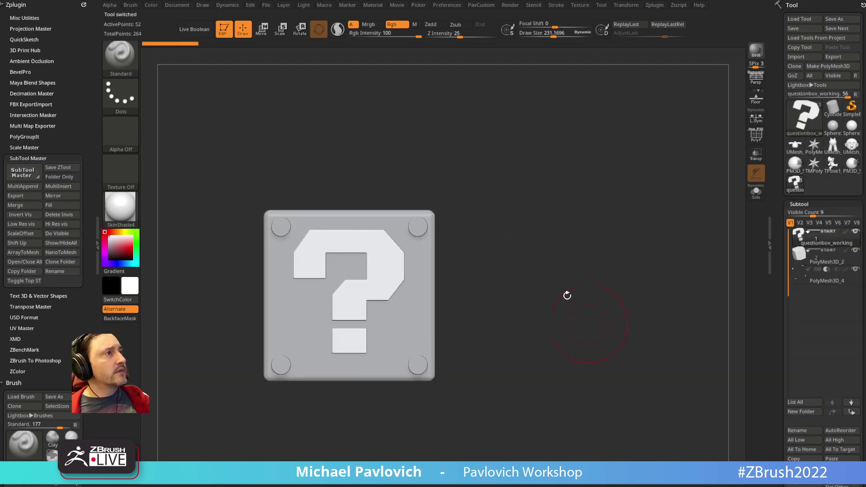
Show the polyframe on the question mark block and examine its topology from the front and side
{"action": "key", "text": "s"}
{"action": "mouse_move", "coordinate": [525, 254]}
{"action": "left_mouse_down"}
{"action": "mouse_move", "coordinate": [508, 254]}
{"action": "mouse_move", "coordinate": [532, 261]}
{"action": "left_mouse_up"}
{"action": "left_click", "coordinate": [757, 134]}
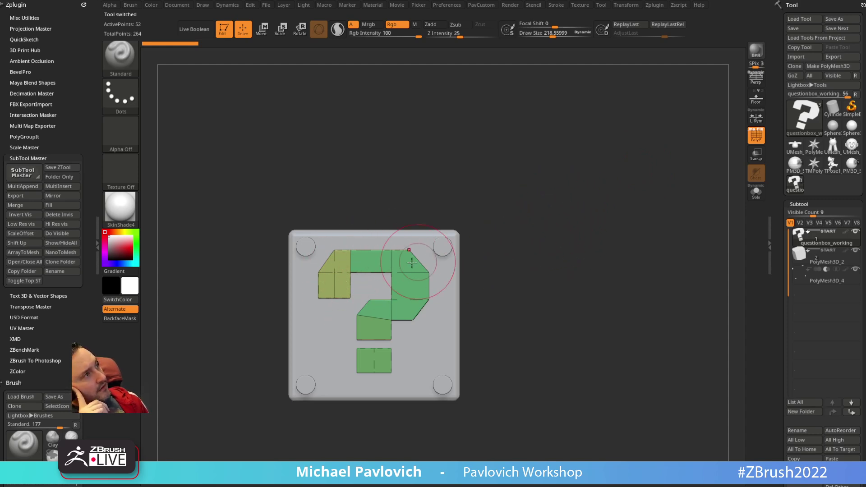
{"action": "left_click_drag", "start_coordinate": [528, 256], "coordinate": [526, 236]}
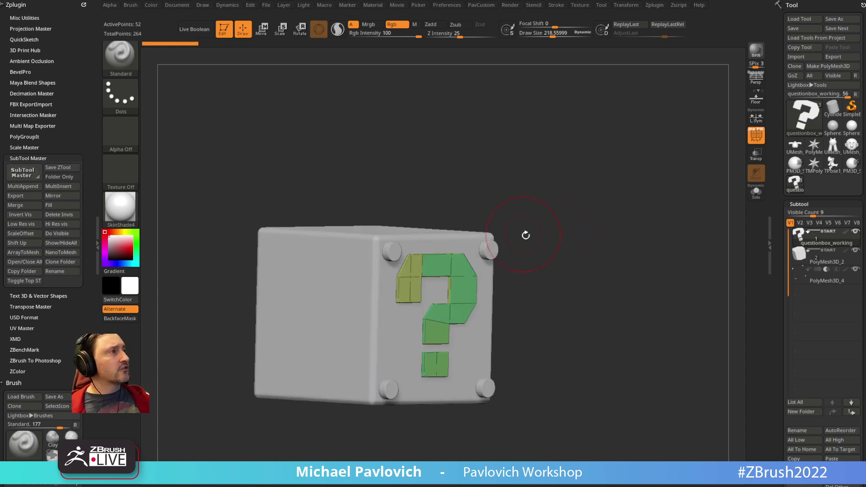
Select the four corner bolts and mirror them from the front of the block to its back
{"action": "left_click", "coordinate": [489, 249], "text": "alt"}
{"action": "mouse_move", "coordinate": [574, 224]}
{"action": "left_mouse_down"}
{"action": "mouse_move", "coordinate": [557, 211]}
{"action": "mouse_move", "coordinate": [571, 203]}
{"action": "mouse_move", "coordinate": [557, 197]}
{"action": "mouse_move", "coordinate": [548, 227]}
{"action": "left_mouse_up"}
{"action": "key", "text": "w"}
{"action": "key", "text": "q"}
{"action": "key", "text": "2"}
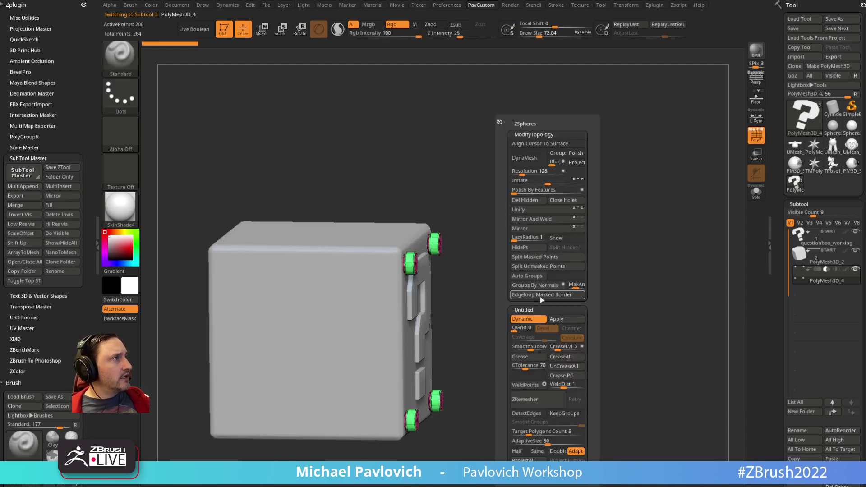
{"action": "left_click_drag", "start_coordinate": [784, 245], "coordinate": [778, 131]}
{"action": "key", "text": "space"}
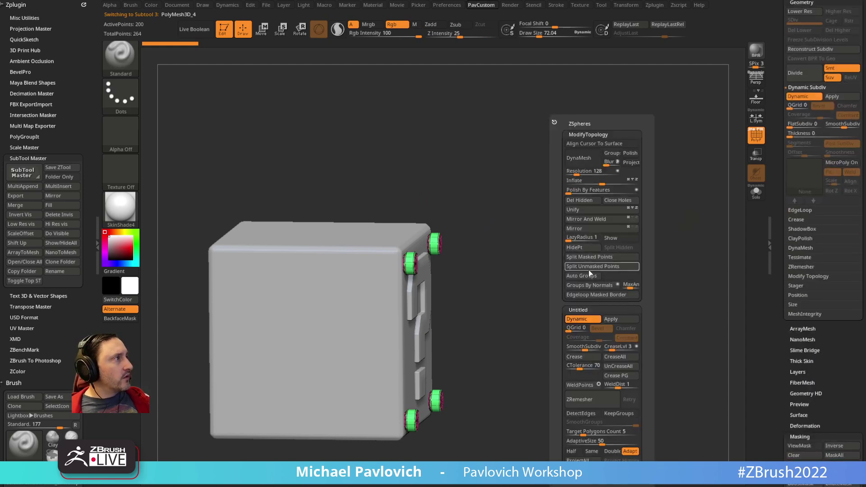
{"action": "left_click", "coordinate": [584, 226]}
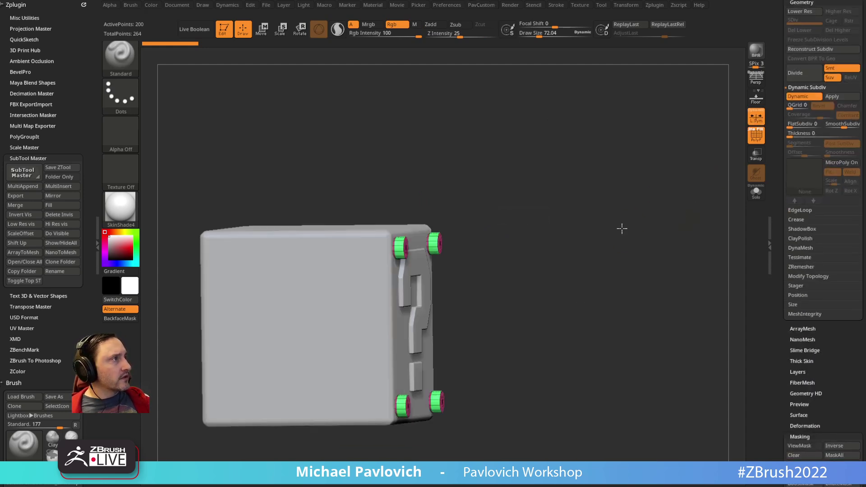
{"action": "key", "text": "shift+p"}
{"action": "left_click_drag", "start_coordinate": [622, 227], "coordinate": [622, 268]}
{"action": "key", "text": "space"}
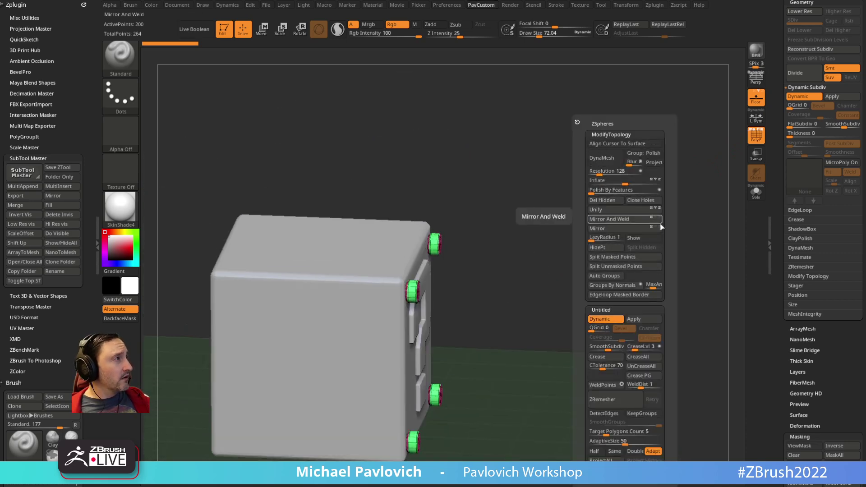
{"action": "left_click", "coordinate": [645, 230]}
Centre the gizmo on the mirrored bolts, move them about 2.06 units onto the block's front face, and hide the polyframe
{"action": "left_click_drag", "start_coordinate": [570, 258], "coordinate": [513, 282]}
{"action": "key", "text": "w"}
{"action": "left_click", "coordinate": [439, 170], "text": "alt"}
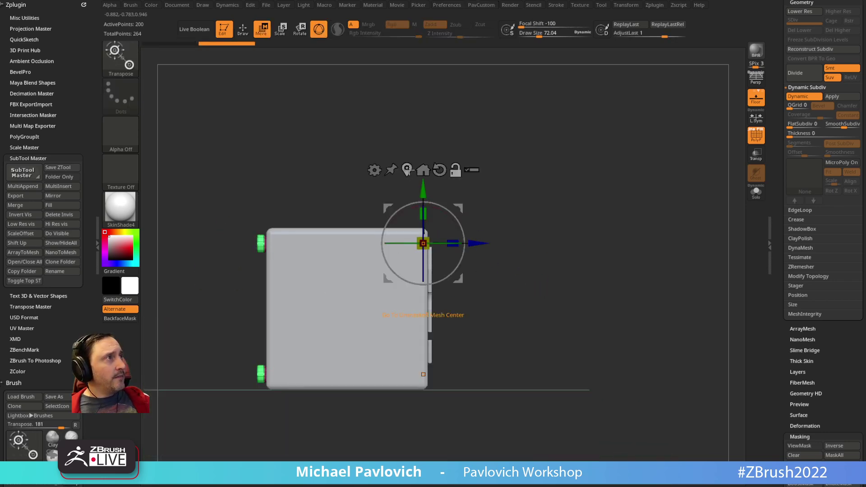
{"action": "left_click", "coordinate": [407, 170], "text": "alt"}
{"action": "mouse_move", "coordinate": [326, 246]}
{"action": "left_mouse_down"}
{"action": "mouse_move", "coordinate": [506, 259]}
{"action": "mouse_move", "coordinate": [491, 257]}
{"action": "left_mouse_up"}
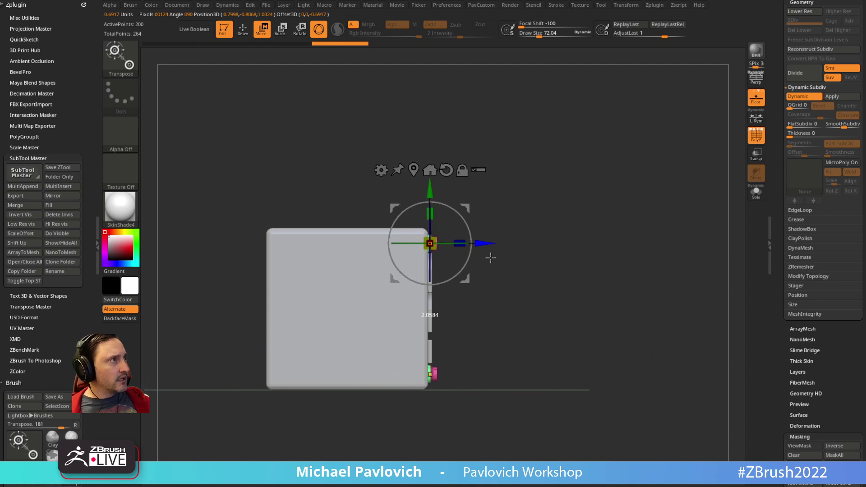
{"action": "key", "text": "q"}
{"action": "mouse_move", "coordinate": [615, 221]}
{"action": "left_mouse_down", "text": "shift"}
{"action": "mouse_move", "coordinate": [586, 204]}
{"action": "mouse_move", "coordinate": [597, 194]}
{"action": "left_mouse_up", "text": "shift"}
{"action": "left_click_drag", "start_coordinate": [551, 218], "coordinate": [595, 193]}
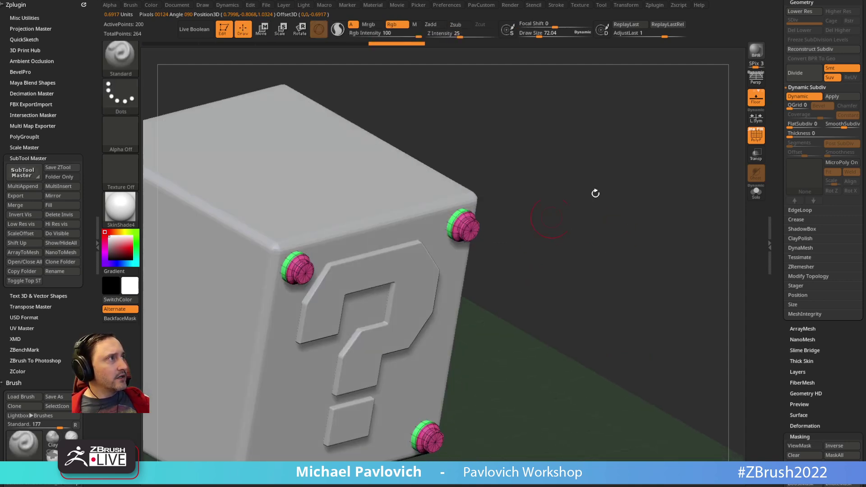
{"action": "left_click", "coordinate": [755, 137]}
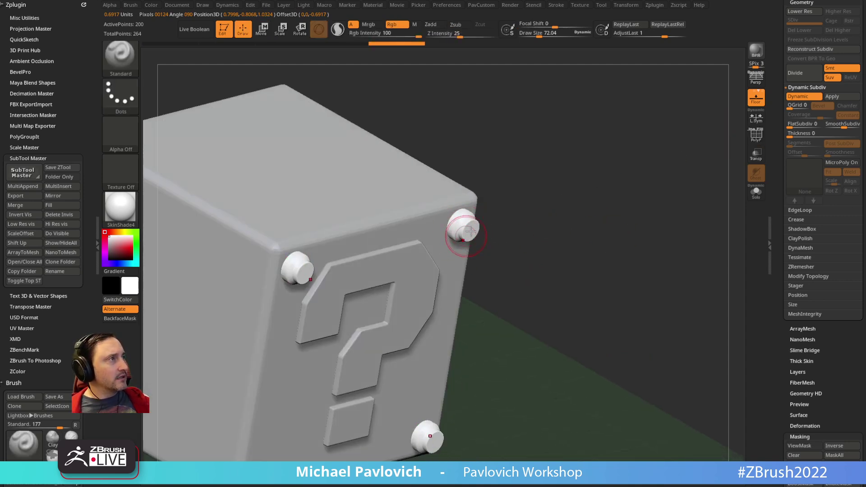
{"action": "left_click_drag", "start_coordinate": [540, 234], "coordinate": [735, 210]}
Select the block's body and set its dynamic QGrid and smooth subdivision levels to 0
{"action": "left_click", "coordinate": [492, 264], "text": "alt"}
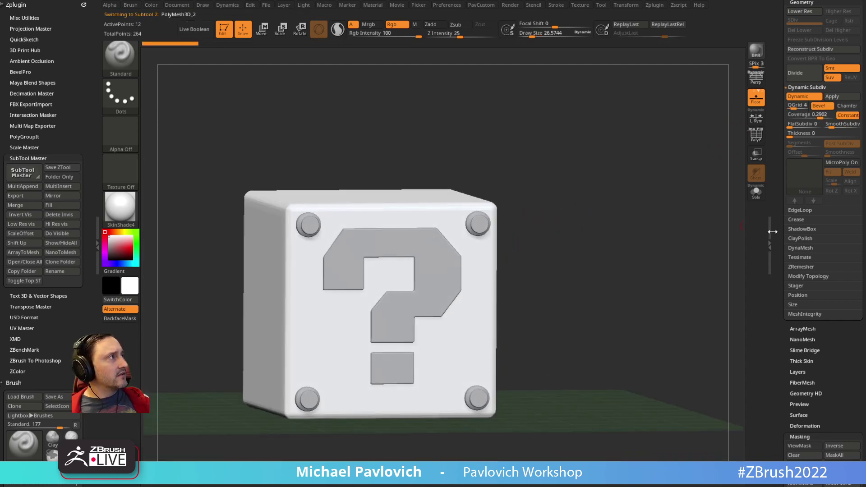
{"action": "left_click_drag", "start_coordinate": [776, 232], "coordinate": [776, 94]}
{"action": "key", "text": "2"}
{"action": "left_click_drag", "start_coordinate": [605, 328], "coordinate": [593, 347]}
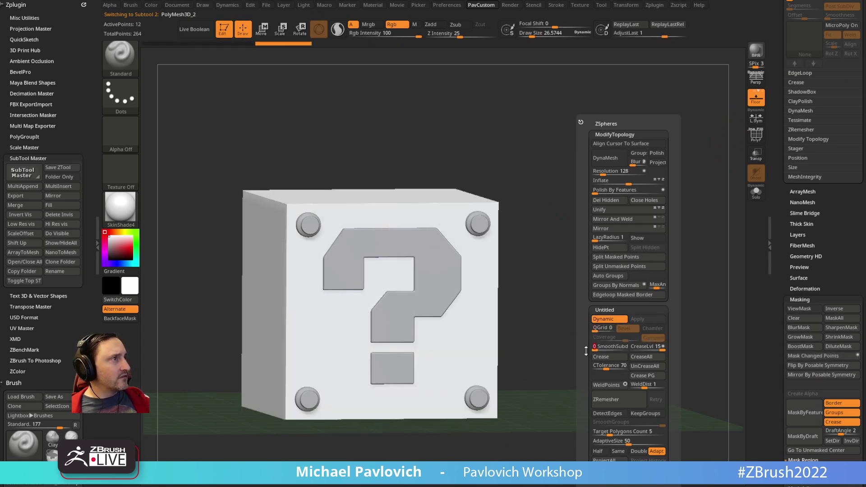
Select the raised question mark and set its dynamic QGrid and smooth subdivision levels to 0
{"action": "left_click", "coordinate": [477, 224], "text": "alt"}
{"action": "left_click_drag", "start_coordinate": [523, 197], "coordinate": [460, 279]}
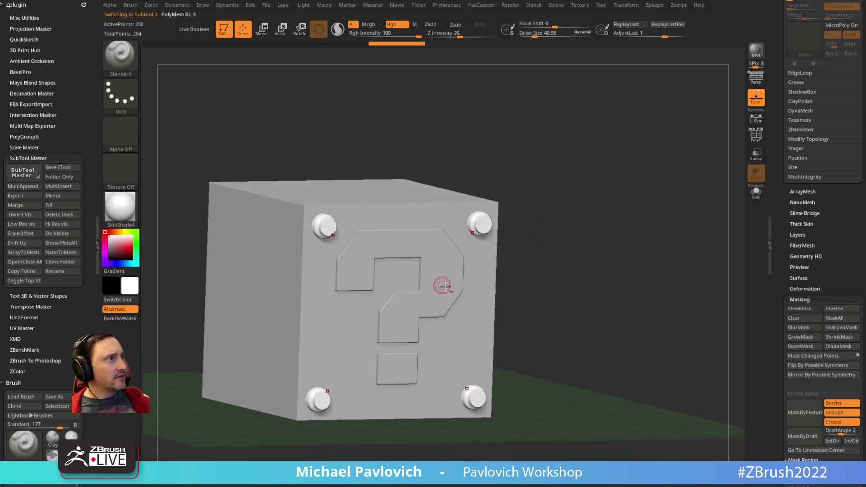
{"action": "left_click", "coordinate": [445, 286], "text": "alt"}
{"action": "key", "text": "2"}
{"action": "left_click_drag", "start_coordinate": [557, 329], "coordinate": [548, 349]}
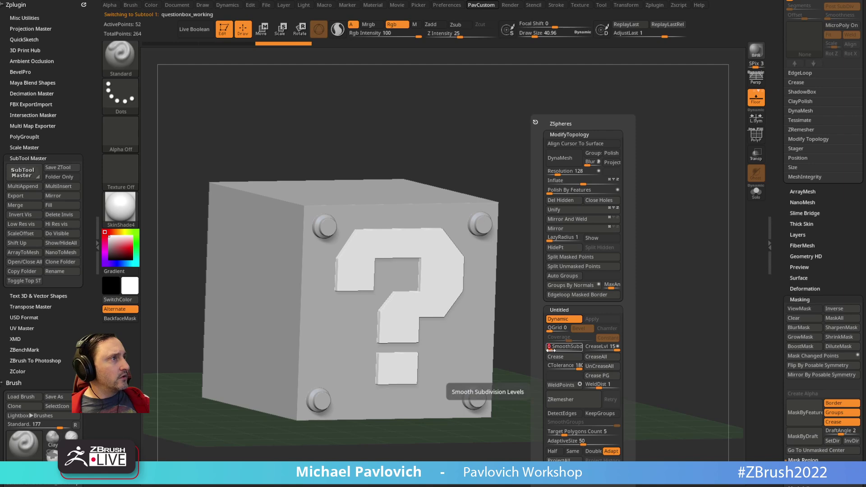
{"action": "left_click", "coordinate": [733, 211]}
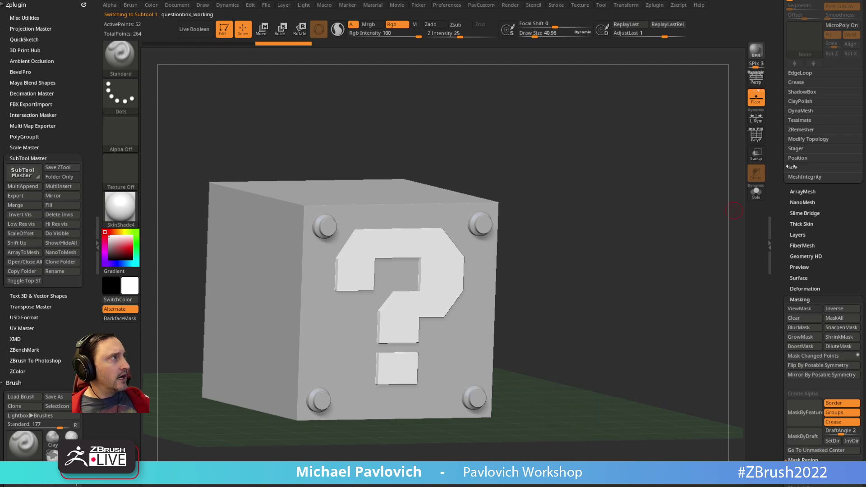
Show the polyframe and regroup the question mark's polygons with Groups By Normals
{"action": "left_click", "coordinate": [756, 141]}
{"action": "left_click_drag", "start_coordinate": [719, 153], "coordinate": [757, 145], "text": "alt"}
{"action": "left_click", "coordinate": [757, 141]}
{"action": "left_click_drag", "start_coordinate": [684, 198], "coordinate": [666, 201]}
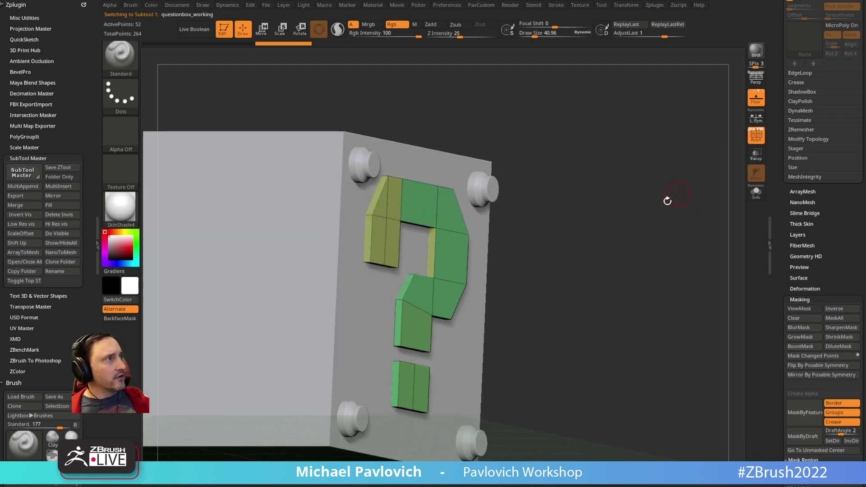
{"action": "key", "text": "2"}
{"action": "left_click", "coordinate": [620, 283]}
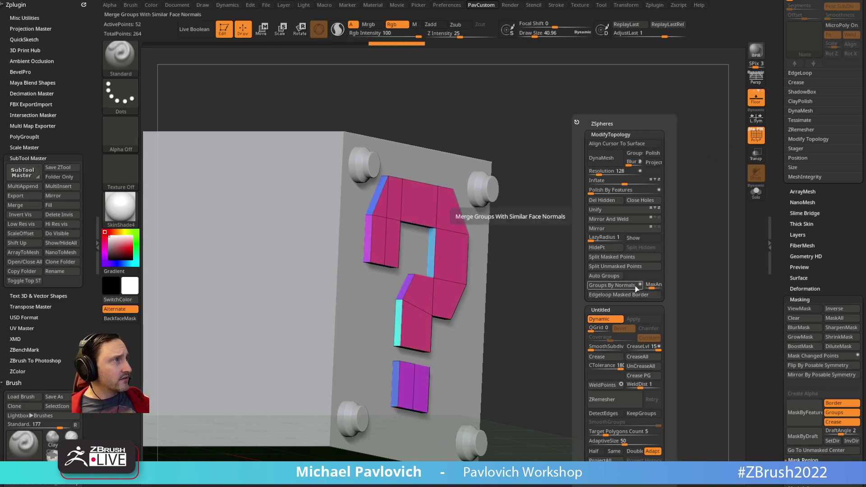
{"action": "left_click_drag", "start_coordinate": [496, 311], "coordinate": [596, 226]}
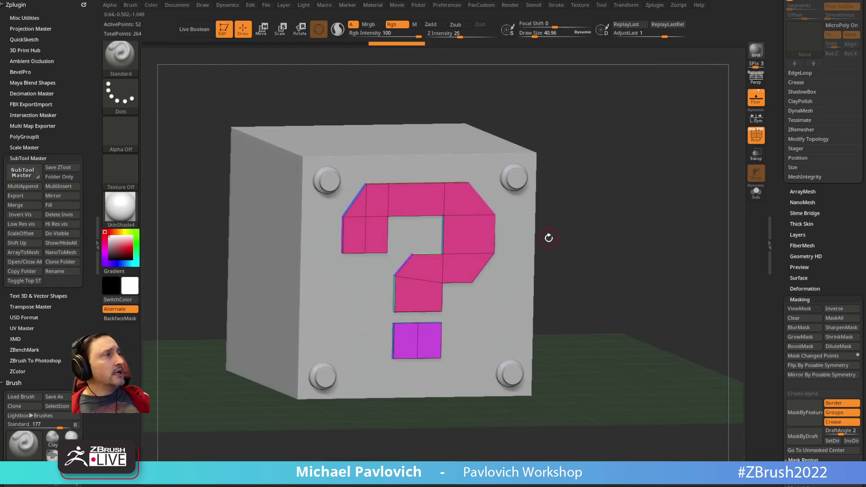
Crease the question mark's edges and set its smooth subdivision level to 2
{"action": "key", "text": "2"}
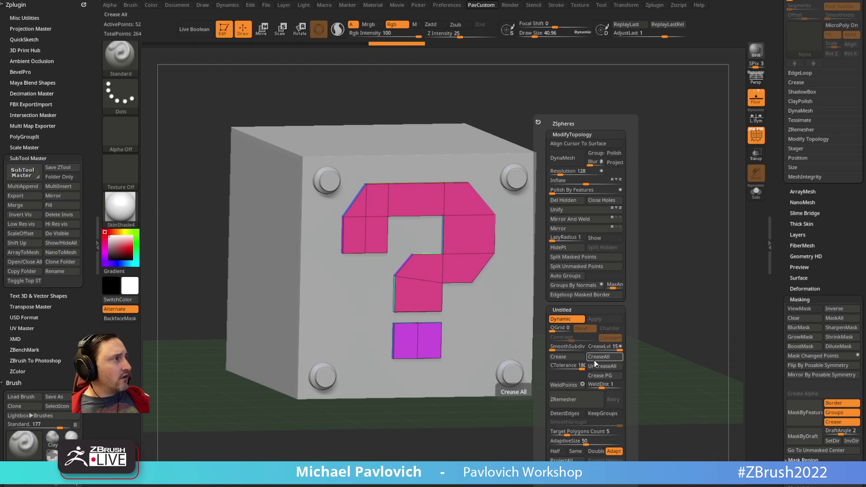
{"action": "left_click", "coordinate": [569, 356]}
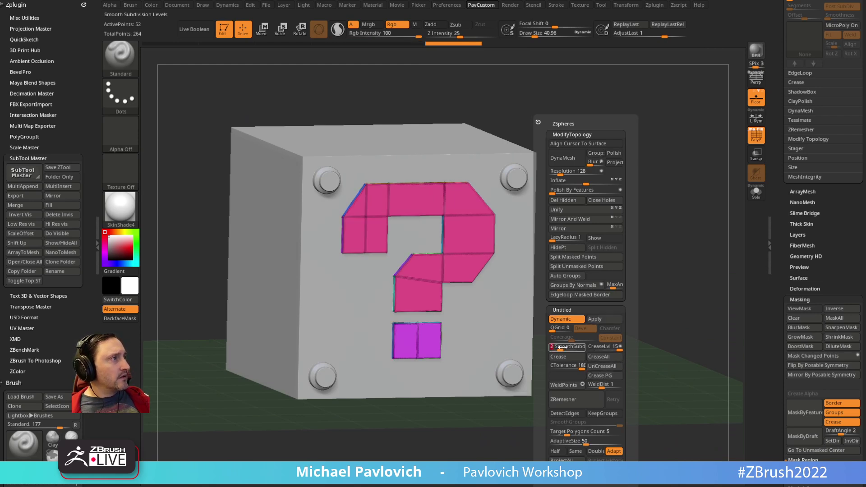
{"action": "left_click_drag", "start_coordinate": [598, 226], "coordinate": [588, 260], "text": "alt"}
Select the block's body and set ZModeler's edge action to Insert Multiple EdgeLoops with Keep Polygroup
{"action": "left_click", "coordinate": [505, 315], "text": "alt"}
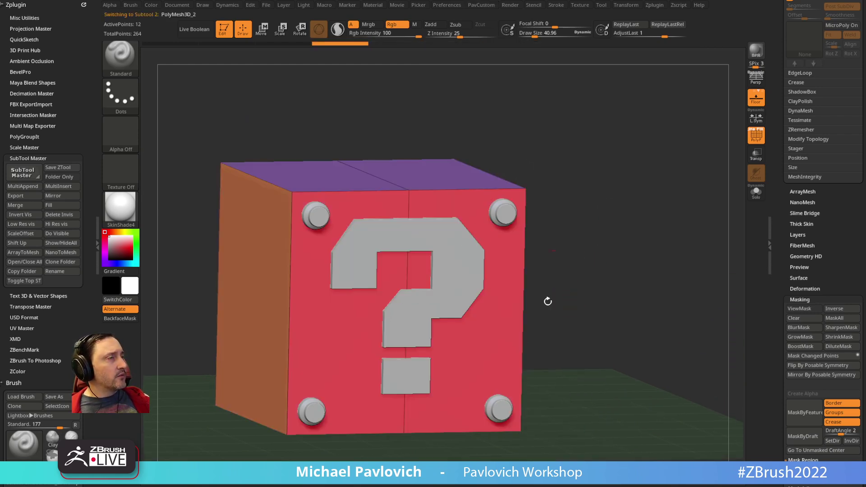
{"action": "left_click_drag", "start_coordinate": [633, 277], "coordinate": [626, 273], "text": "alt"}
{"action": "key", "text": "2"}
{"action": "key", "text": "b"}
{"action": "key", "text": "z"}
{"action": "key", "text": "m"}
{"action": "key", "text": "space"}
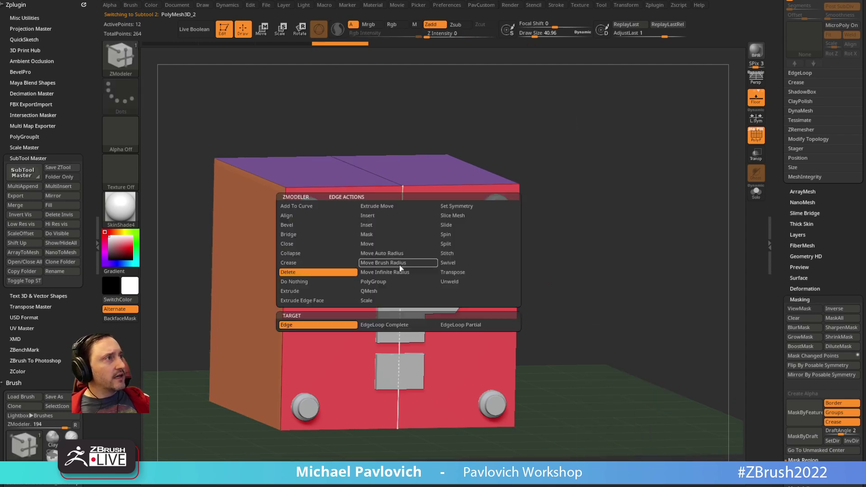
{"action": "left_click", "coordinate": [374, 215]}
{"action": "left_click", "coordinate": [337, 327]}
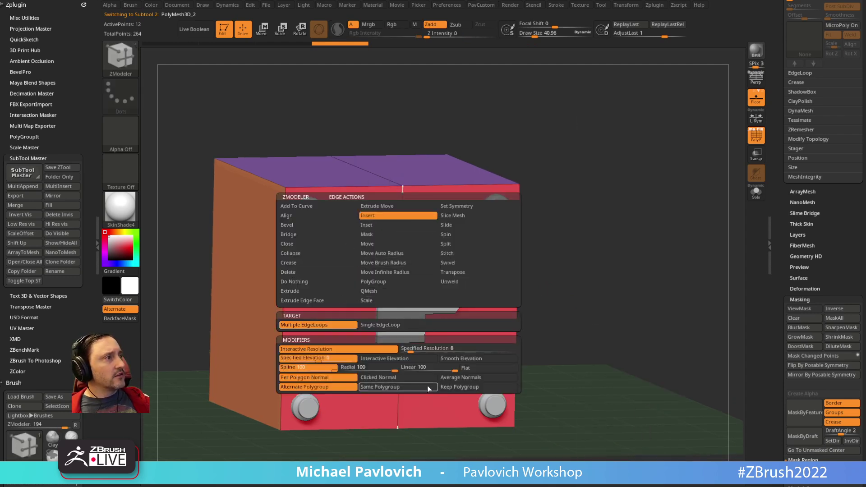
{"action": "left_click", "coordinate": [454, 386]}
Insert evenly spaced edge loops in all three directions to divide the block's body into a dense grid
{"action": "left_click_drag", "start_coordinate": [395, 263], "coordinate": [394, 222]}
{"action": "left_click", "coordinate": [262, 235]}
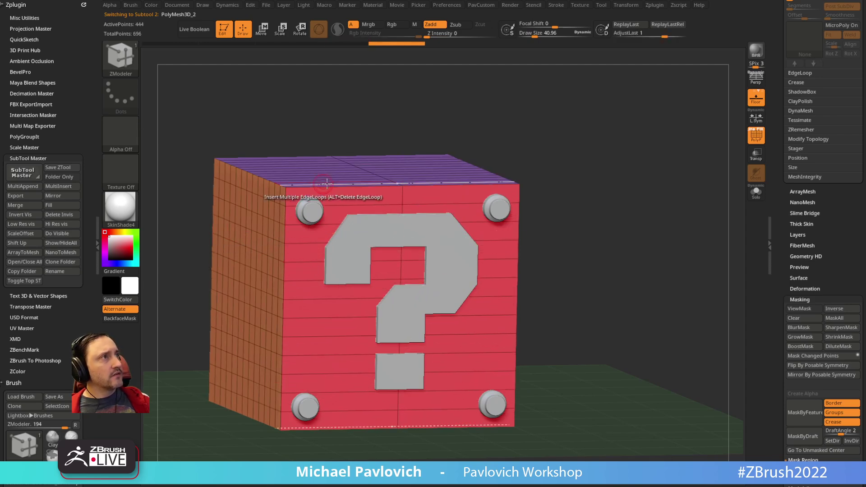
{"action": "left_click", "coordinate": [339, 186]}
{"action": "left_click_drag", "start_coordinate": [633, 188], "coordinate": [654, 216]}
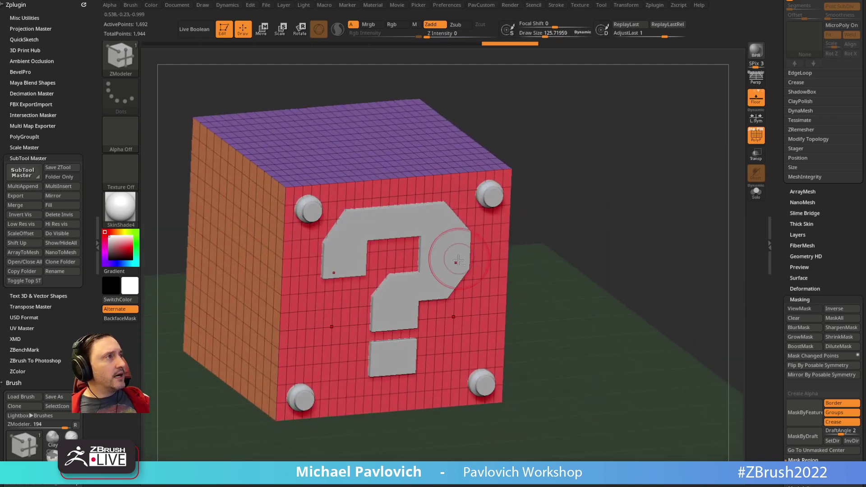
Crease all edges of the block's subdivided body with CreaseAll
{"action": "left_click", "coordinate": [456, 258], "text": "alt"}
{"action": "right_click_drag", "start_coordinate": [495, 229], "coordinate": [497, 247], "text": "alt"}
{"action": "key", "text": "ctrl+shift+z"}
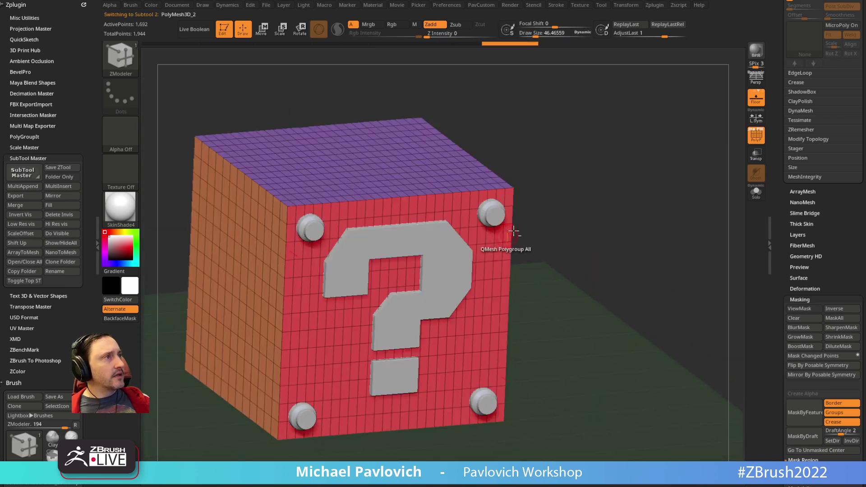
{"action": "key", "text": "2"}
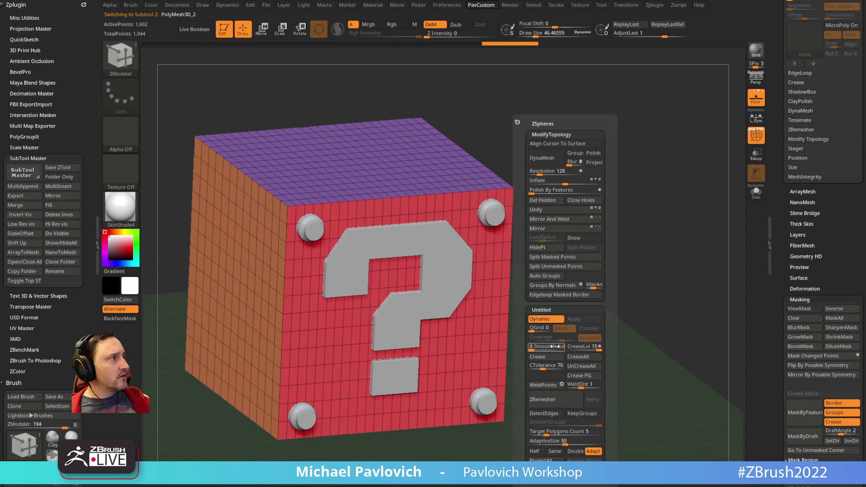
{"action": "left_click", "coordinate": [578, 356]}
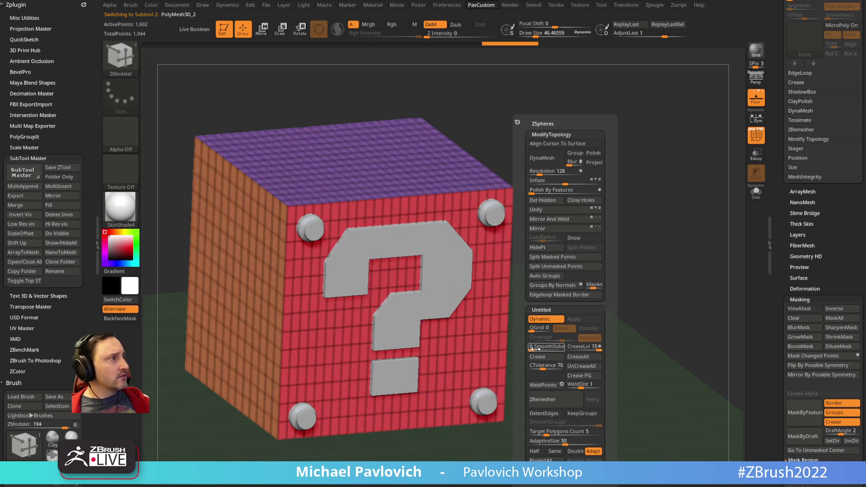
Select the corner bolts and lower their dynamic smooth subdivision level
{"action": "left_click", "coordinate": [487, 203], "text": "alt"}
{"action": "key", "text": "space"}
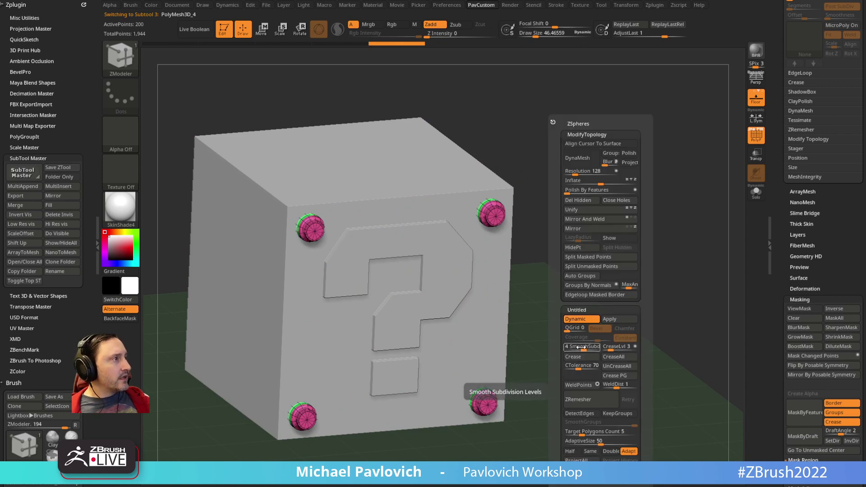
{"action": "left_click_drag", "start_coordinate": [586, 346], "coordinate": [572, 348]}
{"action": "key", "text": "space"}
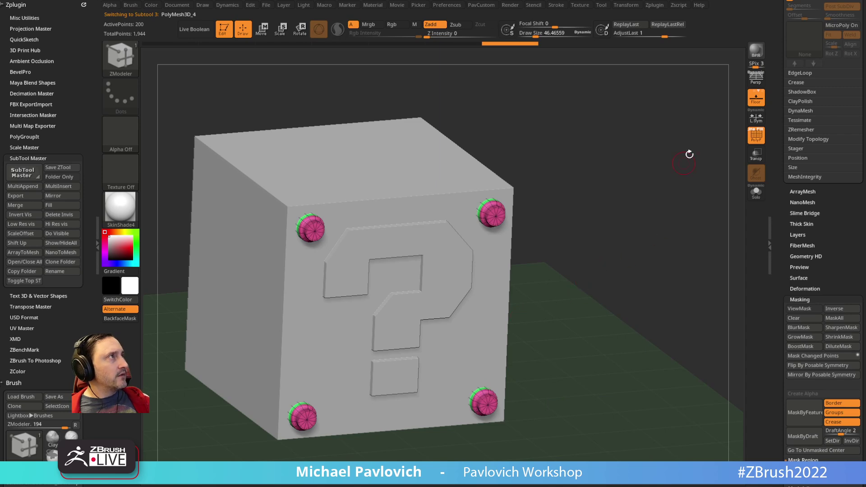
Turn on Live Boolean and hide the polyframe to preview the bolt cutouts in the block
{"action": "left_click", "coordinate": [196, 29]}
{"action": "left_click", "coordinate": [750, 137]}
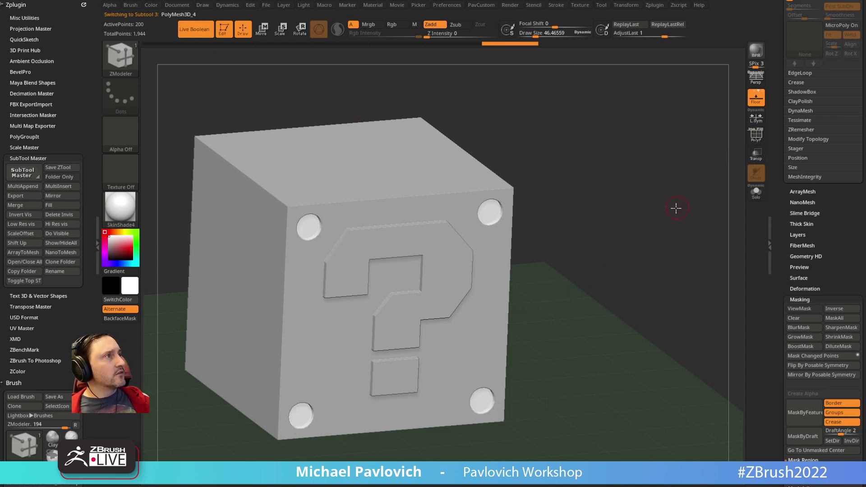
{"action": "left_click_drag", "start_coordinate": [674, 207], "coordinate": [655, 226], "text": "shift"}
Nudge the corner bolts slightly along their depth at the block's front face
{"action": "key", "text": "w"}
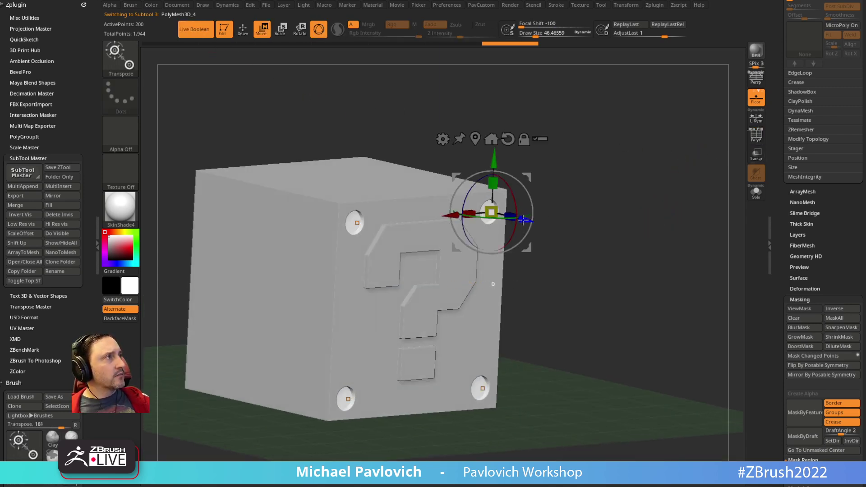
{"action": "left_click_drag", "start_coordinate": [523, 220], "coordinate": [521, 219]}
{"action": "key", "text": "q"}
{"action": "left_click_drag", "start_coordinate": [631, 212], "coordinate": [492, 292], "text": "shift"}
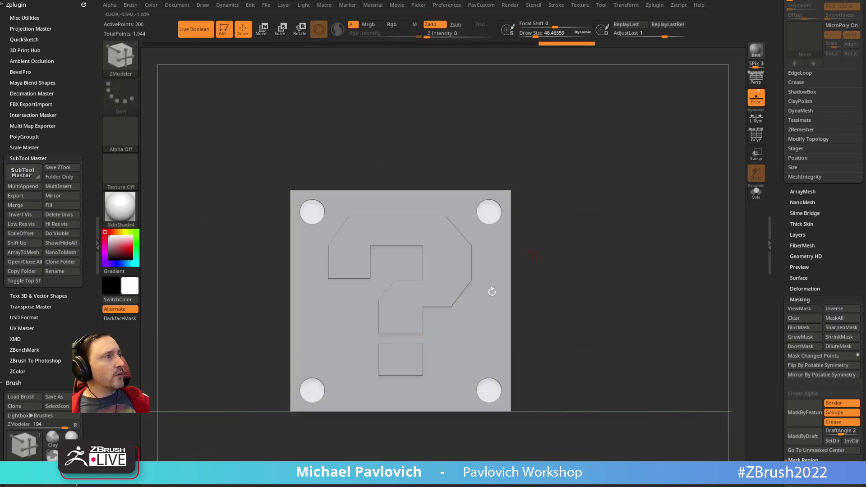
Select the question mark and make a Boolean mesh from the question mark, block and bolt subtools
{"action": "left_click", "coordinate": [456, 257], "text": "alt"}
{"action": "left_click_drag", "start_coordinate": [575, 215], "coordinate": [599, 211]}
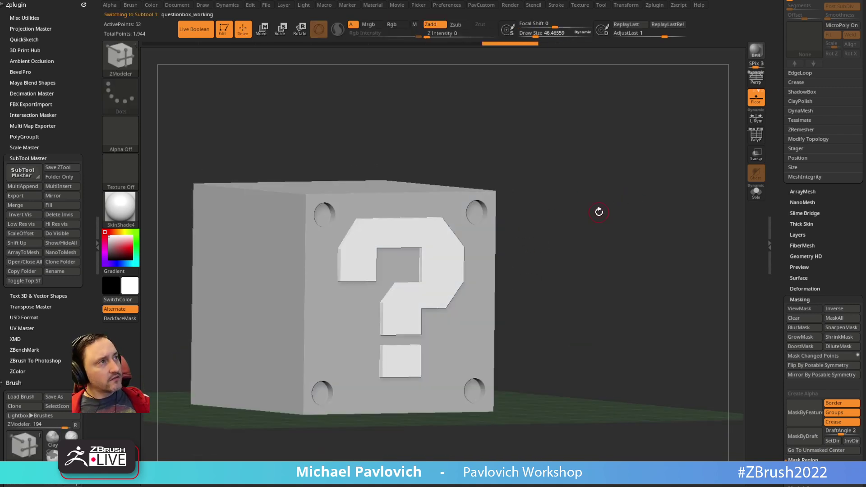
{"action": "scroll", "coordinate": [776, 258], "scroll_direction": "up", "scroll_amount": 5}
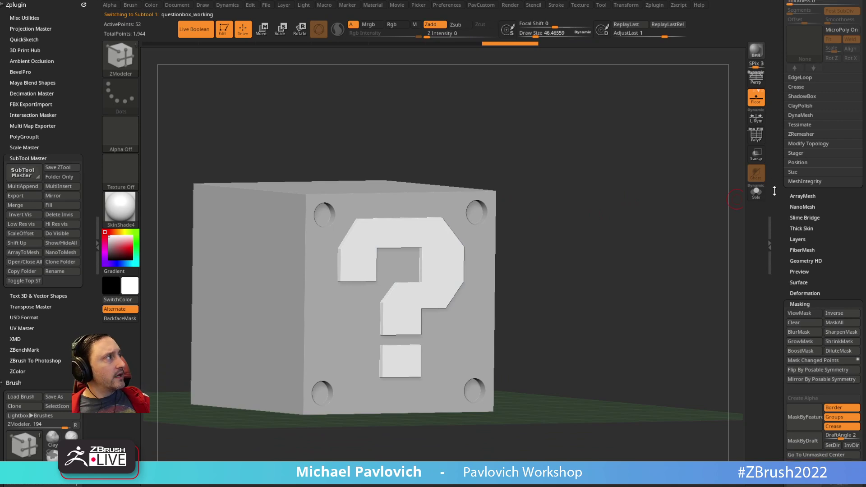
{"action": "scroll", "coordinate": [776, 259], "scroll_direction": "up", "scroll_amount": 10}
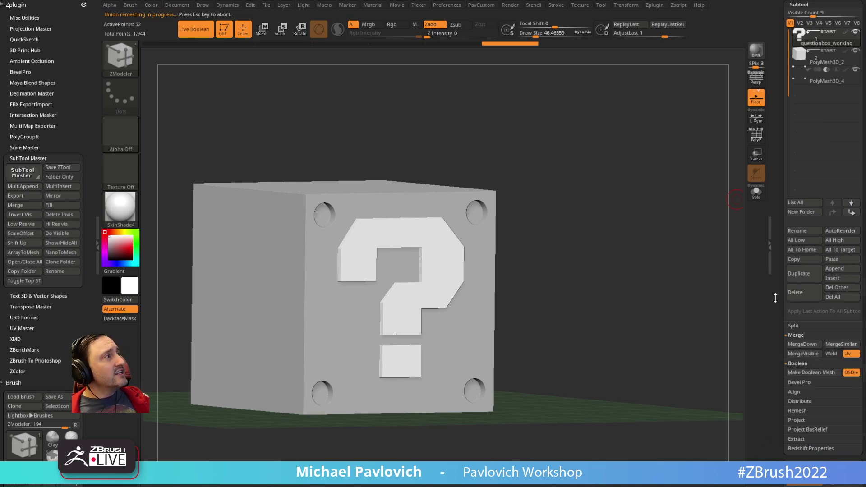
{"action": "scroll", "coordinate": [774, 302], "scroll_direction": "up", "scroll_amount": 5}
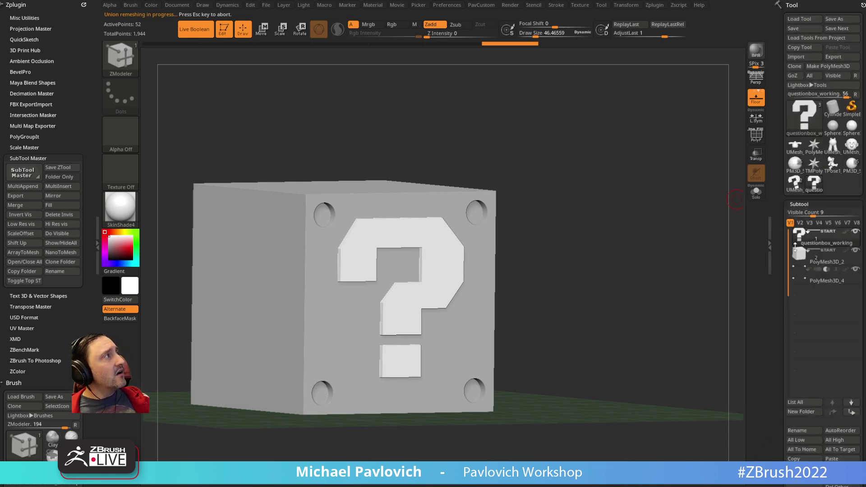
Open the UMesh_questionbox_working tool and examine its subtools and question mark topology with the polyframe shown
{"action": "left_click", "coordinate": [796, 190]}
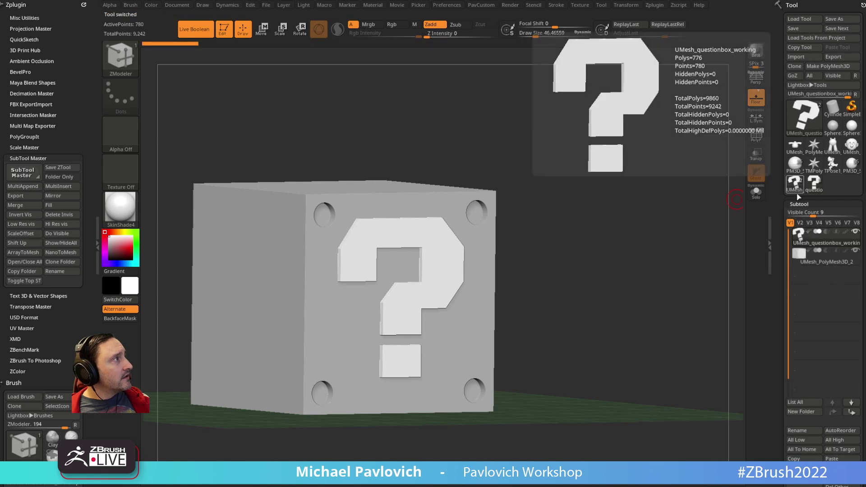
{"action": "left_click", "coordinate": [808, 267]}
{"action": "left_click", "coordinate": [812, 247]}
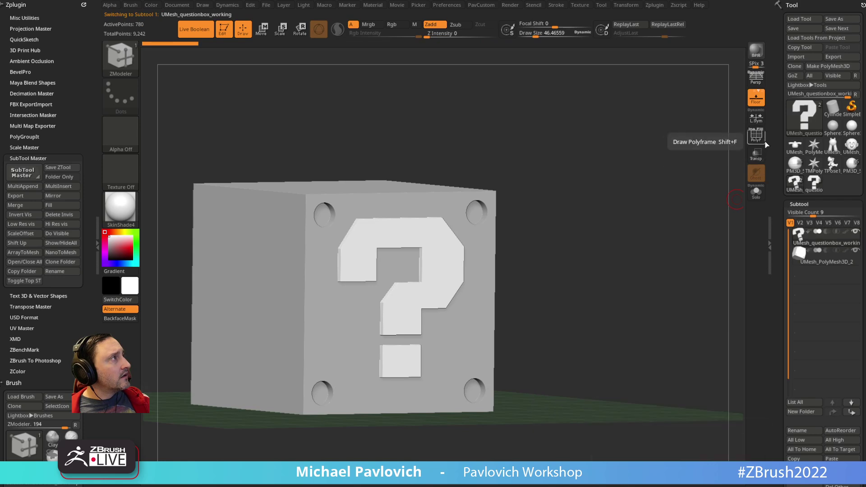
{"action": "left_click", "coordinate": [755, 134]}
{"action": "left_click_drag", "start_coordinate": [739, 189], "coordinate": [656, 218]}
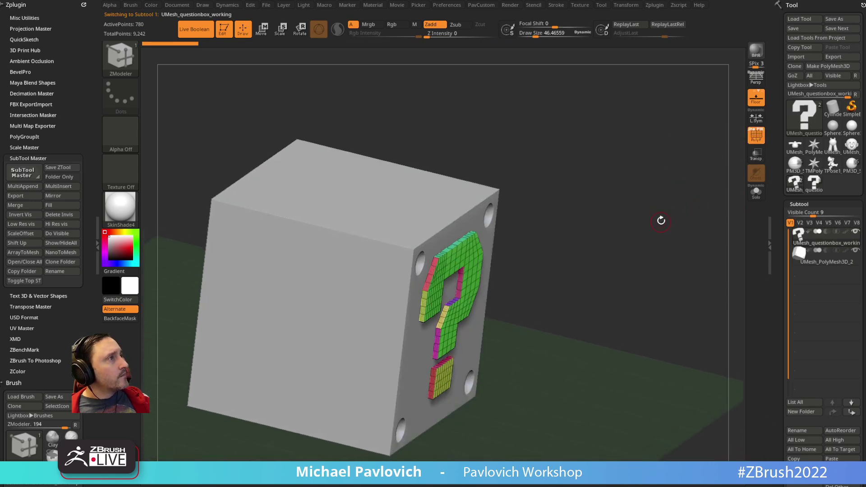
Try moving the separate question mark subtool along its depth, and undo the move
{"action": "key", "text": "w"}
{"action": "left_click_drag", "start_coordinate": [393, 308], "coordinate": [412, 314]}
{"action": "left_click_drag", "start_coordinate": [541, 281], "coordinate": [606, 228]}
{"action": "key", "text": "ctrl+z"}
Delete all subtools of the UMesh_questionbox_working tool and go back to the questionbox_working tool
{"action": "scroll", "coordinate": [803, 435], "scroll_direction": "down", "scroll_amount": 2}
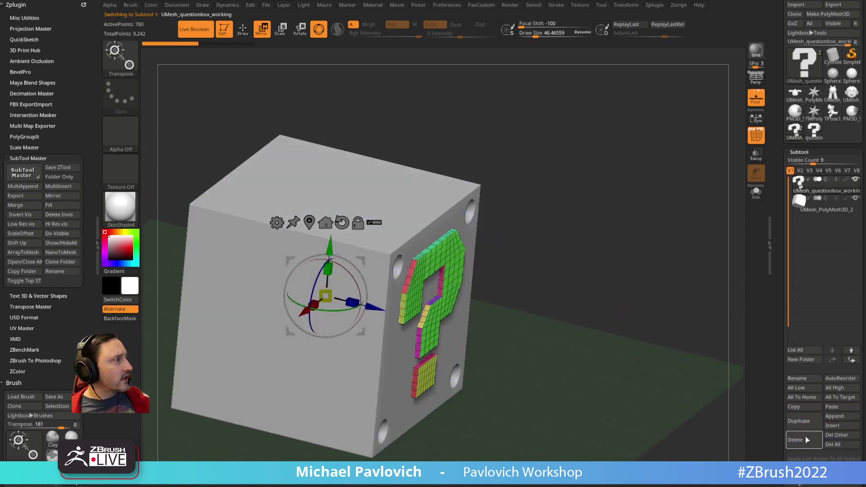
{"action": "left_click", "coordinate": [830, 444]}
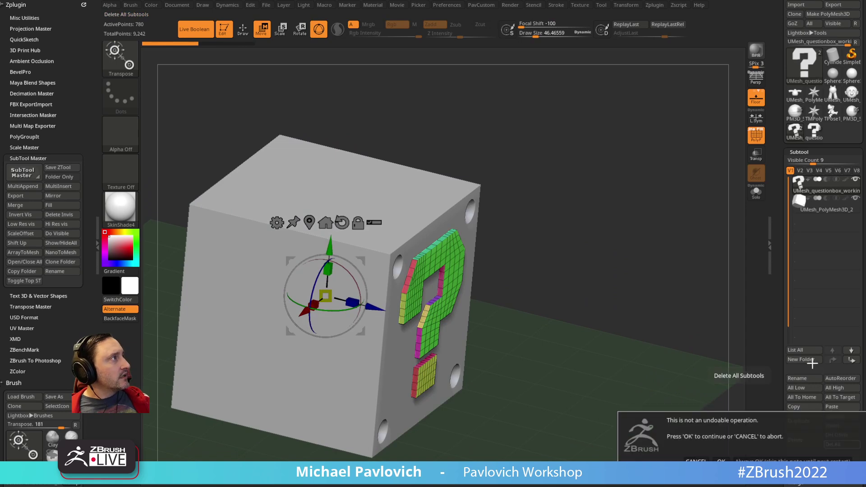
{"action": "left_click", "coordinate": [751, 460]}
{"action": "left_click", "coordinate": [795, 131]}
Adjust the question mark along its depth so it overlaps the block's front face, and hide the polyframe
{"action": "left_click_drag", "start_coordinate": [585, 221], "coordinate": [505, 358], "text": "alt"}
{"action": "key", "text": "w"}
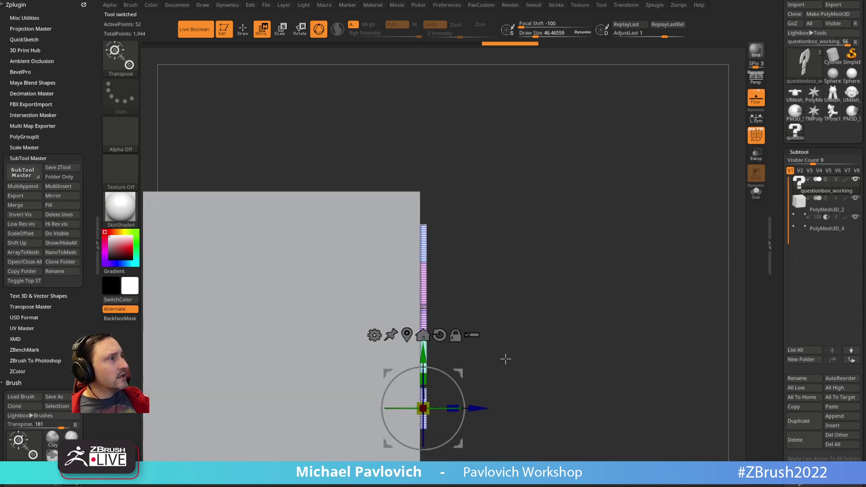
{"action": "left_click_drag", "start_coordinate": [456, 405], "coordinate": [479, 409]}
{"action": "key", "text": "q"}
{"action": "mouse_move", "coordinate": [622, 287]}
{"action": "left_mouse_down"}
{"action": "mouse_move", "coordinate": [599, 233]}
{"action": "mouse_move", "coordinate": [649, 265]}
{"action": "mouse_move", "coordinate": [639, 247]}
{"action": "left_mouse_up"}
{"action": "key", "text": "shift+f"}
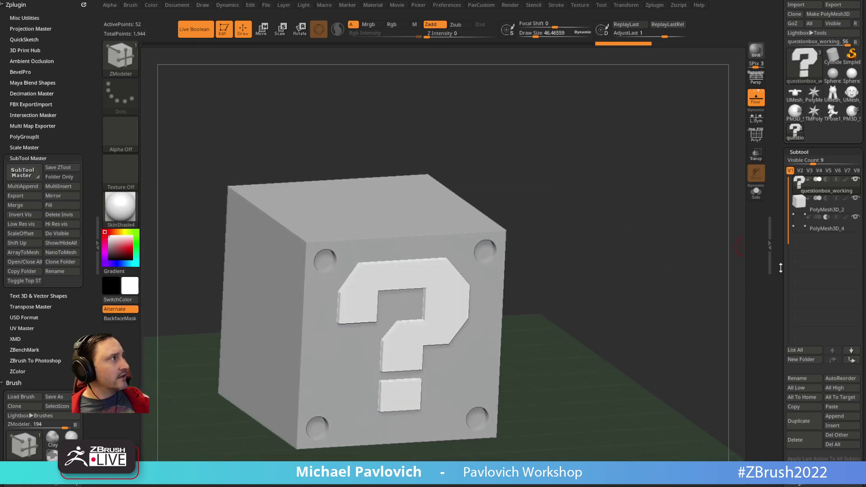
Make a new Boolean mesh from all subtools and open the resulting UMesh_questionbox_working tool with its polyframe shown
{"action": "scroll", "coordinate": [781, 268], "scroll_direction": "down", "scroll_amount": 3}
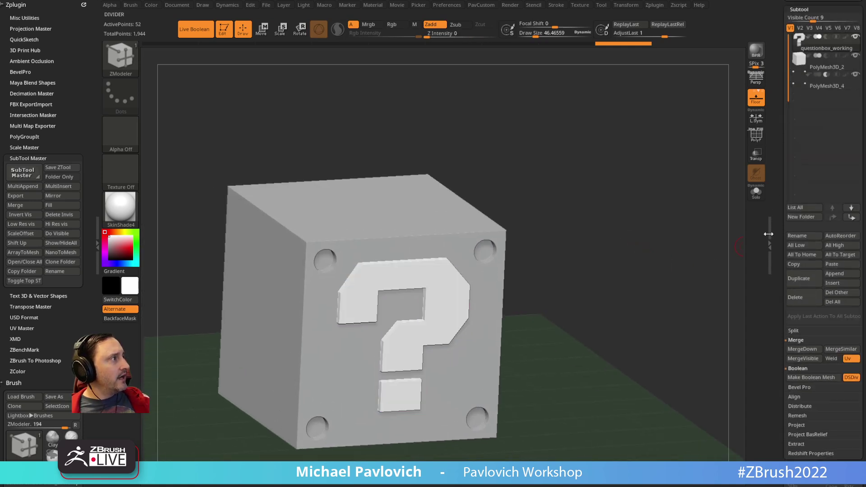
{"action": "left_click_drag", "start_coordinate": [778, 331], "coordinate": [778, 302]}
{"action": "left_click", "coordinate": [811, 351]}
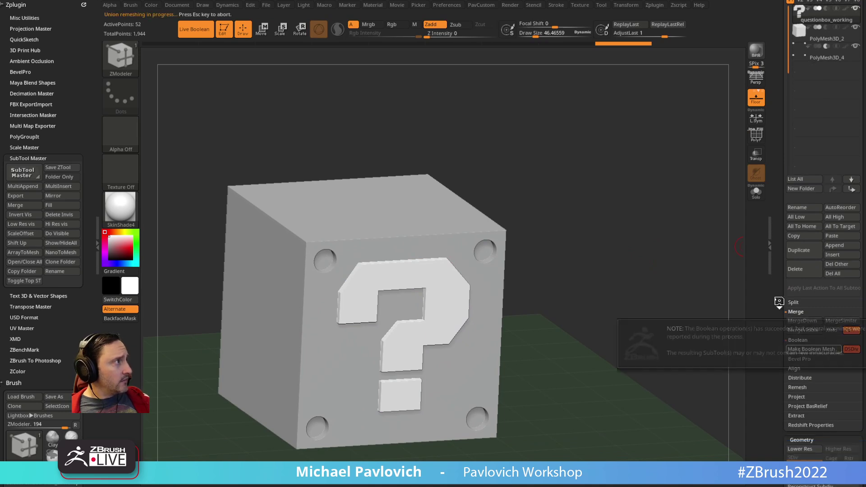
{"action": "scroll", "coordinate": [806, 291], "scroll_direction": "up", "scroll_amount": 5}
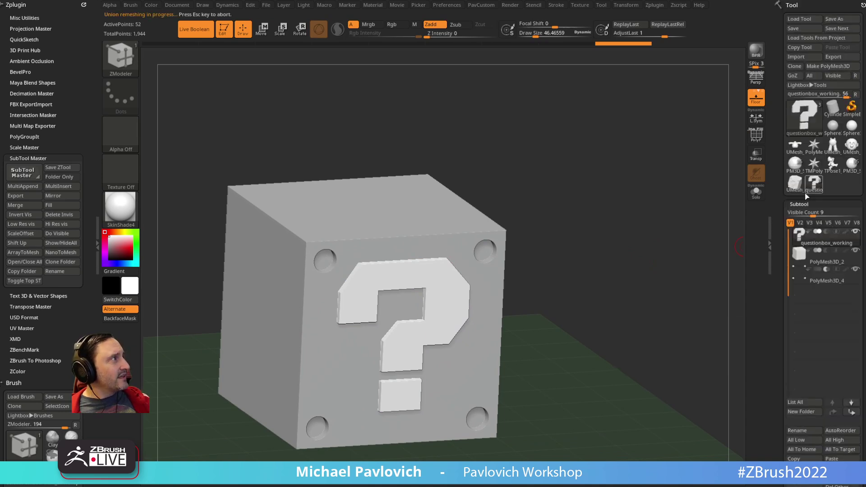
{"action": "key", "text": "shift+f"}
{"action": "mouse_move", "coordinate": [655, 215]}
{"action": "left_mouse_down"}
{"action": "mouse_move", "coordinate": [683, 214]}
{"action": "mouse_move", "coordinate": [674, 248]}
{"action": "mouse_move", "coordinate": [670, 215]}
{"action": "mouse_move", "coordinate": [662, 221]}
{"action": "left_mouse_up"}
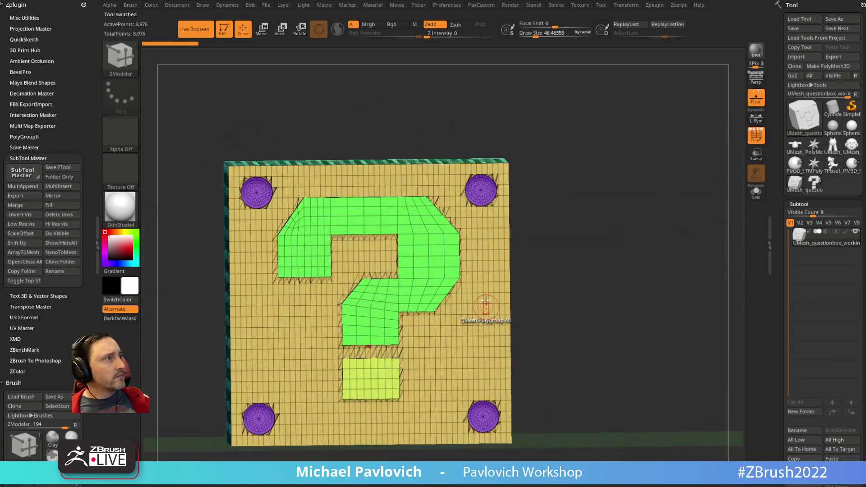
Turn off the floor grid while keeping the Boolean mesh's polyframe displayed
{"action": "left_click_drag", "start_coordinate": [569, 266], "coordinate": [673, 258]}
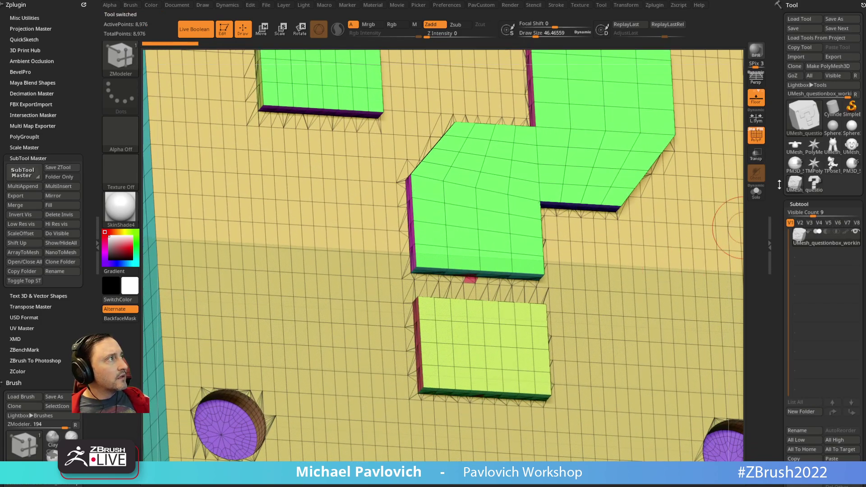
{"action": "left_click", "coordinate": [759, 142]}
{"action": "left_click", "coordinate": [755, 97]}
{"action": "key", "text": "shift+f"}
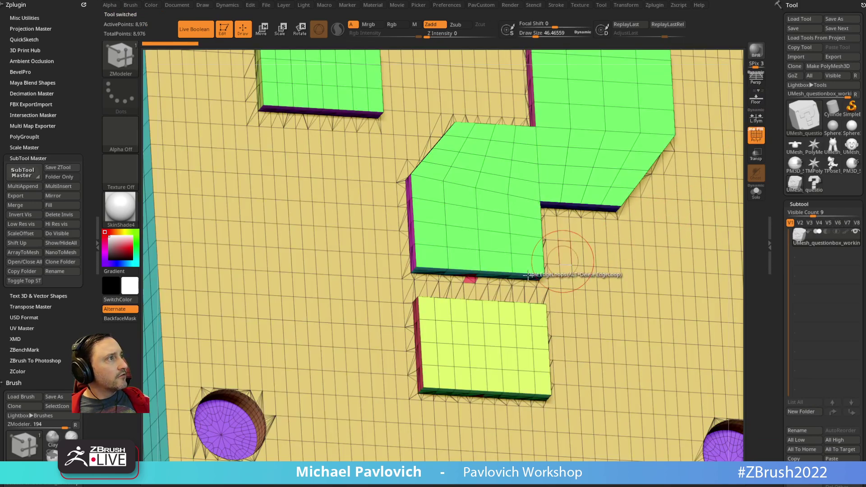
Isolate the block's front-face polygroup to examine the strip between the question mark and its dot, and restore full visibility
{"action": "right_click_drag", "start_coordinate": [481, 292], "coordinate": [464, 296], "text": "alt"}
{"action": "left_click", "coordinate": [470, 297], "text": "ctrl+shift"}
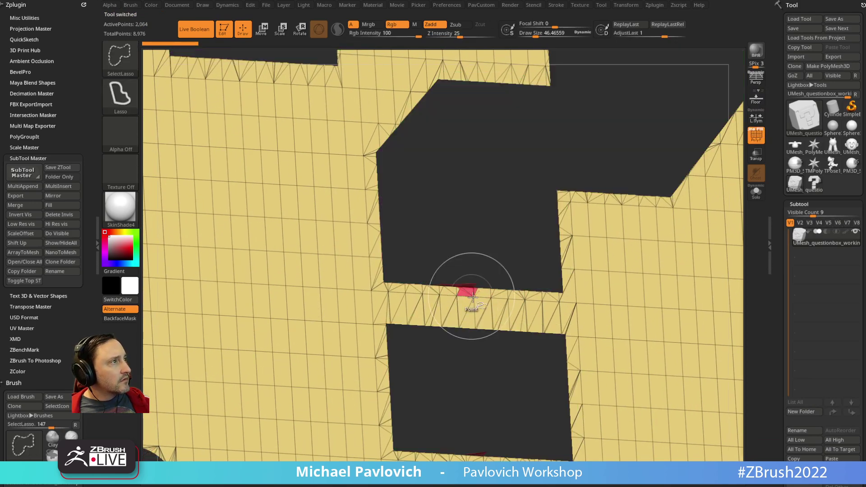
{"action": "left_click_drag", "start_coordinate": [490, 373], "coordinate": [498, 274]}
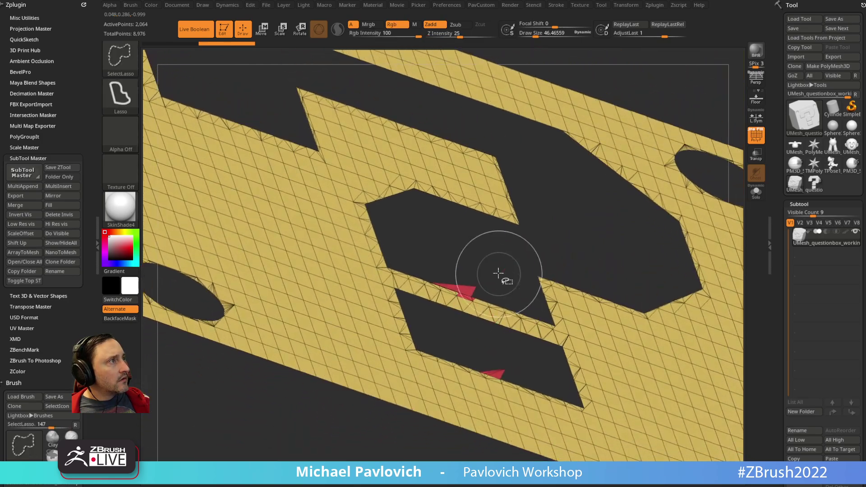
{"action": "left_click", "coordinate": [499, 273], "text": "ctrl+shift"}
{"action": "mouse_move", "coordinate": [532, 249]}
{"action": "right_mouse_down"}
{"action": "mouse_move", "coordinate": [501, 295]}
{"action": "mouse_move", "coordinate": [503, 280]}
{"action": "right_mouse_up"}
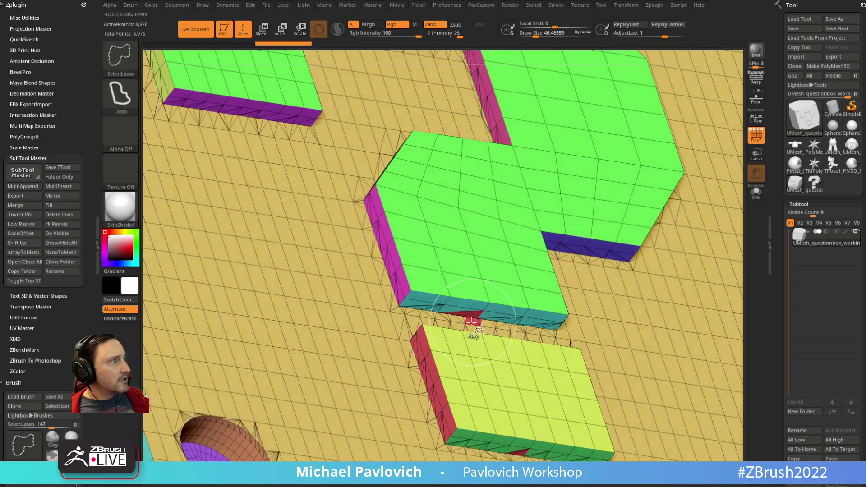
Isolate the block's front-face polygroup again and lasso-hide the stray triangle at the lower edge of the question mark's stem
{"action": "left_click", "coordinate": [495, 315], "text": "ctrl+shift"}
{"action": "key", "text": "ctrl+shift"}
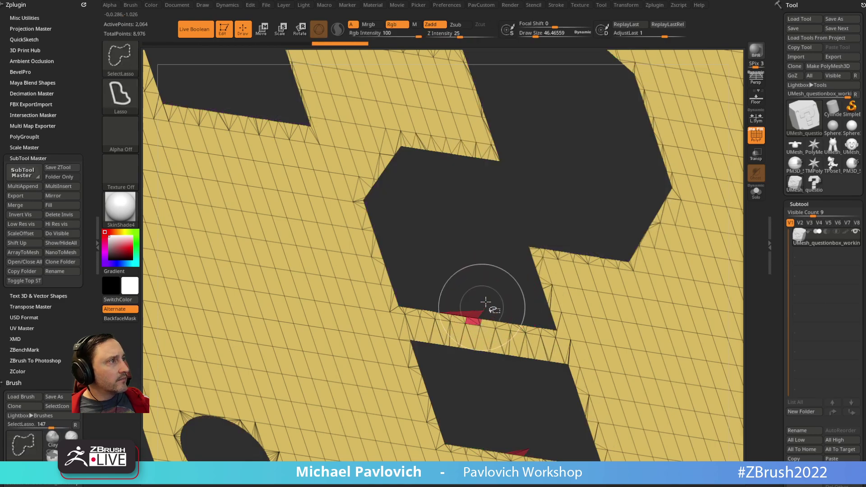
{"action": "left_click_drag", "start_coordinate": [457, 312], "coordinate": [496, 312], "text": "ctrl+alt+shift"}
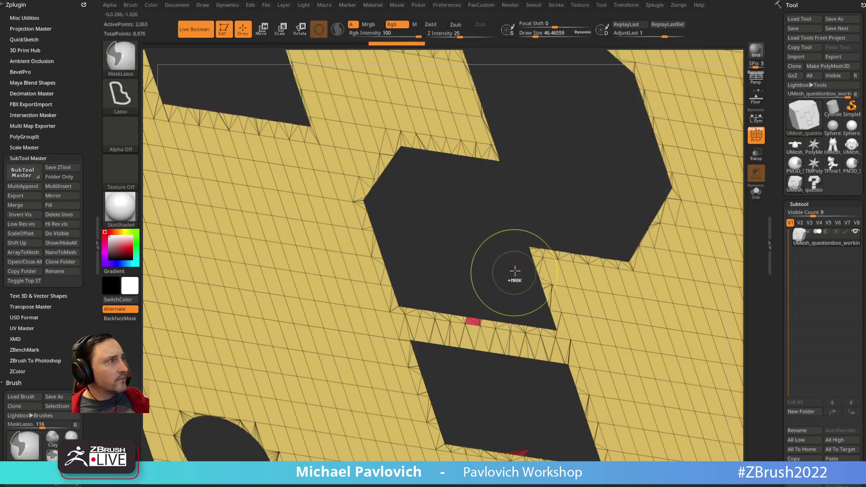
Merge the stray red triangles beneath the question mark's stem and dot into their neighbouring side polygroups, and restore full visibility
{"action": "mouse_move", "coordinate": [508, 404]}
{"action": "left_mouse_down"}
{"action": "mouse_move", "coordinate": [501, 352]}
{"action": "mouse_move", "coordinate": [498, 374]}
{"action": "left_mouse_up"}
{"action": "key", "text": "ctrl+shift"}
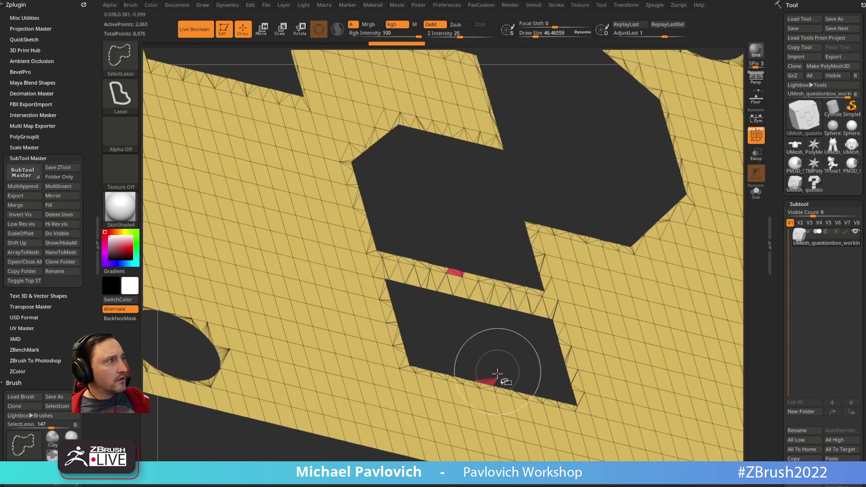
{"action": "left_click", "coordinate": [519, 358], "text": "ctrl+shift"}
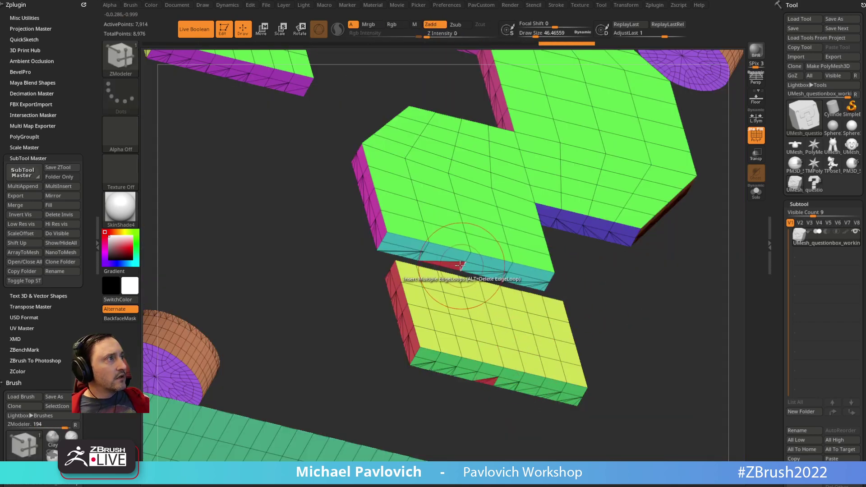
{"action": "left_click", "coordinate": [491, 370]}
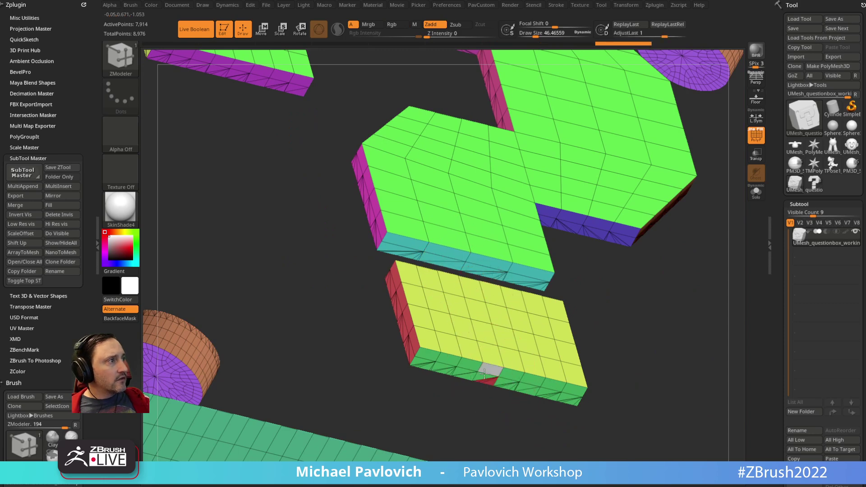
{"action": "left_click", "coordinate": [489, 381]}
{"action": "right_click_drag", "start_coordinate": [602, 343], "coordinate": [607, 309], "text": "ctrl"}
{"action": "mouse_move", "coordinate": [606, 309]}
{"action": "left_mouse_down"}
{"action": "mouse_move", "coordinate": [661, 290]}
{"action": "mouse_move", "coordinate": [615, 315]}
{"action": "mouse_move", "coordinate": [629, 300]}
{"action": "mouse_move", "coordinate": [609, 293]}
{"action": "left_mouse_up"}
{"action": "left_click", "coordinate": [629, 300], "text": "ctrl+shift"}
Remesh the block with ZRemesher set to Half with KeepGroups on and SmoothGroups at 0
{"action": "key", "text": "2"}
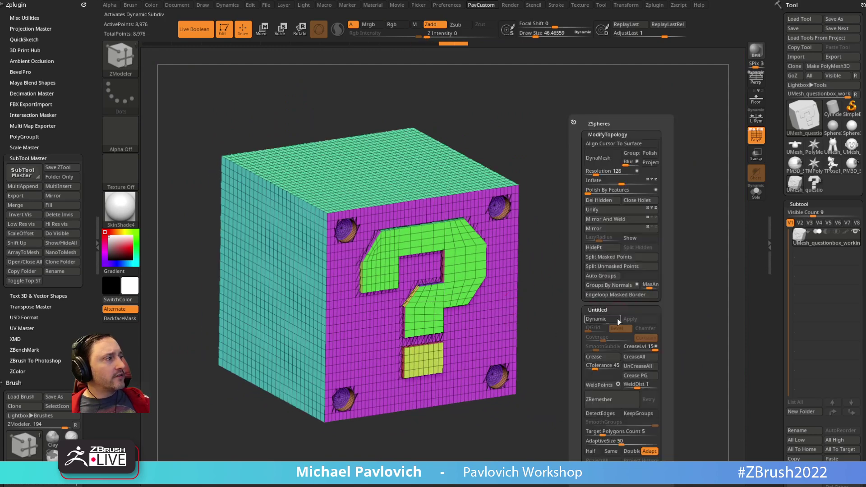
{"action": "left_click", "coordinate": [592, 450]}
{"action": "left_click", "coordinate": [637, 413]}
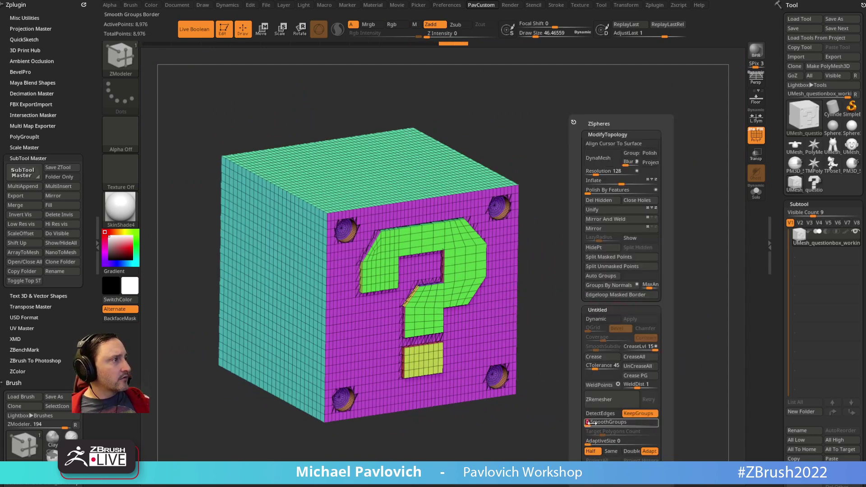
{"action": "left_click", "coordinate": [604, 400]}
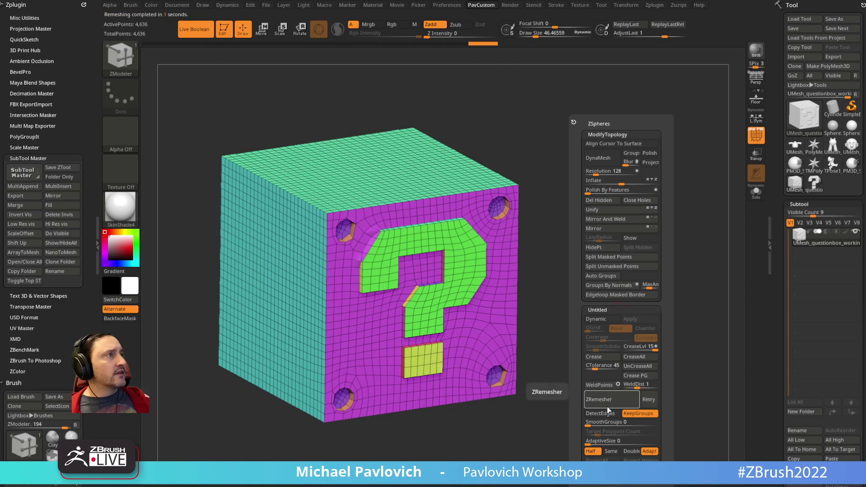
Undo the remesh and lasso-hide the question mark's upper slanted side polygons from the isolated front-face polygroup
{"action": "mouse_move", "coordinate": [589, 262]}
{"action": "left_mouse_down"}
{"action": "mouse_move", "coordinate": [651, 315]}
{"action": "mouse_move", "coordinate": [631, 397]}
{"action": "left_mouse_up"}
{"action": "left_click", "coordinate": [353, 277], "text": "ctrl+shift"}
{"action": "mouse_move", "coordinate": [383, 275]}
{"action": "left_mouse_down"}
{"action": "mouse_move", "coordinate": [537, 228]}
{"action": "mouse_move", "coordinate": [561, 281]}
{"action": "mouse_move", "coordinate": [388, 299]}
{"action": "left_mouse_up"}
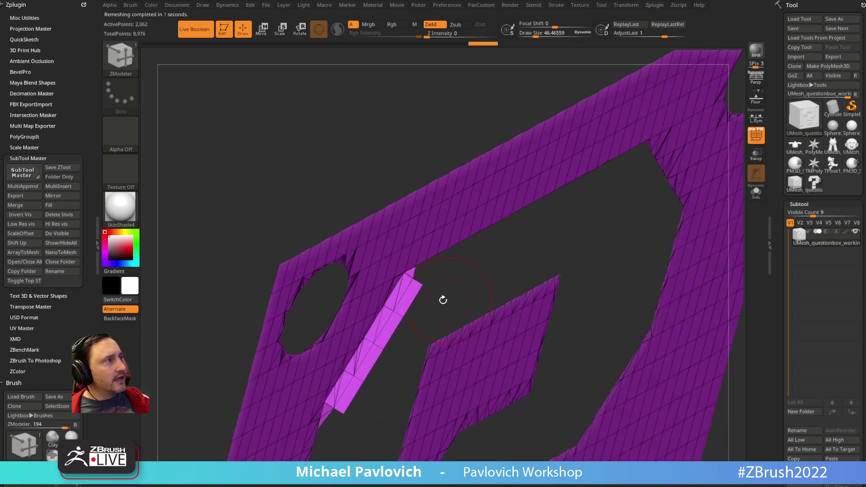
{"action": "key", "text": "ctrl+shift"}
{"action": "mouse_move", "coordinate": [425, 267]}
{"action": "left_mouse_down", "text": "ctrl+alt+shift"}
{"action": "mouse_move", "coordinate": [408, 272]}
{"action": "mouse_move", "coordinate": [386, 325]}
{"action": "left_mouse_up", "text": "ctrl+alt+shift"}
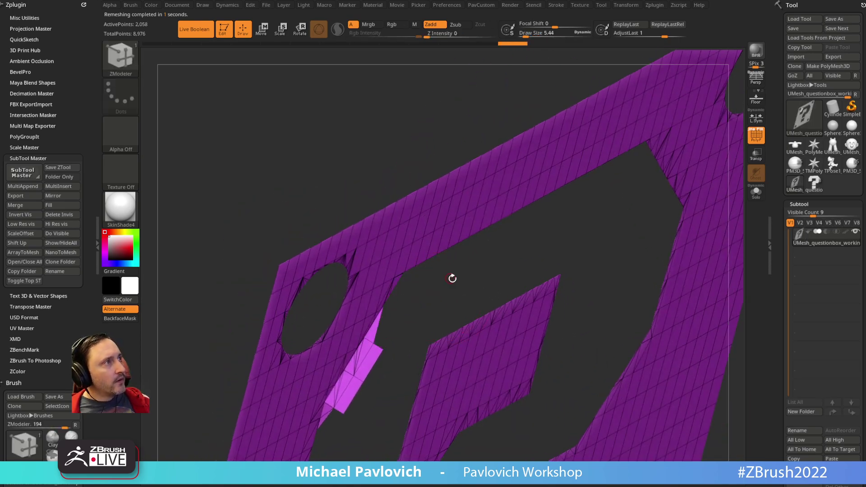
{"action": "left_click_drag", "start_coordinate": [452, 278], "coordinate": [428, 293]}
{"action": "mouse_move", "coordinate": [381, 372]}
{"action": "left_mouse_down", "text": "ctrl+alt+shift"}
{"action": "mouse_move", "coordinate": [380, 328]}
{"action": "mouse_move", "coordinate": [328, 329]}
{"action": "mouse_move", "coordinate": [362, 415]}
{"action": "left_mouse_up", "text": "ctrl+alt+shift"}
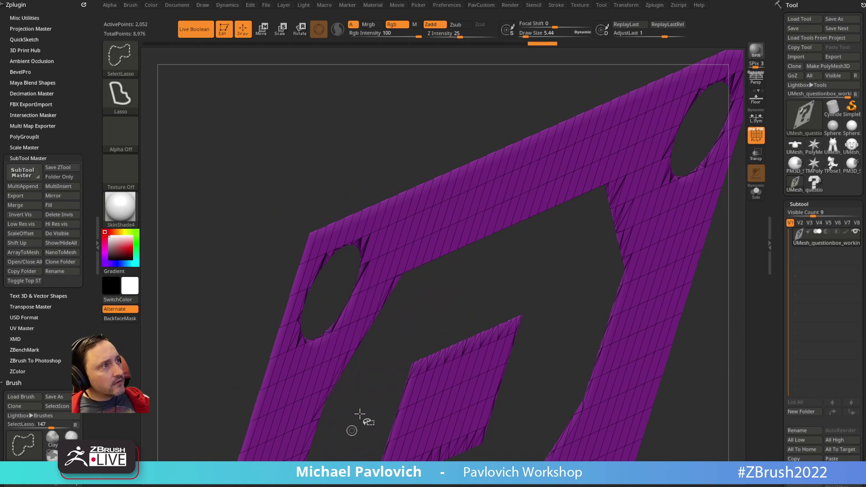
Assign the visible front-face polygons a new polygroup and show the whole block again
{"action": "right_click_drag", "start_coordinate": [694, 275], "coordinate": [680, 217], "text": "ctrl"}
{"action": "key", "text": "ctrl+w"}
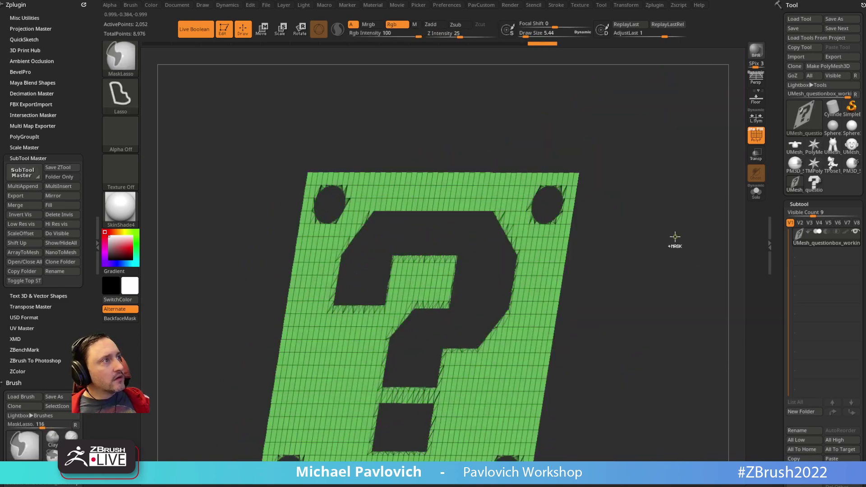
{"action": "left_click", "coordinate": [669, 249], "text": "ctrl+shift"}
{"action": "mouse_move", "coordinate": [668, 251]}
{"action": "right_mouse_down", "text": "shift"}
{"action": "mouse_move", "coordinate": [668, 258]}
{"action": "mouse_move", "coordinate": [653, 241]}
{"action": "mouse_move", "coordinate": [665, 266]}
{"action": "right_mouse_up", "text": "shift"}
Remesh the block with ZRemesher set to Same with KeepGroups on, replacing the half-density attempt
{"action": "key", "text": "2"}
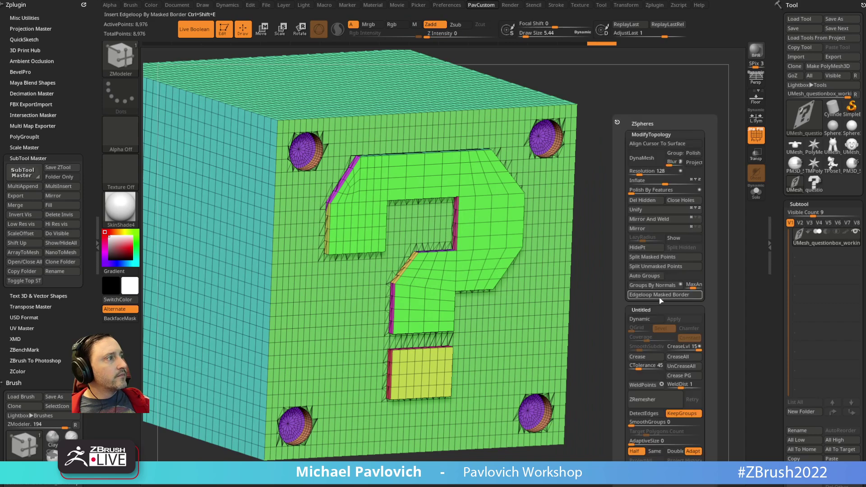
{"action": "left_click", "coordinate": [659, 402]}
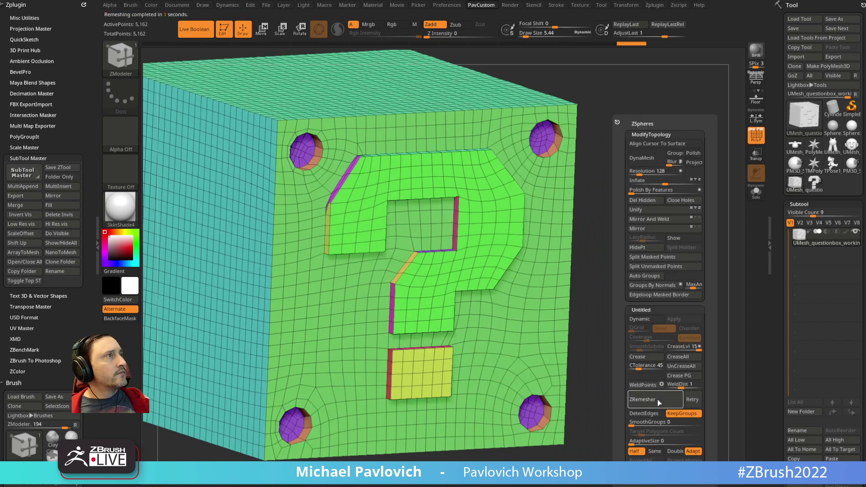
{"action": "key", "text": "ctrl"}
{"action": "left_click", "coordinate": [654, 450]}
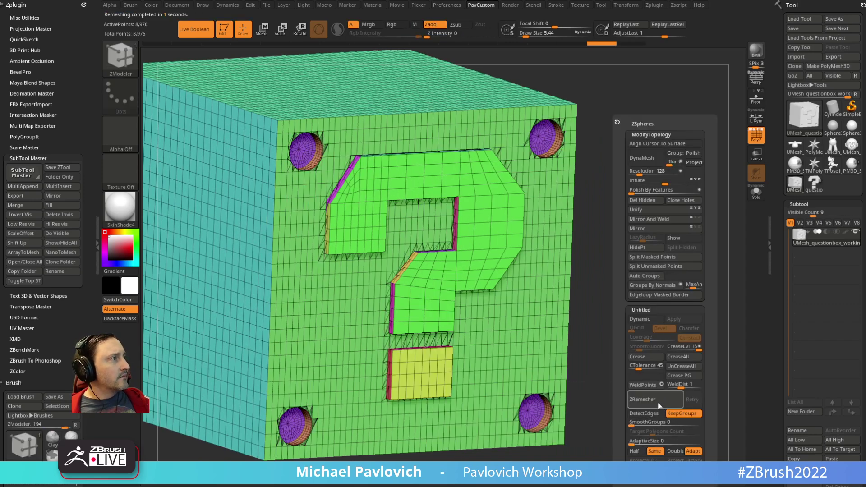
{"action": "left_click", "coordinate": [660, 401]}
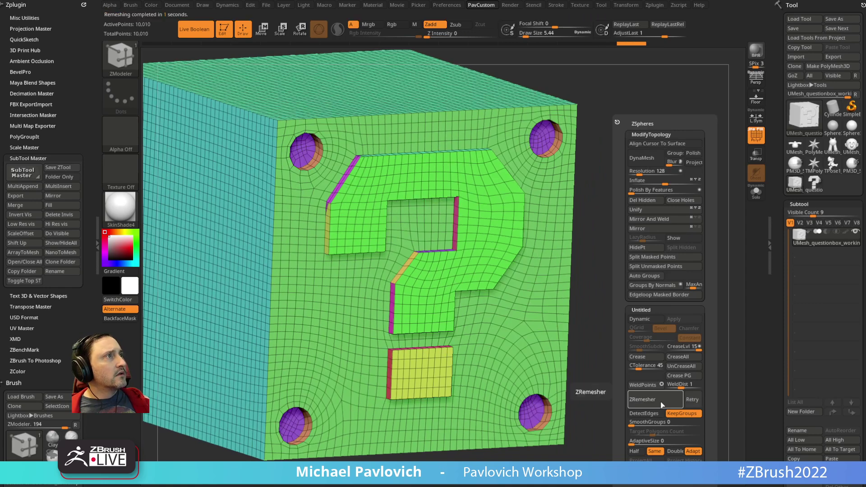
Crease the block by polygroup with a crease level of 1 and turn on dynamic subdivision
{"action": "right_click_drag", "start_coordinate": [630, 318], "coordinate": [677, 298]}
{"action": "left_click_drag", "start_coordinate": [340, 323], "coordinate": [378, 319]}
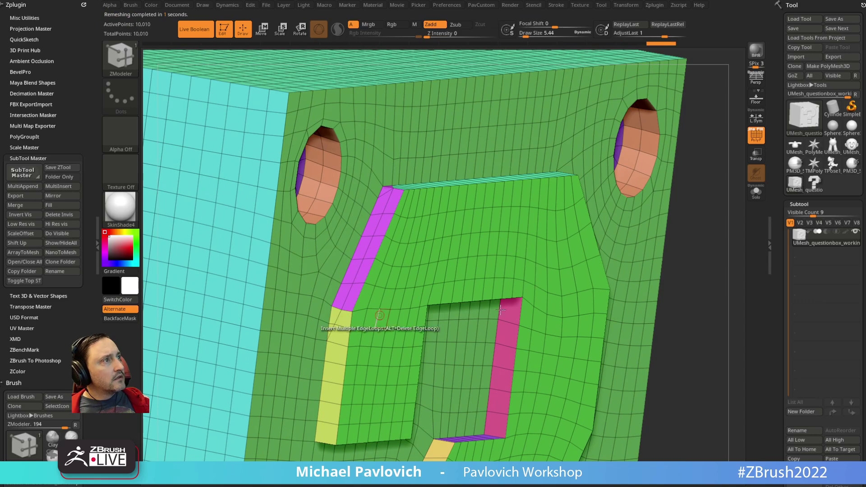
{"action": "right_click_drag", "start_coordinate": [649, 311], "coordinate": [621, 209], "text": "ctrl"}
{"action": "key", "text": "2"}
{"action": "left_click", "coordinate": [640, 376]}
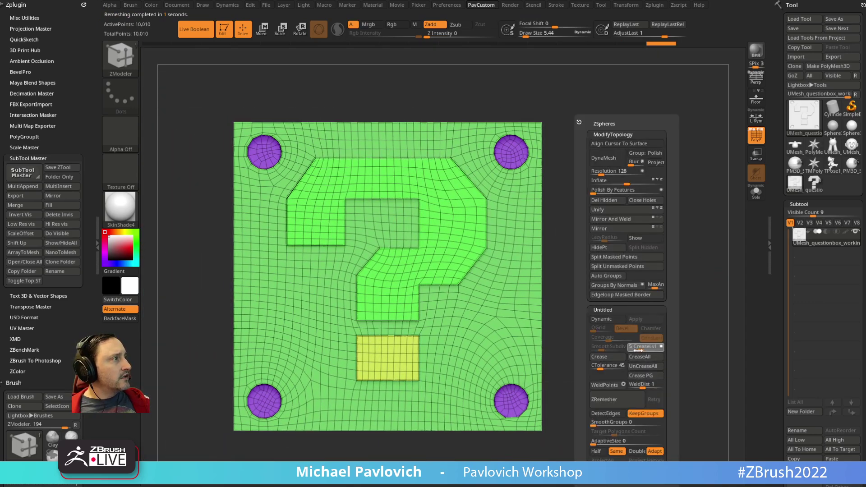
{"action": "left_click", "coordinate": [642, 347]}
{"action": "type", "text": "1"}
{"action": "key", "text": "Return"}
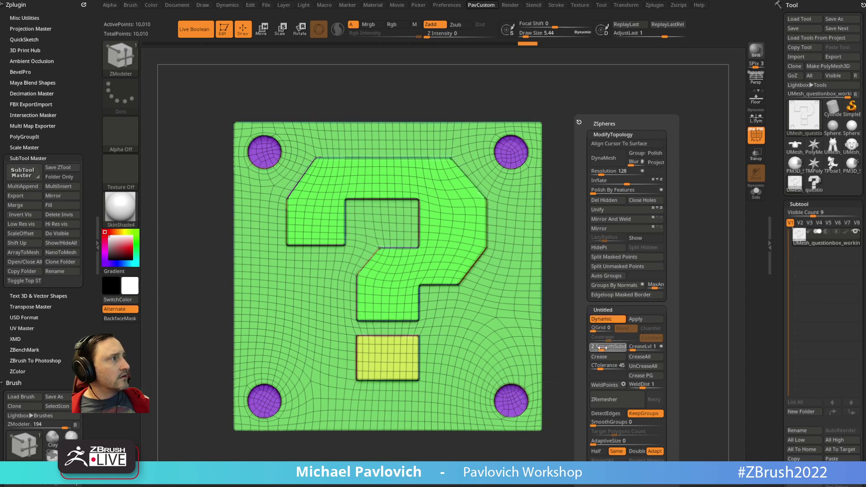
Turn off the polyframe on the block and switch to the Standard brush
{"action": "key", "text": "shift+f"}
{"action": "mouse_move", "coordinate": [667, 212]}
{"action": "left_mouse_down"}
{"action": "mouse_move", "coordinate": [657, 234]}
{"action": "mouse_move", "coordinate": [671, 253]}
{"action": "mouse_move", "coordinate": [648, 246]}
{"action": "mouse_move", "coordinate": [622, 262]}
{"action": "mouse_move", "coordinate": [697, 269]}
{"action": "mouse_move", "coordinate": [618, 265]}
{"action": "mouse_move", "coordinate": [633, 224]}
{"action": "left_mouse_up"}
{"action": "key", "text": "s"}
{"action": "key", "text": "b"}
{"action": "key", "text": "s"}
{"action": "key", "text": "t"}
{"action": "key", "text": "s"}
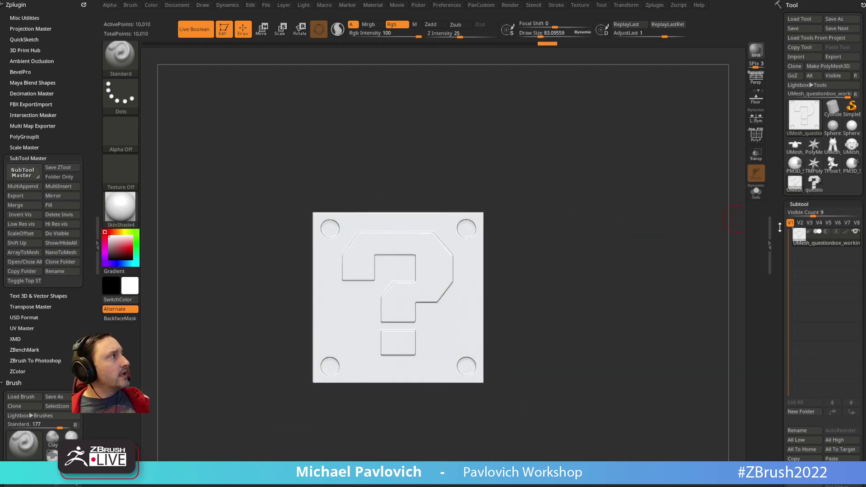
Open the scene tool containing the BowserJR folder and delete all of its subtools
{"action": "left_click", "coordinate": [850, 171]}
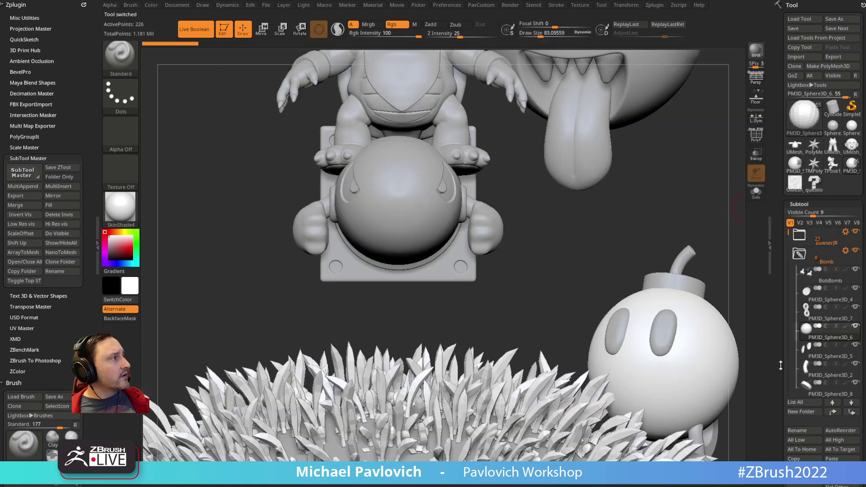
{"action": "scroll", "coordinate": [780, 365], "scroll_direction": "down", "scroll_amount": 5}
{"action": "left_click", "coordinate": [833, 342]}
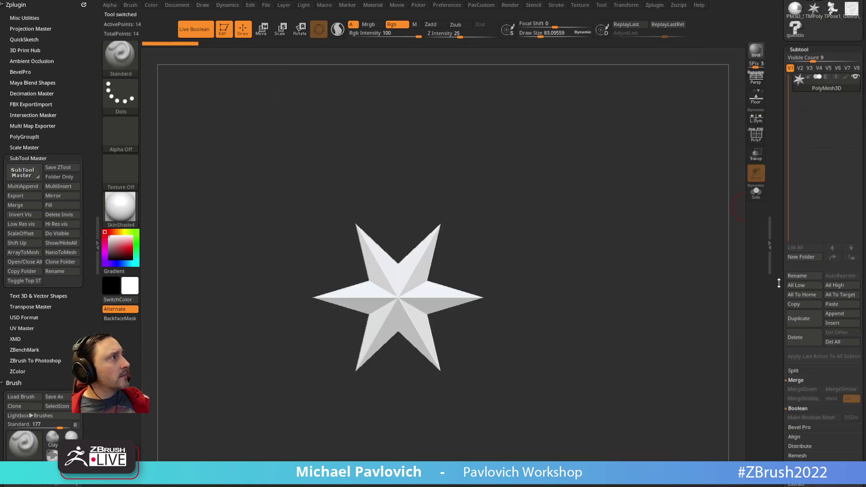
Open the Mario wall scene tool and append the UMesh_questionbox_working mesh as a subtool
{"action": "scroll", "coordinate": [778, 283], "scroll_direction": "up", "scroll_amount": 5}
{"action": "left_click", "coordinate": [794, 162]}
{"action": "left_click_drag", "start_coordinate": [662, 251], "coordinate": [740, 305]}
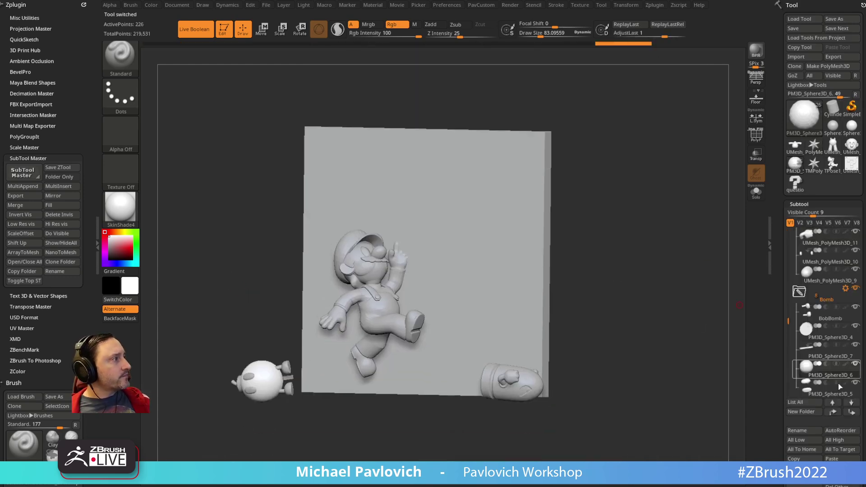
{"action": "left_click", "coordinate": [838, 467]}
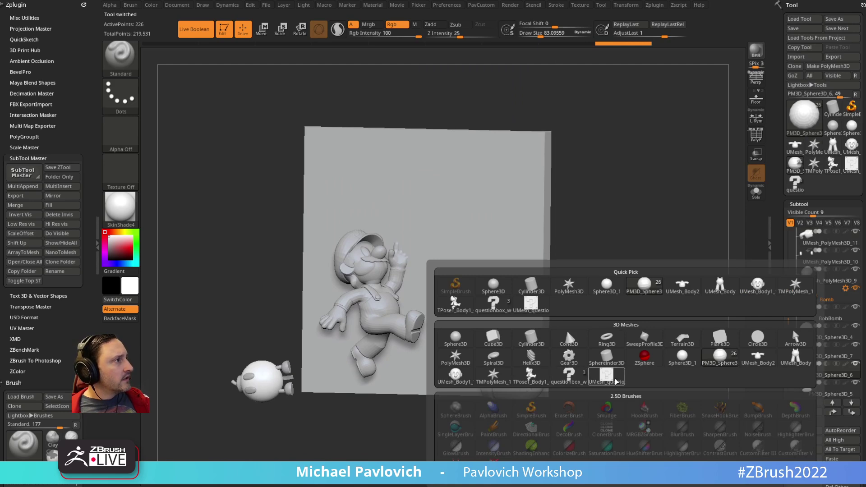
{"action": "left_click", "coordinate": [614, 380]}
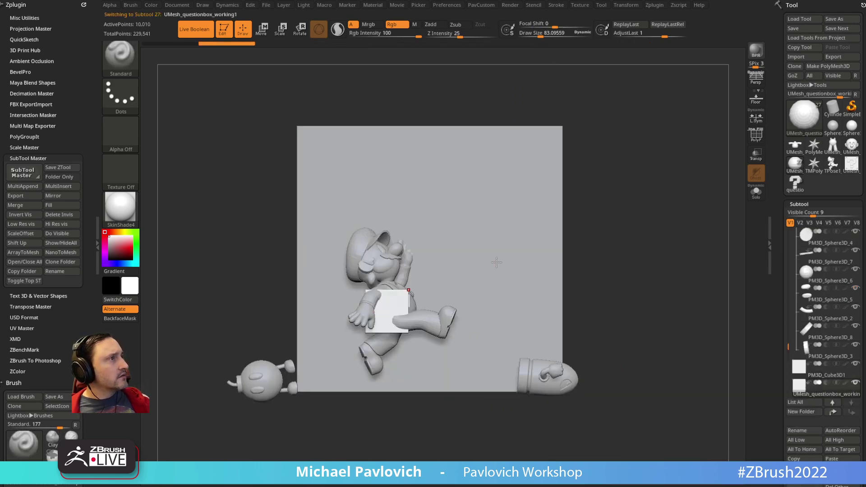
Move the question block to the upper part of the wall above Mario and scale it up to roughly twice its size
{"action": "key", "text": "w"}
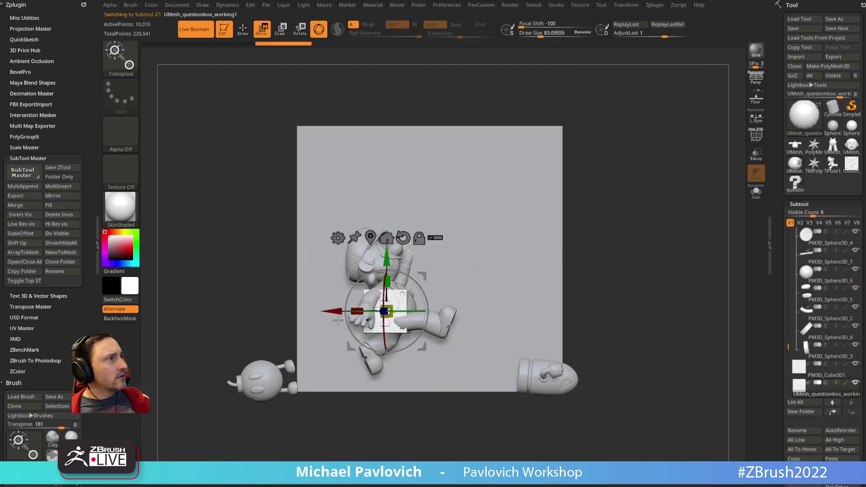
{"action": "left_click_drag", "start_coordinate": [410, 311], "coordinate": [415, 311]}
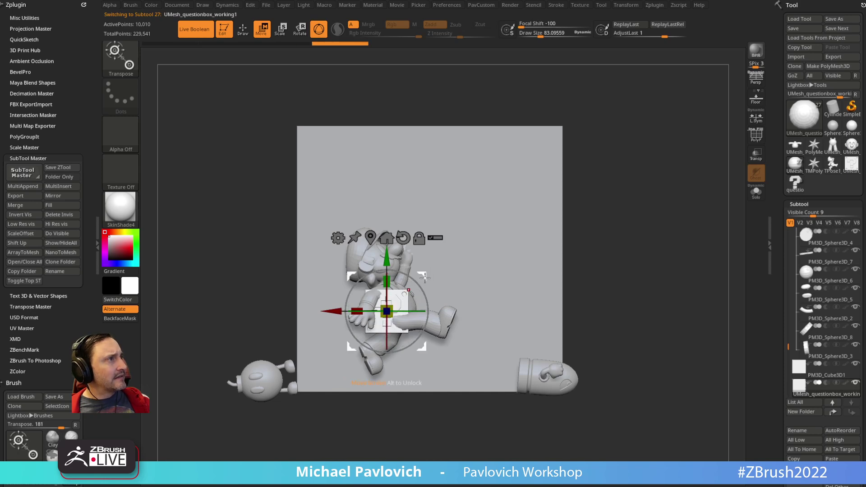
{"action": "left_click_drag", "start_coordinate": [425, 278], "coordinate": [542, 156]}
{"action": "left_click_drag", "start_coordinate": [508, 185], "coordinate": [559, 164]}
{"action": "left_click_drag", "start_coordinate": [456, 191], "coordinate": [502, 192]}
{"action": "key", "text": "q"}
{"action": "mouse_move", "coordinate": [652, 231]}
{"action": "left_mouse_down"}
{"action": "mouse_move", "coordinate": [686, 224]}
{"action": "mouse_move", "coordinate": [668, 216]}
{"action": "mouse_move", "coordinate": [675, 247]}
{"action": "left_mouse_up"}
{"action": "key", "text": "w"}
{"action": "left_click_drag", "start_coordinate": [592, 177], "coordinate": [542, 157]}
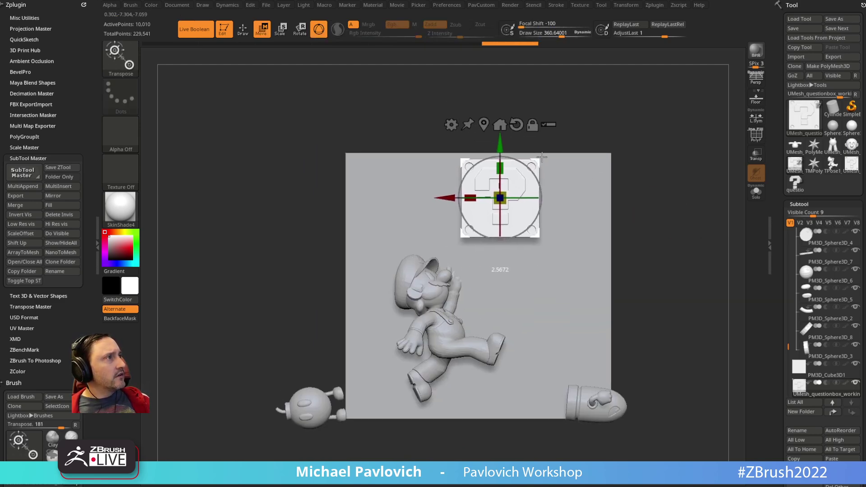
{"action": "key", "text": "q"}
Examine how the question block sits in the wall relative to Mario from the side and the front
{"action": "key", "text": "f"}
{"action": "left_click", "coordinate": [443, 283], "text": "alt"}
{"action": "left_click_drag", "start_coordinate": [685, 225], "coordinate": [689, 207], "text": "alt"}
{"action": "left_click_drag", "start_coordinate": [689, 207], "coordinate": [659, 206], "text": "shift"}
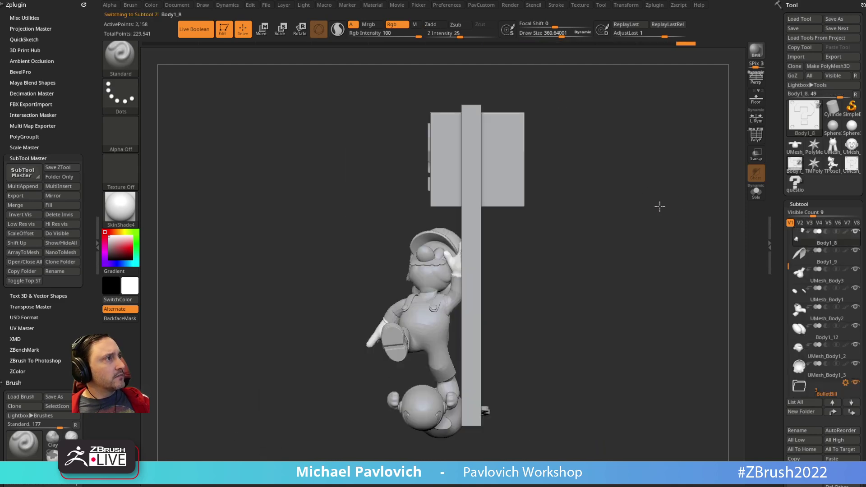
{"action": "left_click_drag", "start_coordinate": [599, 240], "coordinate": [622, 232], "text": "shift"}
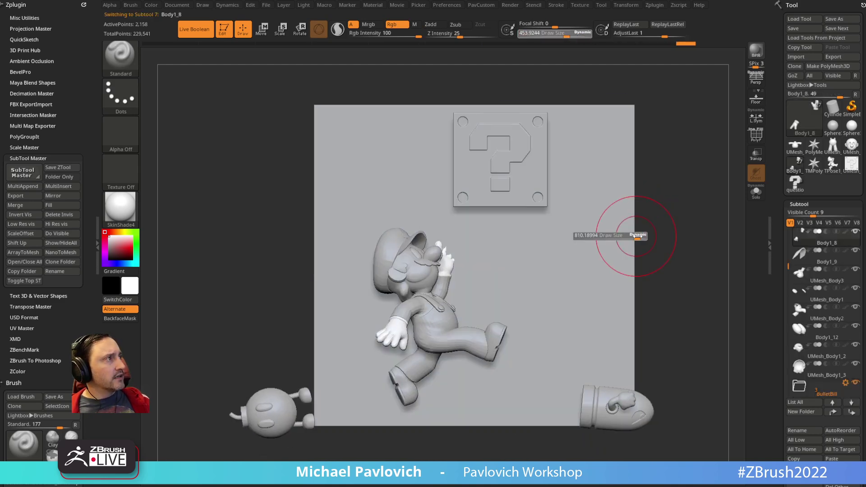
{"action": "left_click", "coordinate": [599, 251], "text": "alt"}
{"action": "left_click_drag", "start_coordinate": [690, 220], "coordinate": [655, 227], "text": "alt"}
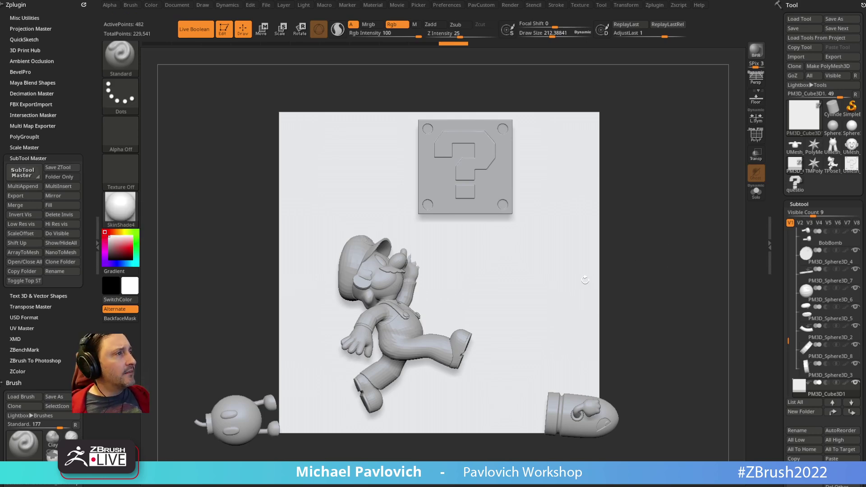
Select Mario's overalls subtool and turn on its polyframe
{"action": "left_click", "coordinate": [441, 342], "text": "alt"}
{"action": "right_click_drag", "start_coordinate": [644, 279], "coordinate": [708, 239], "text": "ctrl"}
{"action": "left_click", "coordinate": [757, 137]}
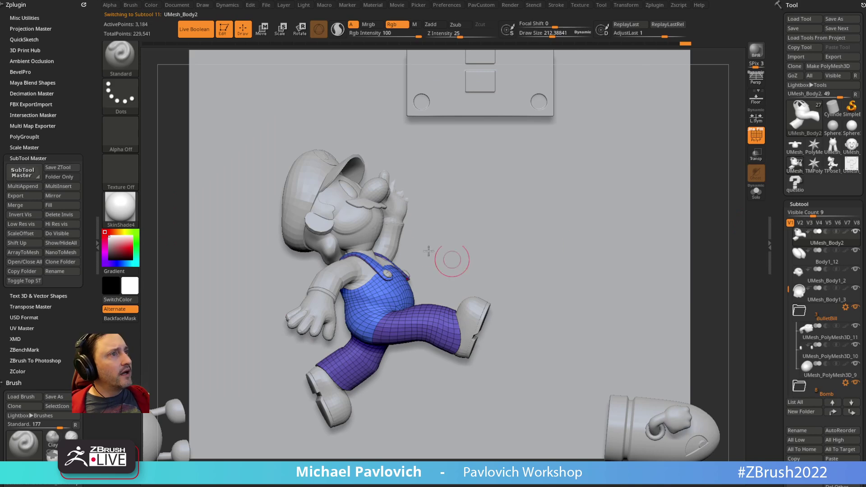
Isolate a band of Mario's raised trouser leg, show the whole overalls again and undo the visibility changes
{"action": "key", "text": "ctrl+shift"}
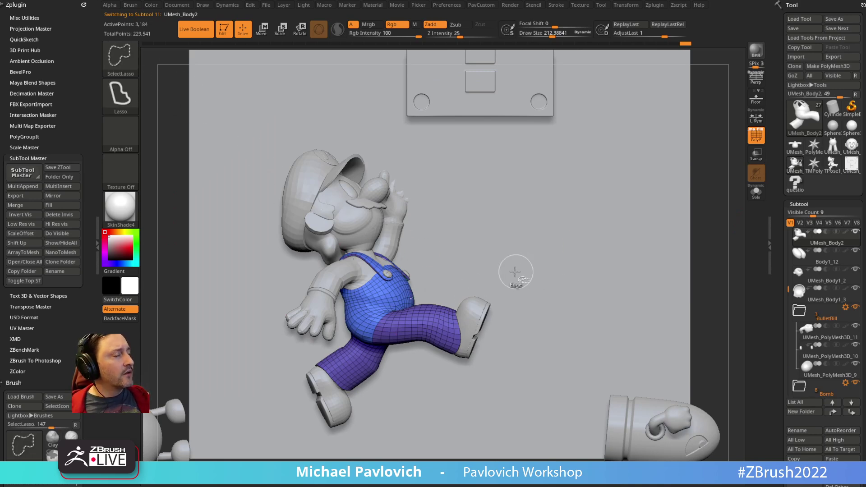
{"action": "mouse_move", "coordinate": [449, 291]}
{"action": "left_mouse_down", "text": "ctrl+shift"}
{"action": "mouse_move", "coordinate": [422, 311]}
{"action": "mouse_move", "coordinate": [444, 345]}
{"action": "left_mouse_up", "text": "ctrl+shift"}
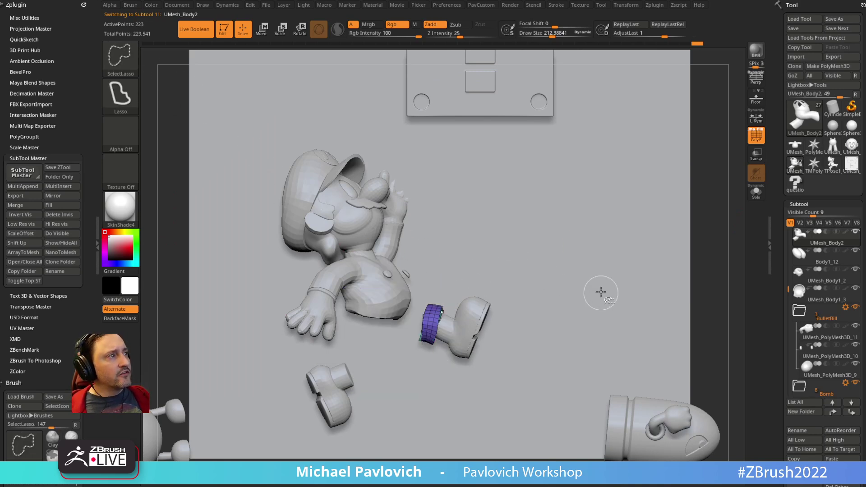
{"action": "mouse_move", "coordinate": [601, 291]}
{"action": "right_mouse_down"}
{"action": "mouse_move", "coordinate": [545, 251]}
{"action": "mouse_move", "coordinate": [547, 269]}
{"action": "right_mouse_up"}
{"action": "key", "text": "2"}
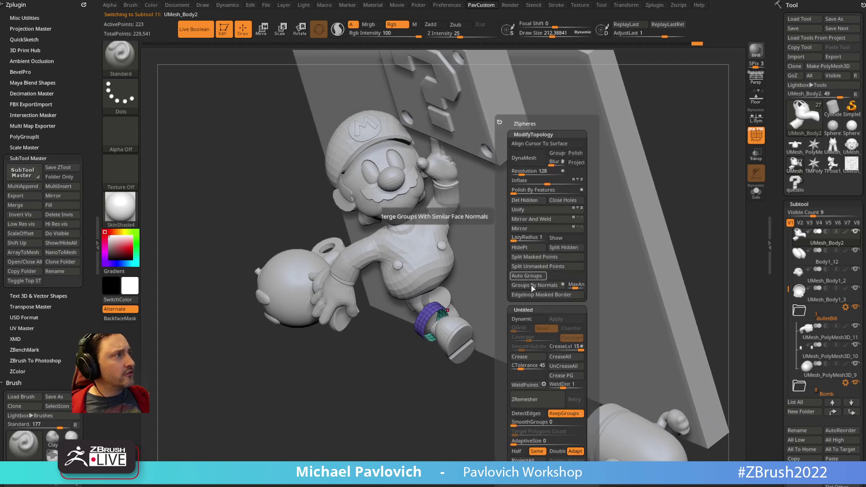
{"action": "left_click", "coordinate": [437, 446], "text": "ctrl+shift"}
{"action": "right_click_drag", "start_coordinate": [437, 445], "coordinate": [442, 305]}
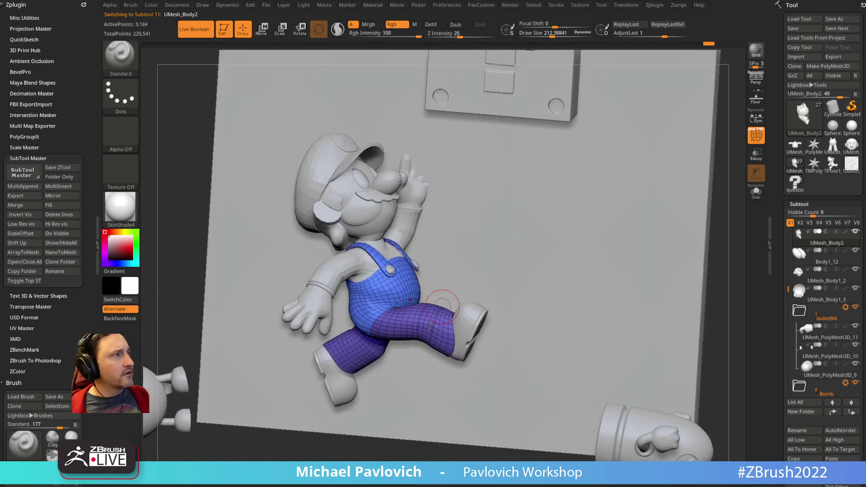
{"action": "key", "text": "ctrl+z"}
{"action": "key", "text": "ctrl+z"}
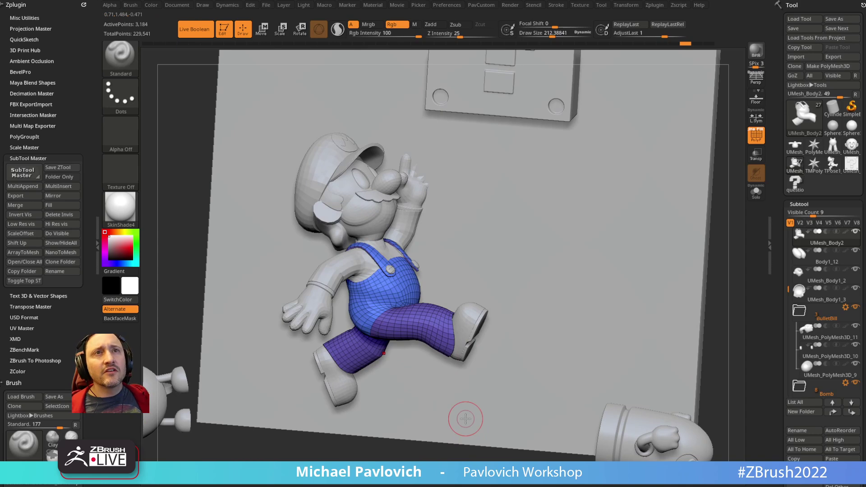
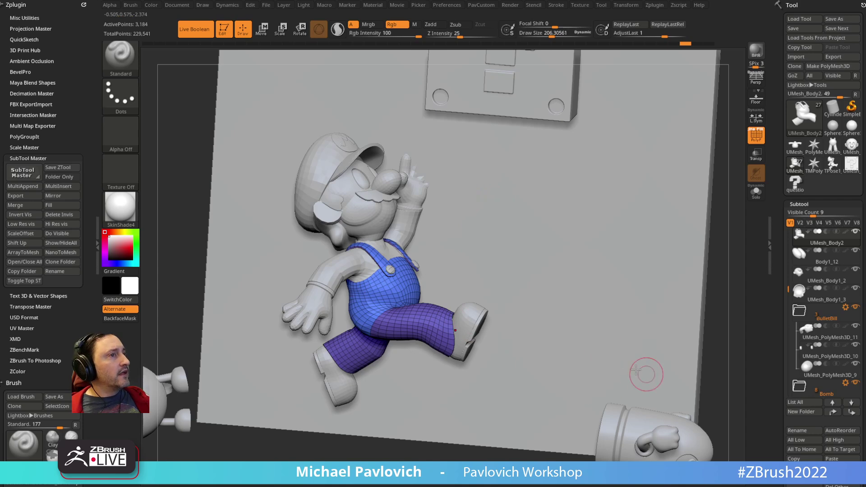
Frame the Mario wall scene from the front and save the project
{"action": "key", "text": "f"}
{"action": "left_click_drag", "start_coordinate": [717, 201], "coordinate": [659, 54], "text": "shift"}
{"action": "key", "text": "ctrl+s"}
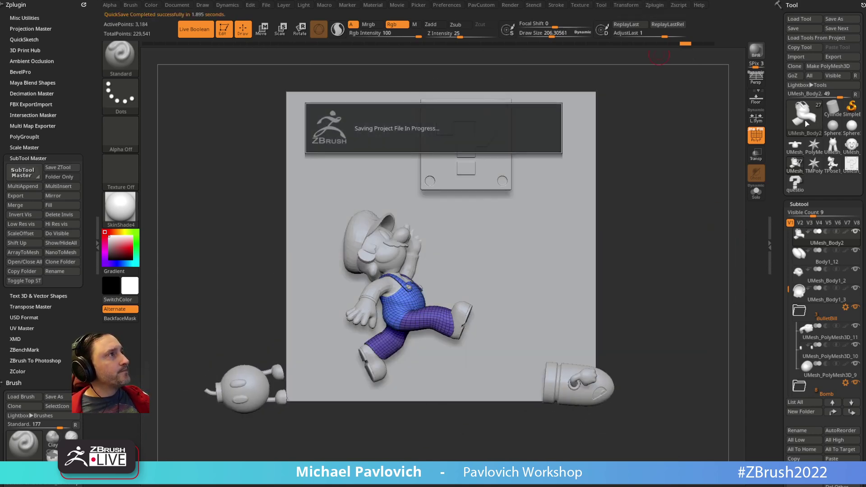
Open the tool picker, acknowledge the abnormal termination notices and dismiss the QuickSave note after the program restarts
{"action": "left_click", "coordinate": [805, 121]}
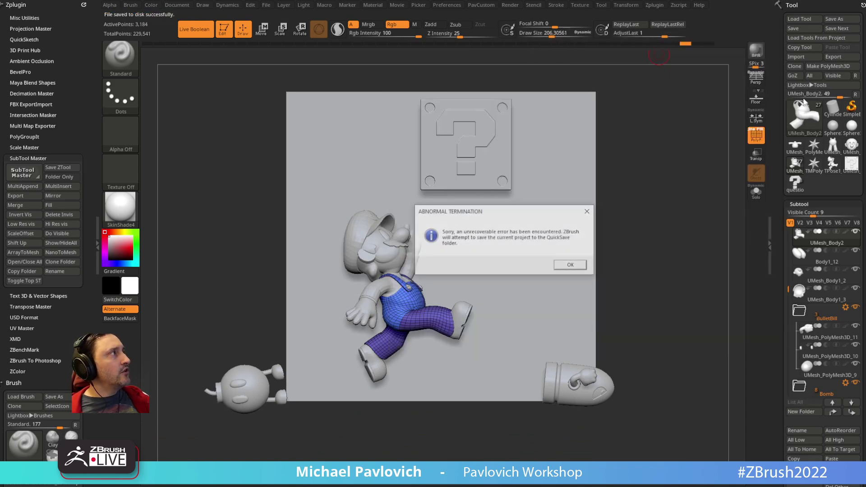
{"action": "left_click", "coordinate": [570, 266]}
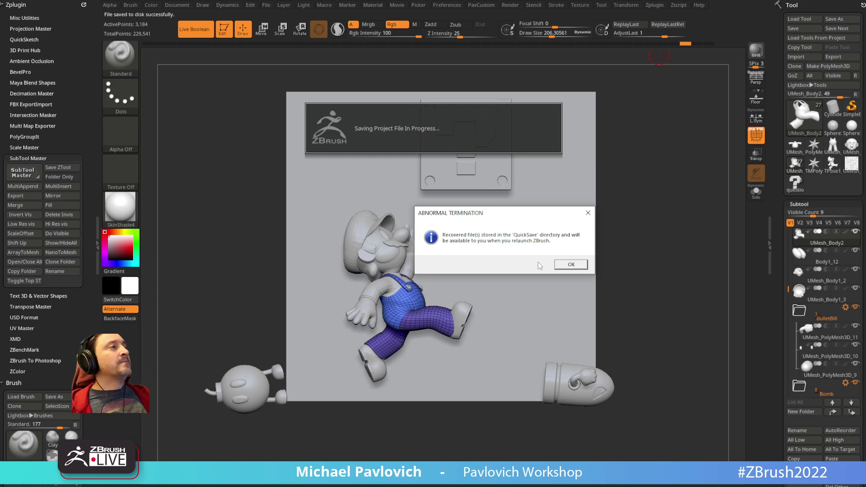
{"action": "left_click", "coordinate": [570, 264]}
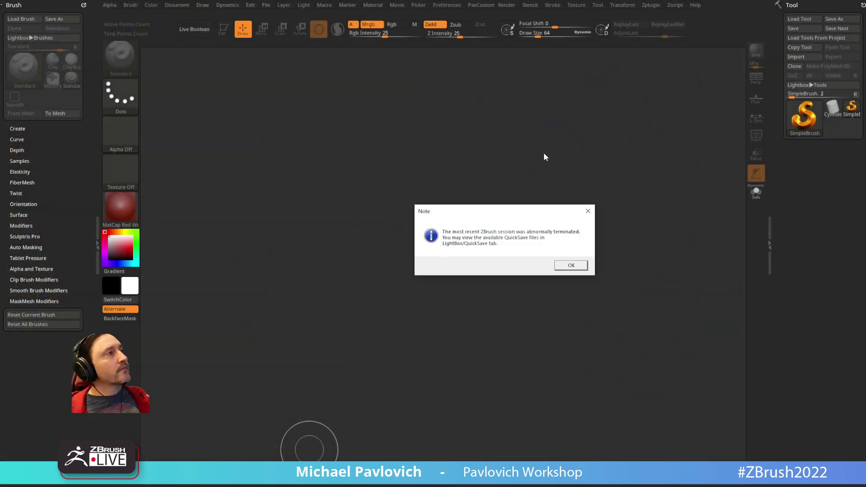
{"action": "left_click", "coordinate": [560, 266]}
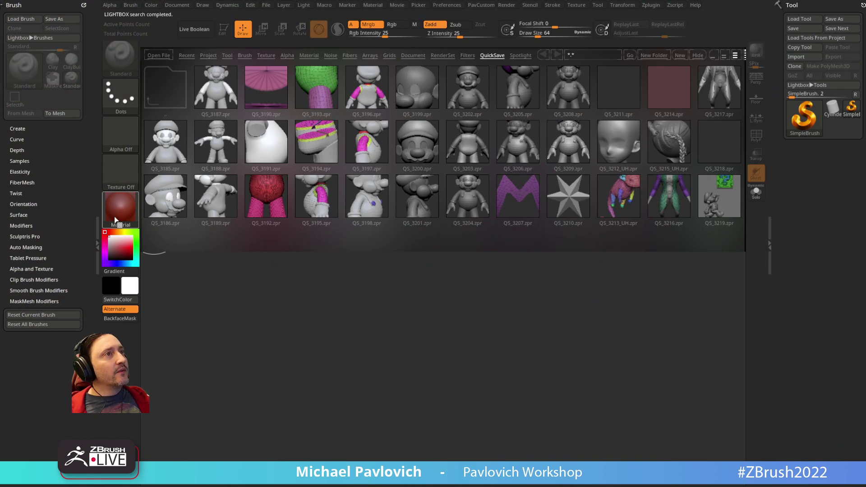
Choose MatCap Gray as the material and save it as the startup material
{"action": "left_click", "coordinate": [118, 212]}
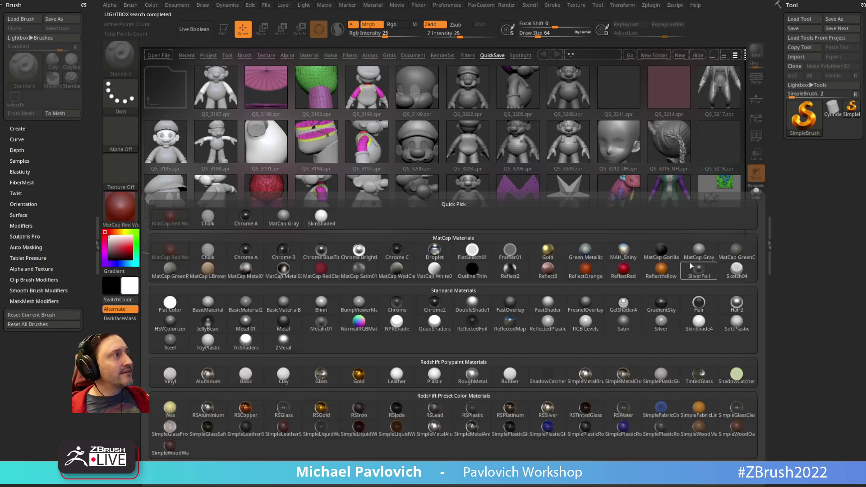
{"action": "left_click", "coordinate": [699, 250]}
{"action": "left_click", "coordinate": [122, 204]}
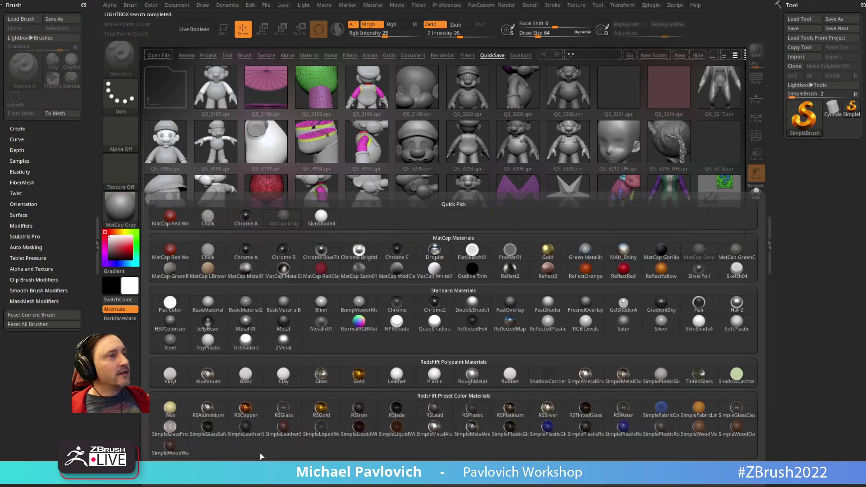
{"action": "left_click", "coordinate": [259, 464]}
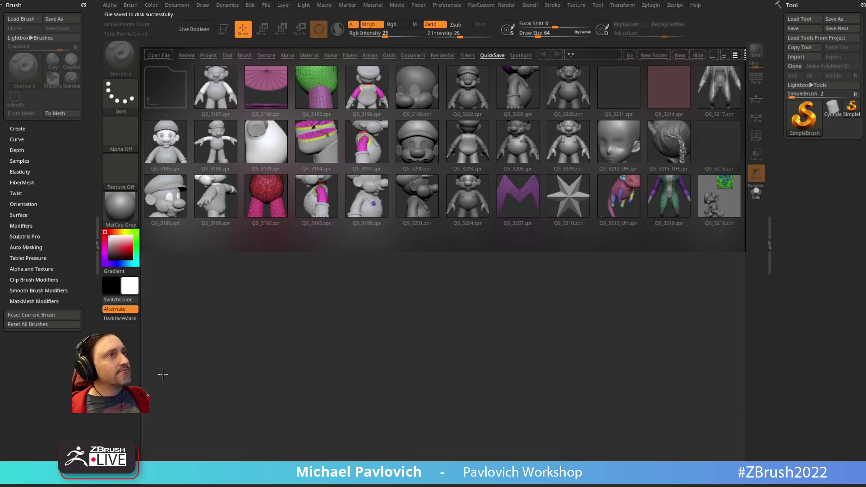
Browse the QuickSave projects and open QS_3234.zpr with the Mario wall scene
{"action": "key", "text": "s"}
{"action": "left_click_drag", "start_coordinate": [563, 303], "coordinate": [556, 302]}
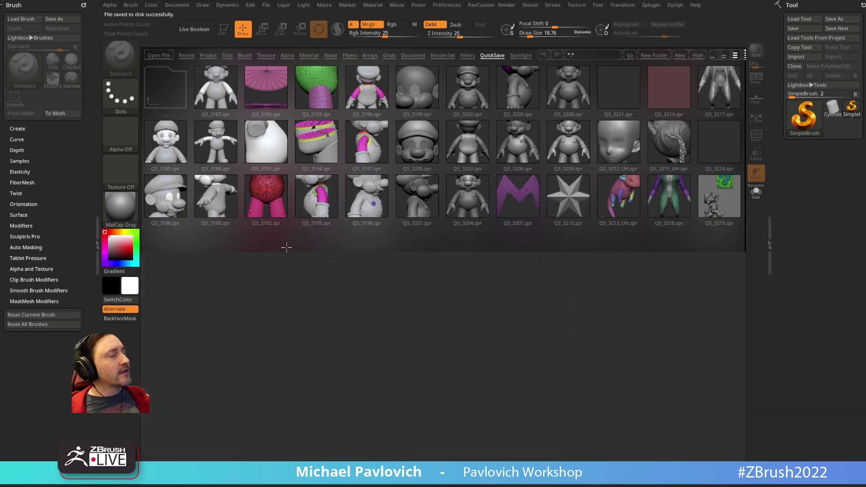
{"action": "left_click", "coordinate": [660, 194]}
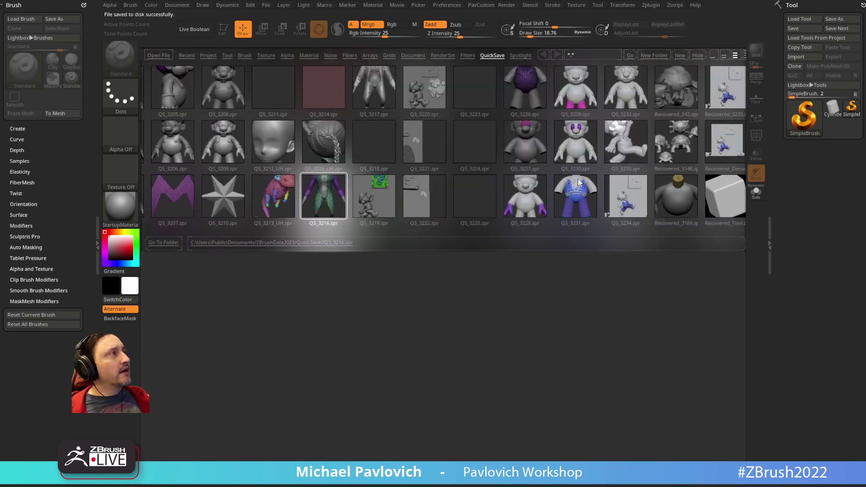
{"action": "left_click", "coordinate": [578, 180]}
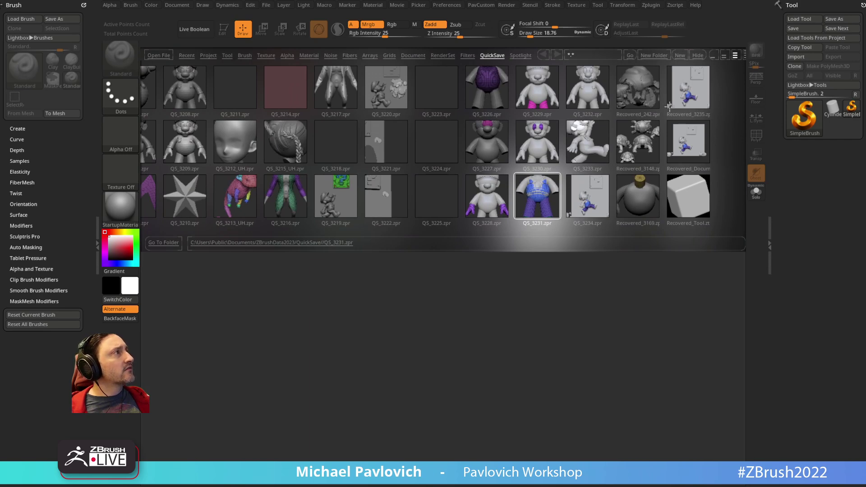
{"action": "left_click", "coordinate": [591, 195]}
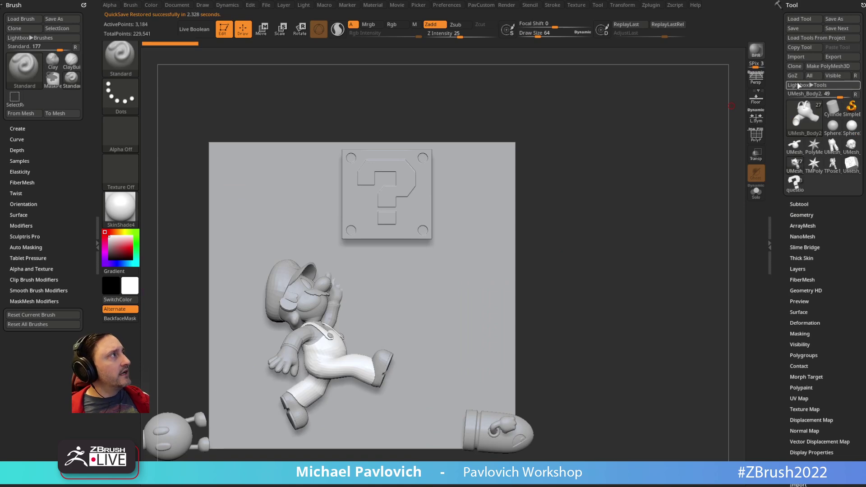
Switch to the Cube3D tool, convert it to a PolyMesh3D and turn on its polyframe
{"action": "left_click", "coordinate": [804, 117]}
{"action": "left_click", "coordinate": [455, 174]}
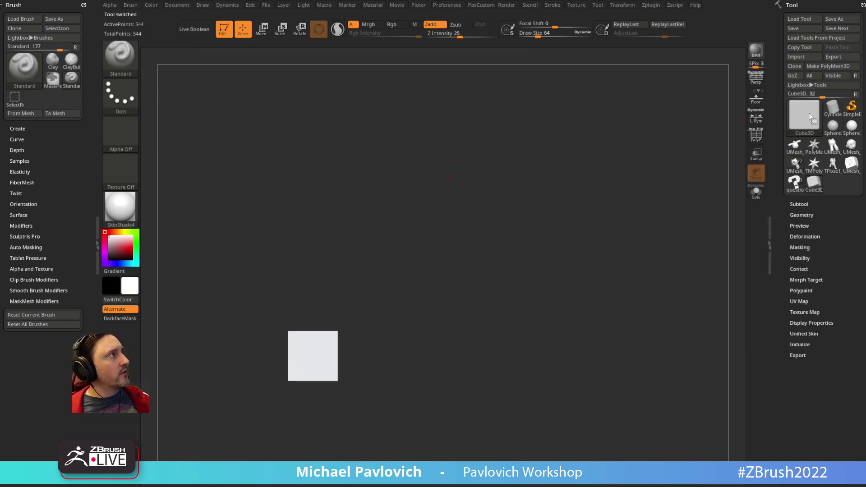
{"action": "left_click_drag", "start_coordinate": [596, 182], "coordinate": [733, 148], "text": "alt"}
{"action": "left_click", "coordinate": [755, 139]}
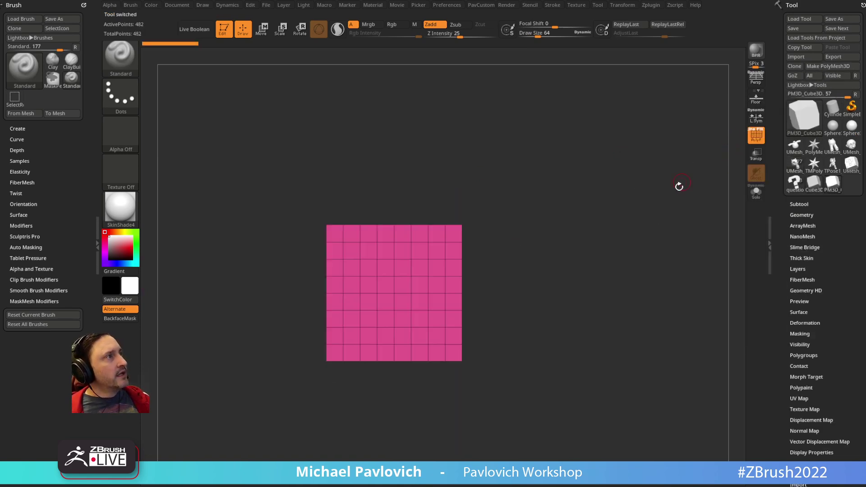
{"action": "left_click_drag", "start_coordinate": [678, 185], "coordinate": [663, 212], "text": "alt"}
Choose the ZModeler brush, mark a four by four patch of polygons on the cube's front face and set QMesh to Polygroup All
{"action": "key", "text": "s"}
{"action": "mouse_move", "coordinate": [416, 252]}
{"action": "left_mouse_down"}
{"action": "mouse_move", "coordinate": [377, 246]}
{"action": "mouse_move", "coordinate": [410, 341]}
{"action": "mouse_move", "coordinate": [430, 246]}
{"action": "mouse_move", "coordinate": [474, 293]}
{"action": "mouse_move", "coordinate": [448, 290]}
{"action": "left_mouse_up"}
{"action": "key", "text": "b"}
{"action": "key", "text": "z"}
{"action": "key", "text": "m"}
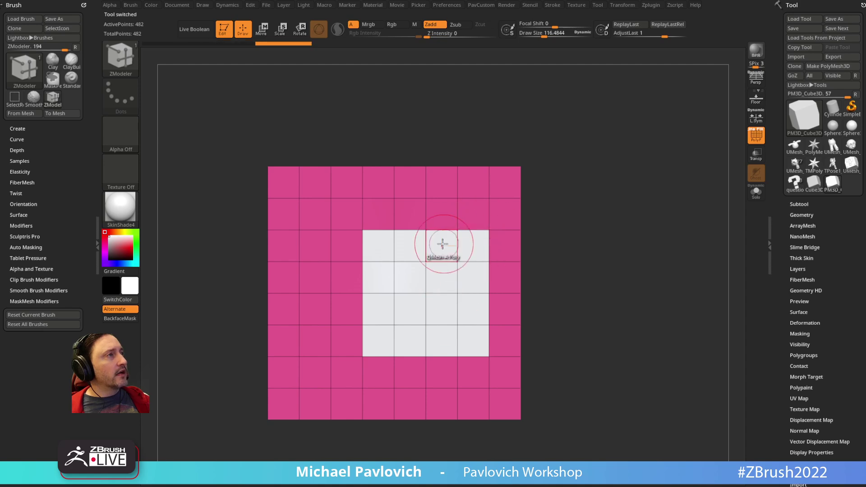
{"action": "key", "text": "space"}
{"action": "left_click", "coordinate": [495, 261]}
Try raising the white patch with QMesh, examine its straight edges without the polyframe and undo the extrusion
{"action": "left_click_drag", "start_coordinate": [588, 205], "coordinate": [626, 214]}
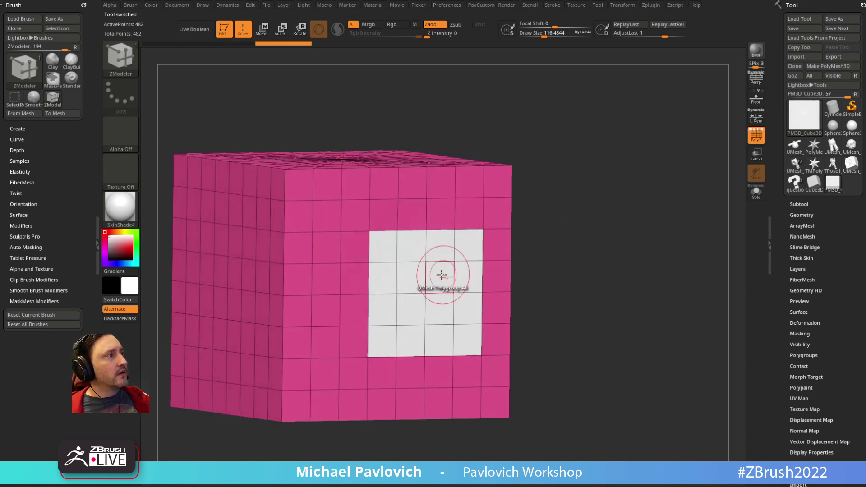
{"action": "left_click_drag", "start_coordinate": [442, 274], "coordinate": [473, 286]}
{"action": "left_click_drag", "start_coordinate": [572, 242], "coordinate": [616, 242], "text": "shift"}
{"action": "left_click", "coordinate": [756, 137]}
{"action": "mouse_move", "coordinate": [676, 208]}
{"action": "left_mouse_down", "text": "alt"}
{"action": "mouse_move", "coordinate": [670, 203]}
{"action": "mouse_move", "coordinate": [681, 222]}
{"action": "left_mouse_up", "text": "alt"}
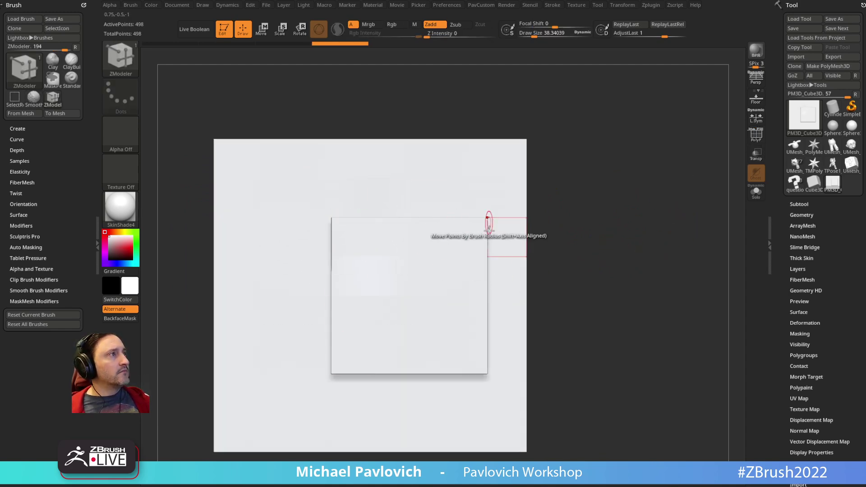
{"action": "left_click_drag", "start_coordinate": [633, 269], "coordinate": [644, 223], "text": "alt"}
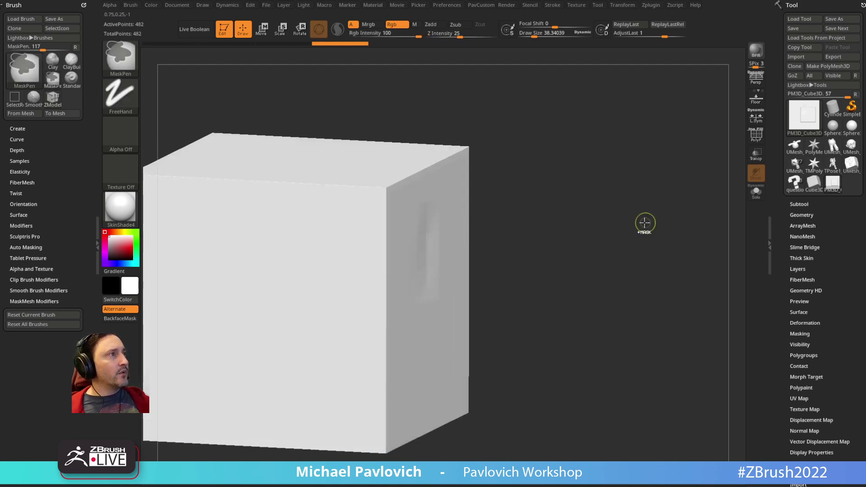
{"action": "key", "text": "ctrl+z"}
Turn the polyframe back on and mark a four by four patch of polygons on the cube's front face again
{"action": "left_click", "coordinate": [756, 135]}
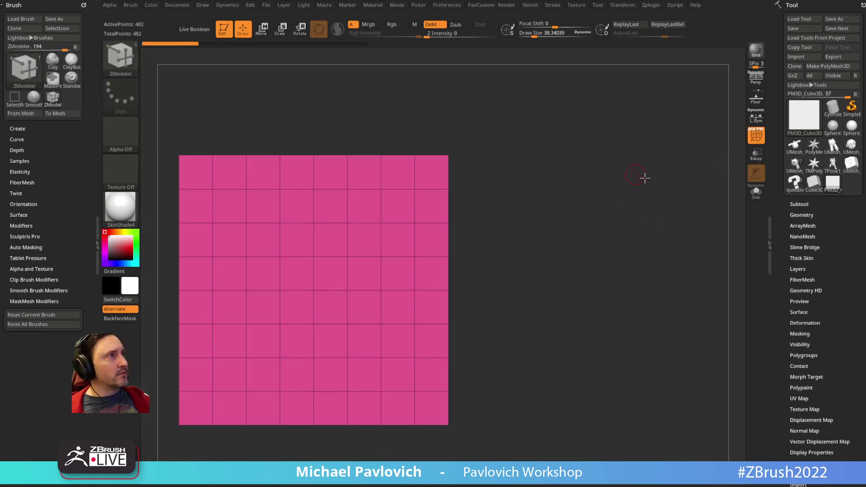
{"action": "left_click_drag", "start_coordinate": [643, 178], "coordinate": [688, 181], "text": "alt"}
{"action": "mouse_move", "coordinate": [348, 234]}
{"action": "left_mouse_down"}
{"action": "mouse_move", "coordinate": [345, 350]}
{"action": "mouse_move", "coordinate": [348, 255]}
{"action": "mouse_move", "coordinate": [439, 230]}
{"action": "left_mouse_up"}
Try a QMesh extrusion on the re-marked patch, compare its sides from several angles without the polyframe and undo it
{"action": "left_click_drag", "start_coordinate": [579, 202], "coordinate": [618, 223]}
{"action": "left_click_drag", "start_coordinate": [417, 284], "coordinate": [435, 283]}
{"action": "left_click_drag", "start_coordinate": [528, 246], "coordinate": [551, 145], "text": "shift"}
{"action": "left_click", "coordinate": [755, 136]}
{"action": "left_click_drag", "start_coordinate": [606, 204], "coordinate": [559, 249]}
{"action": "left_click_drag", "start_coordinate": [530, 178], "coordinate": [557, 220]}
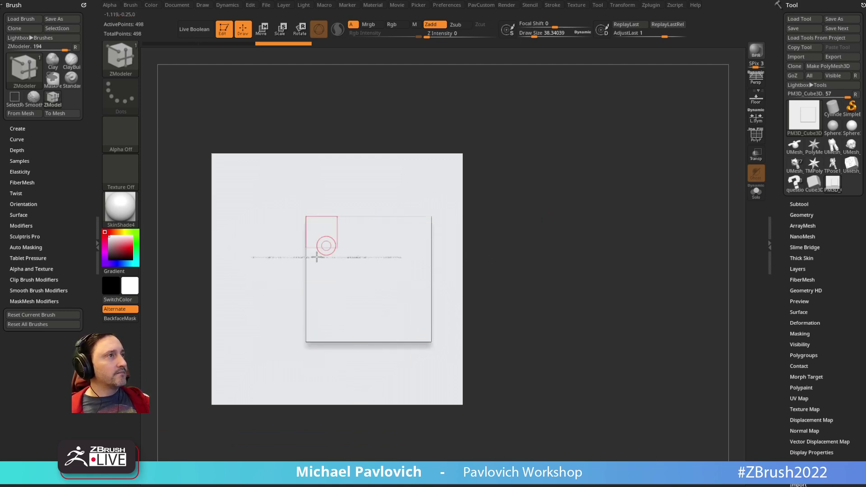
{"action": "key", "text": "shift+f"}
{"action": "key", "text": "ctrl+z"}
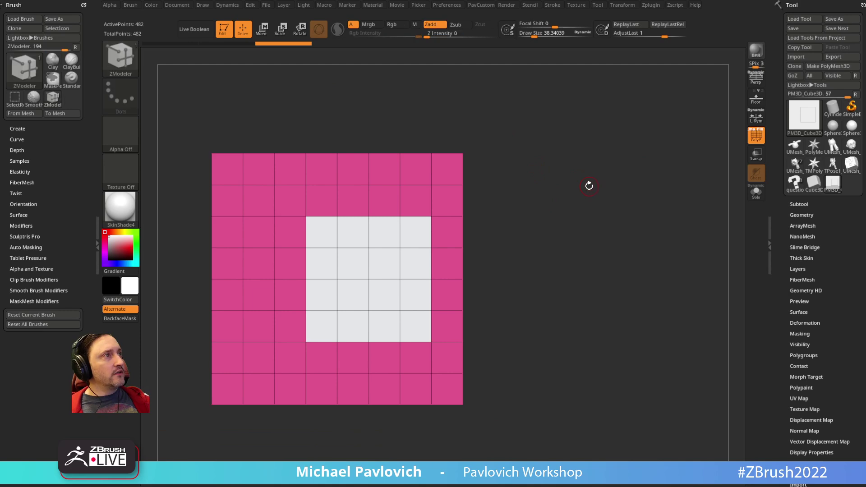
Set the ZModeler polygon action to Inset, targeting Polygroup All with the Equidistant modifier
{"action": "key", "text": "space"}
{"action": "left_click", "coordinate": [399, 159]}
{"action": "left_click", "coordinate": [480, 268]}
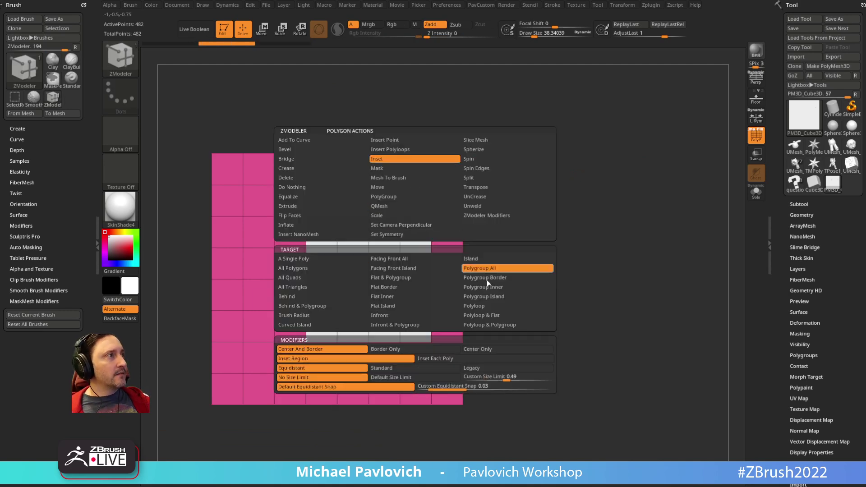
{"action": "left_click", "coordinate": [479, 369]}
{"action": "left_click", "coordinate": [336, 369]}
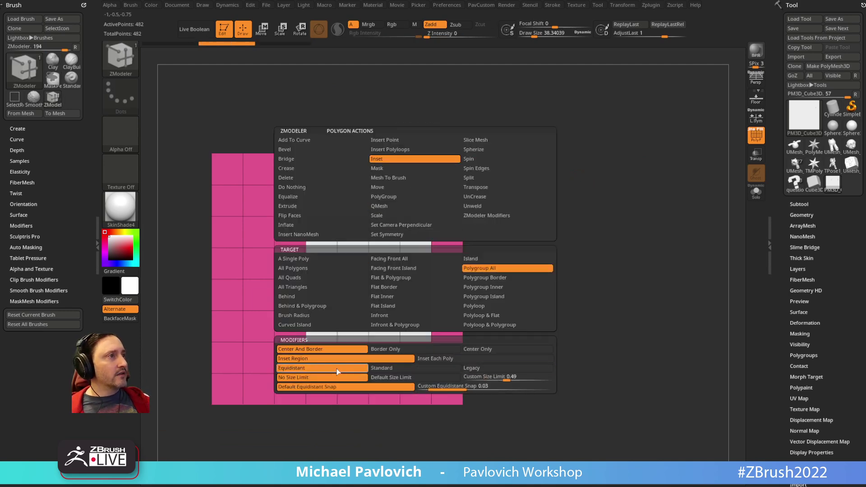
Inset the white patch, undo that inset and inset it again with a narrower border
{"action": "left_click_drag", "start_coordinate": [412, 256], "coordinate": [409, 268]}
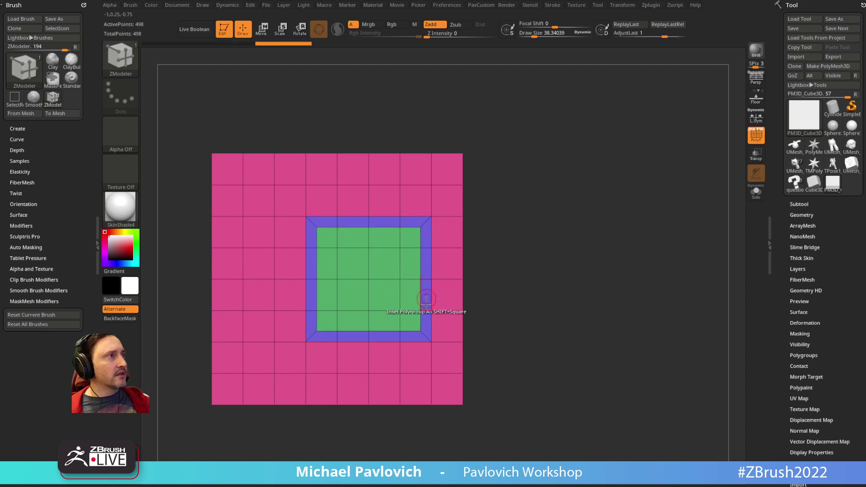
{"action": "key", "text": "ctrl+z"}
{"action": "key", "text": "space"}
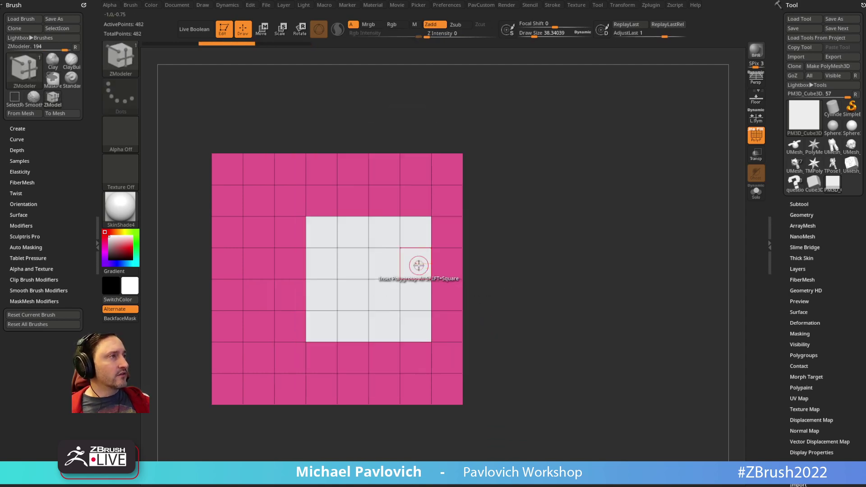
{"action": "left_click_drag", "start_coordinate": [419, 266], "coordinate": [412, 270]}
Set the polygon action to QMesh and raise the inset centre of the patch so its sides slope
{"action": "key", "text": "space"}
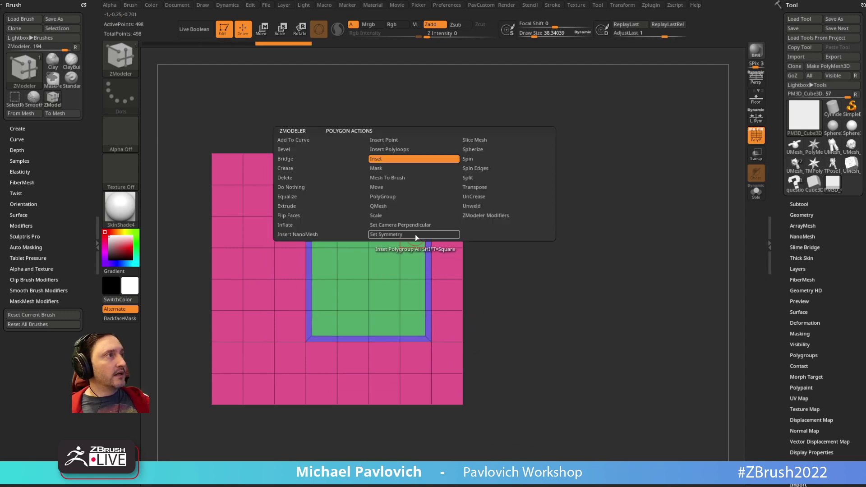
{"action": "left_click", "coordinate": [389, 205]}
{"action": "left_click_drag", "start_coordinate": [418, 270], "coordinate": [408, 285]}
{"action": "left_click_drag", "start_coordinate": [473, 241], "coordinate": [720, 170], "text": "shift"}
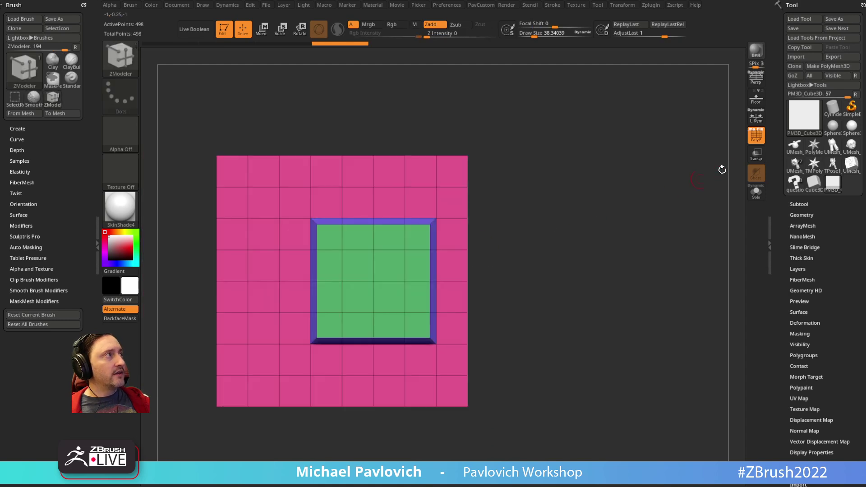
Examine how the raised patch's sloped sides read from the front with the polyframe off
{"action": "key", "text": "shift+f"}
{"action": "mouse_move", "coordinate": [567, 239]}
{"action": "right_mouse_down", "text": "ctrl"}
{"action": "mouse_move", "coordinate": [524, 206]}
{"action": "mouse_move", "coordinate": [535, 213]}
{"action": "mouse_move", "coordinate": [553, 196]}
{"action": "mouse_move", "coordinate": [502, 197]}
{"action": "mouse_move", "coordinate": [487, 184]}
{"action": "mouse_move", "coordinate": [562, 303]}
{"action": "right_mouse_up", "text": "ctrl"}
{"action": "right_click_drag", "start_coordinate": [541, 234], "coordinate": [554, 260], "text": "ctrl"}
{"action": "left_click_drag", "start_coordinate": [555, 260], "coordinate": [555, 259], "text": "shift"}
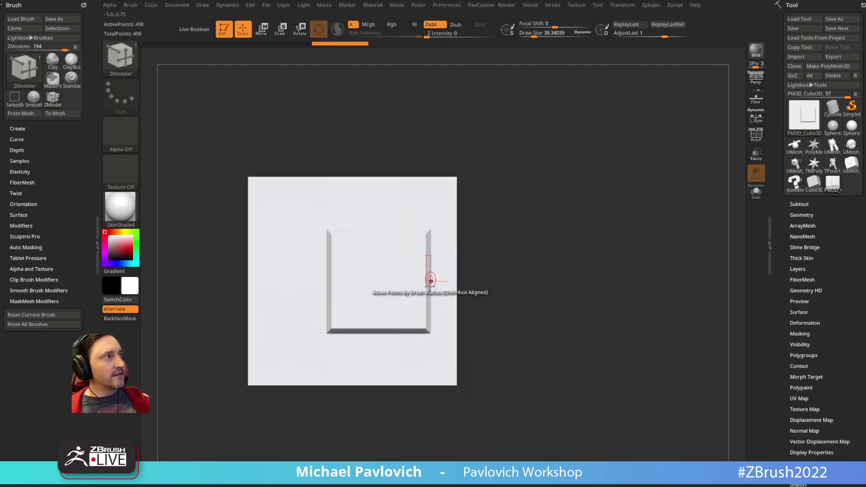
{"action": "left_click", "coordinate": [368, 212]}
{"action": "right_click_drag", "start_coordinate": [528, 219], "coordinate": [531, 194], "text": "ctrl"}
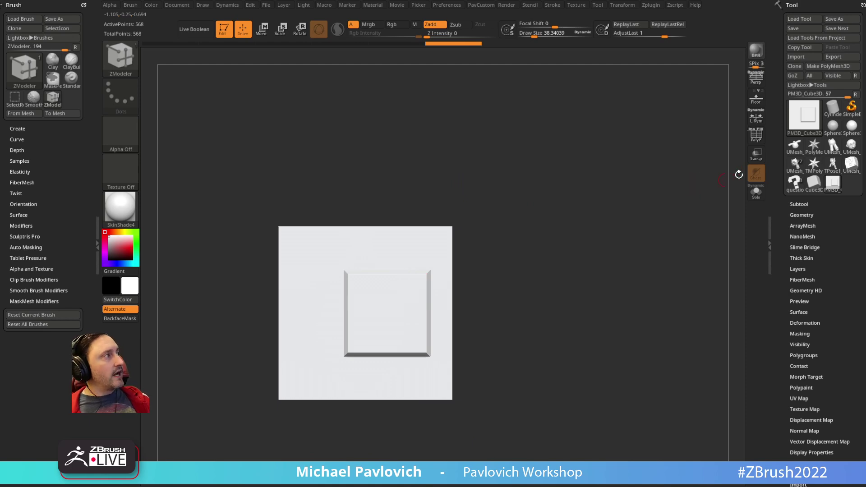
Switch back to the Mario wall scene tool
{"action": "left_click", "coordinate": [794, 163]}
{"action": "right_click_drag", "start_coordinate": [691, 234], "coordinate": [678, 197], "text": "ctrl"}
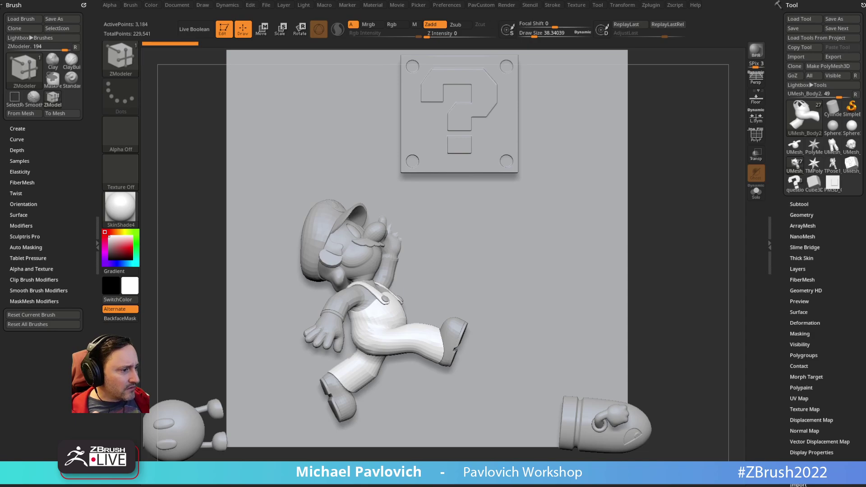
Switch to Chrome and browse the artist's ArtStation portfolio and YouTube channel
{"action": "key", "text": "alt+Tab"}
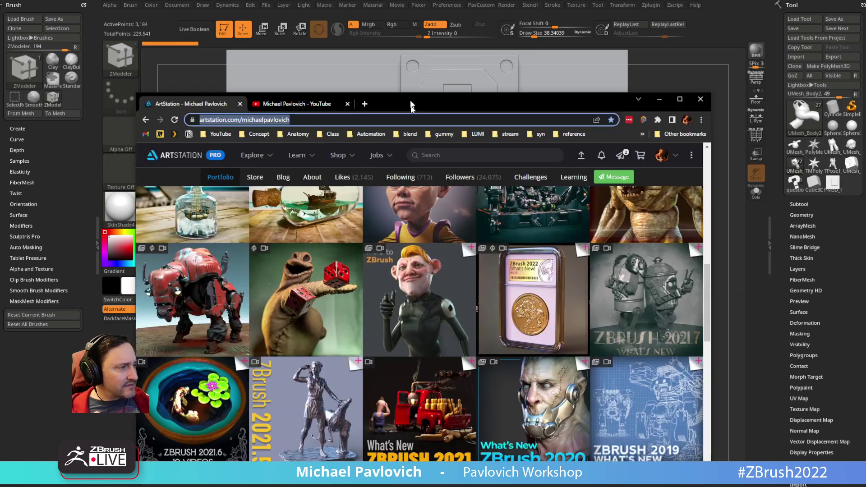
{"action": "scroll", "coordinate": [395, 292], "scroll_direction": "down", "scroll_amount": 5}
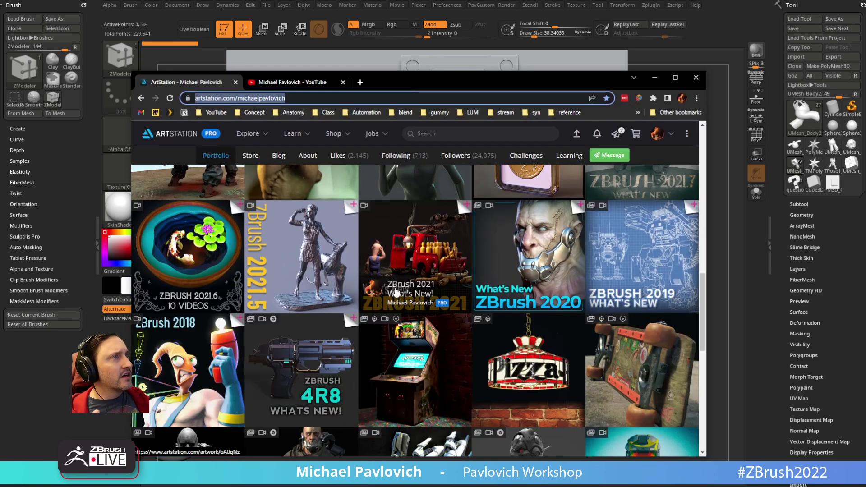
{"action": "scroll", "coordinate": [395, 292], "scroll_direction": "down", "scroll_amount": 3}
{"action": "scroll", "coordinate": [369, 286], "scroll_direction": "up", "scroll_amount": 8}
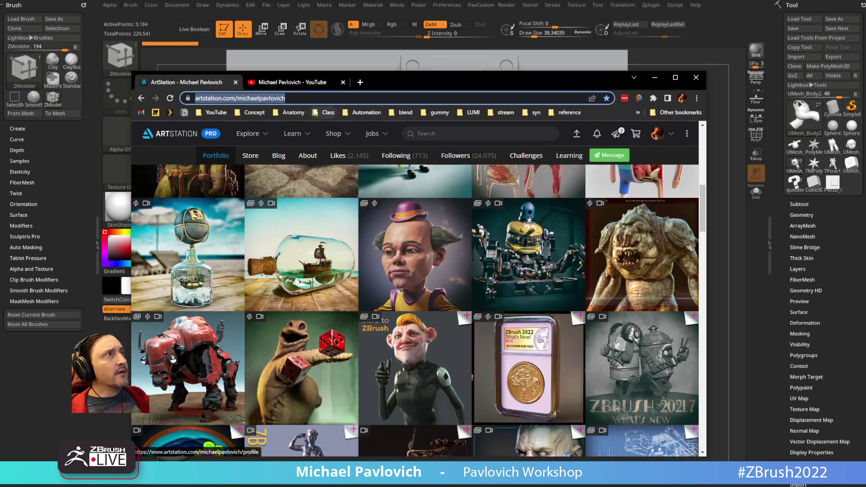
{"action": "left_click", "coordinate": [310, 86]}
{"action": "scroll", "coordinate": [278, 266], "scroll_direction": "down", "scroll_amount": 4}
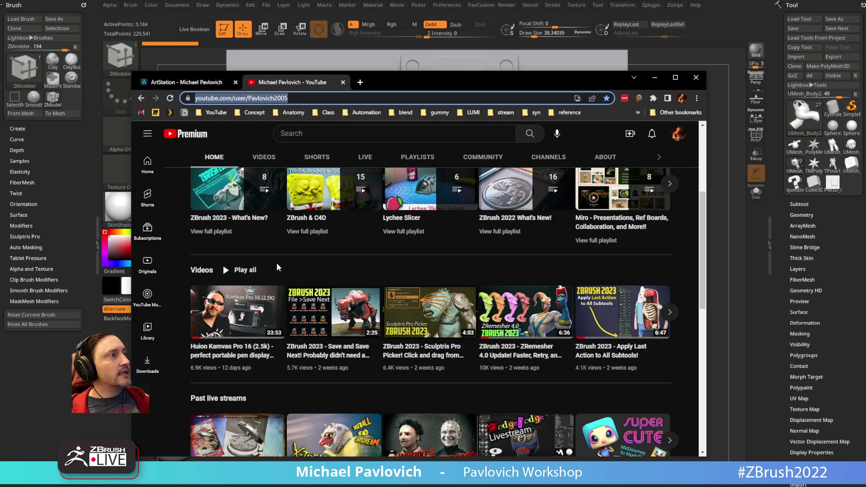
Browse the artist's ArtStation portfolio gallery and move the browser window out of view
{"action": "scroll", "coordinate": [277, 264], "scroll_direction": "up", "scroll_amount": 4}
{"action": "left_click", "coordinate": [185, 82]}
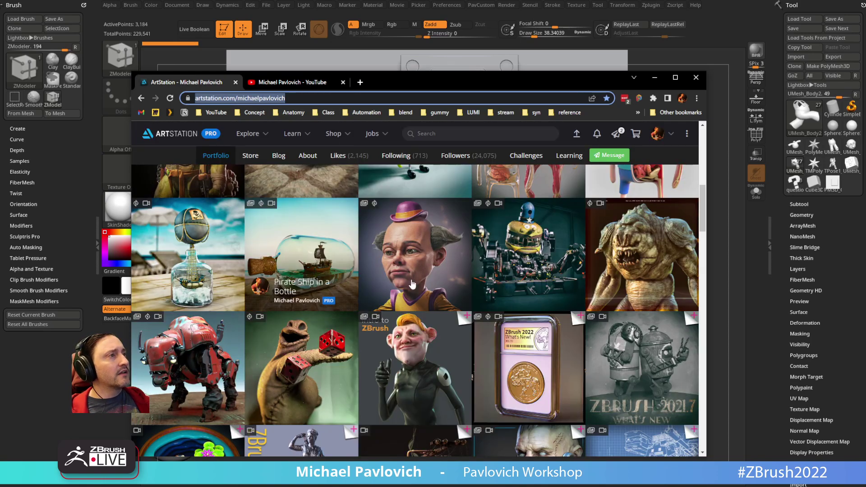
{"action": "scroll", "coordinate": [411, 283], "scroll_direction": "up", "scroll_amount": 3}
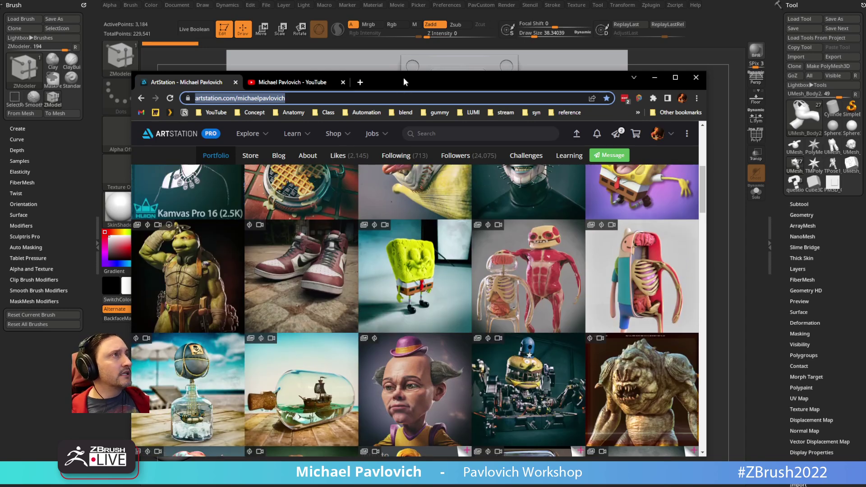
{"action": "left_click_drag", "start_coordinate": [404, 82], "coordinate": [865, 82]}
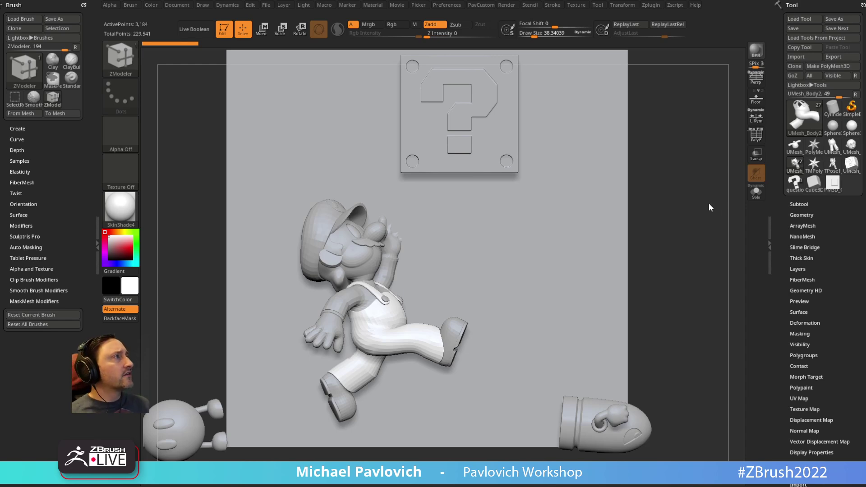
Turn on the polyframe for the overalls, isolate the trouser-leg polygroup, and invert the visibility
{"action": "left_click", "coordinate": [757, 138]}
{"action": "left_click_drag", "start_coordinate": [692, 248], "coordinate": [721, 278], "text": "alt"}
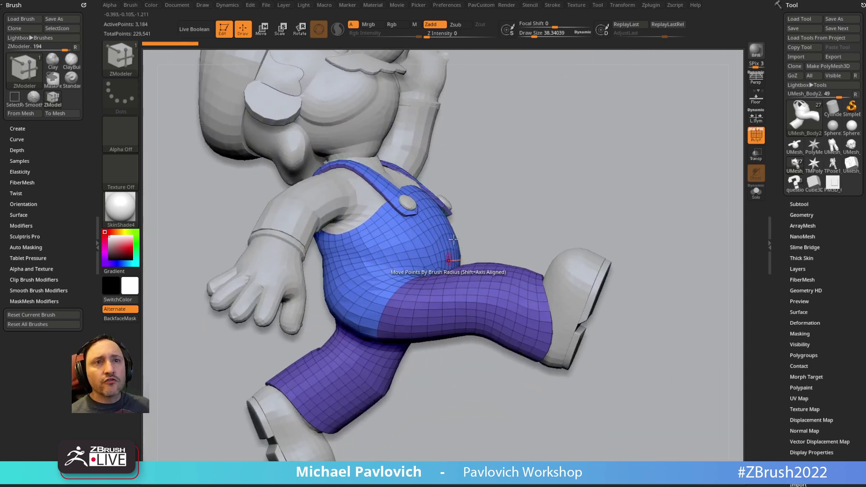
{"action": "right_click_drag", "start_coordinate": [448, 257], "coordinate": [464, 196]}
{"action": "key", "text": "ctrl+shift"}
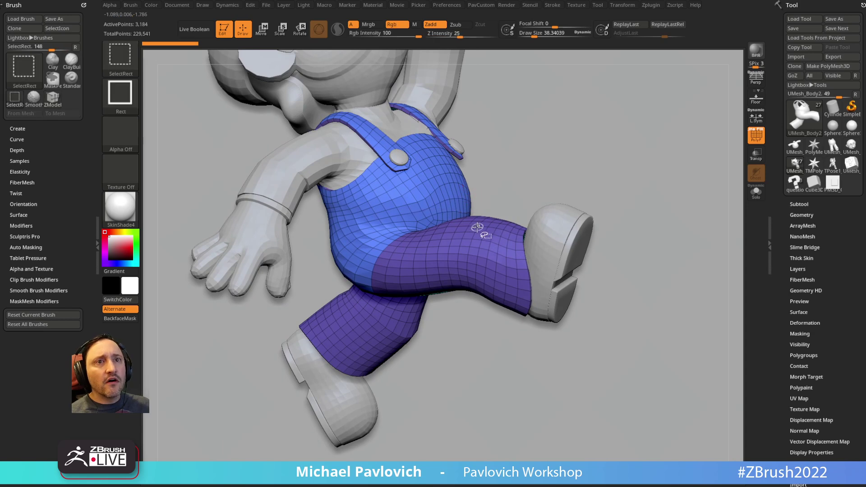
{"action": "left_click", "coordinate": [438, 251], "text": "ctrl+shift"}
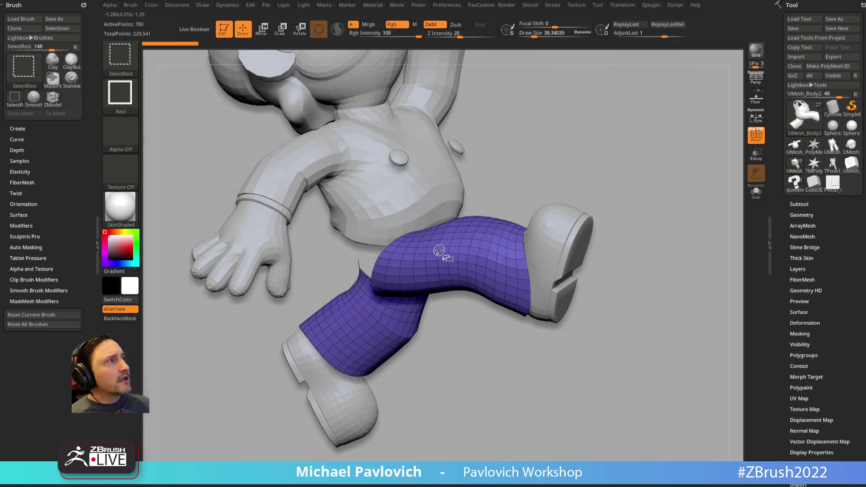
{"action": "left_click", "coordinate": [441, 248], "text": "ctrl+shift"}
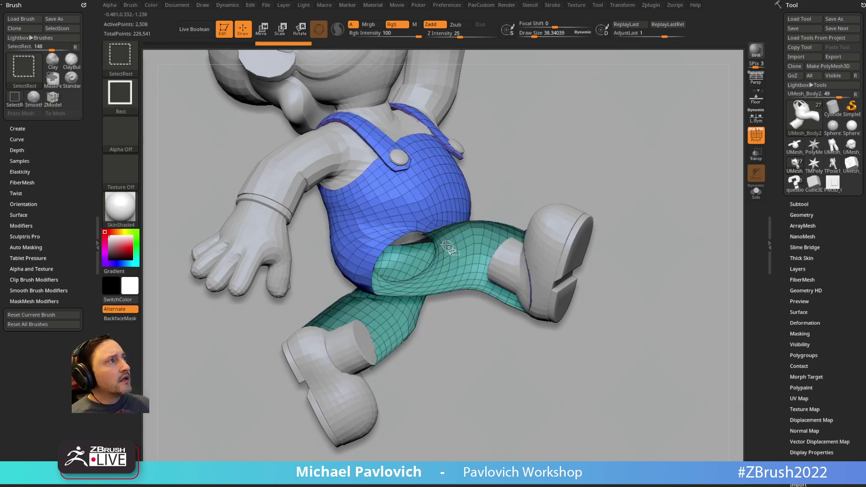
Set the selection brush to SelectLasso and show the whole overalls mesh
{"action": "left_click", "coordinate": [123, 63], "text": "ctrl+shift"}
{"action": "left_click", "coordinate": [510, 105]}
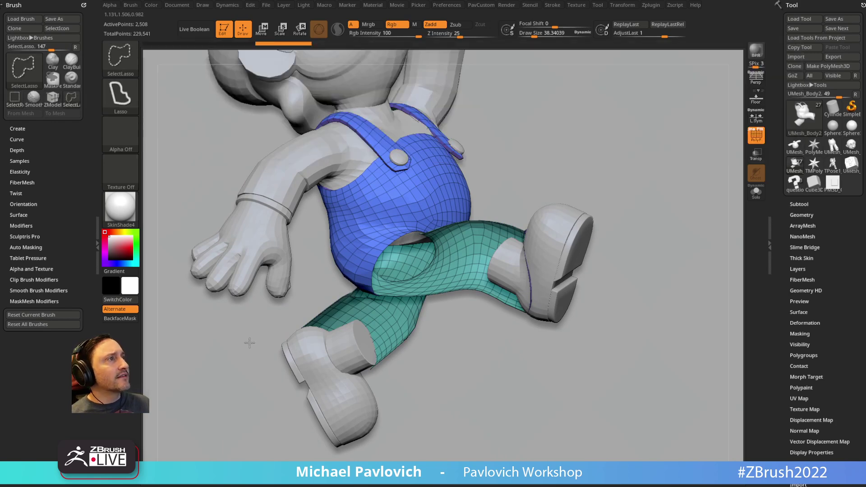
{"action": "left_click", "coordinate": [734, 264], "text": "ctrl+shift"}
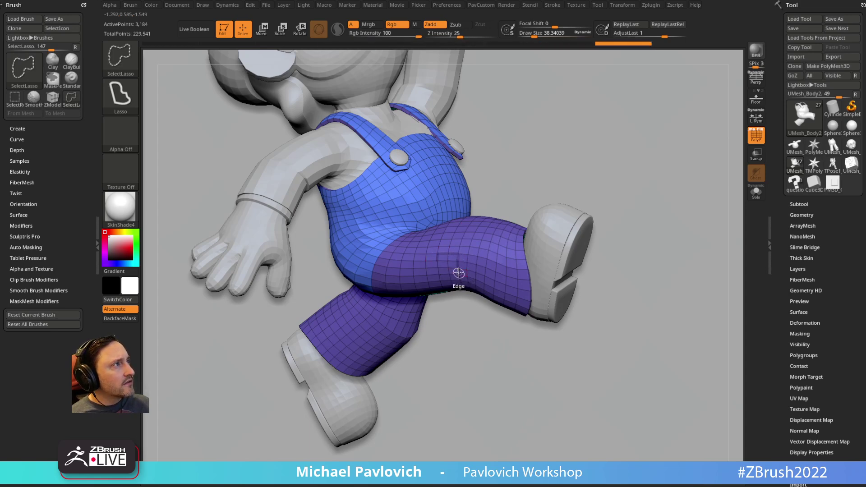
Hide one polygon loop around the raised leg, invert visibility to isolate it, and bring up the custom crease options
{"action": "key", "text": "ctrl"}
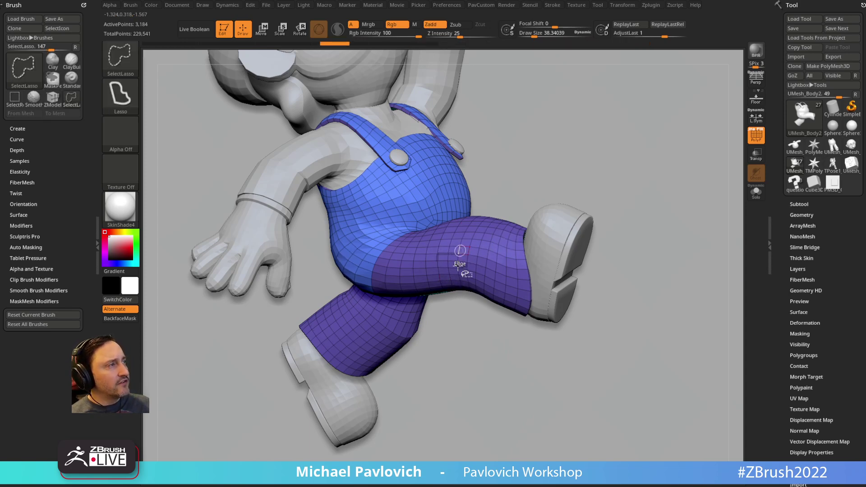
{"action": "left_click_drag", "start_coordinate": [482, 197], "coordinate": [494, 206]}
{"action": "key", "text": "ctrl+shift"}
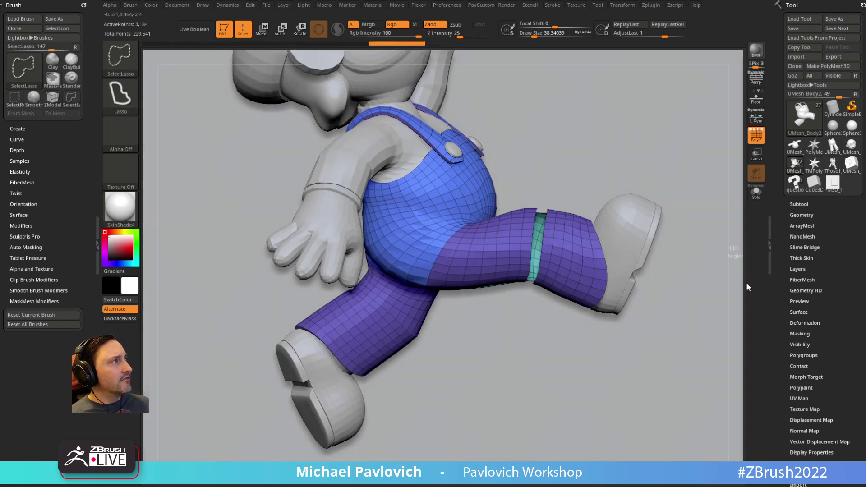
{"action": "left_click_drag", "start_coordinate": [746, 288], "coordinate": [720, 271], "text": "ctrl+shift"}
{"action": "key", "text": "2"}
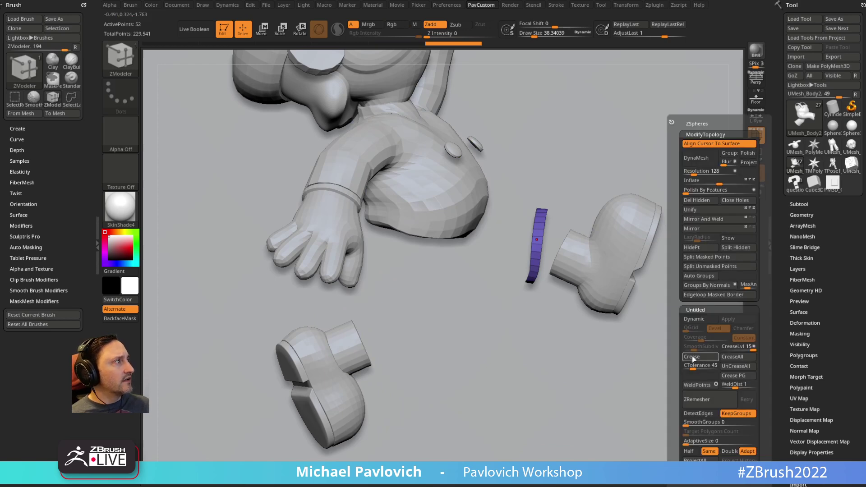
Undo the loop isolation and make the full overalls mesh visible
{"action": "key", "text": "ctrl+z"}
{"action": "key", "text": "ctrl+z"}
{"action": "key", "text": "ctrl+shift+z"}
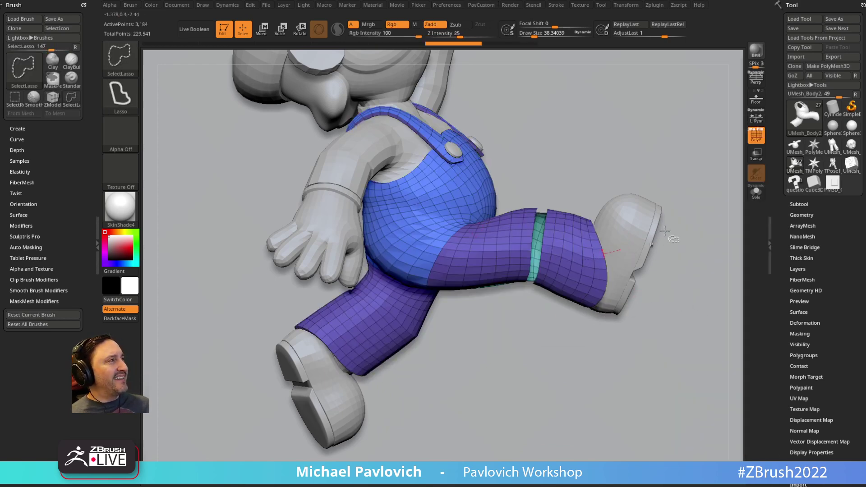
{"action": "left_click", "coordinate": [740, 247], "text": "ctrl+shift"}
Set the ZModeler point action to Move, hide a polygon loop around the upper thigh, and undo the hiding
{"action": "right_click_drag", "start_coordinate": [528, 230], "coordinate": [527, 285], "text": "ctrl"}
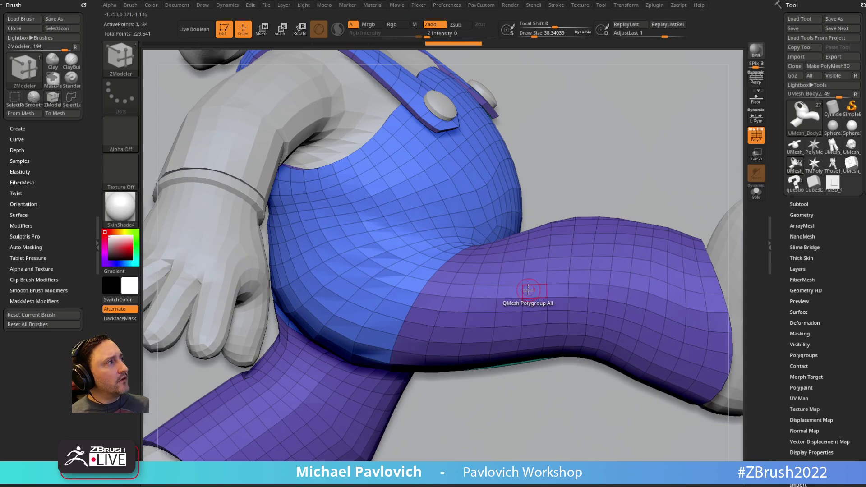
{"action": "key", "text": "space"}
{"action": "key", "text": "space"}
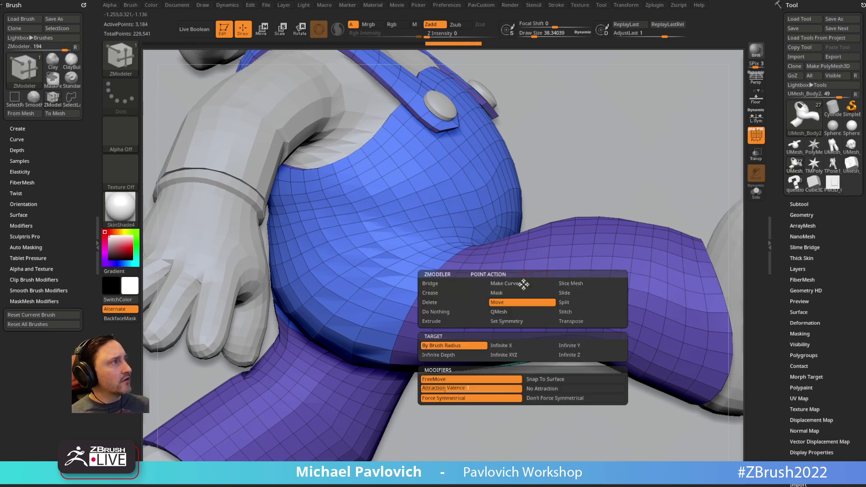
{"action": "left_click", "coordinate": [518, 302]}
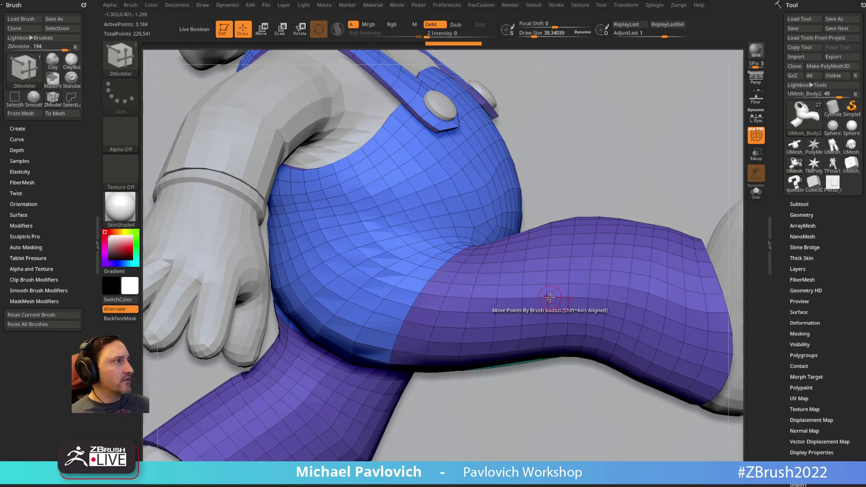
{"action": "key", "text": "ctrl+shift"}
{"action": "left_click", "coordinate": [534, 297], "text": "ctrl+shift"}
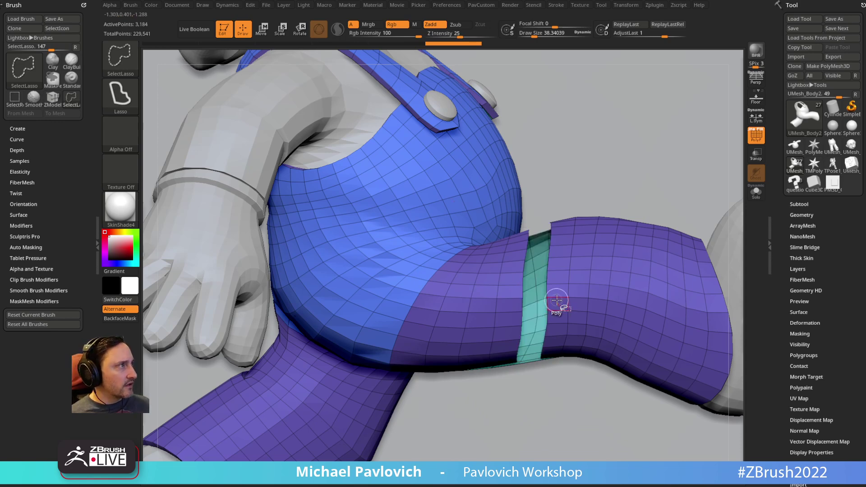
{"action": "left_click", "coordinate": [557, 298], "text": "ctrl+shift"}
{"action": "key", "text": "ctrl+z"}
{"action": "key", "text": "ctrl+z"}
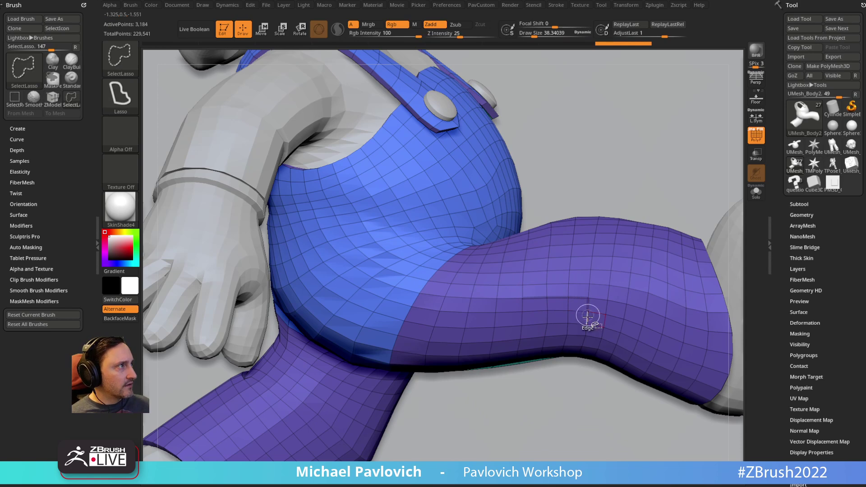
Set the ZModeler point action to Crease with the ShortestPath target and try creasing a path along the thigh
{"action": "key", "text": "ctrl"}
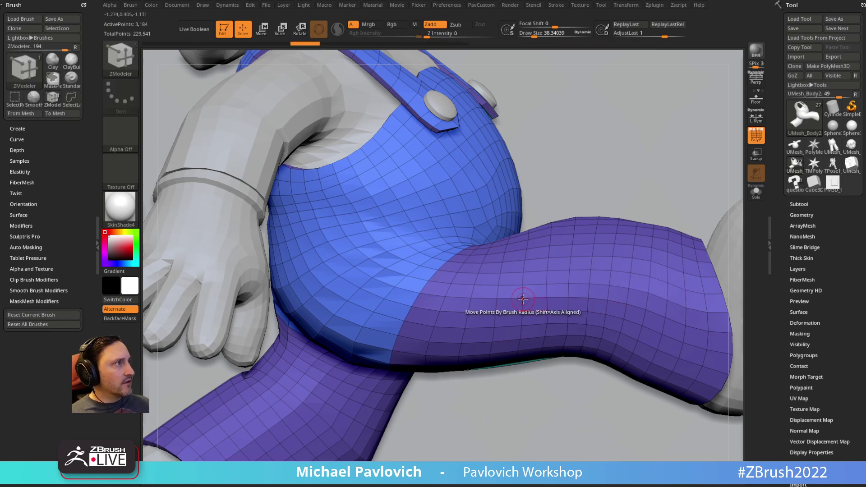
{"action": "key", "text": "space"}
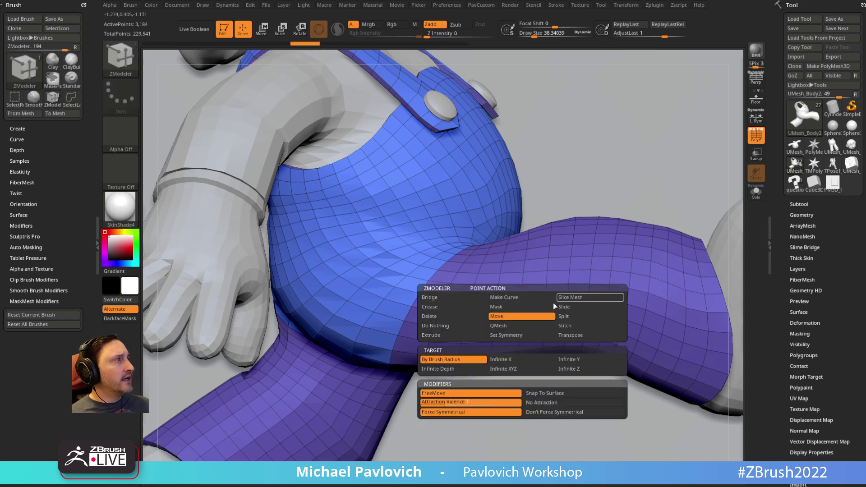
{"action": "left_click", "coordinate": [451, 307]}
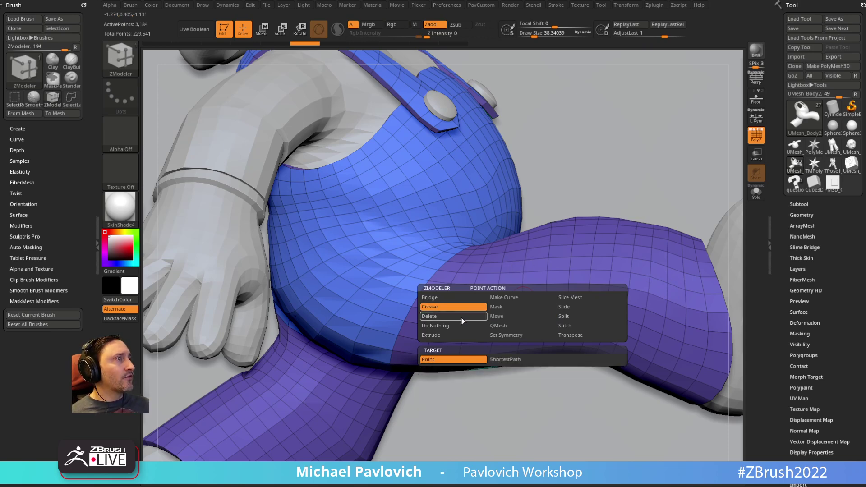
{"action": "left_click", "coordinate": [503, 359]}
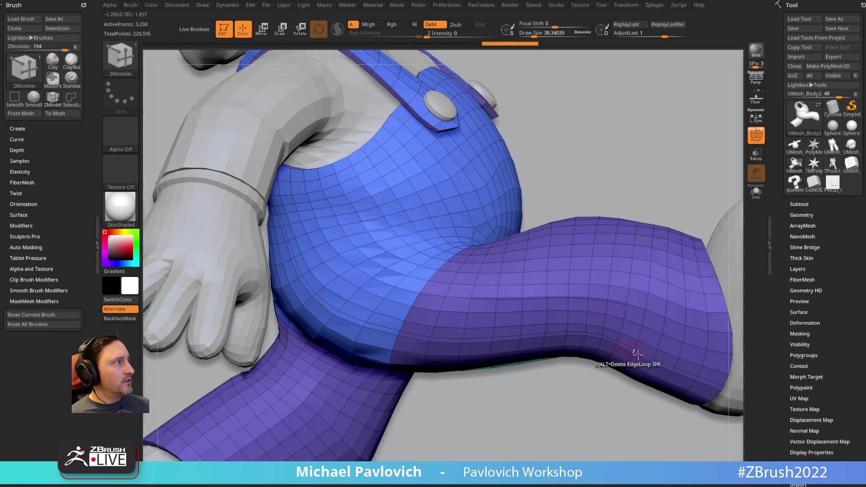
{"action": "left_click", "coordinate": [627, 306]}
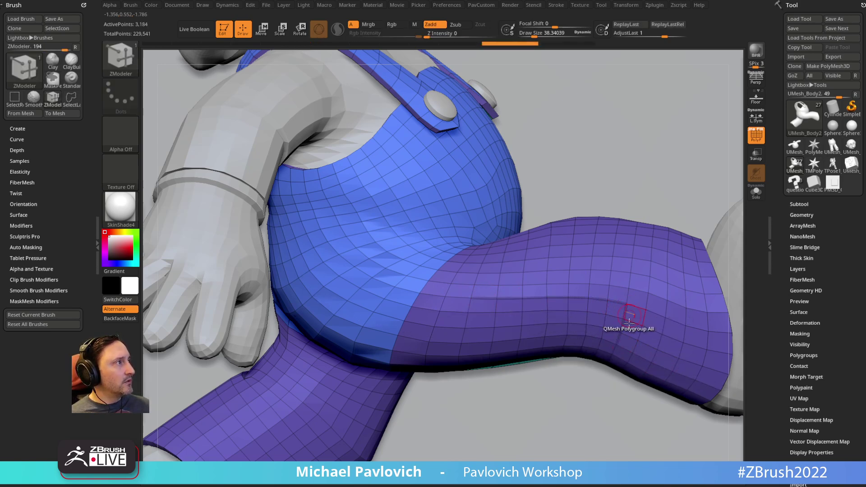
{"action": "left_click", "coordinate": [616, 343]}
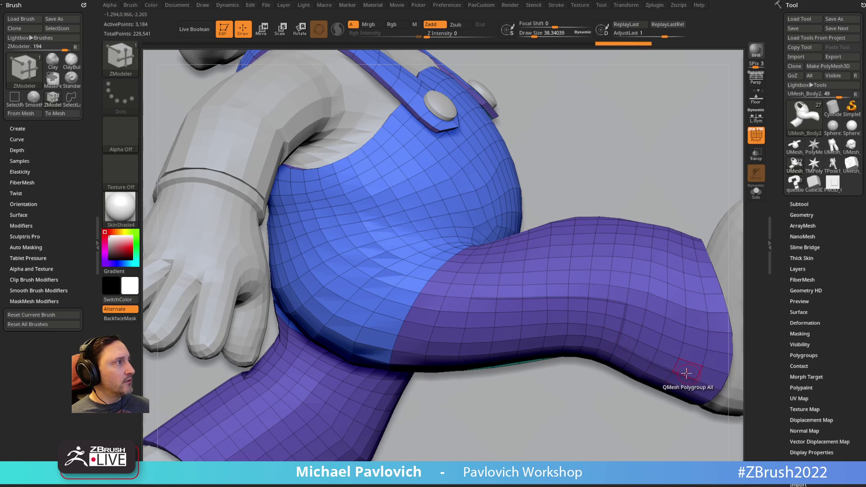
{"action": "key", "text": "ctrl"}
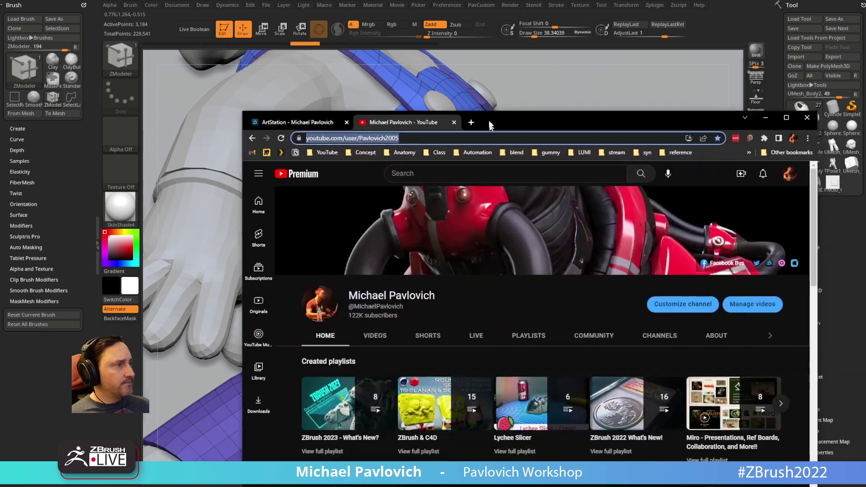
{"action": "left_click_drag", "start_coordinate": [490, 123], "coordinate": [476, 90]}
{"action": "left_click", "coordinate": [312, 413]}
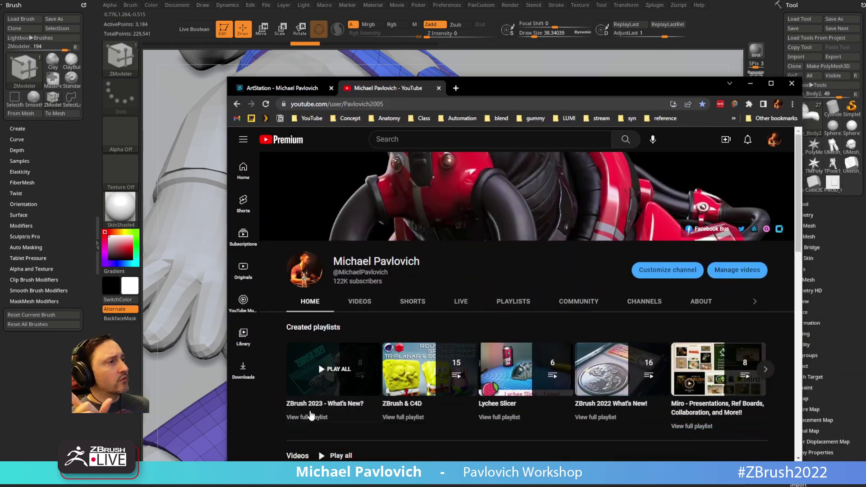
{"action": "left_click", "coordinate": [337, 400]}
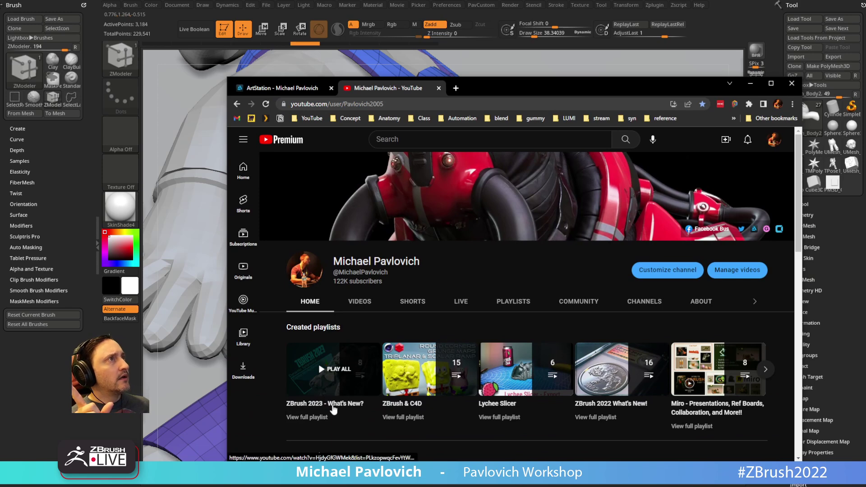
{"action": "left_click", "coordinate": [334, 409]}
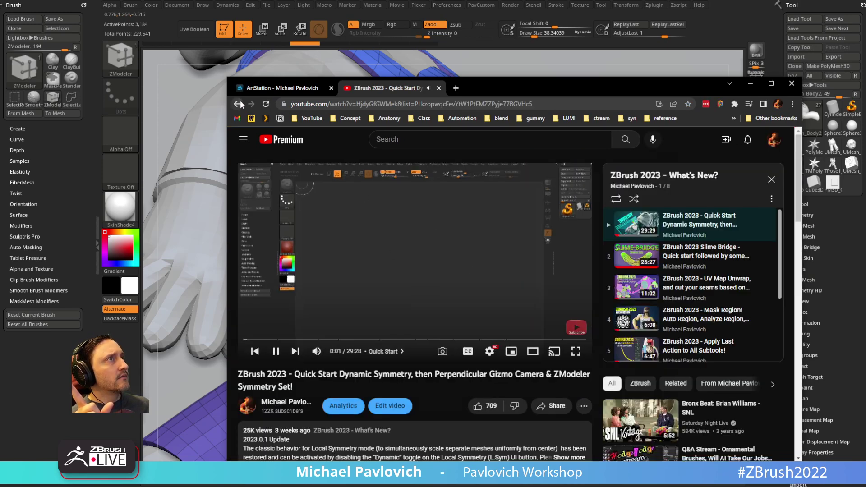
{"action": "left_click", "coordinate": [238, 104]}
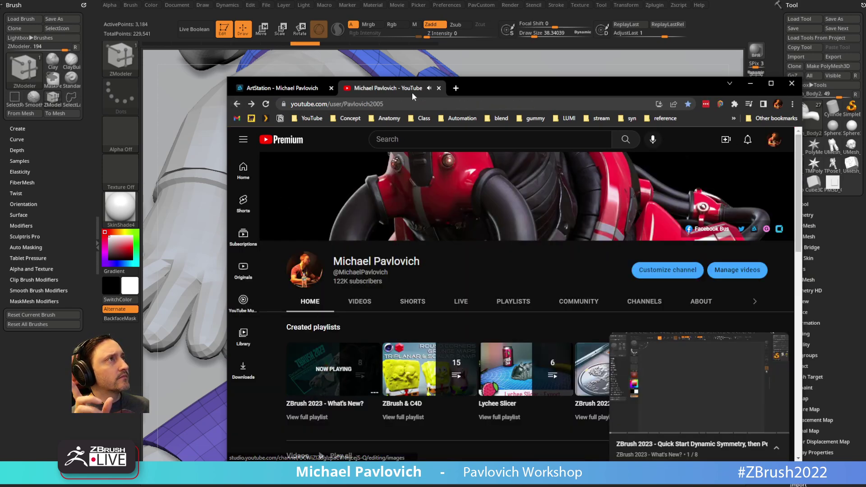
In Chrome, open the "ZBrush 2023 - What's New?" playlist, open its UV Map Unwrap video, and select the video's address
{"action": "left_click_drag", "start_coordinate": [489, 93], "coordinate": [399, 89]}
{"action": "left_click", "coordinate": [226, 415]}
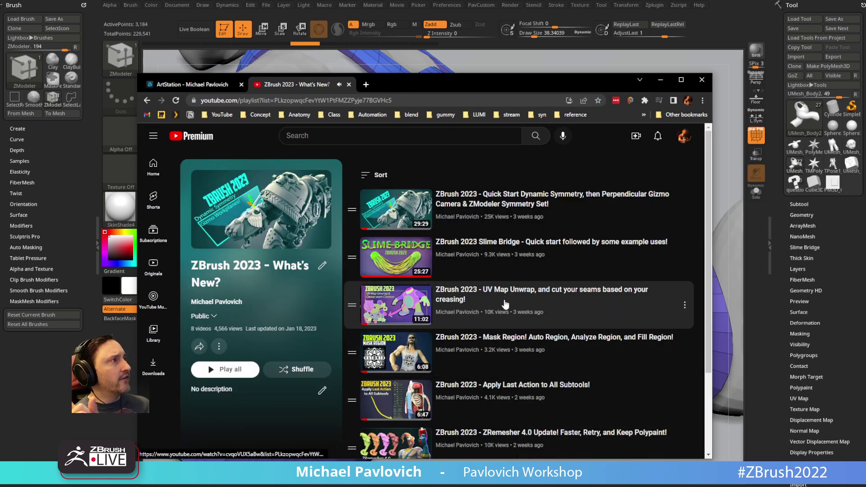
{"action": "left_click", "coordinate": [539, 294]}
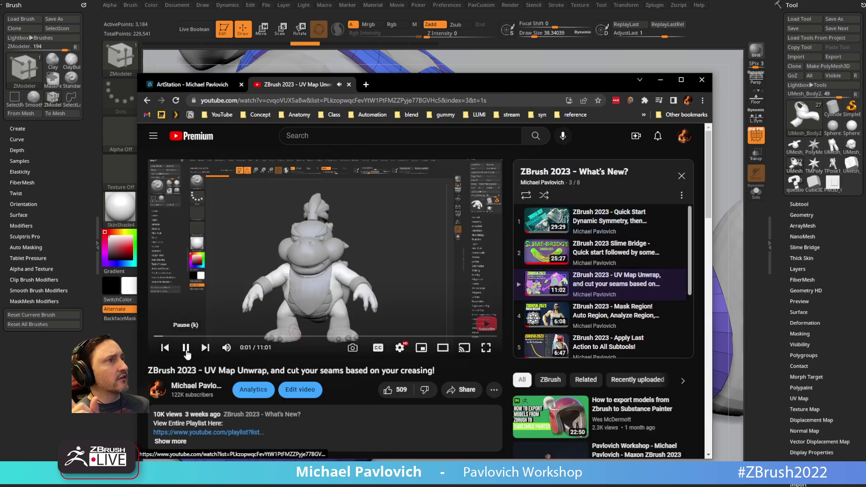
{"action": "left_click", "coordinate": [406, 100]}
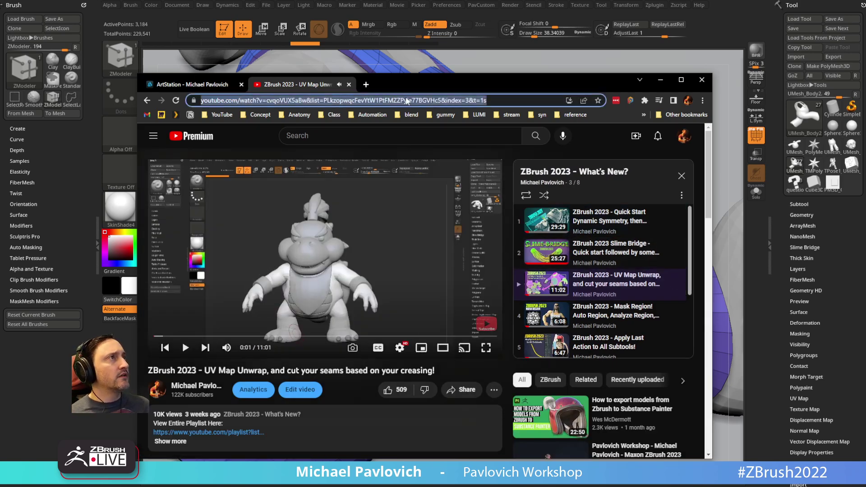
{"action": "left_click_drag", "start_coordinate": [415, 85], "coordinate": [865, 85]}
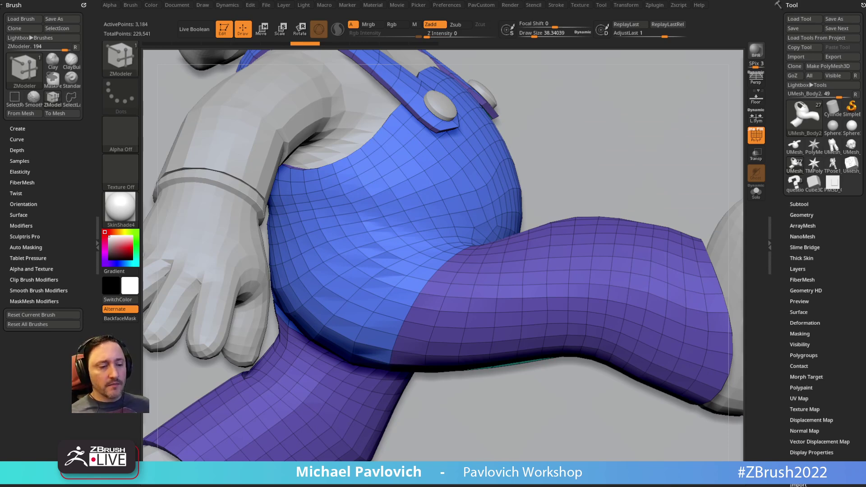
Return to the full Mario wall scene in ZBrush and select the Standard brush
{"action": "mouse_move", "coordinate": [661, 202]}
{"action": "right_mouse_down", "text": "ctrl"}
{"action": "mouse_move", "coordinate": [512, 376]}
{"action": "mouse_move", "coordinate": [437, 421]}
{"action": "mouse_move", "coordinate": [446, 431]}
{"action": "mouse_move", "coordinate": [498, 421]}
{"action": "right_mouse_up", "text": "ctrl"}
{"action": "key", "text": "s"}
{"action": "key", "text": "b"}
{"action": "key", "text": "s"}
{"action": "key", "text": "t"}
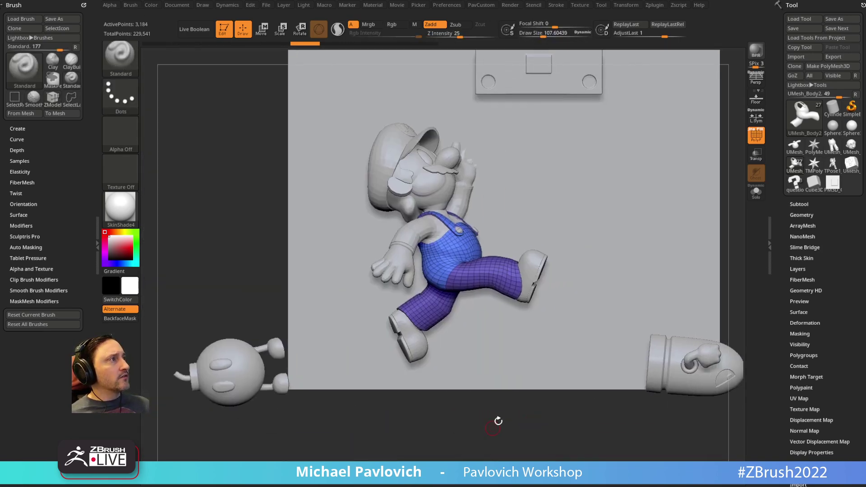
Dock the Zplugin palette in the tray that holds the Brush palette
{"action": "left_click", "coordinate": [654, 6]}
{"action": "mouse_move", "coordinate": [649, 15]}
{"action": "left_mouse_down"}
{"action": "mouse_move", "coordinate": [54, 44]}
{"action": "mouse_move", "coordinate": [31, 8]}
{"action": "left_mouse_up"}
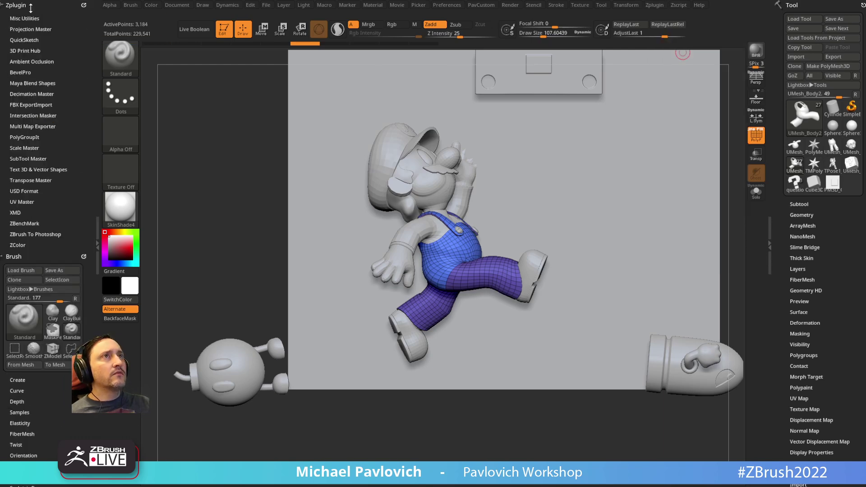
Expand the UV Master plugin and create a working clone of Mario's overalls with Work On Clone
{"action": "left_click", "coordinate": [37, 158]}
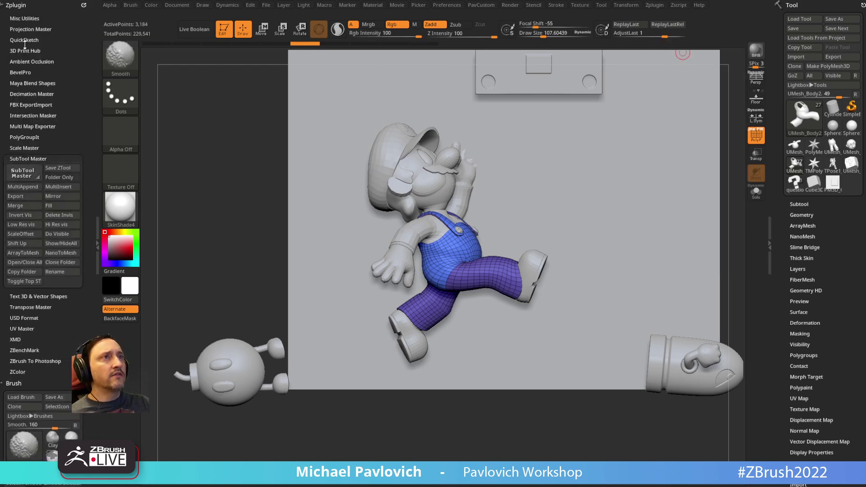
{"action": "left_click", "coordinate": [27, 158]}
{"action": "key", "text": "shift"}
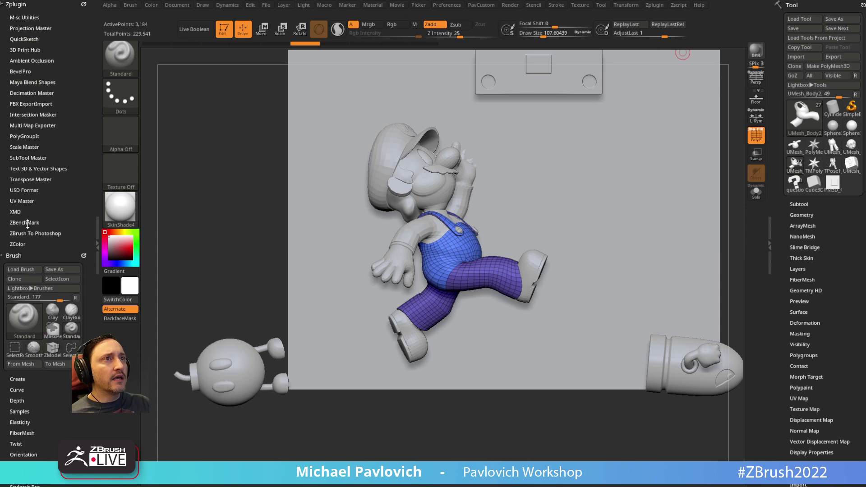
{"action": "left_click", "coordinate": [22, 201]}
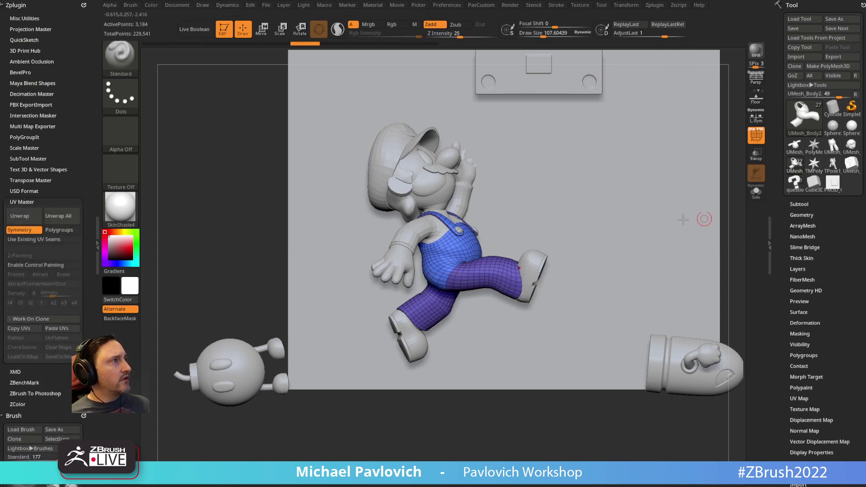
{"action": "left_click_drag", "start_coordinate": [553, 400], "coordinate": [531, 426]}
{"action": "key", "text": "ctrl"}
{"action": "key", "text": "f"}
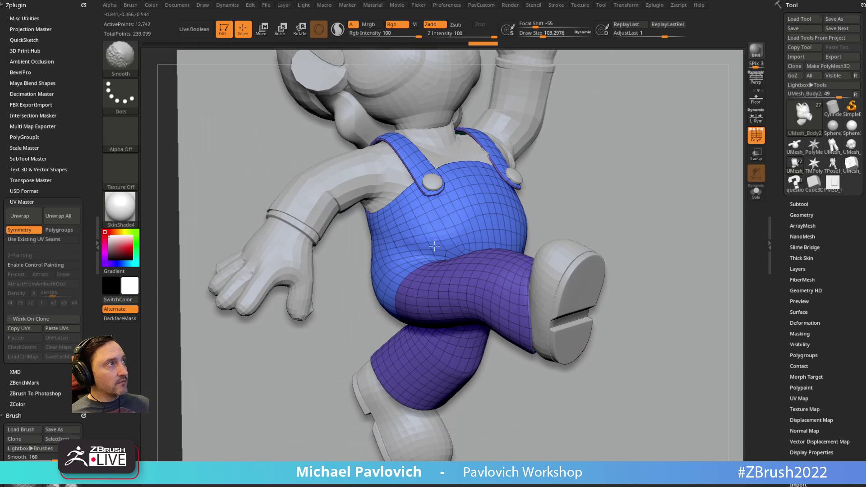
{"action": "right_click_drag", "start_coordinate": [453, 227], "coordinate": [433, 275], "text": "alt"}
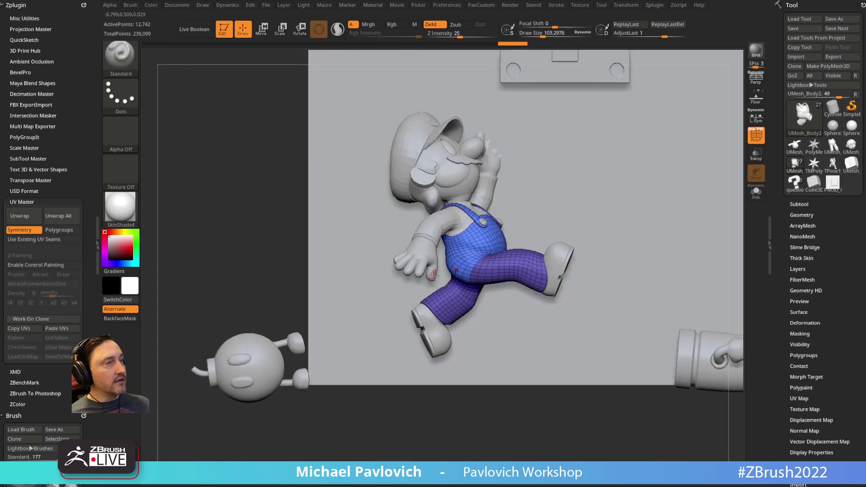
{"action": "left_click", "coordinate": [30, 319]}
Unwrap the overalls clone with Polygroups on and Symmetry off, and flatten its UVs
{"action": "right_click_drag", "start_coordinate": [661, 146], "coordinate": [404, 233], "text": "alt"}
{"action": "right_click_drag", "start_coordinate": [498, 146], "coordinate": [532, 143], "text": "alt"}
{"action": "right_click_drag", "start_coordinate": [532, 143], "coordinate": [505, 150]}
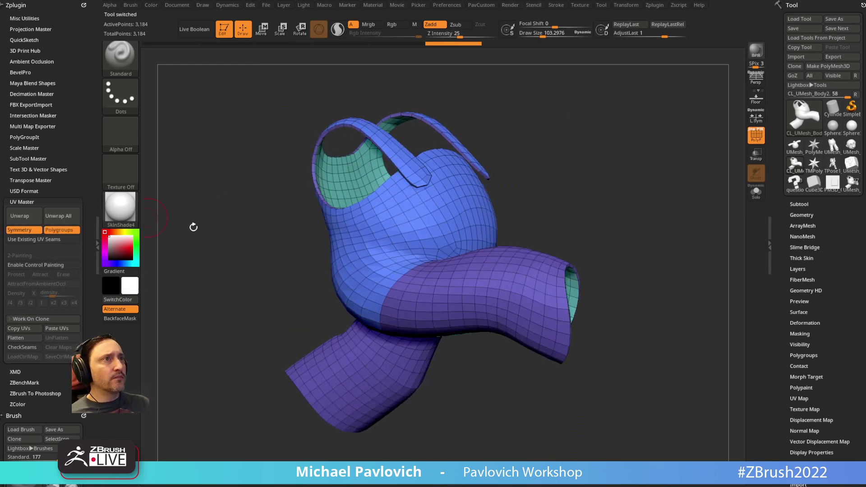
{"action": "left_click_drag", "start_coordinate": [194, 227], "coordinate": [162, 261]}
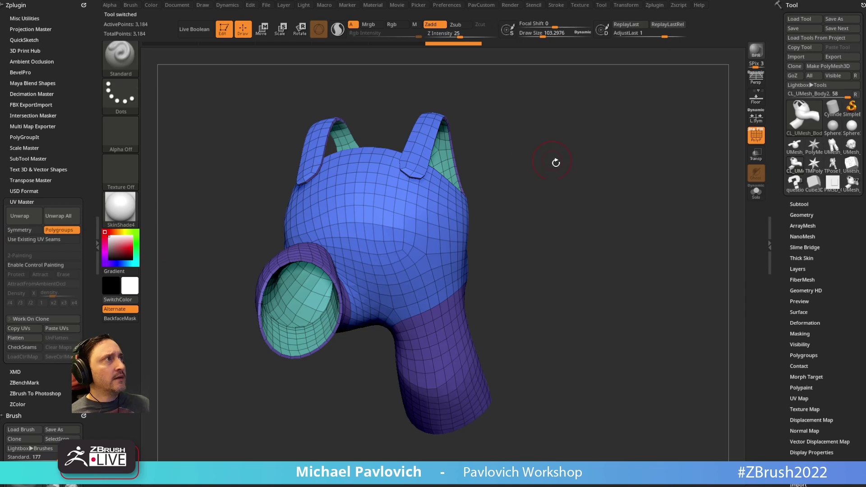
{"action": "left_click_drag", "start_coordinate": [555, 162], "coordinate": [600, 201]}
{"action": "left_click", "coordinate": [34, 337]}
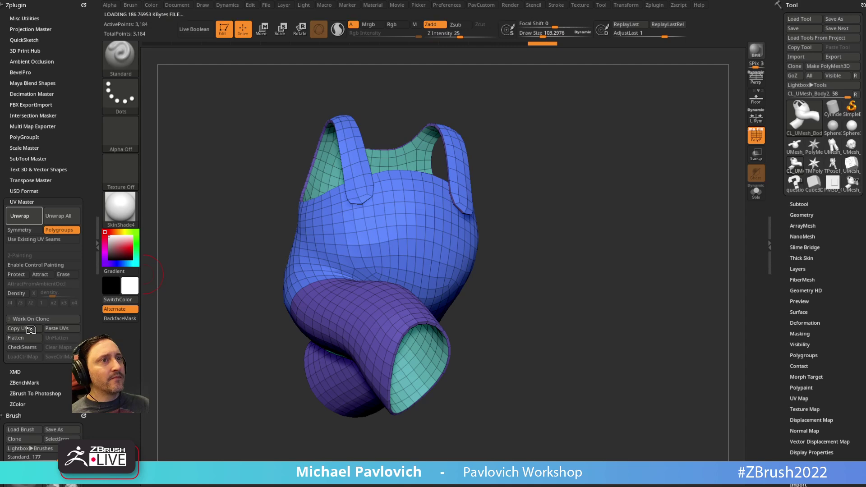
{"action": "left_click", "coordinate": [16, 337]}
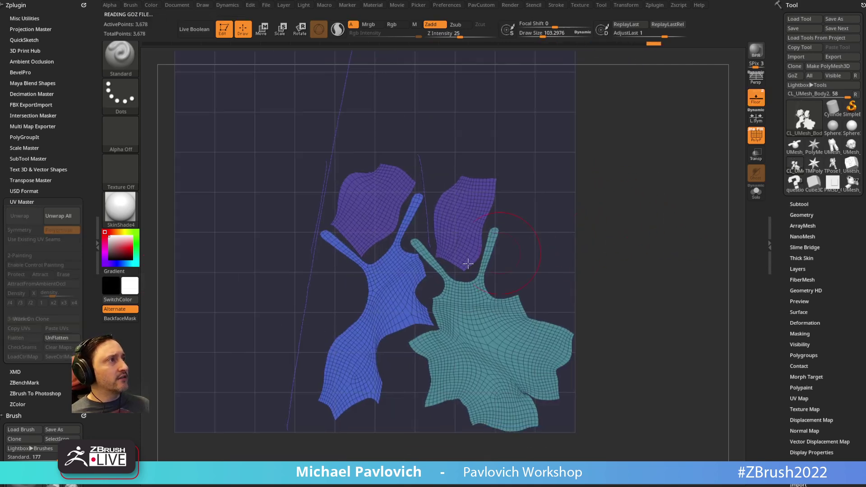
Move the blue UV island away from the other islands and unflatten the clone
{"action": "key", "text": "w"}
{"action": "left_click_drag", "start_coordinate": [427, 271], "coordinate": [299, 182]}
{"action": "key", "text": "q"}
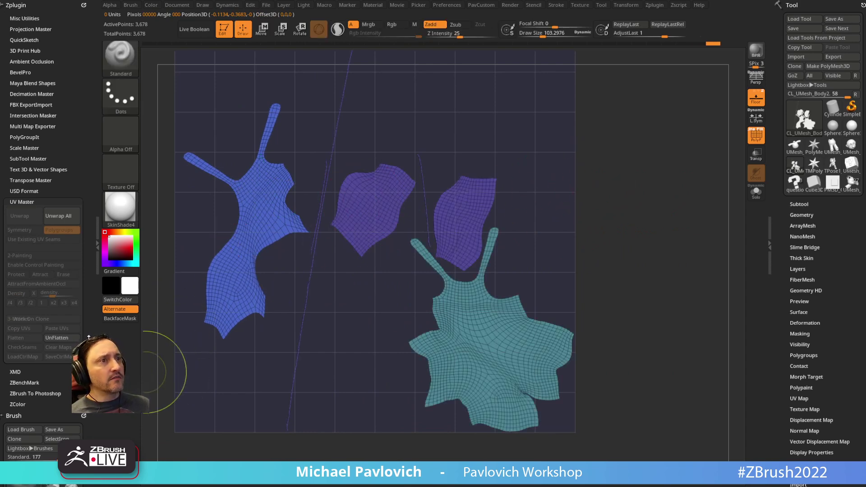
{"action": "left_click", "coordinate": [56, 338]}
Check the UV seams on the unwrapped overalls clone from several sides
{"action": "left_click", "coordinate": [34, 346]}
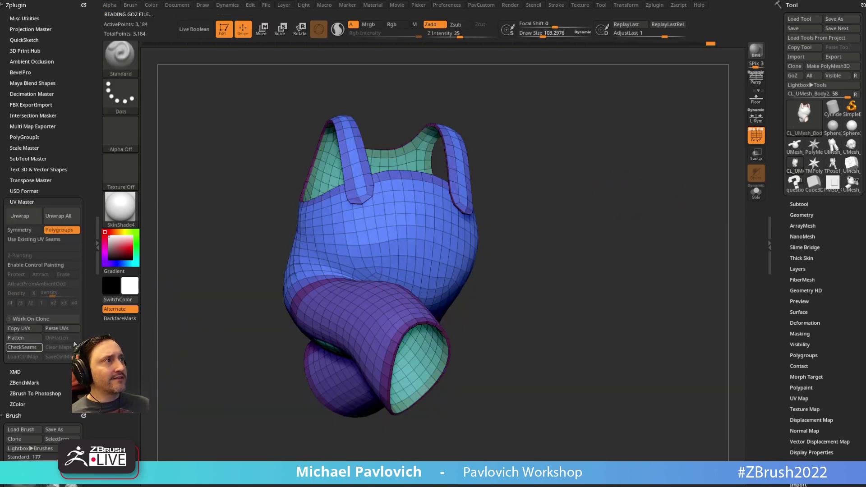
{"action": "left_click_drag", "start_coordinate": [599, 207], "coordinate": [332, 382]}
{"action": "mouse_move", "coordinate": [270, 383]}
{"action": "right_mouse_down"}
{"action": "mouse_move", "coordinate": [379, 380]}
{"action": "mouse_move", "coordinate": [462, 320]}
{"action": "mouse_move", "coordinate": [441, 369]}
{"action": "mouse_move", "coordinate": [373, 388]}
{"action": "mouse_move", "coordinate": [572, 253]}
{"action": "mouse_move", "coordinate": [670, 230]}
{"action": "mouse_move", "coordinate": [604, 302]}
{"action": "right_mouse_up"}
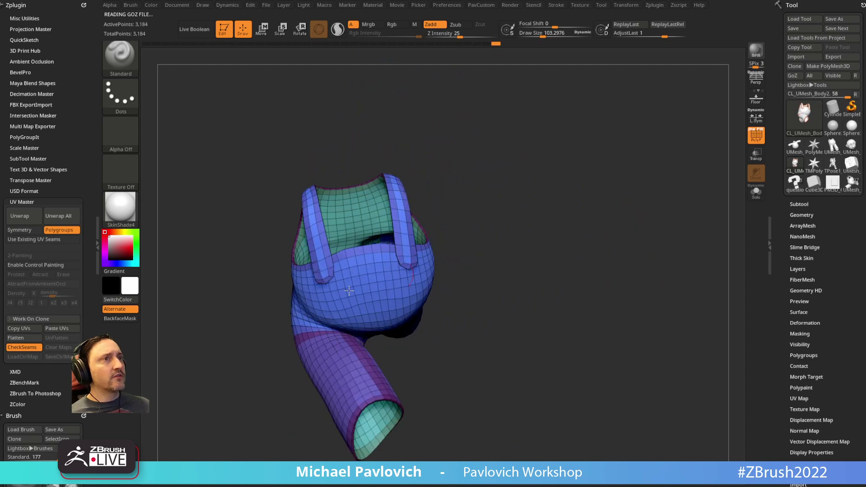
Enable control painting, hide the polyframe and paint Protect areas down the trouser legs
{"action": "left_click", "coordinate": [68, 266]}
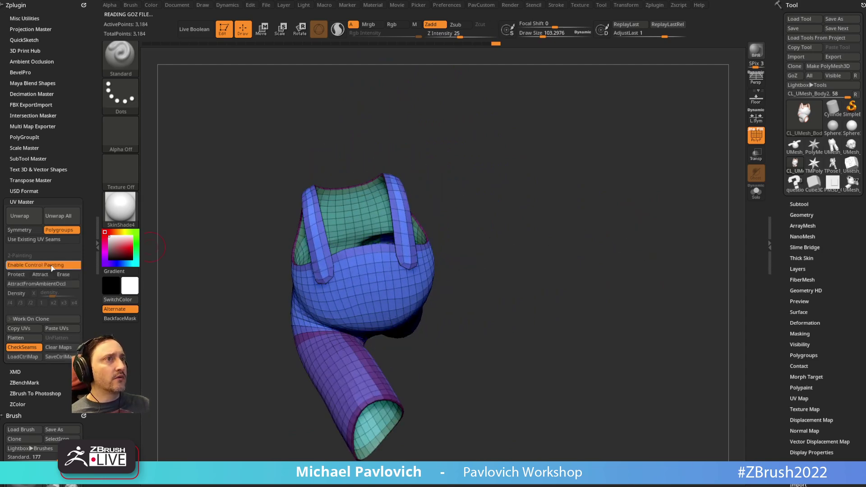
{"action": "mouse_move", "coordinate": [529, 207]}
{"action": "right_mouse_down", "text": "alt"}
{"action": "mouse_move", "coordinate": [555, 151]}
{"action": "mouse_move", "coordinate": [569, 170]}
{"action": "right_mouse_up", "text": "alt"}
{"action": "left_click", "coordinate": [755, 142]}
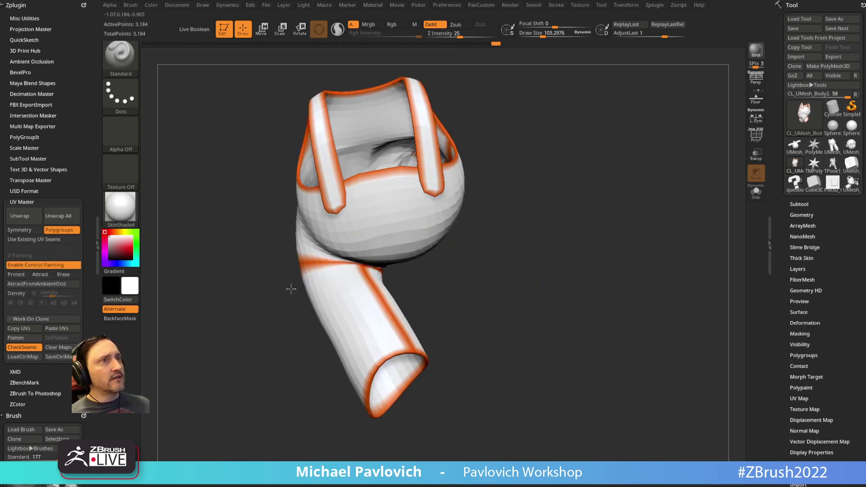
{"action": "left_click", "coordinate": [17, 274]}
{"action": "mouse_move", "coordinate": [334, 295]}
{"action": "left_mouse_down"}
{"action": "mouse_move", "coordinate": [356, 293]}
{"action": "mouse_move", "coordinate": [389, 323]}
{"action": "left_mouse_up"}
{"action": "right_click_drag", "start_coordinate": [488, 244], "coordinate": [489, 246]}
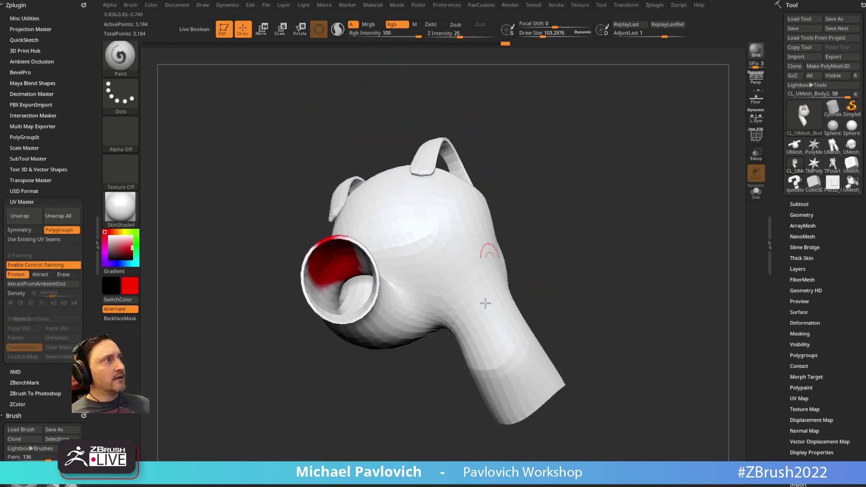
{"action": "left_click_drag", "start_coordinate": [564, 271], "coordinate": [518, 253]}
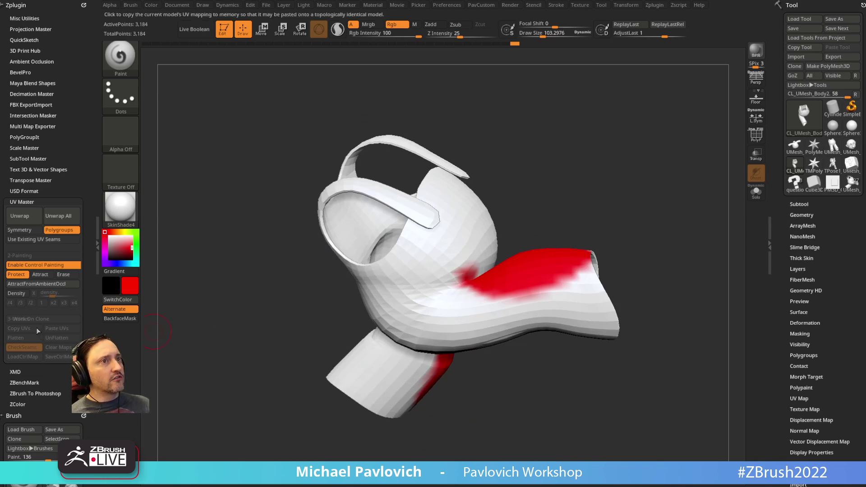
Paint Attract areas along the inner sides of both trouser legs to guide the seams
{"action": "left_click", "coordinate": [49, 276]}
{"action": "mouse_move", "coordinate": [252, 315]}
{"action": "left_mouse_down"}
{"action": "mouse_move", "coordinate": [545, 340]}
{"action": "mouse_move", "coordinate": [599, 260]}
{"action": "mouse_move", "coordinate": [532, 279]}
{"action": "left_mouse_up"}
{"action": "mouse_move", "coordinate": [412, 308]}
{"action": "left_mouse_down"}
{"action": "mouse_move", "coordinate": [424, 328]}
{"action": "mouse_move", "coordinate": [394, 271]}
{"action": "left_mouse_up"}
{"action": "right_click_drag", "start_coordinate": [394, 270], "coordinate": [408, 286]}
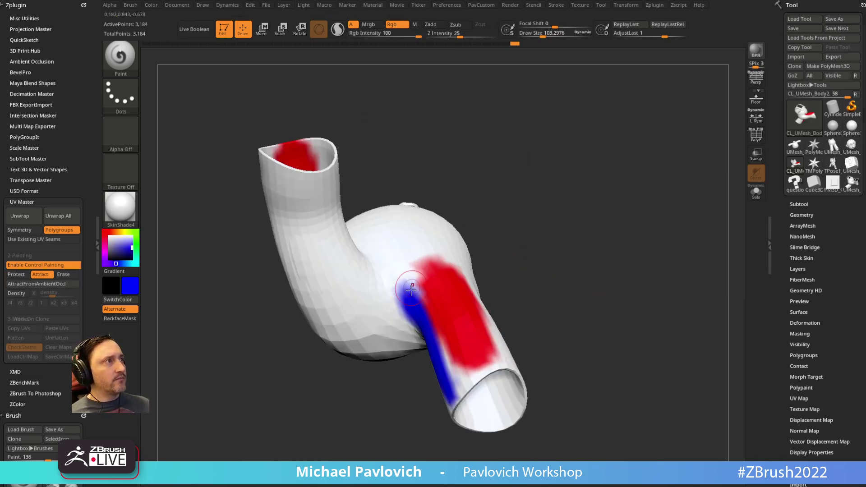
{"action": "mouse_move", "coordinate": [408, 285]}
{"action": "left_mouse_down"}
{"action": "mouse_move", "coordinate": [358, 287]}
{"action": "mouse_move", "coordinate": [385, 303]}
{"action": "left_mouse_up"}
{"action": "mouse_move", "coordinate": [392, 289]}
{"action": "right_mouse_down"}
{"action": "mouse_move", "coordinate": [419, 197]}
{"action": "mouse_move", "coordinate": [388, 217]}
{"action": "right_mouse_up"}
{"action": "mouse_move", "coordinate": [351, 239]}
{"action": "left_mouse_down"}
{"action": "mouse_move", "coordinate": [316, 194]}
{"action": "mouse_move", "coordinate": [298, 201]}
{"action": "left_mouse_up"}
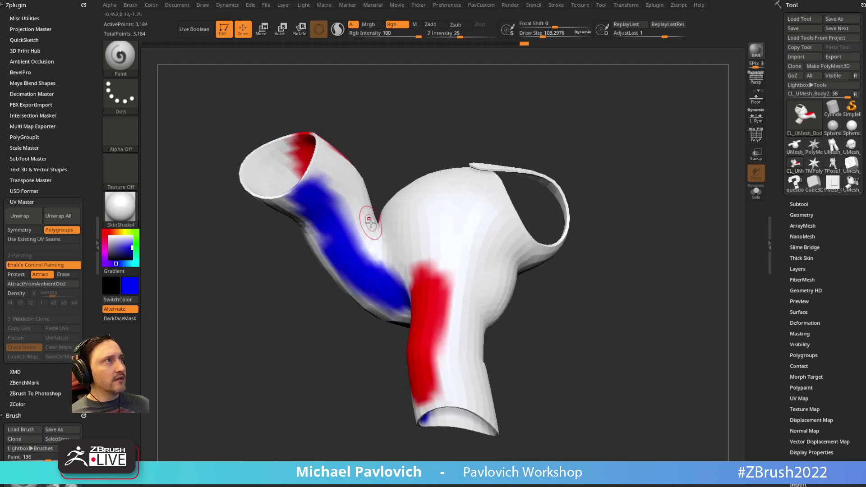
Unwrap the clone again using the painted control areas and check its seams
{"action": "mouse_move", "coordinate": [369, 219]}
{"action": "right_mouse_down"}
{"action": "mouse_move", "coordinate": [611, 170]}
{"action": "mouse_move", "coordinate": [564, 158]}
{"action": "right_mouse_up"}
{"action": "left_click", "coordinate": [19, 216]}
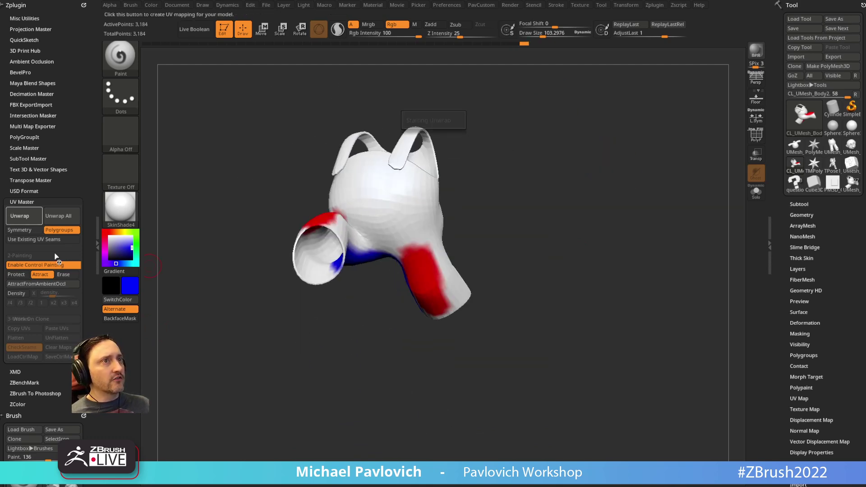
{"action": "right_click_drag", "start_coordinate": [475, 242], "coordinate": [570, 233]}
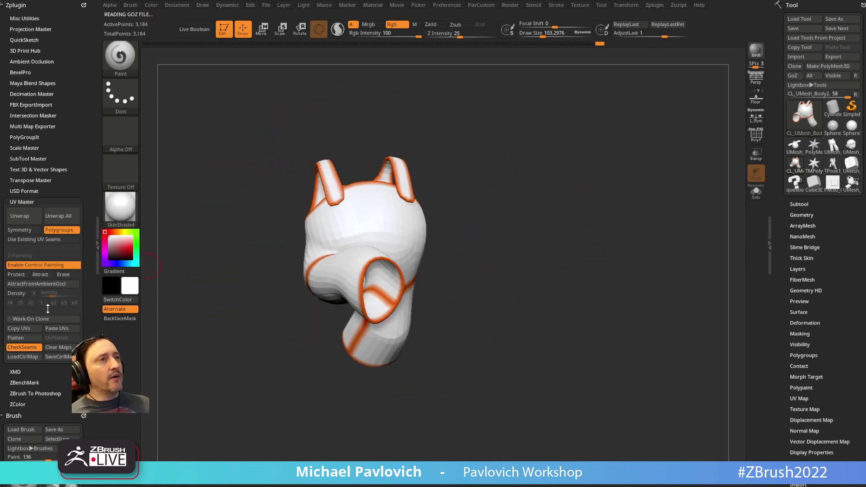
Return to the Mario scene tool, isolate the overalls with Solo and set them to subdivision level 1
{"action": "left_click", "coordinate": [850, 190]}
{"action": "left_click", "coordinate": [756, 136]}
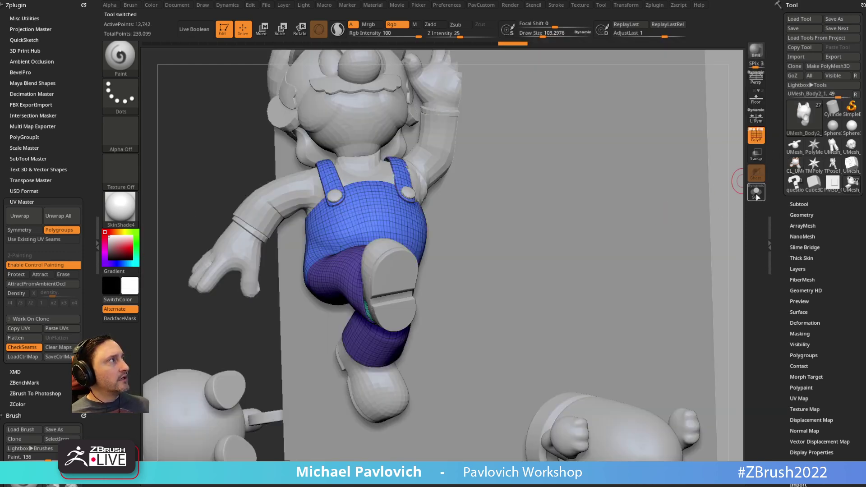
{"action": "left_click", "coordinate": [755, 194]}
{"action": "left_click", "coordinate": [799, 215]}
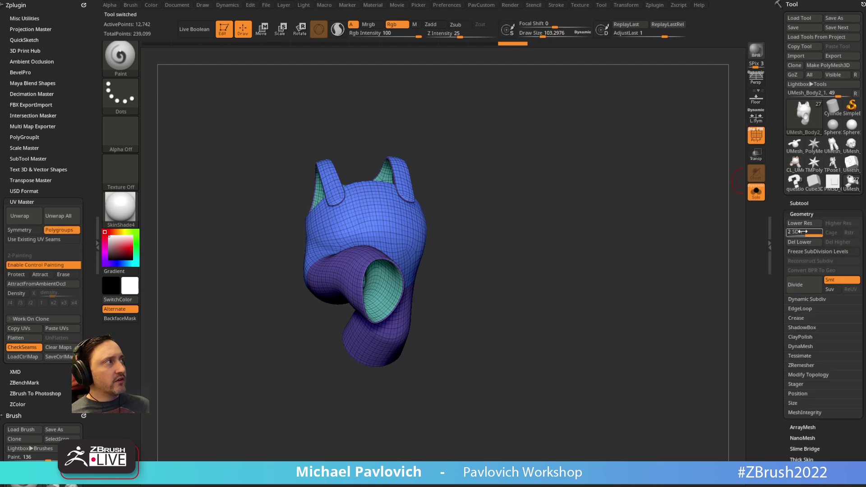
{"action": "left_click", "coordinate": [789, 234]}
{"action": "left_click_drag", "start_coordinate": [621, 210], "coordinate": [726, 225]}
Open the UV Map settings of the overalls to show the Create (Unwrap) options
{"action": "scroll", "coordinate": [787, 307], "scroll_direction": "down", "scroll_amount": 2}
{"action": "key", "text": "shift"}
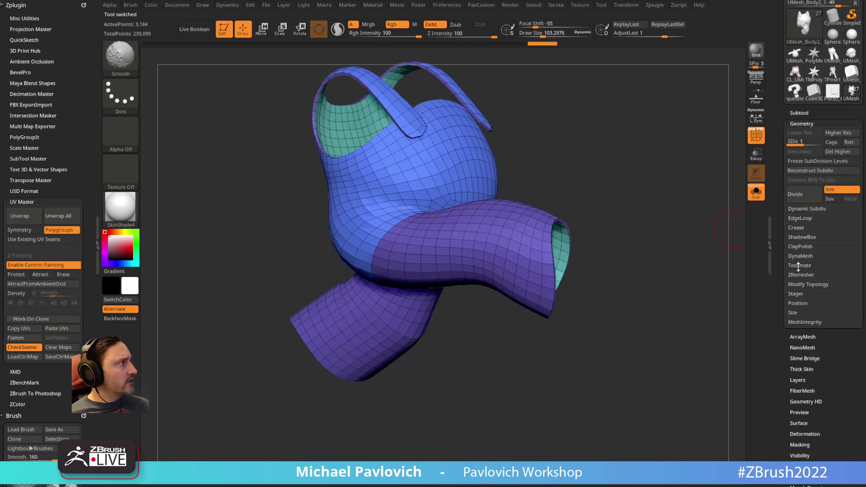
{"action": "left_click_drag", "start_coordinate": [779, 336], "coordinate": [779, 134]}
{"action": "left_click", "coordinate": [796, 307], "text": "shift"}
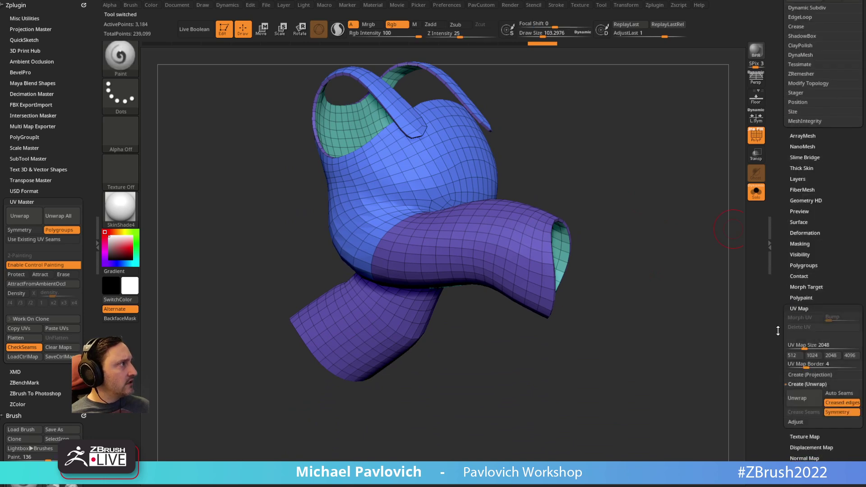
{"action": "left_click_drag", "start_coordinate": [777, 332], "coordinate": [776, 249]}
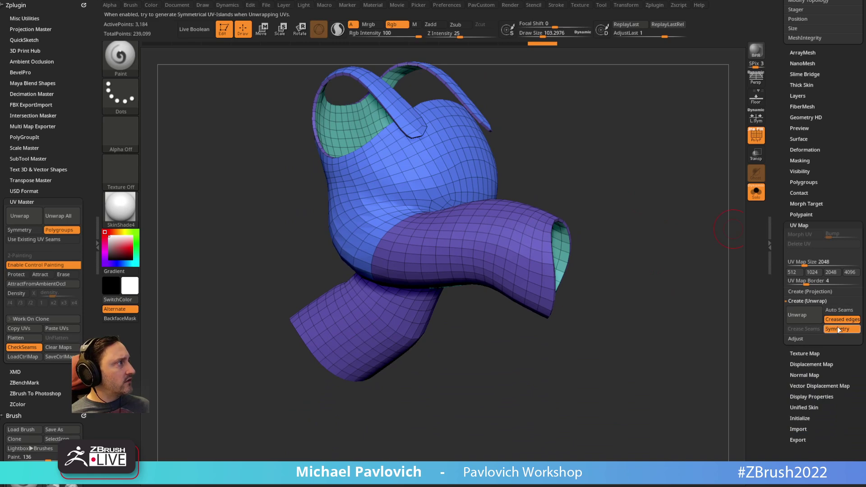
Crease the overalls along their polygroup borders and select the ZModeler brush
{"action": "left_click_drag", "start_coordinate": [734, 329], "coordinate": [714, 337]}
{"action": "key", "text": "2"}
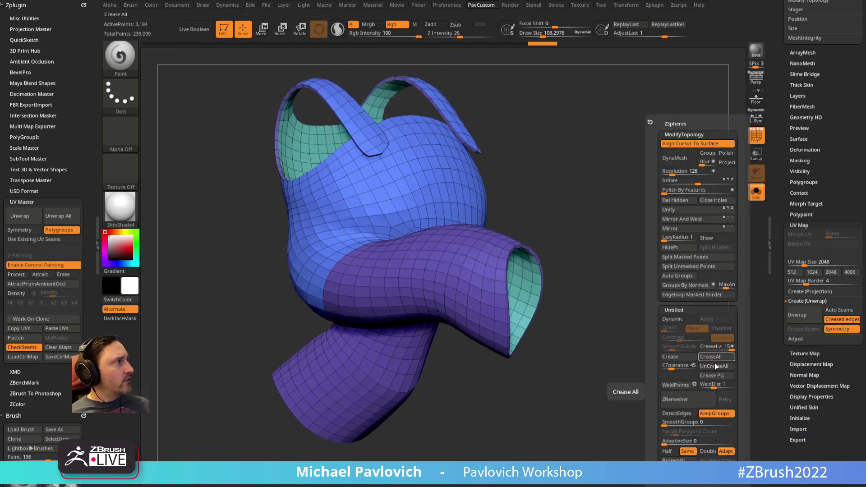
{"action": "mouse_move", "coordinate": [311, 133]}
{"action": "left_mouse_down"}
{"action": "mouse_move", "coordinate": [620, 159]}
{"action": "mouse_move", "coordinate": [530, 167]}
{"action": "left_mouse_up"}
{"action": "mouse_move", "coordinate": [650, 186]}
{"action": "left_mouse_down"}
{"action": "mouse_move", "coordinate": [644, 147]}
{"action": "mouse_move", "coordinate": [650, 145]}
{"action": "mouse_move", "coordinate": [593, 188]}
{"action": "mouse_move", "coordinate": [657, 120]}
{"action": "mouse_move", "coordinate": [590, 201]}
{"action": "left_mouse_up"}
{"action": "key", "text": "b"}
{"action": "key", "text": "z"}
{"action": "key", "text": "m"}
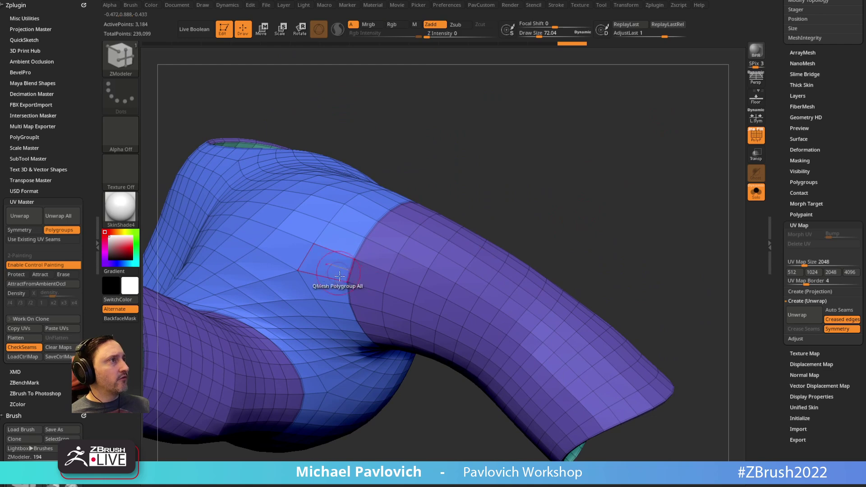
Crease shortest paths down the trouser legs from the thigh borders to the cuff openings with the ZModeler point action
{"action": "left_click_drag", "start_coordinate": [455, 194], "coordinate": [543, 129]}
{"action": "left_click_drag", "start_coordinate": [475, 260], "coordinate": [423, 316], "text": "alt"}
{"action": "key", "text": "space"}
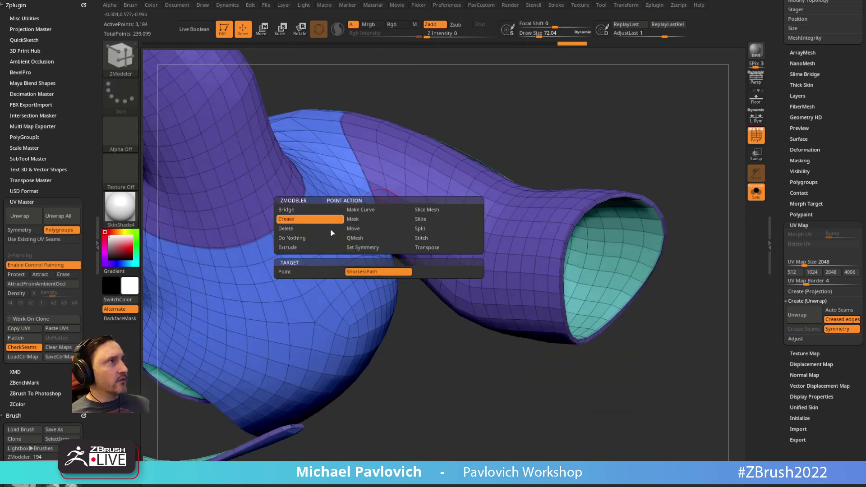
{"action": "right_click_drag", "start_coordinate": [332, 232], "coordinate": [566, 93]}
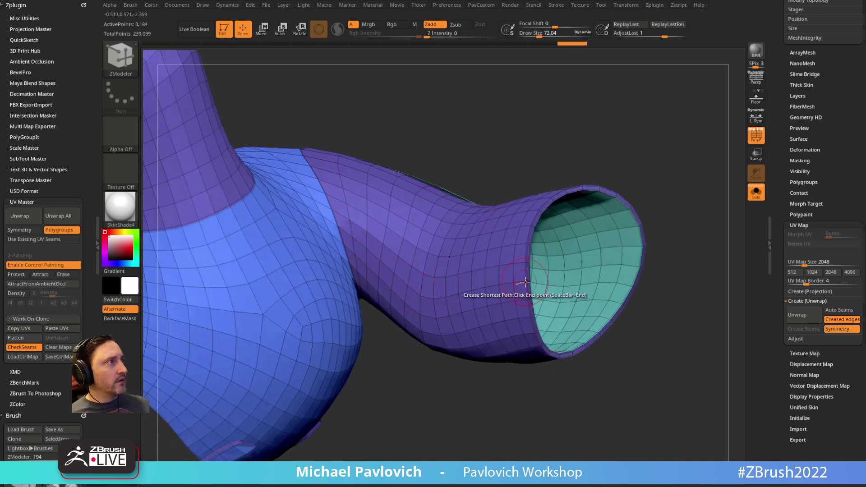
{"action": "right_click_drag", "start_coordinate": [482, 141], "coordinate": [582, 257]}
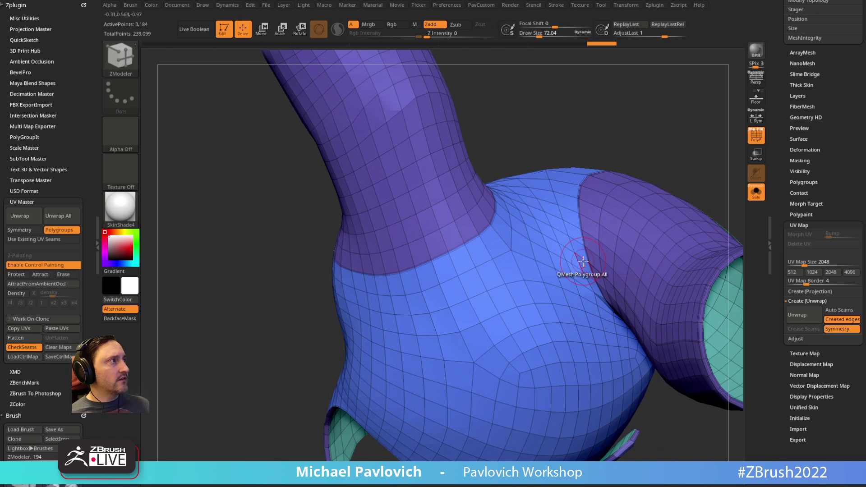
{"action": "right_click_drag", "start_coordinate": [529, 210], "coordinate": [552, 215]}
{"action": "right_click_drag", "start_coordinate": [560, 128], "coordinate": [506, 311]}
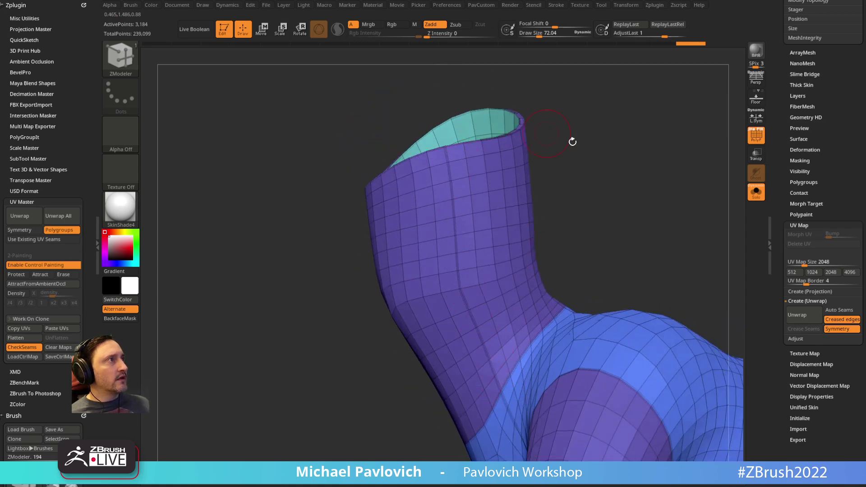
Unwrap the overalls from their creased edges with Symmetry on, and preview the UV layout with Morph UV
{"action": "right_click_drag", "start_coordinate": [573, 141], "coordinate": [730, 284]}
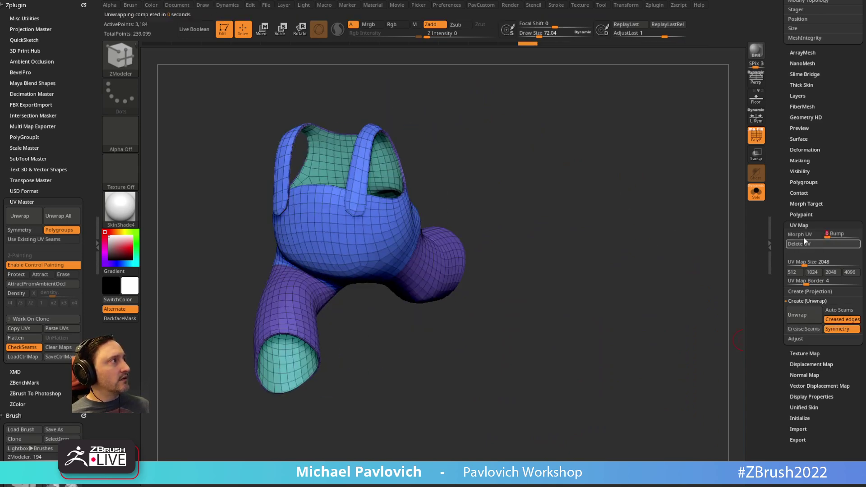
{"action": "left_click", "coordinate": [794, 235]}
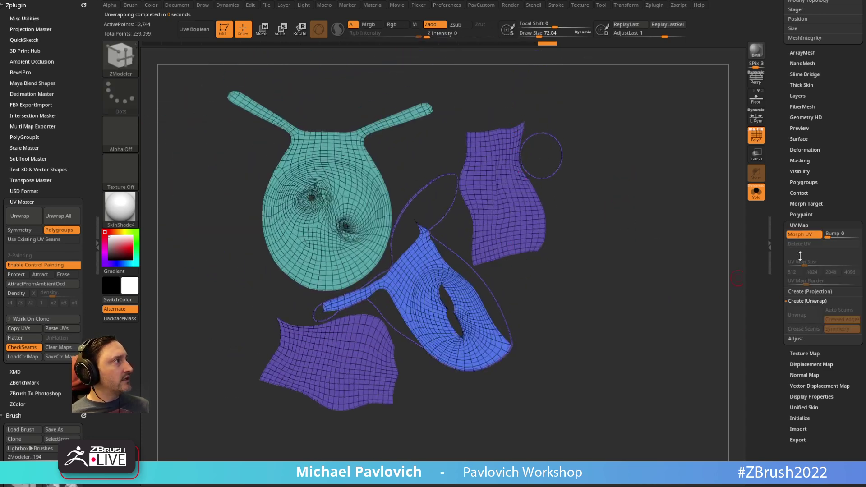
{"action": "left_click", "coordinate": [793, 233]}
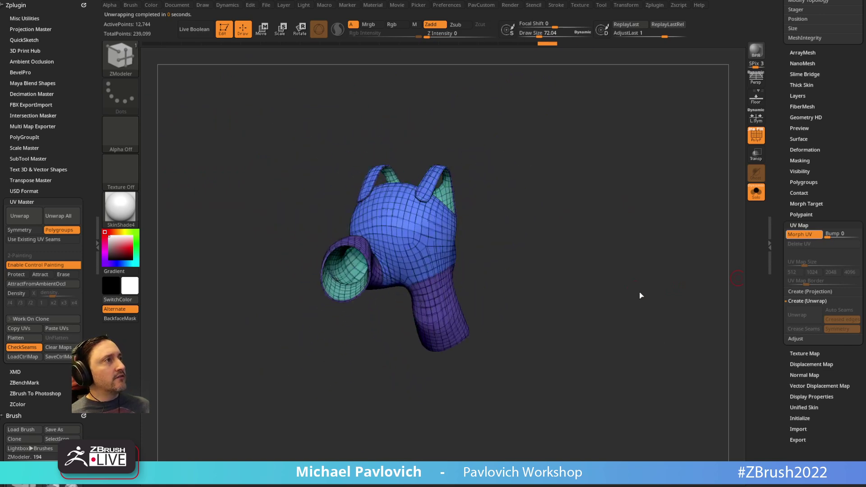
Turn off the polyframe display and bring the whole overalls mesh into view
{"action": "left_click", "coordinate": [755, 137]}
{"action": "left_click_drag", "start_coordinate": [692, 186], "coordinate": [636, 224], "text": "alt"}
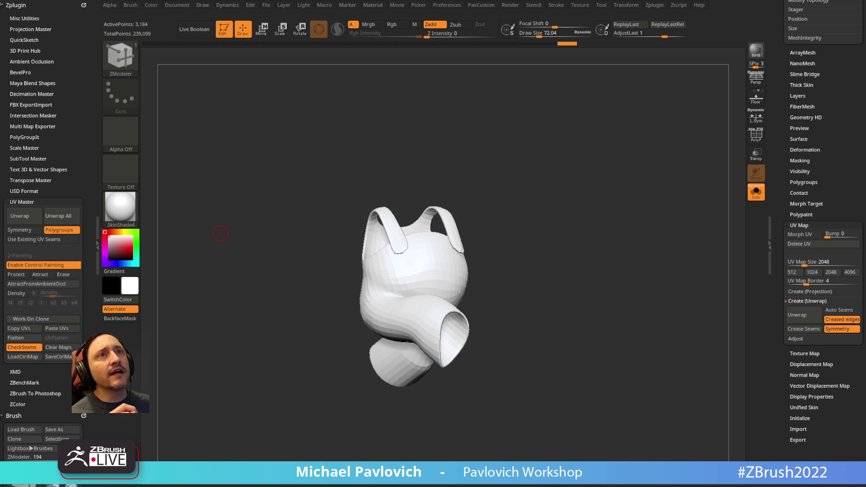
Reset the recent tools list, and dock the Brush palette to reset its recent brushes list as well
{"action": "left_click_drag", "start_coordinate": [787, 121], "coordinate": [777, 246]}
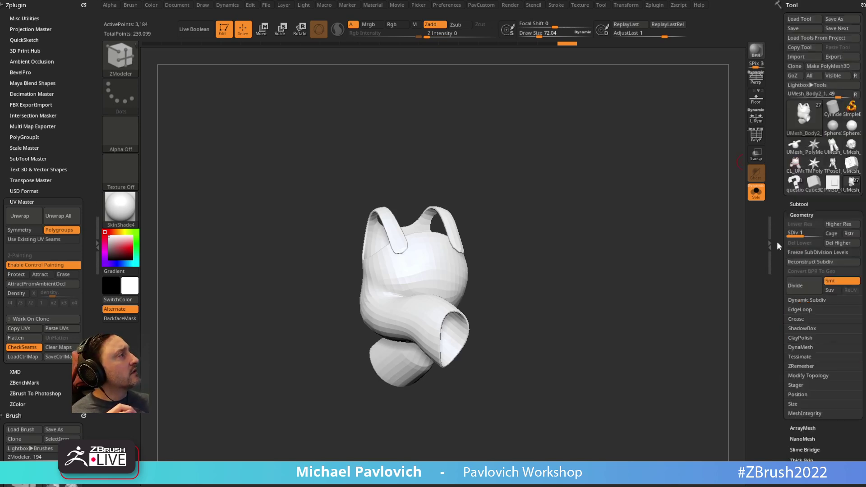
{"action": "left_click", "coordinate": [855, 94]}
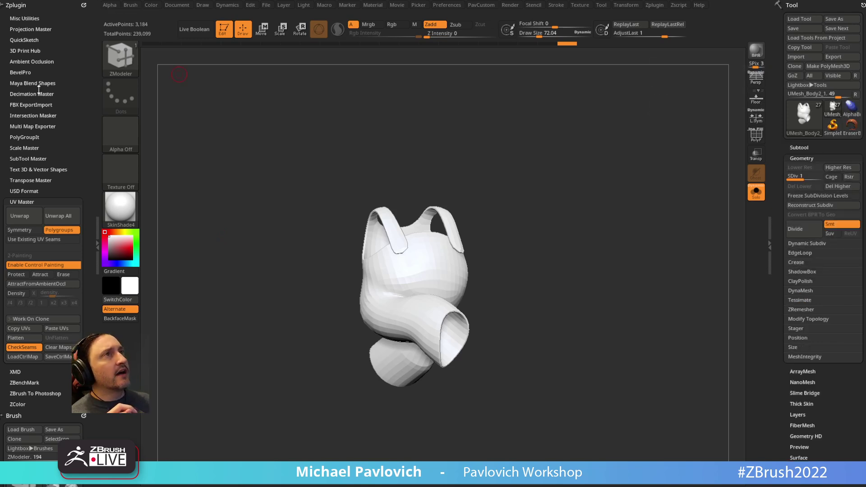
{"action": "left_click", "coordinate": [134, 5]}
{"action": "left_click_drag", "start_coordinate": [110, 11], "coordinate": [27, 20]}
{"action": "left_click", "coordinate": [49, 102]}
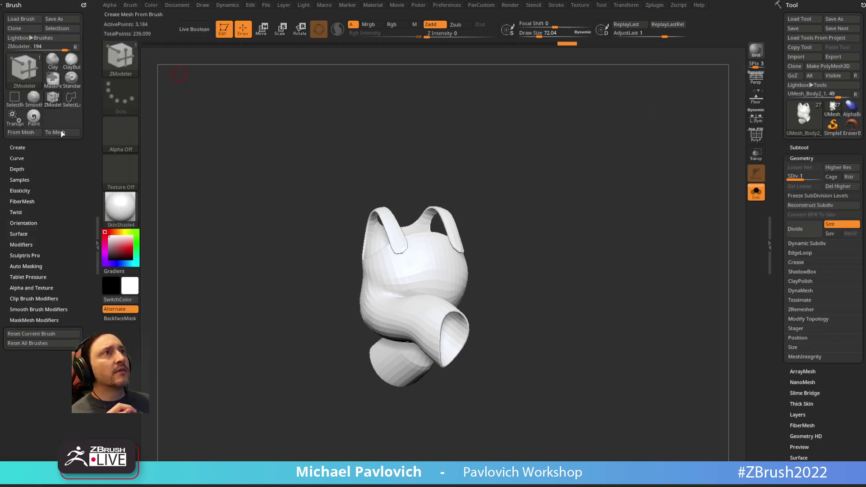
{"action": "left_click", "coordinate": [76, 47]}
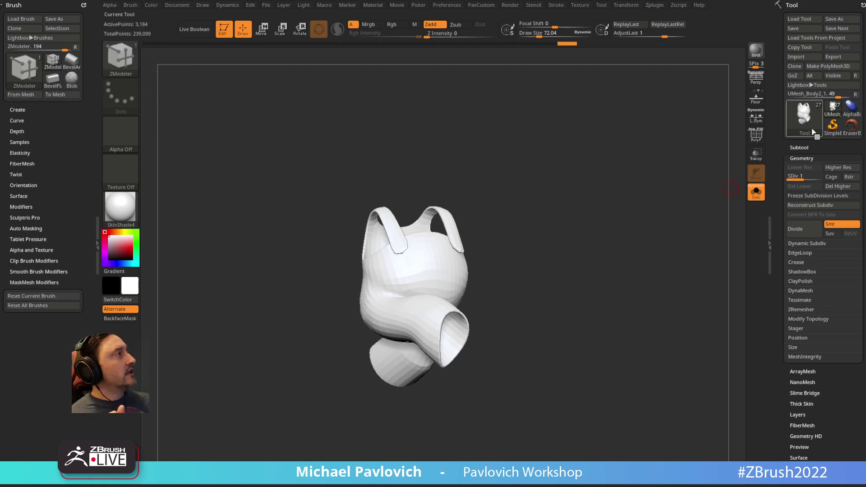
Switch through the question mark tool, the CL_UMesh_Body clone and SimpleBrush to repopulate the recent tools list
{"action": "left_click", "coordinate": [808, 124]}
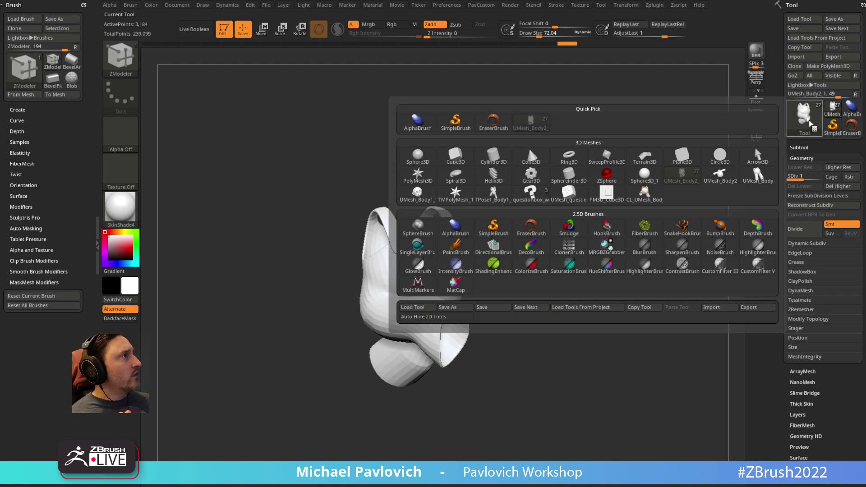
{"action": "left_click", "coordinate": [530, 193]}
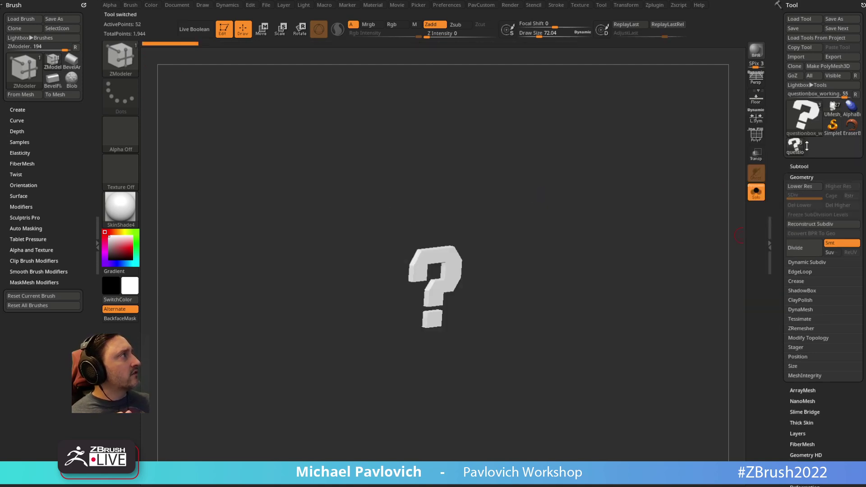
{"action": "left_click", "coordinate": [804, 118]}
{"action": "left_click", "coordinate": [644, 179]}
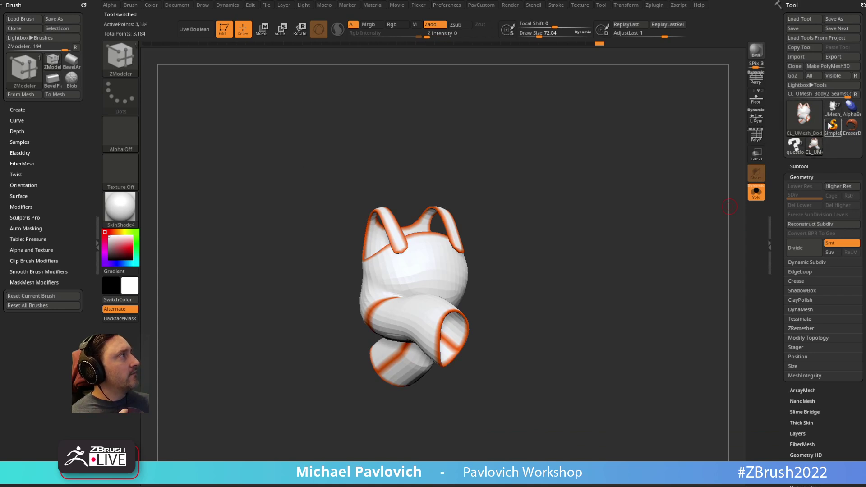
{"action": "left_click", "coordinate": [828, 125]}
{"action": "left_click", "coordinate": [499, 150]}
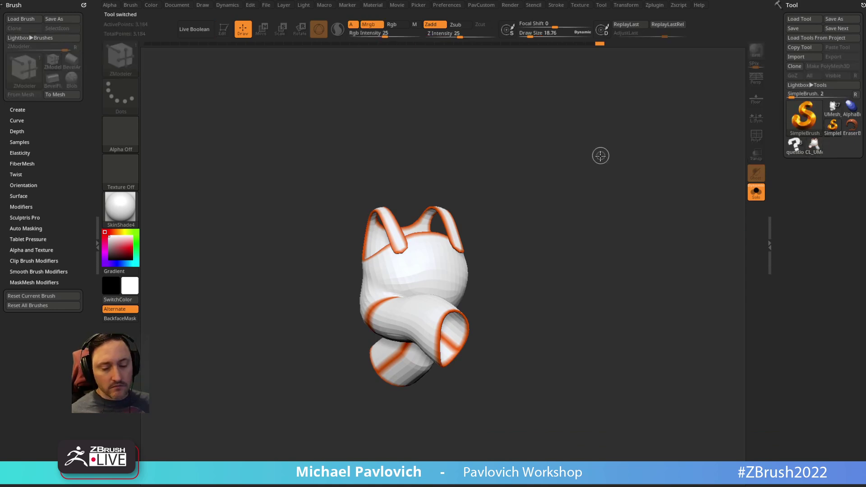
Switch back to the UMesh_Body2 overalls tool, re-enter Edit mode and turn off Solo to show the whole relief scene
{"action": "left_click", "coordinate": [832, 108]}
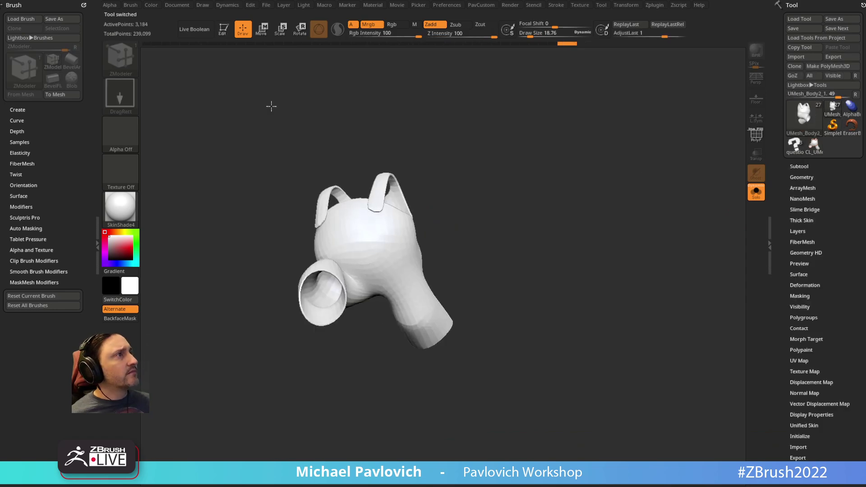
{"action": "left_click", "coordinate": [224, 30]}
{"action": "left_click", "coordinate": [755, 192]}
{"action": "left_click_drag", "start_coordinate": [663, 201], "coordinate": [615, 242], "text": "shift"}
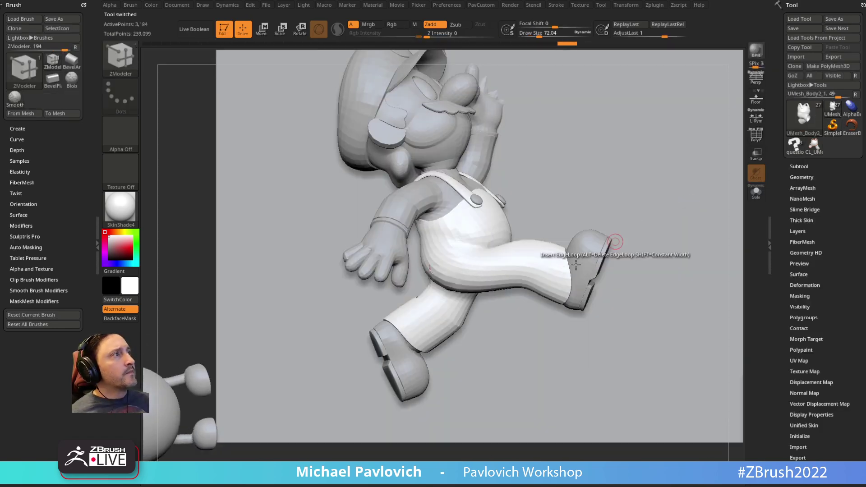
{"action": "left_click_drag", "start_coordinate": [197, 230], "coordinate": [193, 174], "text": "alt"}
{"action": "left_click_drag", "start_coordinate": [686, 194], "coordinate": [654, 209]}
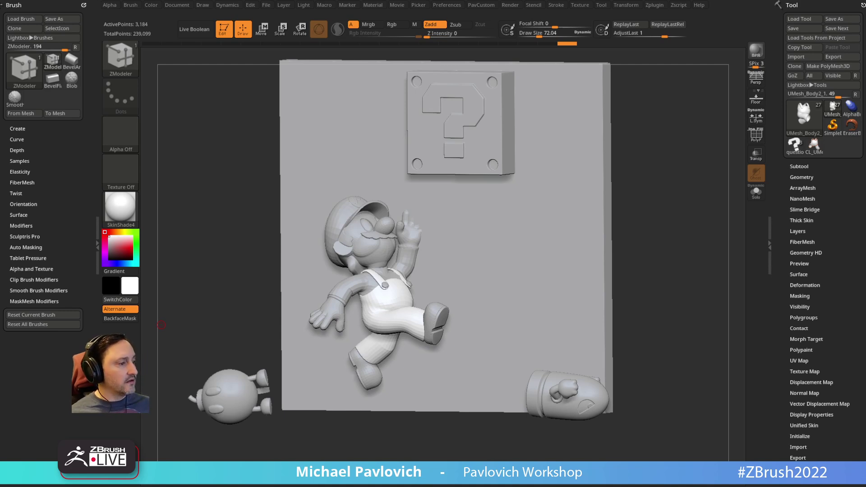
Make the background wall the active subtool and check its topology with the polyframe display
{"action": "key", "text": "s"}
{"action": "mouse_move", "coordinate": [708, 181]}
{"action": "left_mouse_down", "text": "shift"}
{"action": "mouse_move", "coordinate": [649, 202]}
{"action": "mouse_move", "coordinate": [739, 161]}
{"action": "left_mouse_up", "text": "shift"}
{"action": "left_click", "coordinate": [602, 200], "text": "alt"}
{"action": "left_click", "coordinate": [757, 138]}
{"action": "left_click_drag", "start_coordinate": [487, 148], "coordinate": [674, 218]}
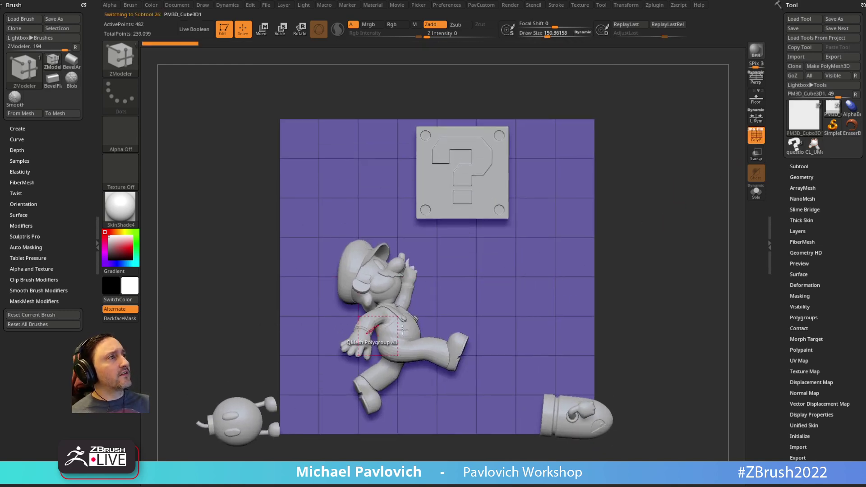
{"action": "left_click", "coordinate": [756, 134]}
{"action": "left_click_drag", "start_coordinate": [702, 173], "coordinate": [696, 177], "text": "alt"}
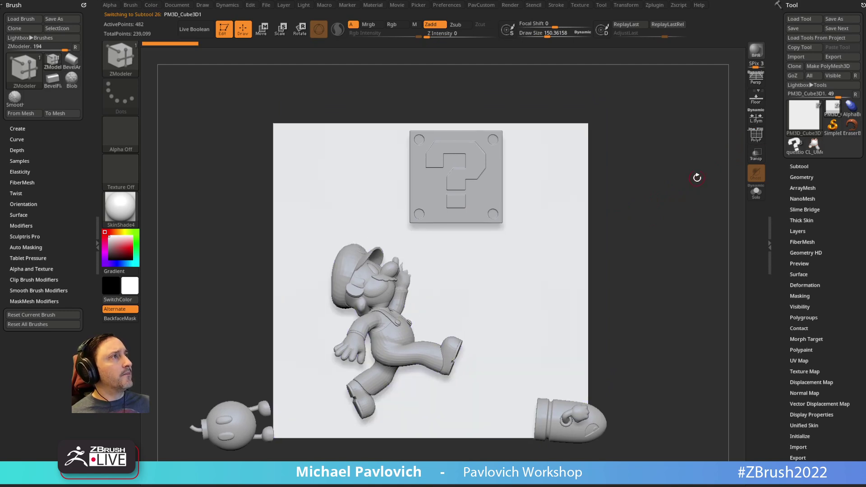
Choose the MeshBalloon masking brush and inflate a small freehand blob on the wall below the question block's right side
{"action": "left_click", "coordinate": [124, 61], "text": "ctrl"}
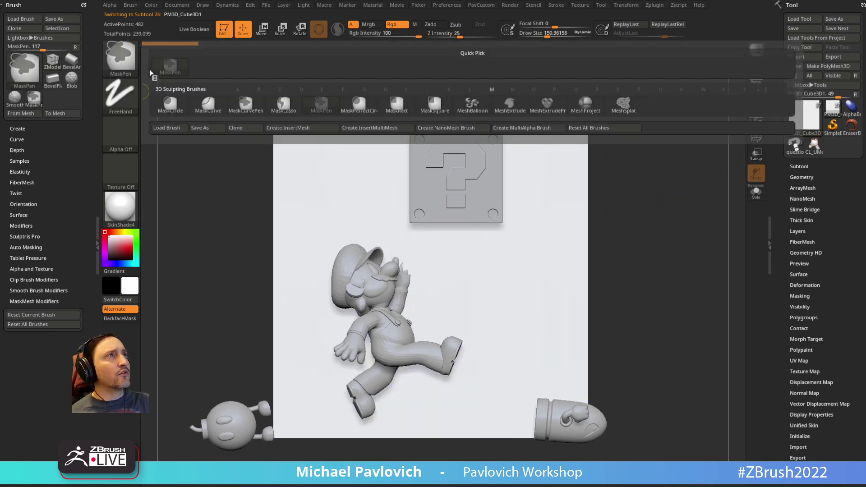
{"action": "key", "text": "ctrl+b"}
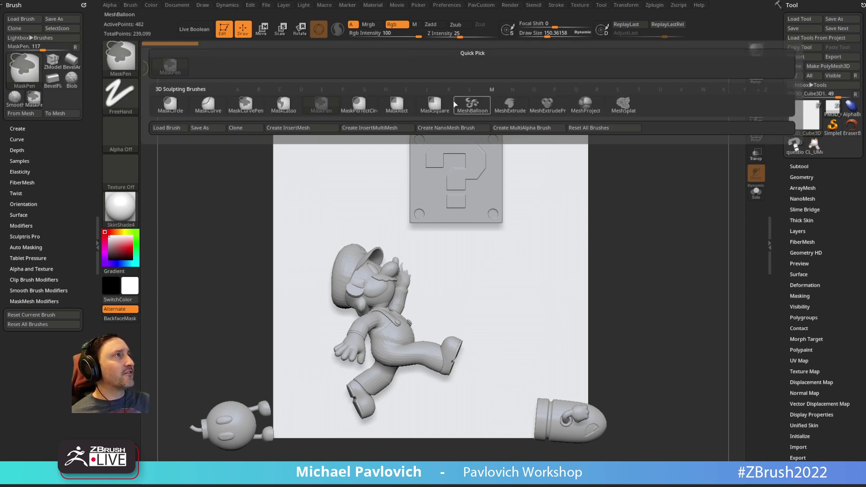
{"action": "left_click", "coordinate": [472, 105]}
{"action": "mouse_move", "coordinate": [511, 232]}
{"action": "left_mouse_down"}
{"action": "mouse_move", "coordinate": [495, 278]}
{"action": "mouse_move", "coordinate": [545, 281]}
{"action": "mouse_move", "coordinate": [539, 270]}
{"action": "left_mouse_up"}
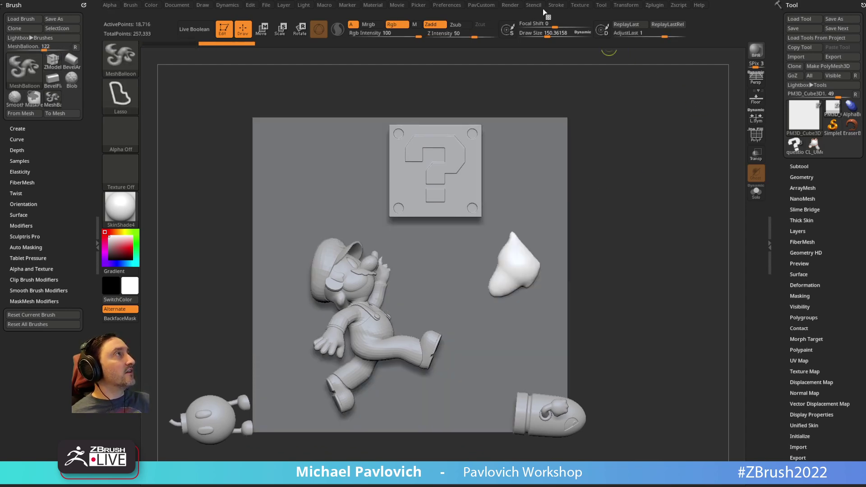
Turn off LazyMouse for MeshBalloon and extend the blob with more freehand shapes toward the wall's lower and upper right
{"action": "left_click", "coordinate": [555, 6]}
{"action": "left_click_drag", "start_coordinate": [549, 18], "coordinate": [41, 14]}
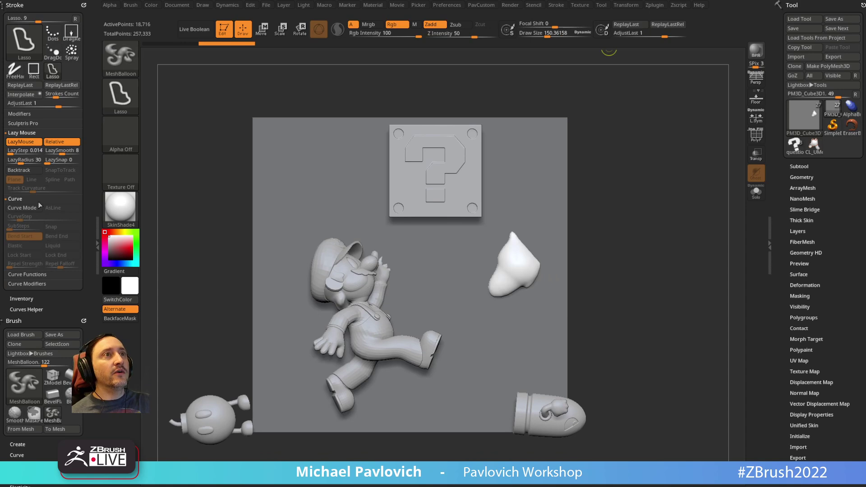
{"action": "left_click", "coordinate": [21, 141]}
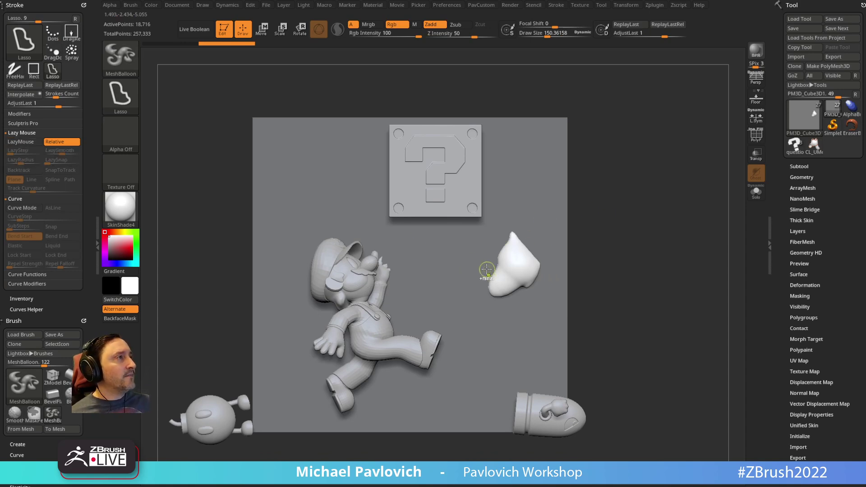
{"action": "mouse_move", "coordinate": [486, 270]}
{"action": "left_mouse_down", "text": "ctrl"}
{"action": "mouse_move", "coordinate": [464, 266]}
{"action": "mouse_move", "coordinate": [495, 325]}
{"action": "mouse_move", "coordinate": [503, 275]}
{"action": "left_mouse_up", "text": "ctrl"}
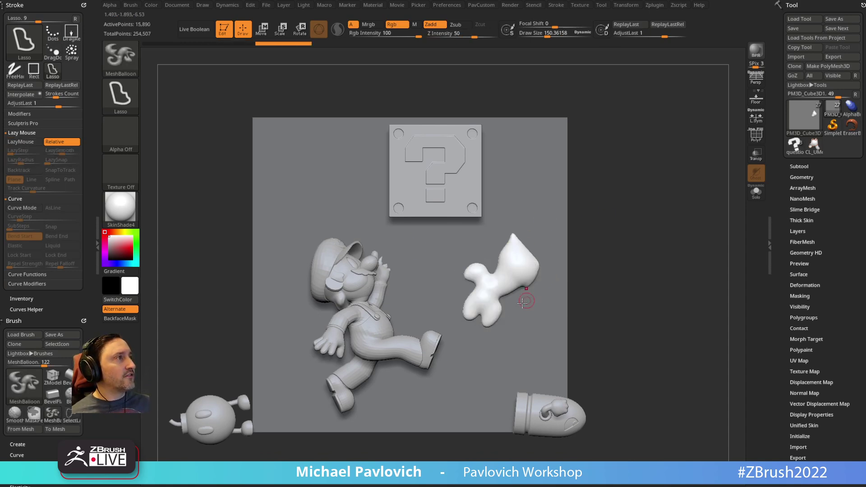
{"action": "mouse_move", "coordinate": [513, 326]}
{"action": "left_mouse_down", "text": "ctrl"}
{"action": "mouse_move", "coordinate": [506, 315]}
{"action": "mouse_move", "coordinate": [488, 376]}
{"action": "mouse_move", "coordinate": [525, 331]}
{"action": "mouse_move", "coordinate": [518, 313]}
{"action": "left_mouse_up", "text": "ctrl"}
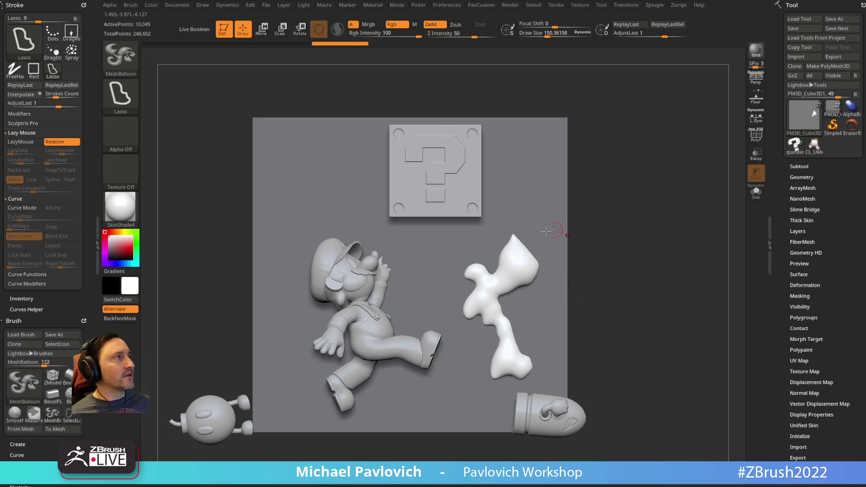
{"action": "mouse_move", "coordinate": [540, 223]}
{"action": "left_mouse_down", "text": "ctrl"}
{"action": "mouse_move", "coordinate": [508, 211]}
{"action": "mouse_move", "coordinate": [537, 221]}
{"action": "mouse_move", "coordinate": [524, 162]}
{"action": "mouse_move", "coordinate": [510, 150]}
{"action": "left_mouse_up", "text": "ctrl"}
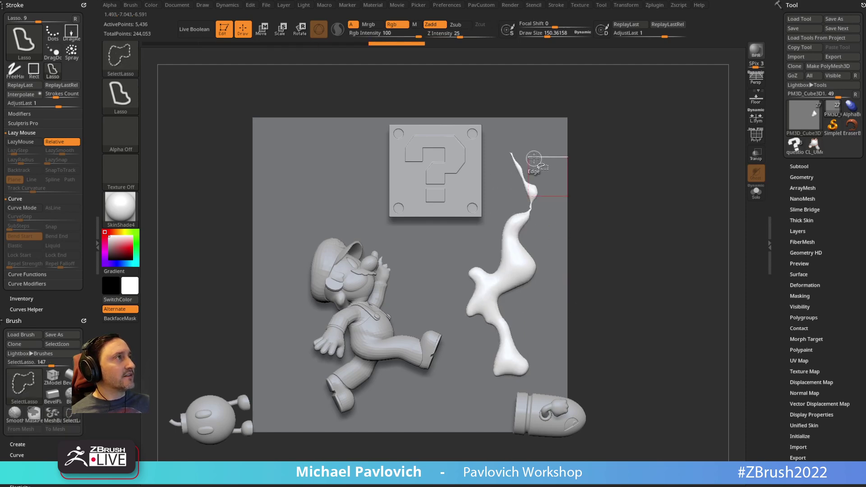
{"action": "left_click_drag", "start_coordinate": [669, 197], "coordinate": [667, 204]}
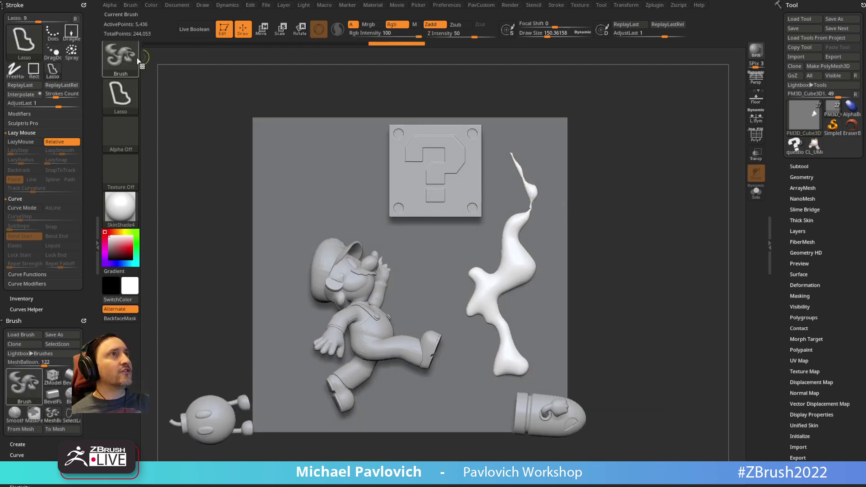
Choose the MeshSplat brush and draw a branching splat on the wall between Mario and the balloon shape
{"action": "key", "text": "b"}
{"action": "left_click", "coordinate": [622, 109]}
{"action": "mouse_move", "coordinate": [439, 239]}
{"action": "left_mouse_down"}
{"action": "mouse_move", "coordinate": [419, 293]}
{"action": "mouse_move", "coordinate": [455, 270]}
{"action": "mouse_move", "coordinate": [482, 236]}
{"action": "left_mouse_up"}
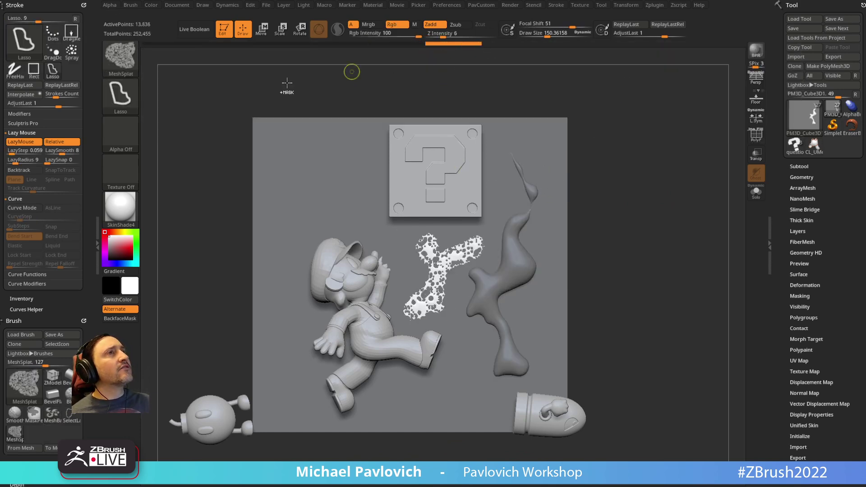
Turn off LazyMouse for MeshSplat, draw a larger splat above Mario beside the question block, and clear the mask
{"action": "left_click", "coordinate": [34, 144]}
{"action": "mouse_move", "coordinate": [345, 177]}
{"action": "left_mouse_down"}
{"action": "mouse_move", "coordinate": [338, 162]}
{"action": "mouse_move", "coordinate": [259, 207]}
{"action": "mouse_move", "coordinate": [368, 232]}
{"action": "left_mouse_up"}
{"action": "key", "text": "b"}
{"action": "key", "text": "z"}
{"action": "key", "text": "m"}
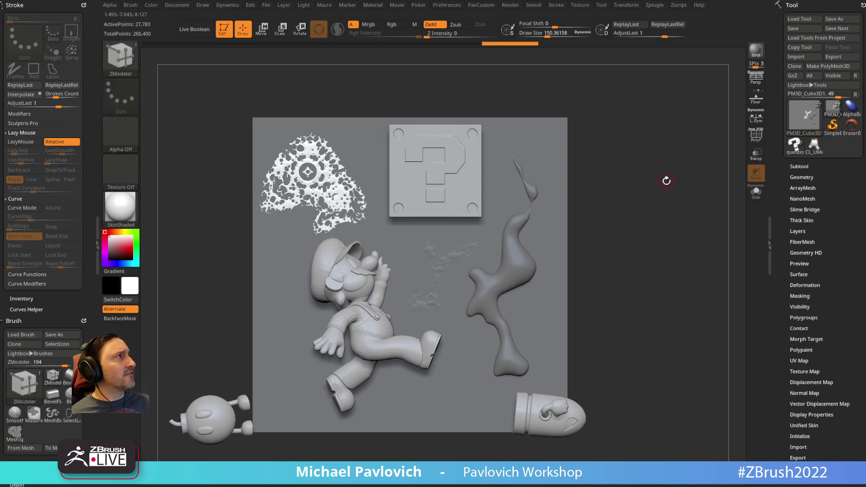
{"action": "key", "text": "2"}
{"action": "mouse_move", "coordinate": [666, 180]}
{"action": "left_mouse_down"}
{"action": "mouse_move", "coordinate": [687, 181]}
{"action": "mouse_move", "coordinate": [638, 187]}
{"action": "mouse_move", "coordinate": [671, 178]}
{"action": "mouse_move", "coordinate": [697, 205]}
{"action": "left_mouse_up"}
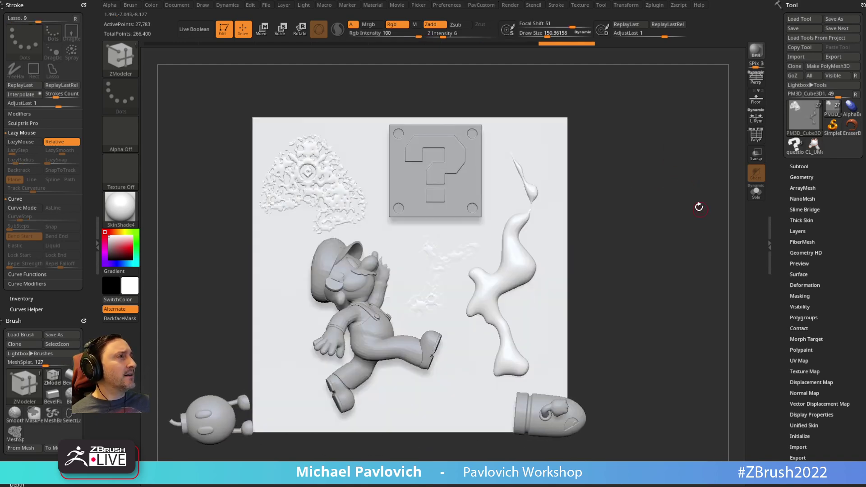
Choose the MeshExtrude brush, turn off its LazyMouse, and extrude a freehand lobed shape on the wall beside Mario's back
{"action": "left_click", "coordinate": [129, 65], "text": "ctrl"}
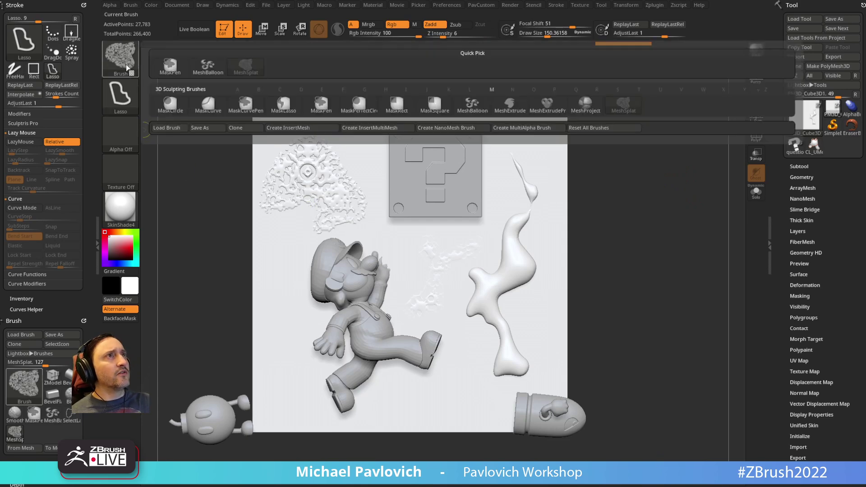
{"action": "left_click", "coordinate": [131, 72], "text": "ctrl"}
{"action": "key", "text": "b"}
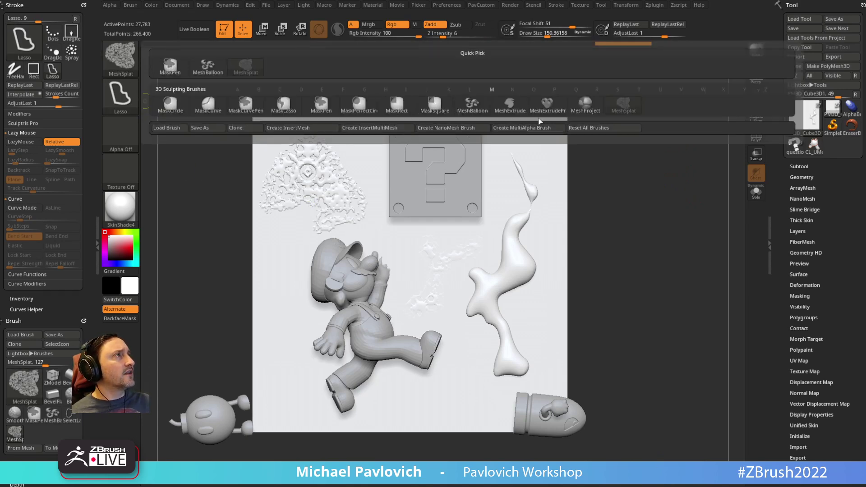
{"action": "left_click", "coordinate": [518, 108]}
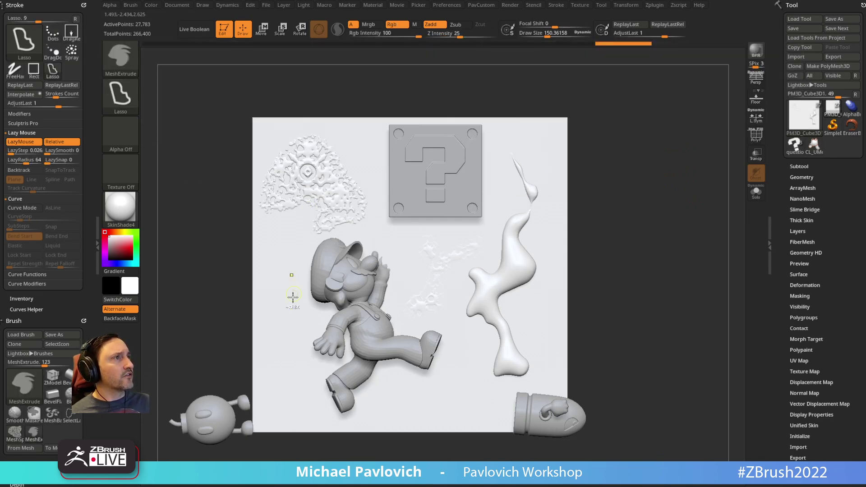
{"action": "mouse_move", "coordinate": [270, 368]}
{"action": "left_mouse_down"}
{"action": "mouse_move", "coordinate": [302, 315]}
{"action": "mouse_move", "coordinate": [284, 294]}
{"action": "mouse_move", "coordinate": [272, 345]}
{"action": "mouse_move", "coordinate": [307, 317]}
{"action": "mouse_move", "coordinate": [294, 268]}
{"action": "left_mouse_up"}
{"action": "key", "text": "ctrl+z"}
{"action": "left_click", "coordinate": [24, 142]}
{"action": "mouse_move", "coordinate": [622, 194]}
{"action": "left_mouse_down"}
{"action": "mouse_move", "coordinate": [688, 165]}
{"action": "mouse_move", "coordinate": [681, 180]}
{"action": "left_mouse_up"}
{"action": "key", "text": "b"}
{"action": "key", "text": "m"}
{"action": "key", "text": "e"}
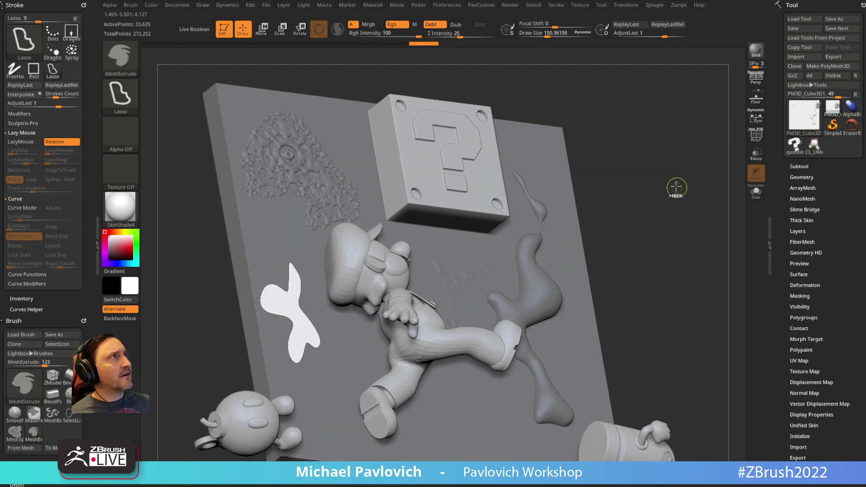
Set MeshExtrude's Strength Multiplier to 3.6752, try a small shape near the wall's lower-left corner, and undo it
{"action": "mouse_move", "coordinate": [70, 325]}
{"action": "left_mouse_down"}
{"action": "mouse_move", "coordinate": [56, 270]}
{"action": "mouse_move", "coordinate": [63, 226]}
{"action": "left_mouse_up"}
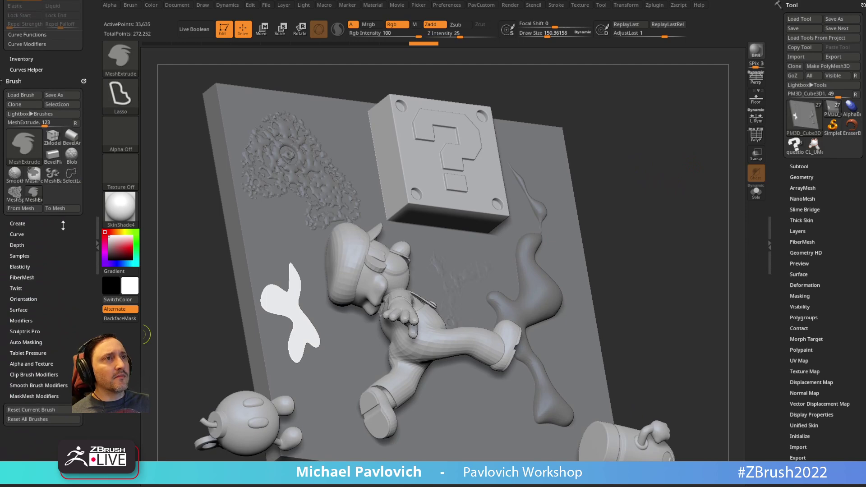
{"action": "left_click", "coordinate": [21, 321]}
{"action": "left_click_drag", "start_coordinate": [13, 330], "coordinate": [18, 329]}
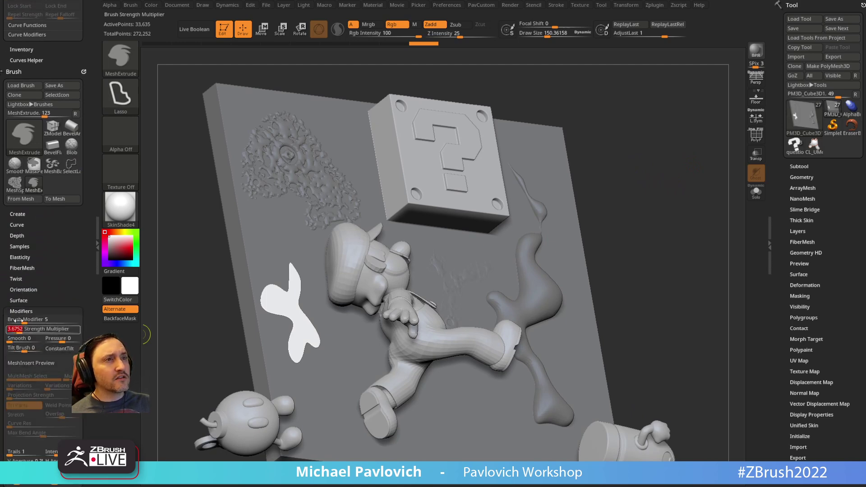
{"action": "left_click_drag", "start_coordinate": [713, 158], "coordinate": [698, 159], "text": "shift"}
{"action": "mouse_move", "coordinate": [274, 395]}
{"action": "left_mouse_down"}
{"action": "mouse_move", "coordinate": [294, 423]}
{"action": "mouse_move", "coordinate": [280, 397]}
{"action": "left_mouse_up"}
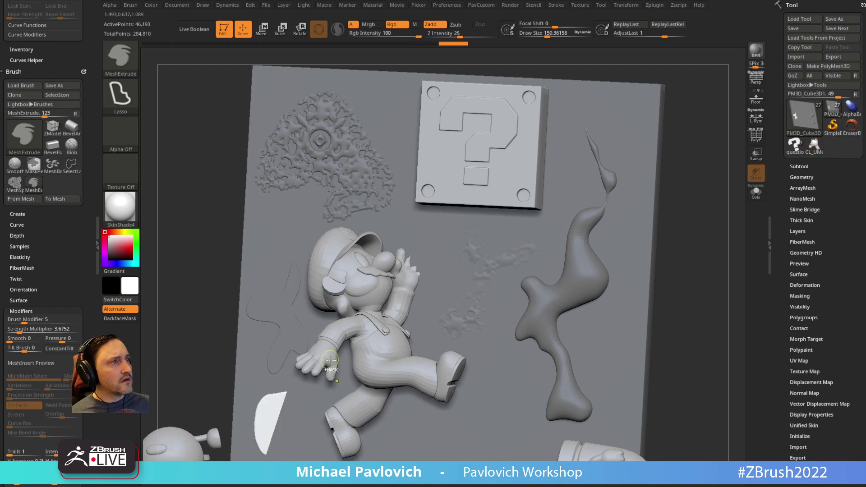
{"action": "left_click_drag", "start_coordinate": [212, 376], "coordinate": [195, 376], "text": "shift"}
{"action": "key", "text": "ctrl+z"}
Extrude a larger freehand bow-tie shape in the wall's lower-left corner, beside Mario's trailing leg
{"action": "right_click_drag", "start_coordinate": [600, 248], "coordinate": [593, 193], "text": "alt"}
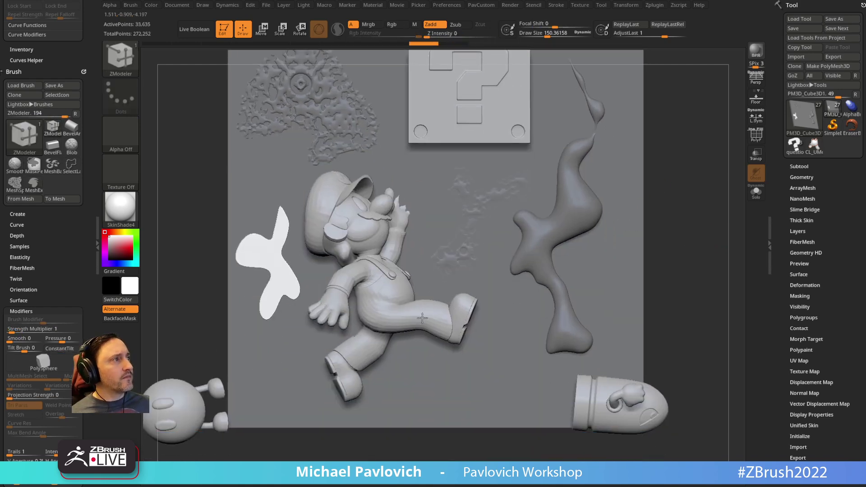
{"action": "mouse_move", "coordinate": [280, 359]}
{"action": "left_mouse_down", "text": "ctrl"}
{"action": "mouse_move", "coordinate": [247, 343]}
{"action": "mouse_move", "coordinate": [296, 344]}
{"action": "mouse_move", "coordinate": [282, 356]}
{"action": "left_mouse_up", "text": "ctrl"}
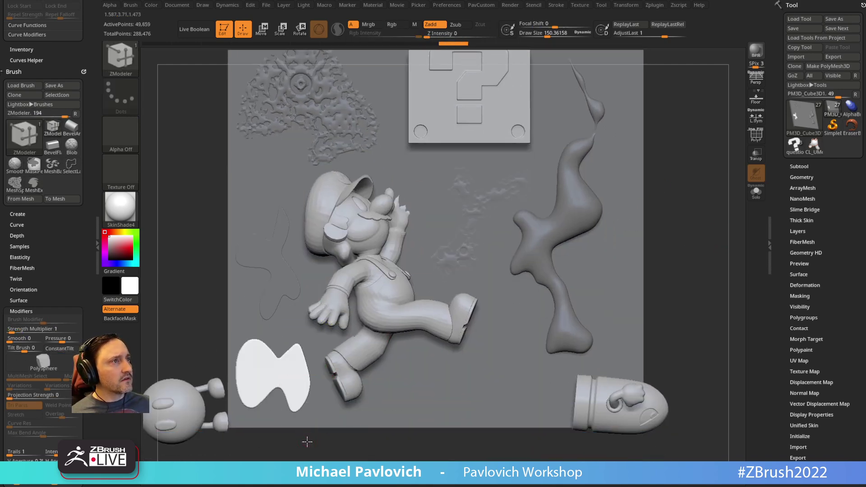
{"action": "mouse_move", "coordinate": [306, 440]}
{"action": "left_mouse_down"}
{"action": "mouse_move", "coordinate": [314, 298]}
{"action": "mouse_move", "coordinate": [314, 413]}
{"action": "left_mouse_up"}
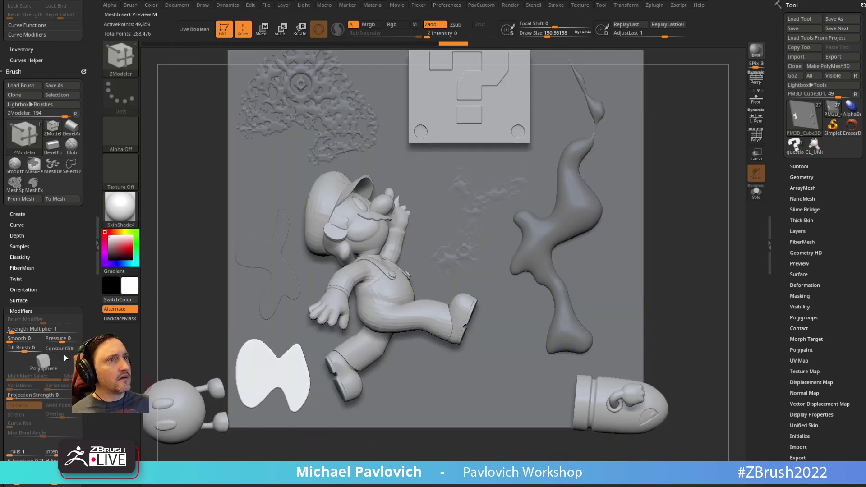
Set MeshExtrude's Strength Multiplier to 13.0048 and extrude a freehand rounded shape on the wall beneath Mario's front foot
{"action": "left_click", "coordinate": [44, 329], "text": "ctrl"}
{"action": "left_click_drag", "start_coordinate": [501, 346], "coordinate": [521, 389], "text": "ctrl"}
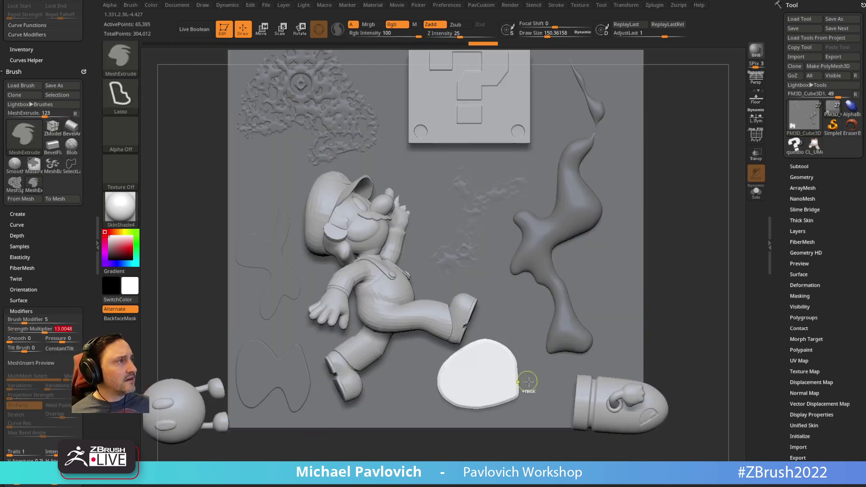
{"action": "mouse_move", "coordinate": [467, 434]}
{"action": "left_mouse_down"}
{"action": "mouse_move", "coordinate": [475, 361]}
{"action": "mouse_move", "coordinate": [464, 431]}
{"action": "mouse_move", "coordinate": [469, 423]}
{"action": "left_mouse_up"}
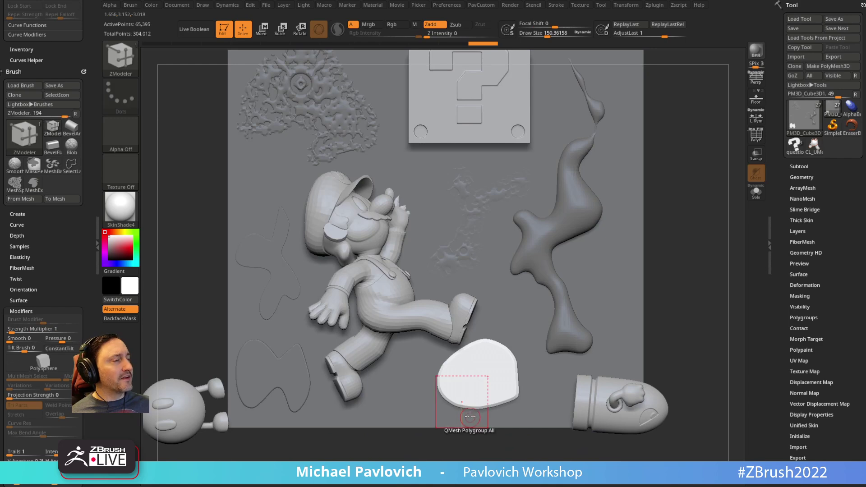
Examine the Resolution, Smoothness and Bevel settings in MeshExtrude's MaskMesh Modifiers
{"action": "left_click_drag", "start_coordinate": [698, 231], "coordinate": [660, 215], "text": "alt"}
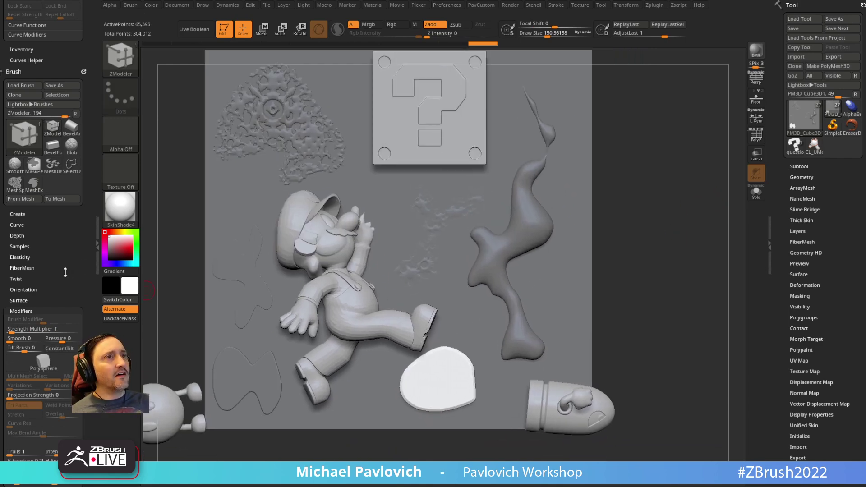
{"action": "left_click_drag", "start_coordinate": [66, 272], "coordinate": [70, 72]}
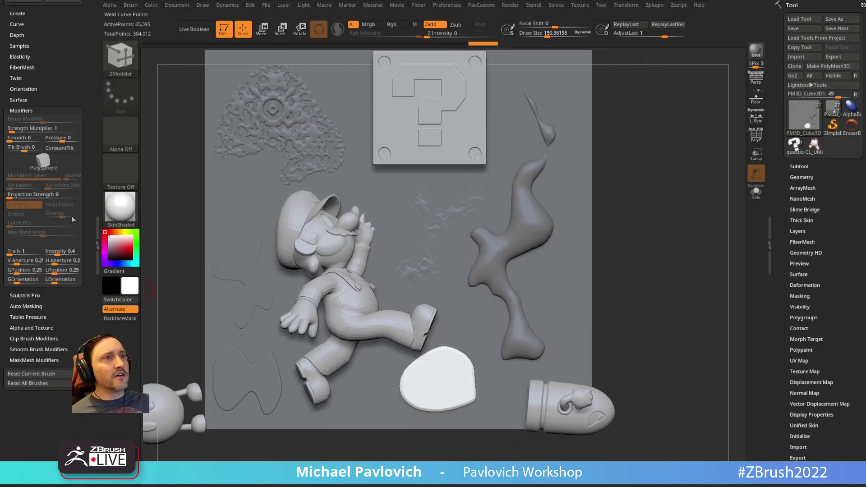
{"action": "left_click", "coordinate": [38, 359]}
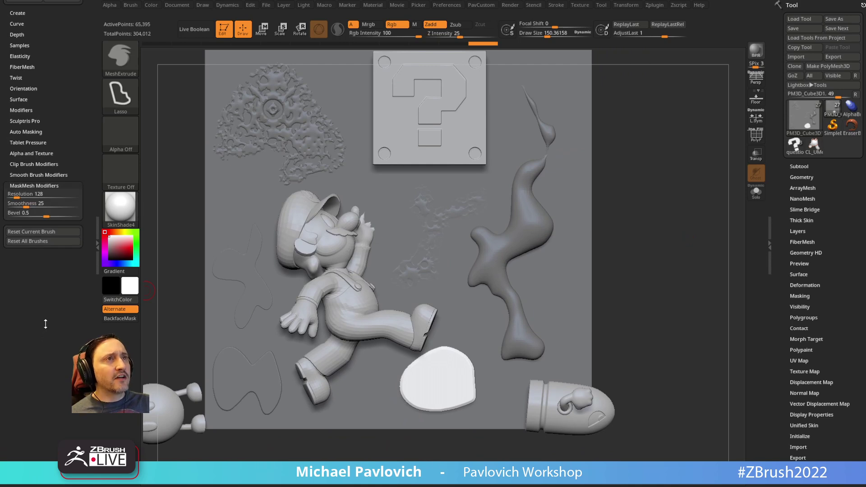
{"action": "left_click_drag", "start_coordinate": [662, 168], "coordinate": [642, 195], "text": "alt"}
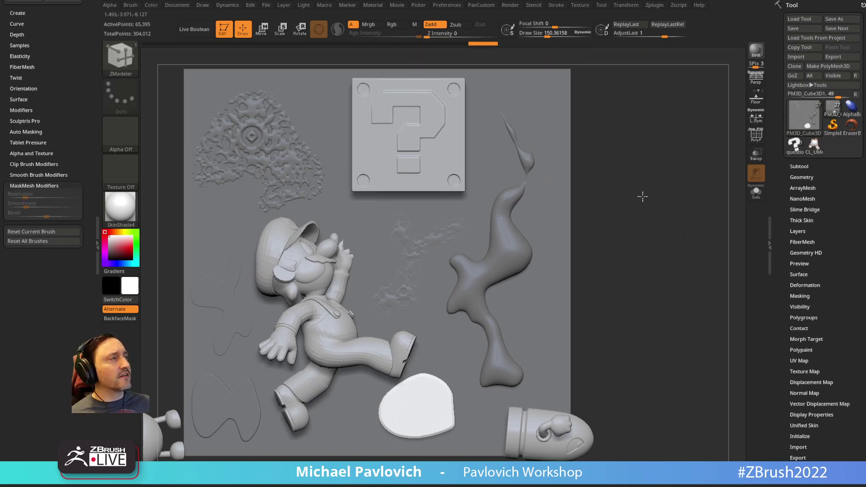
Choose the MeshProject brush from the sculpting brushes beginning with M
{"action": "key", "text": "b"}
{"action": "key", "text": "m"}
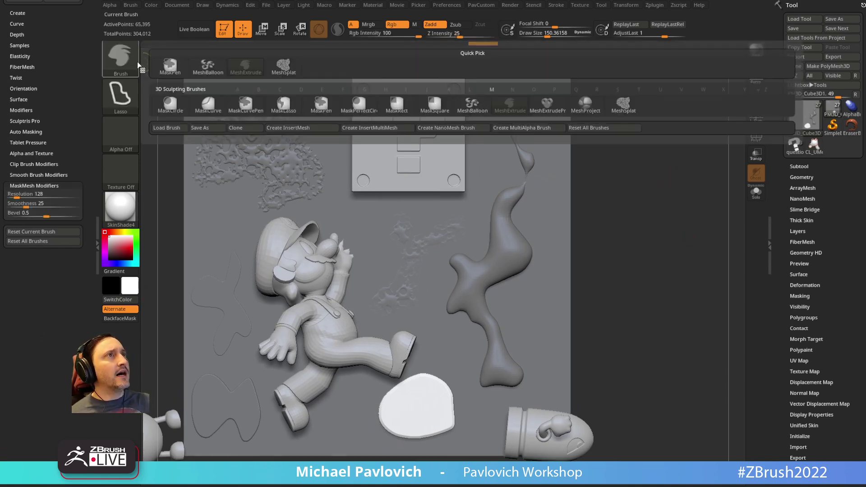
{"action": "left_click", "coordinate": [590, 104]}
{"action": "left_click_drag", "start_coordinate": [612, 141], "coordinate": [633, 162], "text": "alt"}
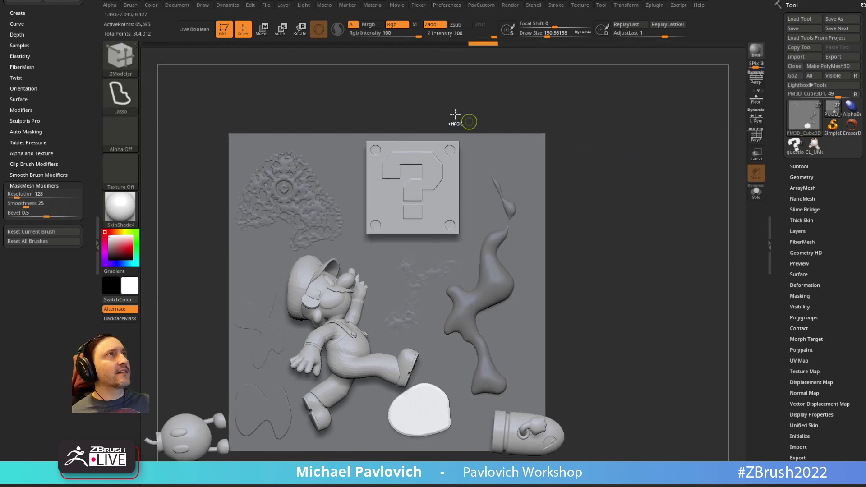
Expand the Picker's Depth options and dock the Picker palette above the Brush palette
{"action": "left_click", "coordinate": [418, 6]}
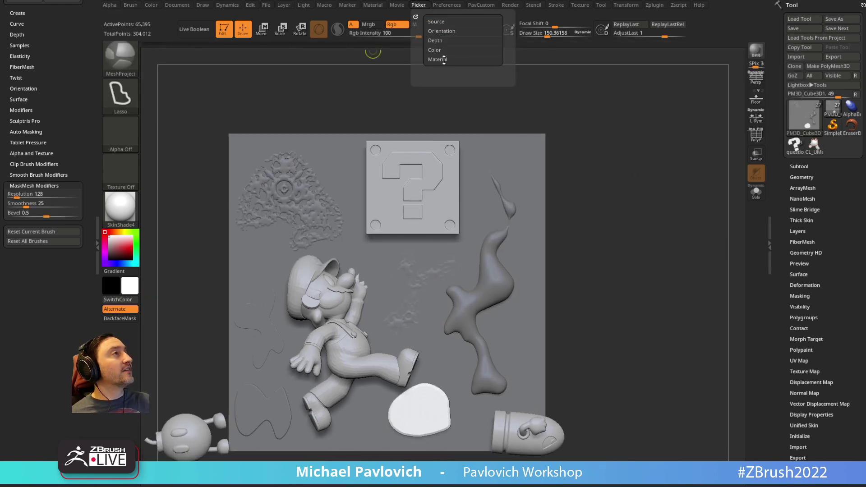
{"action": "left_click", "coordinate": [439, 40]}
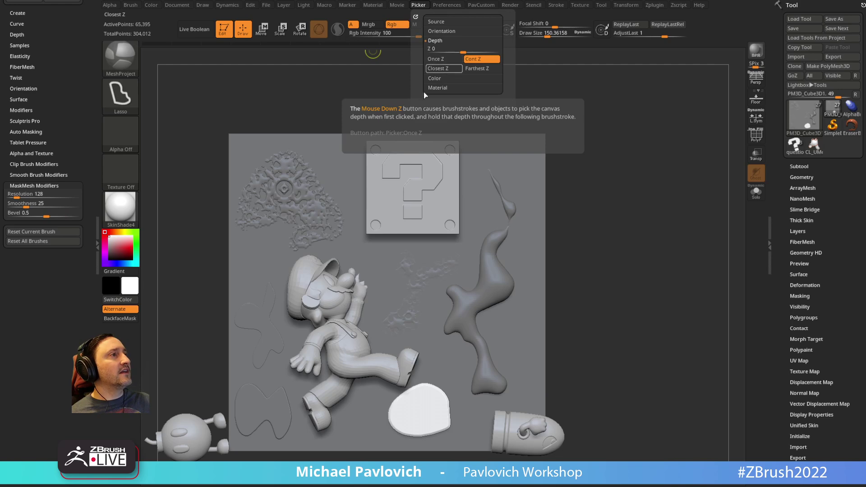
{"action": "left_click", "coordinate": [422, 7]}
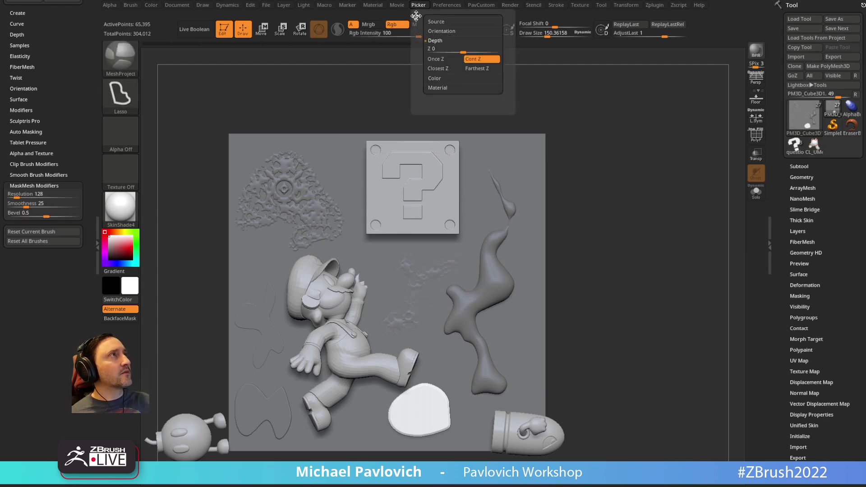
{"action": "mouse_move", "coordinate": [415, 15]}
{"action": "left_mouse_down"}
{"action": "mouse_move", "coordinate": [16, 32]}
{"action": "mouse_move", "coordinate": [27, 36]}
{"action": "left_mouse_up"}
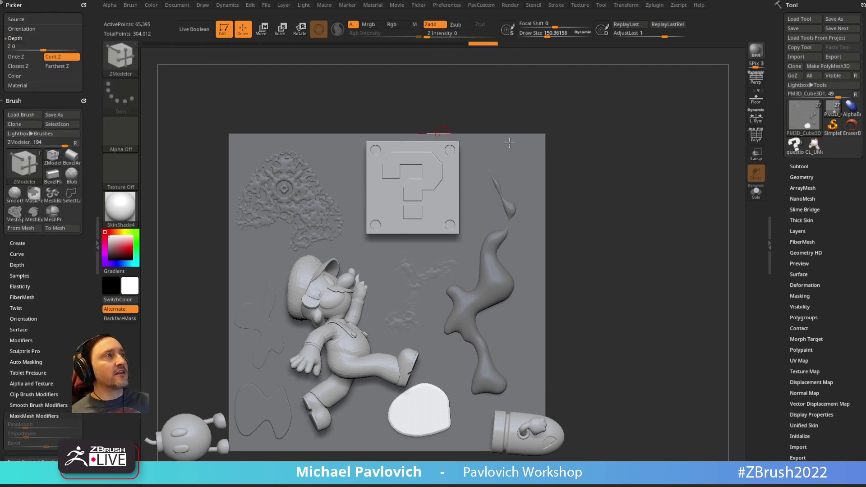
{"action": "left_click_drag", "start_coordinate": [620, 218], "coordinate": [572, 182], "text": "alt"}
{"action": "mouse_move", "coordinate": [478, 288]}
{"action": "left_mouse_down", "text": "ctrl"}
{"action": "mouse_move", "coordinate": [380, 259]}
{"action": "mouse_move", "coordinate": [431, 311]}
{"action": "left_mouse_up", "text": "ctrl"}
{"action": "key", "text": "ctrl+z"}
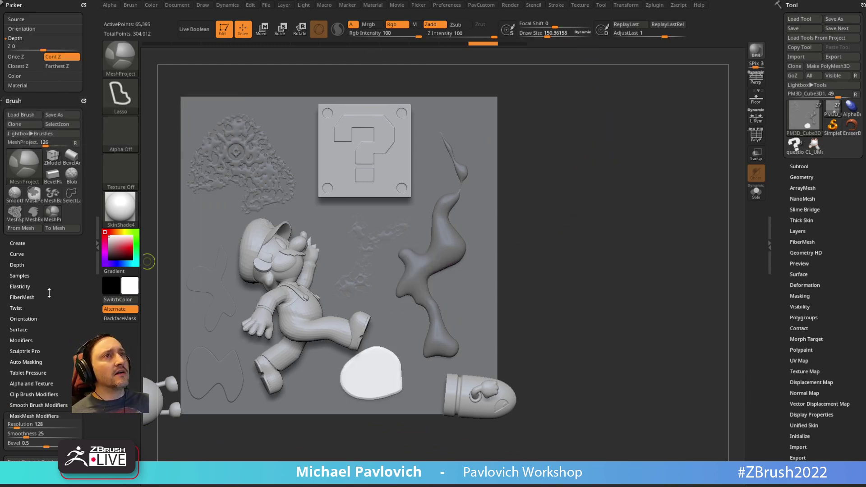
With MeshProject's LazyMouse off, draw a freehand lobed shape projected over the tall balloon form and the wall beside Mario
{"action": "mouse_move", "coordinate": [49, 293]}
{"action": "left_mouse_down"}
{"action": "mouse_move", "coordinate": [50, 204]}
{"action": "mouse_move", "coordinate": [49, 387]}
{"action": "left_mouse_up"}
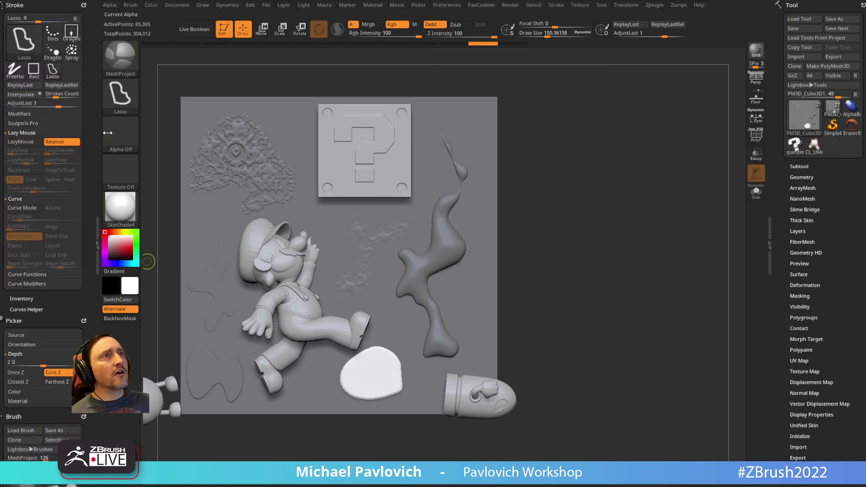
{"action": "mouse_move", "coordinate": [467, 212]}
{"action": "left_mouse_down", "text": "ctrl"}
{"action": "mouse_move", "coordinate": [411, 213]}
{"action": "mouse_move", "coordinate": [389, 303]}
{"action": "mouse_move", "coordinate": [478, 286]}
{"action": "left_mouse_up", "text": "ctrl"}
{"action": "key", "text": "b"}
{"action": "key", "text": "z"}
{"action": "key", "text": "m"}
{"action": "mouse_move", "coordinate": [612, 225]}
{"action": "left_mouse_down"}
{"action": "mouse_move", "coordinate": [597, 191]}
{"action": "mouse_move", "coordinate": [622, 162]}
{"action": "mouse_move", "coordinate": [621, 230]}
{"action": "left_mouse_up"}
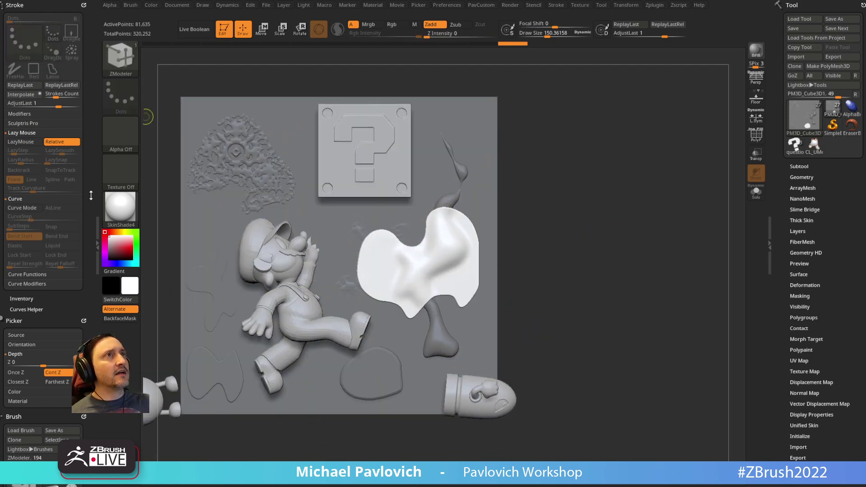
Set the picker depth to Once Z and draw a flat freehand MeshProject shape starting from Mario's extended leg
{"action": "scroll", "coordinate": [67, 307], "scroll_direction": "down", "scroll_amount": 2}
{"action": "scroll", "coordinate": [94, 303], "scroll_direction": "down", "scroll_amount": 5}
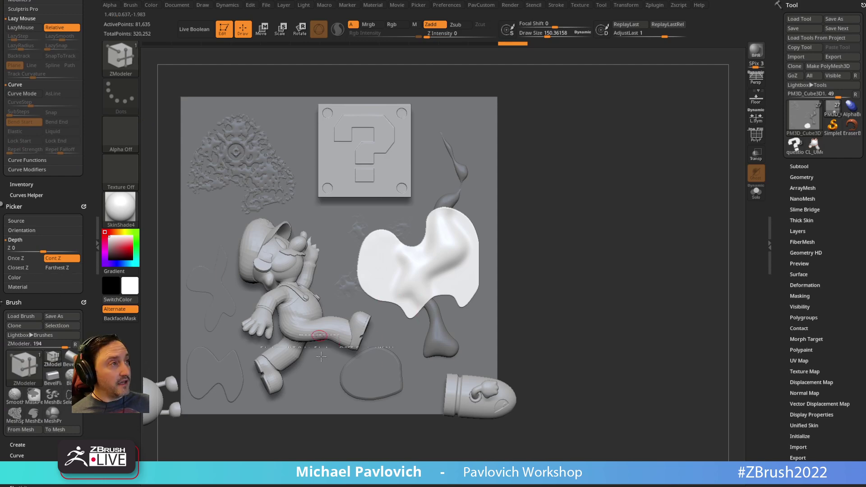
{"action": "key", "text": "ctrl+shift"}
{"action": "left_click", "coordinate": [25, 259]}
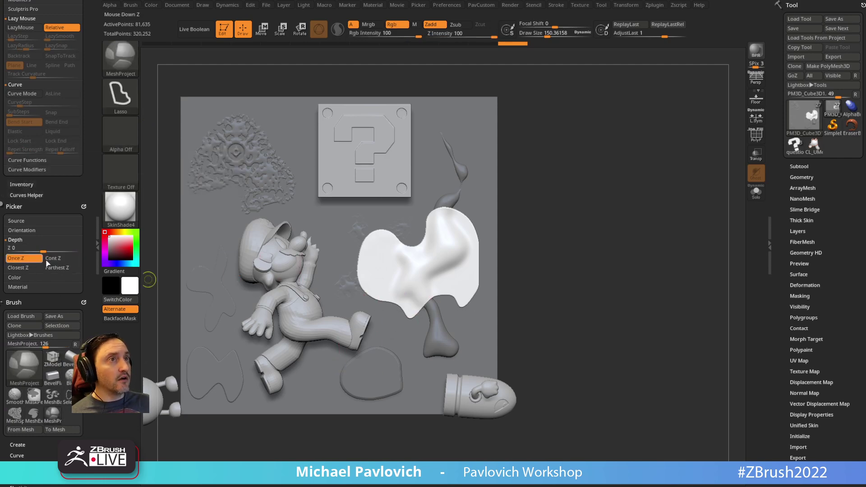
{"action": "mouse_move", "coordinate": [326, 329]}
{"action": "left_mouse_down"}
{"action": "mouse_move", "coordinate": [338, 395]}
{"action": "mouse_move", "coordinate": [390, 331]}
{"action": "left_mouse_up"}
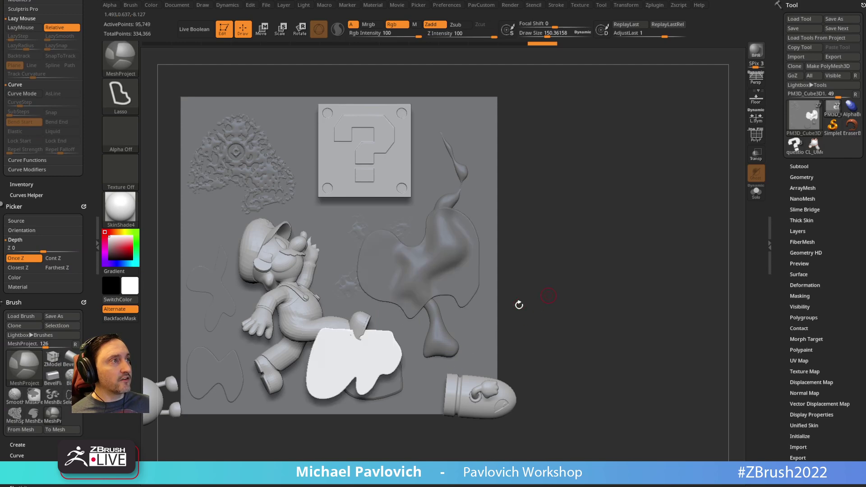
{"action": "right_click_drag", "start_coordinate": [358, 315], "coordinate": [537, 277]}
{"action": "left_click_drag", "start_coordinate": [537, 277], "coordinate": [572, 239]}
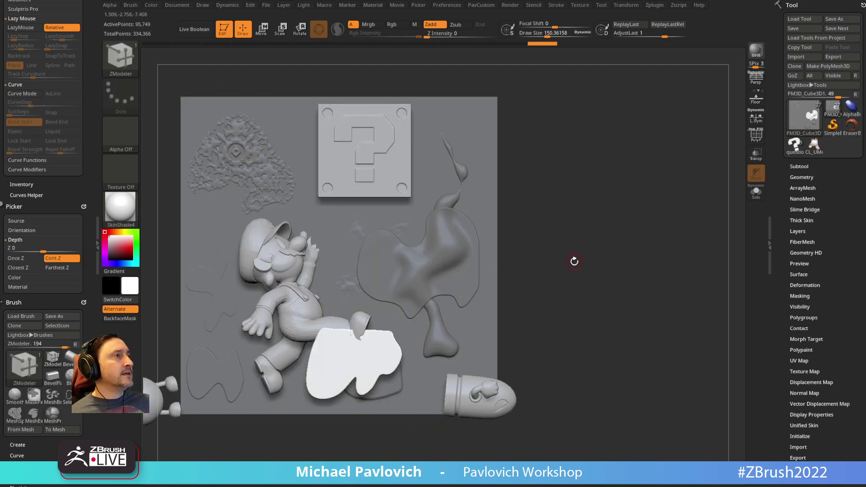
{"action": "key", "text": "b"}
{"action": "key", "text": "m"}
{"action": "key", "text": "p"}
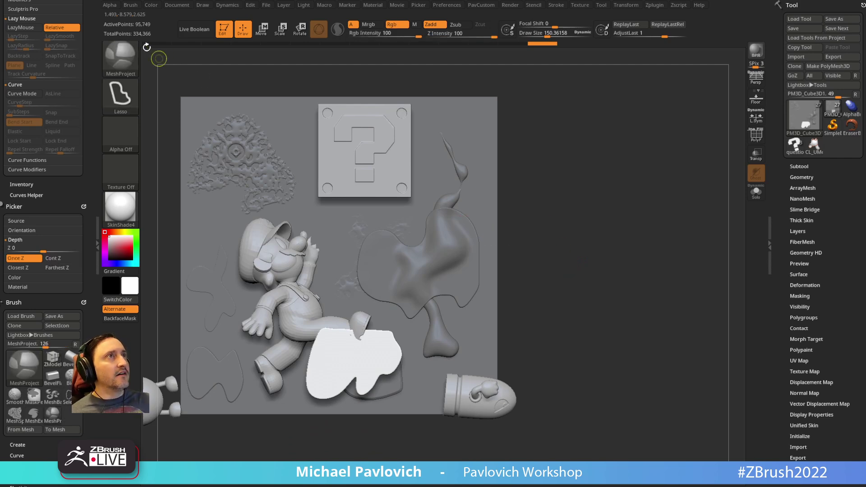
{"action": "key", "text": "b"}
{"action": "key", "text": "m"}
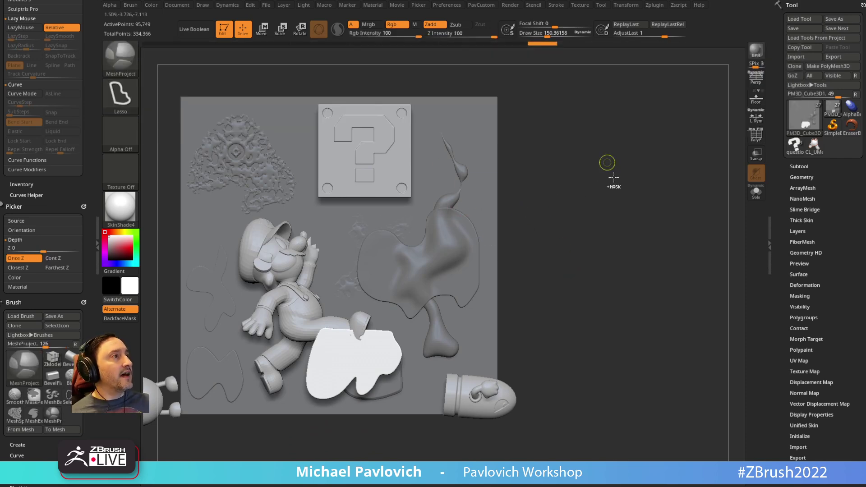
Split all the freehand brush shapes off the wall plane into a separate subtool and select it
{"action": "mouse_move", "coordinate": [613, 178]}
{"action": "left_mouse_down", "text": "ctrl"}
{"action": "mouse_move", "coordinate": [613, 226]}
{"action": "mouse_move", "coordinate": [554, 153]}
{"action": "mouse_move", "coordinate": [552, 118]}
{"action": "mouse_move", "coordinate": [493, 124]}
{"action": "left_mouse_up", "text": "ctrl"}
{"action": "key", "text": "2"}
{"action": "left_click", "coordinate": [677, 248]}
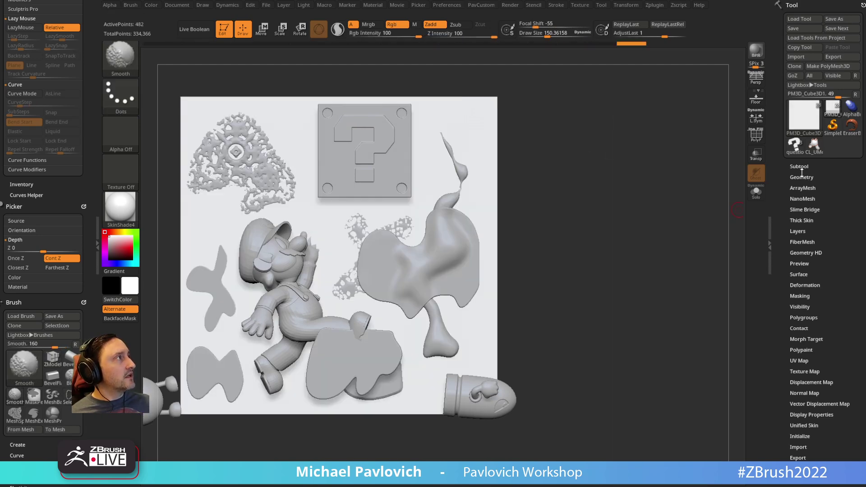
{"action": "left_click_drag", "start_coordinate": [532, 216], "coordinate": [554, 216], "text": "alt"}
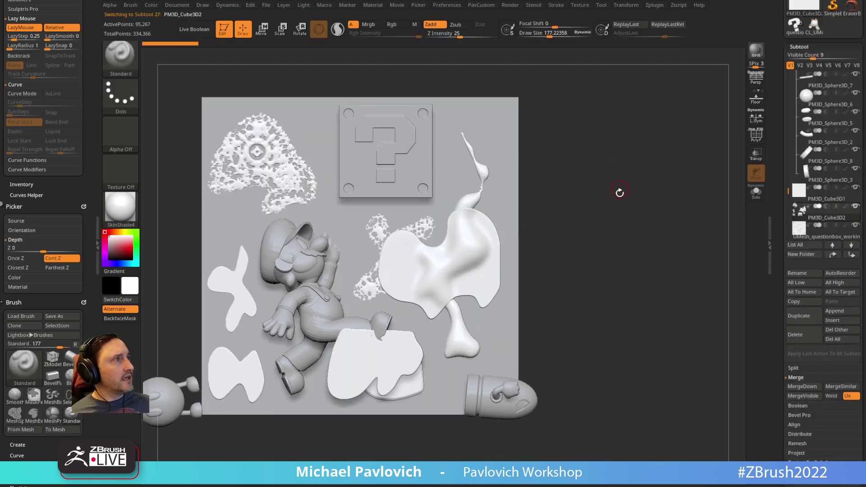
Isolate the lobed shape projected over the balloon form and split the hidden shapes into another subtool
{"action": "left_click_drag", "start_coordinate": [566, 288], "coordinate": [584, 264], "text": "ctrl+shift"}
{"action": "key", "text": "ctrl+shift+a"}
{"action": "key", "text": "2"}
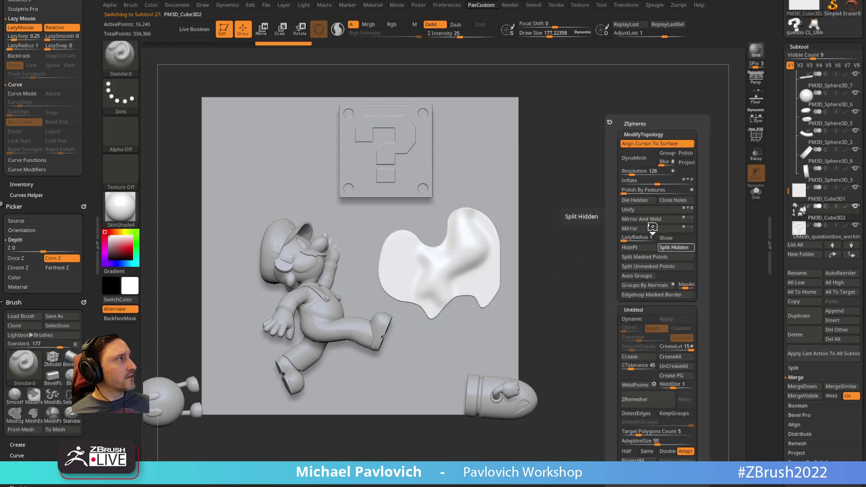
{"action": "left_click", "coordinate": [674, 247]}
Isolate the flat projected shape in front of Mario's leg and split the remaining hidden shapes into their own subtool
{"action": "key", "text": "b"}
{"action": "key", "text": "m"}
{"action": "key", "text": "p"}
{"action": "left_click_drag", "start_coordinate": [341, 451], "coordinate": [342, 392], "text": "ctrl+shift"}
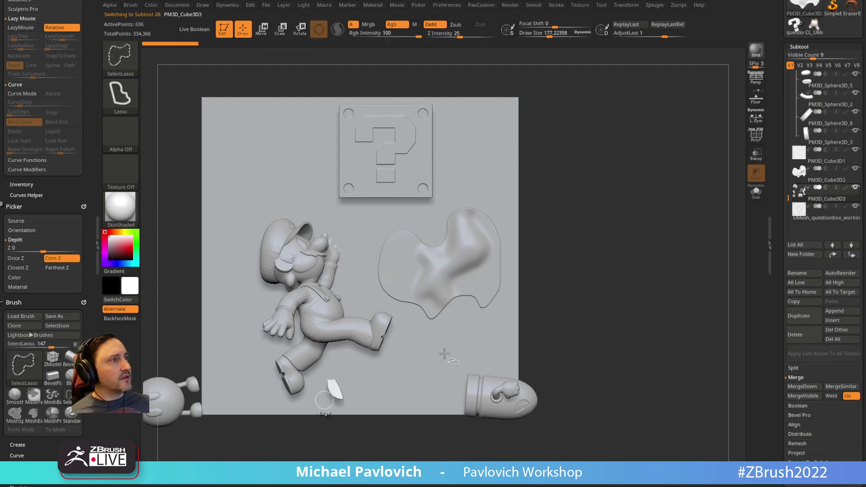
{"action": "key", "text": "ctrl+shift+a"}
{"action": "key", "text": "2"}
{"action": "left_click", "coordinate": [681, 248]}
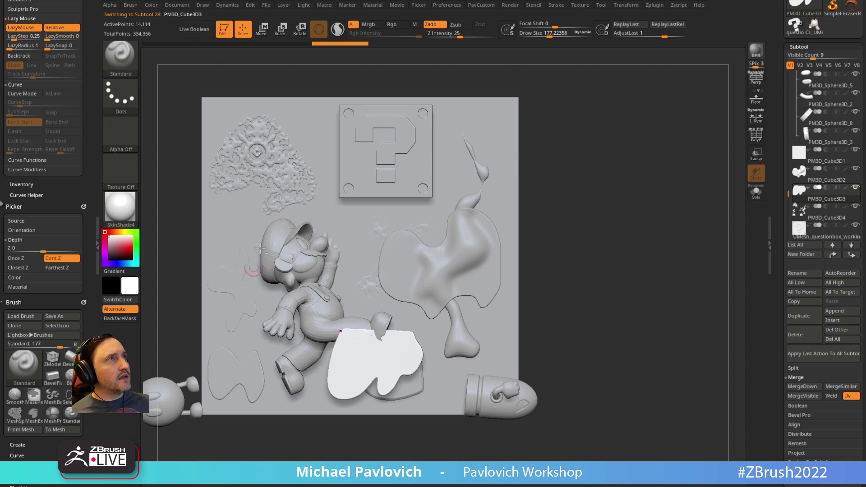
Delete the subtool holding the leftover balloon, splat and extrude shapes
{"action": "left_click", "coordinate": [280, 181], "text": "alt"}
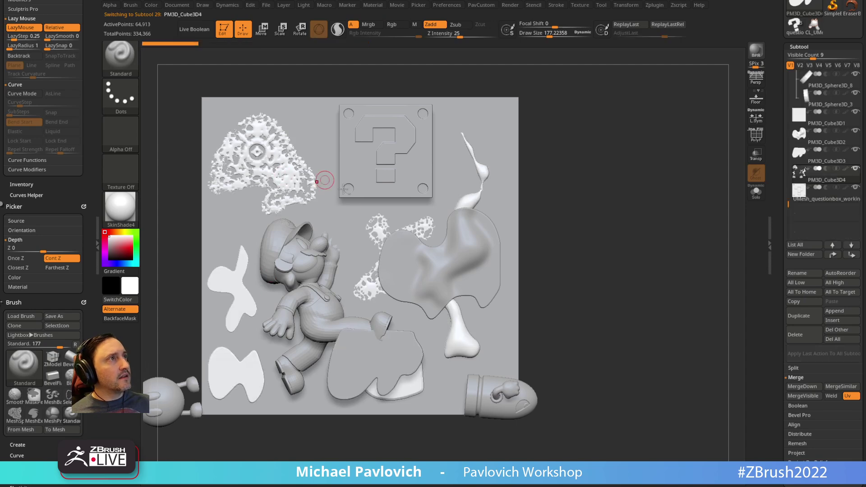
{"action": "left_click", "coordinate": [798, 334]}
{"action": "left_click", "coordinate": [721, 353]}
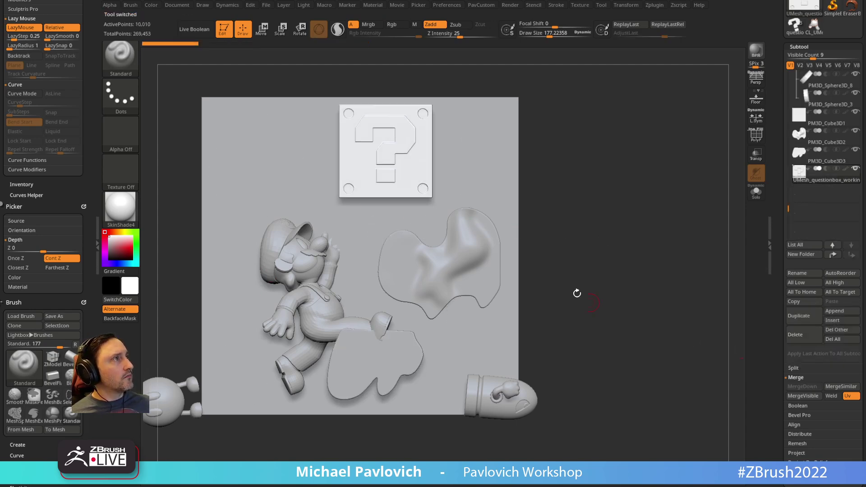
Select the lobed projected mesh beneath the question block and switch the material to StartupMaterial
{"action": "left_click", "coordinate": [500, 263], "text": "alt"}
{"action": "left_click_drag", "start_coordinate": [604, 228], "coordinate": [464, 315], "text": "alt"}
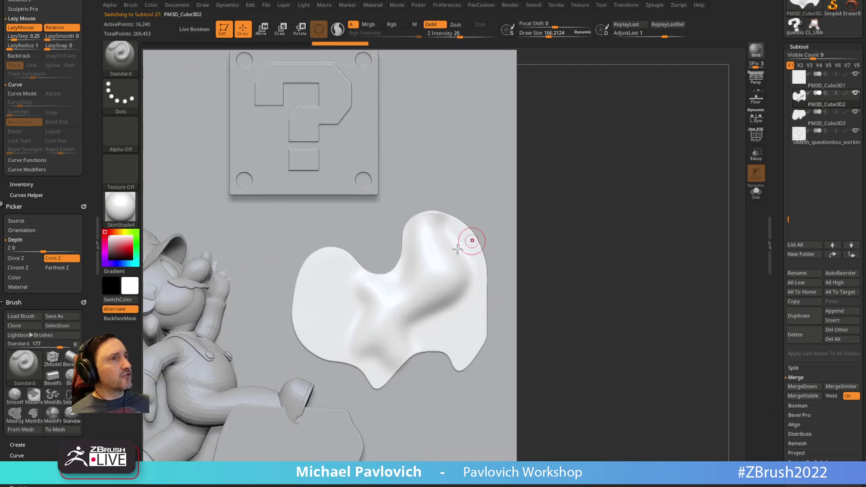
{"action": "left_click", "coordinate": [120, 207]}
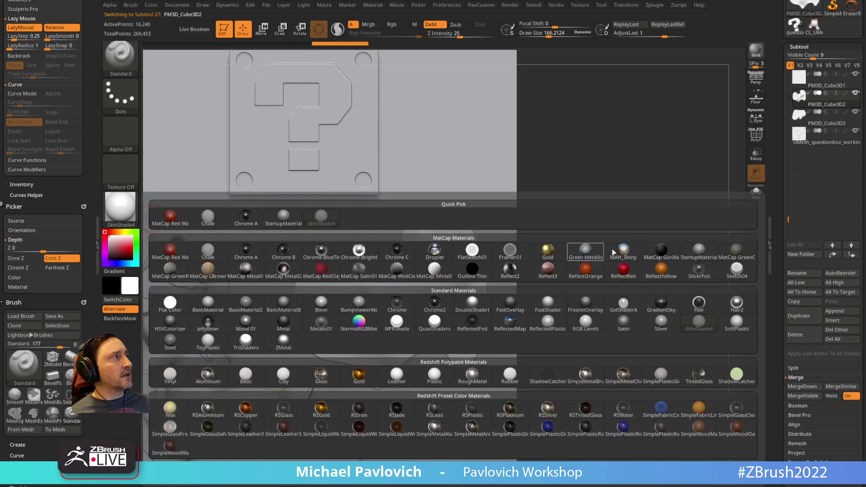
{"action": "left_click", "coordinate": [697, 251]}
Set the draw size to 130.47039, try a Standard brush stroke across the lobed projected mesh, and undo it
{"action": "key", "text": "s"}
{"action": "left_click_drag", "start_coordinate": [475, 277], "coordinate": [471, 277]}
{"action": "mouse_move", "coordinate": [444, 244]}
{"action": "left_mouse_down"}
{"action": "mouse_move", "coordinate": [467, 285]}
{"action": "mouse_move", "coordinate": [433, 326]}
{"action": "mouse_move", "coordinate": [331, 298]}
{"action": "mouse_move", "coordinate": [374, 309]}
{"action": "left_mouse_up"}
{"action": "key", "text": "ctrl+z"}
{"action": "left_click_drag", "start_coordinate": [624, 203], "coordinate": [657, 213], "text": "alt"}
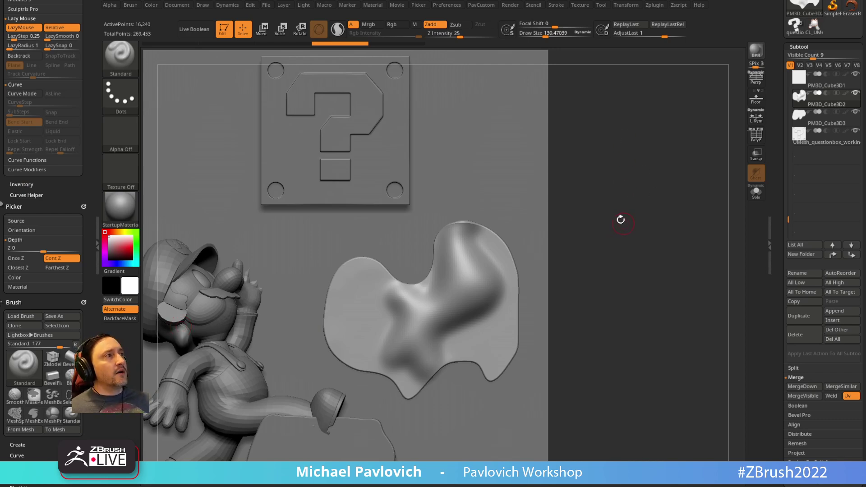
{"action": "left_click_drag", "start_coordinate": [614, 218], "coordinate": [649, 218]}
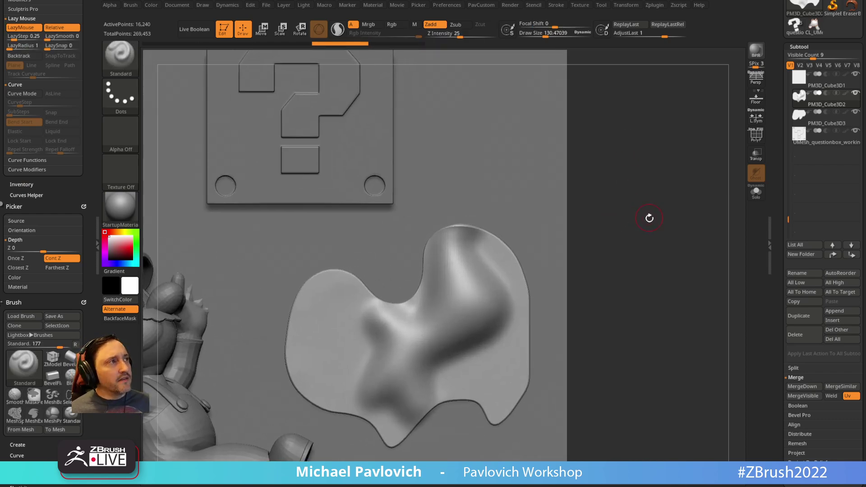
Choose the Blob brush and sculpt a row of bumps along the lobed mesh's edge nearest Mario
{"action": "key", "text": "b"}
{"action": "left_click", "coordinate": [319, 254]}
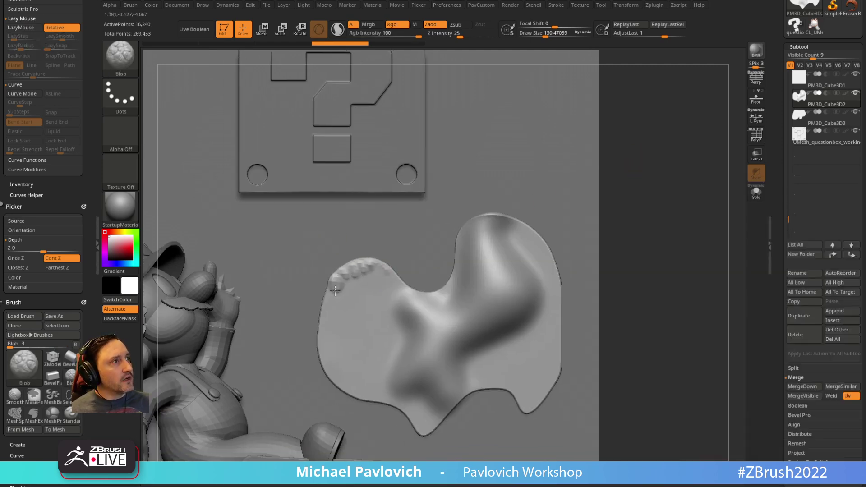
{"action": "left_click_drag", "start_coordinate": [335, 291], "coordinate": [328, 314]}
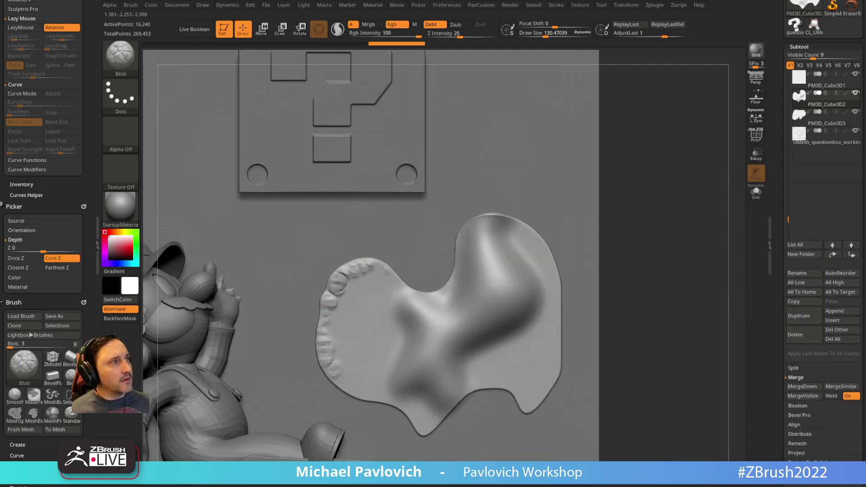
{"action": "left_click_drag", "start_coordinate": [340, 382], "coordinate": [348, 382]}
{"action": "key", "text": "2"}
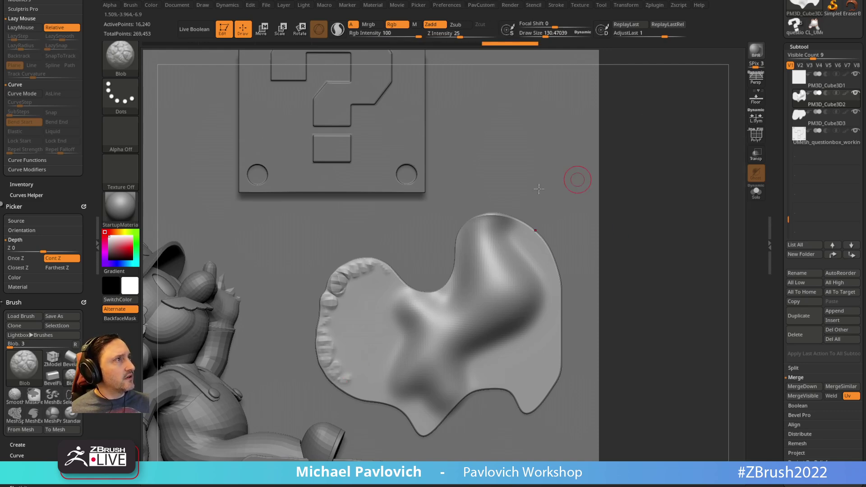
Enable Sculptris Pro, continue the Blob bumps along the lobed mesh's lower edge to its pointed tip, and display the wireframe
{"action": "left_click", "coordinate": [338, 29]}
{"action": "mouse_move", "coordinate": [327, 356]}
{"action": "left_mouse_down"}
{"action": "mouse_move", "coordinate": [349, 383]}
{"action": "mouse_move", "coordinate": [423, 431]}
{"action": "left_mouse_up"}
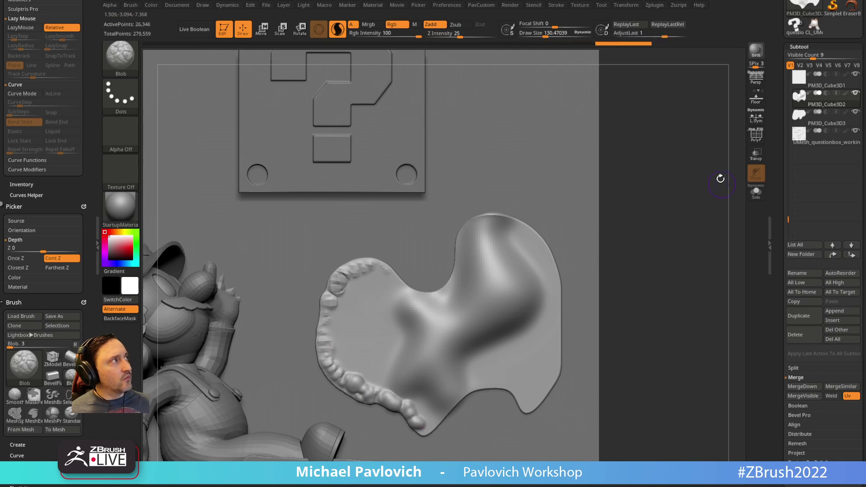
{"action": "key", "text": "shift+f"}
{"action": "right_click_drag", "start_coordinate": [702, 187], "coordinate": [674, 244], "text": "ctrl"}
{"action": "mouse_move", "coordinate": [307, 289]}
{"action": "left_mouse_down"}
{"action": "mouse_move", "coordinate": [345, 322]}
{"action": "mouse_move", "coordinate": [374, 332]}
{"action": "left_mouse_up"}
{"action": "key", "text": "ctrl+z"}
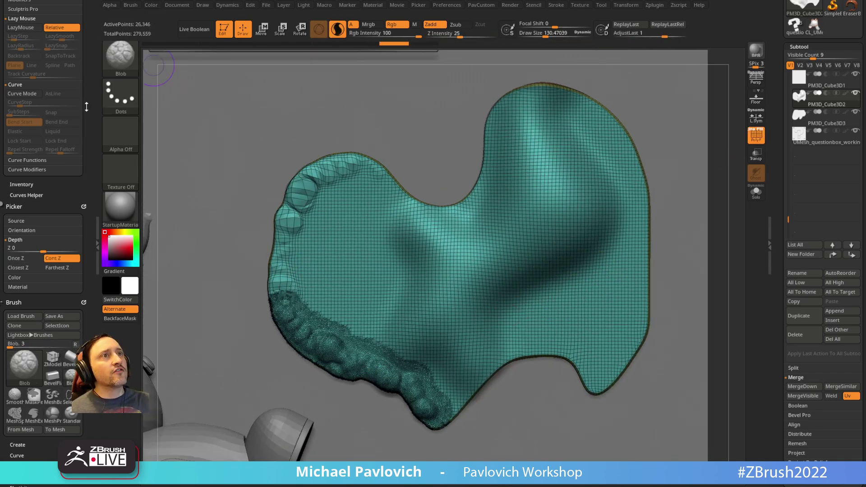
Open the Sculptris Pro stroke settings, set SubDivide Size to 0.78967, try a Blob stroke along the bumpy edge, and undo it
{"action": "left_click_drag", "start_coordinate": [86, 106], "coordinate": [83, 211]}
{"action": "left_click", "coordinate": [23, 123]}
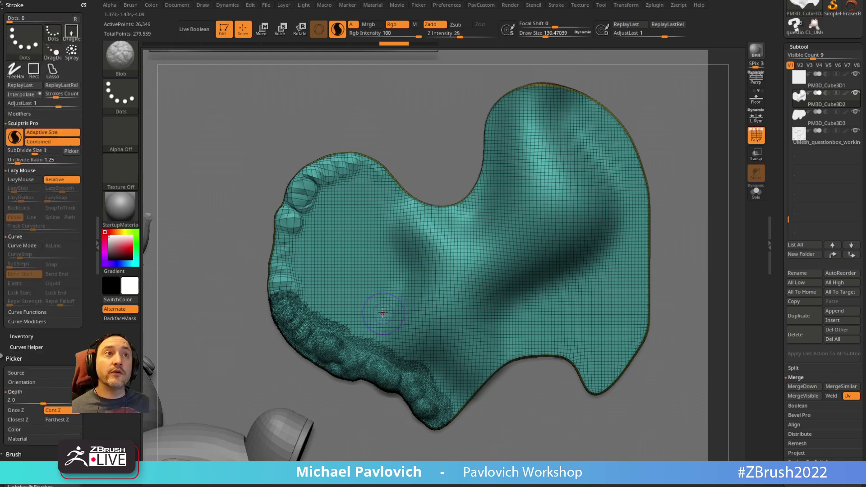
{"action": "left_click", "coordinate": [34, 151]}
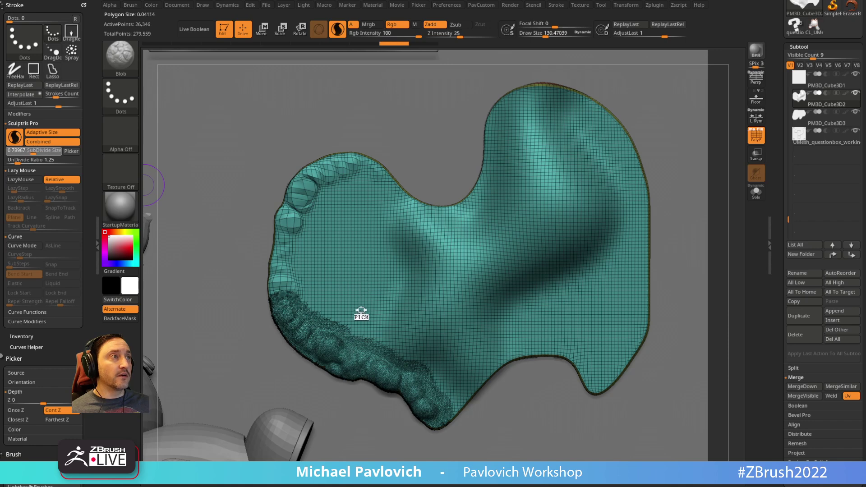
{"action": "mouse_move", "coordinate": [299, 323]}
{"action": "left_mouse_down"}
{"action": "mouse_move", "coordinate": [341, 354]}
{"action": "mouse_move", "coordinate": [376, 361]}
{"action": "left_mouse_up"}
{"action": "key", "text": "ctrl+z"}
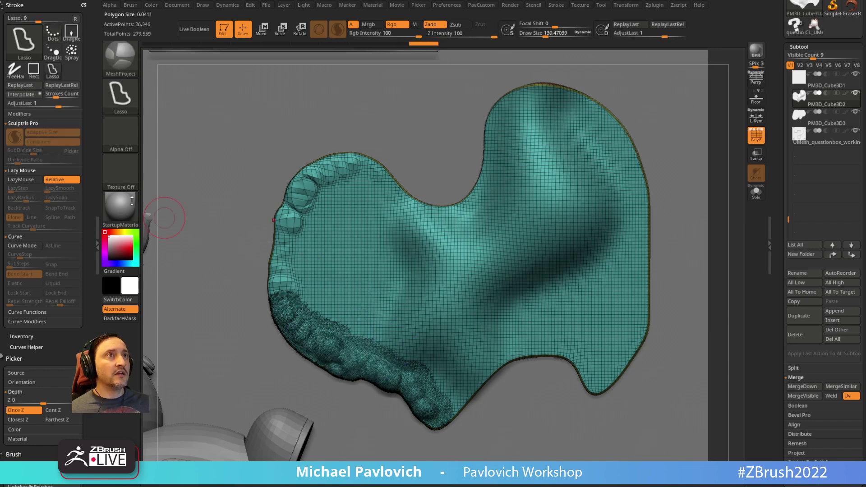
Turn off Adaptive Size, set SubDivide Size to 1.15539, and sculpt a coarser Blob stroke over the lower bumps
{"action": "left_click", "coordinate": [53, 132]}
{"action": "left_click_drag", "start_coordinate": [47, 152], "coordinate": [50, 160]}
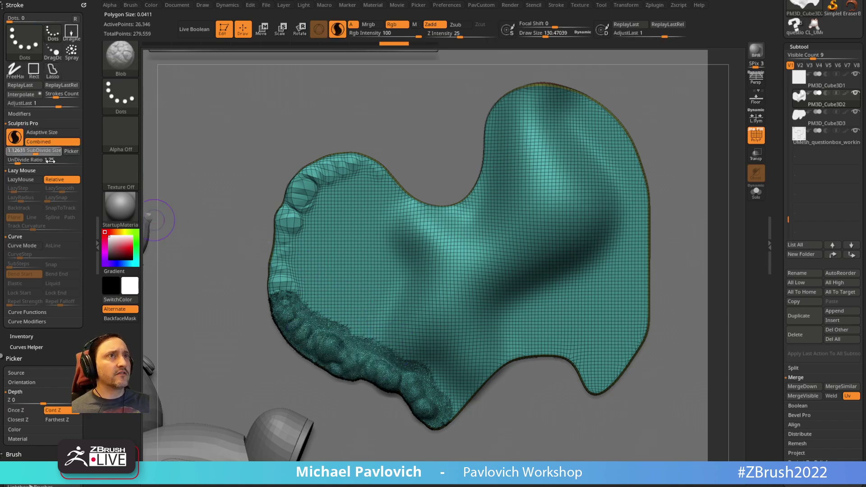
{"action": "mouse_move", "coordinate": [311, 322]}
{"action": "left_mouse_down"}
{"action": "mouse_move", "coordinate": [343, 352]}
{"action": "mouse_move", "coordinate": [424, 377]}
{"action": "left_mouse_up"}
Set SubDivide Size to 0.4553, hide the wireframe, and sculpt finer Blob bumps around the lobed mesh's bottom and Mario-side edges
{"action": "left_click", "coordinate": [34, 150]}
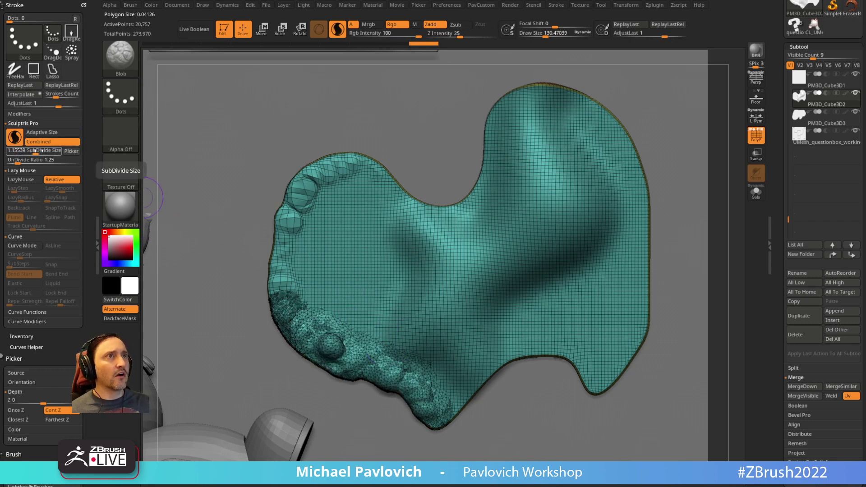
{"action": "mouse_move", "coordinate": [80, 175]}
{"action": "left_mouse_down"}
{"action": "mouse_move", "coordinate": [280, 296]}
{"action": "mouse_move", "coordinate": [316, 337]}
{"action": "mouse_move", "coordinate": [351, 345]}
{"action": "mouse_move", "coordinate": [442, 413]}
{"action": "left_mouse_up"}
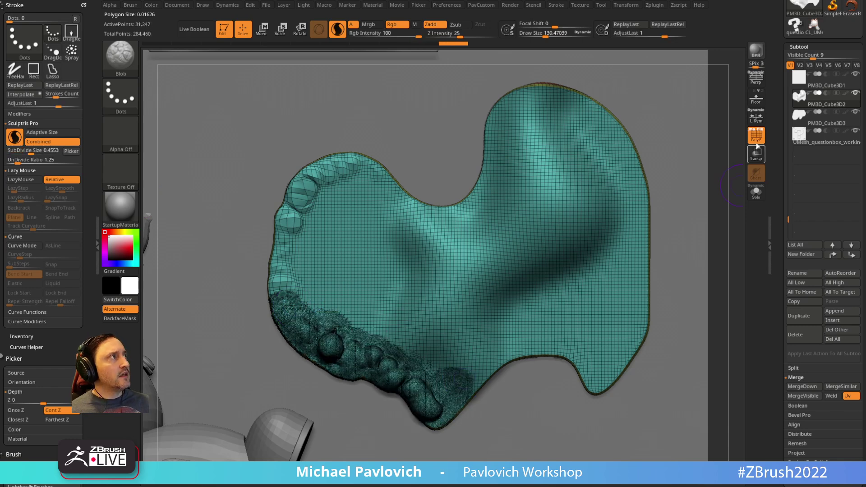
{"action": "key", "text": "shift+f"}
{"action": "left_click_drag", "start_coordinate": [728, 222], "coordinate": [704, 198], "text": "alt"}
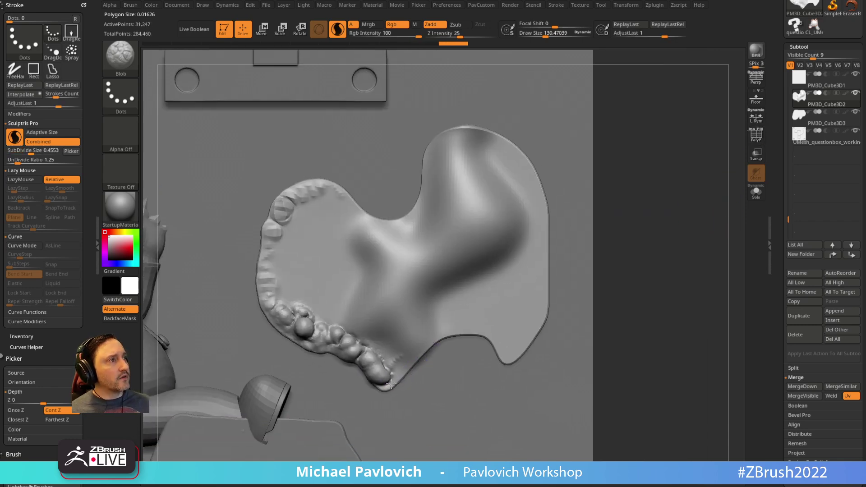
{"action": "mouse_move", "coordinate": [391, 383]}
{"action": "left_mouse_down"}
{"action": "mouse_move", "coordinate": [444, 329]}
{"action": "mouse_move", "coordinate": [478, 325]}
{"action": "mouse_move", "coordinate": [513, 356]}
{"action": "mouse_move", "coordinate": [536, 320]}
{"action": "mouse_move", "coordinate": [509, 343]}
{"action": "mouse_move", "coordinate": [443, 335]}
{"action": "mouse_move", "coordinate": [383, 378]}
{"action": "left_mouse_up"}
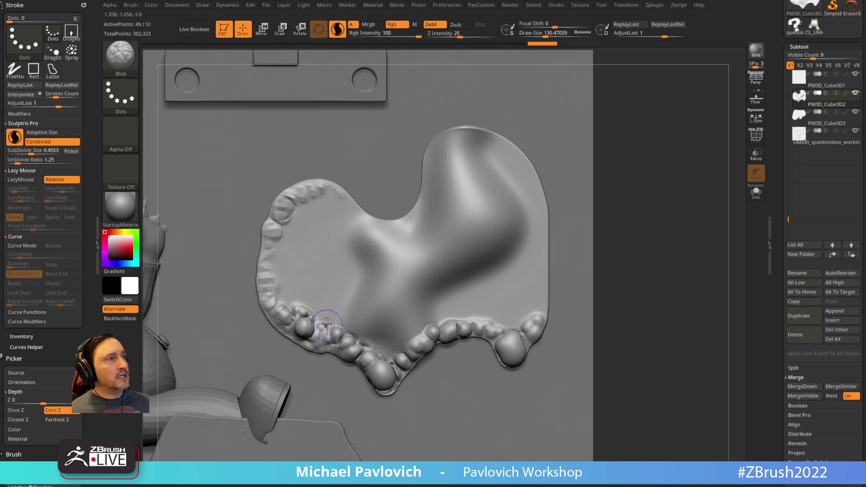
{"action": "mouse_move", "coordinate": [326, 324]}
{"action": "left_mouse_down"}
{"action": "mouse_move", "coordinate": [277, 303]}
{"action": "mouse_move", "coordinate": [261, 237]}
{"action": "mouse_move", "coordinate": [318, 185]}
{"action": "left_mouse_up"}
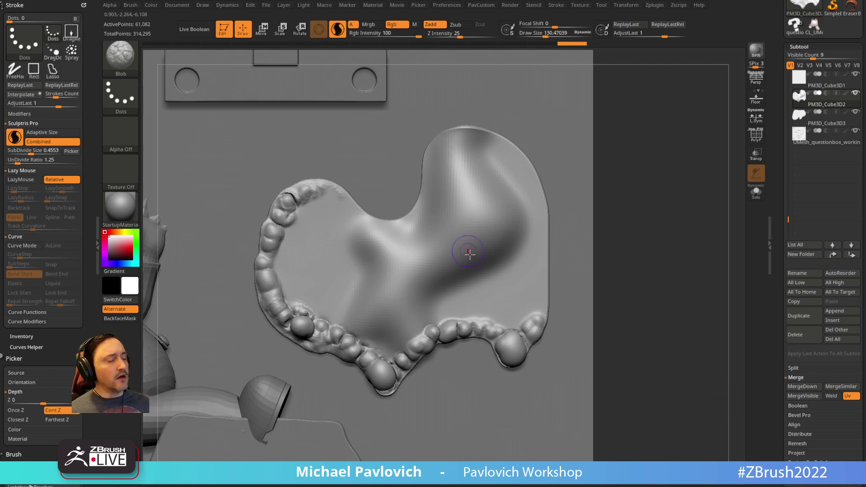
Load the Spherical brush from the Misc brush folder in LightBox
{"action": "key", "text": "b"}
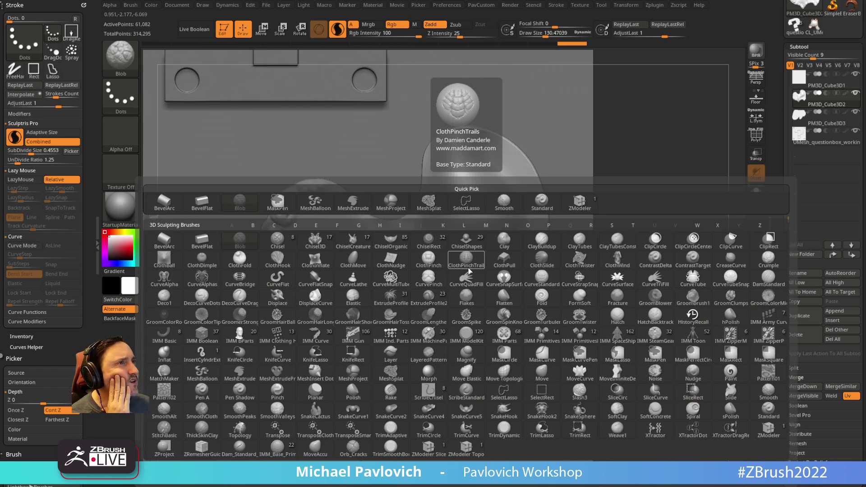
{"action": "key", "text": "comma"}
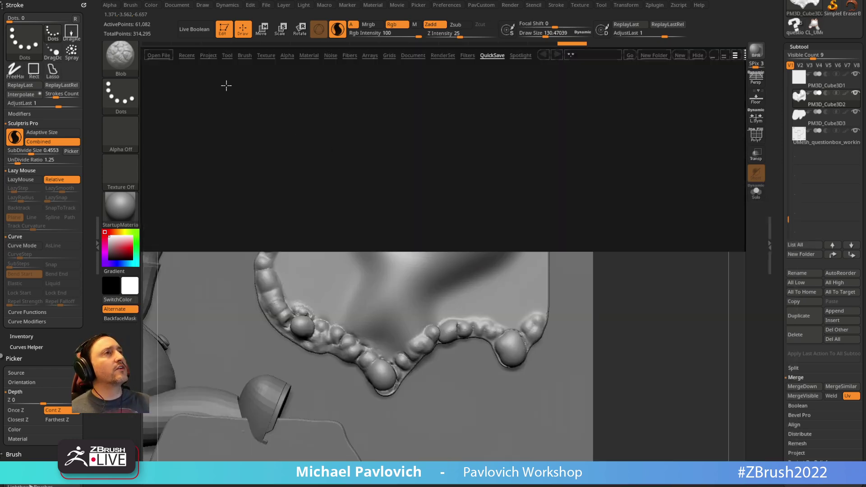
{"action": "left_click", "coordinate": [244, 55]}
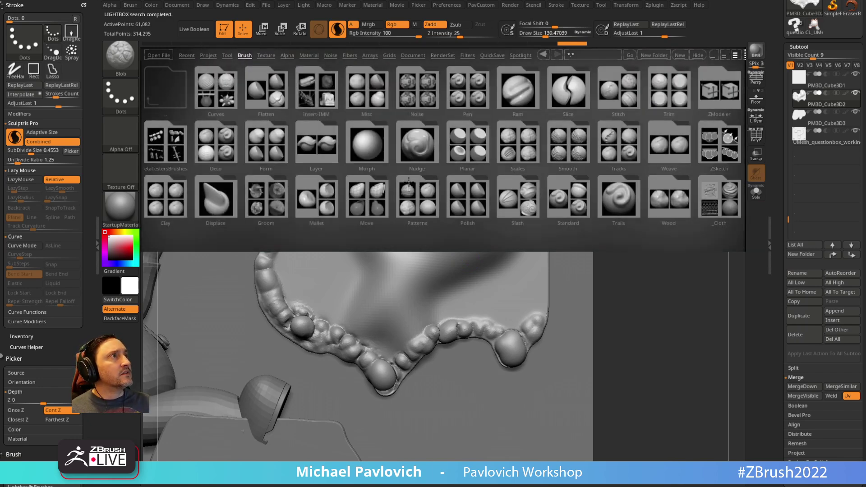
{"action": "left_click", "coordinate": [366, 88]}
{"action": "double_click", "coordinate": [220, 155]}
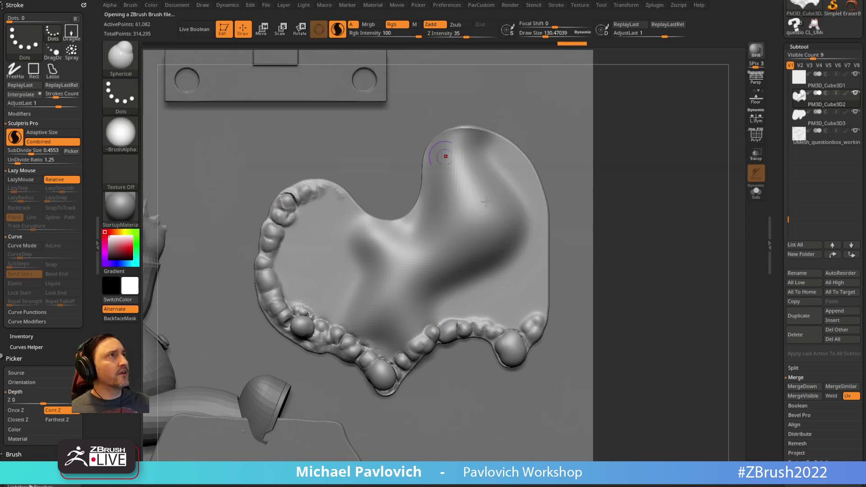
Undo a test Spherical stroke, turn off Sculptris Pro, and stamp round nodules up the lobed mesh's edge farthest from Mario
{"action": "left_click_drag", "start_coordinate": [528, 282], "coordinate": [528, 280]}
{"action": "key", "text": "ctrl+z"}
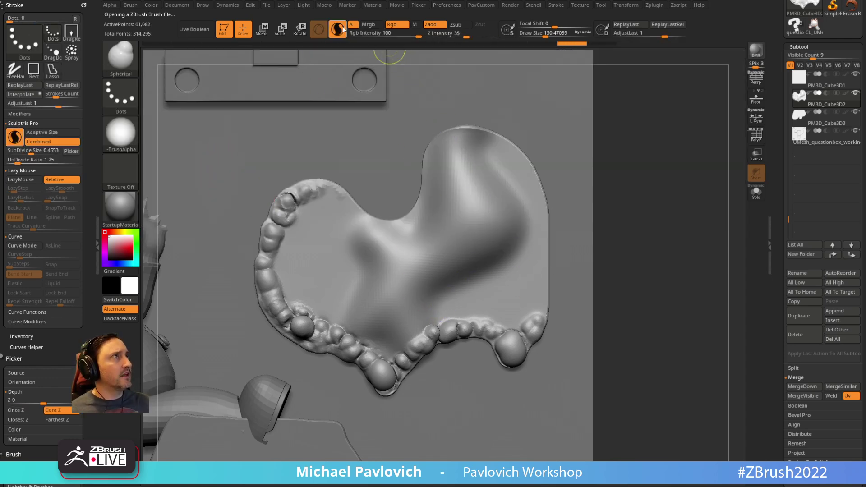
{"action": "left_click", "coordinate": [337, 28]}
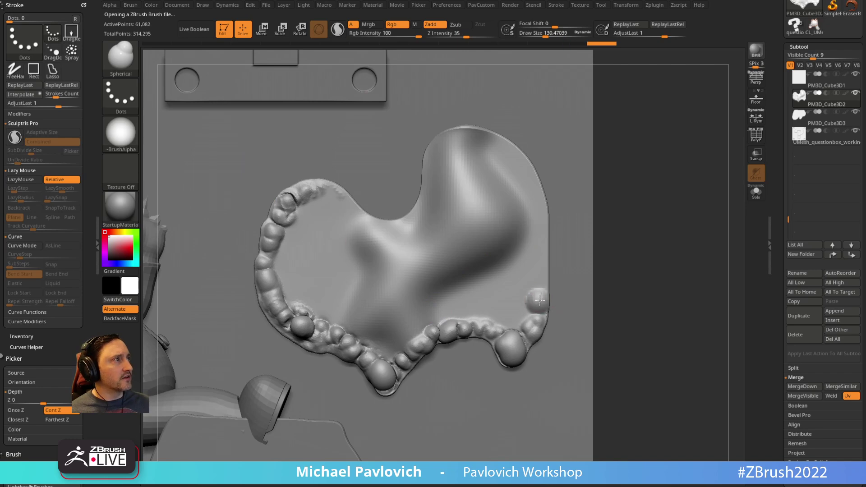
{"action": "left_click", "coordinate": [537, 256]}
Set the draw size to 107.60439 and Z Intensity to 61, and extend the nodule row up the straight edge
{"action": "key", "text": "s"}
{"action": "left_click_drag", "start_coordinate": [489, 247], "coordinate": [486, 247]}
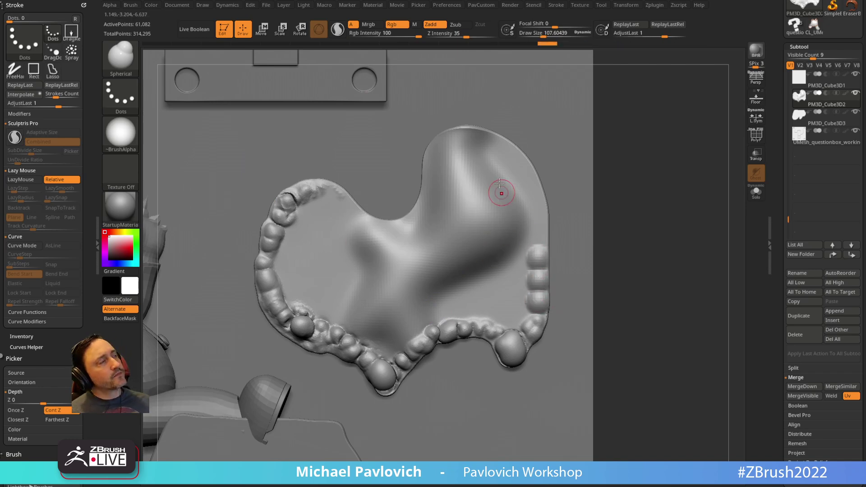
{"action": "left_click_drag", "start_coordinate": [463, 31], "coordinate": [496, 48]}
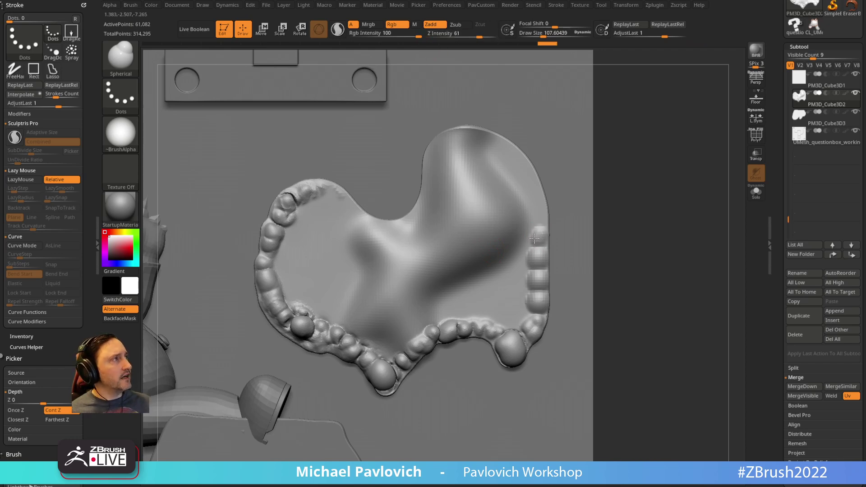
{"action": "left_click_drag", "start_coordinate": [534, 238], "coordinate": [542, 216]}
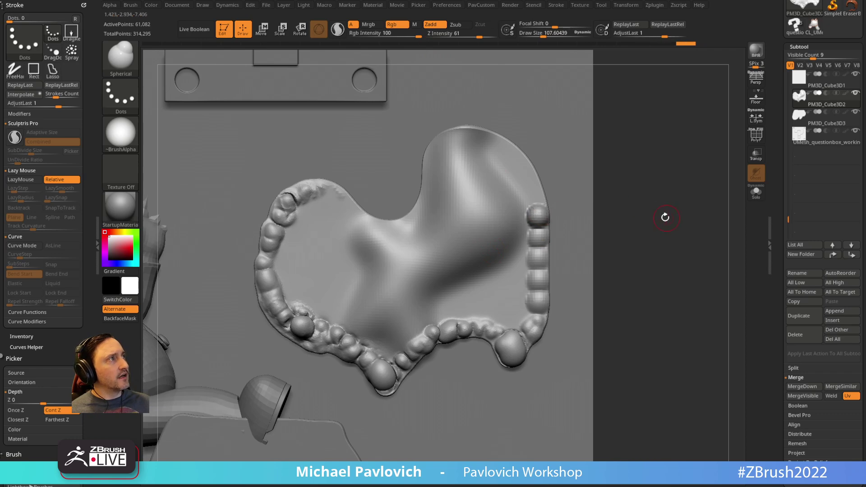
Inspect the nodules from the side, undo the row on the straight edge, and enable BackfaceMask for the Spherical brush
{"action": "left_click_drag", "start_coordinate": [664, 217], "coordinate": [561, 243]}
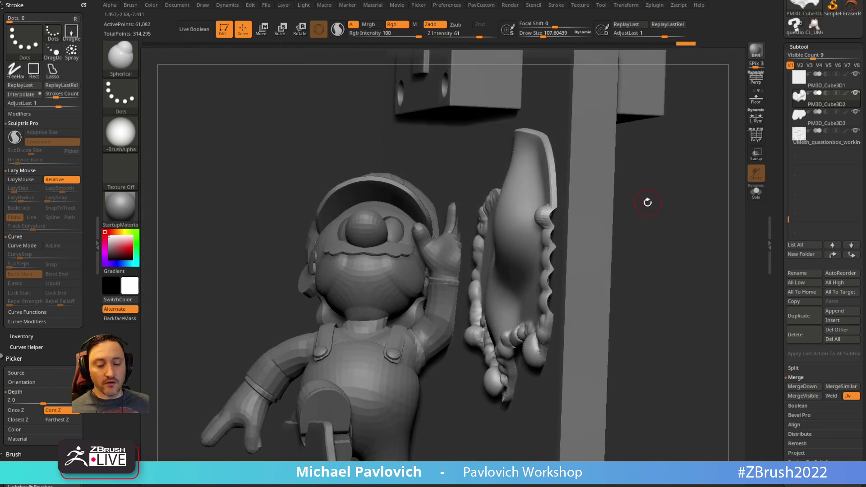
{"action": "key", "text": "ctrl+b"}
{"action": "key", "text": "ctrl"}
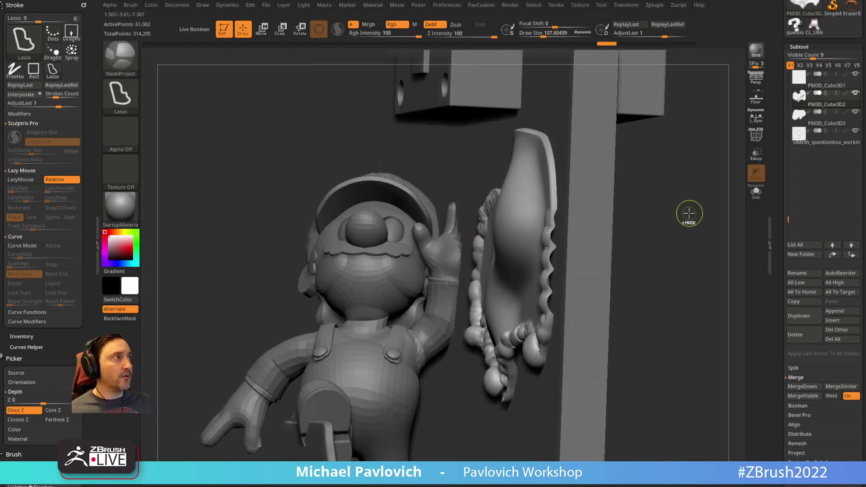
{"action": "left_click_drag", "start_coordinate": [662, 213], "coordinate": [693, 217], "text": "shift"}
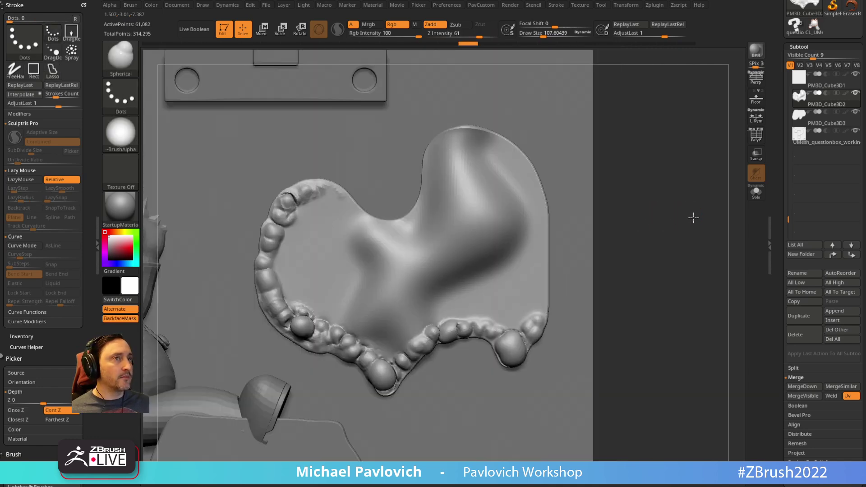
Expand the brush's Auto Masking settings, set Z Intensity to 100, and stamp Spherical nodules up the straight edge farthest from Mario
{"action": "scroll", "coordinate": [55, 341], "scroll_direction": "down", "scroll_amount": 6}
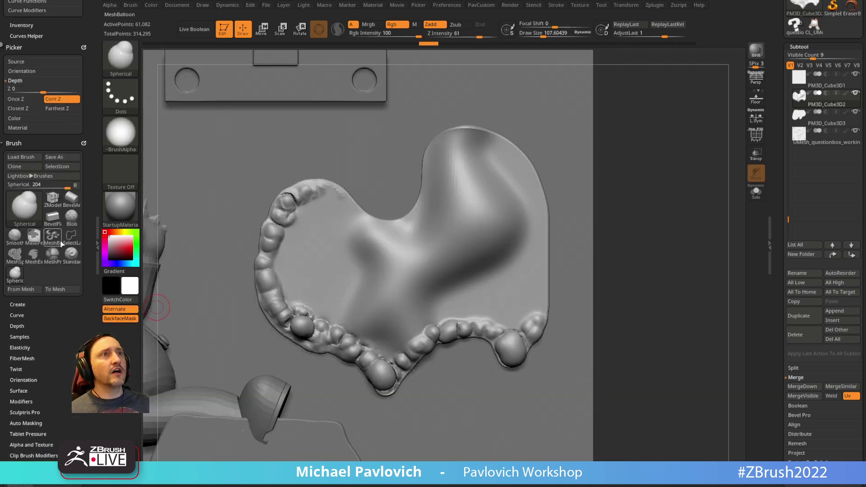
{"action": "key", "text": "shift"}
{"action": "scroll", "coordinate": [44, 190], "scroll_direction": "down", "scroll_amount": 1}
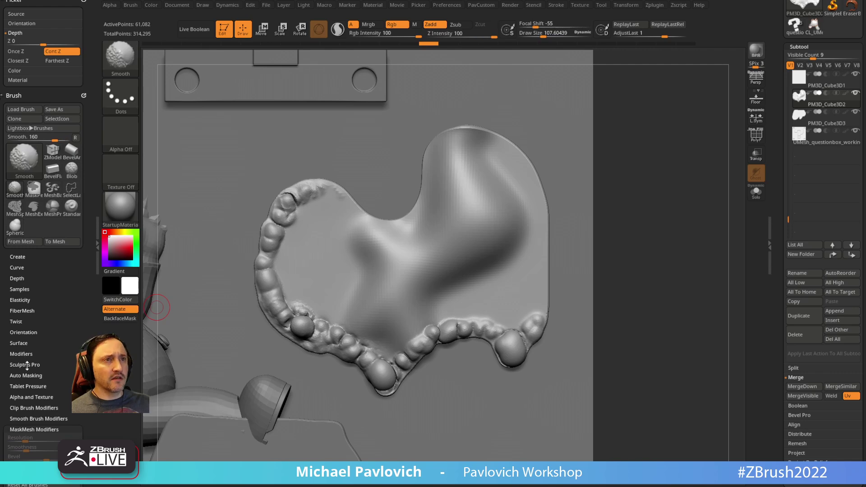
{"action": "left_click", "coordinate": [28, 374], "text": "shift"}
{"action": "left_click_drag", "start_coordinate": [54, 253], "coordinate": [54, 181]}
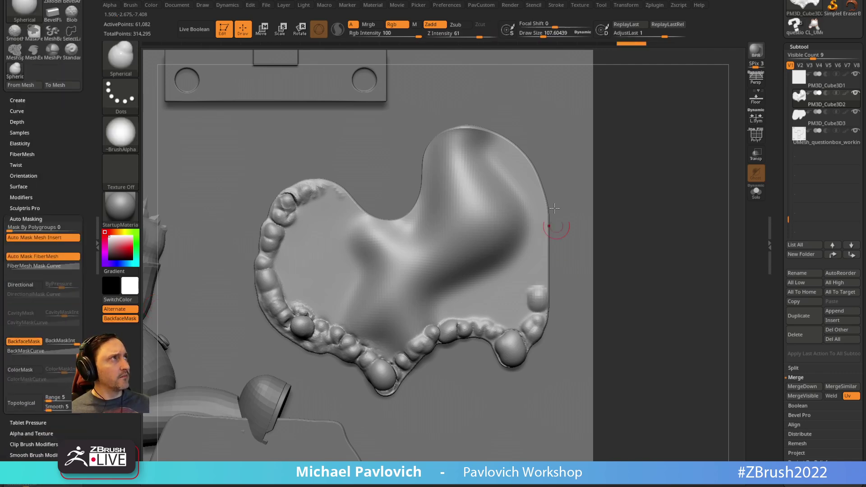
{"action": "left_click", "coordinate": [495, 35]}
{"action": "left_click_drag", "start_coordinate": [538, 272], "coordinate": [537, 242]}
{"action": "mouse_move", "coordinate": [667, 234]}
{"action": "left_mouse_down"}
{"action": "mouse_move", "coordinate": [620, 237]}
{"action": "mouse_move", "coordinate": [663, 234]}
{"action": "left_mouse_up"}
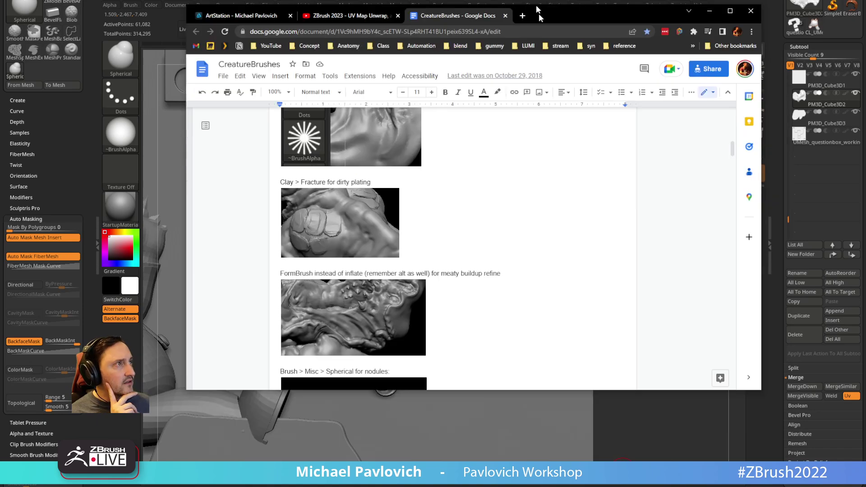
Look through the brush examples in the CreatureBrushes Google Docs document and switch back to ZBrush
{"action": "left_click_drag", "start_coordinate": [537, 10], "coordinate": [515, 79]}
{"action": "scroll", "coordinate": [494, 238], "scroll_direction": "down", "scroll_amount": 10}
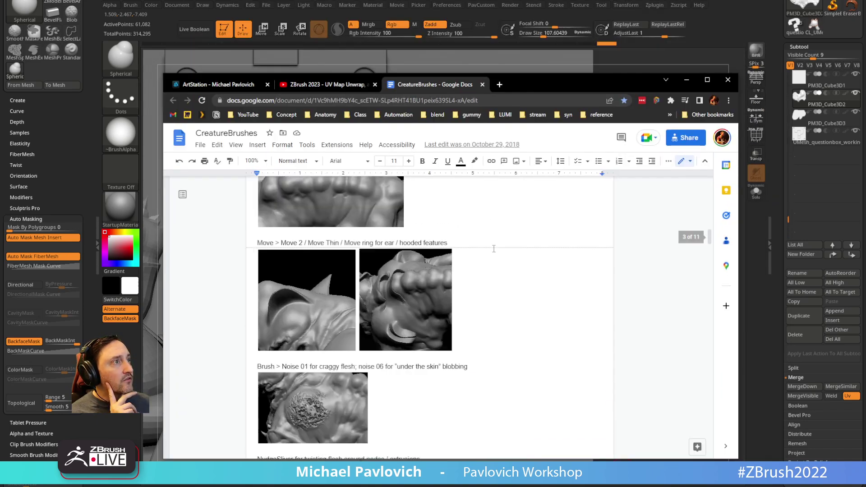
{"action": "key", "text": "alt+Tab"}
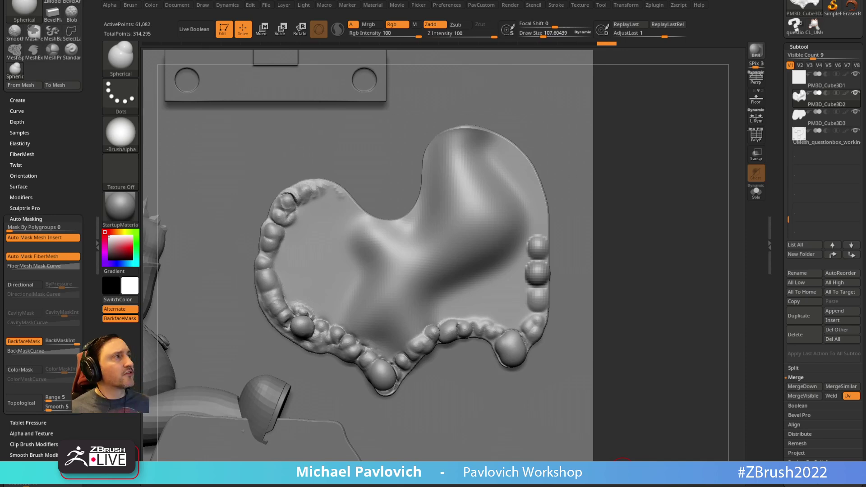
Choose the FormSoft brush, set the draw size to 86.95839 and Z Intensity to 57, and enable Sculptris Pro
{"action": "left_click_drag", "start_coordinate": [669, 180], "coordinate": [658, 192]}
{"action": "key", "text": "b"}
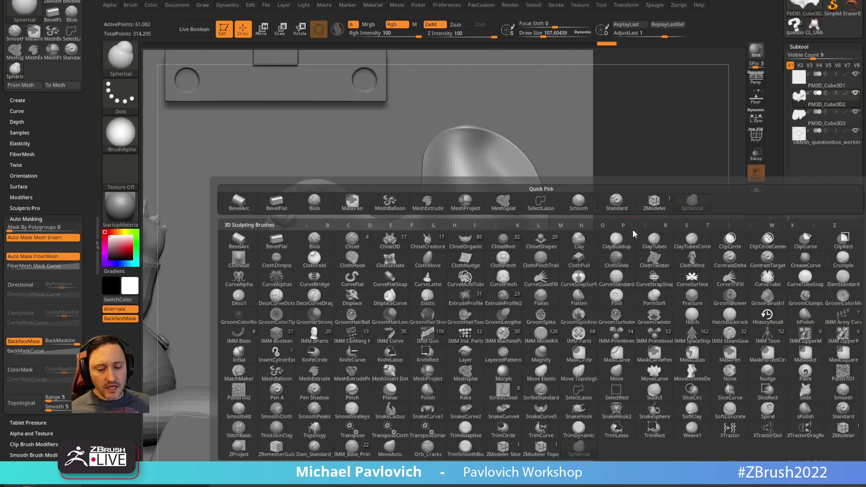
{"action": "key", "text": "f"}
{"action": "key", "text": "s"}
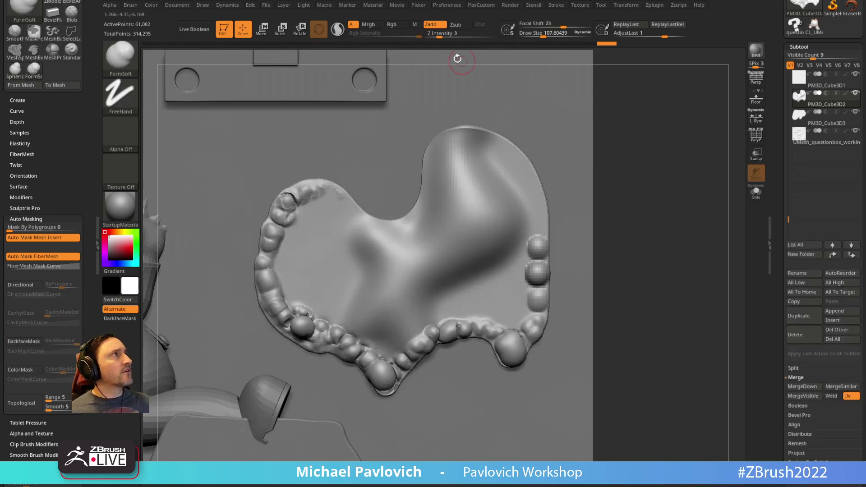
{"action": "mouse_move", "coordinate": [505, 223]}
{"action": "left_mouse_down"}
{"action": "mouse_move", "coordinate": [464, 251]}
{"action": "mouse_move", "coordinate": [448, 289]}
{"action": "left_mouse_up"}
{"action": "left_click", "coordinate": [341, 30]}
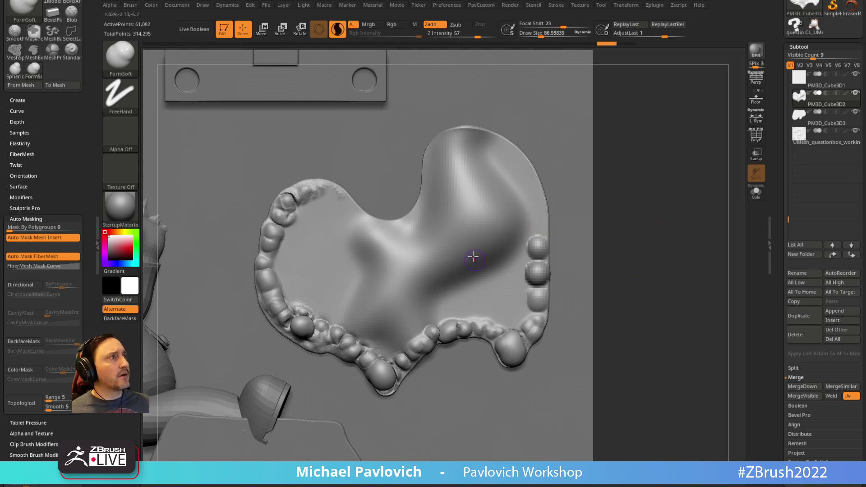
Sculpt a tangle of winding, overlapping FormSoft strands across the middle of the lobed mesh
{"action": "mouse_move", "coordinate": [470, 247]}
{"action": "left_mouse_down"}
{"action": "mouse_move", "coordinate": [453, 269]}
{"action": "mouse_move", "coordinate": [404, 280]}
{"action": "mouse_move", "coordinate": [419, 297]}
{"action": "mouse_move", "coordinate": [423, 280]}
{"action": "mouse_move", "coordinate": [408, 315]}
{"action": "mouse_move", "coordinate": [392, 303]}
{"action": "mouse_move", "coordinate": [395, 267]}
{"action": "left_mouse_up"}
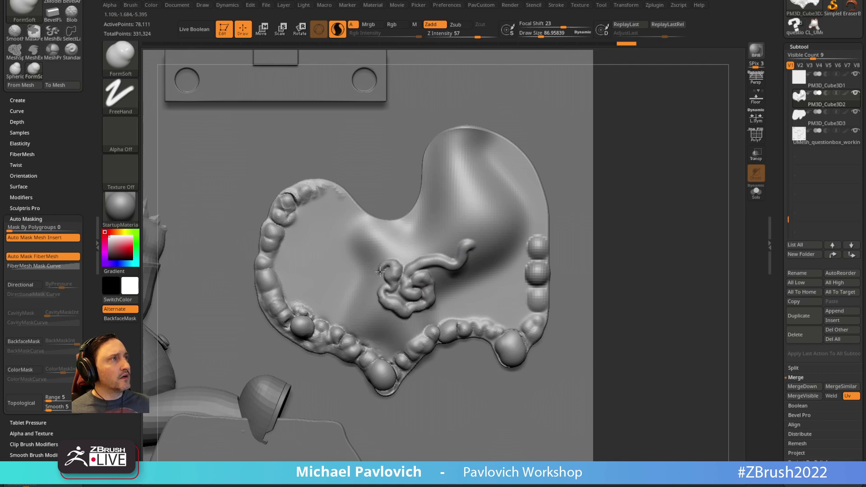
{"action": "mouse_move", "coordinate": [377, 312]}
{"action": "left_mouse_down"}
{"action": "mouse_move", "coordinate": [396, 324]}
{"action": "mouse_move", "coordinate": [441, 310]}
{"action": "mouse_move", "coordinate": [433, 272]}
{"action": "mouse_move", "coordinate": [478, 253]}
{"action": "mouse_move", "coordinate": [481, 233]}
{"action": "mouse_move", "coordinate": [403, 262]}
{"action": "mouse_move", "coordinate": [360, 297]}
{"action": "mouse_move", "coordinate": [366, 321]}
{"action": "mouse_move", "coordinate": [390, 336]}
{"action": "mouse_move", "coordinate": [445, 322]}
{"action": "mouse_move", "coordinate": [483, 278]}
{"action": "left_mouse_up"}
{"action": "mouse_move", "coordinate": [663, 214]}
{"action": "left_mouse_down"}
{"action": "mouse_move", "coordinate": [636, 204]}
{"action": "mouse_move", "coordinate": [657, 203]}
{"action": "mouse_move", "coordinate": [647, 206]}
{"action": "left_mouse_up"}
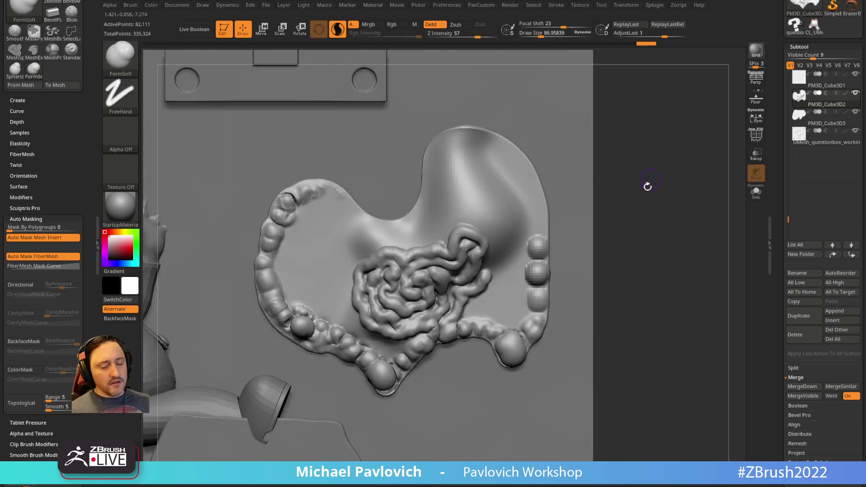
Choose the Spiral brush, turn off Sculptris Pro, and swirl the tangled strands and the nodules along the lower border
{"action": "key", "text": "b"}
{"action": "key", "text": "s"}
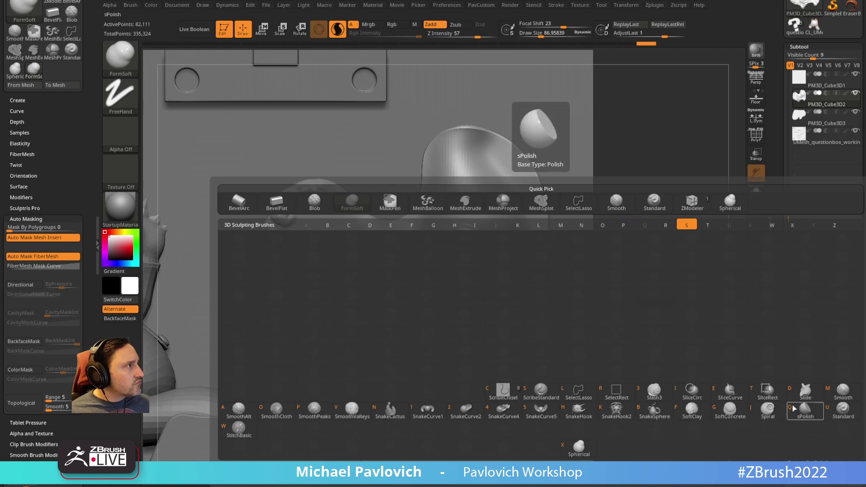
{"action": "key", "text": "j"}
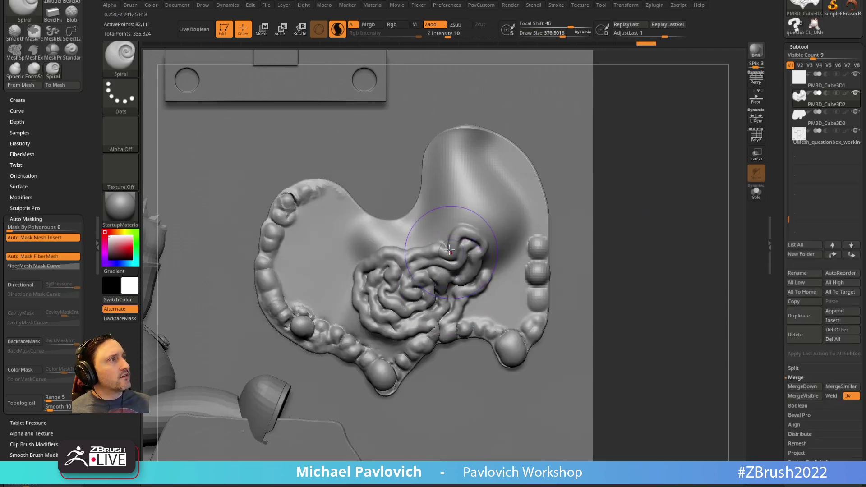
{"action": "left_click", "coordinate": [333, 35]}
{"action": "mouse_move", "coordinate": [474, 246]}
{"action": "left_mouse_down"}
{"action": "mouse_move", "coordinate": [453, 268]}
{"action": "mouse_move", "coordinate": [461, 270]}
{"action": "left_mouse_up"}
{"action": "key", "text": "ctrl+z"}
{"action": "key", "text": "bracketright"}
{"action": "mouse_move", "coordinate": [397, 285]}
{"action": "left_mouse_down"}
{"action": "mouse_move", "coordinate": [384, 286]}
{"action": "mouse_move", "coordinate": [411, 282]}
{"action": "mouse_move", "coordinate": [413, 299]}
{"action": "mouse_move", "coordinate": [435, 305]}
{"action": "mouse_move", "coordinate": [432, 320]}
{"action": "mouse_move", "coordinate": [406, 329]}
{"action": "mouse_move", "coordinate": [367, 313]}
{"action": "mouse_move", "coordinate": [370, 333]}
{"action": "mouse_move", "coordinate": [357, 352]}
{"action": "mouse_move", "coordinate": [347, 347]}
{"action": "mouse_move", "coordinate": [378, 342]}
{"action": "left_mouse_up"}
{"action": "key", "text": "s"}
{"action": "mouse_move", "coordinate": [326, 316]}
{"action": "left_mouse_down"}
{"action": "mouse_move", "coordinate": [332, 322]}
{"action": "mouse_move", "coordinate": [334, 306]}
{"action": "mouse_move", "coordinate": [323, 315]}
{"action": "mouse_move", "coordinate": [331, 309]}
{"action": "left_mouse_up"}
Switch to the Standard brush and step the undo history back to before the Spiral strokes
{"action": "key", "text": "b"}
{"action": "key", "text": "s"}
{"action": "key", "text": "t"}
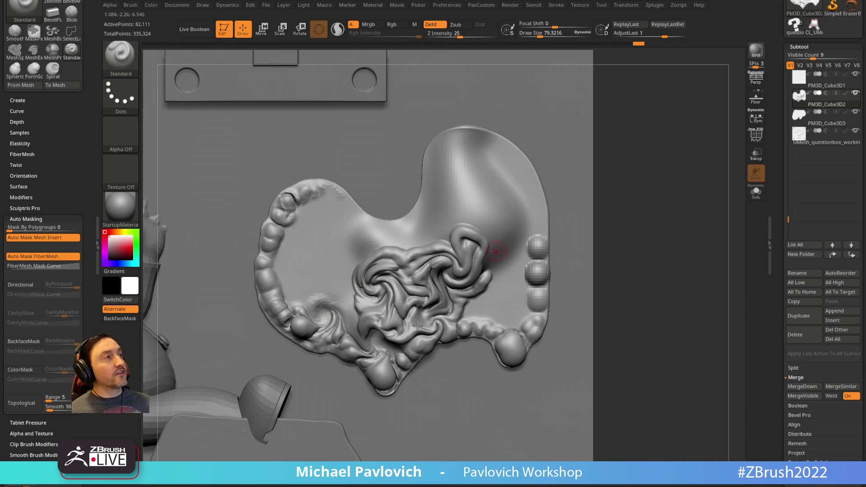
{"action": "left_click_drag", "start_coordinate": [640, 46], "coordinate": [442, 49]}
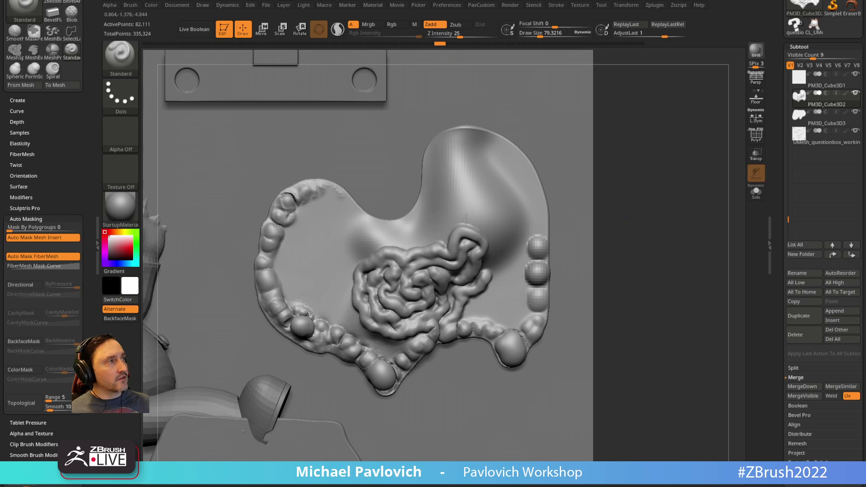
{"action": "left_click_drag", "start_coordinate": [653, 207], "coordinate": [650, 204]}
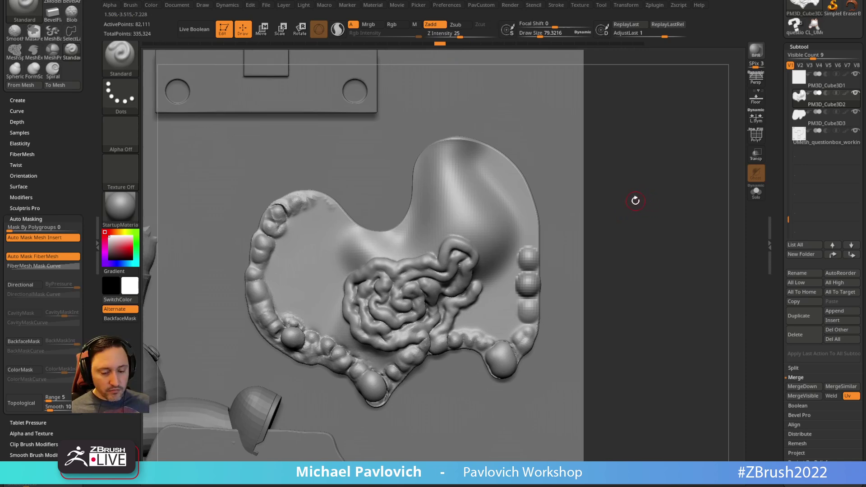
Load the TrailsM2 brush from LightBox's Tracks brush folder and enable Sculptris Pro
{"action": "key", "text": "comma"}
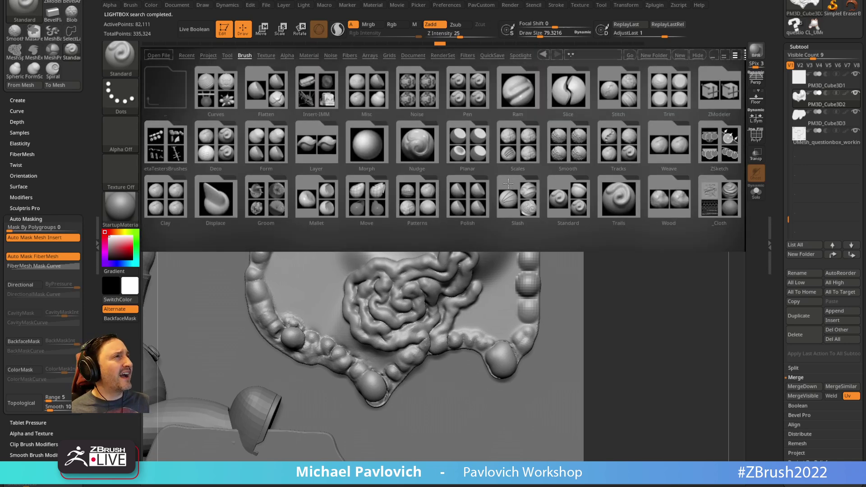
{"action": "left_click", "coordinate": [507, 182]}
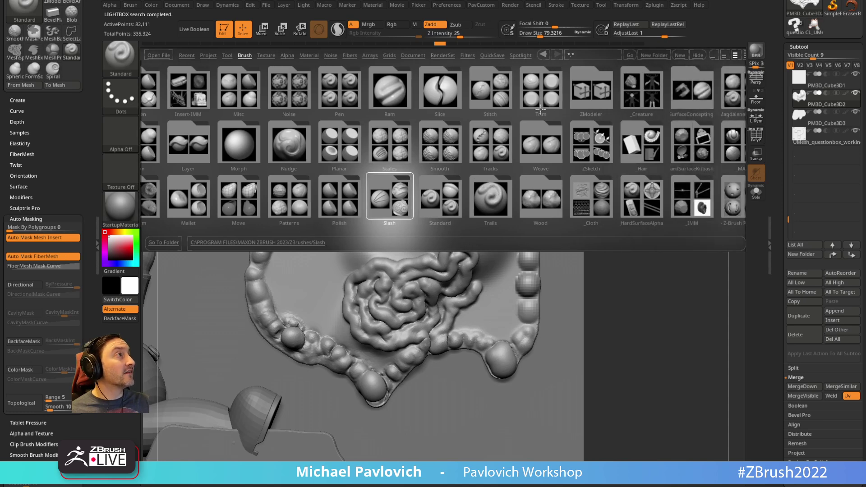
{"action": "double_click", "coordinate": [499, 150]}
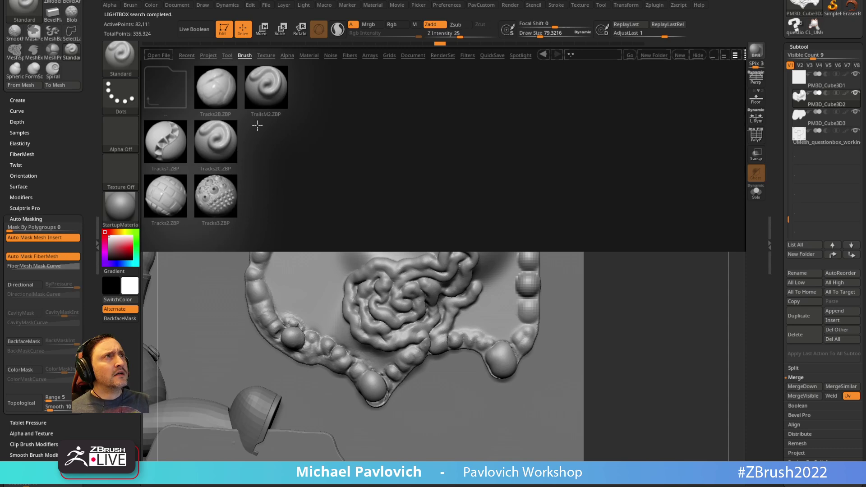
{"action": "double_click", "coordinate": [268, 89]}
{"action": "left_click", "coordinate": [338, 29]}
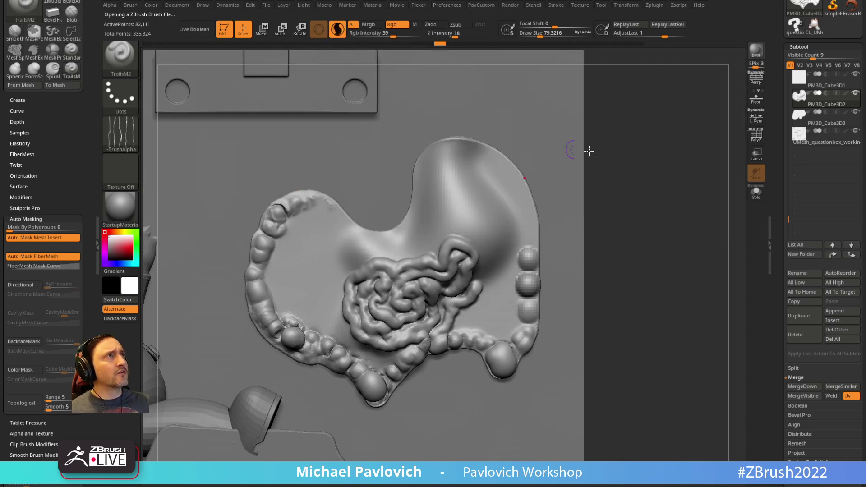
Set the draw size to 83.09559, switch the brush from Rgb to Zadd, and sculpt a short trail on the lobe nearest Mario
{"action": "left_click_drag", "start_coordinate": [587, 151], "coordinate": [623, 132], "text": "alt"}
{"action": "key", "text": "s"}
{"action": "left_click", "coordinate": [358, 250]}
{"action": "left_click_drag", "start_coordinate": [336, 232], "coordinate": [357, 243]}
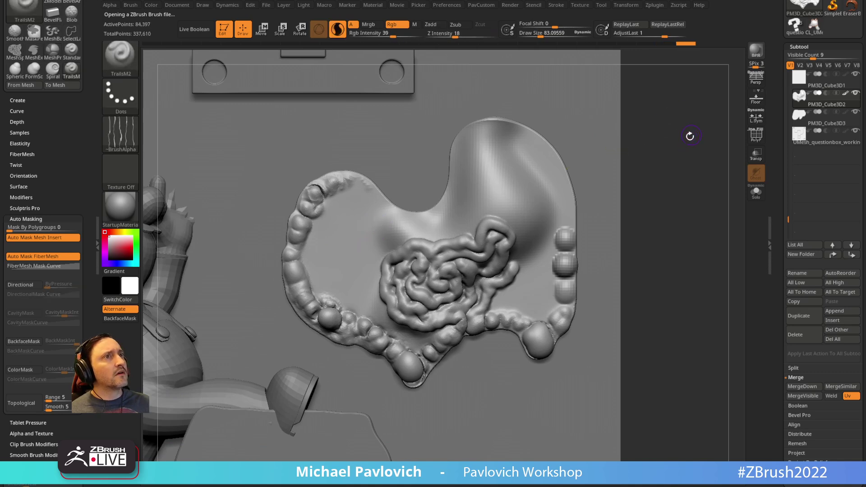
{"action": "left_click_drag", "start_coordinate": [689, 135], "coordinate": [666, 145]}
{"action": "left_click_drag", "start_coordinate": [409, 238], "coordinate": [447, 224]}
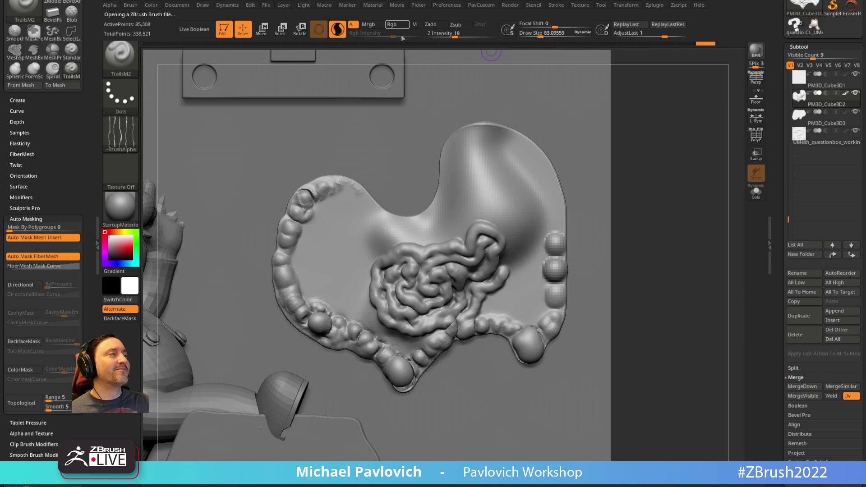
{"action": "left_click", "coordinate": [436, 26]}
{"action": "left_click_drag", "start_coordinate": [341, 241], "coordinate": [322, 251]}
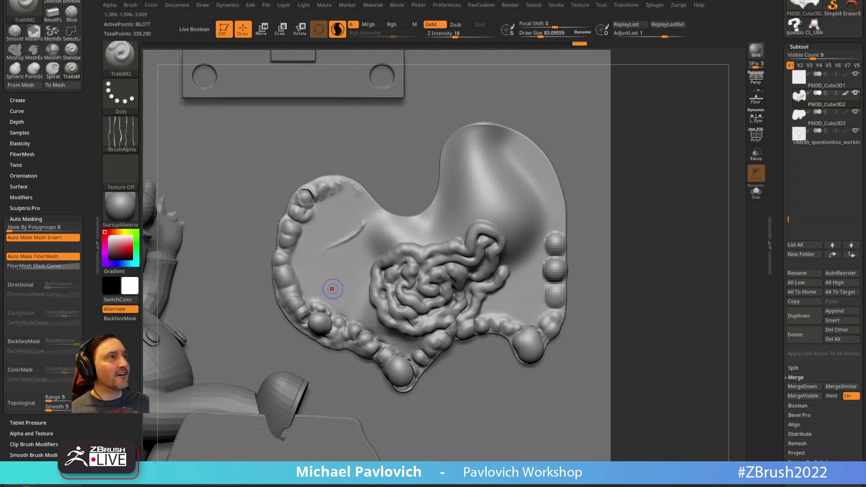
Set the draw size to 121.05759 and Z Intensity to 59, and sculpt overlapping trails down the tall lobe
{"action": "key", "text": "s"}
{"action": "left_click_drag", "start_coordinate": [481, 188], "coordinate": [496, 197]}
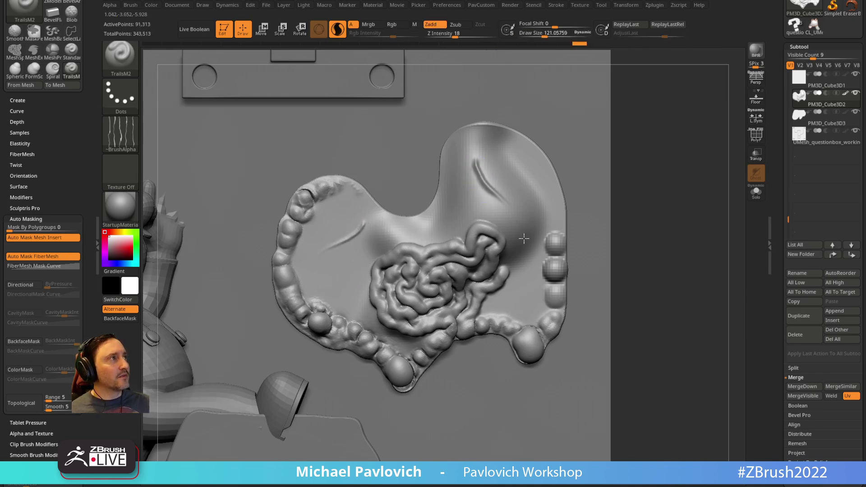
{"action": "left_click_drag", "start_coordinate": [523, 239], "coordinate": [524, 241]}
{"action": "left_click_drag", "start_coordinate": [476, 165], "coordinate": [516, 216]}
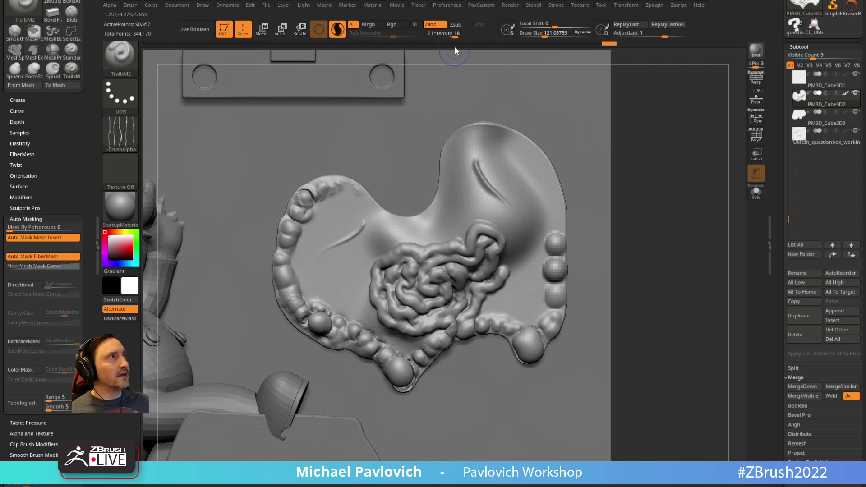
{"action": "left_click_drag", "start_coordinate": [454, 35], "coordinate": [478, 35]}
{"action": "left_click_drag", "start_coordinate": [479, 165], "coordinate": [515, 215]}
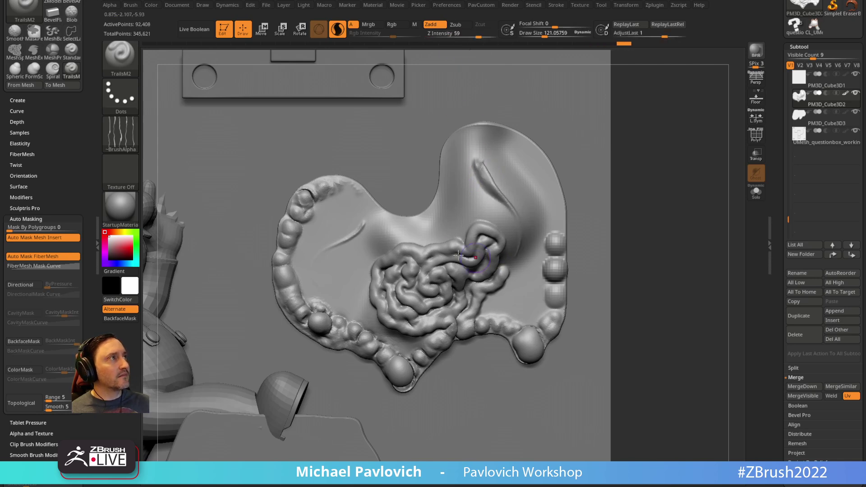
Sculpt curved TrailsM2 strands down the smooth area between the central tangle and the nodule border nearest Mario
{"action": "left_click_drag", "start_coordinate": [381, 216], "coordinate": [331, 300]}
{"action": "mouse_move", "coordinate": [628, 134]}
{"action": "left_mouse_down"}
{"action": "mouse_move", "coordinate": [659, 141]}
{"action": "mouse_move", "coordinate": [641, 183]}
{"action": "mouse_move", "coordinate": [626, 180]}
{"action": "left_mouse_up"}
{"action": "left_click_drag", "start_coordinate": [398, 224], "coordinate": [351, 279]}
{"action": "left_click_drag", "start_coordinate": [622, 174], "coordinate": [633, 166]}
Set the draw size to 150.36158, fan flowing trails down the tall lobe, and add one along the nodule border nearest Mario
{"action": "key", "text": "s"}
{"action": "left_click_drag", "start_coordinate": [481, 202], "coordinate": [488, 202]}
{"action": "mouse_move", "coordinate": [488, 168]}
{"action": "left_mouse_down"}
{"action": "mouse_move", "coordinate": [488, 184]}
{"action": "mouse_move", "coordinate": [533, 215]}
{"action": "mouse_move", "coordinate": [530, 272]}
{"action": "left_mouse_up"}
{"action": "key", "text": "s"}
{"action": "left_click_drag", "start_coordinate": [561, 199], "coordinate": [557, 200]}
{"action": "left_click_drag", "start_coordinate": [539, 167], "coordinate": [558, 207]}
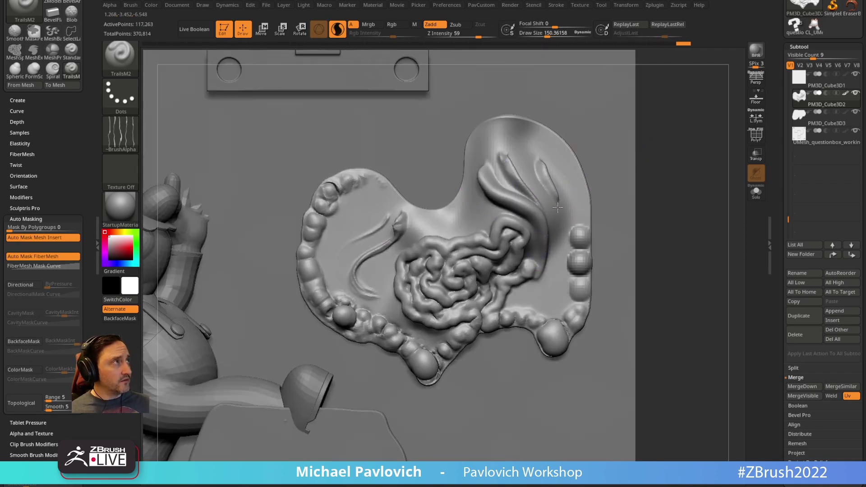
{"action": "left_click_drag", "start_coordinate": [560, 267], "coordinate": [526, 298]}
{"action": "mouse_move", "coordinate": [660, 165]}
{"action": "left_mouse_down"}
{"action": "mouse_move", "coordinate": [639, 137]}
{"action": "mouse_move", "coordinate": [674, 139]}
{"action": "mouse_move", "coordinate": [627, 141]}
{"action": "left_mouse_up"}
{"action": "mouse_move", "coordinate": [538, 156]}
{"action": "left_mouse_down"}
{"action": "mouse_move", "coordinate": [545, 244]}
{"action": "mouse_move", "coordinate": [527, 180]}
{"action": "mouse_move", "coordinate": [523, 221]}
{"action": "left_mouse_up"}
{"action": "mouse_move", "coordinate": [631, 180]}
{"action": "left_mouse_down"}
{"action": "mouse_move", "coordinate": [703, 189]}
{"action": "mouse_move", "coordinate": [655, 184]}
{"action": "mouse_move", "coordinate": [684, 170]}
{"action": "mouse_move", "coordinate": [601, 188]}
{"action": "left_mouse_up"}
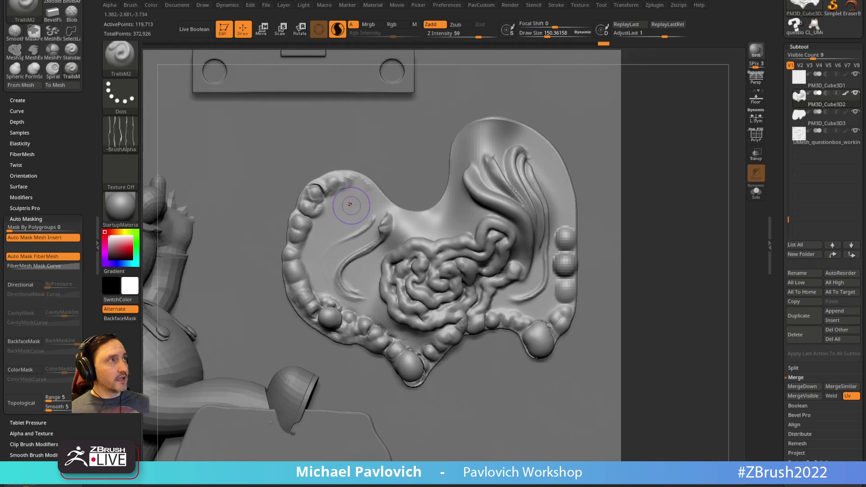
{"action": "mouse_move", "coordinate": [355, 197]}
{"action": "left_mouse_down"}
{"action": "mouse_move", "coordinate": [315, 241]}
{"action": "mouse_move", "coordinate": [344, 311]}
{"action": "left_mouse_up"}
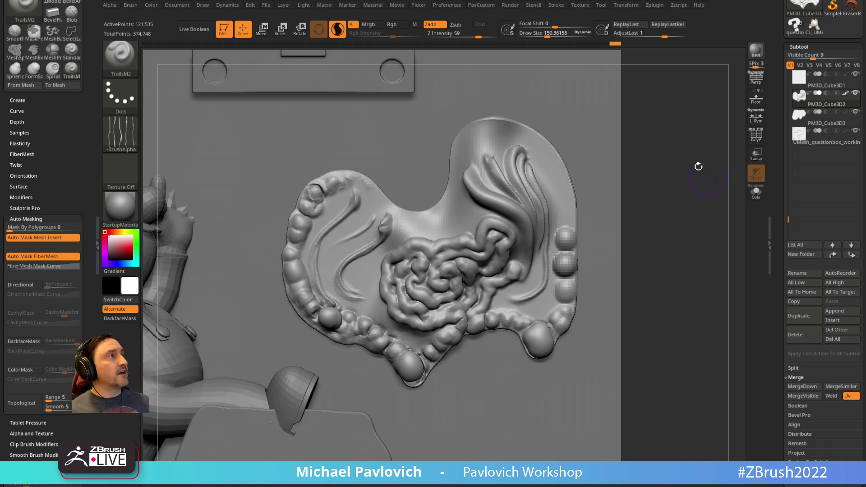
Choose the SnakeCurve1 brush, set the draw size to 94.9504, and pull twisted growths outward from the tall lobe
{"action": "mouse_move", "coordinate": [642, 171]}
{"action": "left_mouse_down"}
{"action": "mouse_move", "coordinate": [669, 187]}
{"action": "mouse_move", "coordinate": [649, 150]}
{"action": "mouse_move", "coordinate": [626, 145]}
{"action": "mouse_move", "coordinate": [686, 197]}
{"action": "mouse_move", "coordinate": [645, 188]}
{"action": "mouse_move", "coordinate": [688, 208]}
{"action": "left_mouse_up"}
{"action": "left_click_drag", "start_coordinate": [732, 191], "coordinate": [652, 194], "text": "alt"}
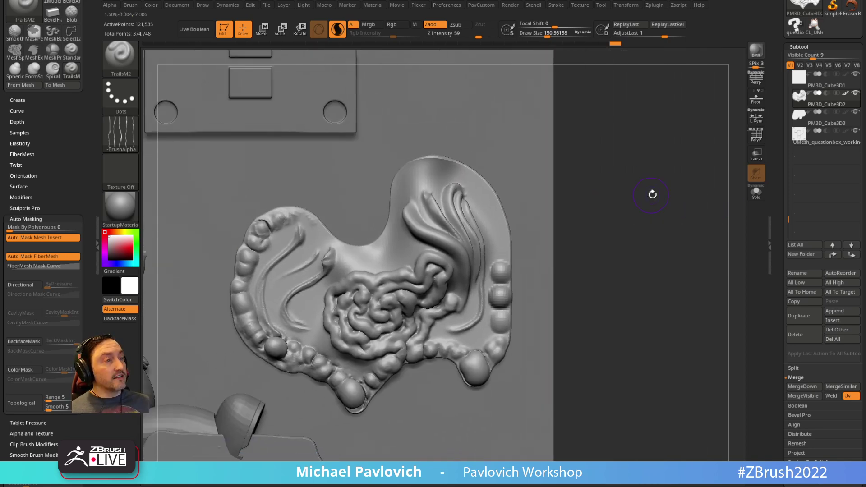
{"action": "key", "text": "b"}
{"action": "key", "text": "s"}
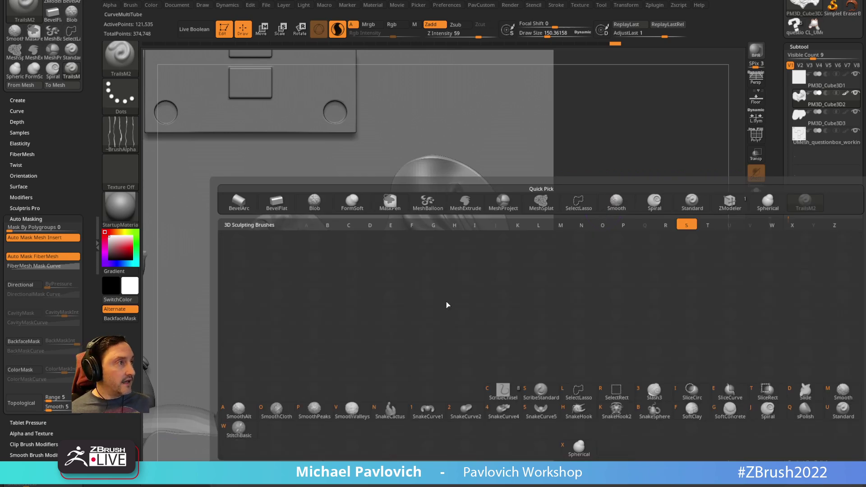
{"action": "left_click", "coordinate": [429, 410]}
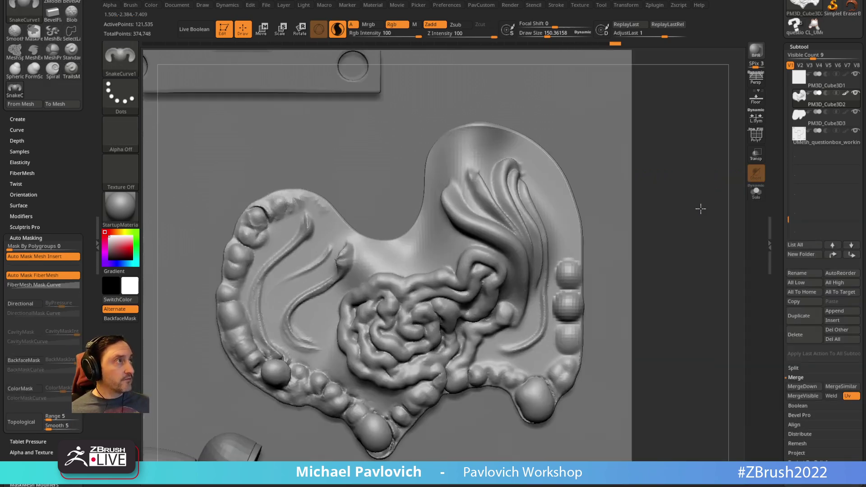
{"action": "left_click_drag", "start_coordinate": [700, 208], "coordinate": [696, 191], "text": "alt"}
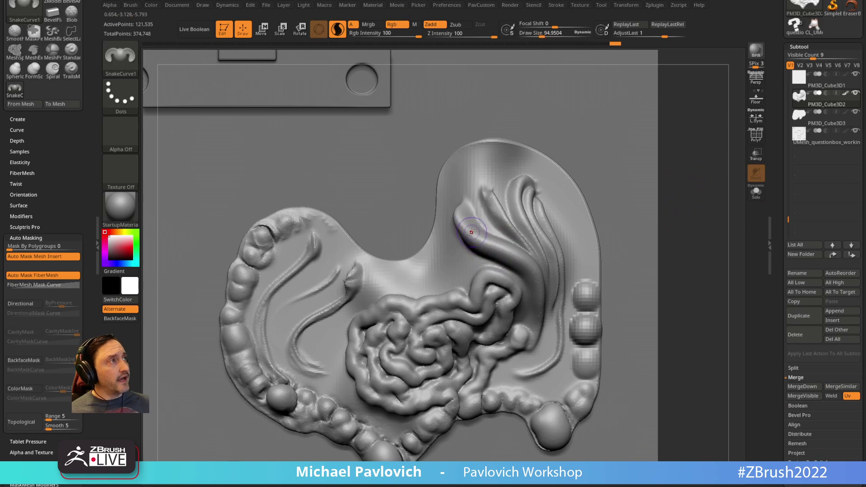
{"action": "left_click_drag", "start_coordinate": [533, 270], "coordinate": [540, 296]}
{"action": "left_click_drag", "start_coordinate": [682, 174], "coordinate": [657, 205], "text": "alt"}
{"action": "mouse_move", "coordinate": [657, 205]}
{"action": "left_mouse_down"}
{"action": "mouse_move", "coordinate": [671, 172]}
{"action": "mouse_move", "coordinate": [662, 137]}
{"action": "left_mouse_up"}
{"action": "mouse_move", "coordinate": [475, 278]}
{"action": "left_mouse_down"}
{"action": "mouse_move", "coordinate": [488, 258]}
{"action": "mouse_move", "coordinate": [508, 266]}
{"action": "mouse_move", "coordinate": [489, 249]}
{"action": "left_mouse_up"}
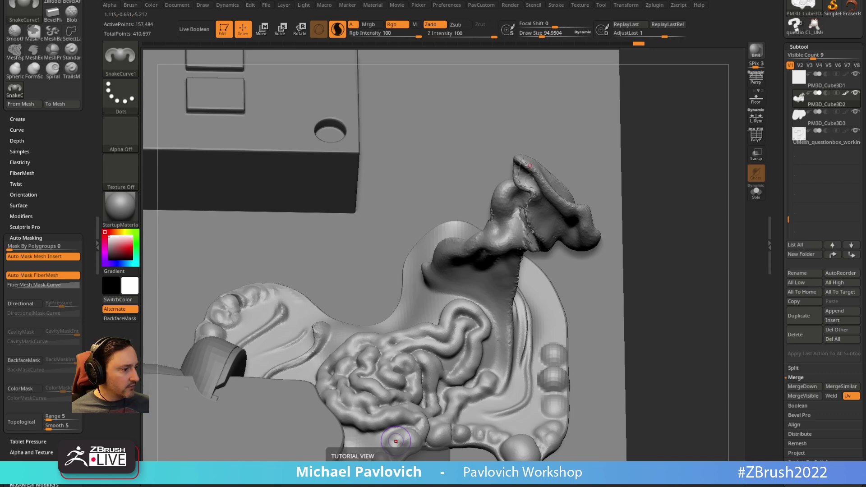
Switch to the web browser, widen its window, and look over the artist's YouTube channel and ArtStation portfolio
{"action": "key", "text": "alt+Tab"}
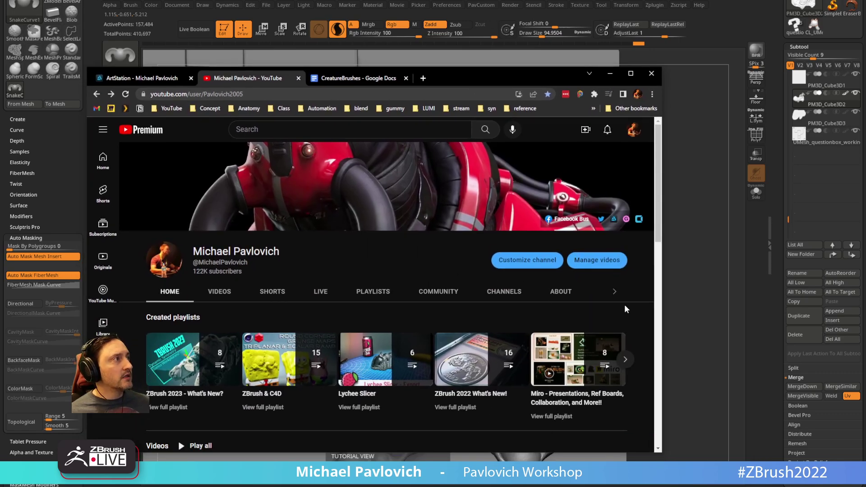
{"action": "left_click_drag", "start_coordinate": [660, 278], "coordinate": [809, 290]}
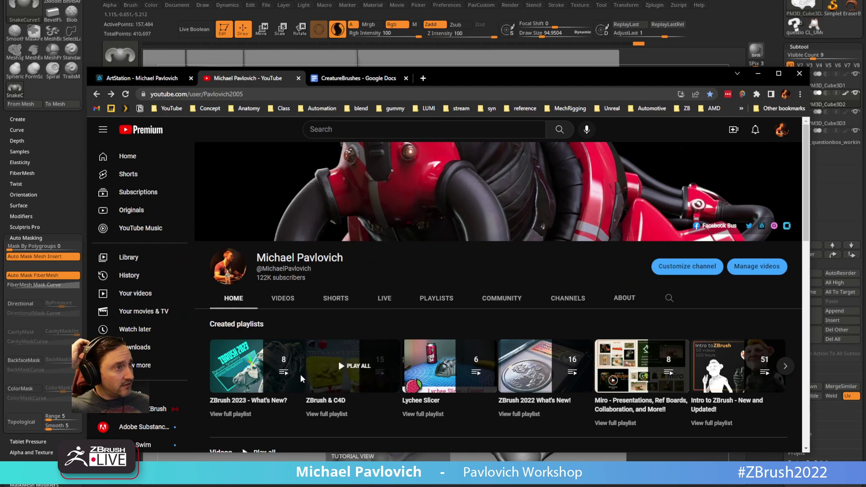
{"action": "scroll", "coordinate": [301, 378], "scroll_direction": "down", "scroll_amount": 2}
{"action": "scroll", "coordinate": [301, 378], "scroll_direction": "up", "scroll_amount": 2}
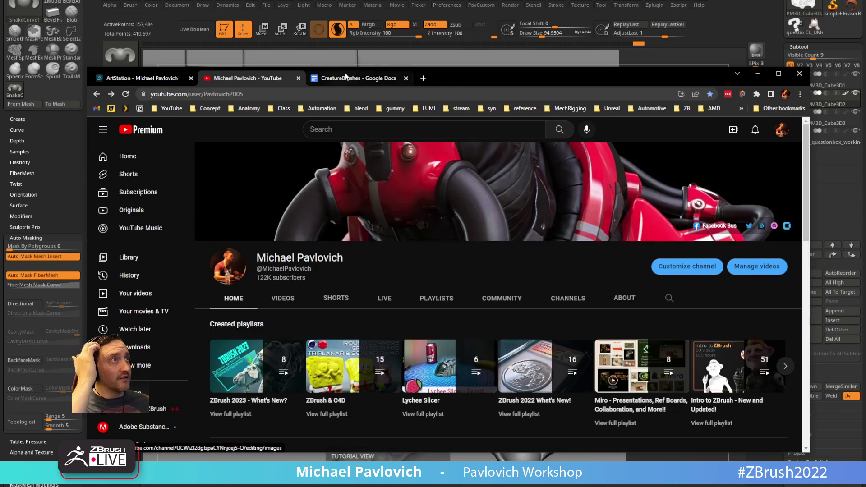
{"action": "left_click", "coordinate": [166, 78]}
{"action": "left_click", "coordinate": [237, 94]}
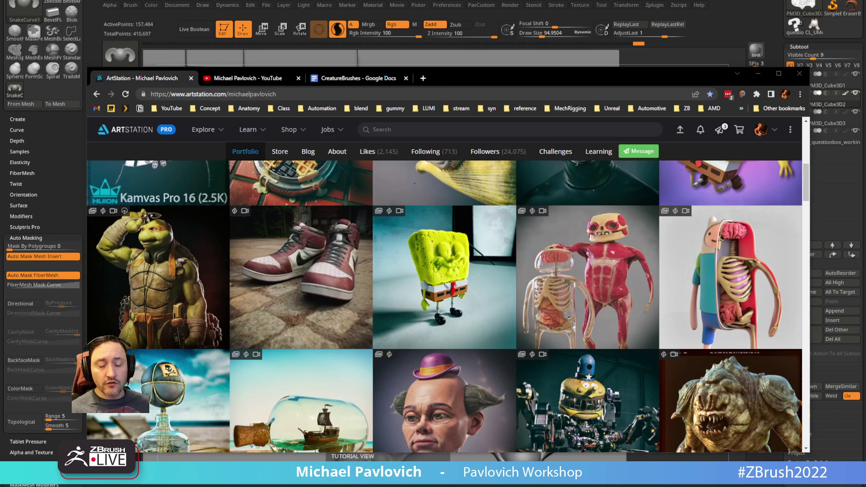
{"action": "left_click", "coordinate": [248, 78]}
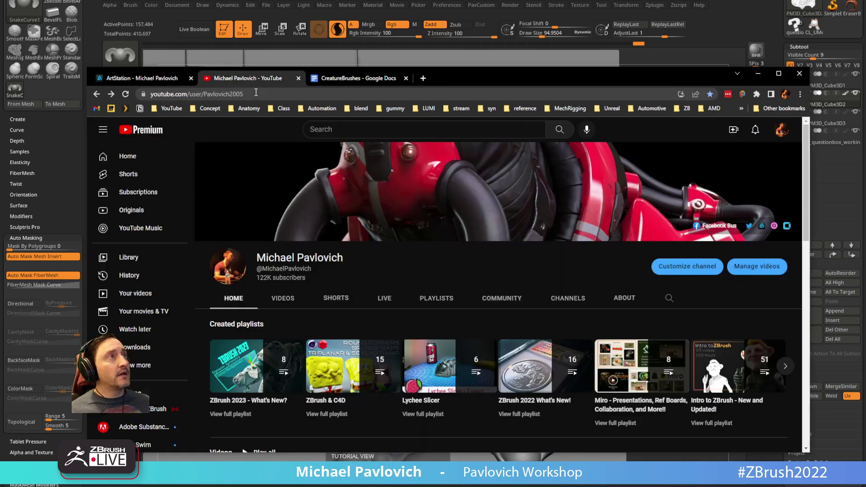
{"action": "left_click", "coordinate": [203, 94]}
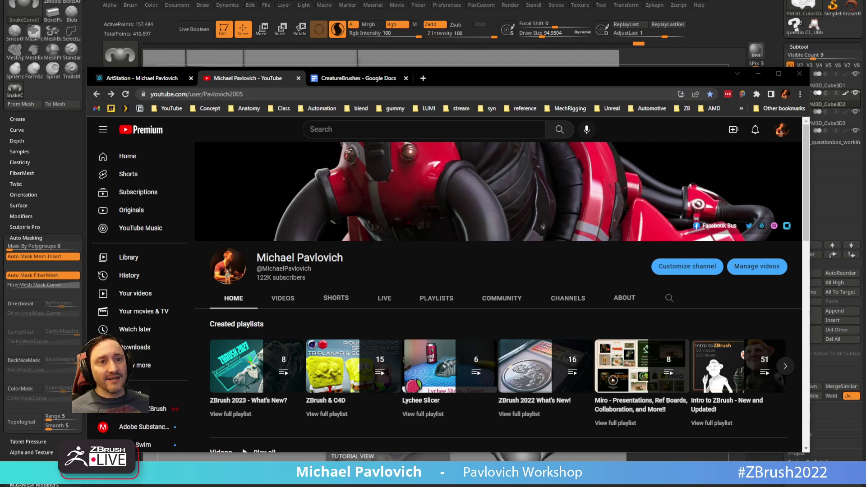
{"action": "left_click", "coordinate": [149, 78]}
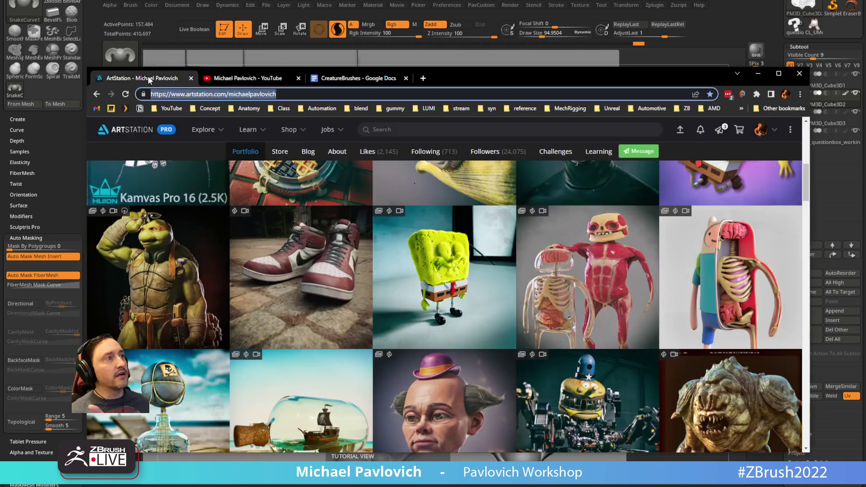
Browse the artist's ArtStation portfolio and open the "ZBrush 2021 - What's New!" artwork
{"action": "scroll", "coordinate": [377, 256], "scroll_direction": "up", "scroll_amount": 3}
{"action": "scroll", "coordinate": [377, 255], "scroll_direction": "down", "scroll_amount": 7}
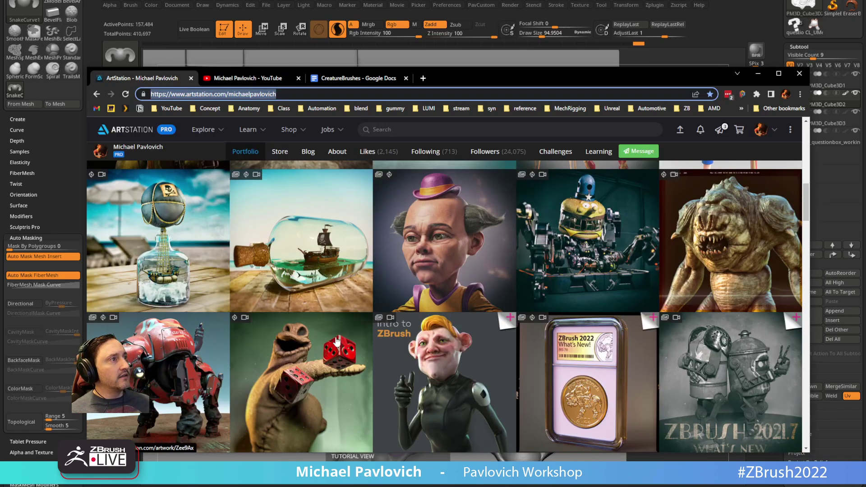
{"action": "scroll", "coordinate": [251, 348], "scroll_direction": "down", "scroll_amount": 4}
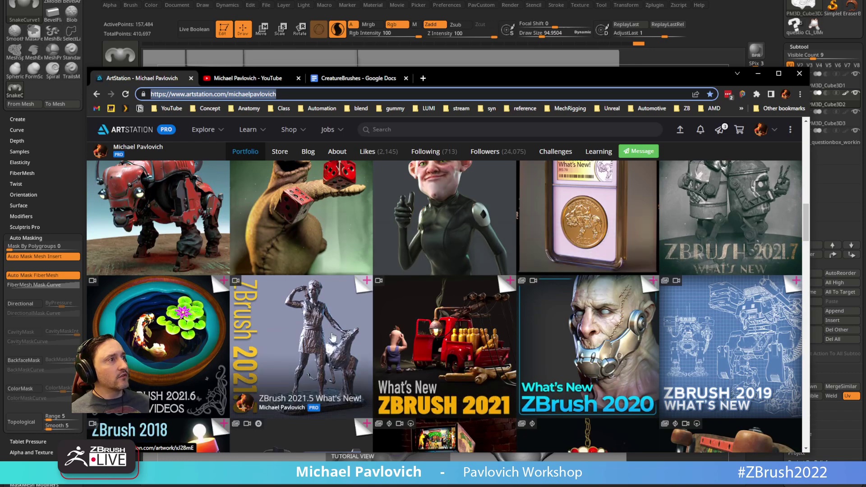
{"action": "scroll", "coordinate": [382, 317], "scroll_direction": "down", "scroll_amount": 1}
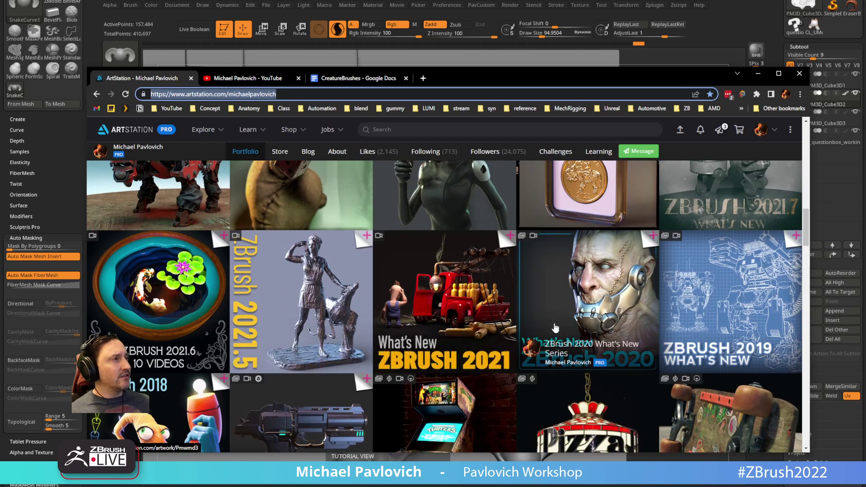
{"action": "left_click", "coordinate": [456, 316]}
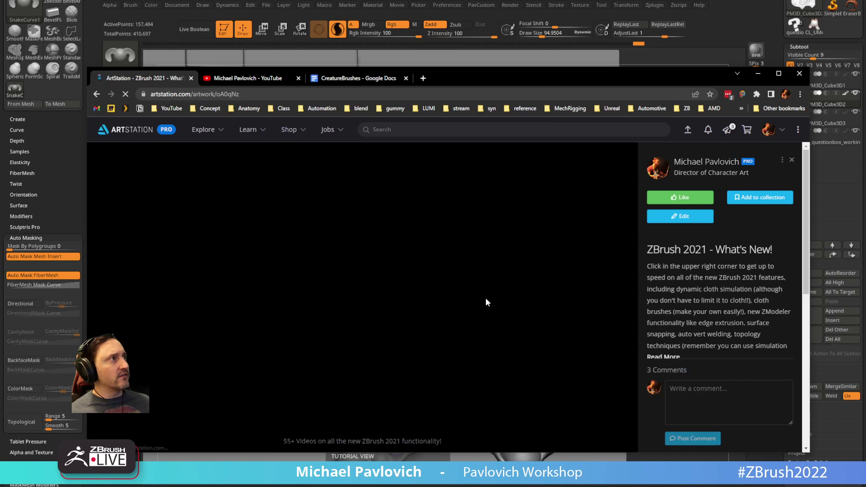
{"action": "scroll", "coordinate": [474, 271], "scroll_direction": "down", "scroll_amount": 7}
{"action": "key", "text": "Left"}
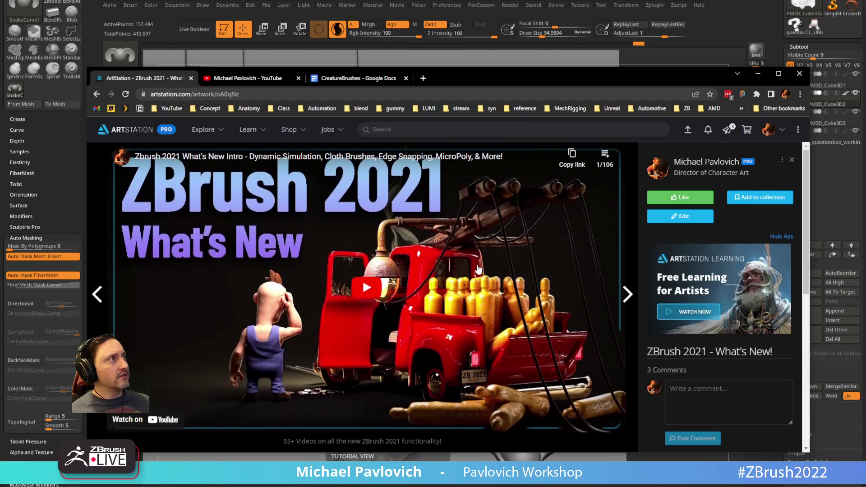
Look through the ZBrush 2021 What's New playlist and play video 078 on Snake Curve Brushes
{"action": "left_click", "coordinate": [604, 155]}
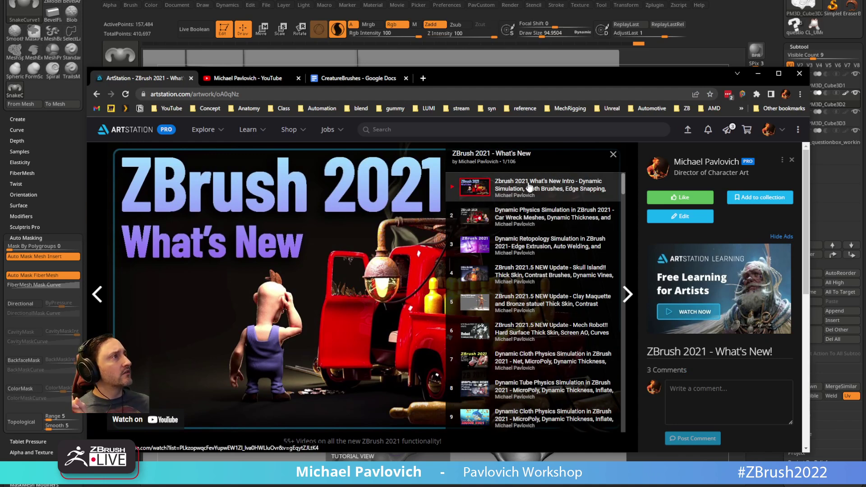
{"action": "scroll", "coordinate": [529, 187], "scroll_direction": "down", "scroll_amount": 20}
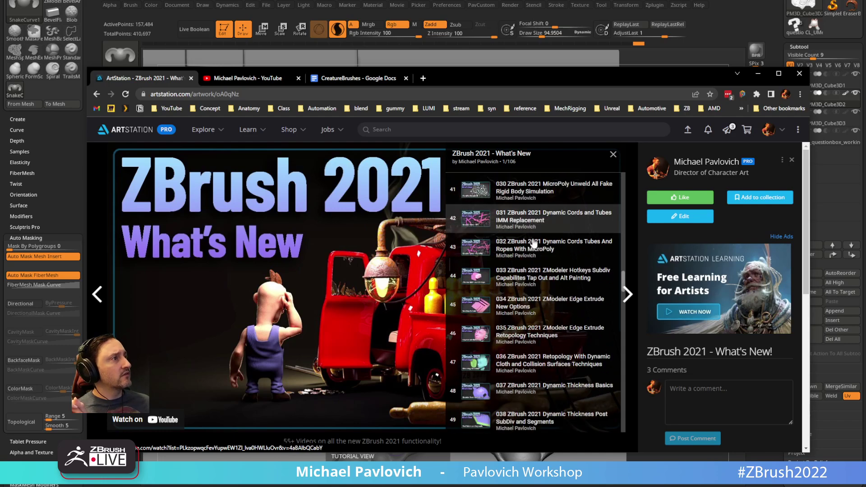
{"action": "scroll", "coordinate": [532, 244], "scroll_direction": "down", "scroll_amount": 6}
{"action": "scroll", "coordinate": [533, 243], "scroll_direction": "down", "scroll_amount": 12}
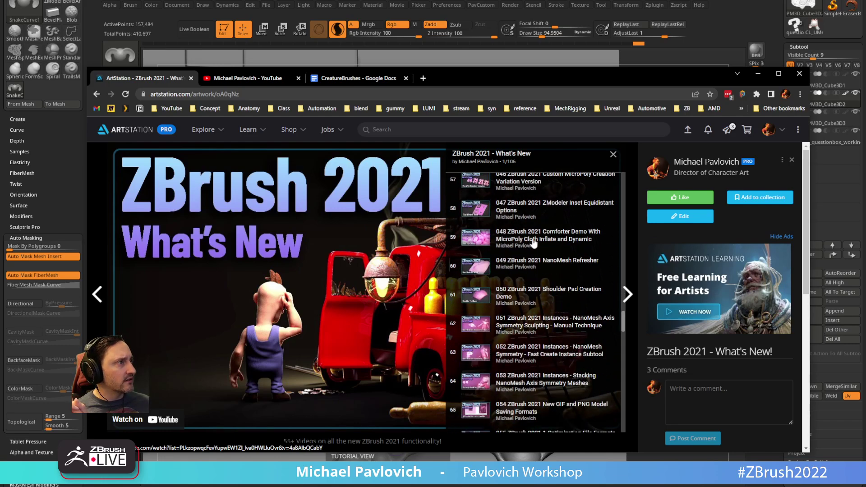
{"action": "scroll", "coordinate": [533, 244], "scroll_direction": "down", "scroll_amount": 6}
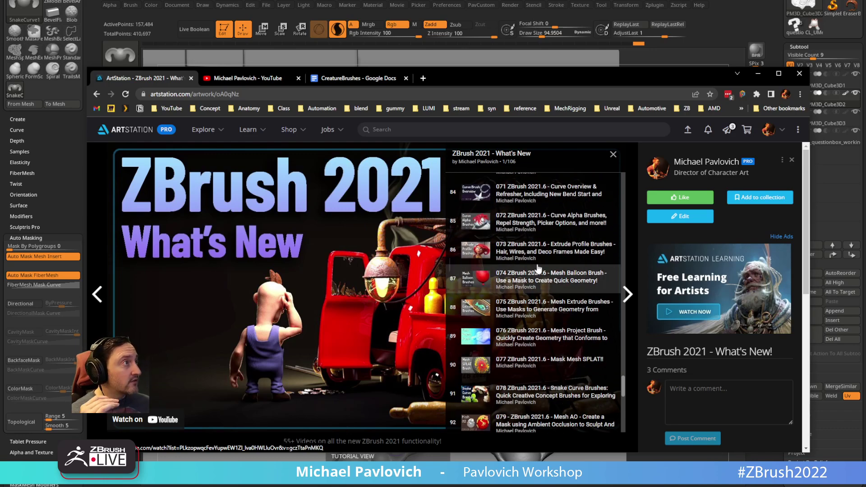
{"action": "scroll", "coordinate": [537, 259], "scroll_direction": "down", "scroll_amount": 3}
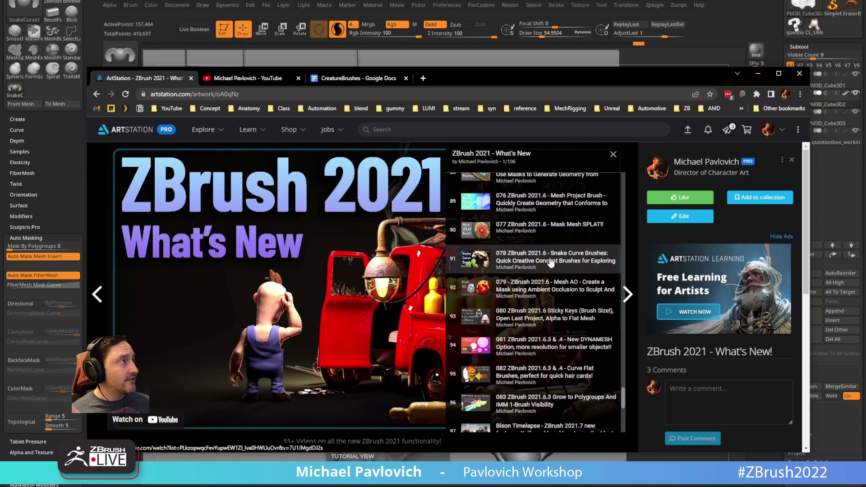
{"action": "left_click", "coordinate": [551, 263]}
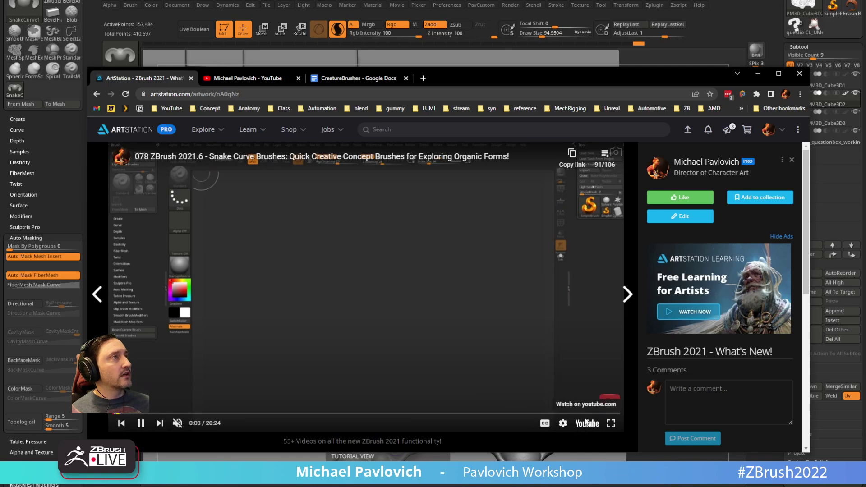
Open the Snake Curve Brushes video on its YouTube page, and return to ZBrush
{"action": "left_click", "coordinate": [586, 423]}
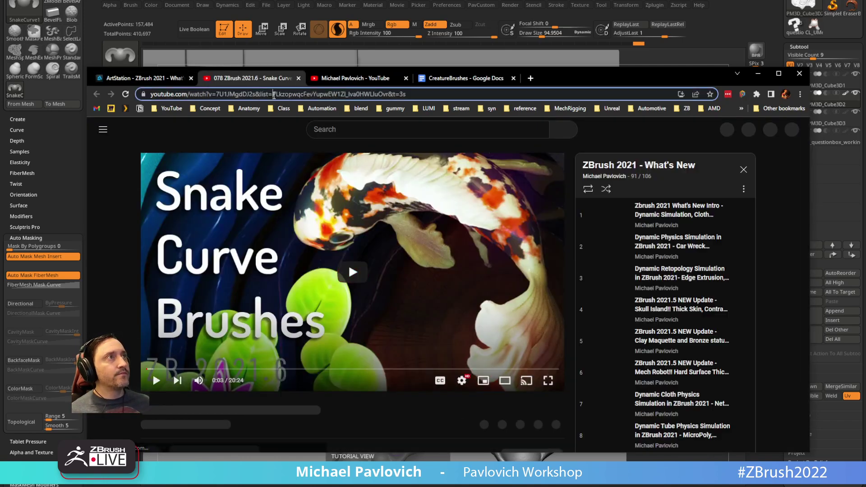
{"action": "left_click", "coordinate": [273, 94]}
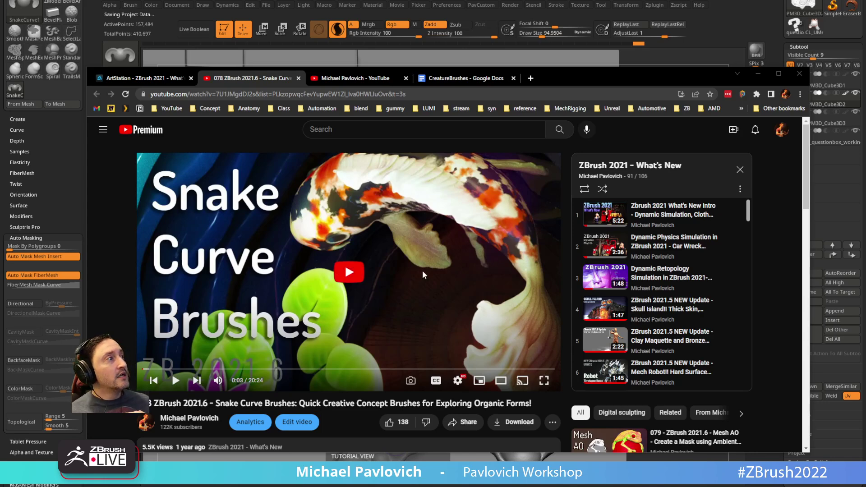
{"action": "left_click_drag", "start_coordinate": [611, 79], "coordinate": [657, 485]}
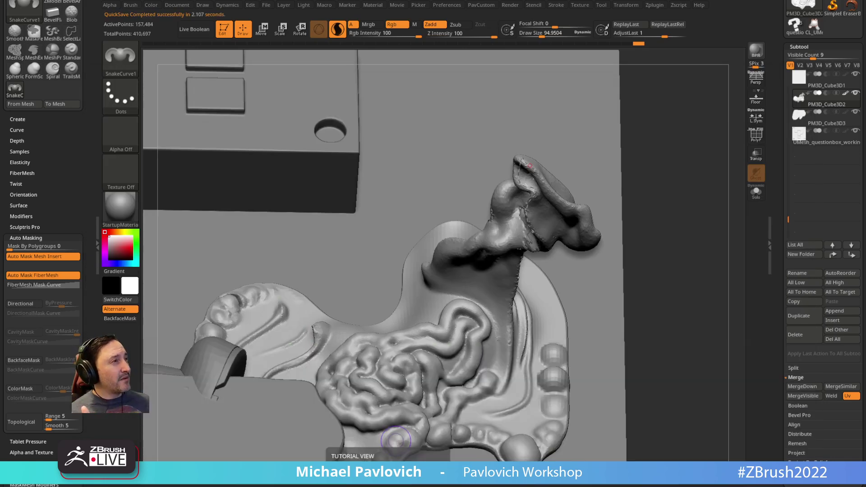
Undo the last snake curve pull on the organic relief mesh, keeping the drawn curve on its surface
{"action": "key", "text": "ctrl+z"}
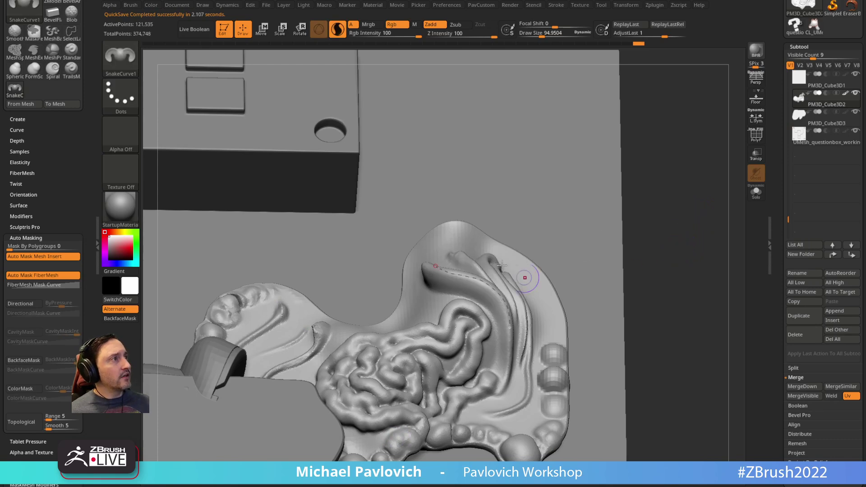
{"action": "key", "text": "ctrl+z"}
{"action": "right_click_drag", "start_coordinate": [579, 236], "coordinate": [568, 239], "text": "alt"}
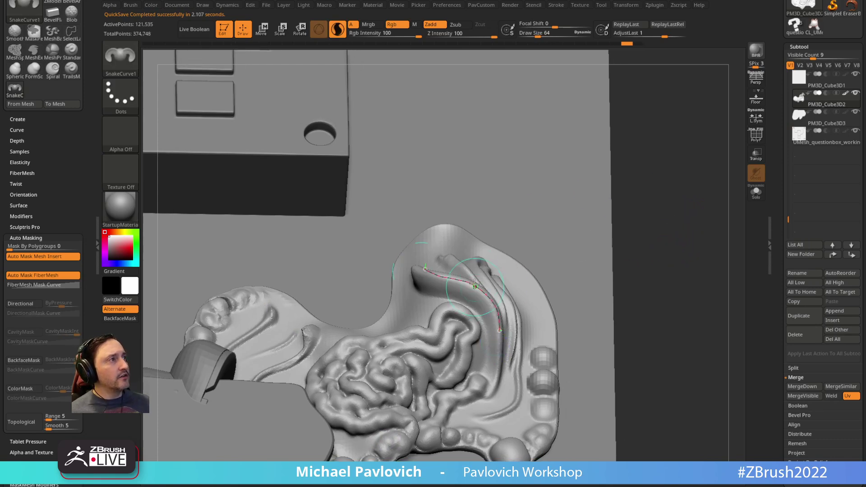
{"action": "key", "text": "ctrl+shift+z"}
Try the DecoCurveDrag brush on the existing curve of the relief mesh, and undo the result
{"action": "key", "text": "b"}
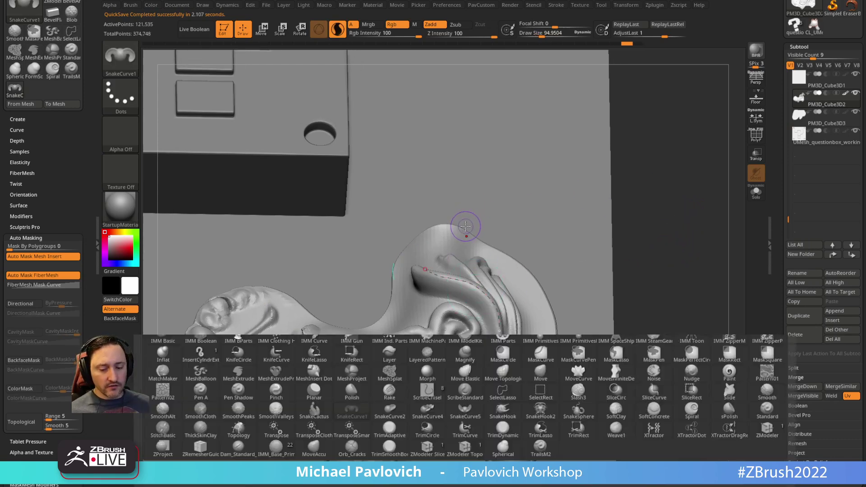
{"action": "key", "text": "d"}
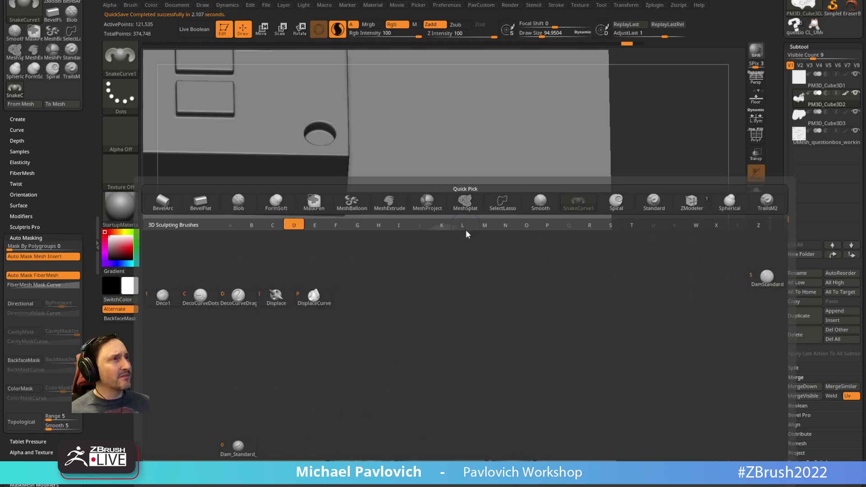
{"action": "left_click", "coordinate": [238, 296]}
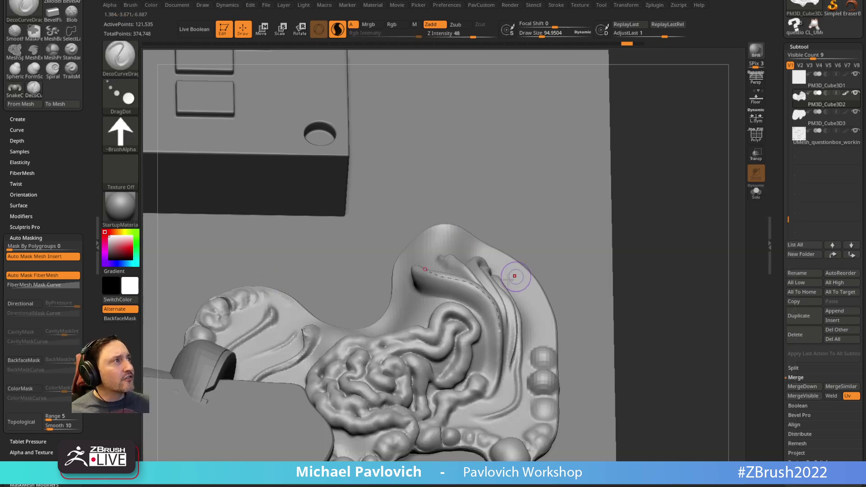
{"action": "left_click", "coordinate": [477, 288]}
{"action": "key", "text": "ctrl+z"}
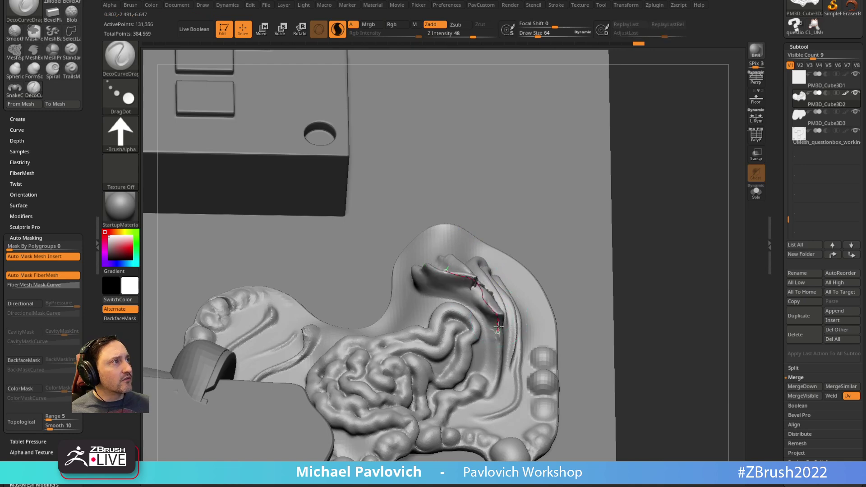
Make the flat PM3D_Cube3D3 piece active, try a DecoCurveDrag stroke with the arrow alpha on it, and undo the stroke
{"action": "mouse_move", "coordinate": [629, 199]}
{"action": "left_mouse_down"}
{"action": "mouse_move", "coordinate": [682, 196]}
{"action": "mouse_move", "coordinate": [649, 184]}
{"action": "mouse_move", "coordinate": [595, 242]}
{"action": "left_mouse_up"}
{"action": "left_click", "coordinate": [357, 399], "text": "alt"}
{"action": "left_click_drag", "start_coordinate": [649, 298], "coordinate": [589, 252], "text": "alt"}
{"action": "left_click_drag", "start_coordinate": [320, 332], "coordinate": [340, 356]}
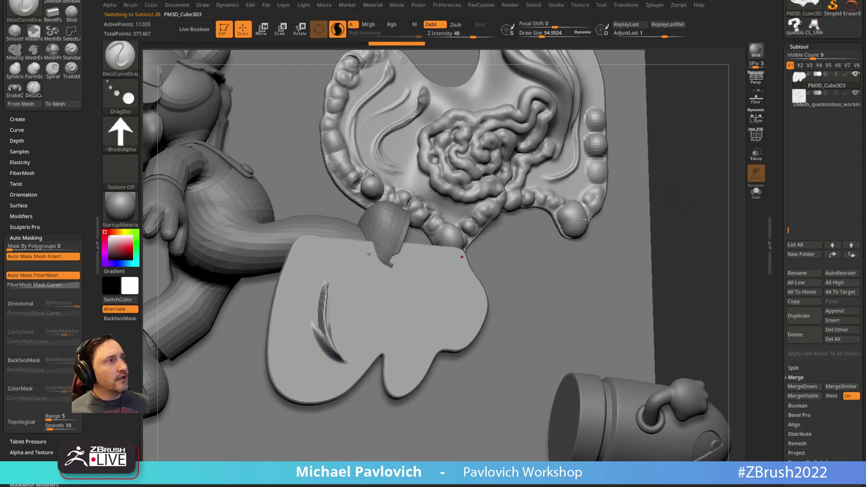
{"action": "left_click_drag", "start_coordinate": [706, 192], "coordinate": [643, 196]}
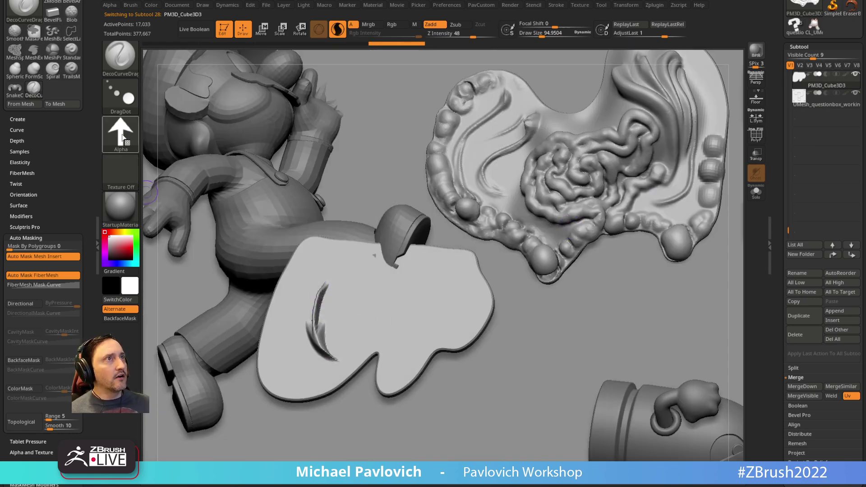
{"action": "key", "text": "ctrl+z"}
Set the brush alpha to the Alpha 10 star, try a curve stroke across the flat piece, and undo it
{"action": "left_click", "coordinate": [120, 133]}
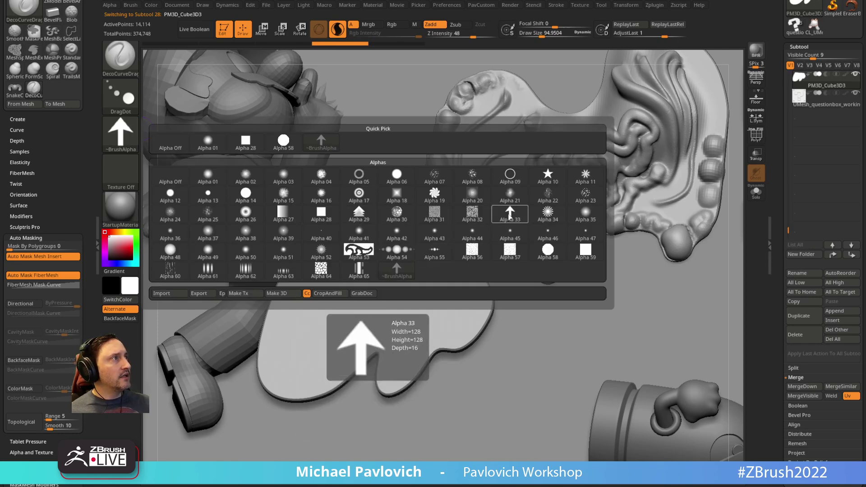
{"action": "left_click", "coordinate": [547, 176]}
{"action": "left_click", "coordinate": [444, 303]}
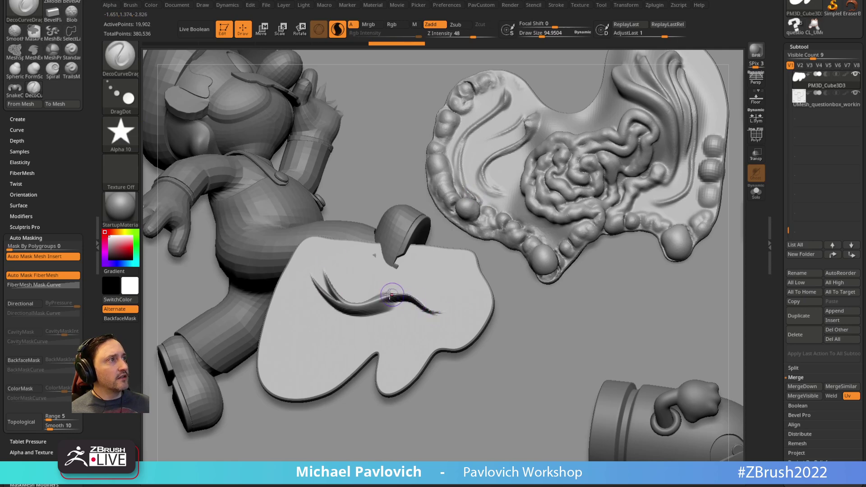
{"action": "right_click_drag", "start_coordinate": [345, 276], "coordinate": [316, 274]}
{"action": "key", "text": "ctrl+z"}
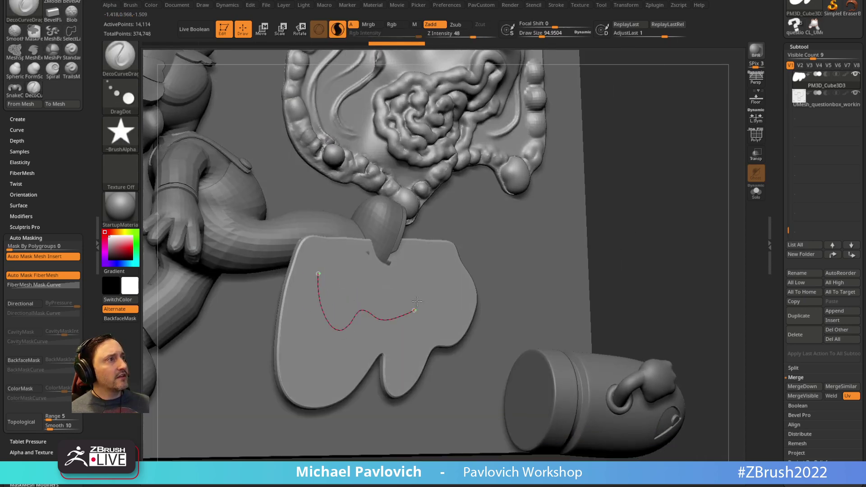
Try several more star-alpha DecoCurveDrag curves across the flat piece, and undo them all
{"action": "left_click", "coordinate": [416, 301]}
{"action": "mouse_move", "coordinate": [315, 298]}
{"action": "left_mouse_down"}
{"action": "mouse_move", "coordinate": [314, 277]}
{"action": "mouse_move", "coordinate": [360, 289]}
{"action": "left_mouse_up"}
{"action": "key", "text": "ctrl+z"}
{"action": "key", "text": "s"}
{"action": "key", "text": "ctrl+z"}
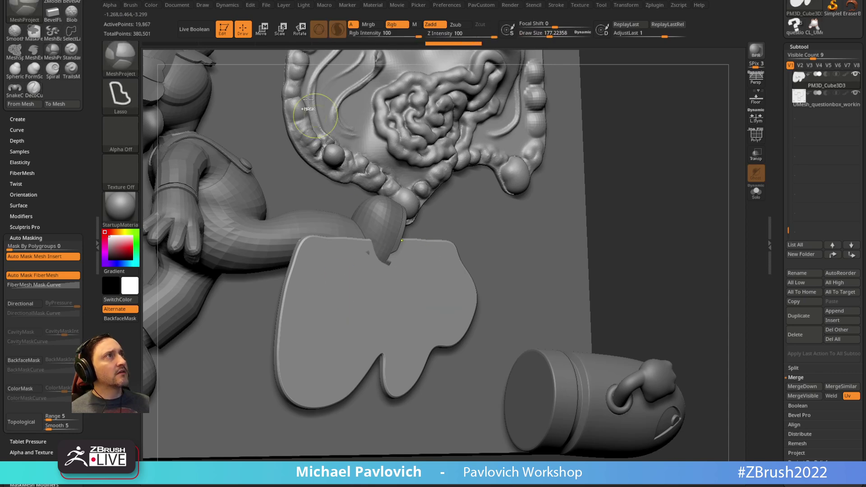
{"action": "mouse_move", "coordinate": [346, 304]}
{"action": "left_mouse_down"}
{"action": "mouse_move", "coordinate": [424, 319]}
{"action": "mouse_move", "coordinate": [423, 291]}
{"action": "mouse_move", "coordinate": [431, 308]}
{"action": "left_mouse_up"}
{"action": "key", "text": "ctrl+z"}
{"action": "mouse_move", "coordinate": [334, 298]}
{"action": "left_mouse_down"}
{"action": "mouse_move", "coordinate": [340, 305]}
{"action": "mouse_move", "coordinate": [329, 294]}
{"action": "left_mouse_up"}
{"action": "mouse_move", "coordinate": [396, 305]}
{"action": "left_mouse_down"}
{"action": "mouse_move", "coordinate": [377, 303]}
{"action": "mouse_move", "coordinate": [366, 279]}
{"action": "left_mouse_up"}
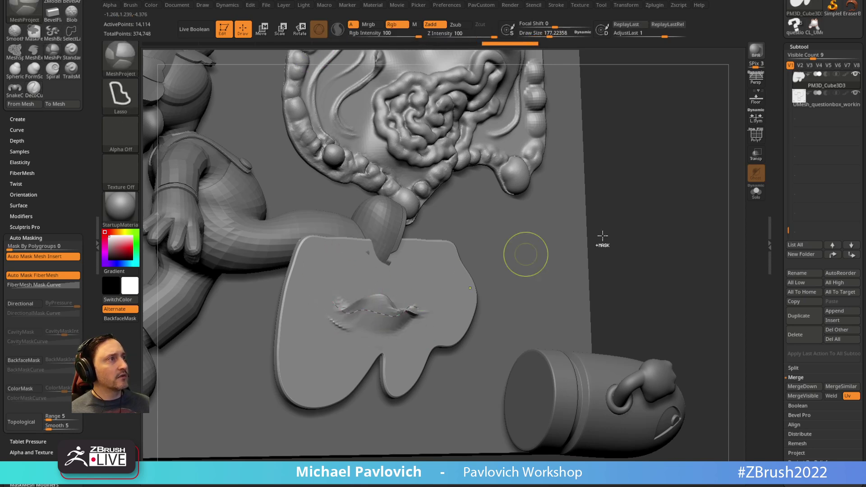
{"action": "key", "text": "ctrl+z"}
{"action": "key", "text": "ctrl+z"}
{"action": "key", "text": "ctrl+z"}
Make the relief mesh PM3D_Cube3D2 the active subtool and choose the SnakeCurve1 brush
{"action": "mouse_move", "coordinate": [681, 256]}
{"action": "left_mouse_down"}
{"action": "mouse_move", "coordinate": [693, 238]}
{"action": "mouse_move", "coordinate": [679, 243]}
{"action": "left_mouse_up"}
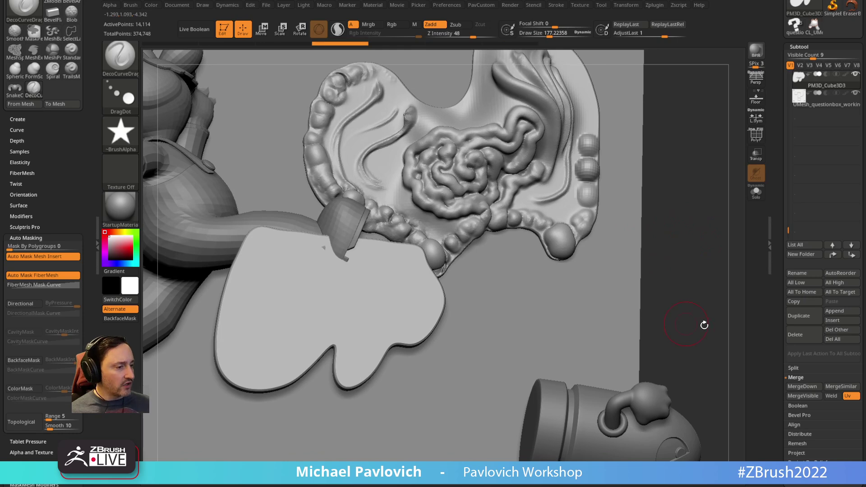
{"action": "left_click_drag", "start_coordinate": [671, 117], "coordinate": [605, 221]}
{"action": "left_click", "coordinate": [523, 220], "text": "alt"}
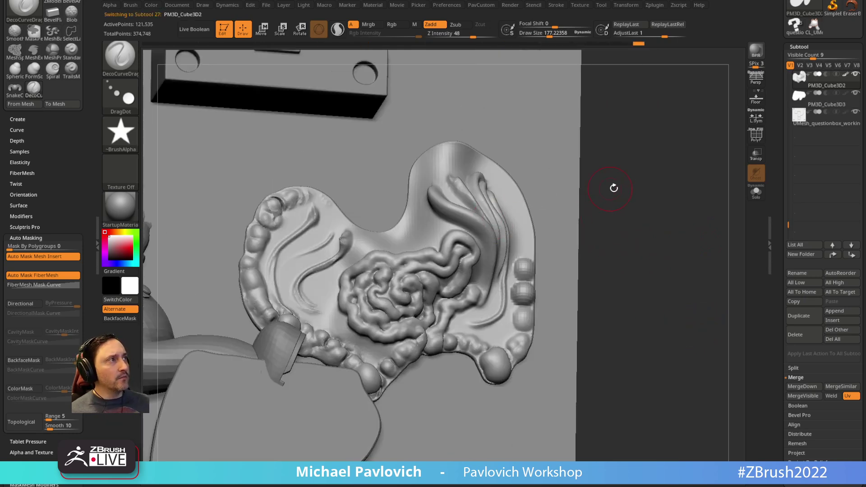
{"action": "key", "text": "b"}
{"action": "key", "text": "s"}
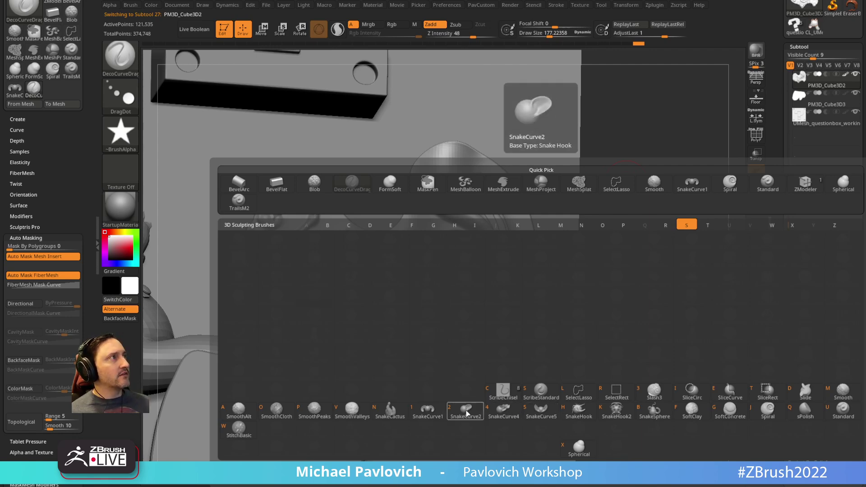
{"action": "left_click", "coordinate": [427, 409]}
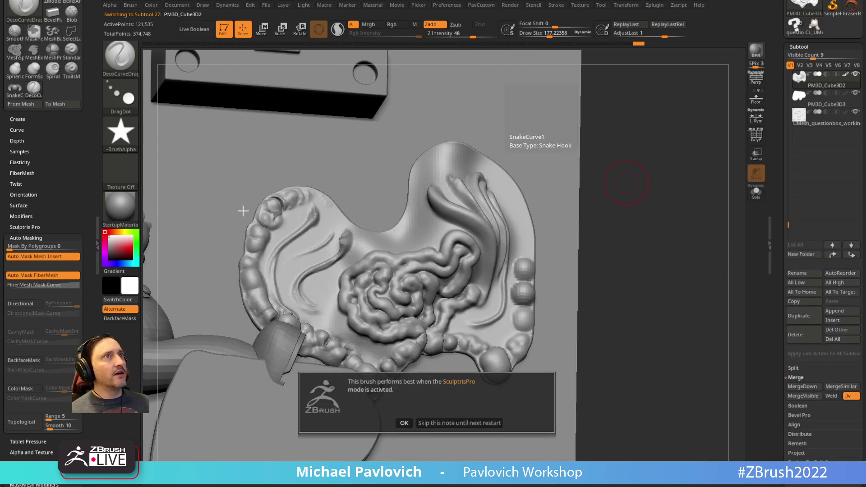
{"action": "left_click", "coordinate": [404, 422]}
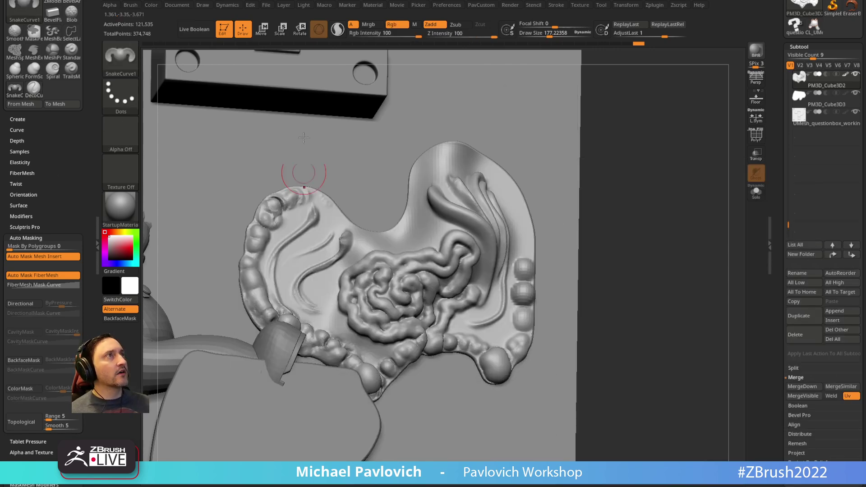
Turn on Sculptris Pro mode and bring the Stroke palette's Curve settings into view
{"action": "left_click", "coordinate": [337, 29]}
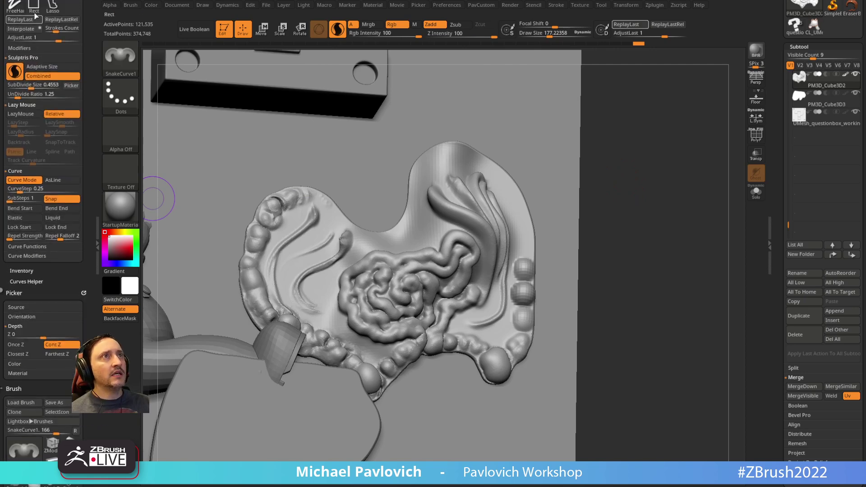
{"action": "left_click_drag", "start_coordinate": [91, 173], "coordinate": [90, 231]}
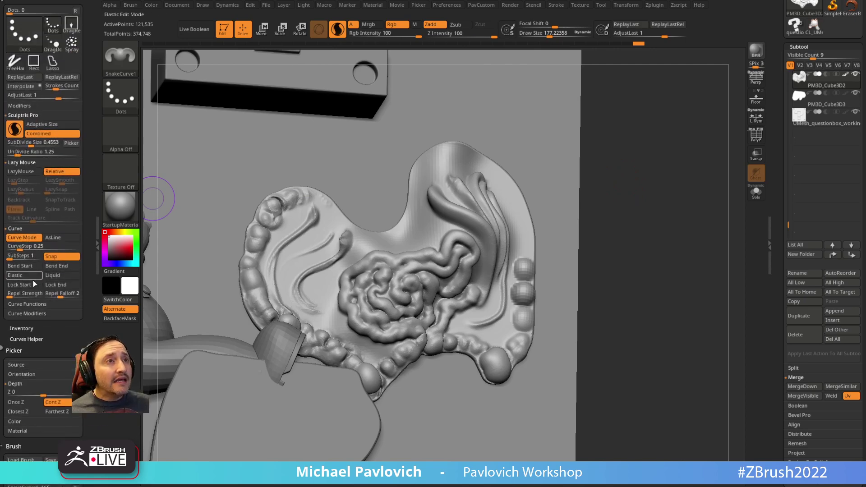
{"action": "left_click_drag", "start_coordinate": [86, 158], "coordinate": [86, 176]}
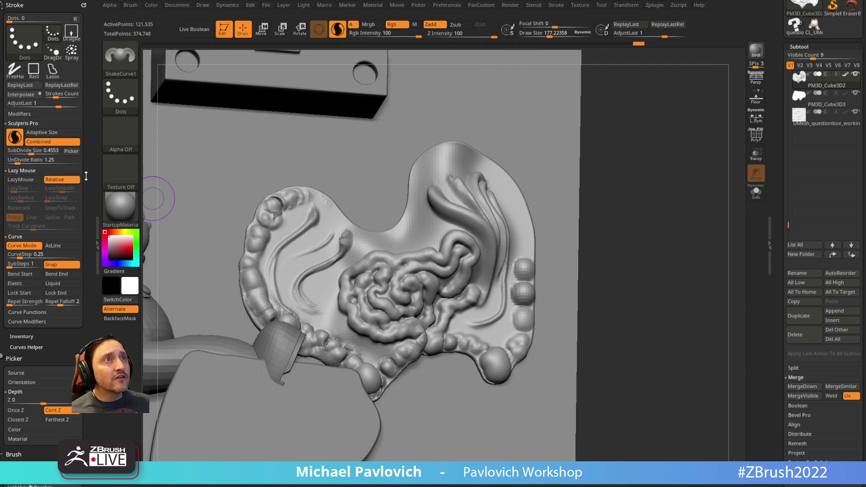
Examine the SnakeCurve1 brush's own Curve settings, then the stroke's Curve Functions and expanded Curve Falloff graph
{"action": "left_click", "coordinate": [13, 454]}
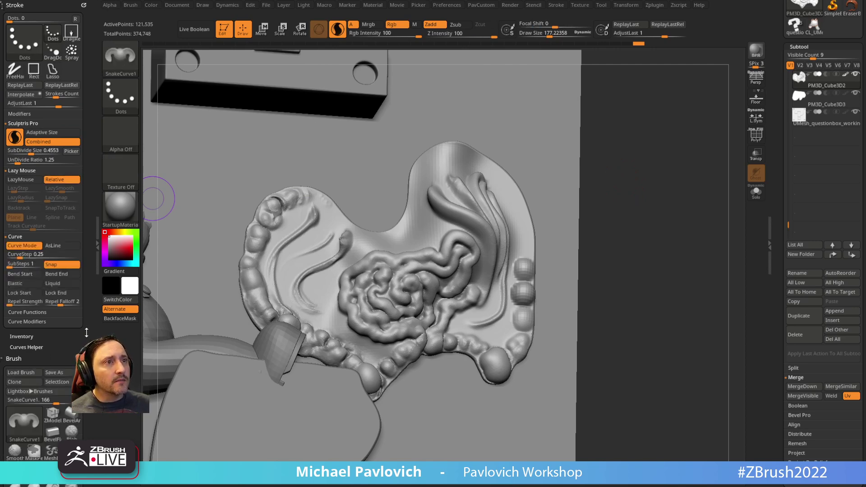
{"action": "left_click_drag", "start_coordinate": [86, 332], "coordinate": [60, 287]}
{"action": "key", "text": "shift"}
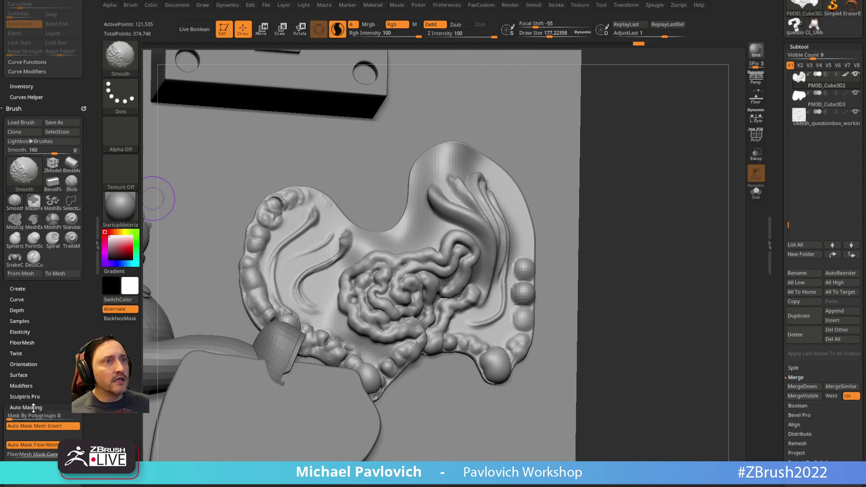
{"action": "left_click_drag", "start_coordinate": [38, 408], "coordinate": [19, 303]}
{"action": "left_click", "coordinate": [17, 222]}
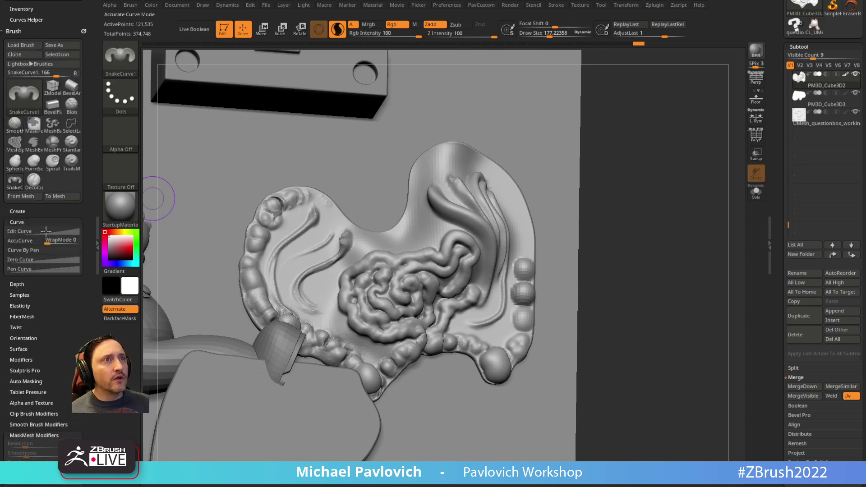
{"action": "left_click_drag", "start_coordinate": [89, 206], "coordinate": [84, 301]}
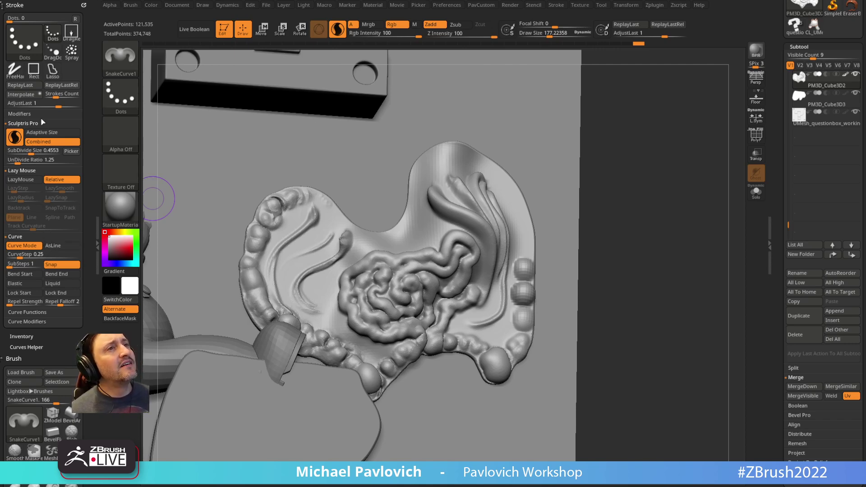
{"action": "left_click", "coordinate": [28, 312]}
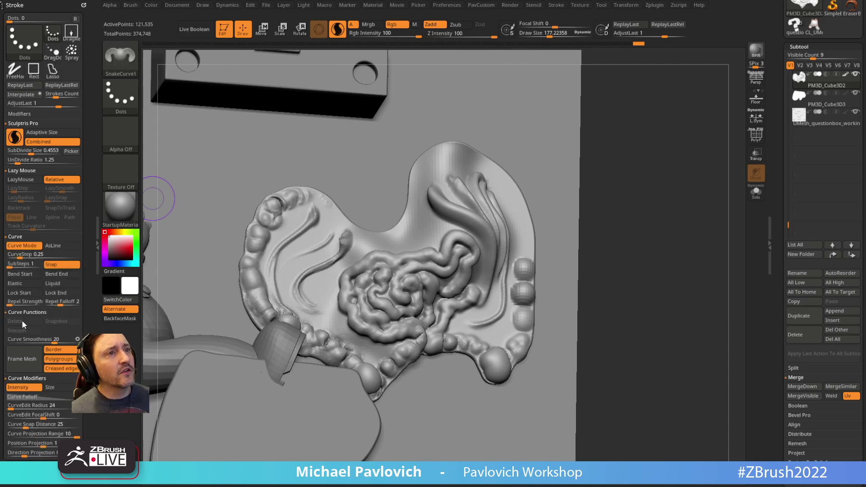
{"action": "left_click", "coordinate": [56, 397]}
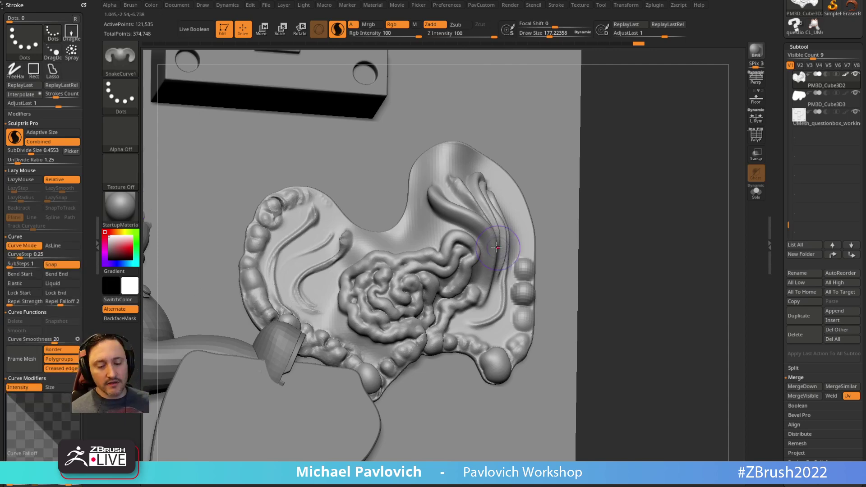
Choose the SnakeCurve2 brush, lay a curve along the tall lobe's outer edge, and try pulling it before undoing the pull
{"action": "key", "text": "b"}
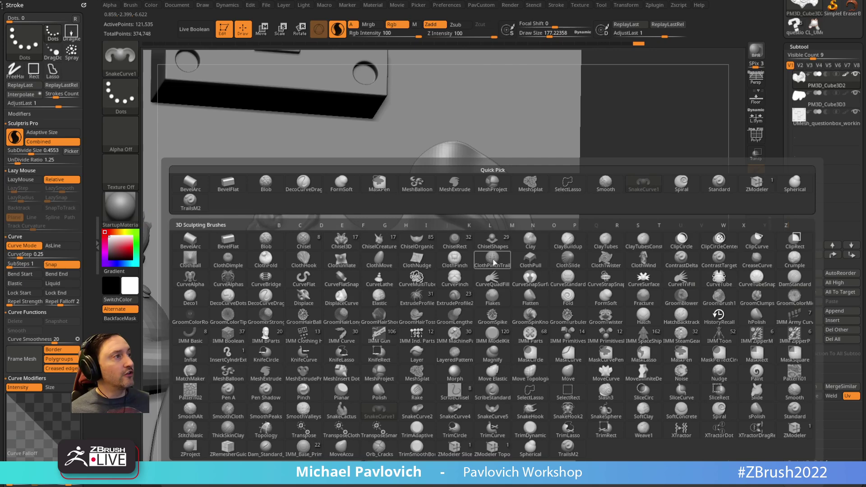
{"action": "left_click", "coordinate": [418, 415]}
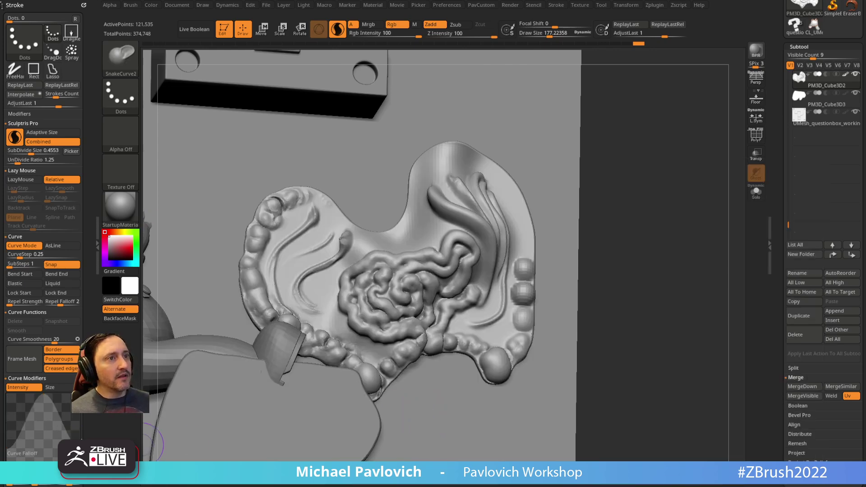
{"action": "mouse_move", "coordinate": [630, 159]}
{"action": "left_mouse_down"}
{"action": "mouse_move", "coordinate": [603, 181]}
{"action": "mouse_move", "coordinate": [582, 185]}
{"action": "left_mouse_up"}
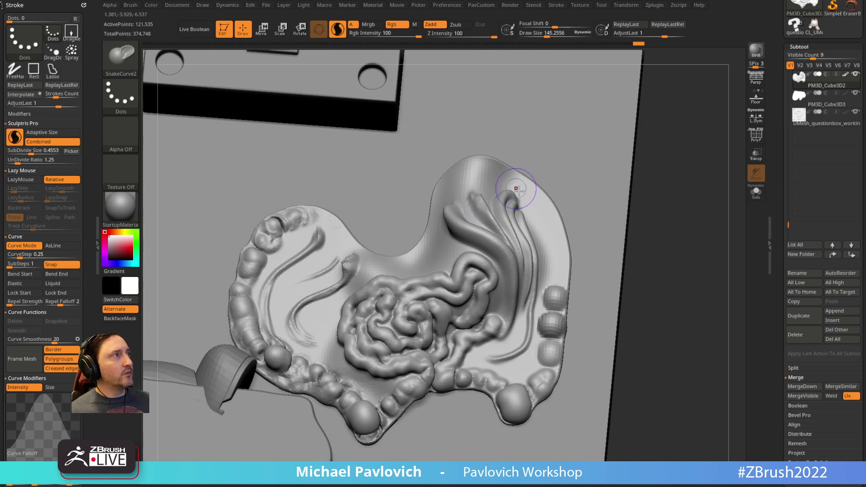
{"action": "right_click_drag", "start_coordinate": [630, 210], "coordinate": [479, 263]}
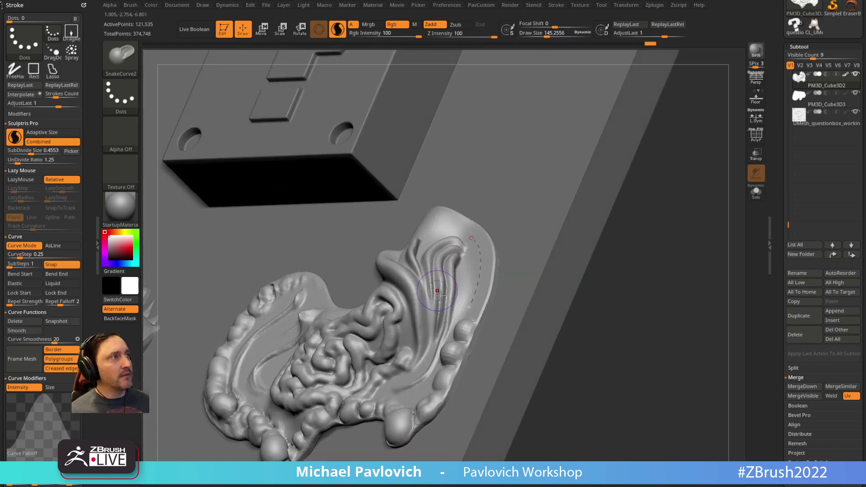
{"action": "mouse_move", "coordinate": [478, 270]}
{"action": "left_mouse_down"}
{"action": "mouse_move", "coordinate": [415, 231]}
{"action": "mouse_move", "coordinate": [424, 244]}
{"action": "left_mouse_up"}
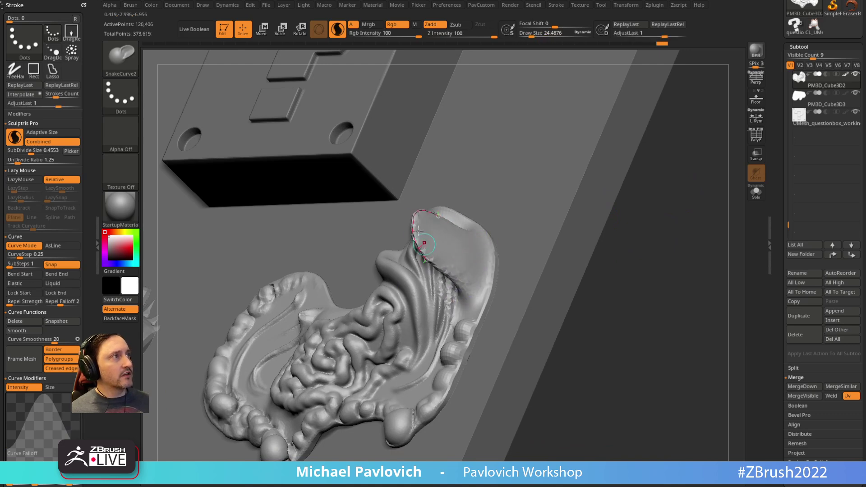
{"action": "key", "text": "ctrl+z"}
Switch to the SnakeCurve1 brush, try pulling the lobe's existing curve inward, and undo the pull
{"action": "key", "text": "b"}
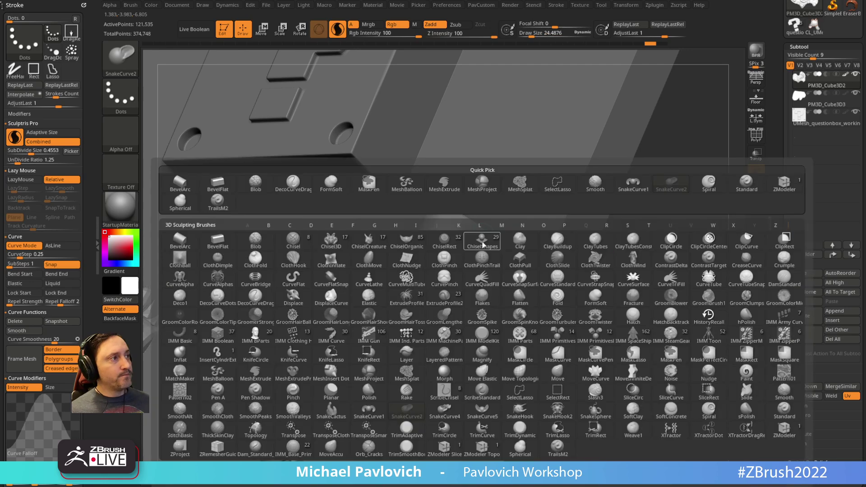
{"action": "left_click", "coordinate": [366, 406]}
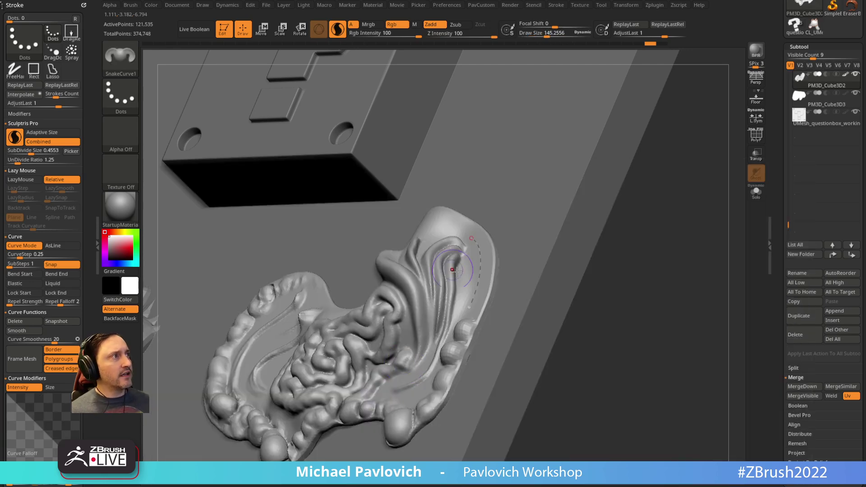
{"action": "left_click_drag", "start_coordinate": [479, 258], "coordinate": [453, 254]}
{"action": "key", "text": "ctrl+z"}
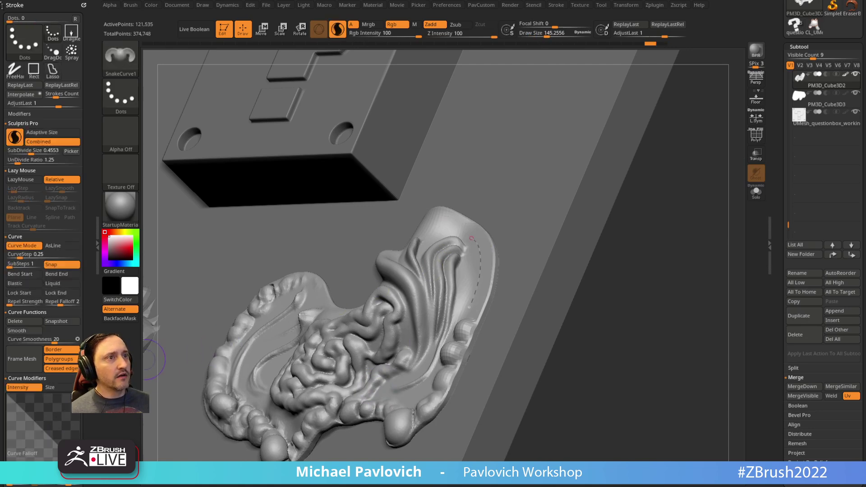
Flip the SnakeCurve1 Curve Falloff horizontally and test it by pulling the curve on the tall lobe
{"action": "left_click_drag", "start_coordinate": [2, 368], "coordinate": [2, 283]}
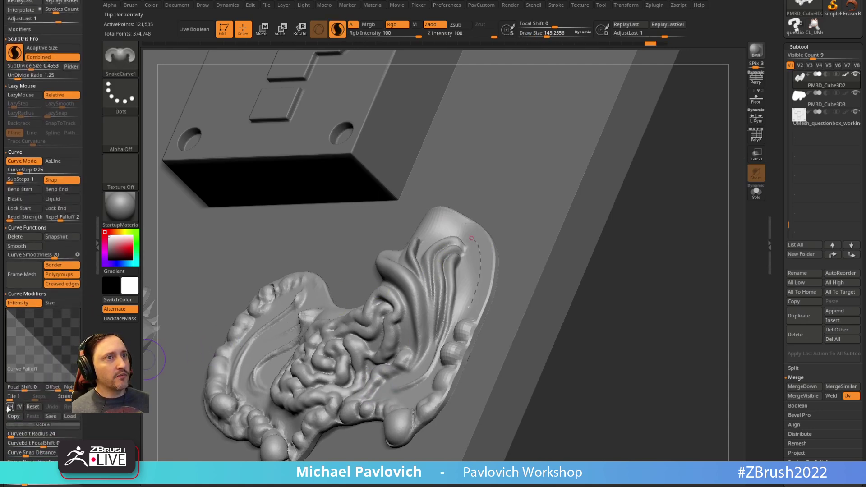
{"action": "left_click", "coordinate": [10, 407]}
{"action": "left_click_drag", "start_coordinate": [480, 262], "coordinate": [459, 248]}
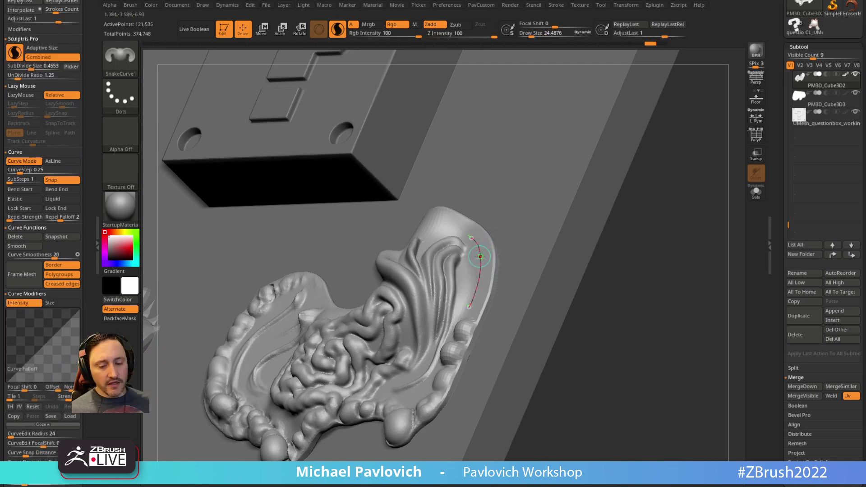
Switch briefly to the SnakeCurve4 brush and return to SnakeCurve1
{"action": "key", "text": "b"}
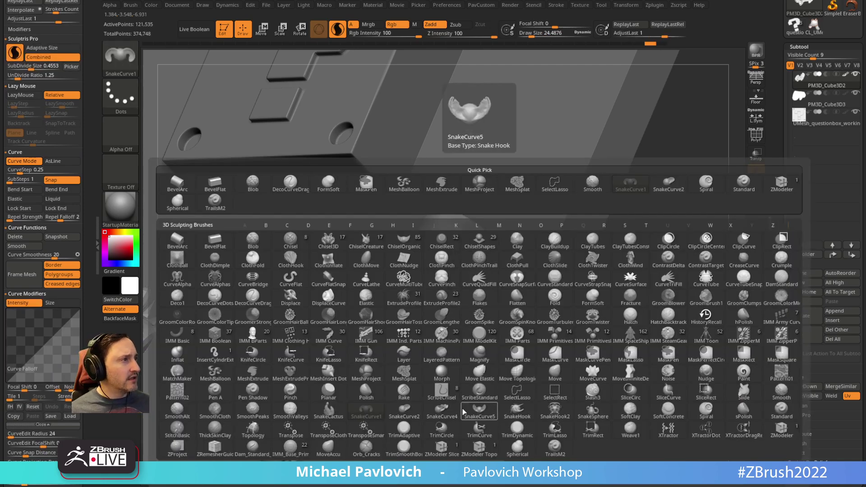
{"action": "left_click", "coordinate": [442, 411]}
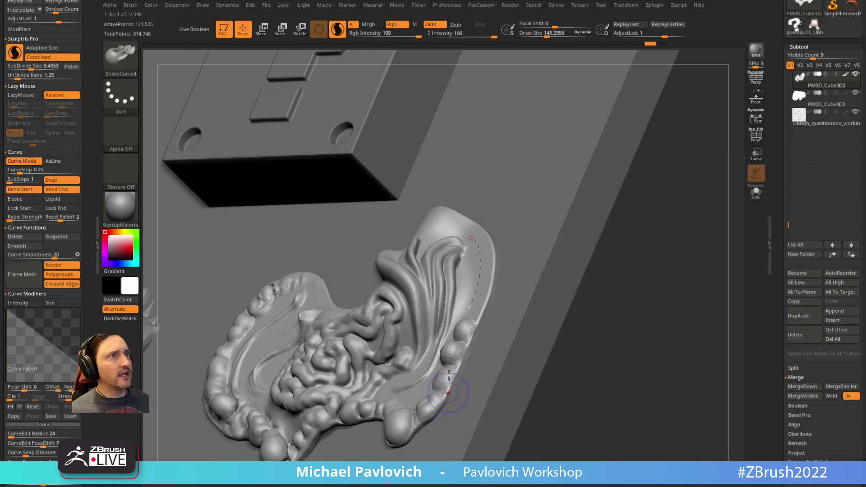
{"action": "key", "text": "b"}
{"action": "left_click", "coordinate": [367, 406]}
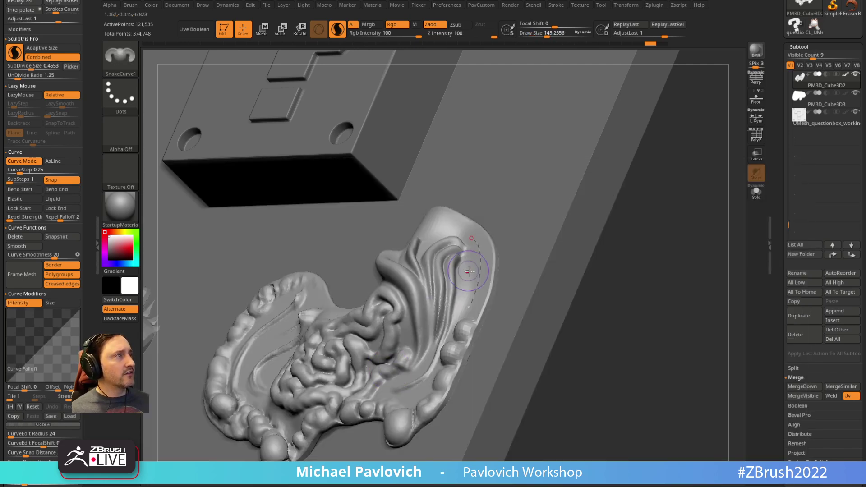
Try several SnakeCurve1 pulls of the curve across the tall lobe, undoing them
{"action": "mouse_move", "coordinate": [470, 295]}
{"action": "left_mouse_down"}
{"action": "mouse_move", "coordinate": [448, 232]}
{"action": "mouse_move", "coordinate": [430, 211]}
{"action": "left_mouse_up"}
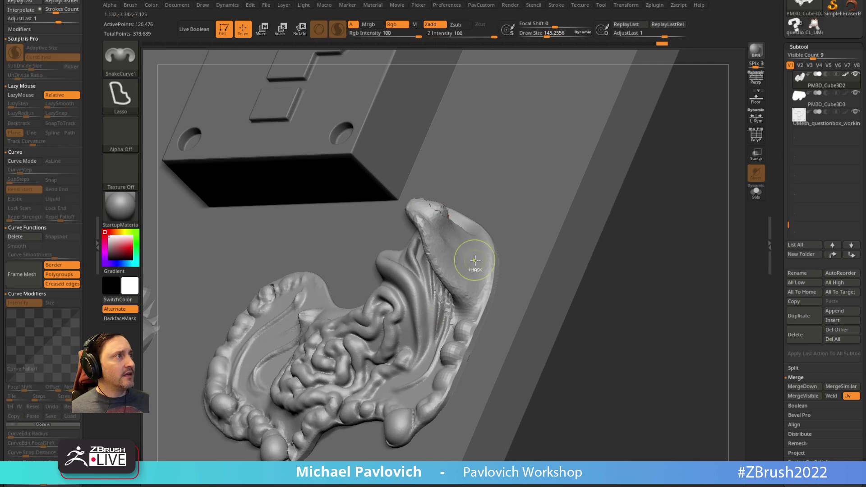
{"action": "key", "text": "ctrl+z"}
{"action": "left_click_drag", "start_coordinate": [453, 304], "coordinate": [459, 232]}
{"action": "mouse_move", "coordinate": [461, 264]}
{"action": "left_mouse_down"}
{"action": "mouse_move", "coordinate": [388, 205]}
{"action": "mouse_move", "coordinate": [393, 199]}
{"action": "left_mouse_up"}
{"action": "key", "text": "ctrl+z"}
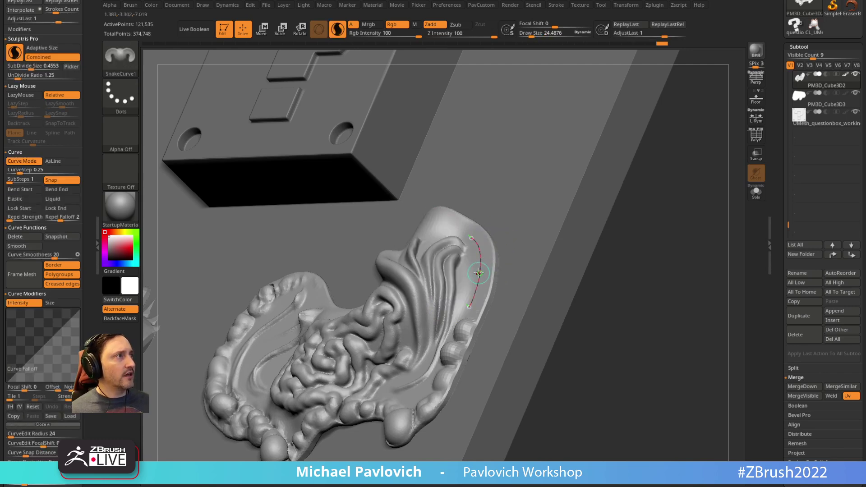
{"action": "left_click_drag", "start_coordinate": [464, 255], "coordinate": [460, 240]}
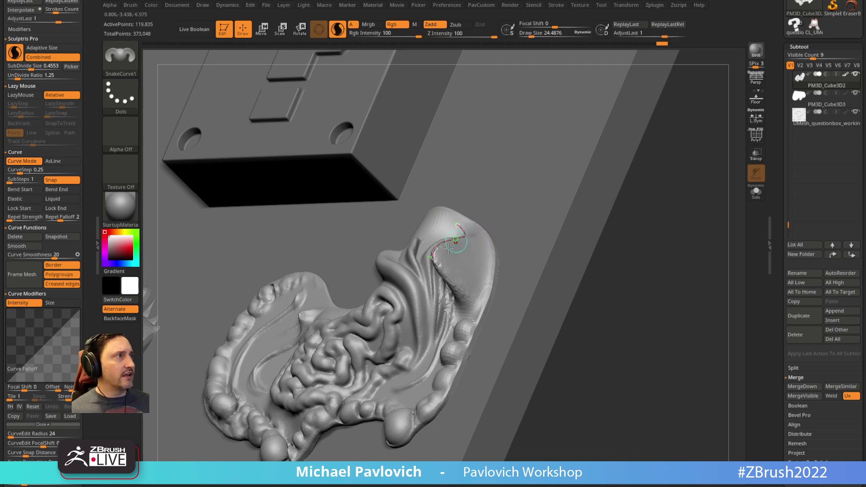
{"action": "key", "text": "ctrl+z"}
{"action": "key", "text": "ctrl+z"}
{"action": "left_click_drag", "start_coordinate": [477, 271], "coordinate": [469, 268]}
Choose the SnakeCurve4 brush, try pulling the lobe's curve inward across the ridges, and undo the pull
{"action": "key", "text": "b"}
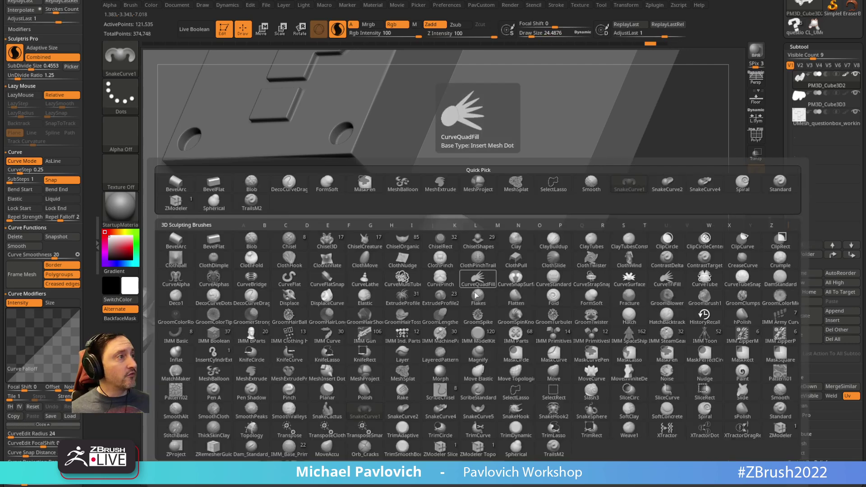
{"action": "left_click", "coordinate": [431, 414]}
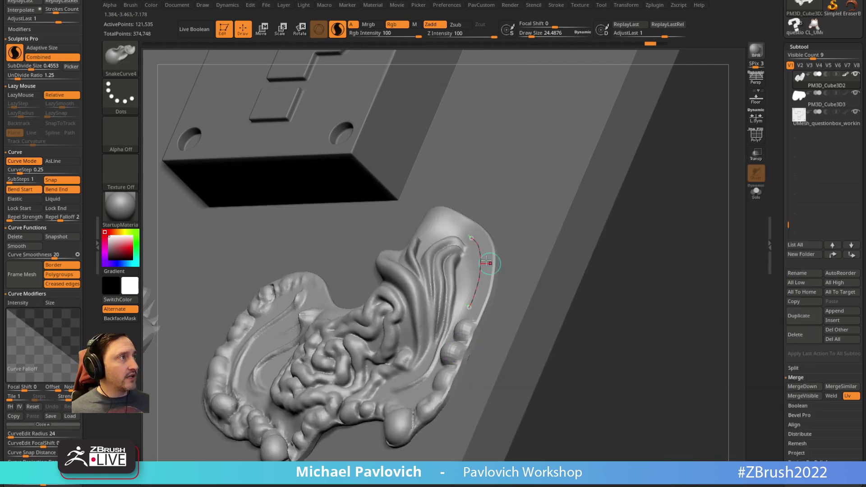
{"action": "mouse_move", "coordinate": [480, 268]}
{"action": "left_mouse_down"}
{"action": "mouse_move", "coordinate": [455, 256]}
{"action": "mouse_move", "coordinate": [389, 247]}
{"action": "left_mouse_up"}
{"action": "key", "text": "ctrl+z"}
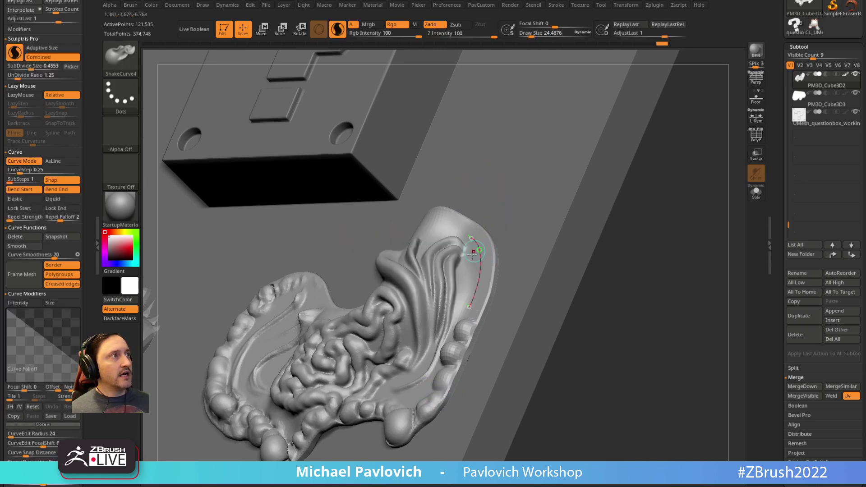
Raise the curve's Position Projection slightly, test it with a SnakeCurve4 pull on the lobe, and undo the pull
{"action": "scroll", "coordinate": [55, 401], "scroll_direction": "down", "scroll_amount": 4}
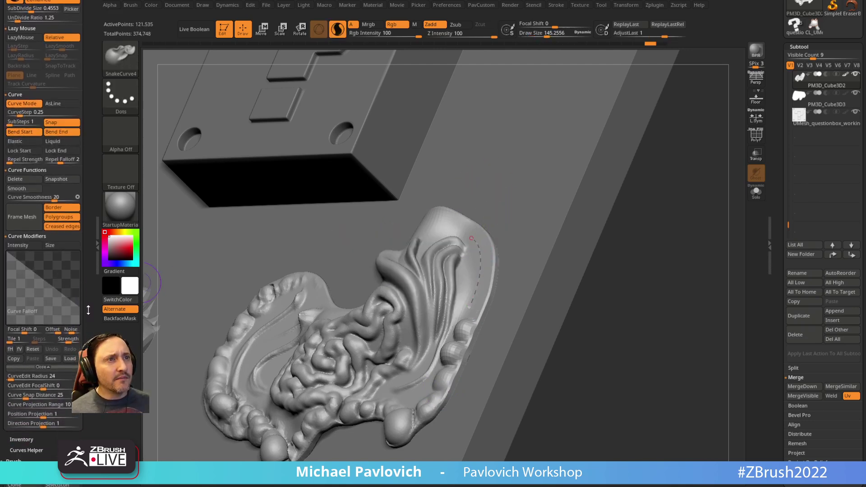
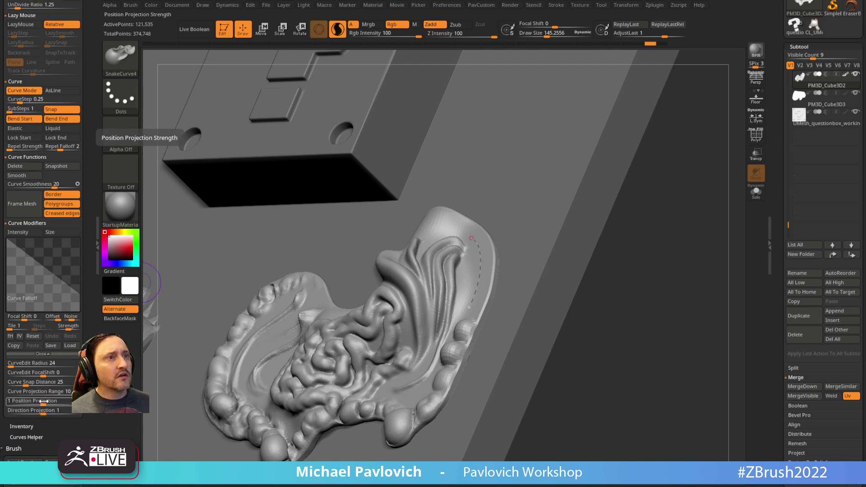
{"action": "left_click_drag", "start_coordinate": [43, 400], "coordinate": [47, 401]}
{"action": "left_click_drag", "start_coordinate": [486, 277], "coordinate": [457, 258]}
{"action": "key", "text": "ctrl+z"}
Set Position Projection to 0, test it by pulling the lobe's curve inward, and undo the pull
{"action": "left_click_drag", "start_coordinate": [54, 401], "coordinate": [8, 400]}
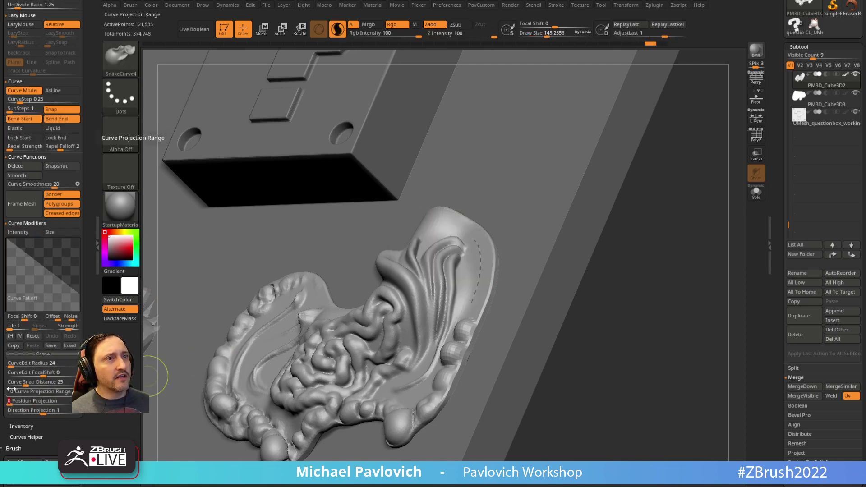
{"action": "left_click_drag", "start_coordinate": [479, 271], "coordinate": [420, 252]}
{"action": "key", "text": "ctrl+z"}
Set Direction Projection to 0, test it with another pull of the lobe's curve, and undo the pull
{"action": "left_click_drag", "start_coordinate": [47, 409], "coordinate": [8, 409]}
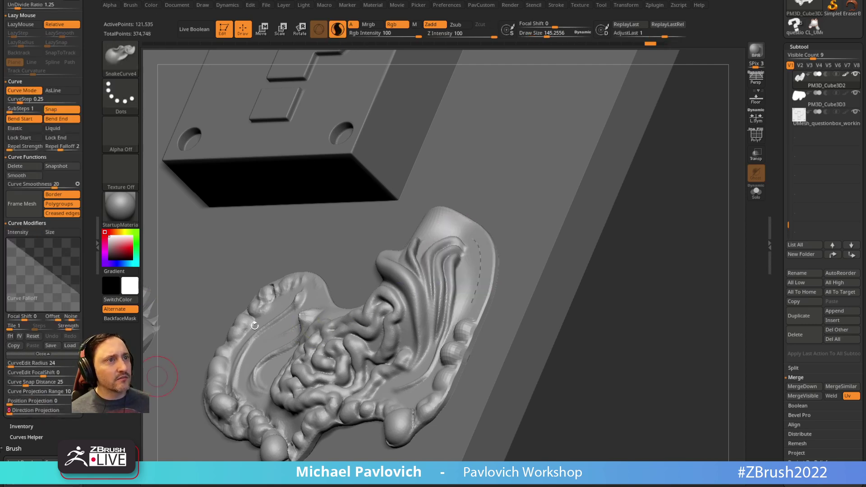
{"action": "left_click_drag", "start_coordinate": [477, 271], "coordinate": [455, 258]}
{"action": "key", "text": "ctrl+z"}
Set Direction Projection to 0.96 and Position Projection to 1.29333, and pull the lobe's curve into a long winding form
{"action": "left_click_drag", "start_coordinate": [9, 410], "coordinate": [40, 409]}
{"action": "left_click_drag", "start_coordinate": [44, 400], "coordinate": [49, 400]}
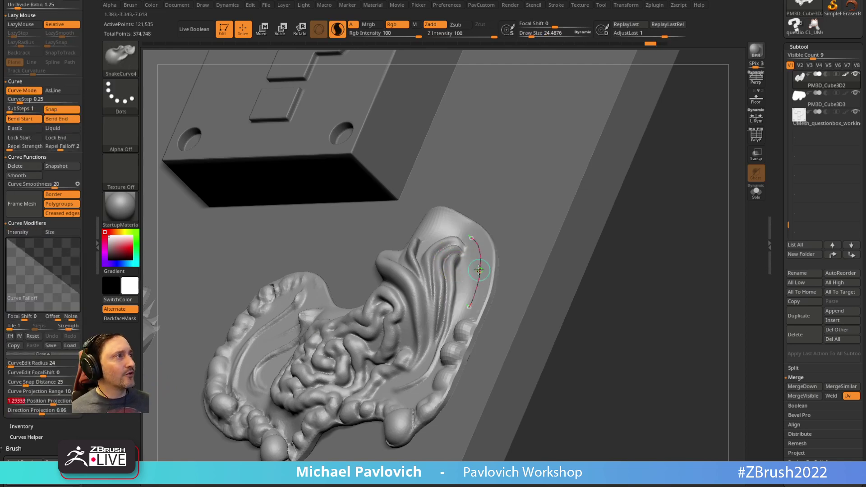
{"action": "mouse_move", "coordinate": [478, 270]}
{"action": "left_mouse_down"}
{"action": "mouse_move", "coordinate": [350, 199]}
{"action": "mouse_move", "coordinate": [361, 192]}
{"action": "left_mouse_up"}
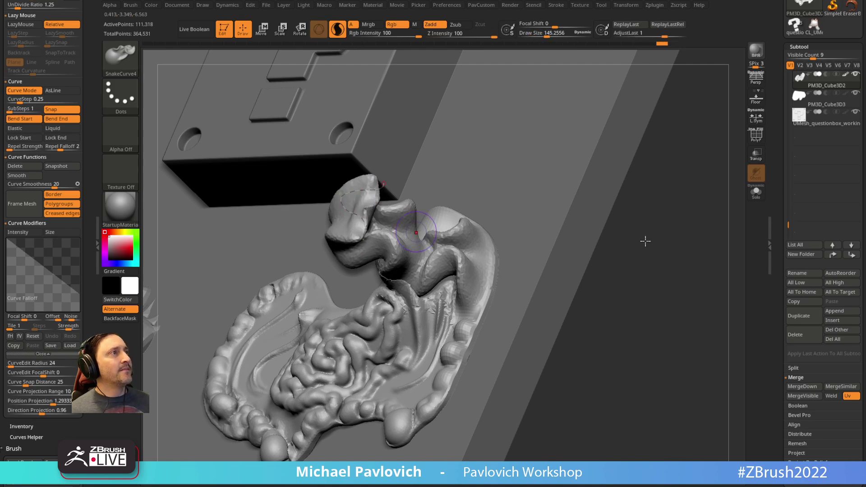
{"action": "mouse_move", "coordinate": [645, 241]}
{"action": "left_mouse_down"}
{"action": "mouse_move", "coordinate": [659, 255]}
{"action": "mouse_move", "coordinate": [690, 258]}
{"action": "mouse_move", "coordinate": [707, 305]}
{"action": "mouse_move", "coordinate": [666, 279]}
{"action": "mouse_move", "coordinate": [651, 243]}
{"action": "left_mouse_up"}
Try further SnakeCurve4 pulls on the winding form from several angles, and undo all the pulls on the lobe
{"action": "mouse_move", "coordinate": [565, 211]}
{"action": "left_mouse_down"}
{"action": "mouse_move", "coordinate": [725, 304]}
{"action": "mouse_move", "coordinate": [377, 258]}
{"action": "left_mouse_up"}
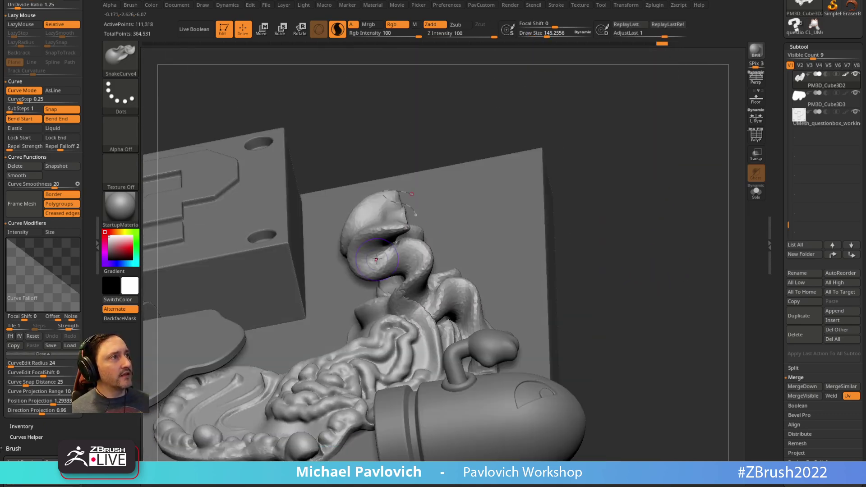
{"action": "left_click_drag", "start_coordinate": [458, 235], "coordinate": [381, 269]}
{"action": "left_click_drag", "start_coordinate": [678, 375], "coordinate": [725, 368]}
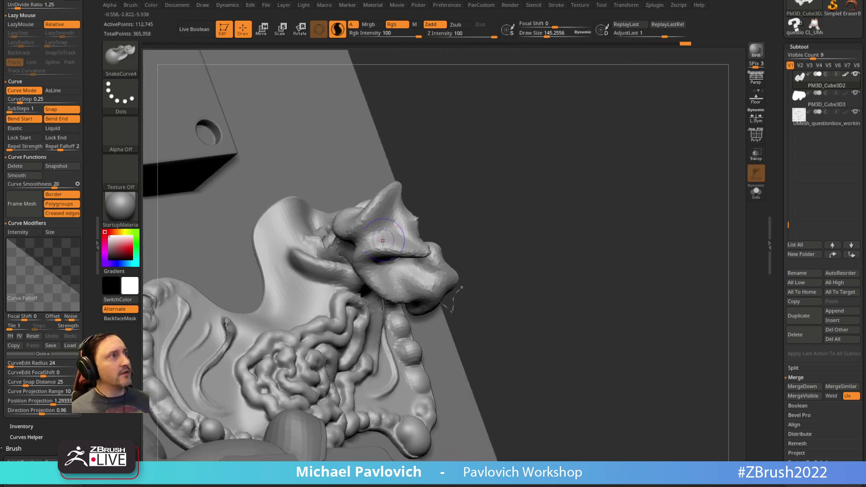
{"action": "left_click_drag", "start_coordinate": [489, 222], "coordinate": [426, 207]}
{"action": "mouse_move", "coordinate": [374, 253]}
{"action": "left_mouse_down"}
{"action": "mouse_move", "coordinate": [332, 258]}
{"action": "mouse_move", "coordinate": [351, 266]}
{"action": "mouse_move", "coordinate": [317, 275]}
{"action": "left_mouse_up"}
Pull a short snake form from a new curve across the ridge beside the coiled center
{"action": "mouse_move", "coordinate": [626, 205]}
{"action": "left_mouse_down", "text": "alt"}
{"action": "mouse_move", "coordinate": [613, 201]}
{"action": "mouse_move", "coordinate": [635, 151]}
{"action": "mouse_move", "coordinate": [643, 254]}
{"action": "left_mouse_up", "text": "alt"}
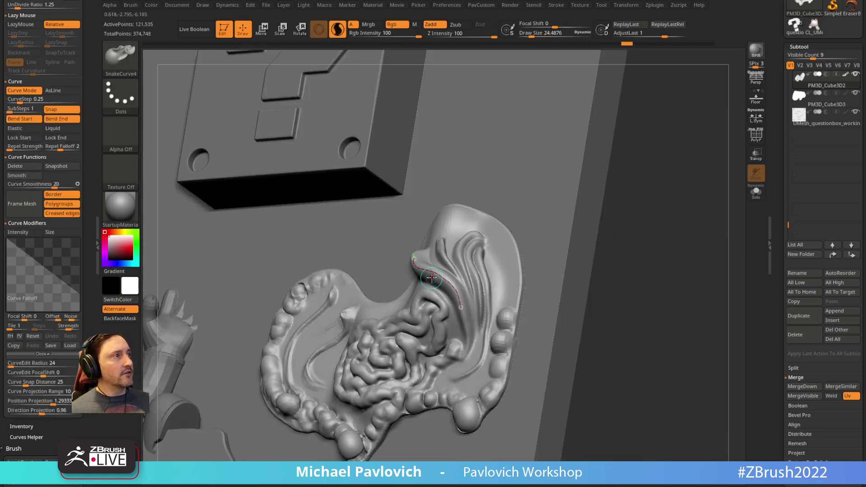
{"action": "left_click", "coordinate": [427, 270]}
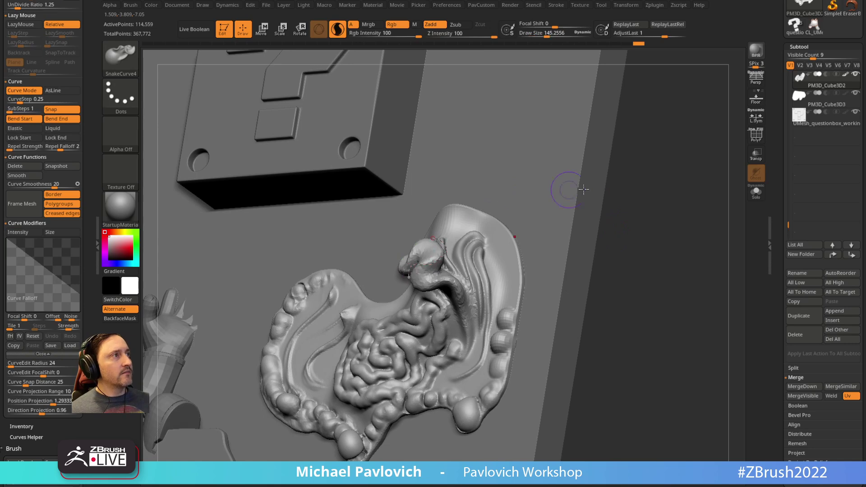
Undo the last SnakeCurve4 pull, and try a SnakeCurve5 pull on a curve along the ridge beside the coil before undoing it
{"action": "key", "text": "ctrl+z"}
{"action": "key", "text": "b"}
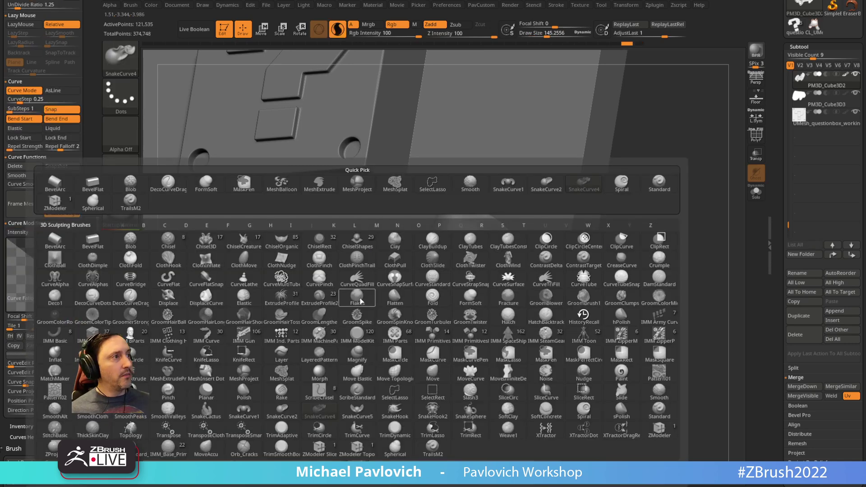
{"action": "left_click", "coordinate": [357, 410]}
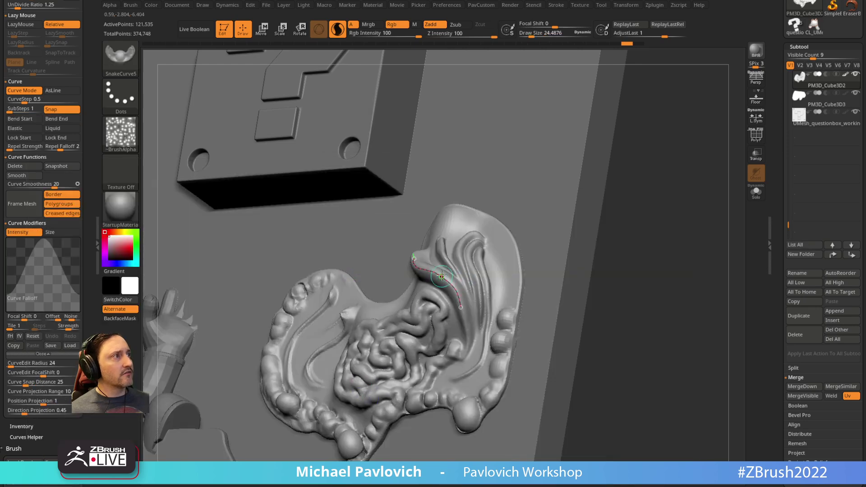
{"action": "mouse_move", "coordinate": [436, 279]}
{"action": "left_mouse_down"}
{"action": "mouse_move", "coordinate": [410, 255]}
{"action": "mouse_move", "coordinate": [426, 271]}
{"action": "mouse_move", "coordinate": [417, 258]}
{"action": "left_mouse_up"}
{"action": "key", "text": "ctrl+z"}
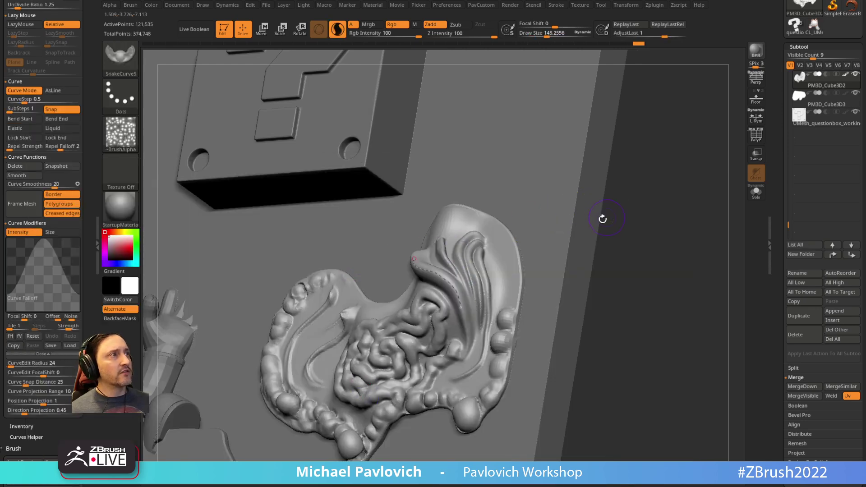
Pull a snake form outward from the curve along the ridge beside the coiled center with the SnakeCurve1 brush
{"action": "key", "text": "b"}
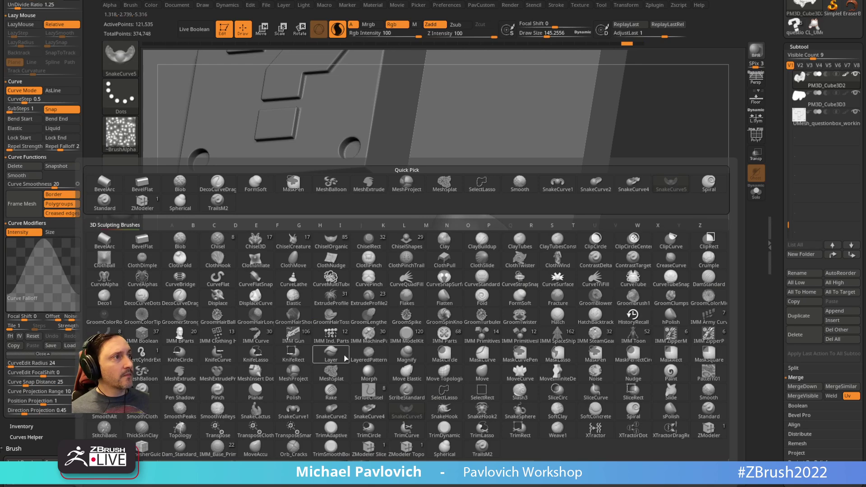
{"action": "left_click", "coordinate": [293, 411]}
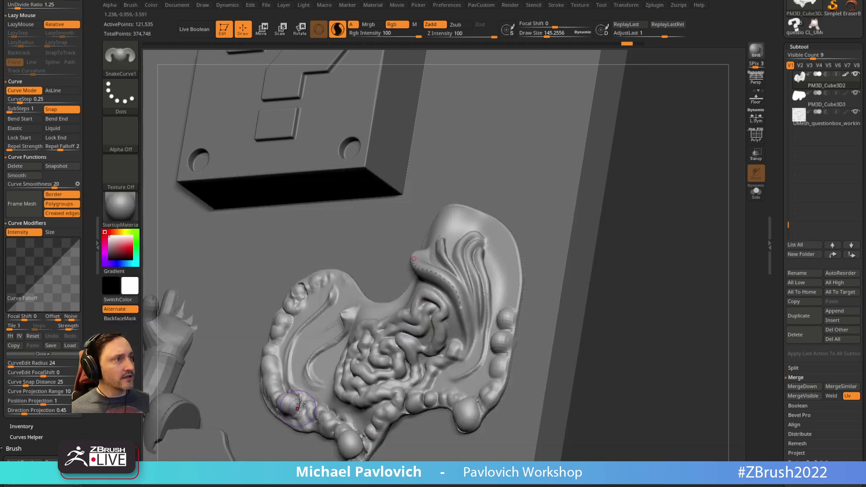
{"action": "left_click_drag", "start_coordinate": [654, 232], "coordinate": [614, 288]}
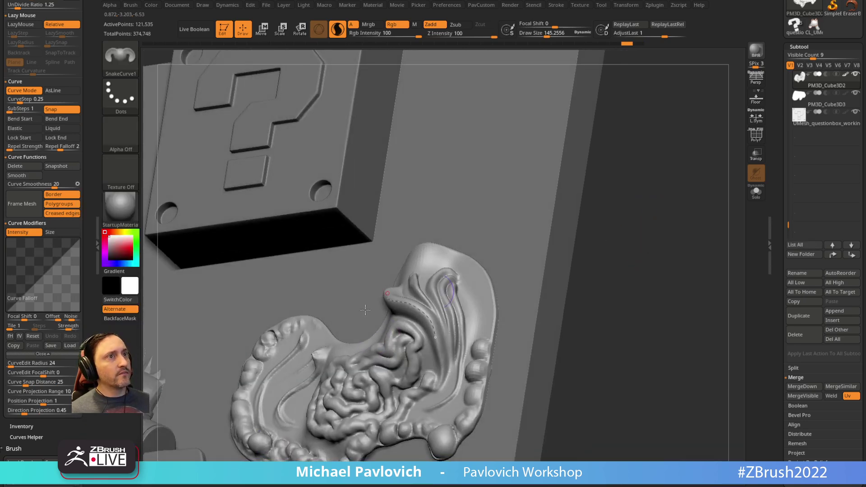
{"action": "left_click", "coordinate": [34, 337]}
{"action": "left_click_drag", "start_coordinate": [548, 197], "coordinate": [503, 216]}
{"action": "left_click", "coordinate": [407, 302]}
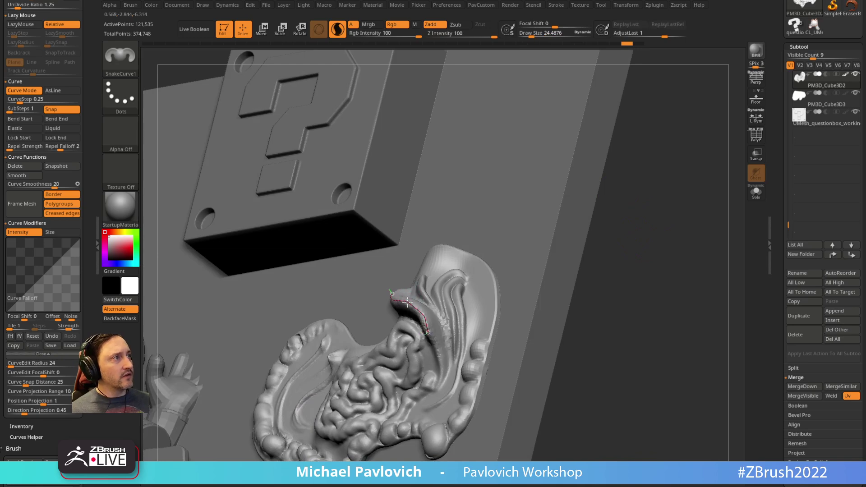
{"action": "mouse_move", "coordinate": [631, 227]}
{"action": "left_mouse_down"}
{"action": "mouse_move", "coordinate": [659, 249]}
{"action": "mouse_move", "coordinate": [606, 245]}
{"action": "left_mouse_up"}
Reduce Draw Size to 94.9504 and pull a second SnakeCurve1 form from a curve along the adjacent ridge
{"action": "left_click_drag", "start_coordinate": [445, 321], "coordinate": [450, 329]}
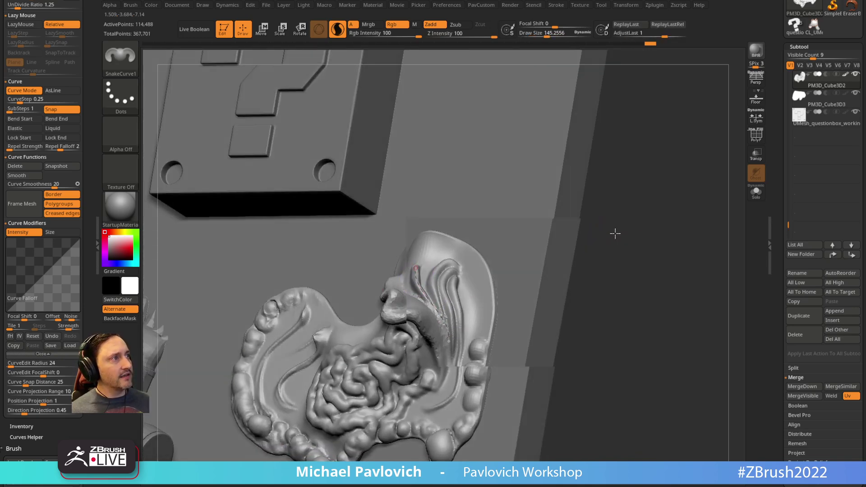
{"action": "key", "text": "s"}
{"action": "left_click_drag", "start_coordinate": [614, 234], "coordinate": [514, 259]}
{"action": "left_click_drag", "start_coordinate": [633, 212], "coordinate": [591, 215]}
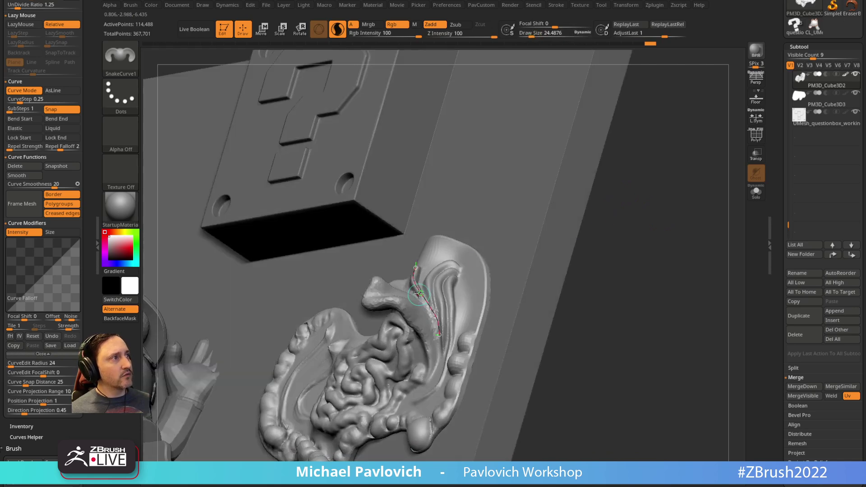
{"action": "left_click_drag", "start_coordinate": [419, 293], "coordinate": [404, 263]}
{"action": "left_click_drag", "start_coordinate": [586, 256], "coordinate": [556, 250]}
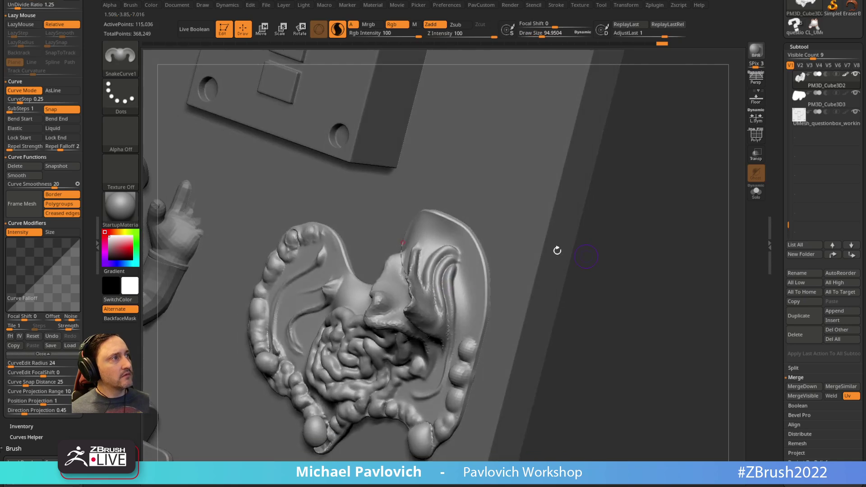
Draw SnakeCurve1 curves along the remaining inner ridges of the lobe and pull them out into flaring folds
{"action": "left_click_drag", "start_coordinate": [442, 255], "coordinate": [426, 290]}
{"action": "right_click_drag", "start_coordinate": [440, 328], "coordinate": [443, 266]}
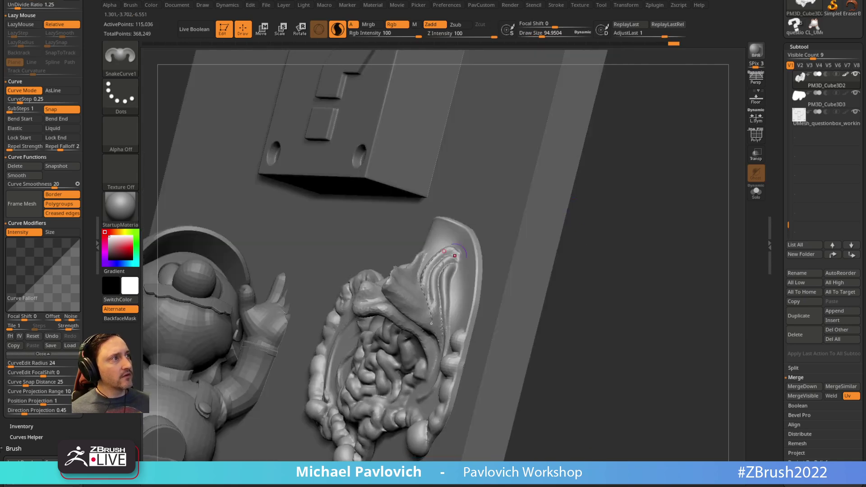
{"action": "mouse_move", "coordinate": [424, 270]}
{"action": "left_mouse_down"}
{"action": "mouse_move", "coordinate": [403, 255]}
{"action": "mouse_move", "coordinate": [445, 258]}
{"action": "mouse_move", "coordinate": [441, 309]}
{"action": "left_mouse_up"}
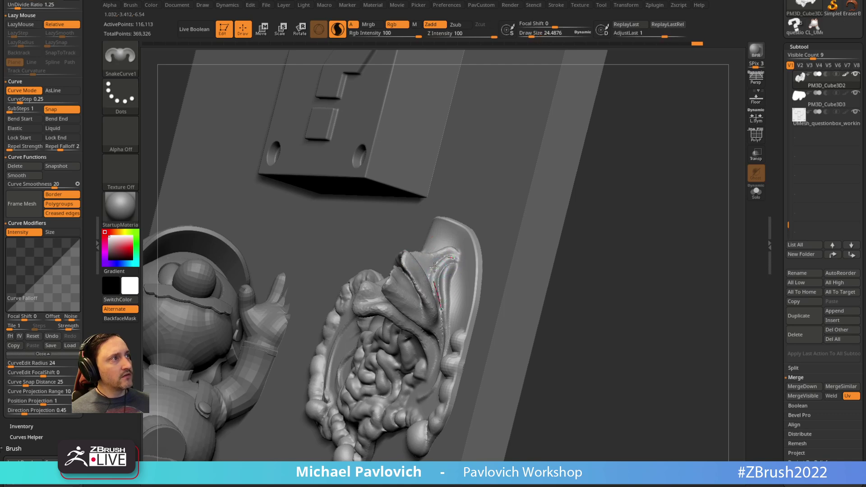
{"action": "left_click_drag", "start_coordinate": [434, 268], "coordinate": [417, 247]}
{"action": "left_click_drag", "start_coordinate": [618, 201], "coordinate": [653, 210]}
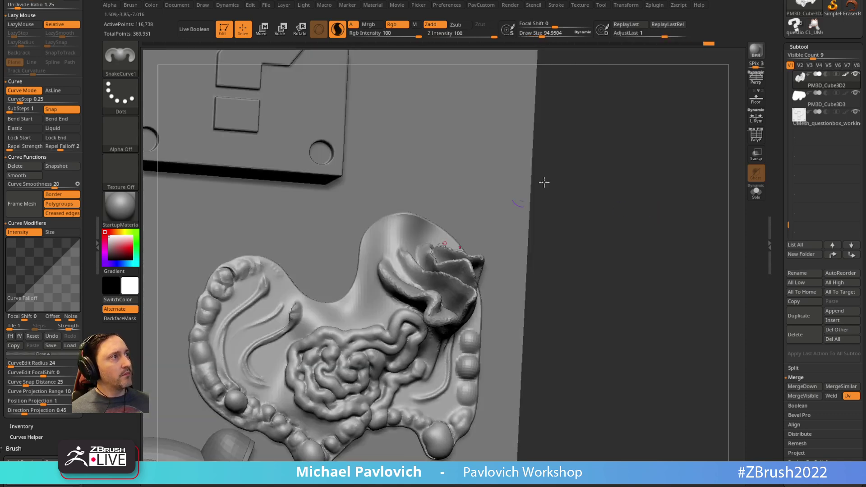
Clear the active curve and build rounded beads along the end of the front fold with the Blob brush
{"action": "mouse_move", "coordinate": [636, 182]}
{"action": "left_mouse_down", "text": "alt"}
{"action": "mouse_move", "coordinate": [591, 220]}
{"action": "mouse_move", "coordinate": [591, 241]}
{"action": "mouse_move", "coordinate": [622, 204]}
{"action": "mouse_move", "coordinate": [589, 239]}
{"action": "mouse_move", "coordinate": [614, 204]}
{"action": "mouse_move", "coordinate": [620, 218]}
{"action": "left_mouse_up", "text": "alt"}
{"action": "left_click", "coordinate": [334, 270]}
{"action": "key", "text": "b"}
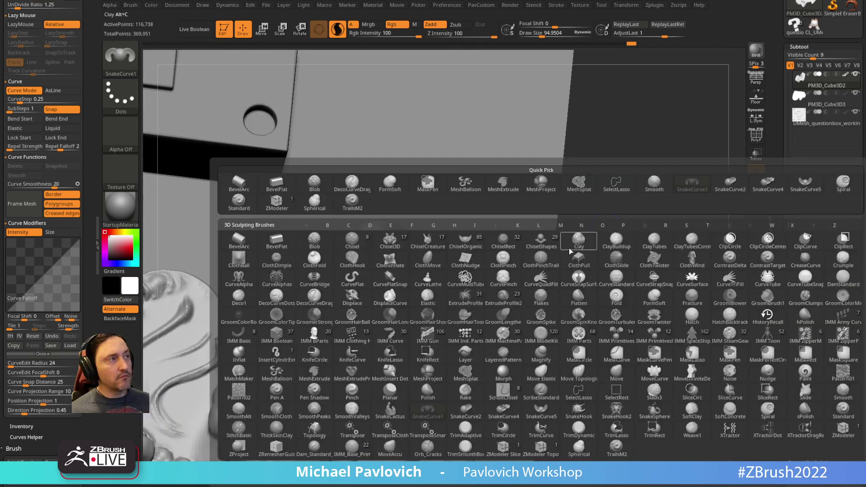
{"action": "left_click", "coordinate": [313, 244]}
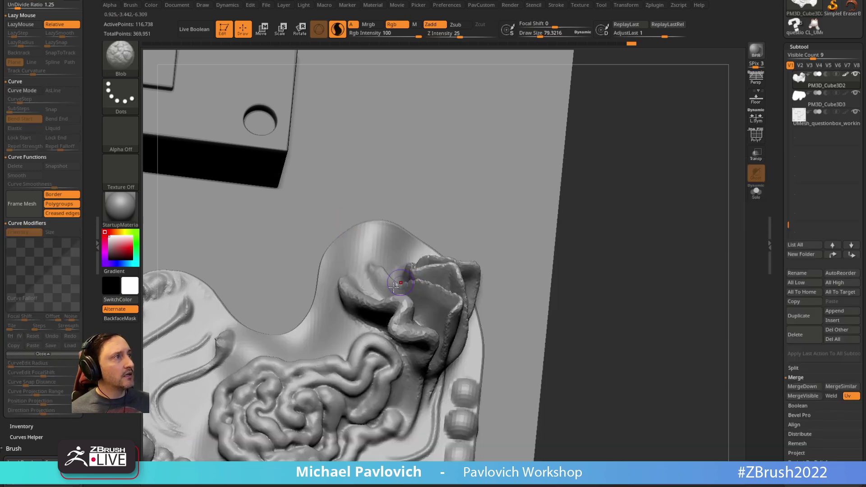
{"action": "left_click", "coordinate": [386, 302]}
{"action": "left_click", "coordinate": [400, 301]}
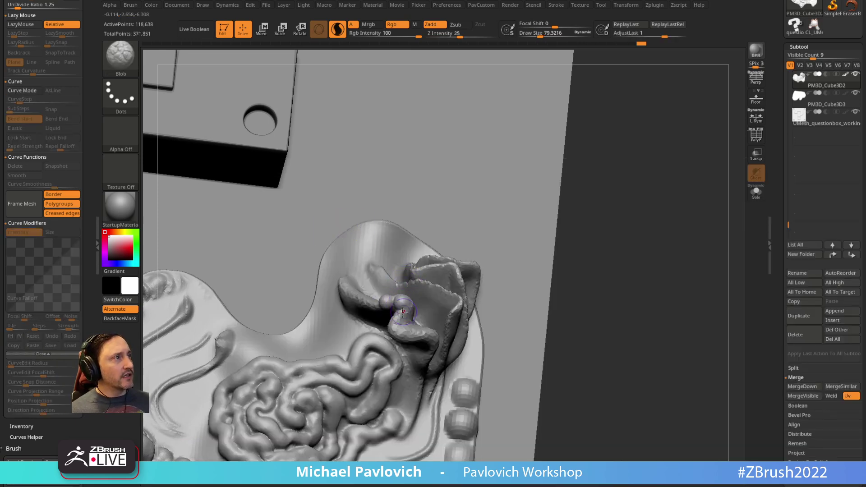
{"action": "left_click_drag", "start_coordinate": [400, 313], "coordinate": [398, 319]}
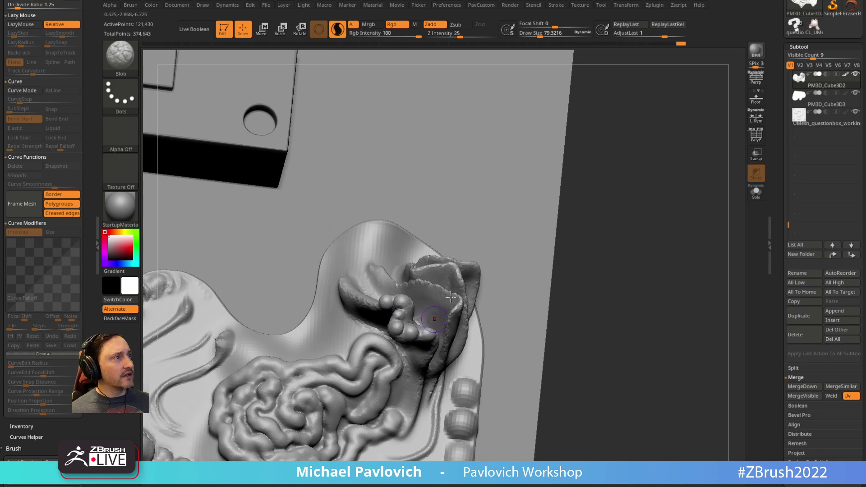
Continue the Blob beads along the front fold's edge, start them on the inner fold, and undo the last stroke there
{"action": "left_click_drag", "start_coordinate": [583, 158], "coordinate": [561, 187]}
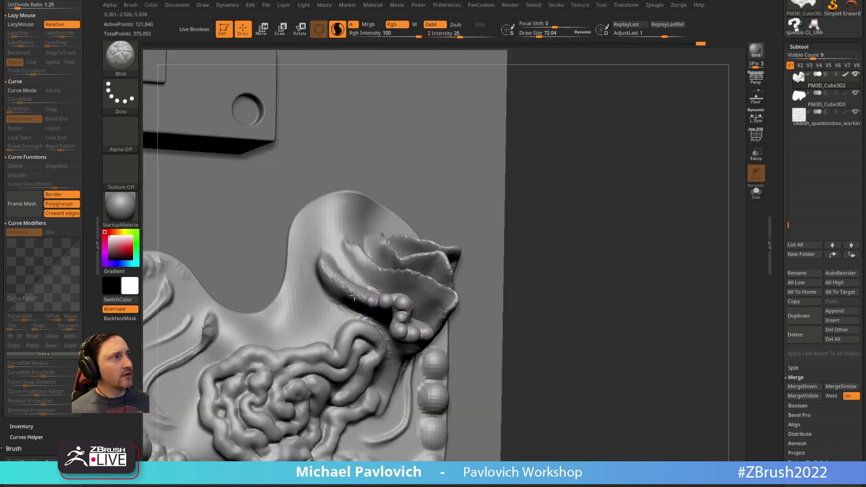
{"action": "left_click_drag", "start_coordinate": [354, 296], "coordinate": [344, 290]}
{"action": "left_click_drag", "start_coordinate": [555, 209], "coordinate": [531, 241]}
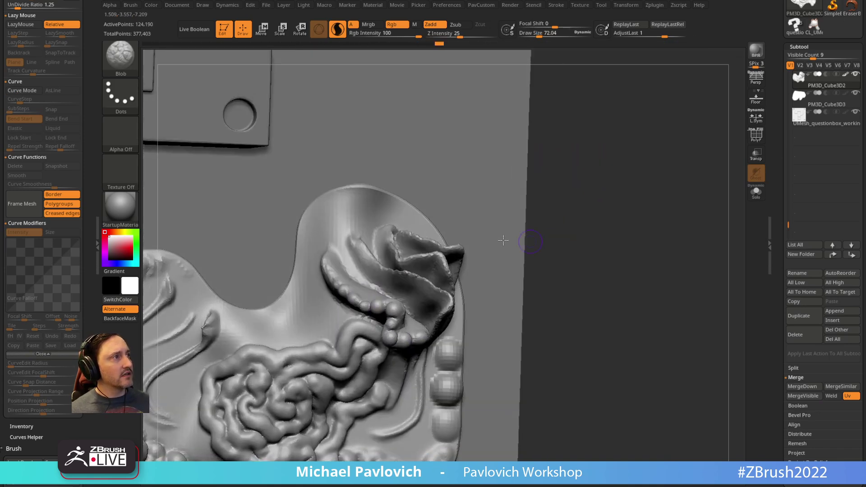
{"action": "mouse_move", "coordinate": [468, 240]}
{"action": "right_mouse_down"}
{"action": "mouse_move", "coordinate": [541, 242]}
{"action": "mouse_move", "coordinate": [399, 287]}
{"action": "right_mouse_up"}
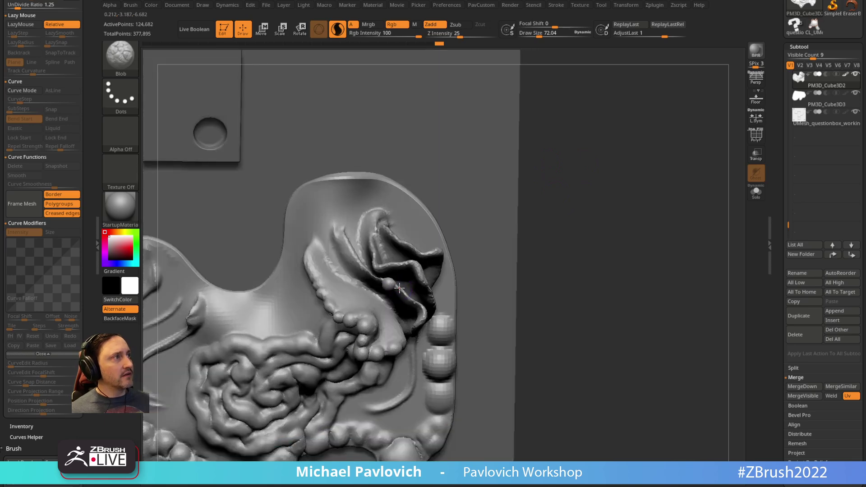
{"action": "left_click_drag", "start_coordinate": [408, 291], "coordinate": [397, 285], "text": "shift"}
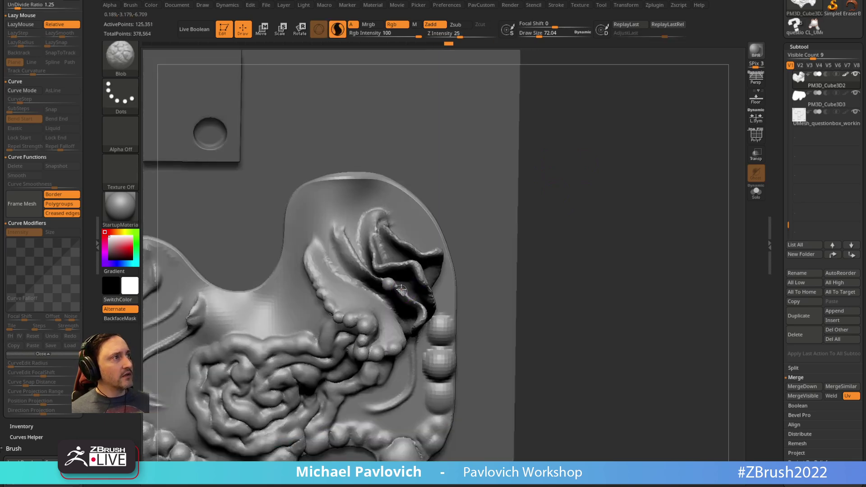
{"action": "key", "text": "ctrl+z"}
Thicken the edges of the inner folds with the Inflat brush at Draw Size 107.60439
{"action": "key", "text": "b"}
{"action": "key", "text": "i"}
{"action": "key", "text": "n"}
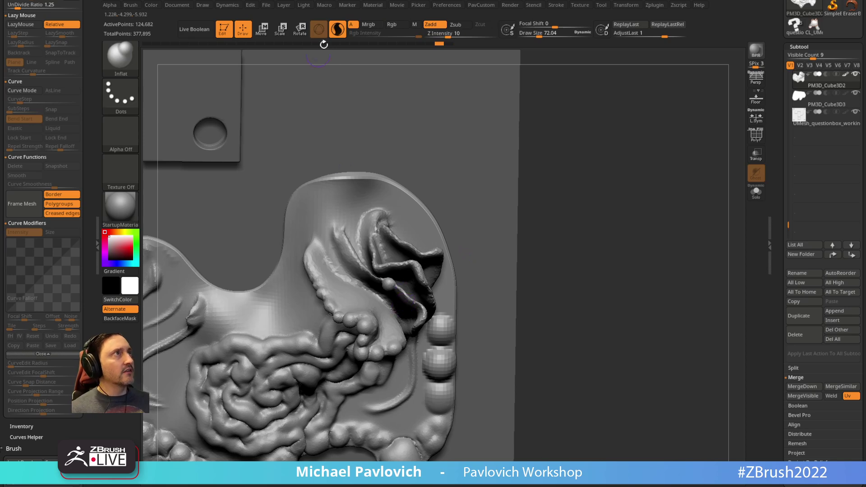
{"action": "key", "text": "s"}
{"action": "mouse_move", "coordinate": [404, 293]}
{"action": "left_mouse_down"}
{"action": "mouse_move", "coordinate": [386, 280]}
{"action": "mouse_move", "coordinate": [421, 282]}
{"action": "left_mouse_up"}
{"action": "mouse_move", "coordinate": [380, 262]}
{"action": "left_mouse_down"}
{"action": "mouse_move", "coordinate": [373, 246]}
{"action": "mouse_move", "coordinate": [410, 219]}
{"action": "left_mouse_up"}
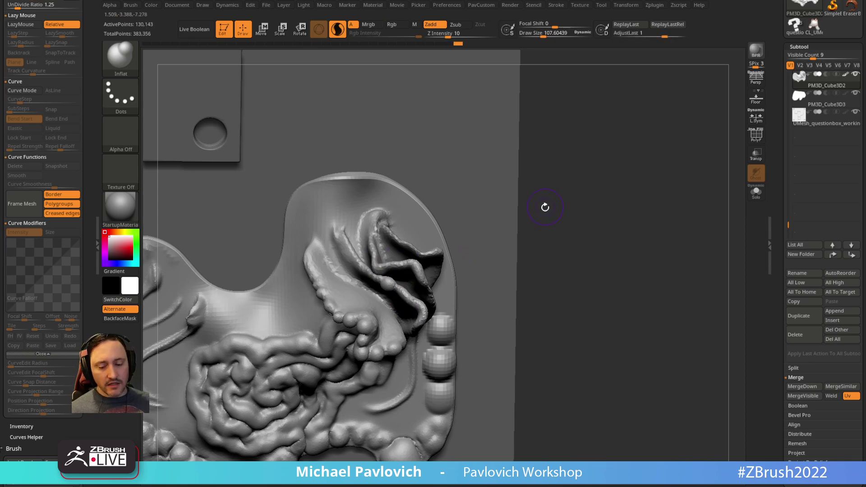
Add a row of Blob beads along the rim of the inner fold, using Draw Size 75.6364
{"action": "key", "text": "b"}
{"action": "key", "text": "b"}
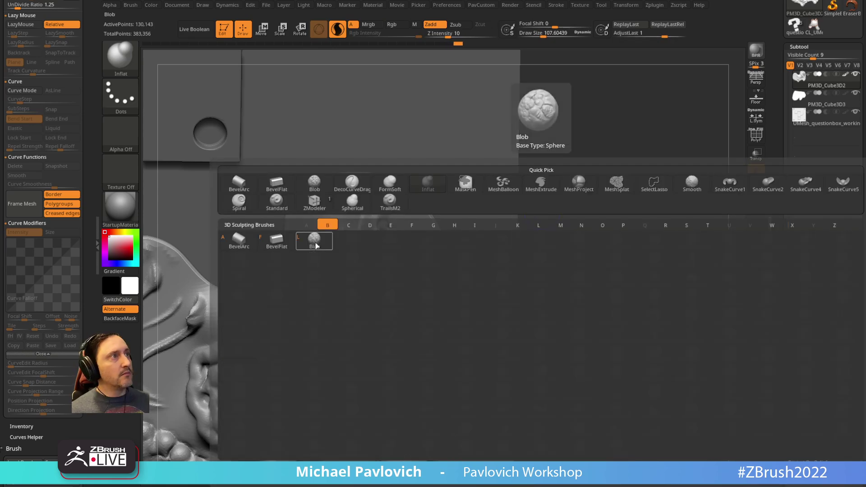
{"action": "left_click", "coordinate": [315, 244]}
{"action": "key", "text": "s"}
{"action": "left_click_drag", "start_coordinate": [387, 289], "coordinate": [414, 301]}
{"action": "left_click_drag", "start_coordinate": [547, 254], "coordinate": [537, 230]}
{"action": "key", "text": "s"}
{"action": "left_click_drag", "start_coordinate": [424, 316], "coordinate": [421, 316]}
{"action": "left_click_drag", "start_coordinate": [420, 309], "coordinate": [422, 311]}
{"action": "left_click_drag", "start_coordinate": [543, 201], "coordinate": [581, 189]}
{"action": "left_click_drag", "start_coordinate": [373, 287], "coordinate": [352, 284]}
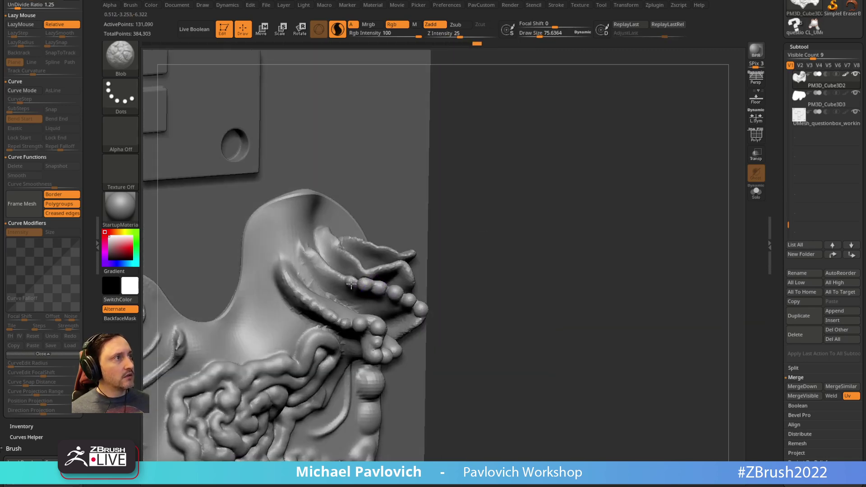
Try a Standard brush stroke on the smooth surface between the coil and the lobe, and undo it
{"action": "mouse_move", "coordinate": [532, 218]}
{"action": "left_mouse_down"}
{"action": "mouse_move", "coordinate": [553, 185]}
{"action": "mouse_move", "coordinate": [589, 170]}
{"action": "mouse_move", "coordinate": [558, 234]}
{"action": "mouse_move", "coordinate": [611, 228]}
{"action": "mouse_move", "coordinate": [553, 201]}
{"action": "left_mouse_up"}
{"action": "key", "text": "s"}
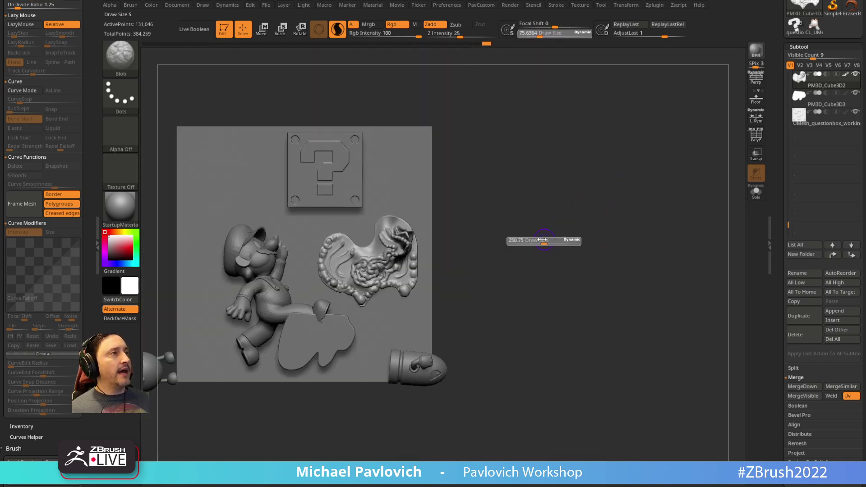
{"action": "key", "text": "b"}
{"action": "key", "text": "s"}
{"action": "key", "text": "t"}
{"action": "mouse_move", "coordinate": [542, 240]}
{"action": "left_mouse_down"}
{"action": "mouse_move", "coordinate": [577, 267]}
{"action": "mouse_move", "coordinate": [556, 248]}
{"action": "left_mouse_up"}
{"action": "left_click_drag", "start_coordinate": [582, 218], "coordinate": [580, 206], "text": "alt"}
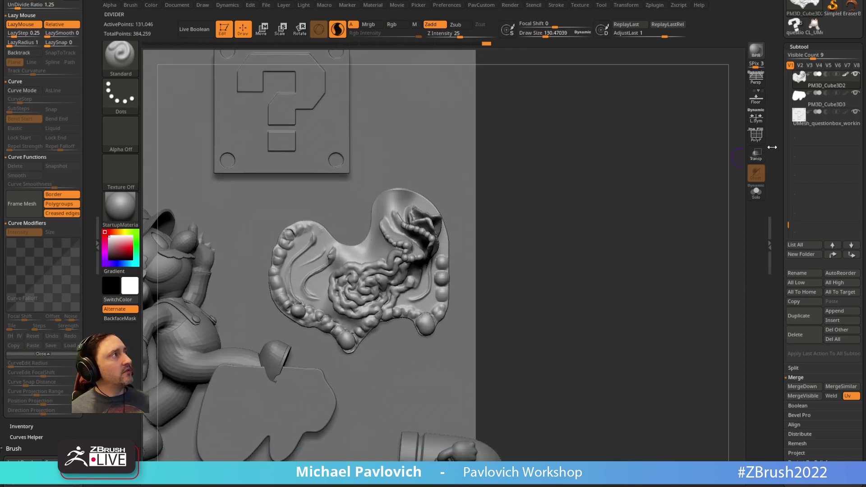
{"action": "left_click_drag", "start_coordinate": [773, 140], "coordinate": [779, 228]}
{"action": "left_click_drag", "start_coordinate": [552, 148], "coordinate": [632, 144], "text": "alt"}
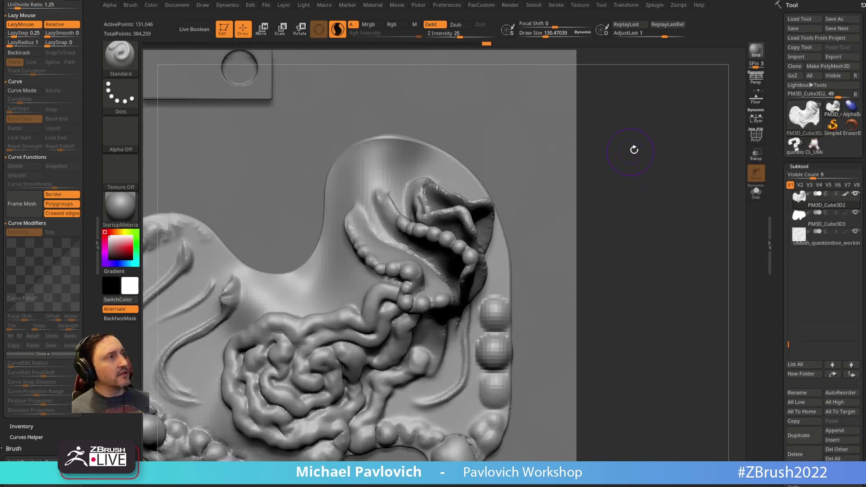
{"action": "left_click_drag", "start_coordinate": [357, 283], "coordinate": [328, 309]}
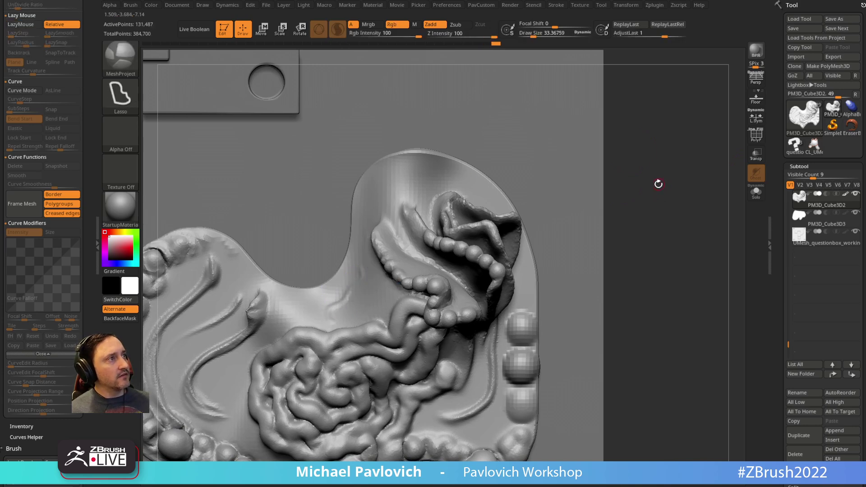
{"action": "key", "text": "ctrl+z"}
Sculpt soft raised strokes around the smooth neck and top of the lobe with the FormSoft brush
{"action": "key", "text": "b"}
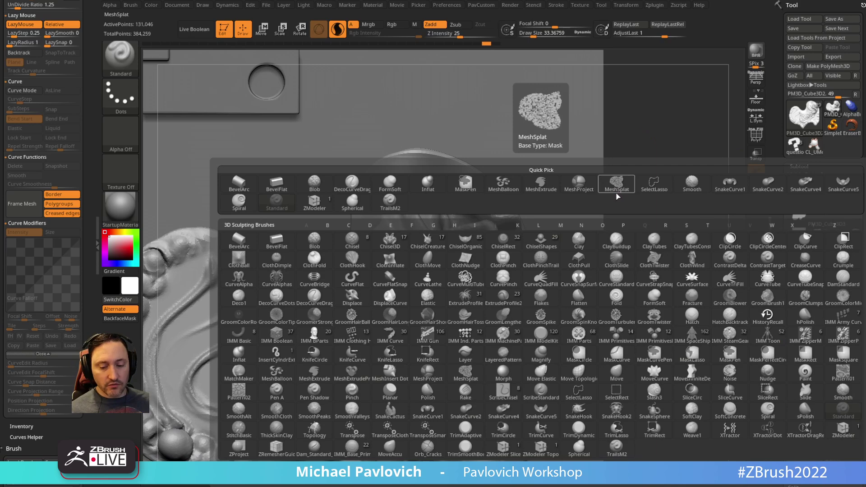
{"action": "key", "text": "f"}
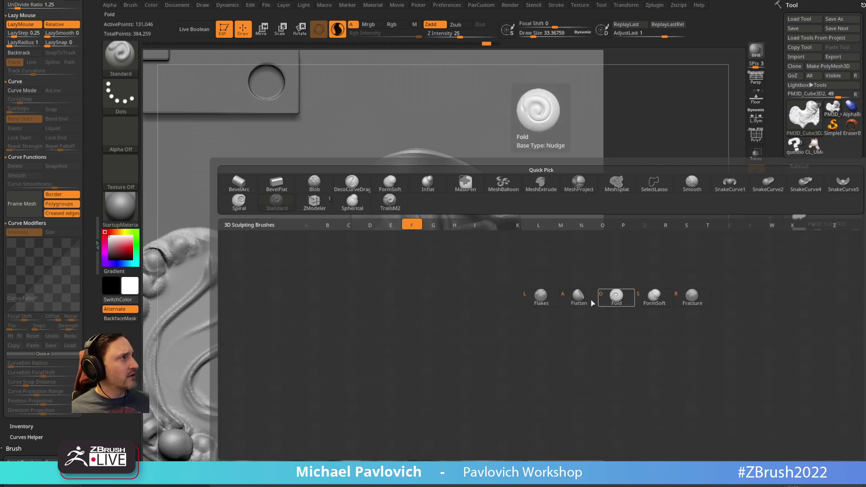
{"action": "key", "text": "s"}
{"action": "mouse_move", "coordinate": [358, 236]}
{"action": "left_mouse_down"}
{"action": "mouse_move", "coordinate": [360, 283]}
{"action": "mouse_move", "coordinate": [321, 323]}
{"action": "left_mouse_up"}
{"action": "left_click_drag", "start_coordinate": [354, 291], "coordinate": [365, 250]}
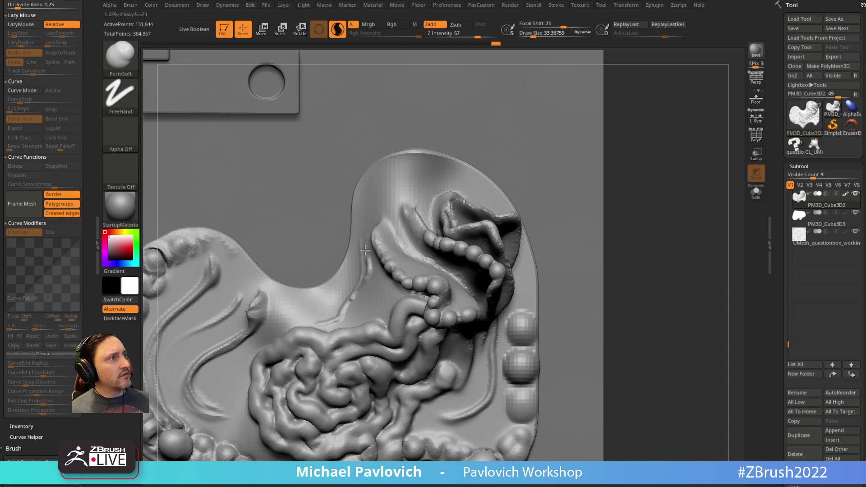
{"action": "mouse_move", "coordinate": [387, 192]}
{"action": "left_mouse_down"}
{"action": "mouse_move", "coordinate": [425, 167]}
{"action": "mouse_move", "coordinate": [406, 193]}
{"action": "mouse_move", "coordinate": [383, 199]}
{"action": "mouse_move", "coordinate": [405, 204]}
{"action": "mouse_move", "coordinate": [401, 226]}
{"action": "mouse_move", "coordinate": [438, 248]}
{"action": "left_mouse_up"}
Append a ZSphere as a new subtool and make it the active one
{"action": "mouse_move", "coordinate": [690, 205]}
{"action": "left_mouse_down"}
{"action": "mouse_move", "coordinate": [662, 204]}
{"action": "mouse_move", "coordinate": [615, 223]}
{"action": "left_mouse_up"}
{"action": "left_click_drag", "start_coordinate": [573, 189], "coordinate": [580, 192], "text": "alt"}
{"action": "left_click_drag", "start_coordinate": [590, 131], "coordinate": [661, 202], "text": "alt"}
{"action": "left_click_drag", "start_coordinate": [779, 272], "coordinate": [778, 55]}
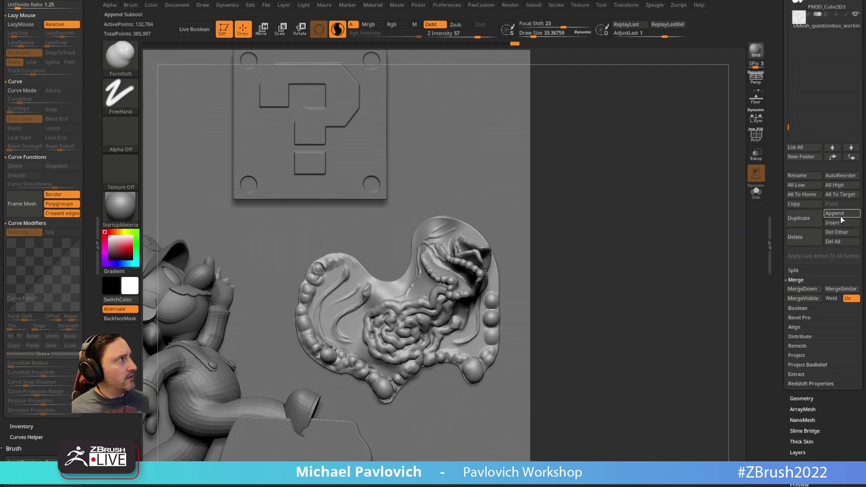
{"action": "left_click", "coordinate": [840, 216]}
{"action": "left_click", "coordinate": [839, 214]}
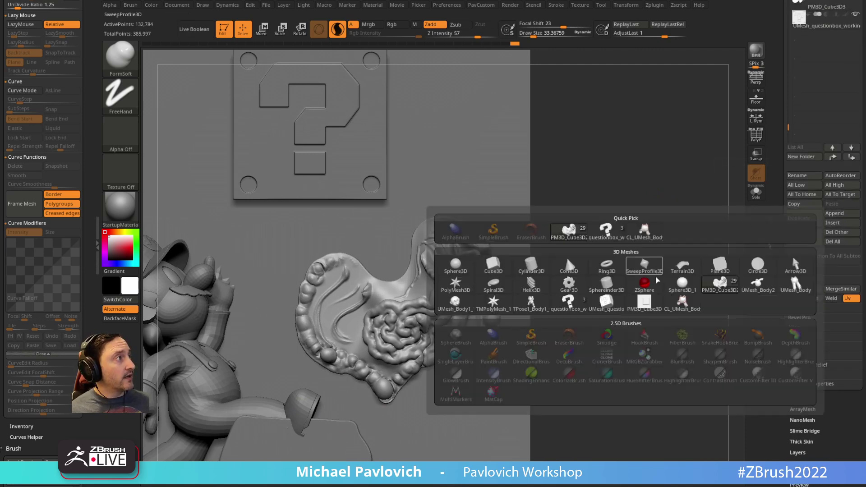
{"action": "left_click", "coordinate": [646, 283]}
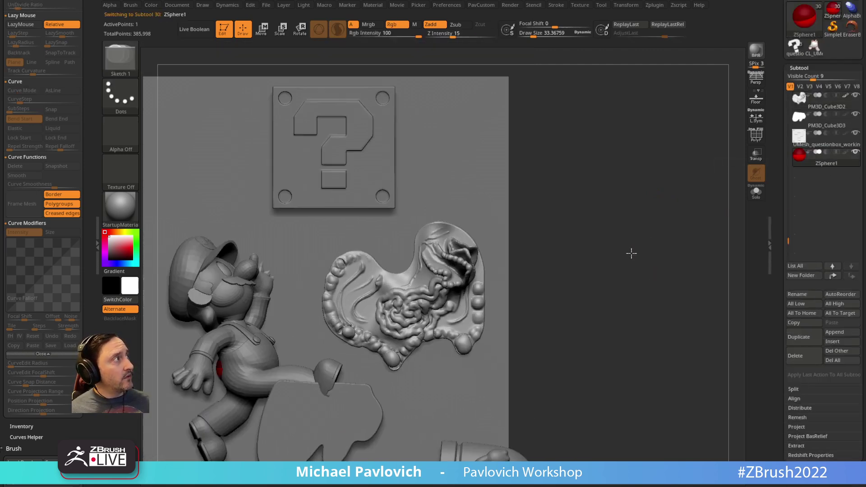
Open the ZSketch settings of the ZSphere subtool, with EditSketch mode on and transparency off
{"action": "left_click_drag", "start_coordinate": [631, 253], "coordinate": [563, 268], "text": "alt"}
{"action": "left_click", "coordinate": [753, 155]}
{"action": "left_click_drag", "start_coordinate": [614, 166], "coordinate": [655, 216], "text": "alt"}
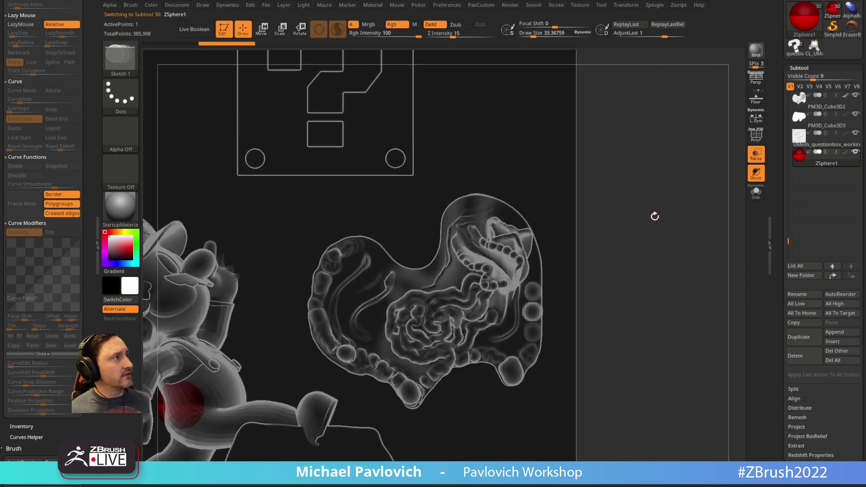
{"action": "left_click_drag", "start_coordinate": [776, 245], "coordinate": [775, 107]}
{"action": "key", "text": "shift+t"}
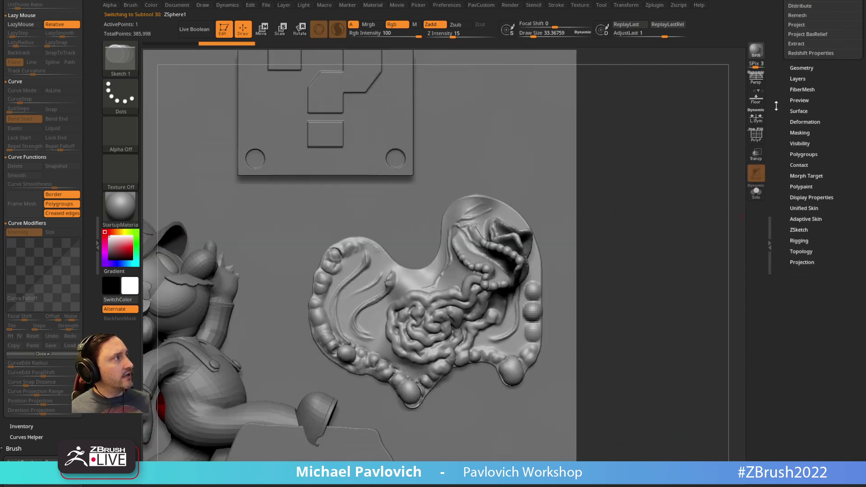
{"action": "left_click", "coordinate": [799, 217]}
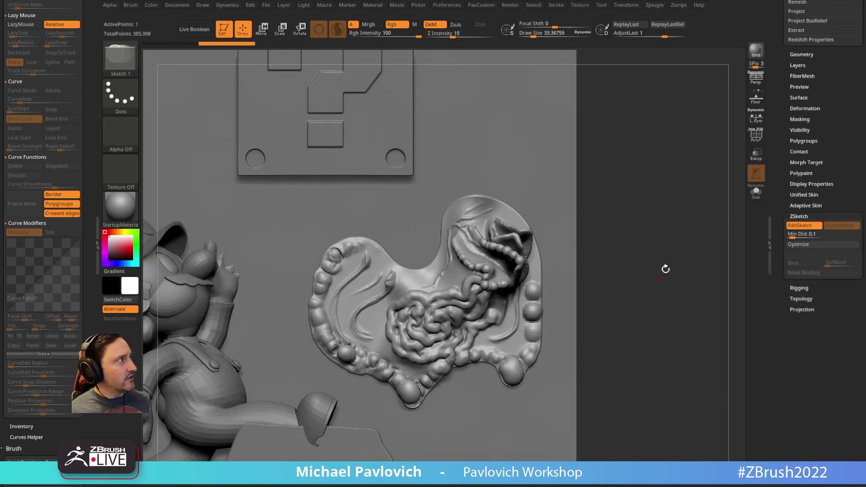
{"action": "left_click_drag", "start_coordinate": [662, 269], "coordinate": [686, 245]}
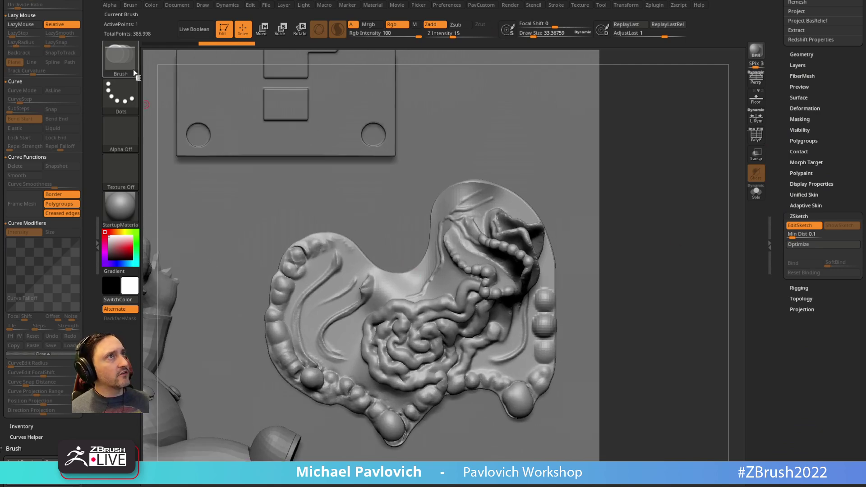
{"action": "key", "text": "f"}
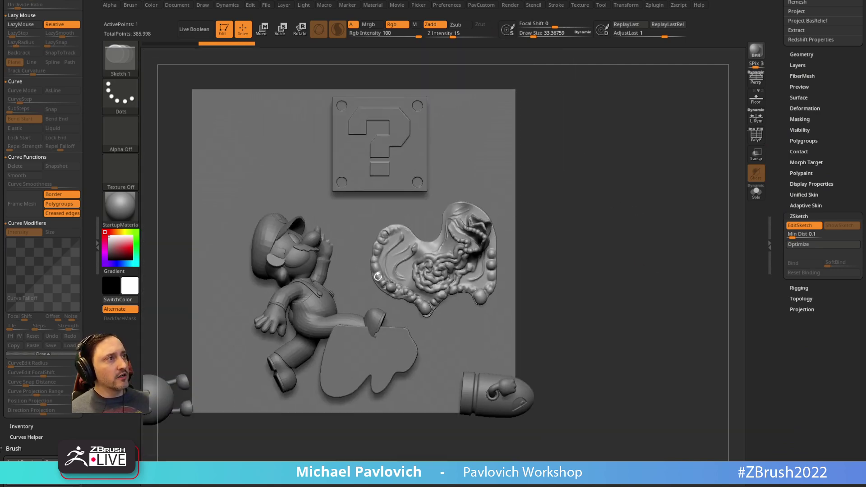
Set the Draw Size to 13.8316, try a ZSketch stroke between the question block and the relief, and undo it
{"action": "mouse_move", "coordinate": [598, 192]}
{"action": "left_mouse_down", "text": "alt"}
{"action": "mouse_move", "coordinate": [612, 197]}
{"action": "mouse_move", "coordinate": [506, 225]}
{"action": "left_mouse_up", "text": "alt"}
{"action": "mouse_move", "coordinate": [442, 287]}
{"action": "left_mouse_down"}
{"action": "mouse_move", "coordinate": [425, 236]}
{"action": "mouse_move", "coordinate": [440, 251]}
{"action": "left_mouse_up"}
{"action": "key", "text": "shift+a"}
{"action": "key", "text": "s"}
{"action": "key", "text": "ctrl+z"}
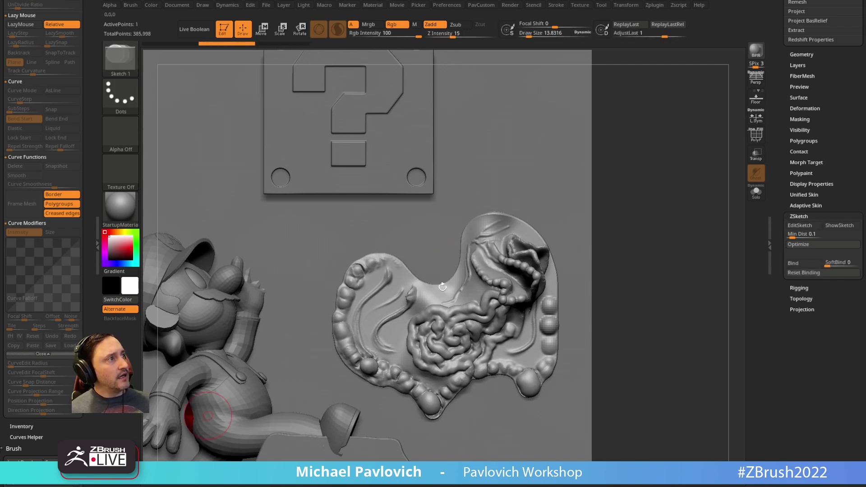
{"action": "mouse_move", "coordinate": [442, 287]}
{"action": "left_mouse_down"}
{"action": "mouse_move", "coordinate": [412, 244]}
{"action": "mouse_move", "coordinate": [361, 239]}
{"action": "mouse_move", "coordinate": [340, 214]}
{"action": "left_mouse_up"}
{"action": "key", "text": "ctrl+z"}
Turn EditSketch back on and sketch a branching ZSphere strand from the relief's upper edge over the question block and back
{"action": "left_click", "coordinate": [792, 228]}
{"action": "mouse_move", "coordinate": [373, 241]}
{"action": "left_mouse_down"}
{"action": "mouse_move", "coordinate": [393, 213]}
{"action": "mouse_move", "coordinate": [398, 158]}
{"action": "left_mouse_up"}
{"action": "mouse_move", "coordinate": [667, 124]}
{"action": "left_mouse_down"}
{"action": "mouse_move", "coordinate": [653, 69]}
{"action": "mouse_move", "coordinate": [643, 90]}
{"action": "left_mouse_up"}
{"action": "key", "text": "ctrl+z"}
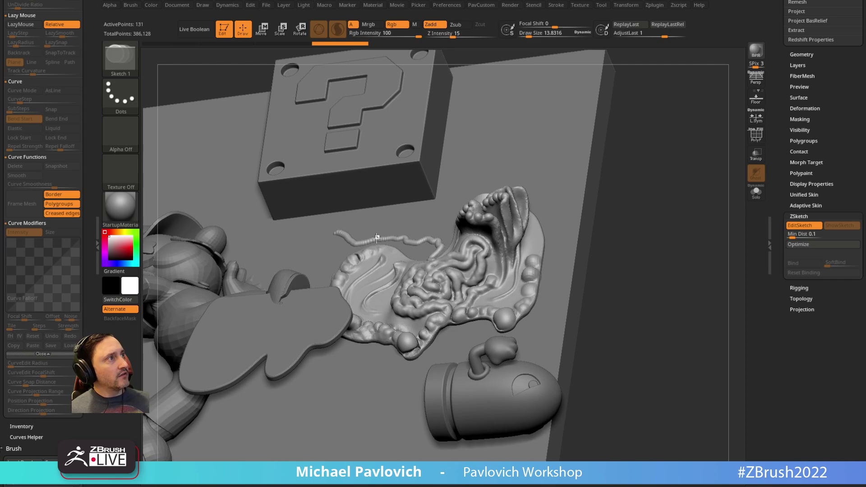
{"action": "left_click_drag", "start_coordinate": [376, 238], "coordinate": [382, 209]}
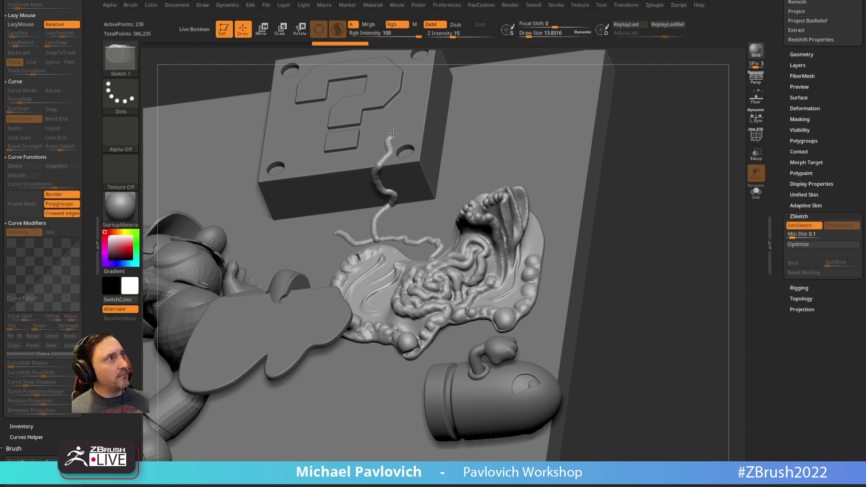
{"action": "mouse_move", "coordinate": [305, 143]}
{"action": "left_mouse_down"}
{"action": "mouse_move", "coordinate": [294, 148]}
{"action": "mouse_move", "coordinate": [313, 157]}
{"action": "mouse_move", "coordinate": [295, 169]}
{"action": "mouse_move", "coordinate": [339, 195]}
{"action": "left_mouse_up"}
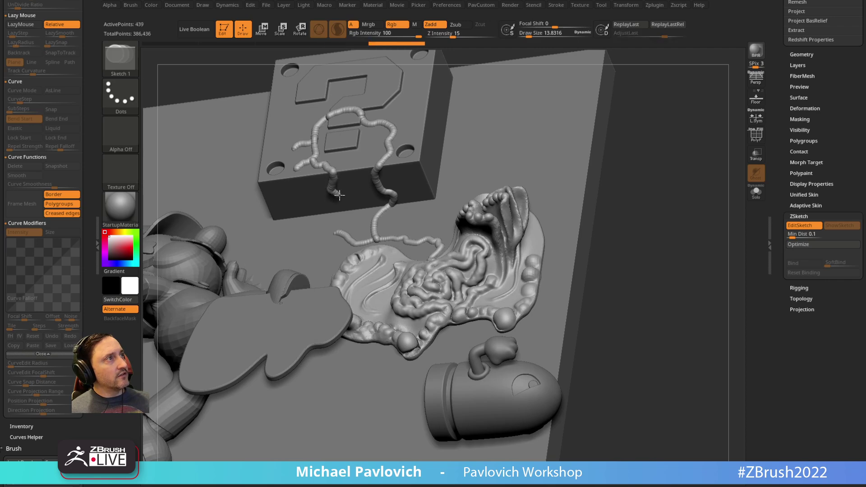
{"action": "left_click_drag", "start_coordinate": [346, 226], "coordinate": [335, 231]}
{"action": "left_click_drag", "start_coordinate": [640, 167], "coordinate": [695, 192]}
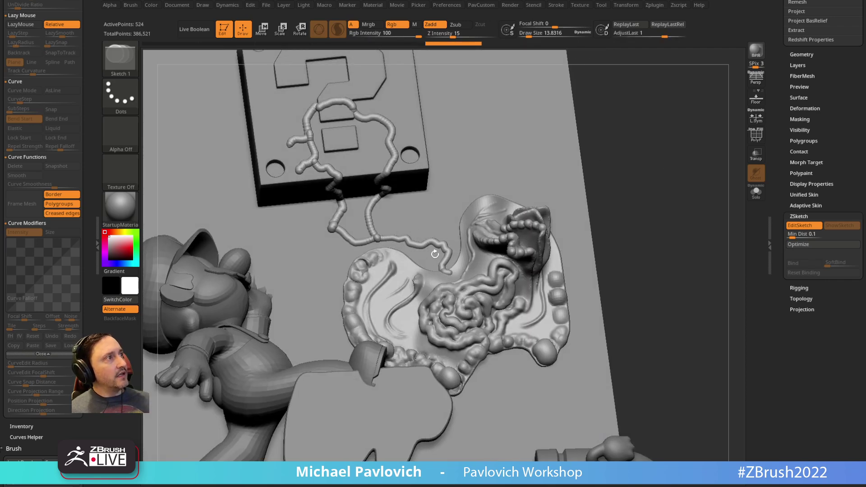
Extend the ZSketch strands across the sculpted relief, with branches running out past its side and its lower edge
{"action": "mouse_move", "coordinate": [440, 268]}
{"action": "left_mouse_down"}
{"action": "mouse_move", "coordinate": [418, 288]}
{"action": "mouse_move", "coordinate": [364, 303]}
{"action": "mouse_move", "coordinate": [293, 268]}
{"action": "left_mouse_up"}
{"action": "mouse_move", "coordinate": [649, 140]}
{"action": "left_mouse_down"}
{"action": "mouse_move", "coordinate": [642, 125]}
{"action": "mouse_move", "coordinate": [412, 218]}
{"action": "mouse_move", "coordinate": [486, 283]}
{"action": "left_mouse_up"}
{"action": "left_click_drag", "start_coordinate": [409, 247], "coordinate": [485, 282]}
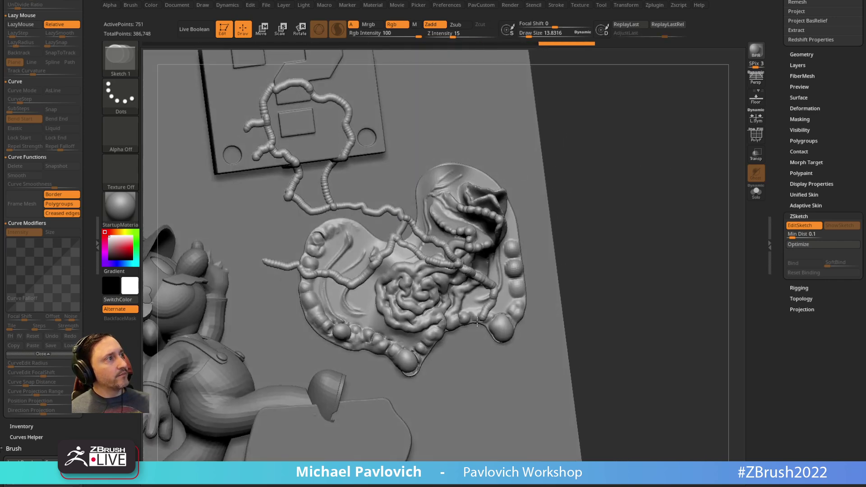
{"action": "left_click_drag", "start_coordinate": [457, 372], "coordinate": [458, 374]}
{"action": "mouse_move", "coordinate": [554, 271]}
{"action": "left_mouse_down"}
{"action": "mouse_move", "coordinate": [572, 192]}
{"action": "mouse_move", "coordinate": [629, 206]}
{"action": "left_mouse_up"}
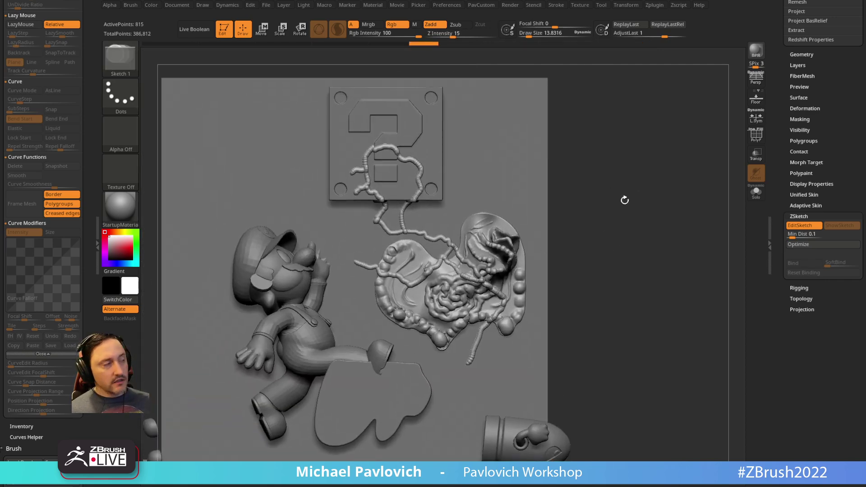
Preview the strands as a unified skin at a Resolution of 640 and show its PolyFrame
{"action": "left_click", "coordinate": [803, 194]}
{"action": "left_click", "coordinate": [802, 205]}
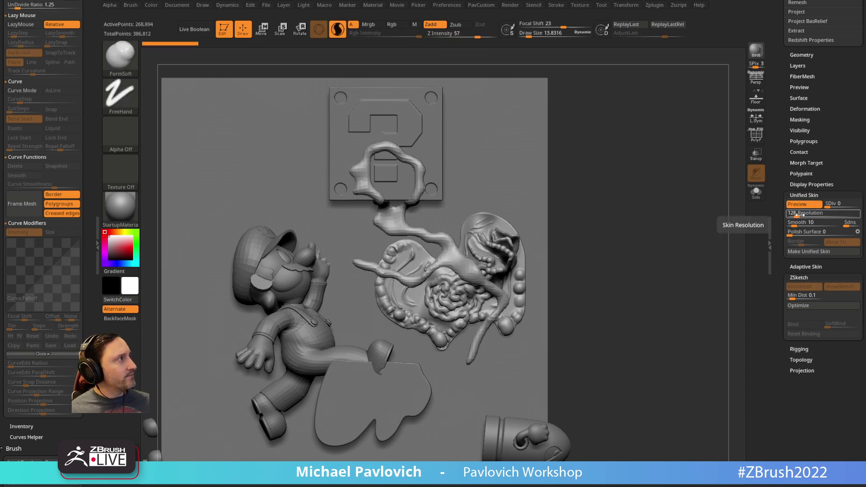
{"action": "left_click", "coordinate": [798, 215]}
{"action": "type", "text": "640"}
{"action": "key", "text": "Return"}
{"action": "left_click", "coordinate": [807, 206]}
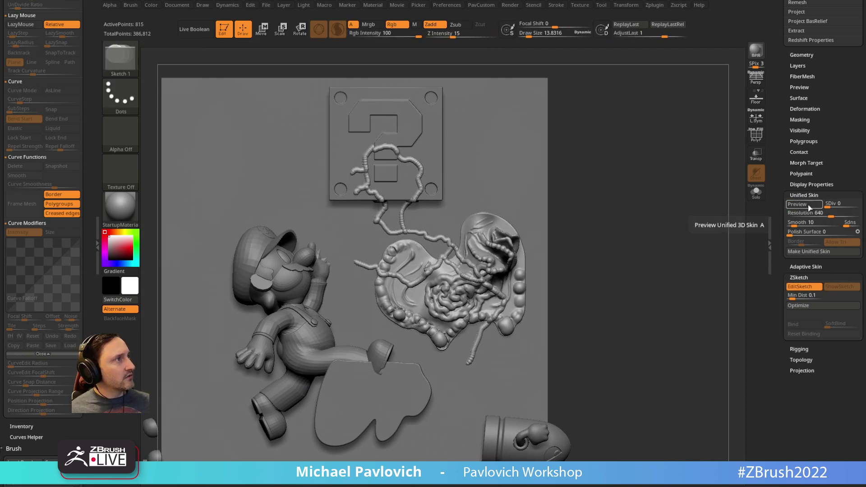
{"action": "left_click", "coordinate": [804, 205]}
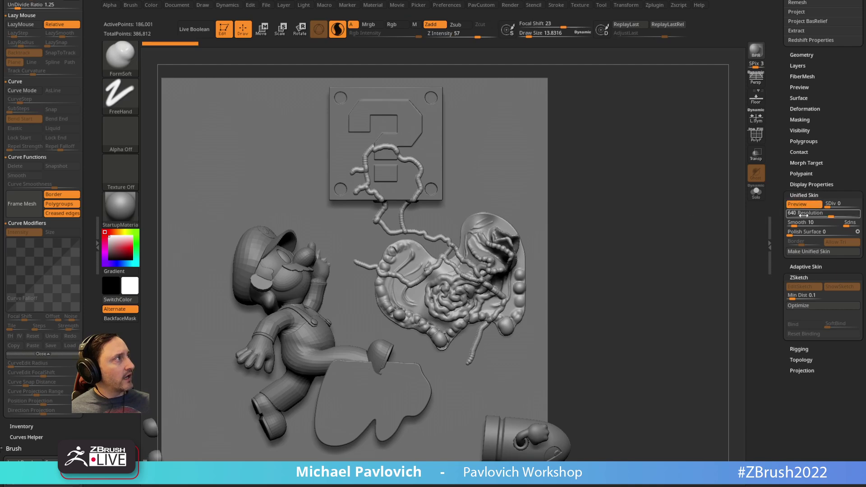
{"action": "right_click_drag", "start_coordinate": [673, 227], "coordinate": [696, 253], "text": "ctrl"}
{"action": "left_click", "coordinate": [754, 135]}
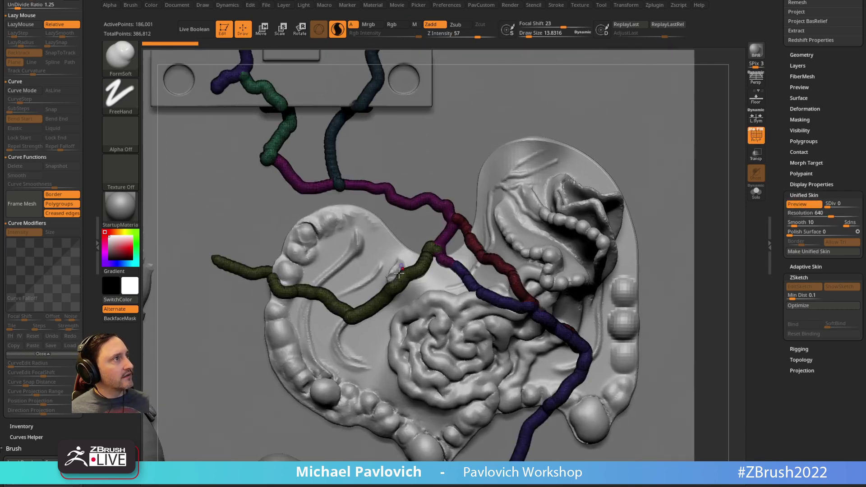
{"action": "right_click_drag", "start_coordinate": [715, 203], "coordinate": [643, 212], "text": "ctrl"}
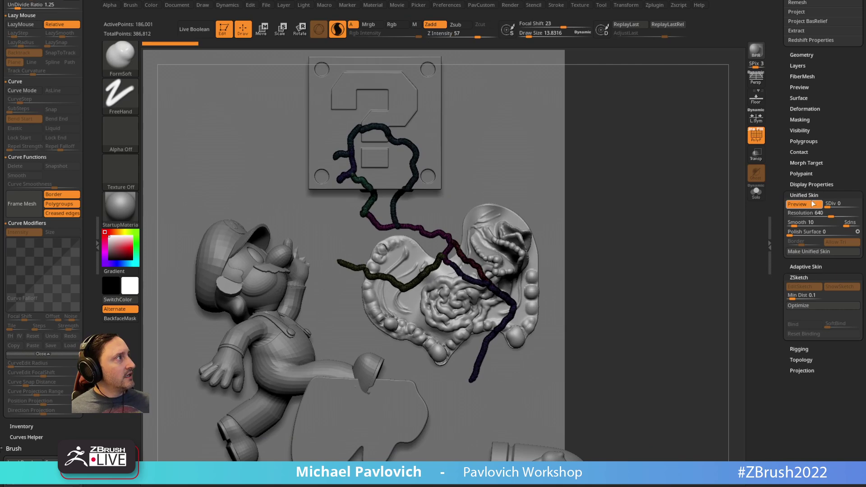
Make the unified skin from the strands and append the Skin_ZSphere1 mesh as a new subtool
{"action": "left_click_drag", "start_coordinate": [777, 200], "coordinate": [780, 337]}
{"action": "mouse_move", "coordinate": [835, 110]}
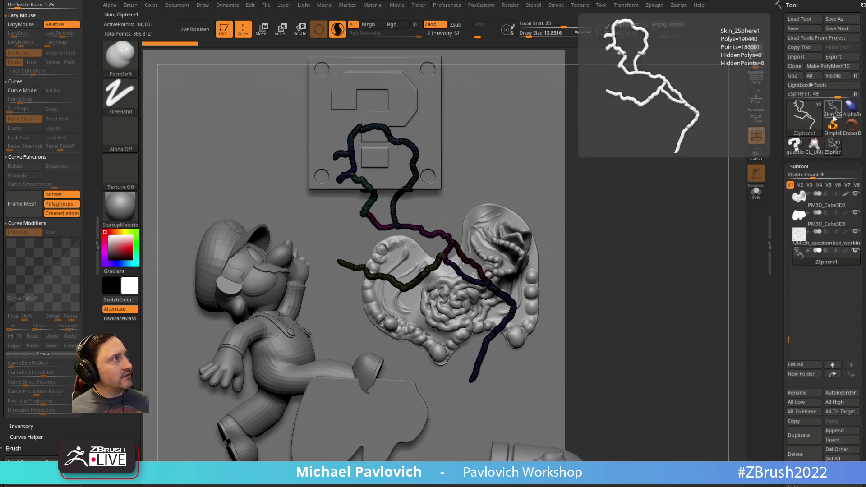
{"action": "left_click", "coordinate": [834, 430]}
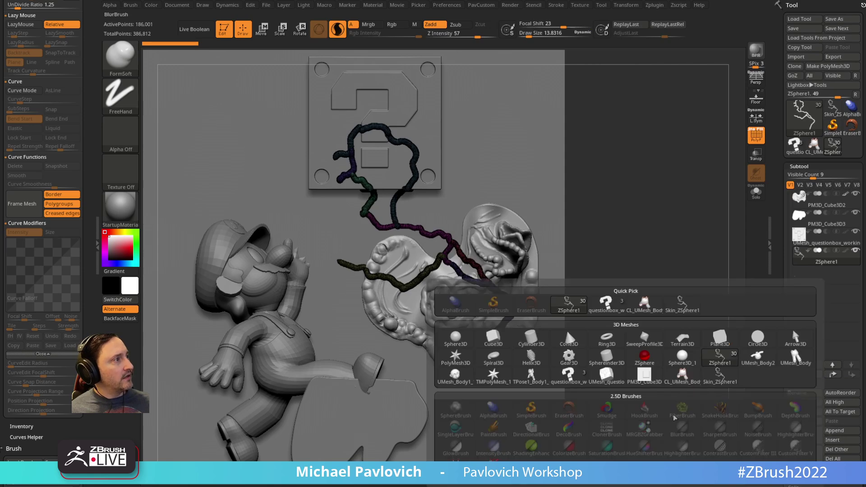
{"action": "left_click", "coordinate": [719, 373]}
Isolate the ZSphere1 sketch, remove part of a connecting strand, and sketch a large blob at Draw Size 55.38999
{"action": "left_click", "coordinate": [828, 264]}
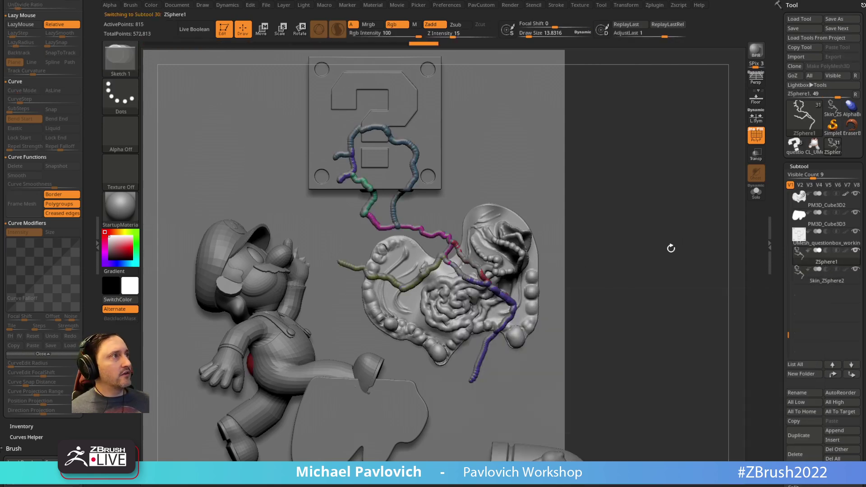
{"action": "left_click", "coordinate": [756, 192]}
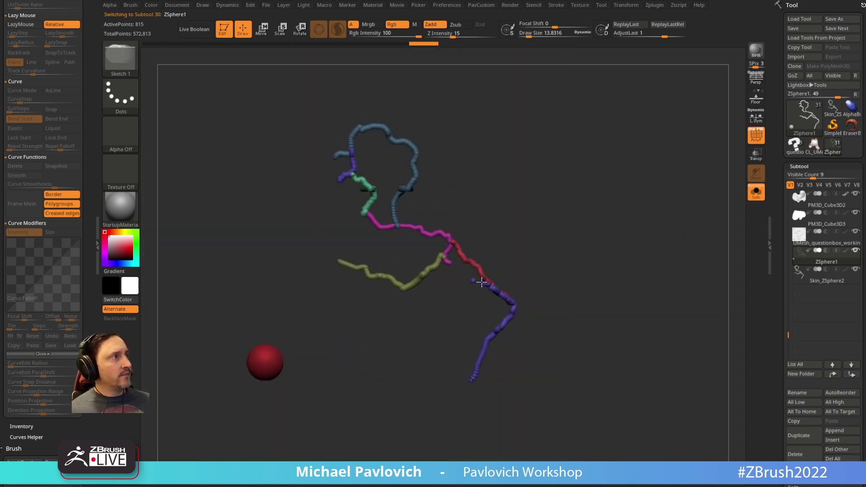
{"action": "left_click", "coordinate": [488, 287], "text": "alt"}
{"action": "mouse_move", "coordinate": [450, 248]}
{"action": "left_mouse_down"}
{"action": "mouse_move", "coordinate": [440, 256]}
{"action": "mouse_move", "coordinate": [457, 251]}
{"action": "mouse_move", "coordinate": [424, 271]}
{"action": "mouse_move", "coordinate": [437, 252]}
{"action": "mouse_move", "coordinate": [464, 246]}
{"action": "left_mouse_up"}
{"action": "key", "text": "shift"}
{"action": "key", "text": "s"}
{"action": "key", "text": "comma"}
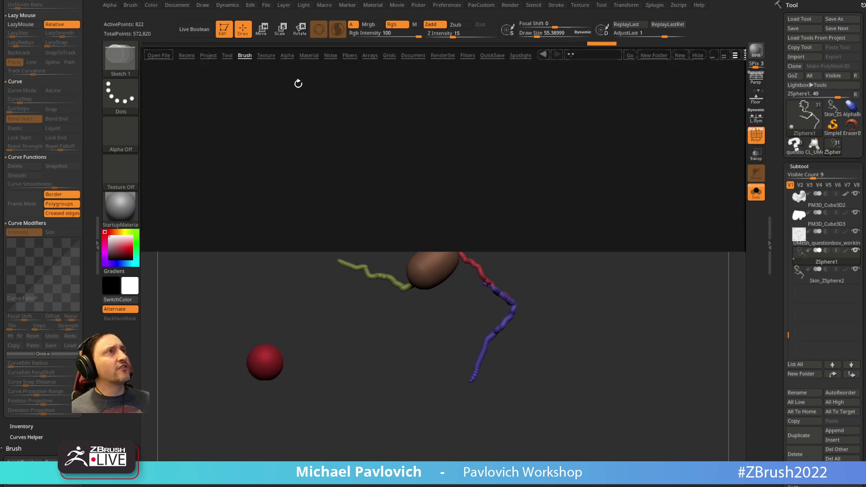
{"action": "double_click", "coordinate": [208, 146]}
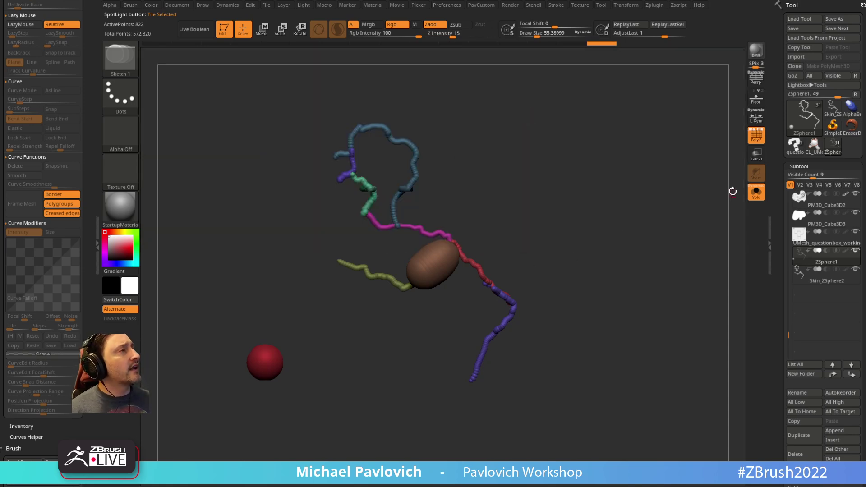
Delete the ZSphere1 subtool and put the skin mesh into a single polygroup, with Solo and PolyFrame off
{"action": "left_click", "coordinate": [794, 454]}
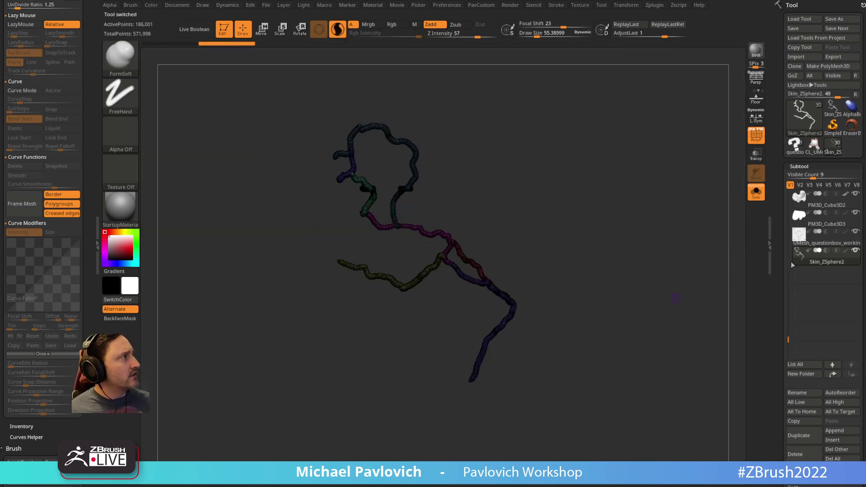
{"action": "left_click", "coordinate": [755, 192]}
{"action": "key", "text": "ctrl+w"}
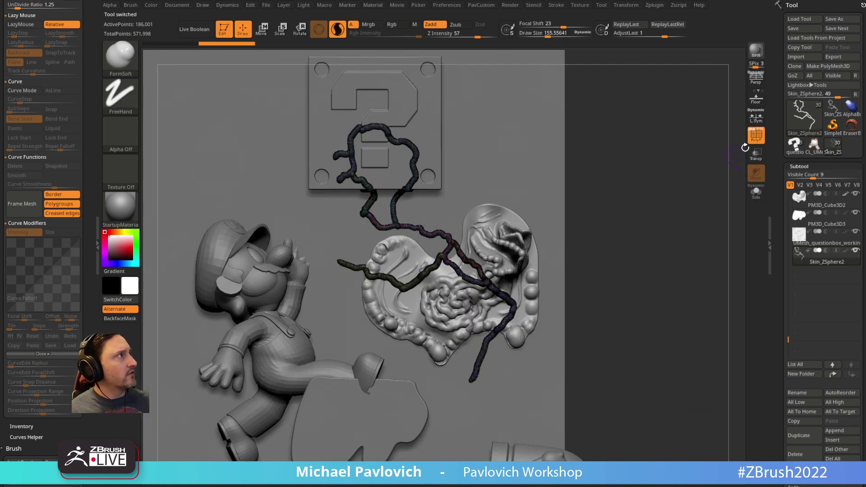
{"action": "left_click", "coordinate": [756, 137]}
Choose the CurveTube brush, set its Draw Size to 90.91, and turn off Sculptris Pro
{"action": "key", "text": "b"}
{"action": "key", "text": "s"}
{"action": "key", "text": "t"}
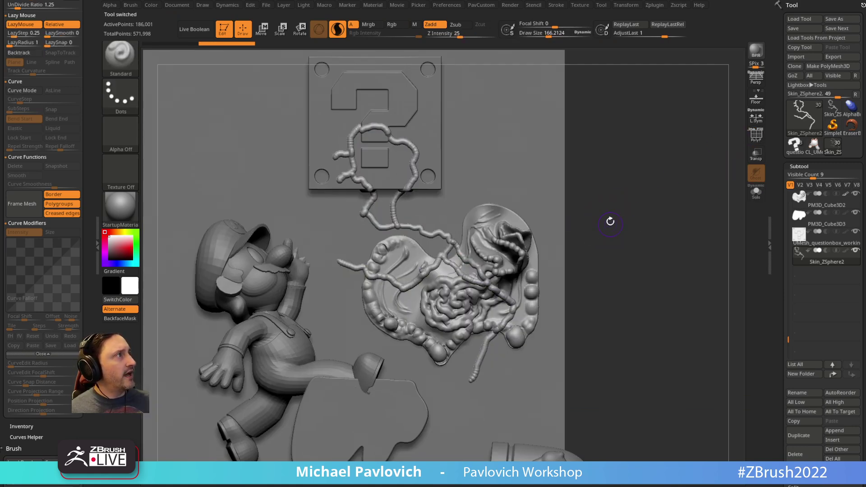
{"action": "left_click_drag", "start_coordinate": [608, 220], "coordinate": [605, 210], "text": "alt"}
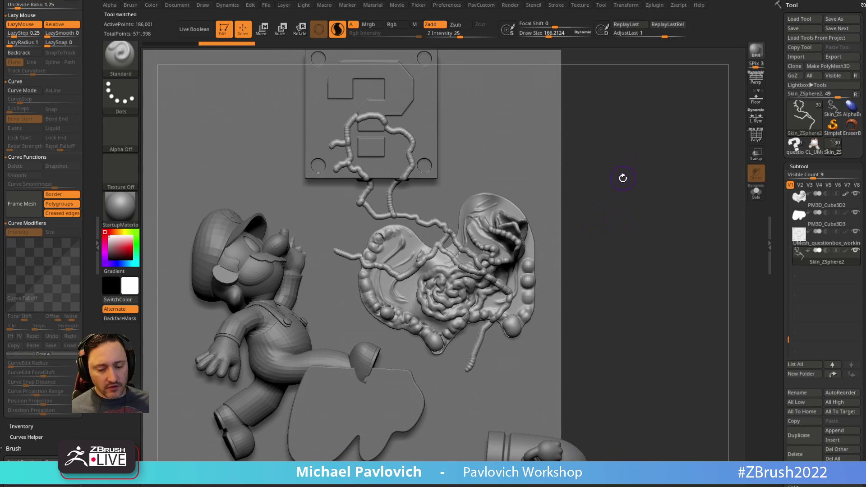
{"action": "key", "text": "b"}
{"action": "key", "text": "c"}
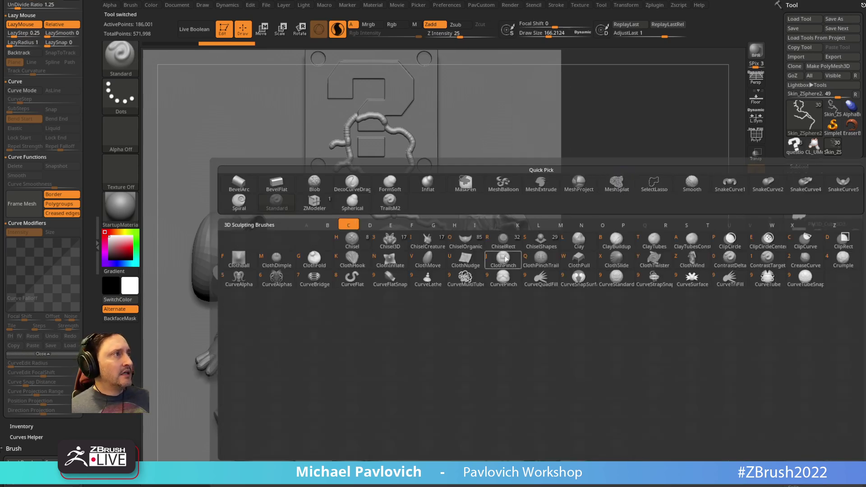
{"action": "left_click", "coordinate": [767, 278]}
{"action": "key", "text": "s"}
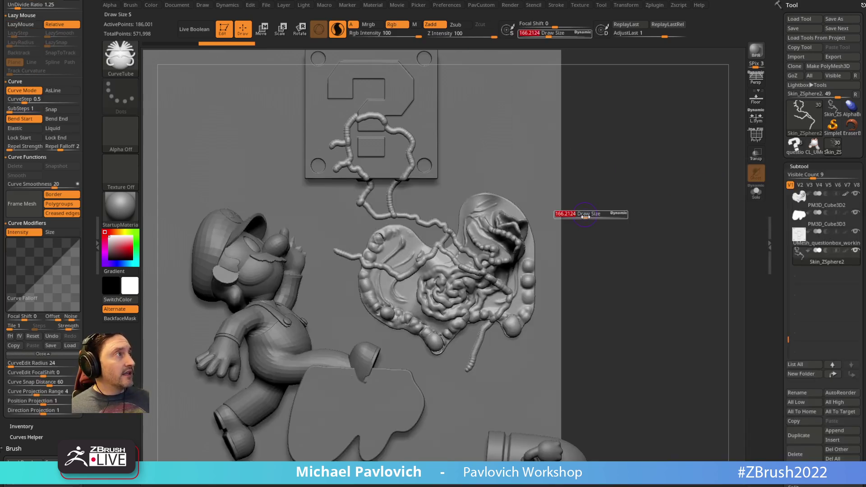
{"action": "mouse_move", "coordinate": [585, 217]}
{"action": "left_mouse_down"}
{"action": "mouse_move", "coordinate": [577, 217]}
{"action": "mouse_move", "coordinate": [625, 195]}
{"action": "left_mouse_up"}
{"action": "left_click", "coordinate": [337, 29]}
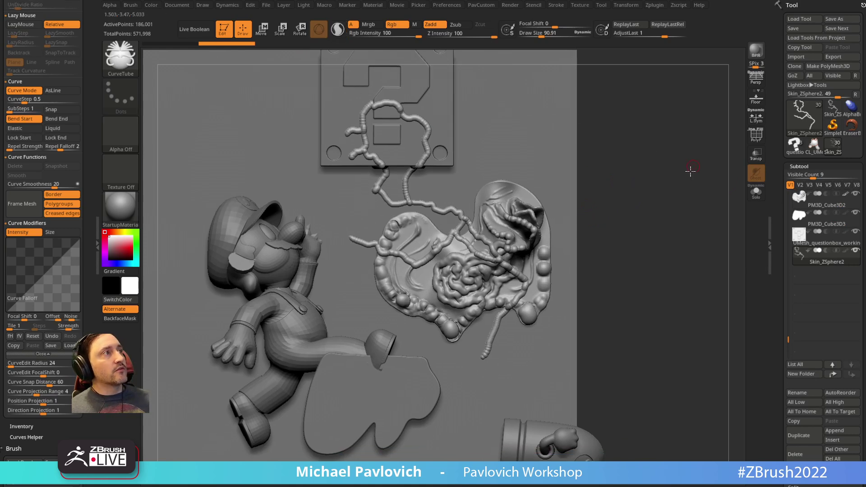
Enable Bend End and Snap in the curve settings of the CurveTube brush
{"action": "mouse_move", "coordinate": [690, 170]}
{"action": "left_mouse_down", "text": "alt"}
{"action": "mouse_move", "coordinate": [672, 178]}
{"action": "mouse_move", "coordinate": [659, 145]}
{"action": "left_mouse_up", "text": "alt"}
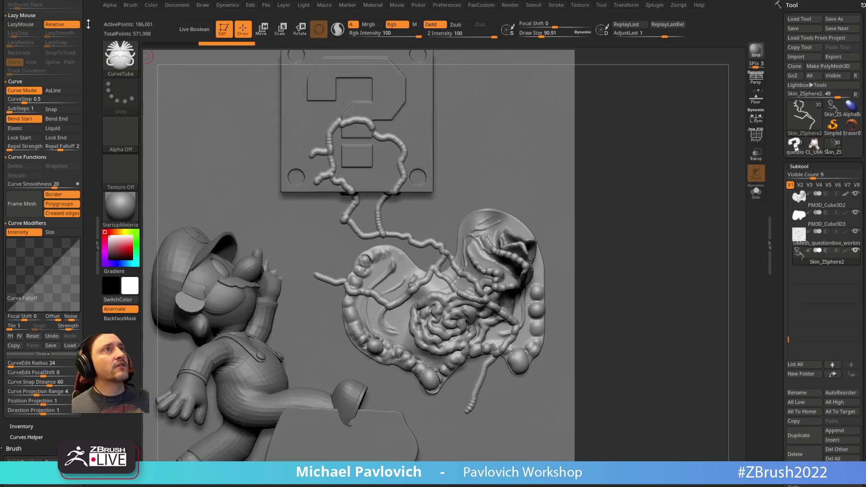
{"action": "scroll", "coordinate": [91, 117], "scroll_direction": "up", "scroll_amount": 3}
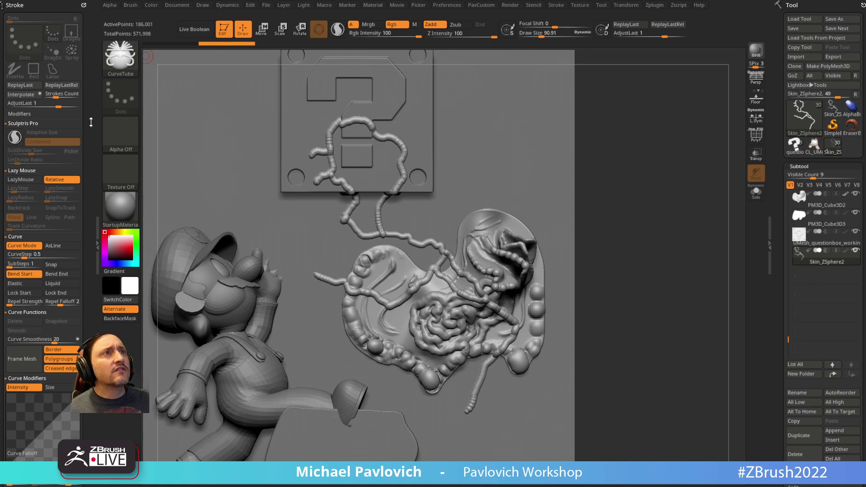
{"action": "scroll", "coordinate": [92, 140], "scroll_direction": "down", "scroll_amount": 2}
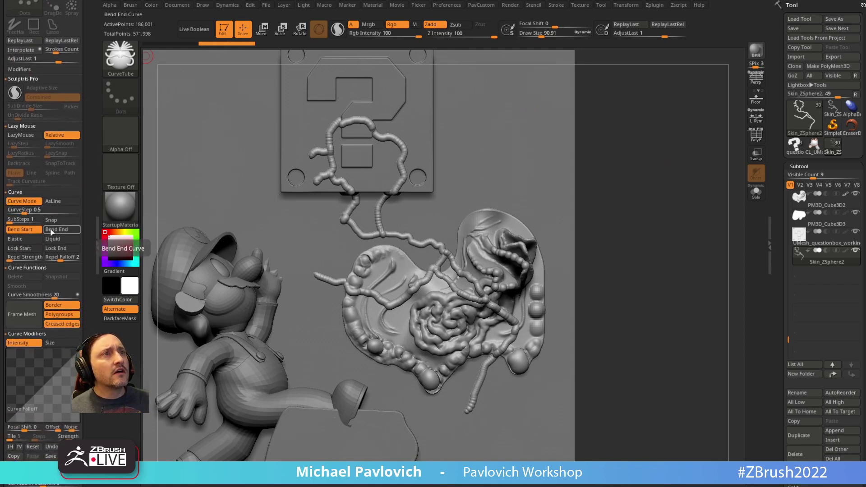
{"action": "left_click", "coordinate": [61, 229]}
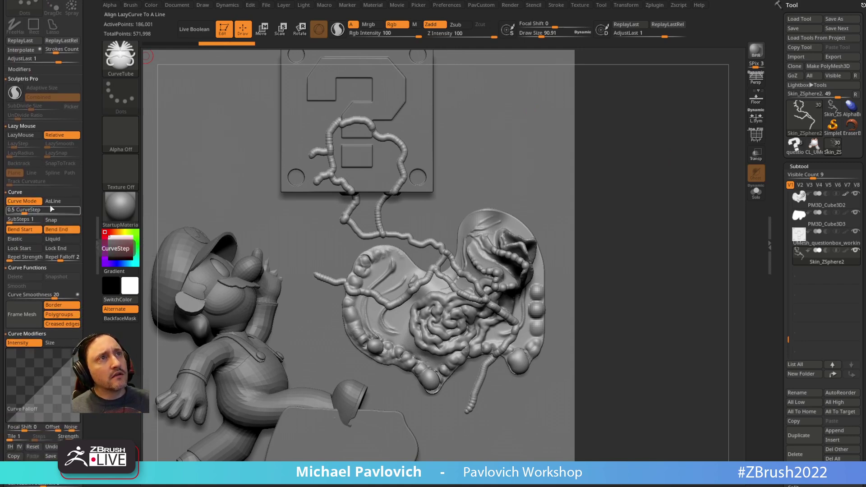
{"action": "left_click", "coordinate": [55, 220]}
Draw a wavy curve tube from the face of the question block out past its side, using Draw Size 75.6364
{"action": "left_click_drag", "start_coordinate": [625, 139], "coordinate": [597, 192], "text": "alt"}
{"action": "key", "text": "s"}
{"action": "left_click_drag", "start_coordinate": [388, 164], "coordinate": [453, 203]}
{"action": "mouse_move", "coordinate": [624, 147]}
{"action": "left_mouse_down"}
{"action": "mouse_move", "coordinate": [605, 92]}
{"action": "mouse_move", "coordinate": [619, 96]}
{"action": "mouse_move", "coordinate": [624, 120]}
{"action": "left_mouse_up"}
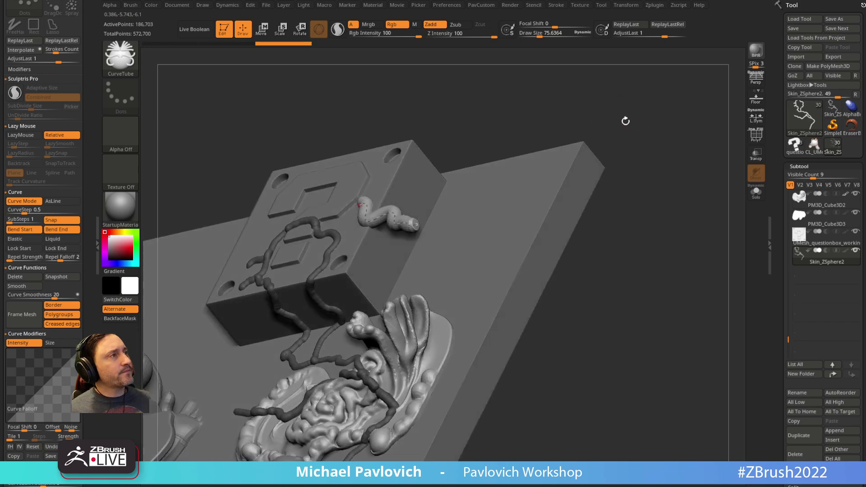
Undo the tube on the question block and try another CurveTube stroke down its side at Draw Size 61.7836
{"action": "key", "text": "ctrl+z"}
{"action": "key", "text": "s"}
{"action": "left_click_drag", "start_coordinate": [379, 193], "coordinate": [377, 193]}
{"action": "mouse_move", "coordinate": [373, 193]}
{"action": "left_mouse_down"}
{"action": "mouse_move", "coordinate": [395, 239]}
{"action": "mouse_move", "coordinate": [395, 261]}
{"action": "left_mouse_up"}
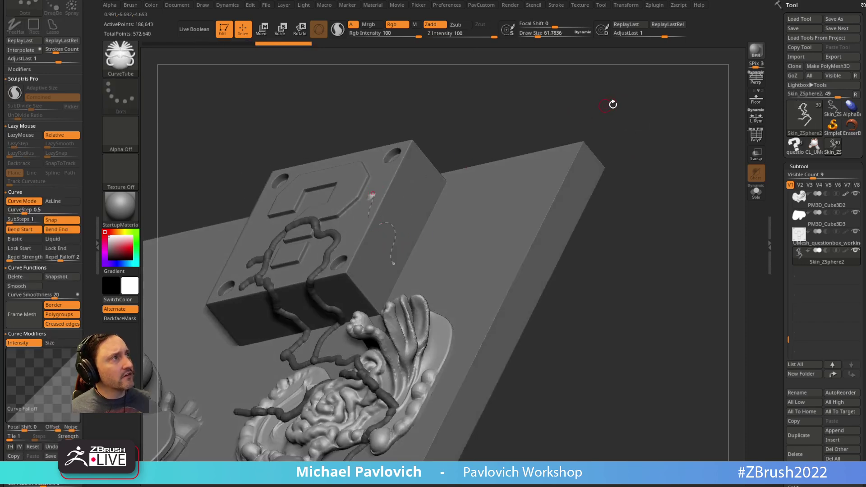
{"action": "mouse_move", "coordinate": [613, 103]}
{"action": "left_mouse_down"}
{"action": "mouse_move", "coordinate": [635, 141]}
{"action": "mouse_move", "coordinate": [625, 144]}
{"action": "mouse_move", "coordinate": [648, 141]}
{"action": "mouse_move", "coordinate": [551, 136]}
{"action": "left_mouse_up"}
{"action": "key", "text": "ctrl+z"}
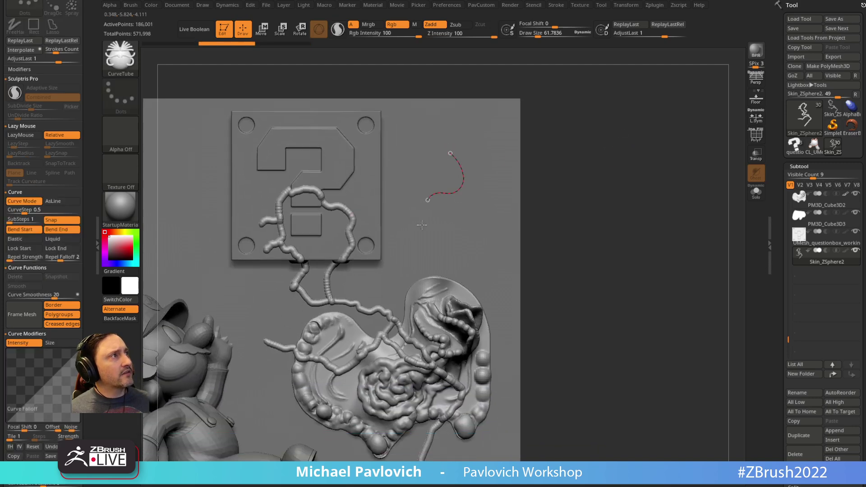
Try wavy CurveTube strokes across the backdrop between the question block and the heart shape, then undo them all
{"action": "mouse_move", "coordinate": [421, 225]}
{"action": "left_mouse_down"}
{"action": "mouse_move", "coordinate": [498, 223]}
{"action": "mouse_move", "coordinate": [492, 167]}
{"action": "left_mouse_up"}
{"action": "left_click_drag", "start_coordinate": [469, 238], "coordinate": [390, 280]}
{"action": "key", "text": "ctrl+z"}
{"action": "key", "text": "ctrl+z"}
{"action": "key", "text": "ctrl+z"}
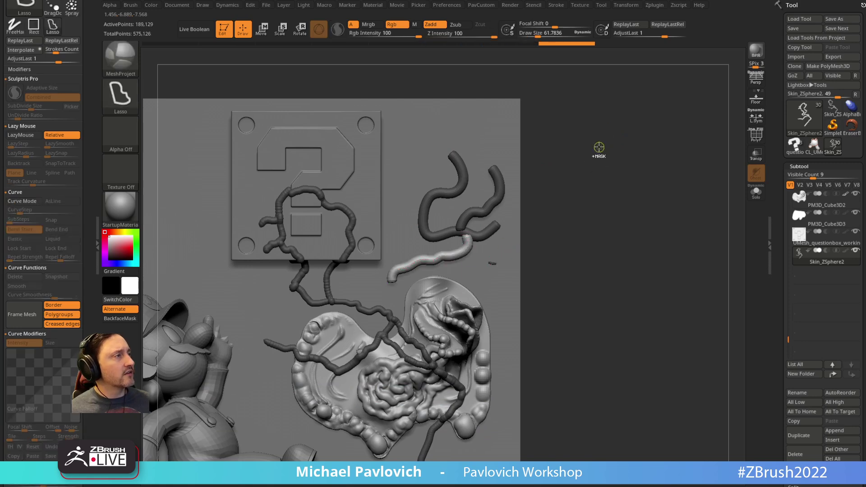
{"action": "key", "text": "ctrl+z"}
{"action": "key", "text": "ctrl+z"}
{"action": "key", "text": "ctrl+z"}
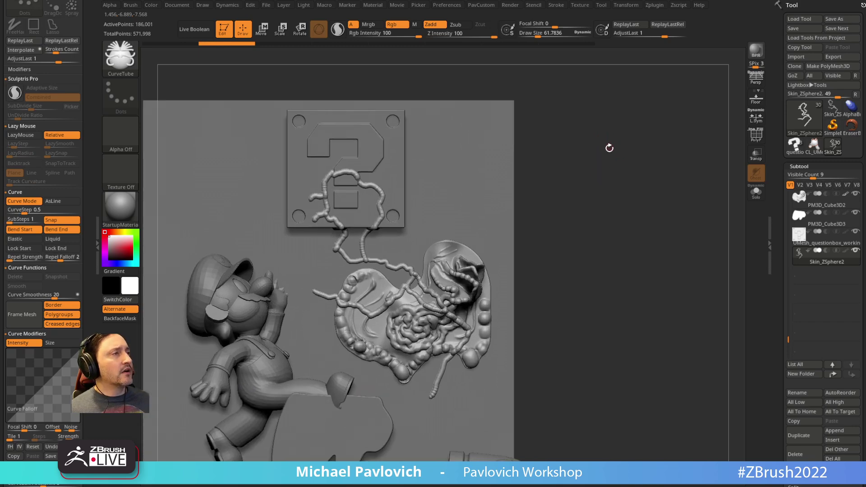
Clear the relief scene from the canvas and place a Cylinder3D primitive in Edit mode
{"action": "left_click", "coordinate": [224, 29]}
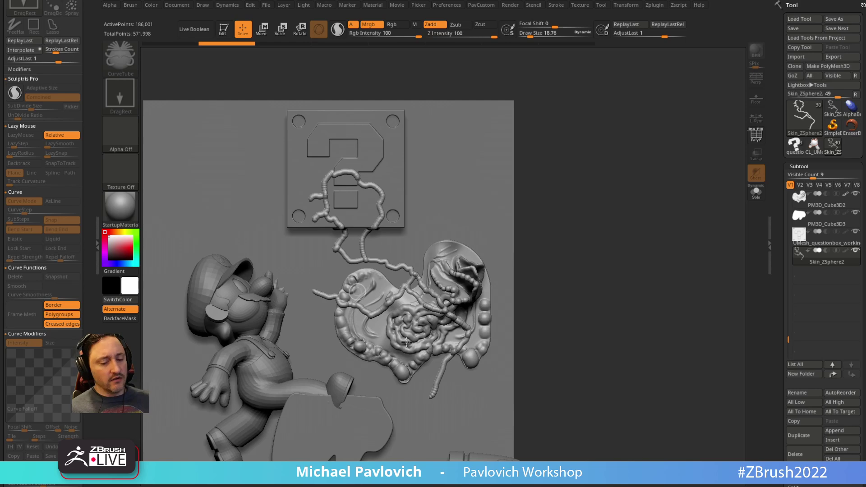
{"action": "key", "text": "ctrl+n"}
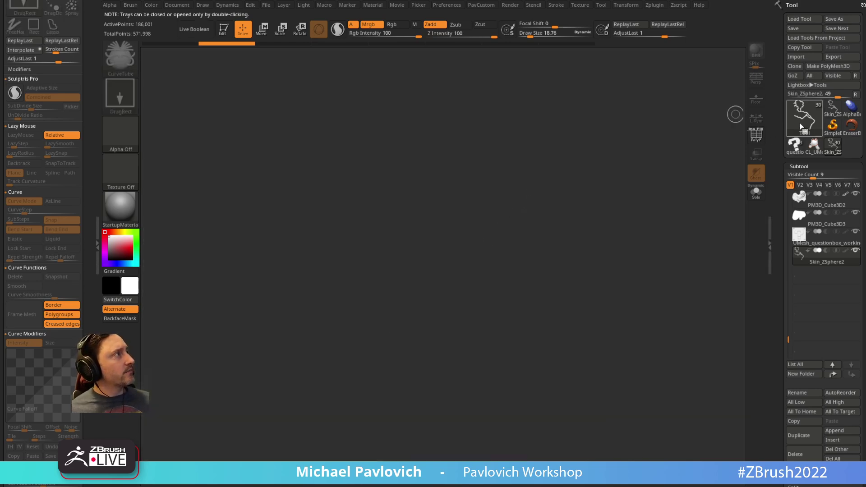
{"action": "left_click", "coordinate": [800, 127]}
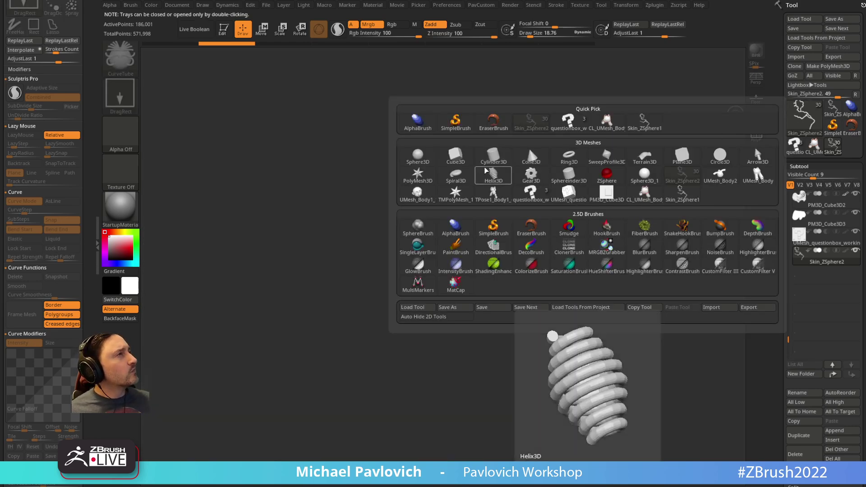
{"action": "left_click", "coordinate": [493, 155]}
{"action": "left_click_drag", "start_coordinate": [397, 253], "coordinate": [308, 176]}
{"action": "left_click", "coordinate": [224, 30]}
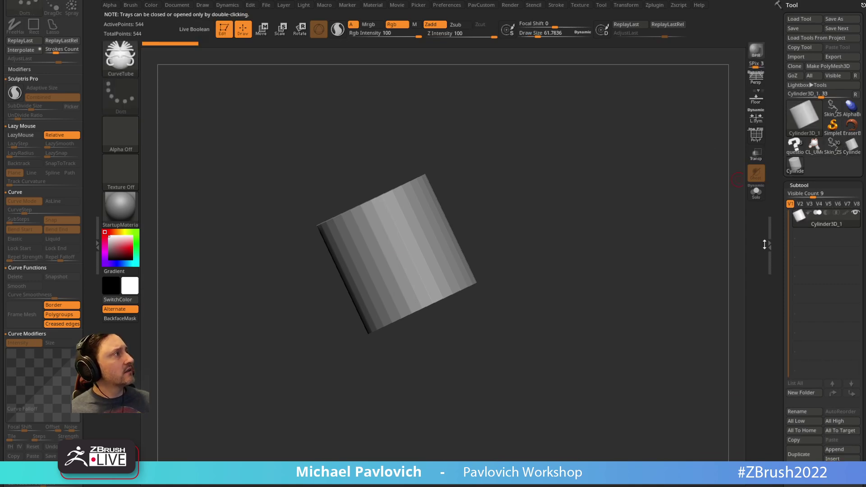
Initialize the cylinder with HDivide 8 and VDivide 4, show PolyFrame from a straight side view, and convert it to a PolyMesh3D
{"action": "left_click_drag", "start_coordinate": [779, 253], "coordinate": [785, 130]}
{"action": "left_click", "coordinate": [801, 197], "text": "shift"}
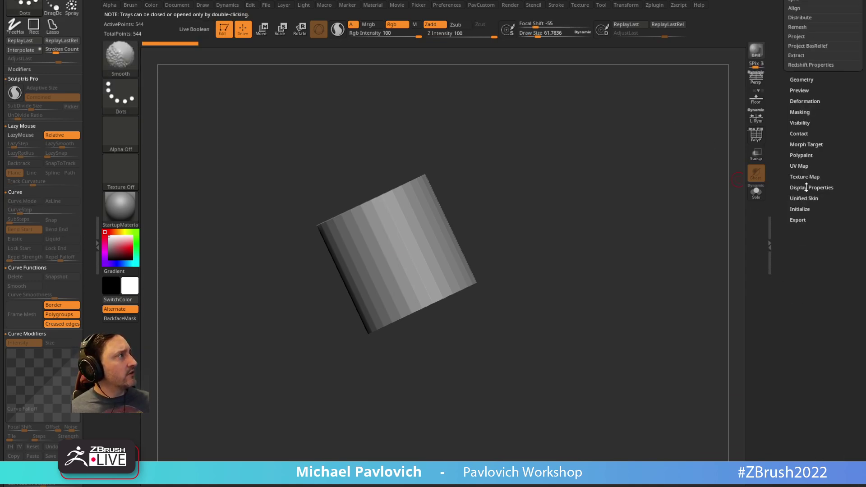
{"action": "left_click", "coordinate": [797, 209]}
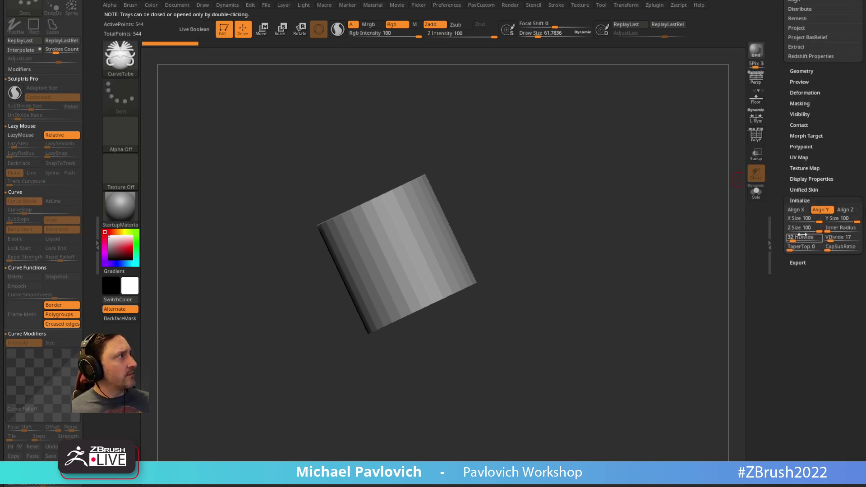
{"action": "left_click_drag", "start_coordinate": [794, 237], "coordinate": [748, 239]}
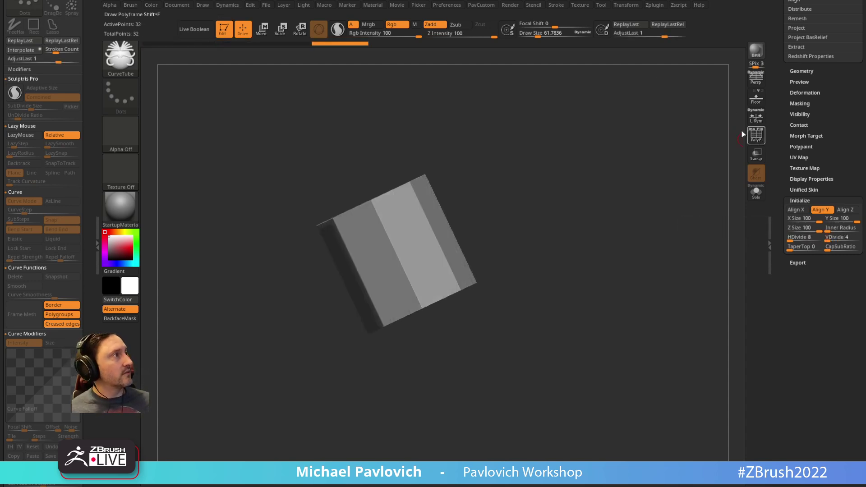
{"action": "left_click", "coordinate": [752, 134]}
{"action": "left_click_drag", "start_coordinate": [694, 147], "coordinate": [663, 194], "text": "shift"}
{"action": "left_click_drag", "start_coordinate": [776, 90], "coordinate": [795, 268]}
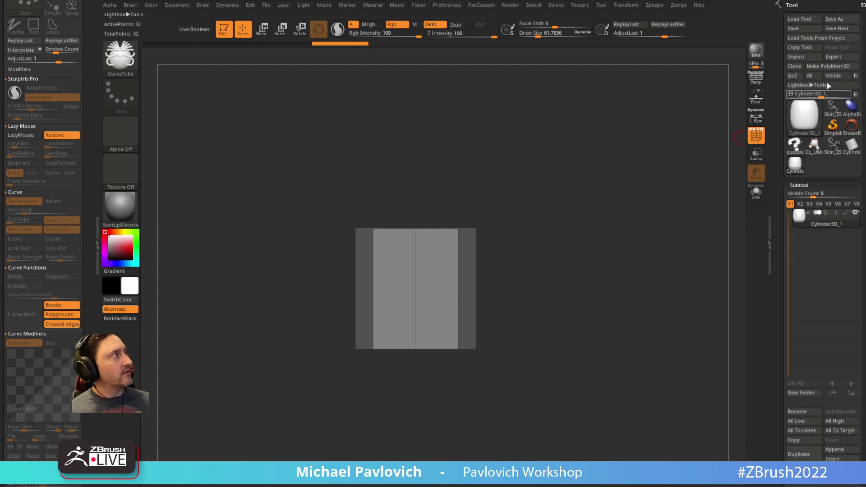
{"action": "left_click", "coordinate": [827, 66]}
Insert two evenly spaced edge loops around the cylinder with ZModeler, using Multiple EdgeLoops and Keep Polygroup
{"action": "key", "text": "b"}
{"action": "key", "text": "z"}
{"action": "key", "text": "m"}
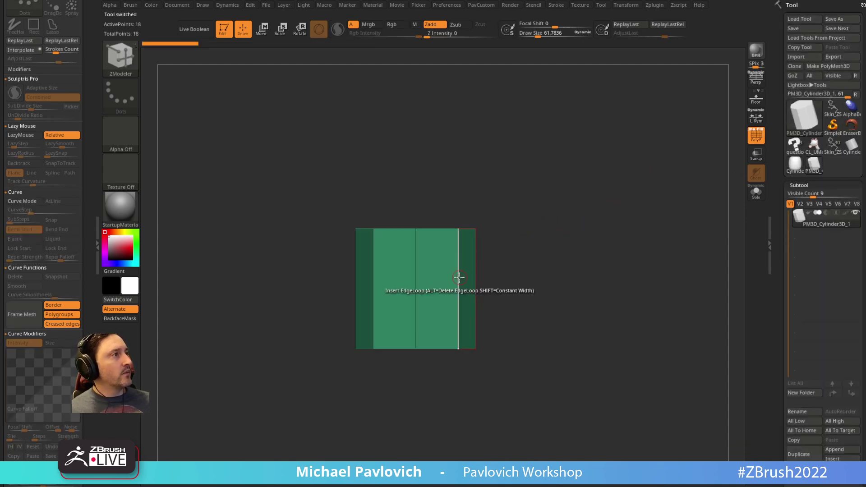
{"action": "key", "text": "space"}
{"action": "mouse_move", "coordinate": [427, 291]}
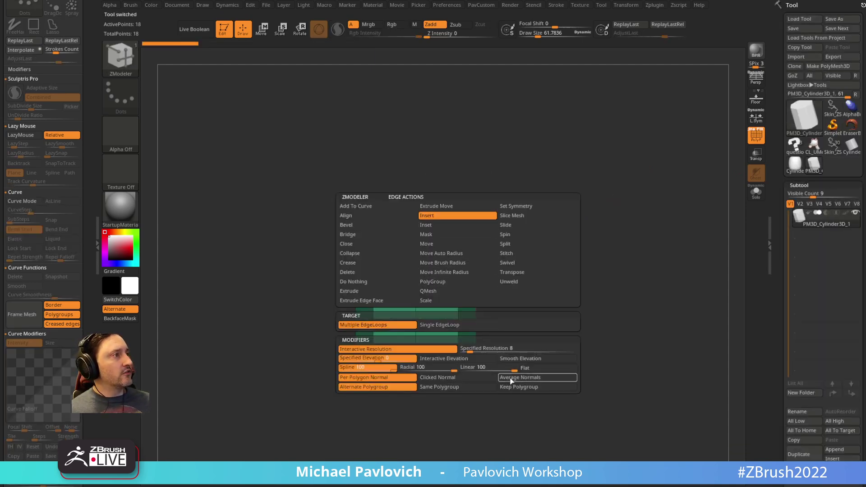
{"action": "left_click", "coordinate": [517, 387]}
{"action": "left_click_drag", "start_coordinate": [461, 308], "coordinate": [458, 286]}
Give the cylinder's upper and lower thirds their own polygroups by isolating each one, then show the whole mesh
{"action": "key", "text": "ctrl+shift"}
{"action": "left_click_drag", "start_coordinate": [288, 164], "coordinate": [514, 259], "text": "ctrl+shift"}
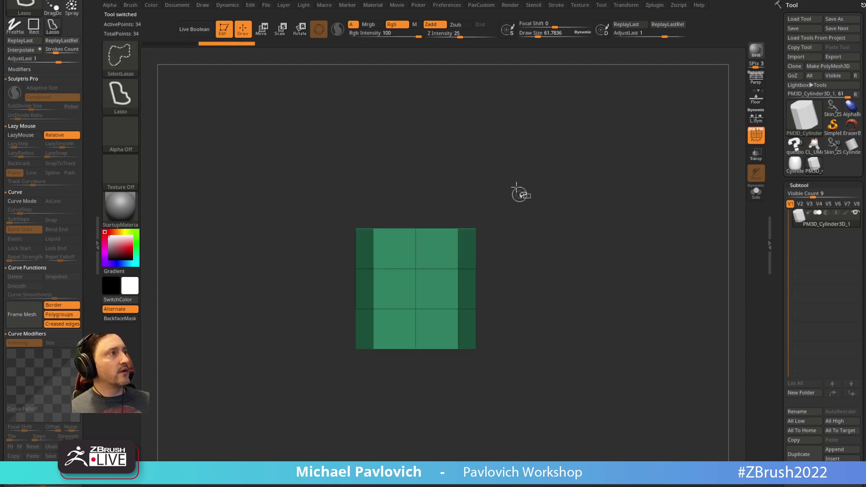
{"action": "mouse_move", "coordinate": [318, 265]}
{"action": "left_mouse_down", "text": "ctrl+shift"}
{"action": "mouse_move", "coordinate": [539, 256]}
{"action": "mouse_move", "coordinate": [536, 276]}
{"action": "left_mouse_up", "text": "ctrl+shift"}
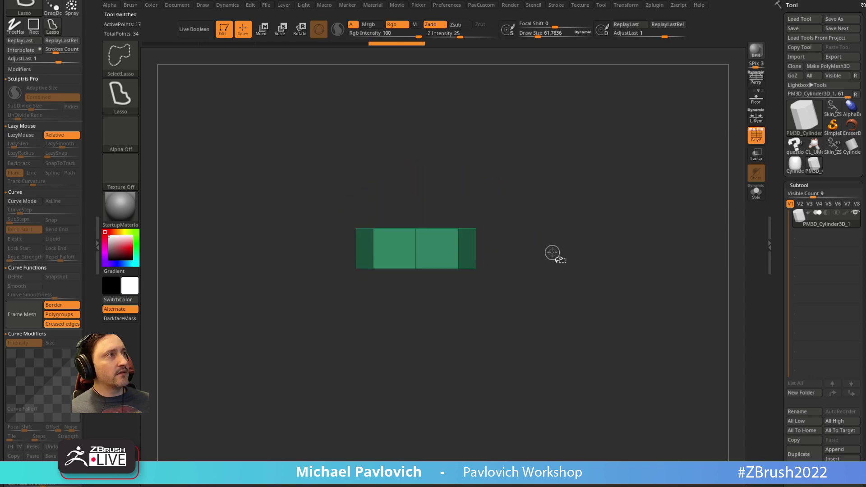
{"action": "key", "text": "ctrl+w"}
{"action": "left_click", "coordinate": [513, 298], "text": "ctrl+shift"}
{"action": "mouse_move", "coordinate": [511, 302]}
{"action": "left_mouse_down", "text": "ctrl+shift"}
{"action": "mouse_move", "coordinate": [423, 415]}
{"action": "mouse_move", "coordinate": [290, 300]}
{"action": "mouse_move", "coordinate": [298, 291]}
{"action": "left_mouse_up", "text": "ctrl+shift"}
{"action": "left_click", "coordinate": [556, 221], "text": "ctrl+shift"}
Stretch the cylinder slightly along its Y axis with the gizmo and return to Draw mode
{"action": "key", "text": "b"}
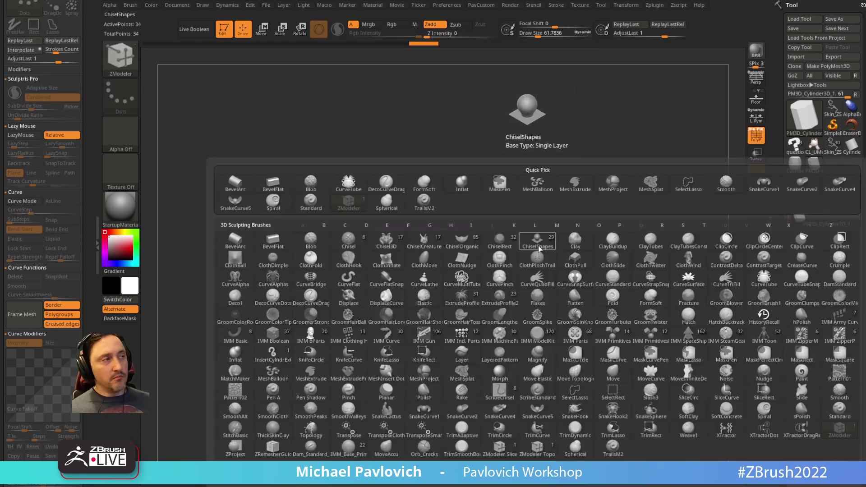
{"action": "key", "text": "w"}
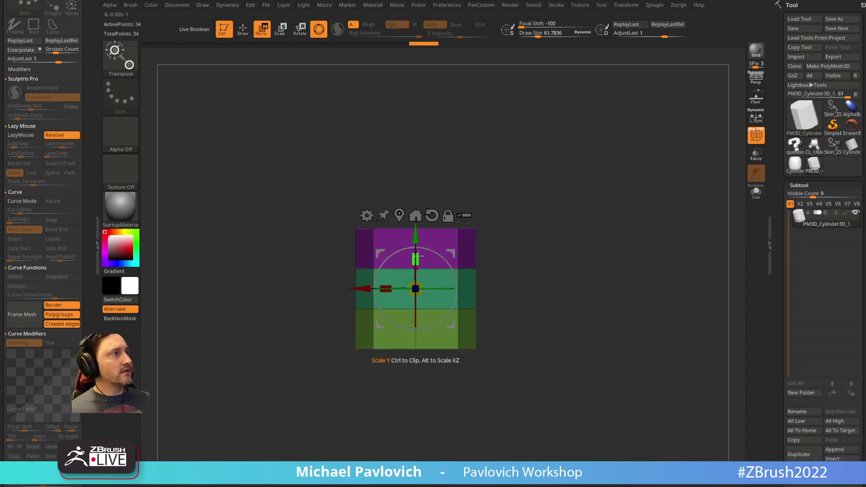
{"action": "key", "text": "q"}
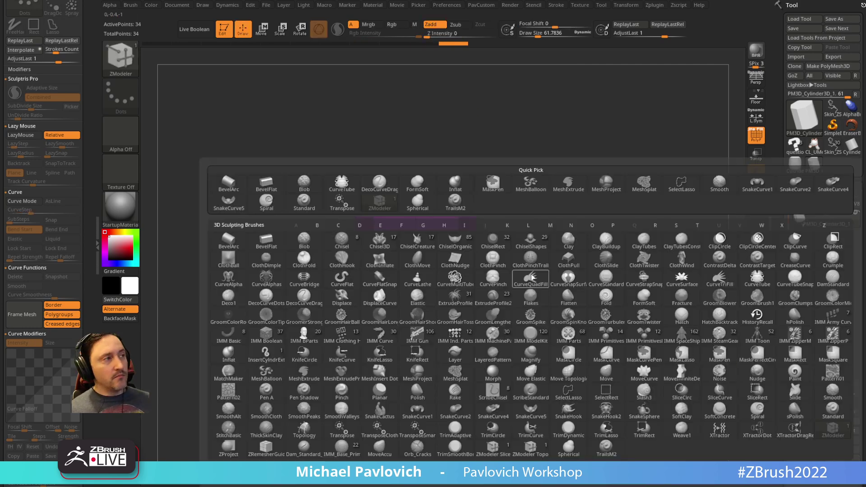
Create an InsertMesh brush from the three-section cylinder, test it on the mesh, and undo the inserted copies
{"action": "key", "text": "b"}
{"action": "left_click", "coordinate": [432, 472]}
{"action": "left_click", "coordinate": [394, 154]}
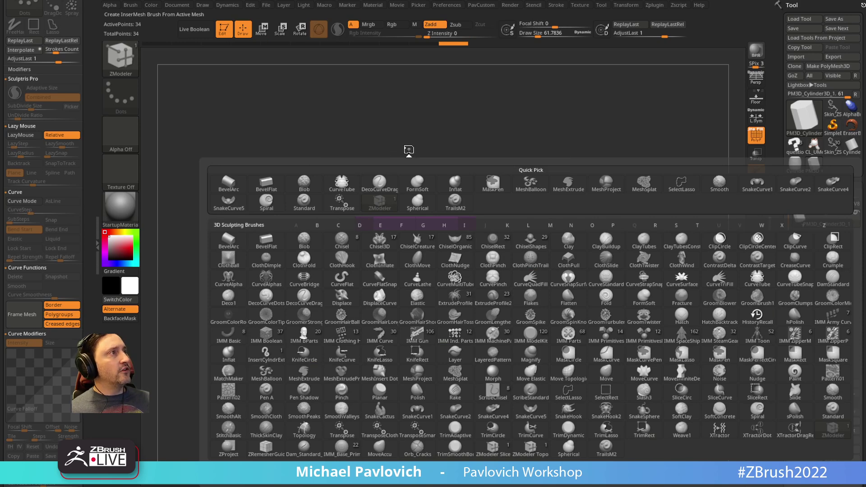
{"action": "left_click_drag", "start_coordinate": [430, 267], "coordinate": [407, 305]}
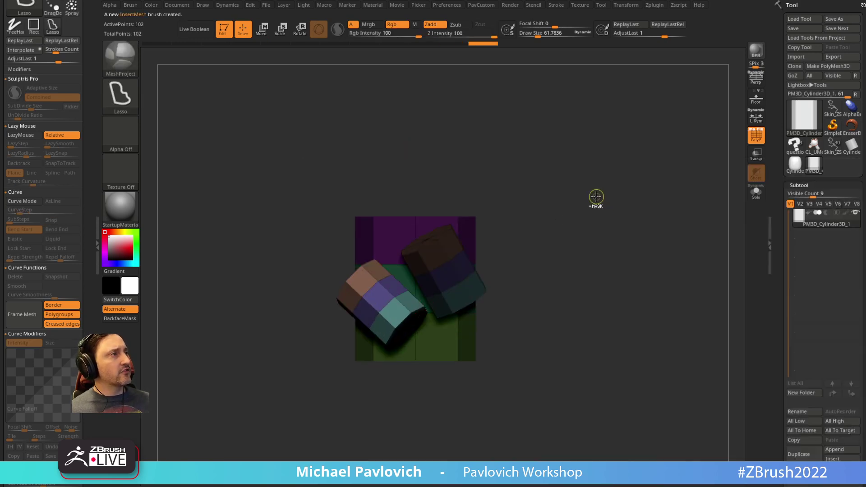
{"action": "key", "text": "ctrl+z"}
Turn on Curve Mode for the InsertMesh brush and enable Tri Parts, Weld Points and Stretch with Curve Res 4
{"action": "scroll", "coordinate": [86, 21], "scroll_direction": "up", "scroll_amount": 3}
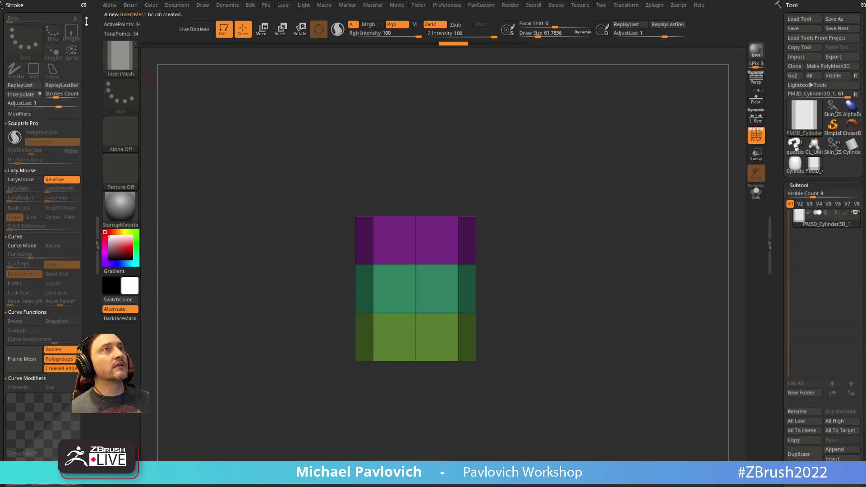
{"action": "left_click", "coordinate": [23, 246]}
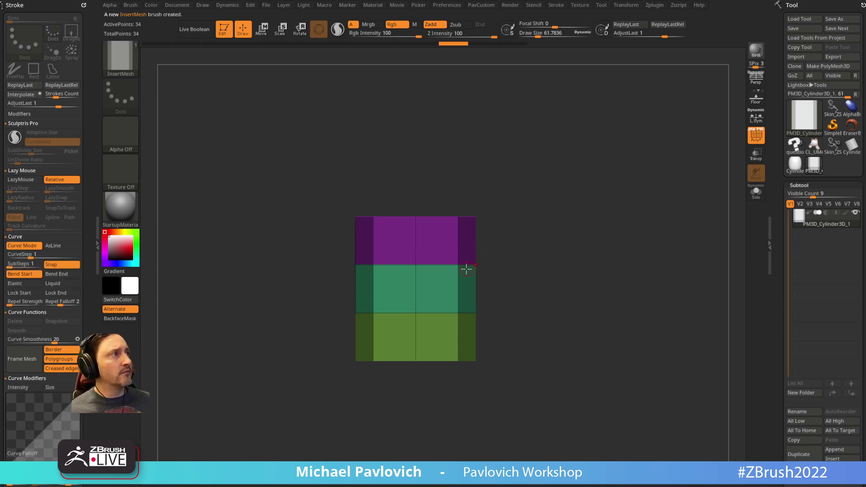
{"action": "scroll", "coordinate": [75, 296], "scroll_direction": "down", "scroll_amount": 10}
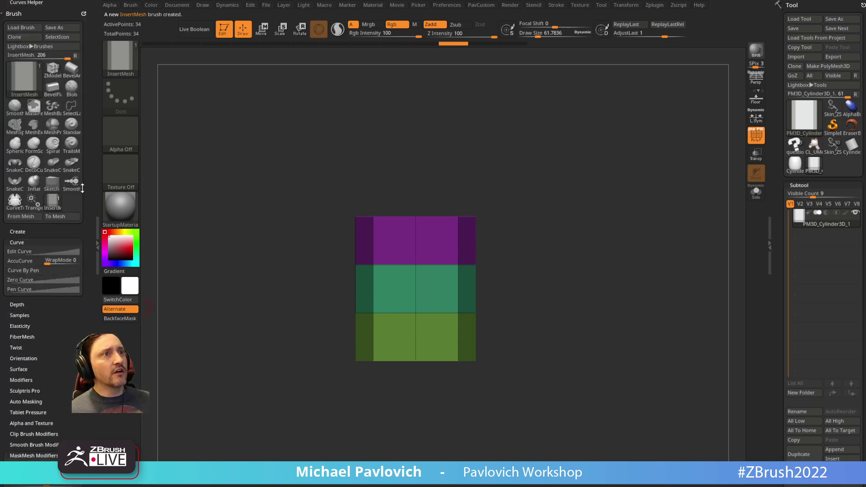
{"action": "left_click", "coordinate": [30, 237]}
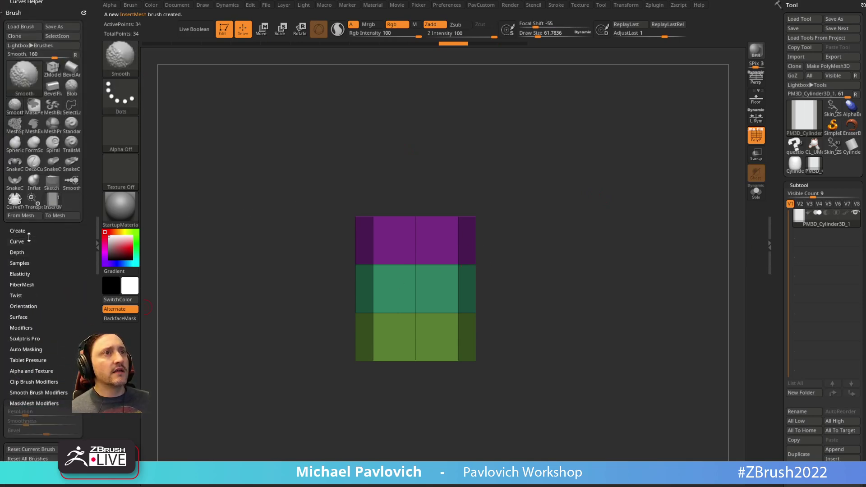
{"action": "left_click", "coordinate": [21, 327]}
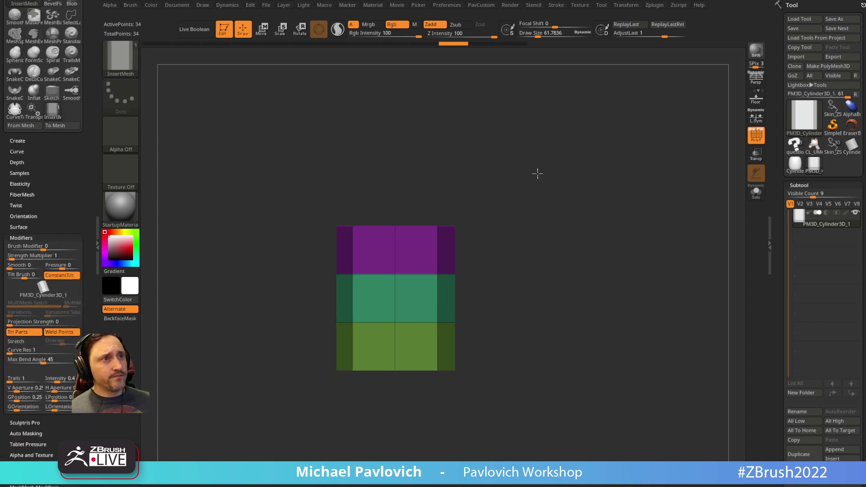
{"action": "left_click", "coordinate": [18, 341]}
{"action": "left_click_drag", "start_coordinate": [14, 350], "coordinate": [19, 350]}
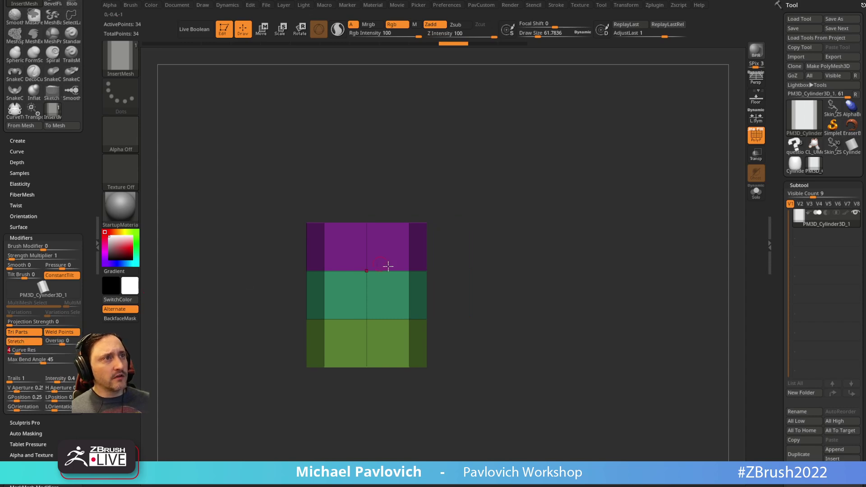
Draw two long curving tubes from the cylinder with the InsertMesh brush at Draw Size 112
{"action": "key", "text": "s"}
{"action": "mouse_move", "coordinate": [387, 273]}
{"action": "left_mouse_down"}
{"action": "mouse_move", "coordinate": [464, 258]}
{"action": "mouse_move", "coordinate": [498, 182]}
{"action": "left_mouse_up"}
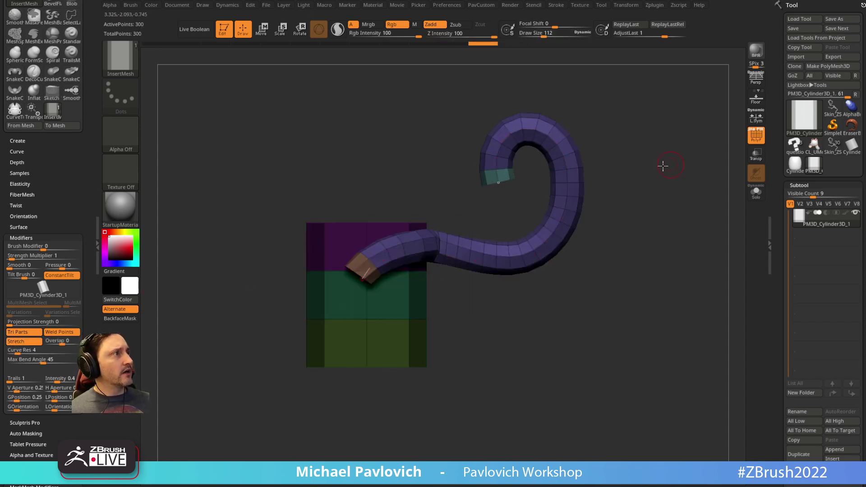
{"action": "left_click_drag", "start_coordinate": [630, 198], "coordinate": [591, 199], "text": "alt"}
{"action": "left_click_drag", "start_coordinate": [421, 323], "coordinate": [617, 216]}
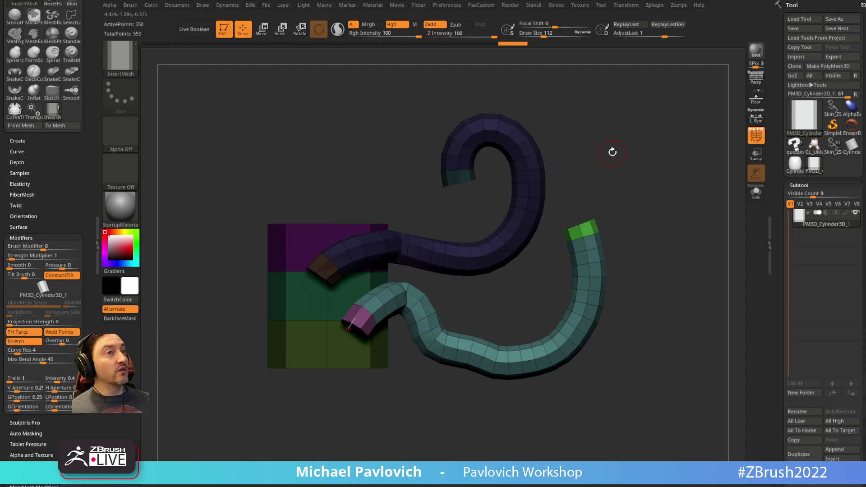
Set the InsertMesh brush's icon from a slightly rotated view of the drawn tubes
{"action": "scroll", "coordinate": [88, 174], "scroll_direction": "down", "scroll_amount": 5}
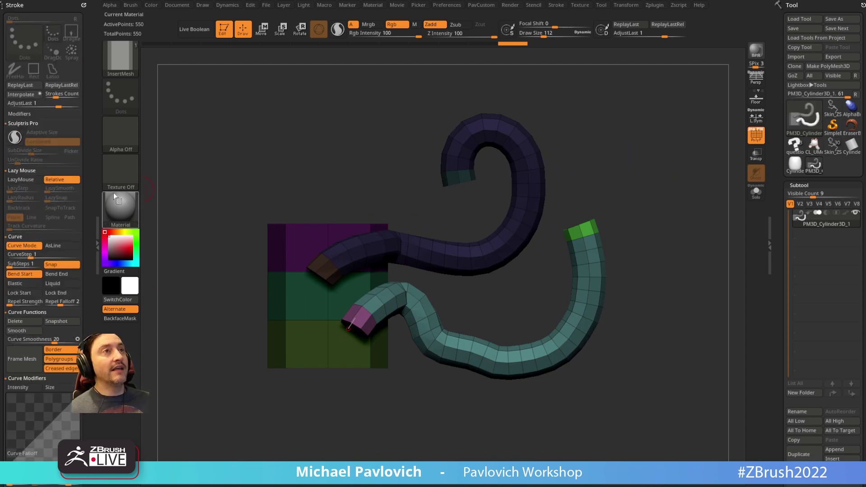
{"action": "left_click_drag", "start_coordinate": [338, 131], "coordinate": [264, 142]}
{"action": "left_click", "coordinate": [130, 7]}
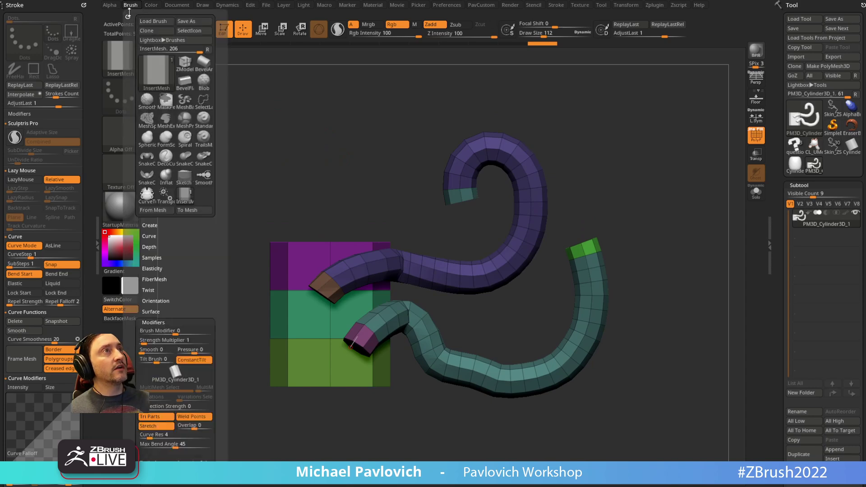
{"action": "left_click", "coordinate": [195, 31]}
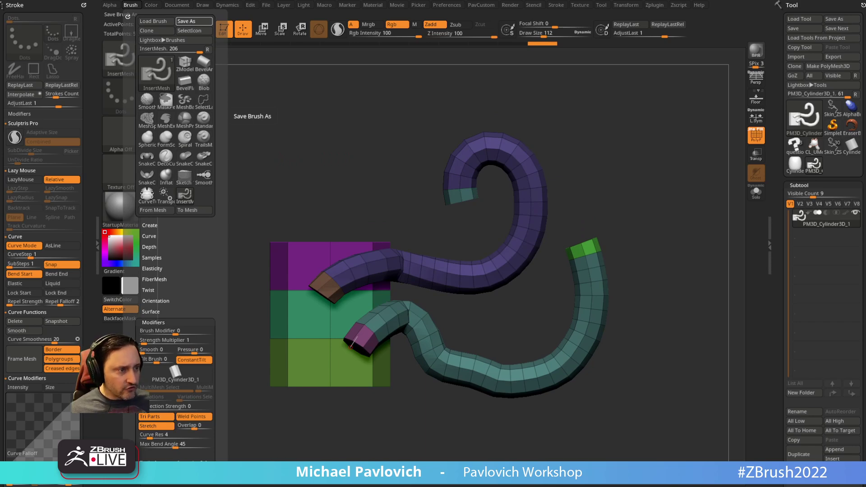
Save the InsertMesh brush as SimplePath in the _IMM folder inside ZBrushes
{"action": "left_click", "coordinate": [193, 20]}
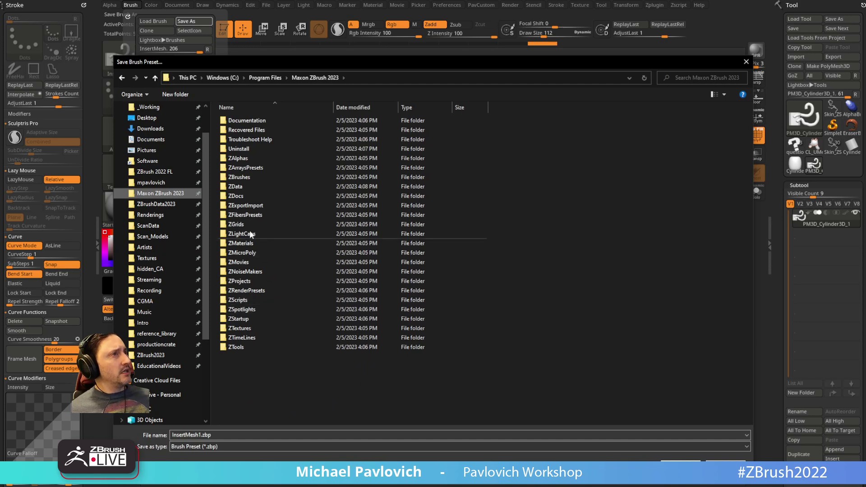
{"action": "double_click", "coordinate": [248, 178]}
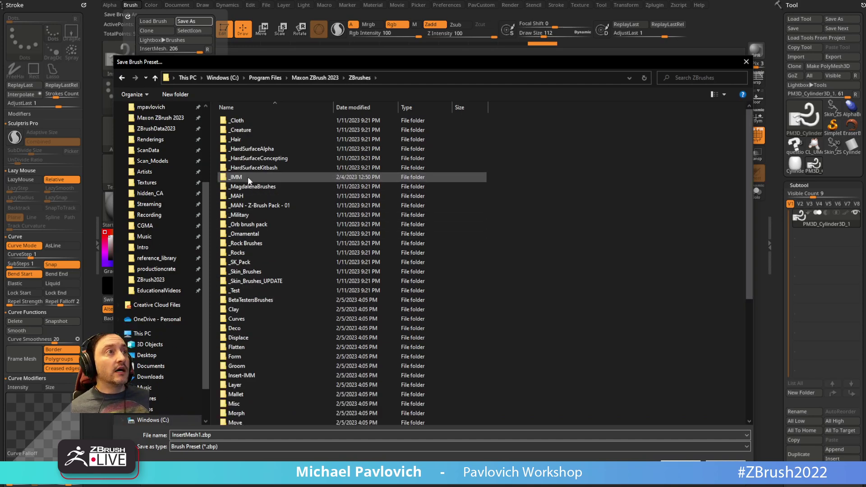
{"action": "double_click", "coordinate": [248, 178]}
{"action": "double_click", "coordinate": [236, 434]}
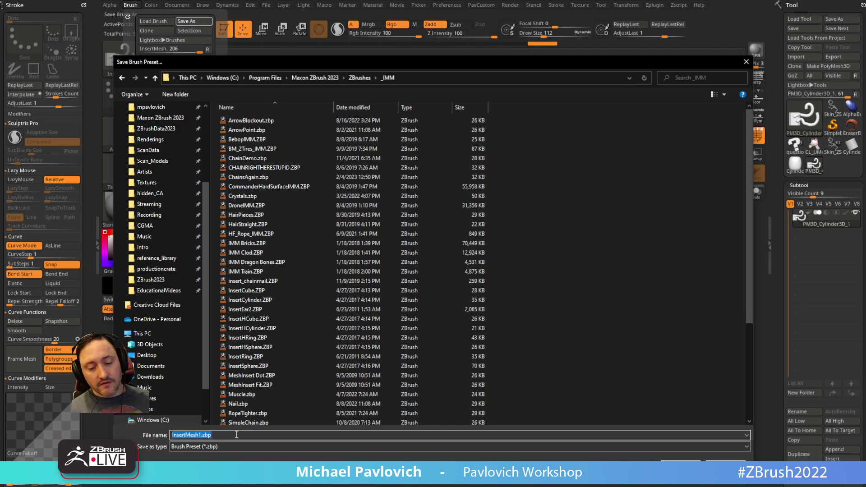
{"action": "type", "text": "SimplePath"}
{"action": "key", "text": "Return"}
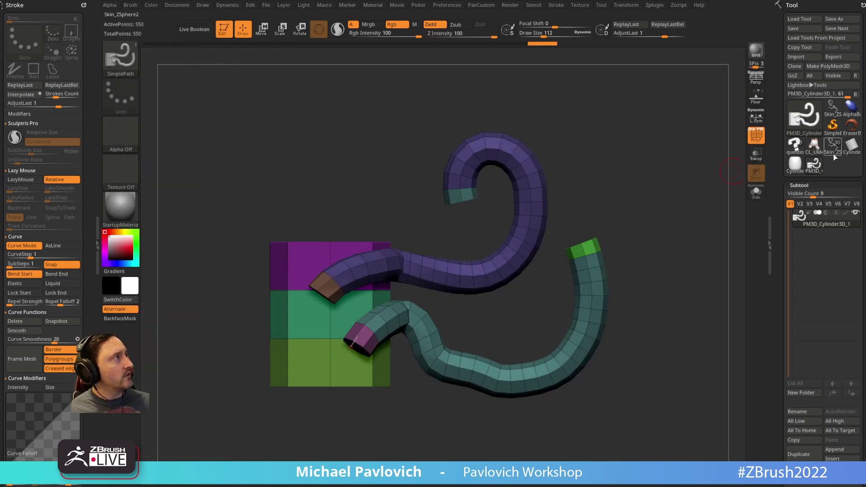
Switch to the Skin_ZSphere2 tool and turn off its polyframe display
{"action": "left_click", "coordinate": [831, 152]}
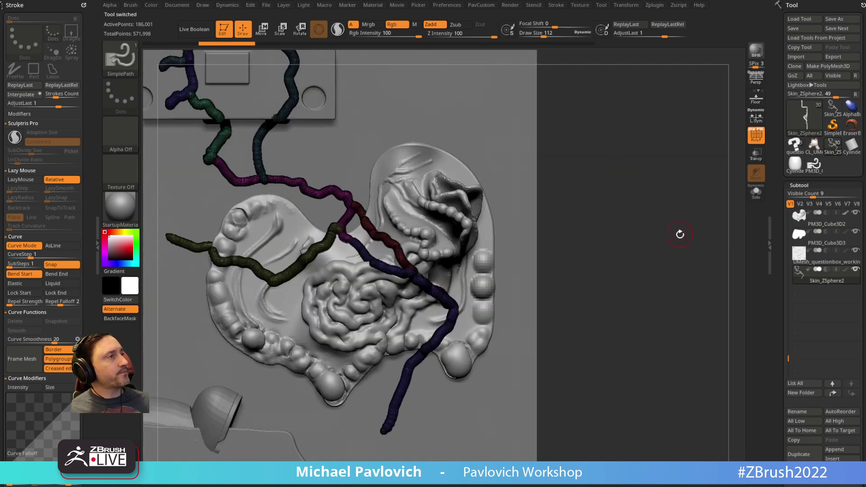
{"action": "left_click_drag", "start_coordinate": [680, 234], "coordinate": [733, 311], "text": "alt"}
{"action": "left_click", "coordinate": [756, 134]}
{"action": "left_click_drag", "start_coordinate": [704, 149], "coordinate": [649, 131]}
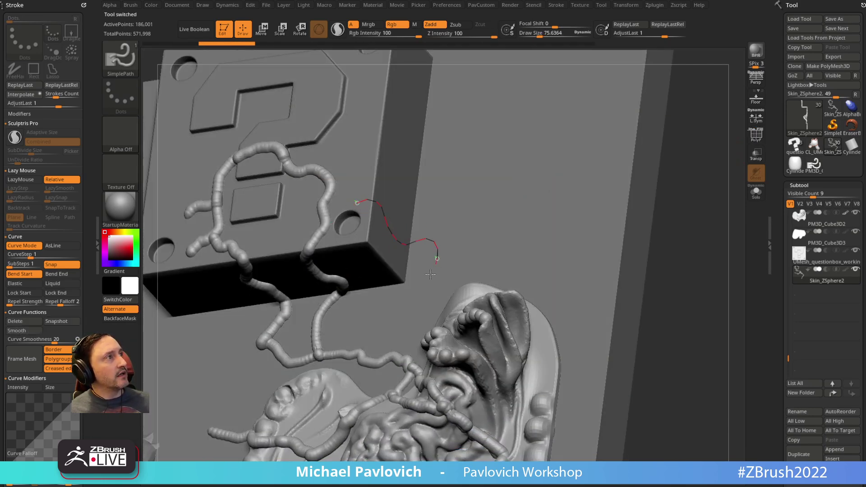
{"action": "left_click_drag", "start_coordinate": [430, 274], "coordinate": [414, 323]}
{"action": "mouse_move", "coordinate": [689, 253]}
{"action": "left_mouse_down", "text": "alt"}
{"action": "mouse_move", "coordinate": [667, 217]}
{"action": "mouse_move", "coordinate": [649, 212]}
{"action": "left_mouse_up", "text": "alt"}
{"action": "key", "text": "ctrl+z"}
Reduce the Draw Size to about 31 and draw a curving tube from the question box's edge onto the back plate
{"action": "key", "text": "s"}
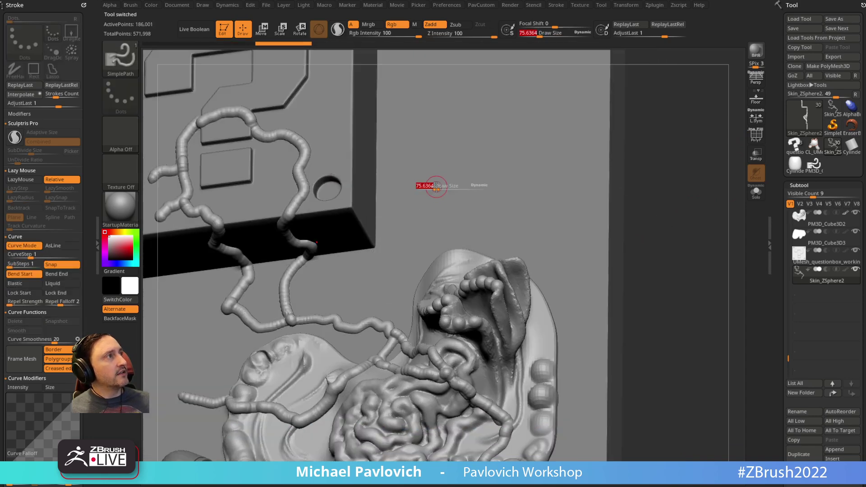
{"action": "left_click_drag", "start_coordinate": [436, 186], "coordinate": [385, 175]}
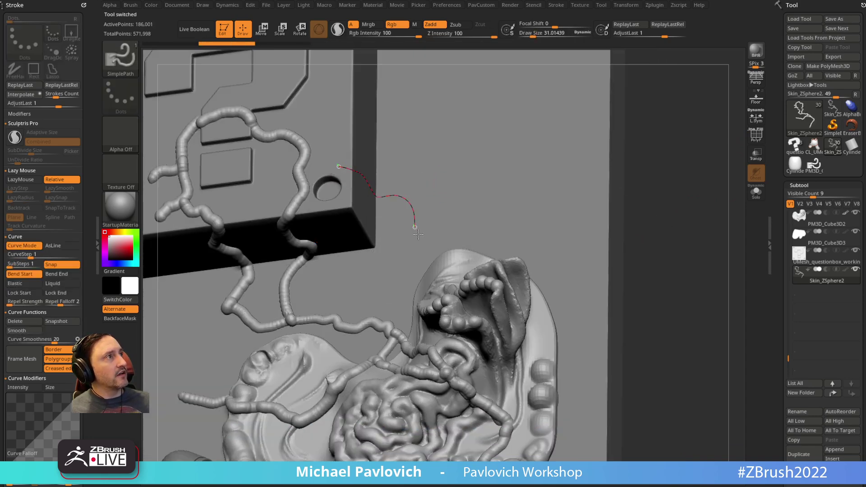
{"action": "left_click_drag", "start_coordinate": [418, 234], "coordinate": [427, 271]}
{"action": "left_click_drag", "start_coordinate": [603, 159], "coordinate": [646, 143]}
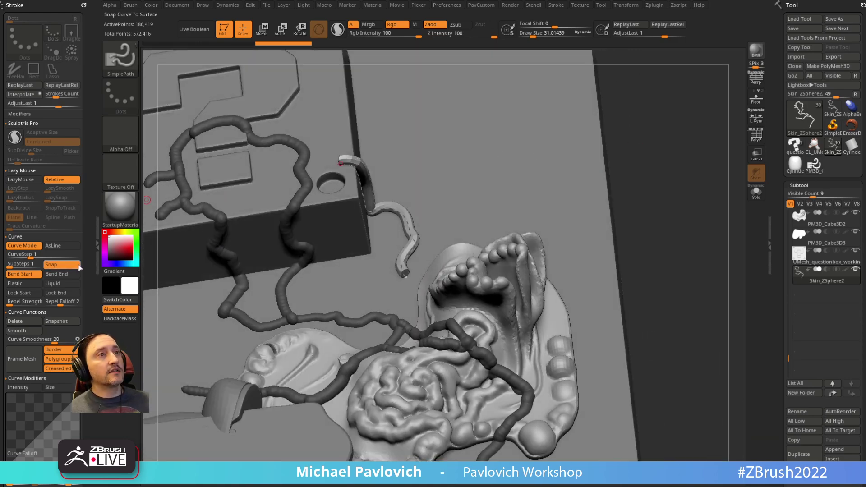
Set the SimplePath brush's Imbed depth to 40 and update the drawn tube with it
{"action": "left_click_drag", "start_coordinate": [80, 268], "coordinate": [77, 173]}
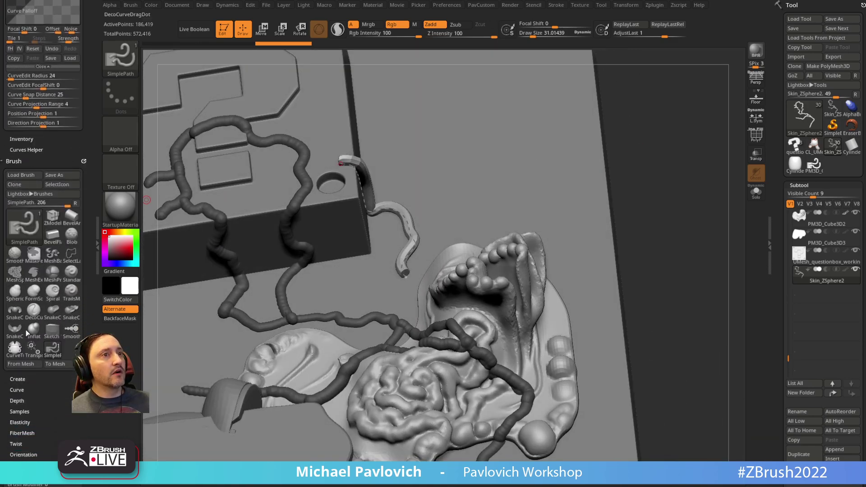
{"action": "left_click", "coordinate": [17, 400]}
{"action": "left_click_drag", "start_coordinate": [40, 378], "coordinate": [24, 310]}
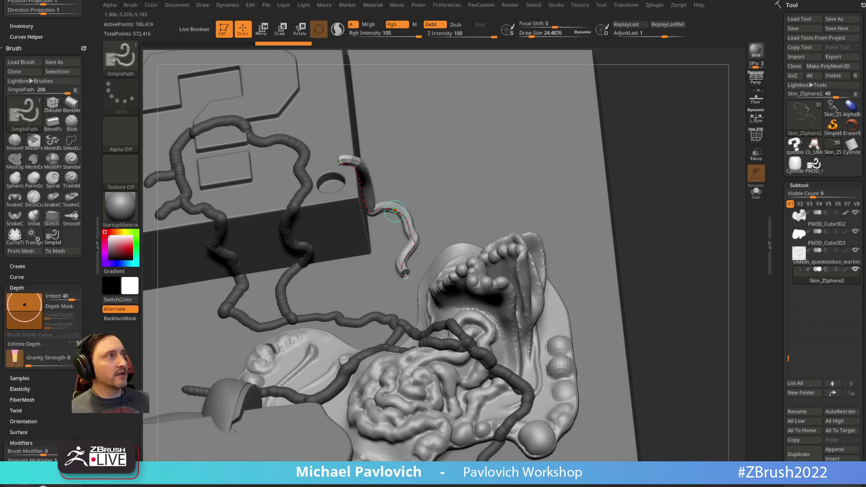
{"action": "left_click", "coordinate": [394, 210]}
Draw a long looping tube from the first tube, across the top of the organic heart shape and back toward the box
{"action": "mouse_move", "coordinate": [649, 137]}
{"action": "left_mouse_down"}
{"action": "mouse_move", "coordinate": [662, 145]}
{"action": "mouse_move", "coordinate": [653, 151]}
{"action": "mouse_move", "coordinate": [654, 177]}
{"action": "mouse_move", "coordinate": [639, 154]}
{"action": "left_mouse_up"}
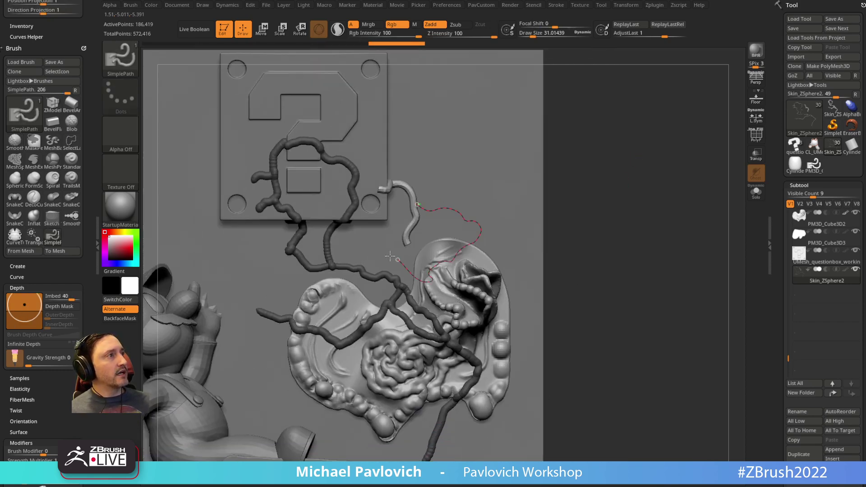
{"action": "left_click", "coordinate": [346, 248]}
{"action": "mouse_move", "coordinate": [607, 187]}
{"action": "left_mouse_down"}
{"action": "mouse_move", "coordinate": [516, 182]}
{"action": "mouse_move", "coordinate": [623, 178]}
{"action": "mouse_move", "coordinate": [588, 185]}
{"action": "left_mouse_up"}
Switch to the ExtrudeProfile brush and choose its hair02 profile
{"action": "key", "text": "b"}
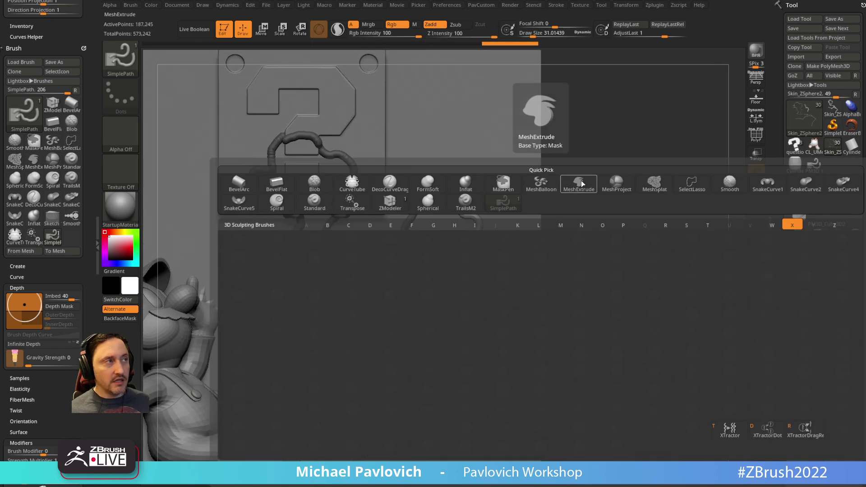
{"action": "key", "text": "b"}
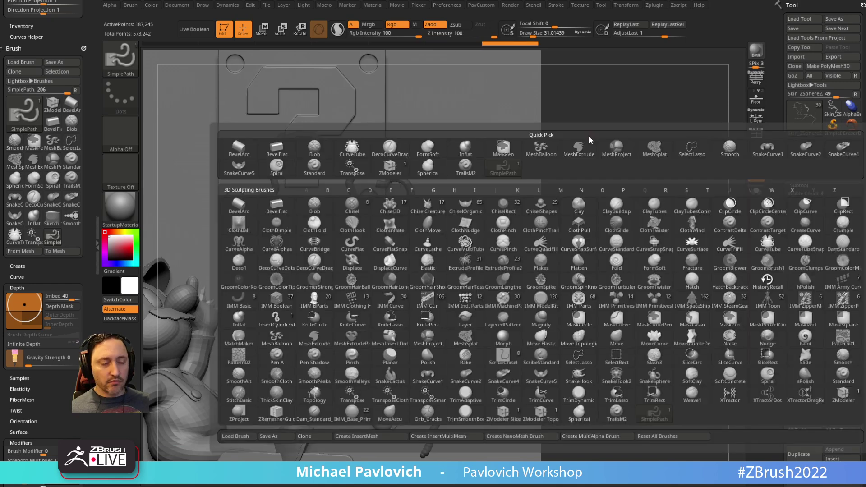
{"action": "key", "text": "b"}
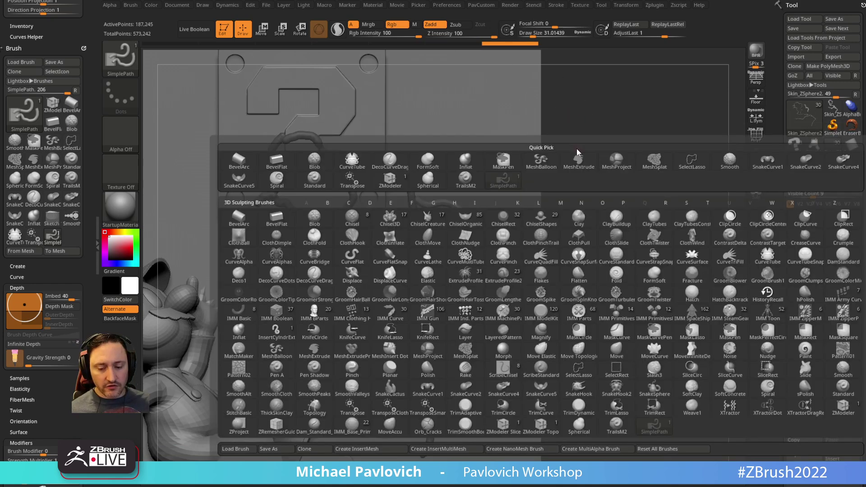
{"action": "key", "text": "e"}
{"action": "left_click", "coordinate": [467, 275]}
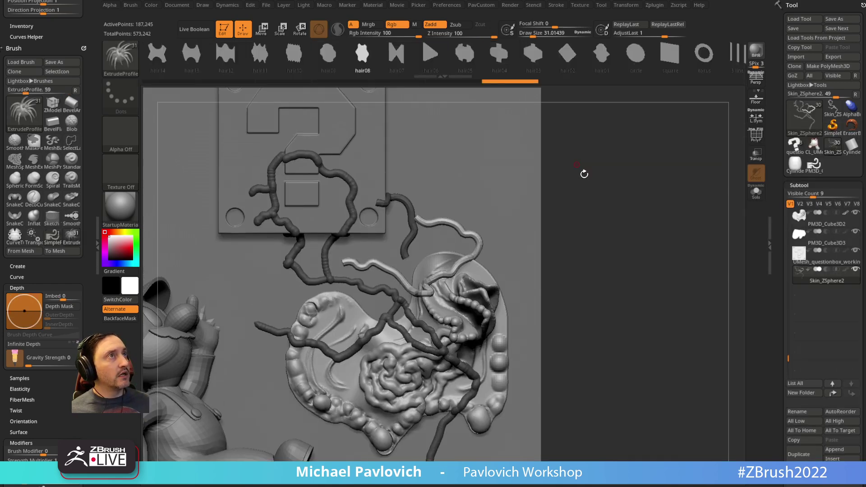
{"action": "left_click_drag", "start_coordinate": [584, 174], "coordinate": [586, 174]}
{"action": "key", "text": "m"}
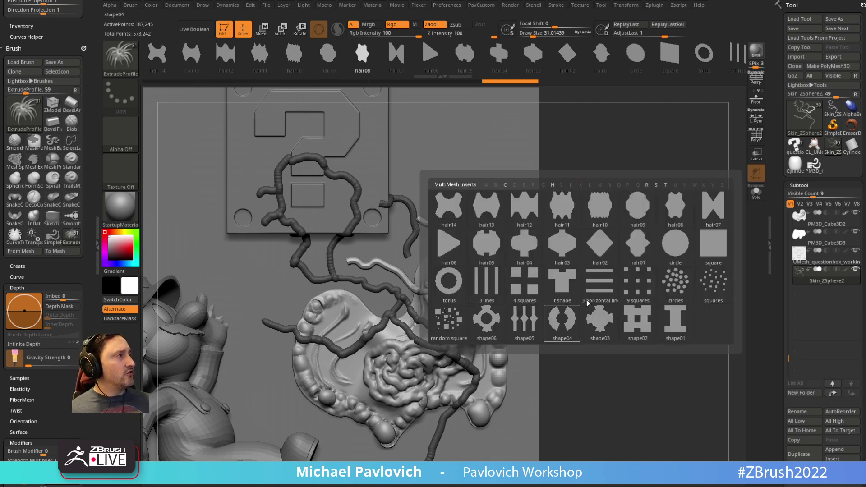
{"action": "mouse_move", "coordinate": [600, 257]}
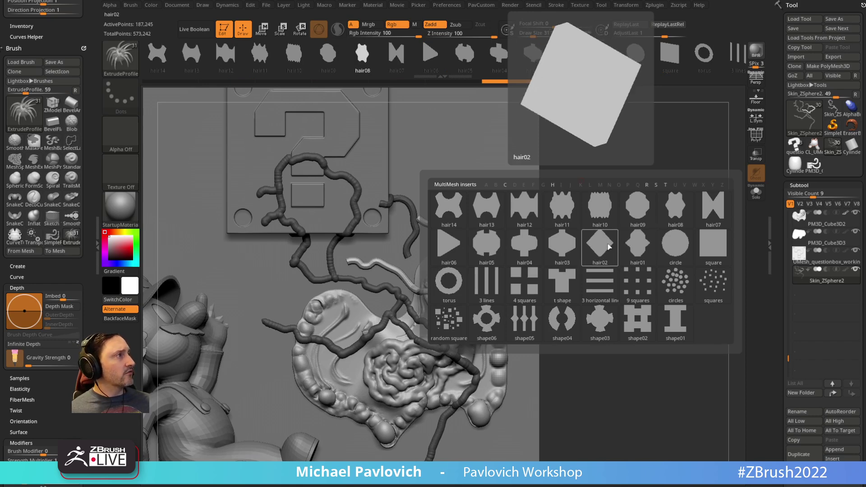
{"action": "left_click", "coordinate": [607, 245]}
Draw a long tapering S-shaped strand on the back plate above the looping tube with the hair02 profile
{"action": "left_click_drag", "start_coordinate": [649, 174], "coordinate": [605, 219], "text": "alt"}
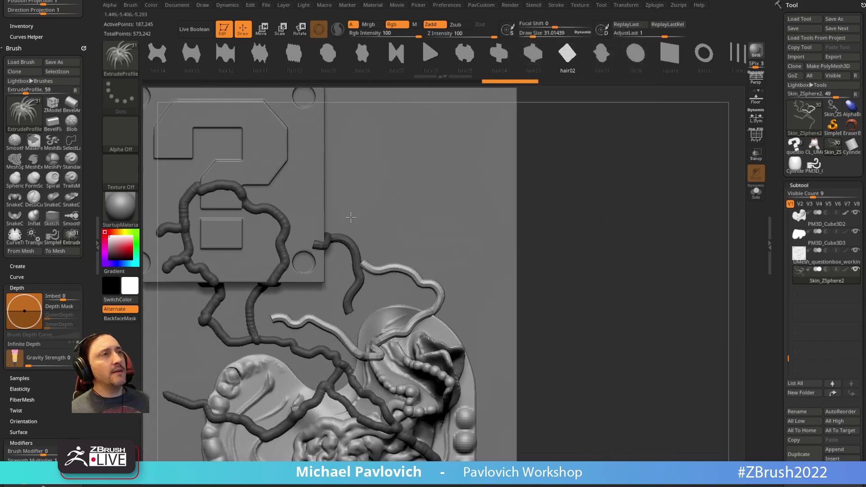
{"action": "left_click_drag", "start_coordinate": [70, 31], "coordinate": [74, 171]}
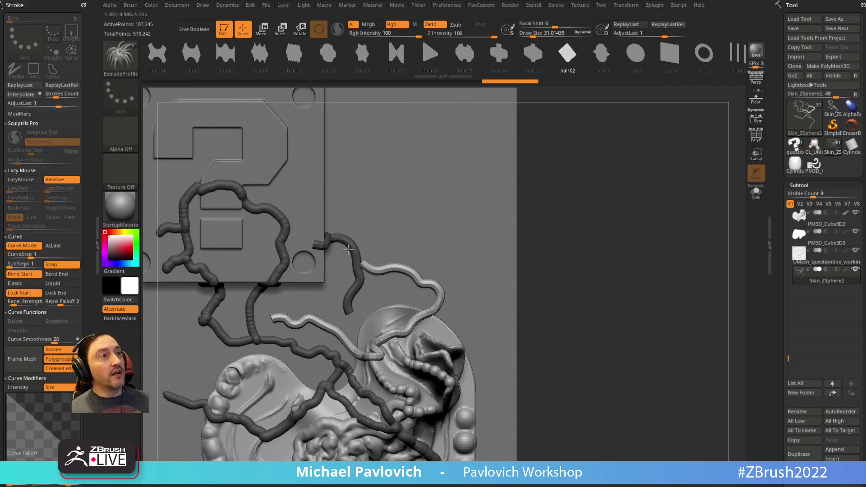
{"action": "scroll", "coordinate": [27, 219], "scroll_direction": "down", "scroll_amount": 2}
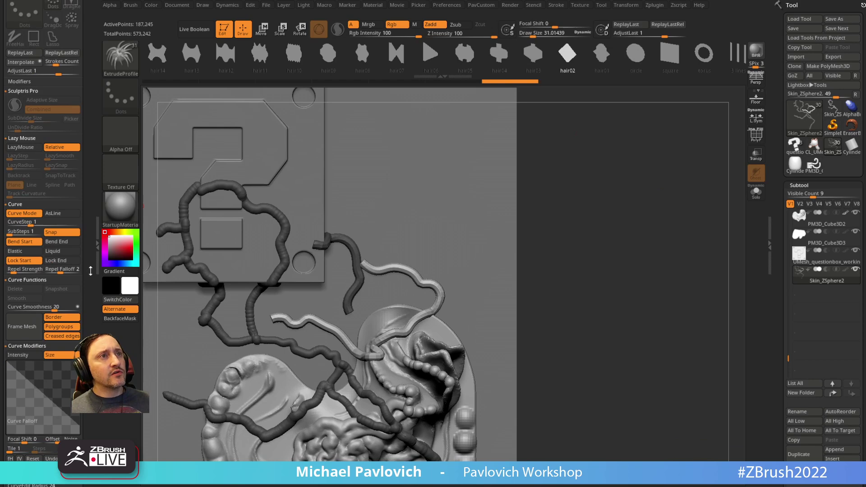
{"action": "left_click_drag", "start_coordinate": [90, 270], "coordinate": [81, 250]}
{"action": "right_click_drag", "start_coordinate": [420, 248], "coordinate": [390, 229], "text": "alt"}
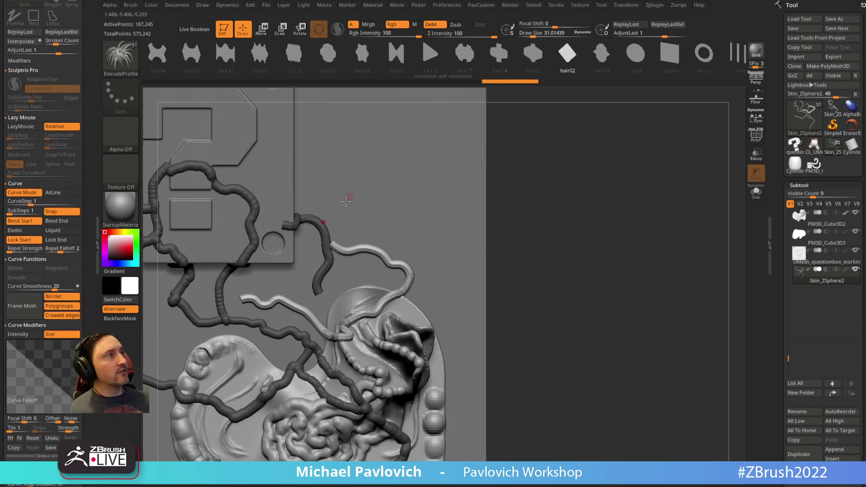
{"action": "left_click_drag", "start_coordinate": [414, 207], "coordinate": [434, 283]}
{"action": "mouse_move", "coordinate": [547, 221]}
{"action": "right_mouse_down", "text": "alt"}
{"action": "mouse_move", "coordinate": [535, 228]}
{"action": "mouse_move", "coordinate": [538, 194]}
{"action": "right_mouse_up", "text": "alt"}
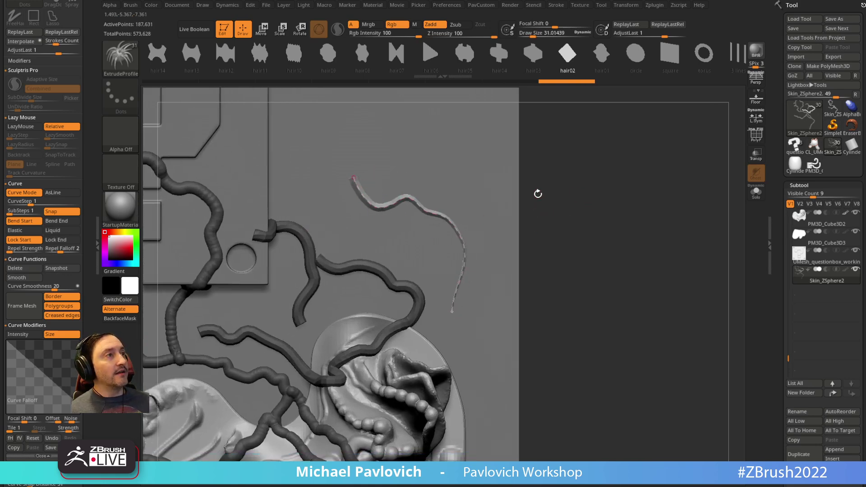
Draw a wavy tube with the SimplePath brush on the back plate beside the tapered strand
{"action": "key", "text": "b"}
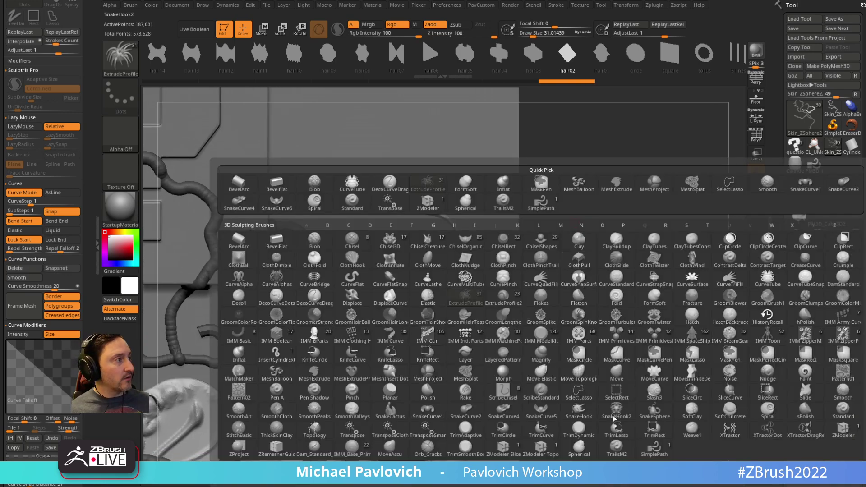
{"action": "left_click", "coordinate": [649, 444]}
{"action": "left_click_drag", "start_coordinate": [494, 235], "coordinate": [499, 223]}
{"action": "right_click_drag", "start_coordinate": [599, 163], "coordinate": [577, 203], "text": "alt"}
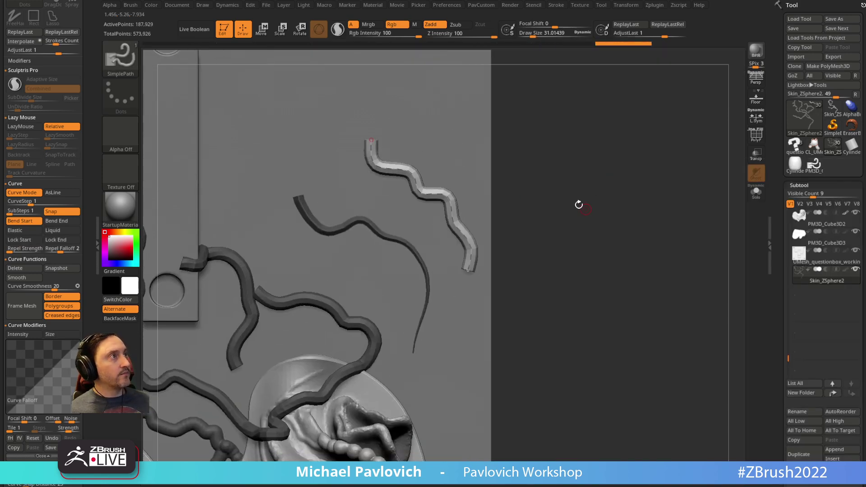
Enable the Size curve modifier for SimplePath and flip its Curve Falloff so the wavy tube tapers toward its lower end
{"action": "left_click", "coordinate": [32, 334]}
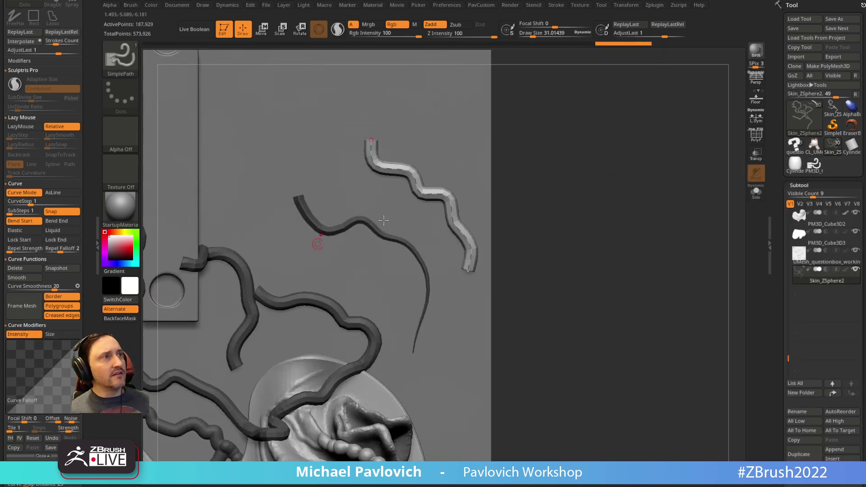
{"action": "left_click", "coordinate": [31, 334]}
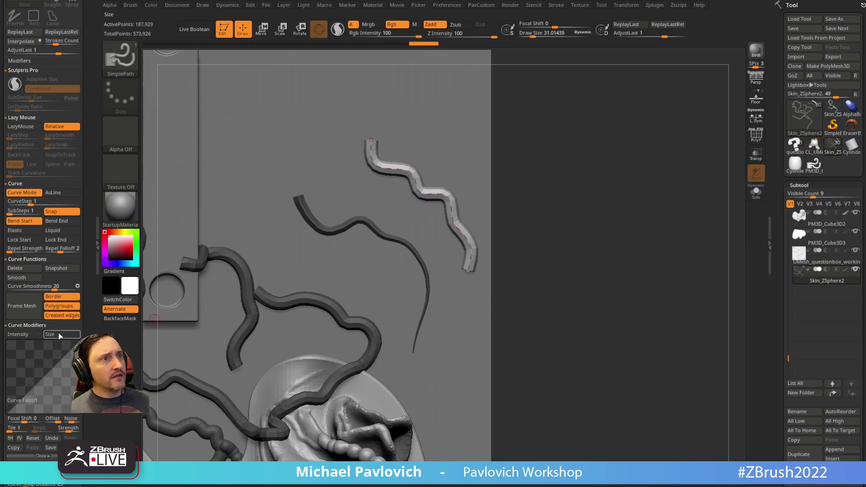
{"action": "left_click", "coordinate": [437, 192]}
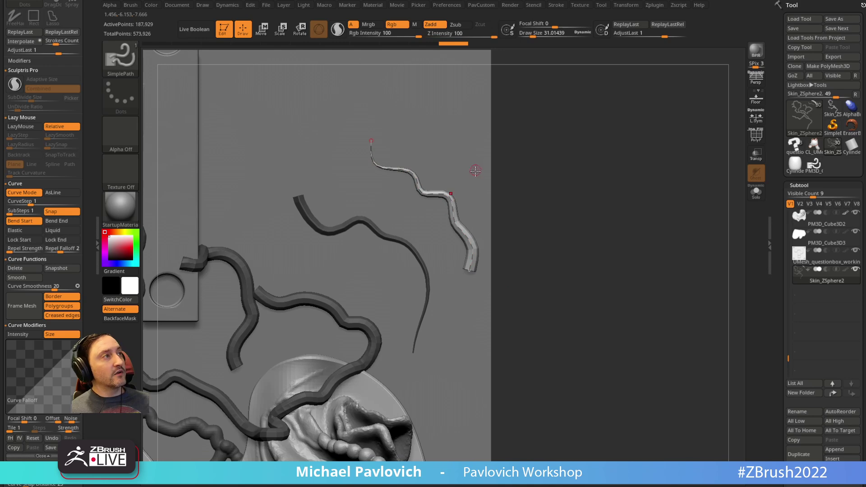
{"action": "left_click", "coordinate": [19, 439]}
{"action": "key", "text": "["}
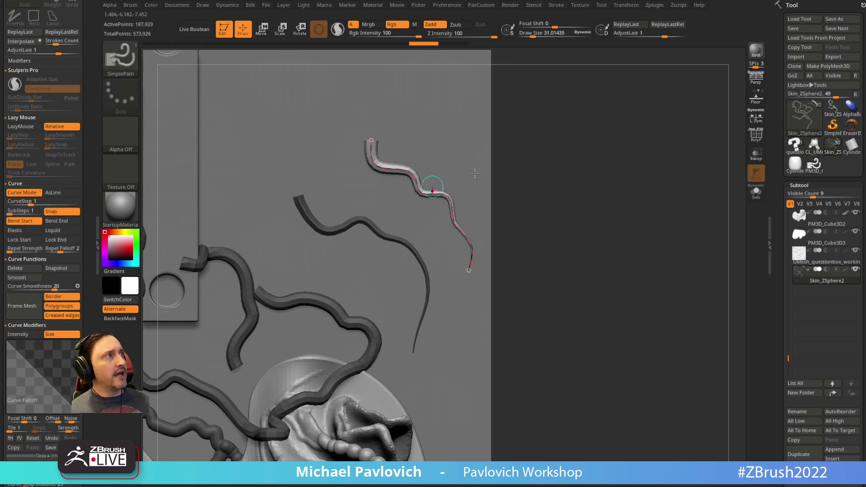
{"action": "left_click_drag", "start_coordinate": [493, 167], "coordinate": [534, 121]}
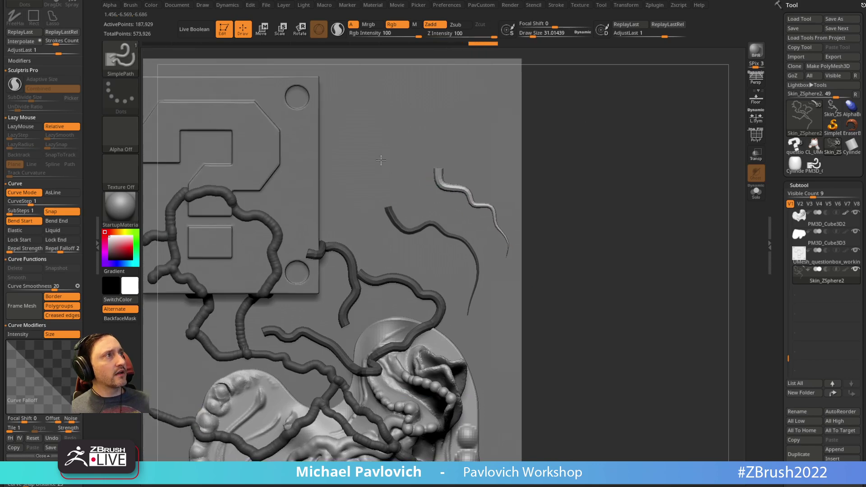
Draw a long tapering strand beside the question box with SimplePath, and a shorter one branching upward from it
{"action": "mouse_move", "coordinate": [366, 113]}
{"action": "left_mouse_down"}
{"action": "mouse_move", "coordinate": [349, 180]}
{"action": "mouse_move", "coordinate": [486, 329]}
{"action": "mouse_move", "coordinate": [492, 358]}
{"action": "left_mouse_up"}
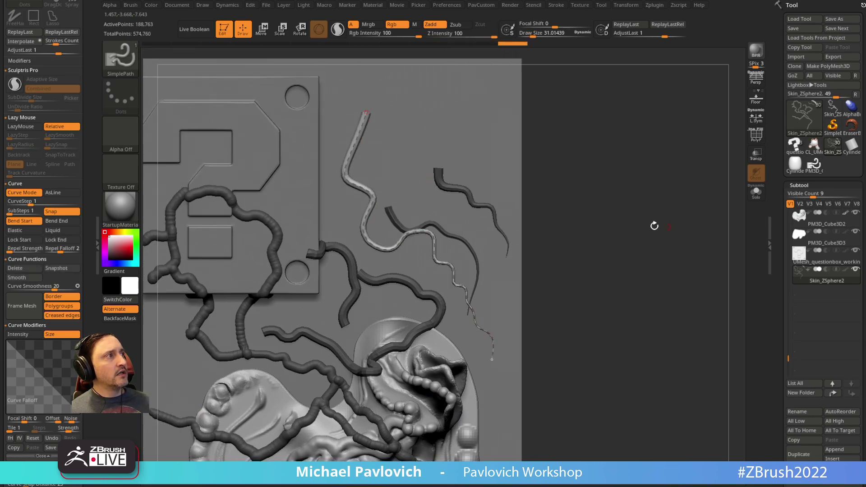
{"action": "left_click_drag", "start_coordinate": [653, 225], "coordinate": [644, 218]}
{"action": "left_click_drag", "start_coordinate": [373, 196], "coordinate": [466, 95]}
{"action": "left_click_drag", "start_coordinate": [659, 205], "coordinate": [602, 172], "text": "alt"}
{"action": "left_click_drag", "start_coordinate": [581, 223], "coordinate": [603, 218]}
{"action": "mouse_move", "coordinate": [574, 251]}
{"action": "left_mouse_down", "text": "alt"}
{"action": "mouse_move", "coordinate": [604, 195]}
{"action": "mouse_move", "coordinate": [595, 185]}
{"action": "mouse_move", "coordinate": [606, 198]}
{"action": "left_mouse_up", "text": "alt"}
Draw a thin wavy strand with the ExtrudeProfile brush's hair06 profile along the back plate's edge, beside the heart shape
{"action": "key", "text": "b"}
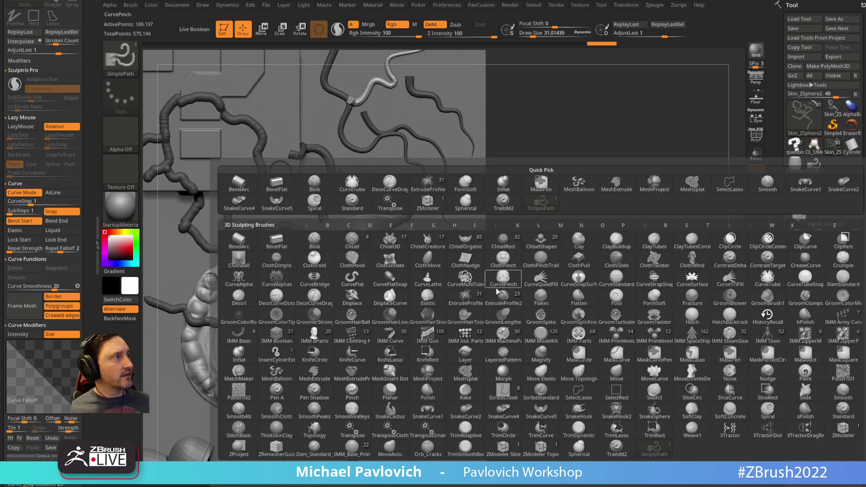
{"action": "left_click", "coordinate": [466, 297]}
{"action": "left_click", "coordinate": [323, 54]}
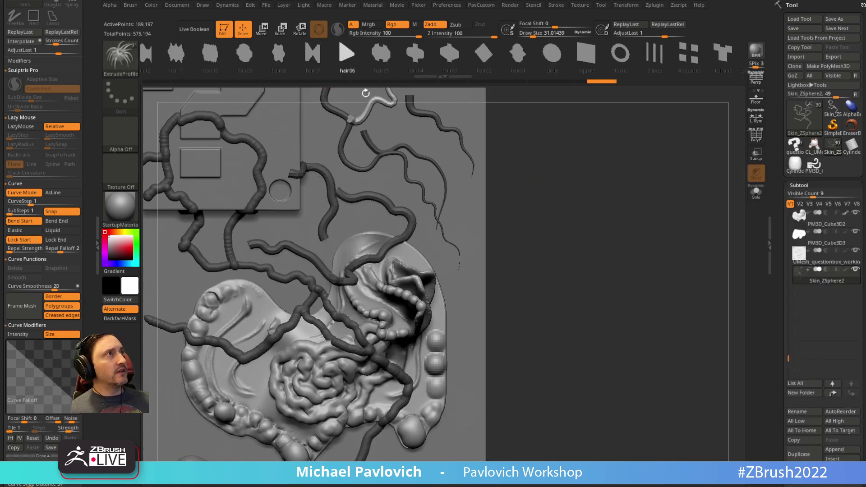
{"action": "left_click_drag", "start_coordinate": [550, 143], "coordinate": [484, 194], "text": "alt"}
{"action": "left_click_drag", "start_coordinate": [436, 253], "coordinate": [419, 365]}
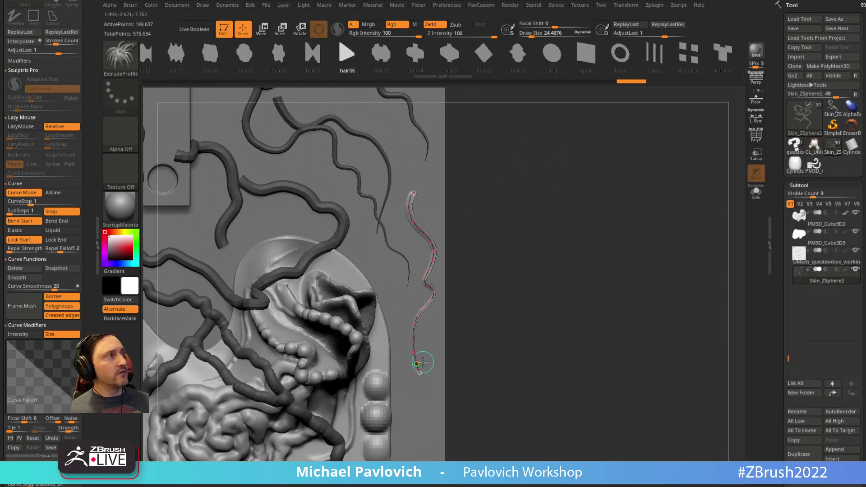
{"action": "left_click_drag", "start_coordinate": [509, 266], "coordinate": [521, 222], "text": "alt"}
{"action": "left_click", "coordinate": [417, 170]}
{"action": "mouse_move", "coordinate": [535, 182]}
{"action": "left_mouse_down"}
{"action": "mouse_move", "coordinate": [506, 190]}
{"action": "mouse_move", "coordinate": [520, 185]}
{"action": "left_mouse_up"}
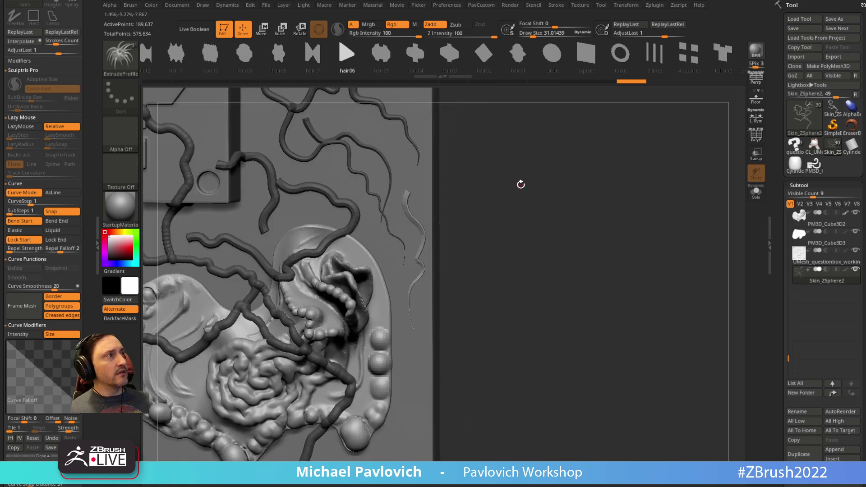
Swap the profile of the thin strand at the back plate's edge to hair02, and finally to torus
{"action": "right_click_drag", "start_coordinate": [519, 186], "coordinate": [527, 183], "text": "ctrl"}
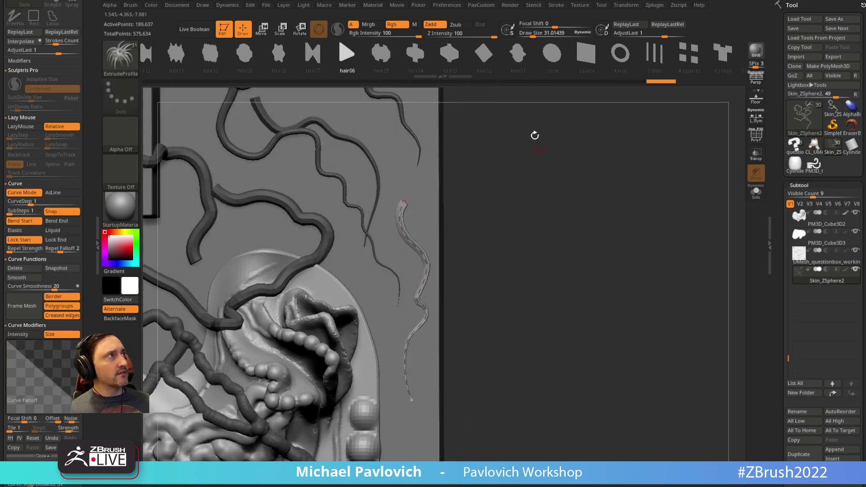
{"action": "left_click", "coordinate": [483, 53]}
{"action": "left_click", "coordinate": [413, 202]}
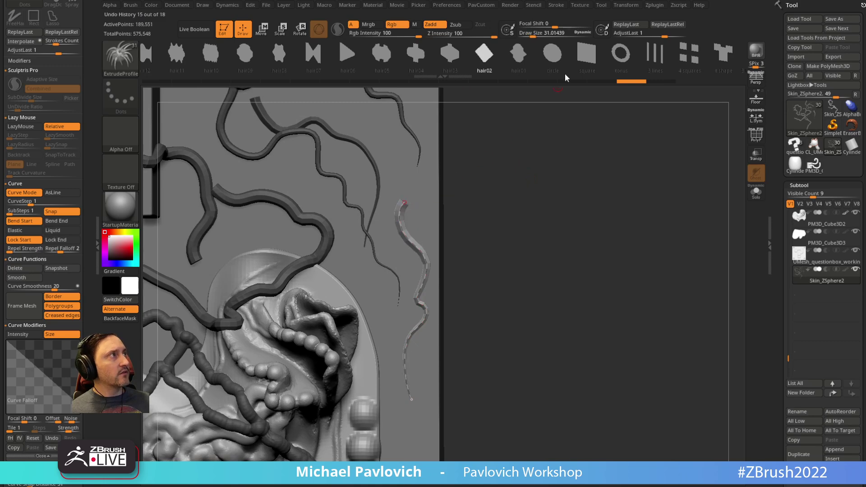
{"action": "left_click", "coordinate": [620, 53]}
{"action": "left_click", "coordinate": [403, 207]}
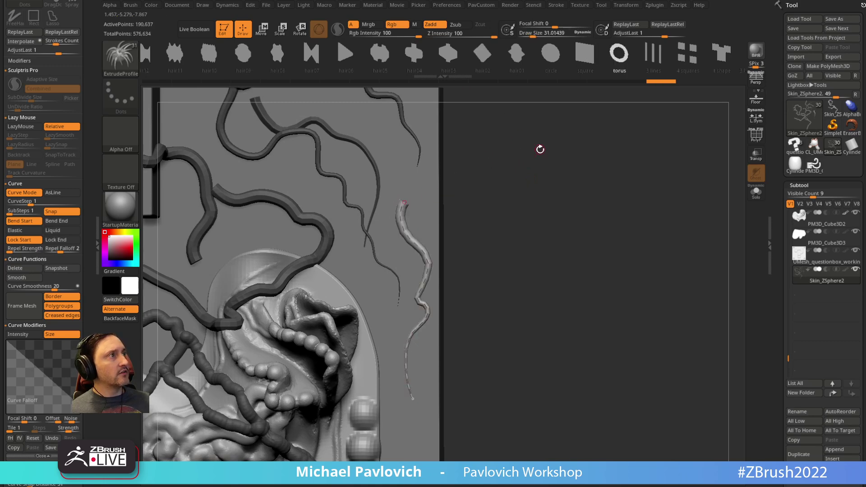
Browse the sculpting brush library and release the active curve from the torus-profile strand
{"action": "left_click_drag", "start_coordinate": [540, 149], "coordinate": [529, 190]}
{"action": "key", "text": "b"}
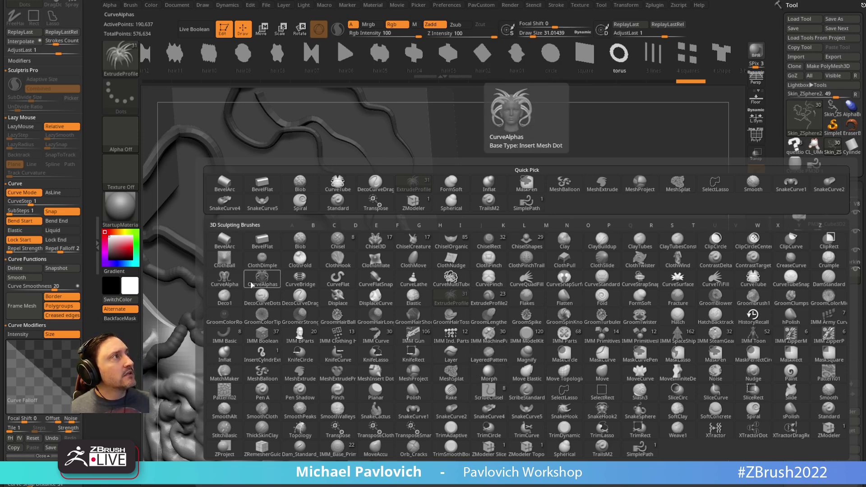
{"action": "mouse_move", "coordinate": [580, 202]}
{"action": "left_mouse_down", "text": "alt"}
{"action": "mouse_move", "coordinate": [551, 209]}
{"action": "mouse_move", "coordinate": [568, 205]}
{"action": "left_mouse_up", "text": "alt"}
{"action": "left_click", "coordinate": [401, 165]}
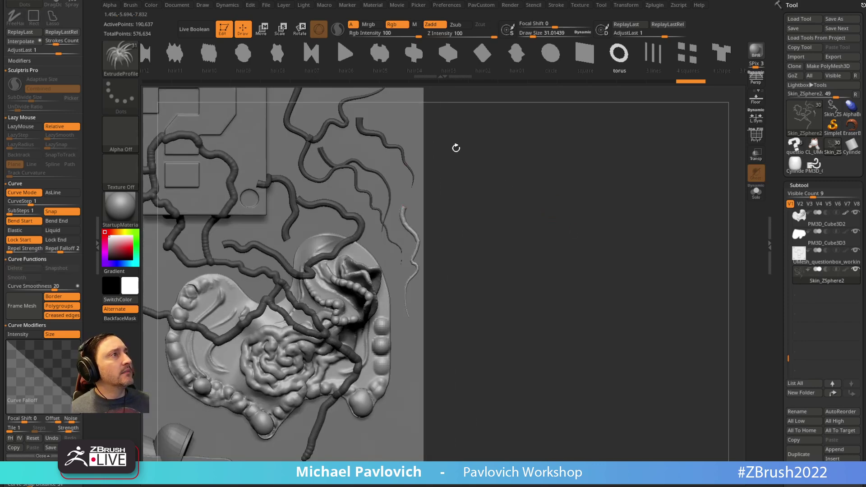
Bring the whole scene into view and switch to the Standard brush
{"action": "left_click_drag", "start_coordinate": [456, 147], "coordinate": [566, 130], "text": "alt"}
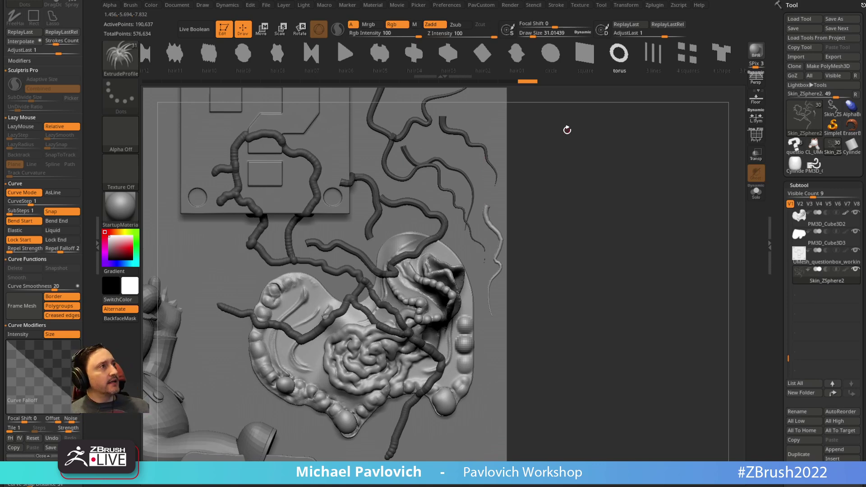
{"action": "mouse_move", "coordinate": [567, 130]}
{"action": "left_mouse_down", "text": "alt"}
{"action": "mouse_move", "coordinate": [589, 252]}
{"action": "mouse_move", "coordinate": [582, 239]}
{"action": "mouse_move", "coordinate": [628, 247]}
{"action": "mouse_move", "coordinate": [619, 249]}
{"action": "left_mouse_up", "text": "alt"}
{"action": "key", "text": "s"}
{"action": "key", "text": "b"}
{"action": "key", "text": "s"}
{"action": "key", "text": "t"}
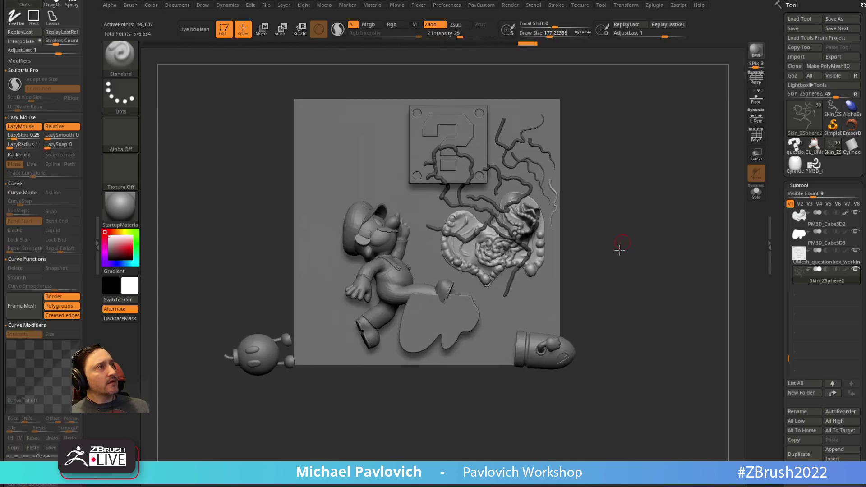
{"action": "mouse_move", "coordinate": [619, 249]}
{"action": "right_mouse_down", "text": "alt"}
{"action": "mouse_move", "coordinate": [613, 257]}
{"action": "mouse_move", "coordinate": [620, 269]}
{"action": "right_mouse_up", "text": "alt"}
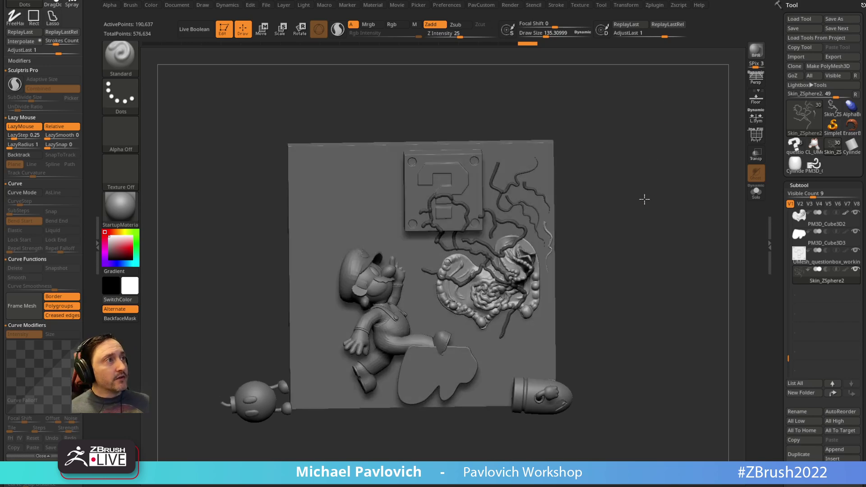
Select the IMM Curve brush and draw a long S-shaped curve on the empty back plate area above the Mario figure
{"action": "key", "text": "b"}
{"action": "key", "text": "Escape"}
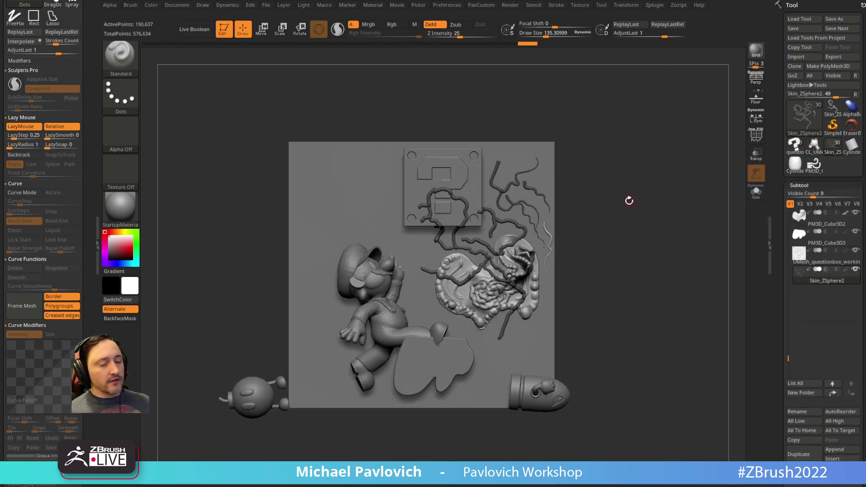
{"action": "key", "text": "b"}
{"action": "key", "text": "c"}
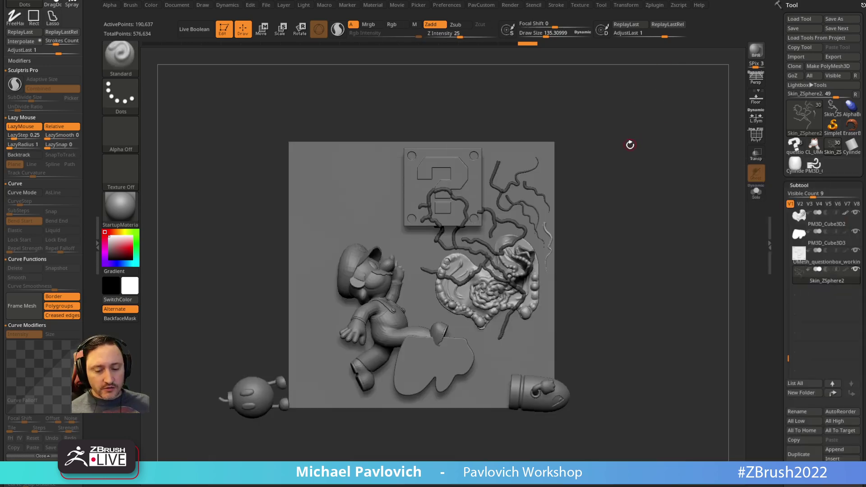
{"action": "key", "text": "b"}
{"action": "key", "text": "i"}
{"action": "left_click", "coordinate": [401, 311]}
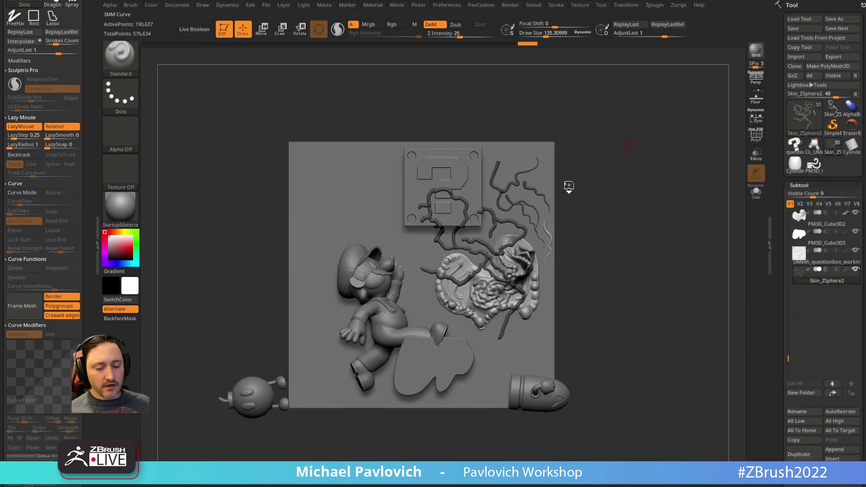
{"action": "left_click_drag", "start_coordinate": [599, 182], "coordinate": [556, 191], "text": "alt"}
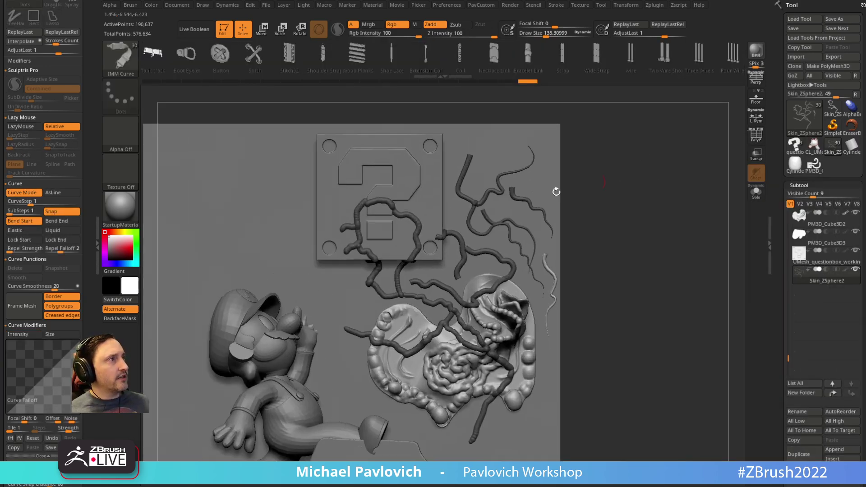
{"action": "left_click_drag", "start_coordinate": [264, 208], "coordinate": [176, 343]}
{"action": "mouse_move", "coordinate": [662, 174]}
{"action": "left_mouse_down", "text": "alt"}
{"action": "mouse_move", "coordinate": [689, 170]}
{"action": "mouse_move", "coordinate": [674, 180]}
{"action": "left_mouse_up", "text": "alt"}
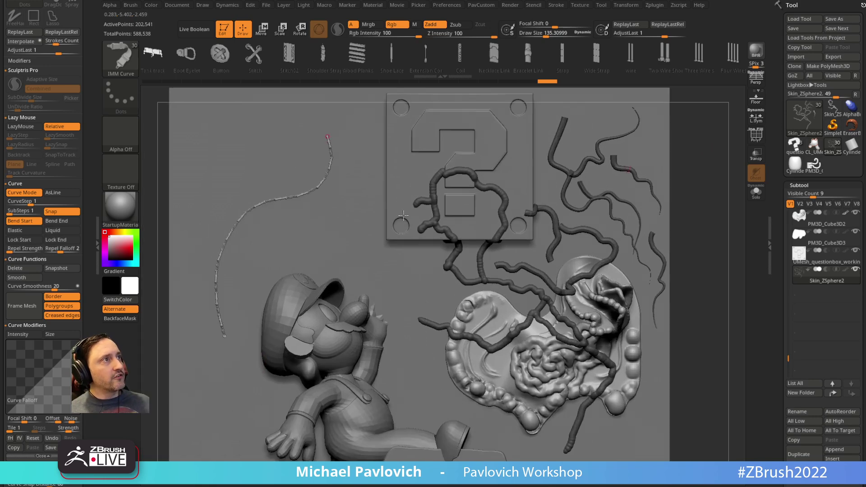
Raise the Draw Size to about 238 and update the IMM curve so its inserted meshes match
{"action": "key", "text": "s"}
{"action": "left_click_drag", "start_coordinate": [334, 231], "coordinate": [342, 231]}
{"action": "left_click", "coordinate": [321, 186]}
{"action": "left_click_drag", "start_coordinate": [706, 142], "coordinate": [713, 154], "text": "alt"}
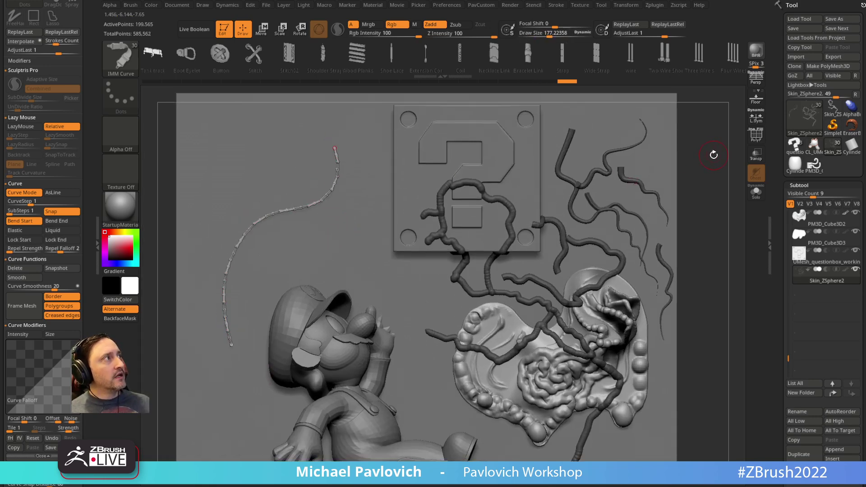
{"action": "left_click", "coordinate": [329, 193]}
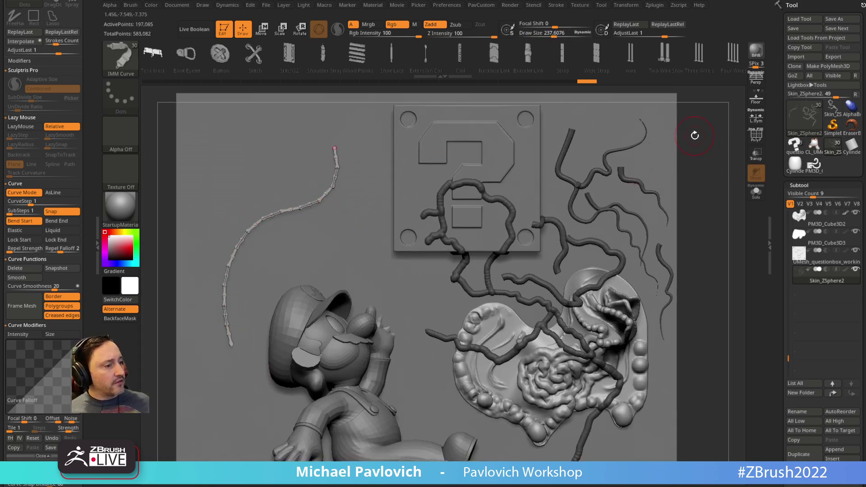
Switch to the browser, open the channel page of the Snake Curve Brushes video's author, and close the miniplayer
{"action": "left_click_drag", "start_coordinate": [865, 56], "coordinate": [568, 74]}
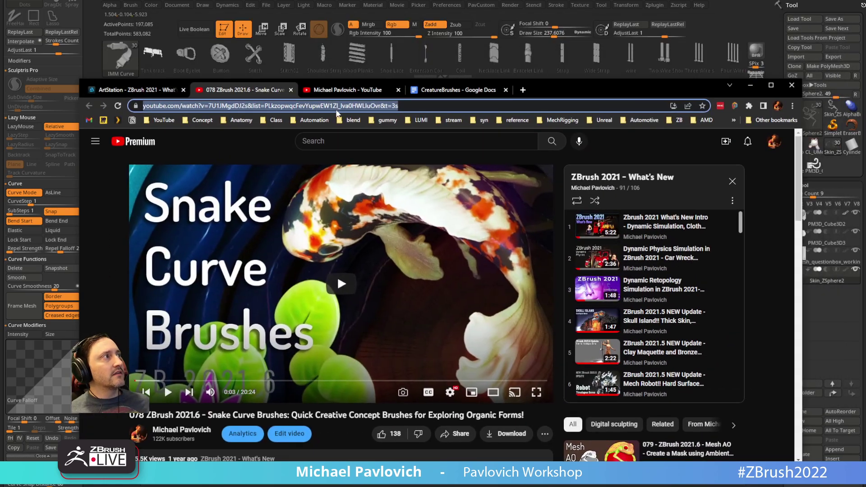
{"action": "scroll", "coordinate": [417, 195], "scroll_direction": "down", "scroll_amount": 5}
{"action": "left_click", "coordinate": [181, 204]}
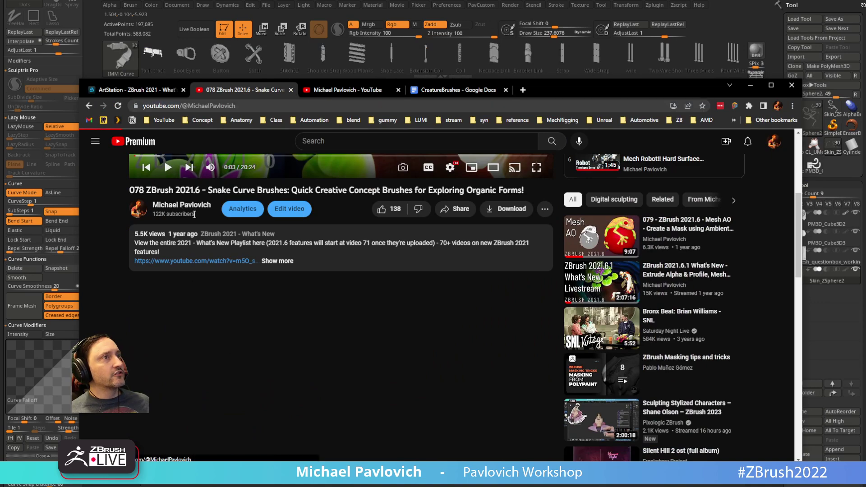
{"action": "scroll", "coordinate": [529, 280], "scroll_direction": "down", "scroll_amount": 3}
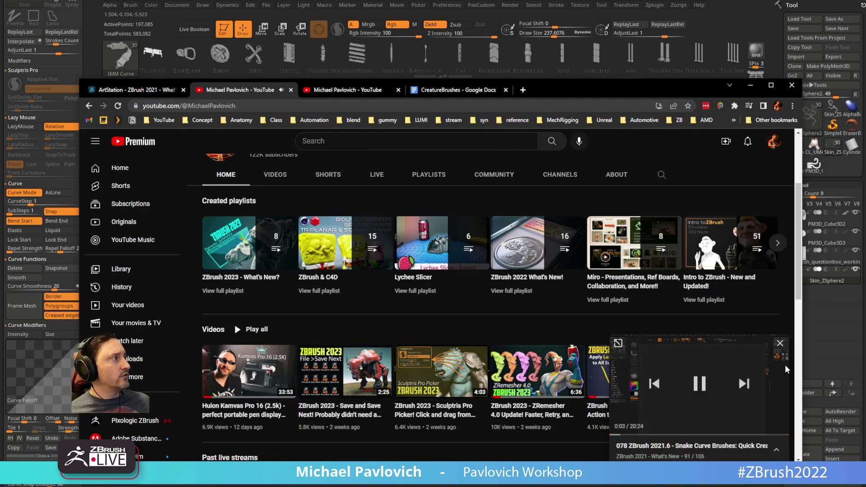
{"action": "left_click", "coordinate": [779, 343]}
{"action": "scroll", "coordinate": [658, 311], "scroll_direction": "up", "scroll_amount": 3}
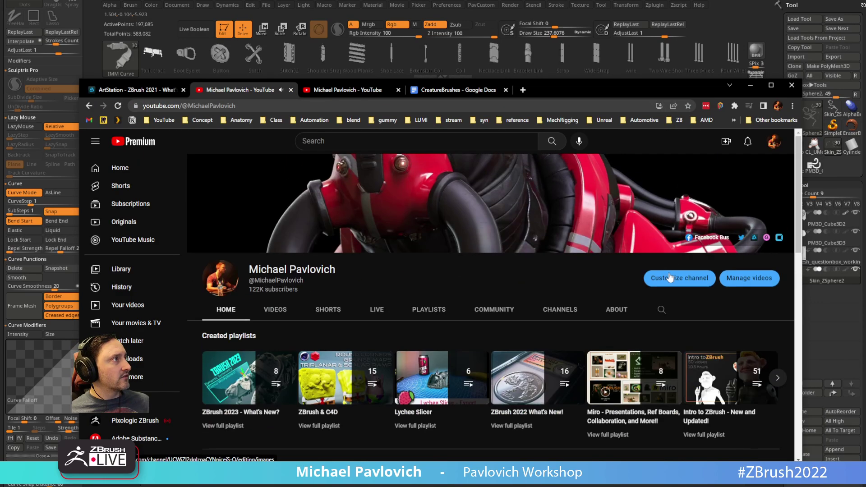
Search the YouTube channel for "IMM Curve" and look through the listed videos
{"action": "left_click", "coordinate": [661, 309]}
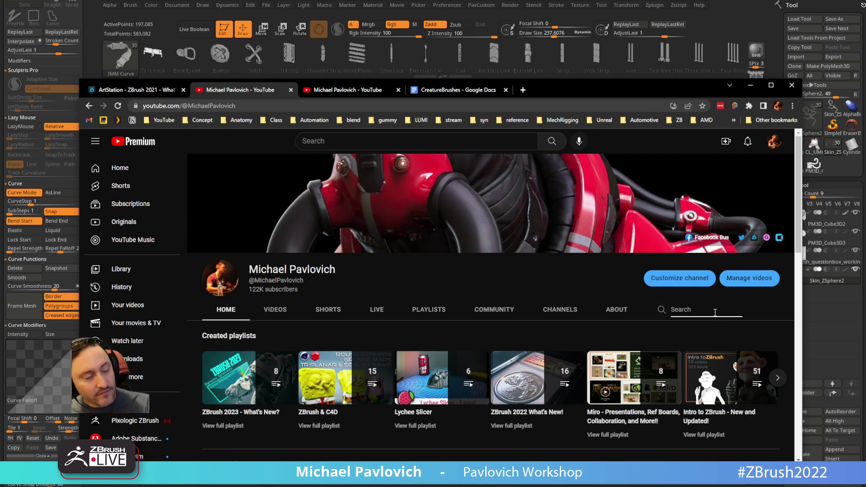
{"action": "key", "text": "Return"}
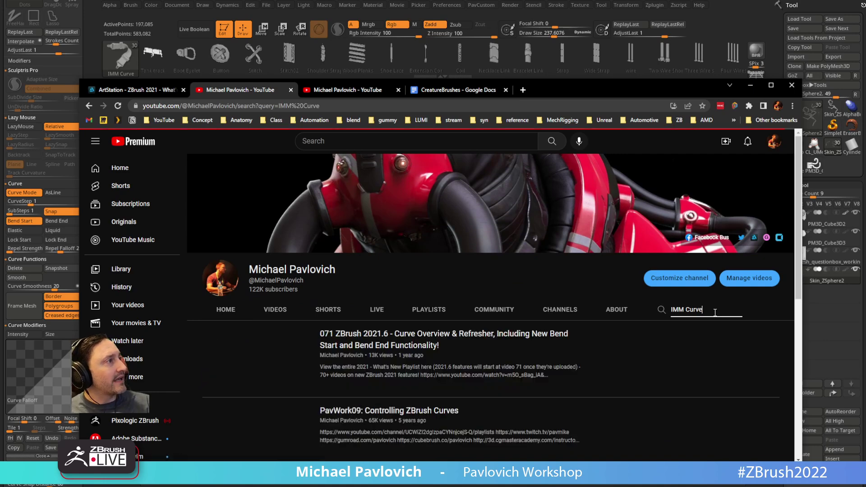
{"action": "scroll", "coordinate": [369, 352], "scroll_direction": "down", "scroll_amount": 1}
{"action": "scroll", "coordinate": [369, 351], "scroll_direction": "down", "scroll_amount": 8}
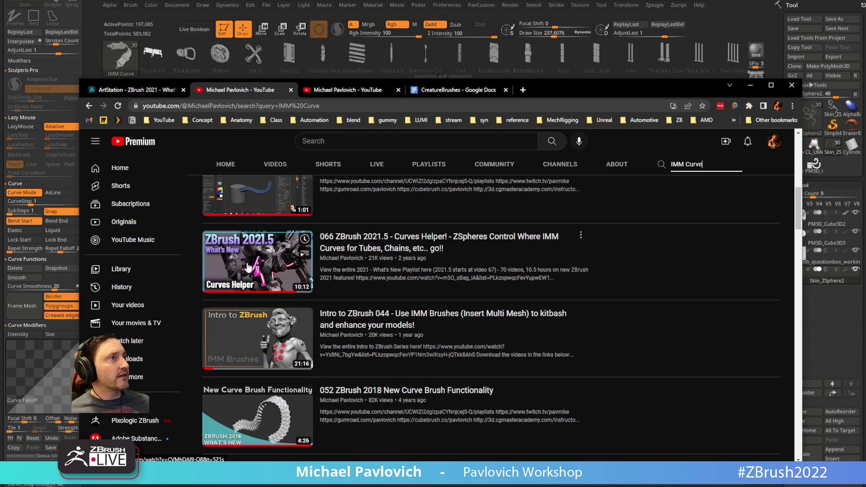
{"action": "scroll", "coordinate": [318, 356], "scroll_direction": "down", "scroll_amount": 1}
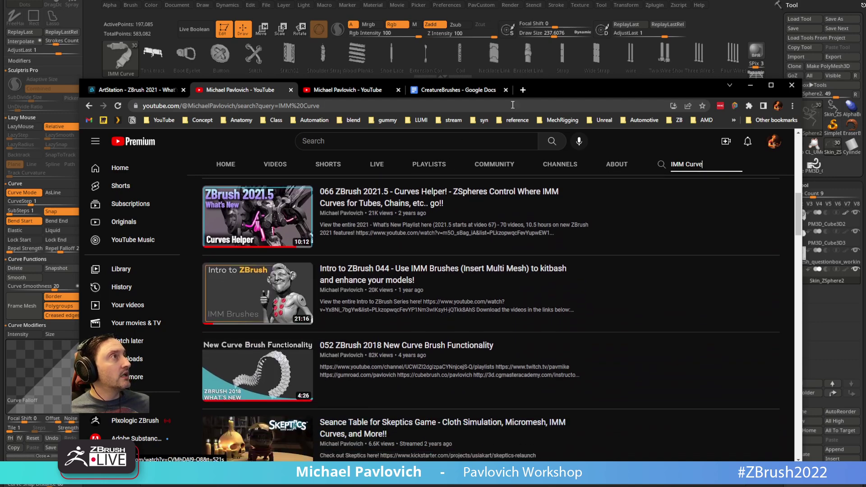
Return to ZBrush and replace the mesh along the IMM curve with the Bracelet Link insert
{"action": "key", "text": "alt+Tab"}
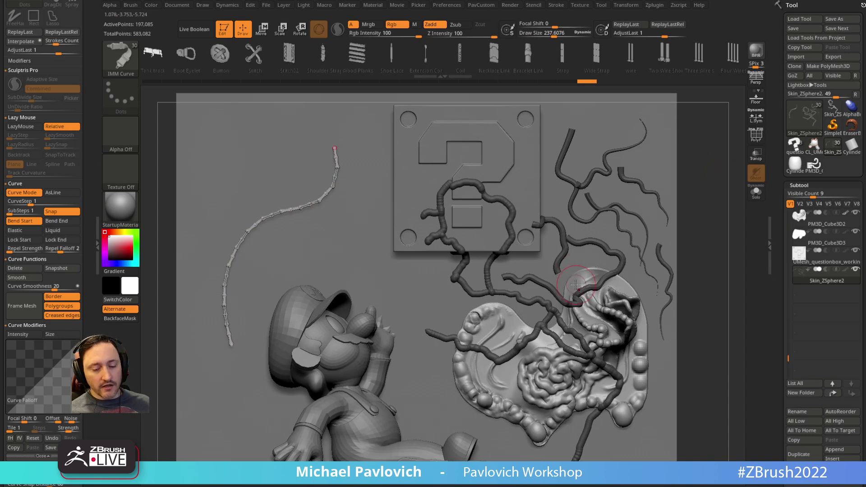
{"action": "key", "text": "b"}
{"action": "key", "text": "i"}
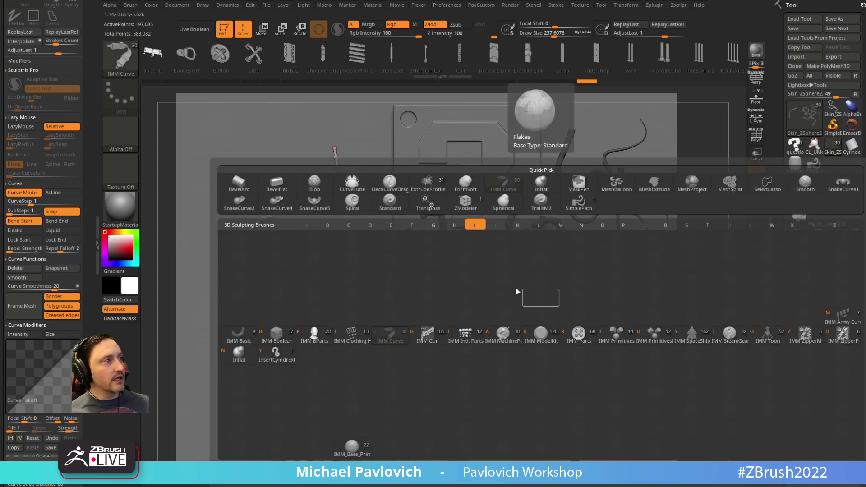
{"action": "left_click", "coordinate": [396, 334]}
{"action": "key", "text": "m"}
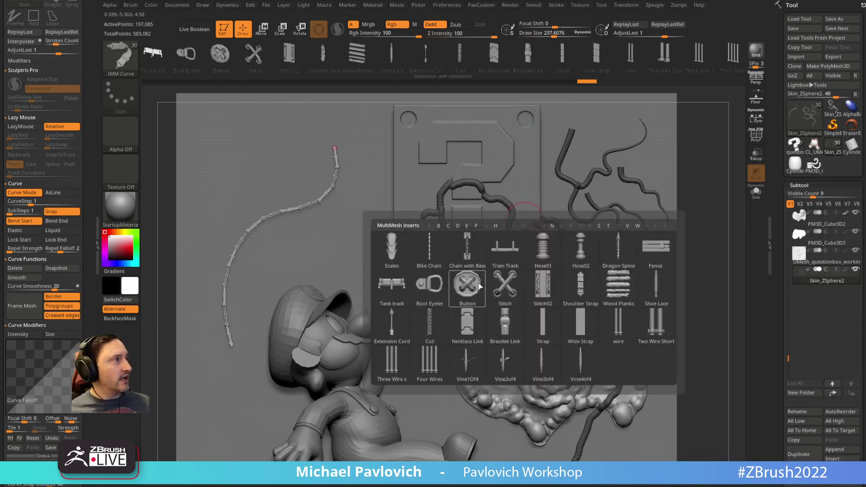
{"action": "left_click", "coordinate": [505, 326]}
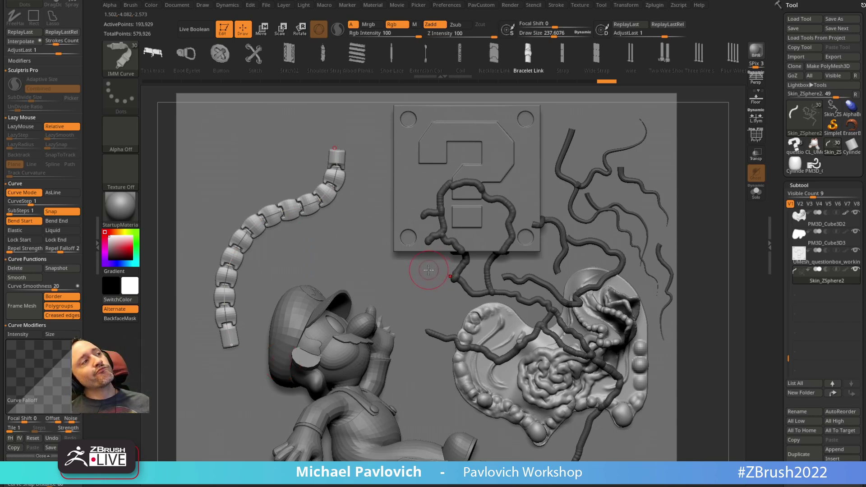
Replace the bracelet links with a SimplePath tube on the same curve and turn off the Size modifier for uniform thickness
{"action": "key", "text": "b"}
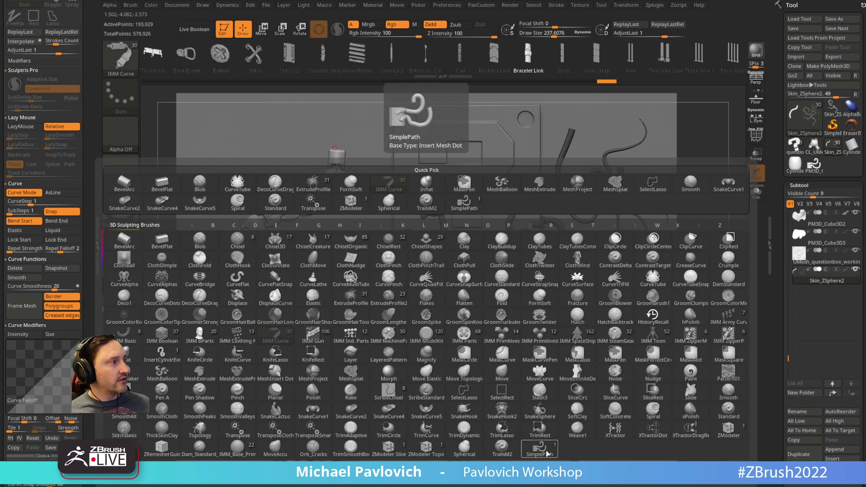
{"action": "left_click", "coordinate": [398, 226]}
{"action": "left_click", "coordinate": [340, 186]}
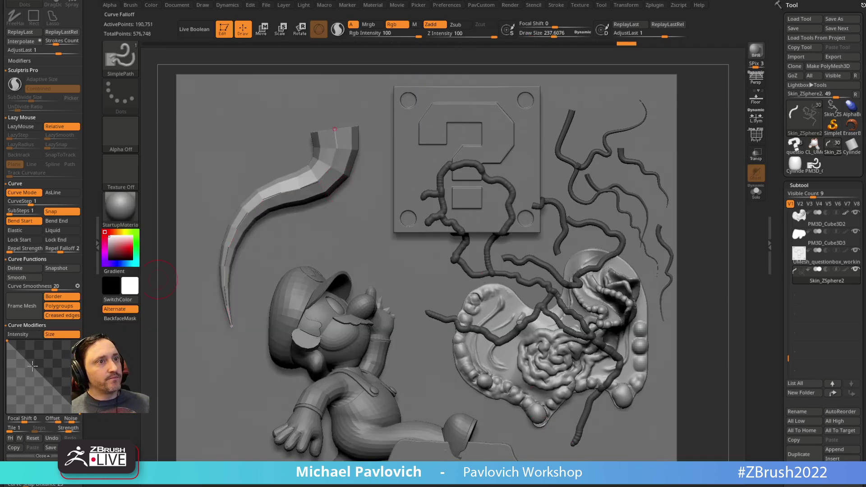
{"action": "left_click", "coordinate": [61, 334]}
{"action": "left_click", "coordinate": [311, 186]}
Reduce the Draw Size to about 62, update the SimplePath tube to that thickness, and release its curve
{"action": "key", "text": "s"}
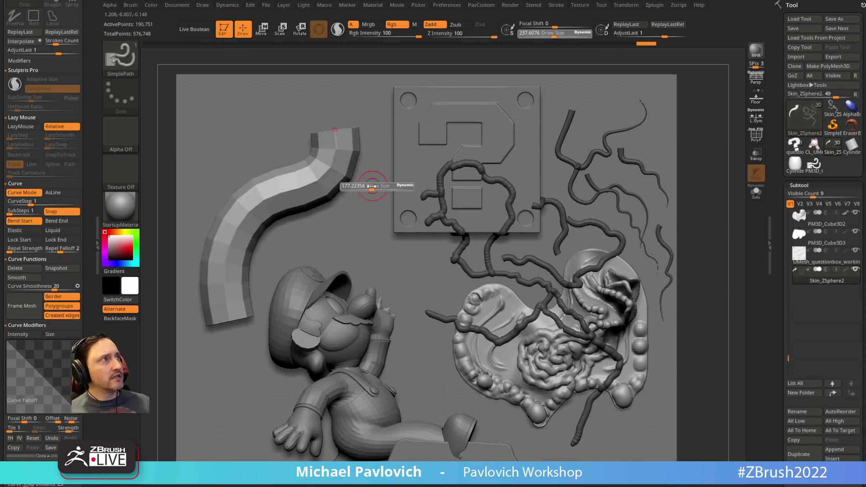
{"action": "left_click_drag", "start_coordinate": [372, 186], "coordinate": [360, 186]}
{"action": "left_click", "coordinate": [337, 171]}
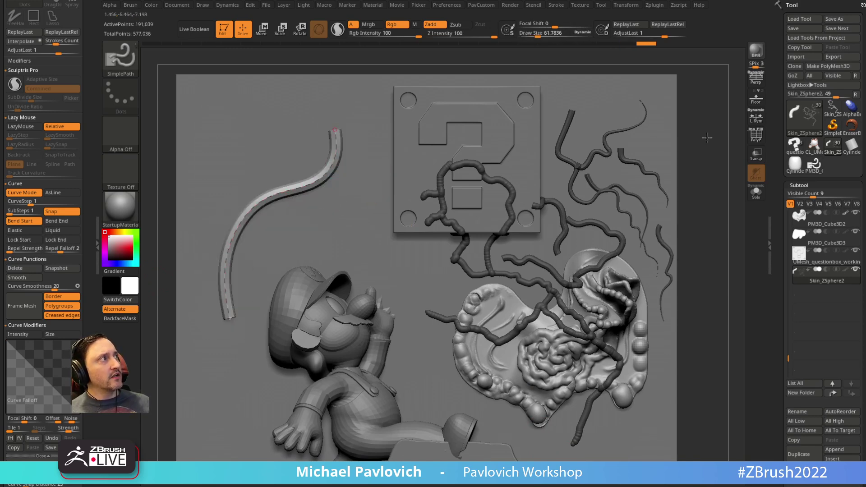
{"action": "left_click", "coordinate": [592, 109]}
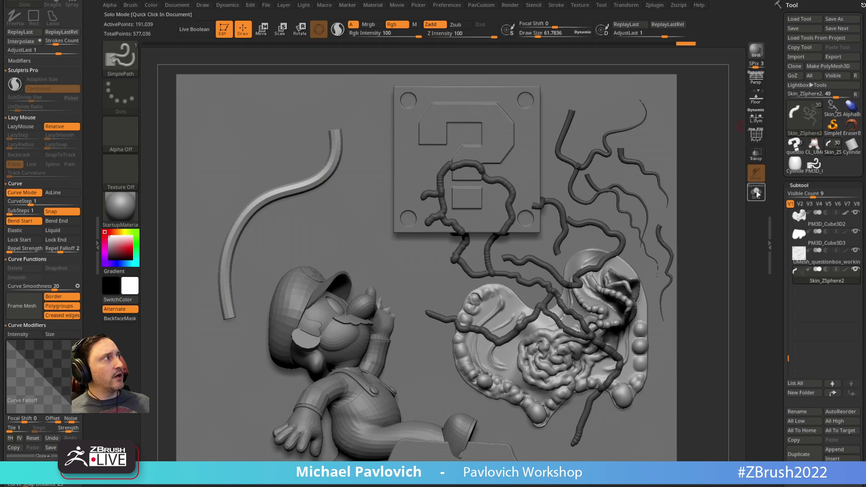
Split the unmasked tube into its own subtool and isolate it with Solo mode
{"action": "key", "text": "2"}
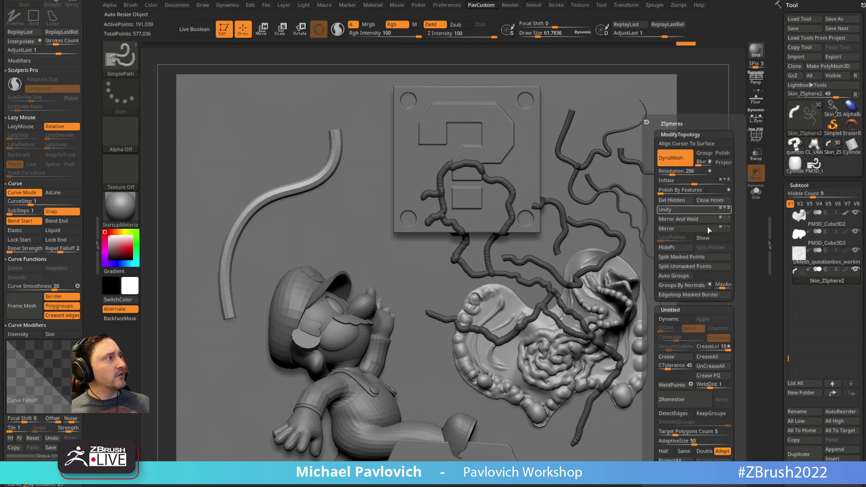
{"action": "left_click", "coordinate": [690, 259]}
{"action": "left_click", "coordinate": [756, 192]}
{"action": "mouse_move", "coordinate": [656, 195]}
{"action": "right_mouse_down"}
{"action": "mouse_move", "coordinate": [657, 147]}
{"action": "mouse_move", "coordinate": [663, 184]}
{"action": "right_mouse_up"}
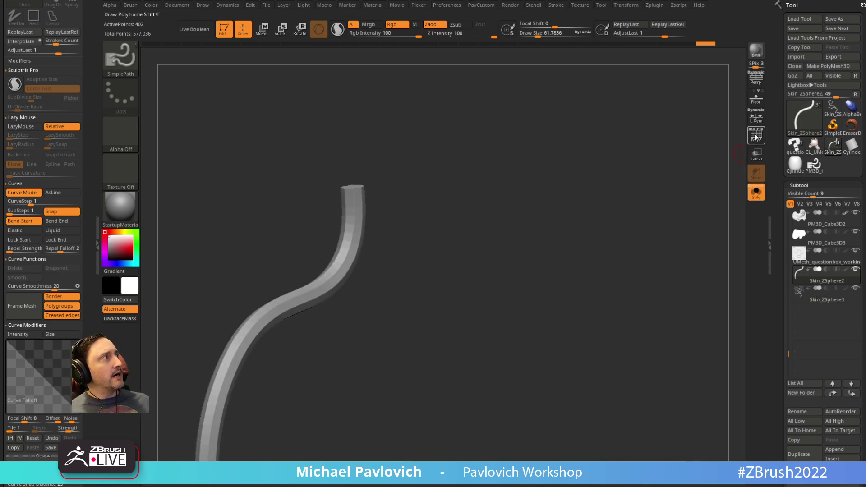
Turn on the polyframe display to show the isolated tube's wireframe and polygroups
{"action": "left_click", "coordinate": [756, 135]}
{"action": "key", "text": "space"}
{"action": "left_click", "coordinate": [553, 284]}
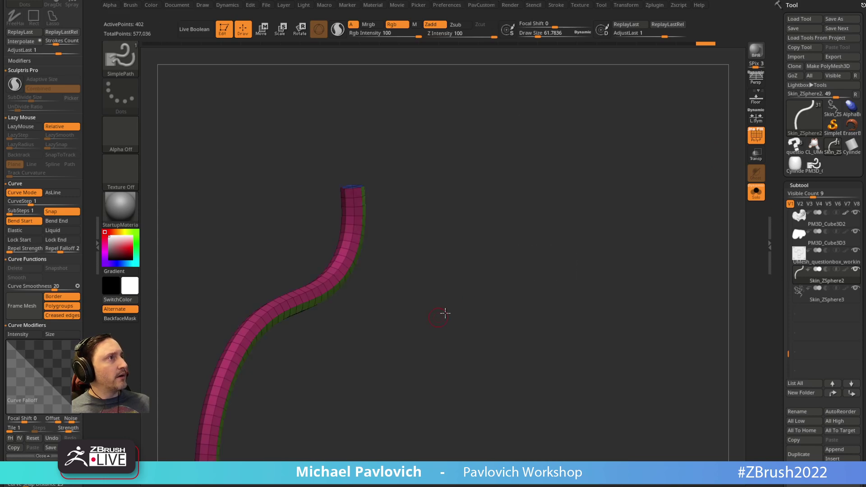
Group the tube's polygons by normals, then isolate the tube body and delete its hidden end caps
{"action": "key", "text": "f"}
{"action": "key", "text": "space"}
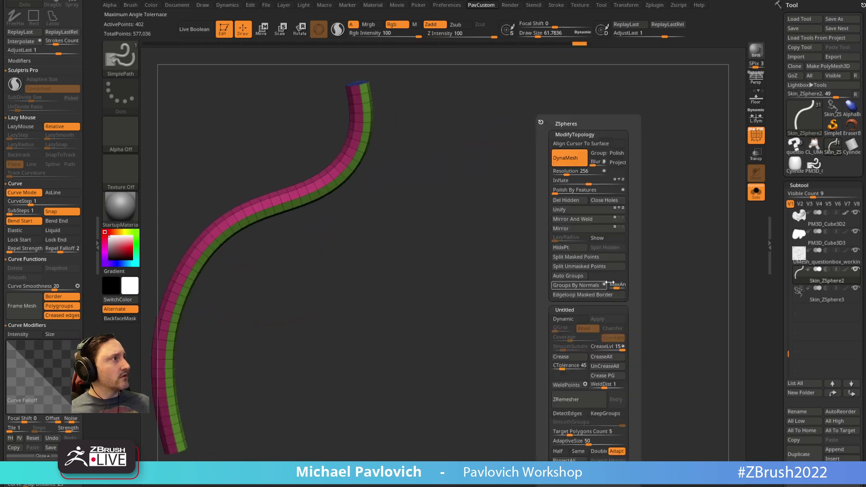
{"action": "left_click", "coordinate": [588, 284]}
{"action": "left_click_drag", "start_coordinate": [500, 296], "coordinate": [582, 251], "text": "alt"}
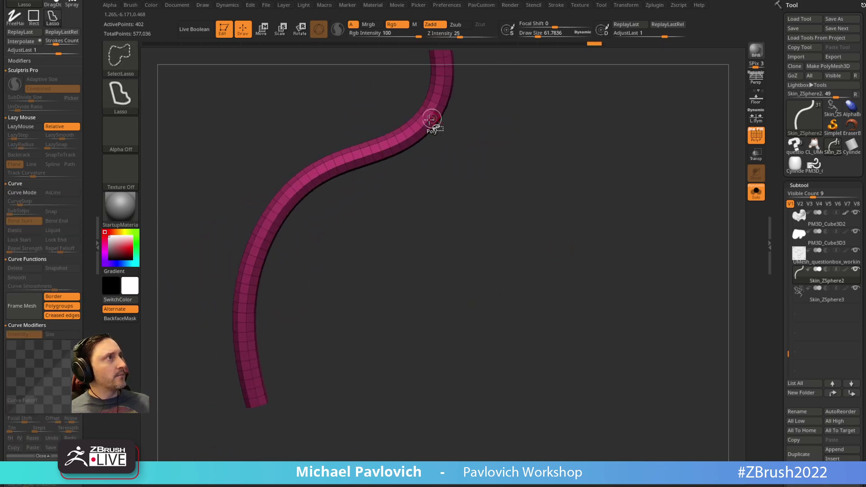
{"action": "left_click", "coordinate": [431, 120], "text": "ctrl+shift"}
{"action": "key", "text": "space"}
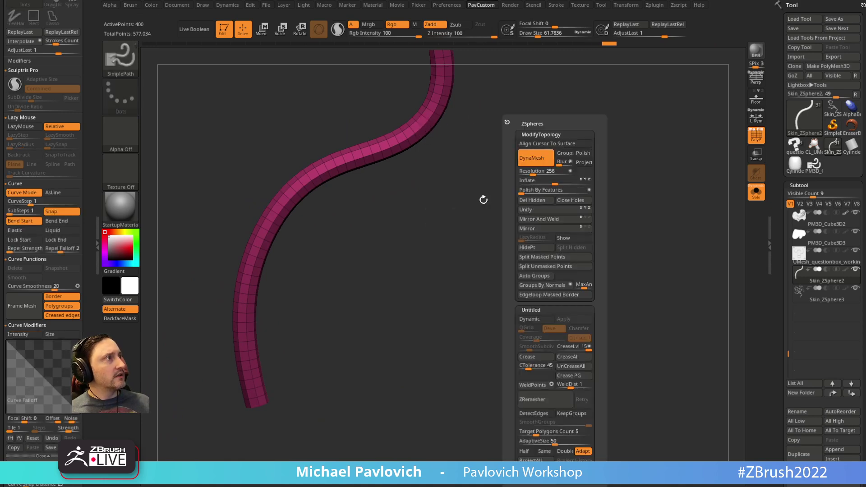
{"action": "left_click_drag", "start_coordinate": [483, 197], "coordinate": [516, 273]}
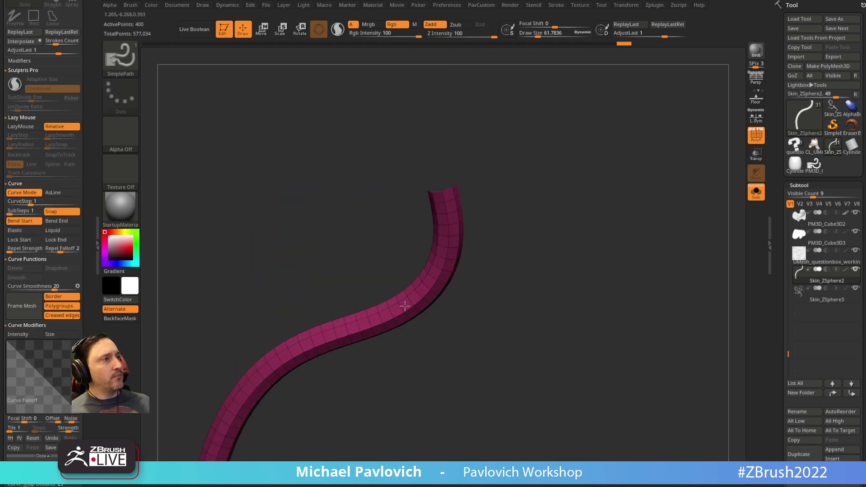
Use ZModeler's PolyGroup edge action to give neighbouring lengthwise polyloops of the tube their own polygroups
{"action": "mouse_move", "coordinate": [558, 231]}
{"action": "left_mouse_down"}
{"action": "mouse_move", "coordinate": [546, 139]}
{"action": "mouse_move", "coordinate": [523, 147]}
{"action": "mouse_move", "coordinate": [535, 147]}
{"action": "mouse_move", "coordinate": [547, 224]}
{"action": "left_mouse_up"}
{"action": "key", "text": "b"}
{"action": "key", "text": "z"}
{"action": "key", "text": "m"}
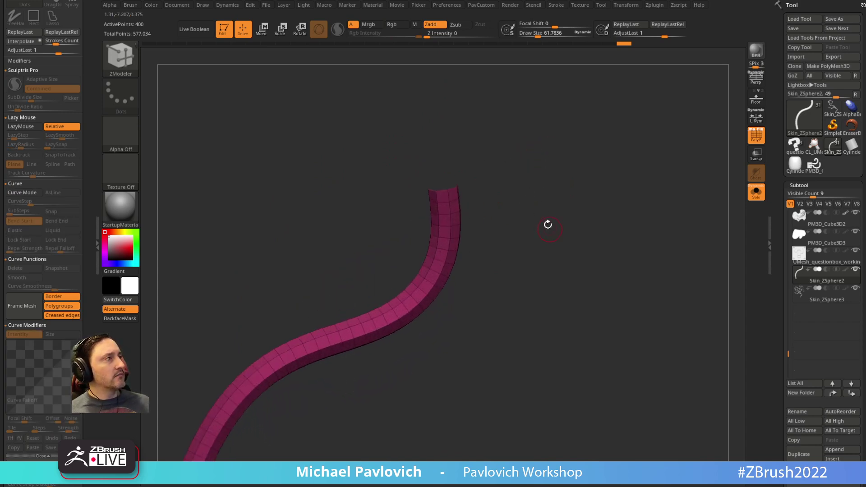
{"action": "key", "text": "space"}
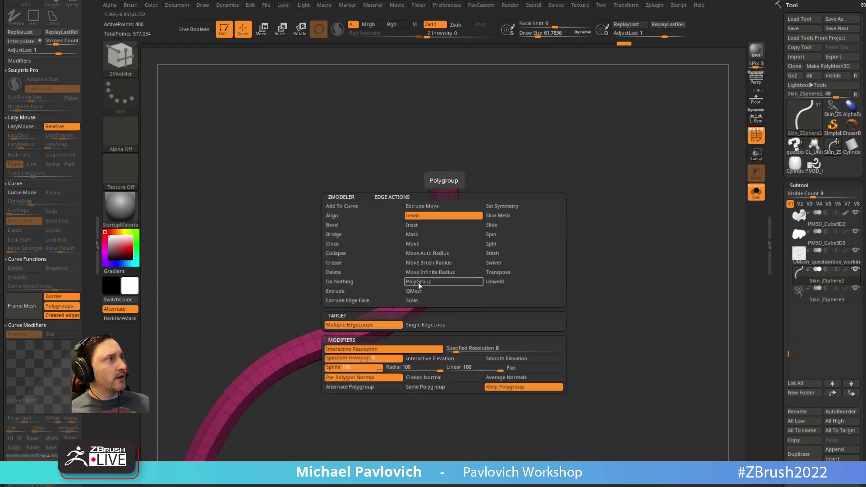
{"action": "left_click", "coordinate": [418, 282]}
{"action": "left_click", "coordinate": [458, 220]}
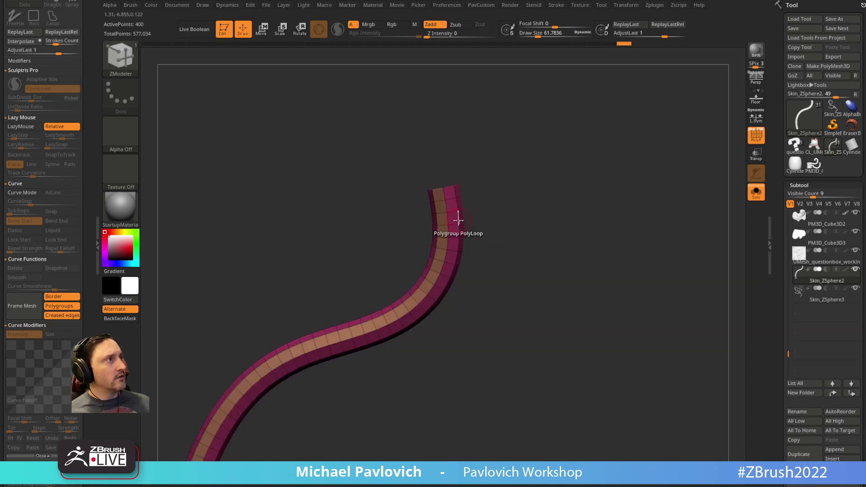
{"action": "left_click", "coordinate": [454, 224]}
{"action": "key", "text": "alt"}
{"action": "left_click_drag", "start_coordinate": [491, 218], "coordinate": [521, 199]}
{"action": "left_click", "coordinate": [464, 224]}
{"action": "key", "text": "alt"}
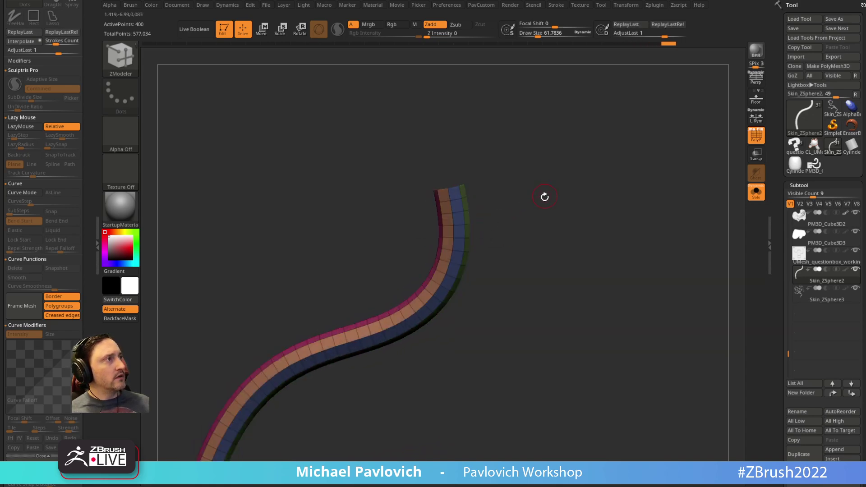
Frame the mesh with curves along polygroup boundaries only, excluding the border and creased edges
{"action": "left_click", "coordinate": [59, 315]}
{"action": "left_click", "coordinate": [59, 297]}
{"action": "left_click", "coordinate": [22, 305]}
{"action": "mouse_move", "coordinate": [556, 193]}
{"action": "left_mouse_down"}
{"action": "mouse_move", "coordinate": [560, 215]}
{"action": "mouse_move", "coordinate": [552, 208]}
{"action": "left_mouse_up"}
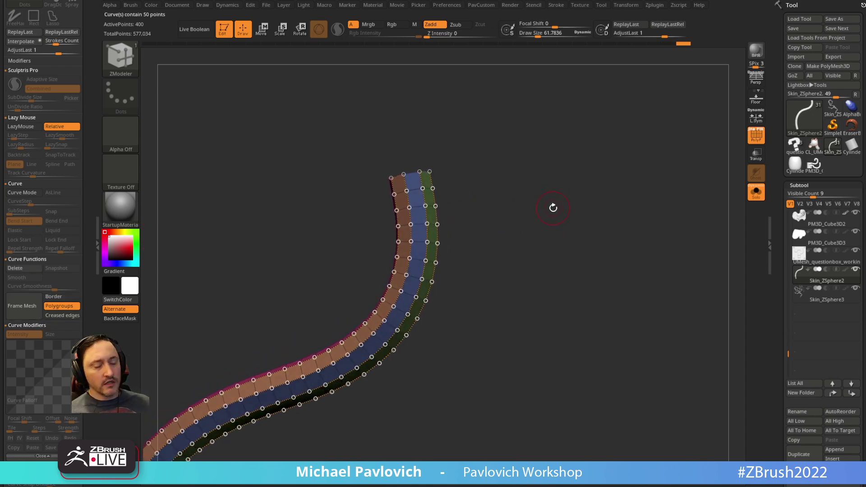
Extrude the ExtrudeProfile brush's hair06 profile along the framed curves and delete the curves
{"action": "key", "text": "b"}
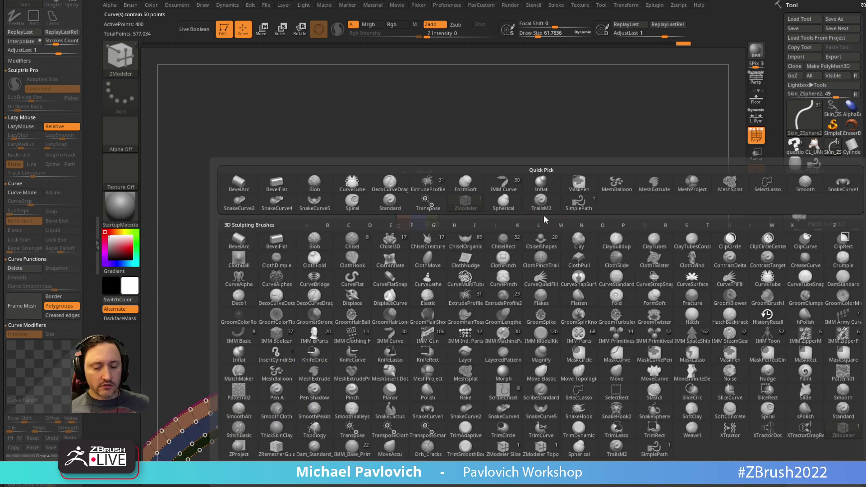
{"action": "key", "text": "e"}
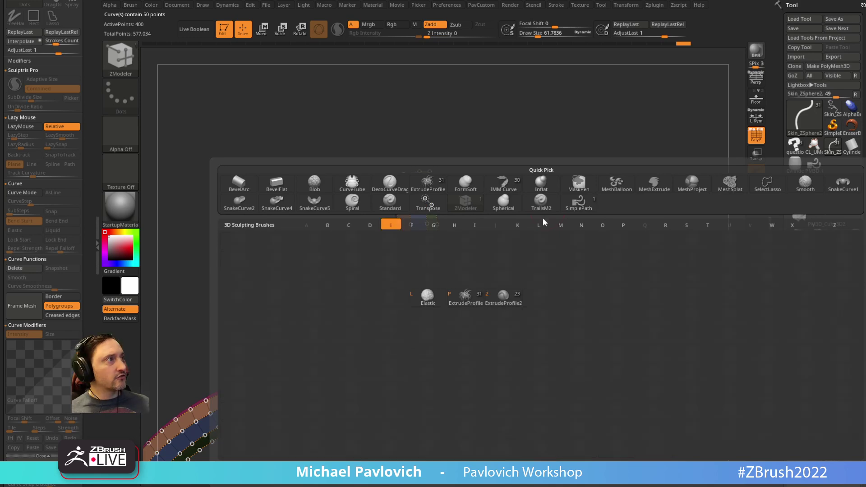
{"action": "left_click", "coordinate": [458, 298]}
{"action": "key", "text": "m"}
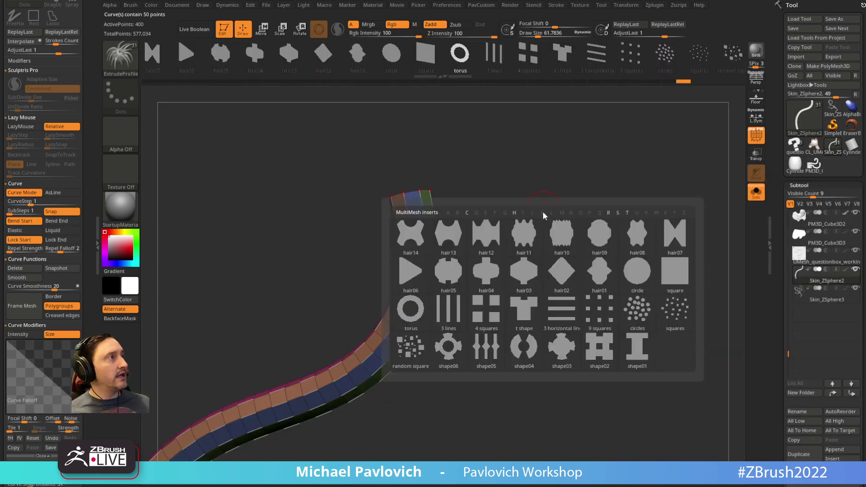
{"action": "left_click", "coordinate": [417, 275]}
{"action": "left_click", "coordinate": [426, 226]}
{"action": "left_click_drag", "start_coordinate": [555, 193], "coordinate": [617, 181]}
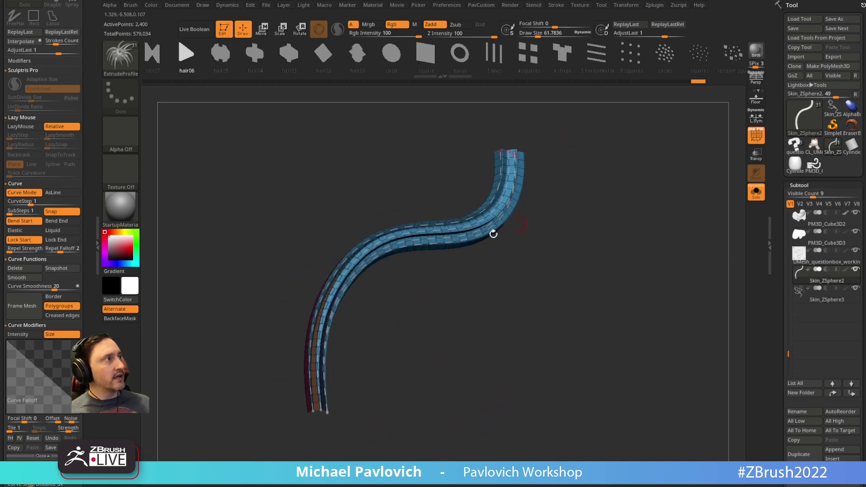
{"action": "mouse_move", "coordinate": [493, 231]}
{"action": "left_mouse_down"}
{"action": "mouse_move", "coordinate": [465, 300]}
{"action": "mouse_move", "coordinate": [495, 293]}
{"action": "left_mouse_up"}
{"action": "mouse_move", "coordinate": [601, 230]}
{"action": "left_mouse_down", "text": "alt"}
{"action": "mouse_move", "coordinate": [564, 209]}
{"action": "mouse_move", "coordinate": [624, 201]}
{"action": "mouse_move", "coordinate": [653, 209]}
{"action": "left_mouse_up", "text": "alt"}
{"action": "left_click", "coordinate": [23, 268]}
Split the masked source tube away from the new triangular strands into a separate subtool
{"action": "key", "text": "2"}
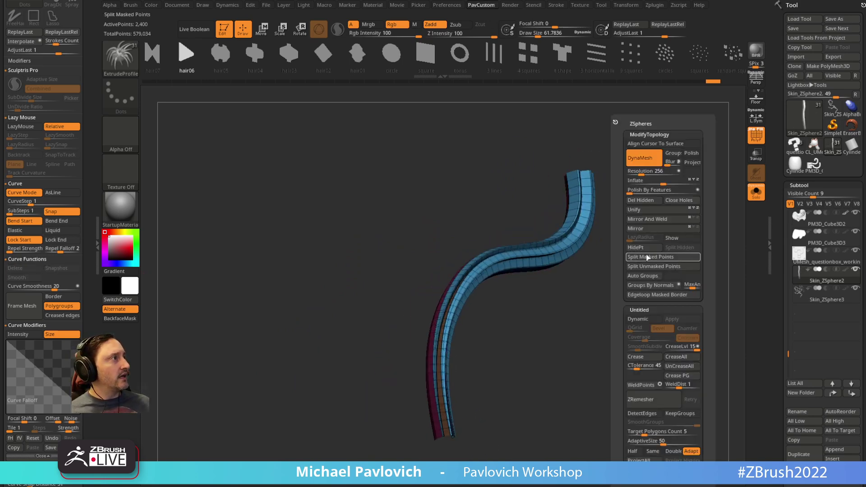
{"action": "key", "text": "ctrl+z"}
{"action": "key", "text": "2"}
{"action": "left_click", "coordinate": [681, 251]}
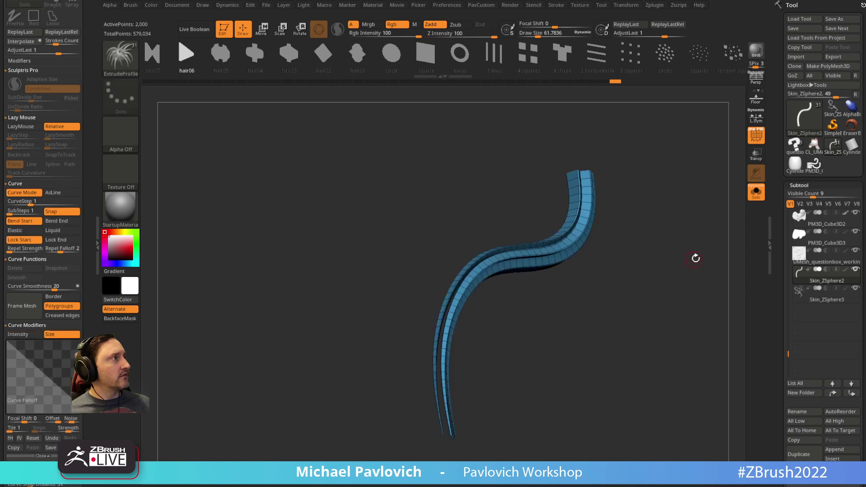
{"action": "key", "text": "space"}
{"action": "left_click", "coordinate": [717, 250]}
{"action": "left_click_drag", "start_coordinate": [640, 255], "coordinate": [609, 228]}
{"action": "left_click_drag", "start_coordinate": [416, 408], "coordinate": [574, 233]}
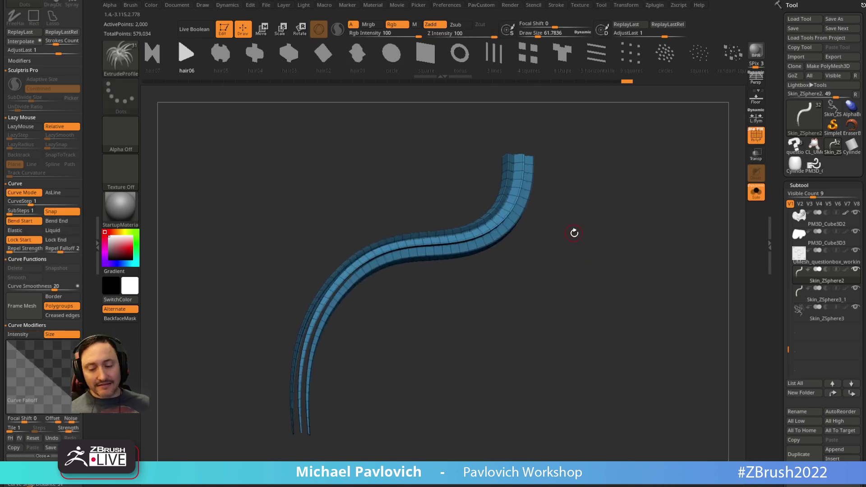
Insert a cylinder from the IMM base primitives brush onto the strands
{"action": "key", "text": "m"}
{"action": "left_click", "coordinate": [432, 347]}
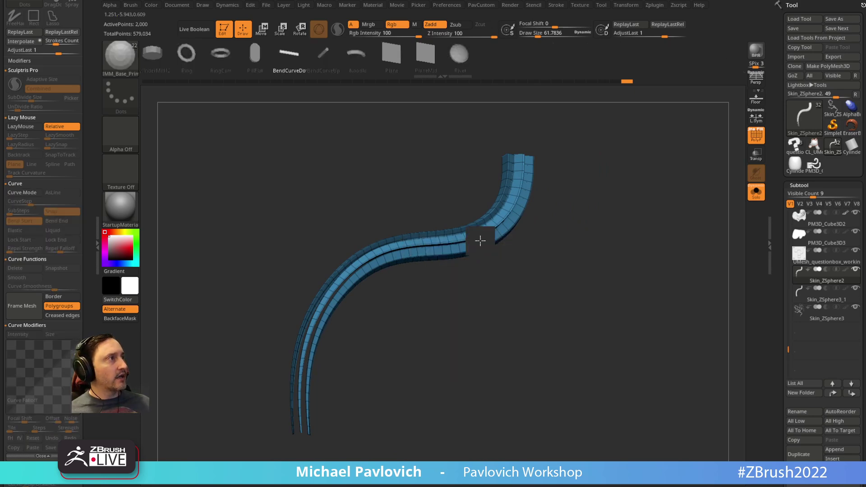
{"action": "left_click_drag", "start_coordinate": [481, 239], "coordinate": [618, 236]}
{"action": "left_click_drag", "start_coordinate": [623, 256], "coordinate": [581, 244]}
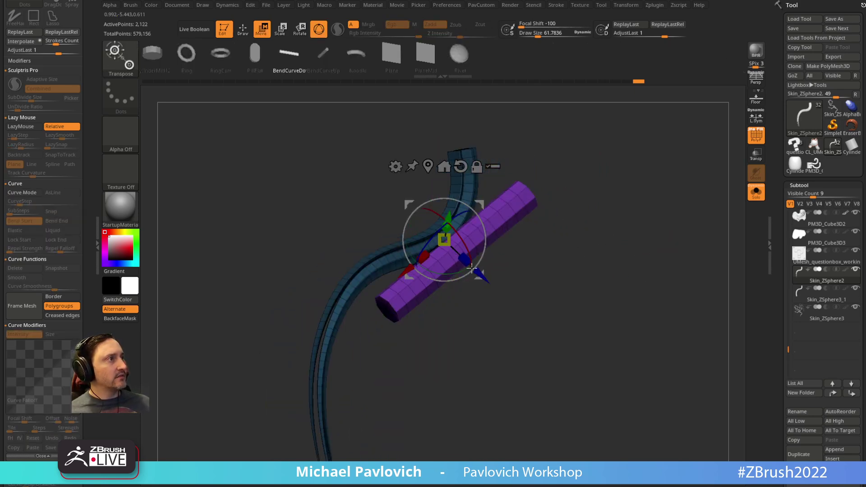
Split the masked strands into a separate subtool so the inserted cylinder is on its own
{"action": "left_click", "coordinate": [395, 166]}
{"action": "key", "text": "2"}
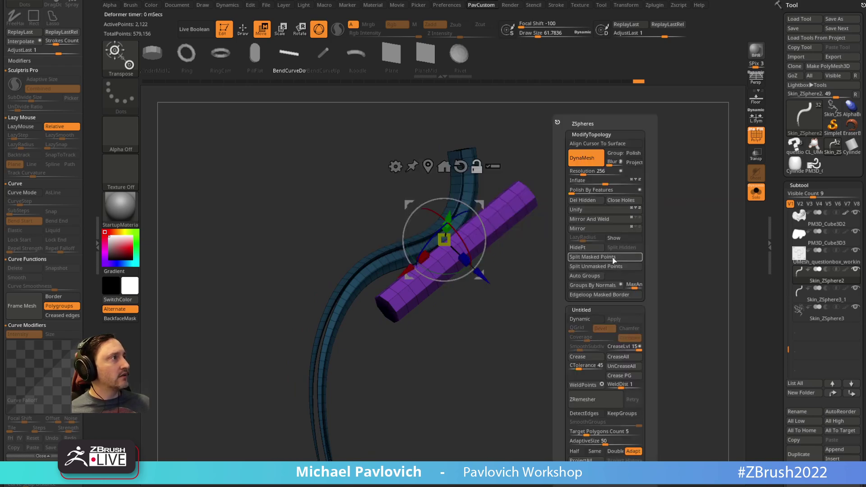
{"action": "left_click", "coordinate": [614, 257]}
{"action": "left_click_drag", "start_coordinate": [527, 277], "coordinate": [553, 251]}
{"action": "left_click", "coordinate": [400, 183]}
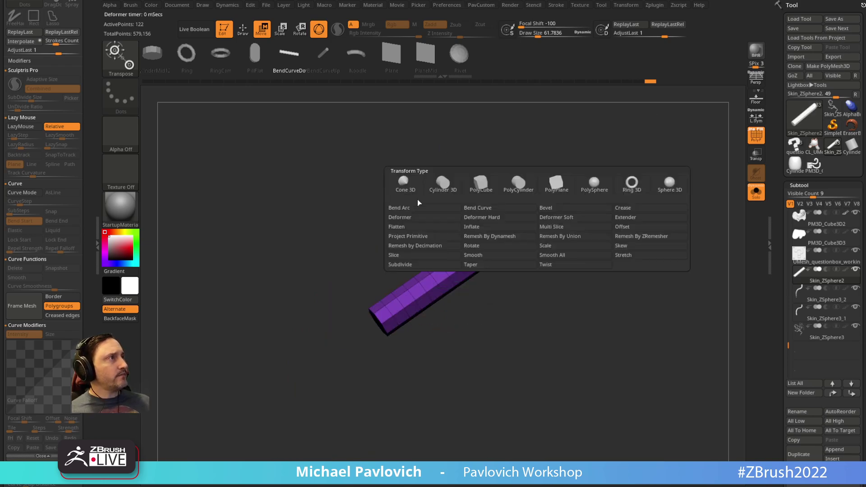
{"action": "left_click", "coordinate": [435, 207]}
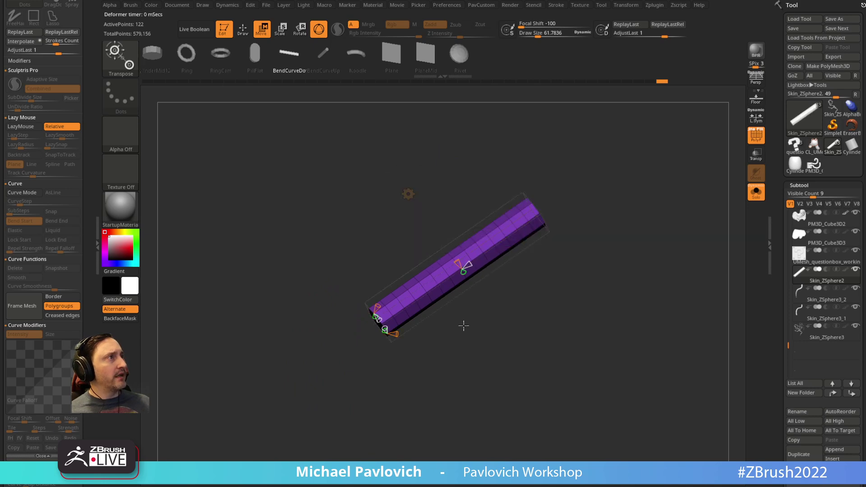
{"action": "left_click_drag", "start_coordinate": [463, 325], "coordinate": [445, 255]}
Apply the Bend Curve deformer to the cylinder and shift its curve points to bend it into a winding shape
{"action": "left_click", "coordinate": [408, 194]}
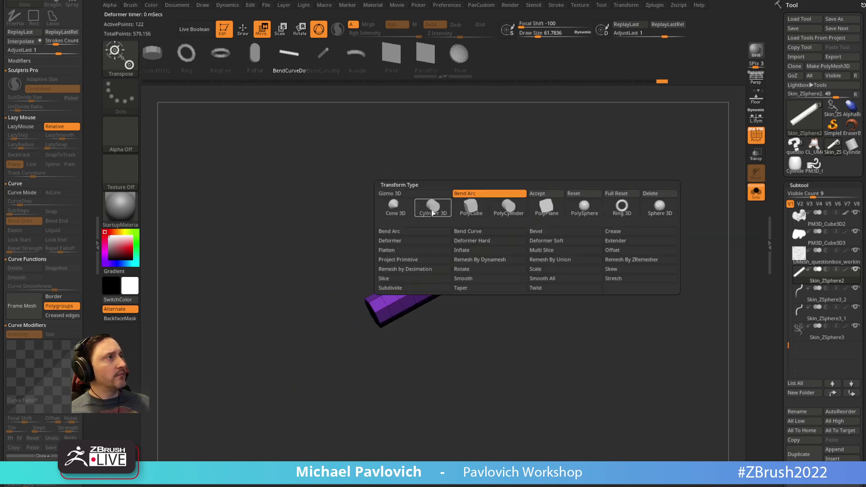
{"action": "left_click", "coordinate": [471, 230]}
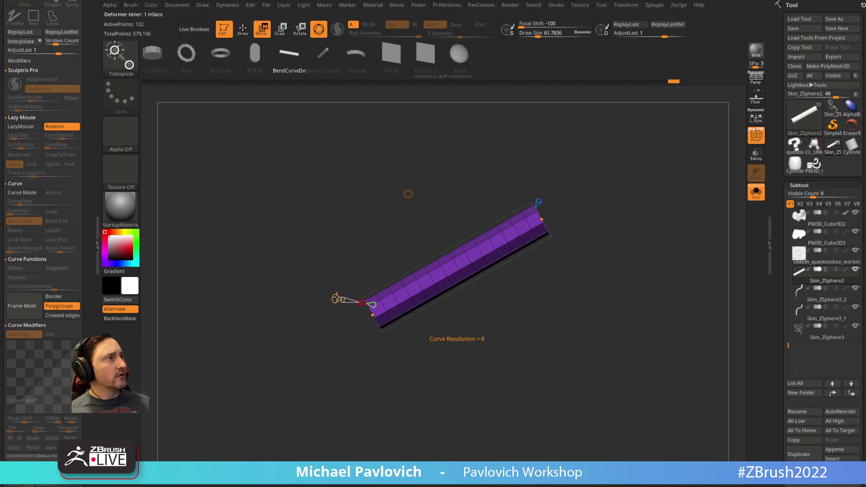
{"action": "left_click_drag", "start_coordinate": [372, 315], "coordinate": [318, 230]}
{"action": "left_click_drag", "start_coordinate": [414, 291], "coordinate": [376, 326]}
{"action": "left_click_drag", "start_coordinate": [451, 274], "coordinate": [428, 251]}
{"action": "left_click_drag", "start_coordinate": [499, 243], "coordinate": [499, 265]}
{"action": "left_click_drag", "start_coordinate": [576, 200], "coordinate": [615, 180]}
{"action": "left_click_drag", "start_coordinate": [390, 221], "coordinate": [566, 140]}
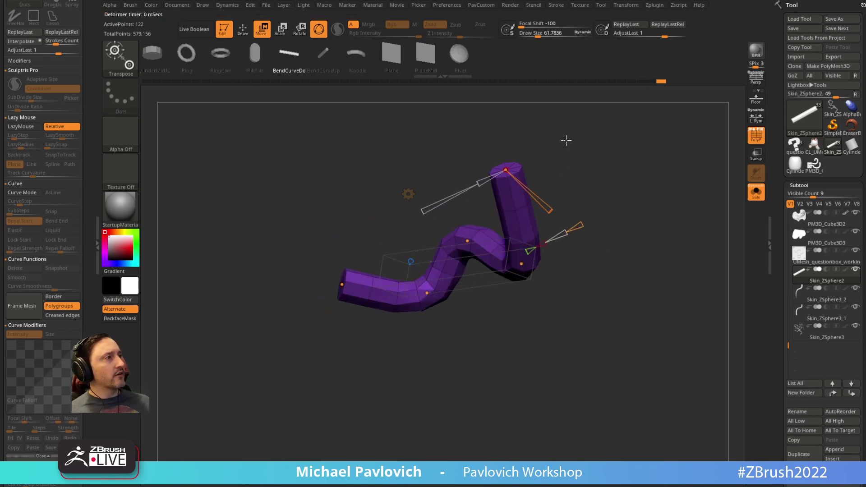
Twist the bent cylinder around its Bend Curve control points, including the far end by about 49
{"action": "left_click_drag", "start_coordinate": [524, 265], "coordinate": [540, 174]}
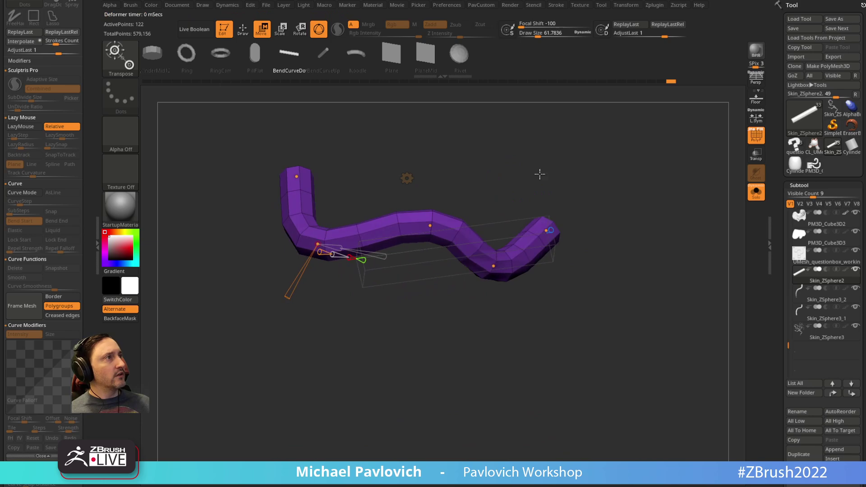
{"action": "left_click_drag", "start_coordinate": [296, 175], "coordinate": [249, 258]}
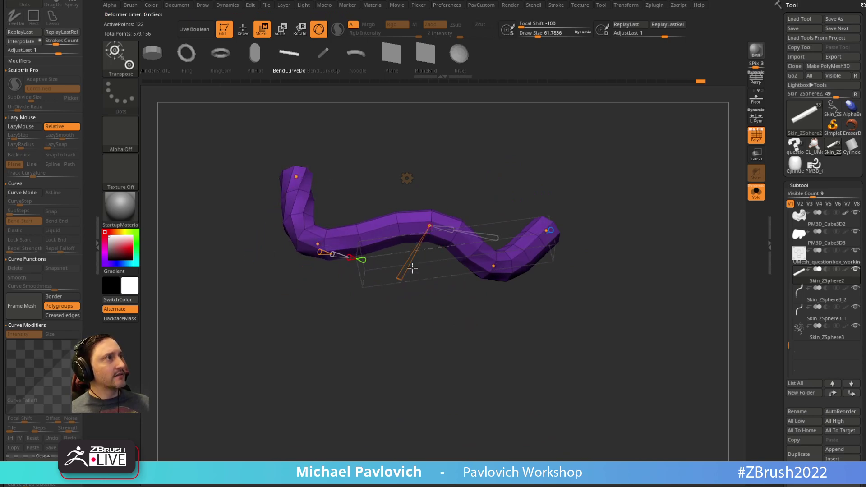
{"action": "left_click_drag", "start_coordinate": [430, 226], "coordinate": [417, 252]}
{"action": "left_click_drag", "start_coordinate": [562, 270], "coordinate": [484, 285]}
{"action": "left_click", "coordinate": [494, 266]}
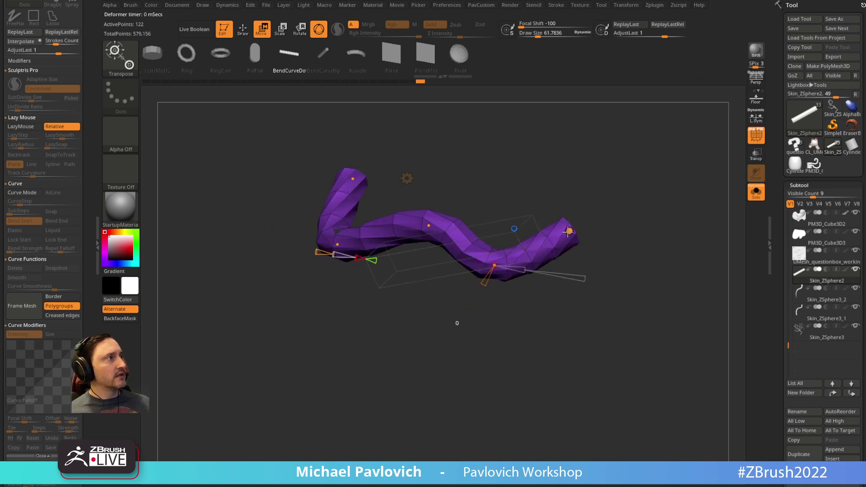
{"action": "left_click_drag", "start_coordinate": [568, 231], "coordinate": [530, 297]}
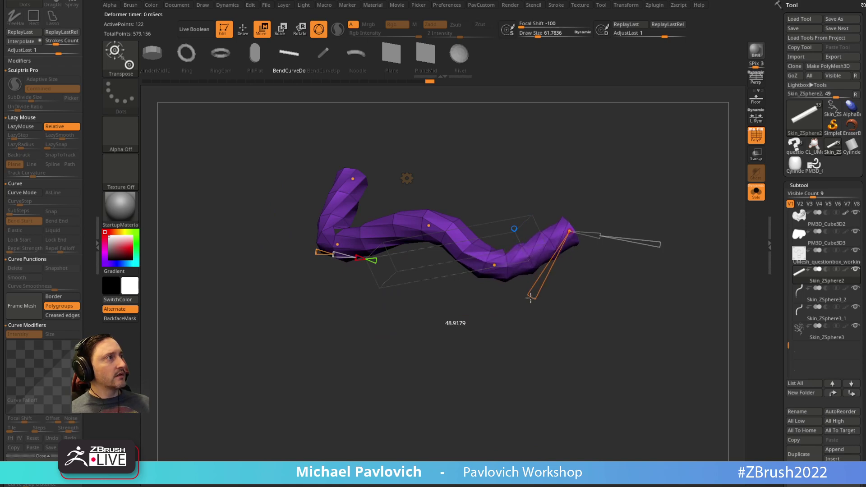
{"action": "left_click_drag", "start_coordinate": [582, 212], "coordinate": [609, 186]}
Leave the deformer and group the twisted tube's polygons by normals with a maximum angle of 85
{"action": "key", "text": "q"}
{"action": "right_click_drag", "start_coordinate": [581, 171], "coordinate": [622, 222], "text": "ctrl"}
{"action": "key", "text": "2"}
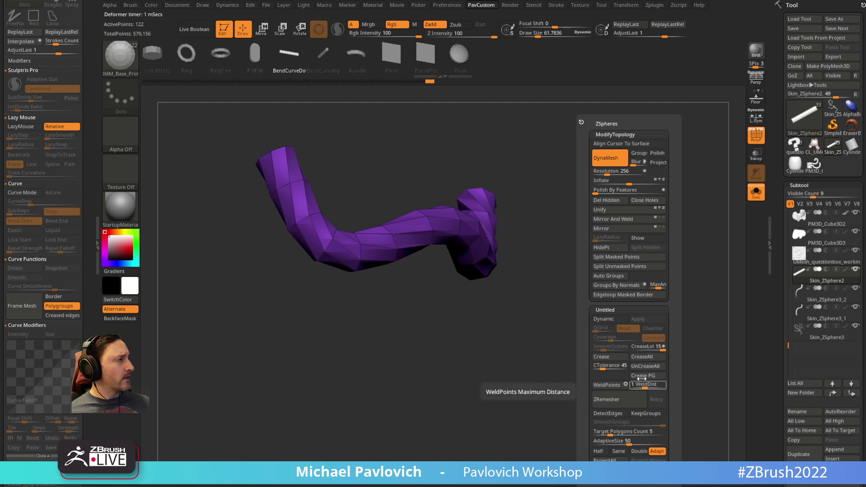
{"action": "left_click", "coordinate": [616, 285]}
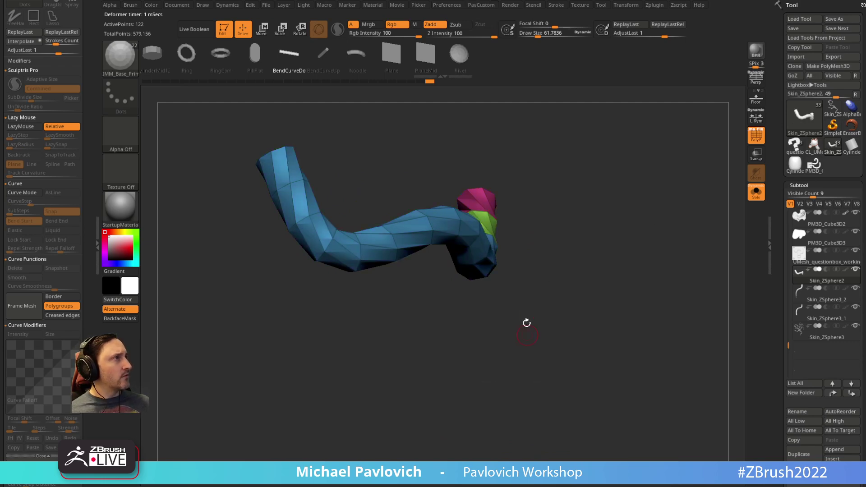
{"action": "left_click_drag", "start_coordinate": [526, 325], "coordinate": [595, 323]}
{"action": "key", "text": "space"}
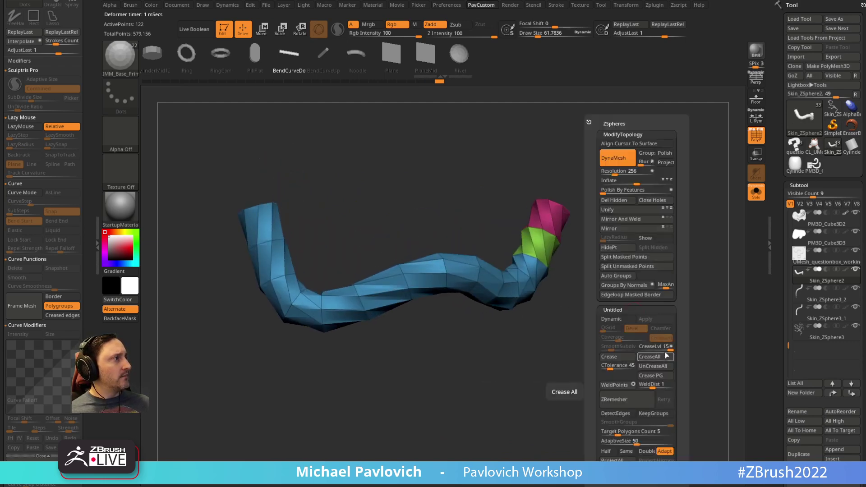
{"action": "left_click", "coordinate": [664, 284]}
{"action": "type", "text": "85"}
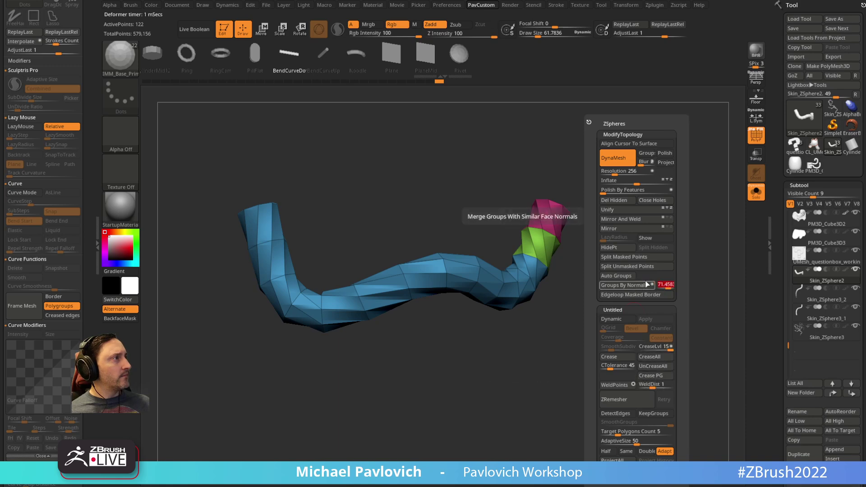
{"action": "left_click", "coordinate": [638, 285]}
Isolate the twisted tube's body polygroup and delete the hidden end caps
{"action": "left_click_drag", "start_coordinate": [541, 343], "coordinate": [489, 284]}
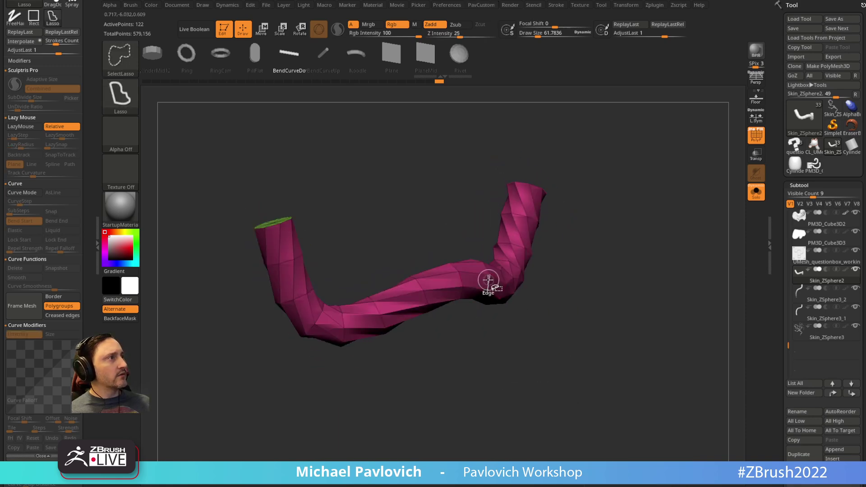
{"action": "key", "text": "space"}
{"action": "left_click", "coordinate": [628, 201]}
{"action": "mouse_move", "coordinate": [587, 235]}
{"action": "left_mouse_down", "text": "alt"}
{"action": "mouse_move", "coordinate": [608, 280]}
{"action": "mouse_move", "coordinate": [609, 261]}
{"action": "left_mouse_up", "text": "alt"}
Assign separate polygroups to two adjacent spiralling polyloops of the twisted tube with ZModeler
{"action": "key", "text": "b"}
{"action": "key", "text": "z"}
{"action": "key", "text": "m"}
{"action": "left_click", "coordinate": [603, 244]}
{"action": "right_click_drag", "start_coordinate": [604, 244], "coordinate": [627, 252]}
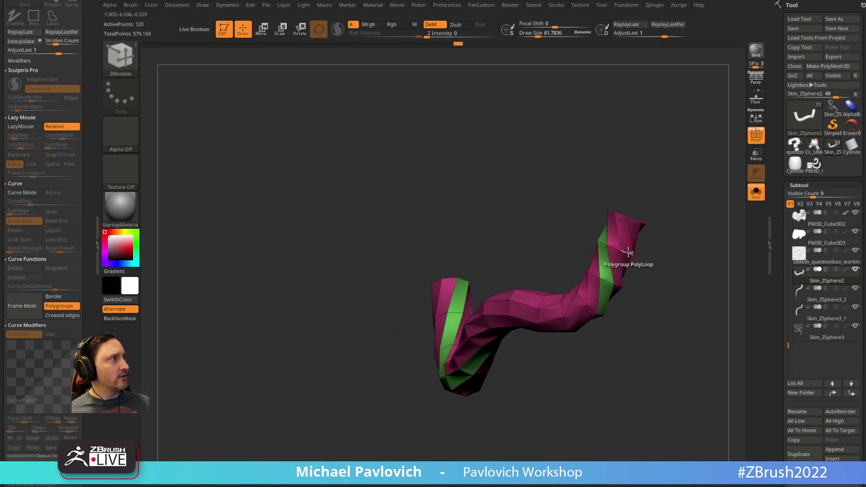
{"action": "left_click", "coordinate": [615, 248]}
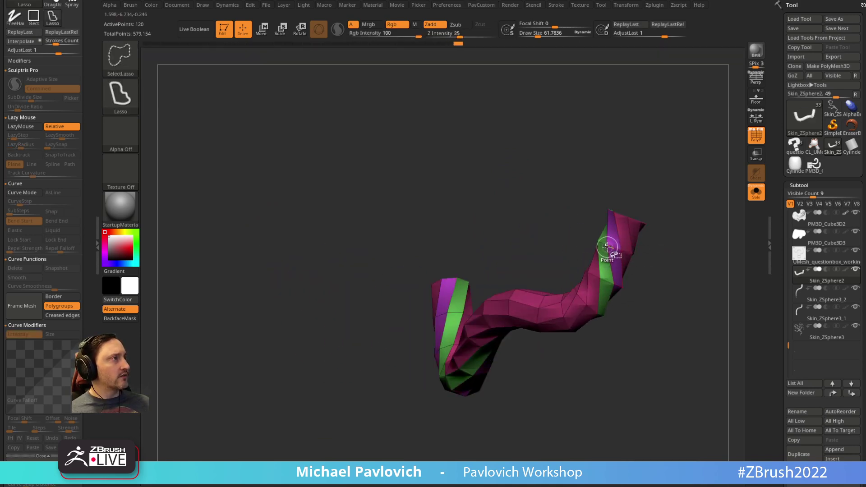
Hide the rest of the twisted tube to isolate its two spiralling polyloops and frame their polygroup border with a curve
{"action": "left_click", "coordinate": [608, 243], "text": "ctrl+shift"}
{"action": "key", "text": "space"}
{"action": "left_click", "coordinate": [652, 201]}
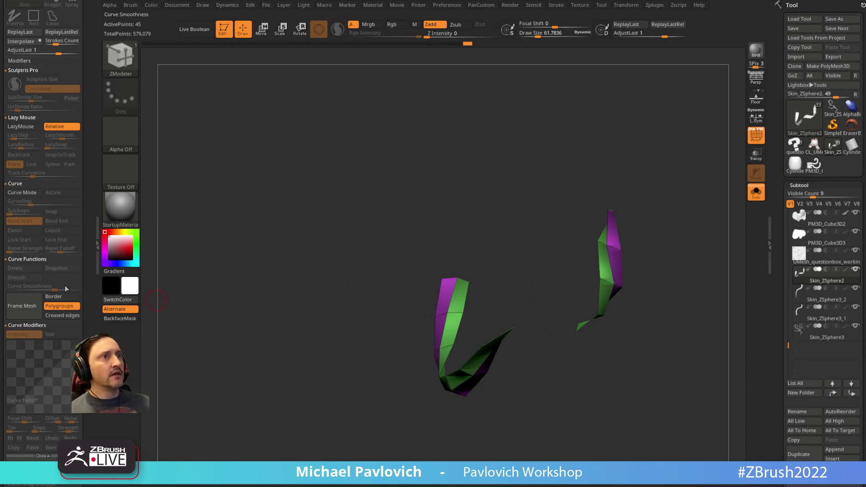
{"action": "left_click", "coordinate": [27, 306]}
Extrude the hair06 profile along the framed curve with the ExtrudeProfile brush and delete the curve
{"action": "key", "text": "b"}
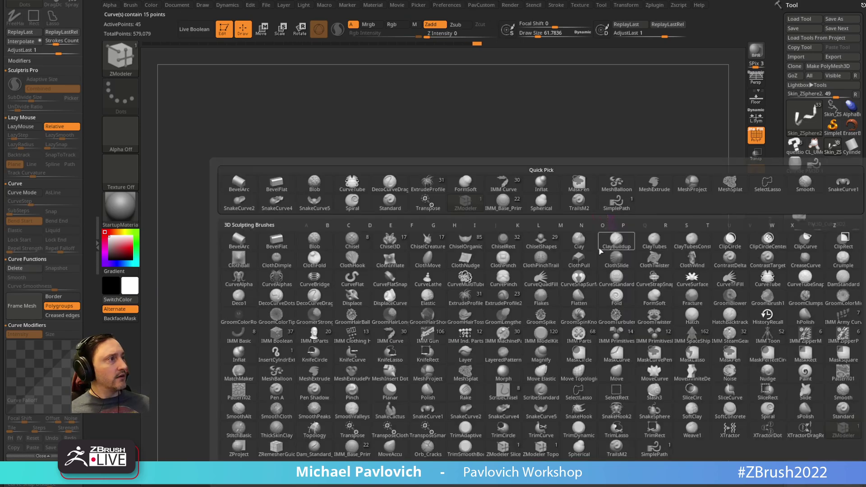
{"action": "key", "text": "b"}
{"action": "key", "text": "e"}
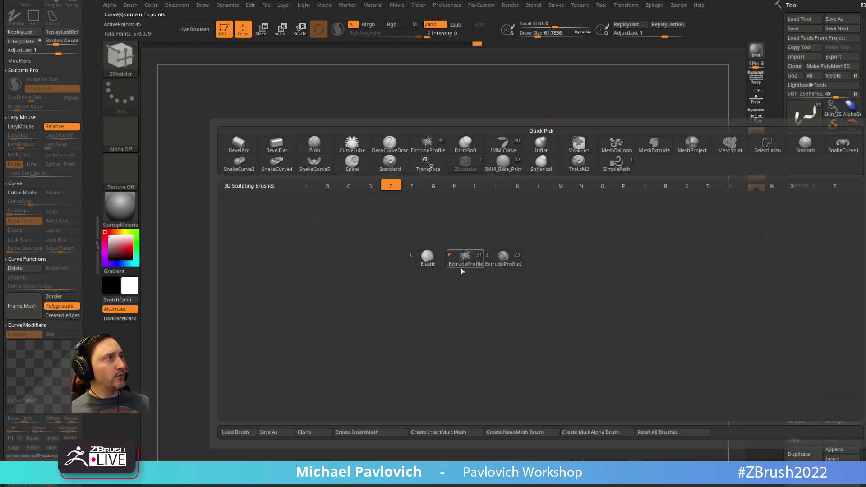
{"action": "left_click", "coordinate": [463, 255]}
{"action": "left_click", "coordinate": [607, 251]}
{"action": "left_click_drag", "start_coordinate": [676, 225], "coordinate": [562, 268]}
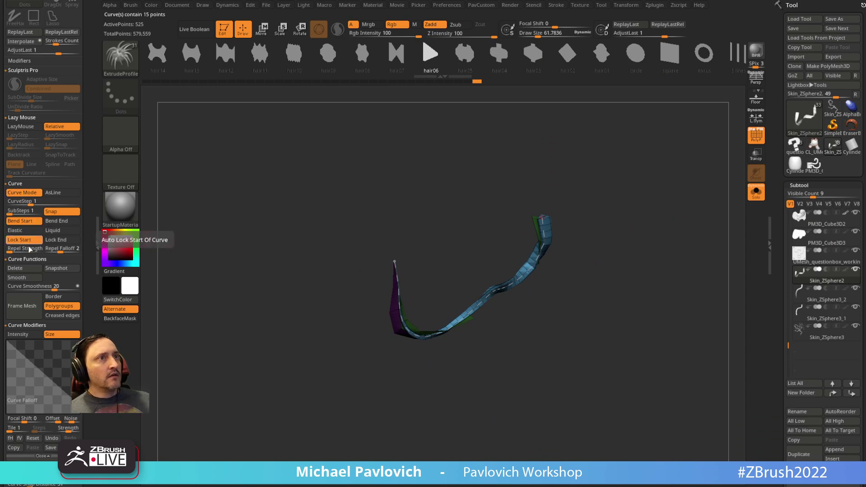
{"action": "left_click", "coordinate": [24, 268]}
Split the extruded strand from the polyloops into its own subtool and leave Solo mode
{"action": "left_click_drag", "start_coordinate": [679, 245], "coordinate": [647, 243]}
{"action": "key", "text": "2"}
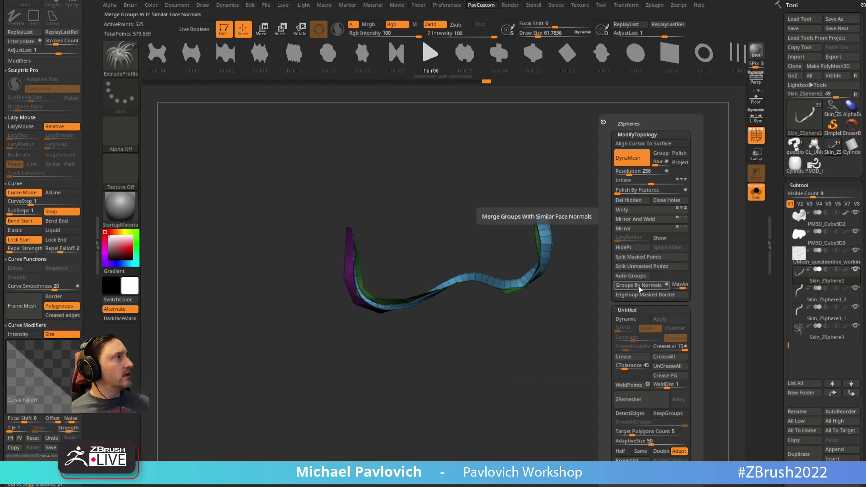
{"action": "left_click_drag", "start_coordinate": [539, 315], "coordinate": [630, 287], "text": "alt"}
{"action": "key", "text": "2"}
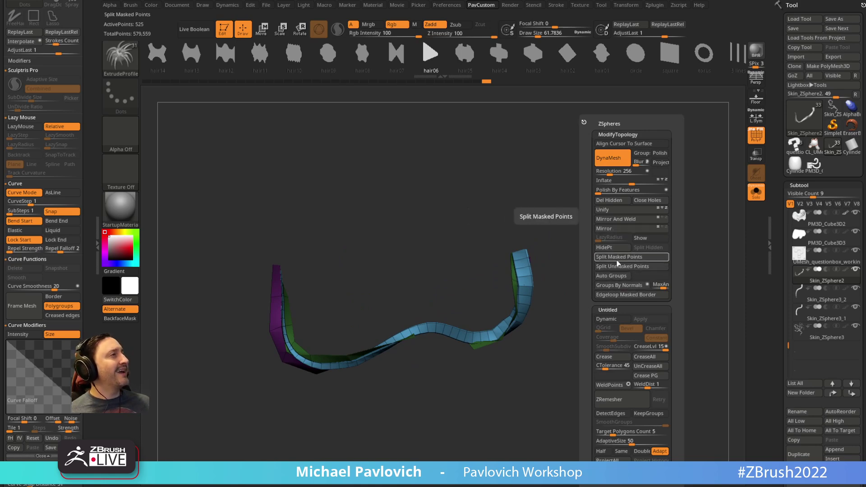
{"action": "left_click", "coordinate": [602, 267]}
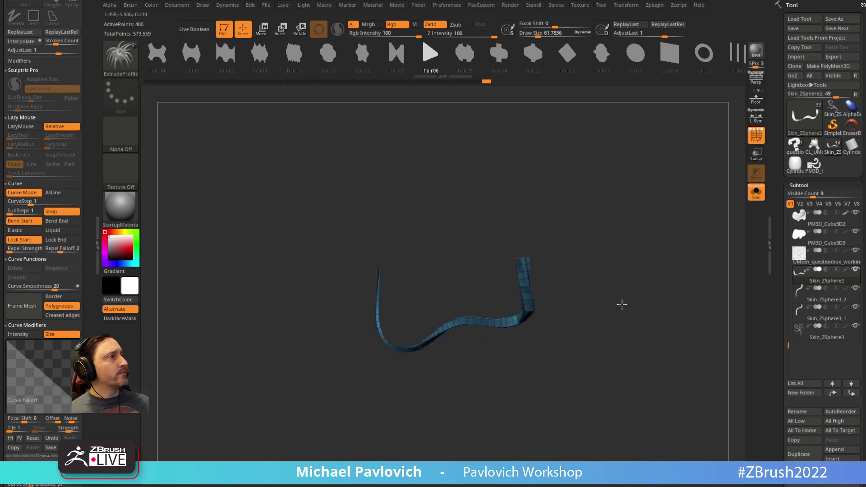
{"action": "key", "text": "space"}
{"action": "left_click_drag", "start_coordinate": [602, 256], "coordinate": [589, 253]}
{"action": "left_click", "coordinate": [745, 196]}
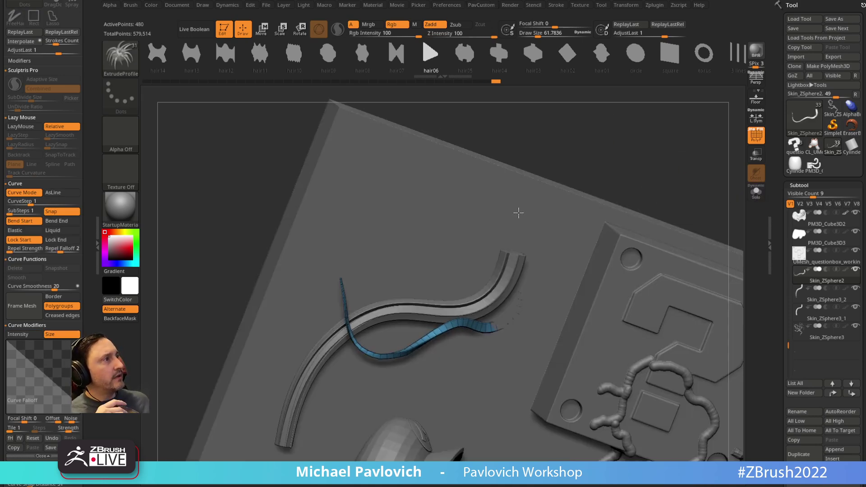
Draw a long S-shaped vine beyond the board's upper edge using the IMM Curve brush's Vine1Of4 insert, with polyframe off
{"action": "key", "text": "b"}
{"action": "key", "text": "i"}
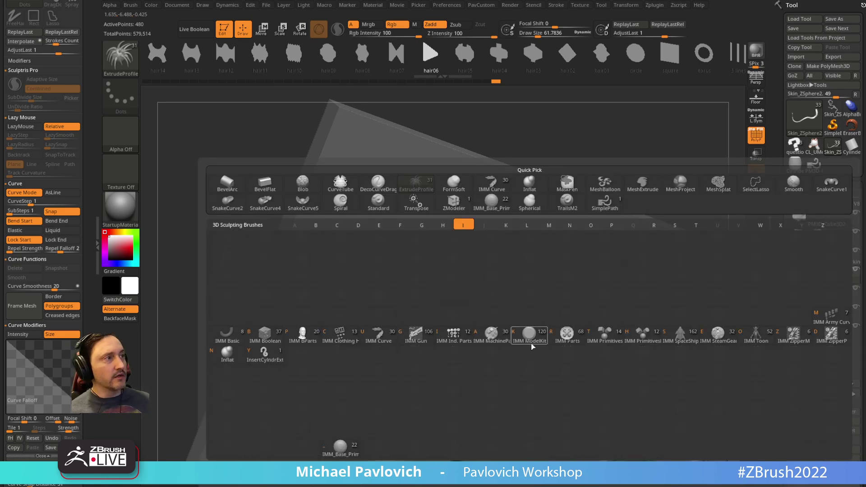
{"action": "left_click", "coordinate": [378, 338]}
{"action": "key", "text": "m"}
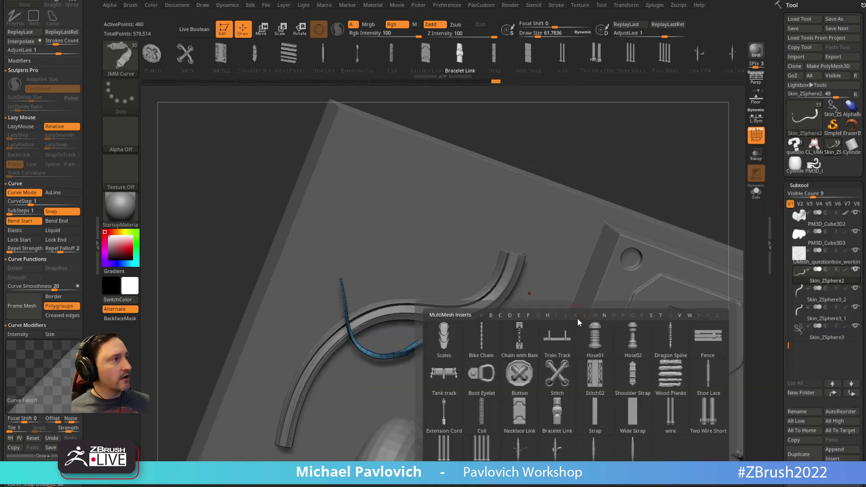
{"action": "left_click", "coordinate": [521, 450]}
{"action": "mouse_move", "coordinate": [689, 170]}
{"action": "left_mouse_down", "text": "alt"}
{"action": "mouse_move", "coordinate": [523, 245]}
{"action": "mouse_move", "coordinate": [645, 127]}
{"action": "mouse_move", "coordinate": [568, 134]}
{"action": "left_mouse_up", "text": "alt"}
{"action": "left_click_drag", "start_coordinate": [728, 194], "coordinate": [691, 211], "text": "alt"}
{"action": "key", "text": "shift+f"}
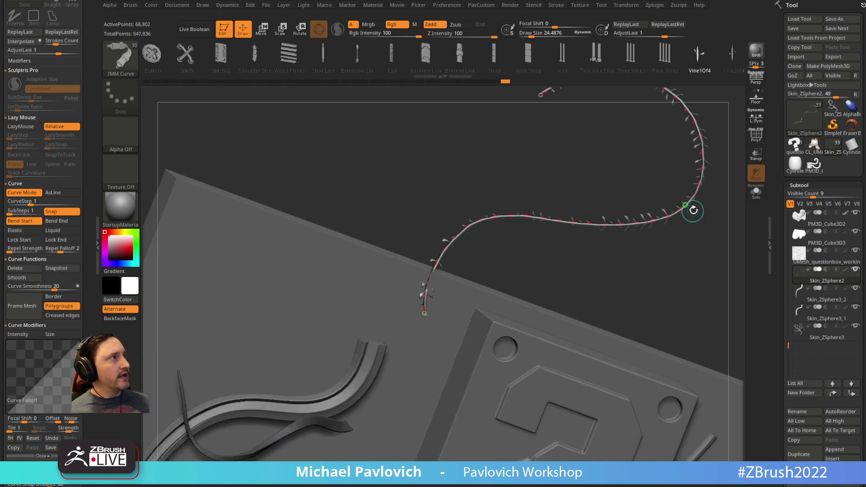
Thicken the vine along its curve by raising the draw size to about 126 and updating the curve
{"action": "key", "text": "s"}
{"action": "left_click_drag", "start_coordinate": [696, 247], "coordinate": [705, 248]}
{"action": "left_click", "coordinate": [698, 176]}
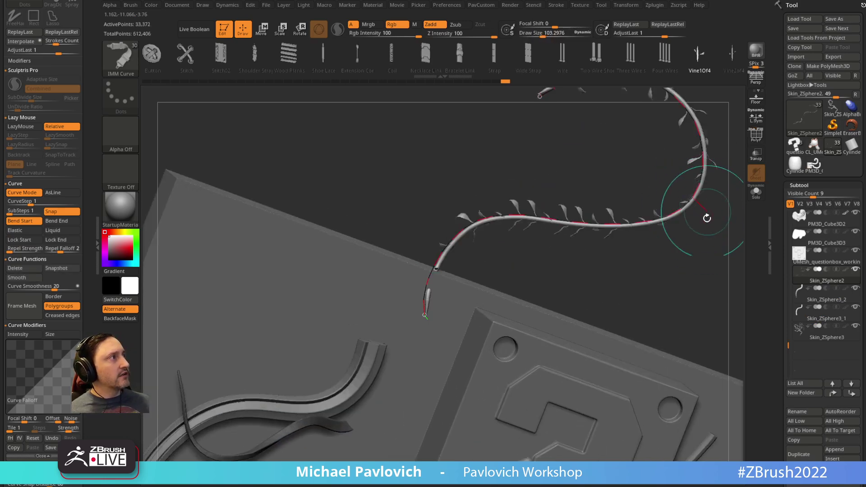
{"action": "mouse_move", "coordinate": [737, 216]}
{"action": "left_mouse_down", "text": "alt"}
{"action": "mouse_move", "coordinate": [661, 274]}
{"action": "mouse_move", "coordinate": [629, 270]}
{"action": "left_mouse_up", "text": "alt"}
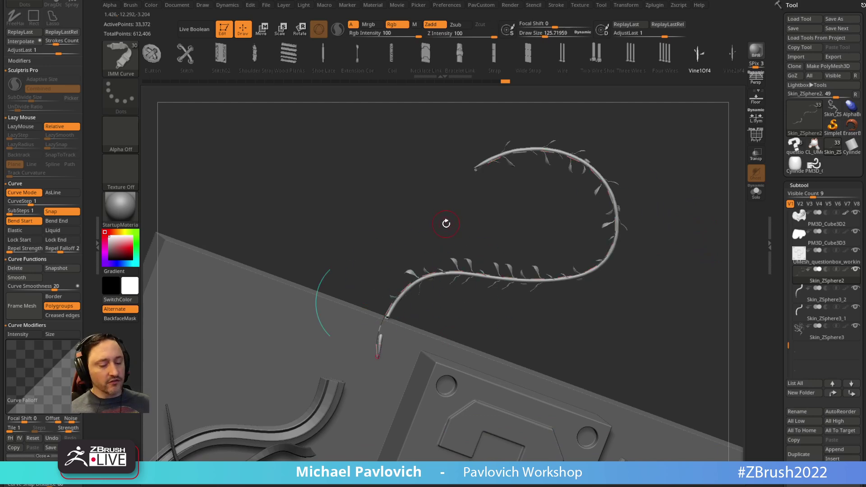
Look over the IMM Curve brush's available inserts and the array mesh presets in Lightbox
{"action": "key", "text": "m"}
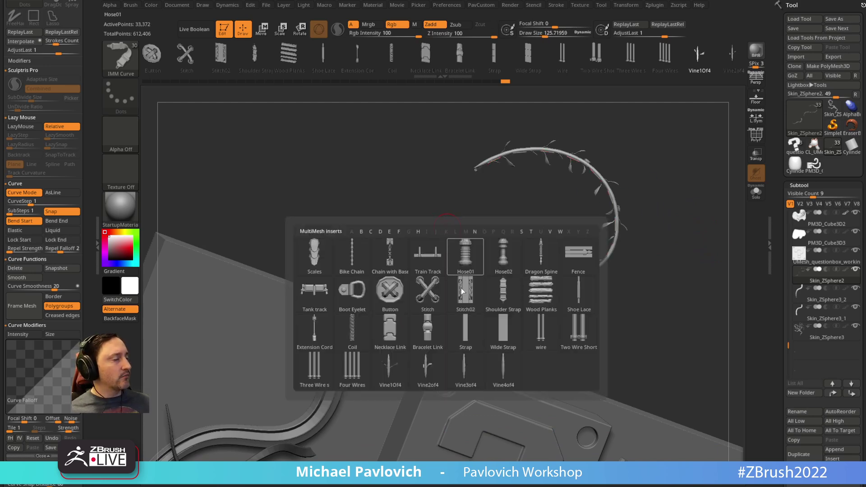
{"action": "mouse_move", "coordinate": [439, 369]}
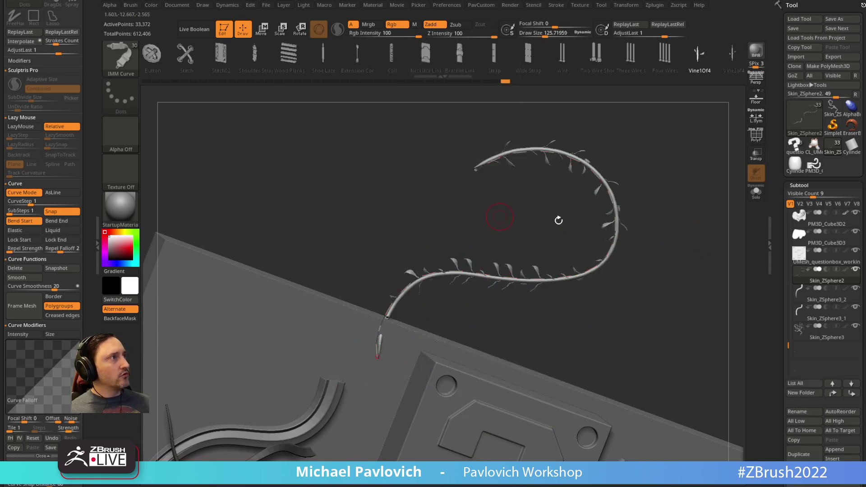
{"action": "left_click_drag", "start_coordinate": [559, 220], "coordinate": [484, 209], "text": "alt"}
{"action": "left_click_drag", "start_coordinate": [692, 203], "coordinate": [654, 187], "text": "alt"}
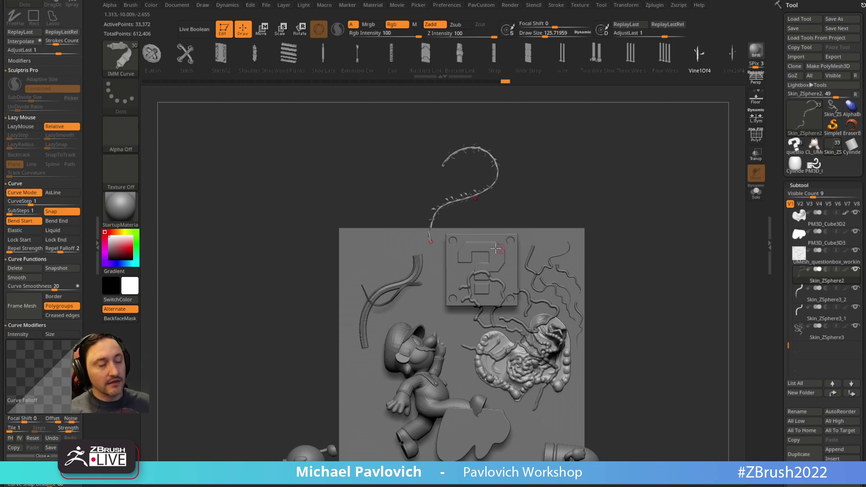
{"action": "key", "text": "comma"}
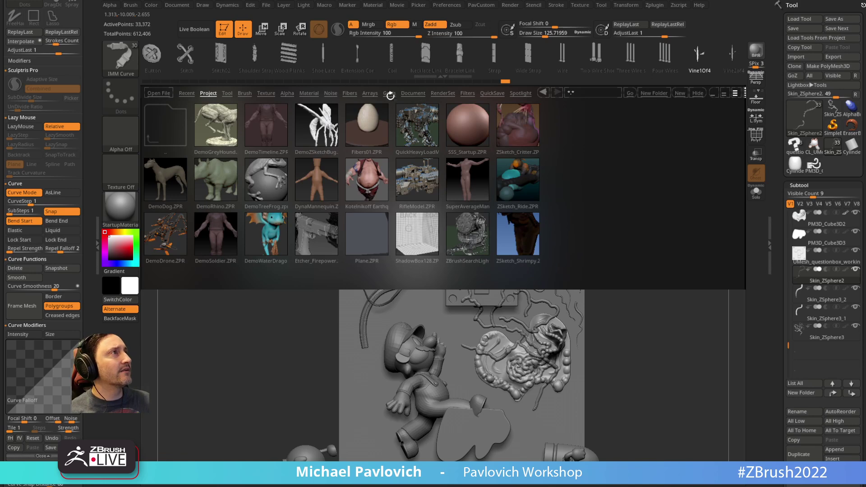
{"action": "left_click", "coordinate": [369, 94]}
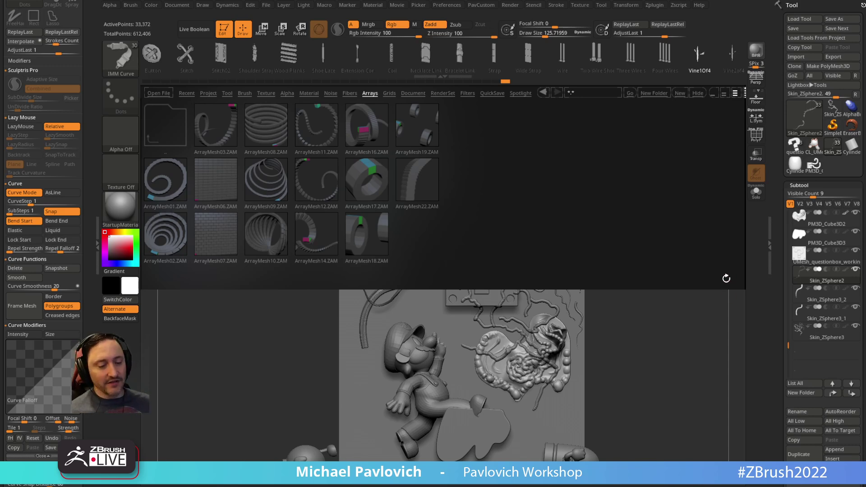
{"action": "key", "text": "comma"}
Insert a large sphere over the vine with the IMM base primitives brush and split it into its own subtool
{"action": "left_click_drag", "start_coordinate": [656, 232], "coordinate": [570, 206], "text": "alt"}
{"action": "key", "text": "b"}
{"action": "key", "text": "i"}
{"action": "key", "text": "p"}
{"action": "key", "text": "m"}
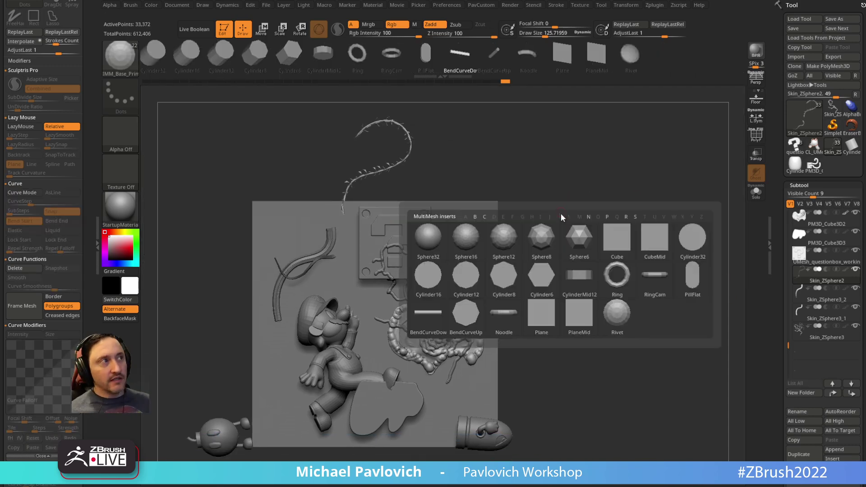
{"action": "left_click", "coordinate": [470, 234]}
{"action": "left_click_drag", "start_coordinate": [384, 170], "coordinate": [424, 176]}
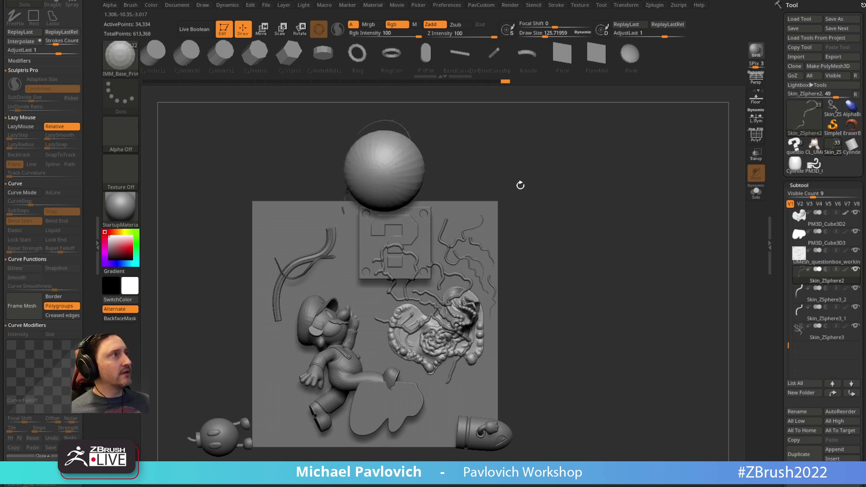
{"action": "key", "text": "2"}
{"action": "left_click", "coordinate": [586, 256]}
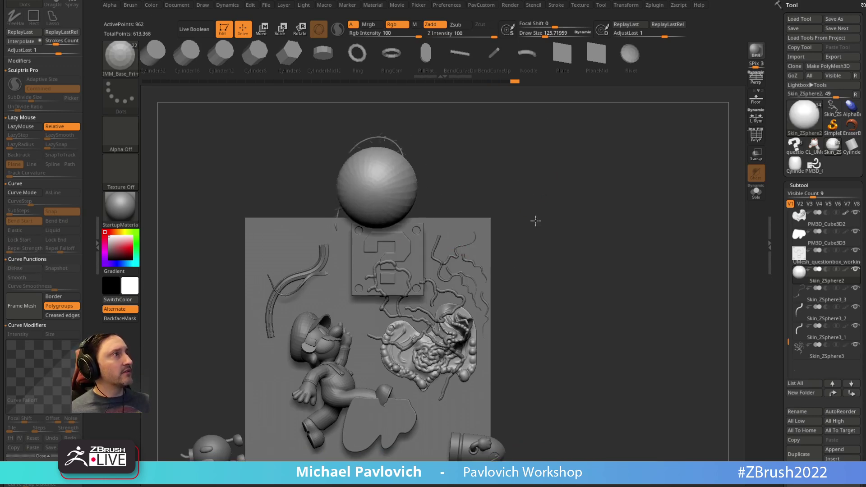
Duplicate the sphere beside the original, clear the mask and display the polyframe
{"action": "key", "text": "w"}
{"action": "left_click_drag", "start_coordinate": [418, 194], "coordinate": [602, 185], "text": "ctrl"}
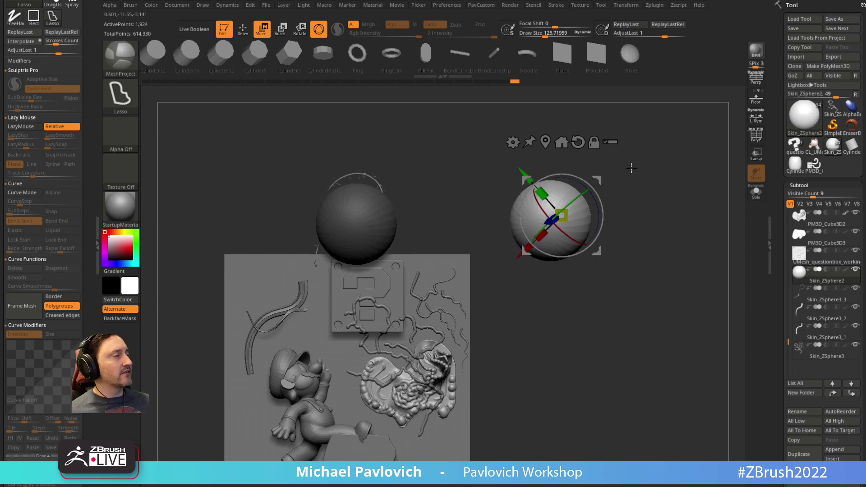
{"action": "key", "text": "q"}
{"action": "left_click_drag", "start_coordinate": [661, 166], "coordinate": [694, 171], "text": "ctrl"}
{"action": "right_click_drag", "start_coordinate": [702, 171], "coordinate": [730, 144], "text": "ctrl"}
{"action": "left_click", "coordinate": [752, 137]}
{"action": "right_click_drag", "start_coordinate": [649, 179], "coordinate": [715, 170], "text": "alt"}
Remesh both spheres with ZRemesher using a reduced adaptive size and the Half option
{"action": "key", "text": "2"}
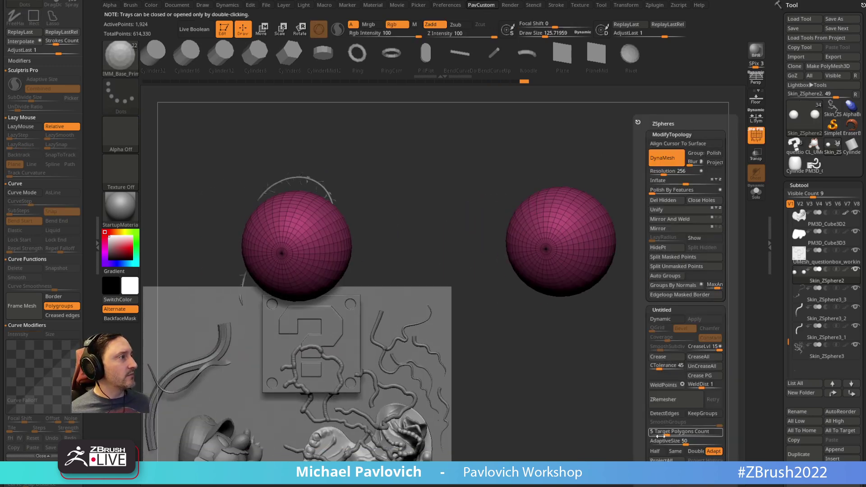
{"action": "left_click_drag", "start_coordinate": [676, 441], "coordinate": [649, 440]}
{"action": "left_click", "coordinate": [654, 450]}
{"action": "left_click", "coordinate": [666, 400]}
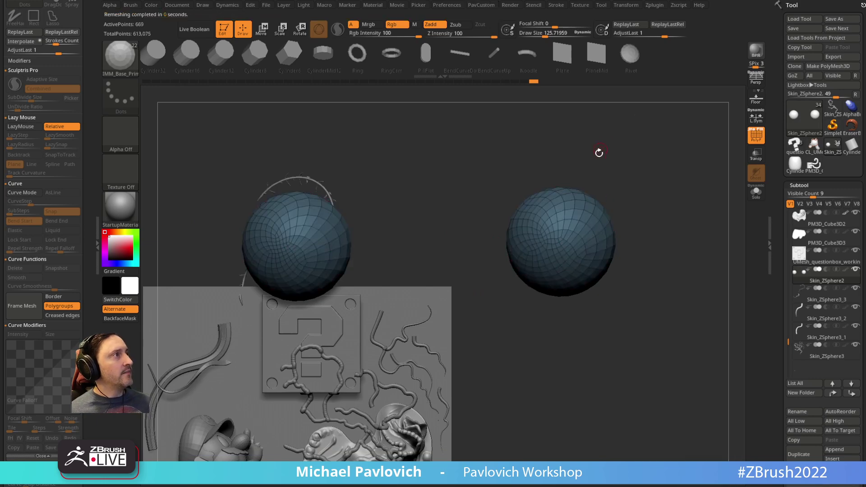
{"action": "right_click_drag", "start_coordinate": [598, 152], "coordinate": [618, 190]}
{"action": "left_click_drag", "start_coordinate": [591, 210], "coordinate": [611, 225]}
{"action": "key", "text": "s"}
{"action": "mouse_move", "coordinate": [612, 227]}
{"action": "left_mouse_down"}
{"action": "mouse_move", "coordinate": [620, 228]}
{"action": "mouse_move", "coordinate": [565, 213]}
{"action": "mouse_move", "coordinate": [583, 263]}
{"action": "left_mouse_up"}
{"action": "key", "text": "ctrl+z"}
Set the draw size to about 684, switch the masking brush to MaskPen and undo the stray insert on the second sphere
{"action": "key", "text": "s"}
{"action": "left_click", "coordinate": [617, 244]}
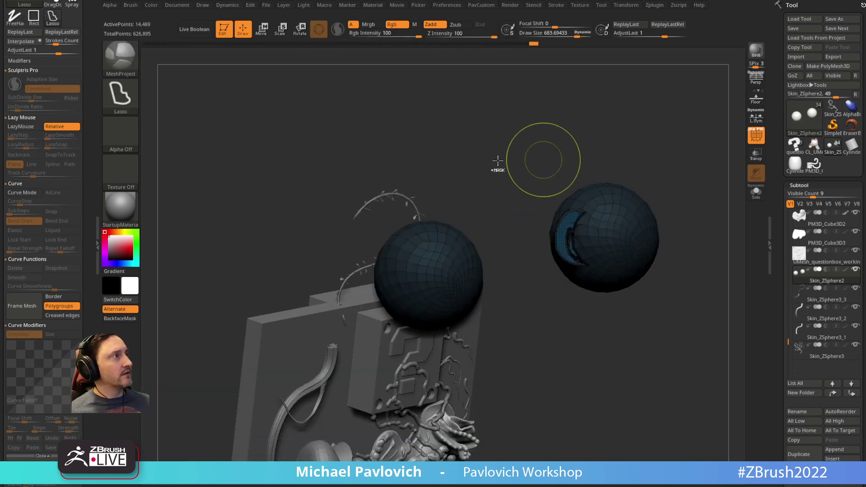
{"action": "left_click", "coordinate": [121, 56]}
{"action": "key", "text": "m"}
{"action": "left_click", "coordinate": [169, 66]}
{"action": "key", "text": "ctrl+z"}
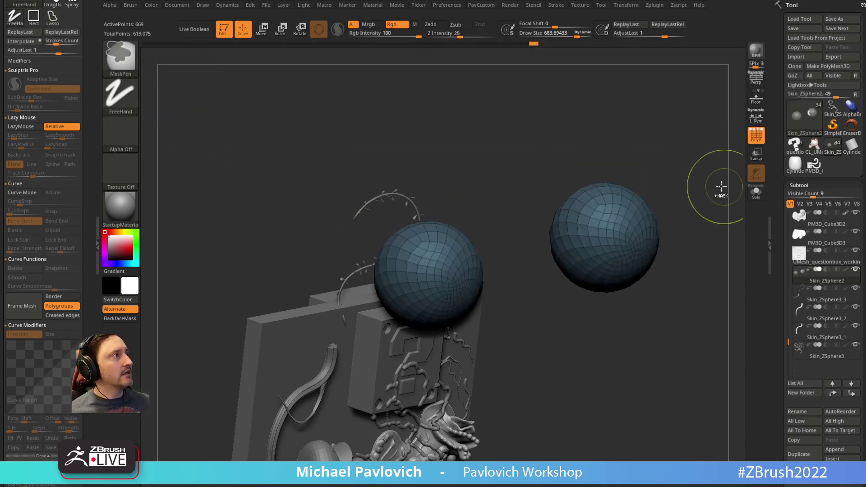
Paint a mask on the facing side of each sphere
{"action": "left_click_drag", "start_coordinate": [587, 237], "coordinate": [607, 234], "text": "ctrl"}
{"action": "mouse_move", "coordinate": [619, 315]}
{"action": "left_mouse_down"}
{"action": "mouse_move", "coordinate": [583, 325]}
{"action": "mouse_move", "coordinate": [505, 276]}
{"action": "left_mouse_up"}
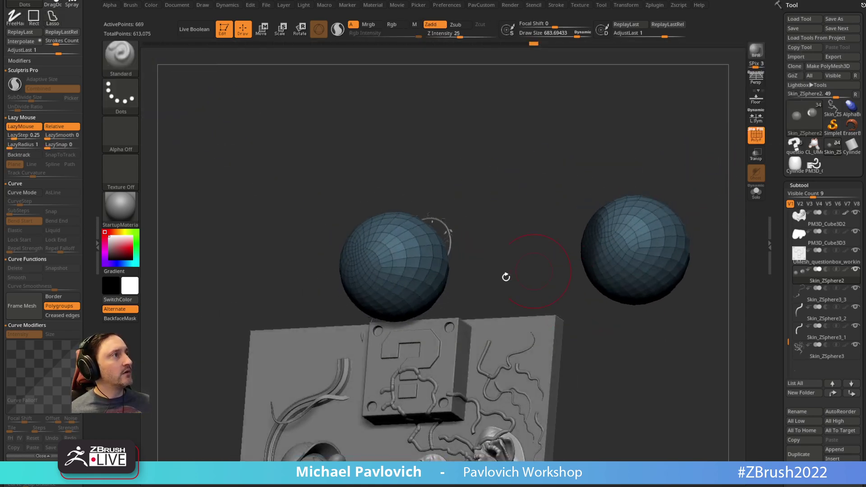
{"action": "left_click_drag", "start_coordinate": [432, 272], "coordinate": [405, 255], "text": "ctrl"}
Try a slime bridge between the masked spheres with tension 0, 20 bridges, 10 branches and 20 capillaries, and undo it
{"action": "scroll", "coordinate": [806, 180], "scroll_direction": "down", "scroll_amount": 6}
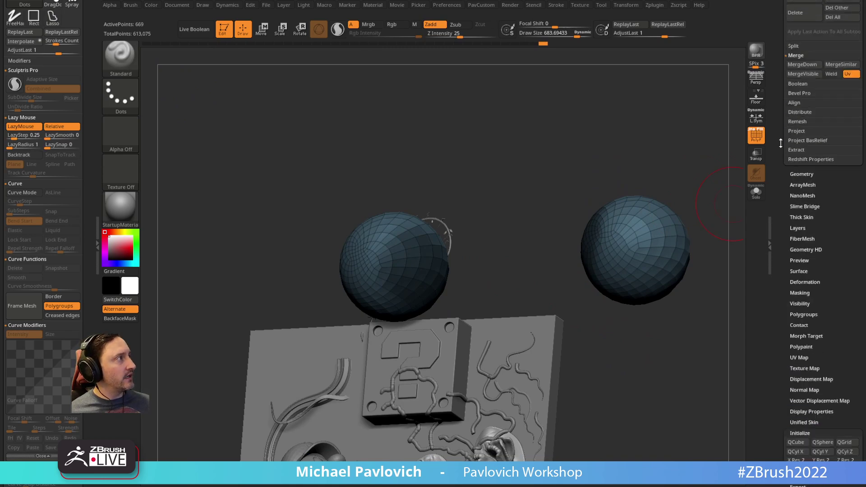
{"action": "left_click", "coordinate": [801, 169]}
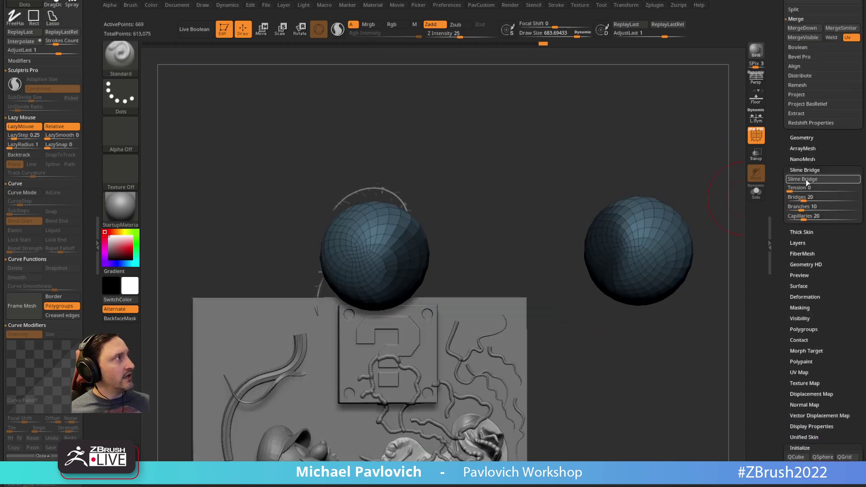
{"action": "left_click_drag", "start_coordinate": [685, 142], "coordinate": [488, 269]}
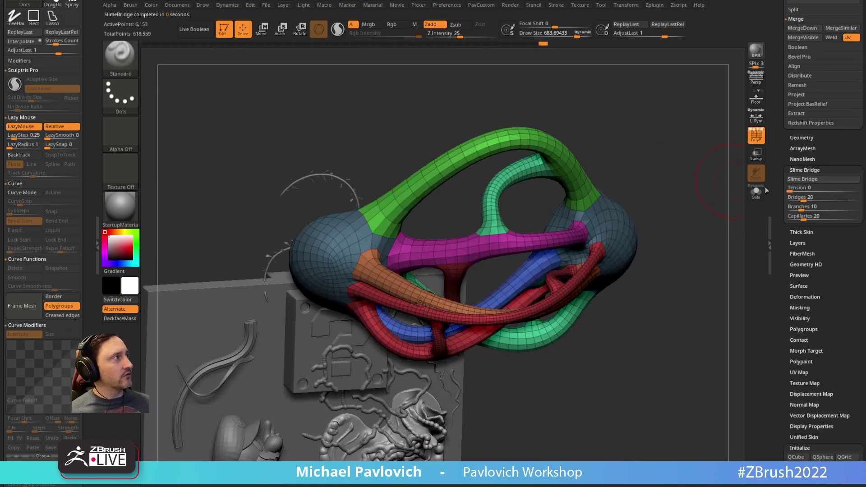
{"action": "key", "text": "ctrl+z"}
Generate a slime bridge with tension 100, 20 bridges, 0 branches and 0 capillaries, and reduce the draw size to about 393
{"action": "left_click_drag", "start_coordinate": [801, 209], "coordinate": [785, 217]}
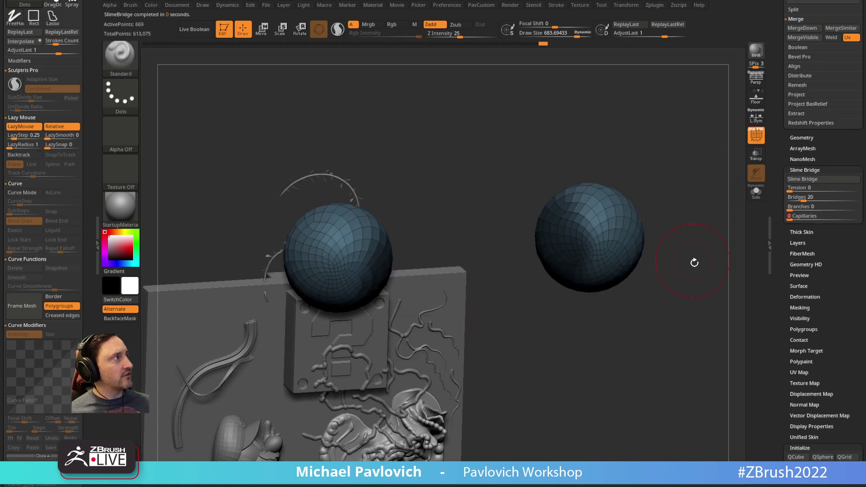
{"action": "left_click_drag", "start_coordinate": [694, 263], "coordinate": [705, 252]}
{"action": "left_click_drag", "start_coordinate": [794, 188], "coordinate": [857, 187]}
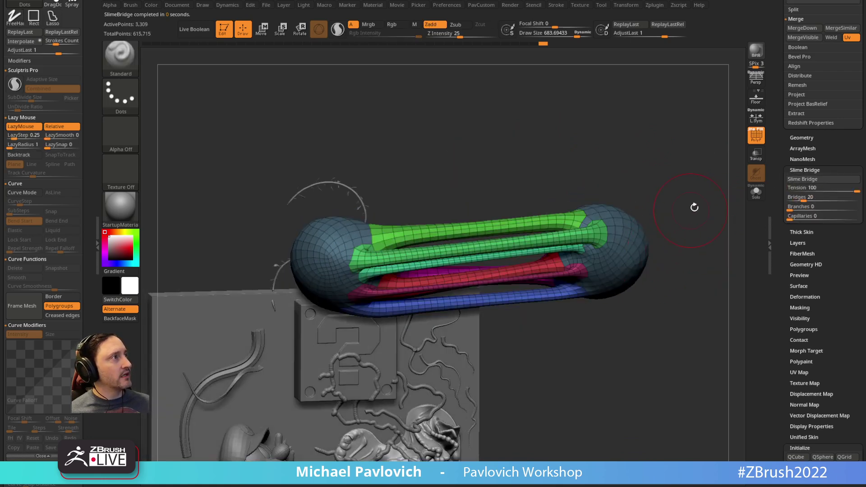
{"action": "mouse_move", "coordinate": [695, 203]}
{"action": "left_mouse_down"}
{"action": "mouse_move", "coordinate": [651, 269]}
{"action": "mouse_move", "coordinate": [763, 152]}
{"action": "left_mouse_up"}
{"action": "mouse_move", "coordinate": [696, 184]}
{"action": "left_mouse_down"}
{"action": "mouse_move", "coordinate": [693, 211]}
{"action": "mouse_move", "coordinate": [708, 191]}
{"action": "mouse_move", "coordinate": [699, 171]}
{"action": "left_mouse_up"}
{"action": "left_click", "coordinate": [756, 135]}
{"action": "key", "text": "s"}
{"action": "left_click_drag", "start_coordinate": [696, 185], "coordinate": [672, 217], "text": "shift"}
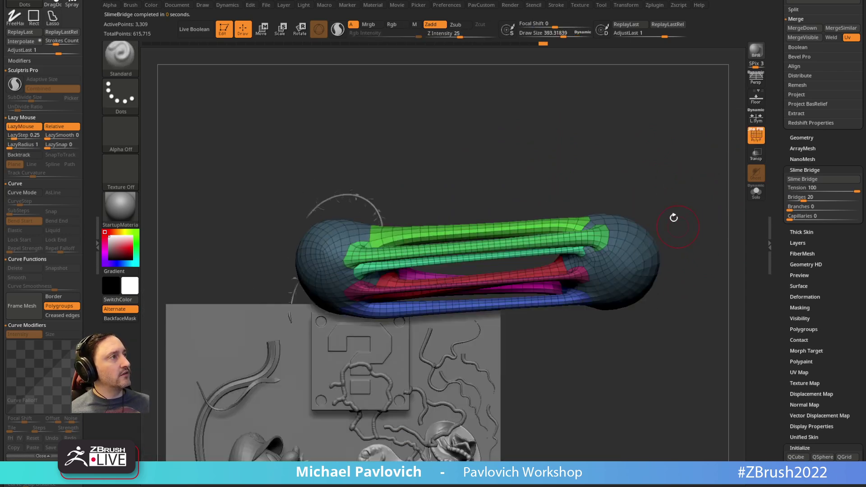
Isolate the slime bridge strands by hiding the spheres' polygroup
{"action": "left_click", "coordinate": [493, 239], "text": "ctrl+shift"}
{"action": "left_click_drag", "start_coordinate": [547, 182], "coordinate": [668, 157], "text": "ctrl+shift"}
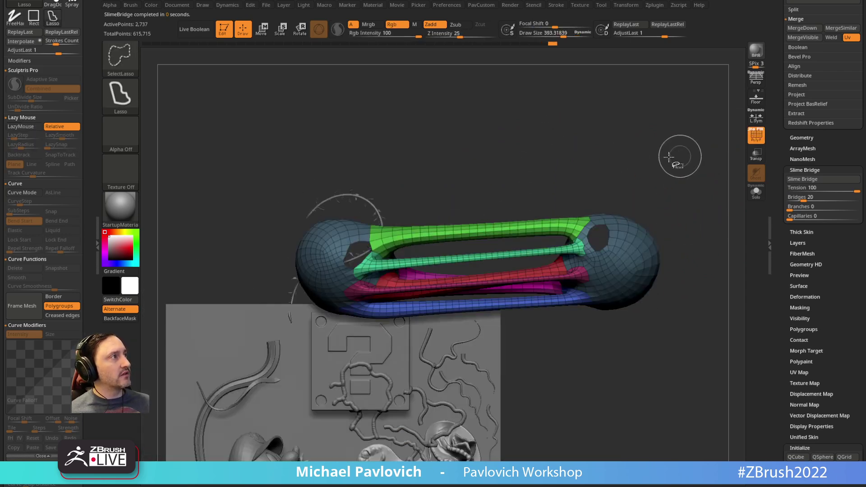
{"action": "left_click", "coordinate": [642, 143], "text": "ctrl+shift"}
{"action": "mouse_move", "coordinate": [497, 180]}
{"action": "left_mouse_down", "text": "ctrl+shift"}
{"action": "mouse_move", "coordinate": [491, 282]}
{"action": "mouse_move", "coordinate": [455, 155]}
{"action": "left_mouse_up", "text": "ctrl+shift"}
{"action": "left_click", "coordinate": [623, 167], "text": "ctrl+shift"}
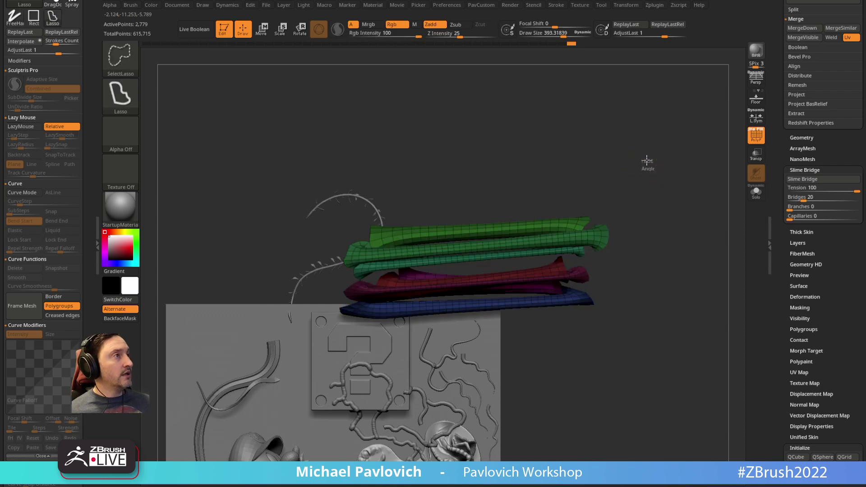
Reveal the hidden spheres and dock the Dynamics settings for the slime bridge simulation
{"action": "left_click", "coordinate": [654, 162], "text": "ctrl+shift"}
{"action": "left_click_drag", "start_coordinate": [88, 94], "coordinate": [87, 148]}
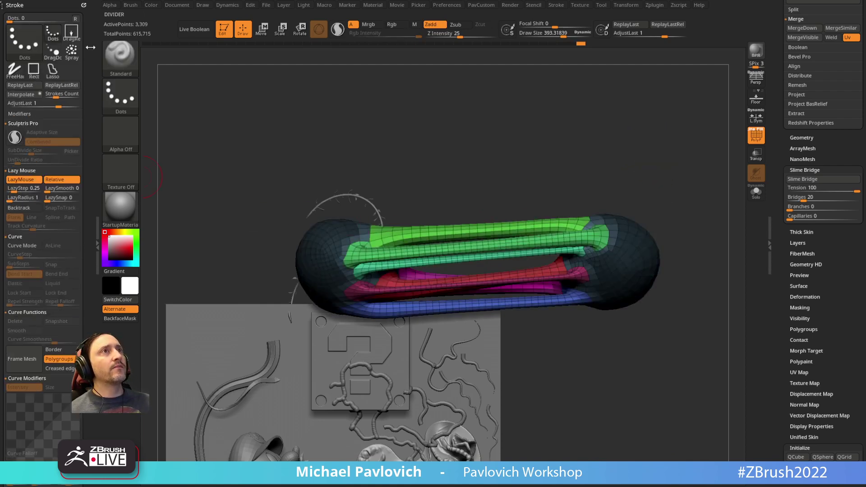
{"action": "left_click", "coordinate": [77, 5]}
{"action": "left_click", "coordinate": [221, 6]}
{"action": "left_click_drag", "start_coordinate": [220, 16], "coordinate": [43, 18]}
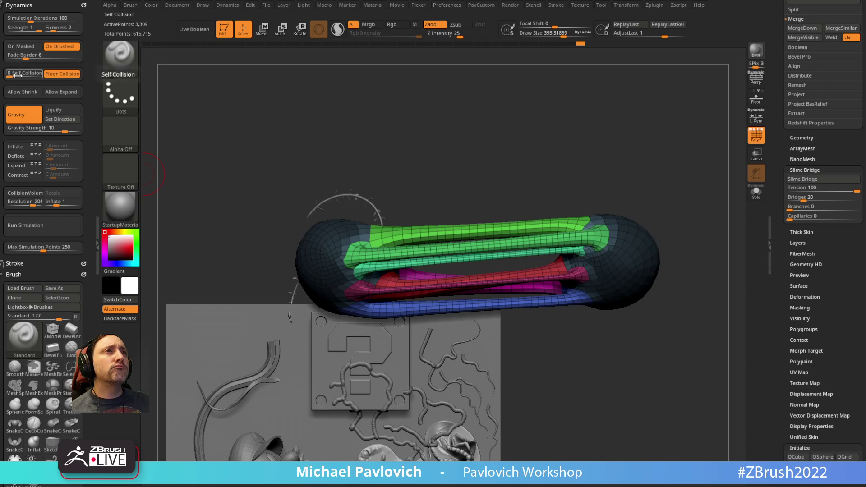
Run the gravity simulation on the strands with Inflate at about 0.377, trying Expand at about 0.29 before switching it off
{"action": "left_click", "coordinate": [21, 146]}
{"action": "left_click", "coordinate": [23, 165]}
{"action": "left_click_drag", "start_coordinate": [53, 146], "coordinate": [50, 165]}
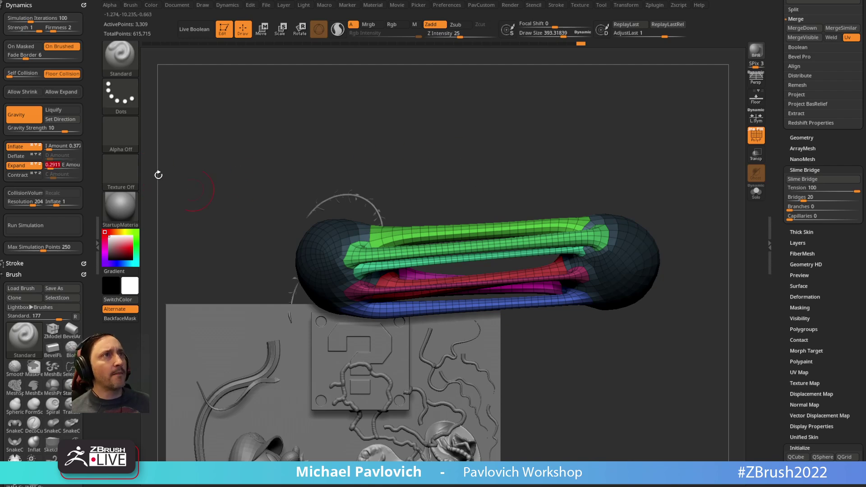
{"action": "left_click", "coordinate": [51, 227]}
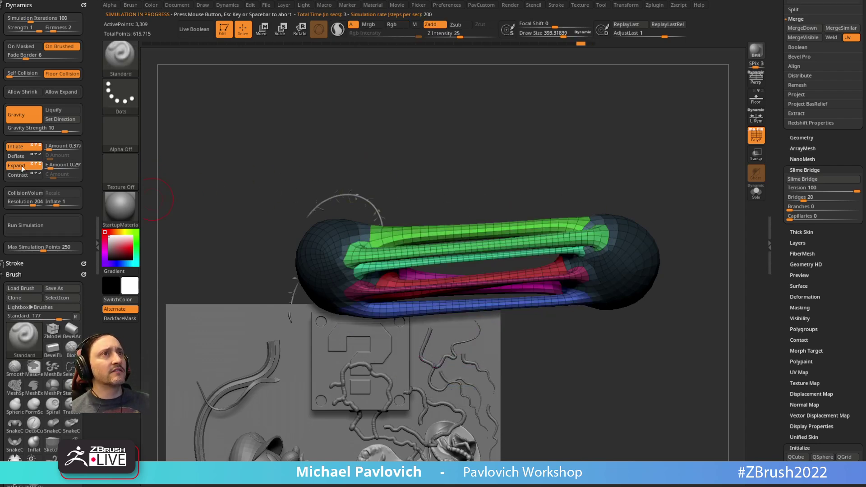
{"action": "left_click", "coordinate": [45, 225]}
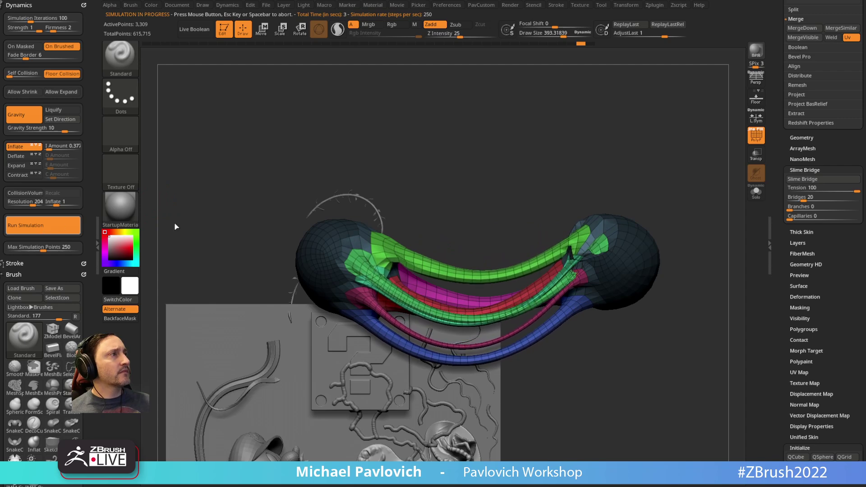
Smooth the strand junctions at the right sphere, undo the overly broad smoothing stroke, and reduce the draw size to about 630
{"action": "key", "text": "shift+f"}
{"action": "right_click_drag", "start_coordinate": [712, 145], "coordinate": [675, 110], "text": "ctrl"}
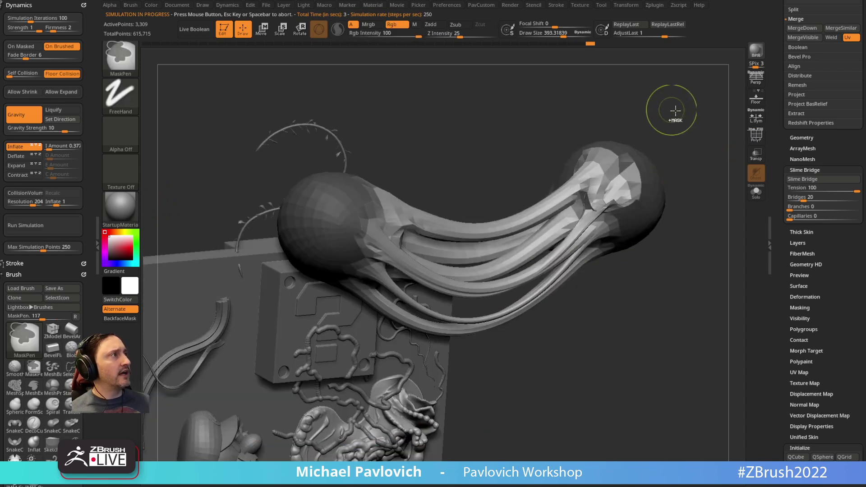
{"action": "mouse_move", "coordinate": [675, 111]}
{"action": "left_mouse_down"}
{"action": "mouse_move", "coordinate": [690, 122]}
{"action": "mouse_move", "coordinate": [696, 147]}
{"action": "left_mouse_up"}
{"action": "key", "text": "shift+f"}
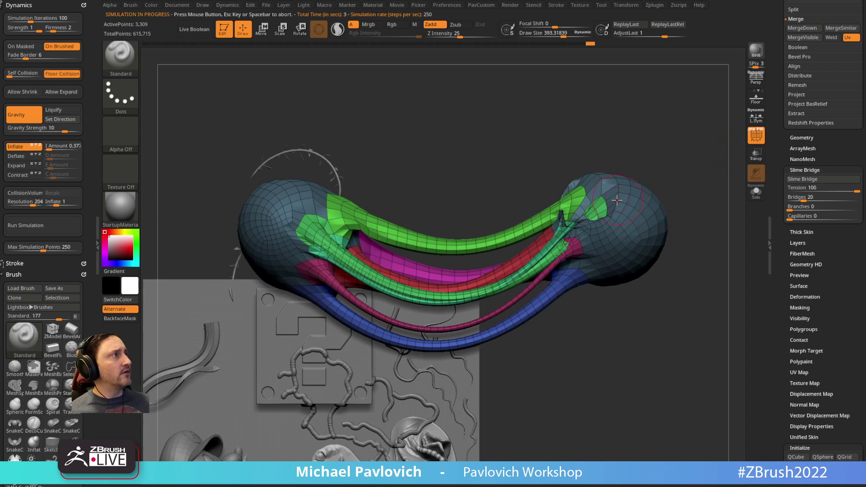
{"action": "left_click_drag", "start_coordinate": [581, 205], "coordinate": [595, 194], "text": "shift"}
{"action": "mouse_move", "coordinate": [635, 147]}
{"action": "left_mouse_down"}
{"action": "mouse_move", "coordinate": [635, 191]}
{"action": "mouse_move", "coordinate": [602, 180]}
{"action": "mouse_move", "coordinate": [581, 215]}
{"action": "mouse_move", "coordinate": [532, 222]}
{"action": "left_mouse_up"}
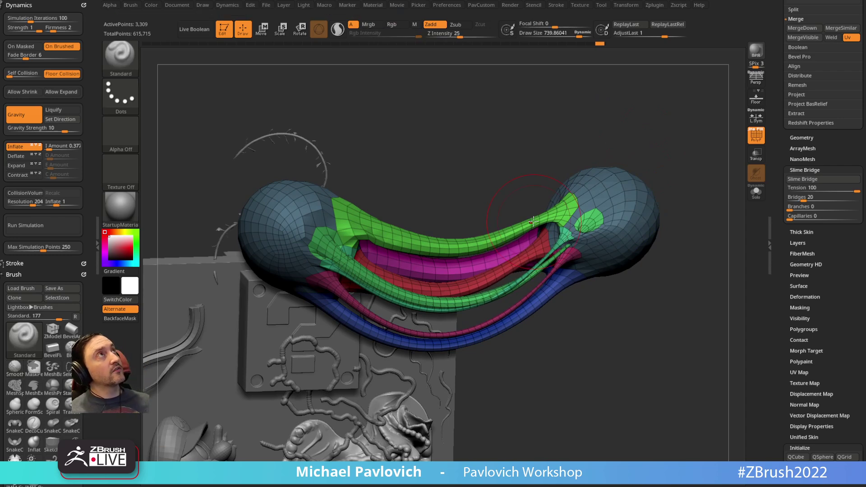
{"action": "mouse_move", "coordinate": [589, 245]}
{"action": "left_mouse_down", "text": "shift"}
{"action": "mouse_move", "coordinate": [596, 216]}
{"action": "mouse_move", "coordinate": [564, 244]}
{"action": "mouse_move", "coordinate": [575, 254]}
{"action": "mouse_move", "coordinate": [600, 212]}
{"action": "mouse_move", "coordinate": [548, 239]}
{"action": "mouse_move", "coordinate": [537, 264]}
{"action": "mouse_move", "coordinate": [514, 252]}
{"action": "left_mouse_up", "text": "shift"}
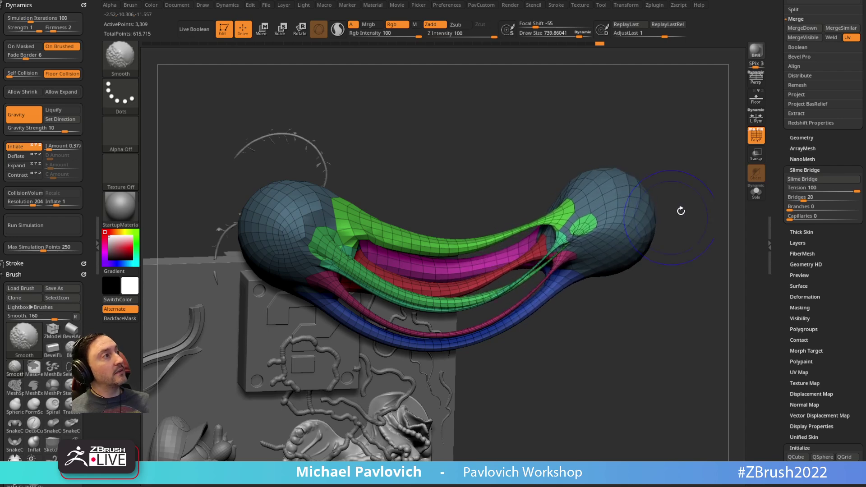
{"action": "key", "text": "ctrl+z"}
{"action": "key", "text": "["}
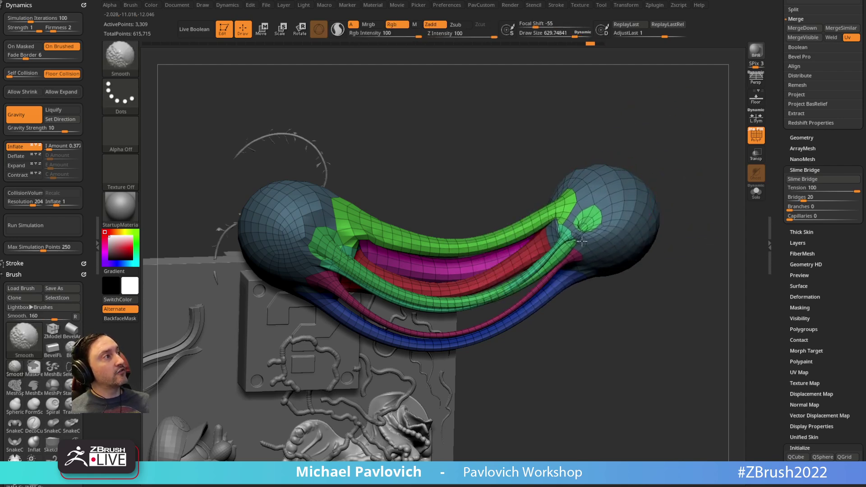
{"action": "left_click_drag", "start_coordinate": [682, 185], "coordinate": [662, 135]}
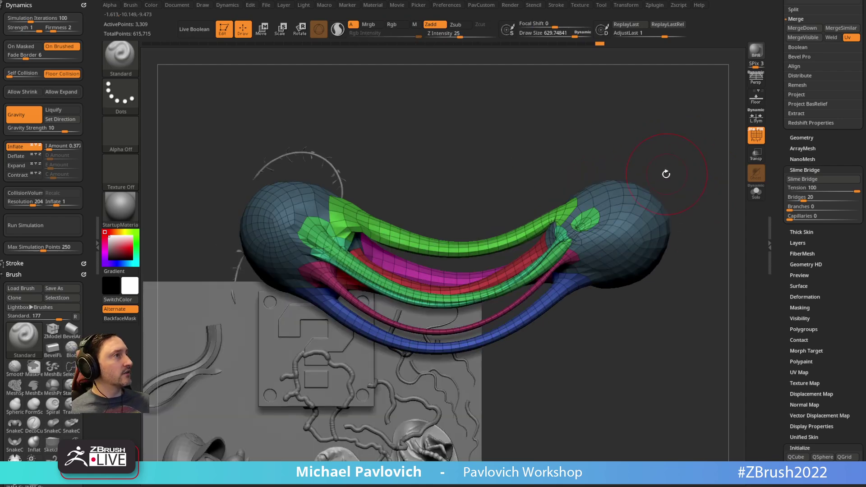
Choose the SelectRect brush and isolate the green strand whose end is pinched at the right sphere
{"action": "key", "text": "ctrl+shift"}
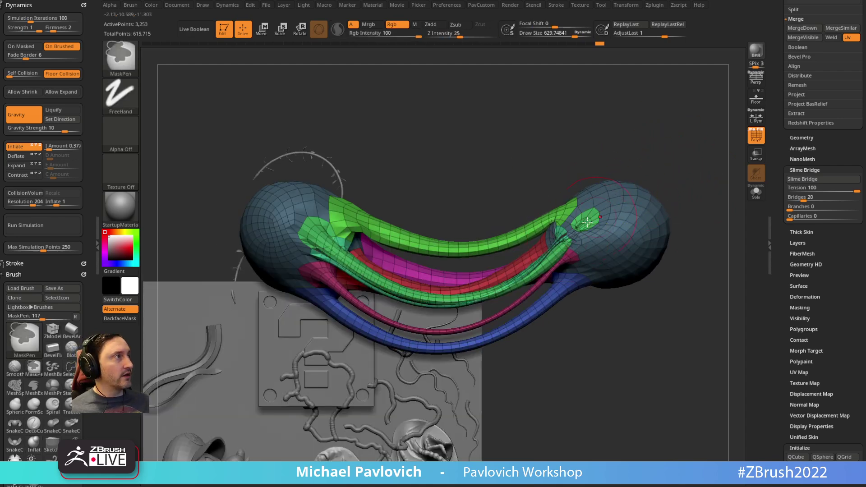
{"action": "left_click", "coordinate": [119, 56]}
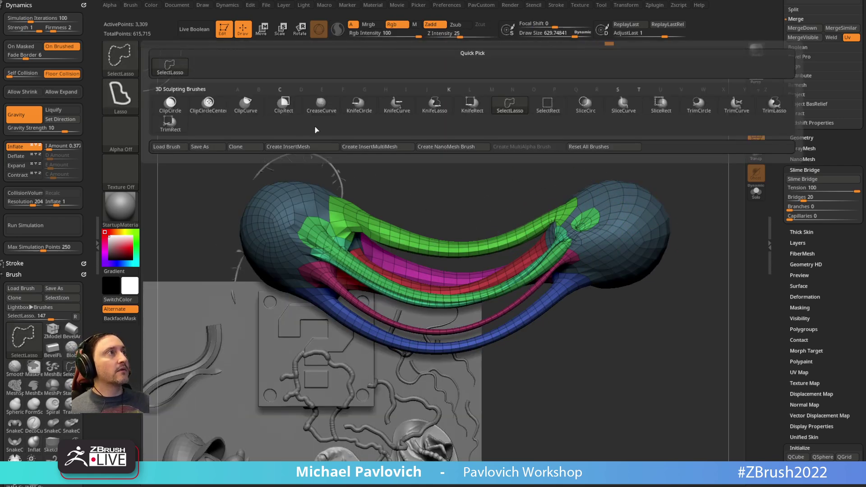
{"action": "left_click", "coordinate": [548, 107]}
{"action": "left_click", "coordinate": [588, 228], "text": "ctrl+shift"}
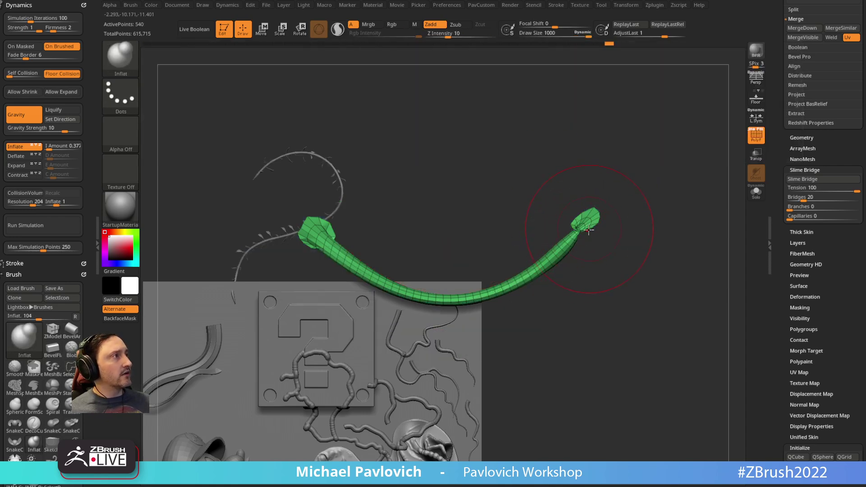
Try inflating and smoothing the isolated strand's pinched end, undo the unwanted strokes, and set the draw size to about 847
{"action": "mouse_move", "coordinate": [567, 239]}
{"action": "left_mouse_down"}
{"action": "mouse_move", "coordinate": [576, 230]}
{"action": "mouse_move", "coordinate": [579, 240]}
{"action": "mouse_move", "coordinate": [534, 265]}
{"action": "left_mouse_up"}
{"action": "key", "text": "ctrl+z"}
{"action": "key", "text": "["}
{"action": "key", "text": "s"}
{"action": "key", "text": "ctrl+z"}
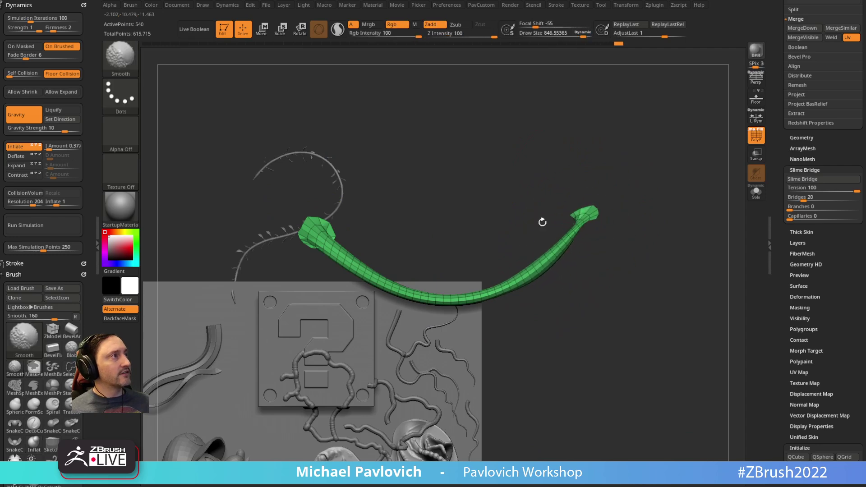
Show the whole mesh again and smooth the middle of the sagging strands thinner with a draw size of about 922
{"action": "left_click", "coordinate": [686, 155], "text": "ctrl+shift"}
{"action": "mouse_move", "coordinate": [686, 154]}
{"action": "left_mouse_down"}
{"action": "mouse_move", "coordinate": [664, 165]}
{"action": "mouse_move", "coordinate": [641, 151]}
{"action": "left_mouse_up"}
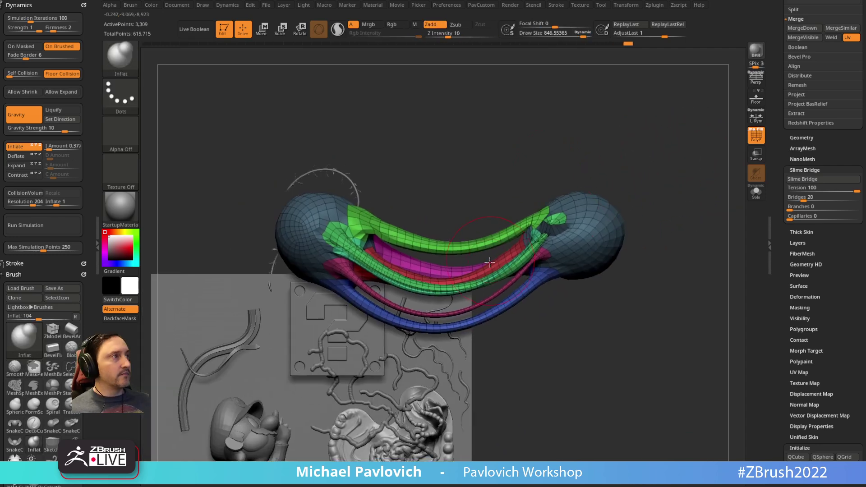
{"action": "key", "text": "shift"}
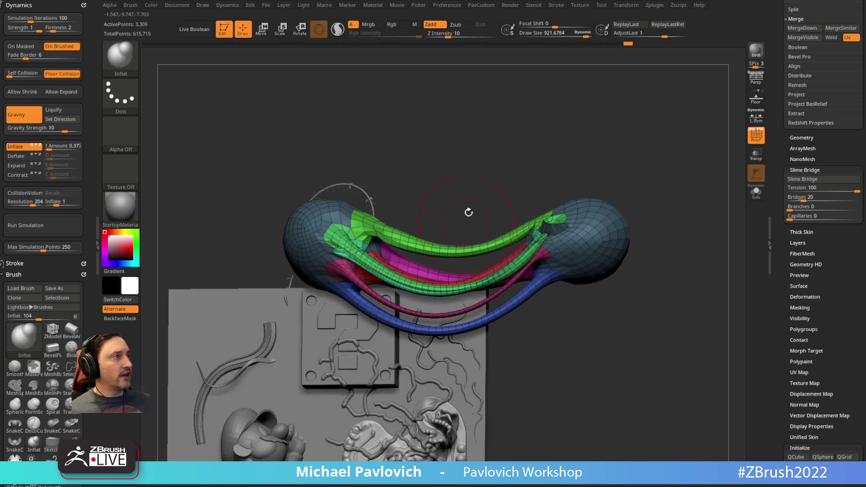
{"action": "left_click_drag", "start_coordinate": [460, 243], "coordinate": [456, 264], "text": "shift"}
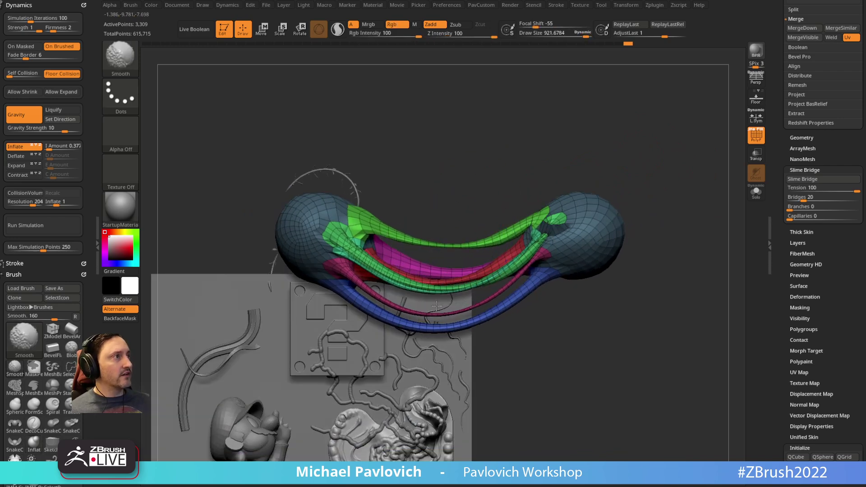
{"action": "left_click_drag", "start_coordinate": [504, 359], "coordinate": [444, 224]}
{"action": "mouse_move", "coordinate": [479, 151]}
{"action": "left_mouse_down", "text": "shift"}
{"action": "mouse_move", "coordinate": [477, 199]}
{"action": "mouse_move", "coordinate": [457, 251]}
{"action": "mouse_move", "coordinate": [440, 221]}
{"action": "mouse_move", "coordinate": [476, 203]}
{"action": "left_mouse_up", "text": "shift"}
{"action": "left_click_drag", "start_coordinate": [484, 169], "coordinate": [487, 232], "text": "shift"}
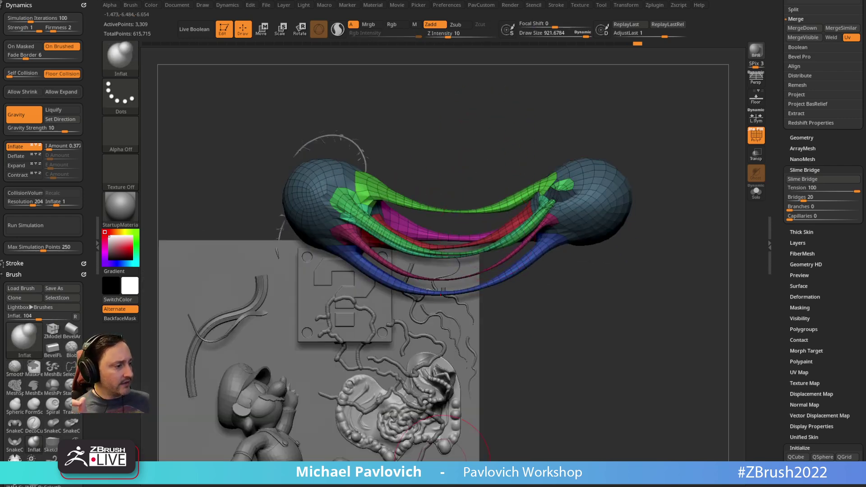
Switch to the browser and view the Garbage Pail Kids - Waffle IRA artwork and the ArtStation portfolio as slime references
{"action": "left_click_drag", "start_coordinate": [698, 450], "coordinate": [663, 165]}
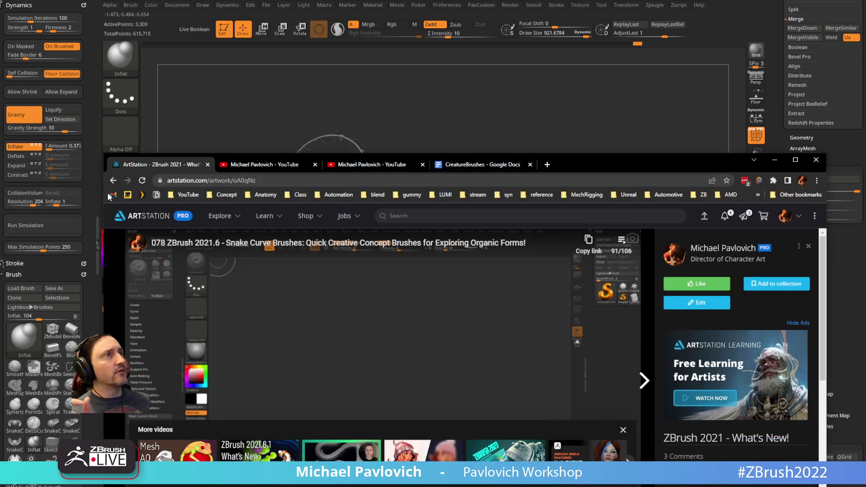
{"action": "left_click", "coordinate": [113, 181]}
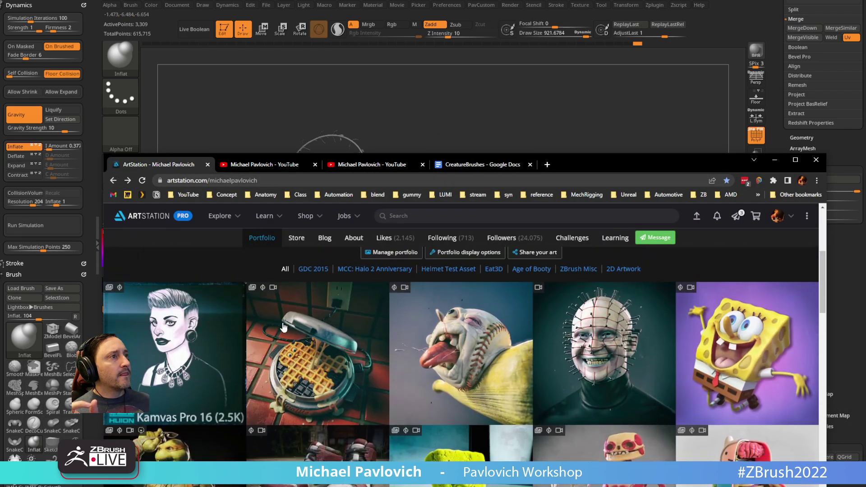
{"action": "left_click", "coordinate": [311, 347]}
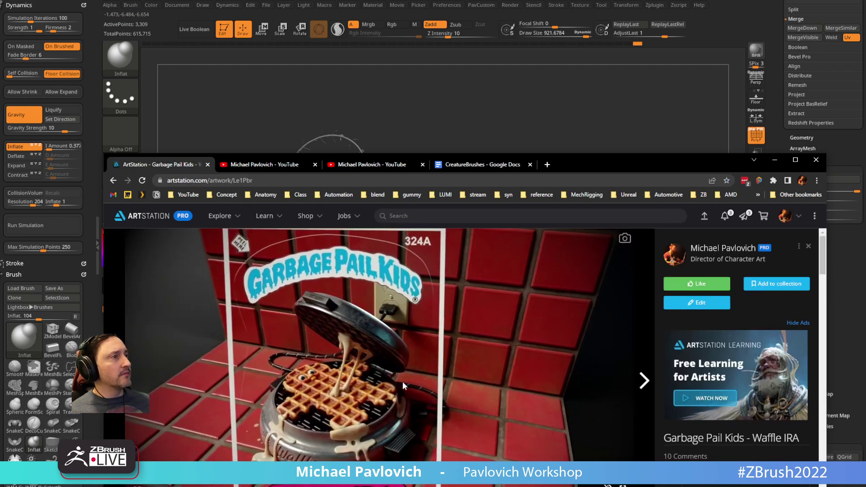
{"action": "left_click_drag", "start_coordinate": [599, 164], "coordinate": [606, 64]}
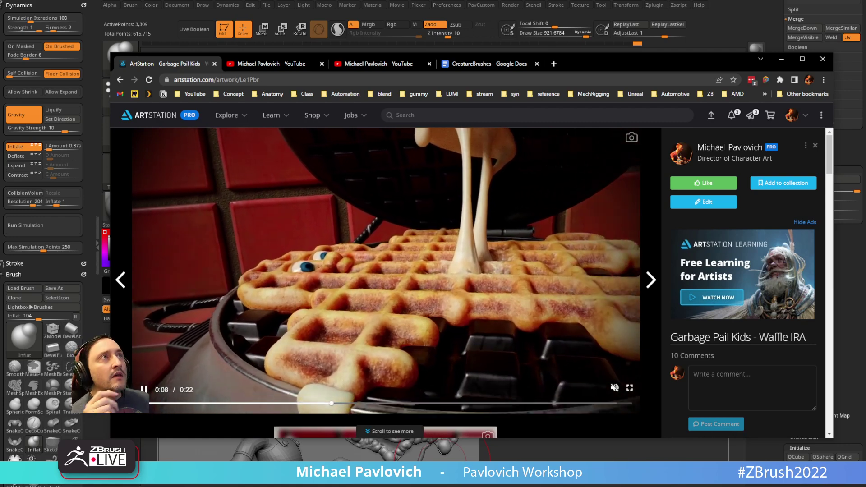
{"action": "left_click", "coordinate": [119, 79]}
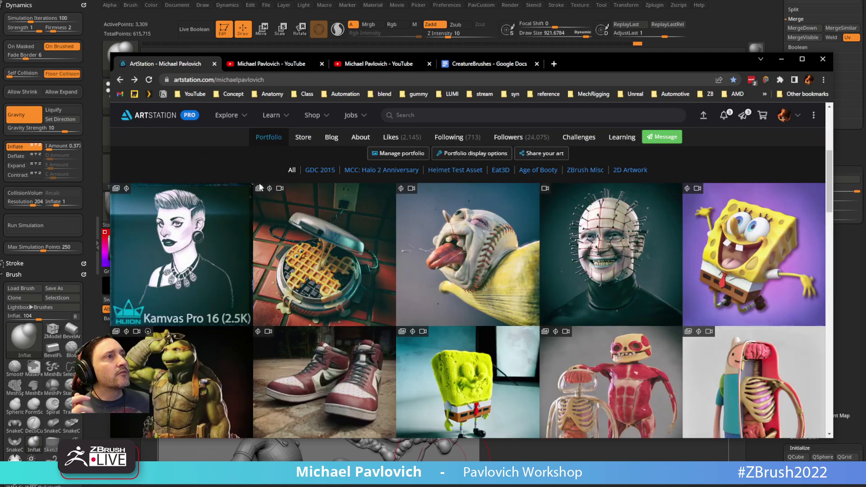
{"action": "left_click", "coordinate": [333, 80]}
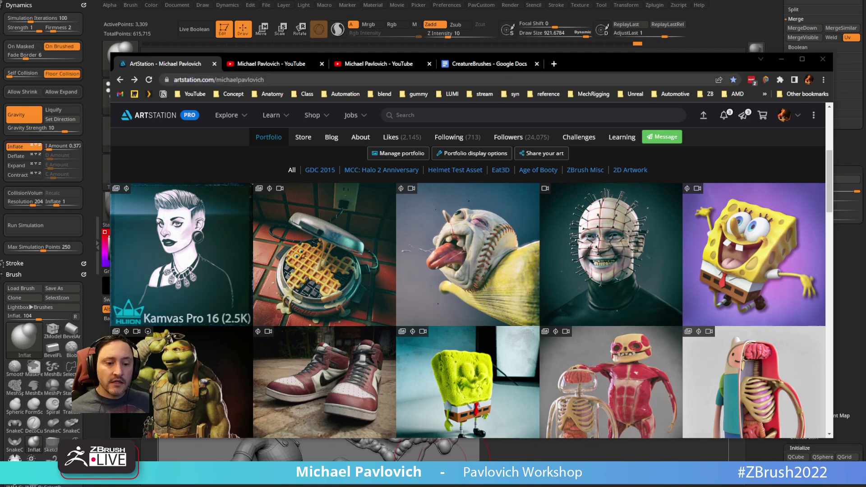
View the artist's YouTube channel home page and its address, and move the browser away to return to ZBrush
{"action": "left_click", "coordinate": [271, 63]}
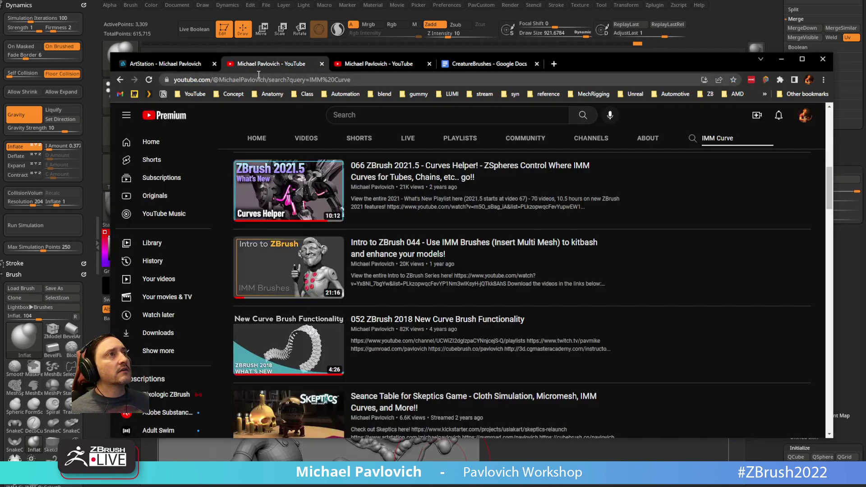
{"action": "left_click", "coordinate": [118, 79]}
{"action": "left_click", "coordinate": [219, 83]}
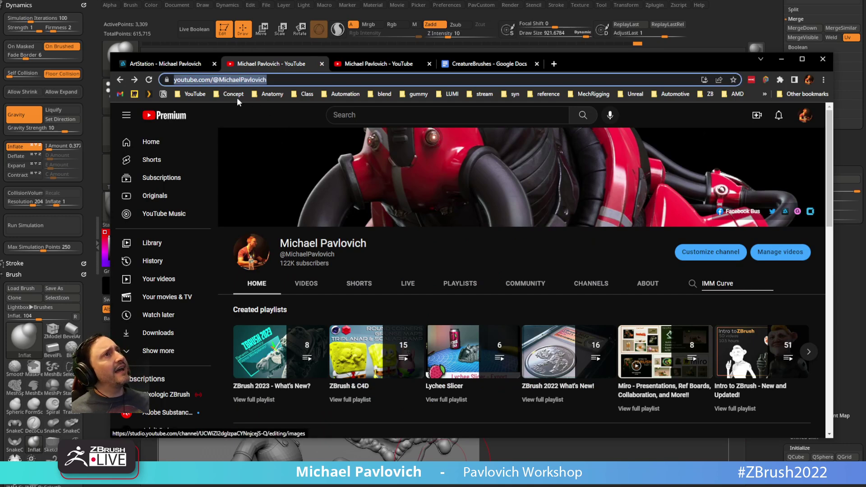
{"action": "left_click", "coordinate": [194, 93]}
{"action": "left_click", "coordinate": [199, 104]}
{"action": "left_click", "coordinate": [276, 80]}
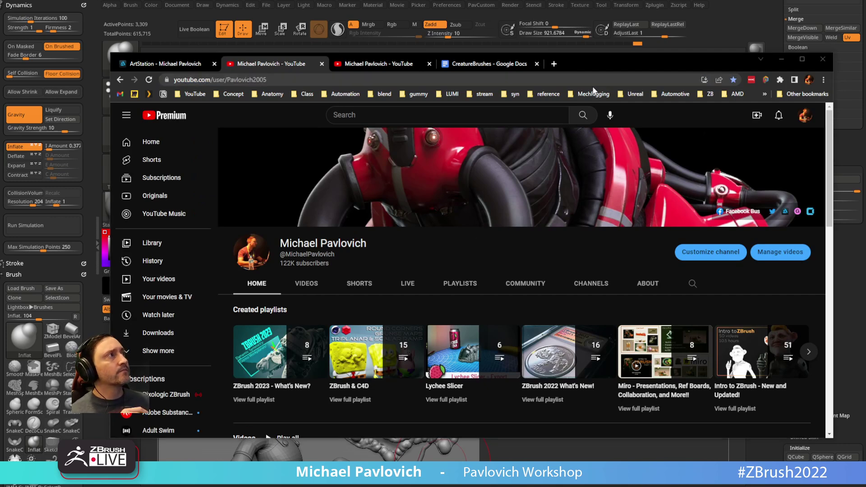
{"action": "left_click_drag", "start_coordinate": [599, 67], "coordinate": [865, 87]}
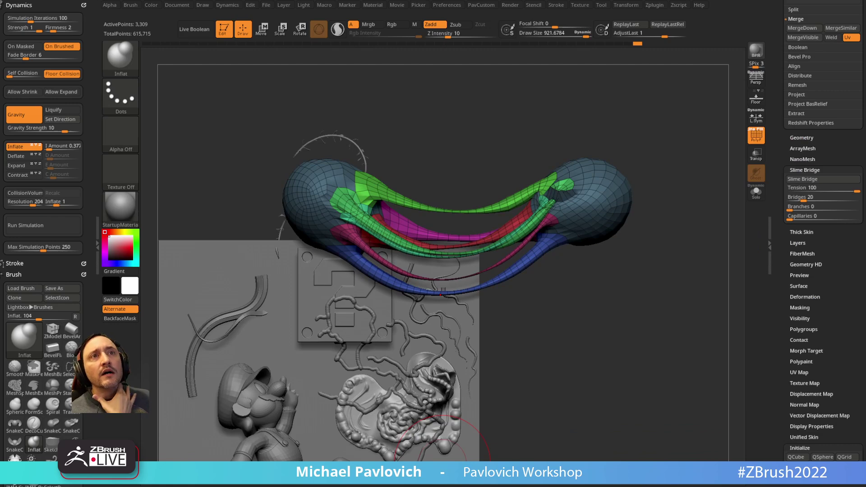